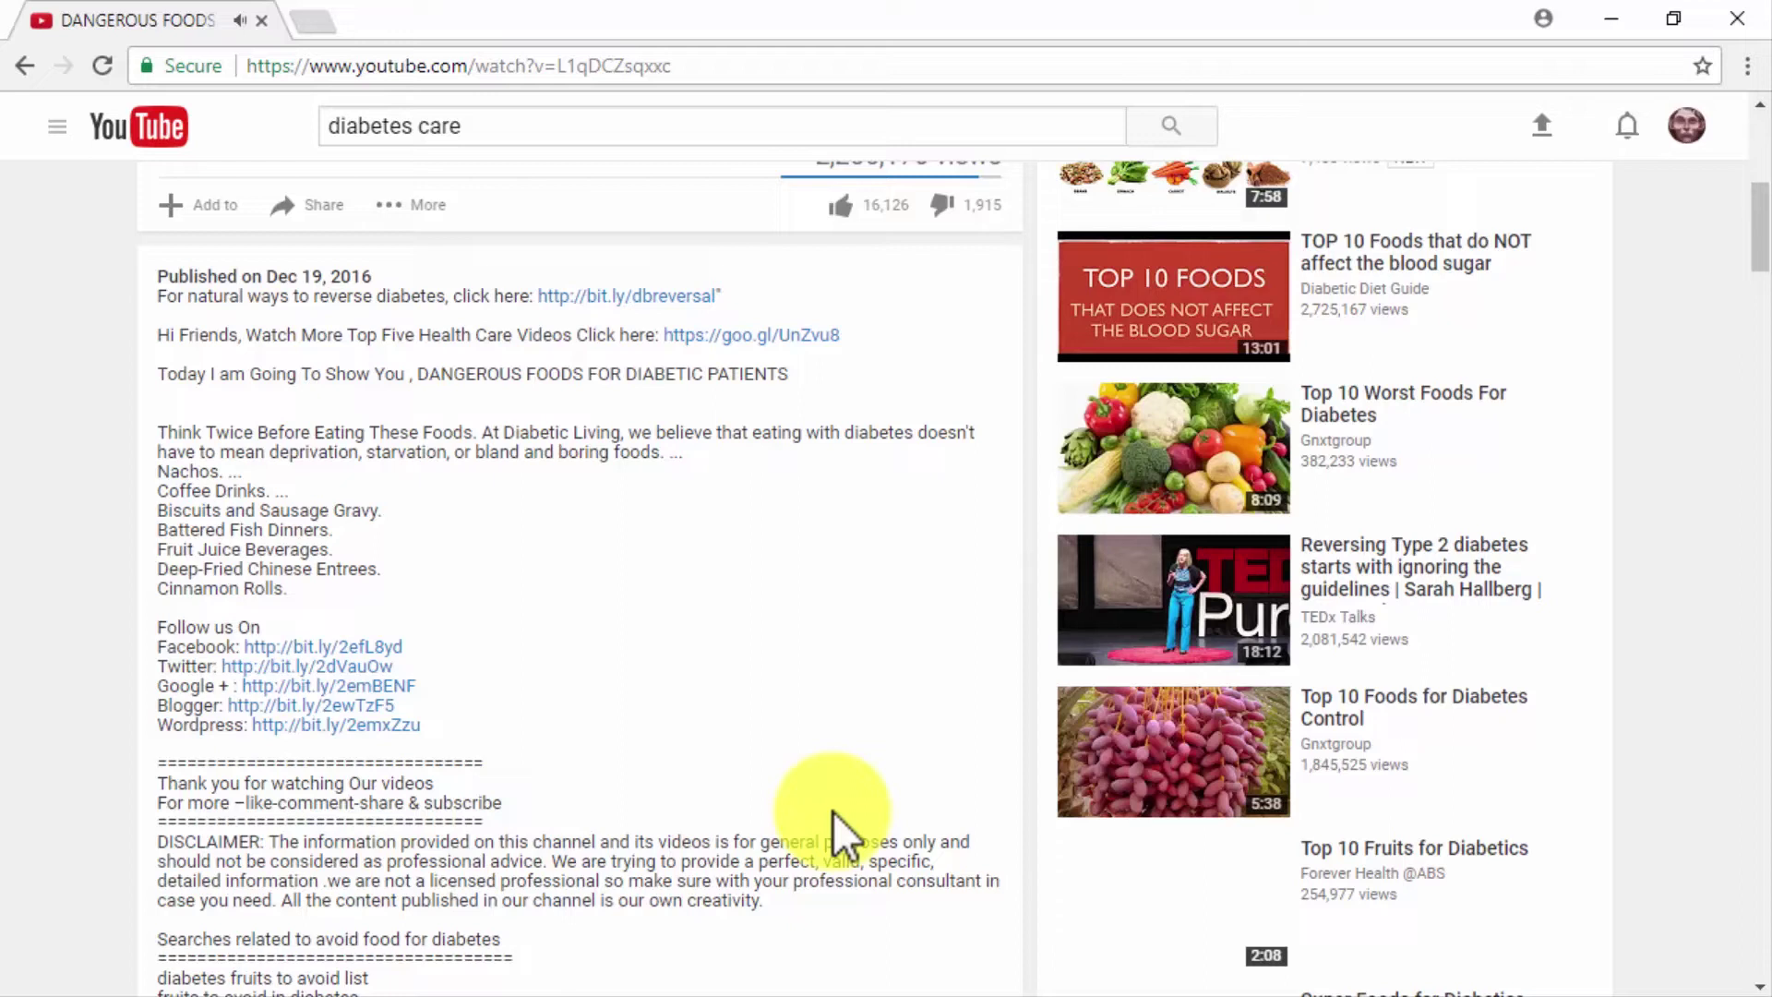
- Leave the diabetic foods video for the YouTube home page and open the Trending feed
{"action": "scroll", "coordinate": [833, 811], "scroll_direction": "up", "scroll_amount": 3}
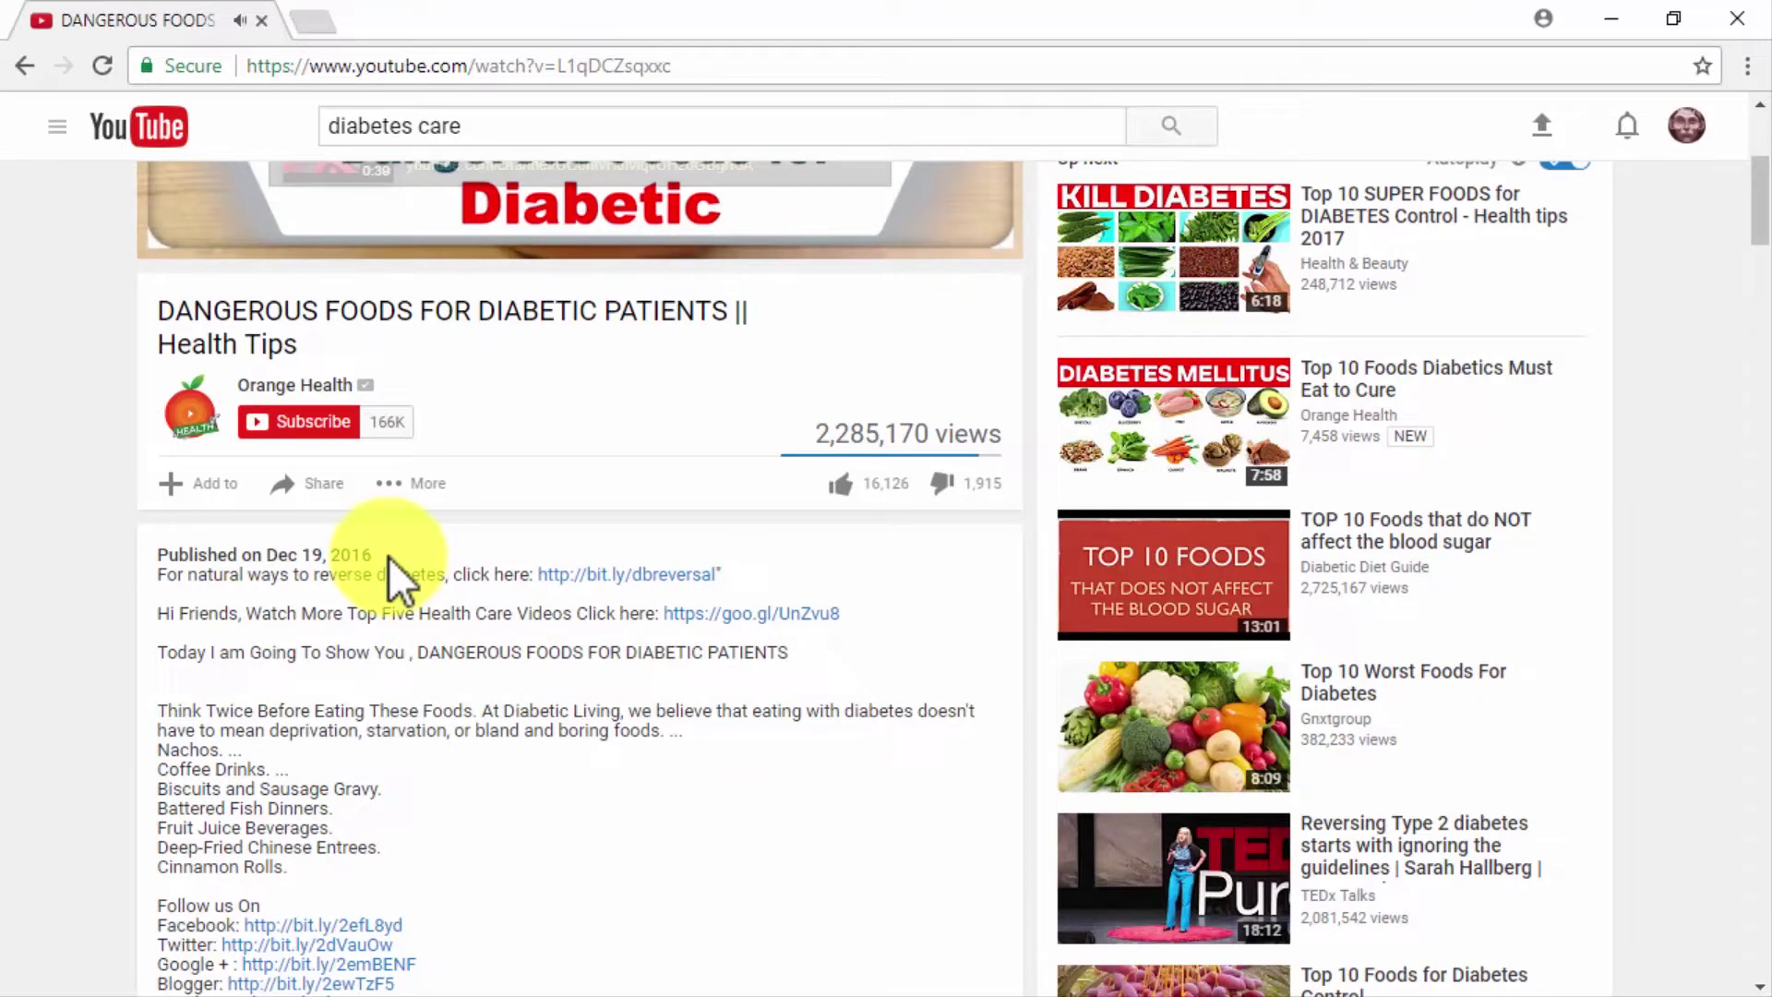
{"action": "scroll", "coordinate": [390, 556], "scroll_direction": "up", "scroll_amount": 5}
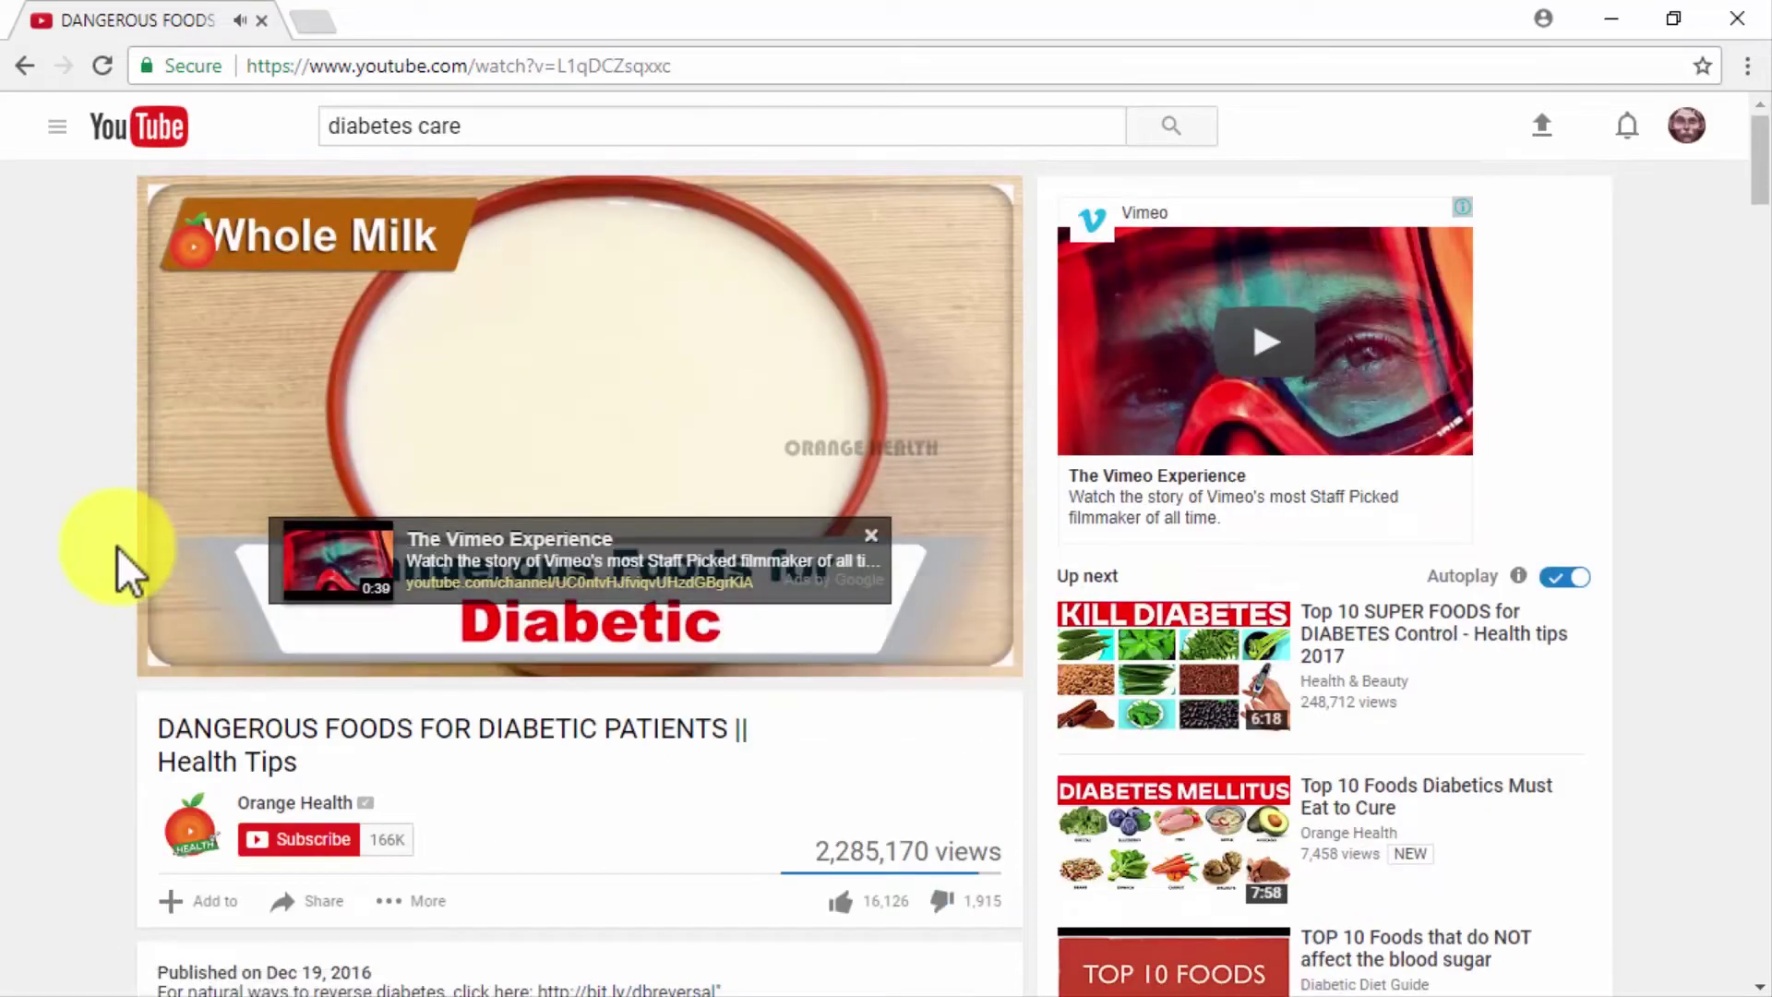
{"action": "left_click", "coordinate": [114, 134]}
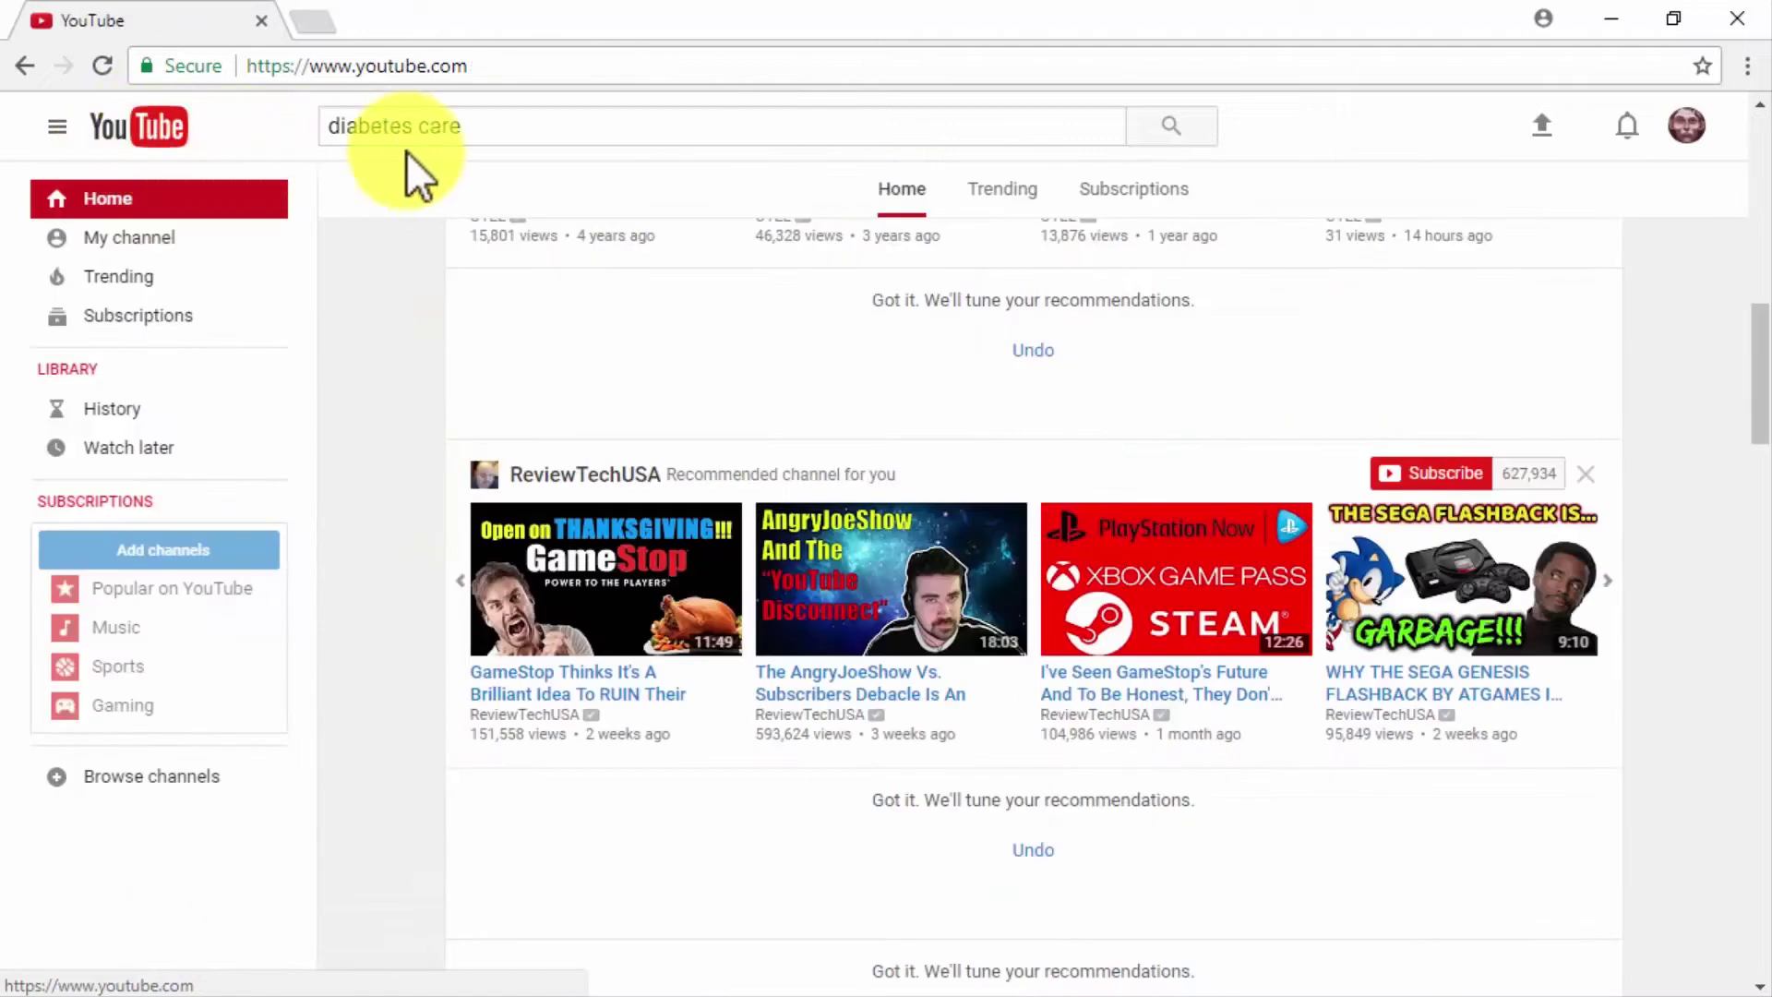
{"action": "left_click", "coordinate": [1024, 184]}
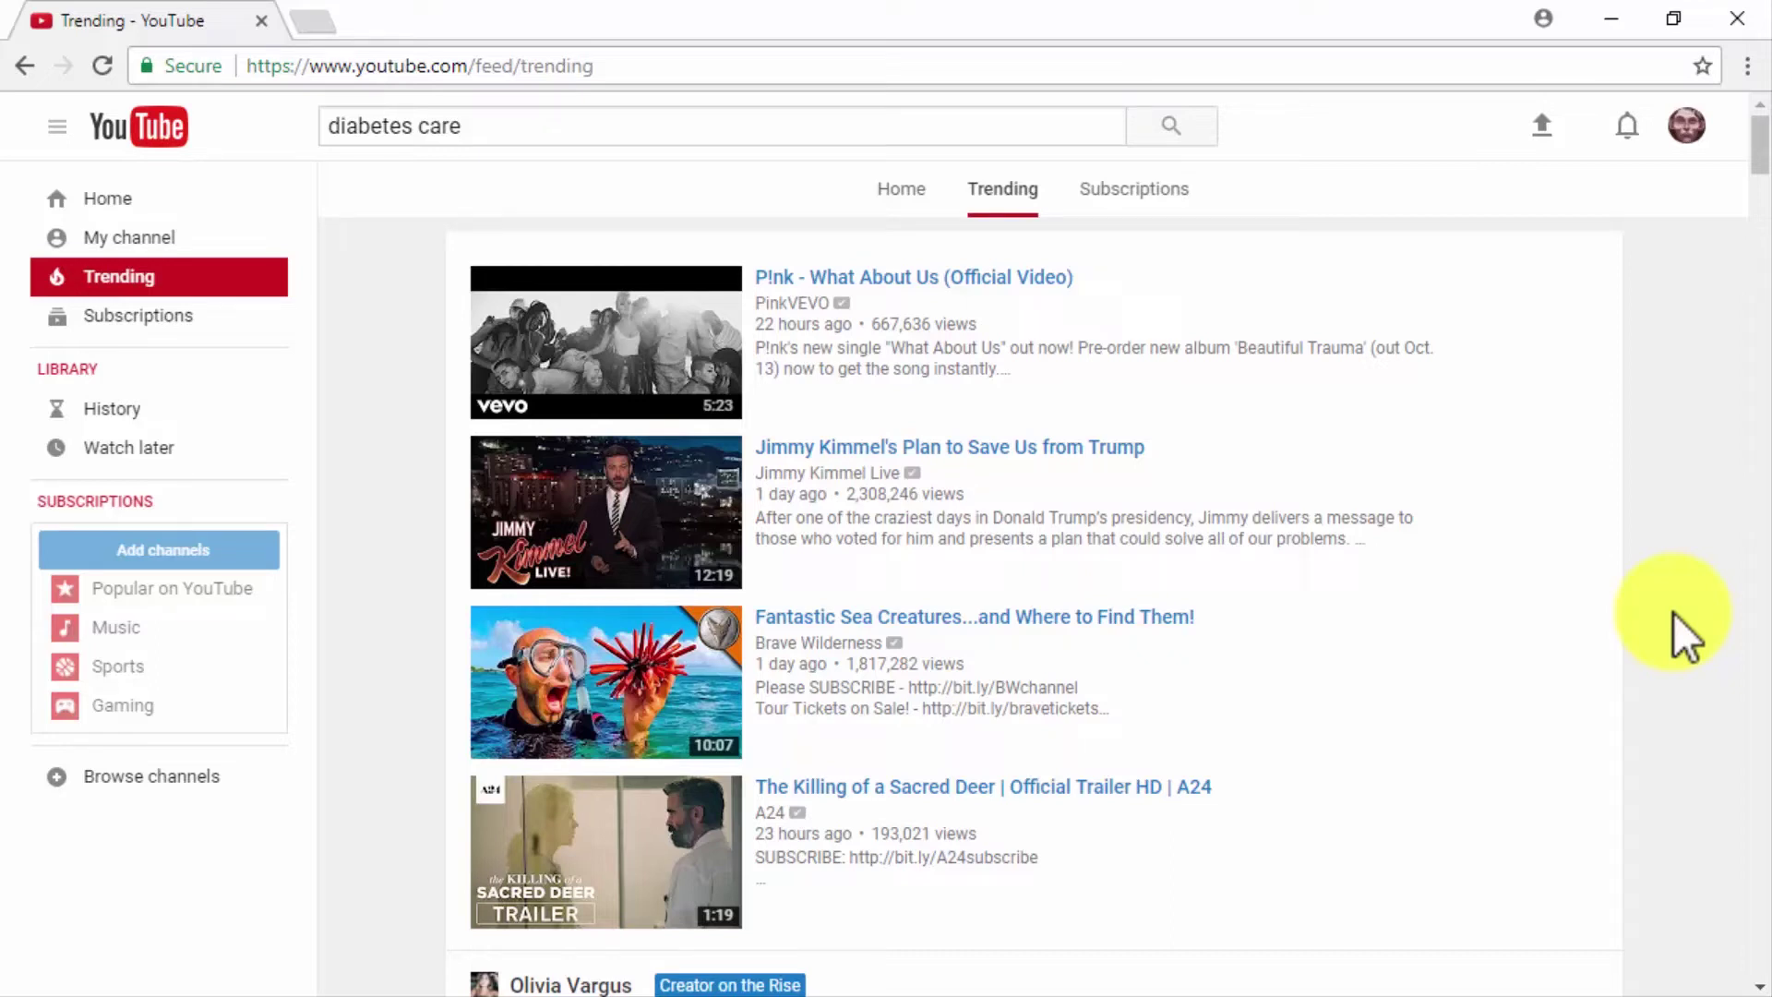
- Look through the trending videos to examine their titles, thumbnails, channels and view counts
{"action": "scroll", "coordinate": [1758, 214], "scroll_direction": "down", "scroll_amount": 5}
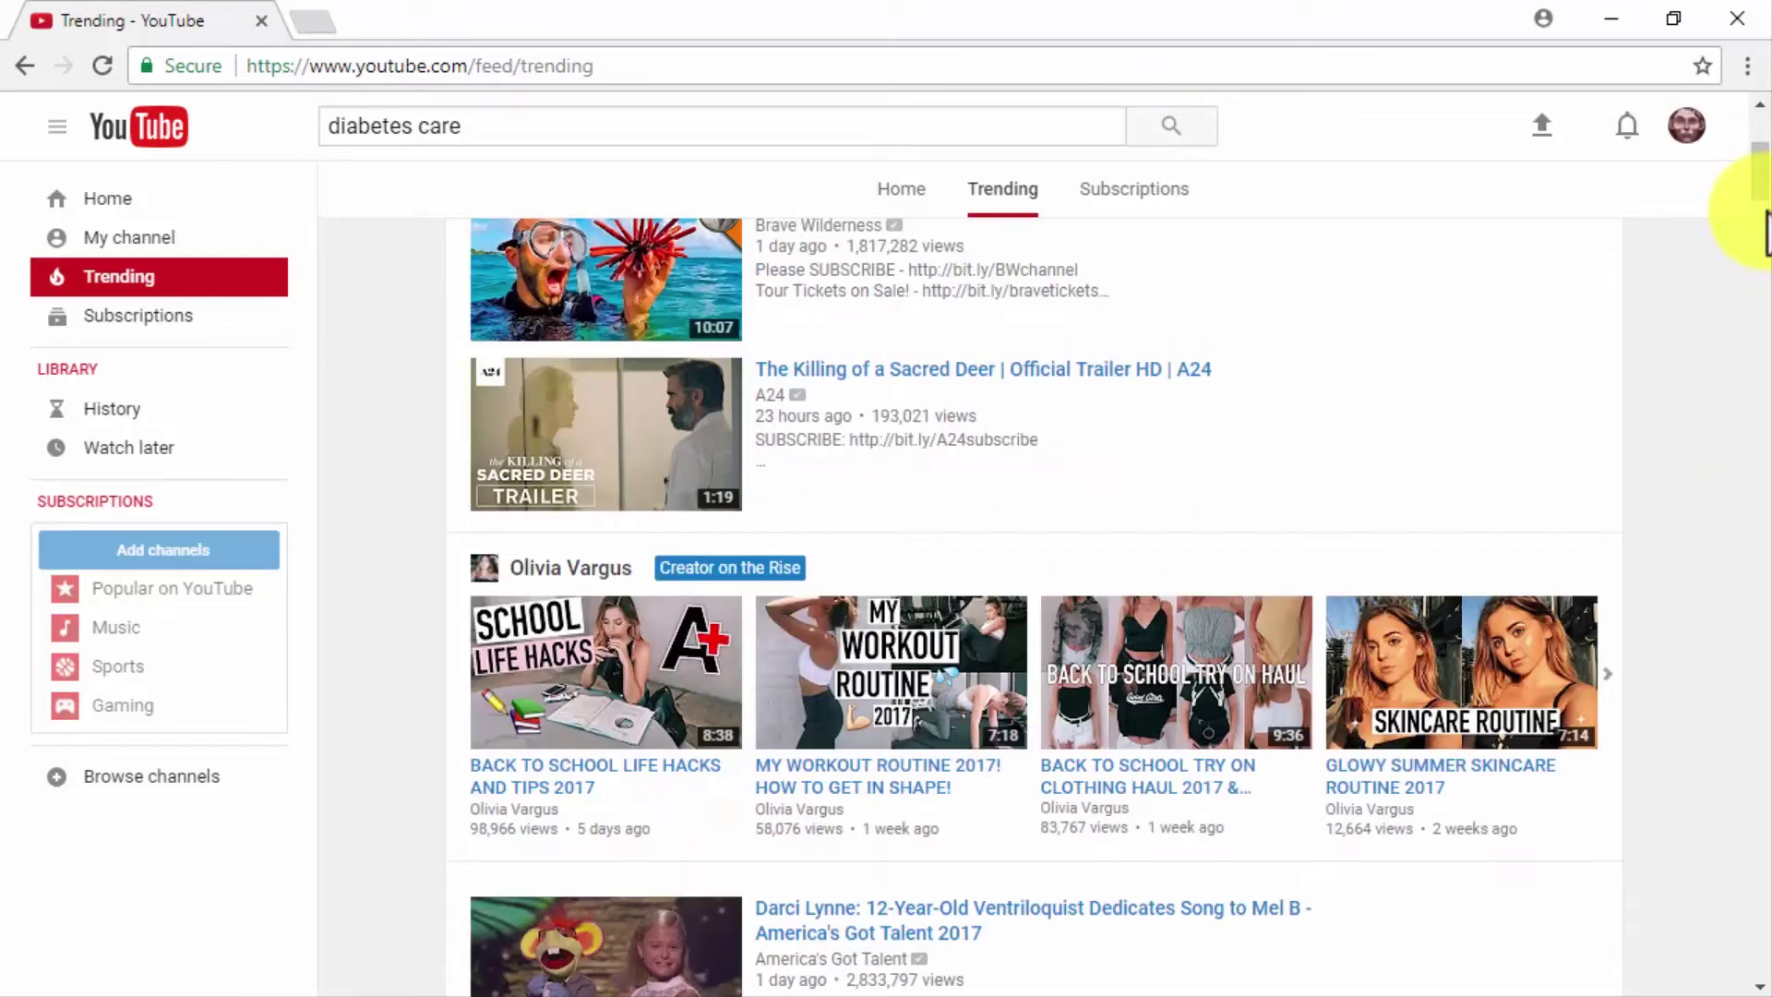
{"action": "scroll", "coordinate": [1765, 235], "scroll_direction": "down", "scroll_amount": 6}
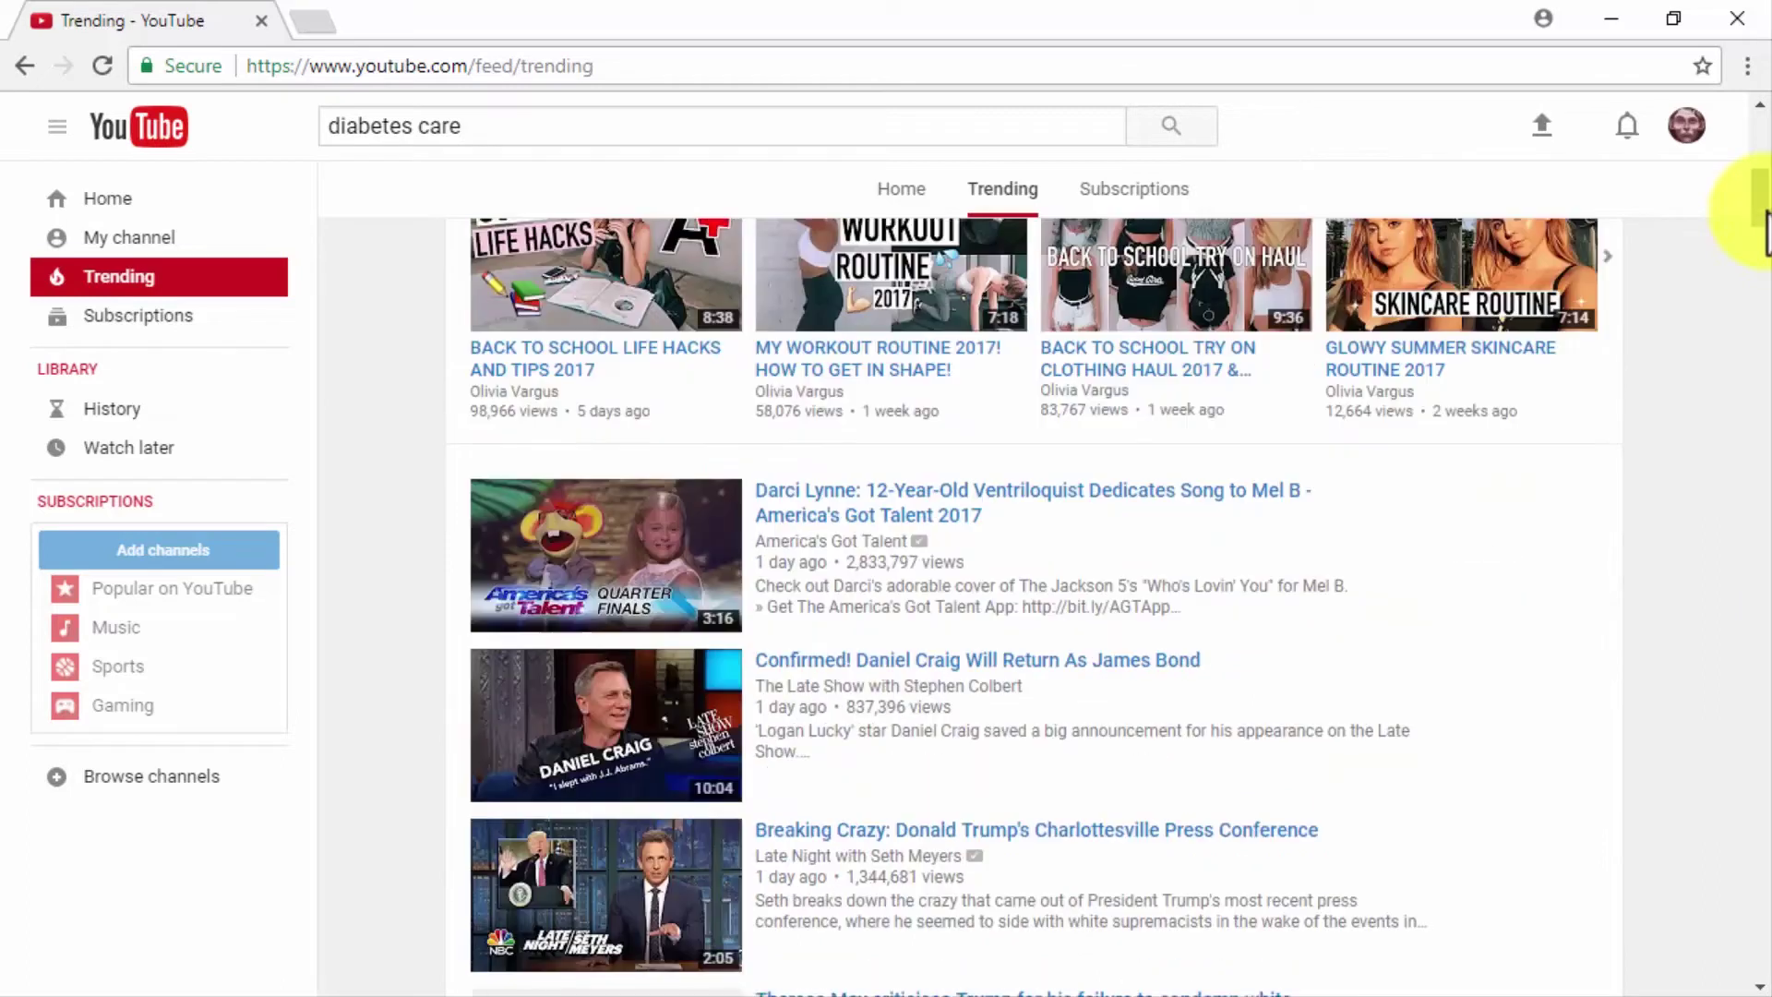
{"action": "scroll", "coordinate": [1765, 230], "scroll_direction": "down", "scroll_amount": 2}
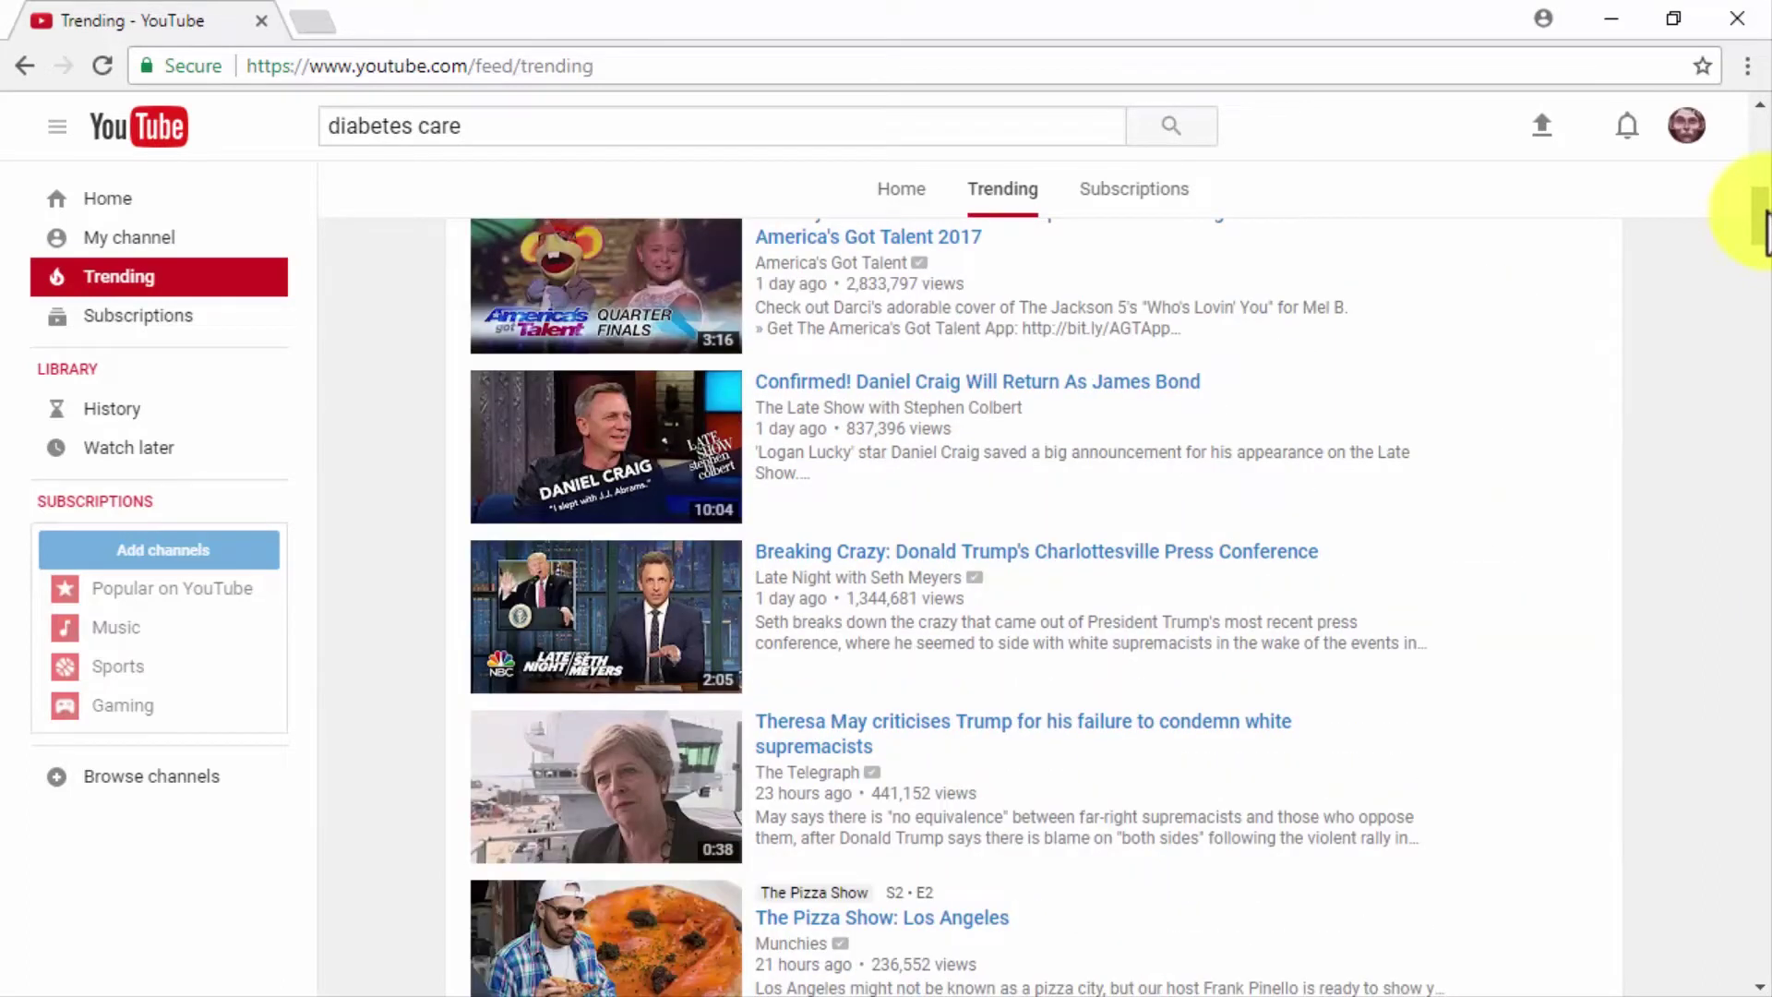
{"action": "scroll", "coordinate": [1765, 232], "scroll_direction": "down", "scroll_amount": 3}
{"action": "scroll", "coordinate": [1766, 235], "scroll_direction": "down", "scroll_amount": 2}
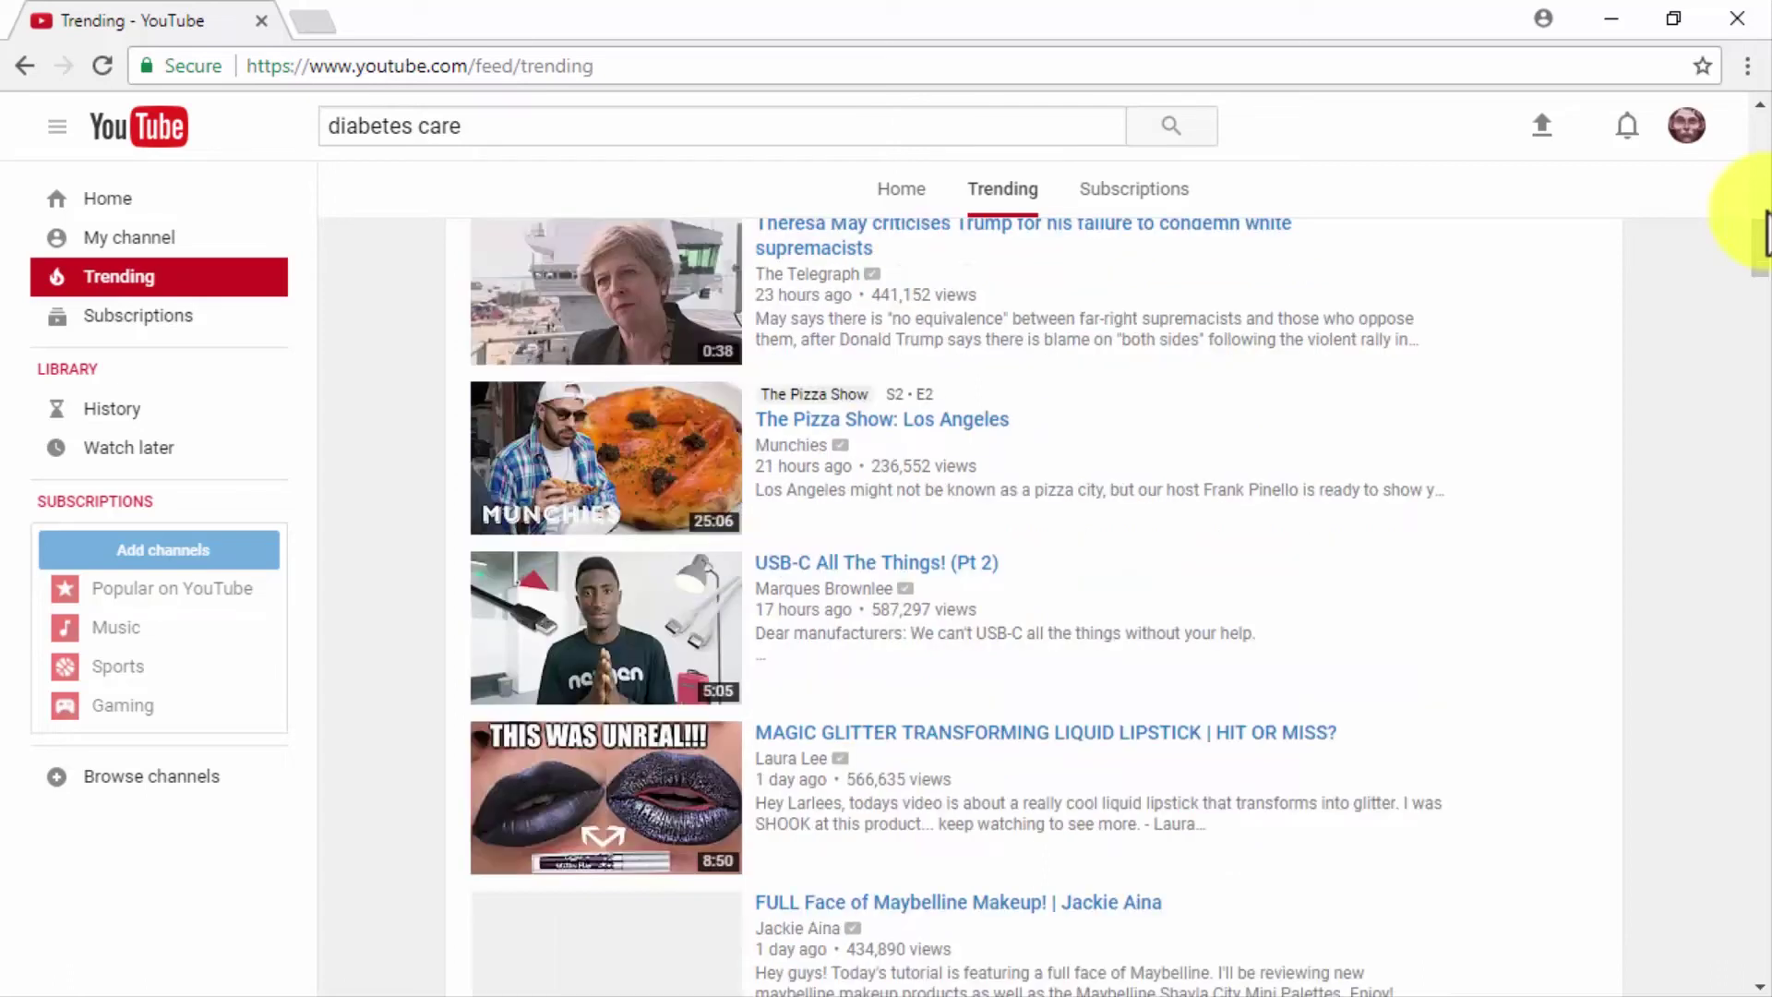
{"action": "scroll", "coordinate": [1766, 235], "scroll_direction": "down", "scroll_amount": 4}
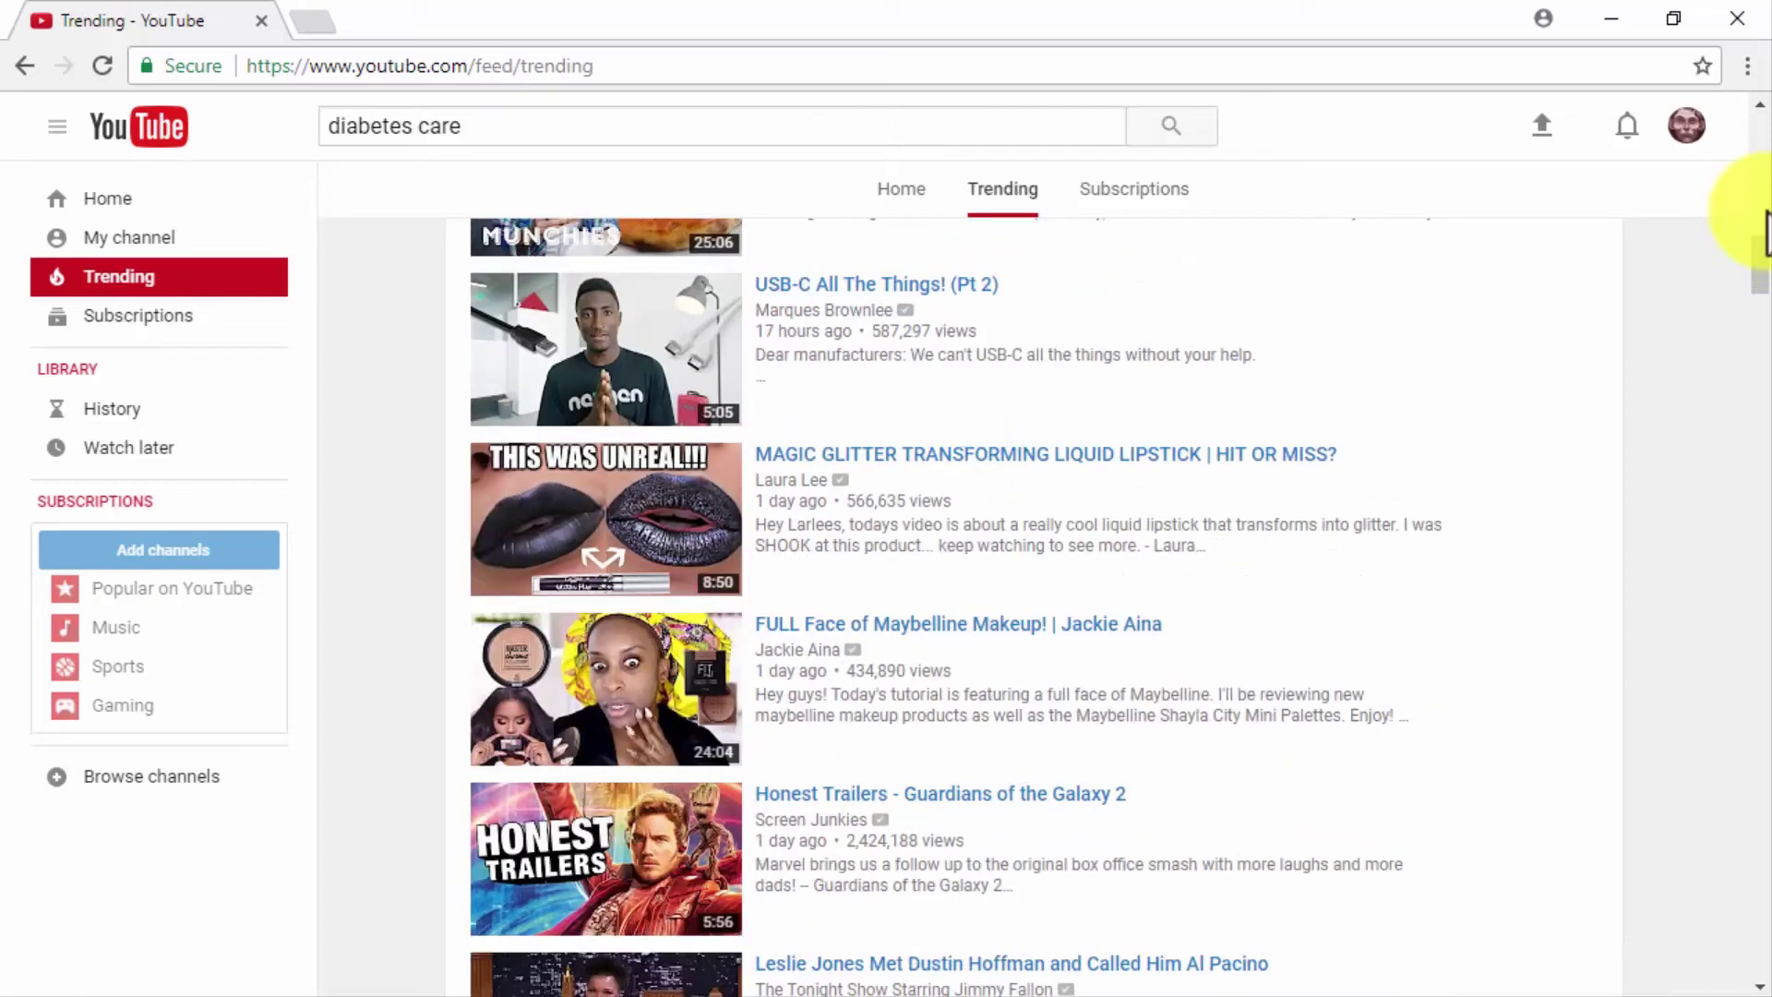
{"action": "scroll", "coordinate": [1765, 235], "scroll_direction": "down", "scroll_amount": 2}
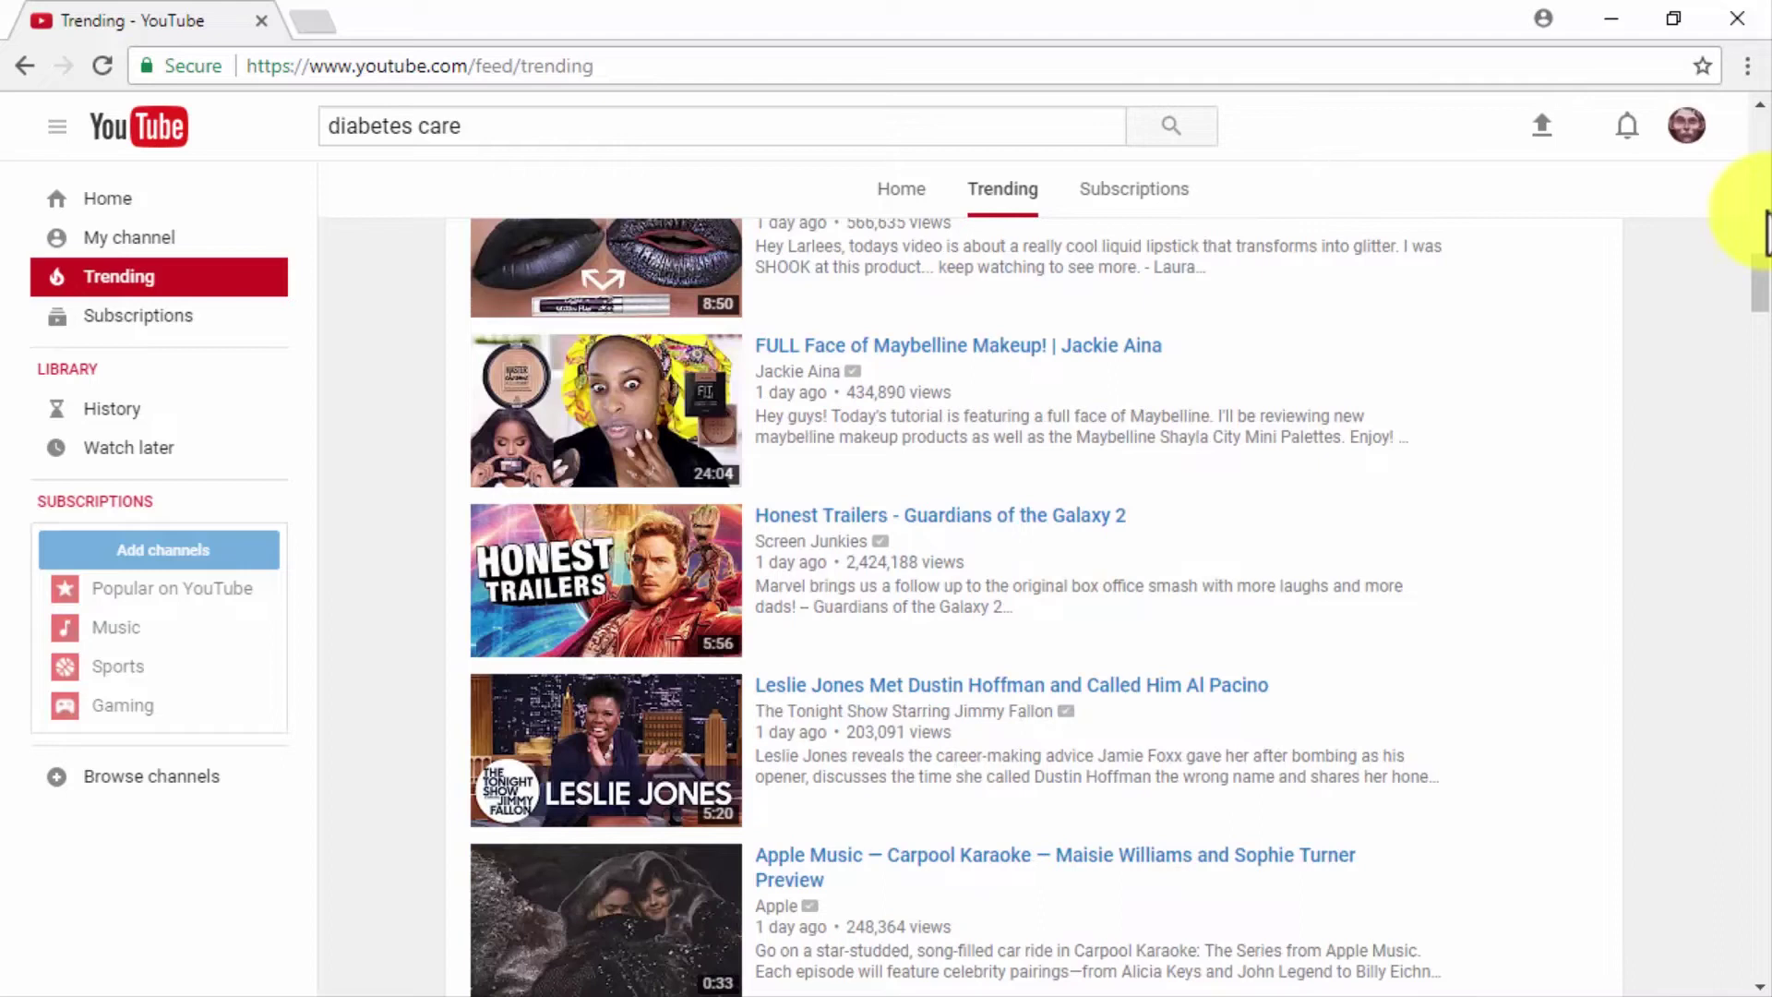
{"action": "scroll", "coordinate": [1765, 235], "scroll_direction": "down", "scroll_amount": 2}
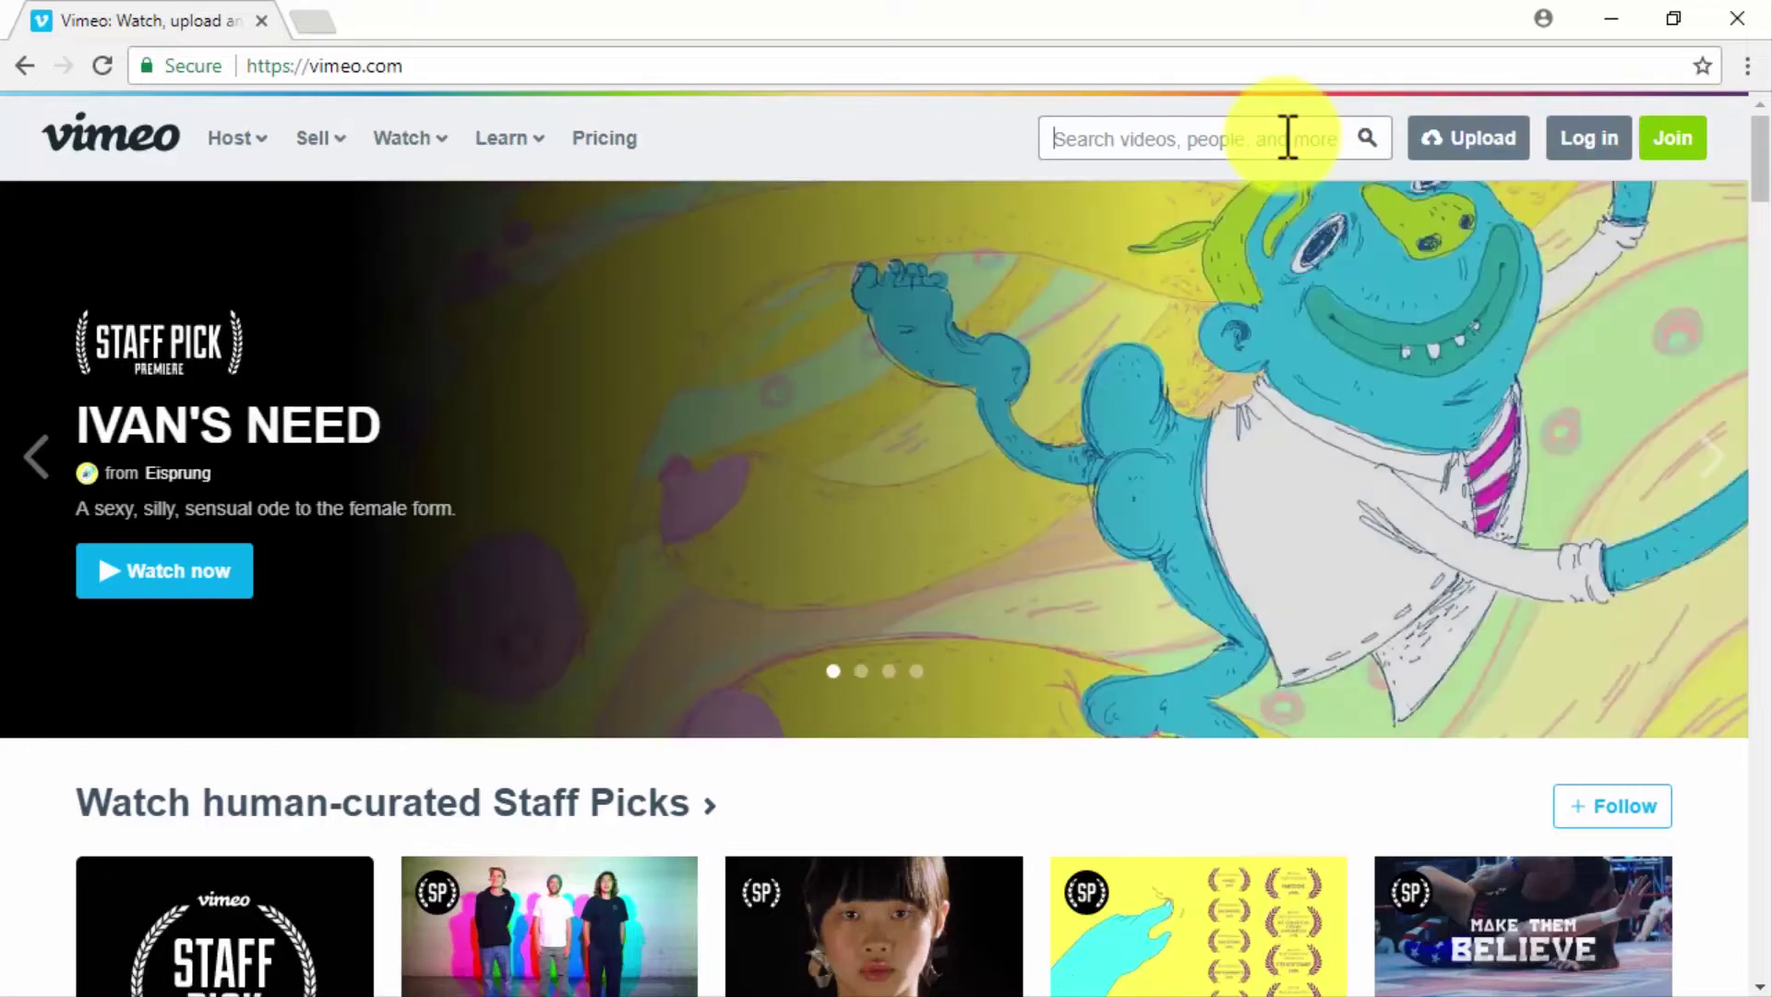
- Search Vimeo for "diabetes care"
{"action": "type", "text": "dia"}
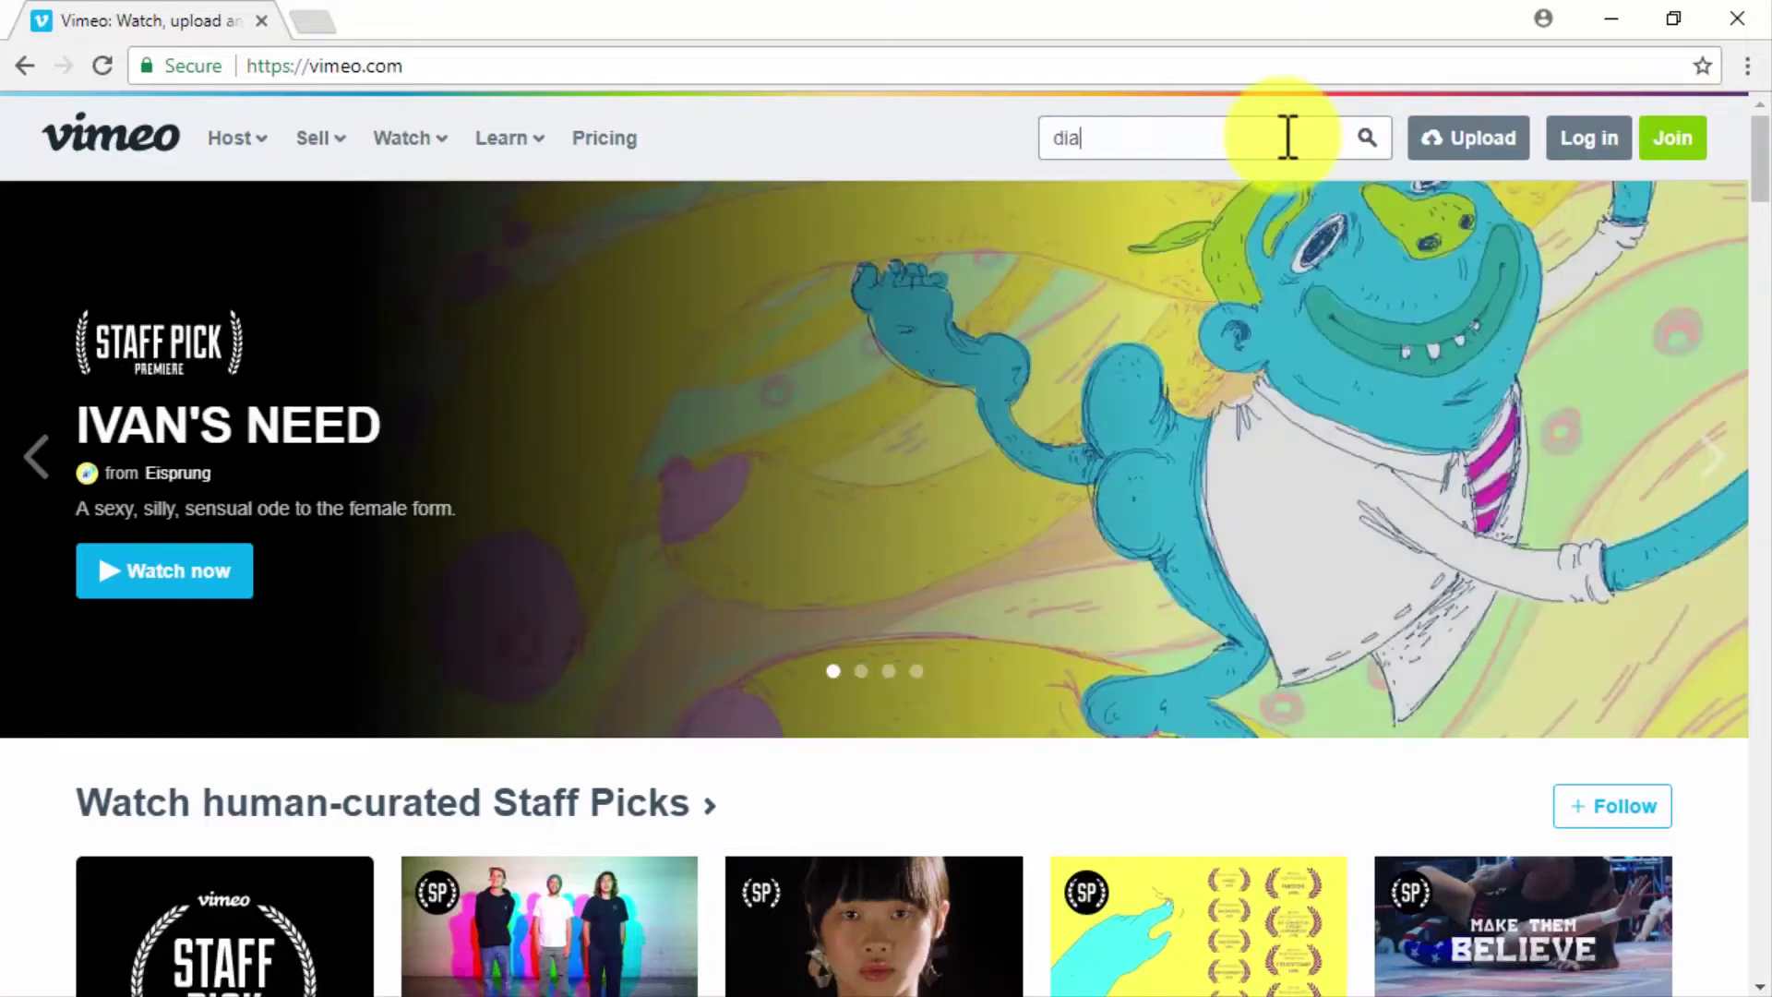
{"action": "type", "text": "betes care"}
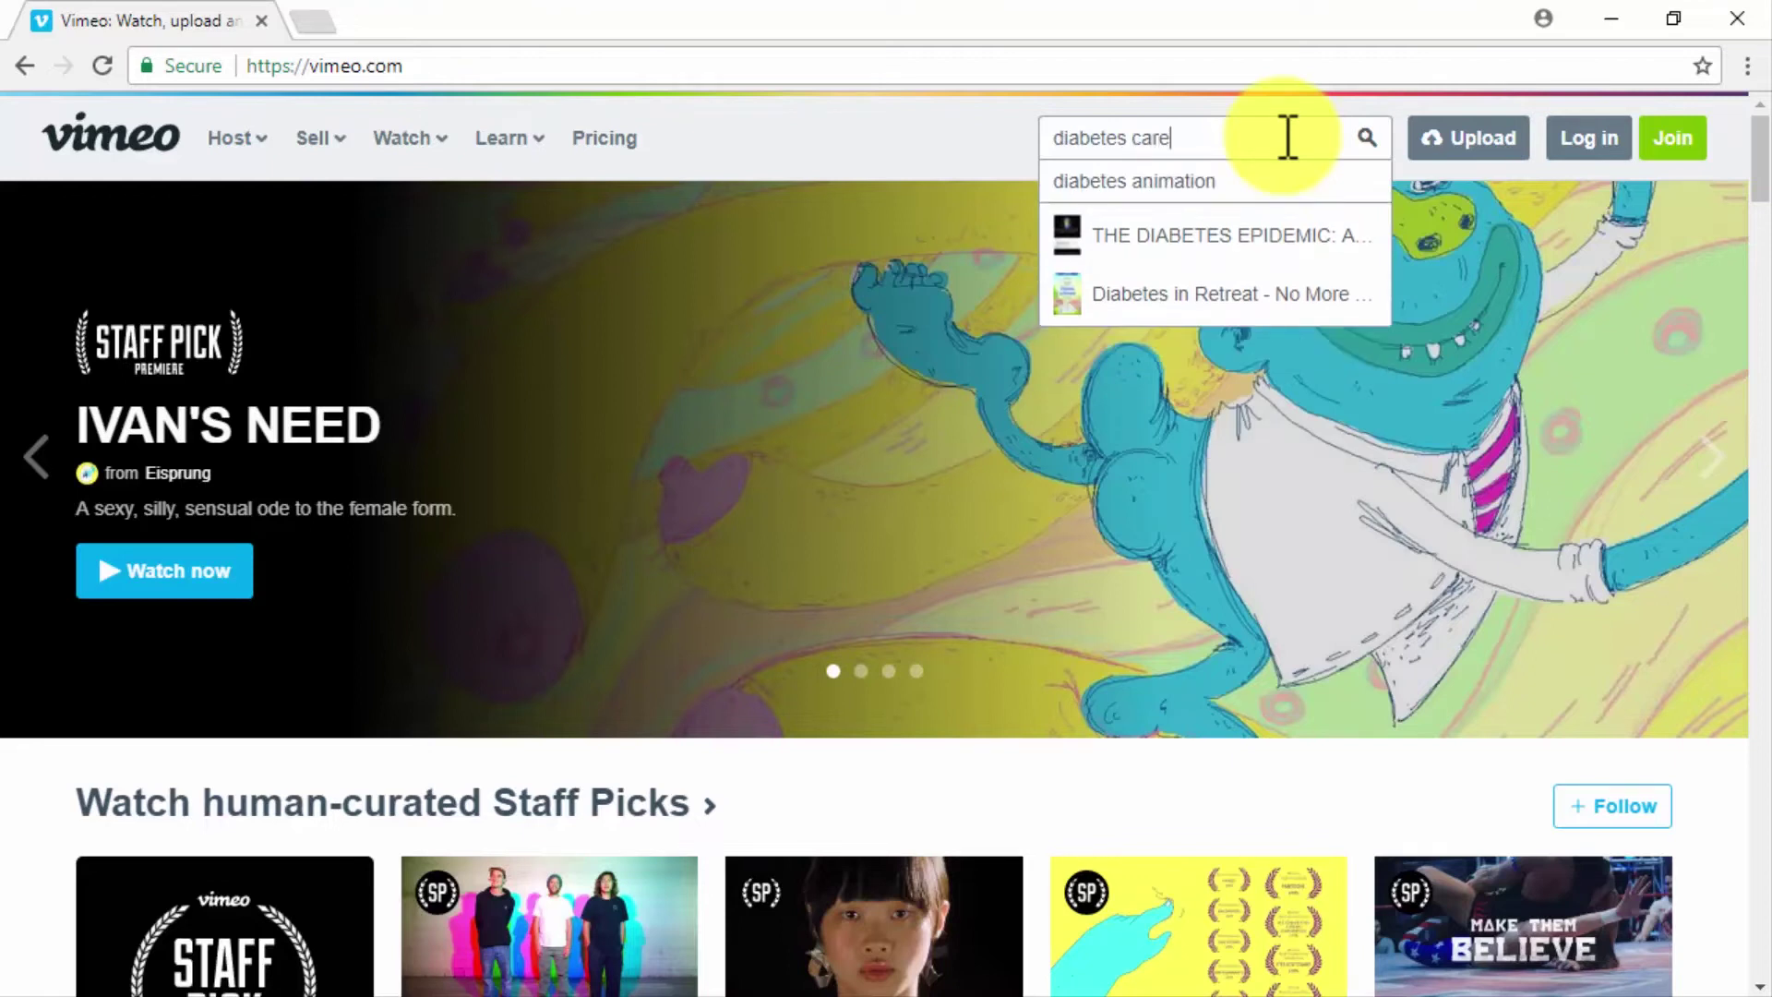
{"action": "key", "text": "Return"}
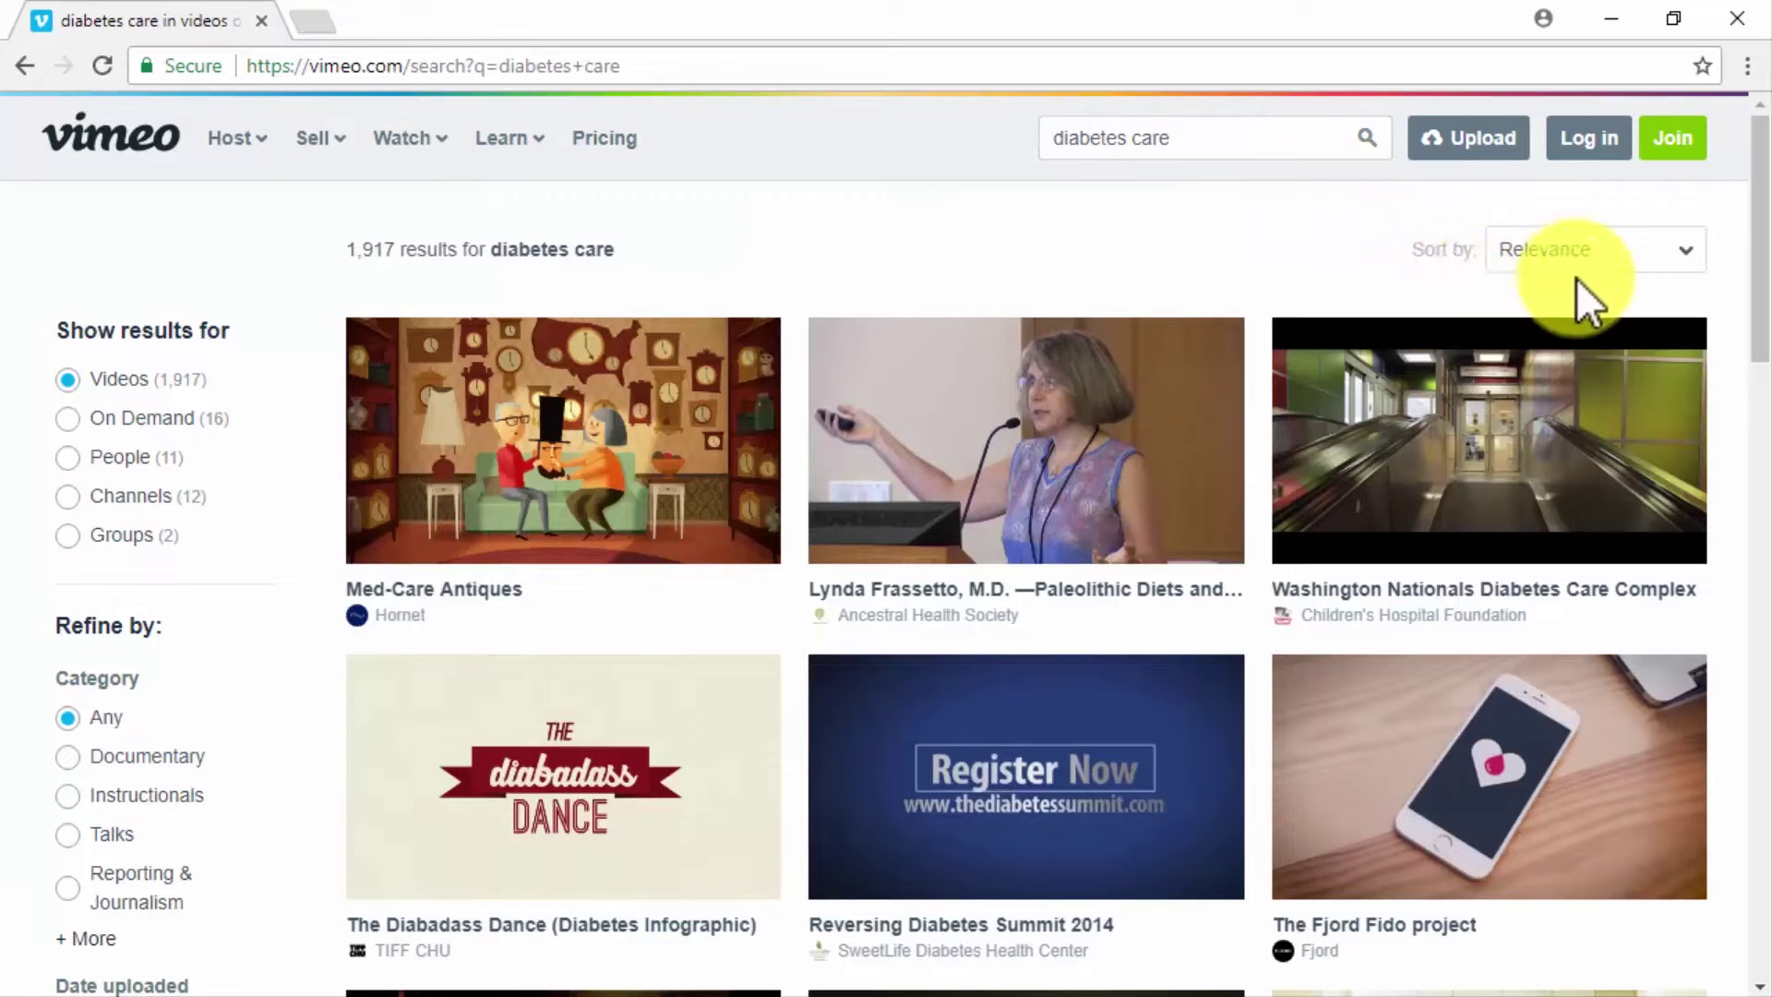
- Sort the Vimeo search results by Popularity and look through the first page of videos
{"action": "left_click", "coordinate": [1678, 268]}
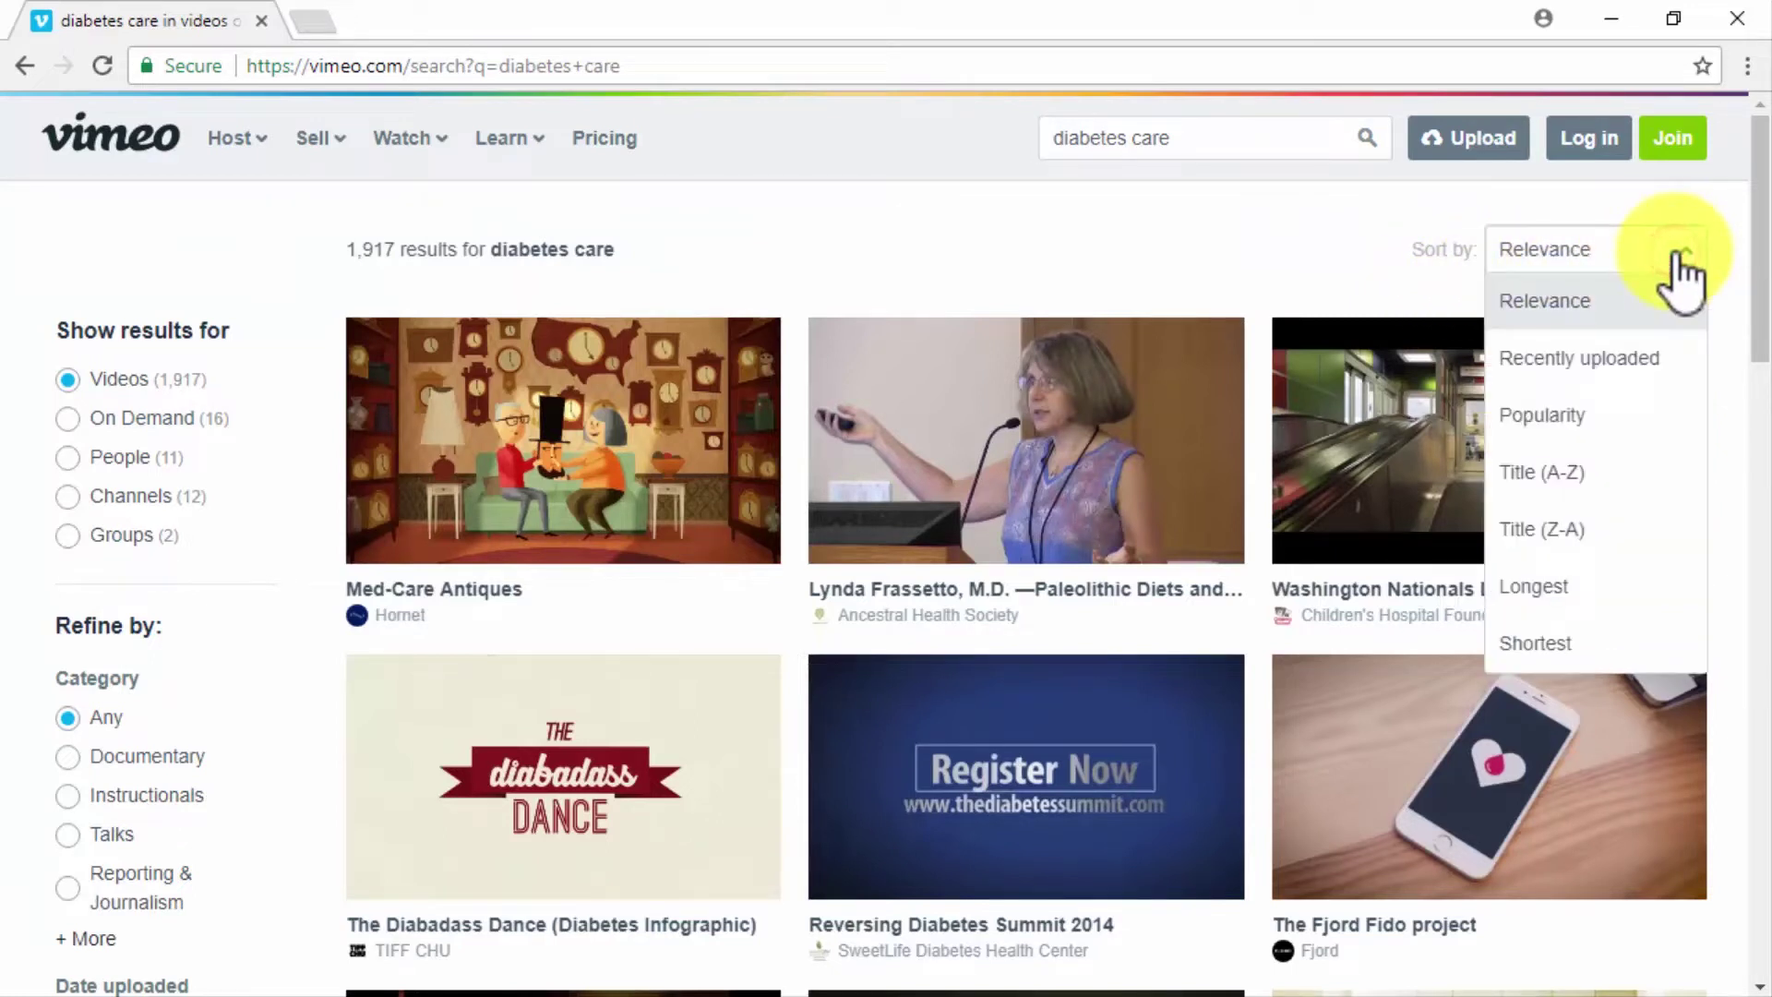
{"action": "left_click", "coordinate": [1620, 414]}
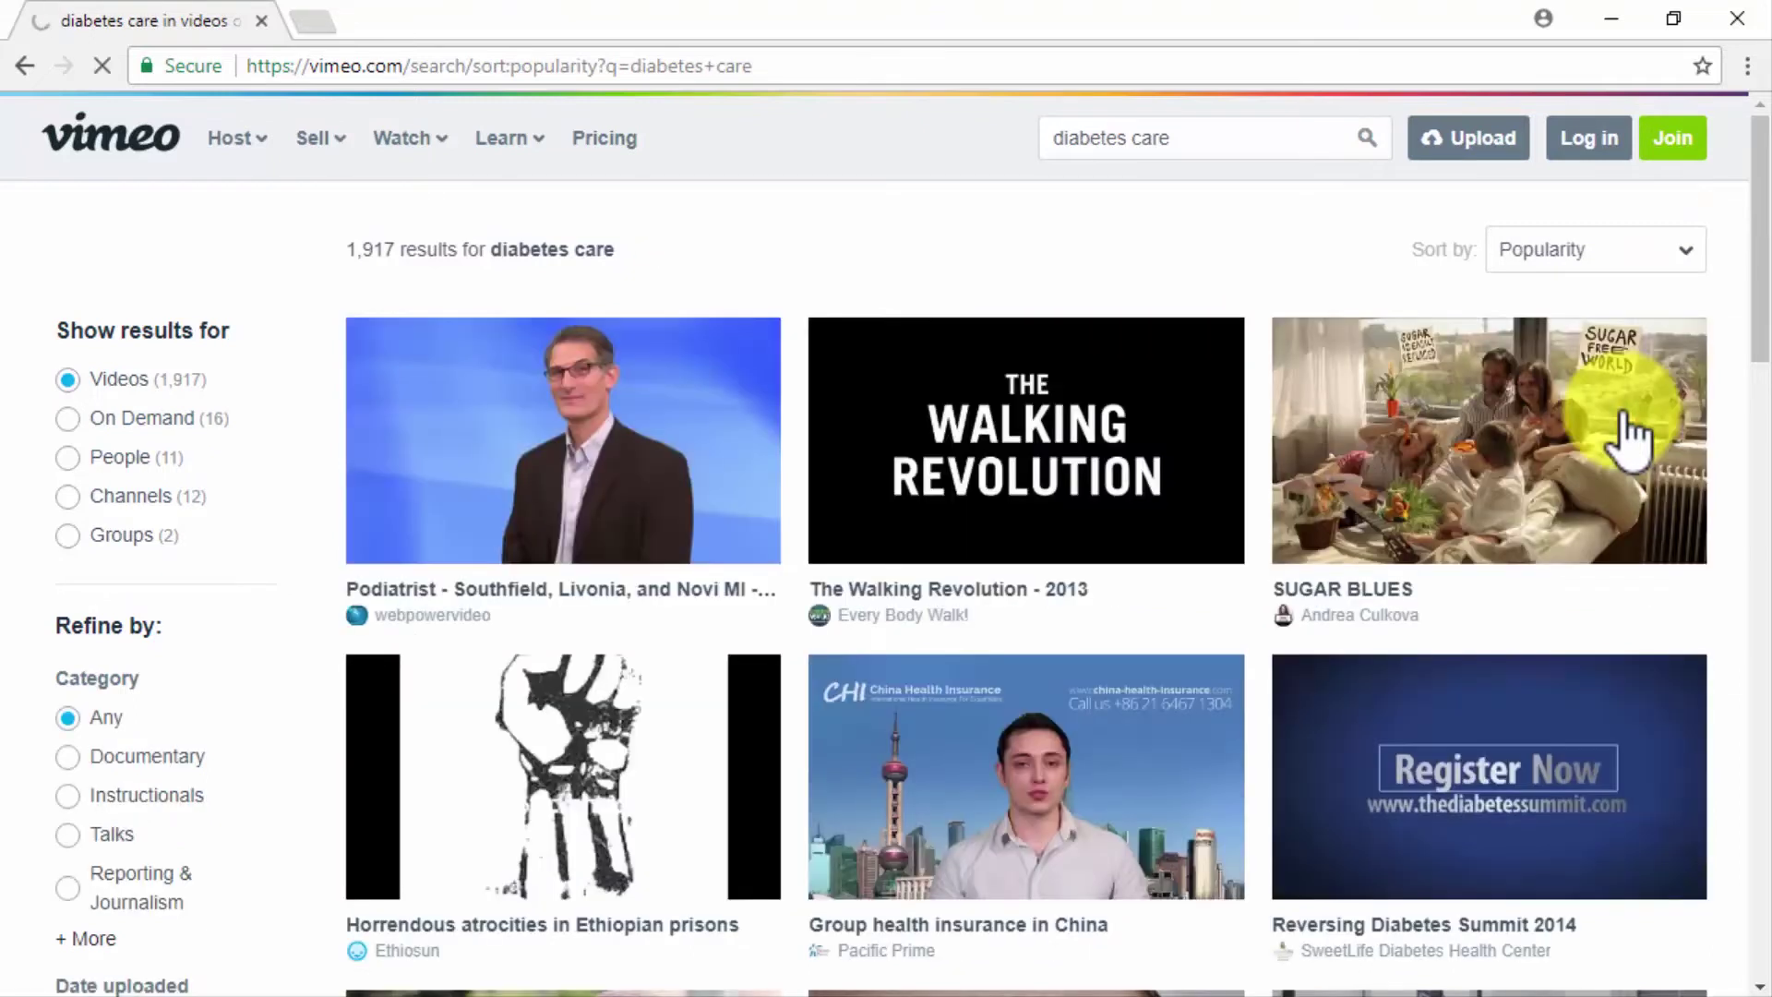
{"action": "scroll", "coordinate": [1628, 433], "scroll_direction": "down", "scroll_amount": 1}
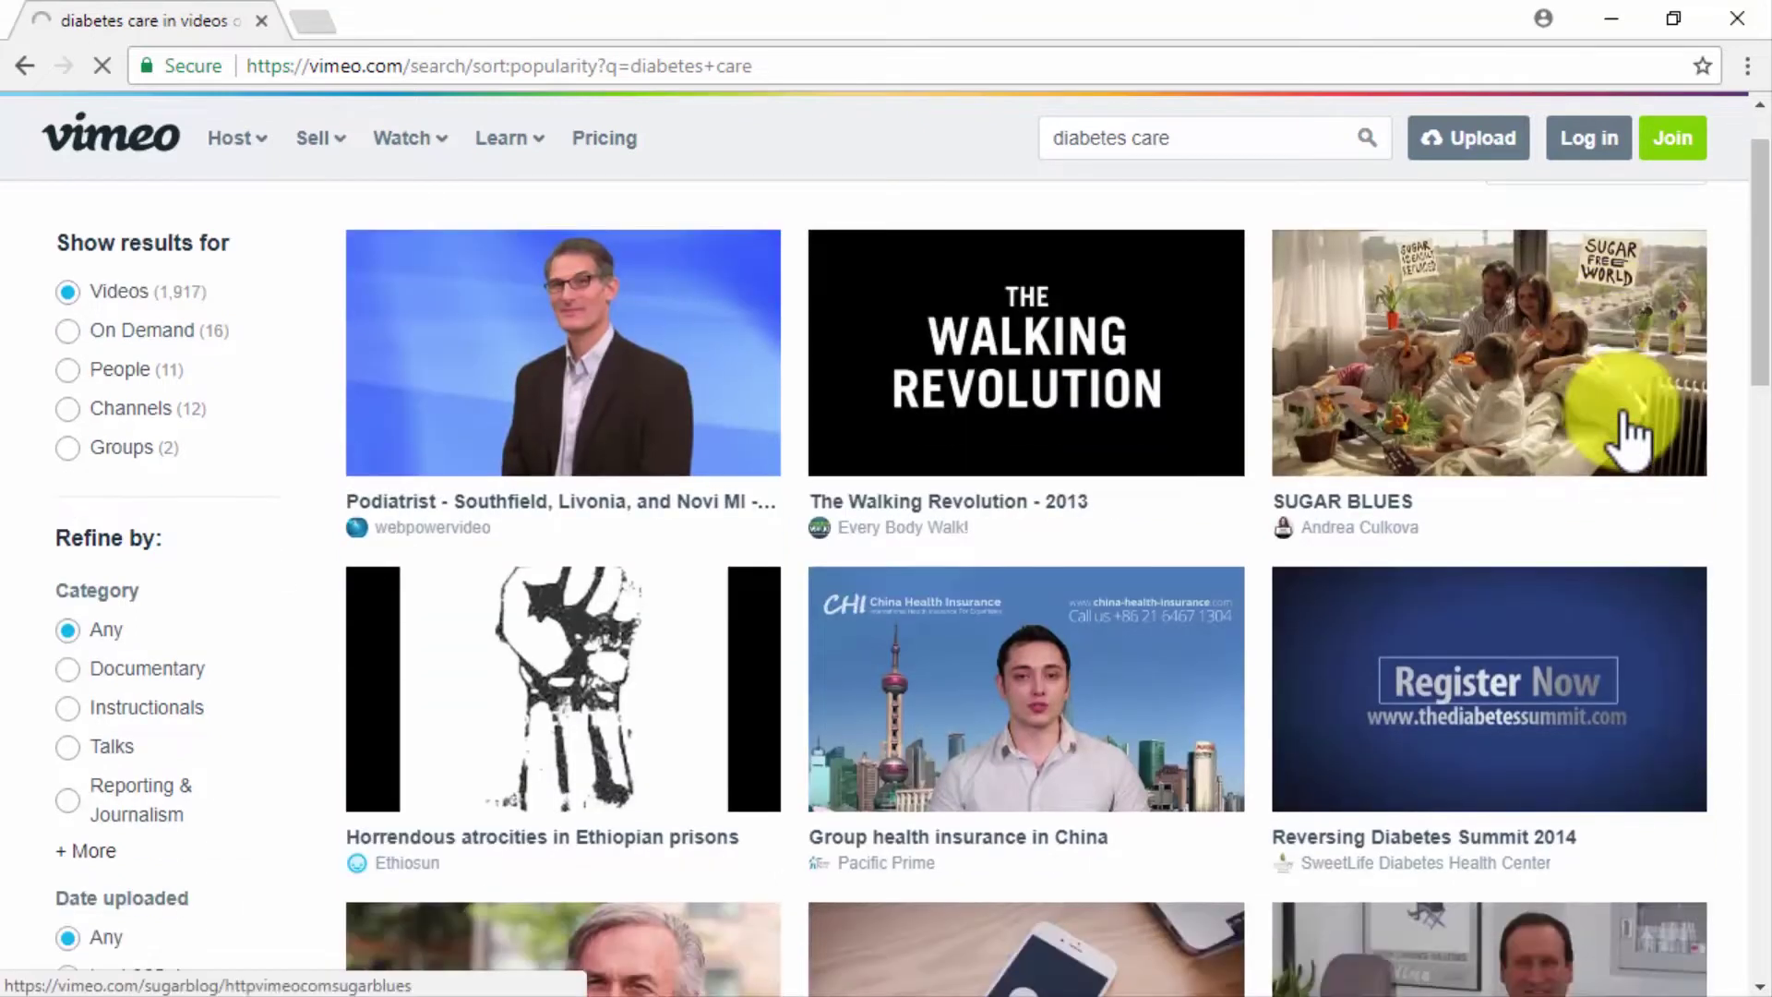
{"action": "scroll", "coordinate": [1626, 433], "scroll_direction": "down", "scroll_amount": 4}
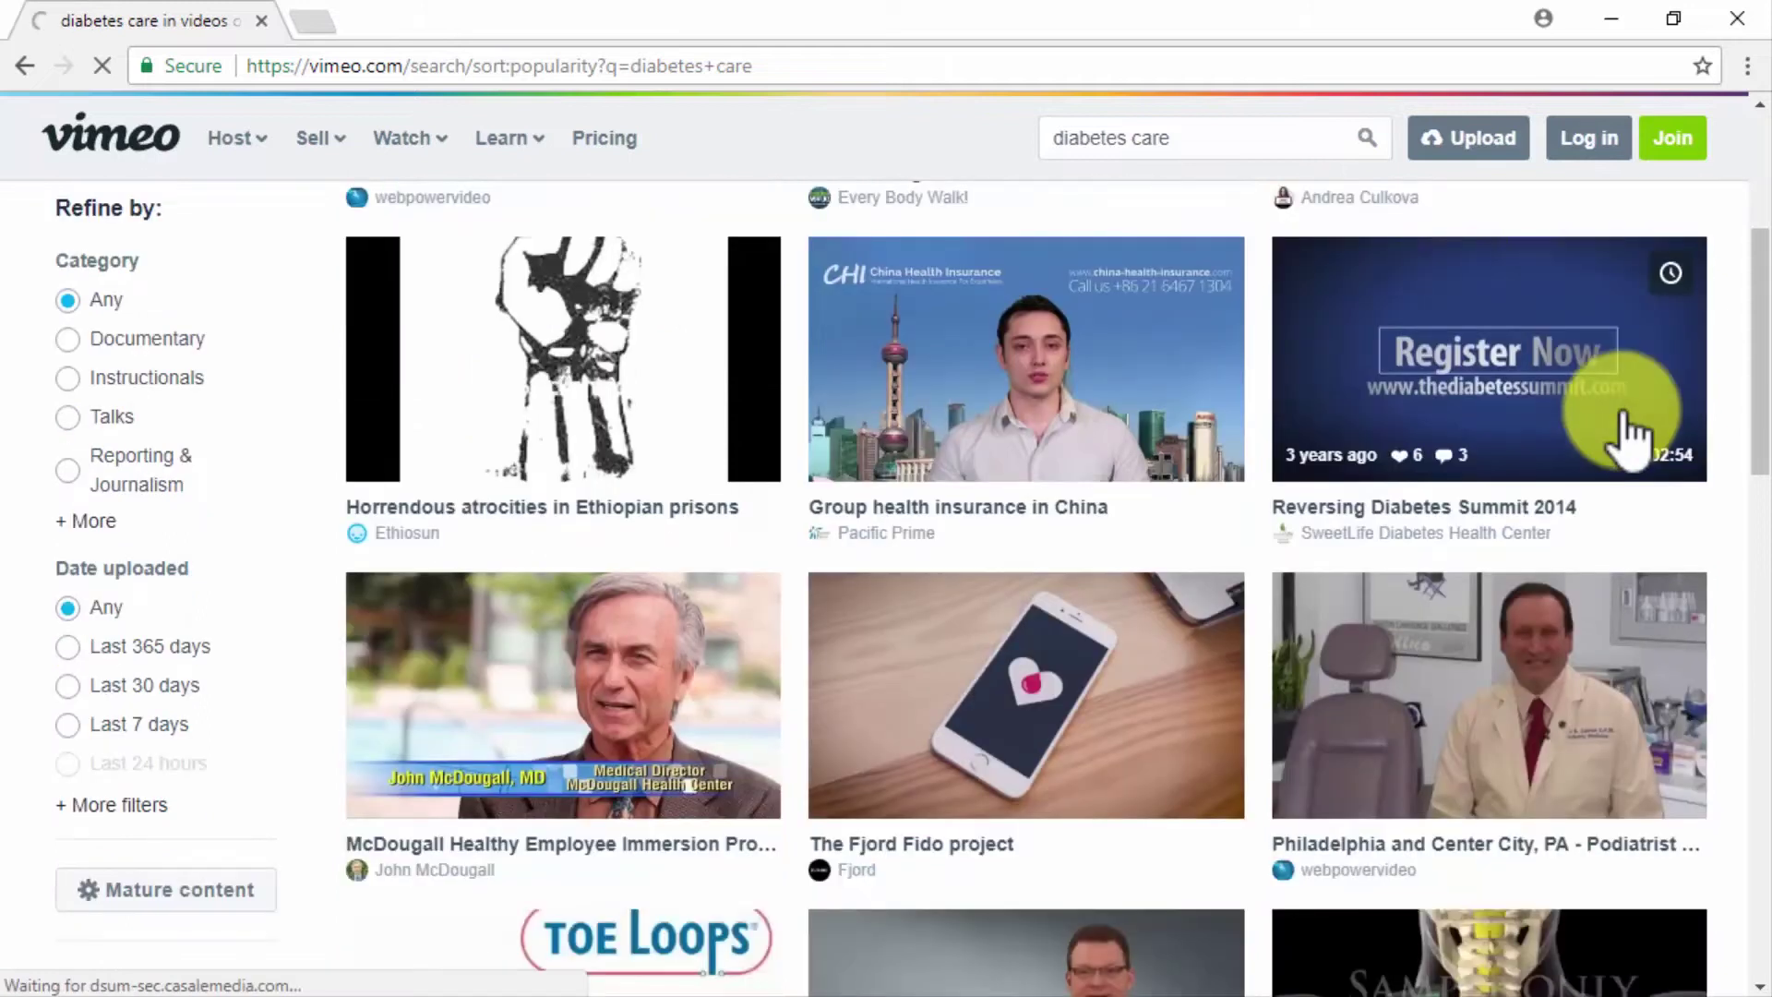
{"action": "scroll", "coordinate": [1628, 434], "scroll_direction": "down", "scroll_amount": 6}
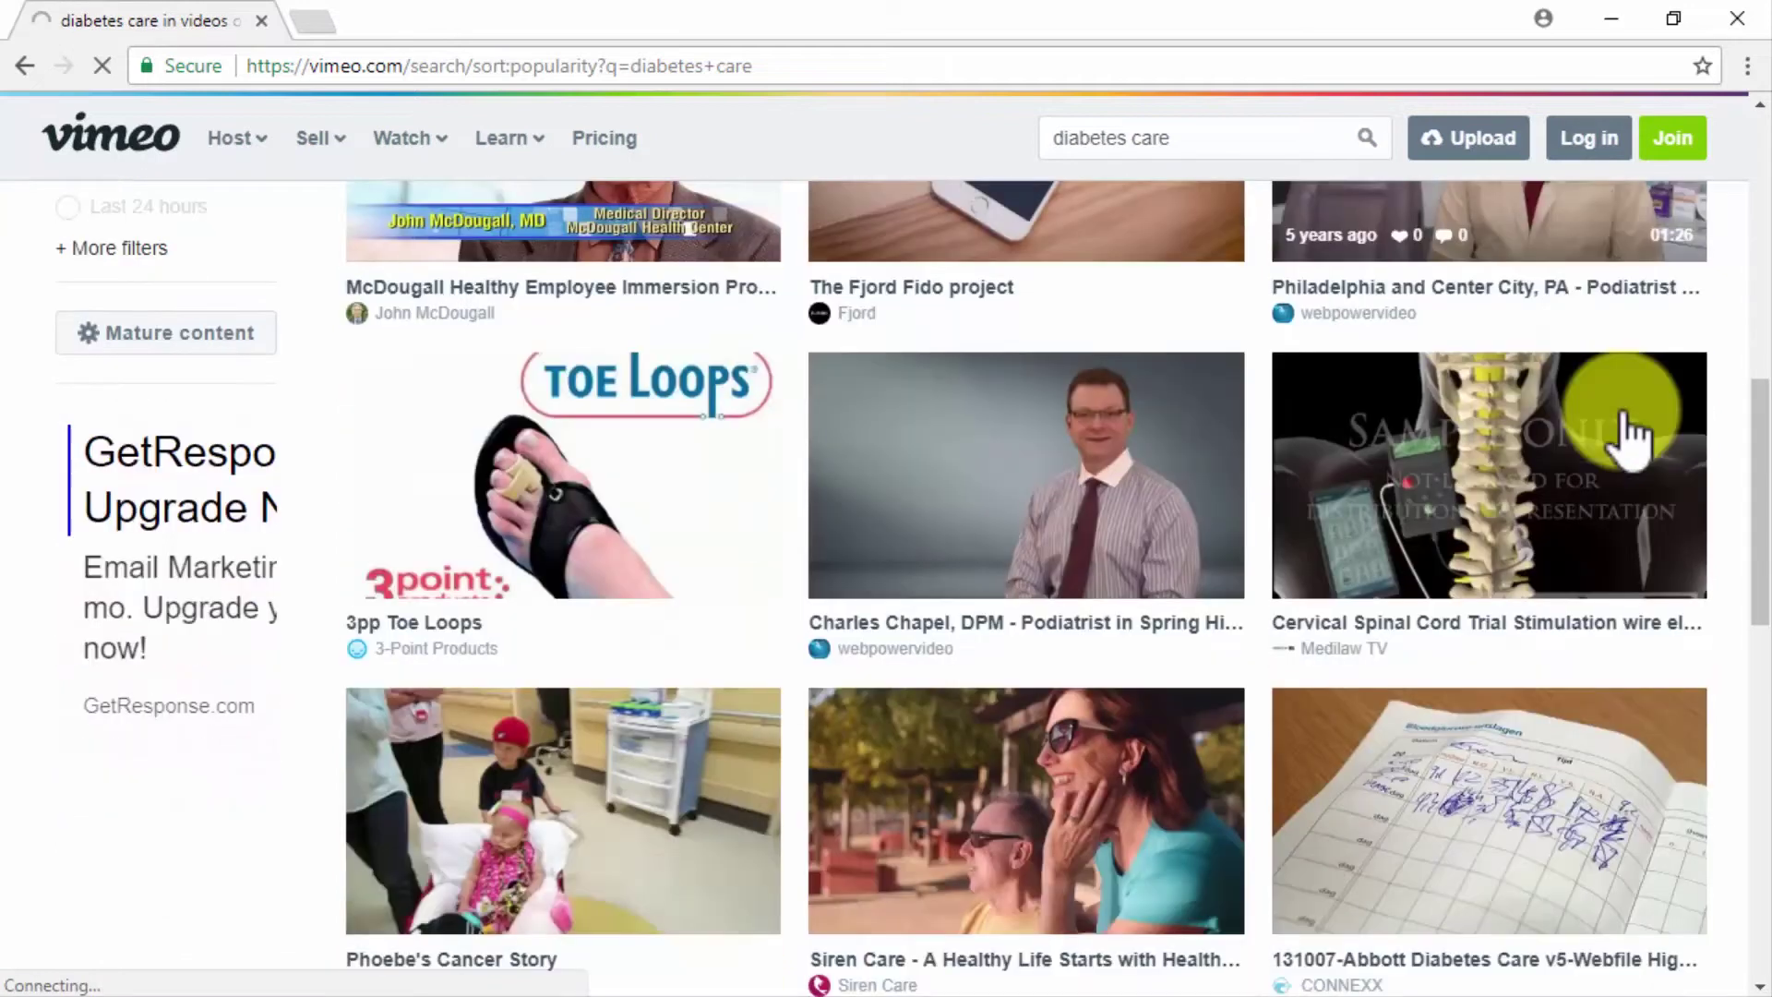
{"action": "scroll", "coordinate": [1629, 433], "scroll_direction": "down", "scroll_amount": 3}
{"action": "scroll", "coordinate": [1628, 433], "scroll_direction": "down", "scroll_amount": 3}
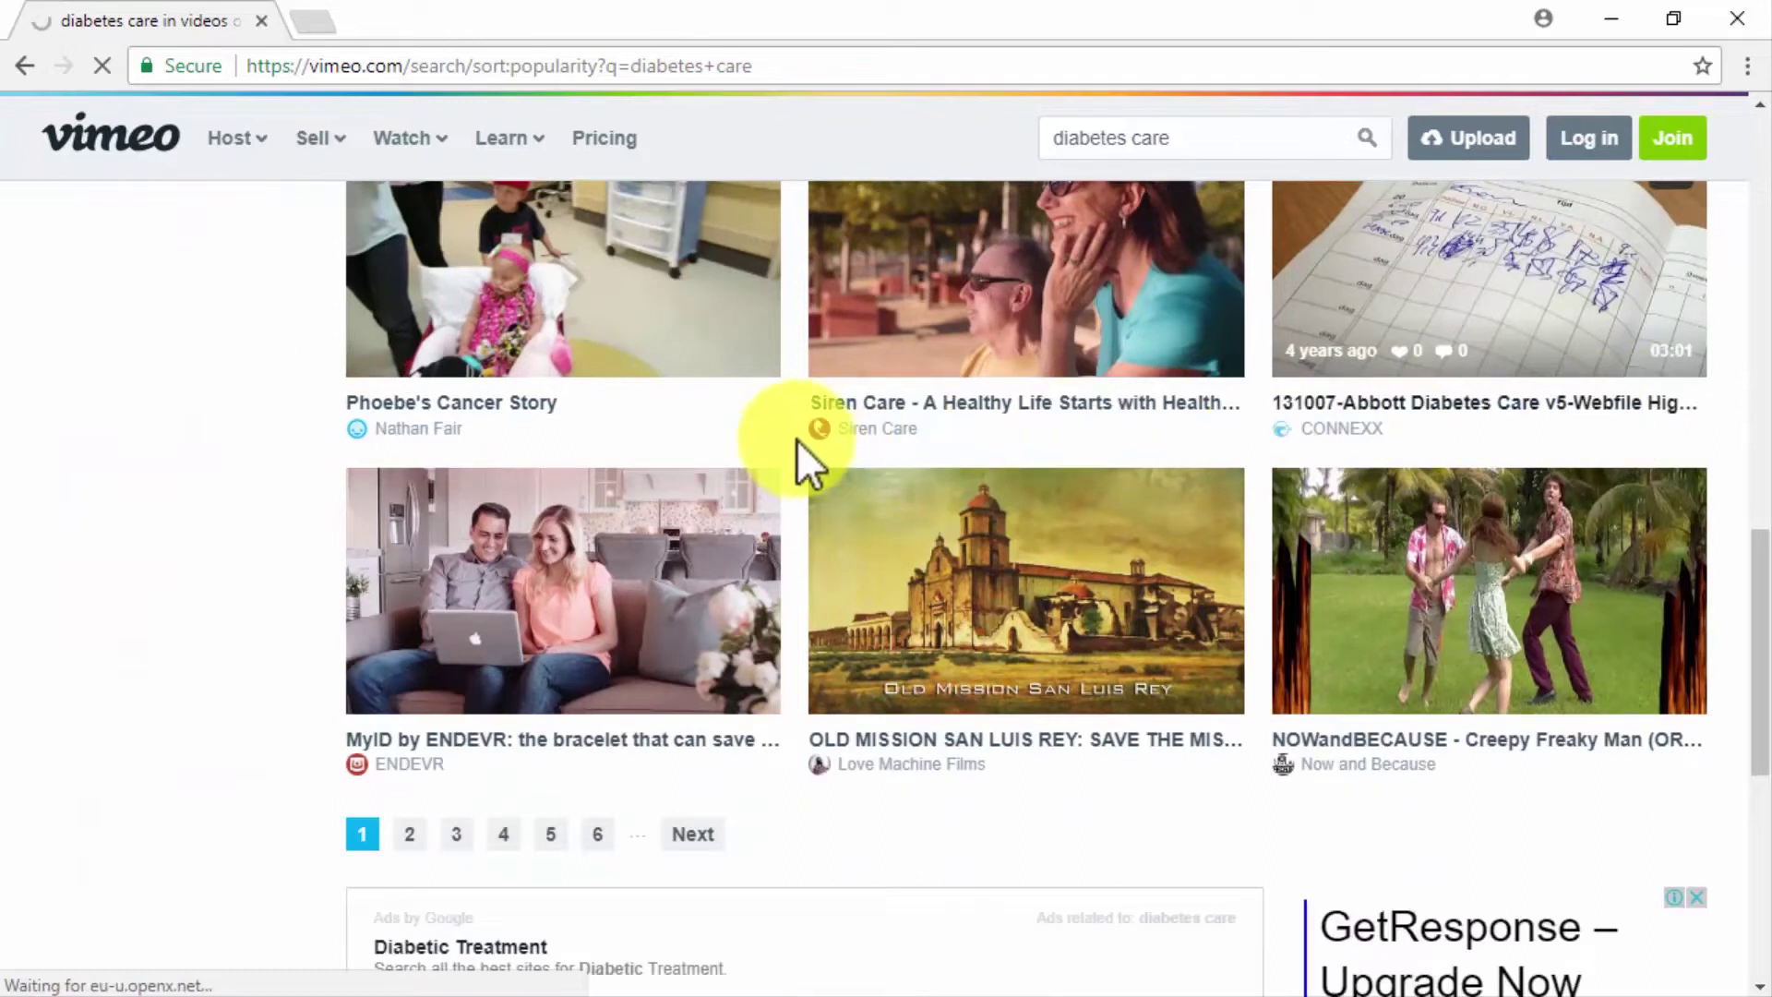
- Open Vimeo's Categories page for watching videos and look over all available categories
{"action": "left_click", "coordinate": [420, 138]}
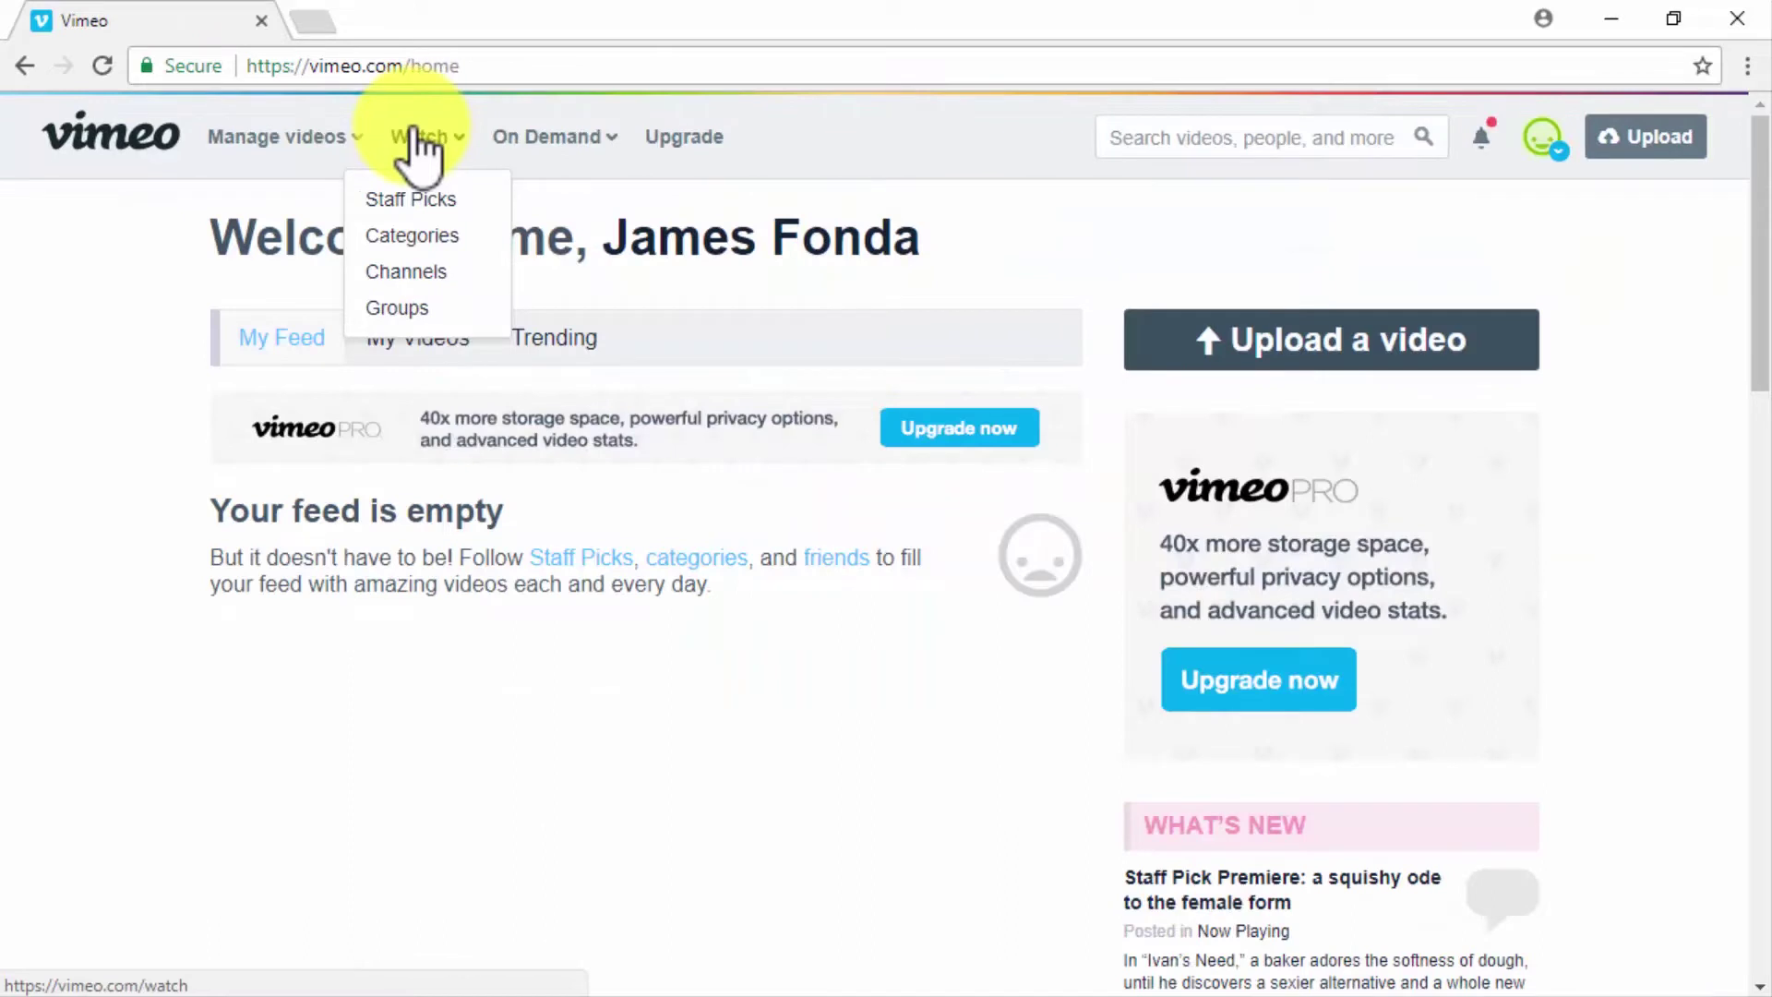
{"action": "left_click", "coordinate": [419, 237]}
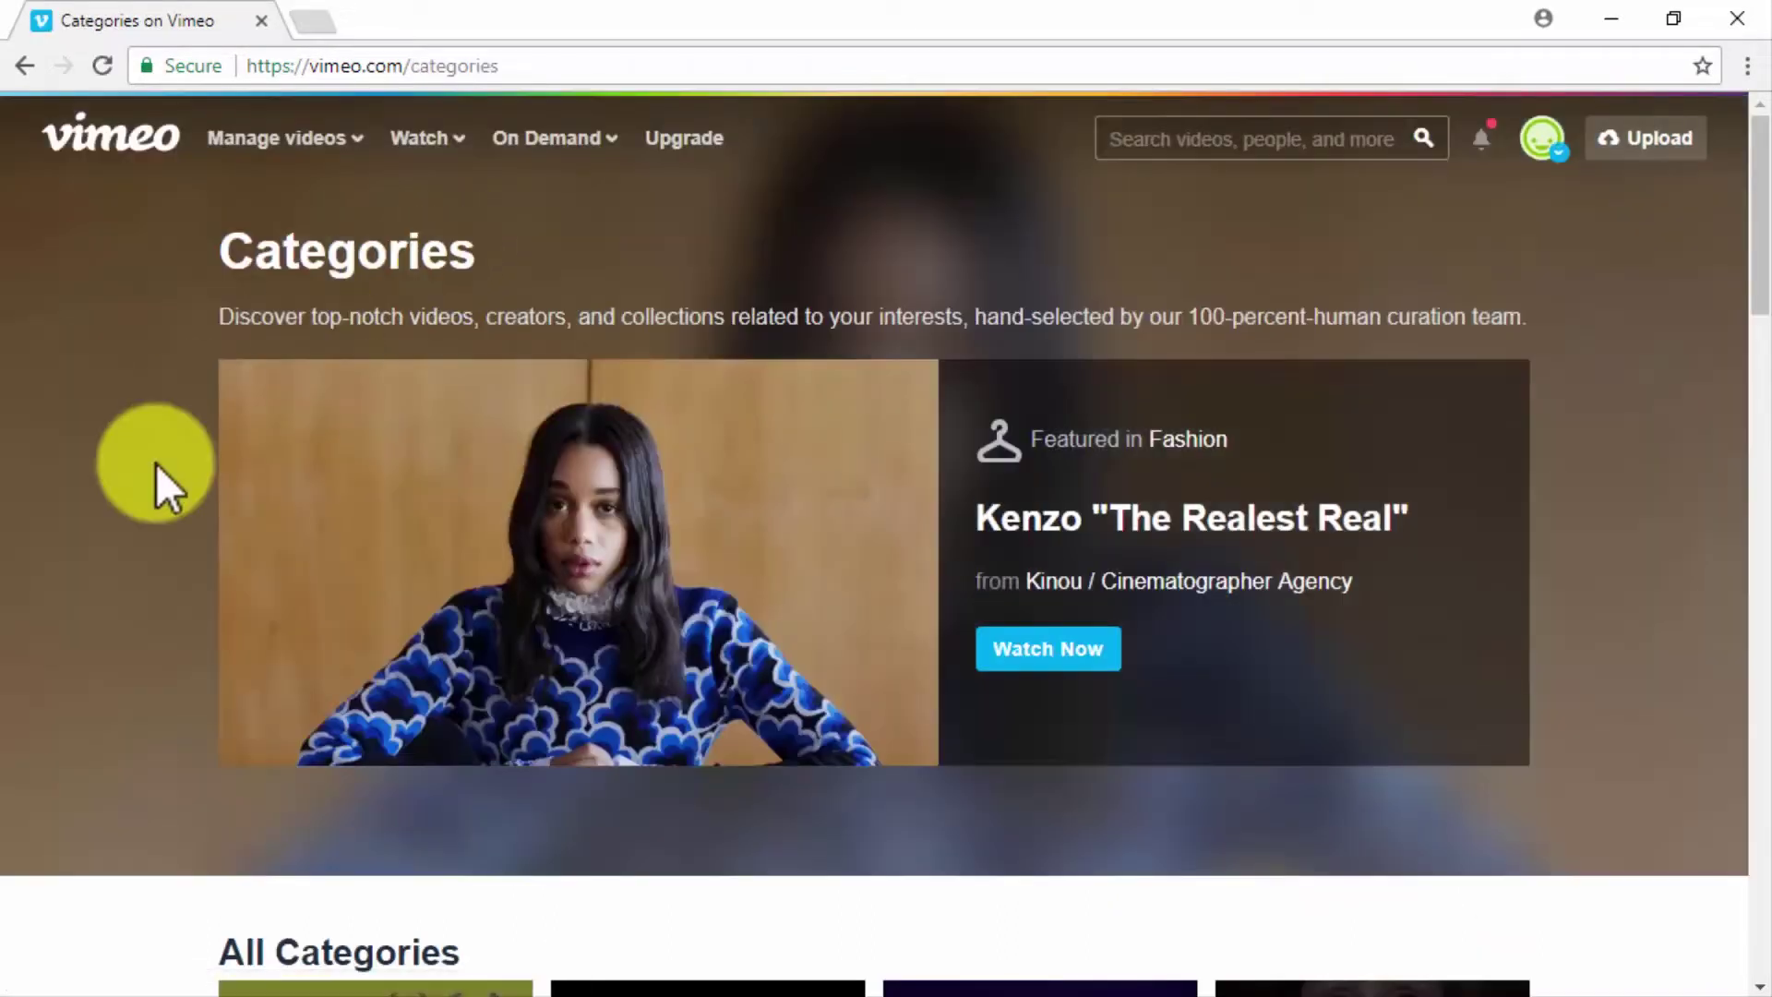
{"action": "scroll", "coordinate": [157, 464], "scroll_direction": "down", "scroll_amount": 10}
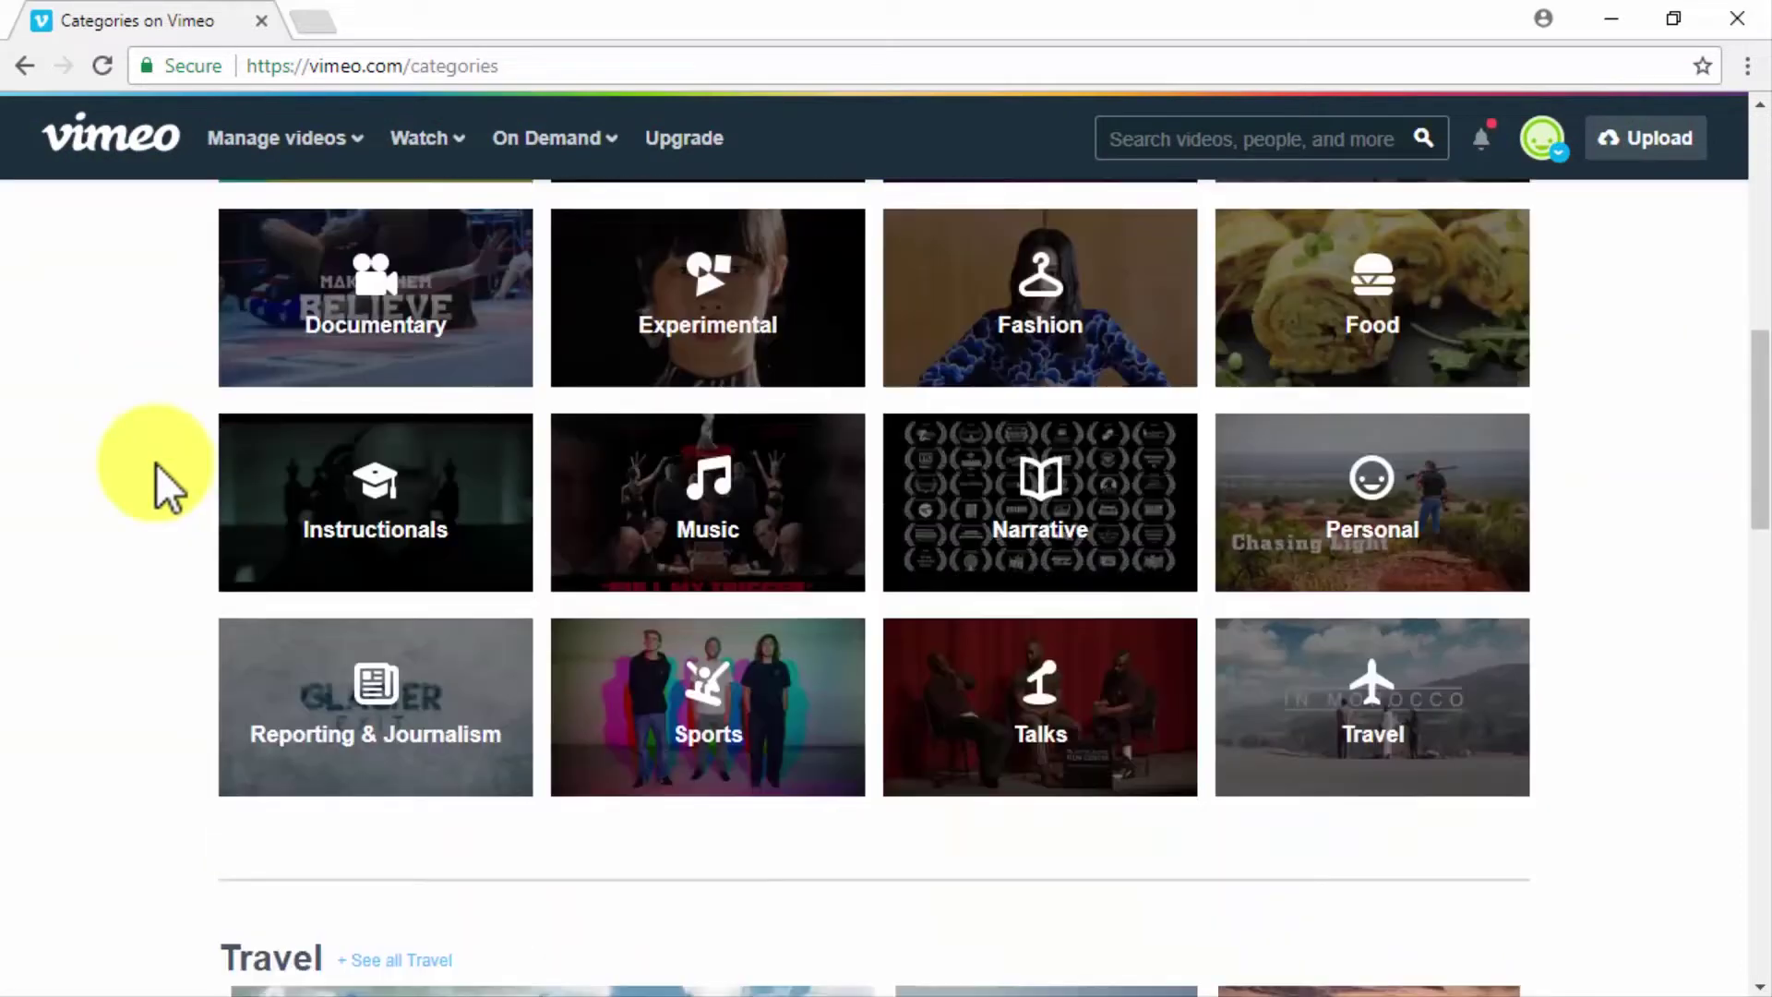
{"action": "scroll", "coordinate": [157, 463], "scroll_direction": "down", "scroll_amount": 10}
{"action": "scroll", "coordinate": [157, 463], "scroll_direction": "up", "scroll_amount": 7}
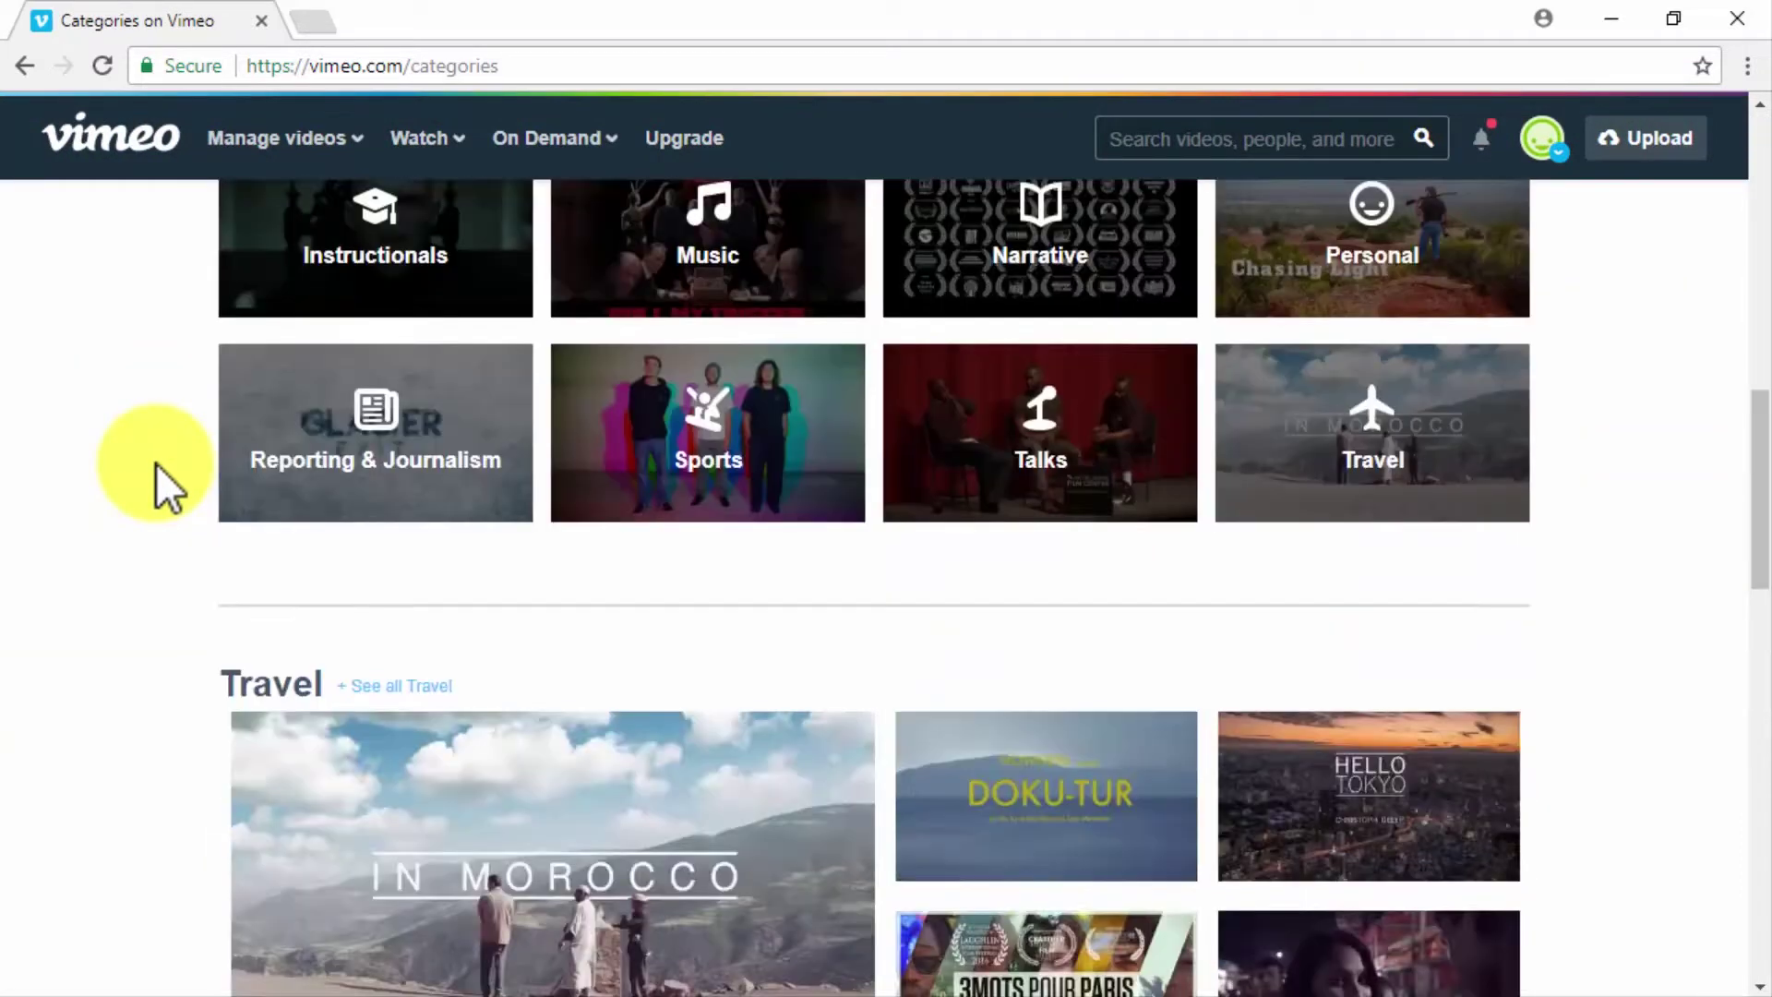
{"action": "scroll", "coordinate": [157, 464], "scroll_direction": "up", "scroll_amount": 10}
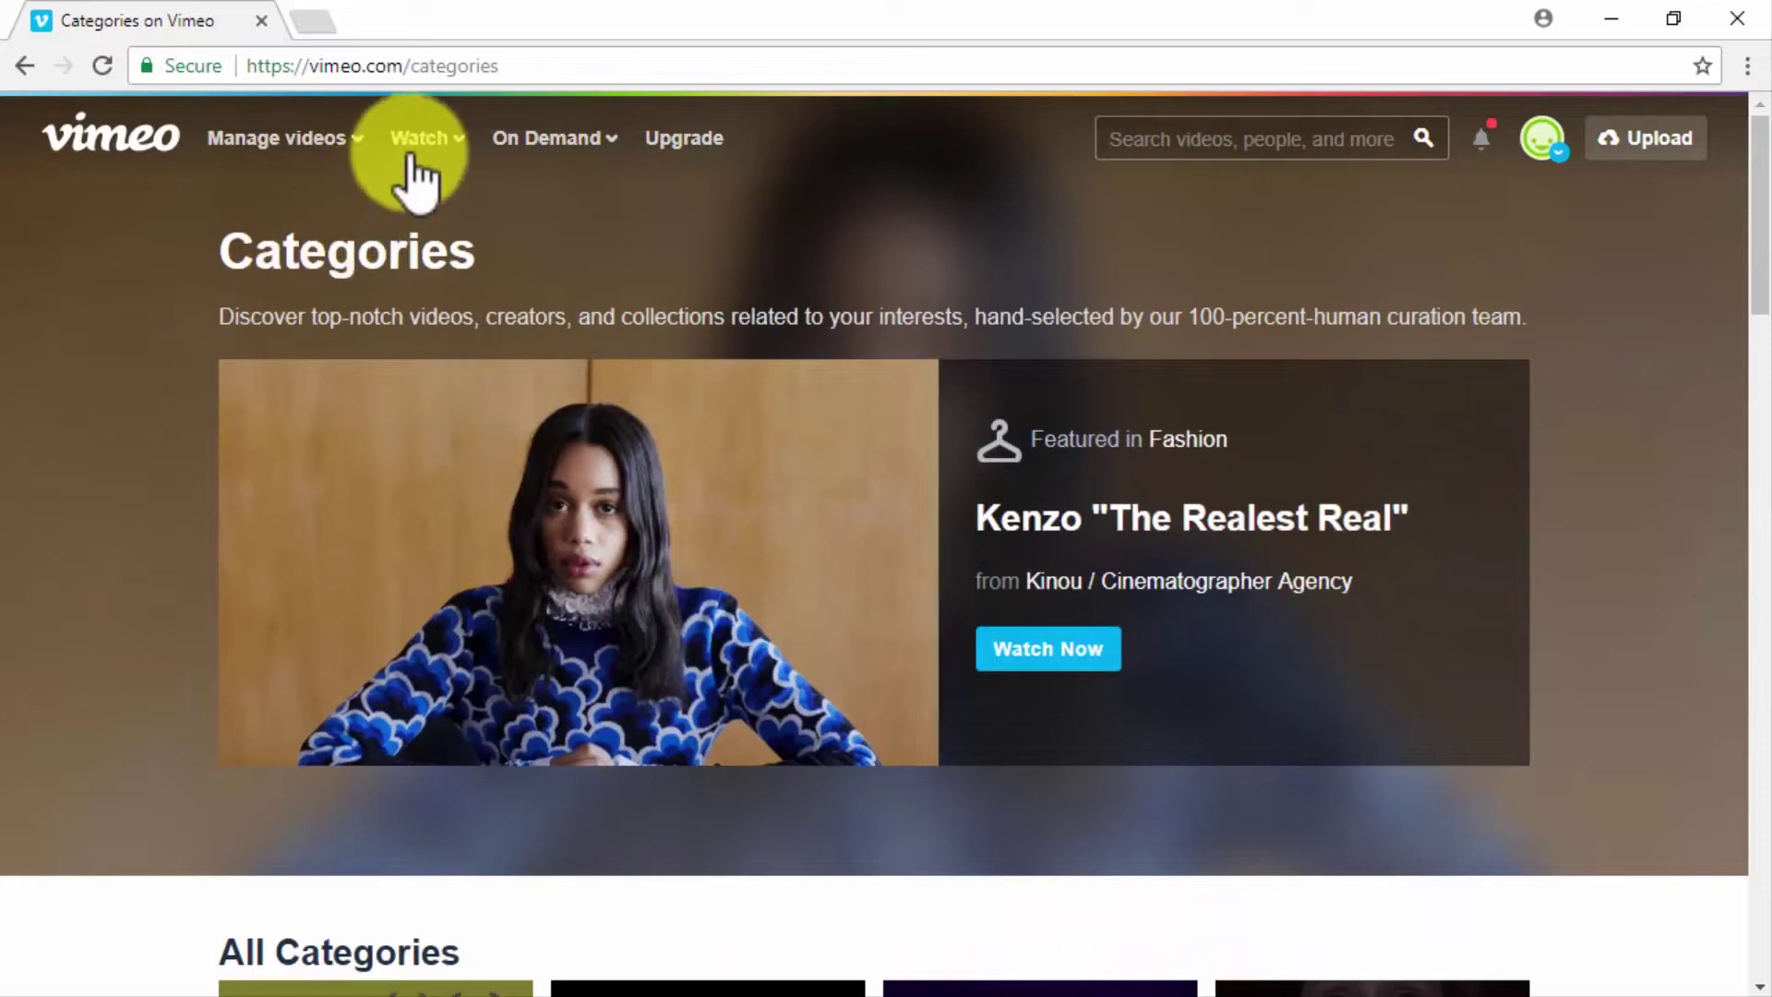
- Open the directory of Vimeo groups and search within it for "diabetes care"
{"action": "mouse_move", "coordinate": [415, 159]}
{"action": "left_click", "coordinate": [406, 304]}
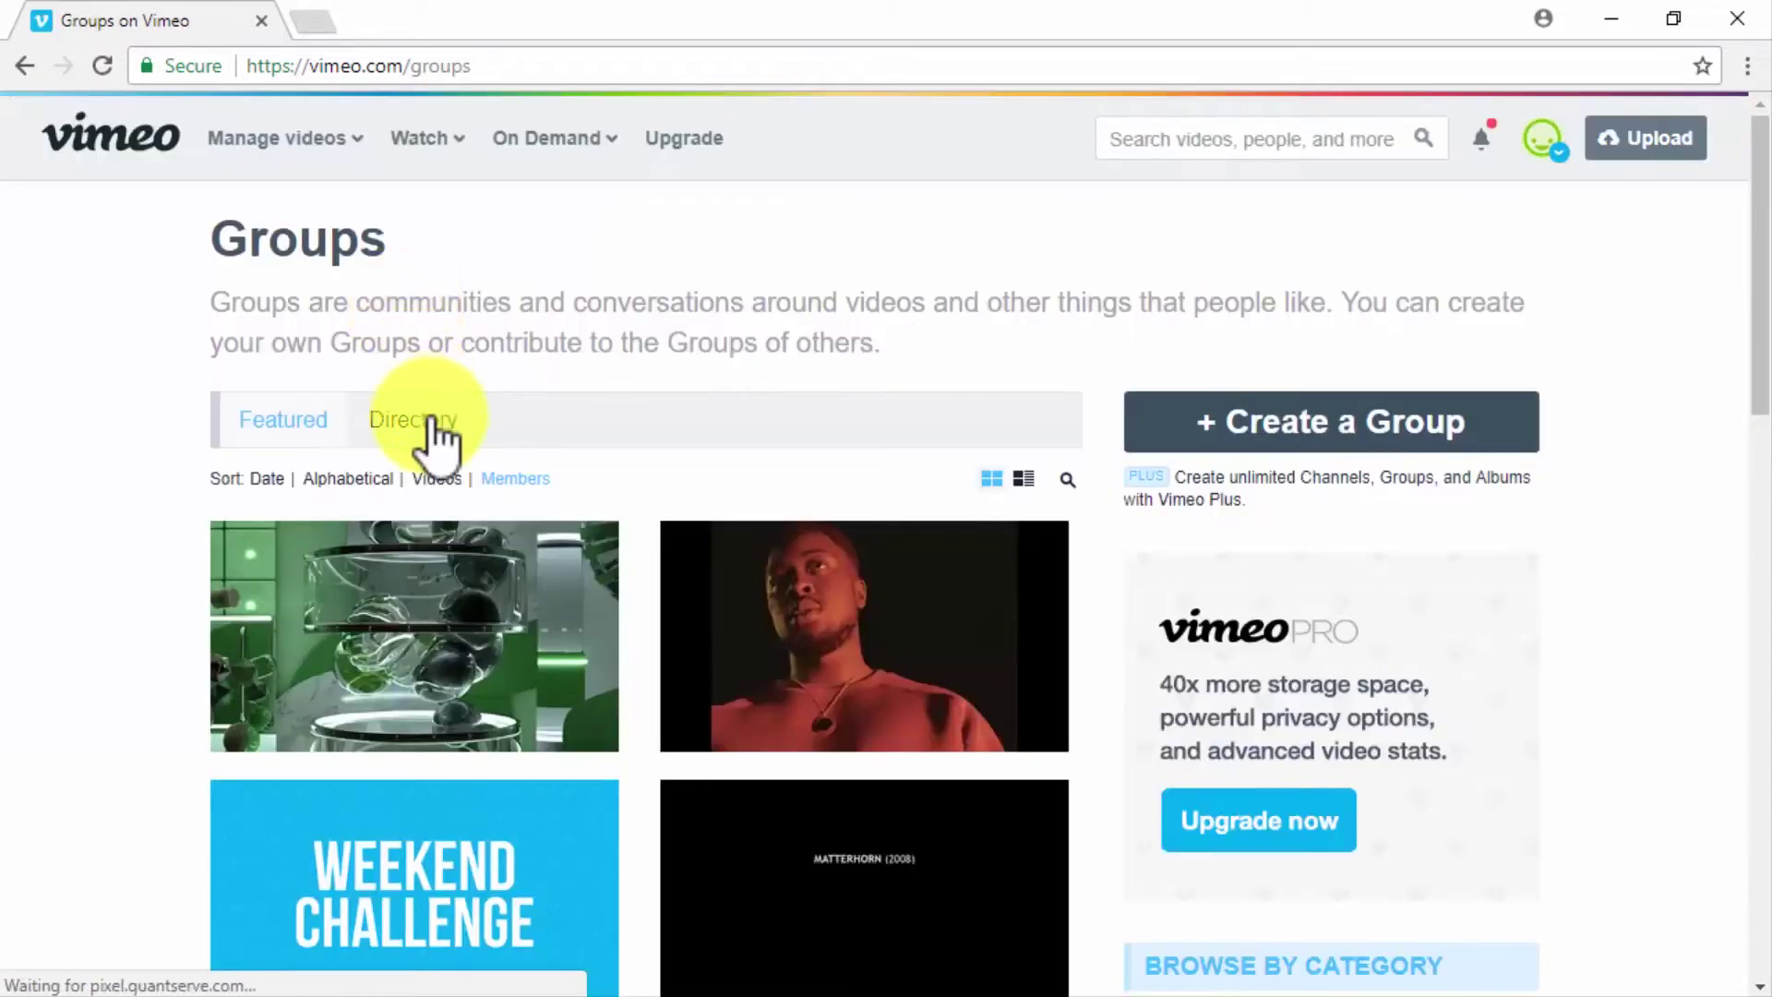
{"action": "left_click", "coordinate": [430, 417]}
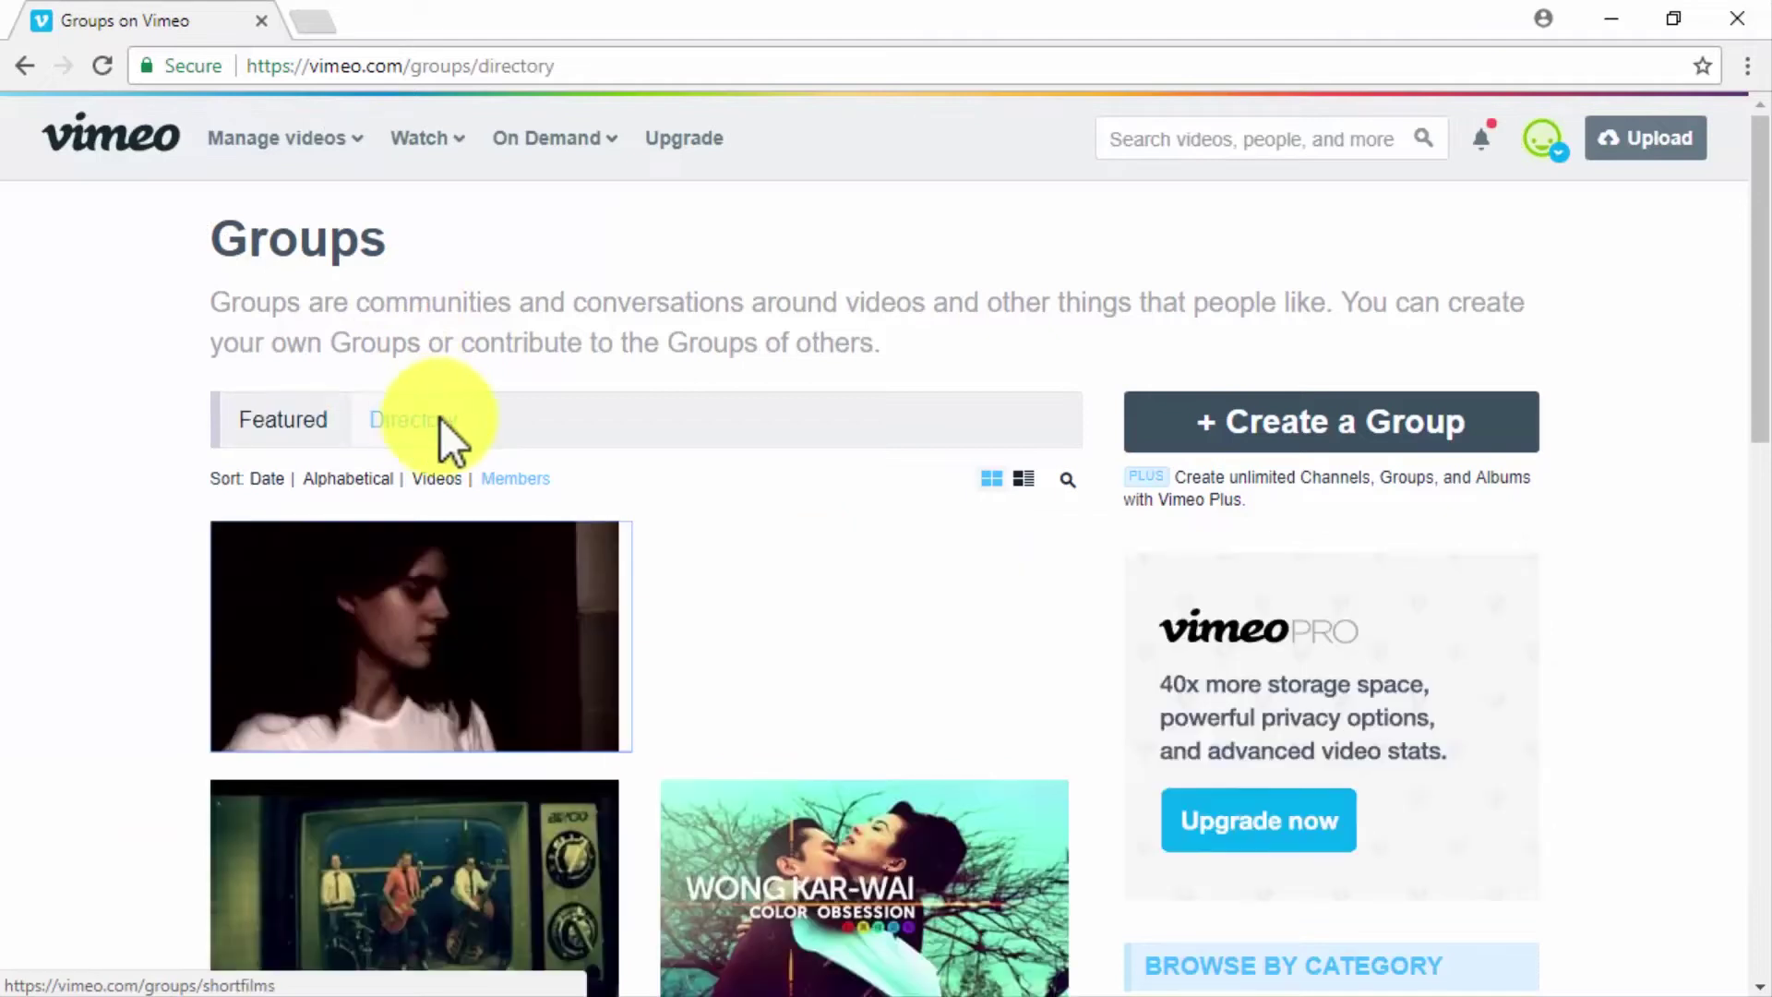
{"action": "left_click", "coordinate": [1068, 479]}
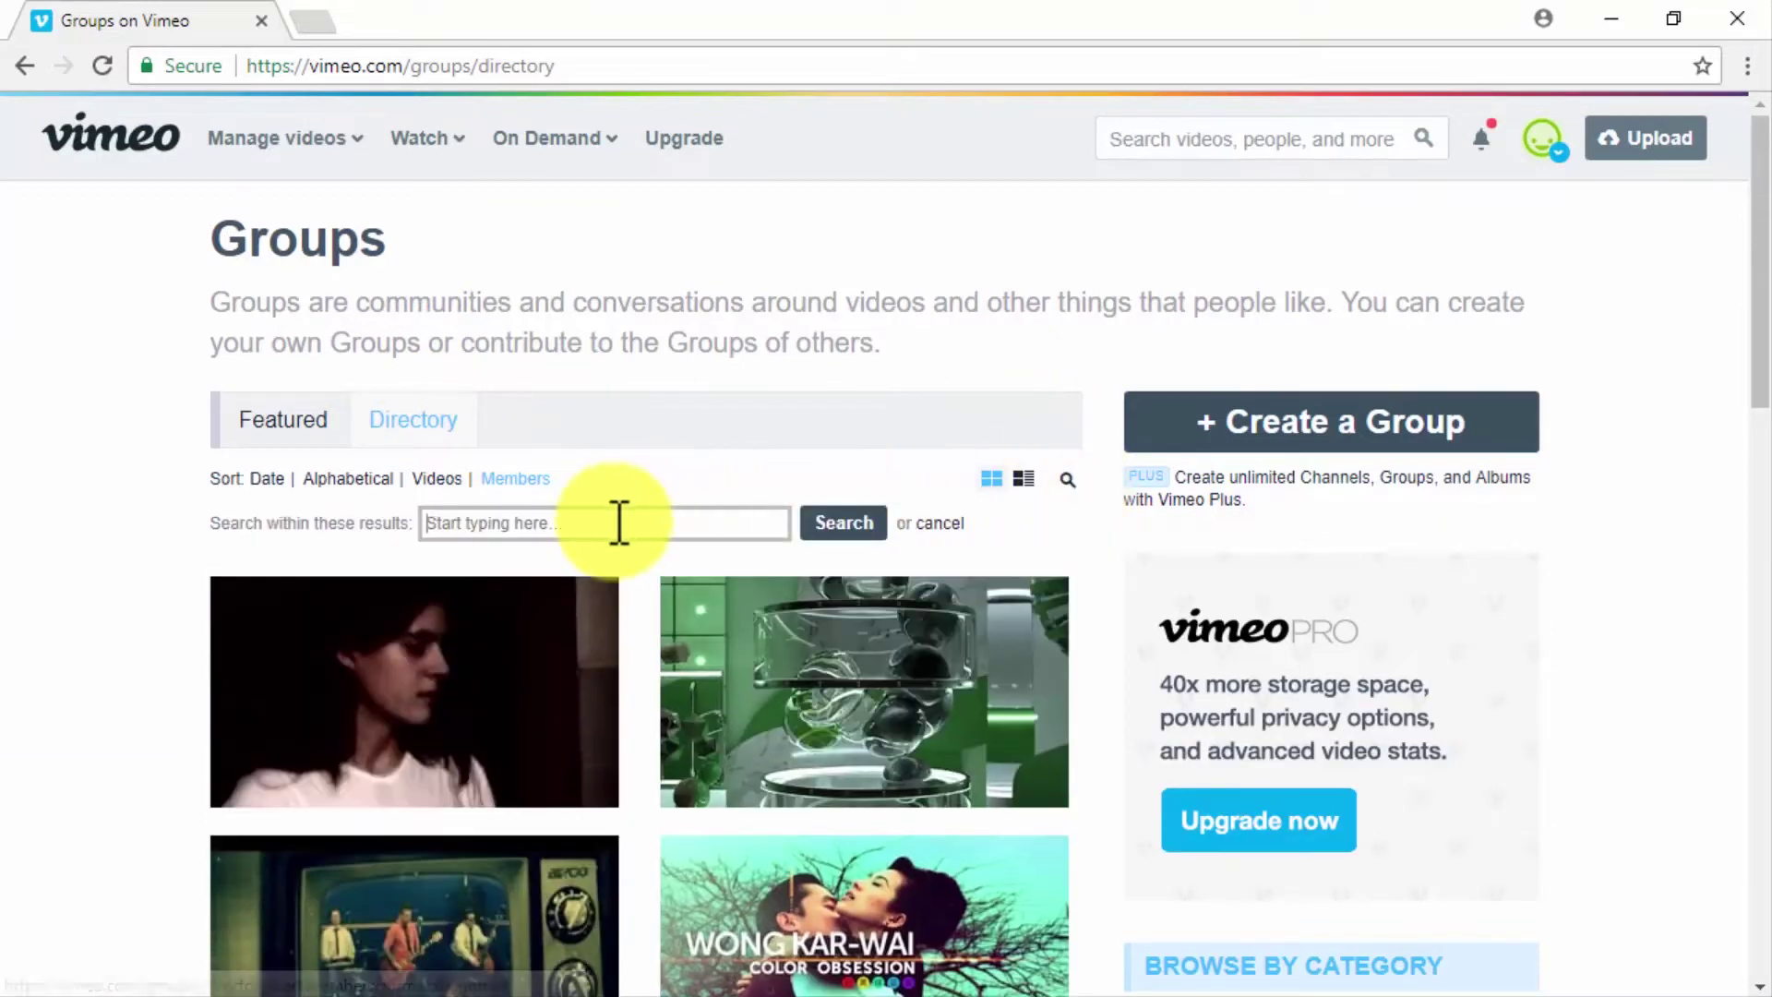
{"action": "left_click", "coordinate": [619, 522]}
{"action": "left_click", "coordinate": [555, 555]}
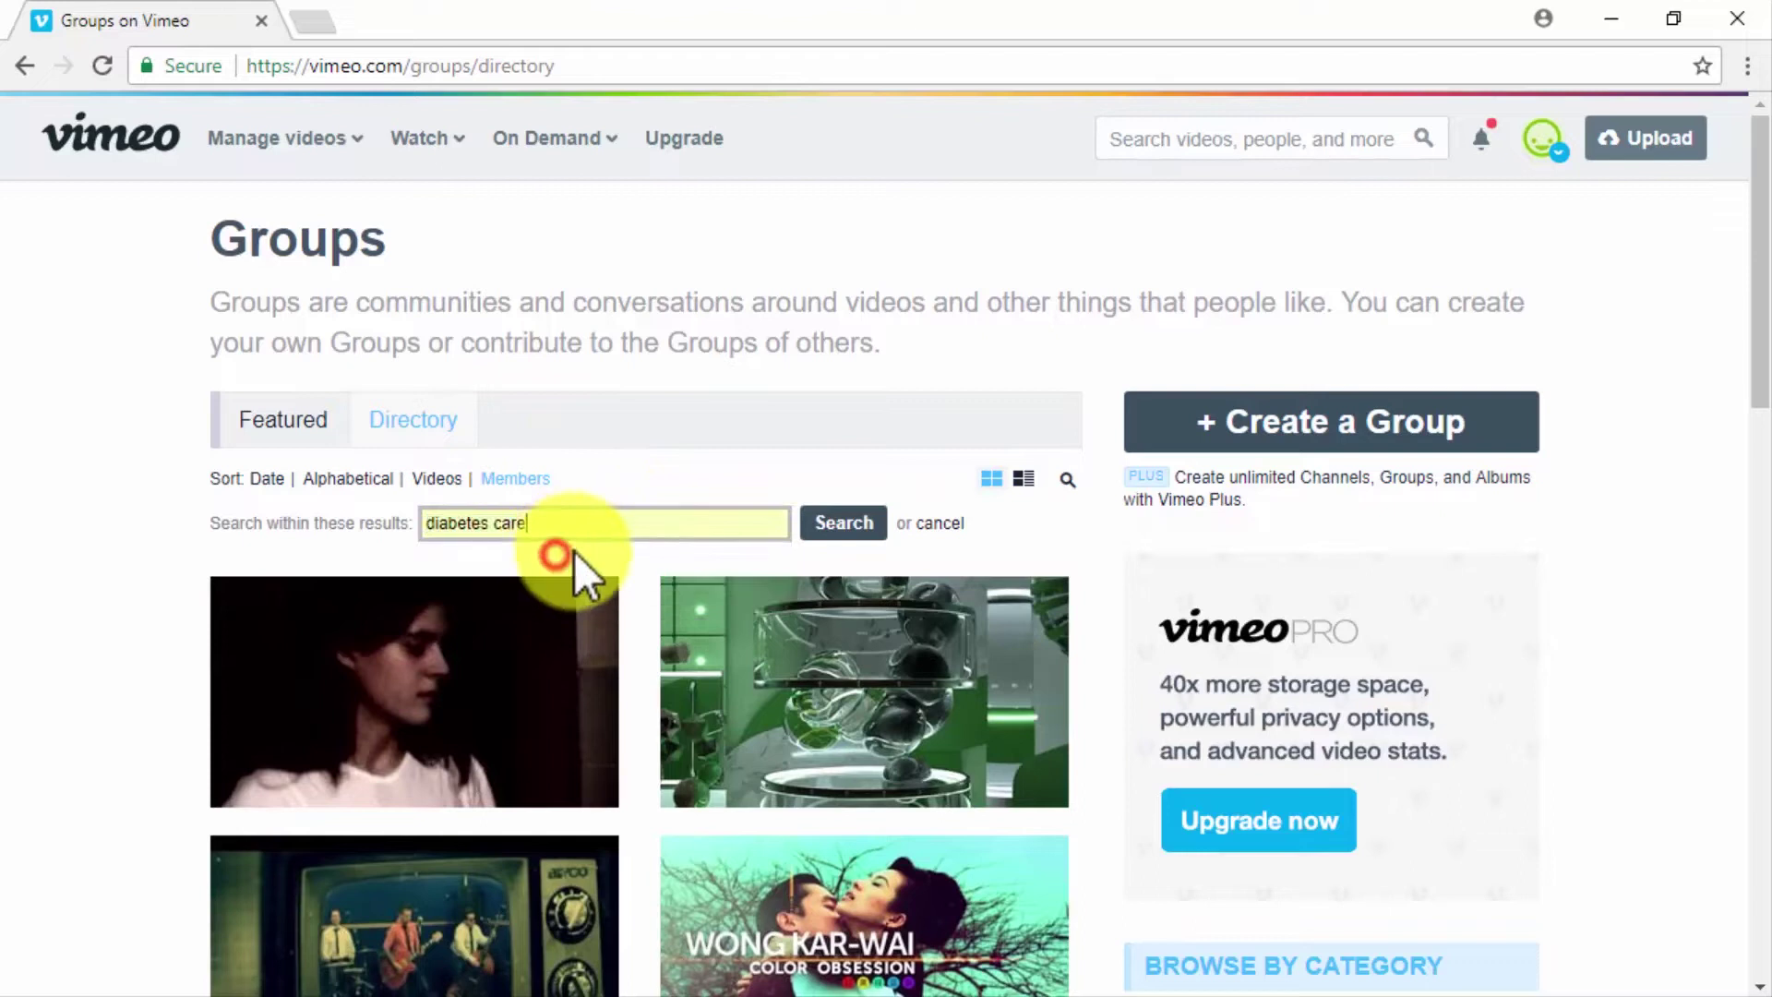
{"action": "left_click", "coordinate": [836, 523]}
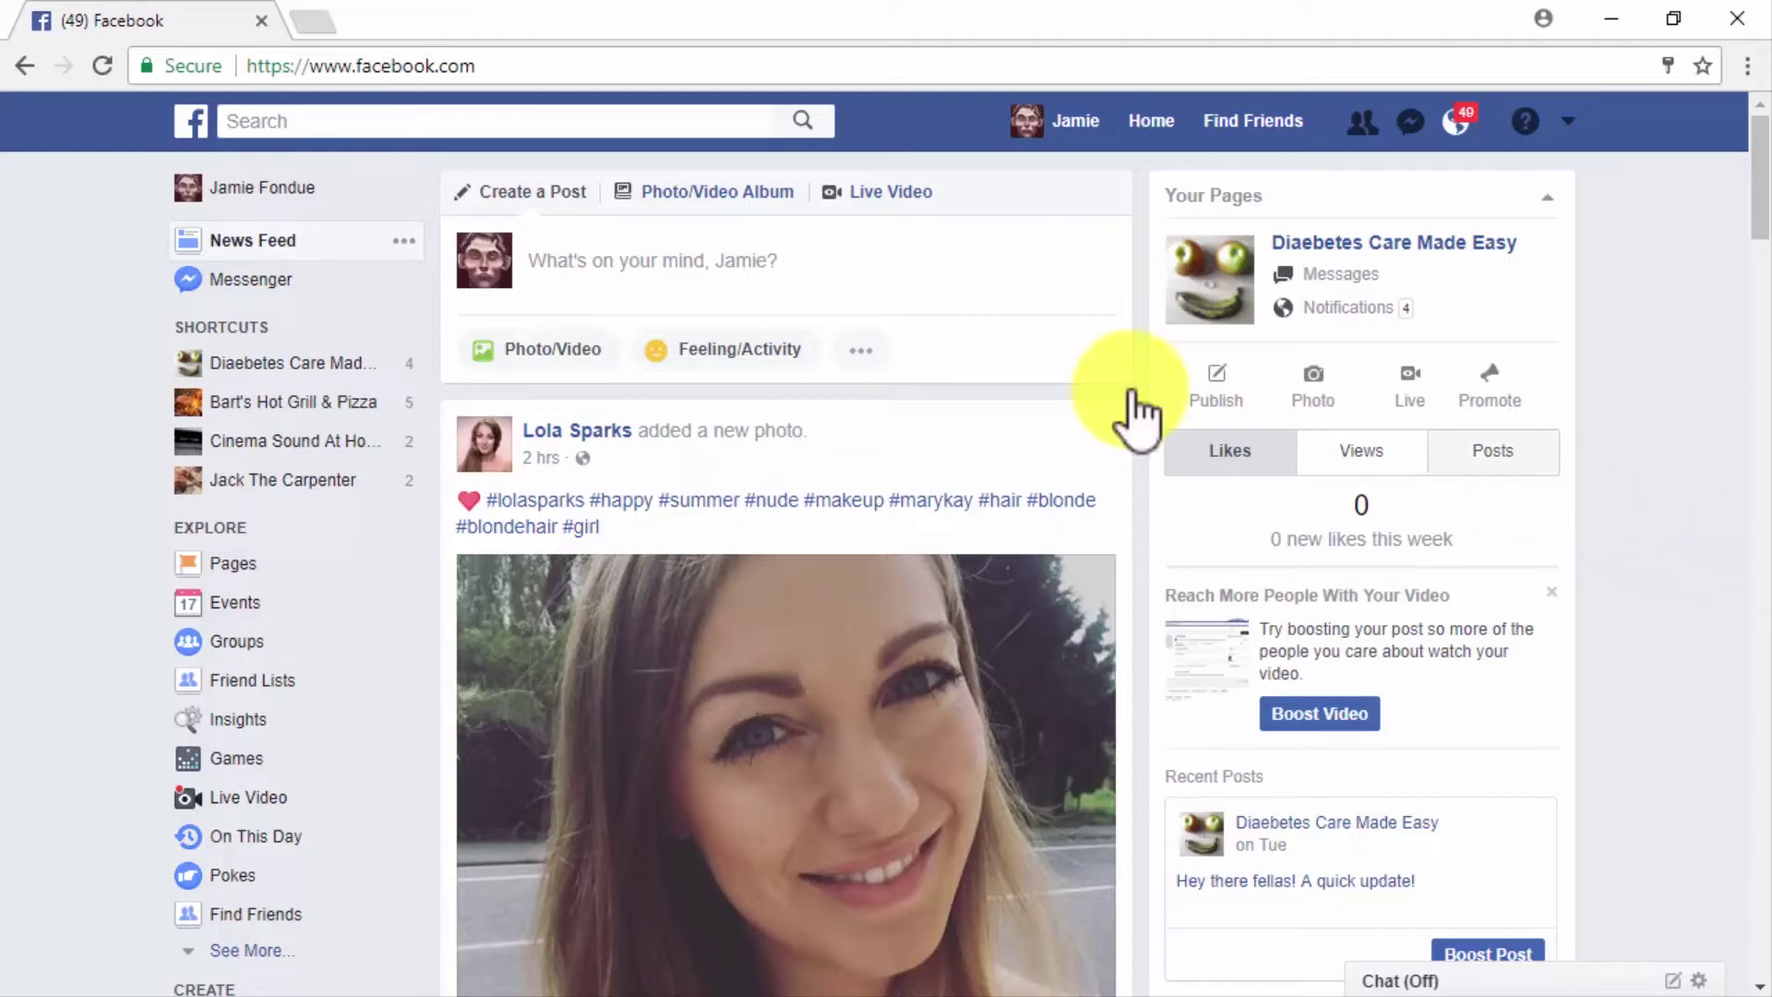
- Search Facebook for "diabetes care", limit the results to videos and look through them
{"action": "left_click", "coordinate": [568, 130]}
{"action": "type", "text": "diabetescare"}
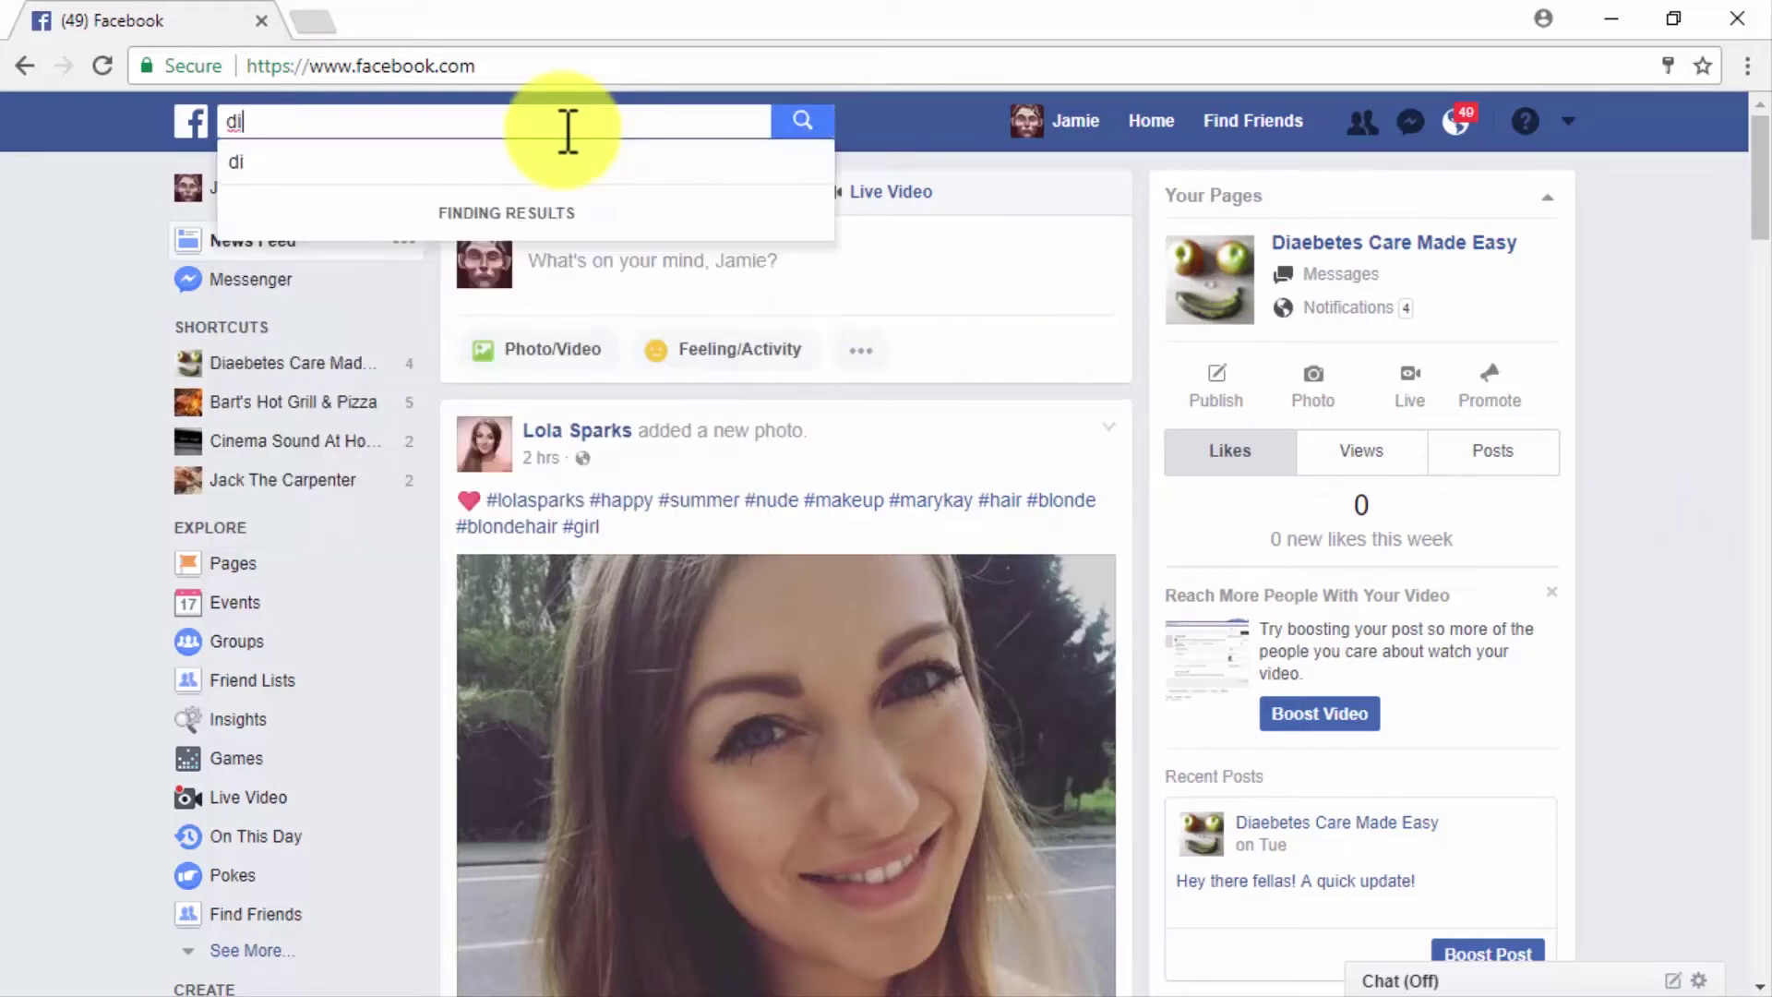
{"action": "key", "text": "Left"}
{"action": "key", "text": "Left"}
{"action": "key", "text": "Left"}
{"action": "key", "text": "Left"}
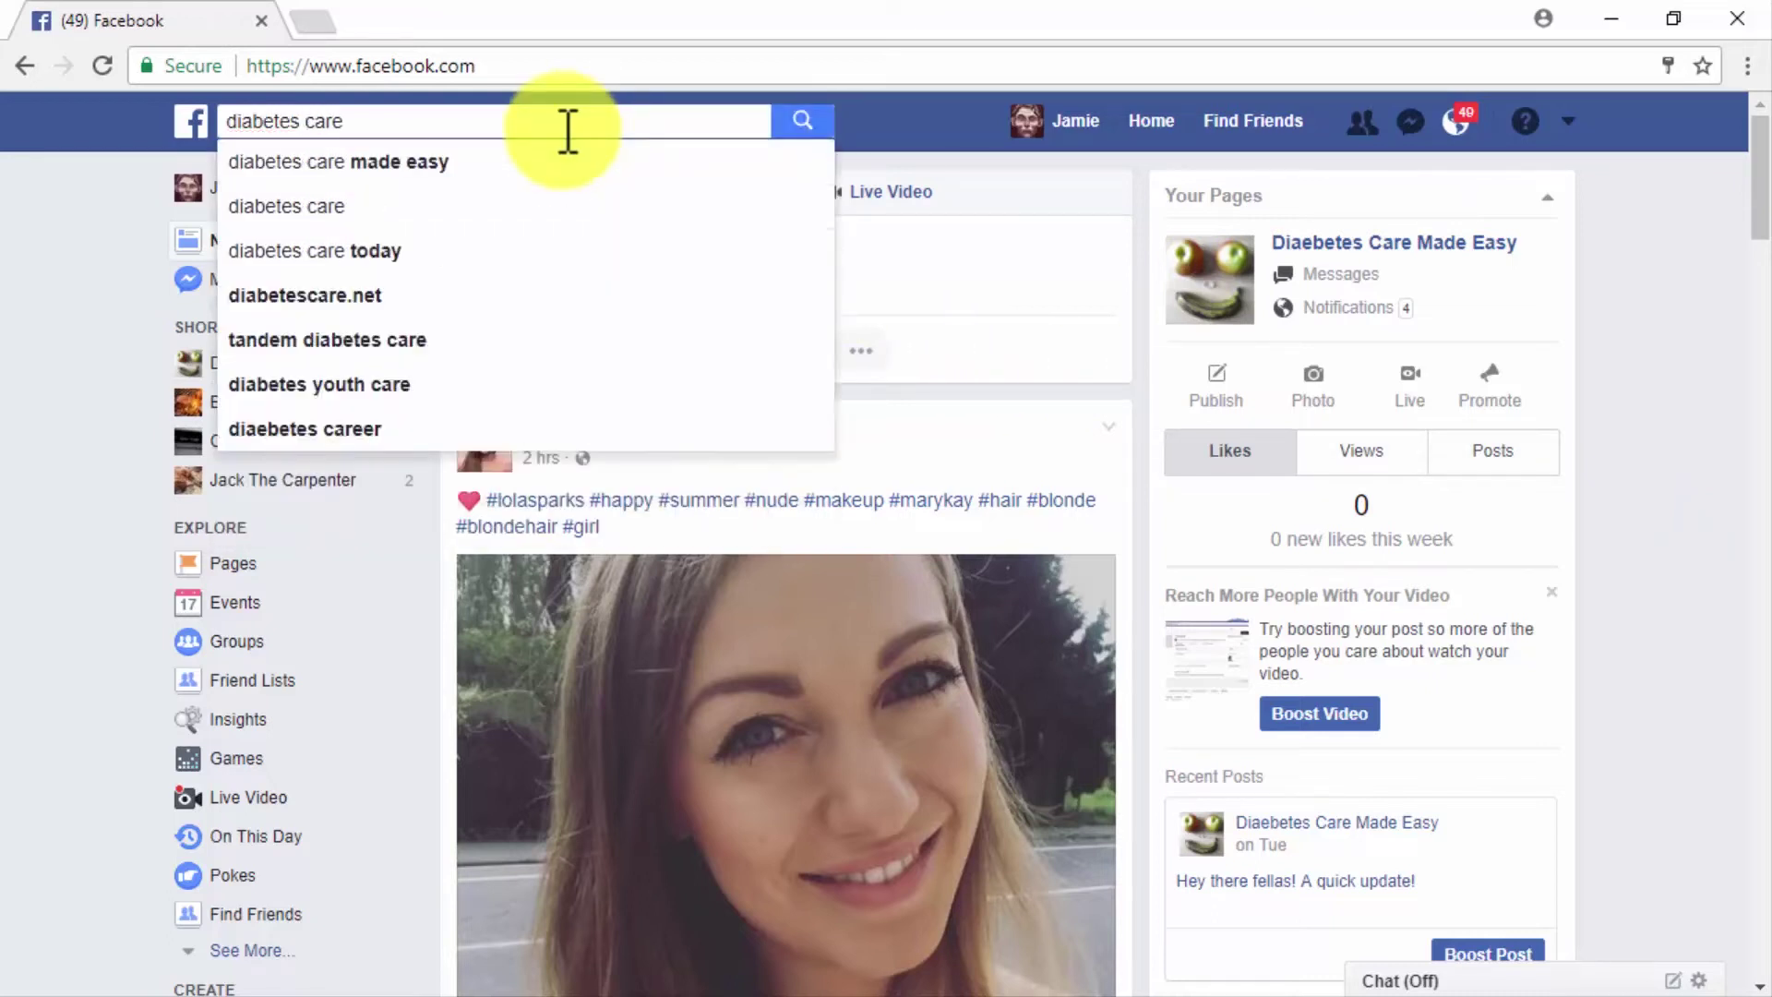
{"action": "key", "text": "Return"}
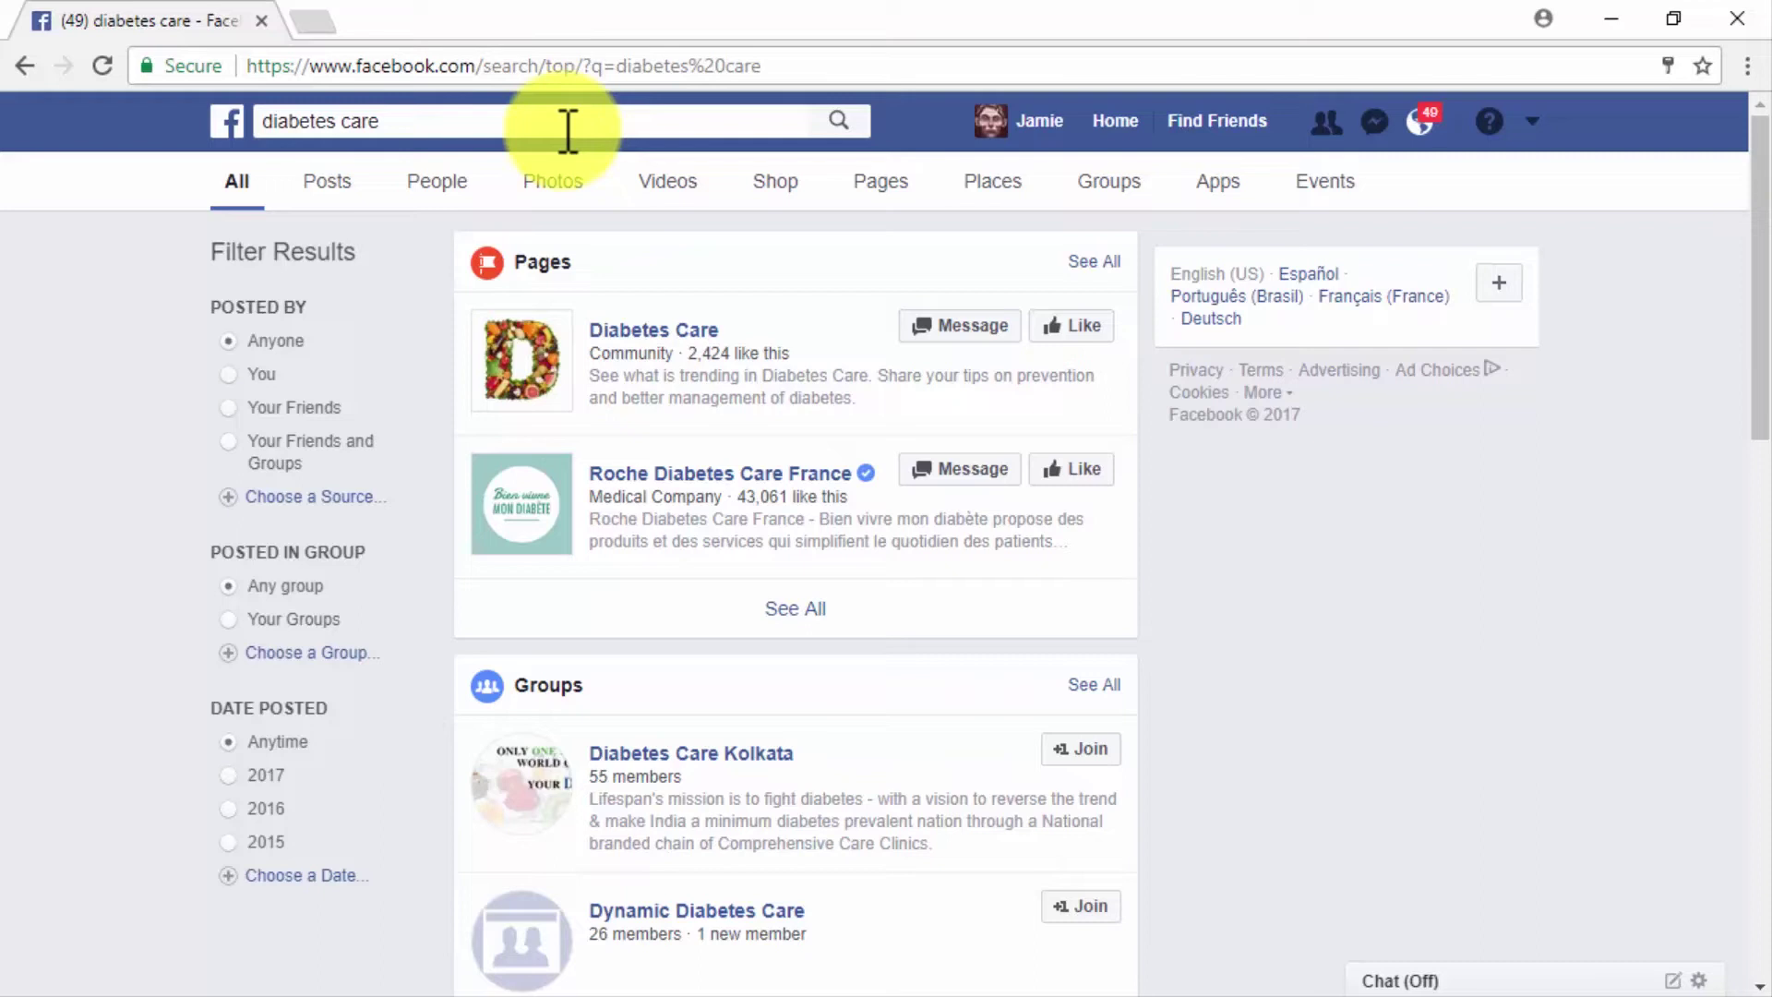
{"action": "left_click", "coordinate": [675, 191]}
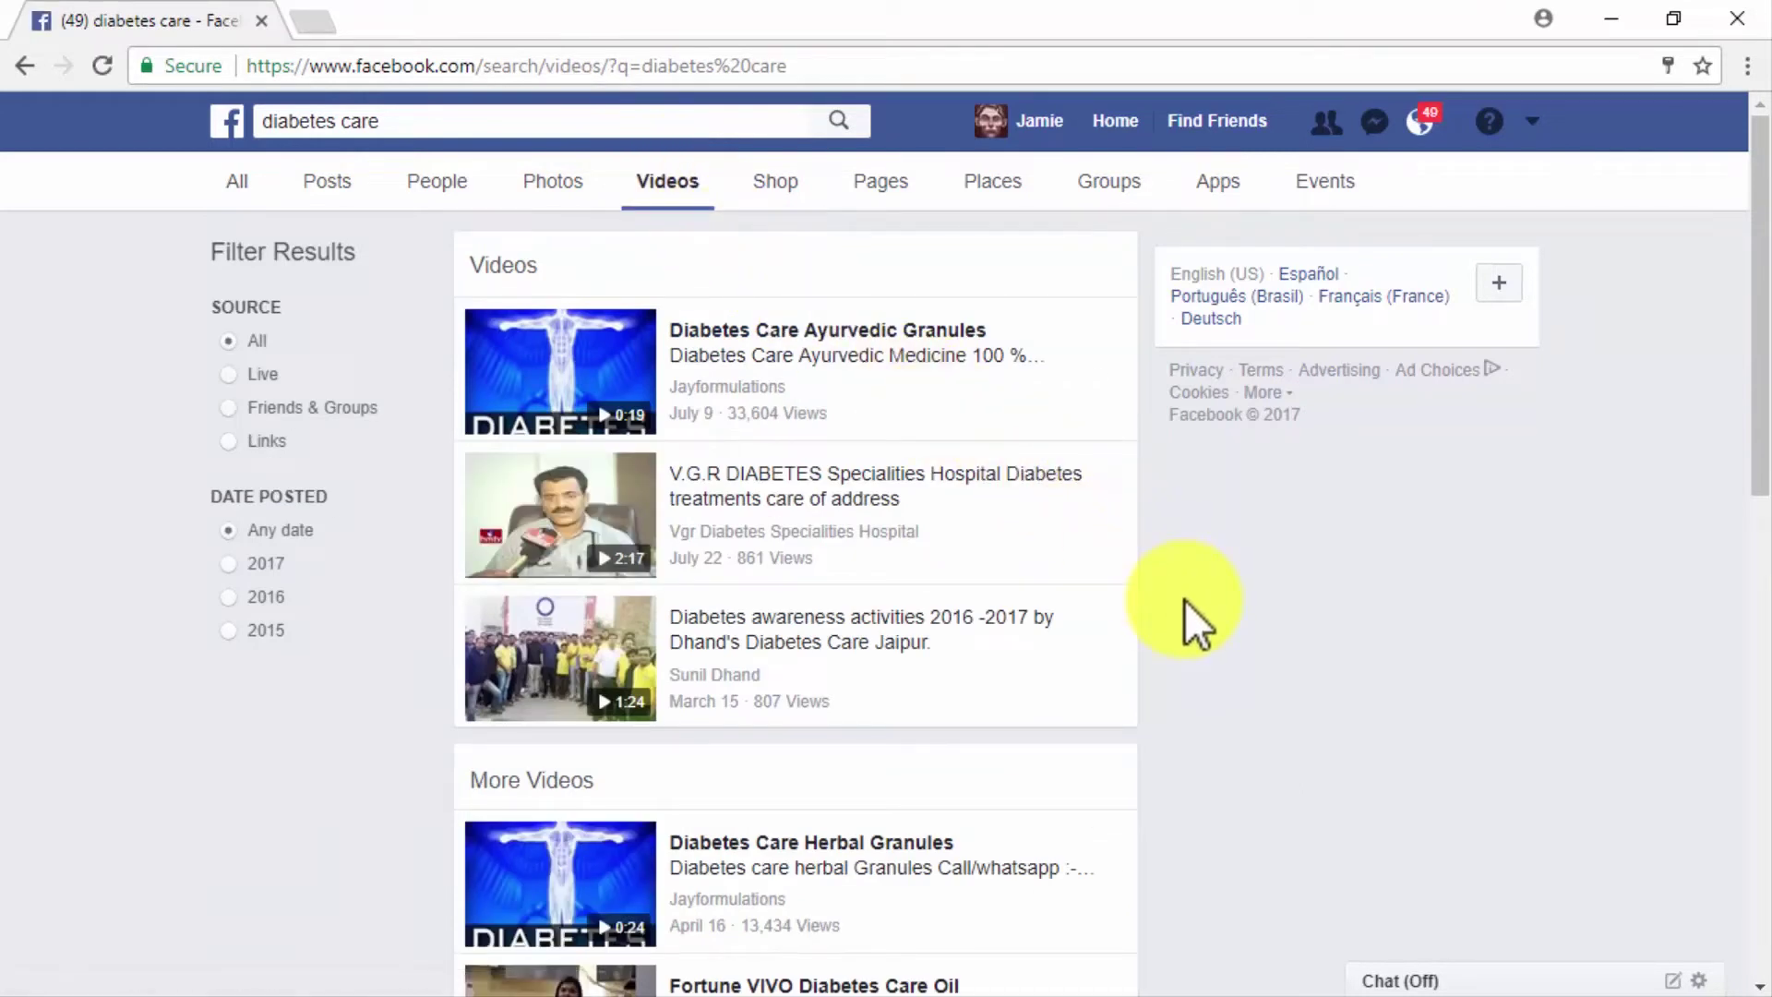
{"action": "scroll", "coordinate": [1183, 600], "scroll_direction": "down", "scroll_amount": 5}
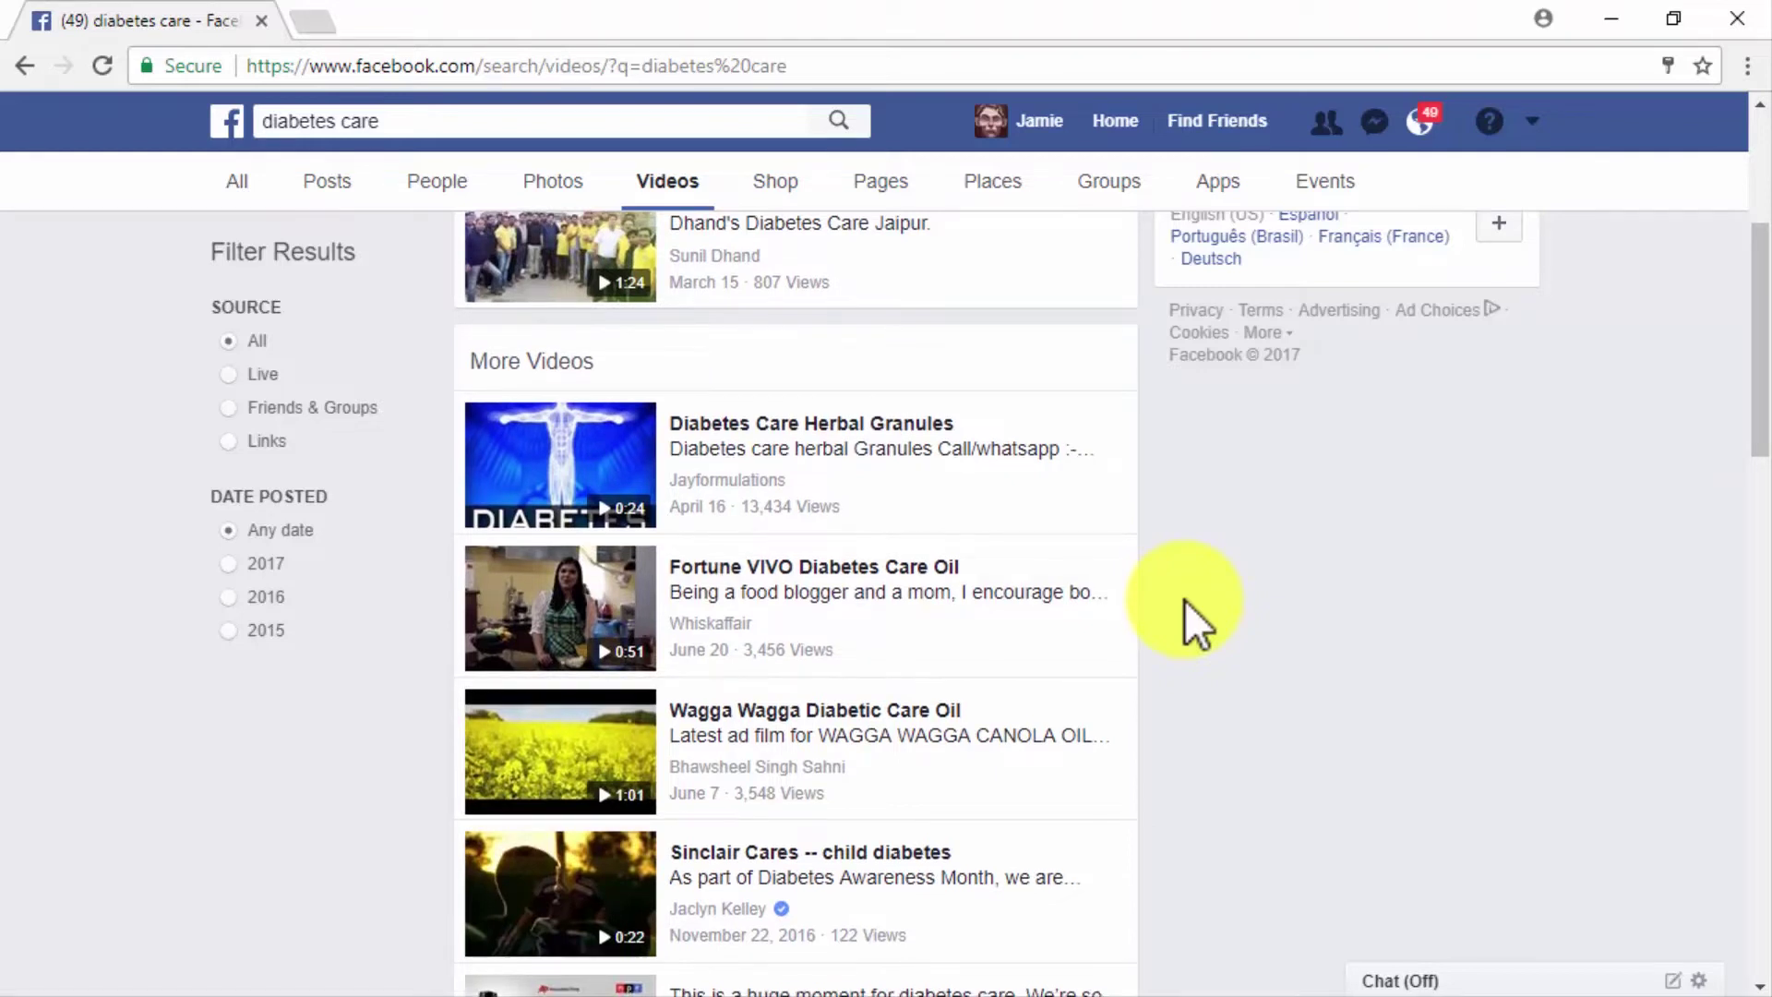
- Look further down the Facebook video results for diabetes care, comparing topics, posting dates and view counts
{"action": "scroll", "coordinate": [1183, 600], "scroll_direction": "down", "scroll_amount": 2}
{"action": "scroll", "coordinate": [1183, 600], "scroll_direction": "down", "scroll_amount": 2}
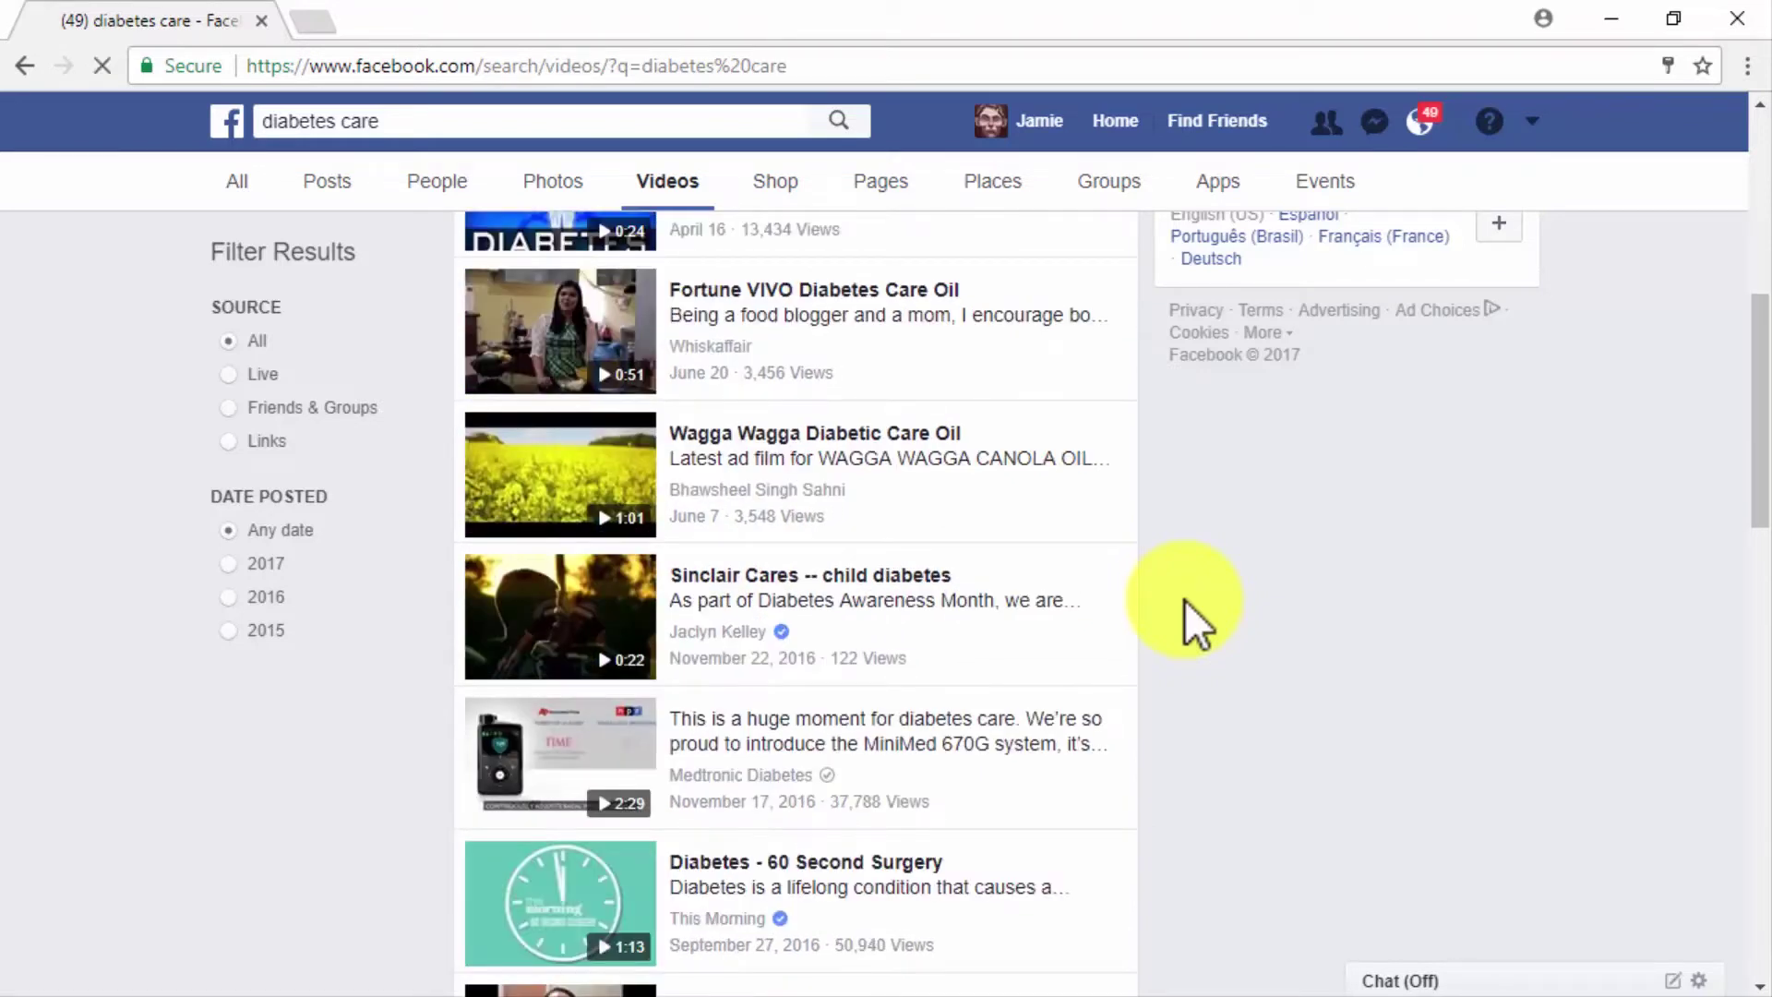
{"action": "scroll", "coordinate": [1183, 600], "scroll_direction": "down", "scroll_amount": 2}
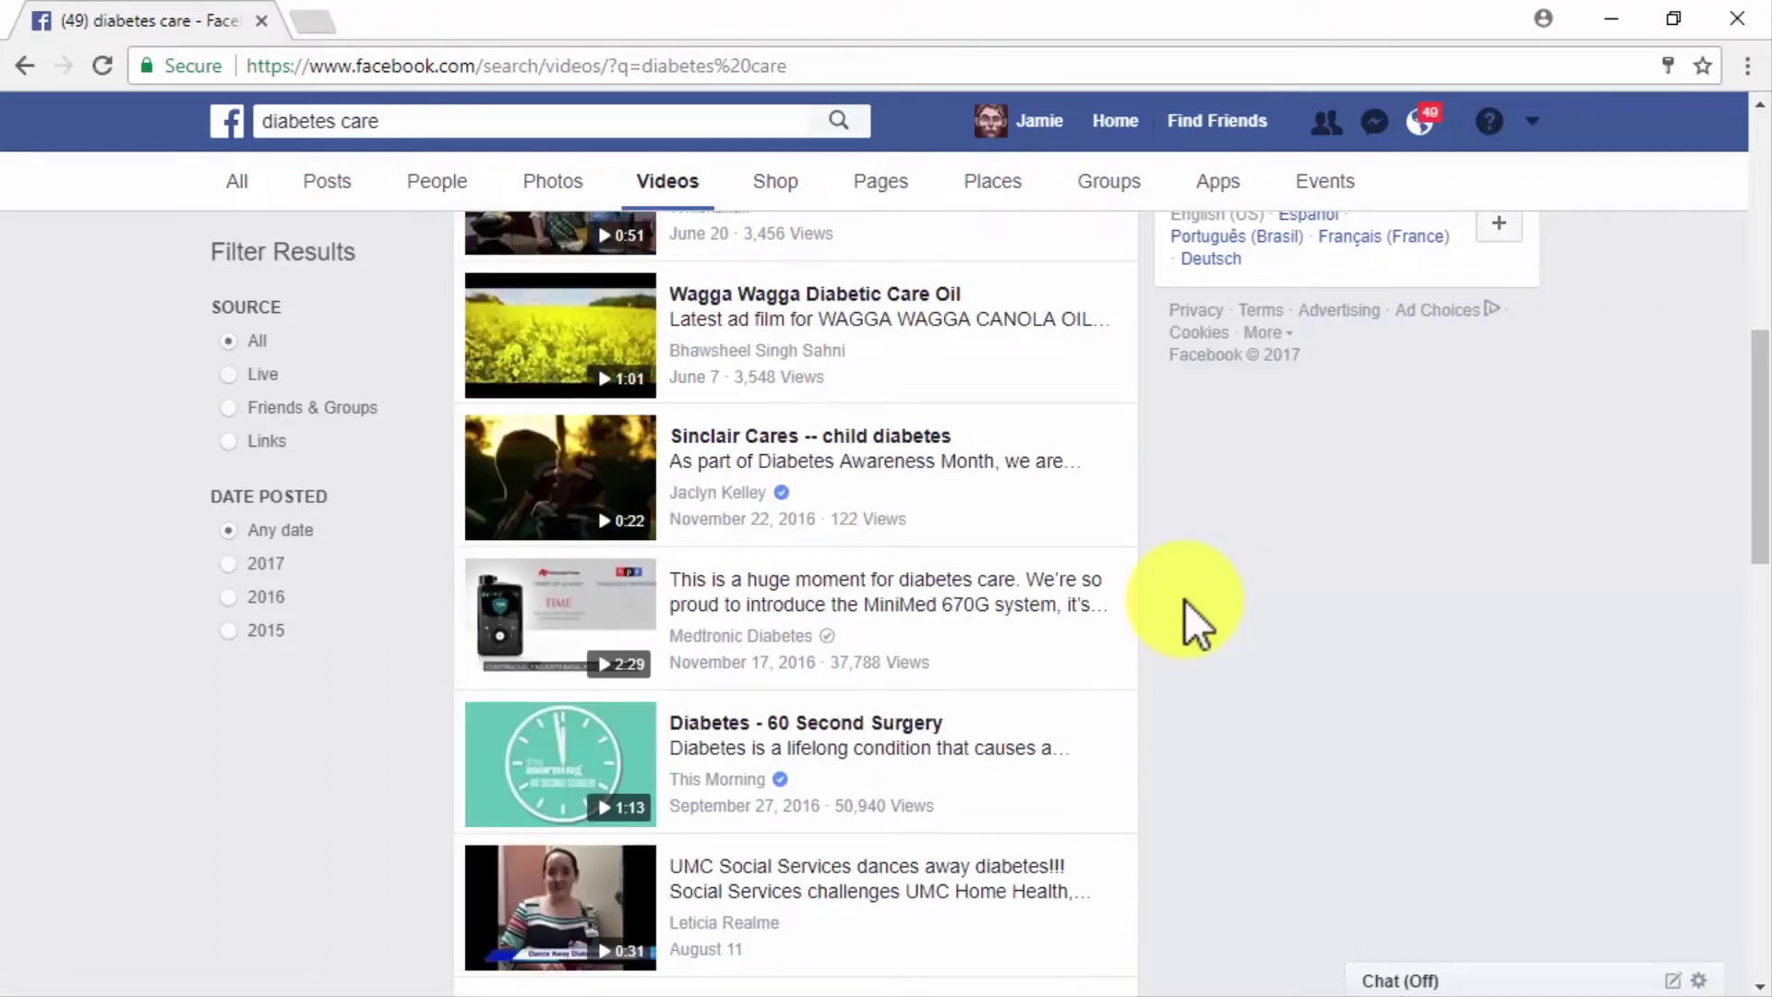
{"action": "left_click", "coordinate": [824, 609]}
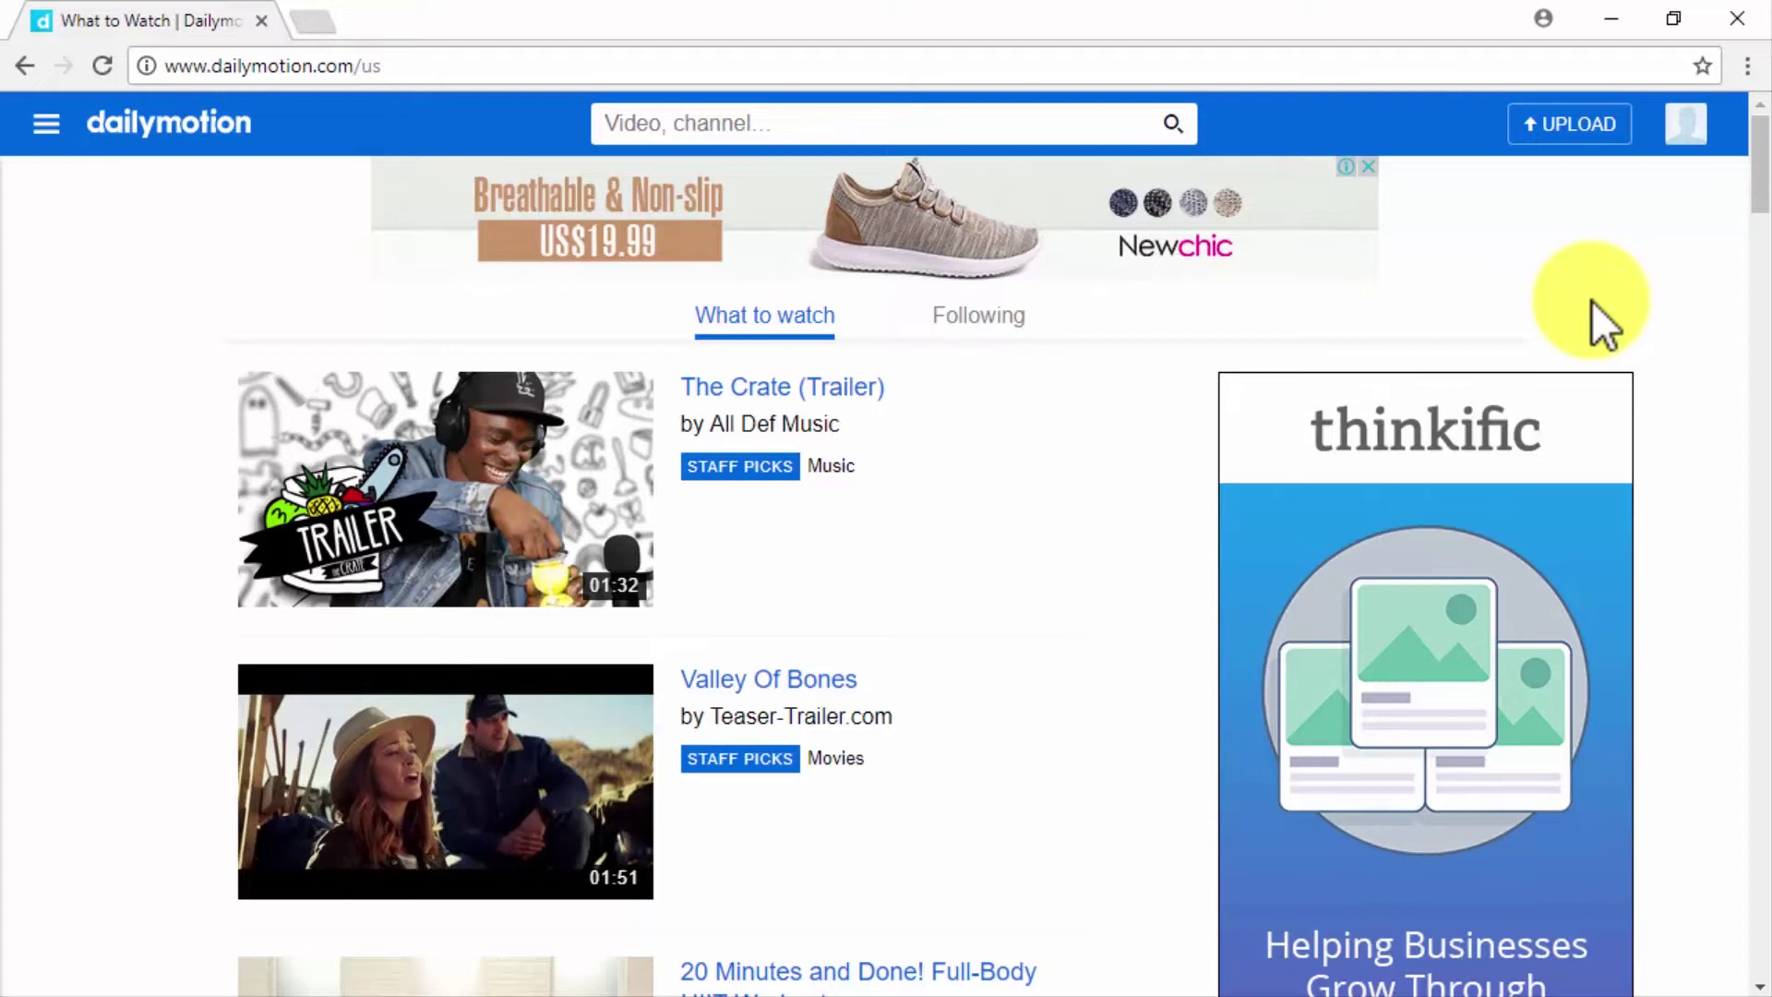
- Search Dailymotion for "diabetes care"
{"action": "key", "text": "F5"}
{"action": "left_click", "coordinate": [1026, 115]}
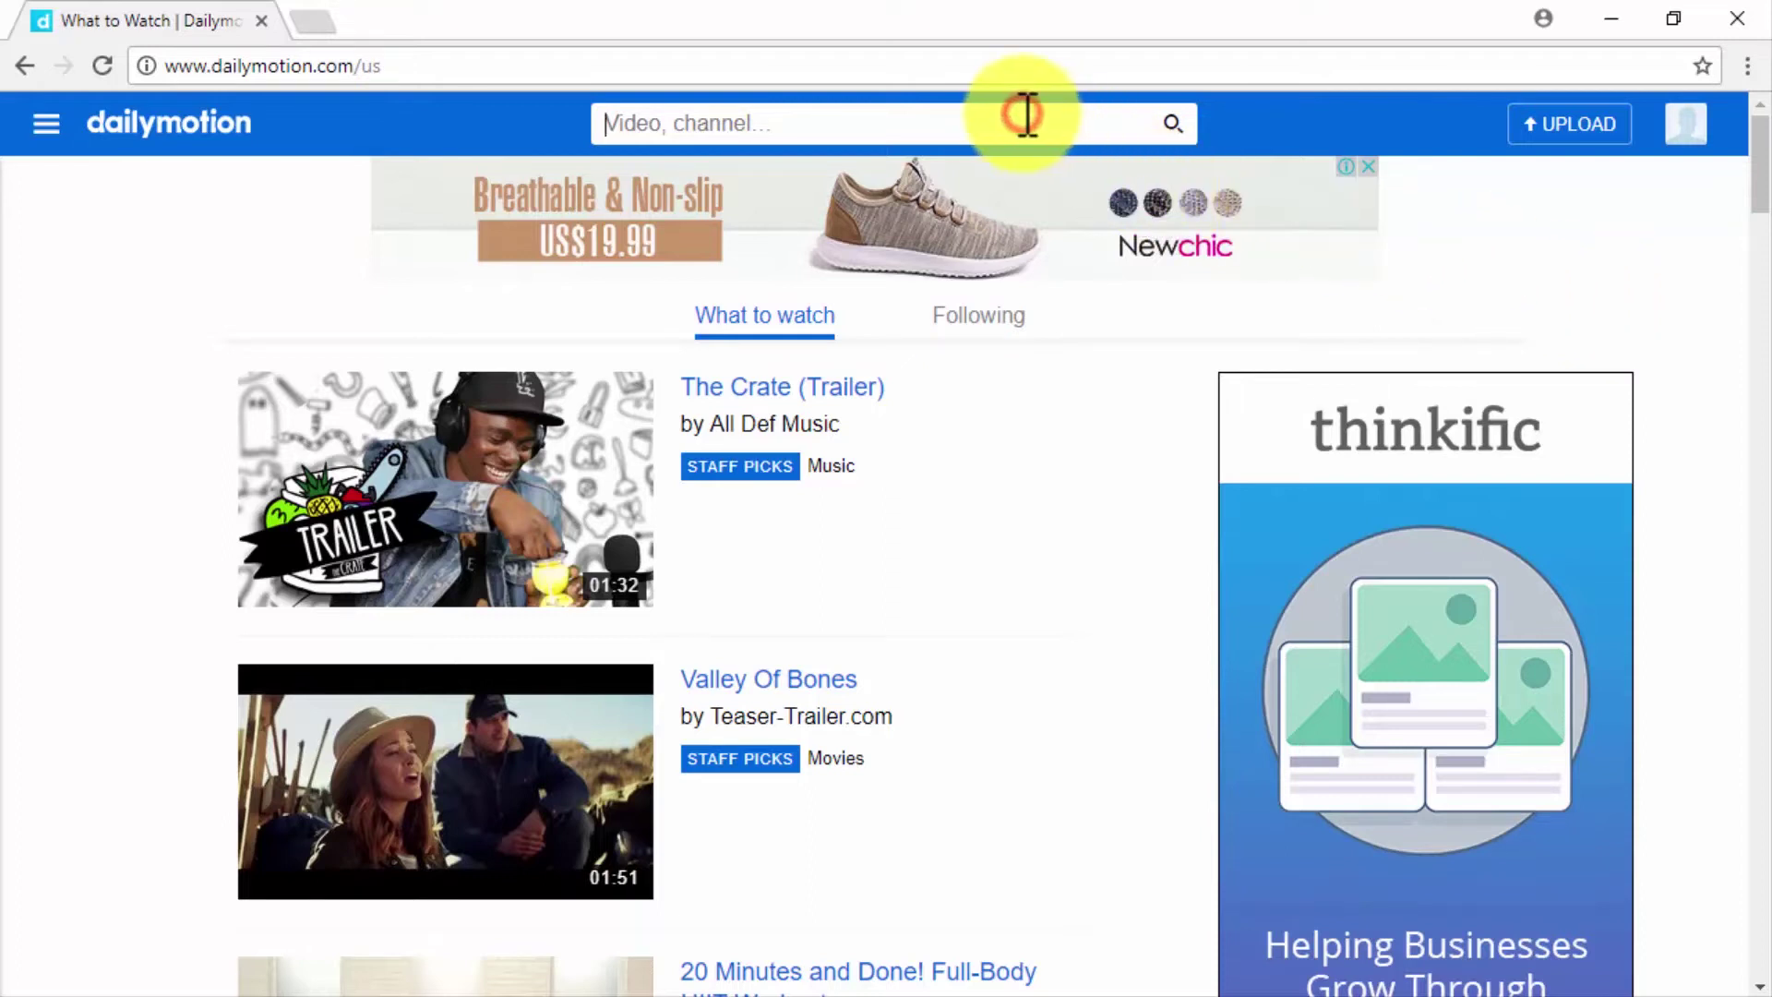
{"action": "type", "text": "diabetes c"}
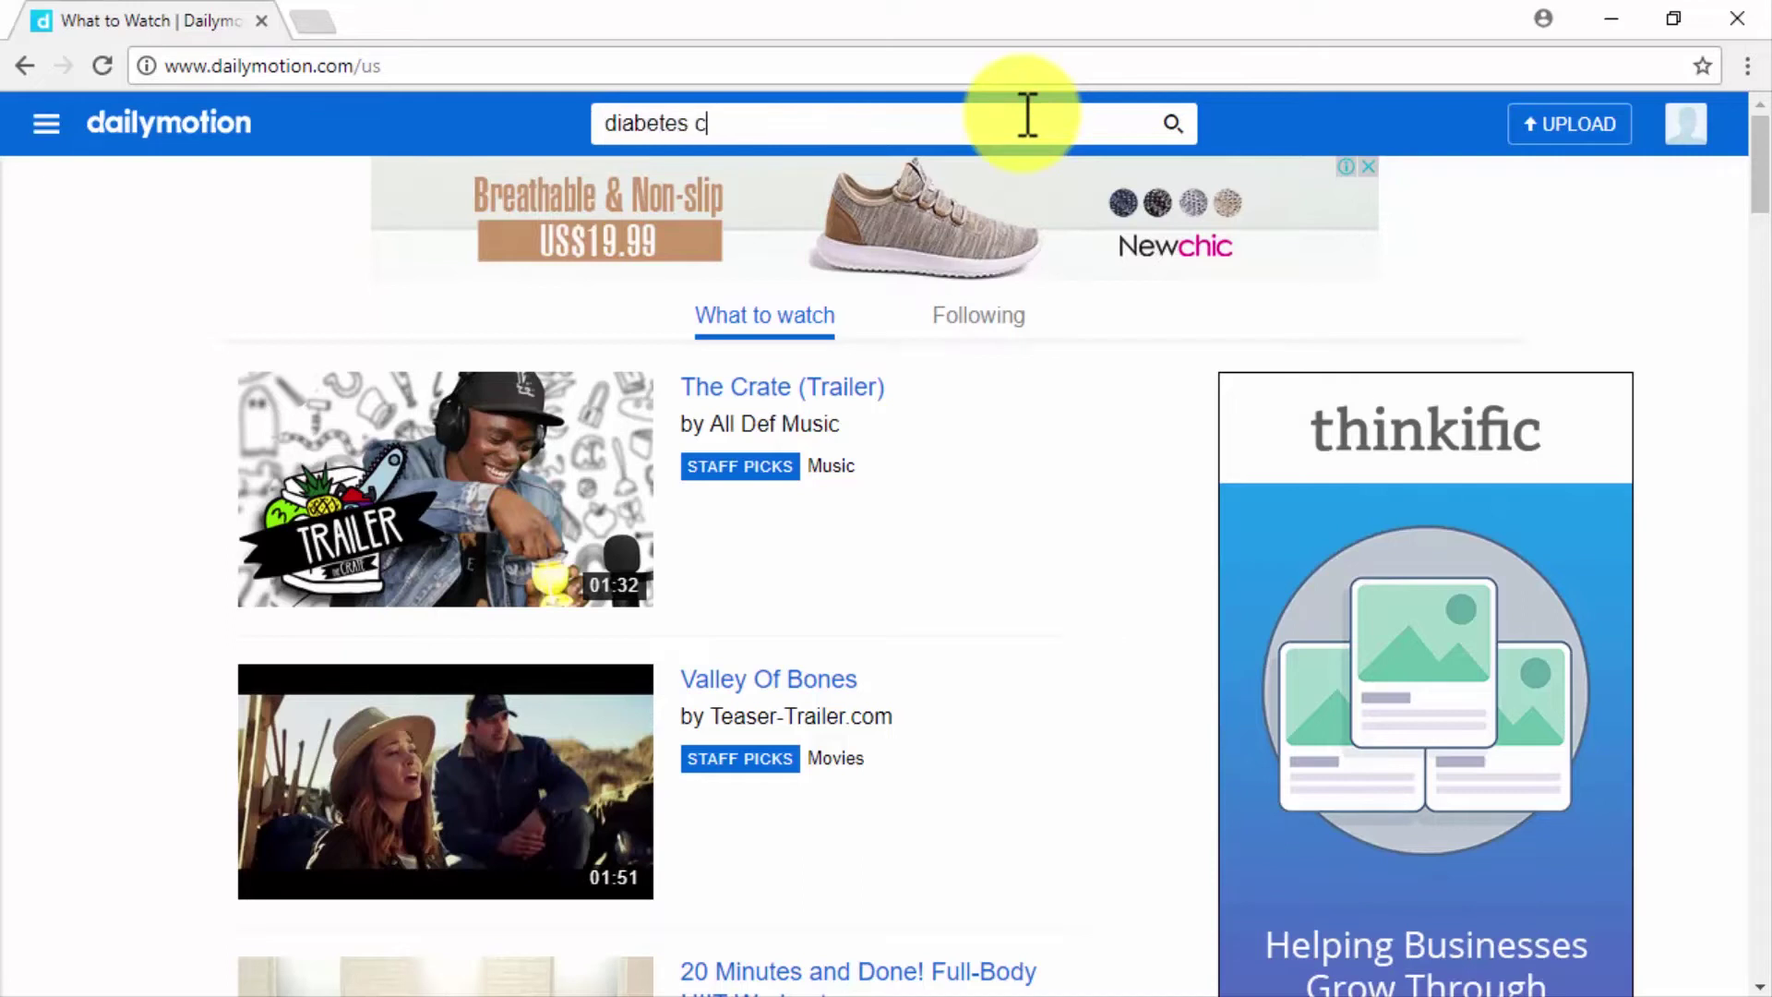
{"action": "type", "text": "are"}
{"action": "key", "text": "Return"}
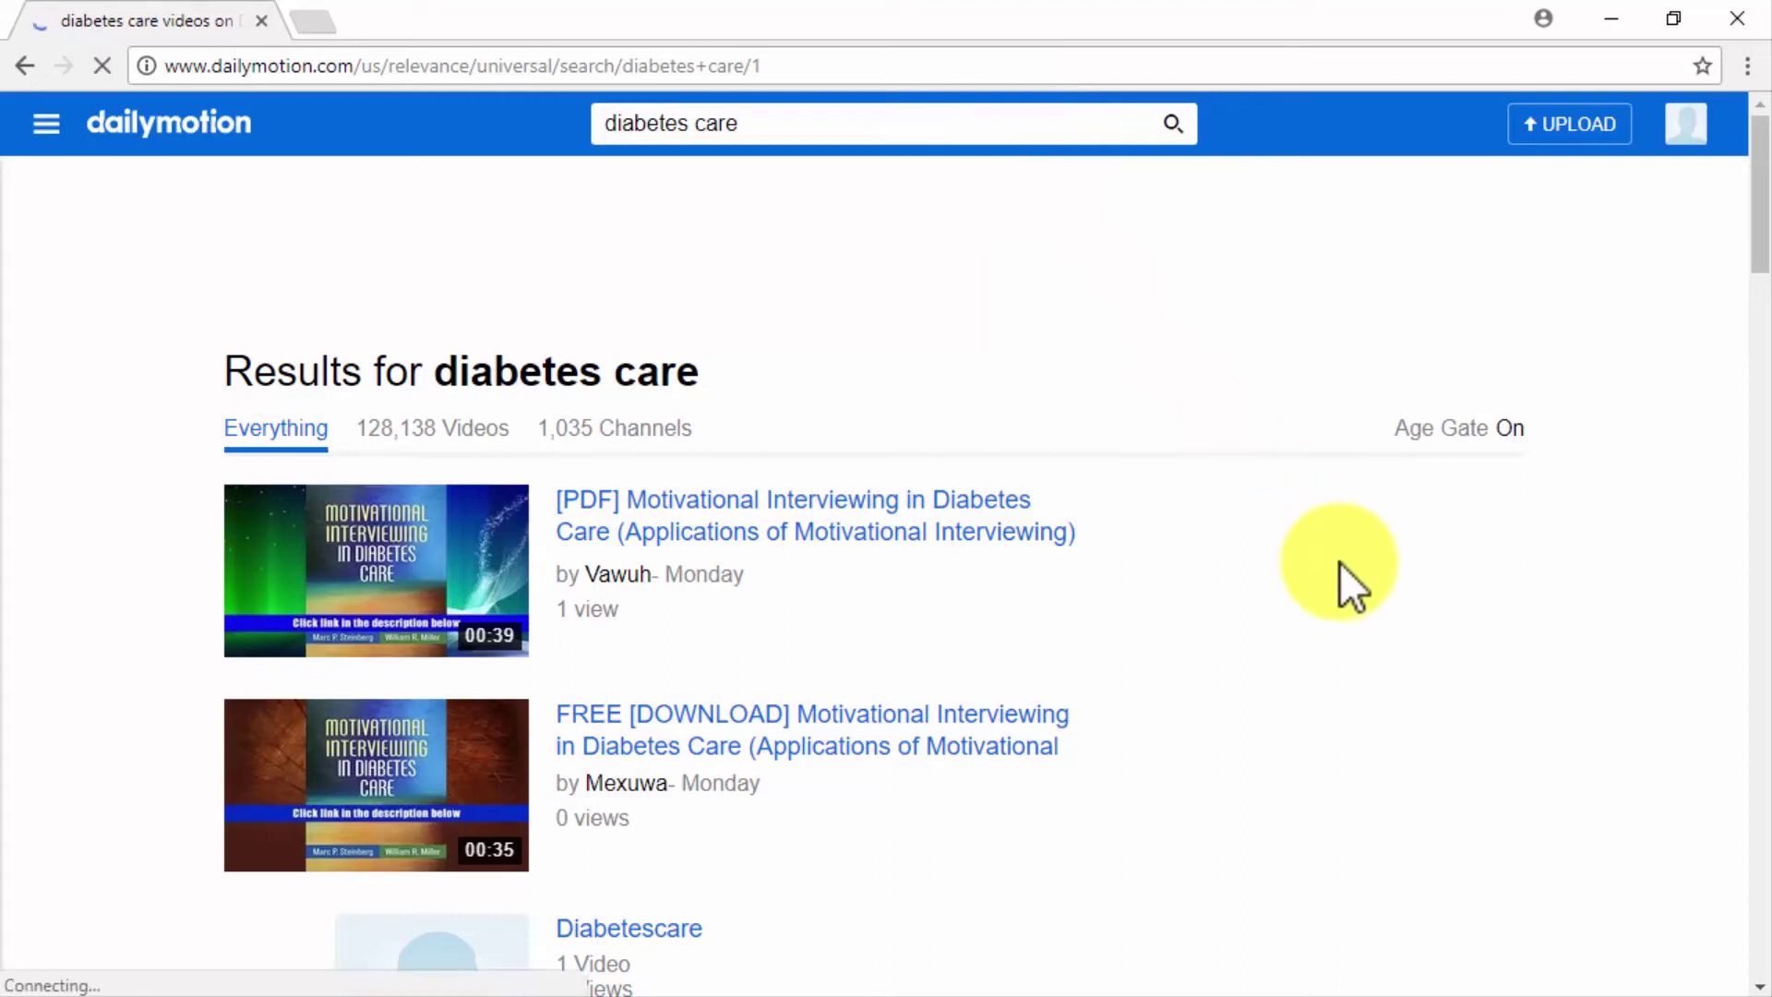
- Examine the videos and channels in the Dailymotion search results, including their publishers, dates and view counts
{"action": "scroll", "coordinate": [1338, 562], "scroll_direction": "down", "scroll_amount": 2}
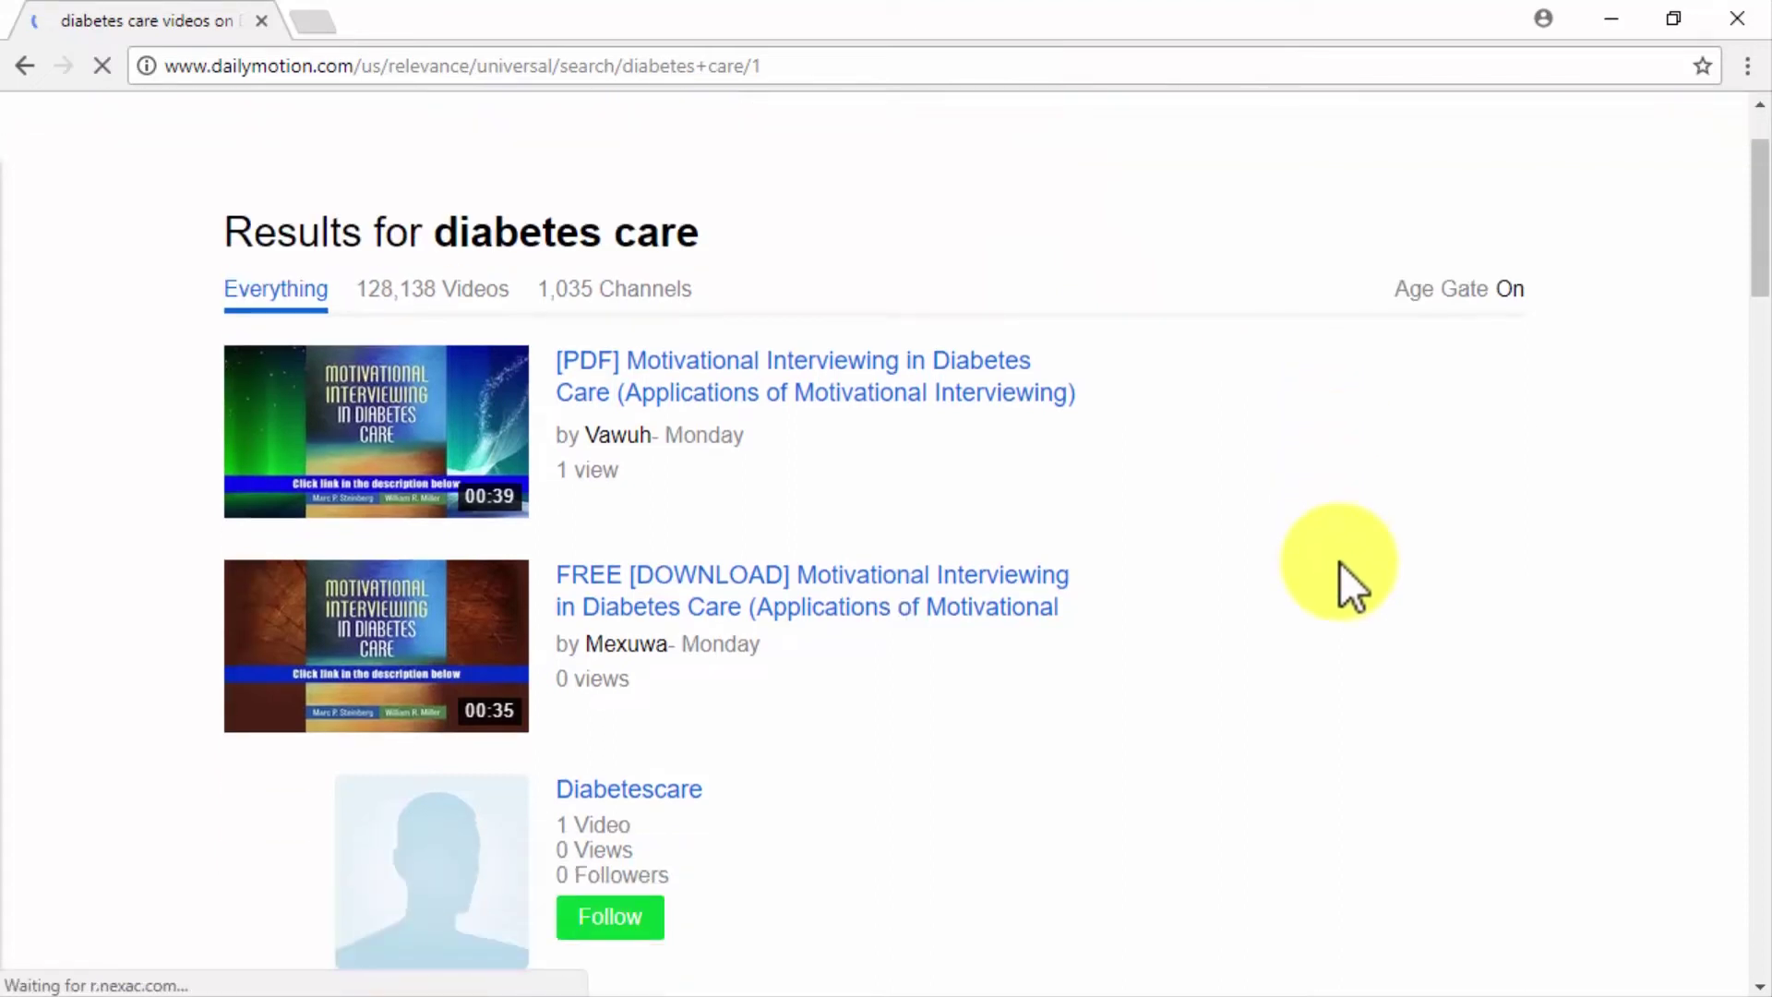
{"action": "scroll", "coordinate": [1338, 562], "scroll_direction": "down", "scroll_amount": 5}
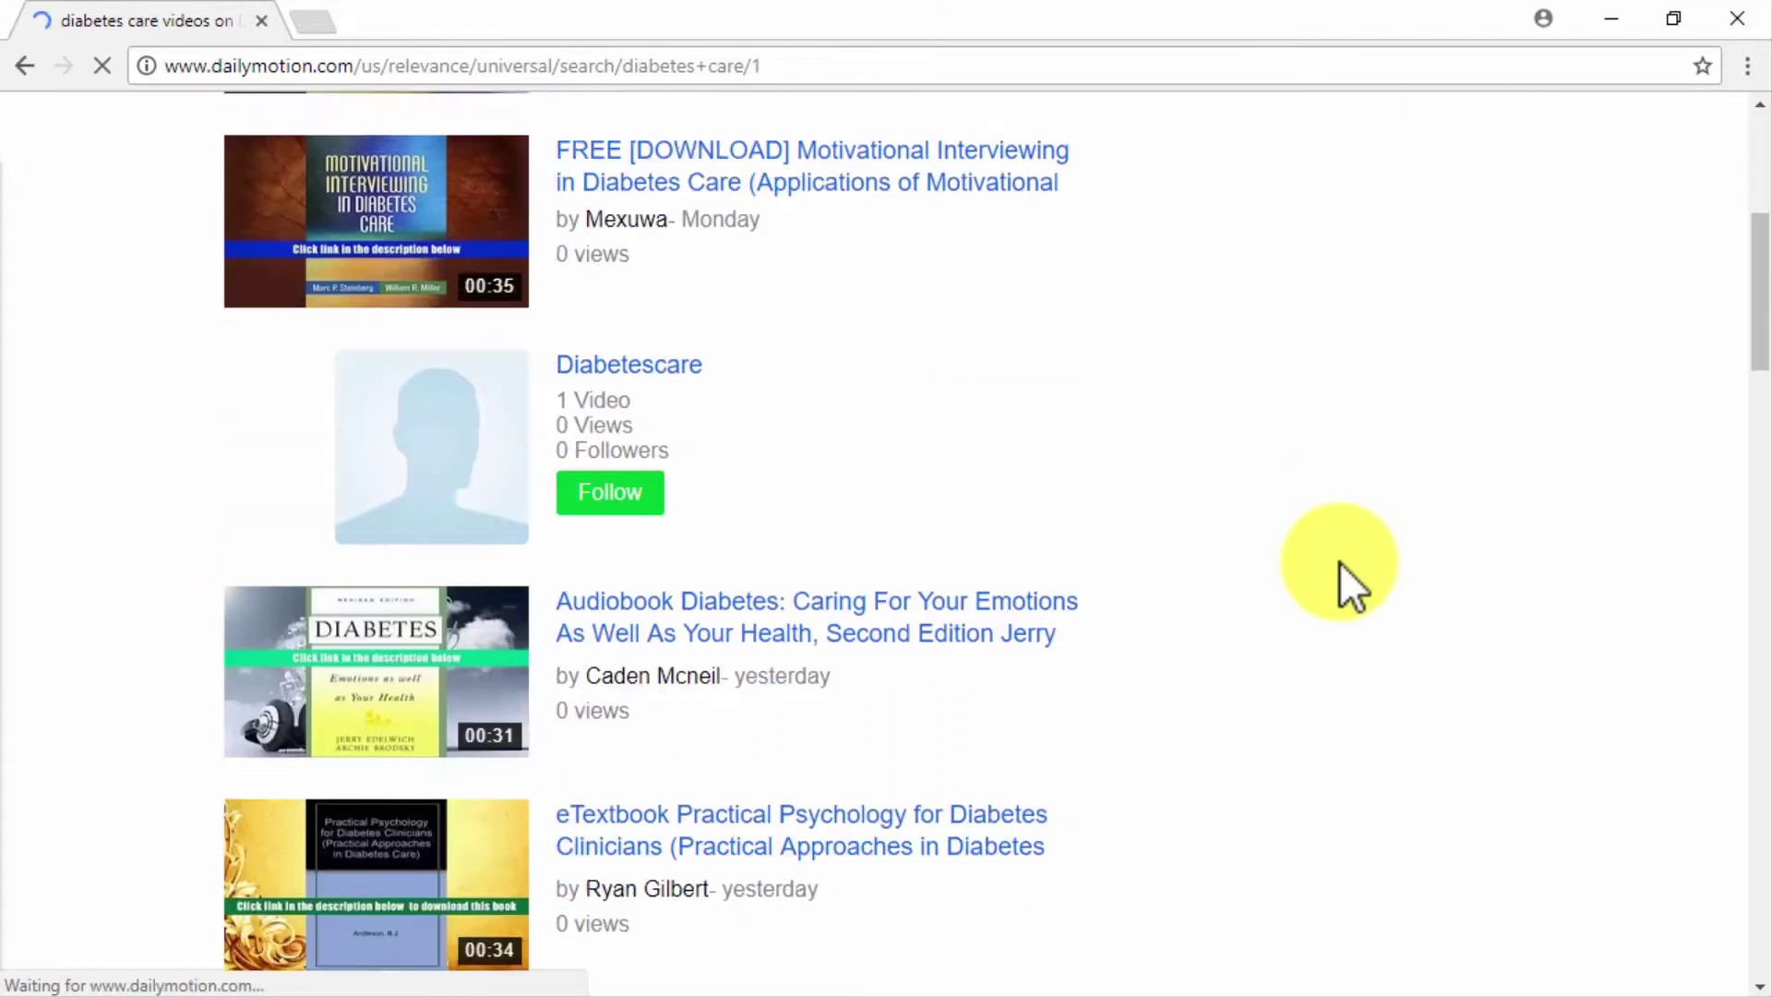
{"action": "scroll", "coordinate": [1338, 562], "scroll_direction": "down", "scroll_amount": 3}
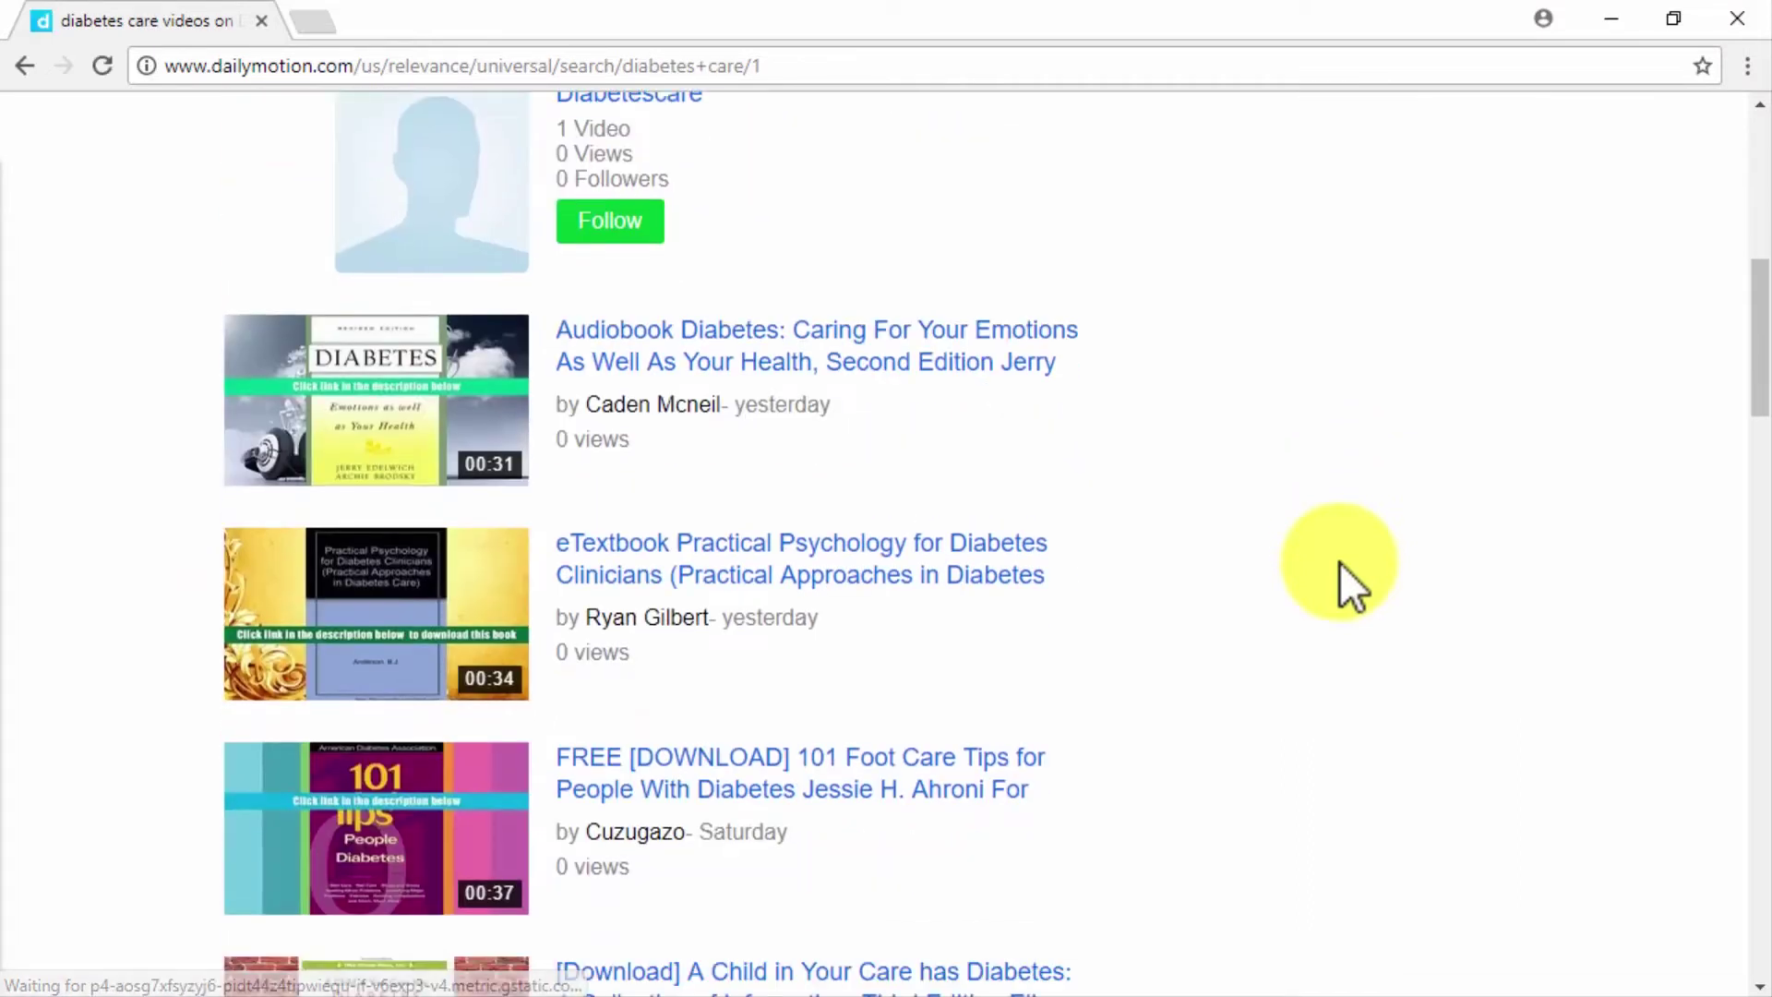
{"action": "scroll", "coordinate": [1338, 562], "scroll_direction": "down", "scroll_amount": 2}
{"action": "scroll", "coordinate": [1338, 562], "scroll_direction": "down", "scroll_amount": 3}
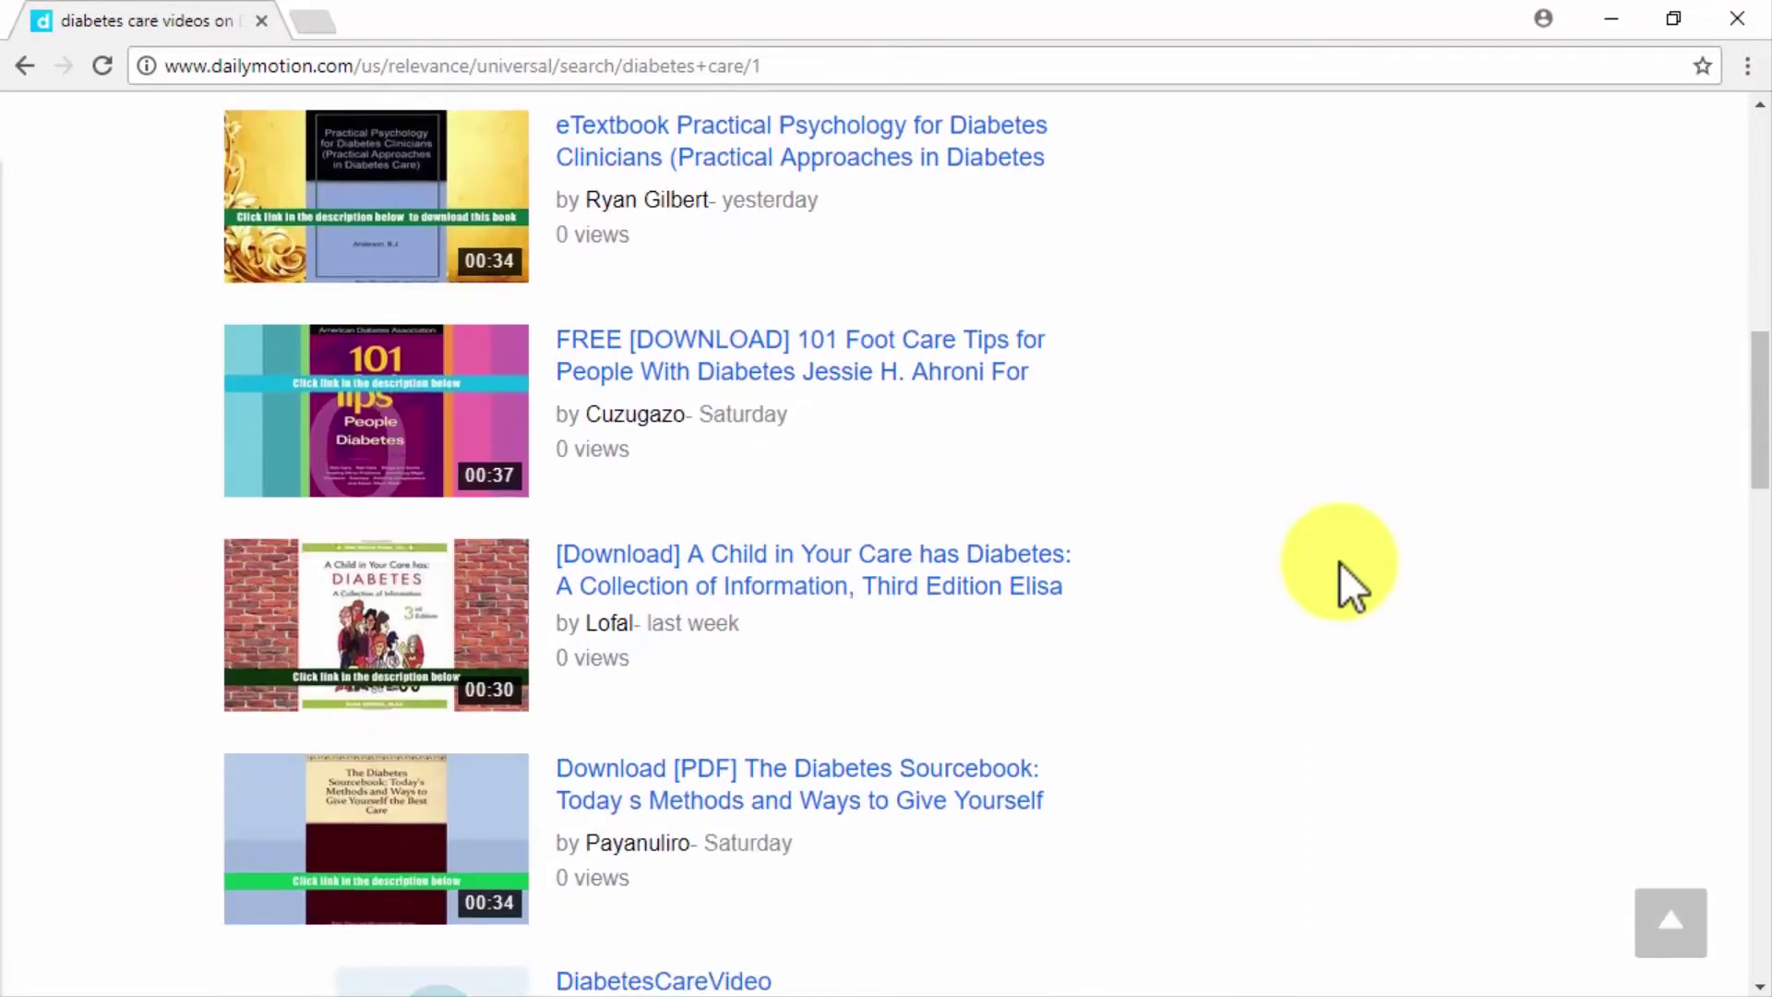
{"action": "scroll", "coordinate": [1338, 562], "scroll_direction": "down", "scroll_amount": 6}
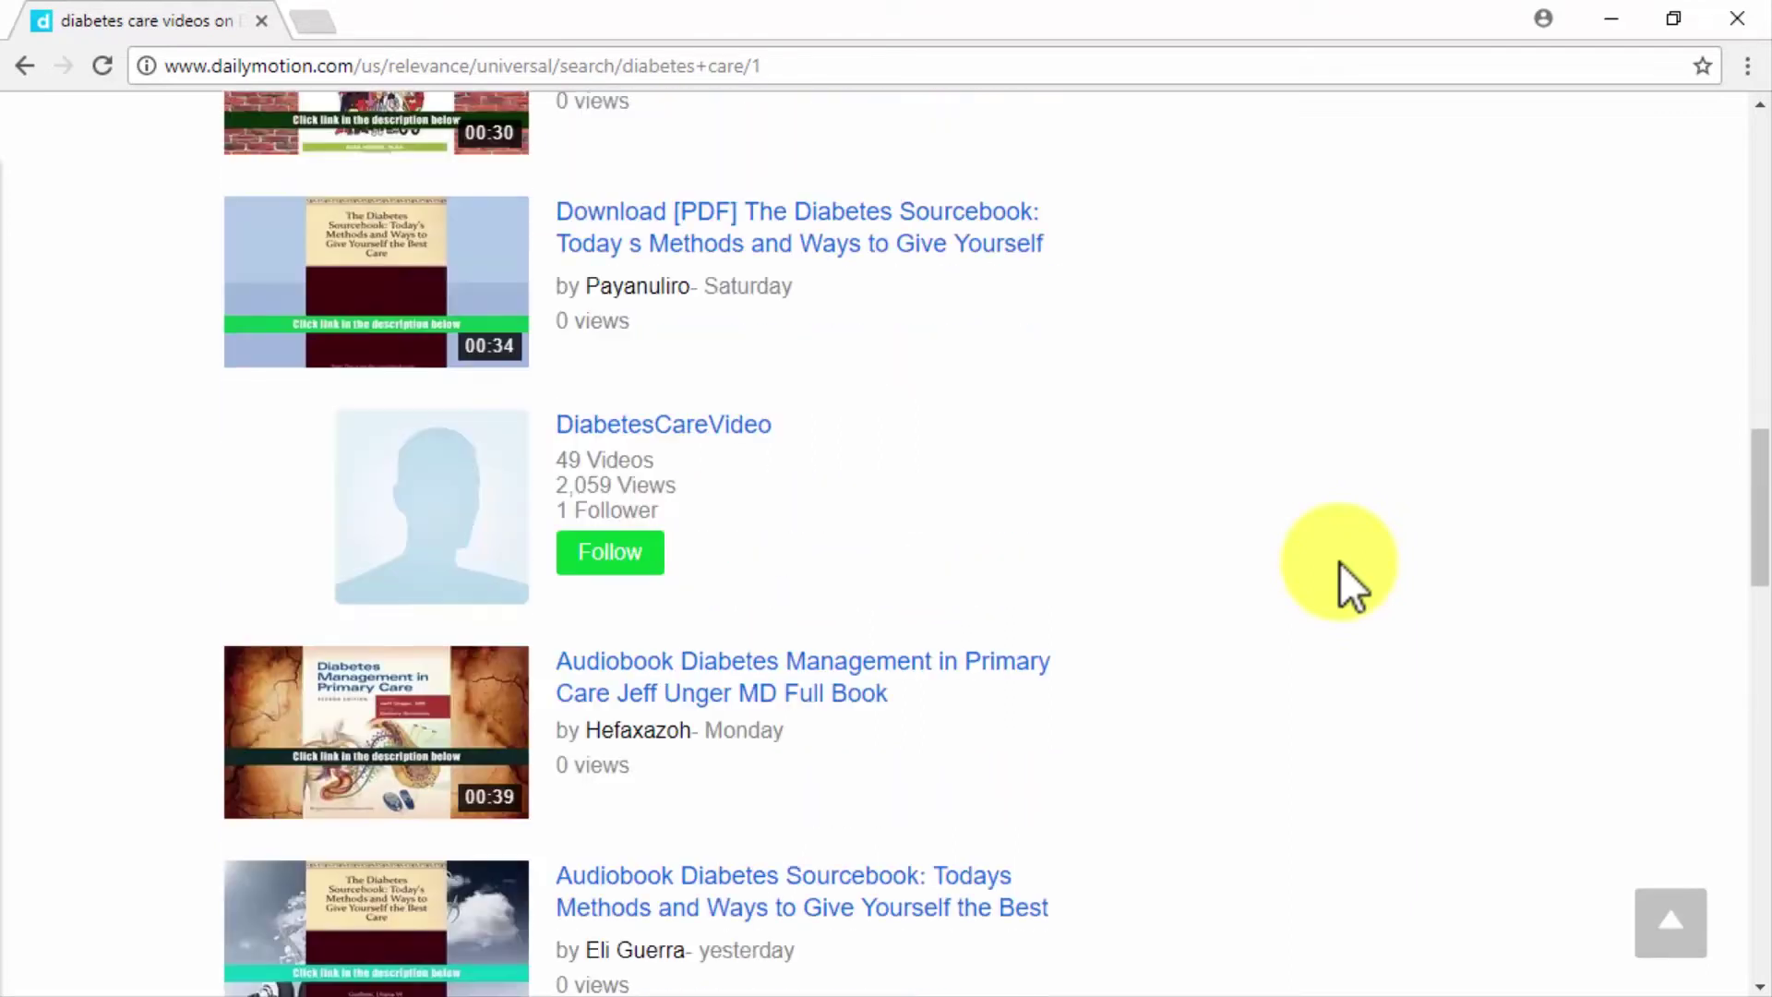
{"action": "scroll", "coordinate": [1338, 562], "scroll_direction": "down", "scroll_amount": 3}
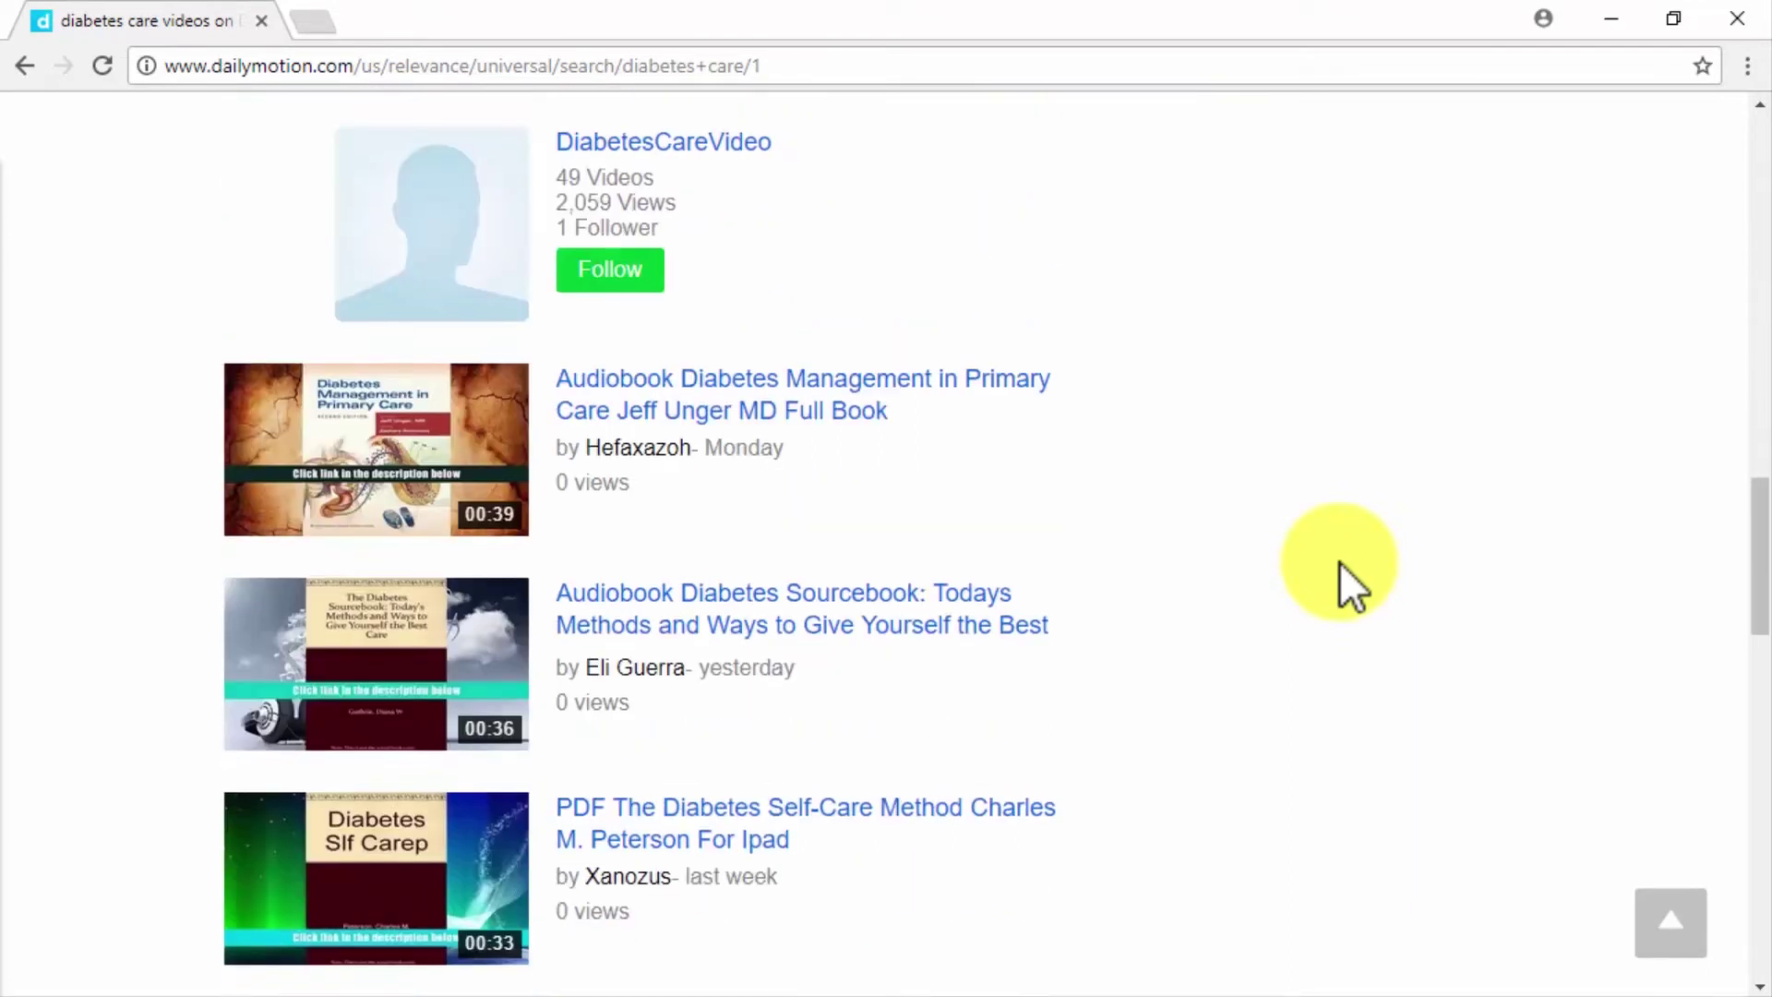
{"action": "scroll", "coordinate": [1338, 562], "scroll_direction": "down", "scroll_amount": 3}
{"action": "scroll", "coordinate": [1338, 562], "scroll_direction": "down", "scroll_amount": 4}
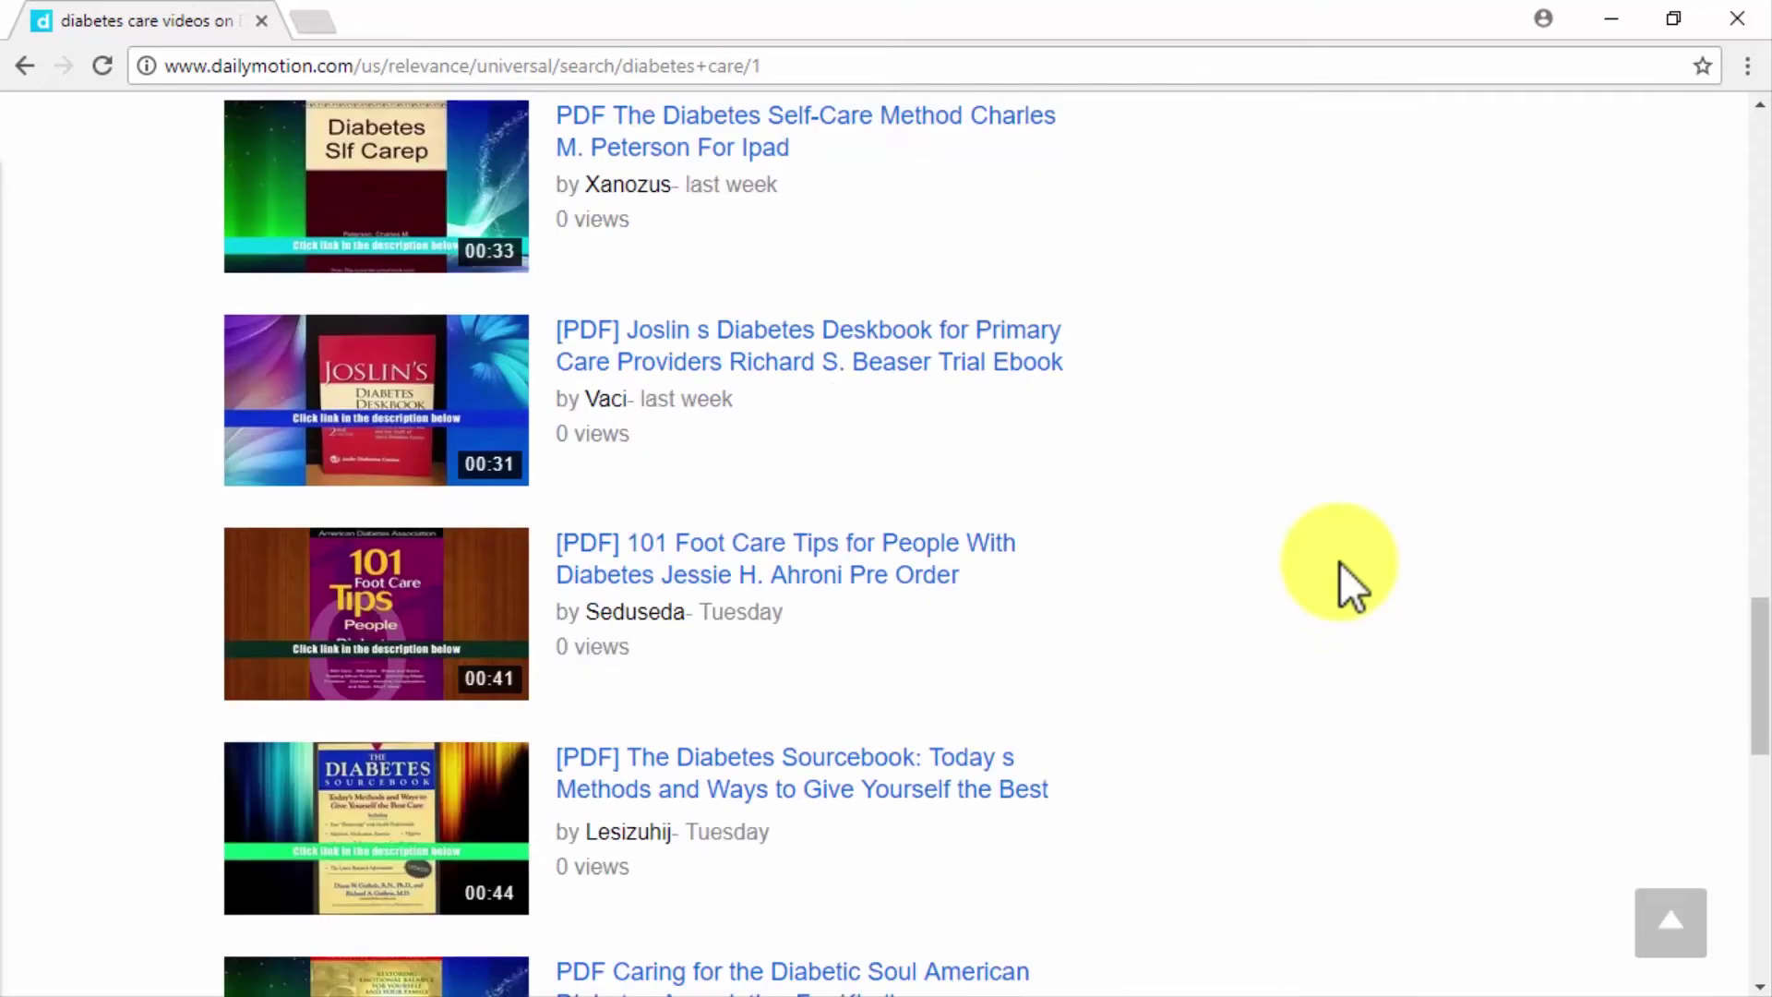
{"action": "scroll", "coordinate": [1338, 562], "scroll_direction": "down", "scroll_amount": 2}
{"action": "scroll", "coordinate": [1338, 562], "scroll_direction": "down", "scroll_amount": 3}
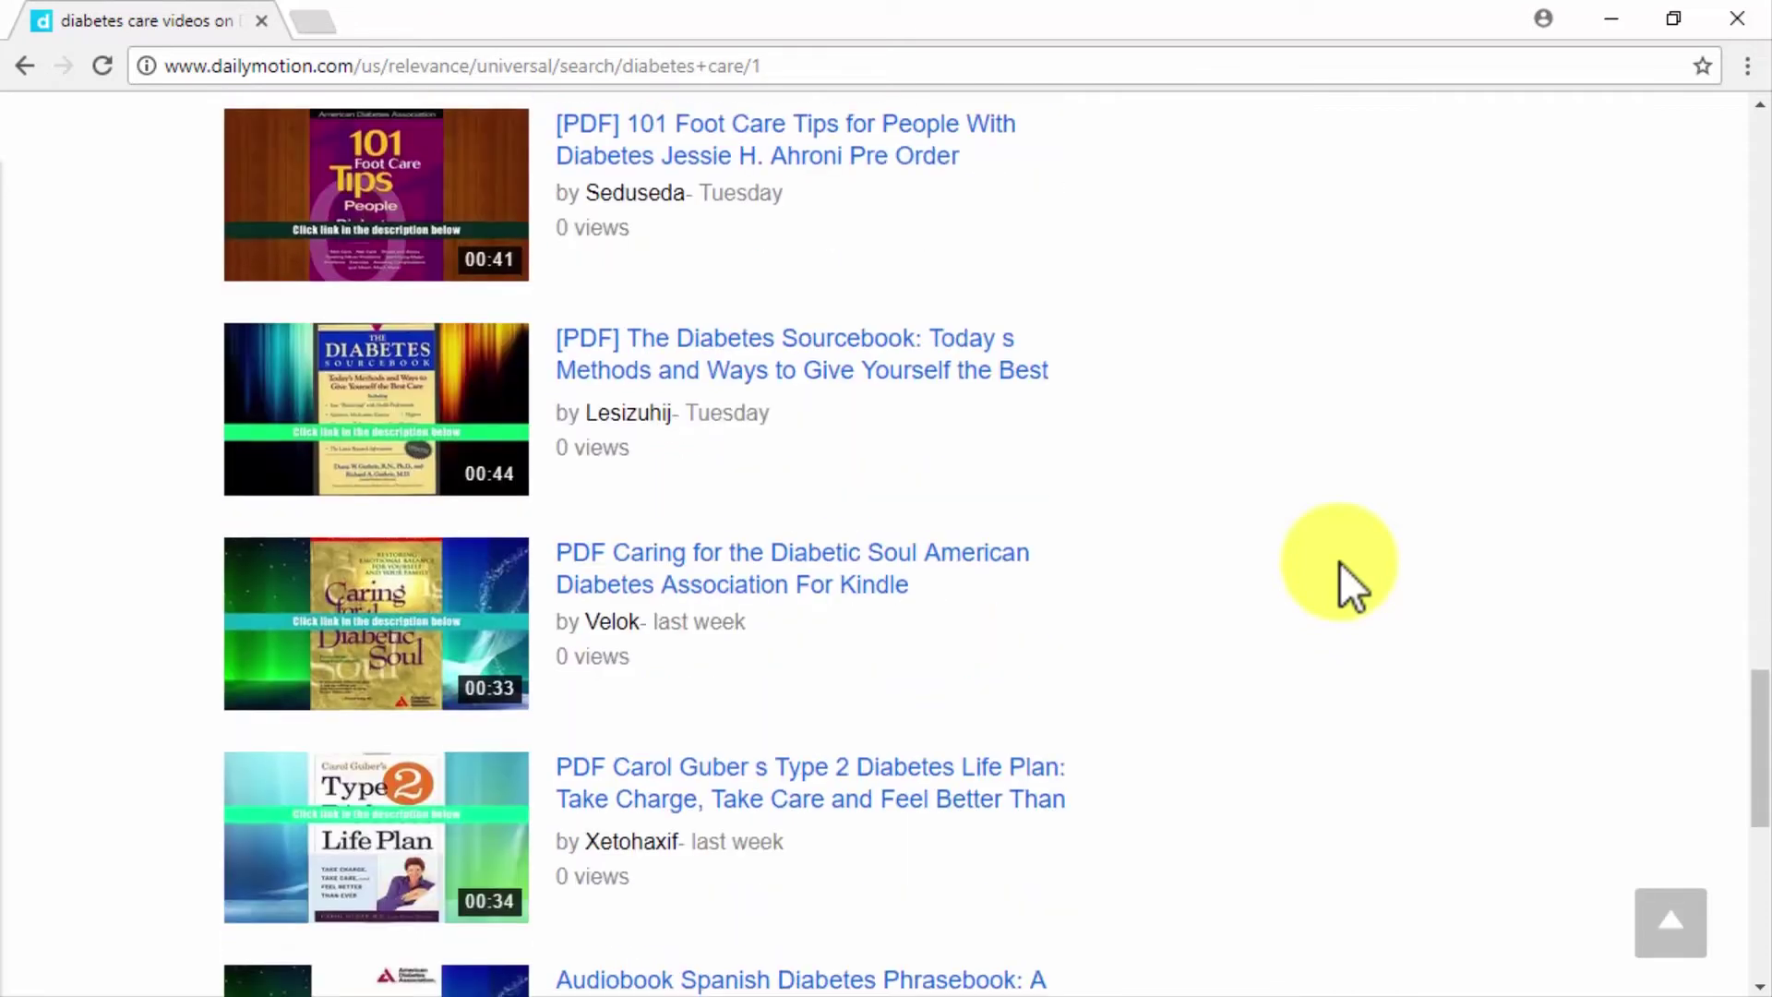
{"action": "scroll", "coordinate": [1338, 562], "scroll_direction": "down", "scroll_amount": 3}
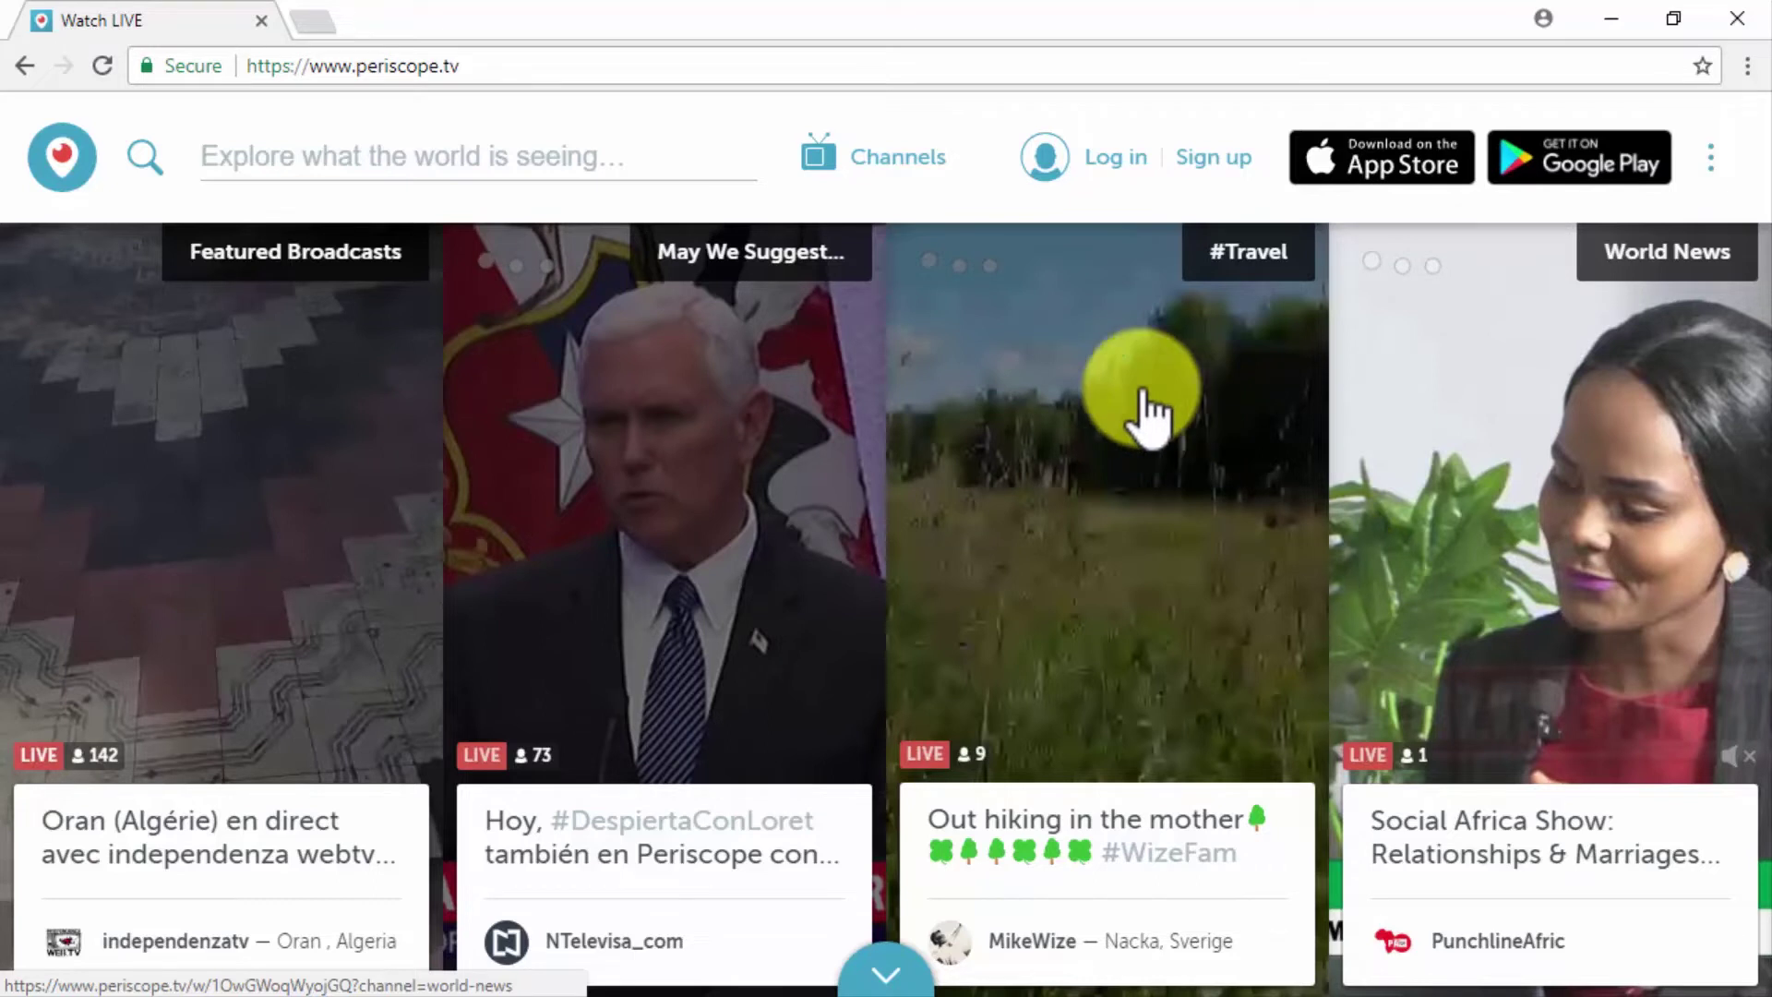
- Search Periscope for "diabetes care" broadcasts
{"action": "left_click", "coordinate": [617, 156]}
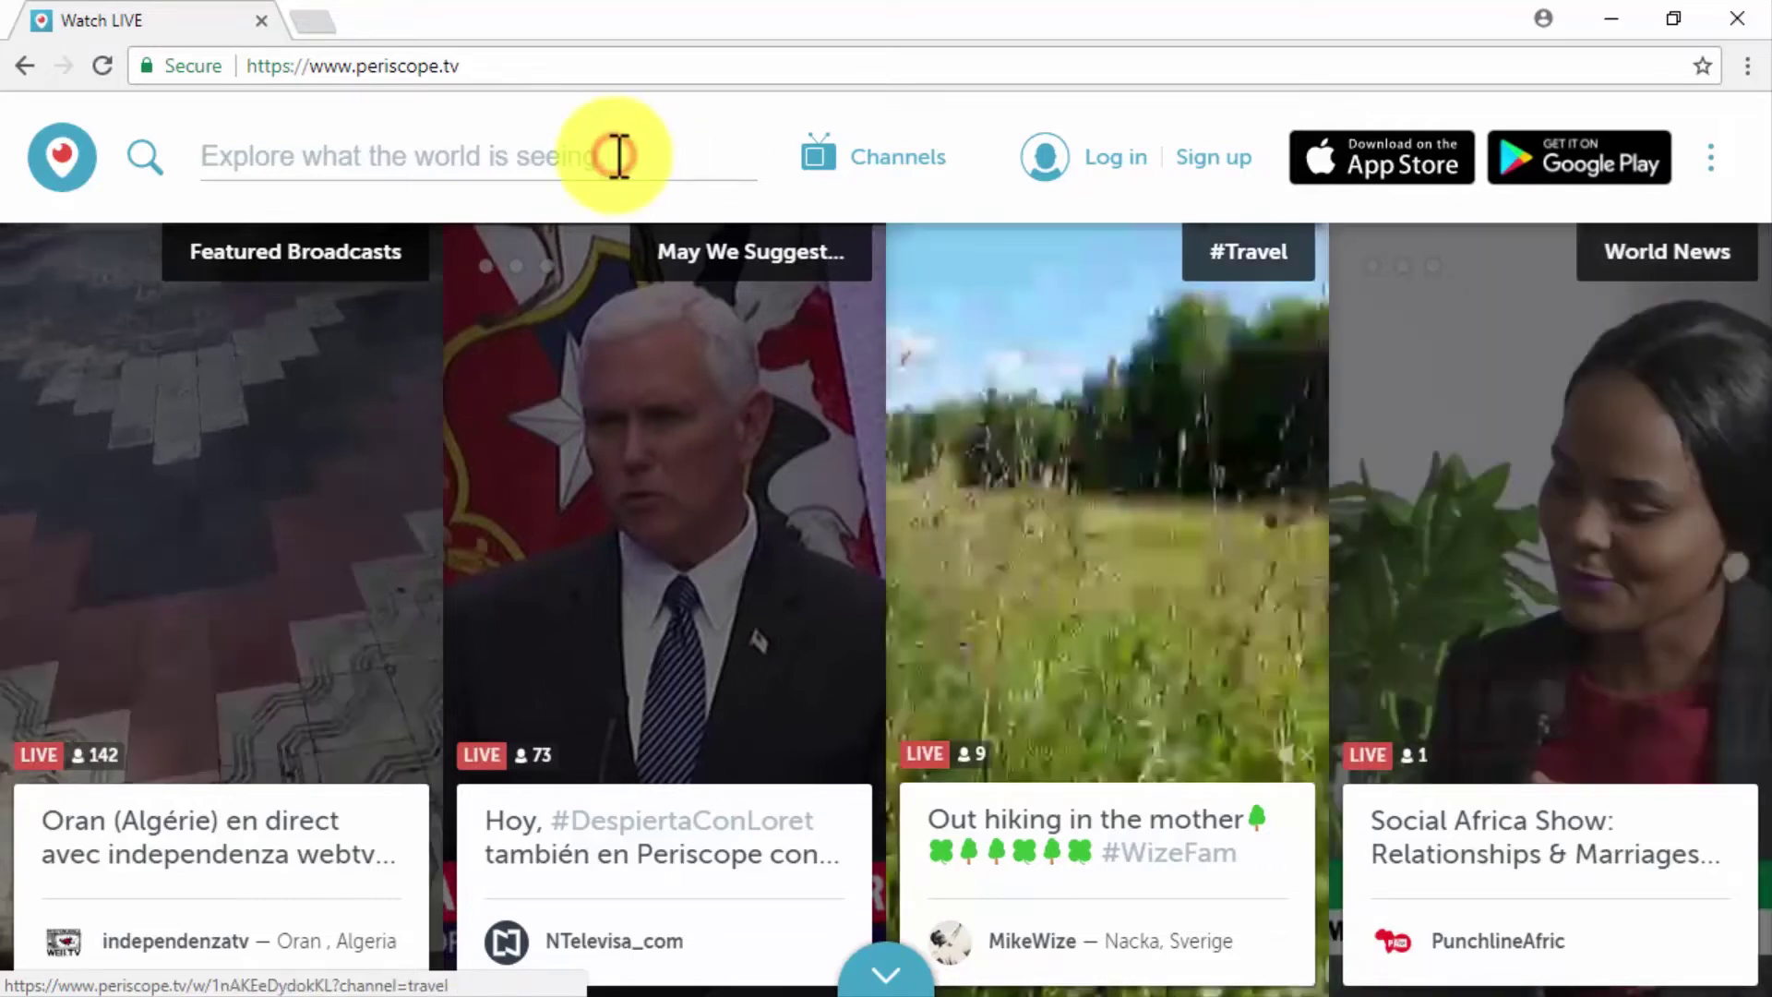
{"action": "type", "text": "diabete"}
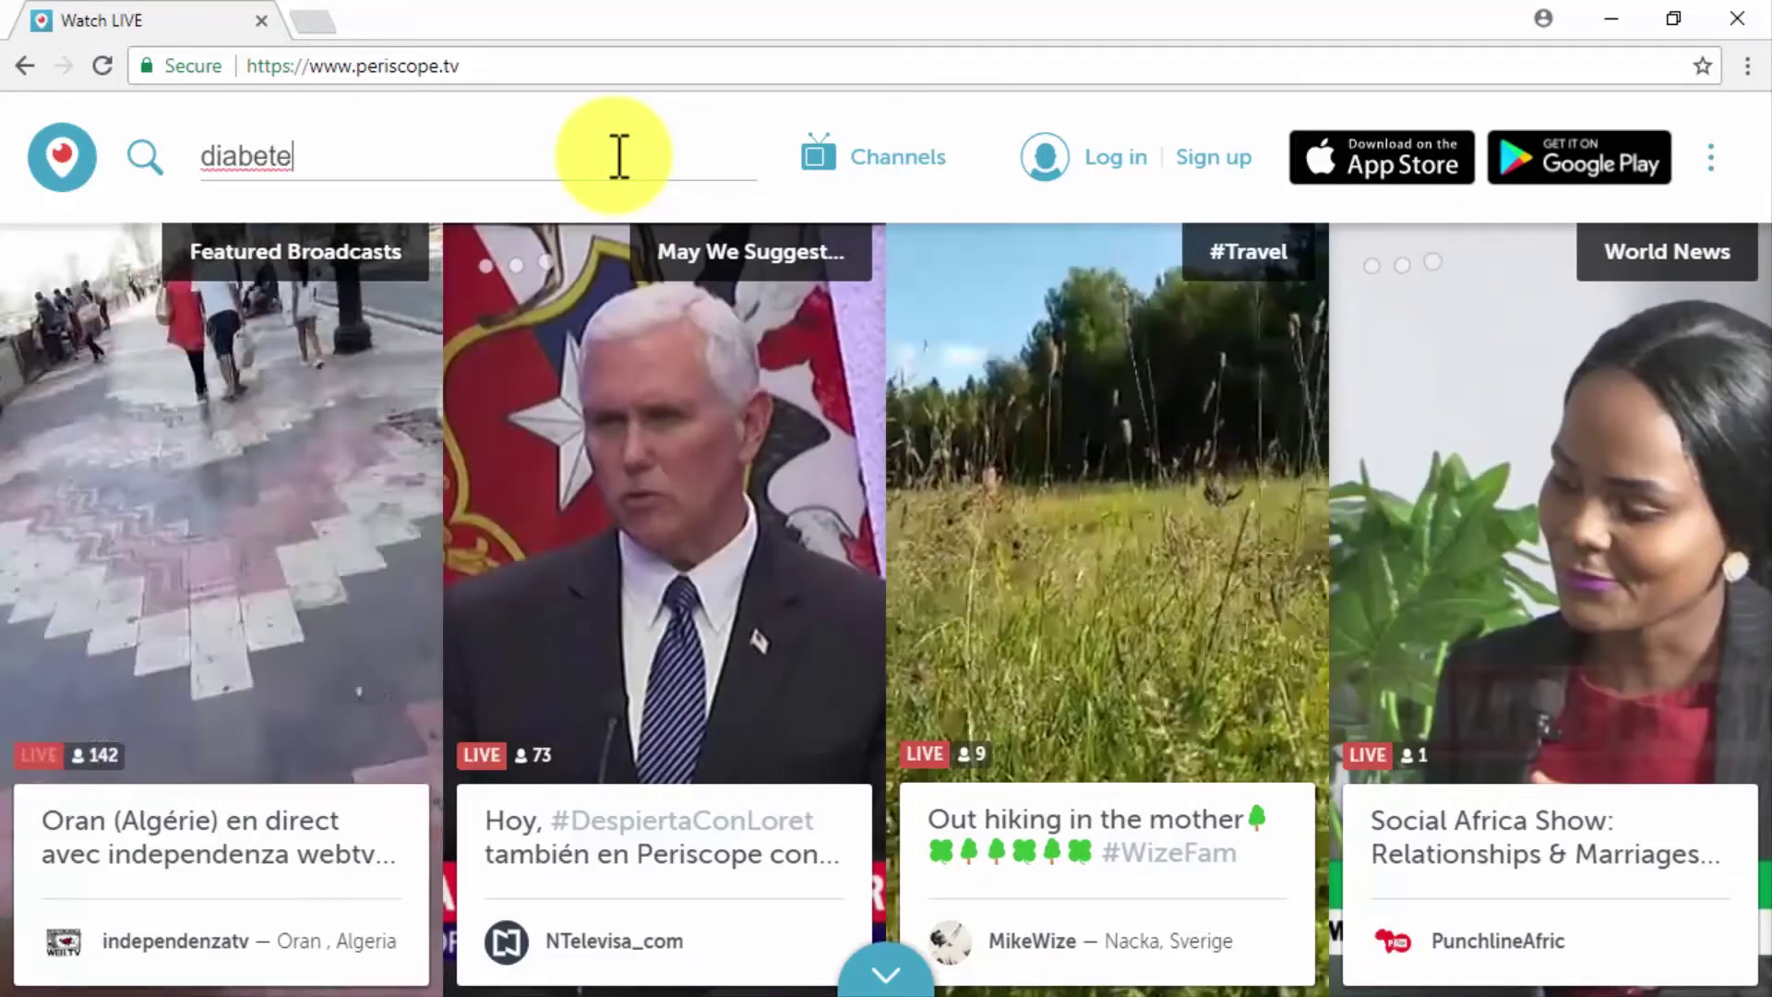
{"action": "type", "text": "s care"}
{"action": "key", "text": "Return"}
- Broaden the Periscope search to just "diabetes"
{"action": "key", "text": "BackSpace"}
{"action": "key", "text": "BackSpace"}
{"action": "key", "text": "BackSpace"}
{"action": "key", "text": "BackSpace"}
{"action": "key", "text": "BackSpace"}
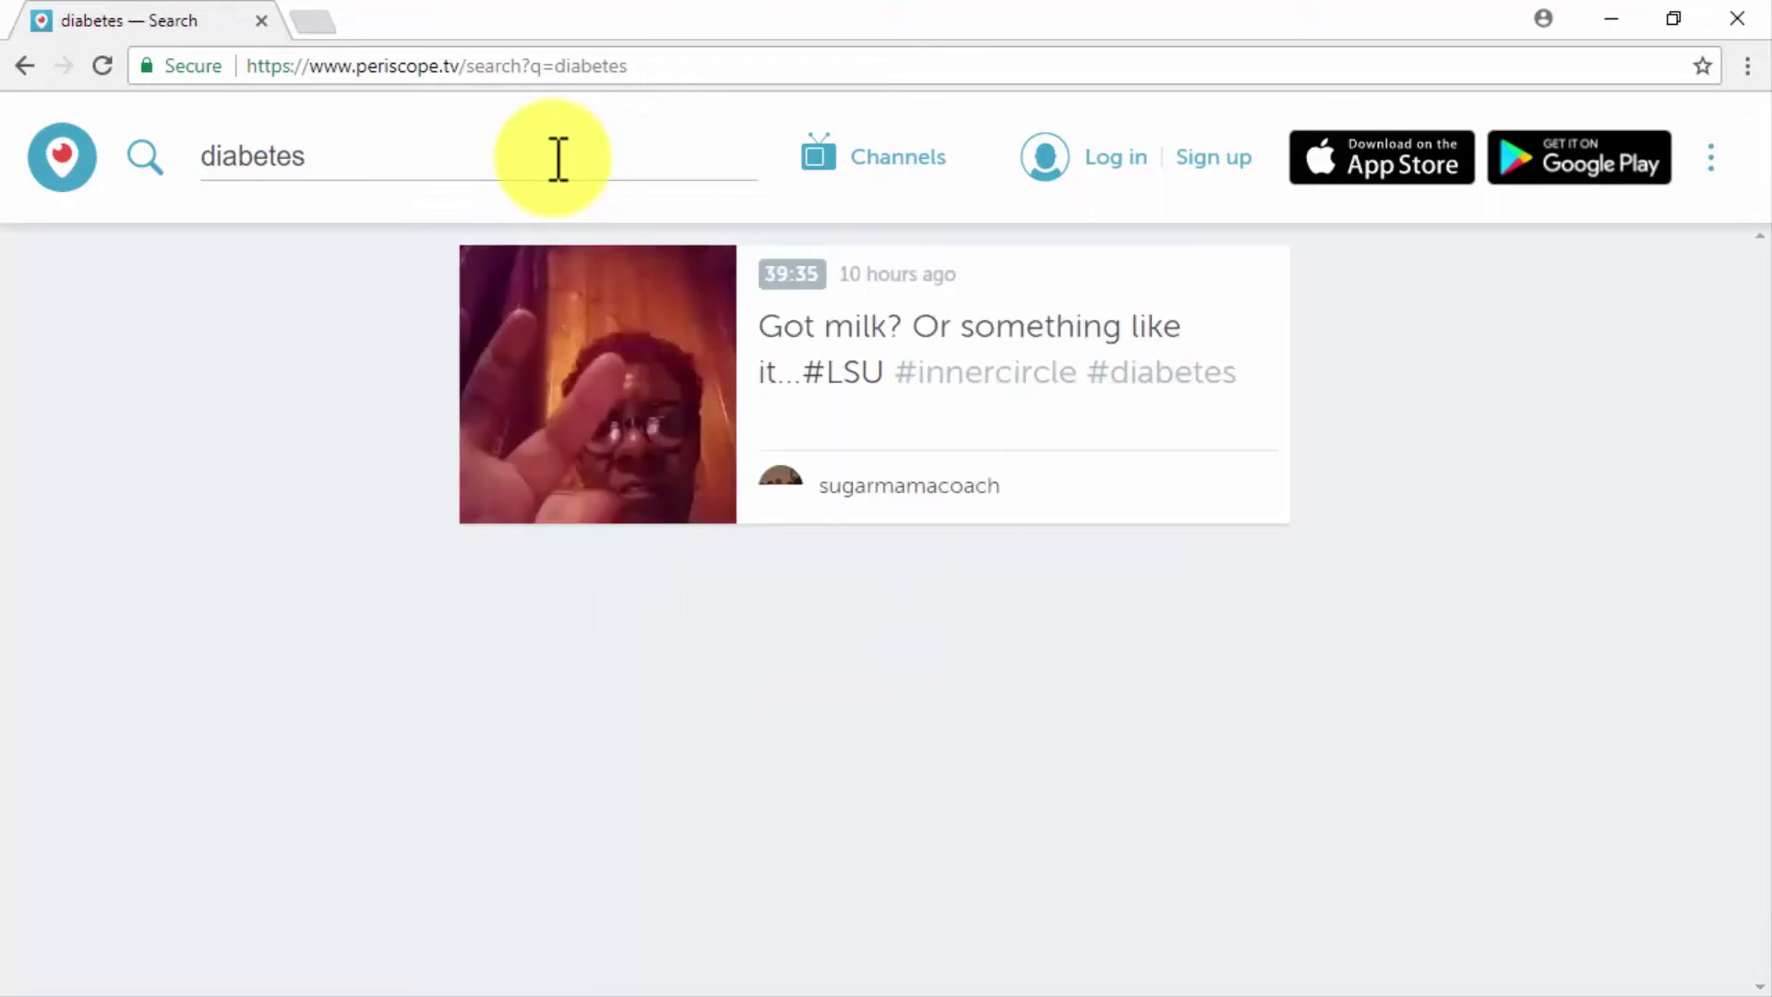
- Replace the Periscope search term with "healthy food" and view the matching broadcasts
{"action": "key", "text": "BackSpace"}
{"action": "key", "text": "BackSpace"}
{"action": "key", "text": "BackSpace"}
{"action": "key", "text": "BackSpace"}
{"action": "key", "text": "BackSpace"}
{"action": "key", "text": "BackSpace"}
{"action": "key", "text": "BackSpace"}
{"action": "key", "text": "BackSpace"}
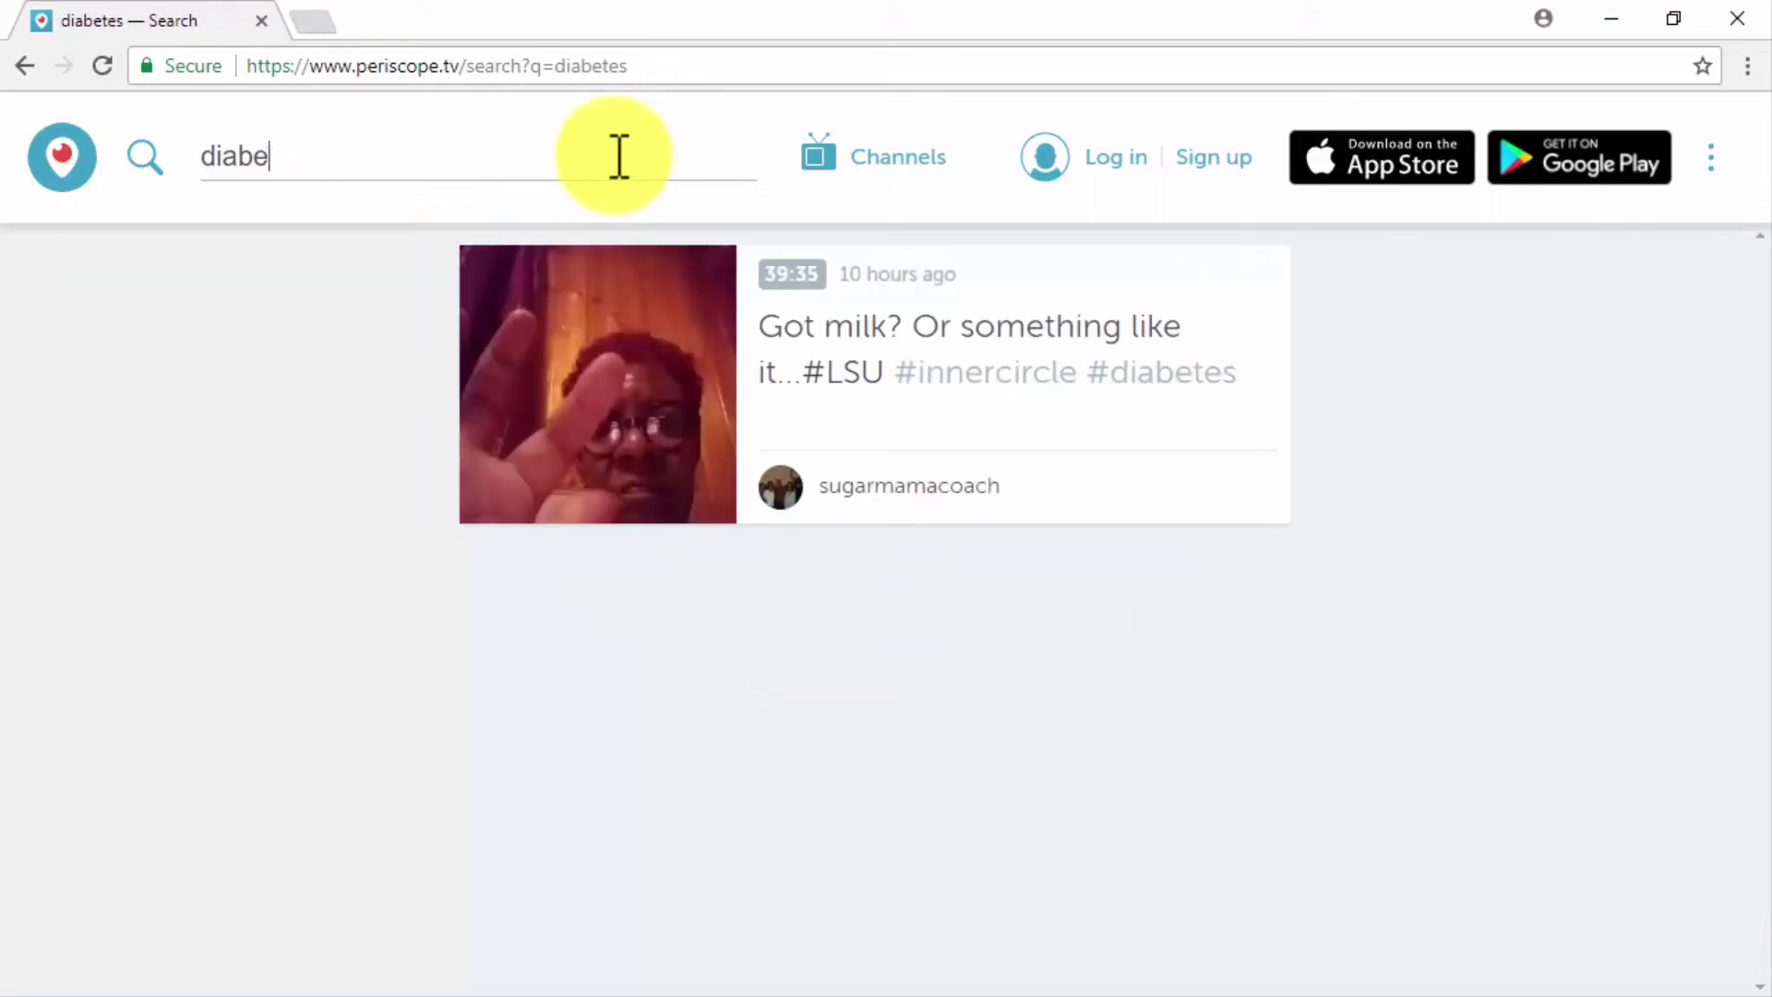
{"action": "type", "text": "healthy food"}
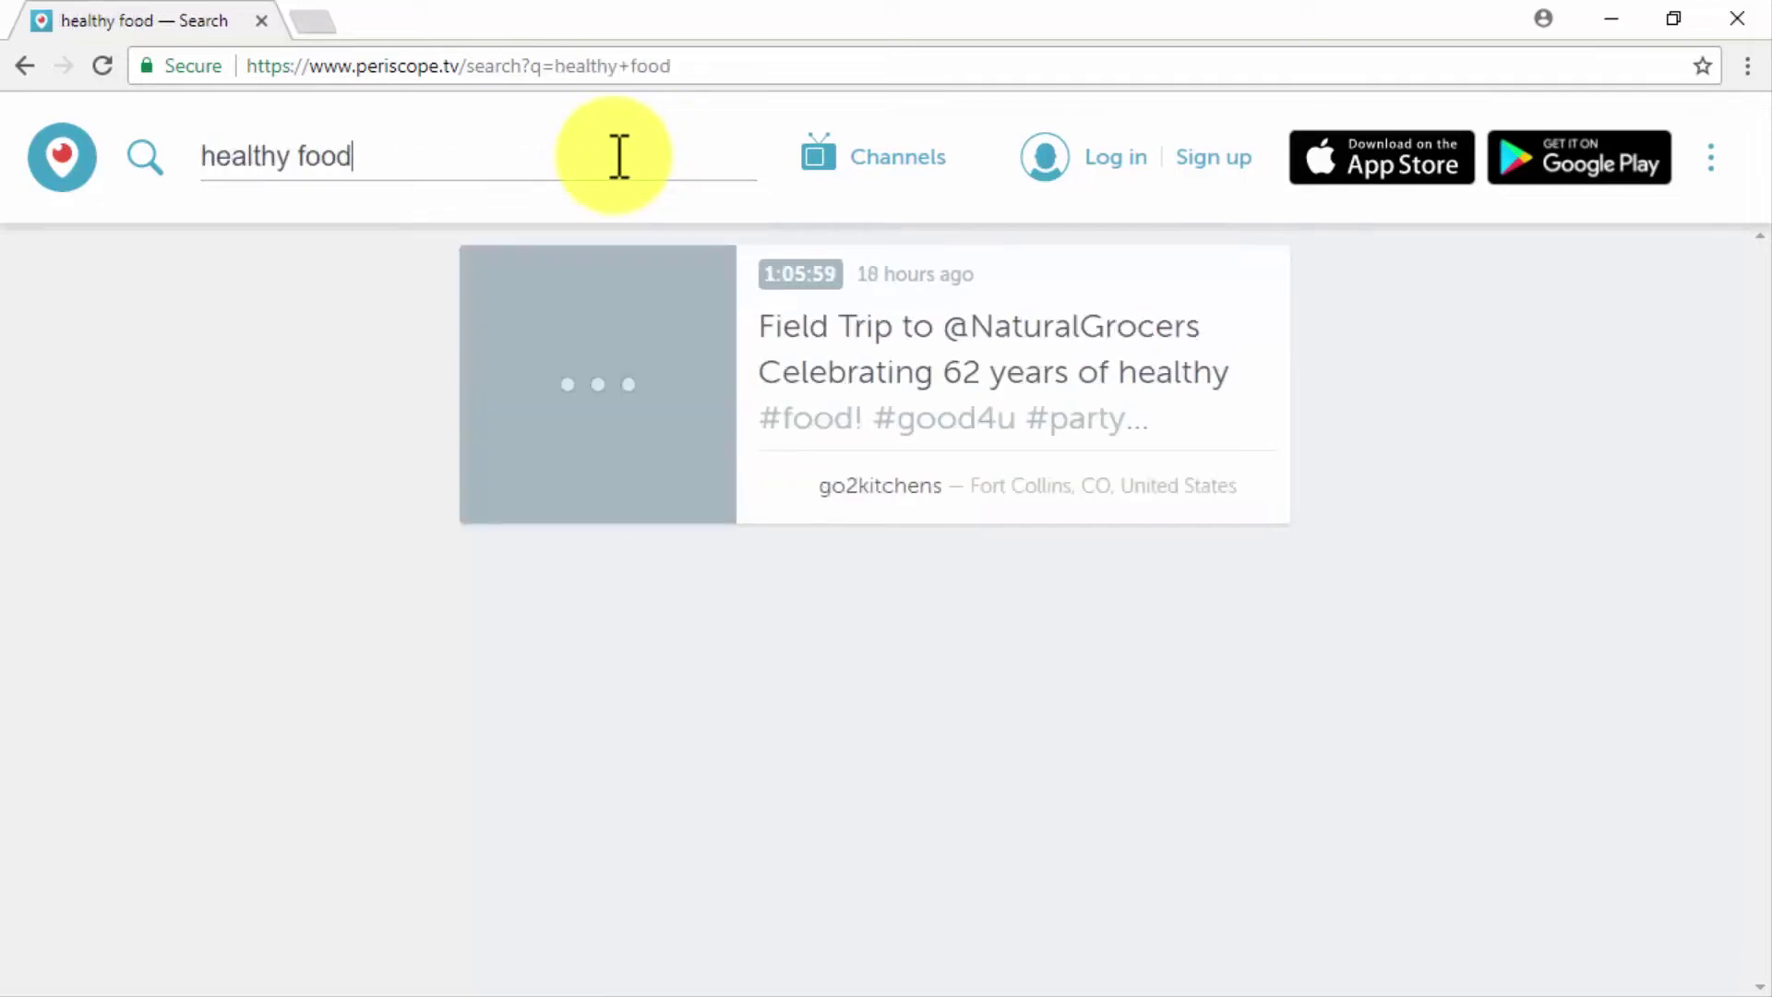
- Change the Periscope search to "healthy lifestyle"
{"action": "key", "text": "BackSpace"}
{"action": "key", "text": "BackSpace"}
{"action": "key", "text": "BackSpace"}
{"action": "key", "text": "BackSpace"}
{"action": "type", "text": "lifestyl"}
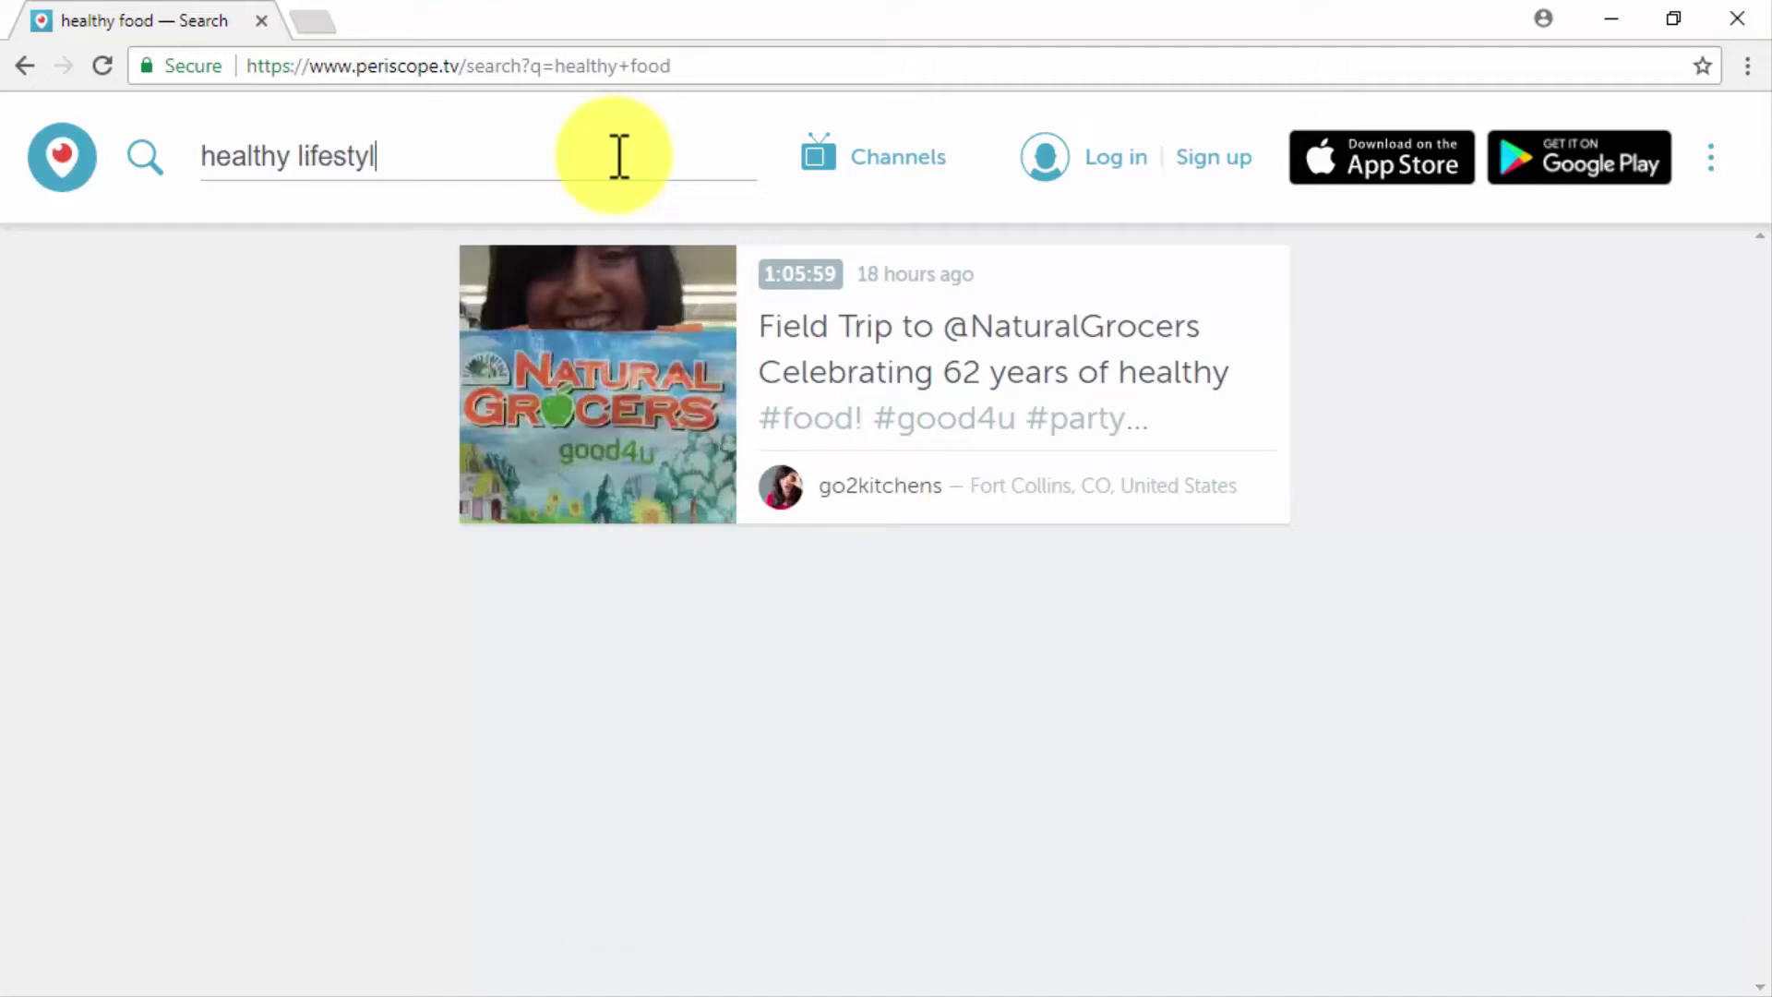
{"action": "type", "text": "e"}
- Remove the word "healthy" from the Periscope query so that only "lifestyle" is searched
{"action": "key", "text": "Left"}
{"action": "key", "text": "Left"}
{"action": "key", "text": "Left"}
{"action": "key", "text": "Left"}
{"action": "key", "text": "Left"}
{"action": "key", "text": "Left"}
{"action": "key", "text": "Left"}
{"action": "key", "text": "Left"}
{"action": "key", "text": "Left"}
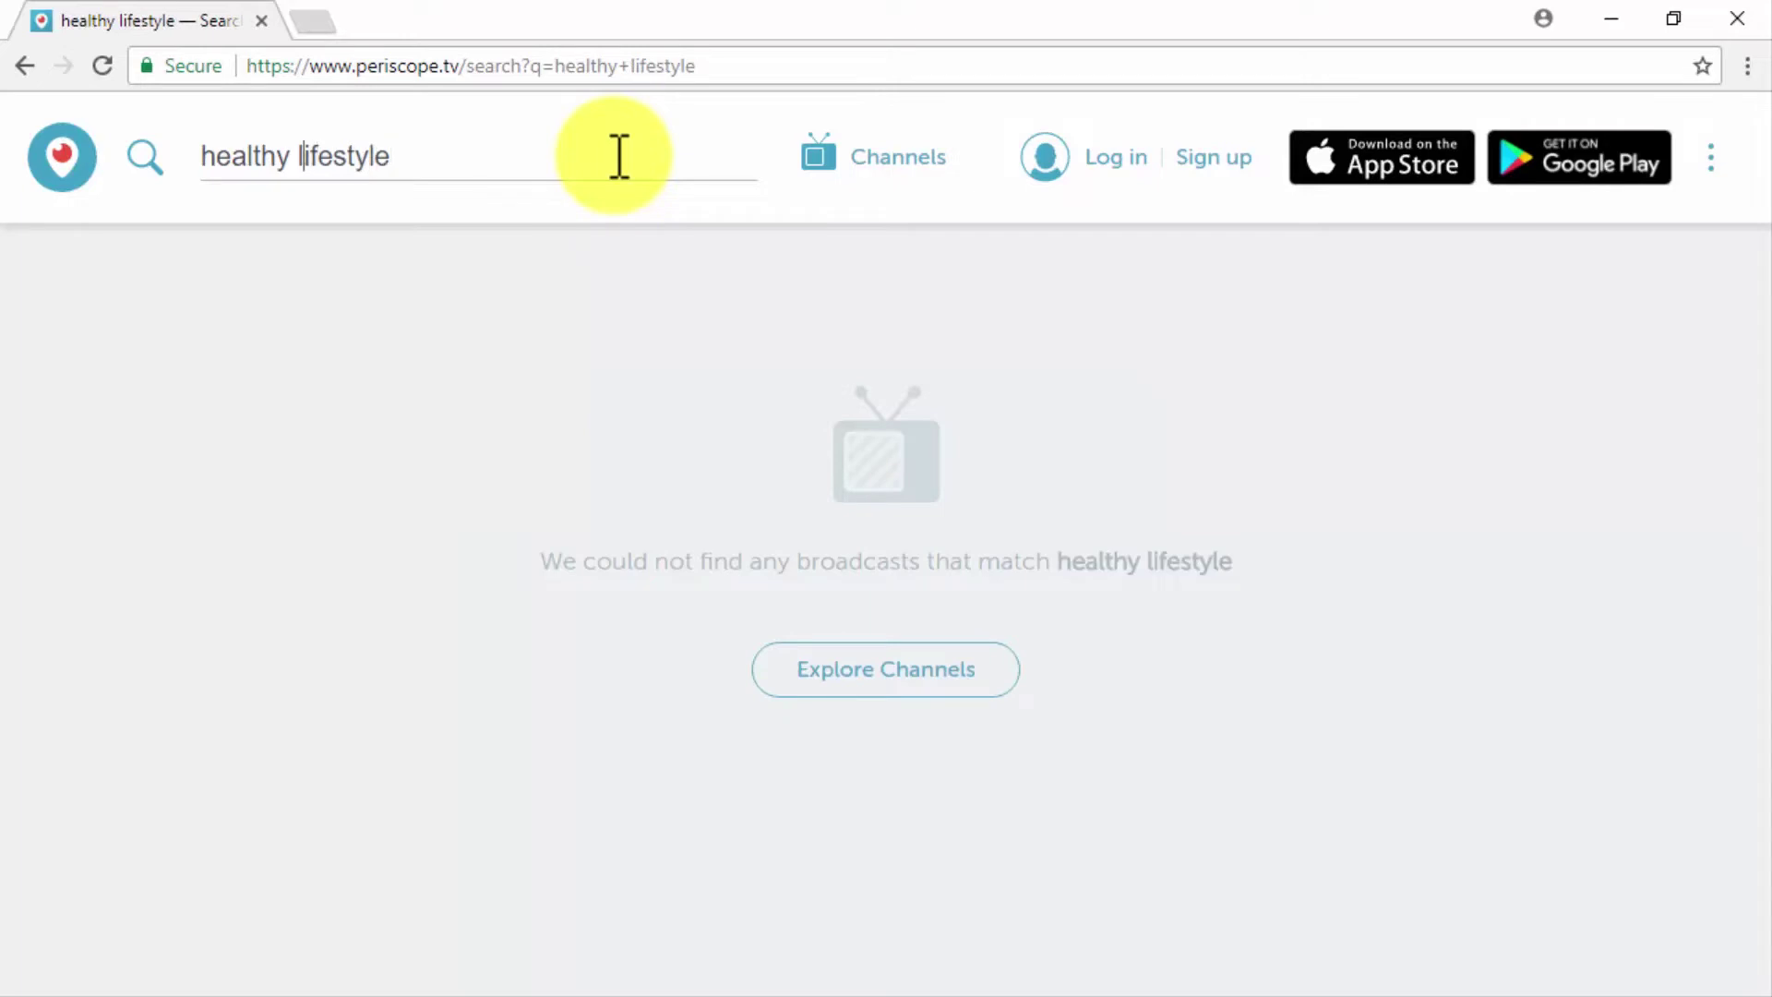
{"action": "key", "text": "BackSpace"}
{"action": "key", "text": "BackSpace"}
{"action": "key", "text": "BackSpace"}
{"action": "key", "text": "BackSpace"}
{"action": "key", "text": "BackSpace"}
{"action": "key", "text": "BackSpace"}
{"action": "key", "text": "BackSpace"}
{"action": "key", "text": "BackSpace"}
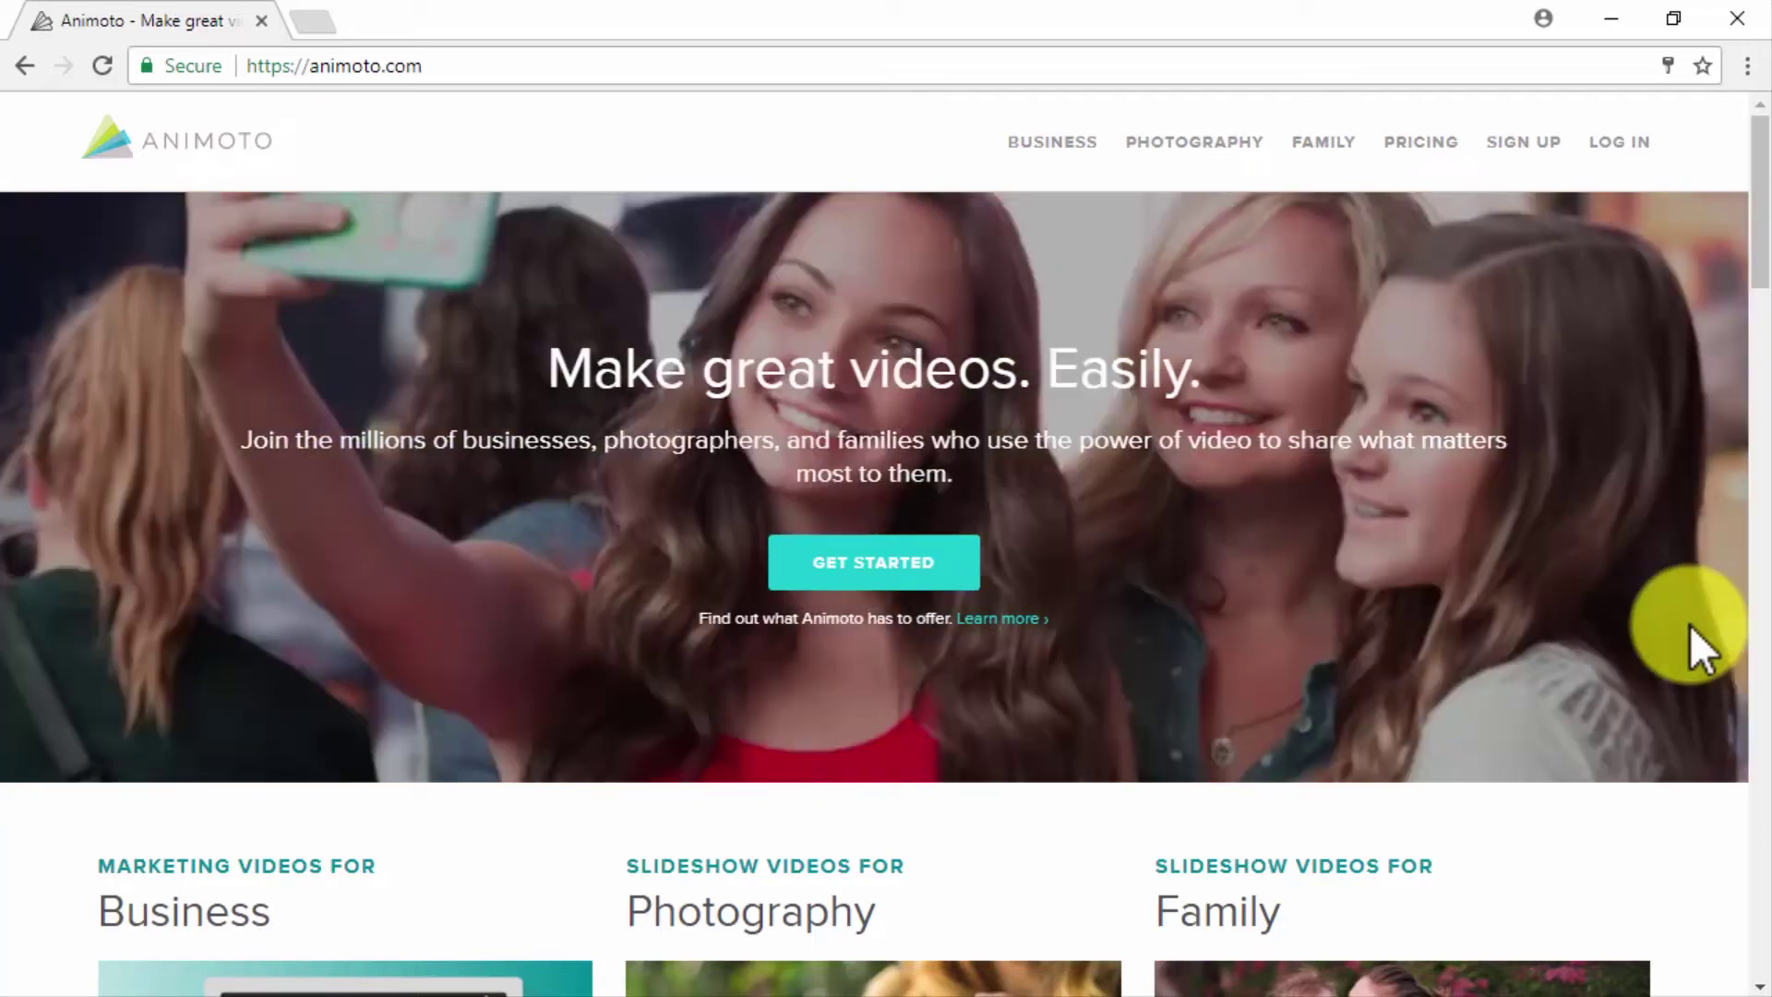
- Look through the Animoto home page, from the video types and how it works to the sample videos and free trial section
{"action": "scroll", "coordinate": [1691, 626], "scroll_direction": "down", "scroll_amount": 3}
{"action": "scroll", "coordinate": [1691, 623], "scroll_direction": "down", "scroll_amount": 6}
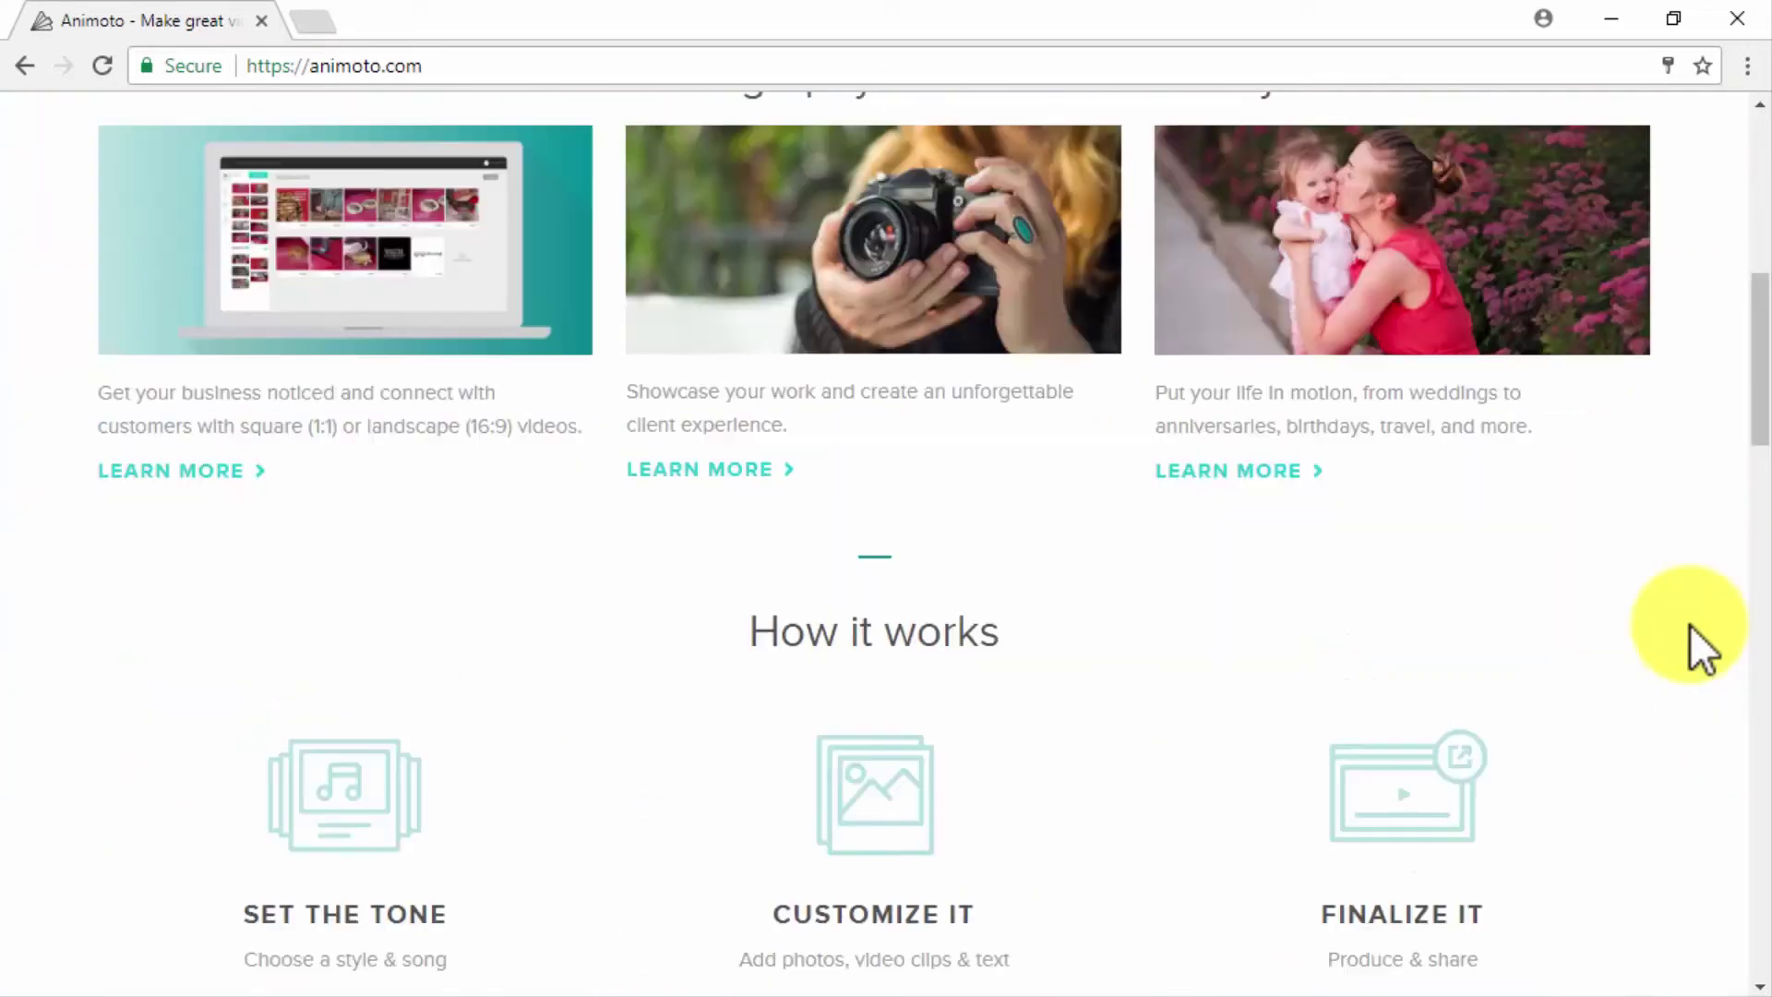
{"action": "scroll", "coordinate": [1691, 623], "scroll_direction": "down", "scroll_amount": 1}
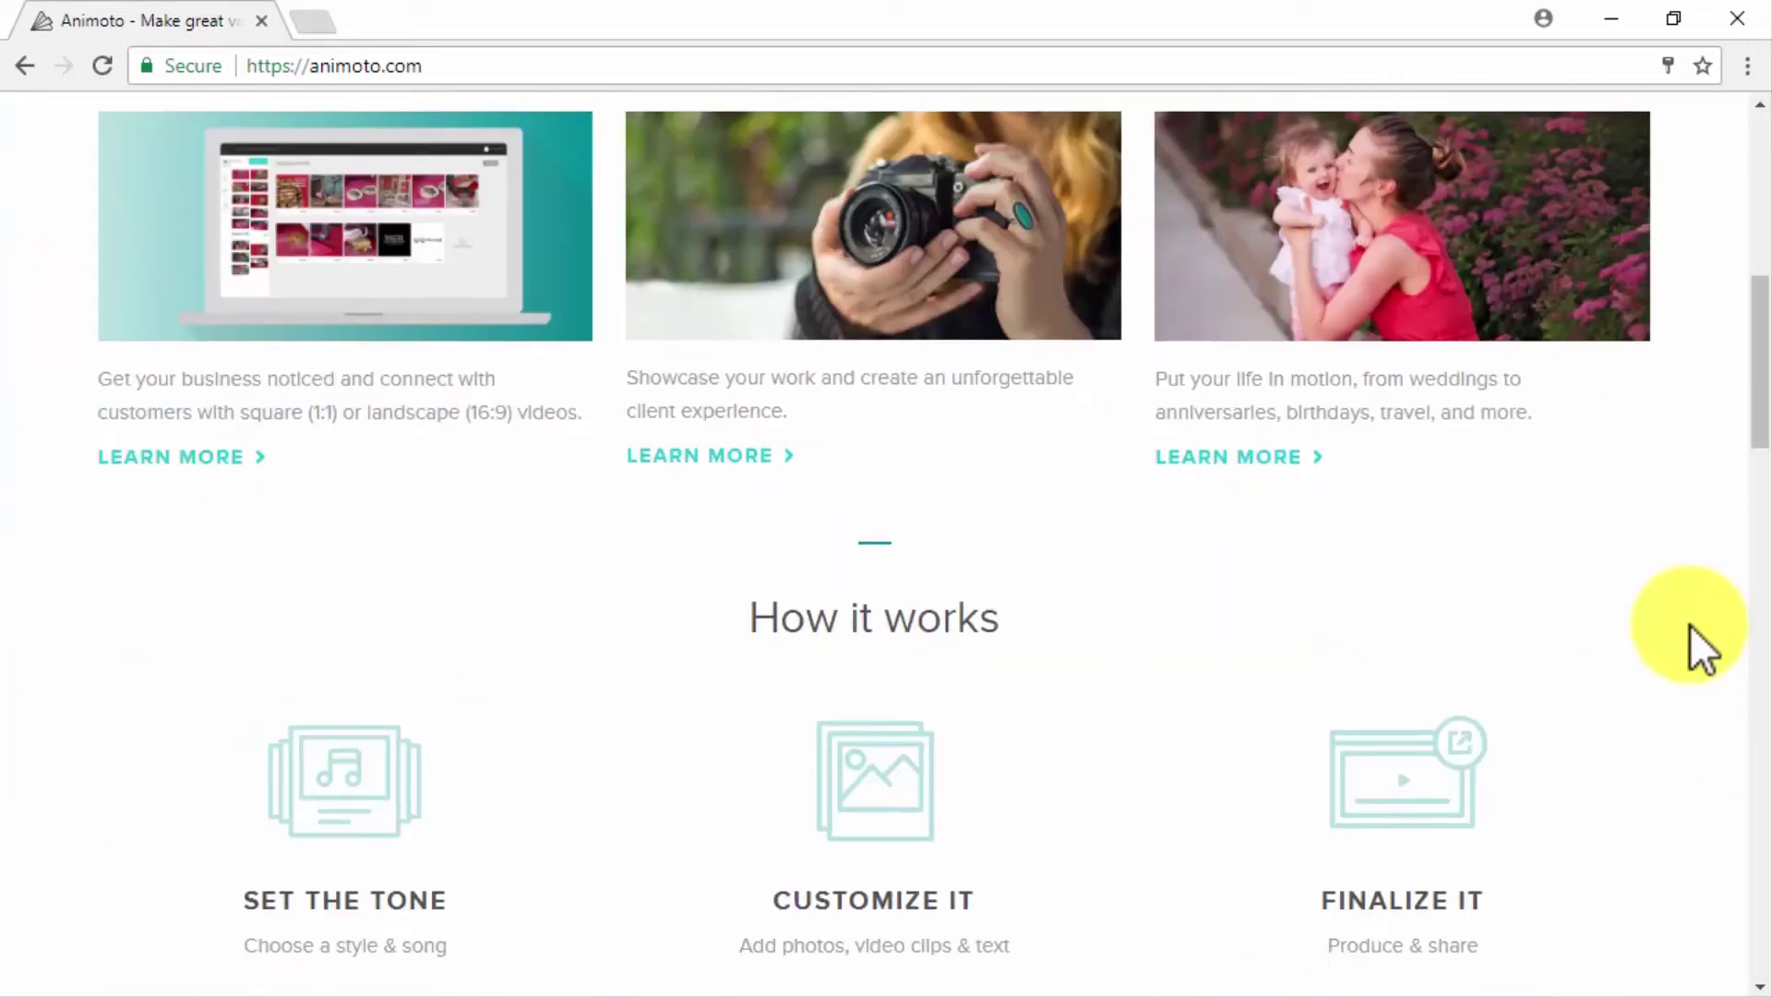
{"action": "scroll", "coordinate": [1690, 624], "scroll_direction": "down", "scroll_amount": 7}
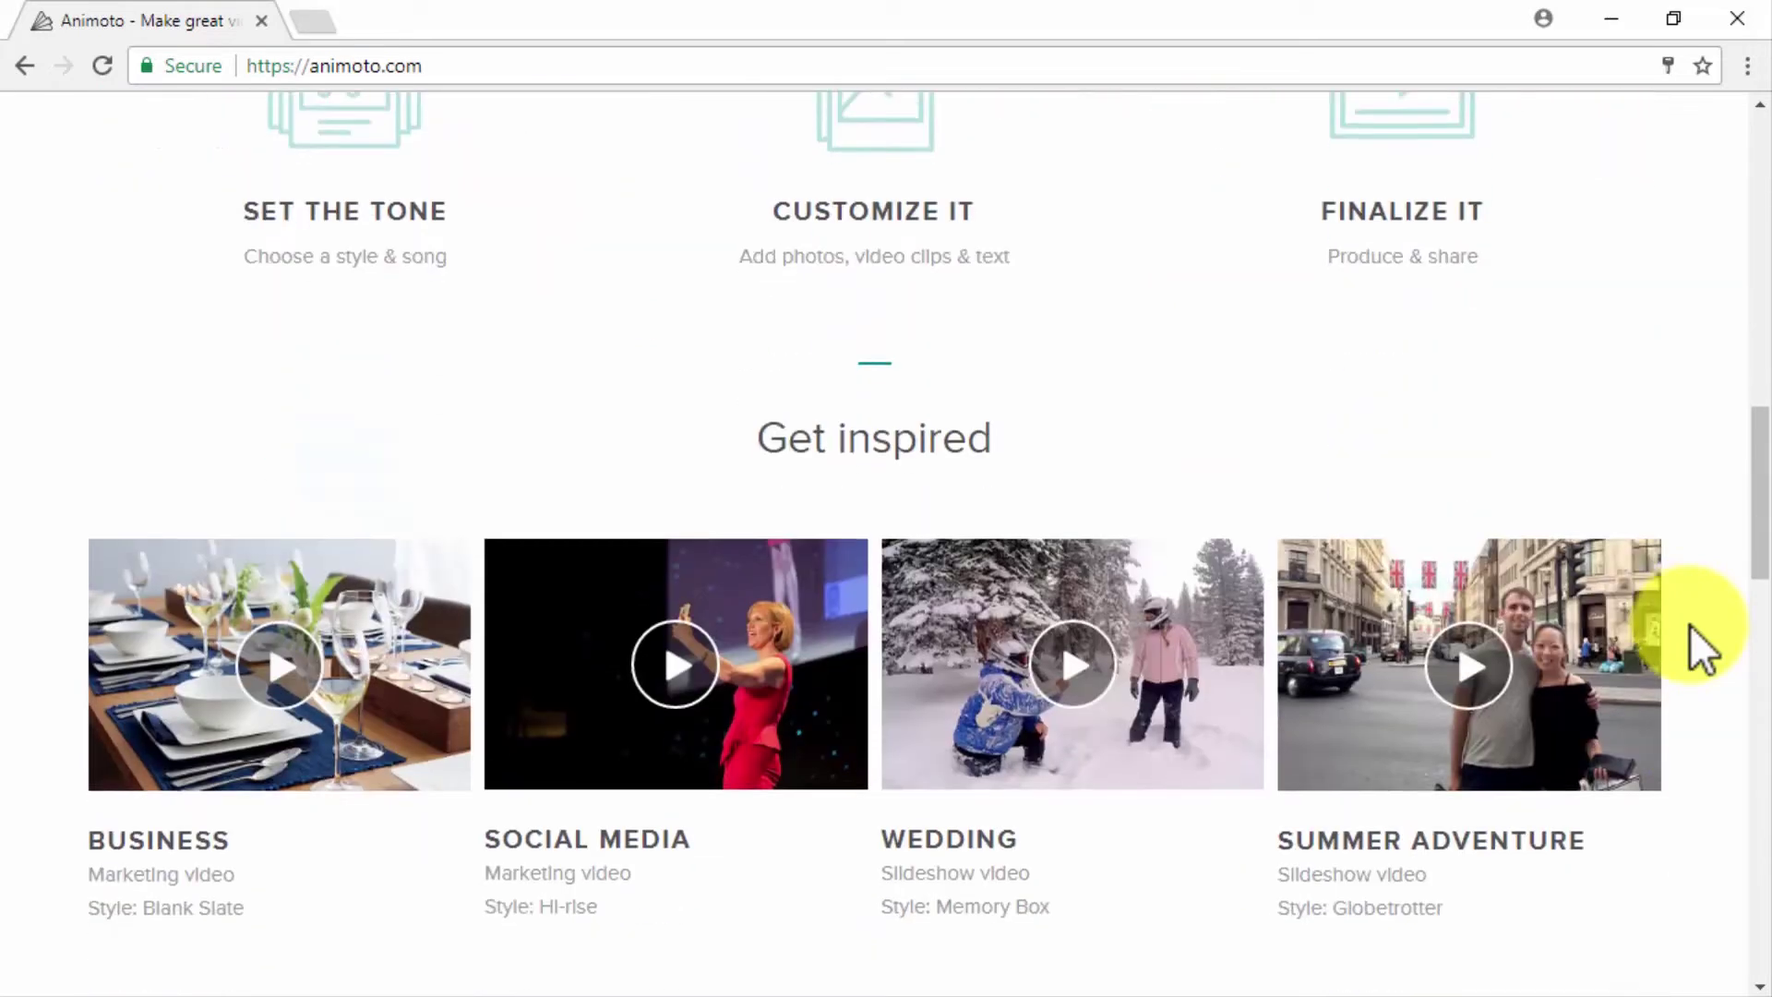
{"action": "scroll", "coordinate": [1691, 624], "scroll_direction": "down", "scroll_amount": 6}
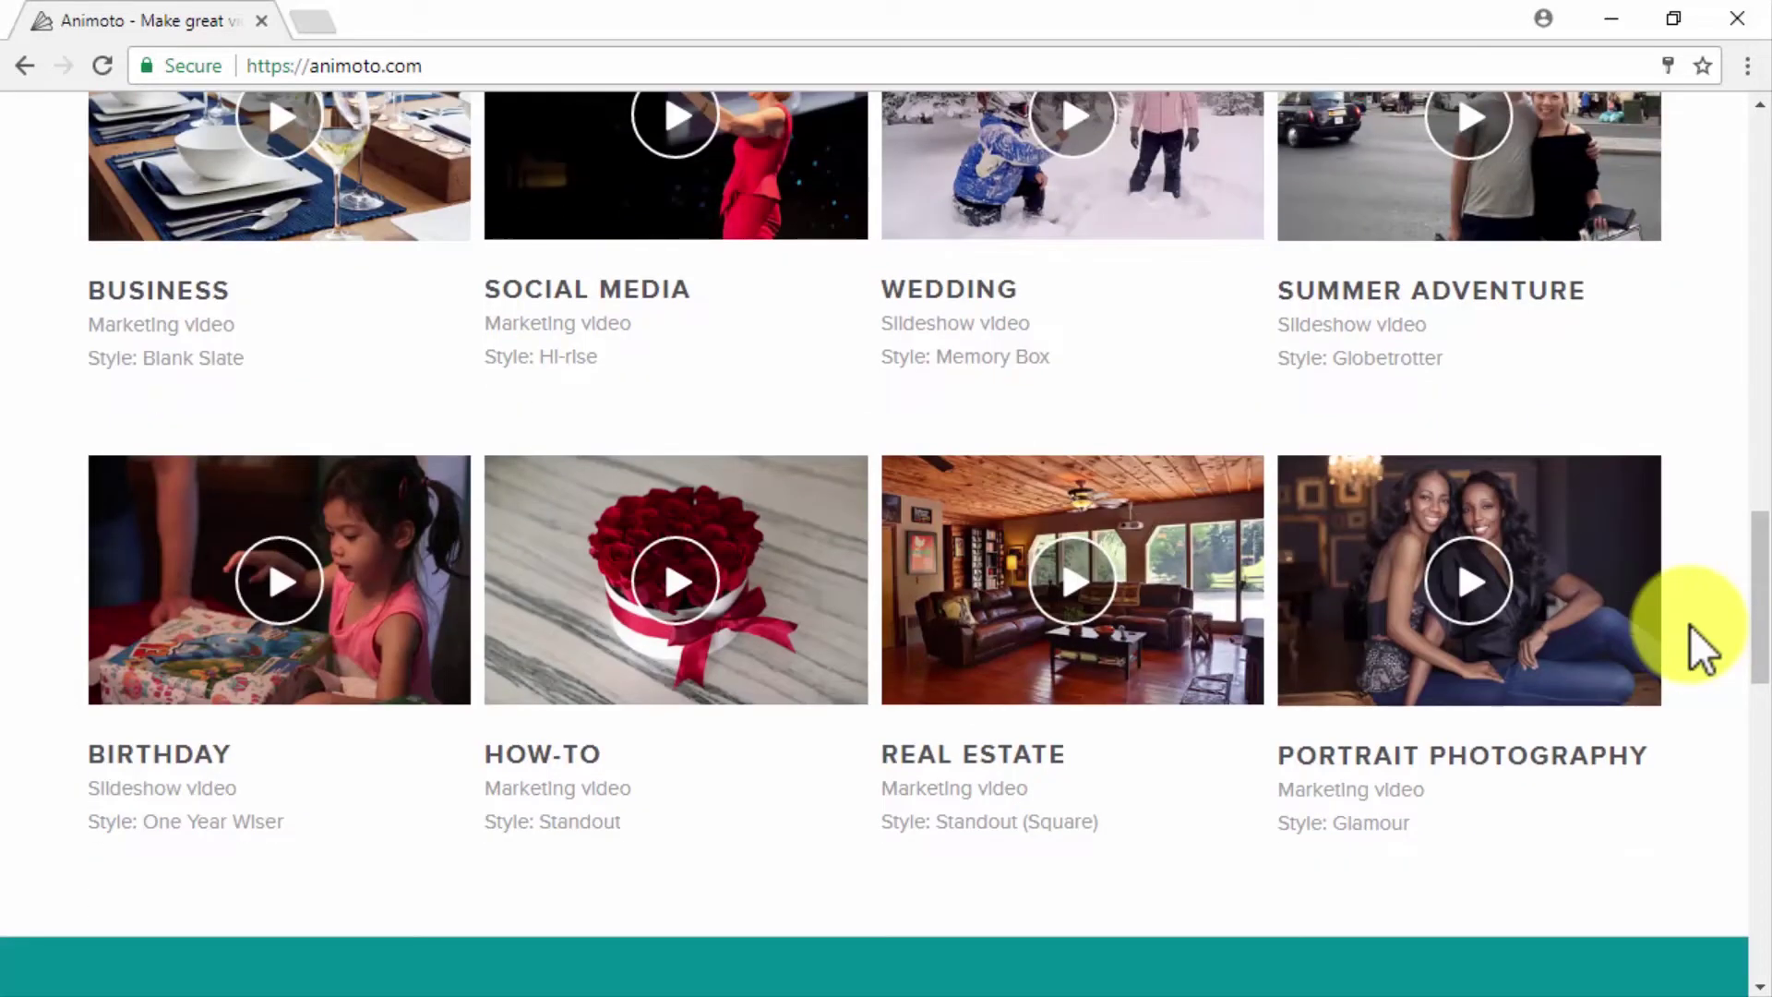
{"action": "scroll", "coordinate": [1690, 624], "scroll_direction": "down", "scroll_amount": 5}
{"action": "scroll", "coordinate": [1690, 624], "scroll_direction": "down", "scroll_amount": 6}
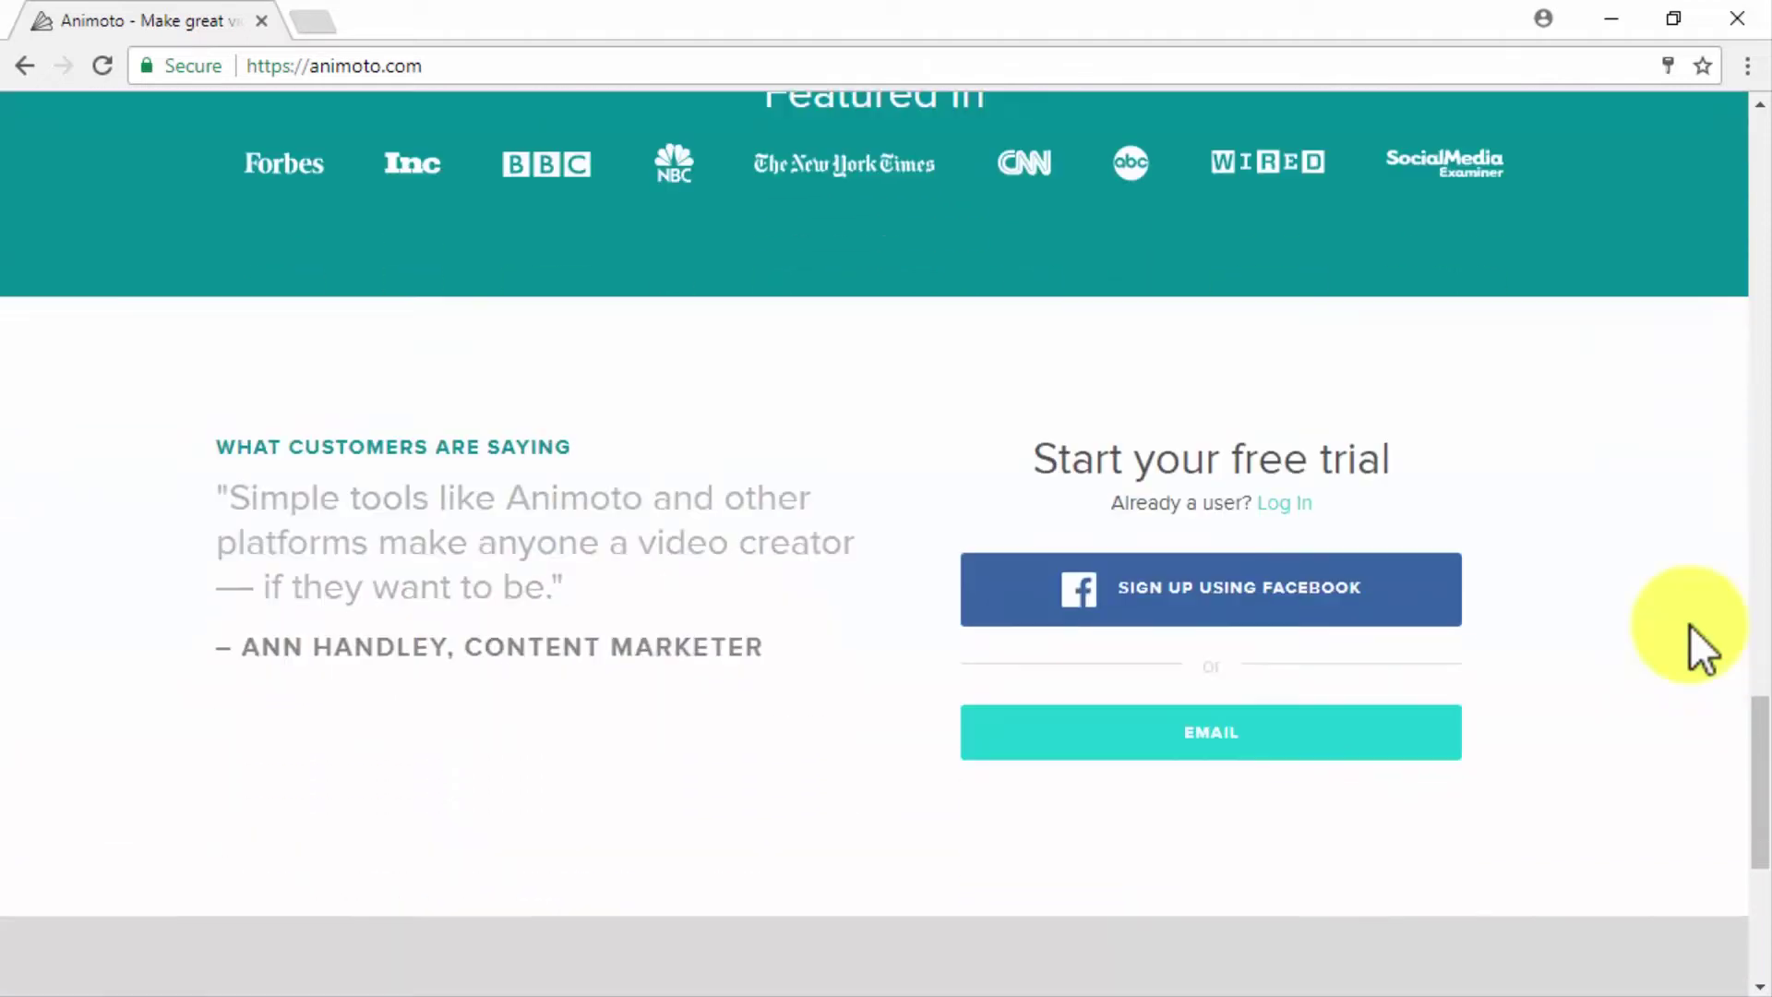
{"action": "scroll", "coordinate": [1690, 624], "scroll_direction": "down", "scroll_amount": 2}
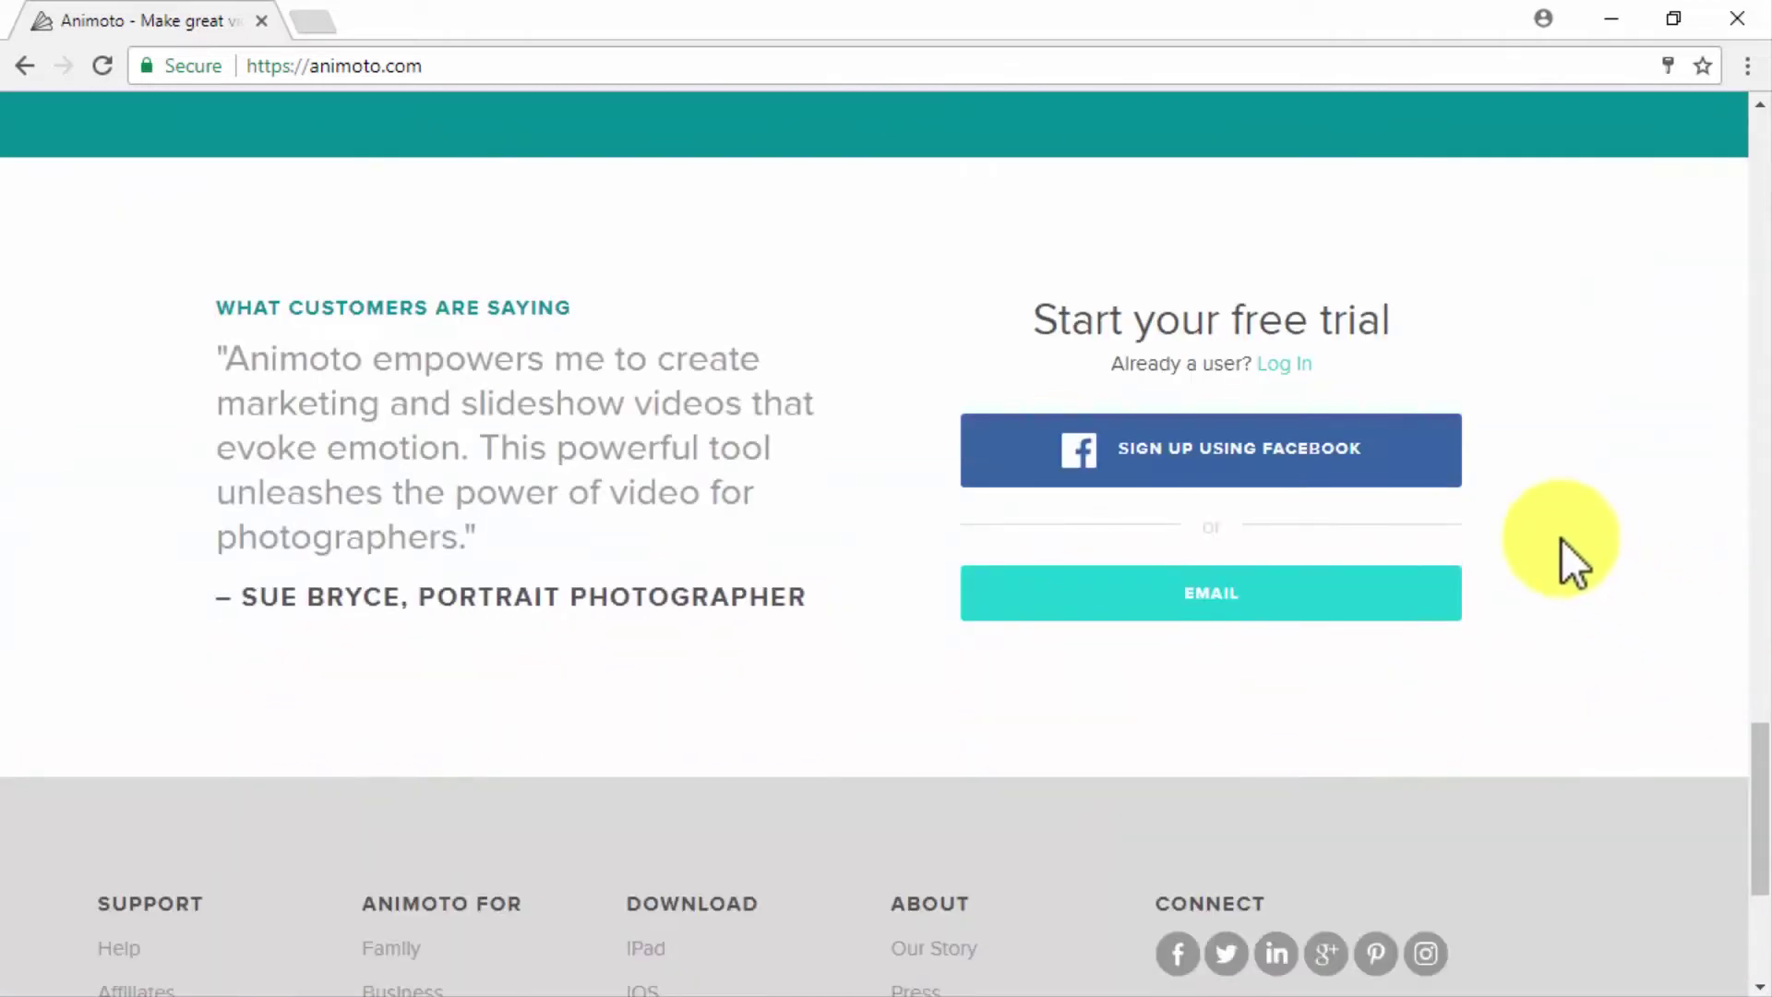
- Log in to the existing Animoto account by entering its password
{"action": "left_click", "coordinate": [1299, 369]}
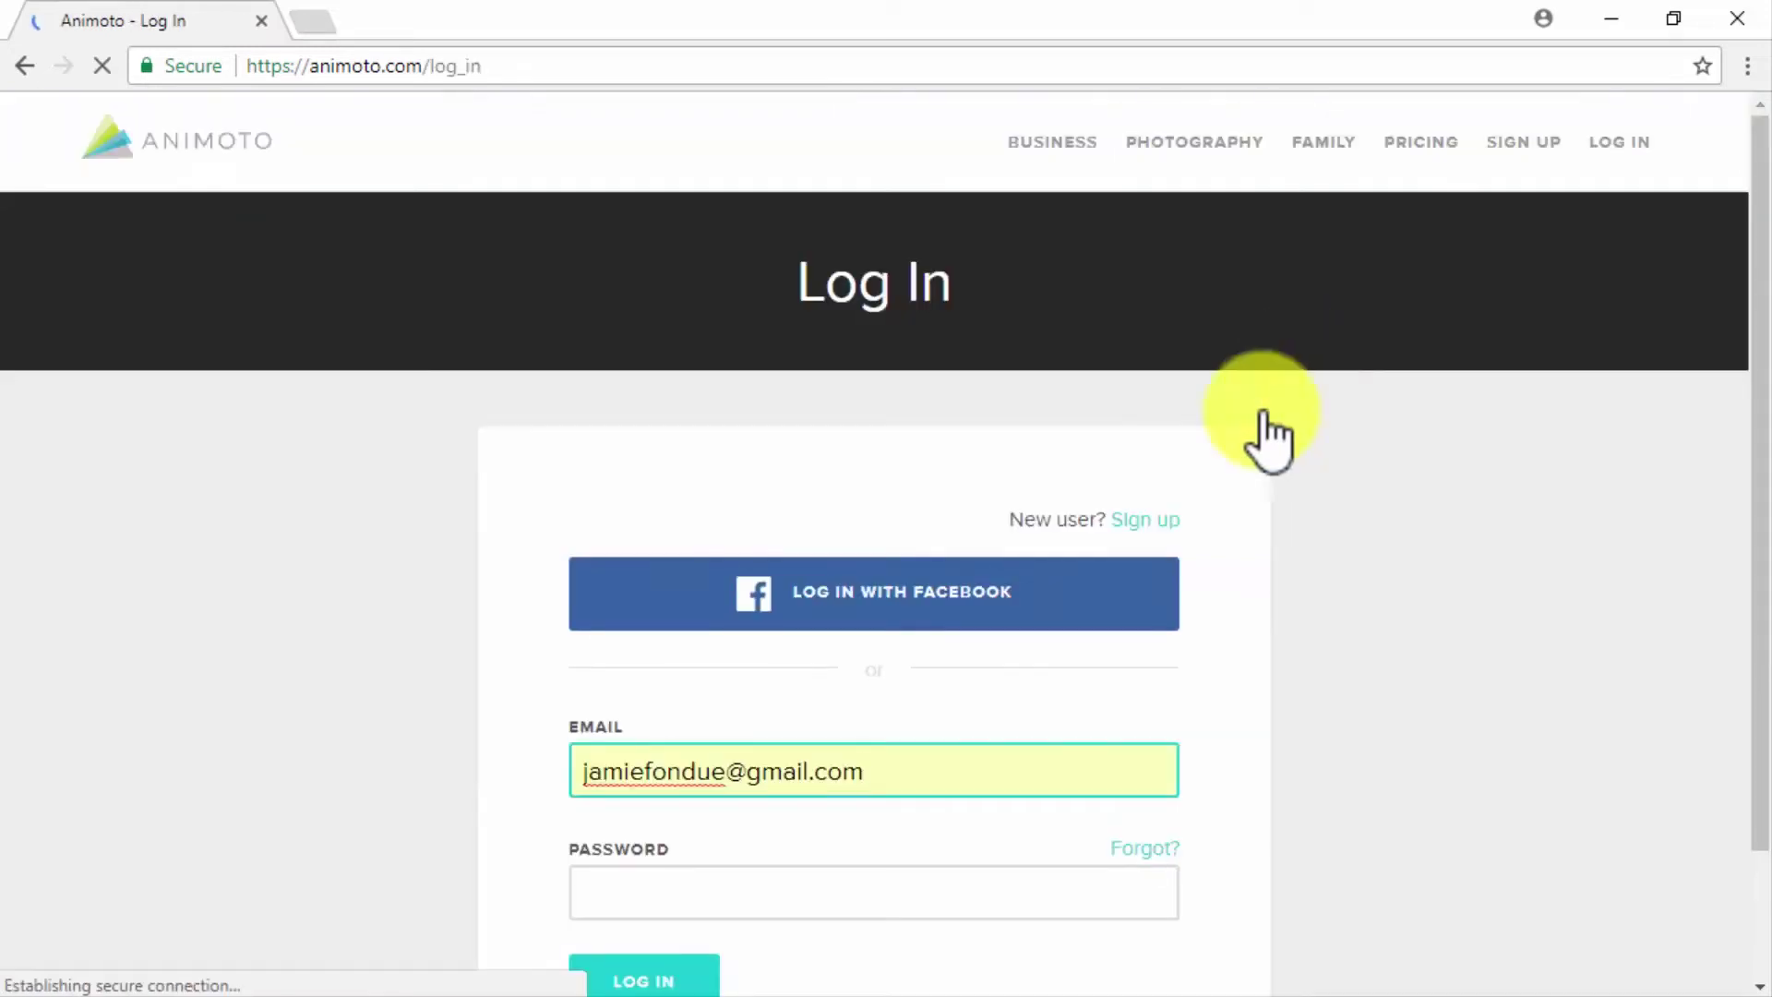
{"action": "left_click", "coordinate": [888, 889]}
{"action": "type", "text": "••••••••••"}
{"action": "key", "text": "Return"}
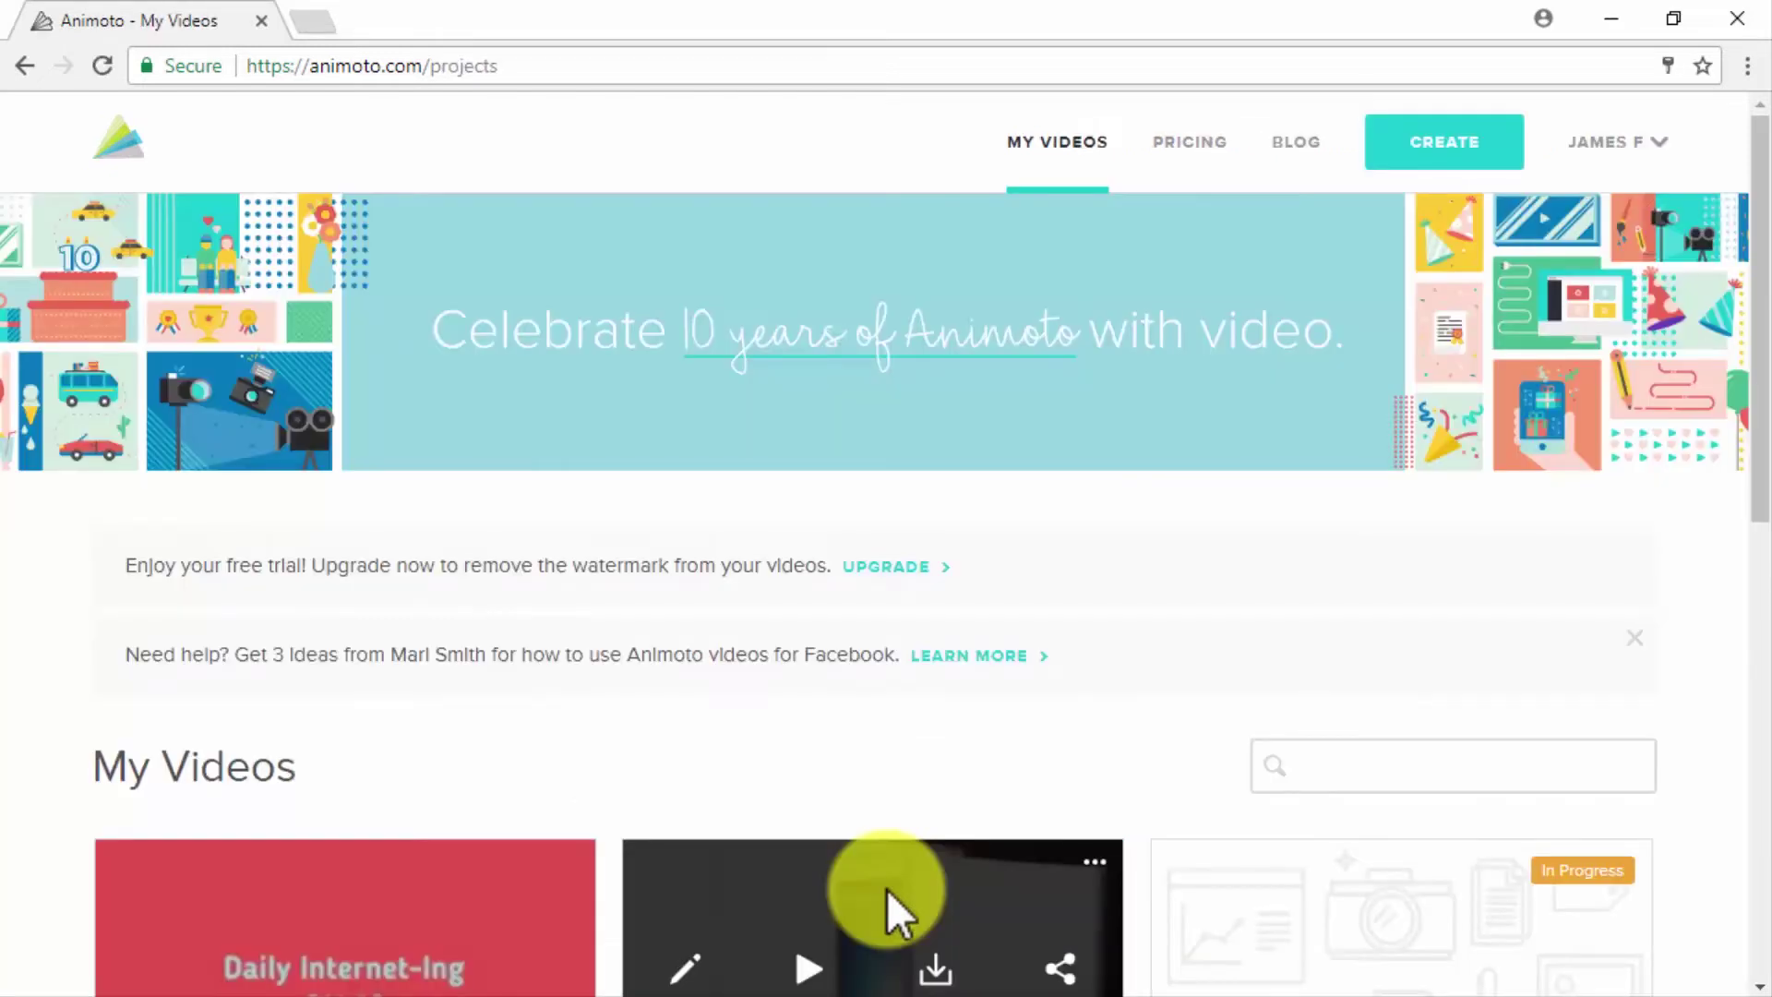
- Start a new slideshow video project using the Grid video style
{"action": "left_click", "coordinate": [1407, 145]}
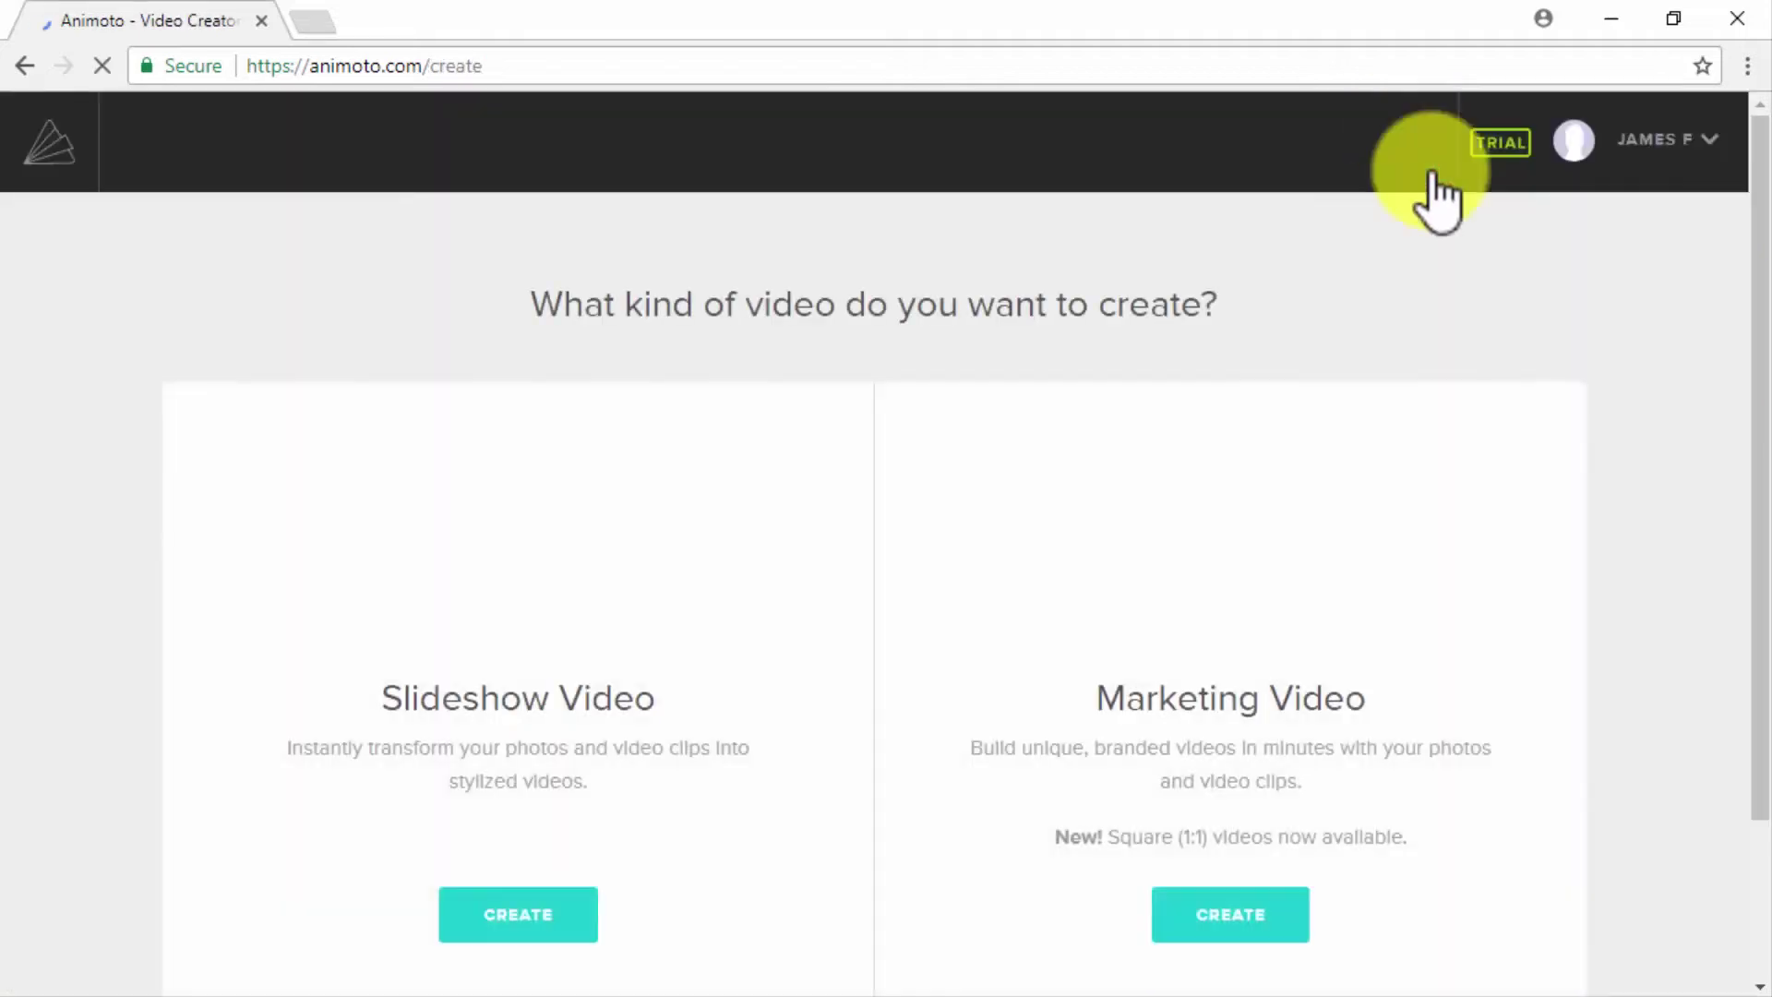
{"action": "scroll", "coordinate": [1652, 530], "scroll_direction": "down", "scroll_amount": 2}
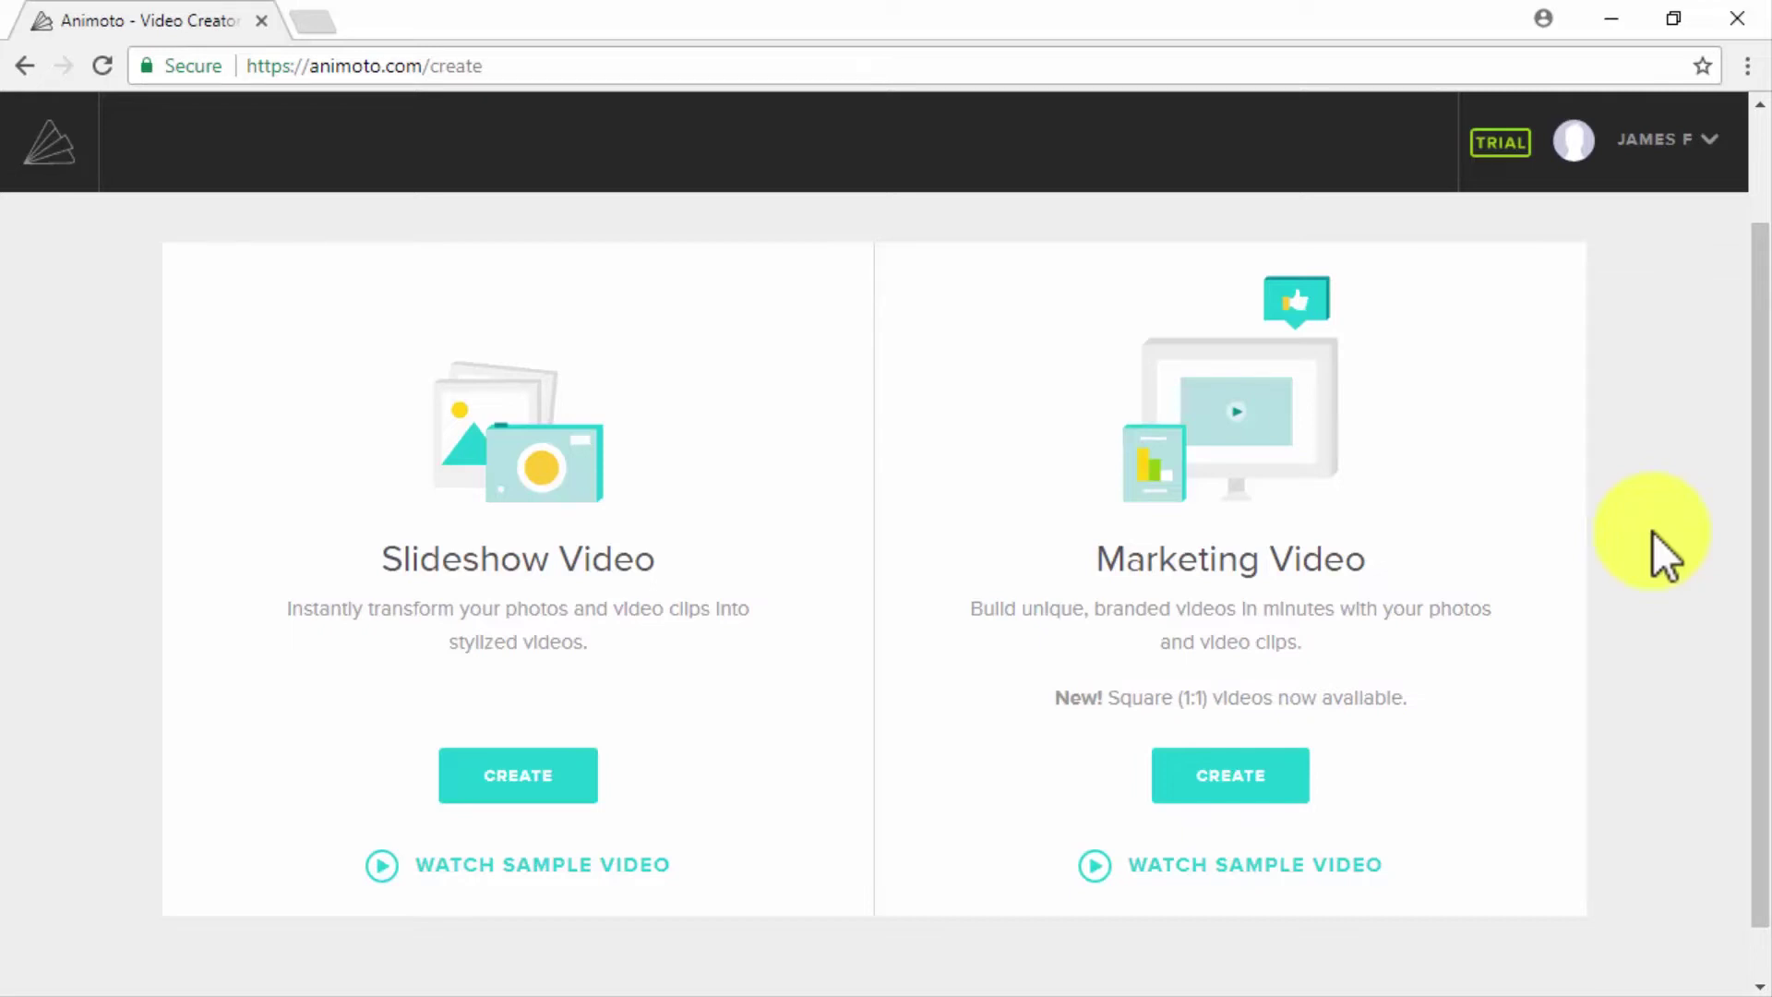
{"action": "left_click", "coordinate": [551, 776]}
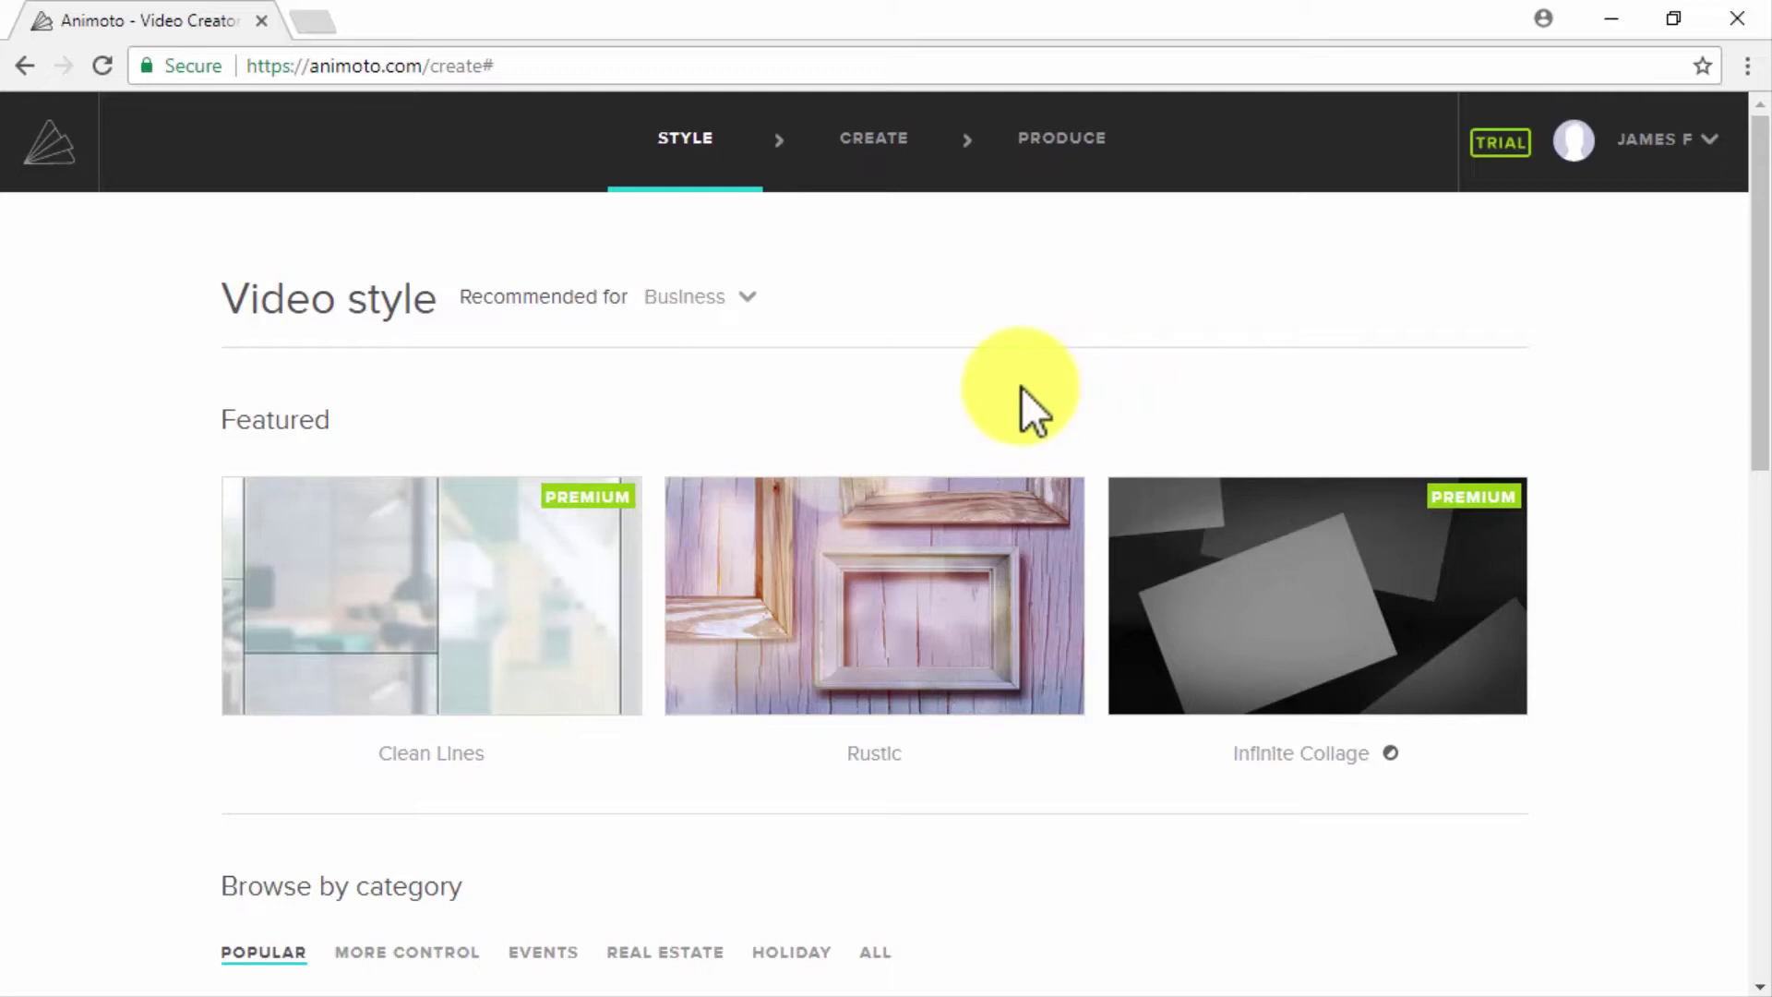
{"action": "left_click", "coordinate": [747, 297]}
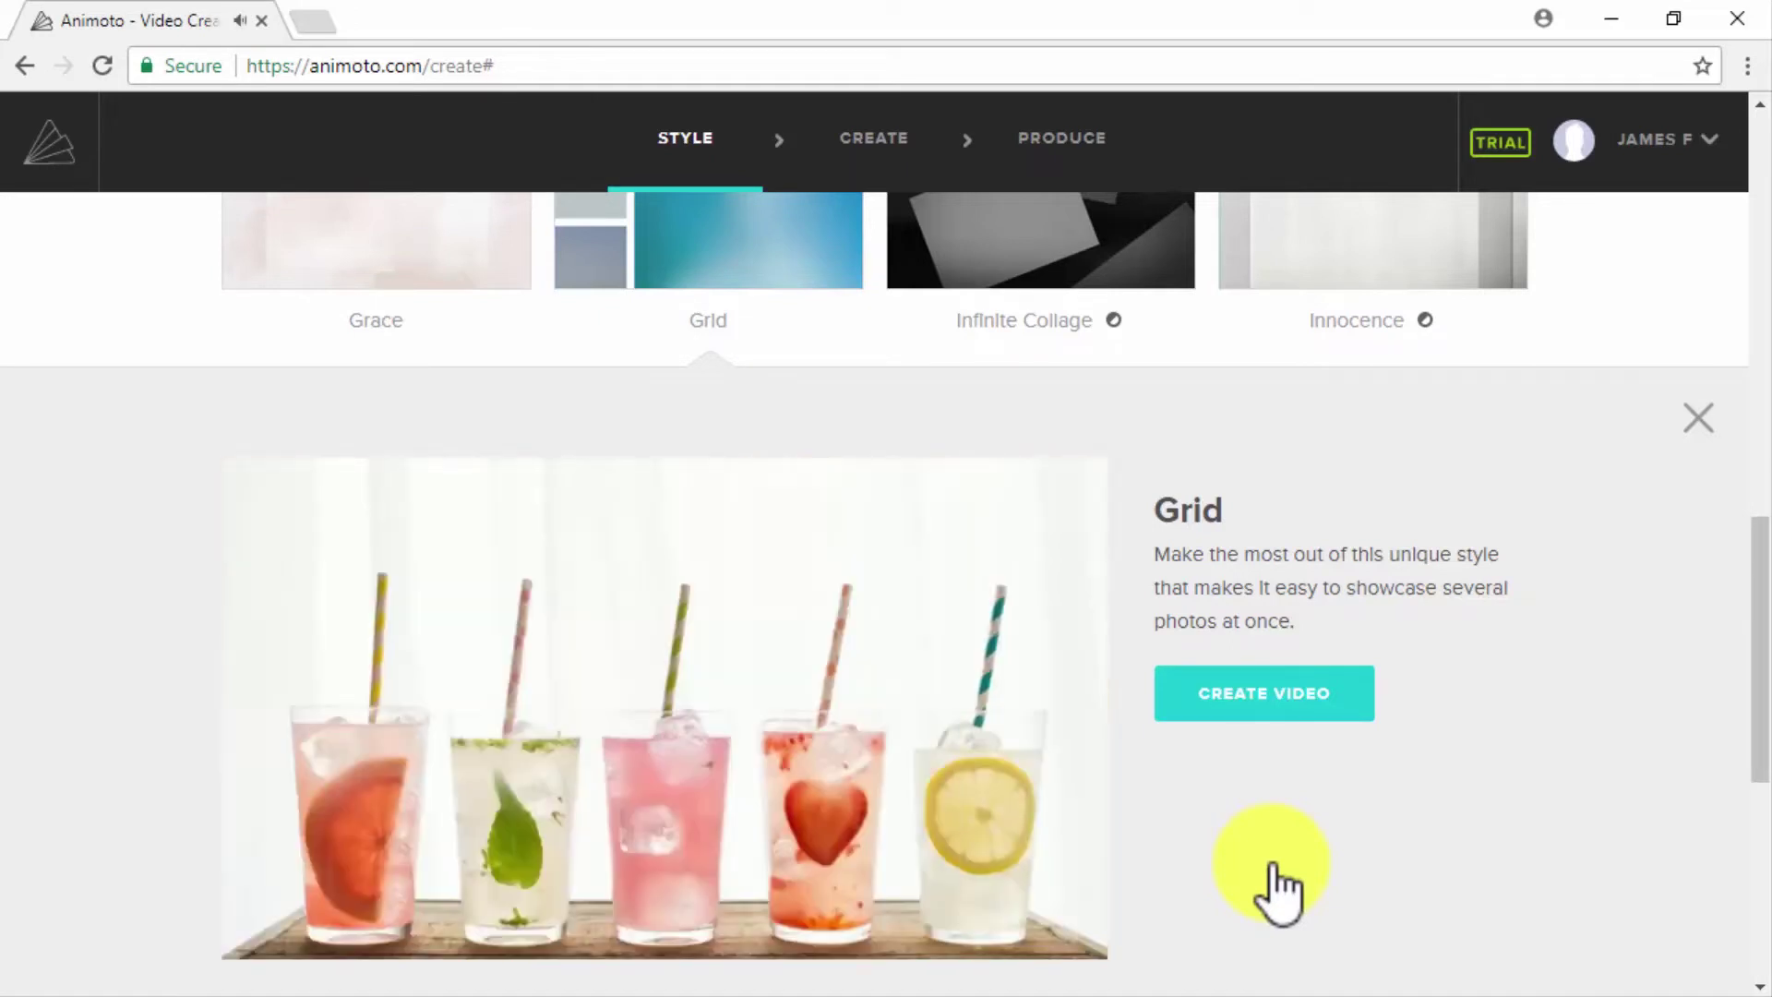
{"action": "left_click", "coordinate": [1237, 717]}
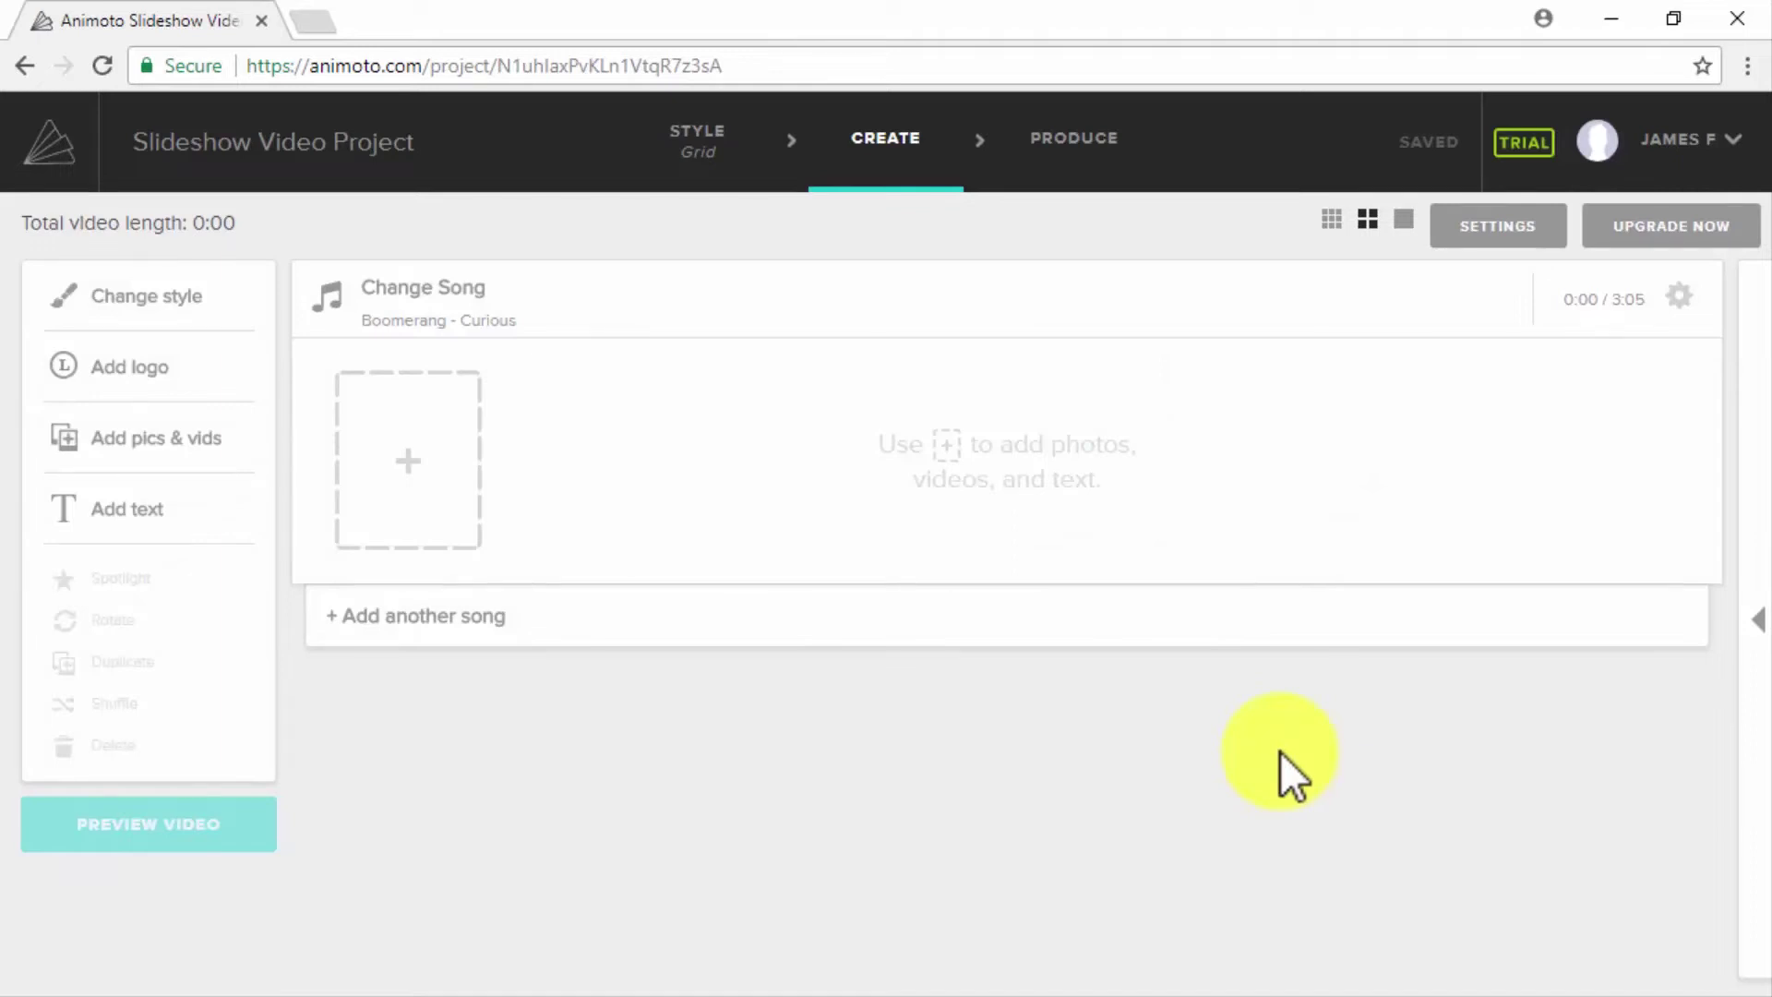
- Upload the cropped-icon image from the Documents folder as the video's logo
{"action": "left_click", "coordinate": [153, 374]}
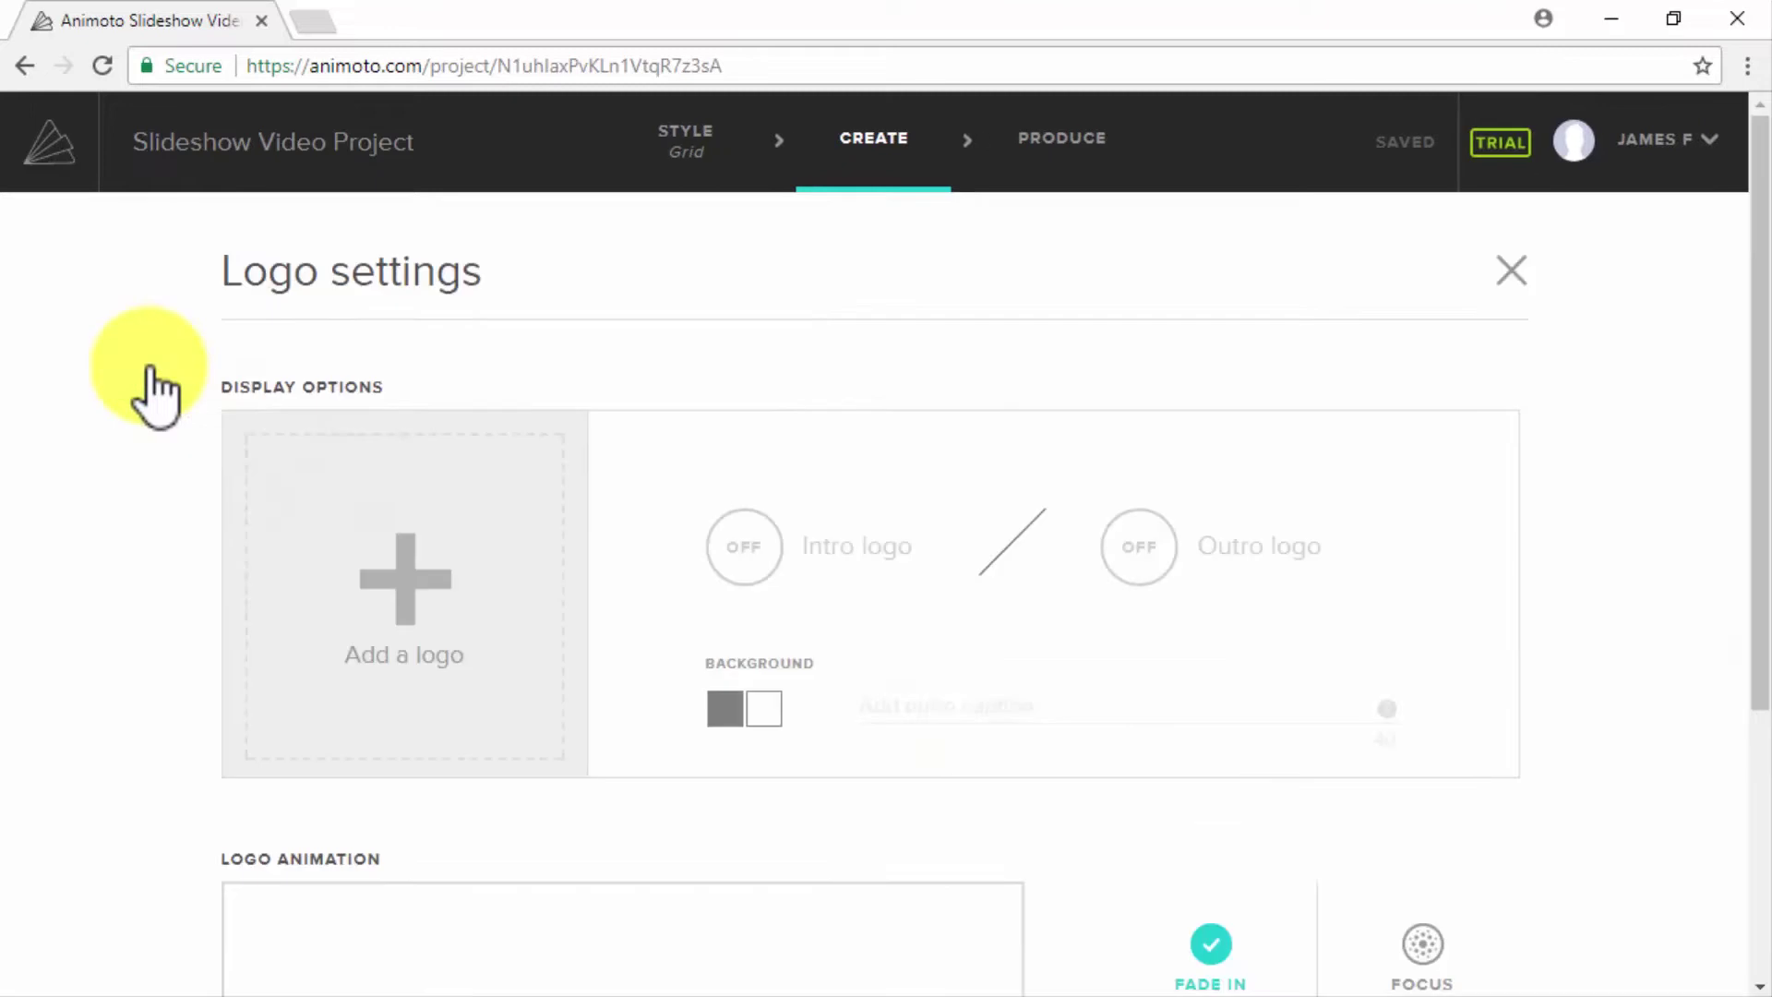
{"action": "left_click", "coordinate": [388, 614]}
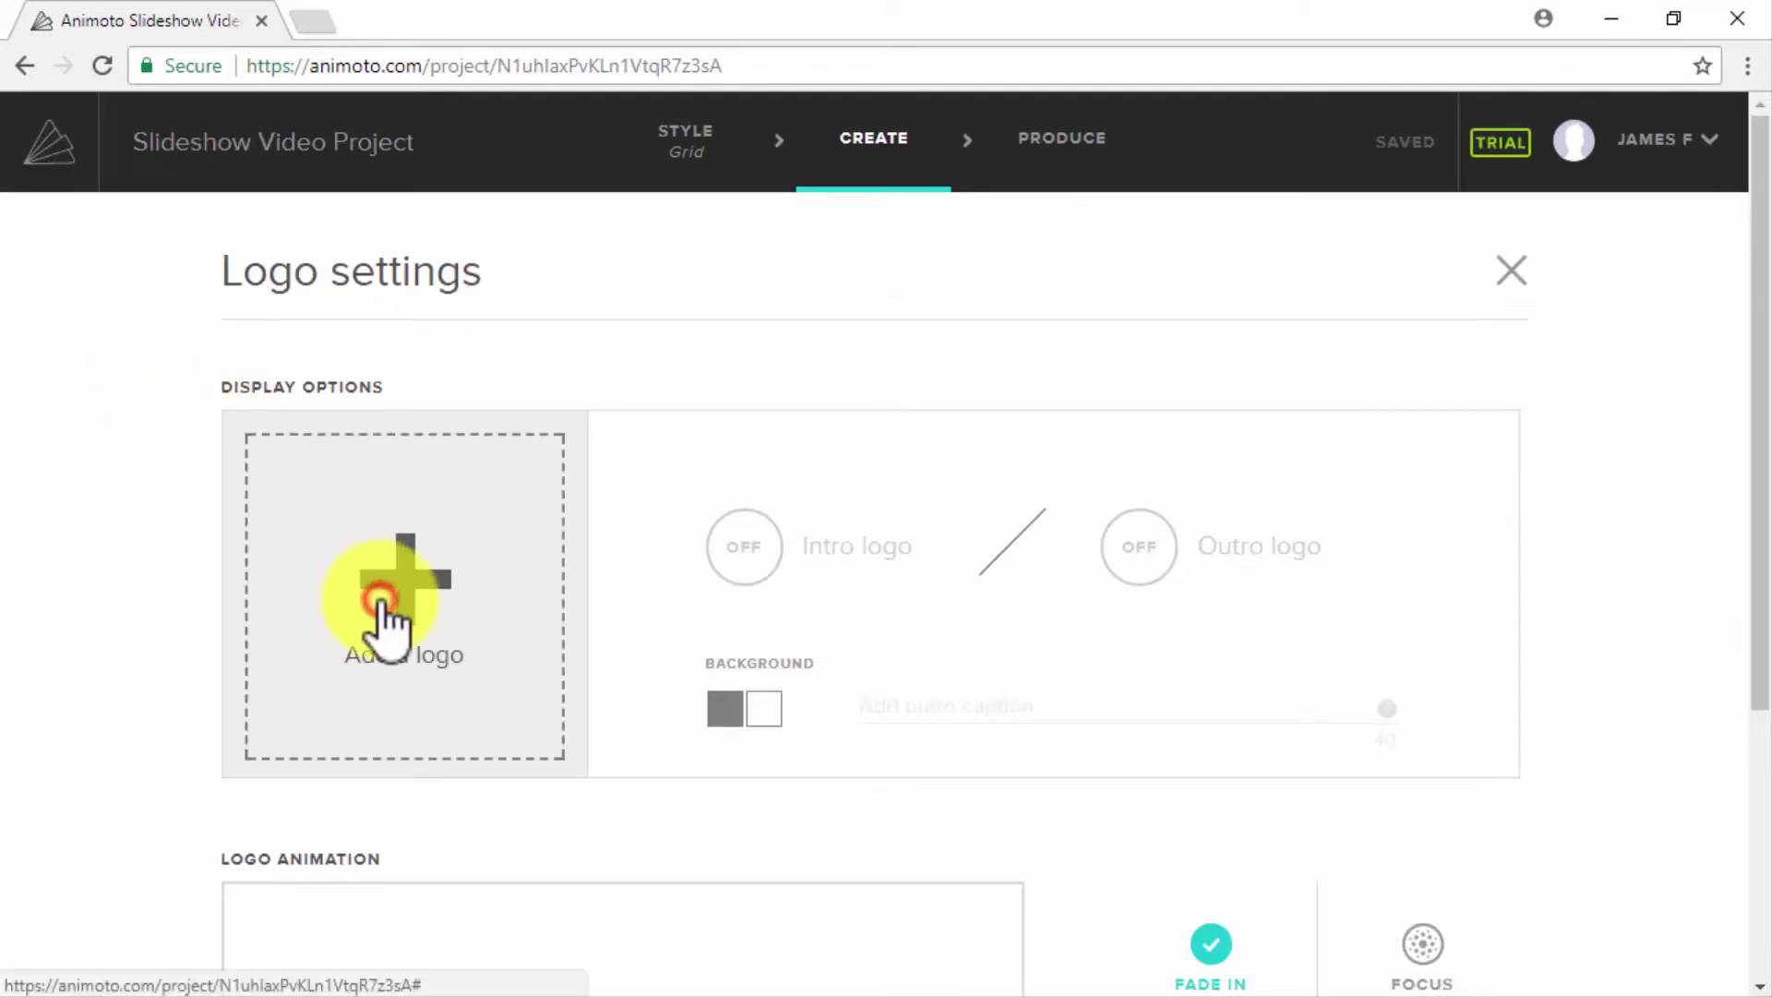
{"action": "left_click", "coordinate": [1117, 328]}
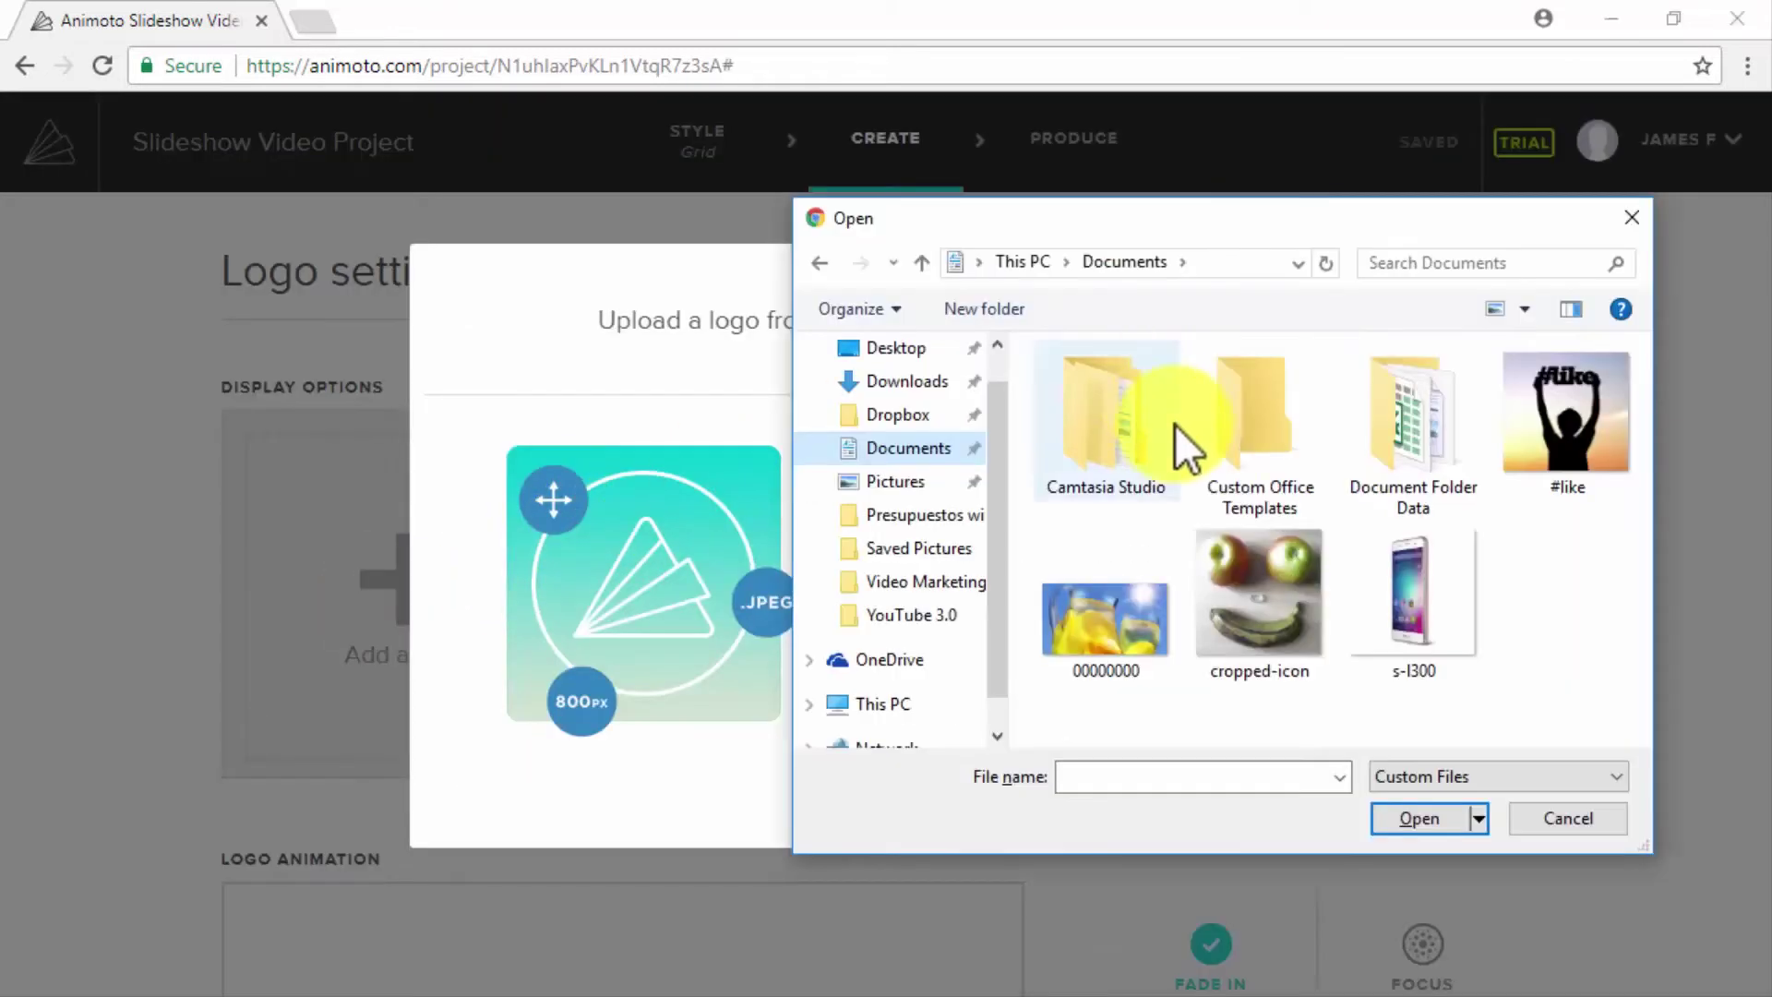
{"action": "left_click", "coordinate": [1258, 581]}
{"action": "left_click", "coordinate": [1419, 820]}
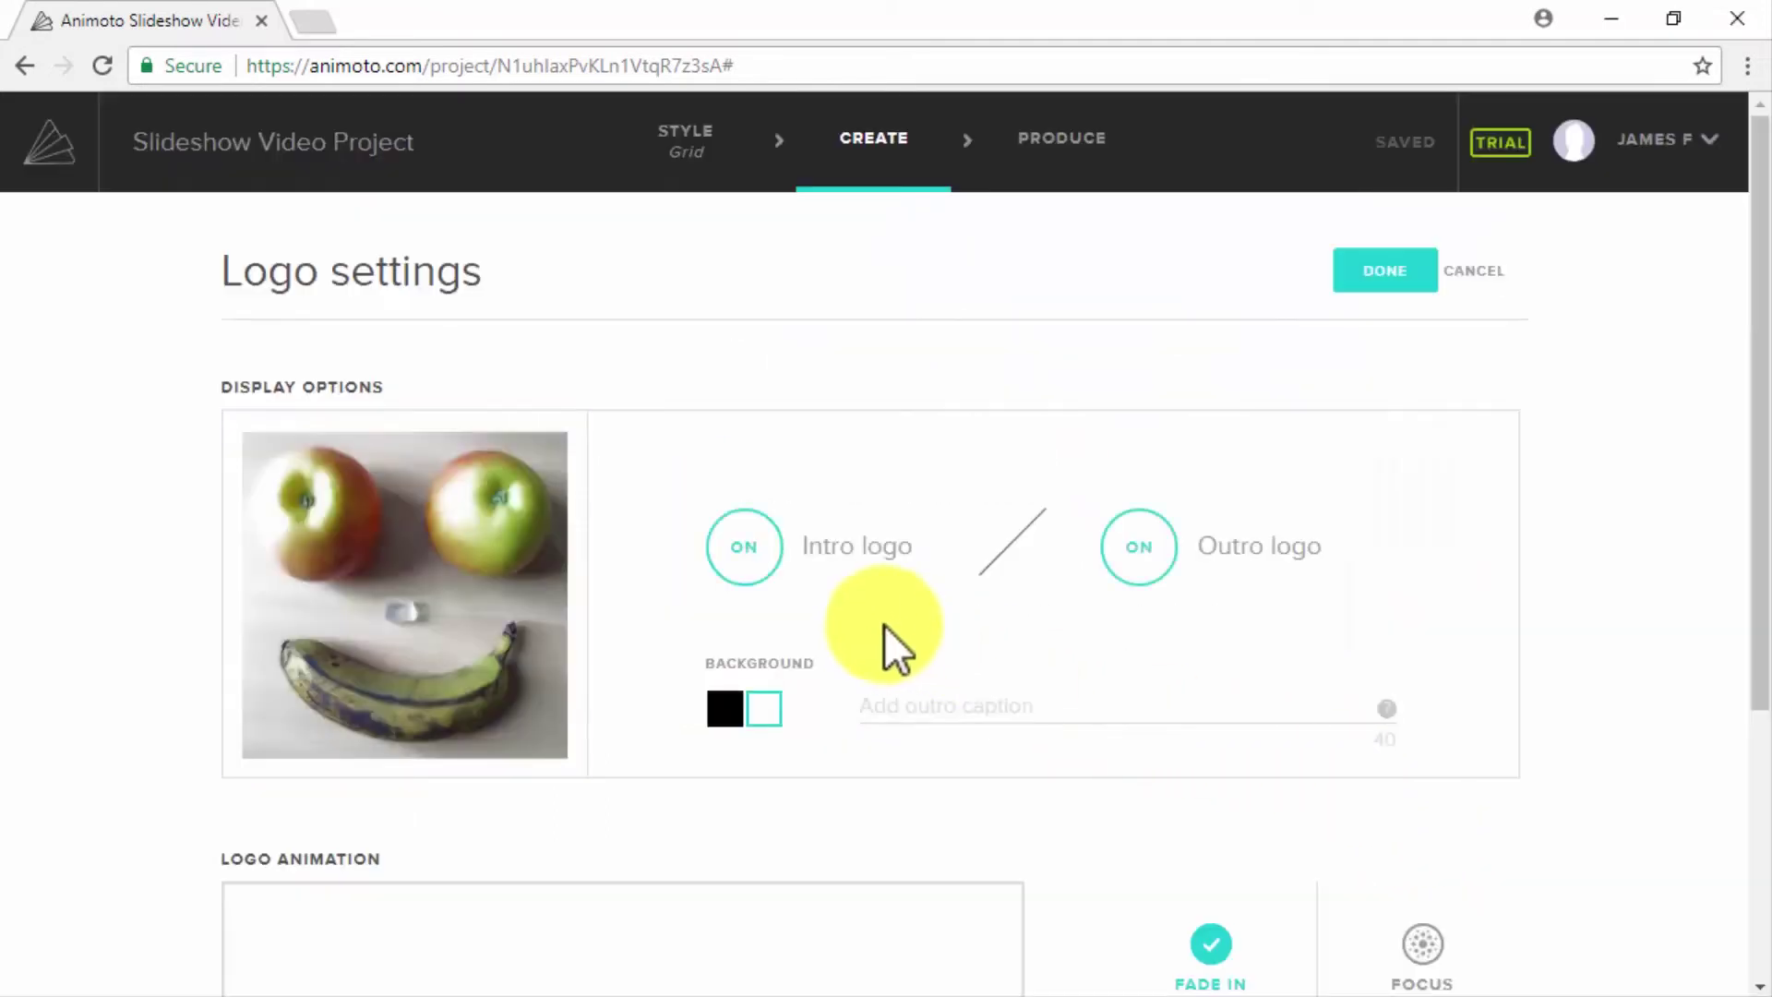
- Turn off the intro logo, set the logo animation to Focus, and save the logo settings
{"action": "left_click", "coordinate": [749, 550]}
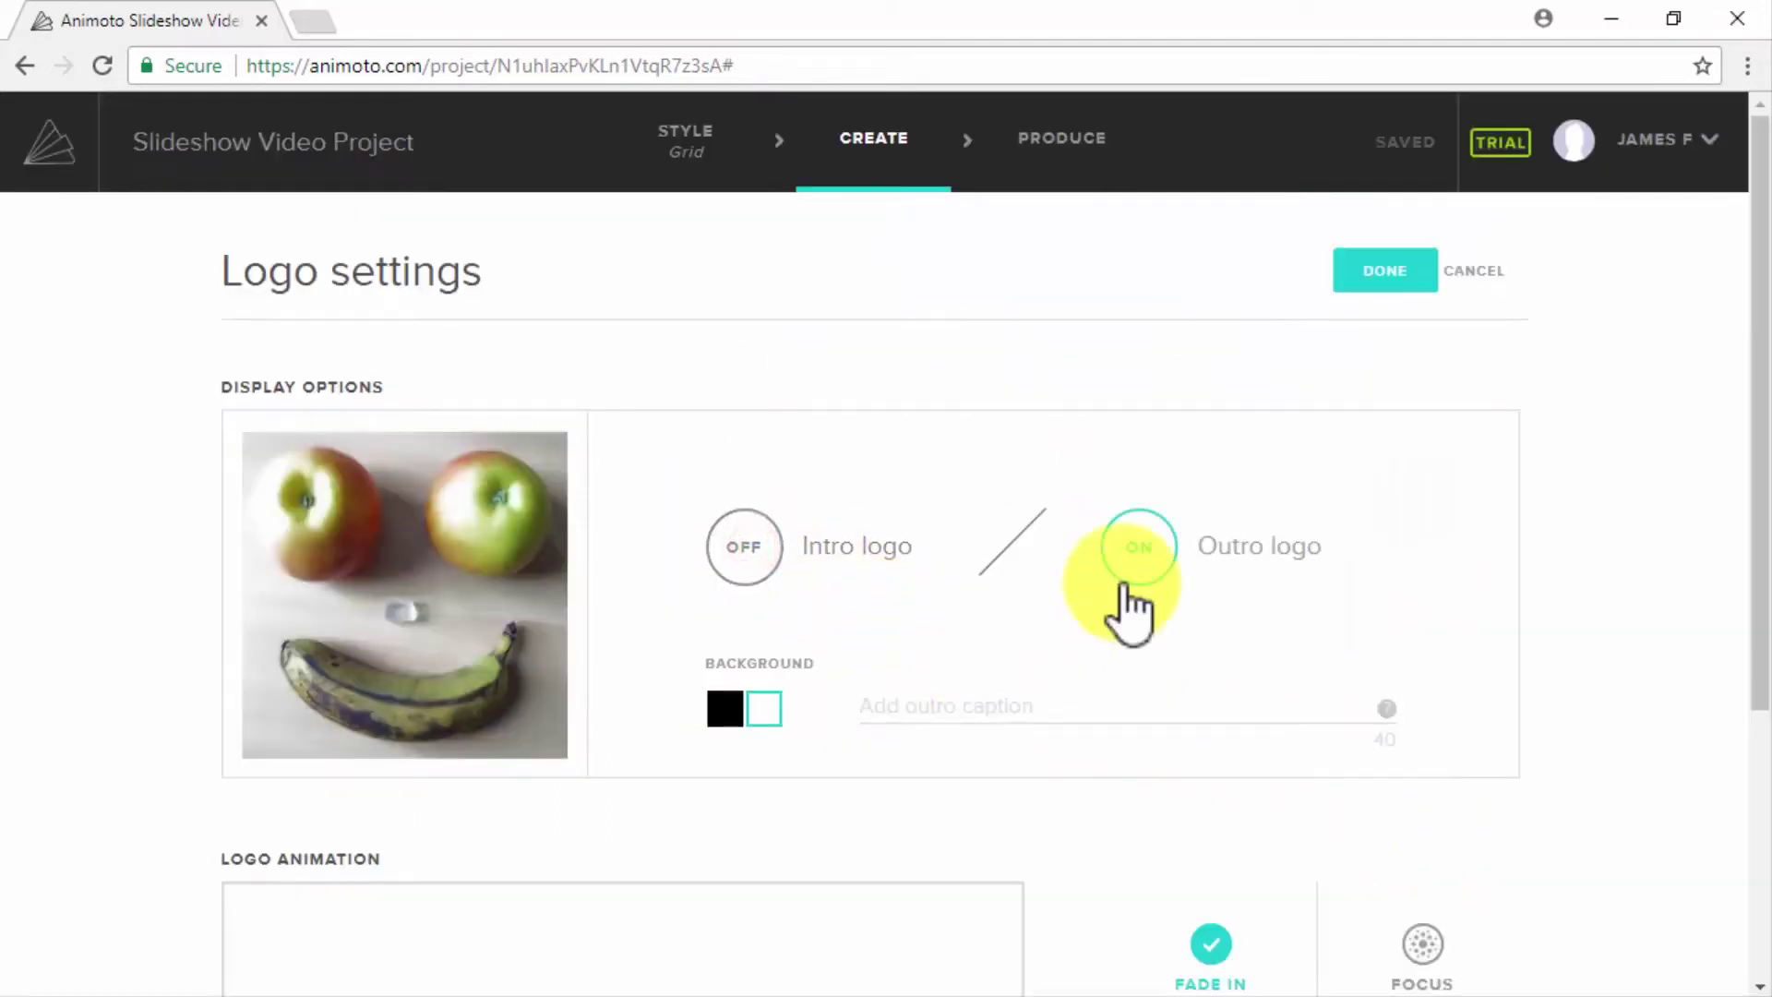
{"action": "scroll", "coordinate": [1144, 581], "scroll_direction": "down", "scroll_amount": 4}
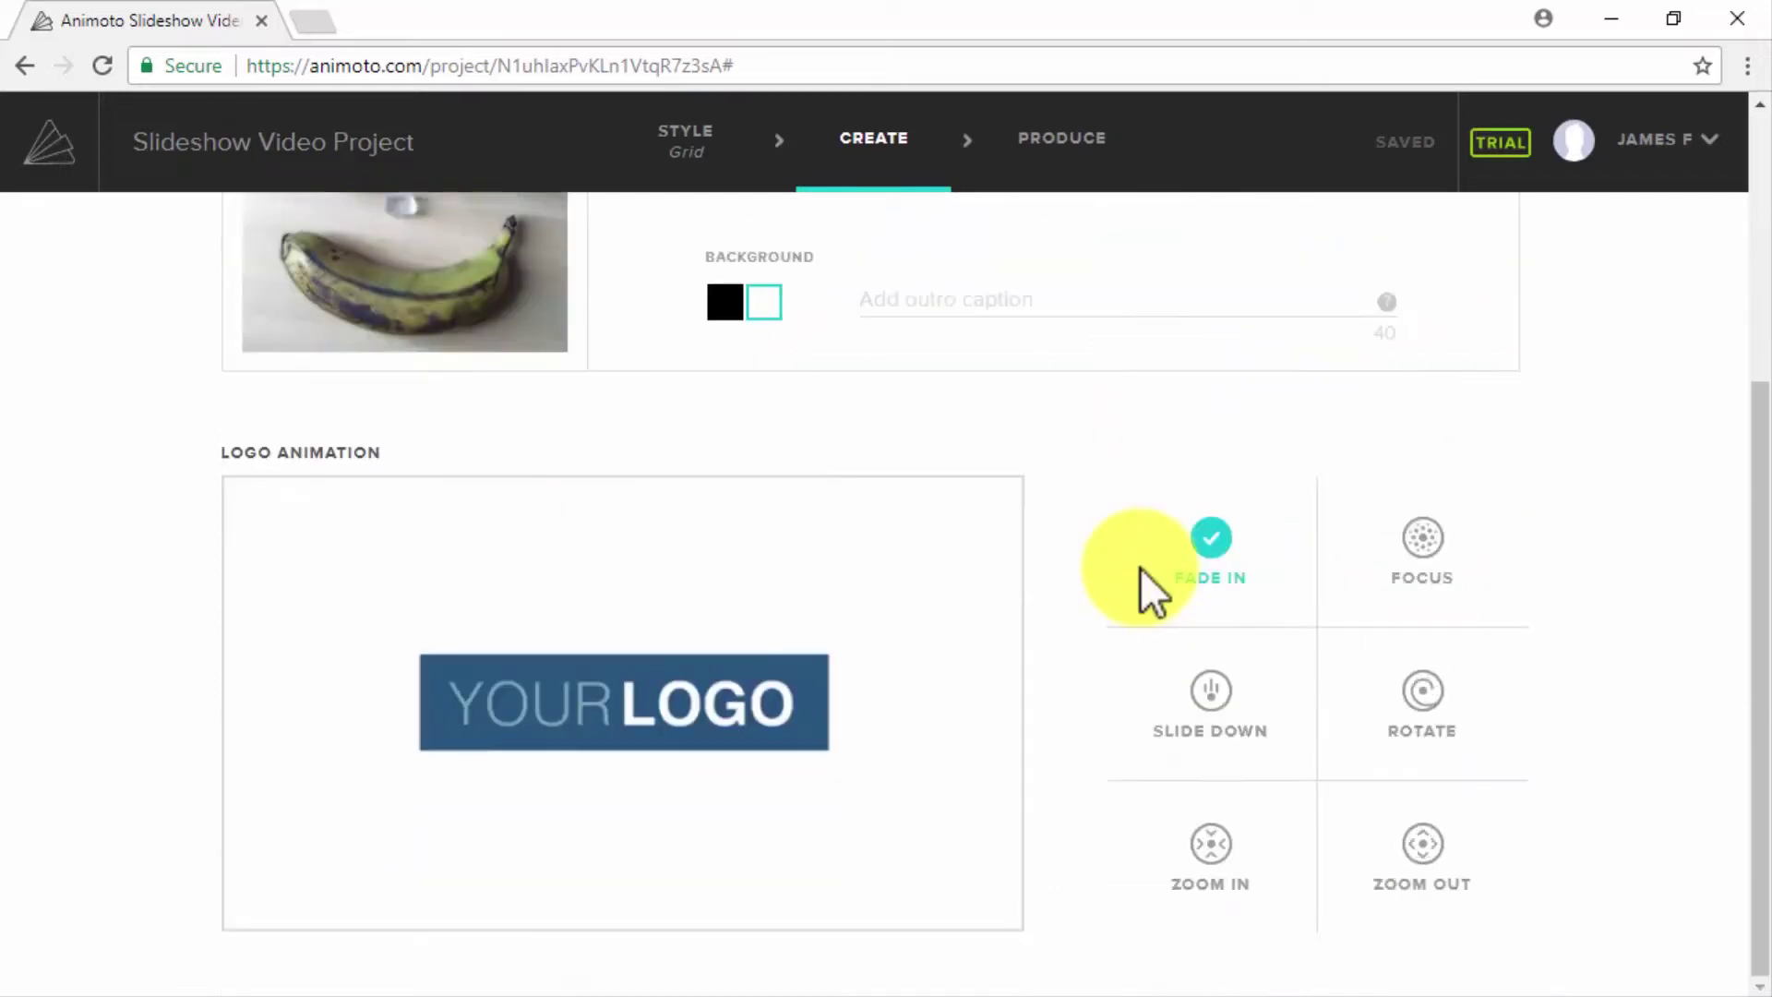
{"action": "left_click", "coordinate": [1412, 552]}
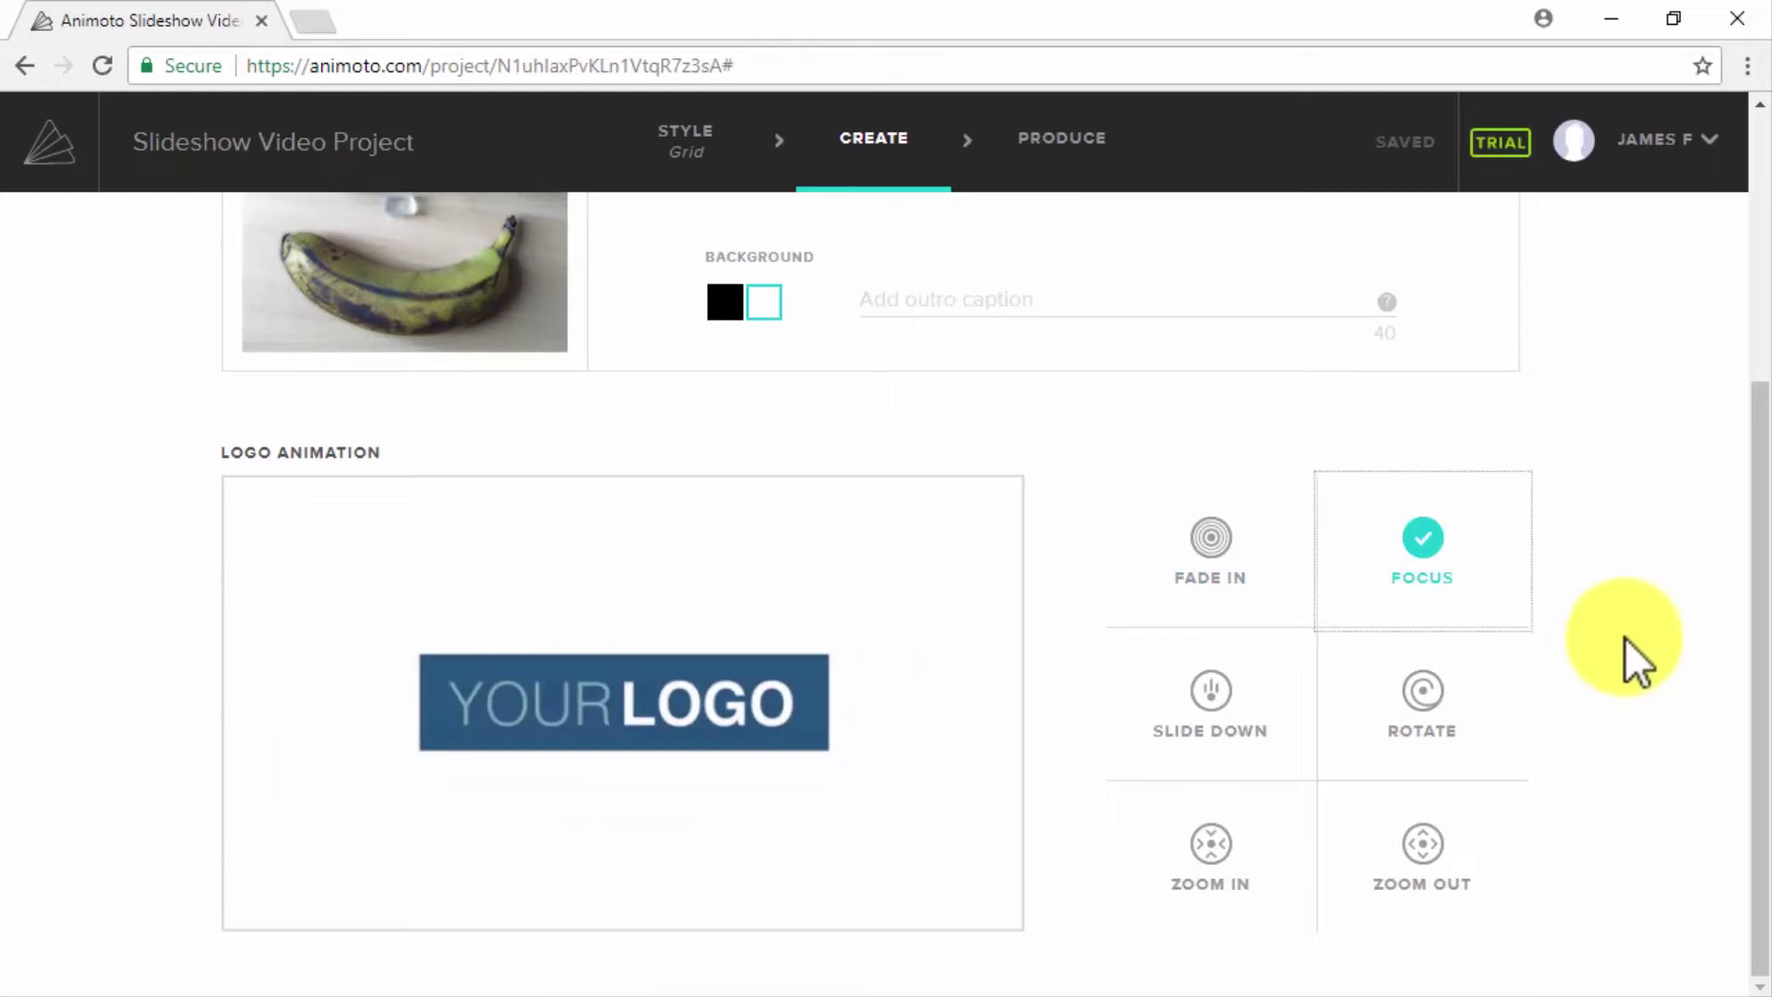
{"action": "scroll", "coordinate": [1638, 660], "scroll_direction": "up", "scroll_amount": 4}
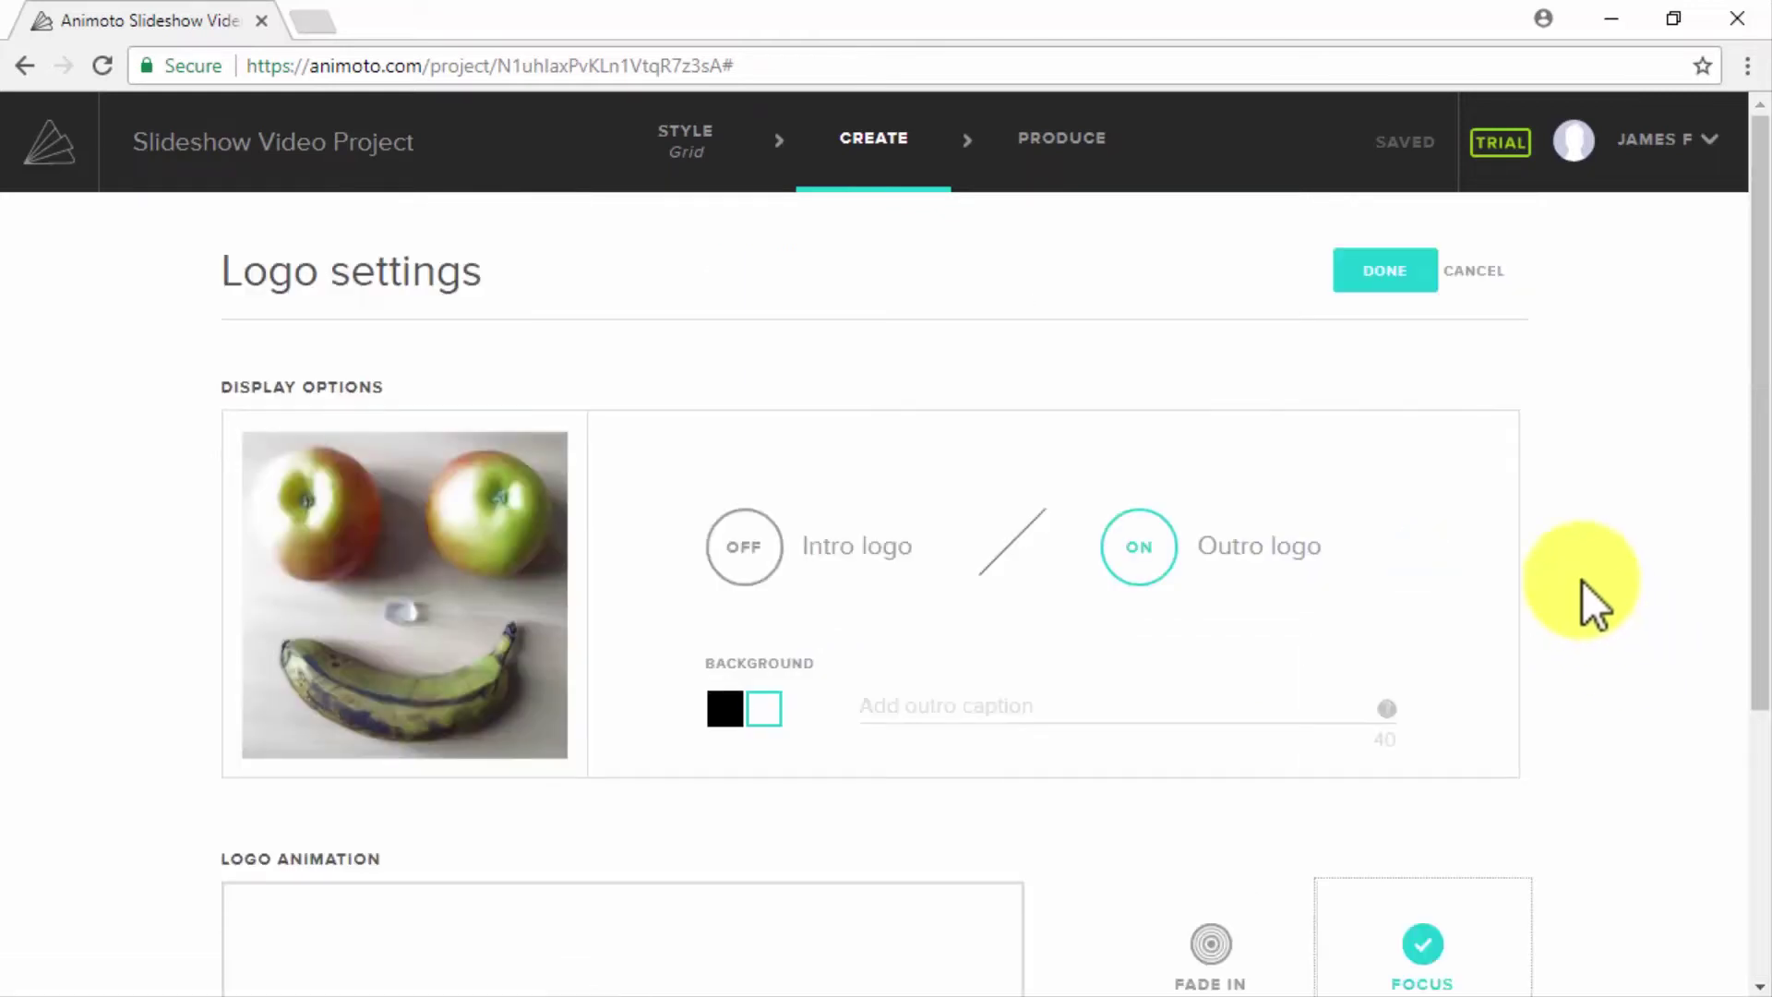
{"action": "left_click", "coordinate": [1349, 274]}
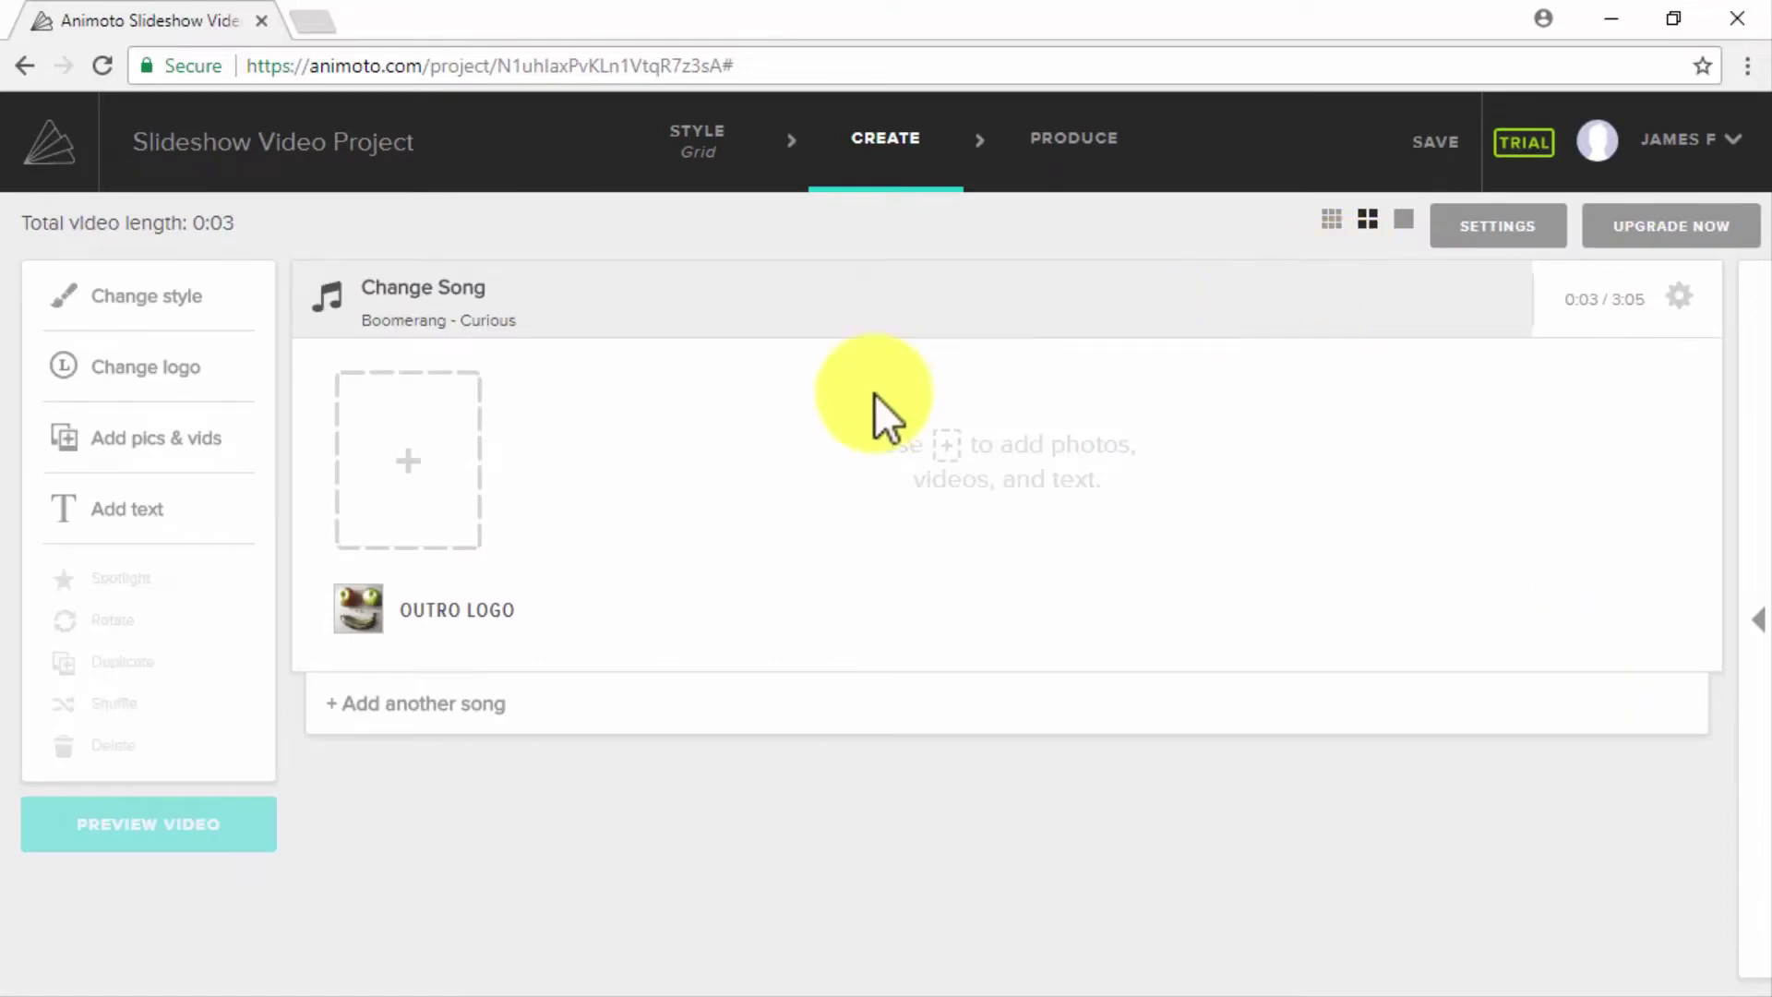
- Upload the images #like, 00000000 and s-l300 from the Documents folder to the slideshow
{"action": "left_click", "coordinate": [167, 436]}
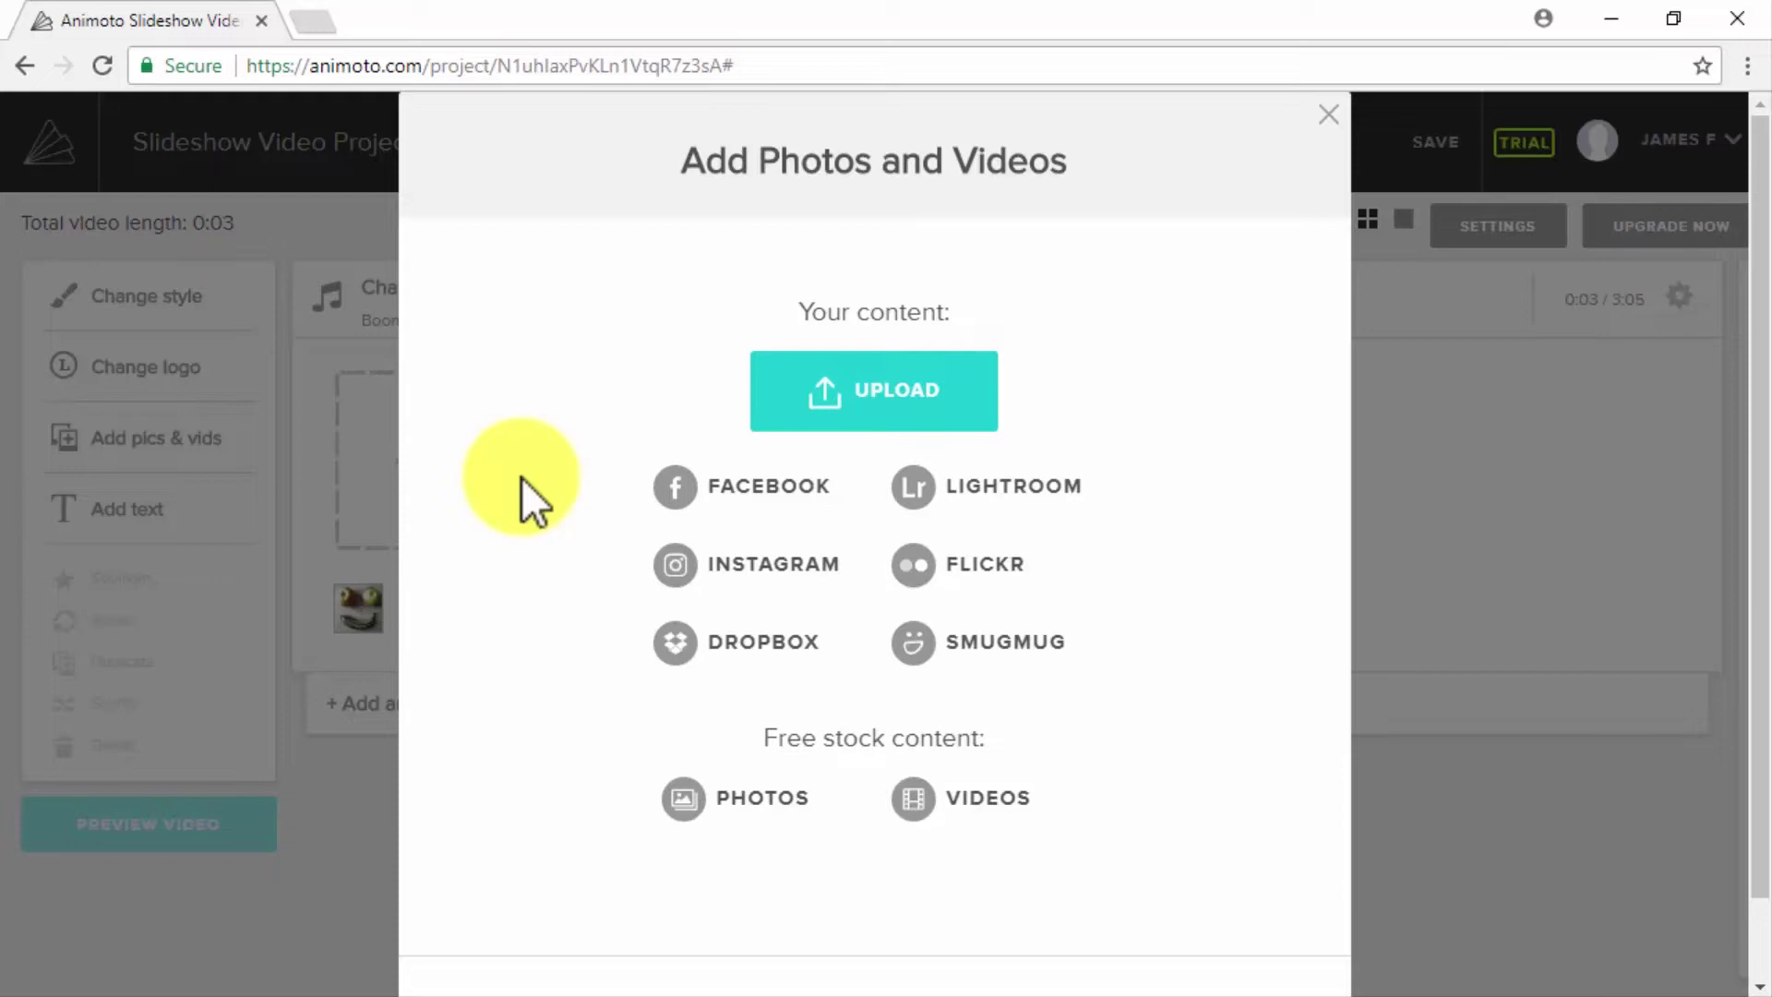
{"action": "left_click", "coordinate": [844, 406]}
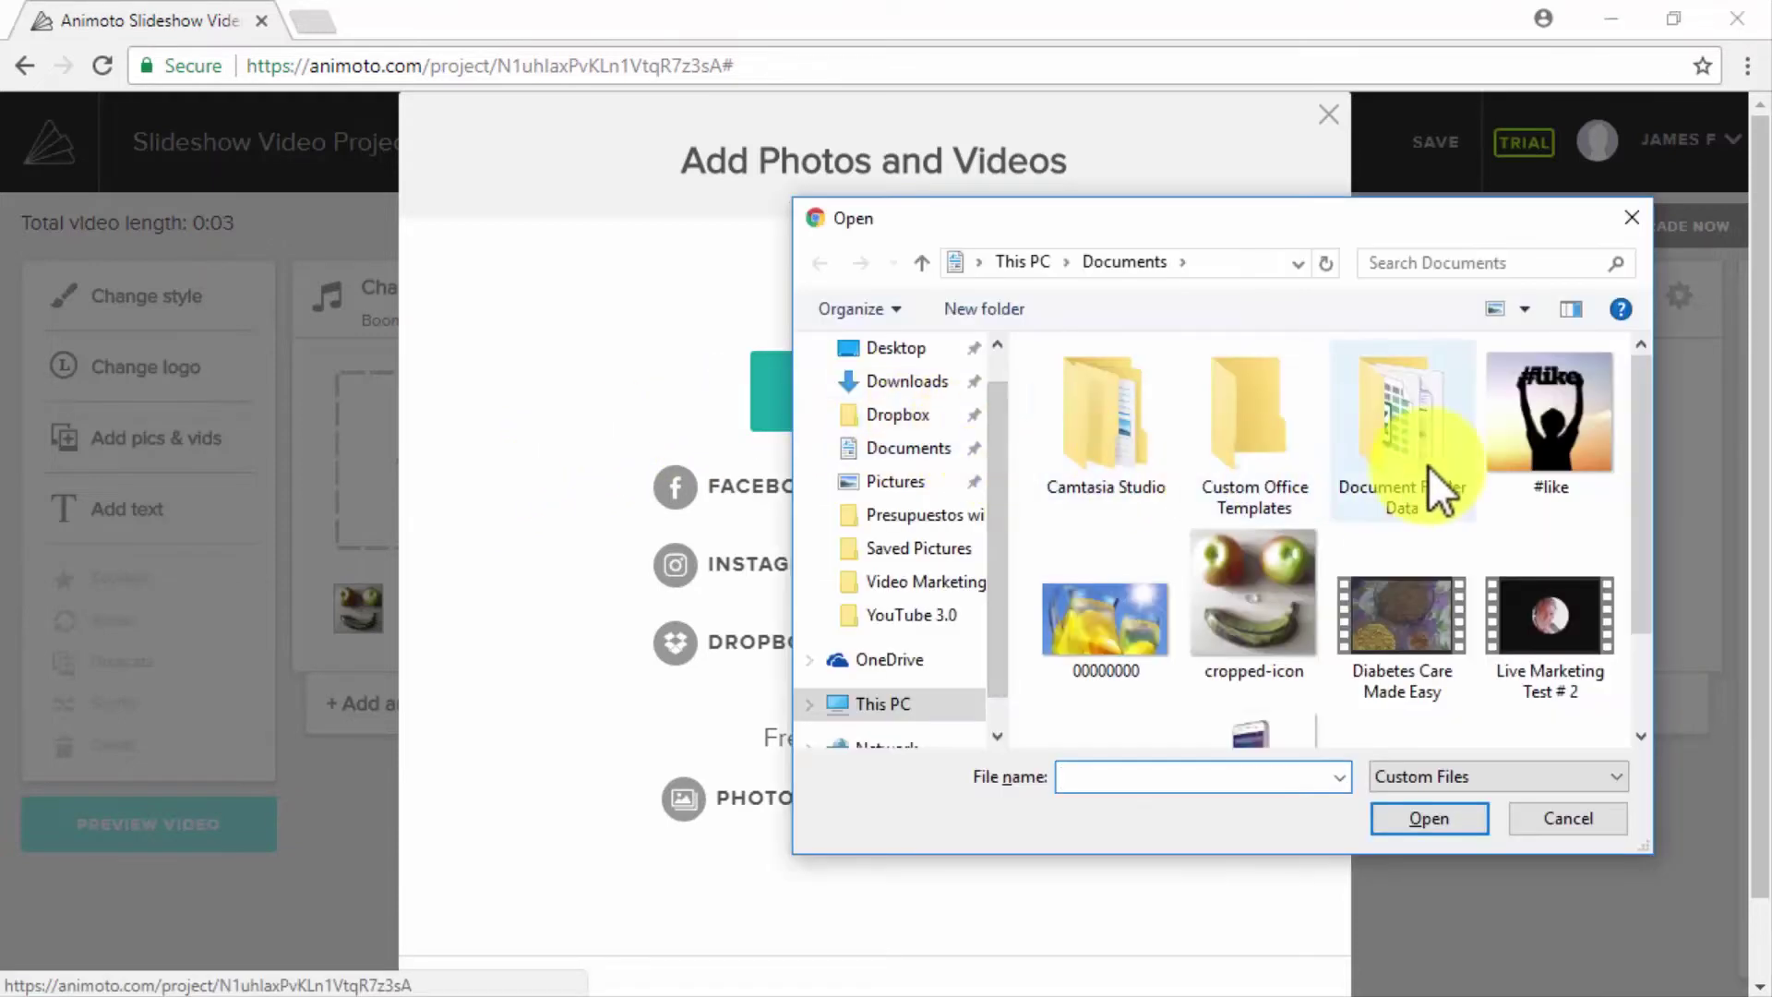
{"action": "left_click", "coordinate": [1537, 446]}
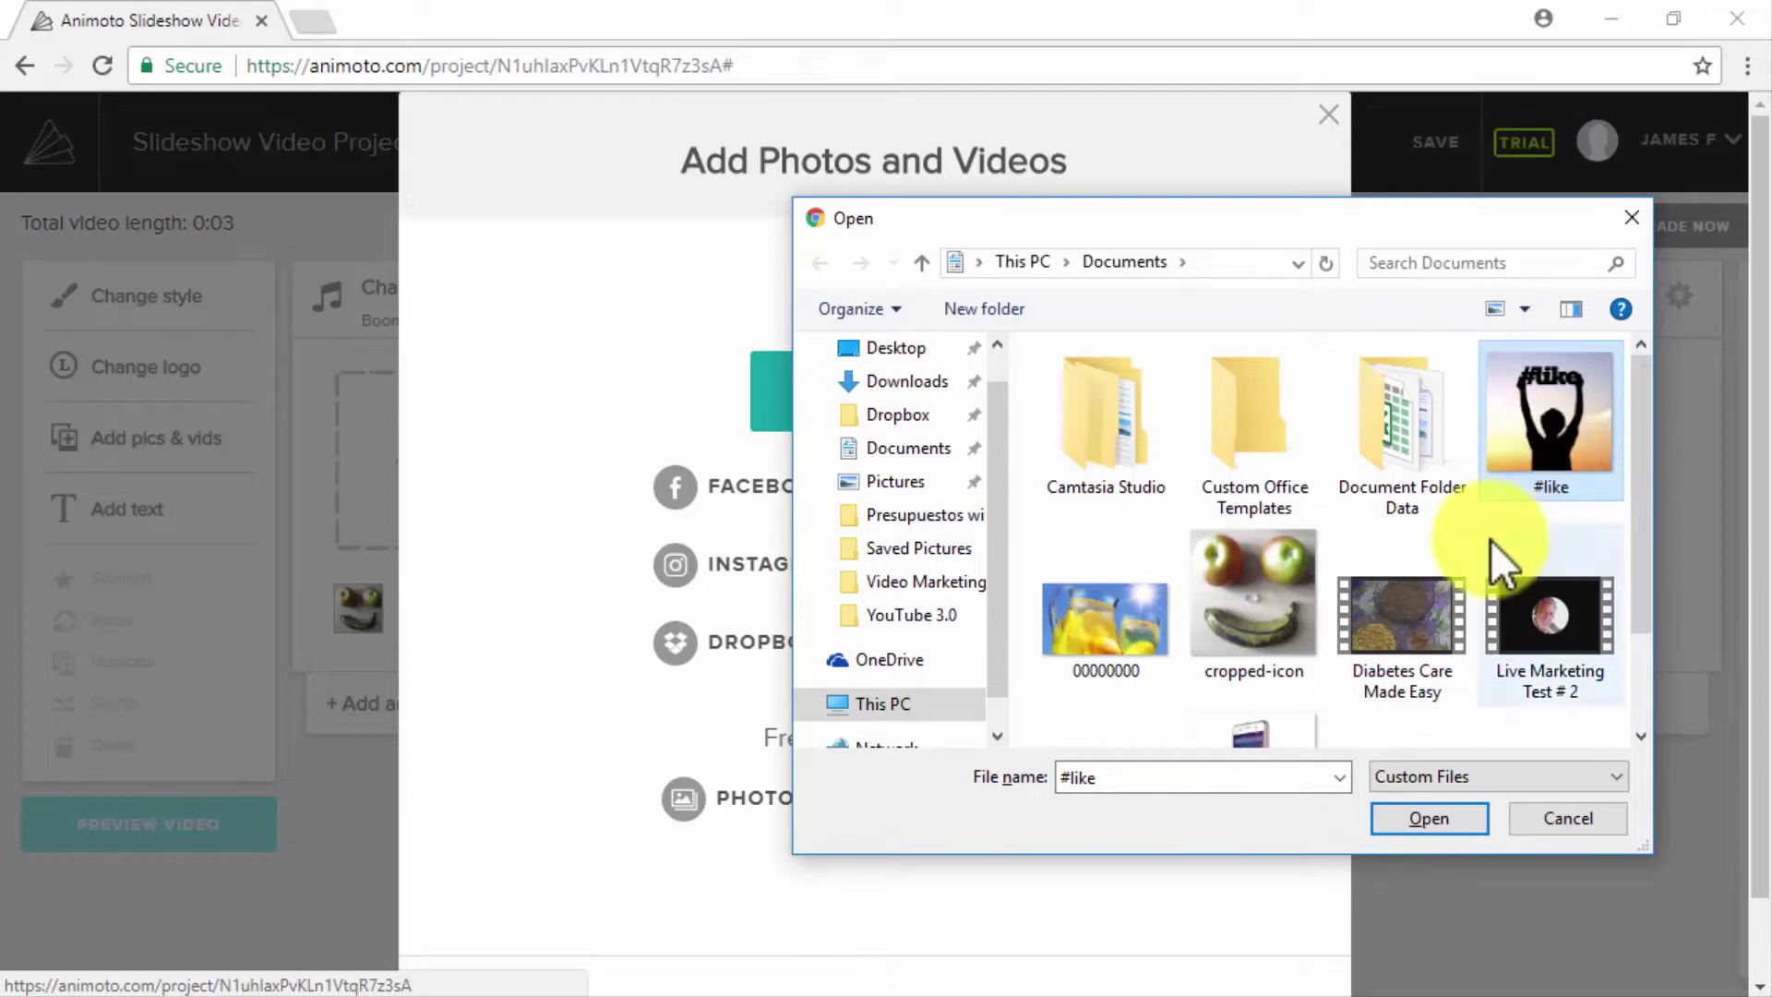
{"action": "left_click", "coordinate": [1120, 626], "text": "ctrl"}
{"action": "left_click", "coordinate": [1242, 727], "text": "ctrl"}
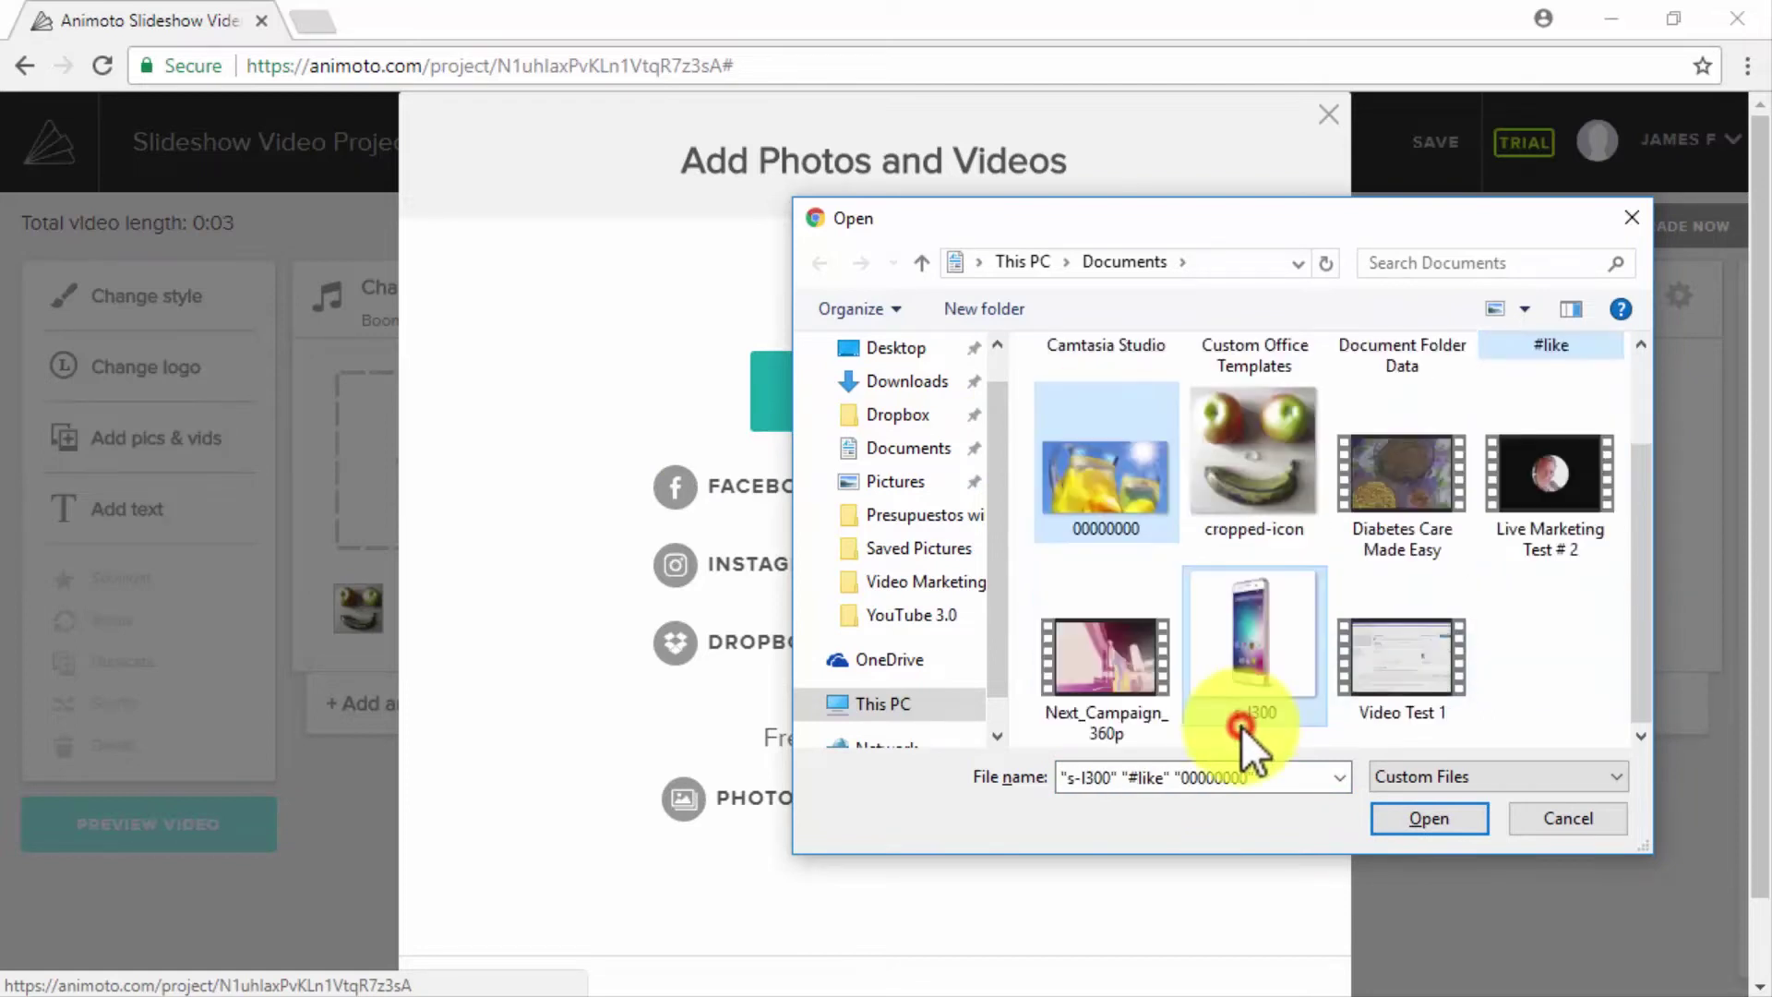
{"action": "left_click", "coordinate": [1425, 827]}
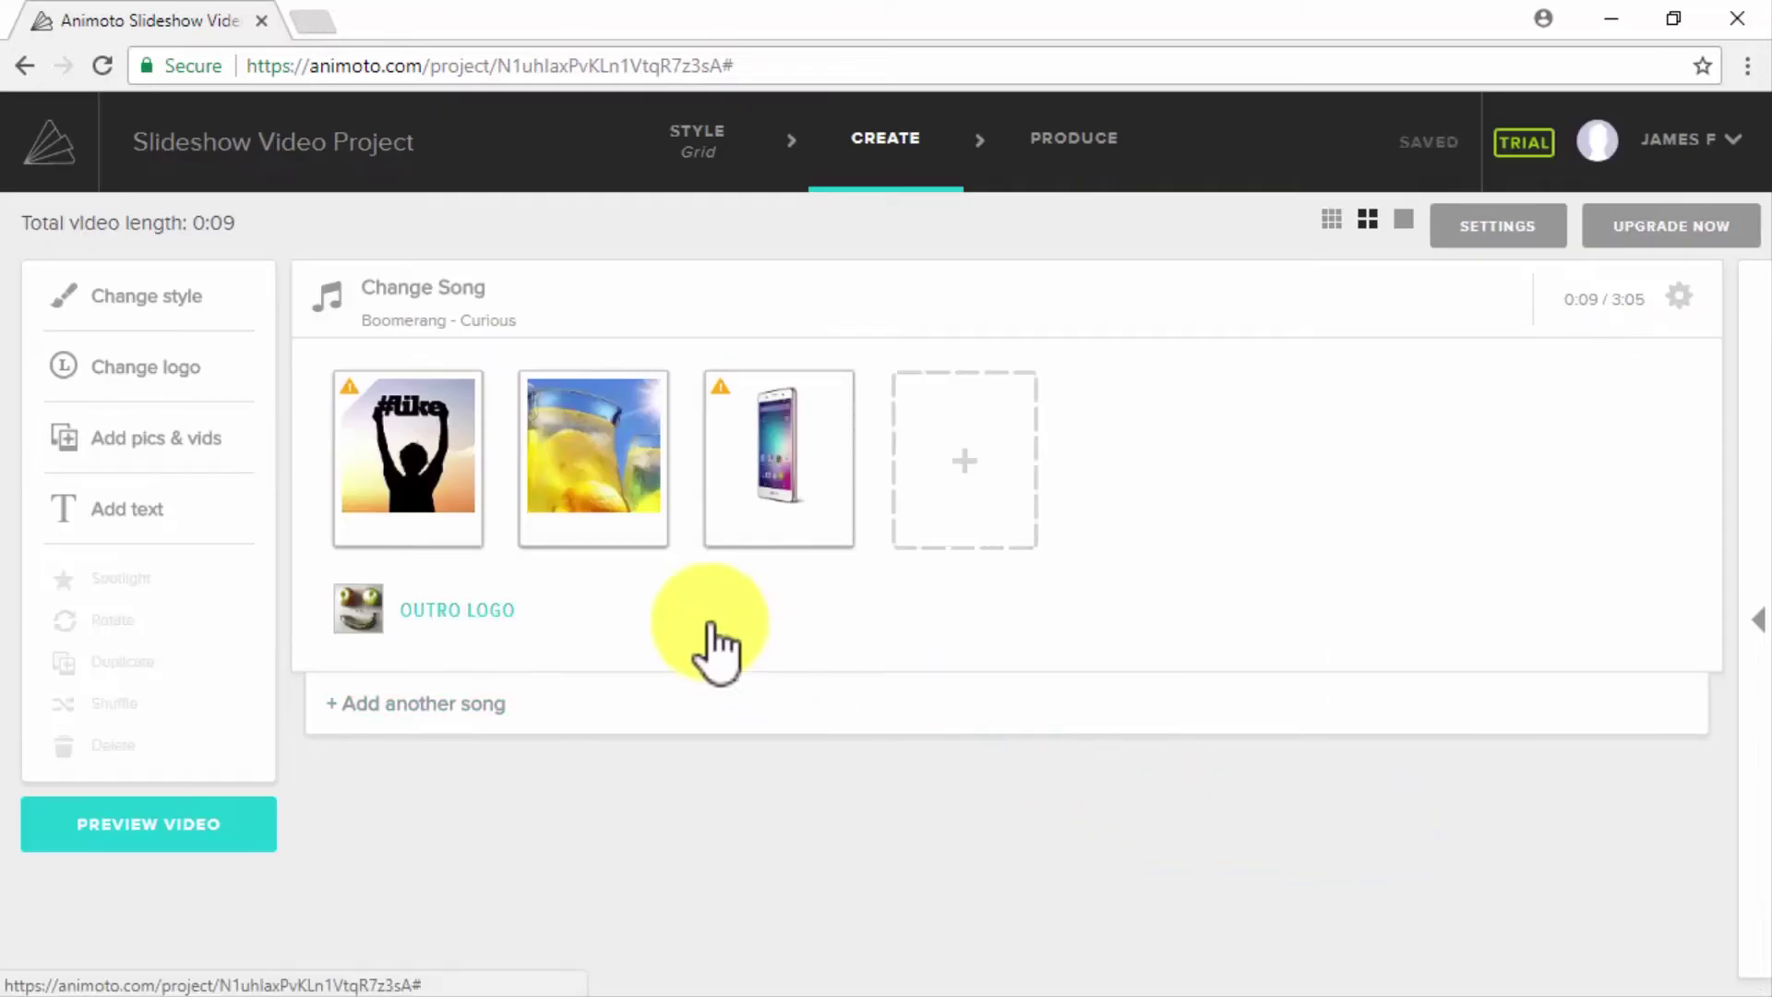
- Add a text slide titled "The DCME Contest" with the subtitle "Enter Now, Win, Help Us Fund Our Next Campaign!"
{"action": "left_click", "coordinate": [1015, 452]}
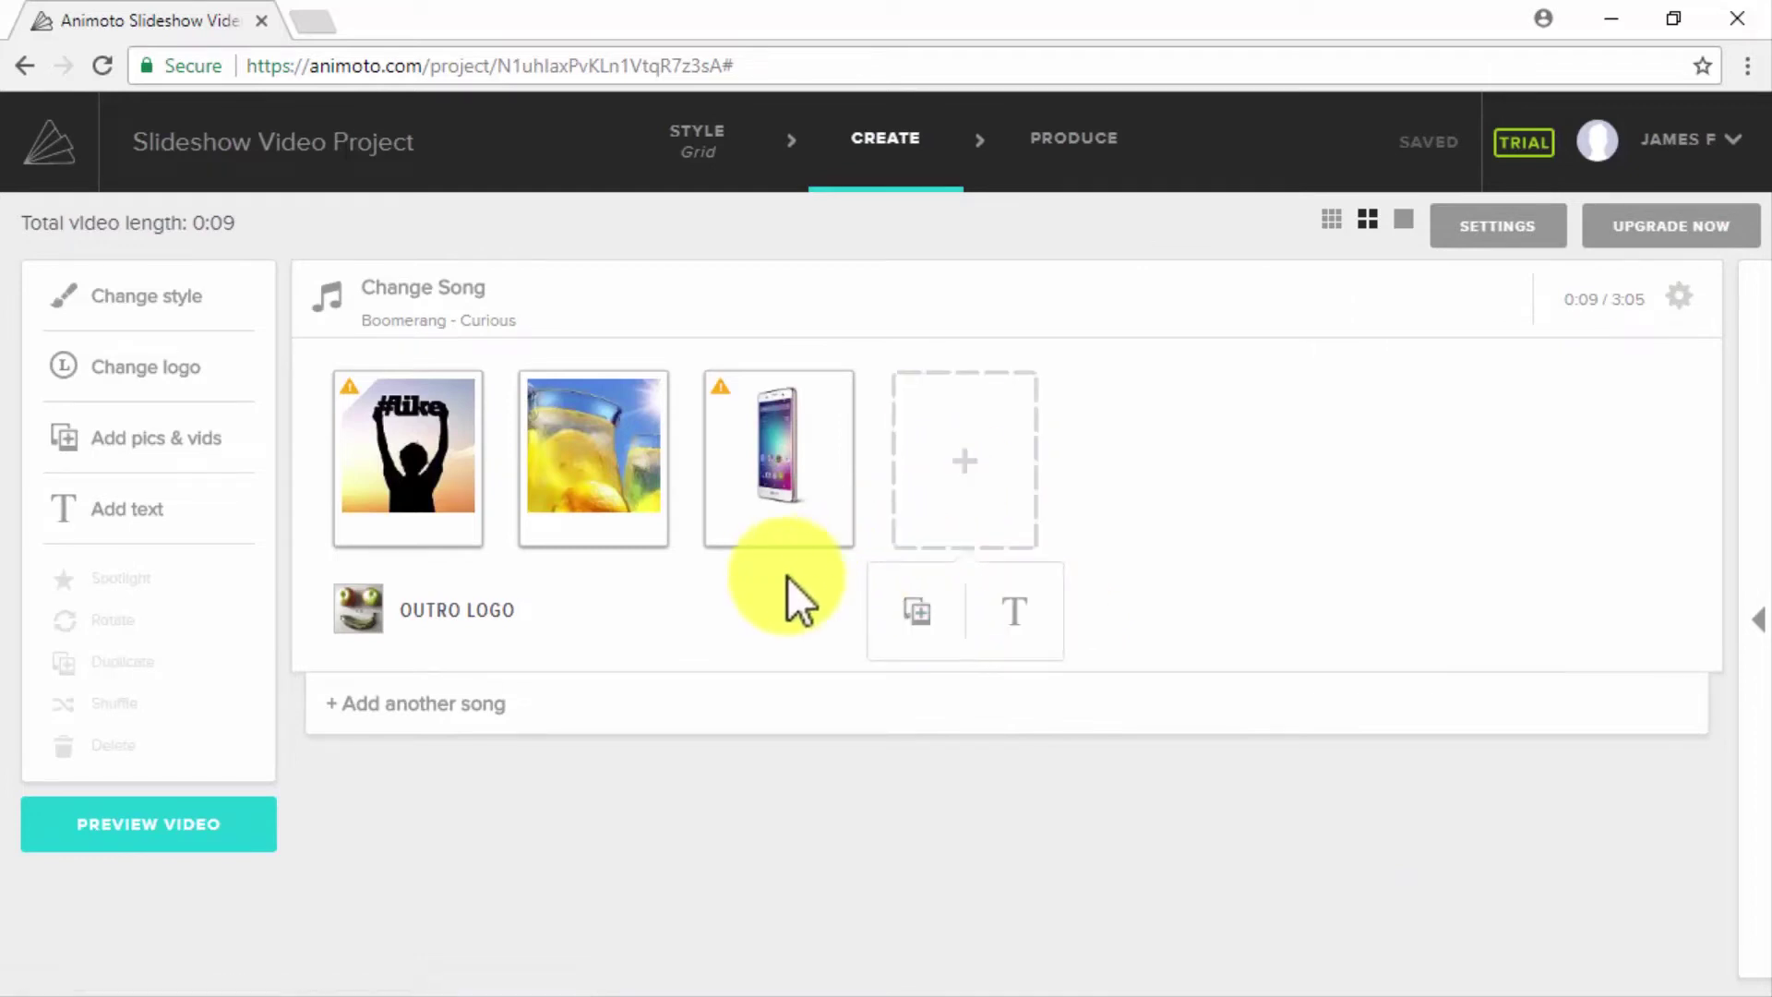
{"action": "left_click", "coordinate": [167, 501]}
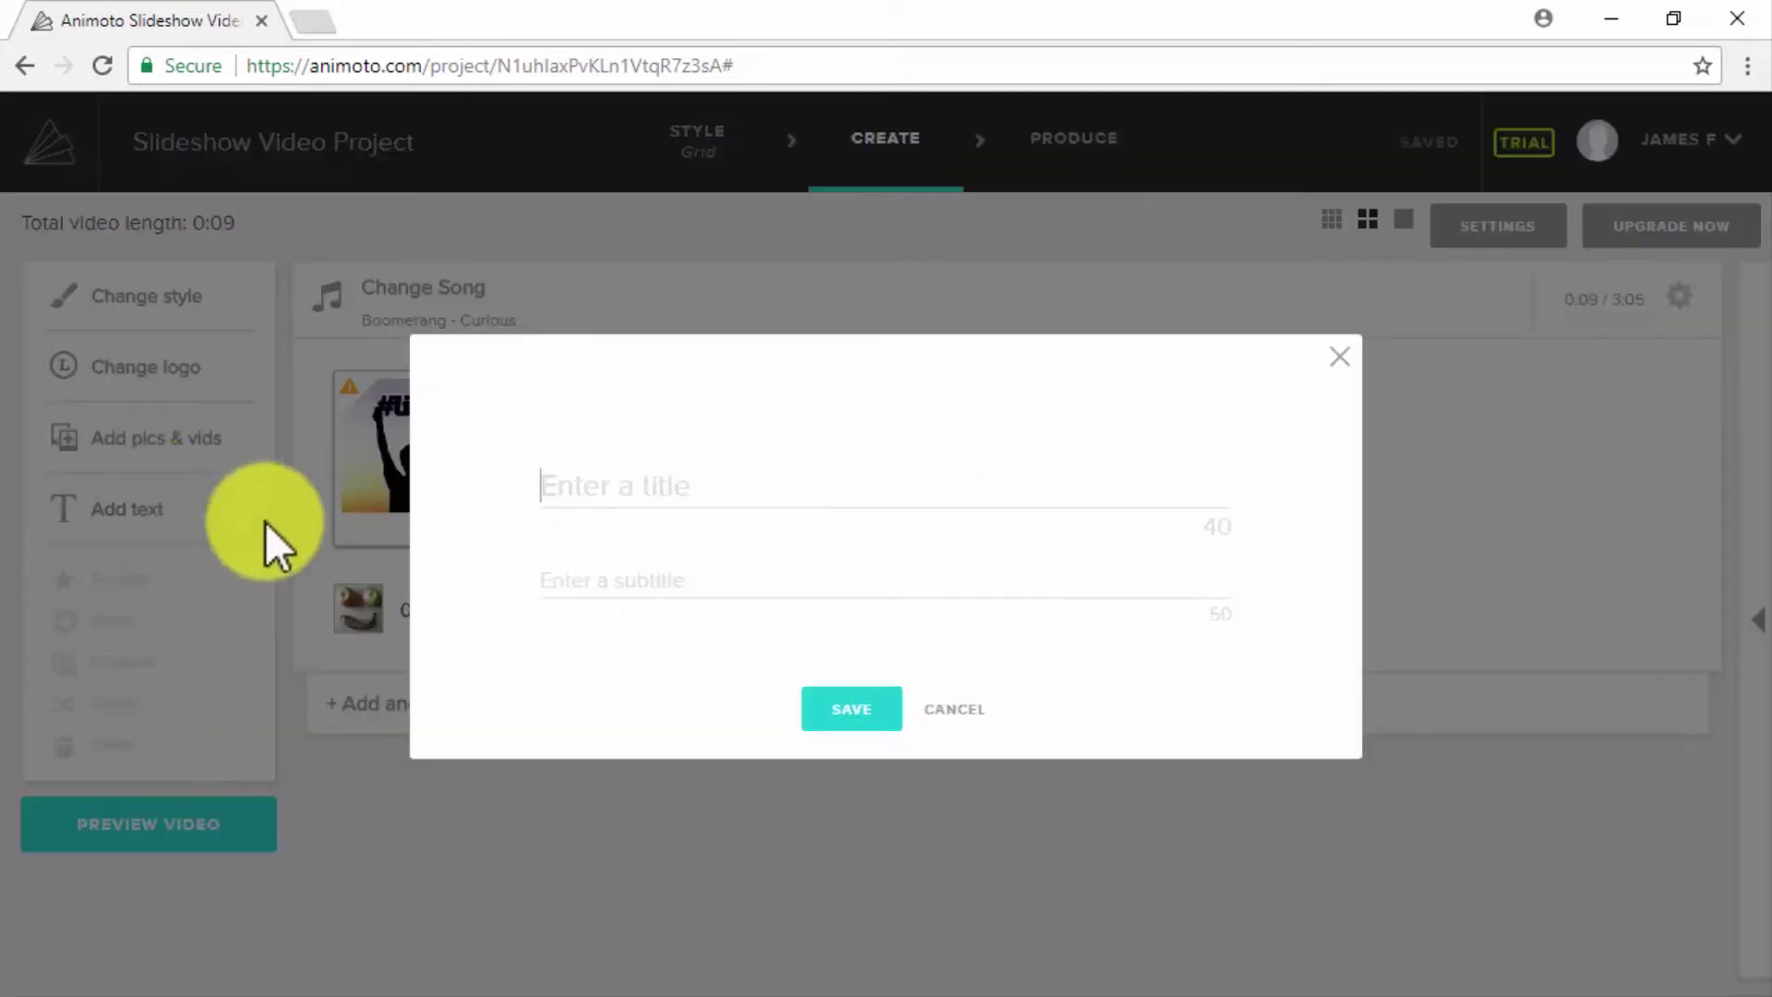
{"action": "left_click", "coordinate": [651, 490]}
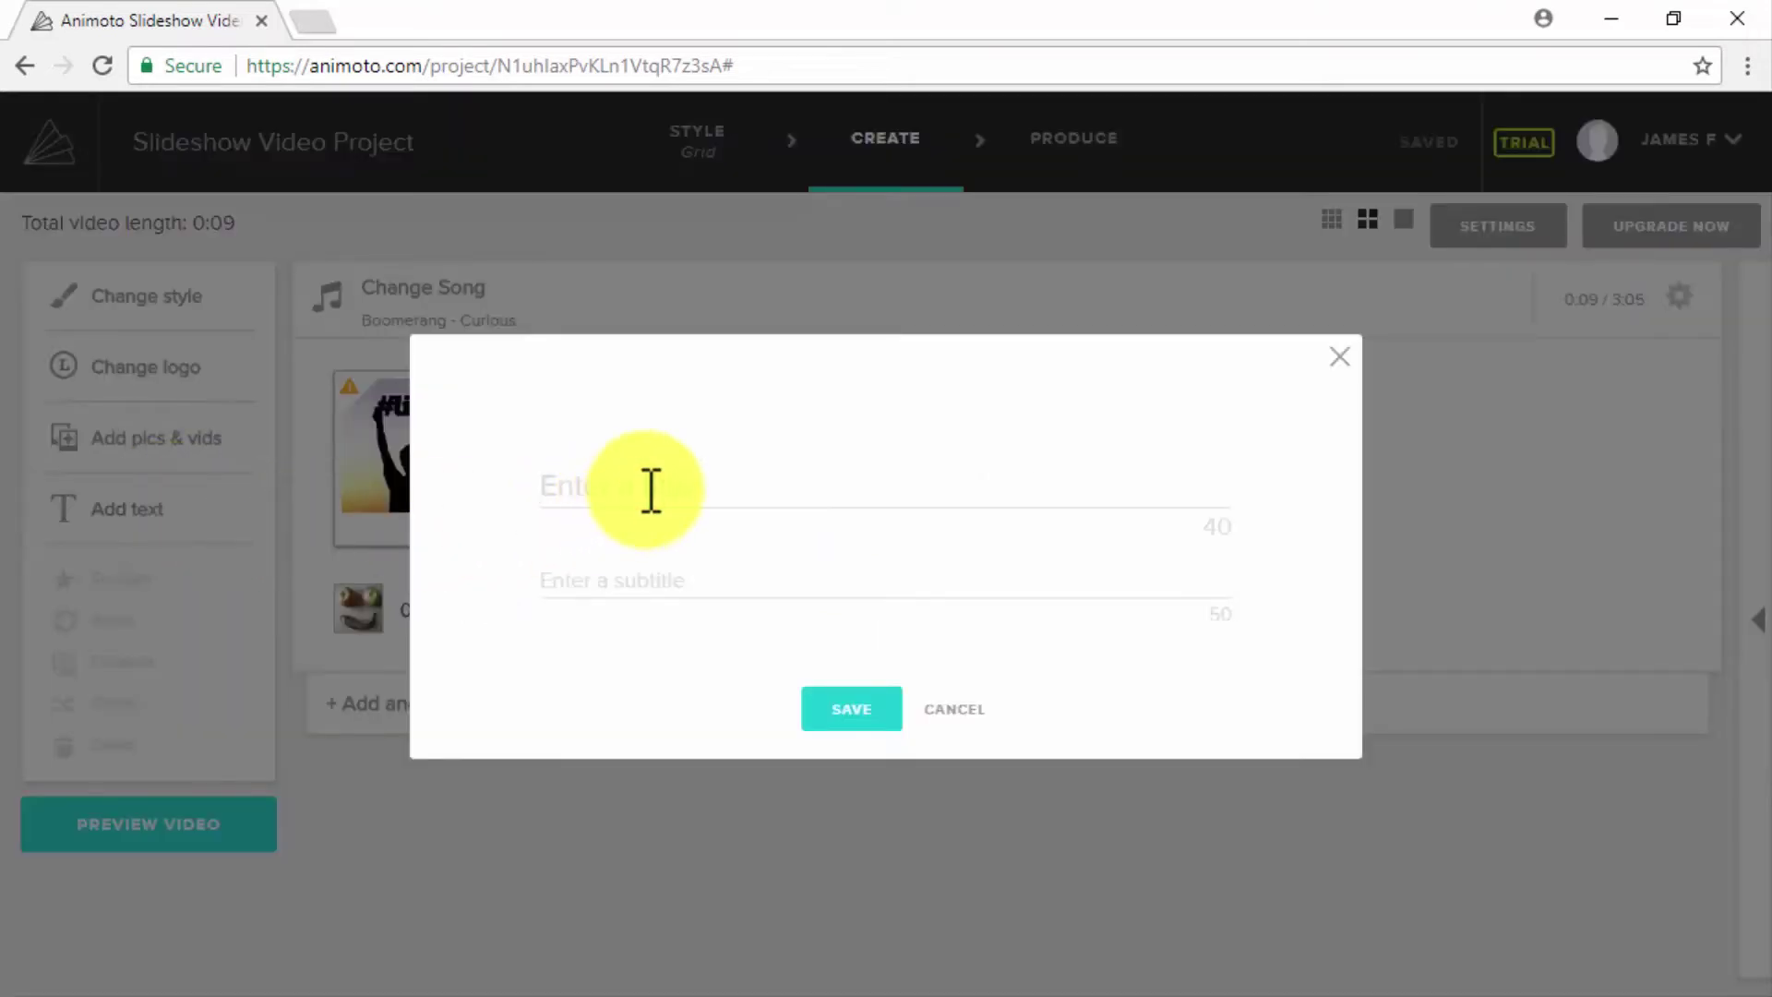
{"action": "type", "text": "The DCME Contest"}
{"action": "left_click", "coordinate": [677, 582]}
{"action": "type", "text": "Enter Now, Win, Help Us Fund Our Next Campaign!"}
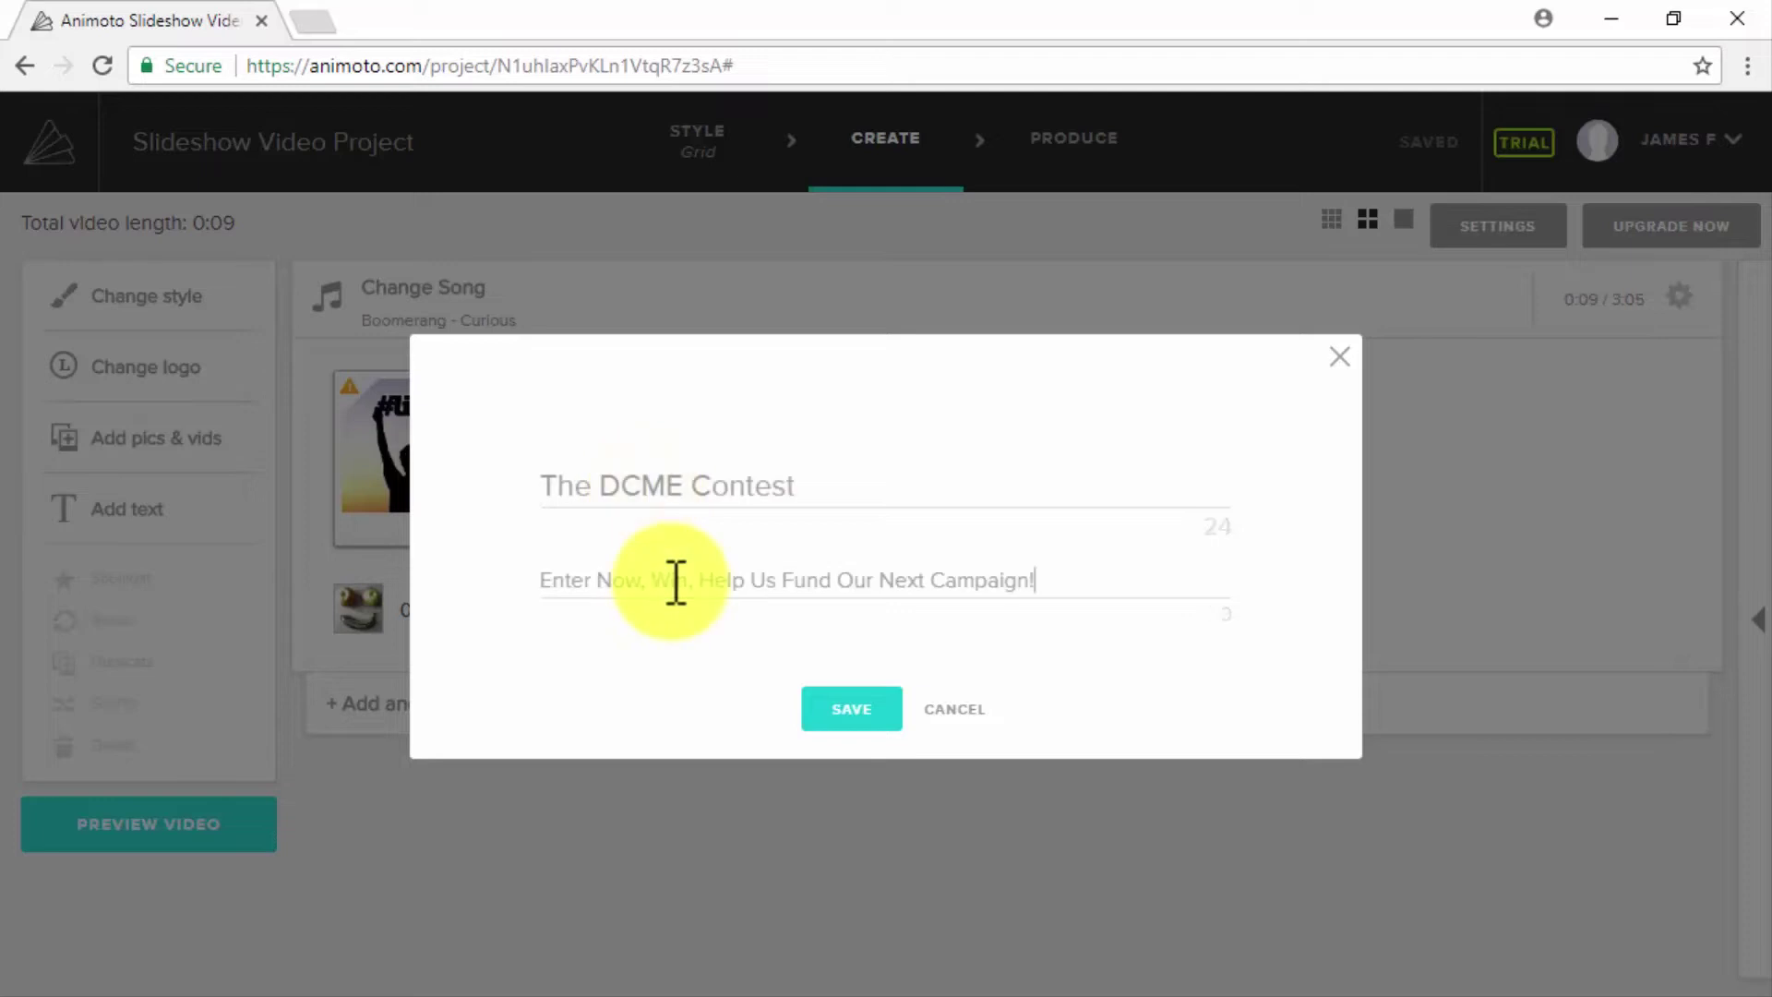
{"action": "left_click", "coordinate": [847, 711]}
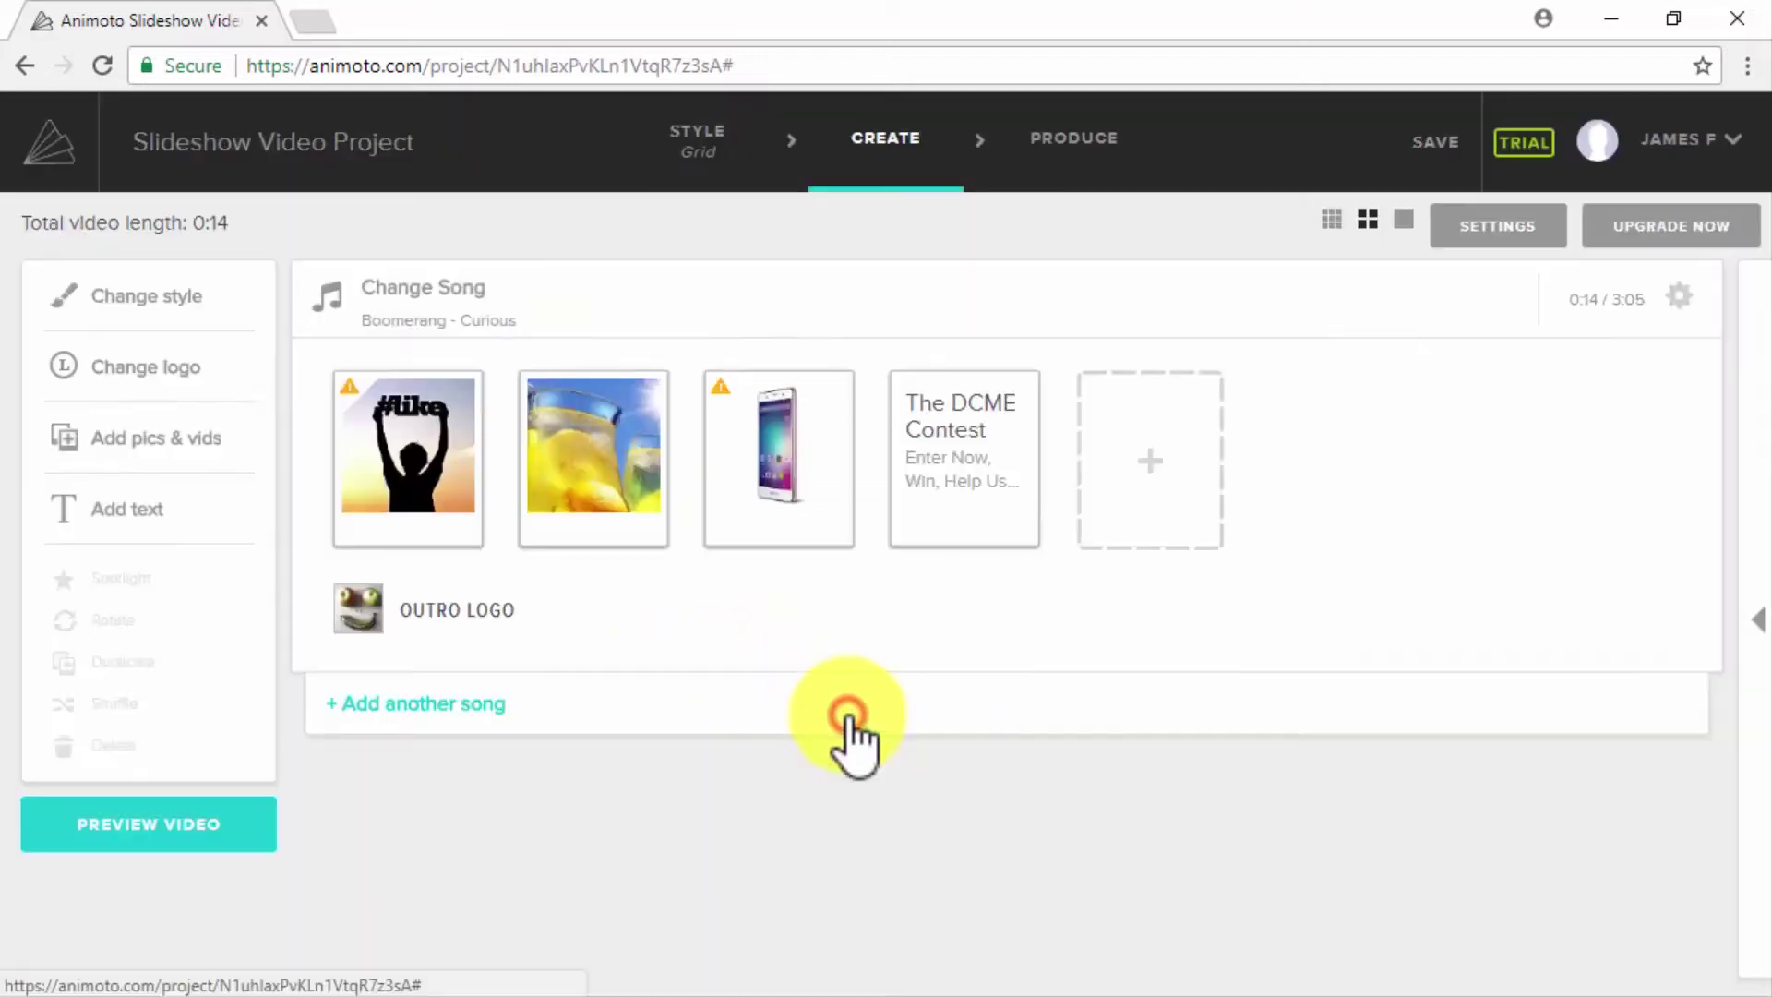
- Listen to the top song "Complete Me" for this style and select it as the slideshow's song
{"action": "left_click", "coordinate": [388, 283]}
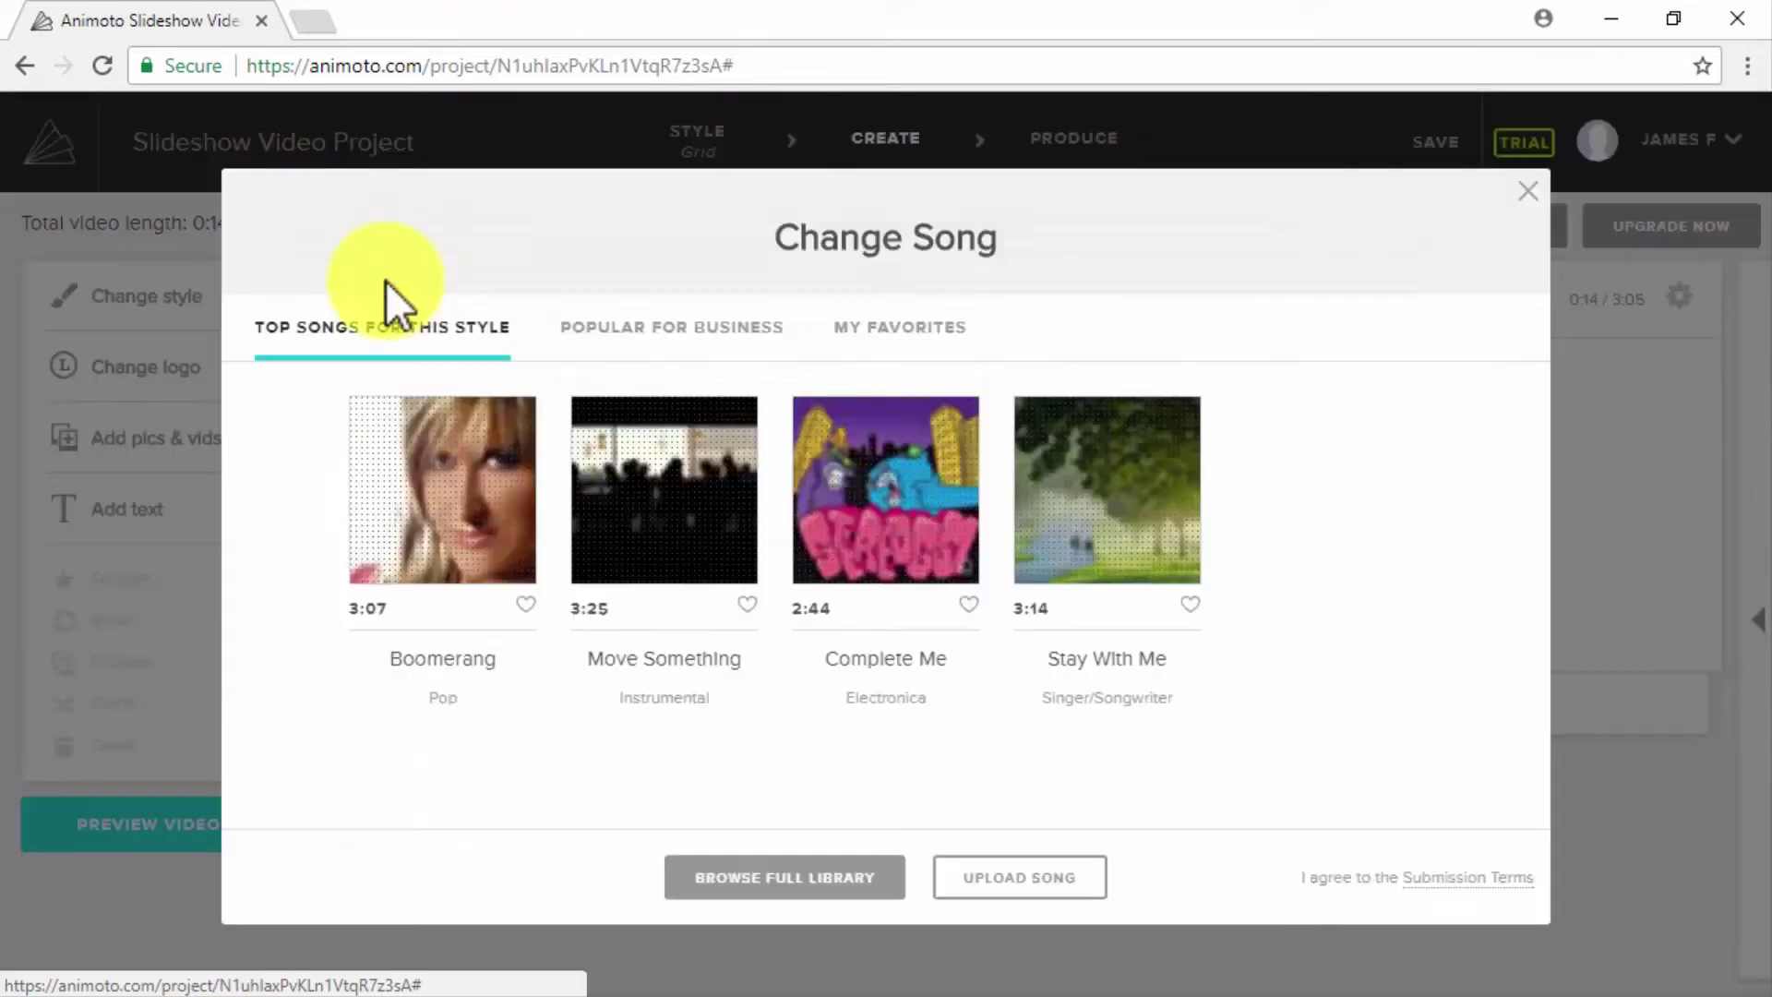
{"action": "left_click", "coordinate": [855, 521]}
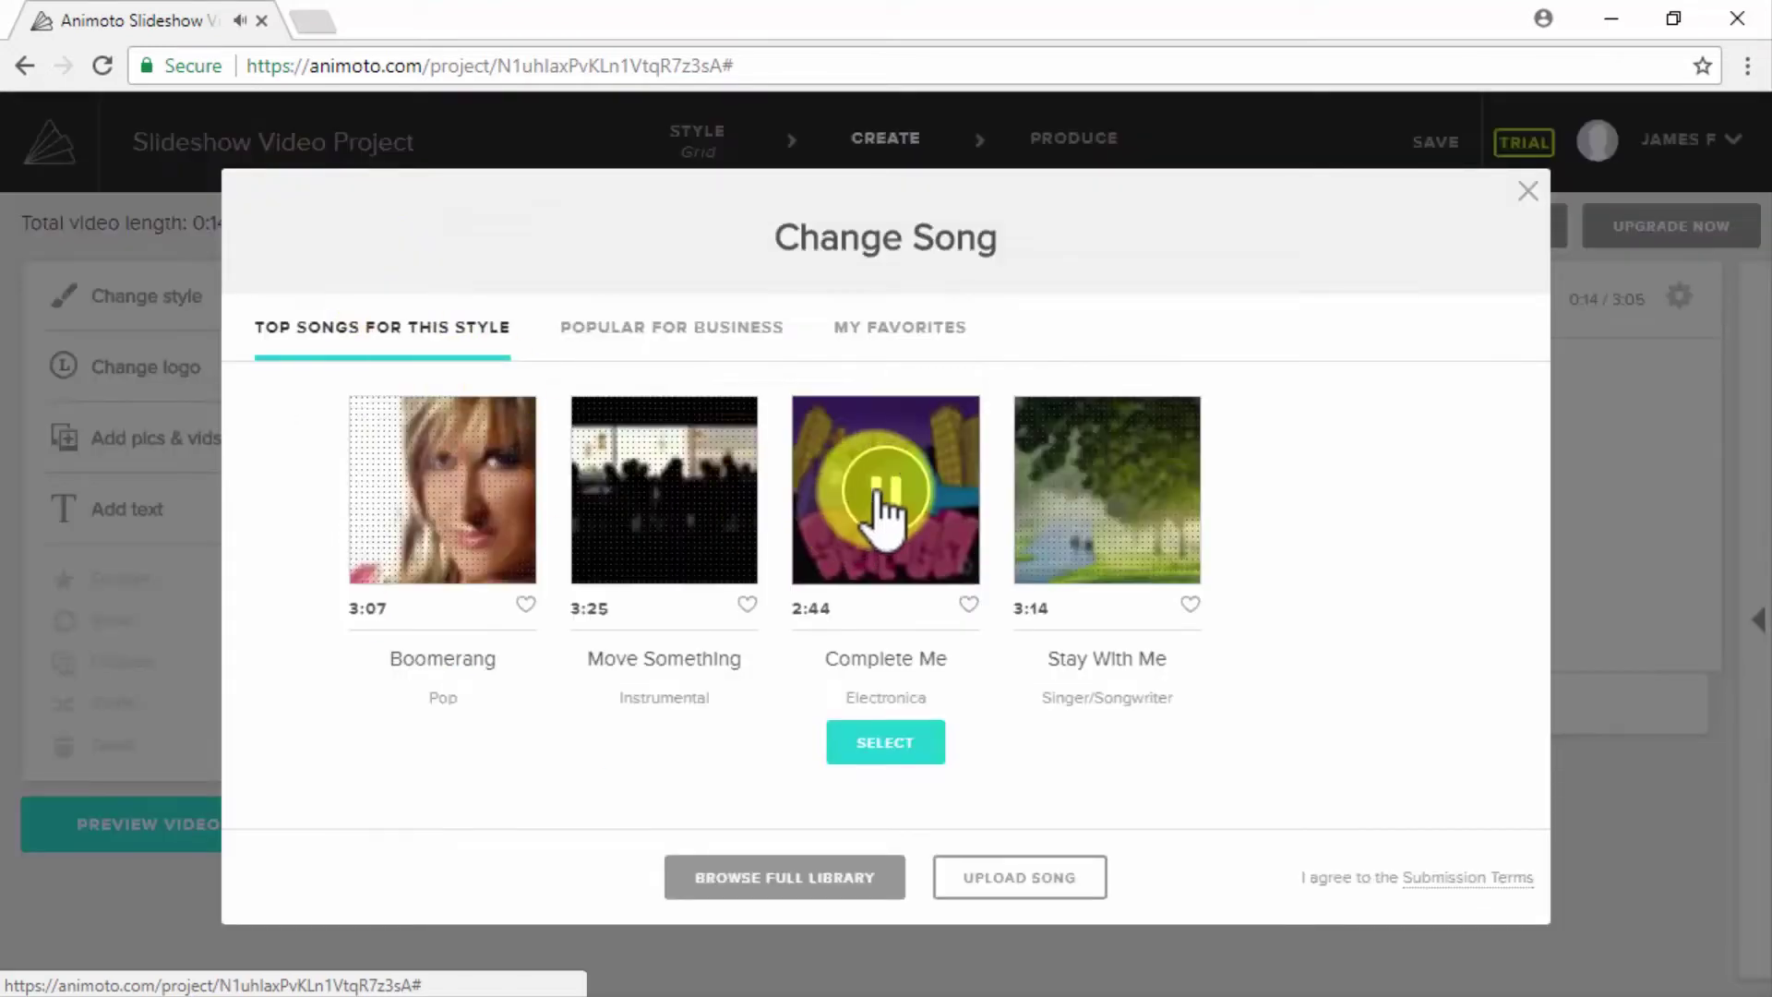
{"action": "left_click", "coordinate": [863, 749]}
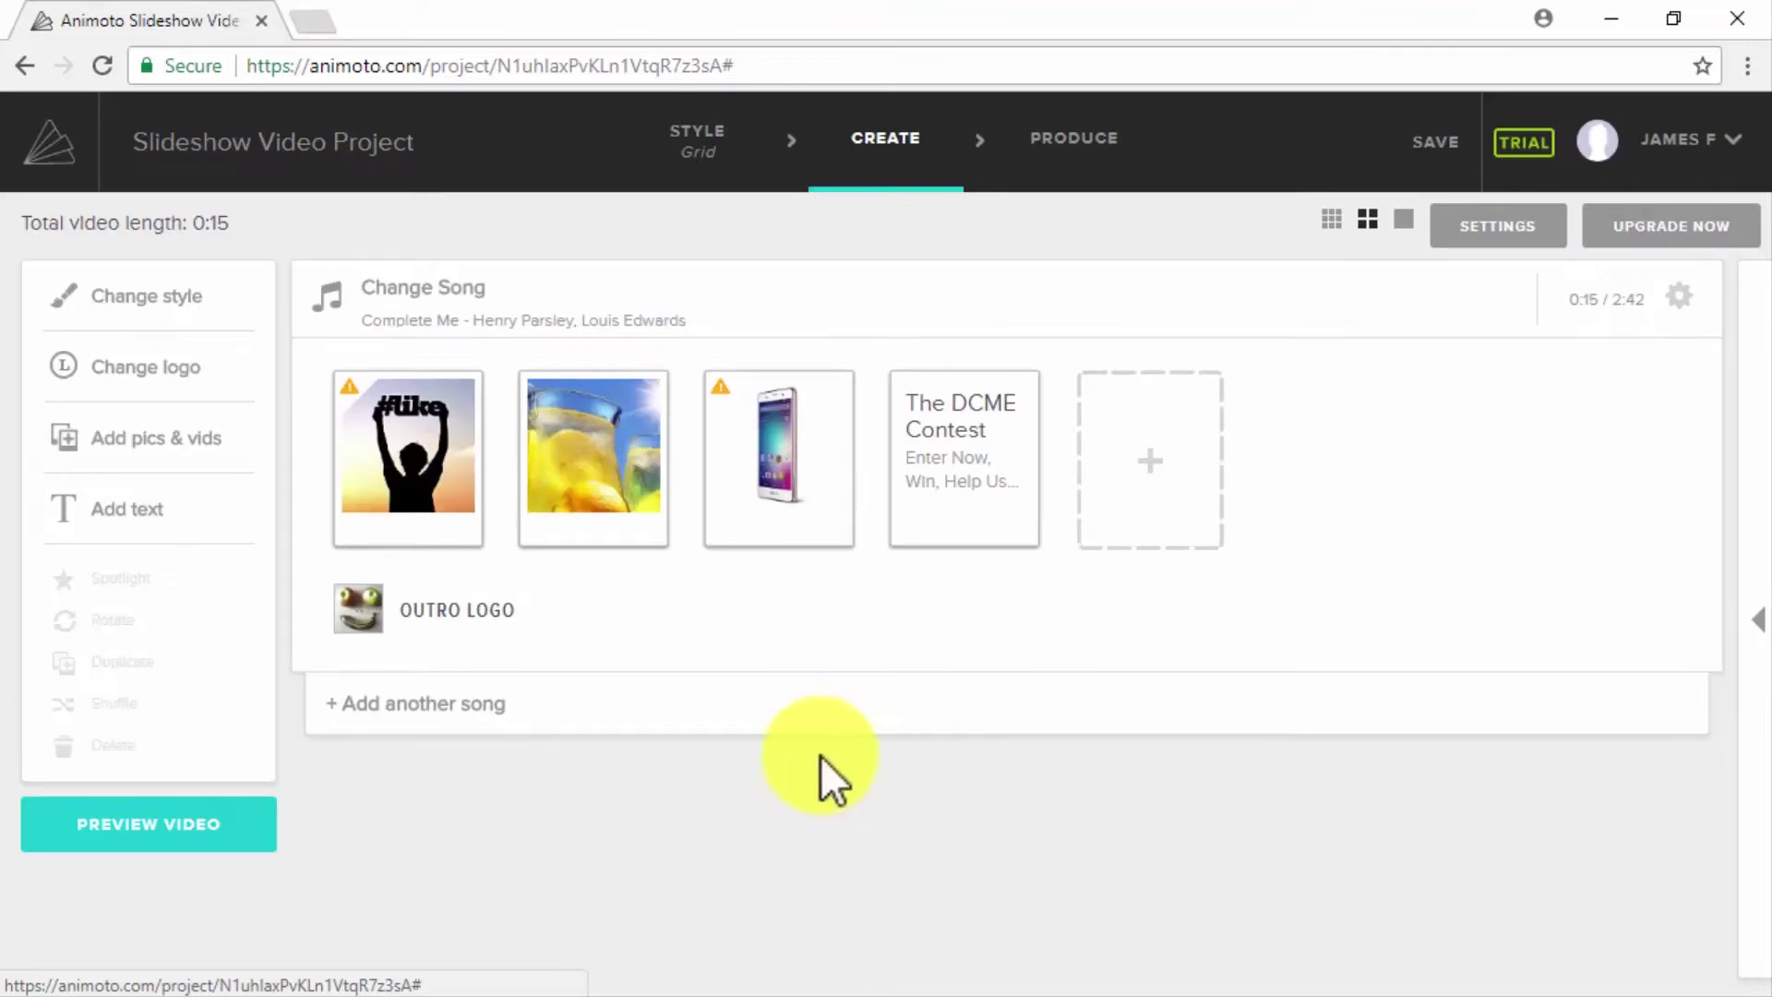
- Preview the slideshow, then produce it at 480p and 720p with "New Sweepstake Video" as title and description and the phone as cover image
{"action": "left_click", "coordinate": [173, 823]}
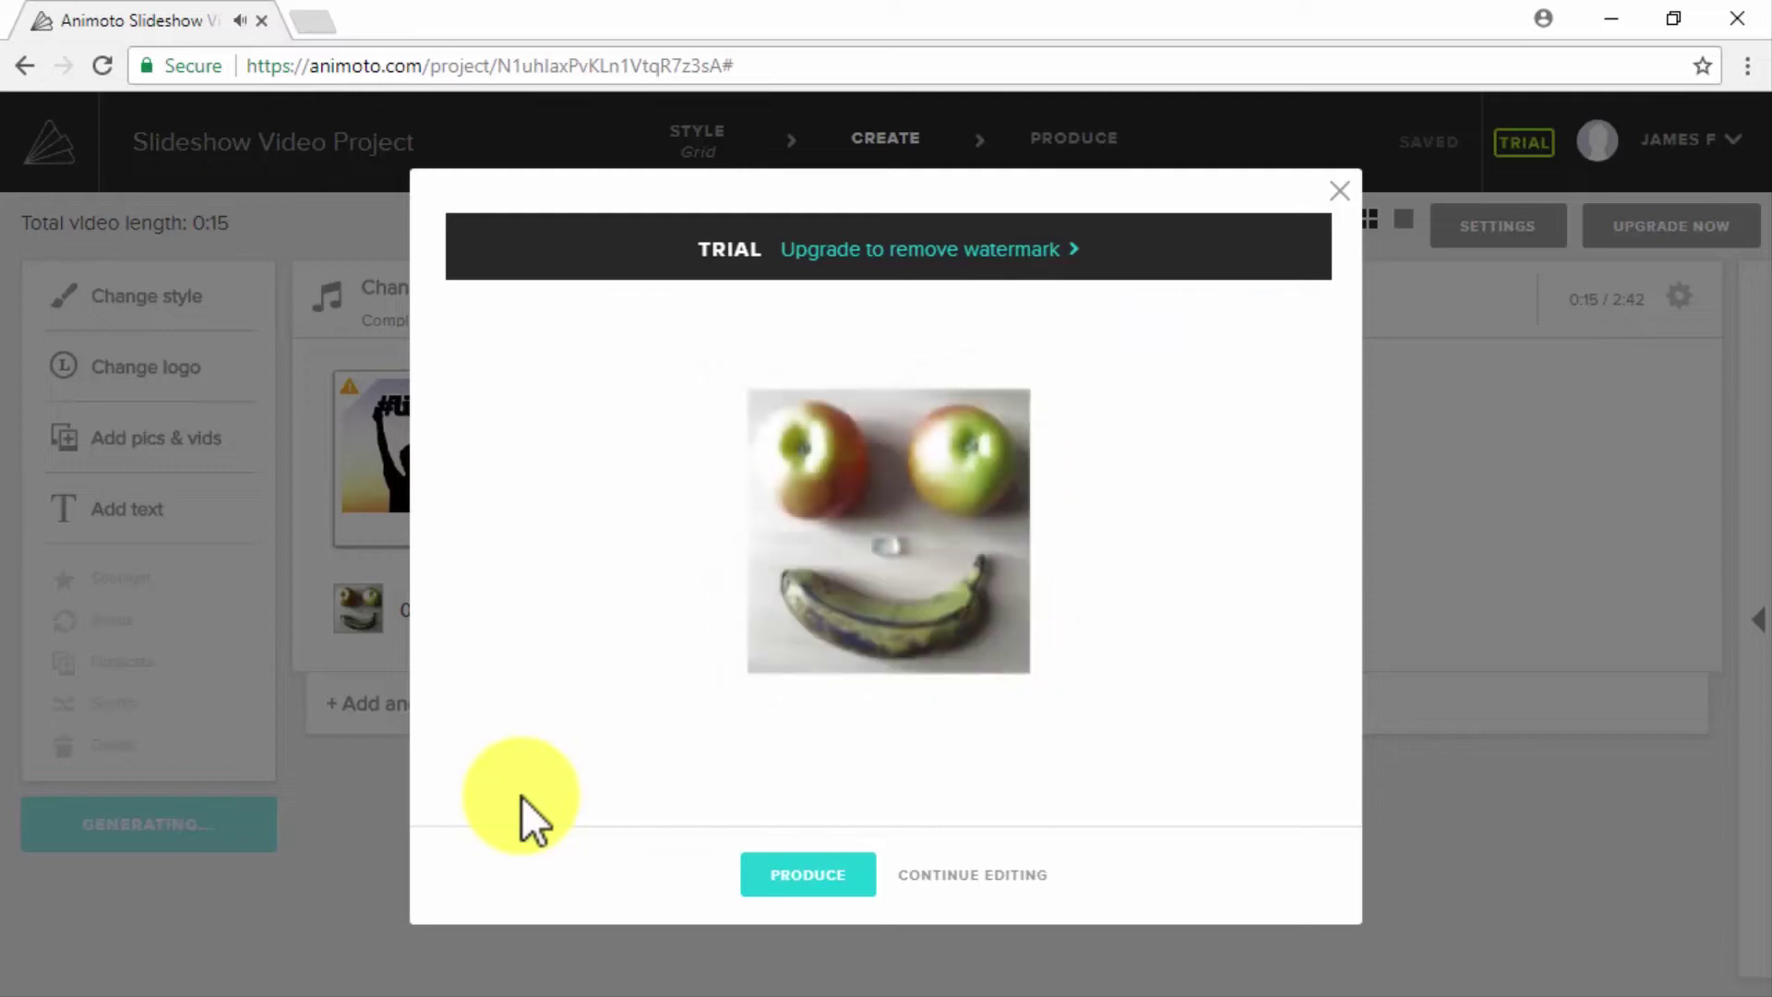
{"action": "left_click", "coordinate": [766, 874]}
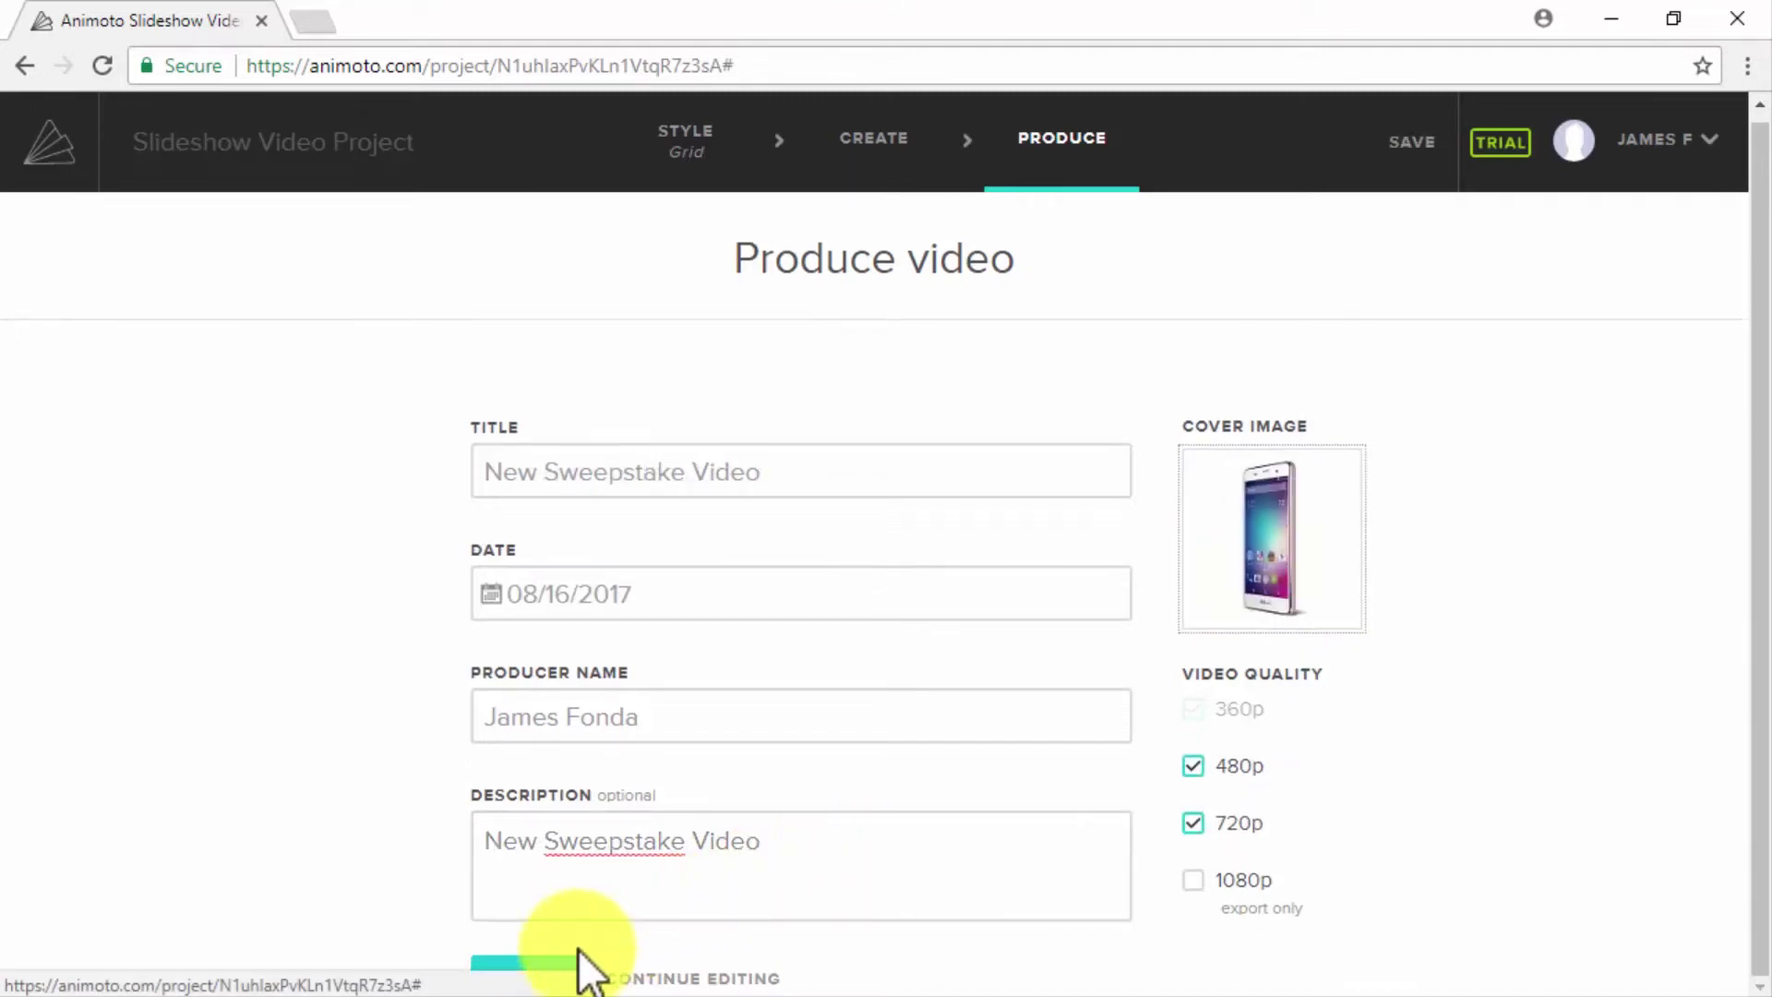
{"action": "left_click", "coordinate": [540, 968]}
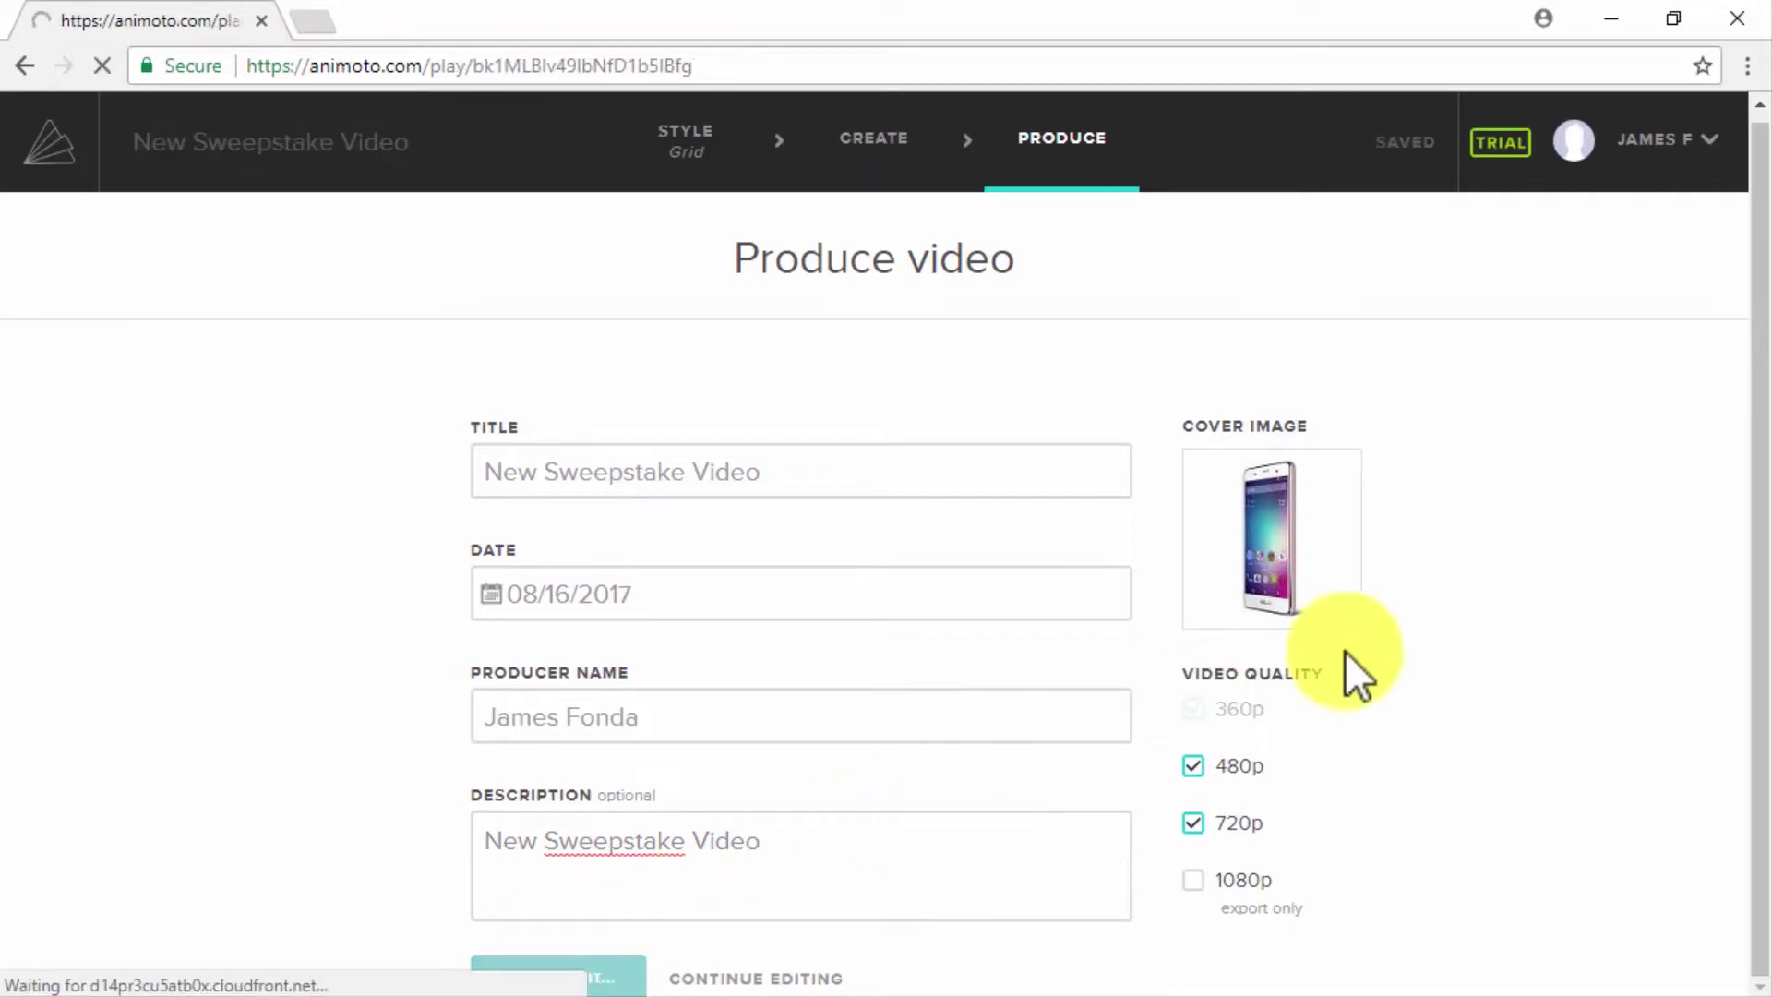
{"action": "scroll", "coordinate": [1253, 782], "scroll_direction": "down", "scroll_amount": 3}
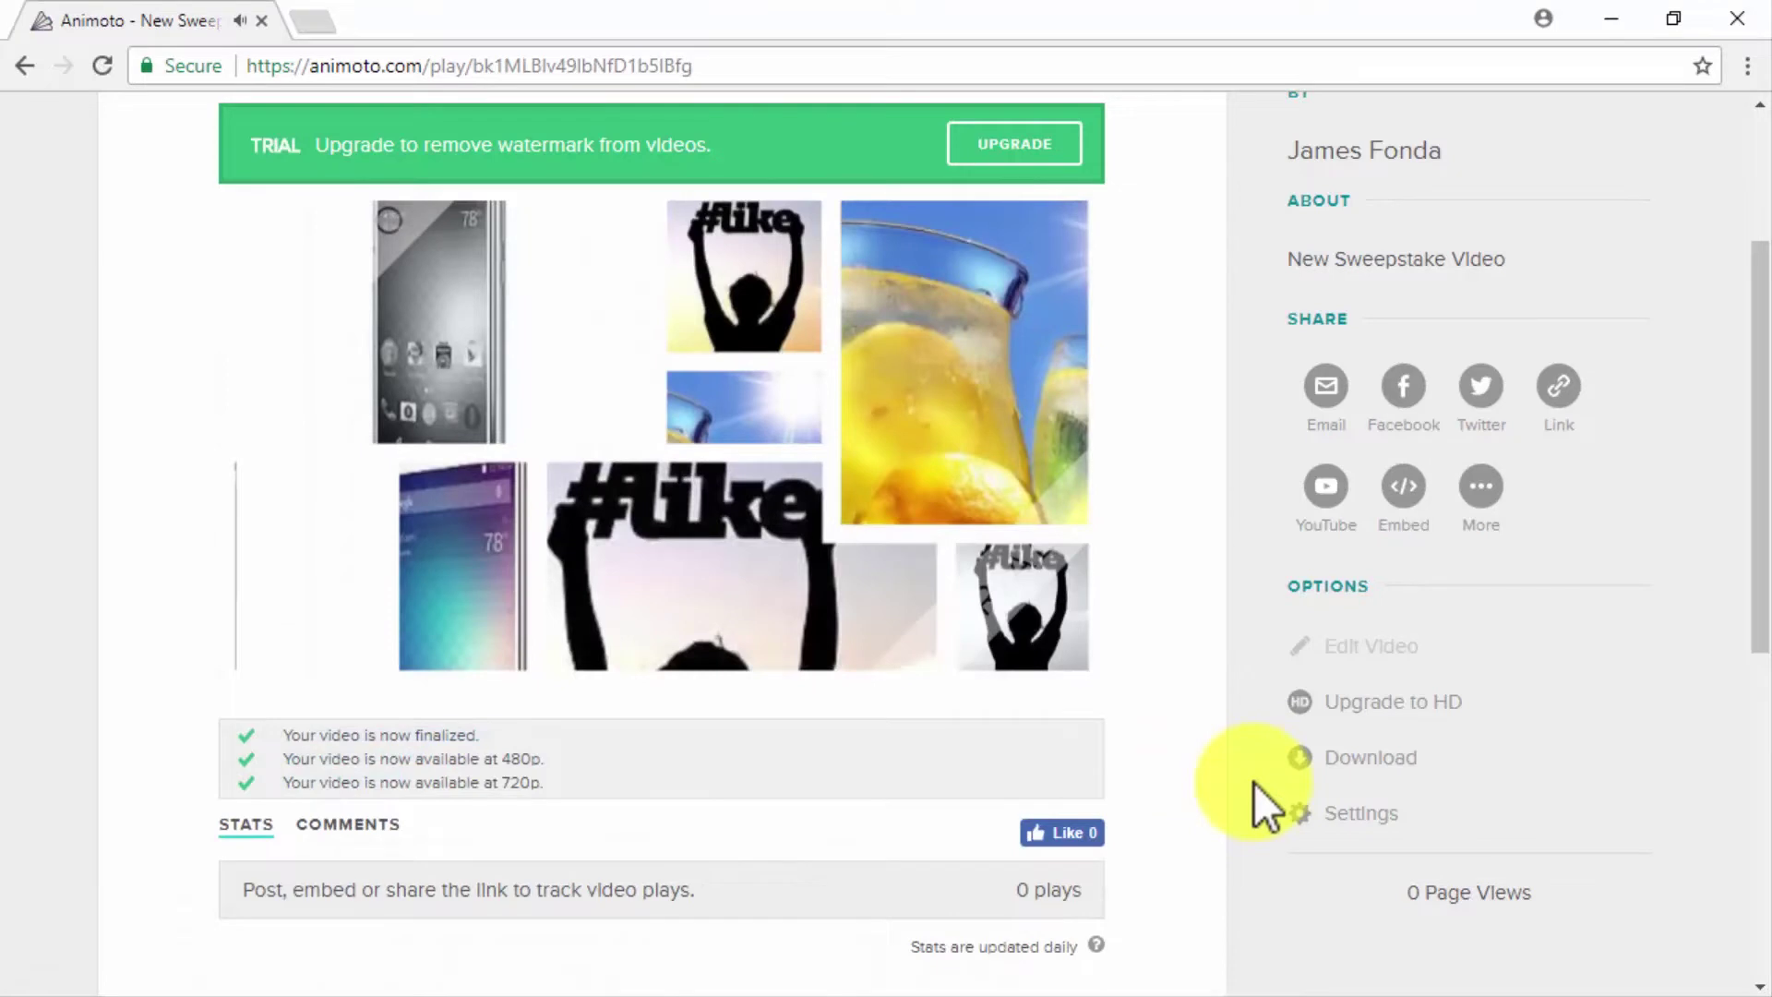
{"action": "scroll", "coordinate": [1253, 782], "scroll_direction": "down", "scroll_amount": 1}
{"action": "scroll", "coordinate": [1253, 782], "scroll_direction": "up", "scroll_amount": 5}
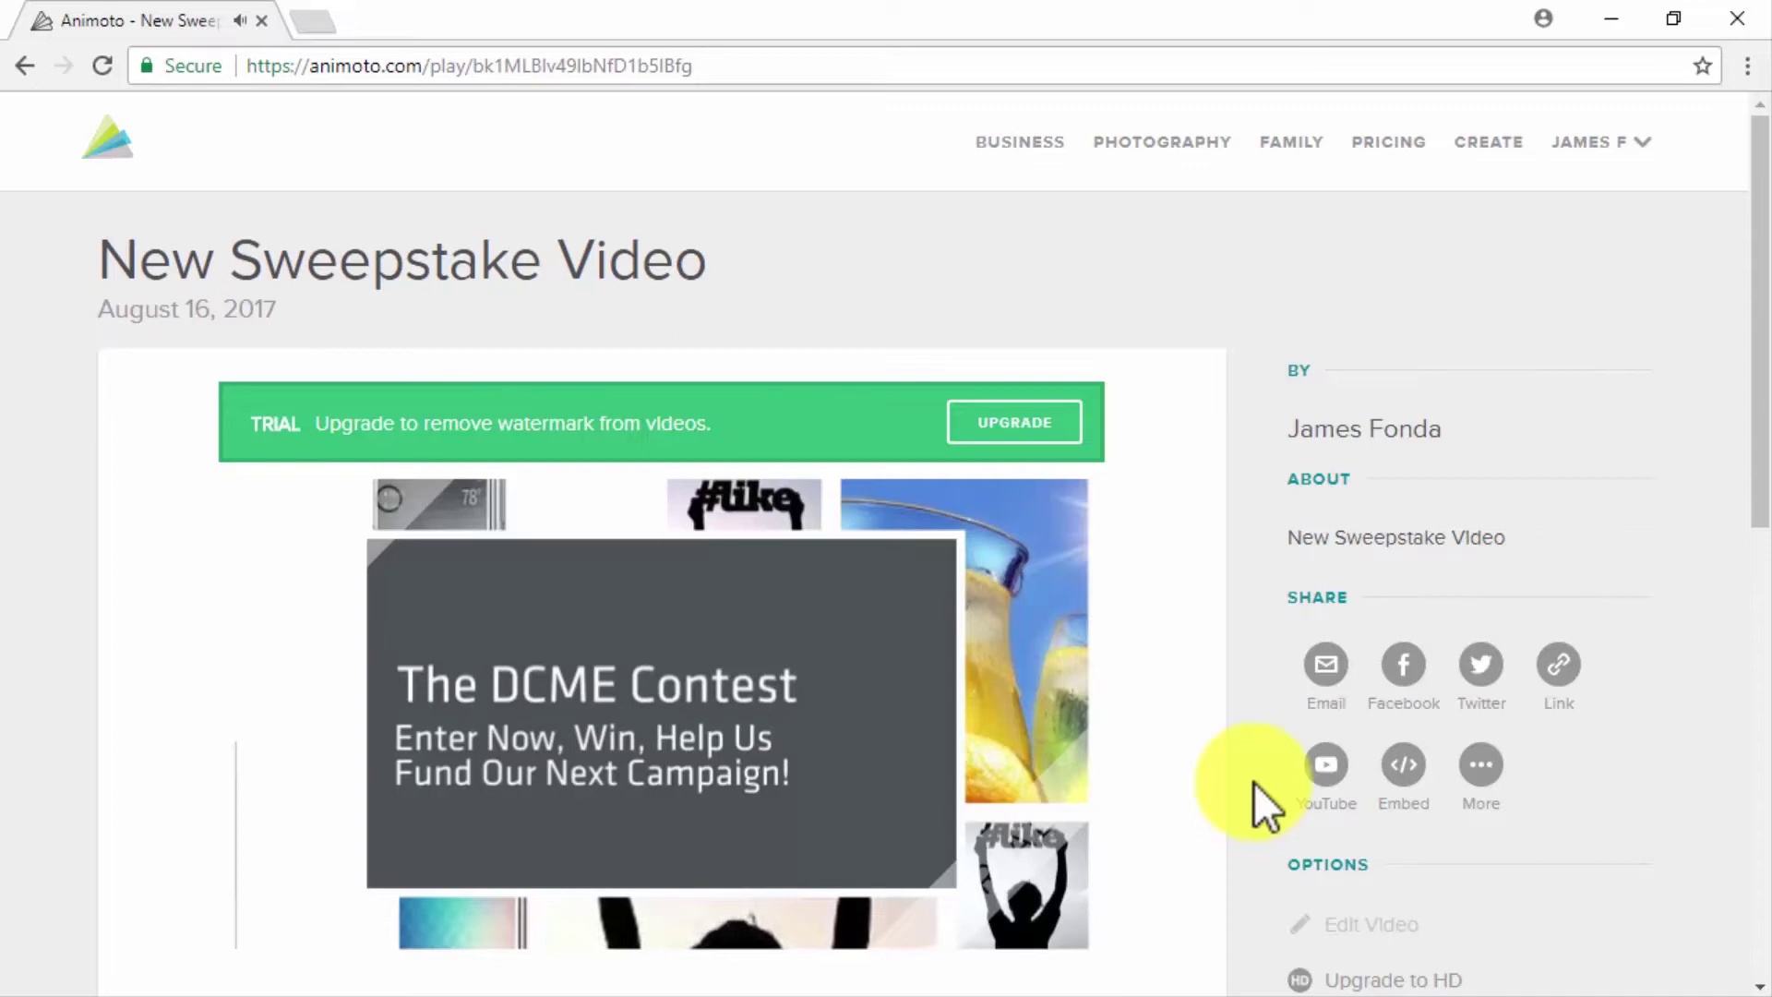
- Start creating a new video of the Marketing Video type
{"action": "left_click", "coordinate": [1499, 159]}
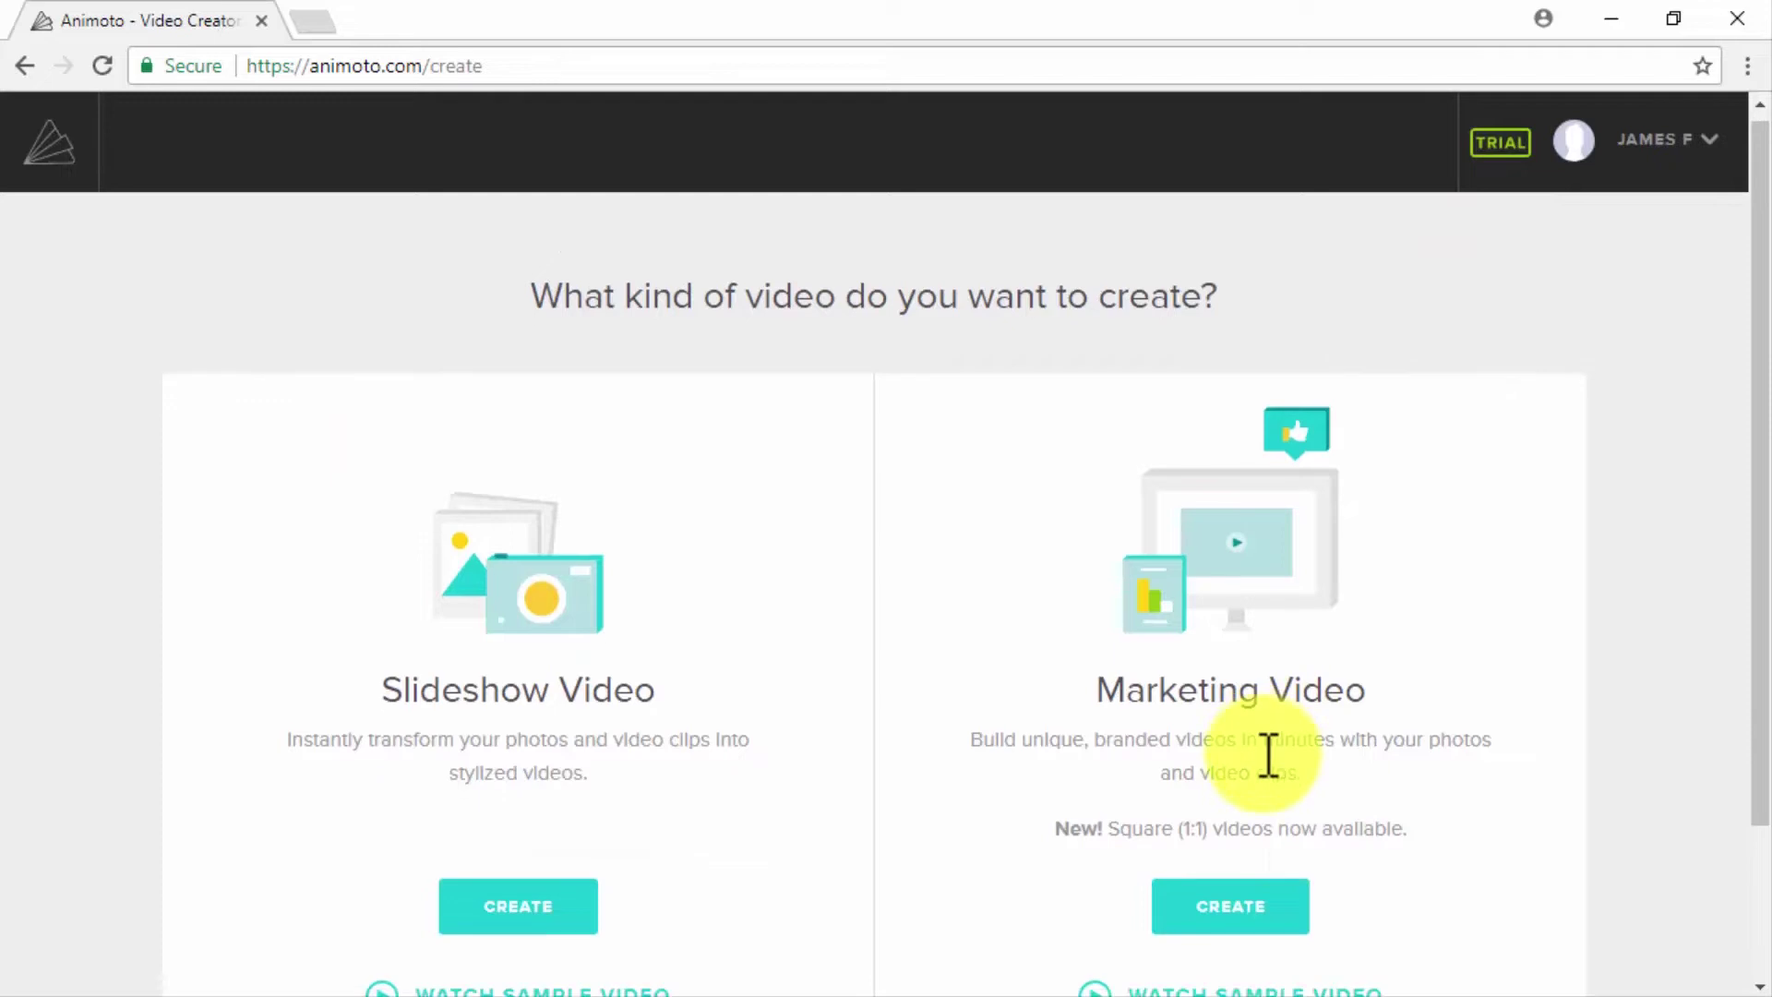
{"action": "scroll", "coordinate": [1265, 751], "scroll_direction": "down", "scroll_amount": 2}
{"action": "left_click", "coordinate": [1264, 738]}
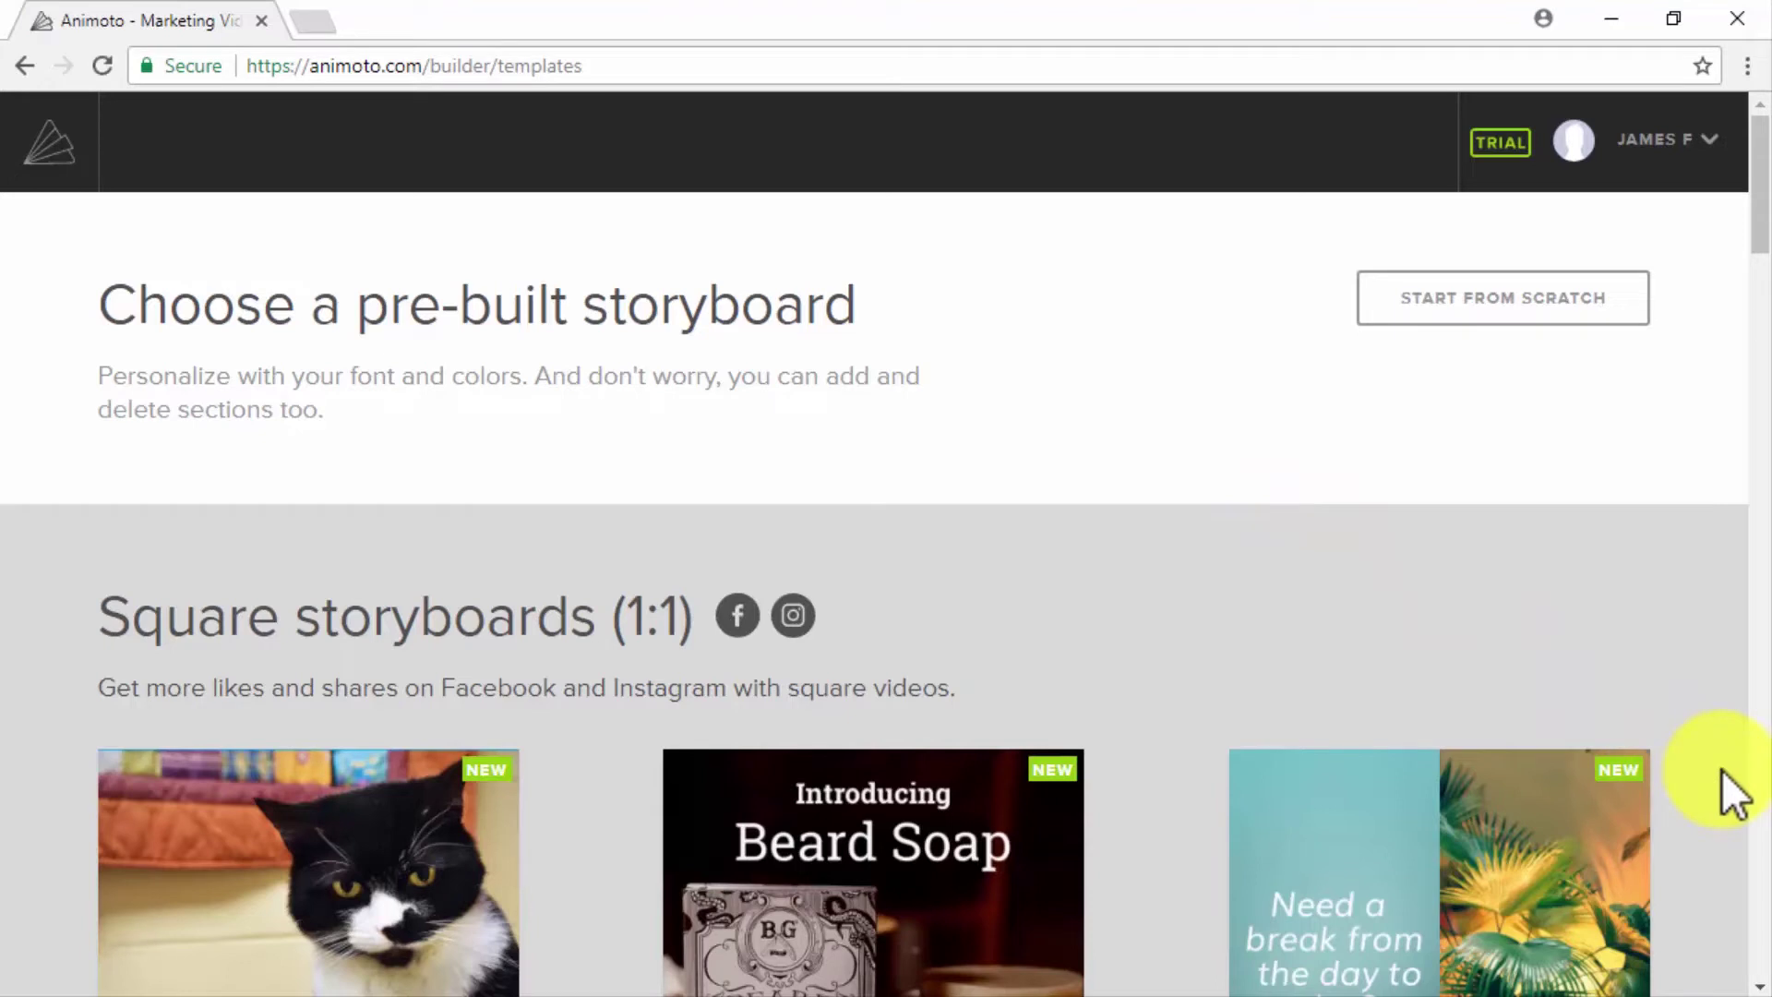
- Look through the pre-built square and landscape storyboards to compare the templates available for marketing videos
{"action": "scroll", "coordinate": [1731, 794], "scroll_direction": "down", "scroll_amount": 5}
{"action": "scroll", "coordinate": [1731, 794], "scroll_direction": "up", "scroll_amount": 2}
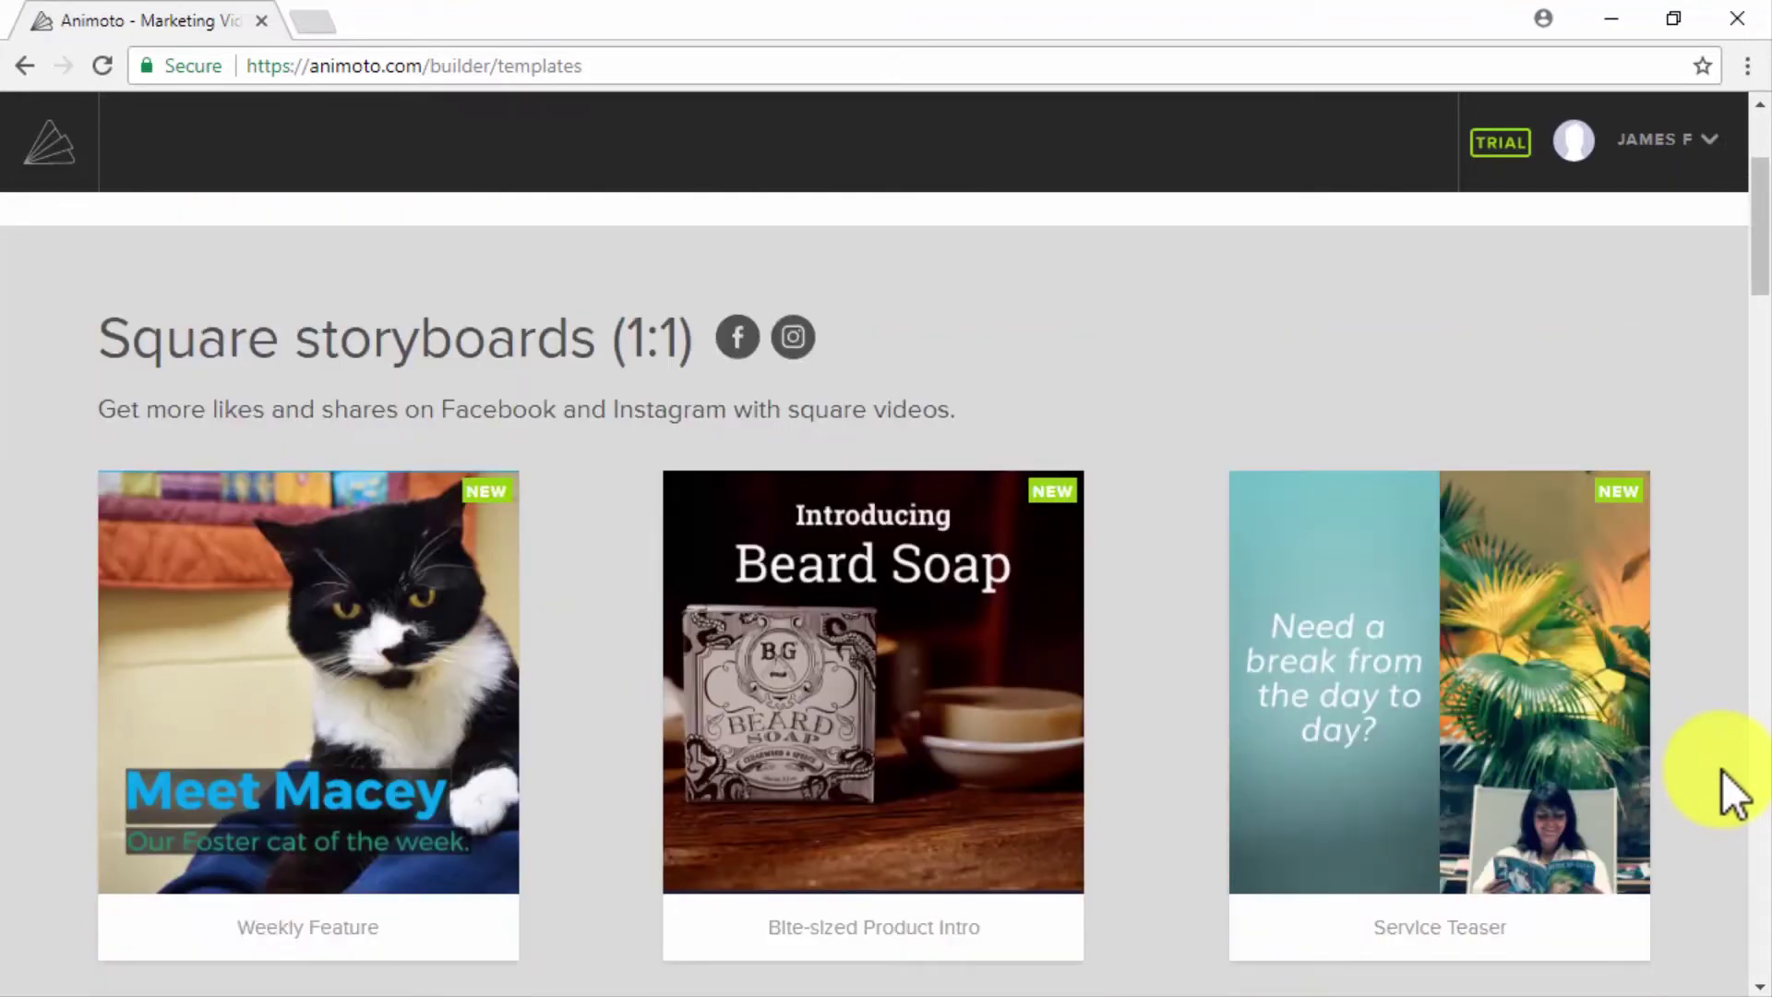
{"action": "scroll", "coordinate": [1731, 793], "scroll_direction": "down", "scroll_amount": 15}
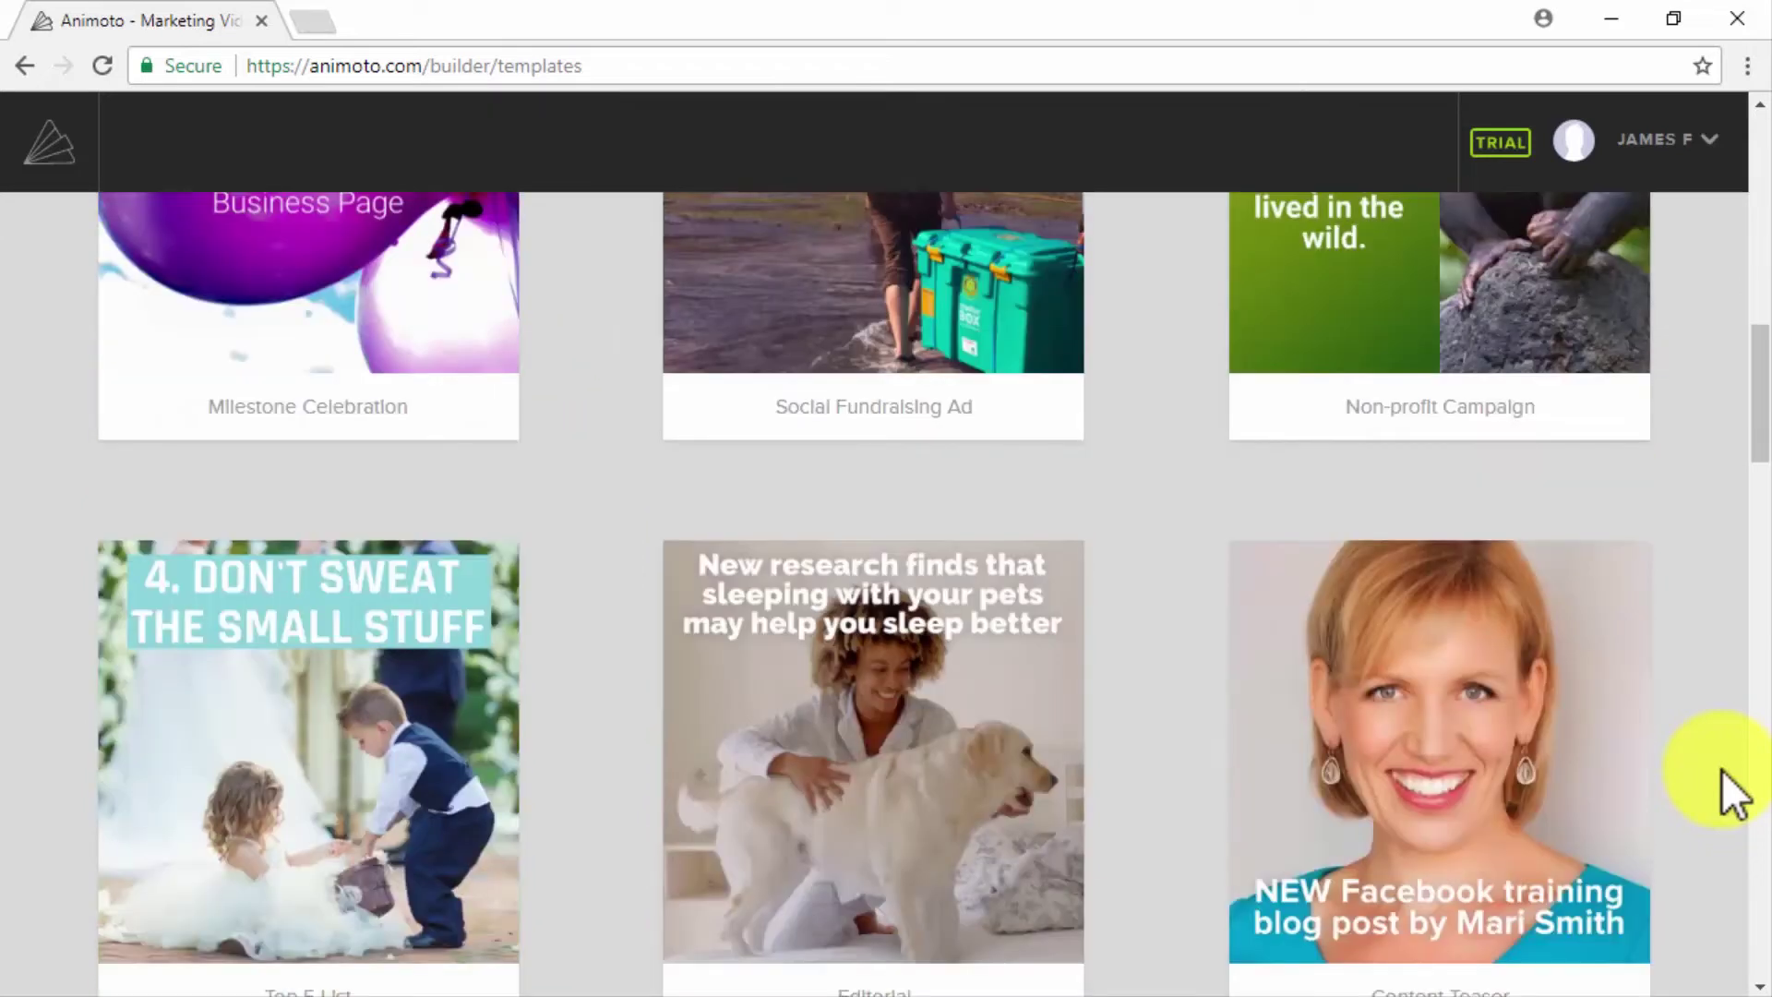
{"action": "scroll", "coordinate": [1731, 794], "scroll_direction": "down", "scroll_amount": 6}
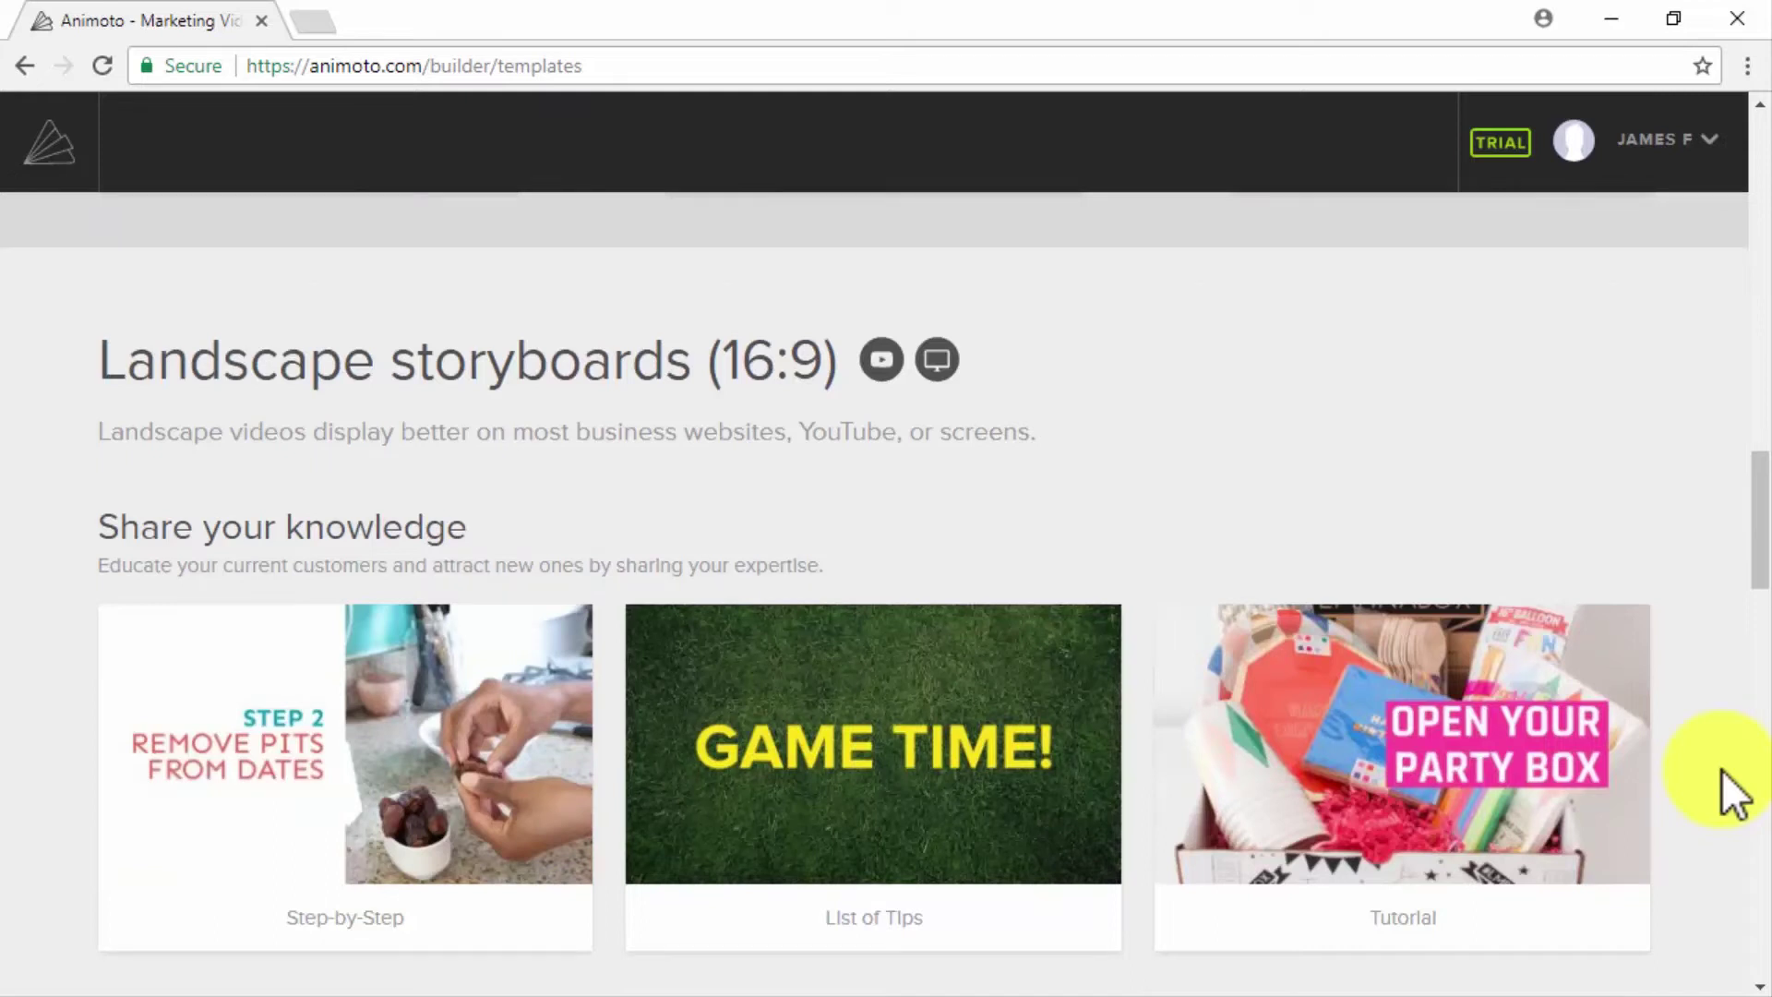
{"action": "scroll", "coordinate": [1731, 794], "scroll_direction": "down", "scroll_amount": 3}
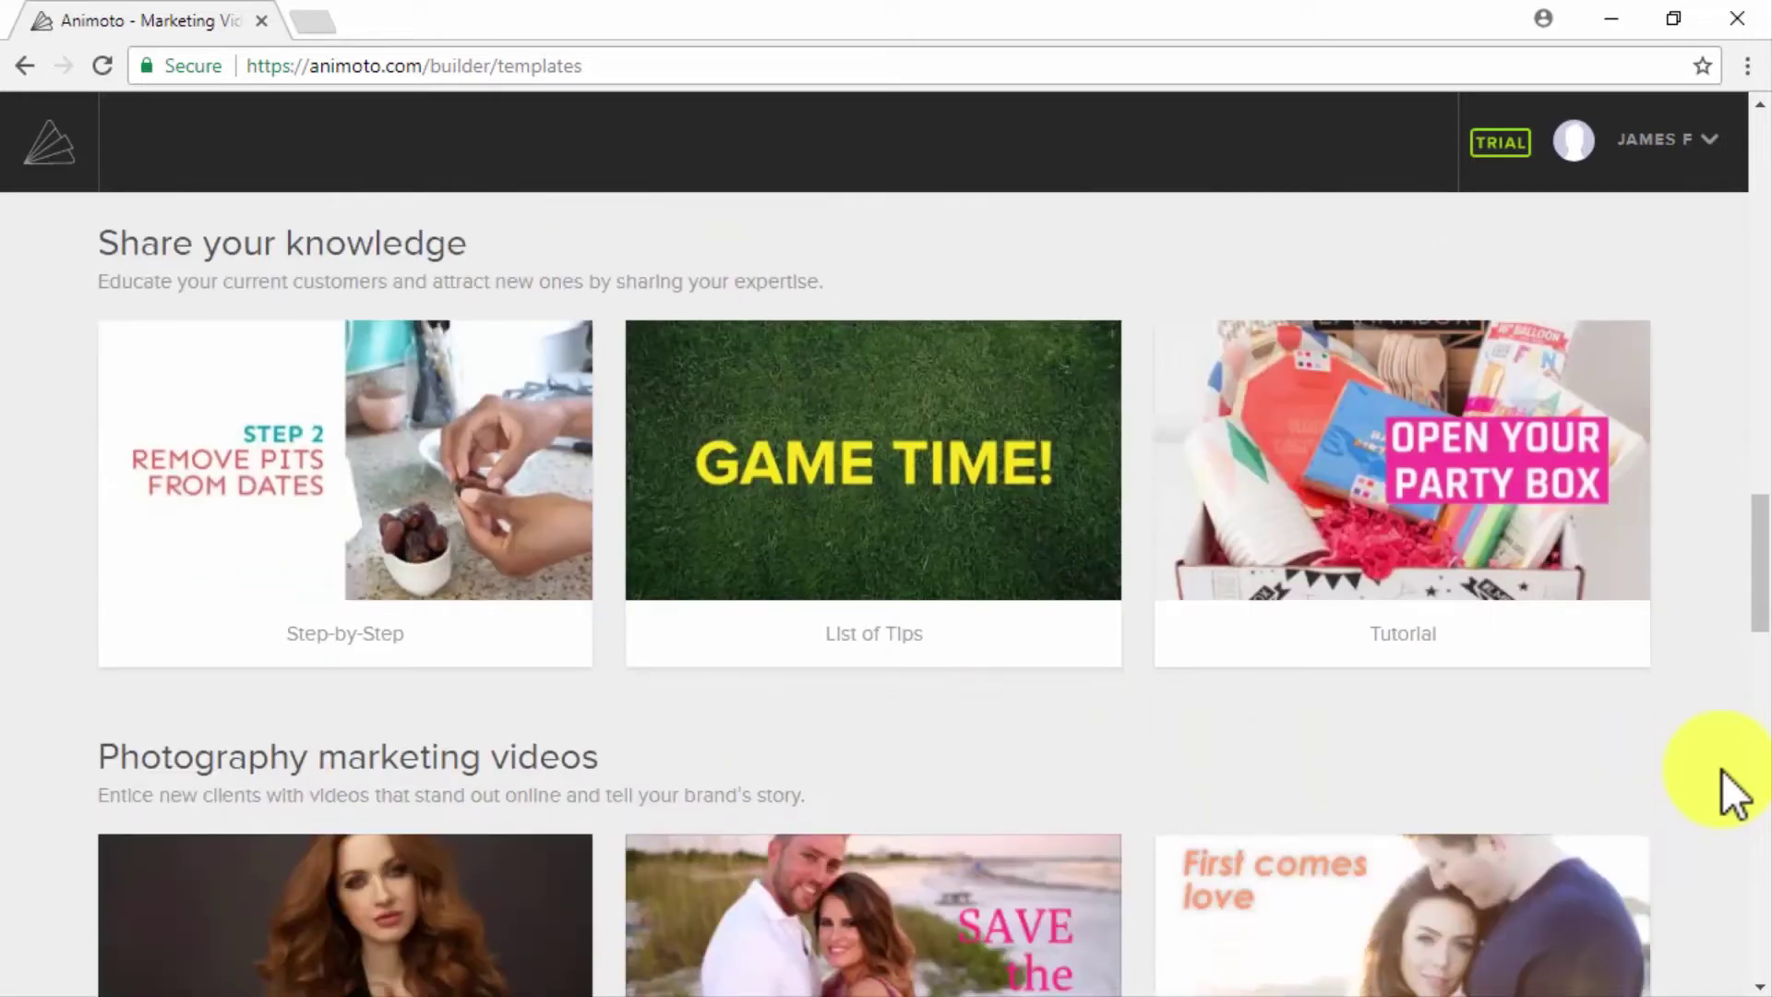
{"action": "scroll", "coordinate": [1733, 795], "scroll_direction": "down", "scroll_amount": 5}
{"action": "scroll", "coordinate": [1733, 796], "scroll_direction": "down", "scroll_amount": 8}
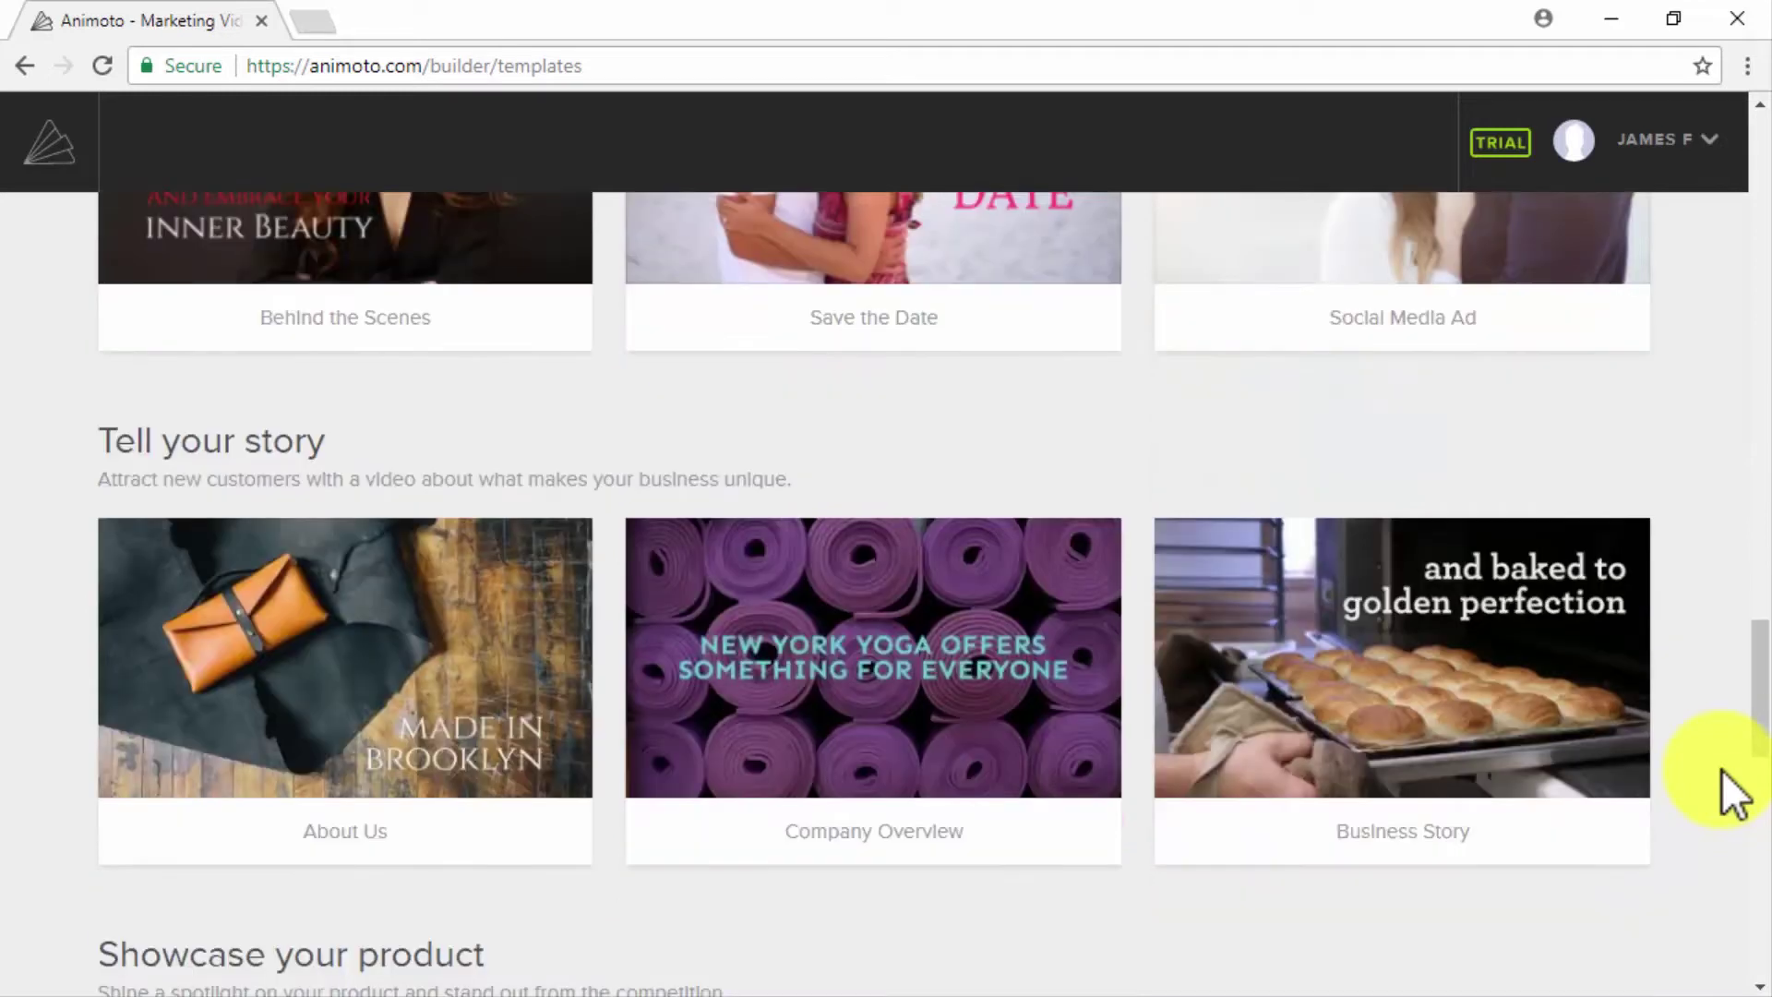
{"action": "scroll", "coordinate": [1732, 795], "scroll_direction": "down", "scroll_amount": 12}
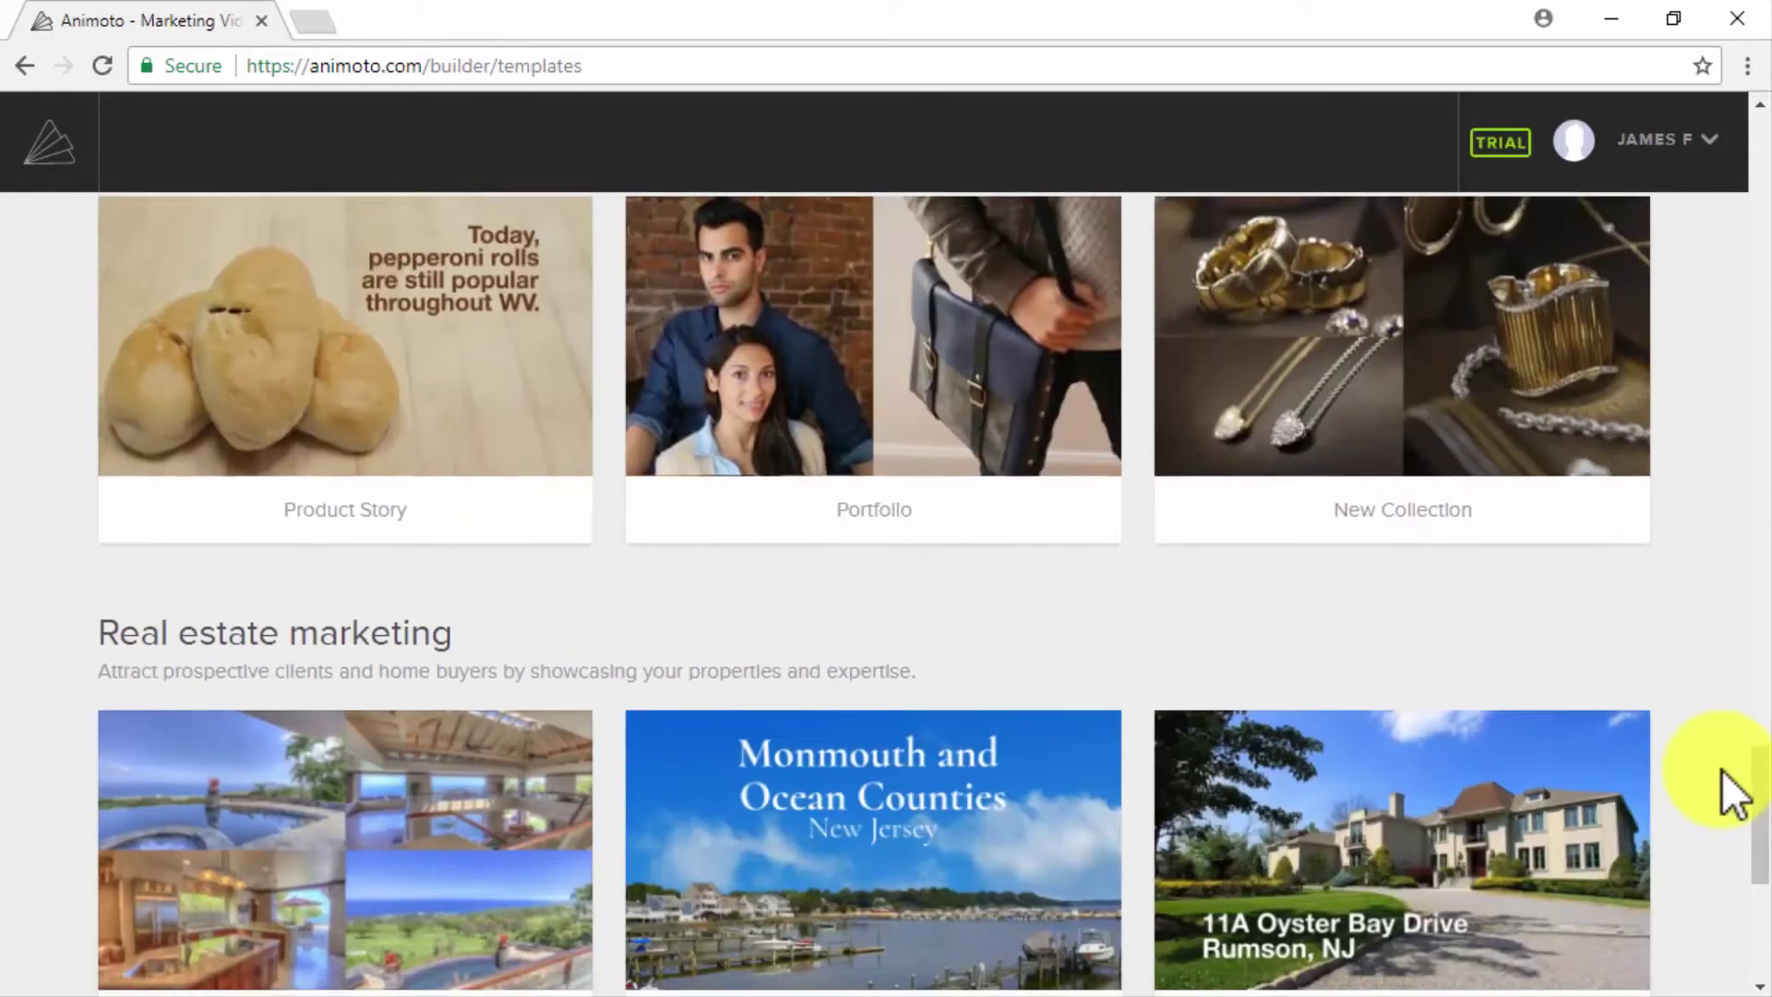
{"action": "scroll", "coordinate": [1733, 795], "scroll_direction": "up", "scroll_amount": 12}
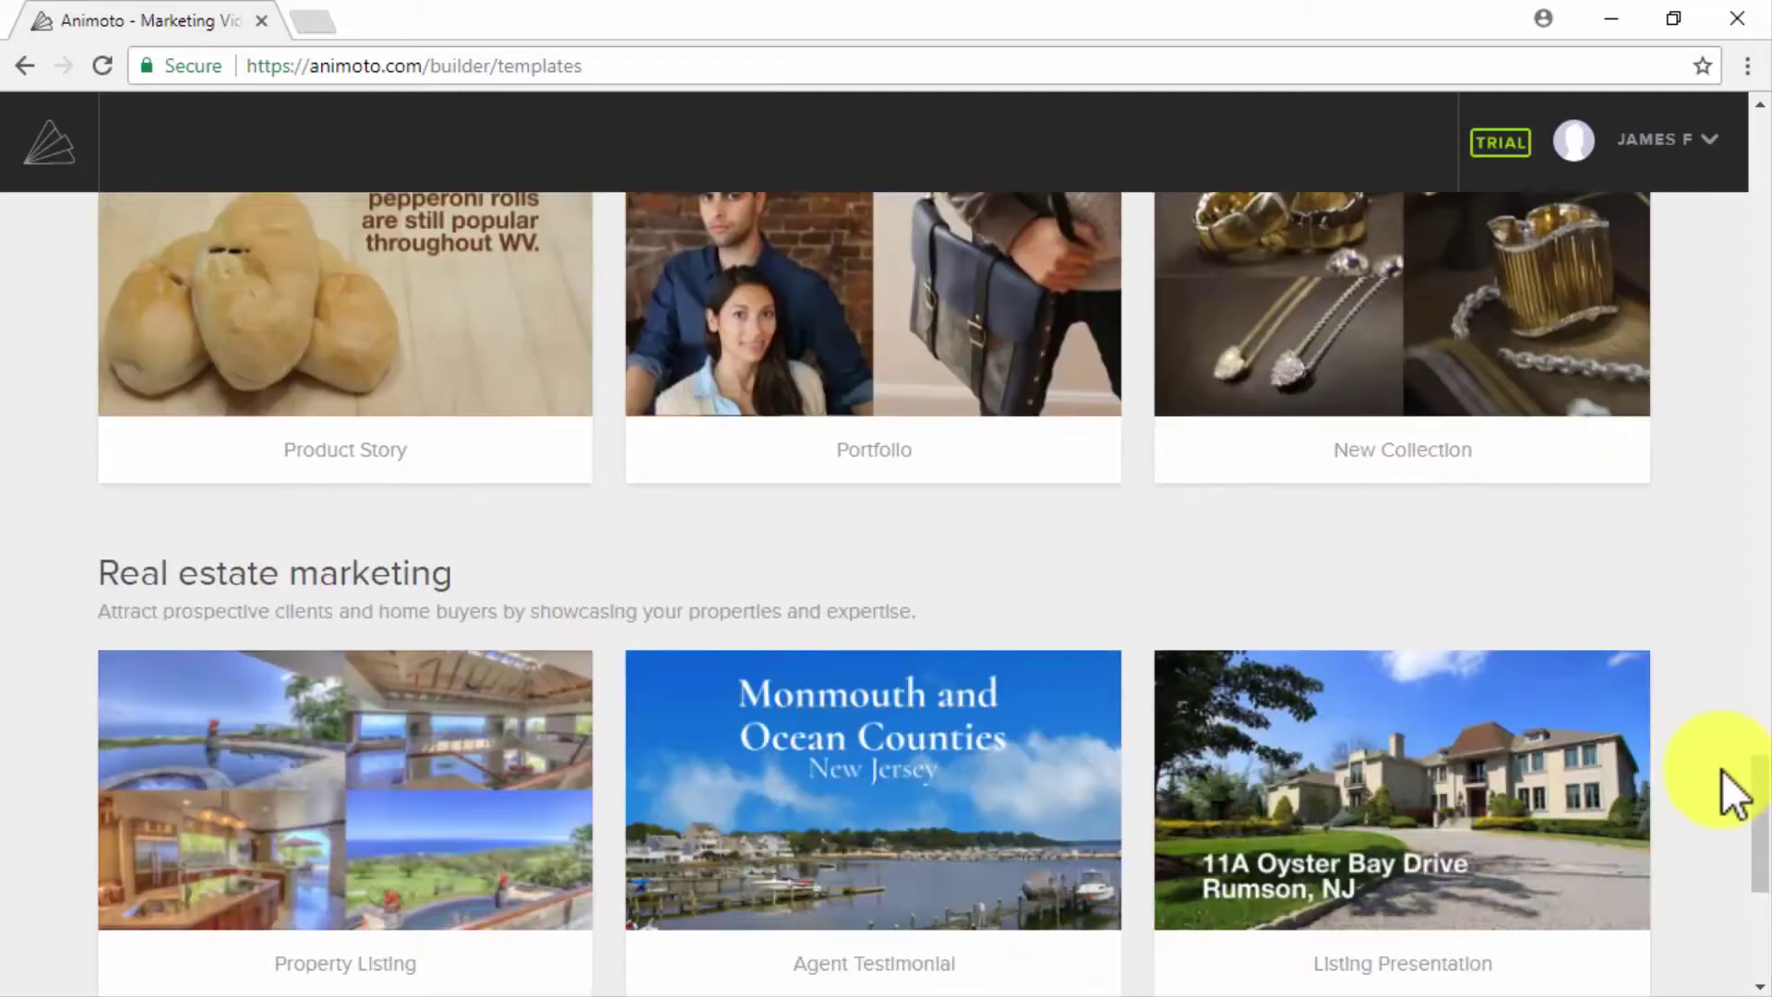
{"action": "scroll", "coordinate": [1733, 795], "scroll_direction": "up", "scroll_amount": 10}
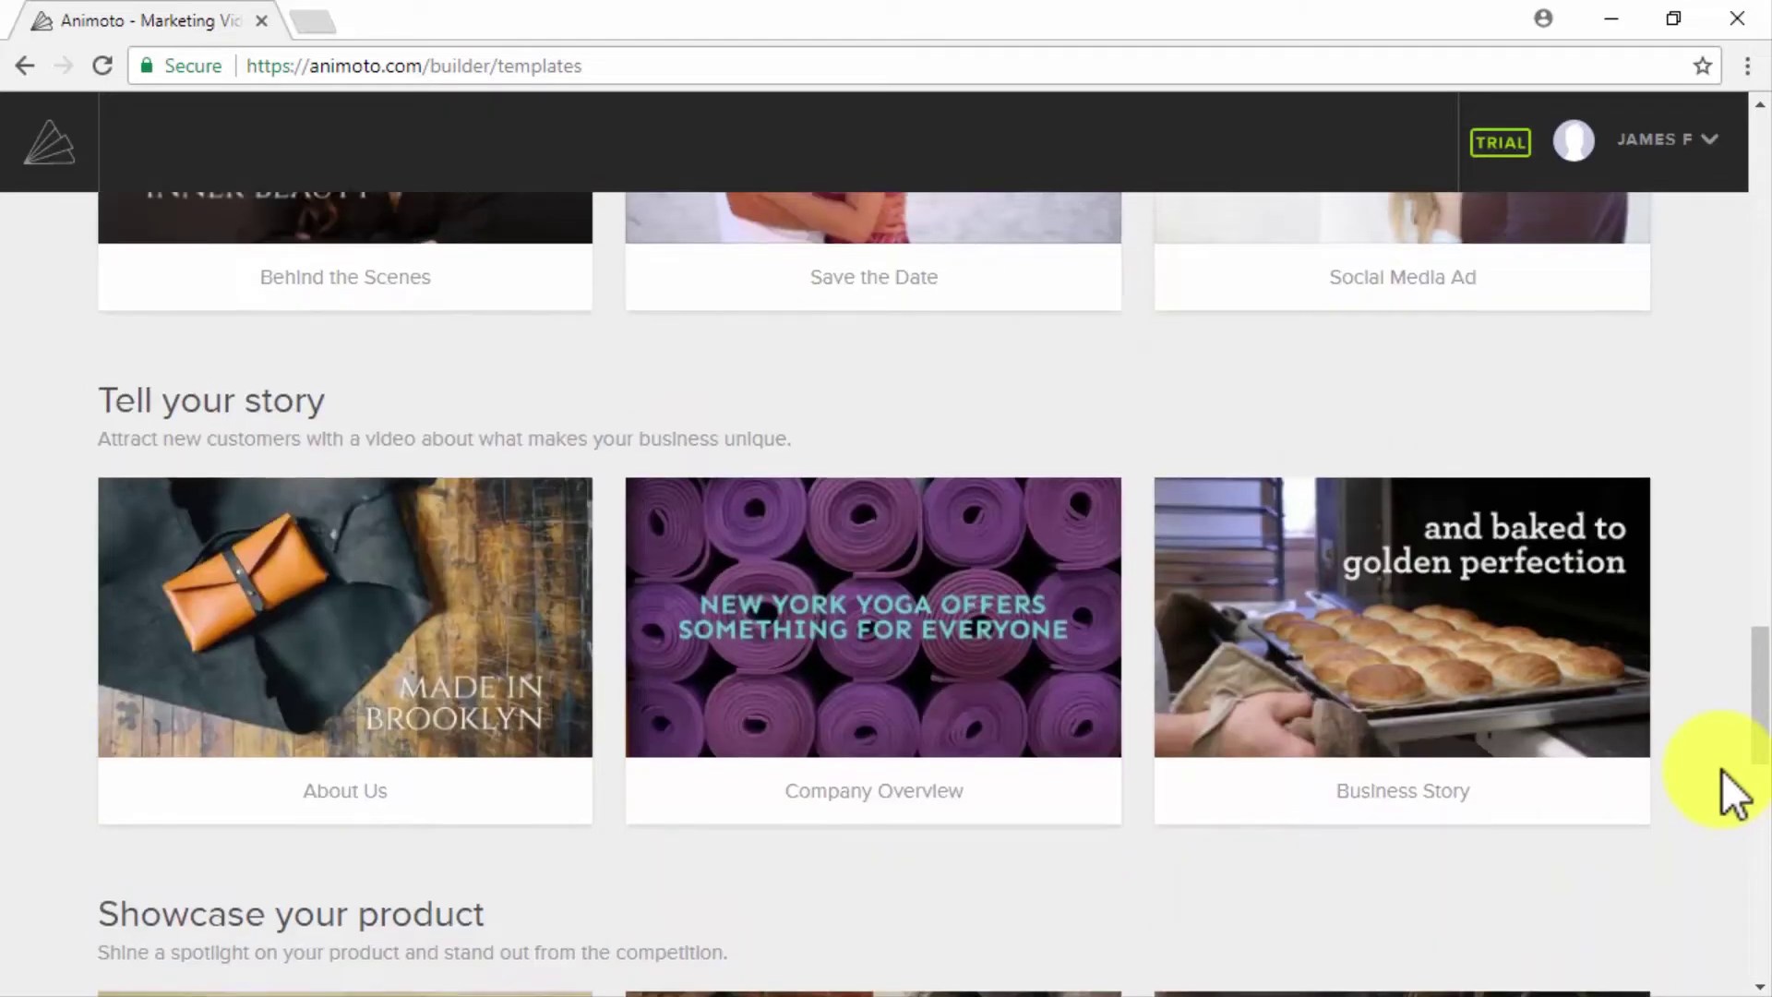
{"action": "scroll", "coordinate": [1733, 795], "scroll_direction": "up", "scroll_amount": 2}
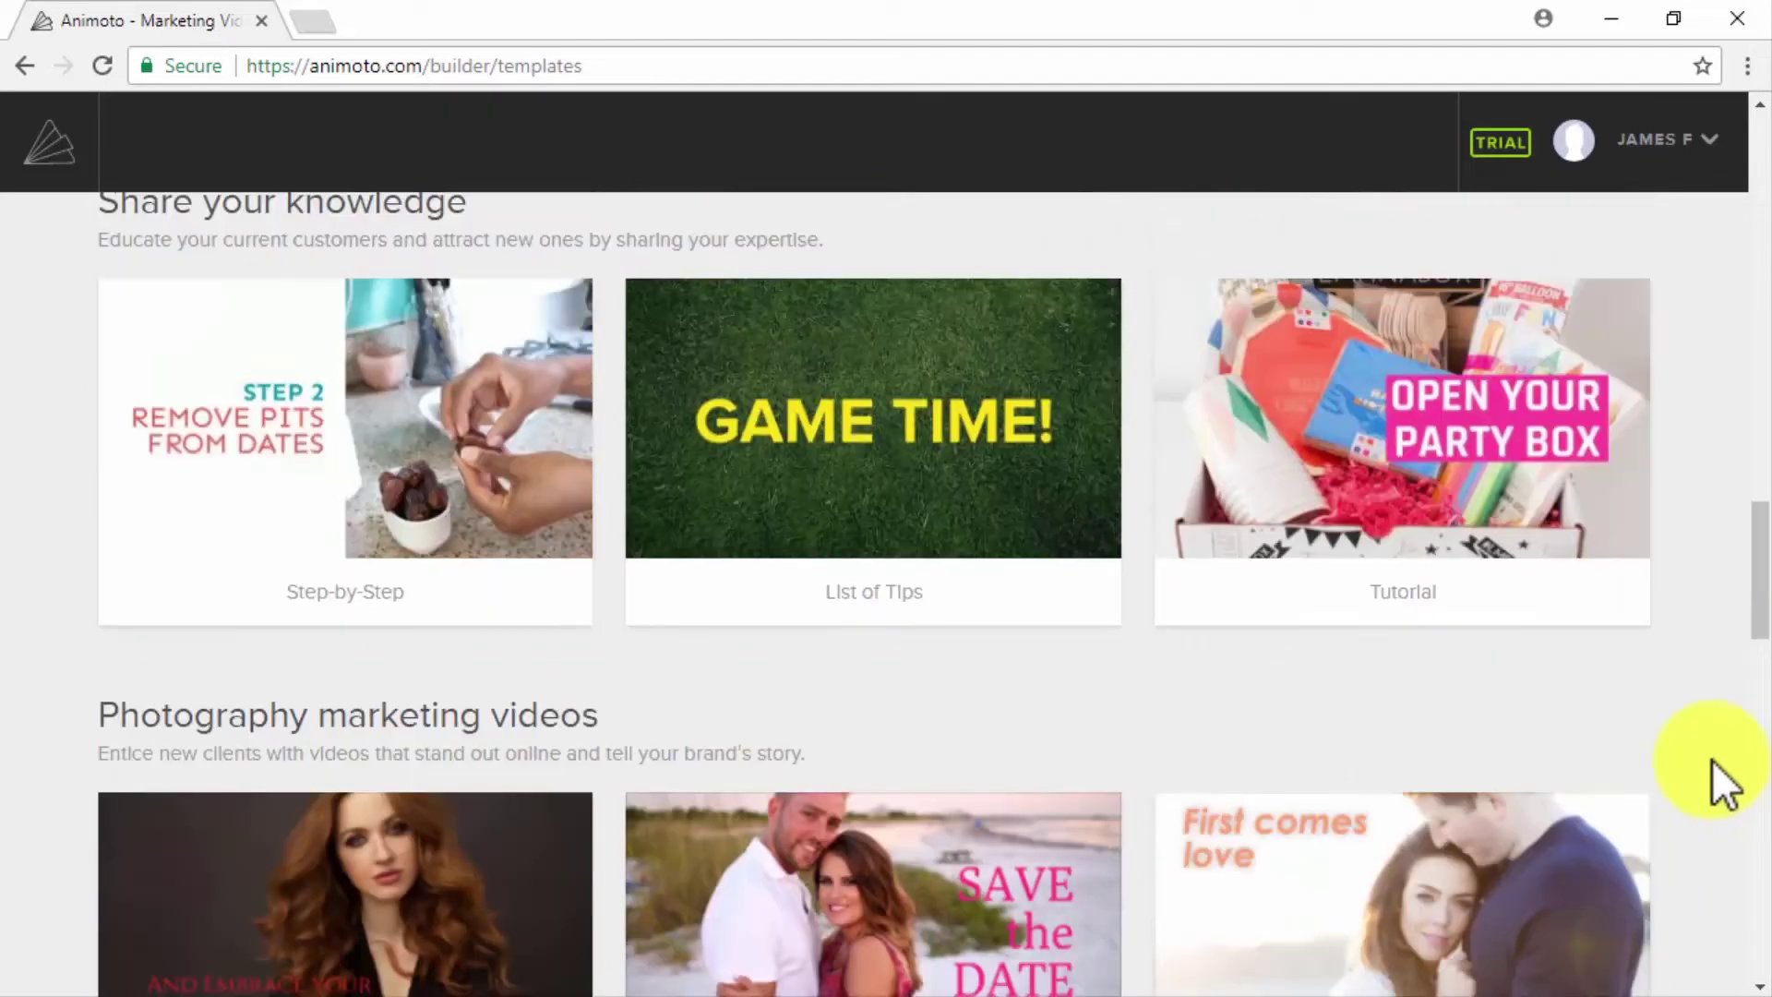
- Choose the Step-by-Step landscape storyboard under "Share your knowledge" for the marketing video
{"action": "left_click", "coordinate": [409, 581]}
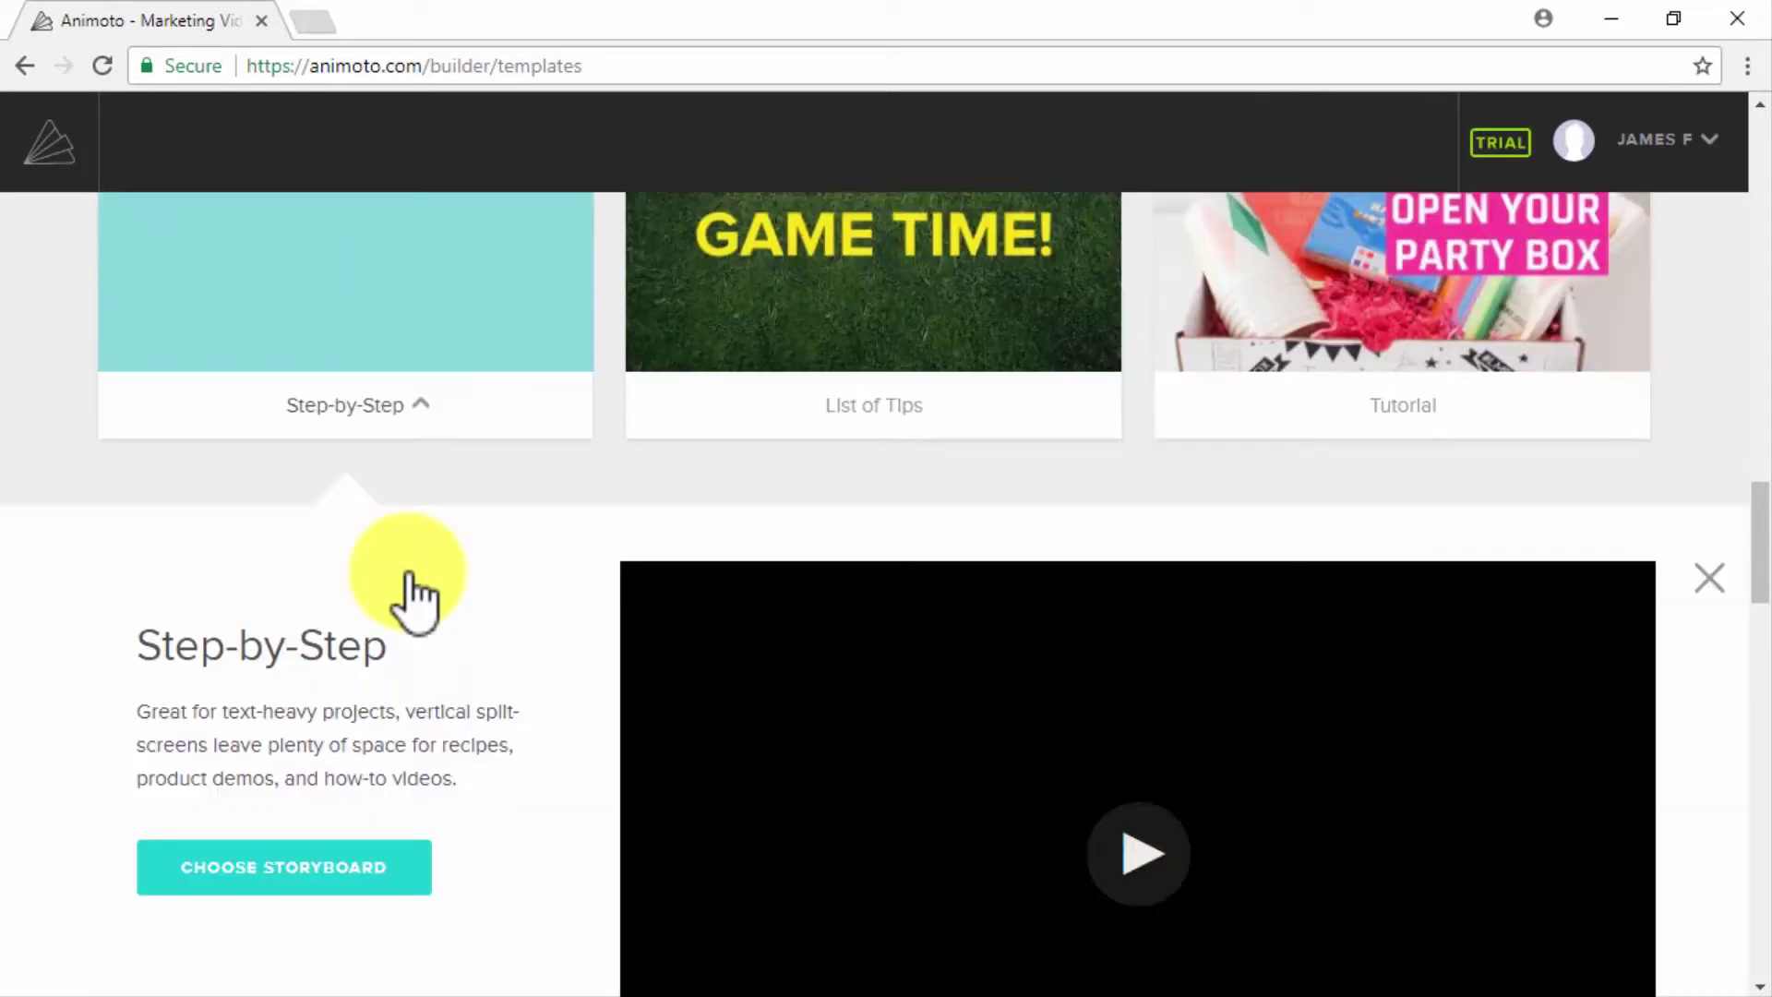
{"action": "scroll", "coordinate": [316, 862], "scroll_direction": "down", "scroll_amount": 3}
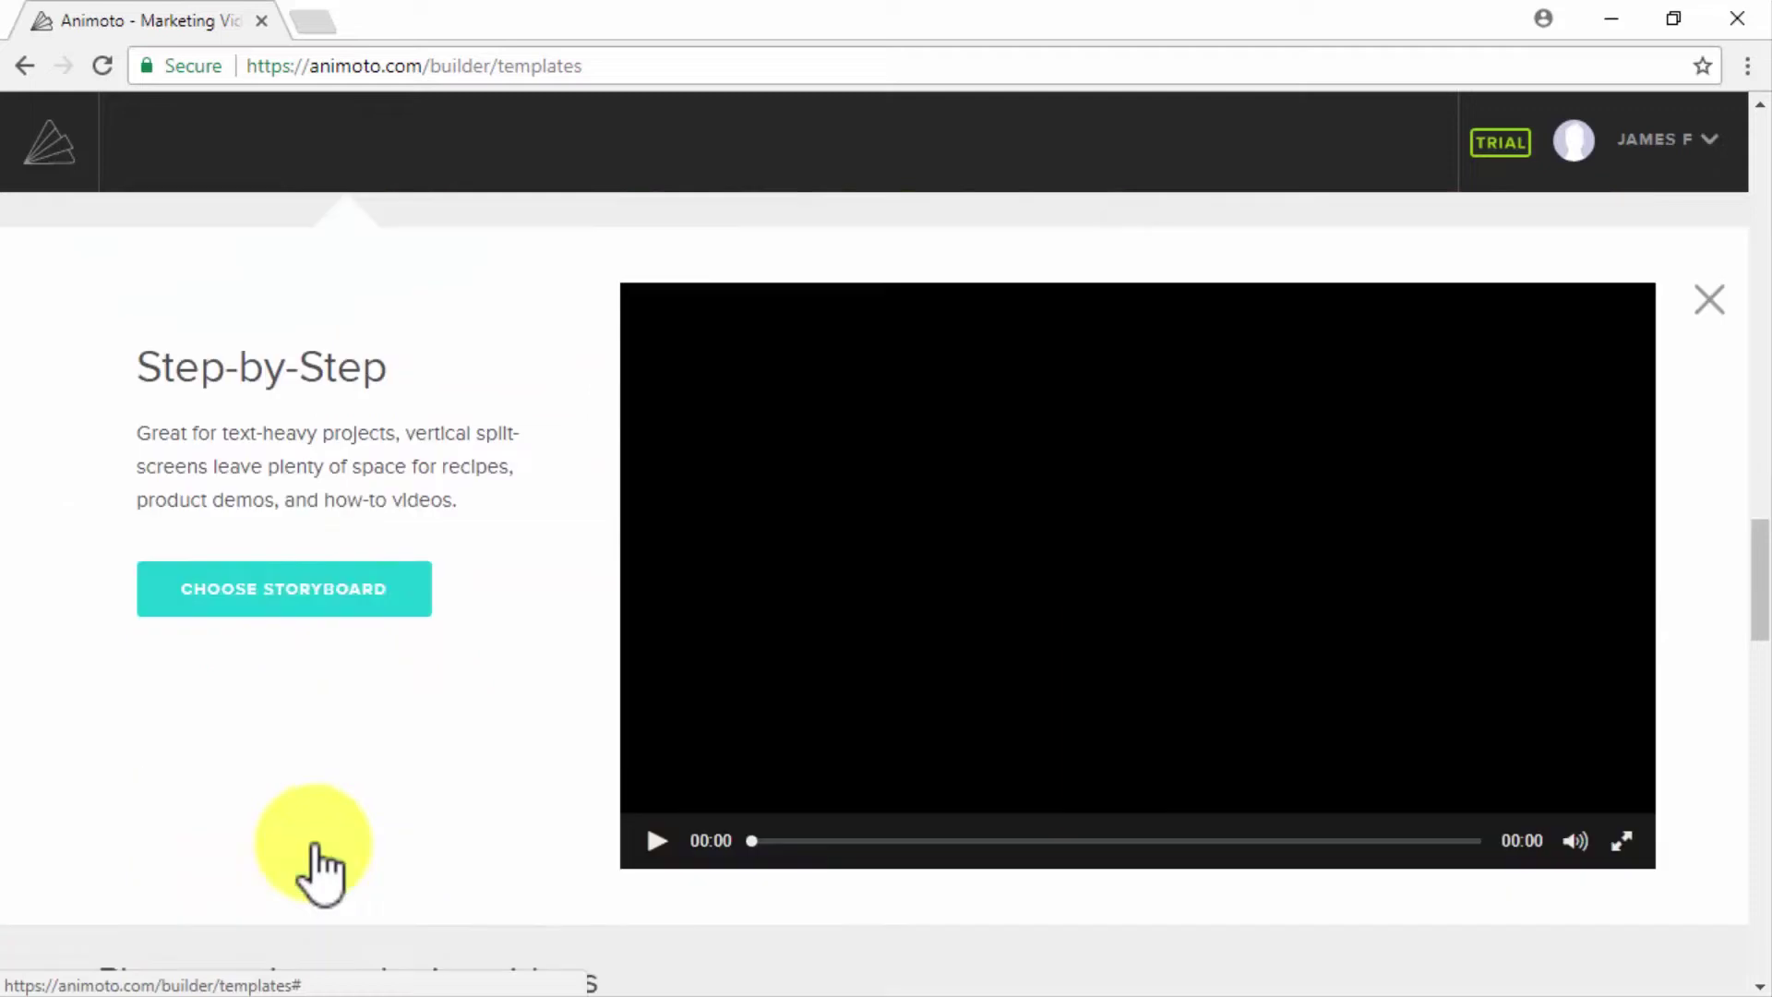
{"action": "left_click", "coordinate": [328, 598]}
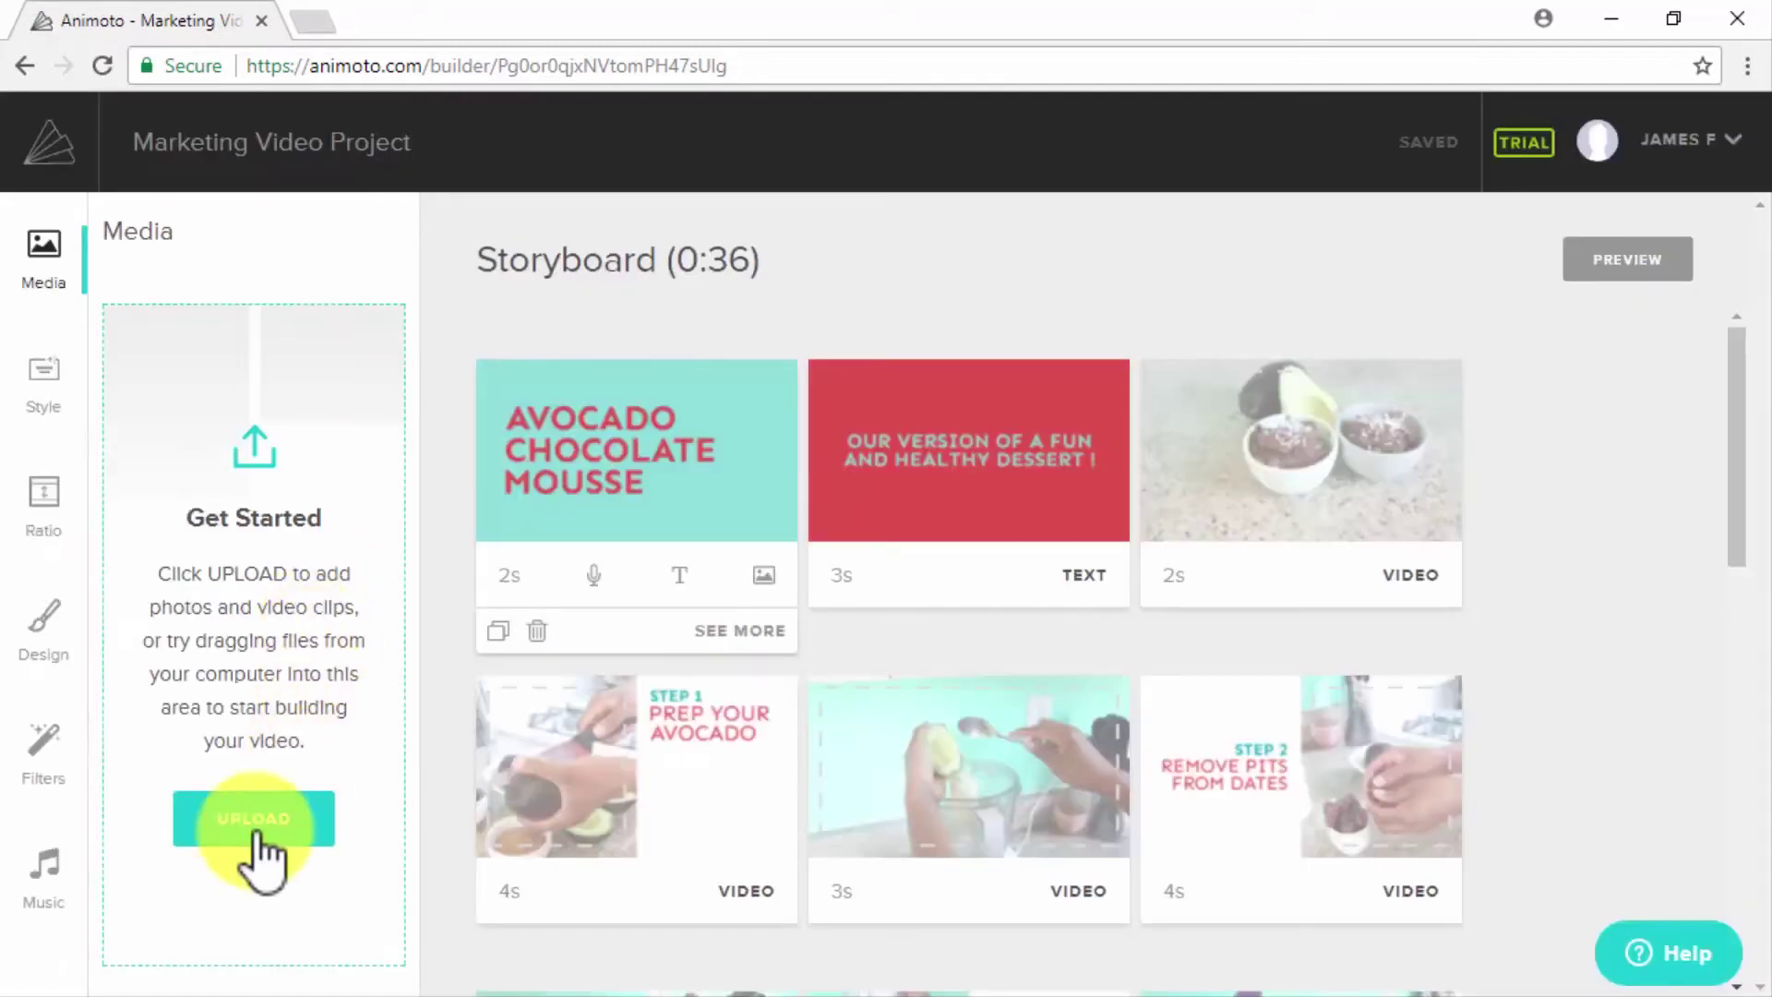
- Upload the Diabetes Care Made Easy video from the Documents folder and place it in the storyboard's second block
{"action": "left_click", "coordinate": [251, 826]}
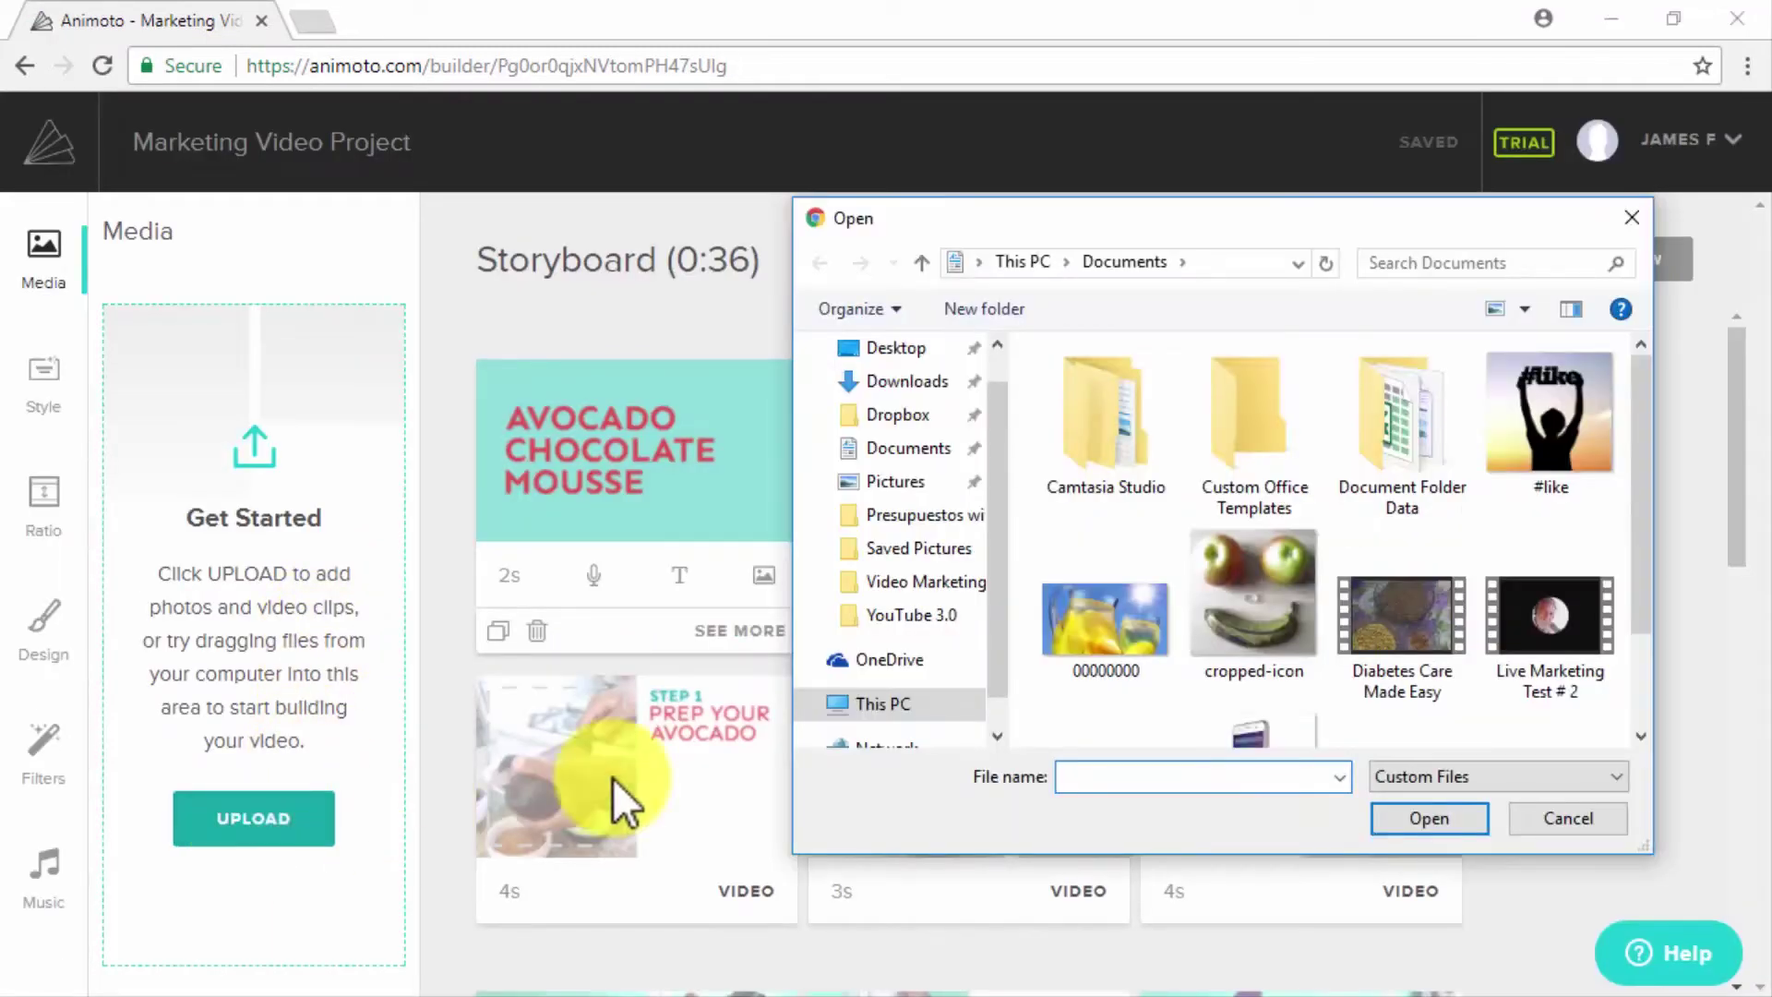
{"action": "left_click", "coordinate": [1369, 633]}
{"action": "left_click", "coordinate": [1438, 819]}
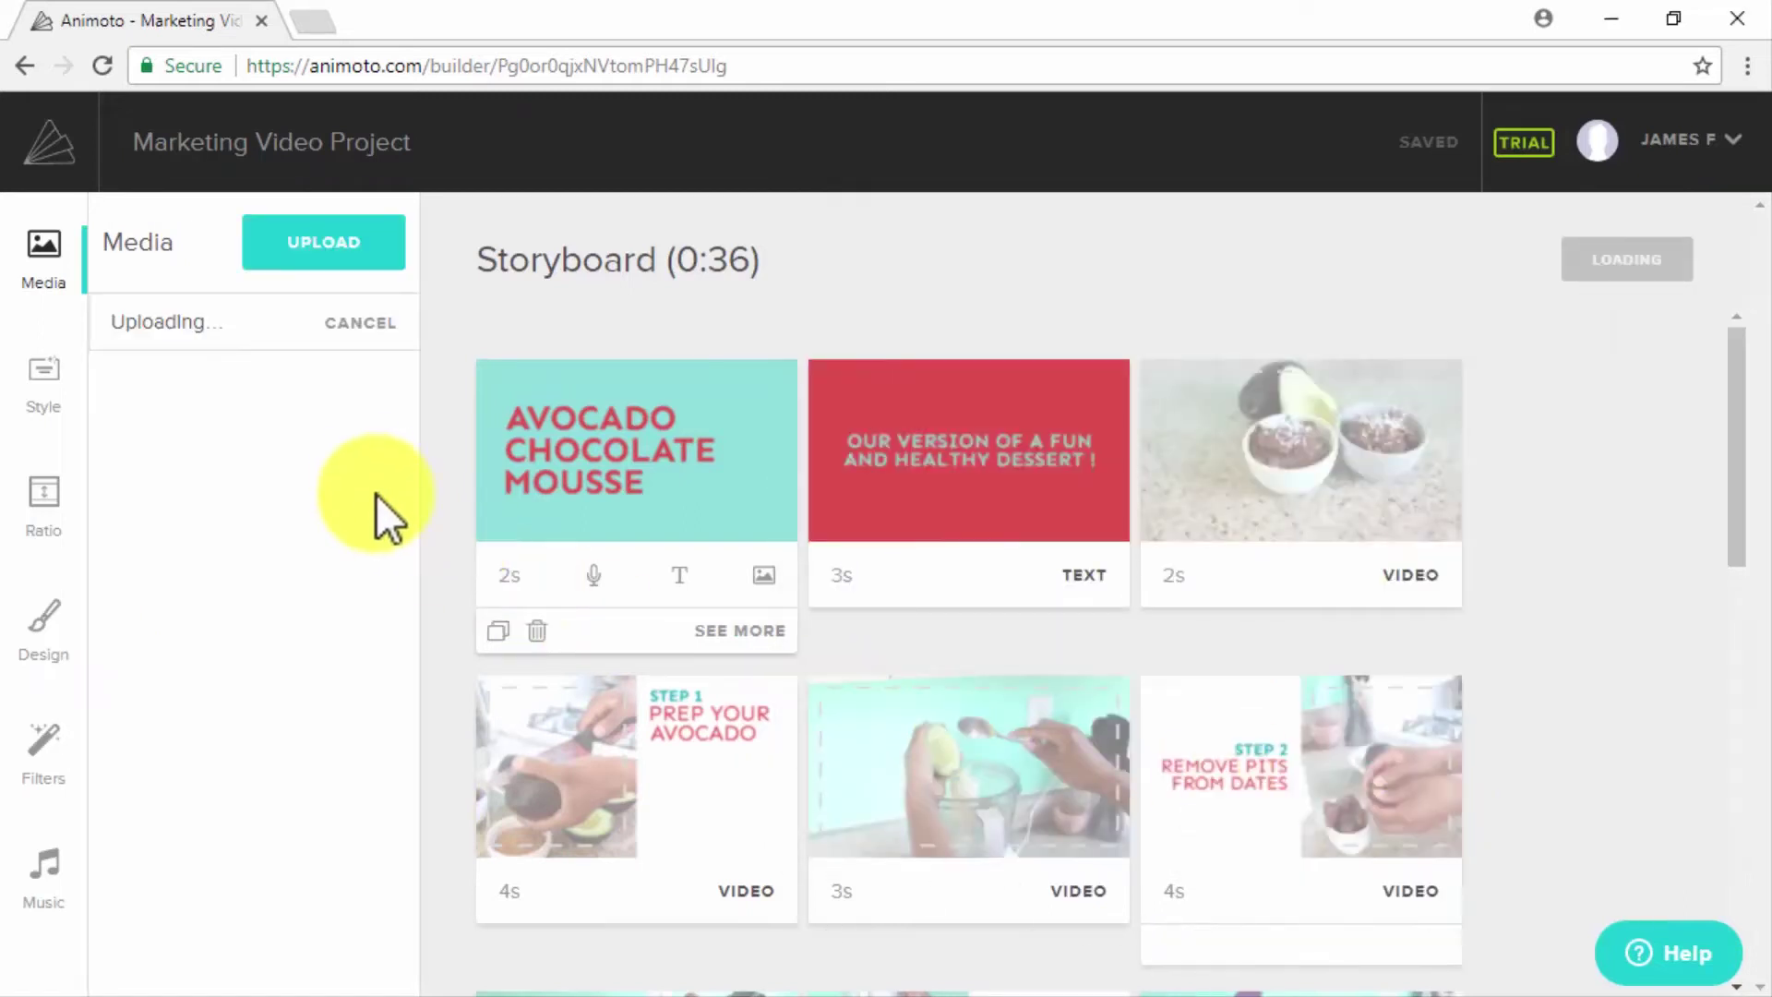
{"action": "left_click_drag", "start_coordinate": [178, 347], "coordinate": [1128, 489]}
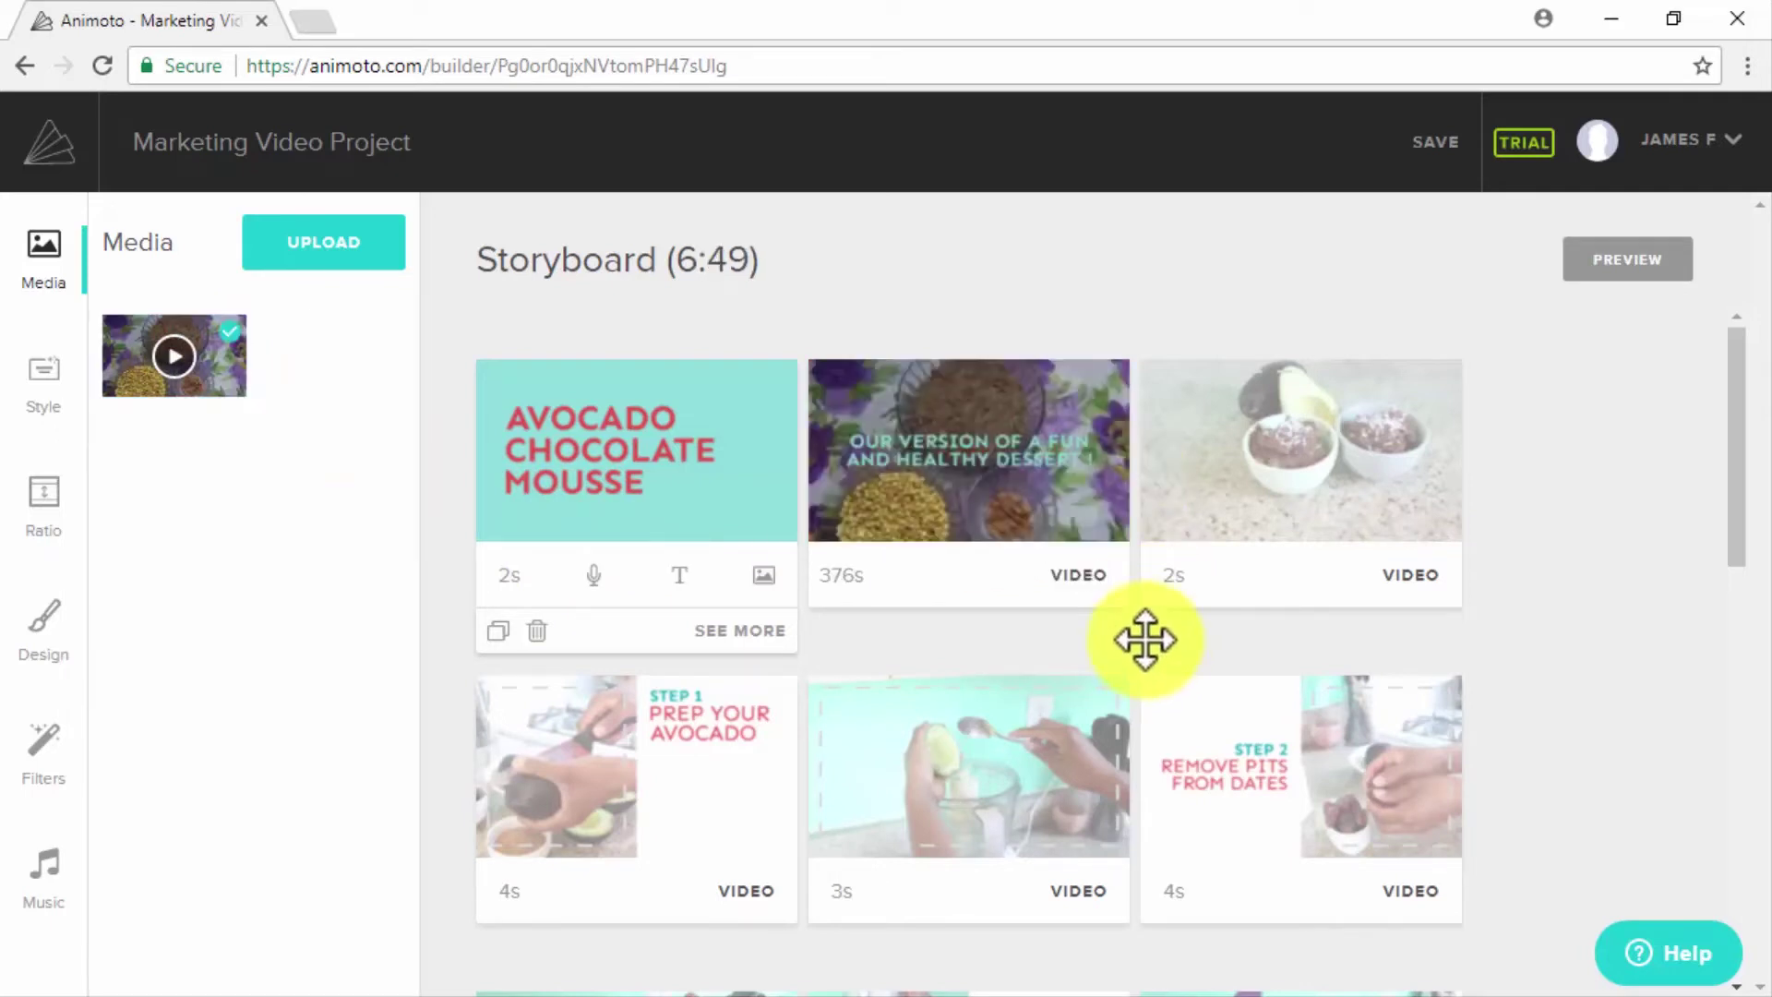
- Delete all template blocks after the second one, keeping only the title block and the uploaded video block
{"action": "left_click", "coordinate": [1202, 631]}
{"action": "left_click", "coordinate": [850, 673]}
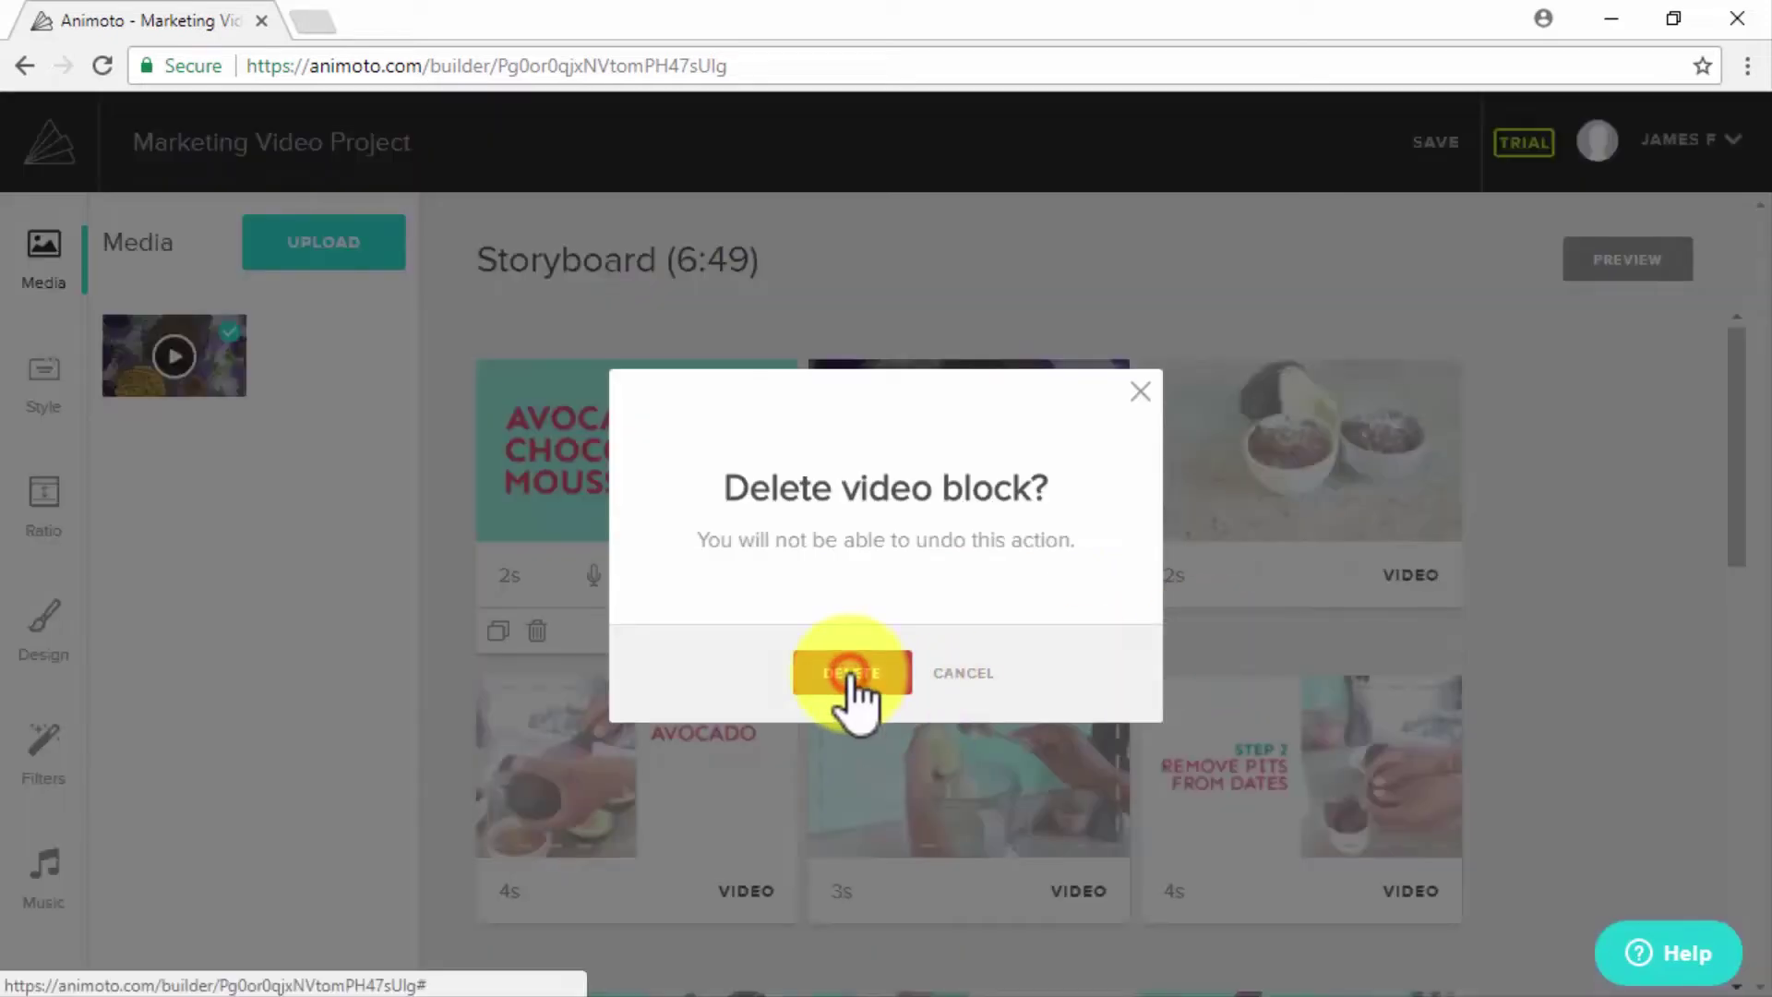
{"action": "left_click", "coordinate": [535, 943]}
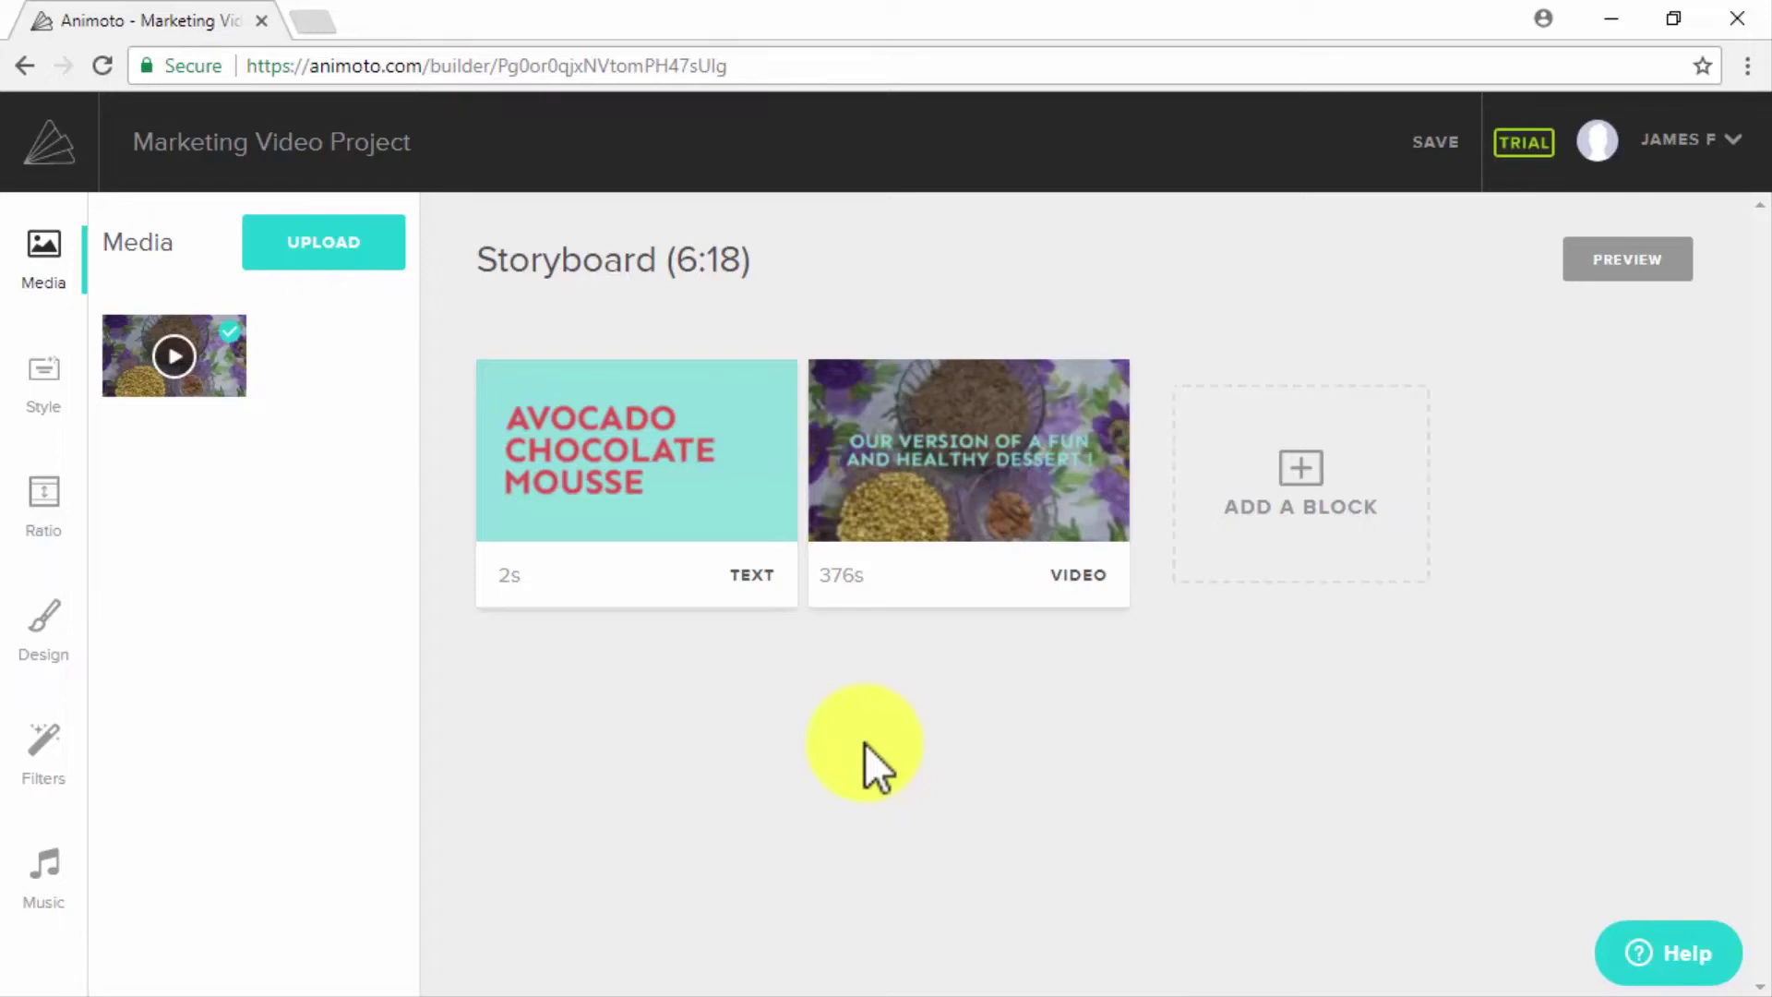
- Change the title block's text to "DIABETES CARE MADE EASY" and add the subtitle "#DCMEtips"
{"action": "mouse_move", "coordinate": [660, 455]}
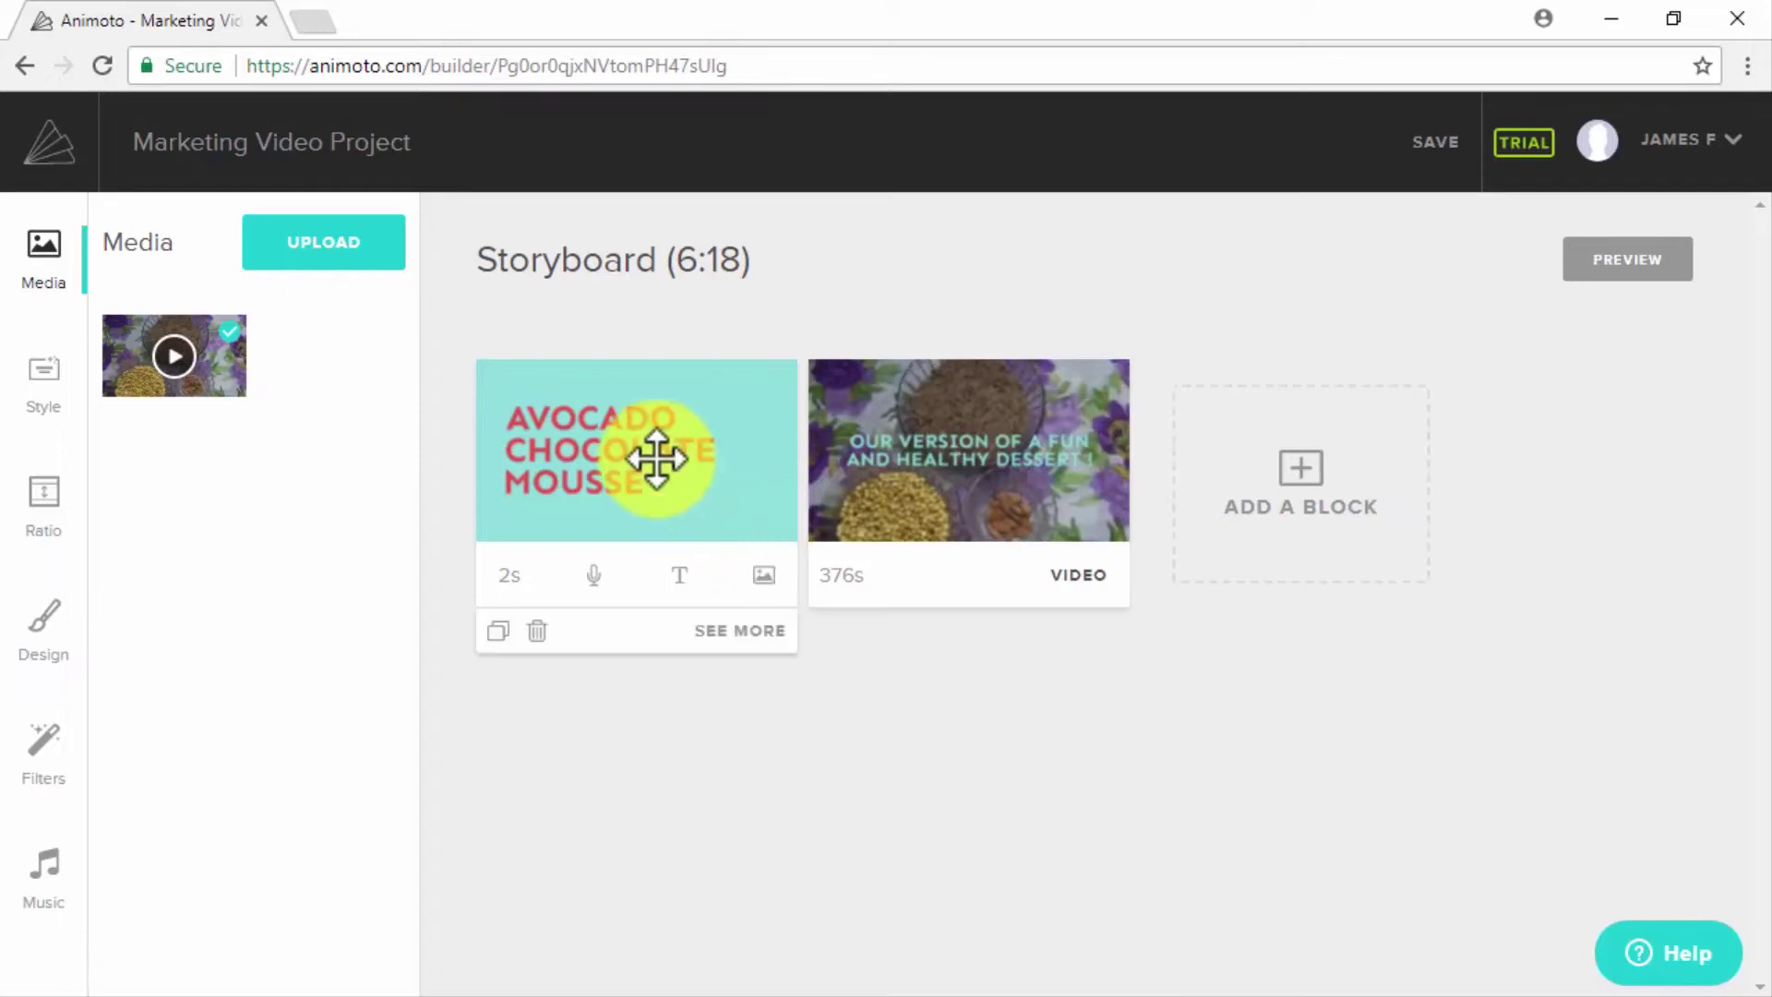
{"action": "left_click", "coordinate": [729, 633]}
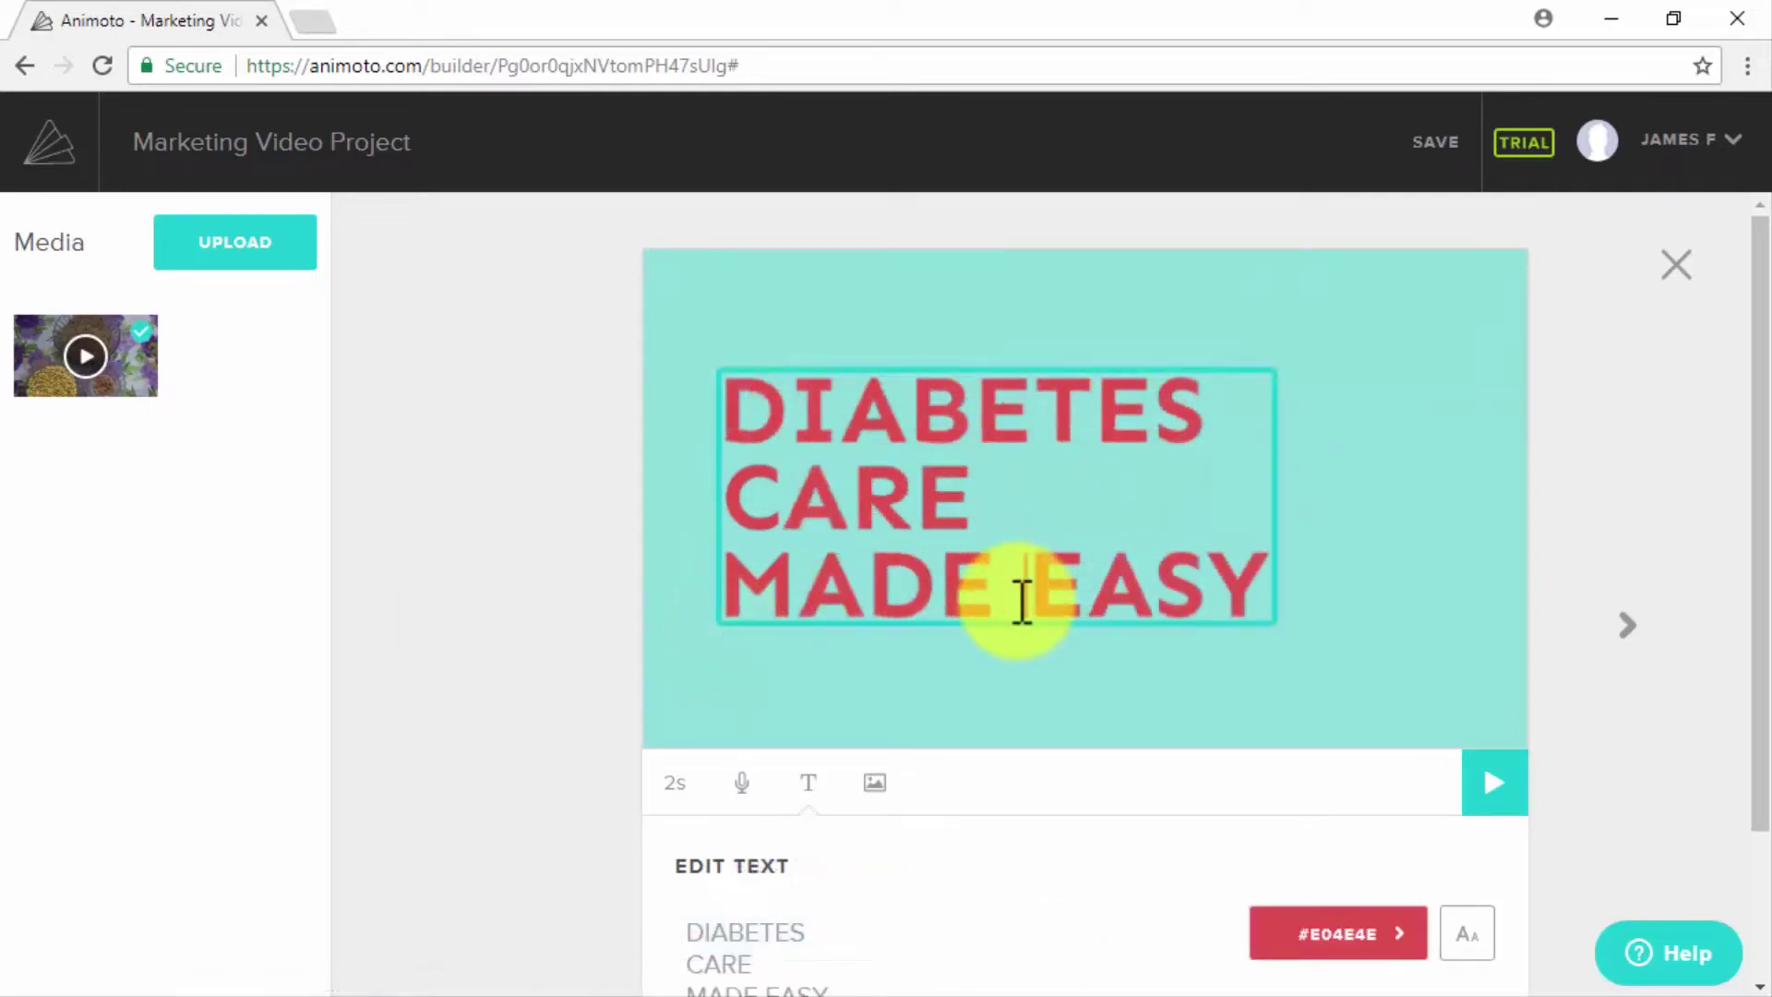
{"action": "scroll", "coordinate": [1021, 602], "scroll_direction": "down", "scroll_amount": 2}
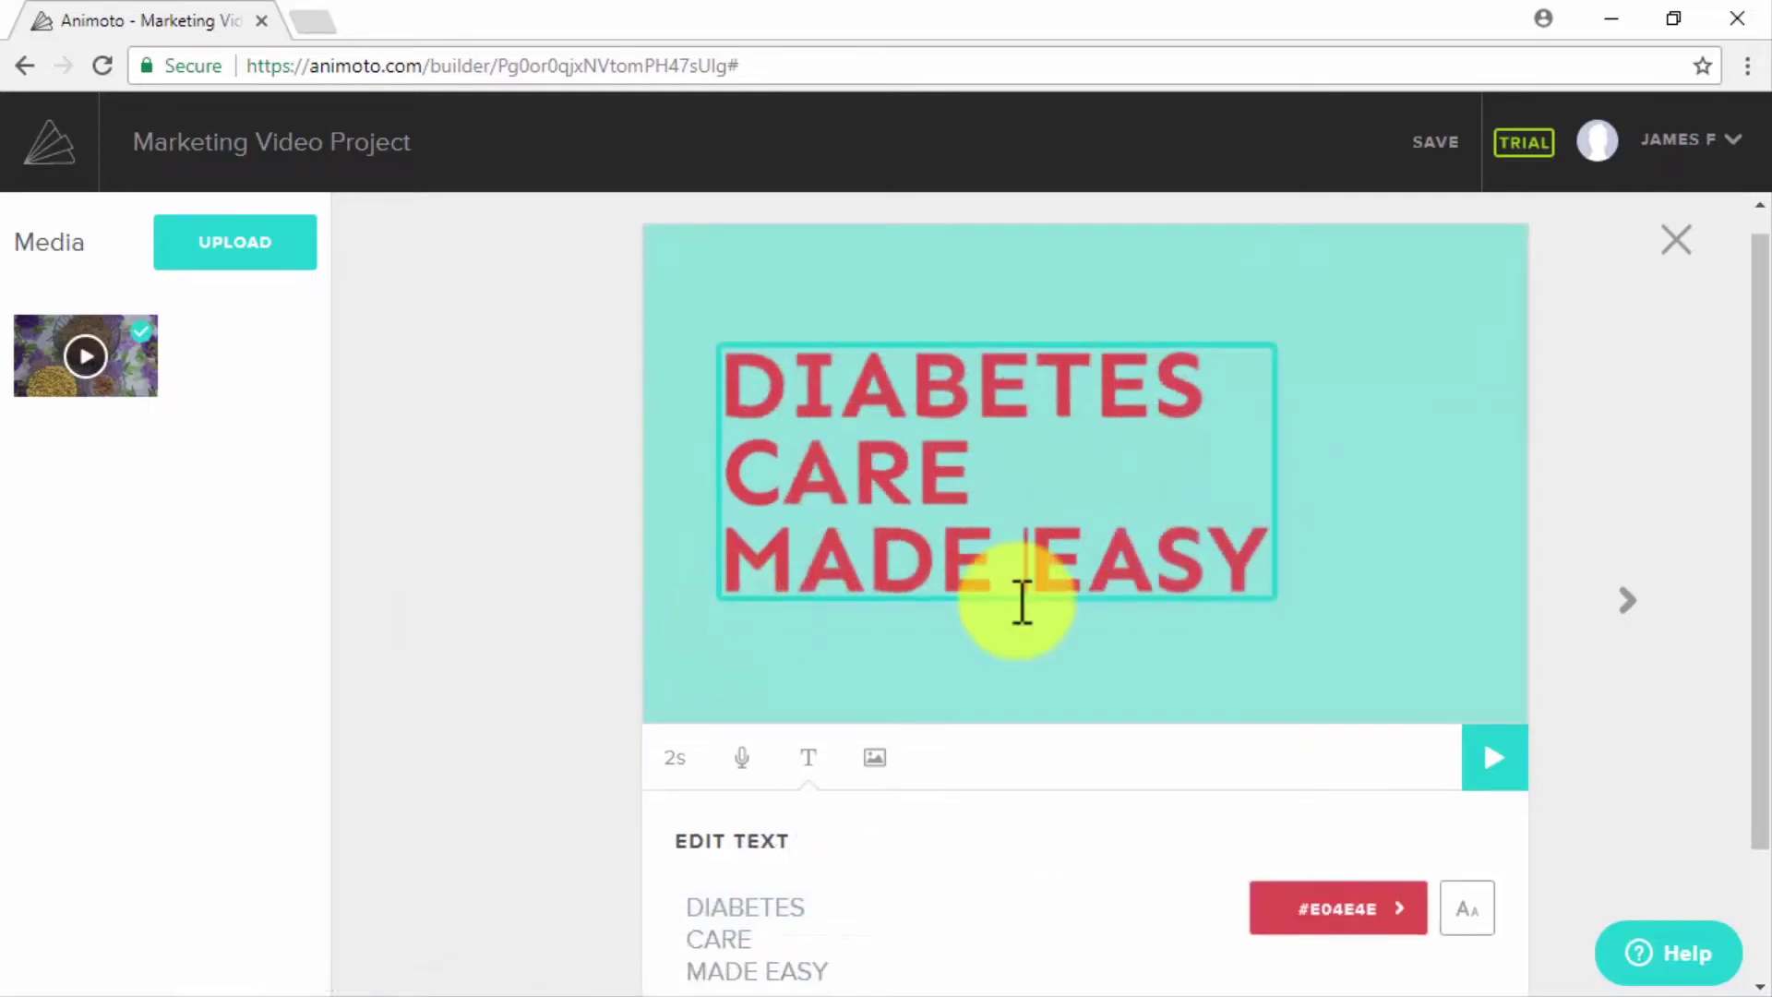
{"action": "left_click", "coordinate": [770, 868]}
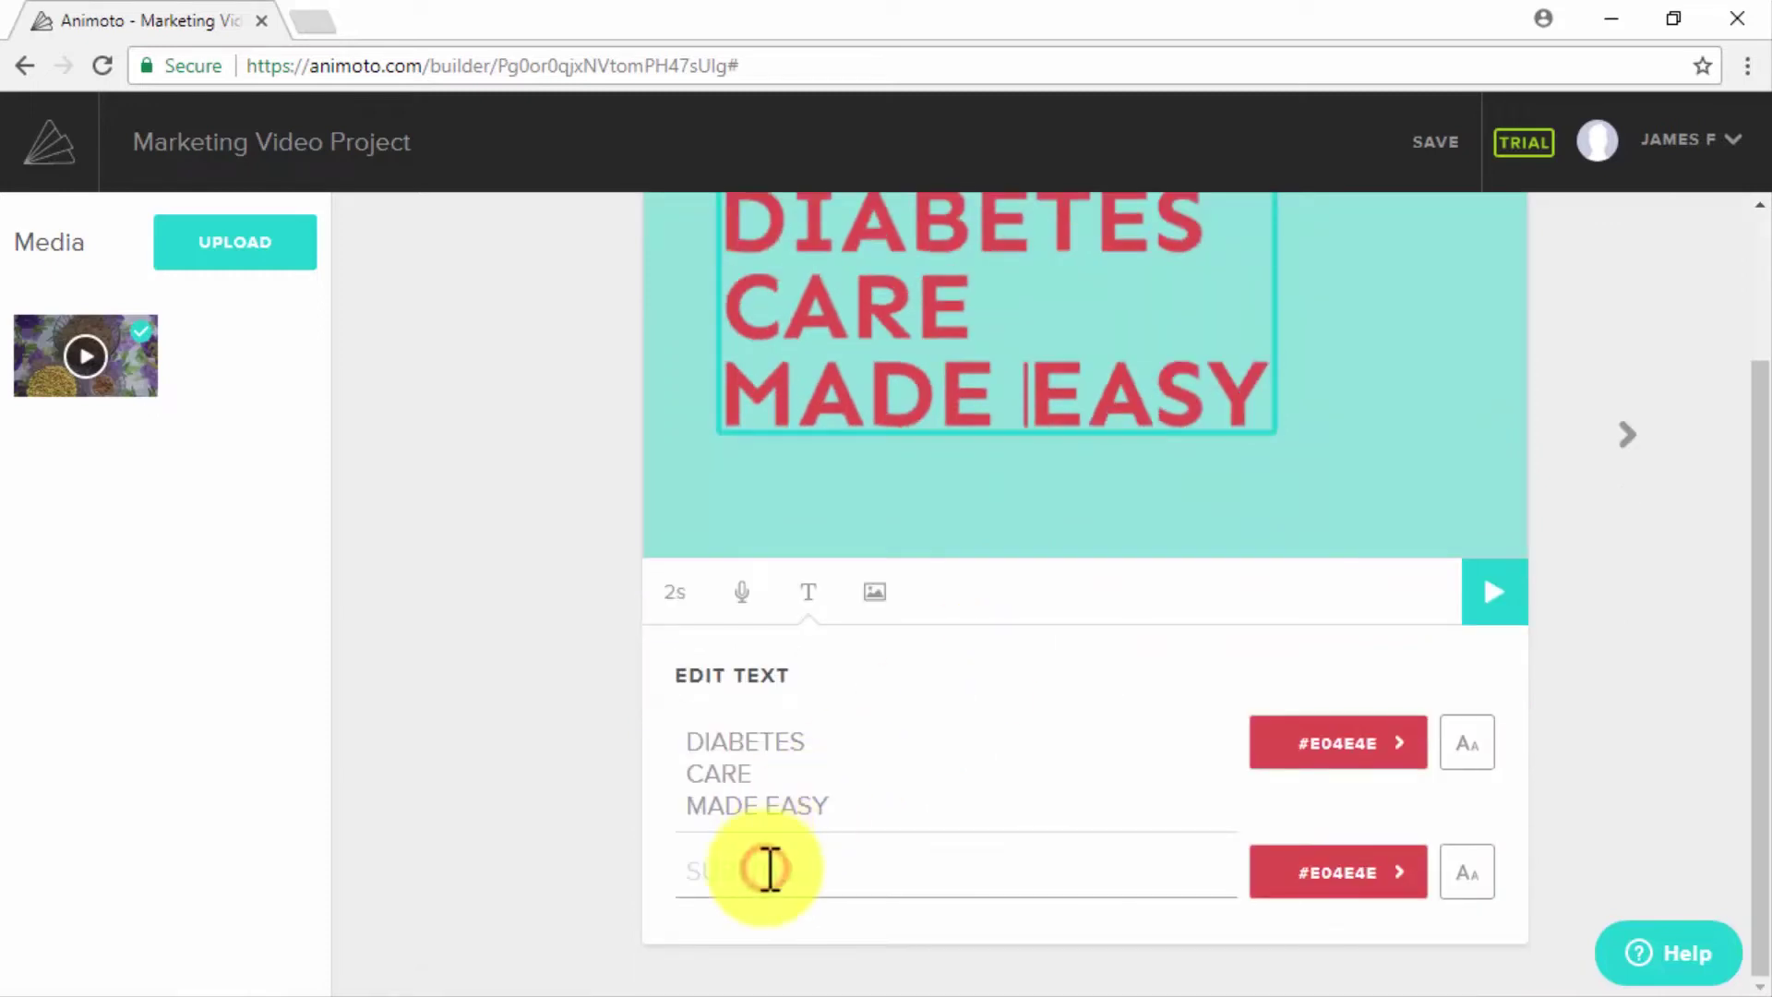
{"action": "type", "text": "#DCMEtips"}
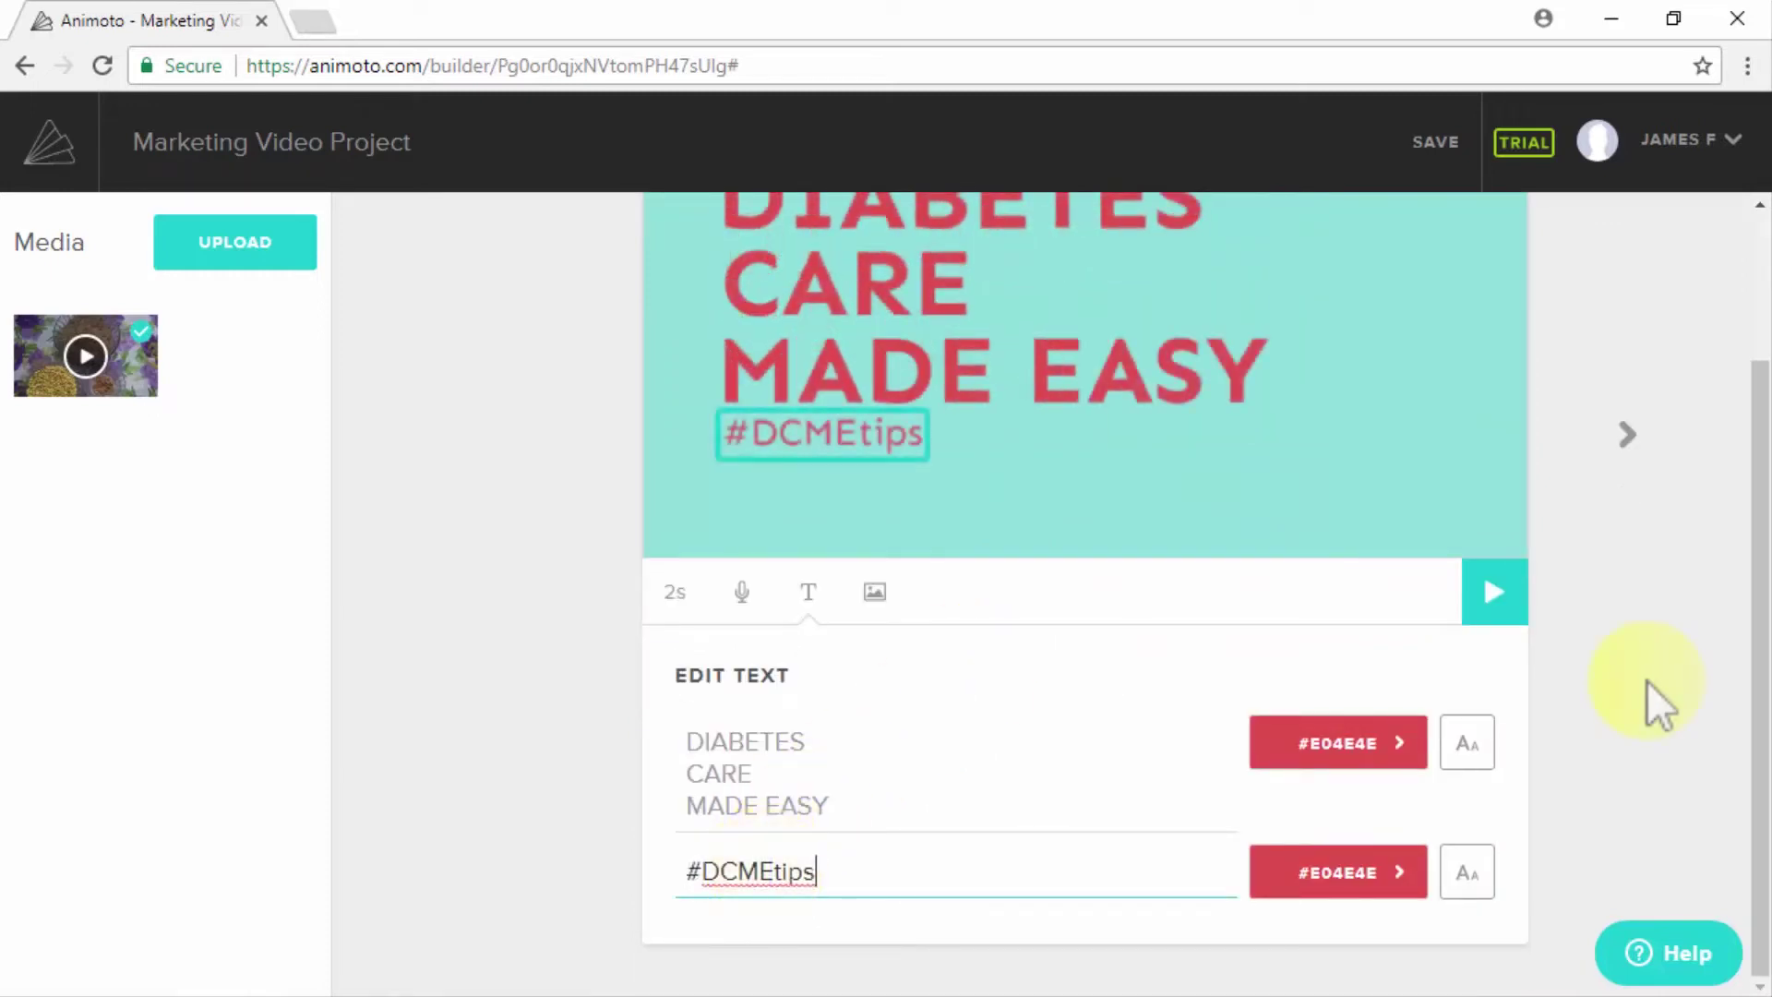
{"action": "scroll", "coordinate": [1647, 679], "scroll_direction": "up", "scroll_amount": 2}
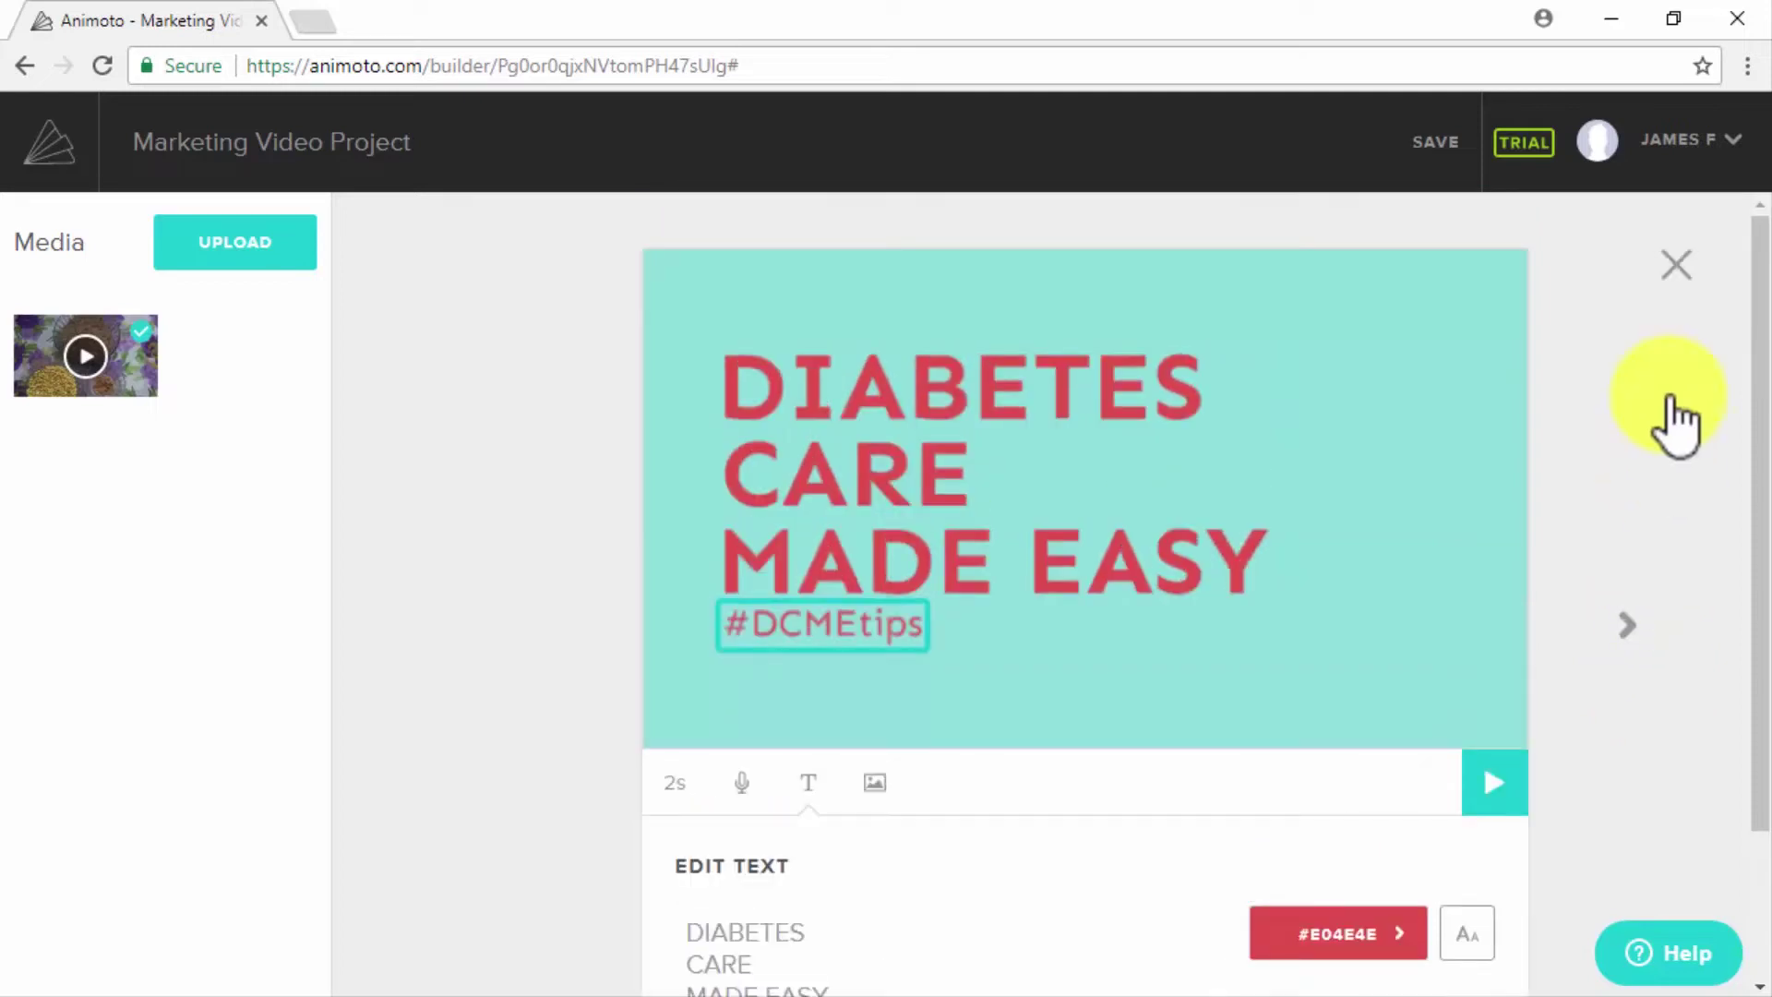
{"action": "left_click", "coordinate": [1677, 266]}
- Change the video block's caption to "OUR VERSION OF A FUN AND HEALTHY DESSERT FOR DIABETICS!"
{"action": "mouse_move", "coordinate": [972, 541]}
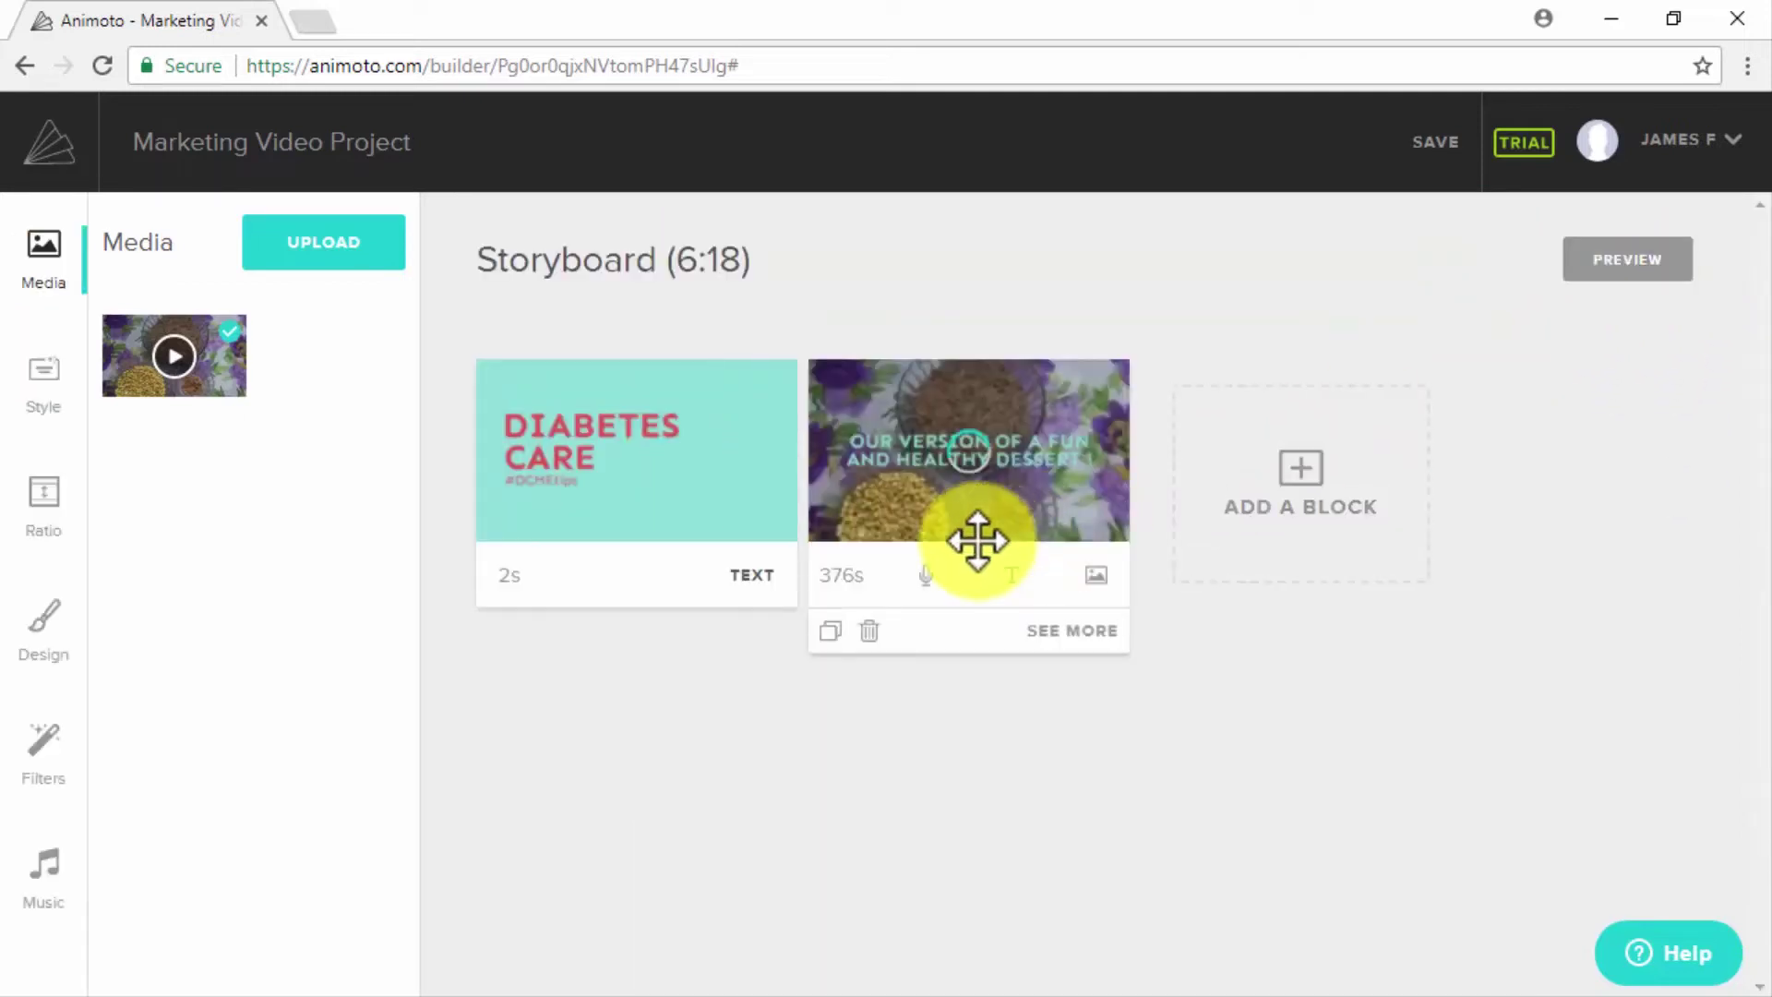
{"action": "left_click", "coordinate": [1050, 631]}
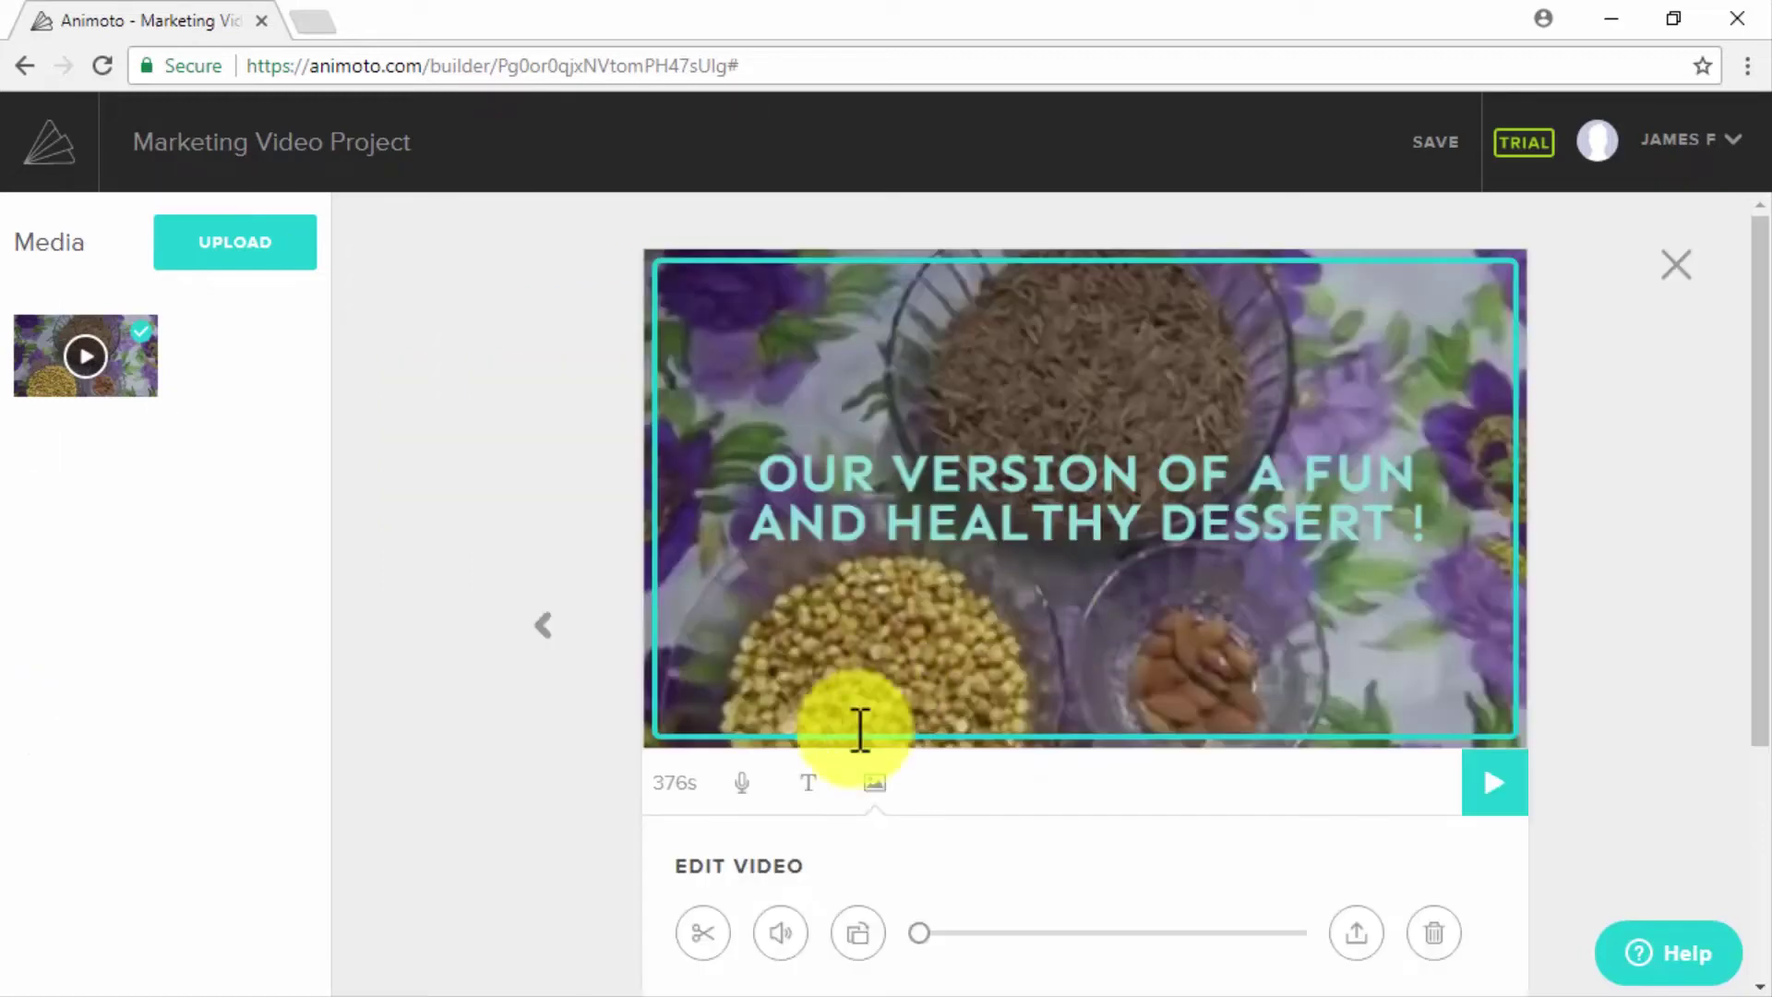
{"action": "left_click", "coordinate": [808, 784]}
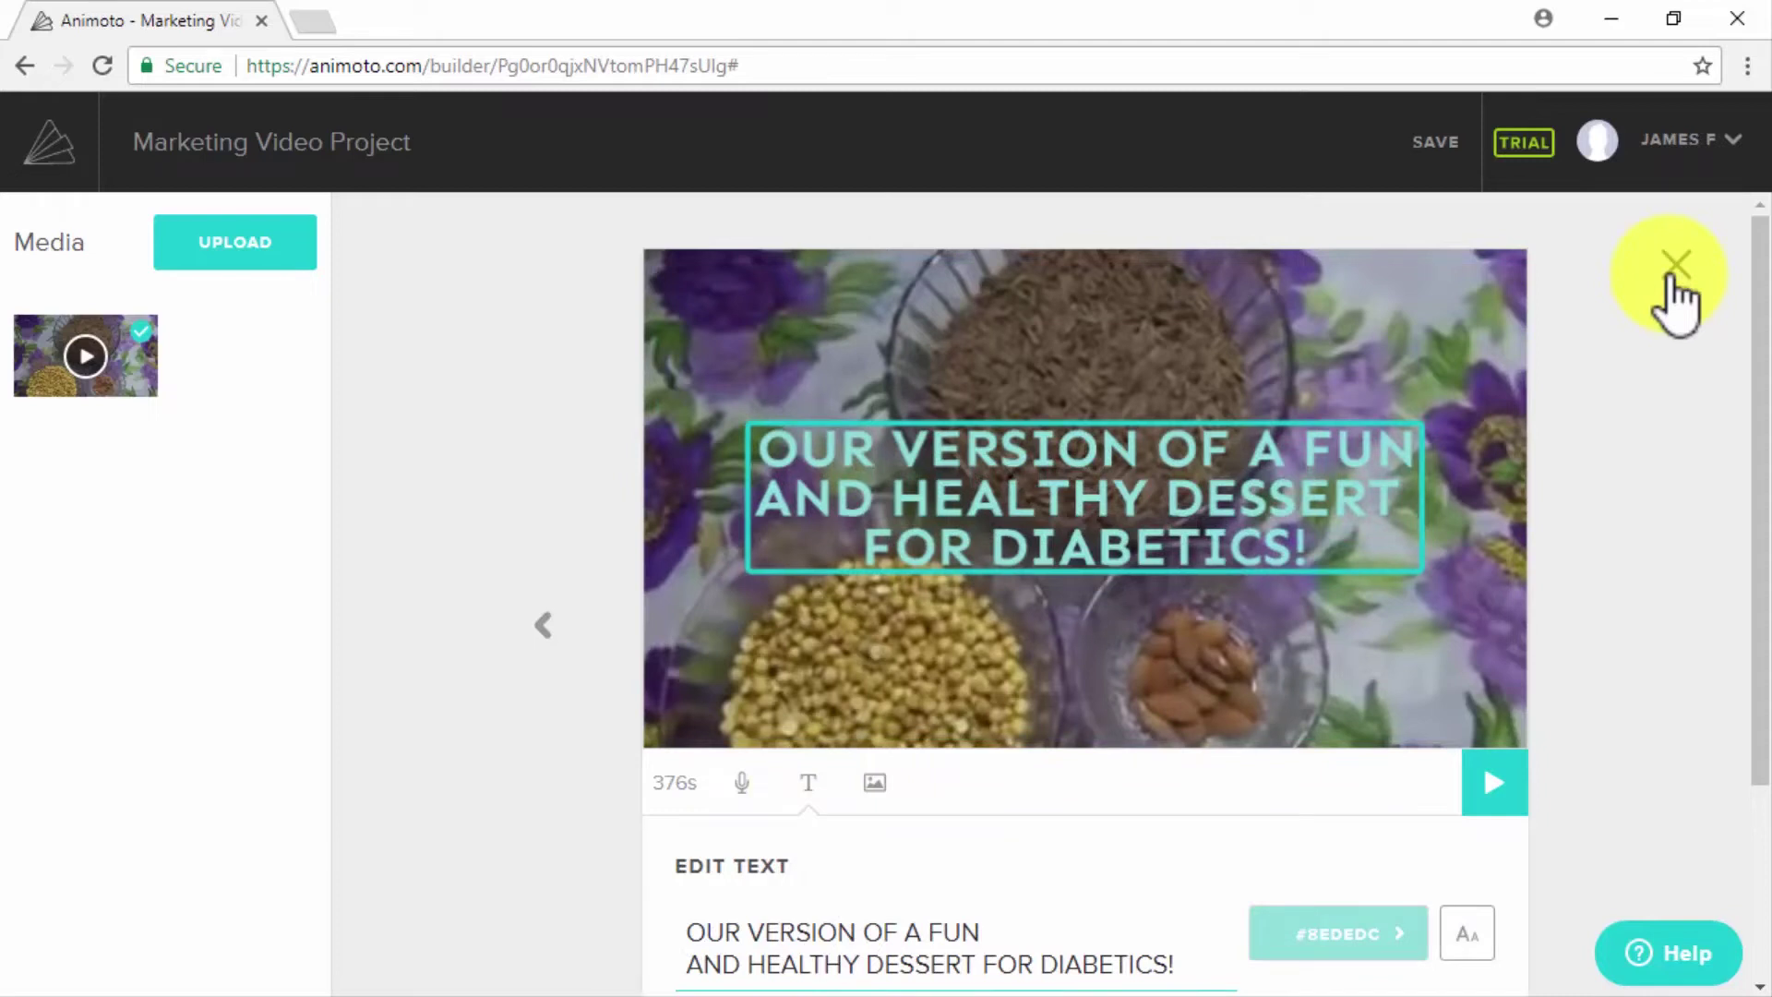
{"action": "left_click", "coordinate": [1675, 268]}
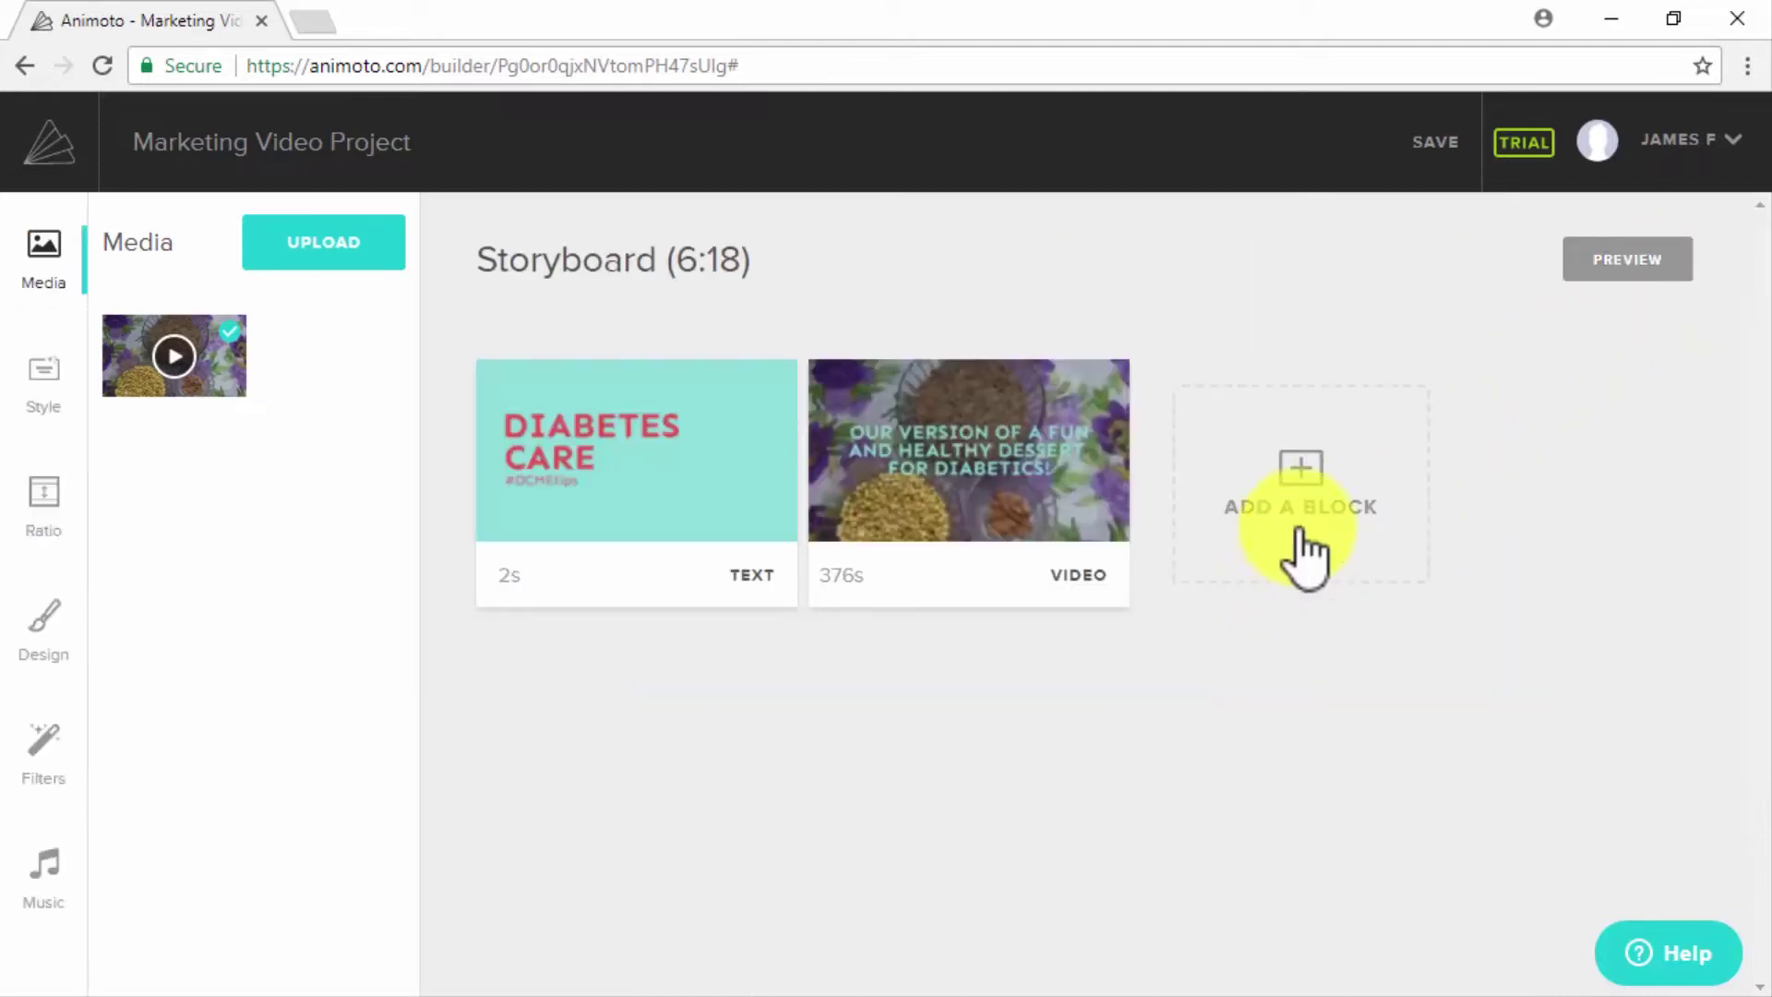
- Add a text block reading "Easy as that!" after the video block
{"action": "left_click", "coordinate": [1308, 482]}
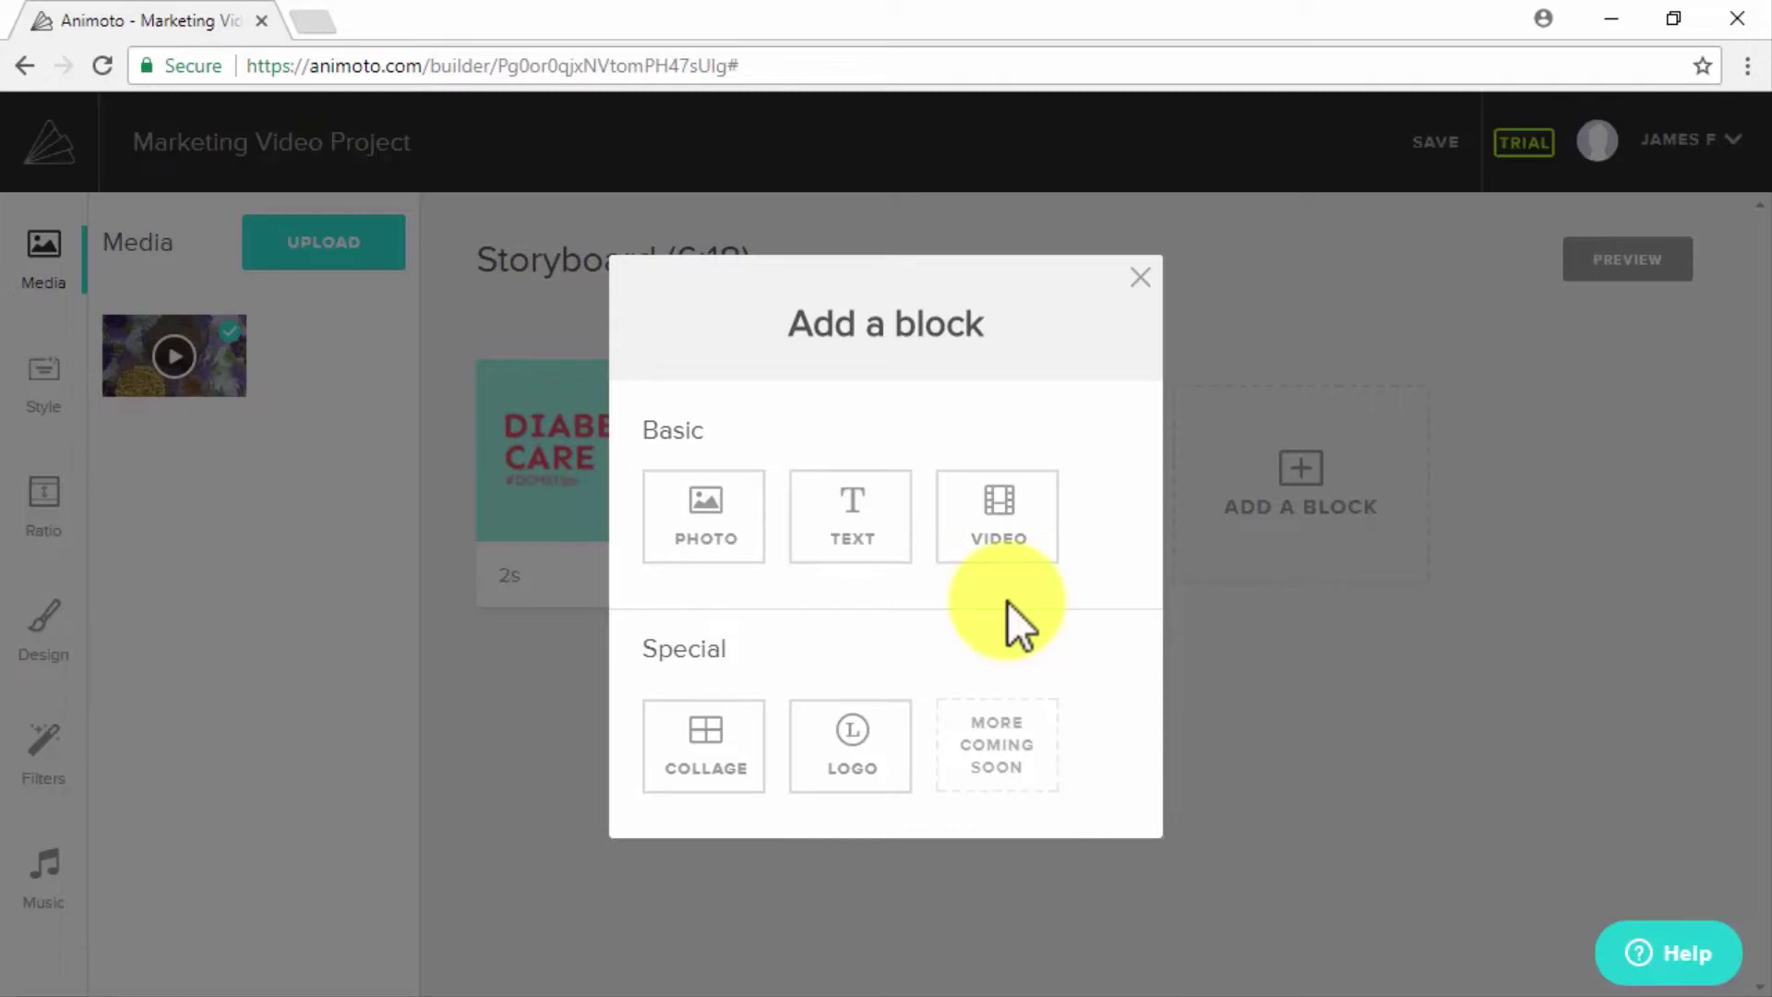
{"action": "left_click", "coordinate": [854, 534]}
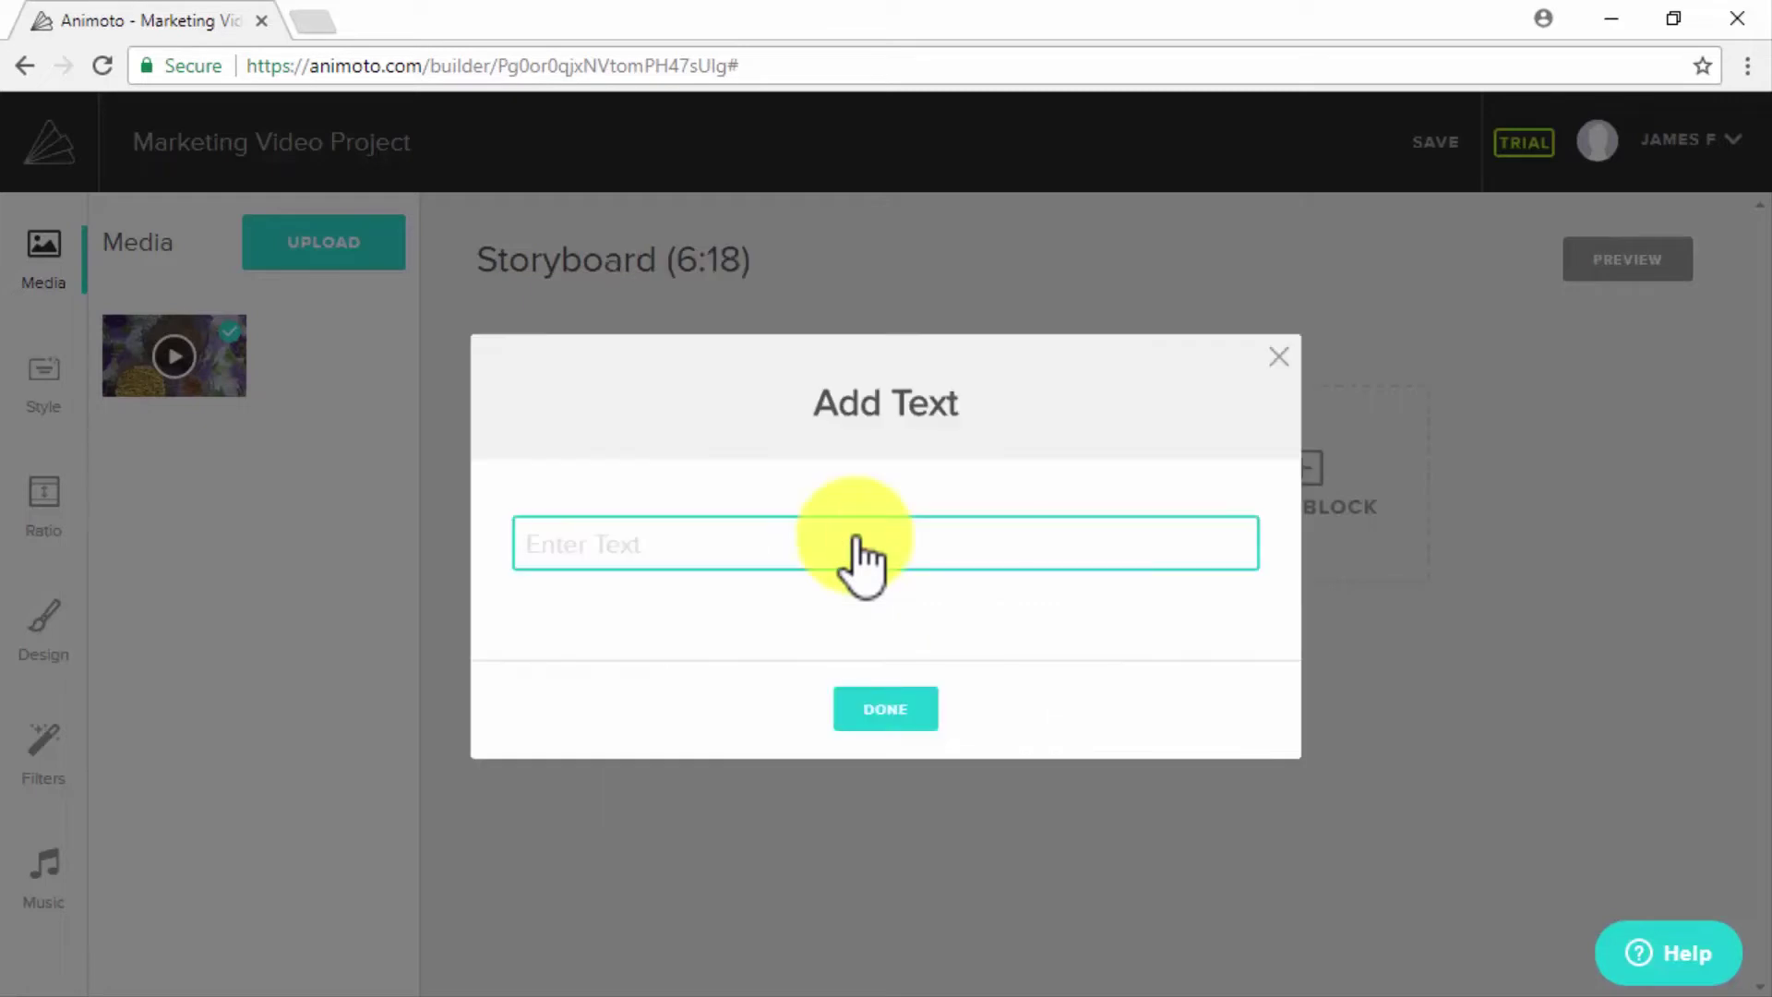
{"action": "type", "text": "Easy as that!"}
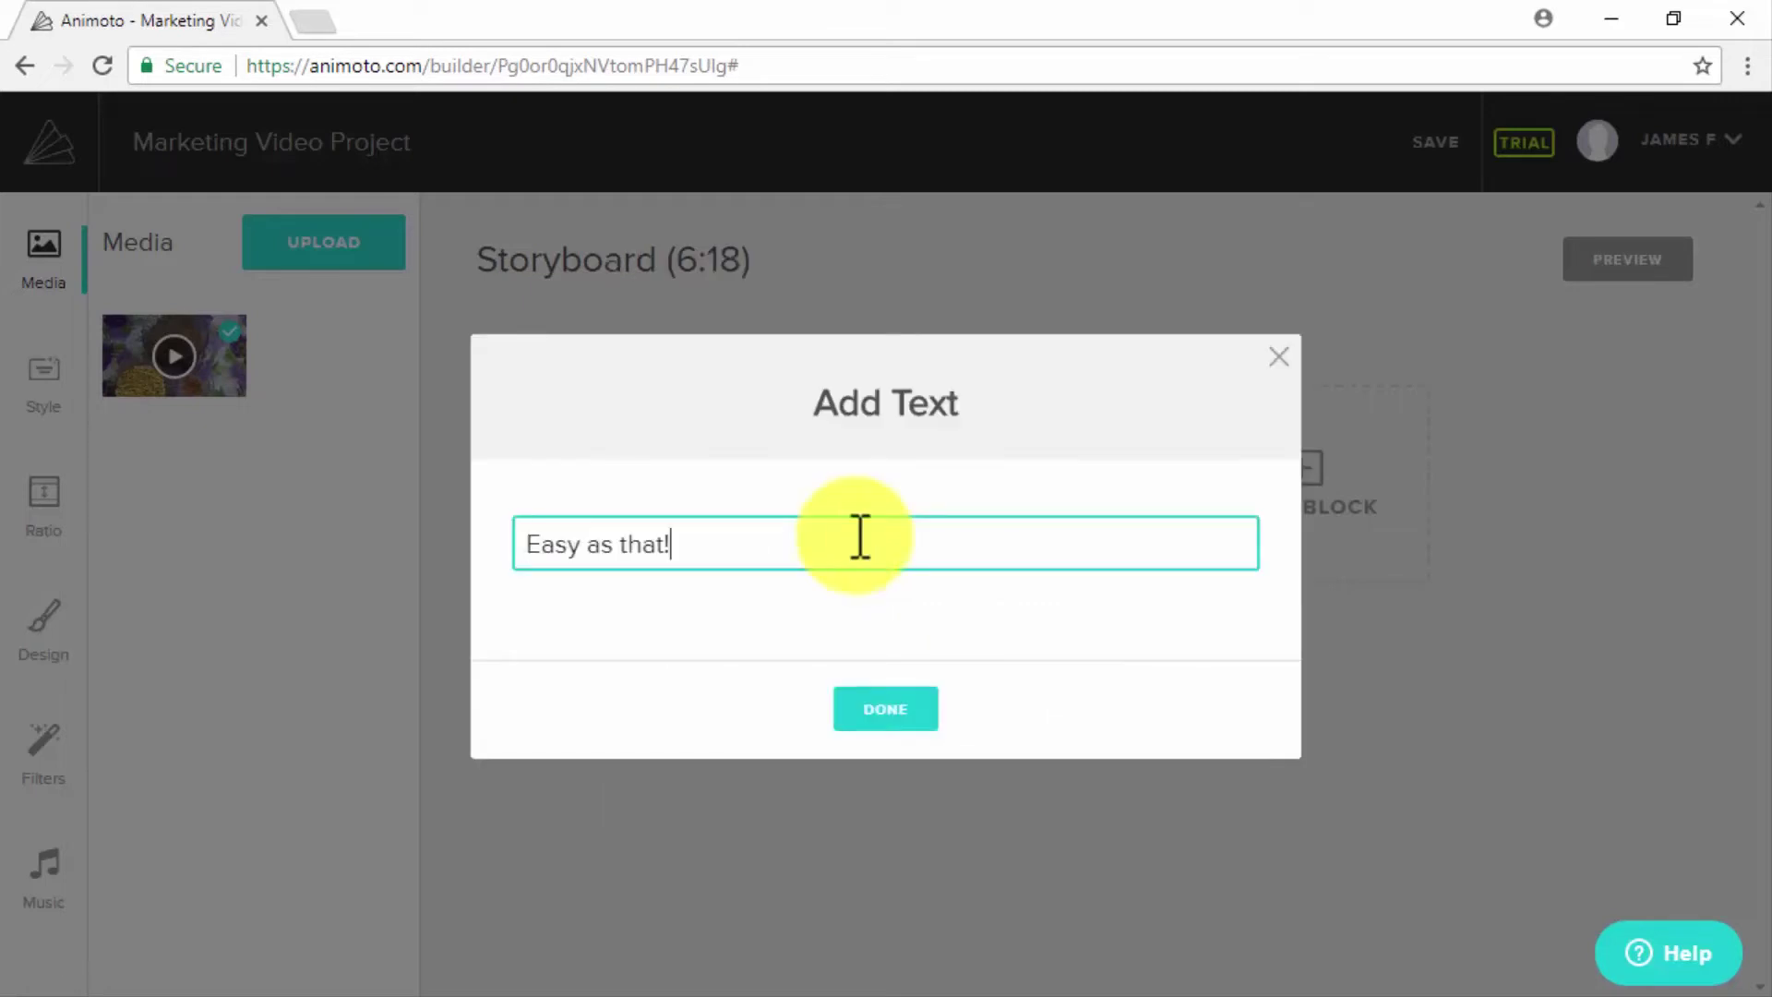
{"action": "left_click", "coordinate": [890, 701]}
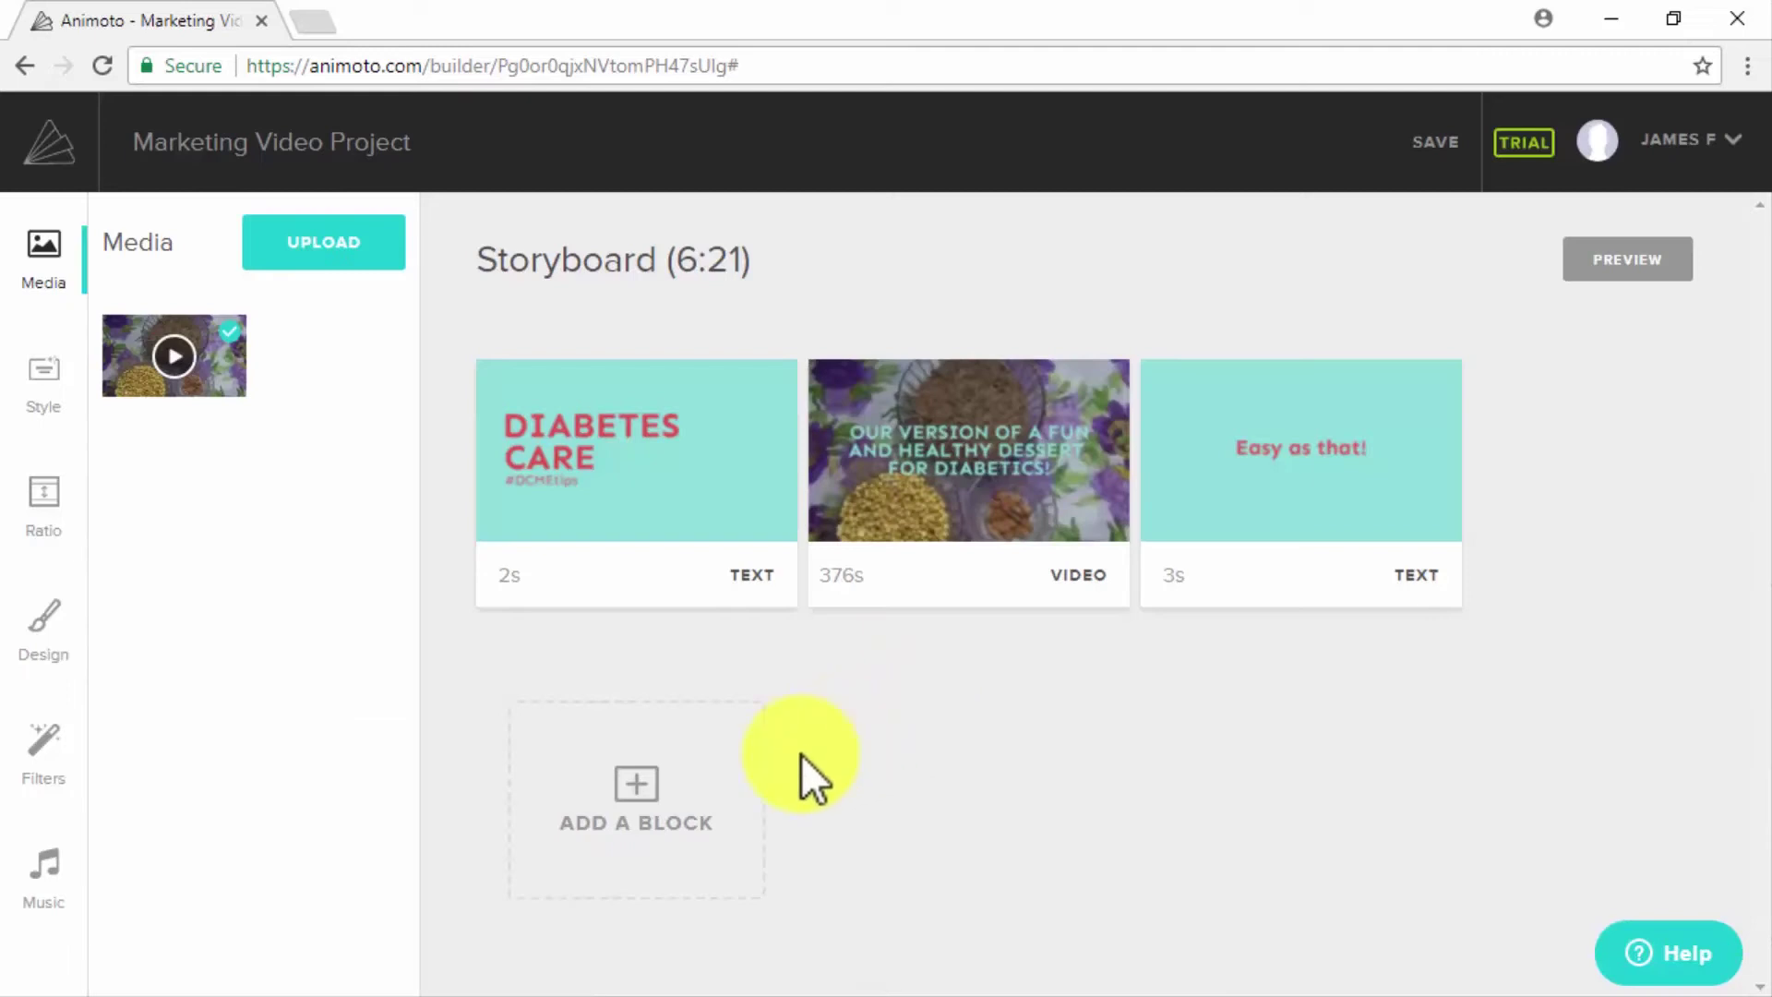
- Add a logo block at the end of the storyboard
{"action": "left_click", "coordinate": [627, 801]}
{"action": "left_click", "coordinate": [827, 733]}
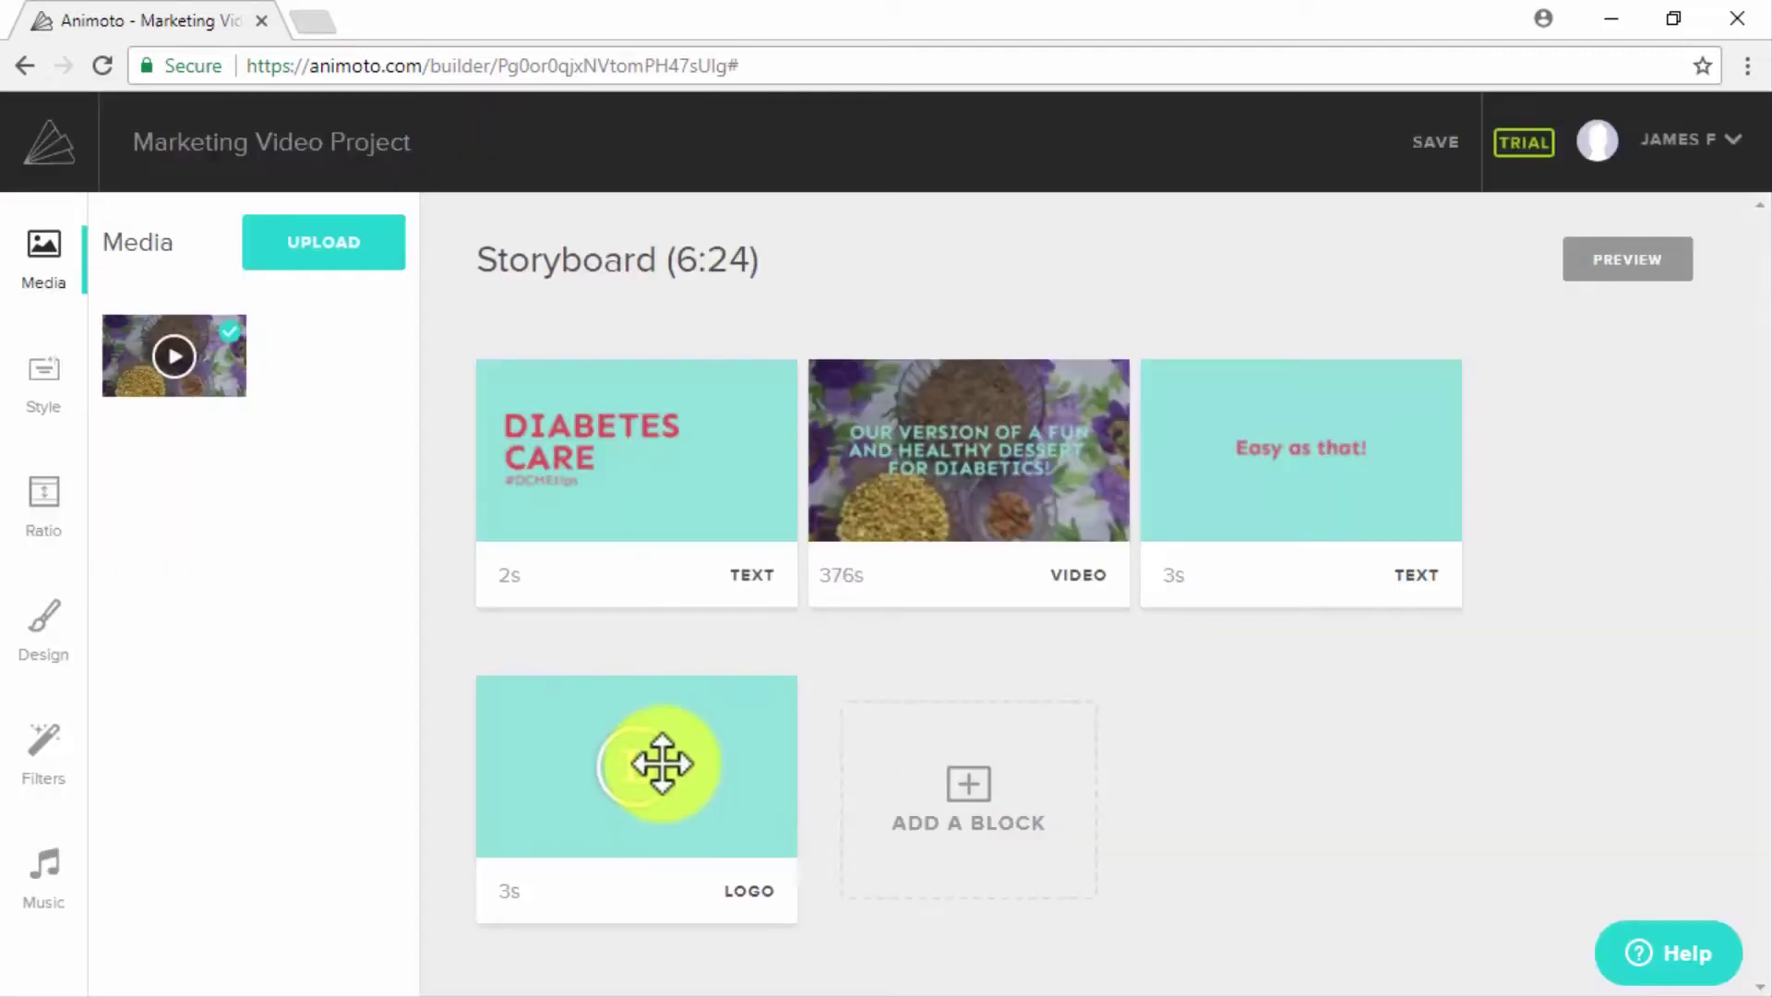
{"action": "mouse_move", "coordinate": [664, 763]}
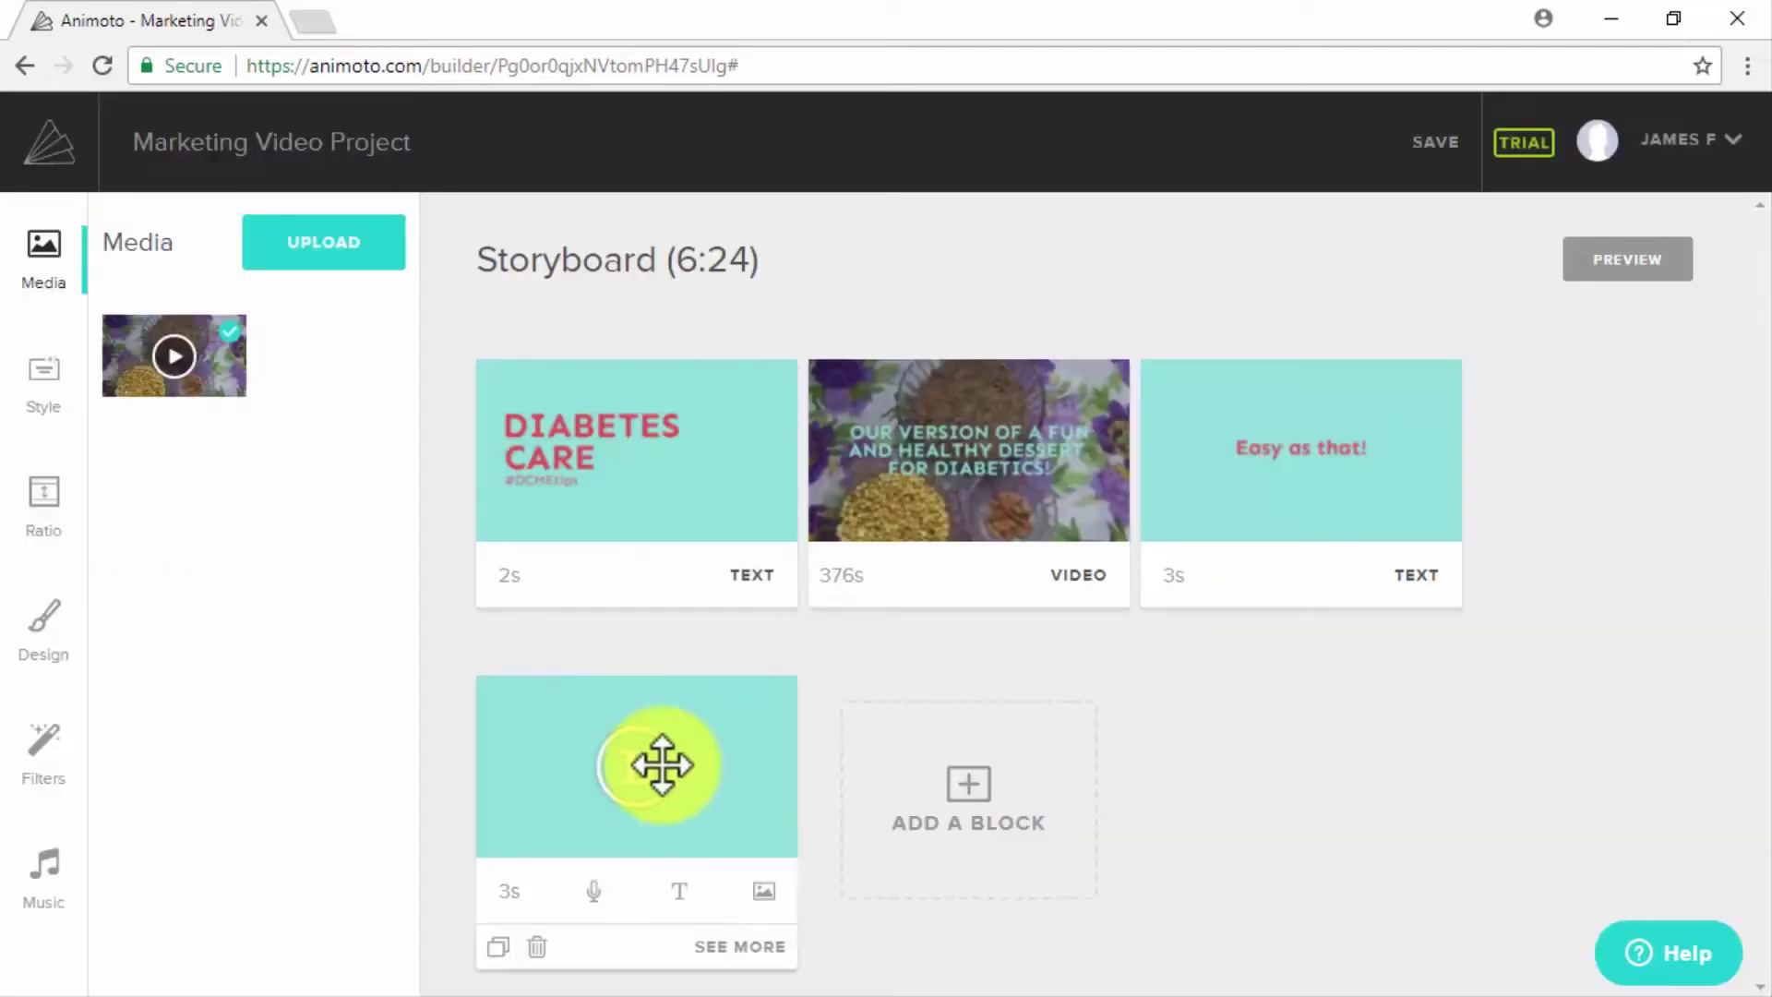
- Upload the cropped-icon image as the logo in the storyboard's final logo block
{"action": "left_click", "coordinate": [764, 889]}
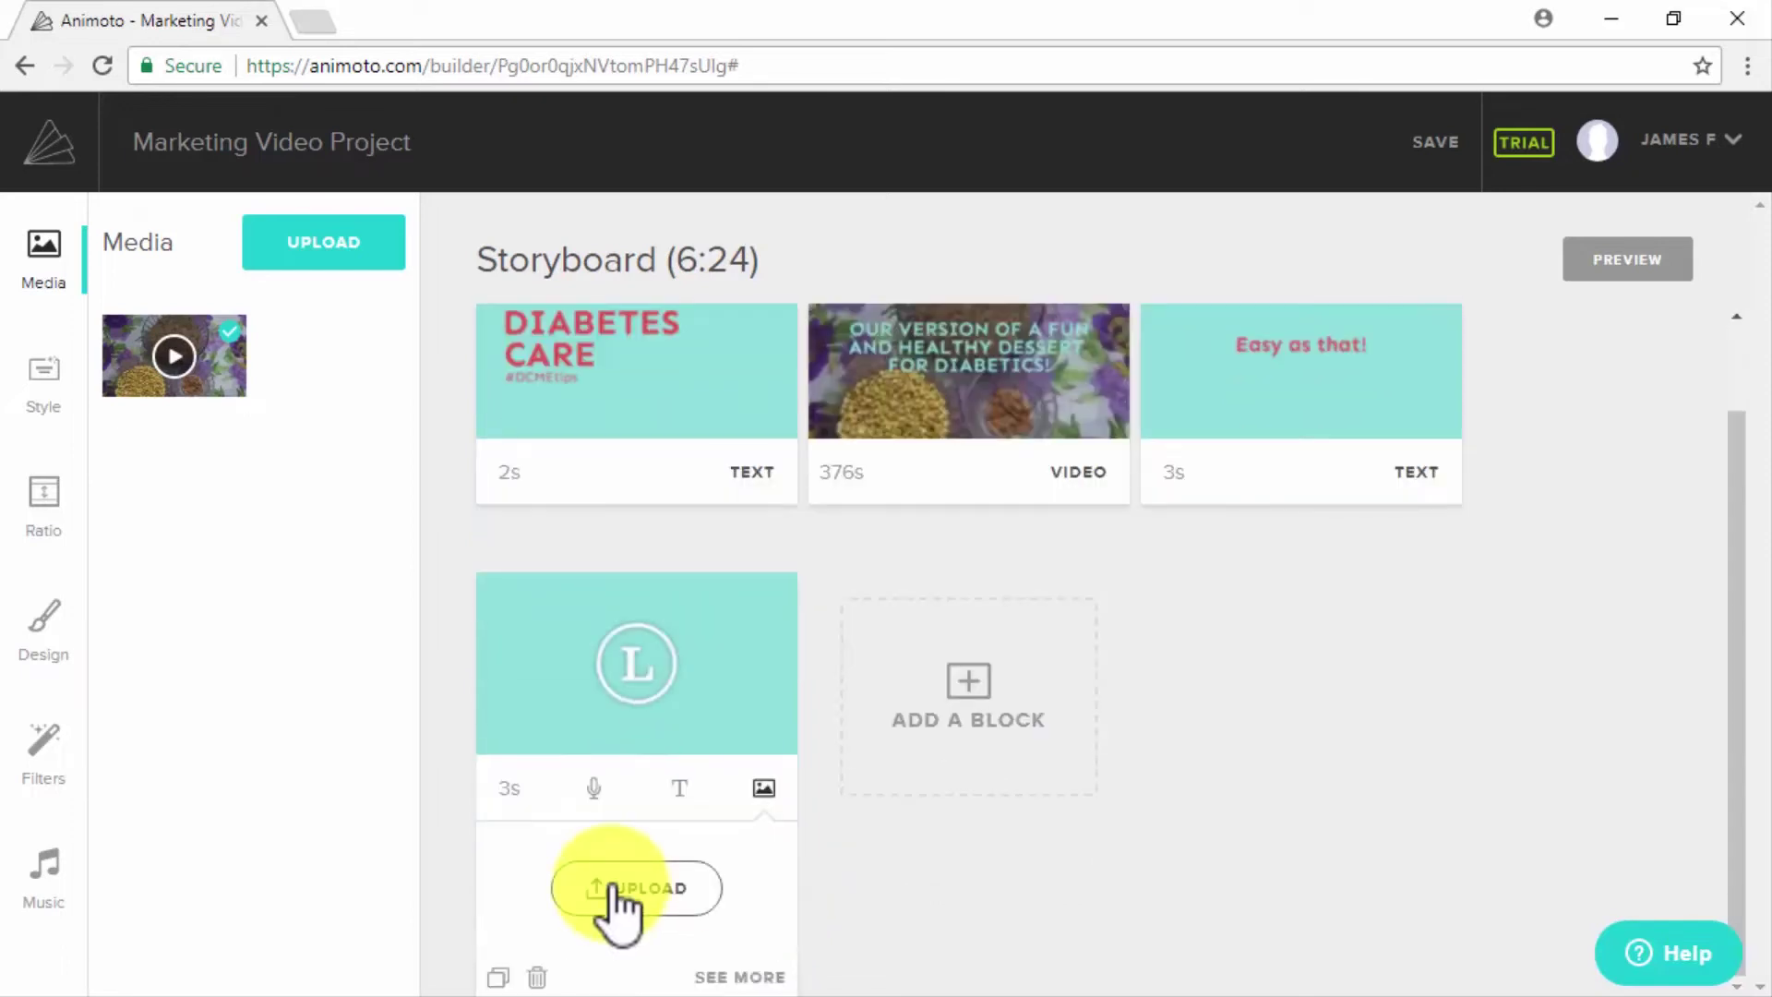
{"action": "left_click", "coordinate": [616, 872]}
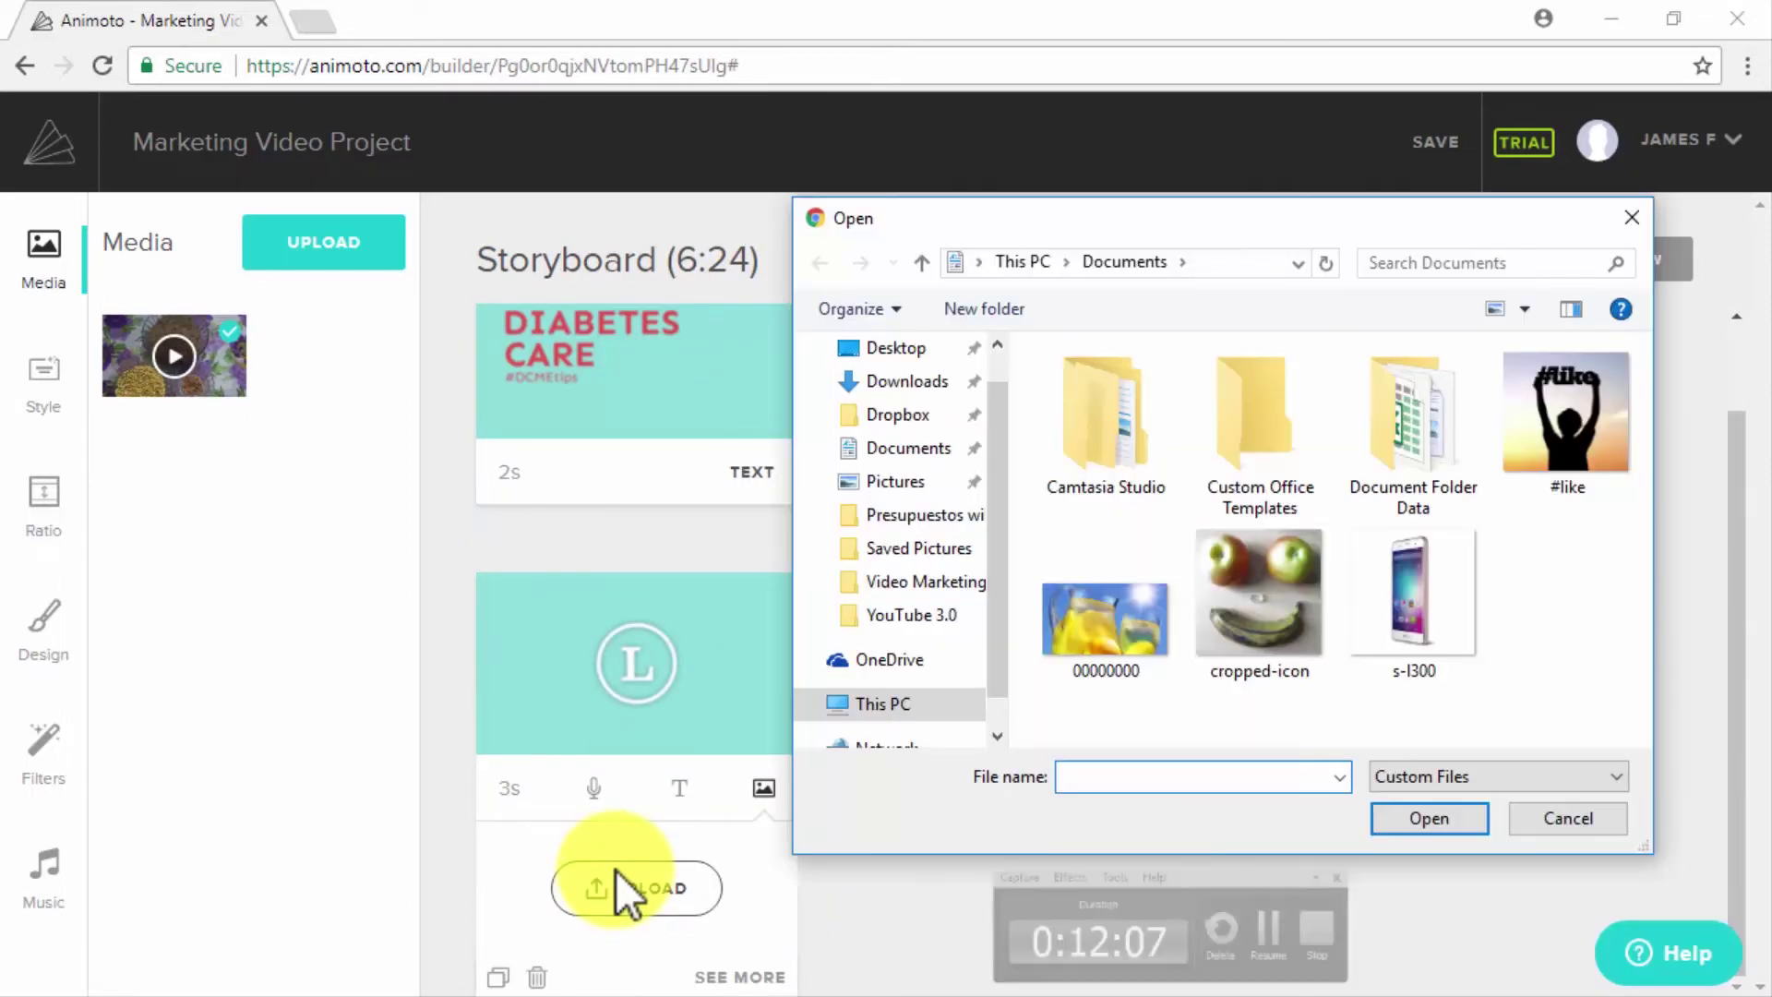
{"action": "left_click", "coordinate": [1249, 607]}
{"action": "left_click", "coordinate": [1415, 827]}
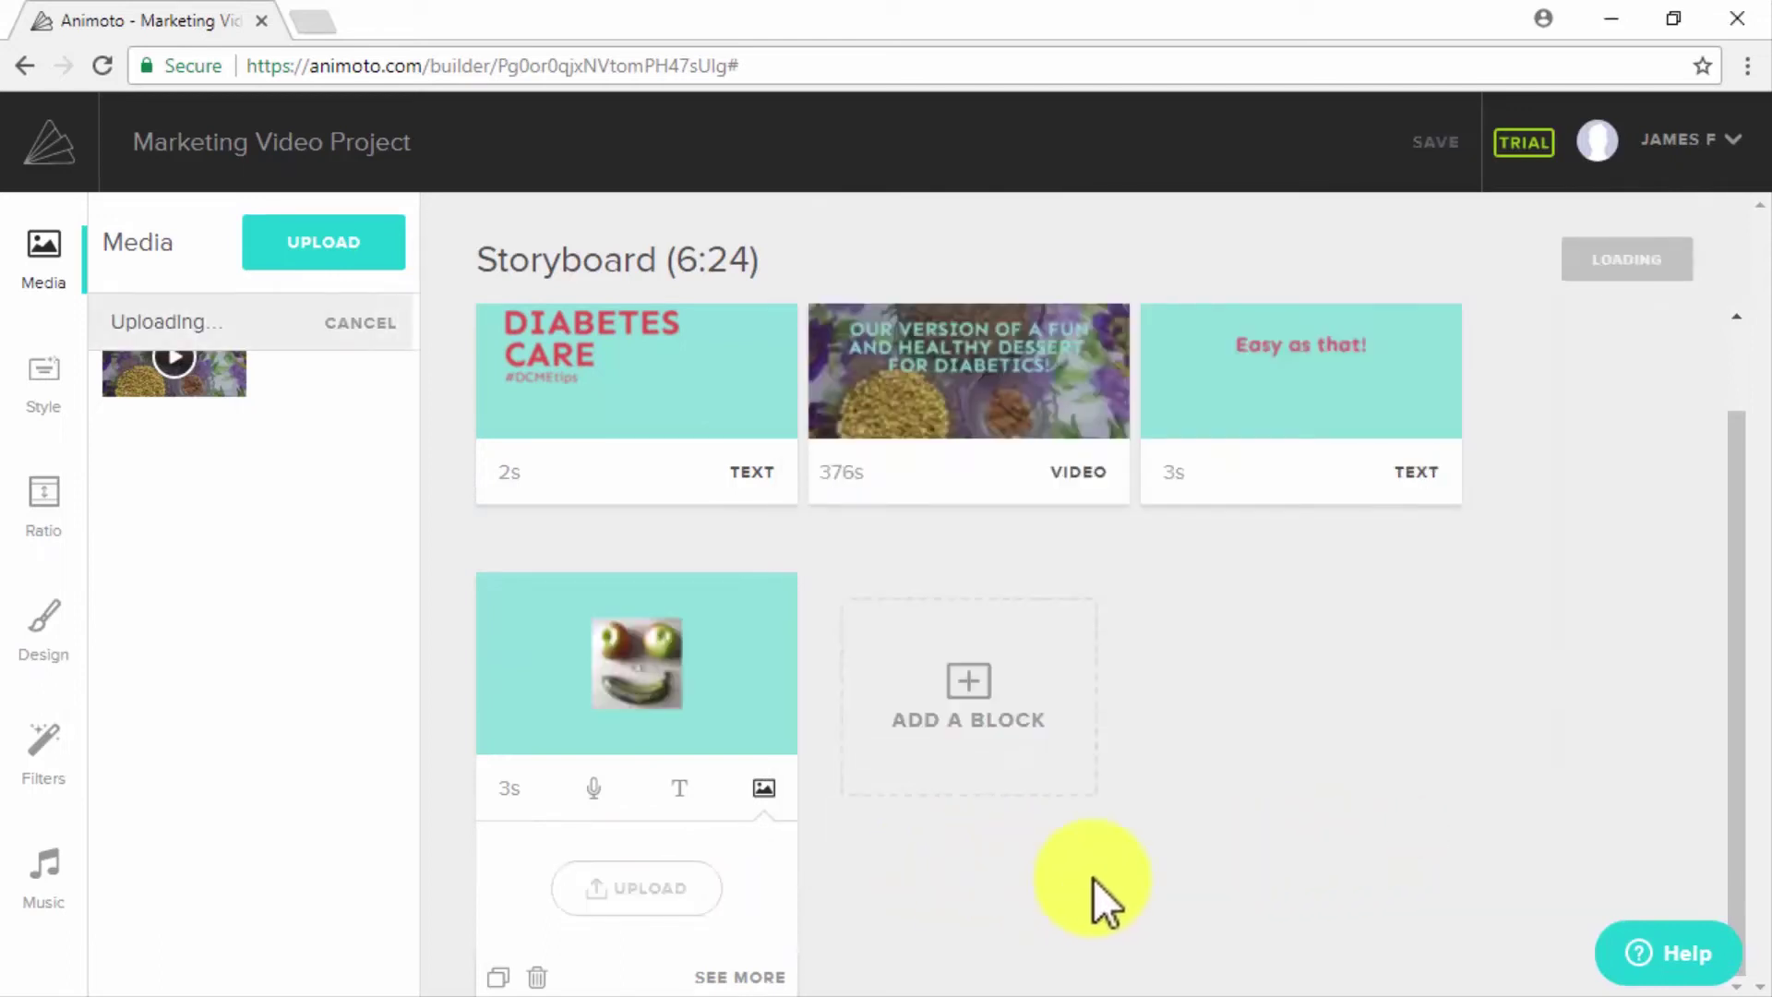
- Review the video's style, aspect ratio, design and filter options, trying the Teko font and switching back to Sen
{"action": "left_click", "coordinate": [67, 374]}
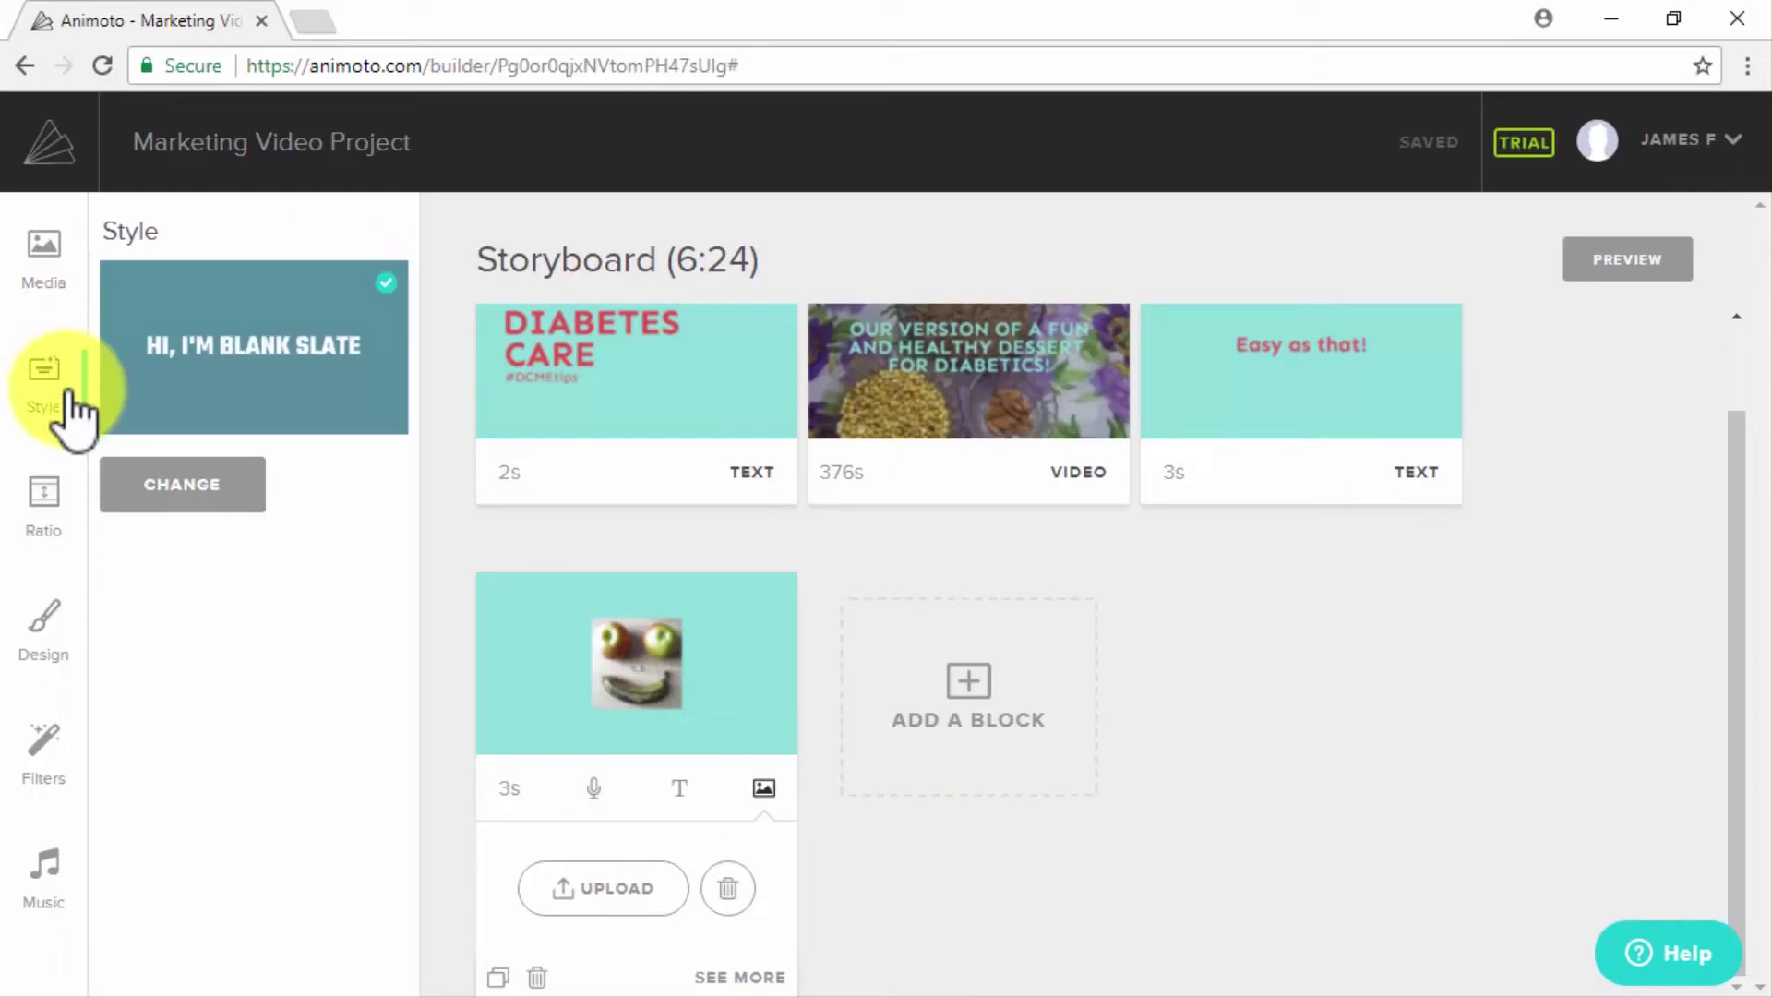
{"action": "left_click", "coordinate": [44, 506]}
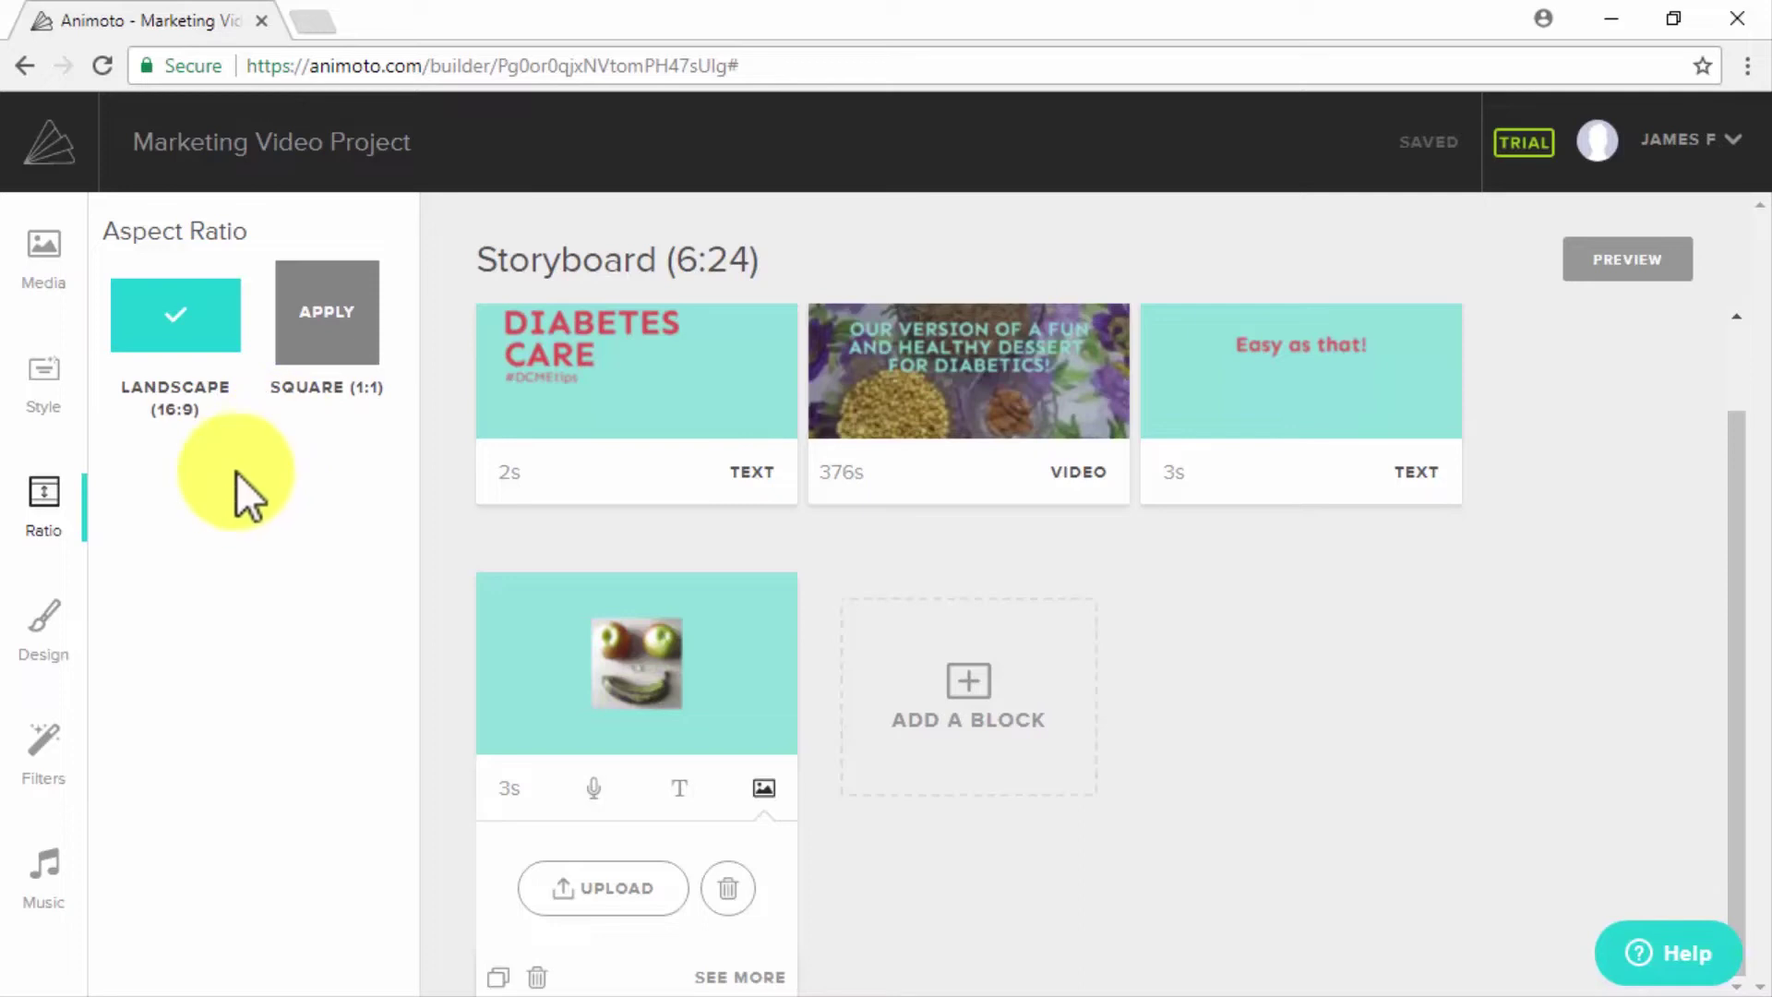
{"action": "left_click", "coordinate": [42, 627]}
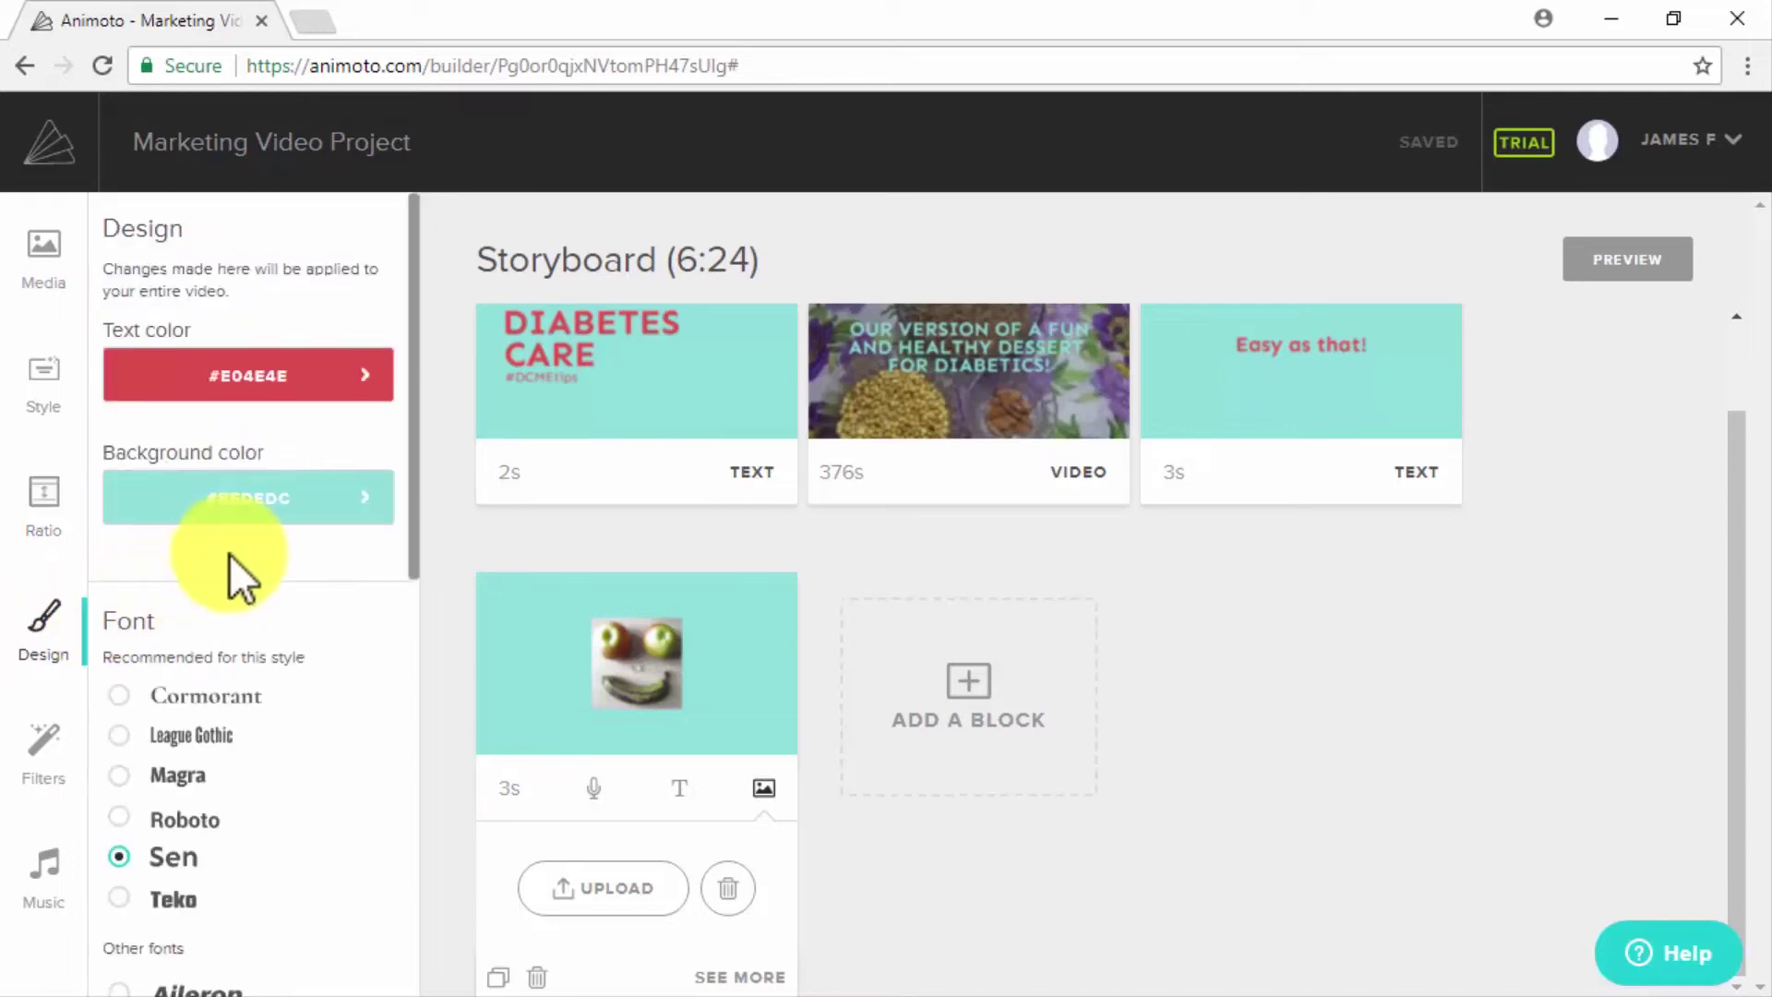
{"action": "scroll", "coordinate": [229, 553], "scroll_direction": "down", "scroll_amount": 2}
{"action": "left_click", "coordinate": [129, 762]}
{"action": "left_click", "coordinate": [130, 721]}
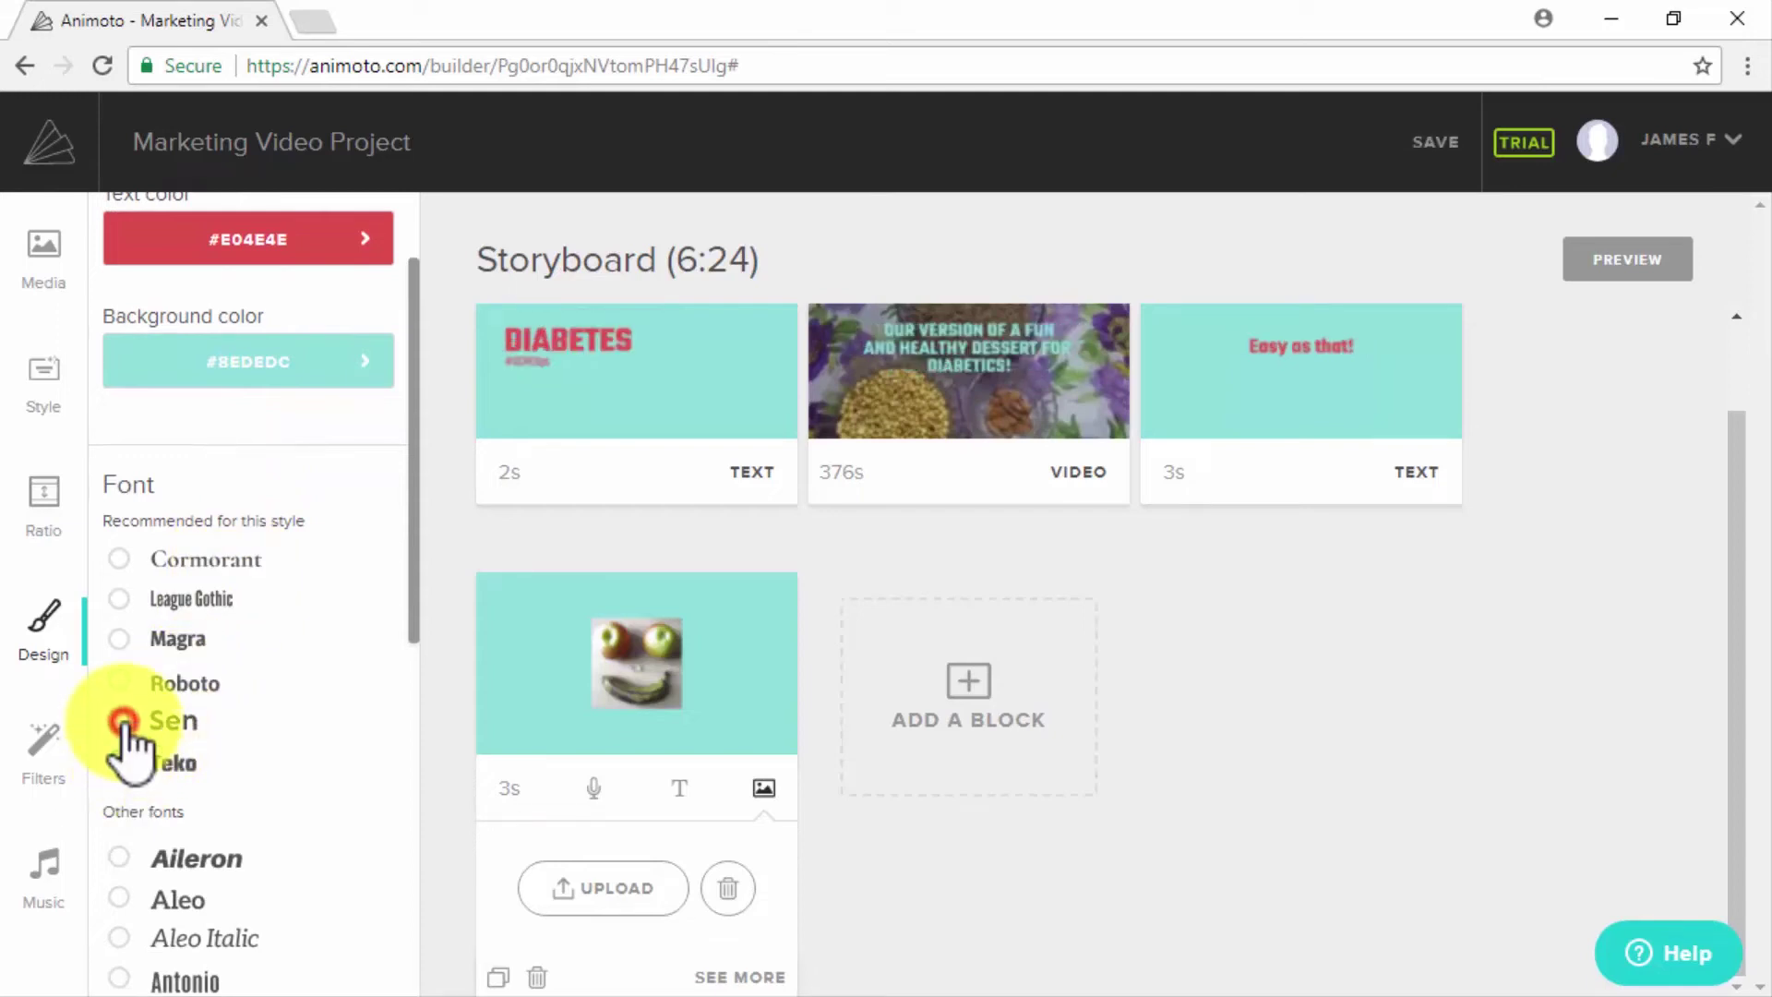
{"action": "left_click", "coordinate": [42, 749]}
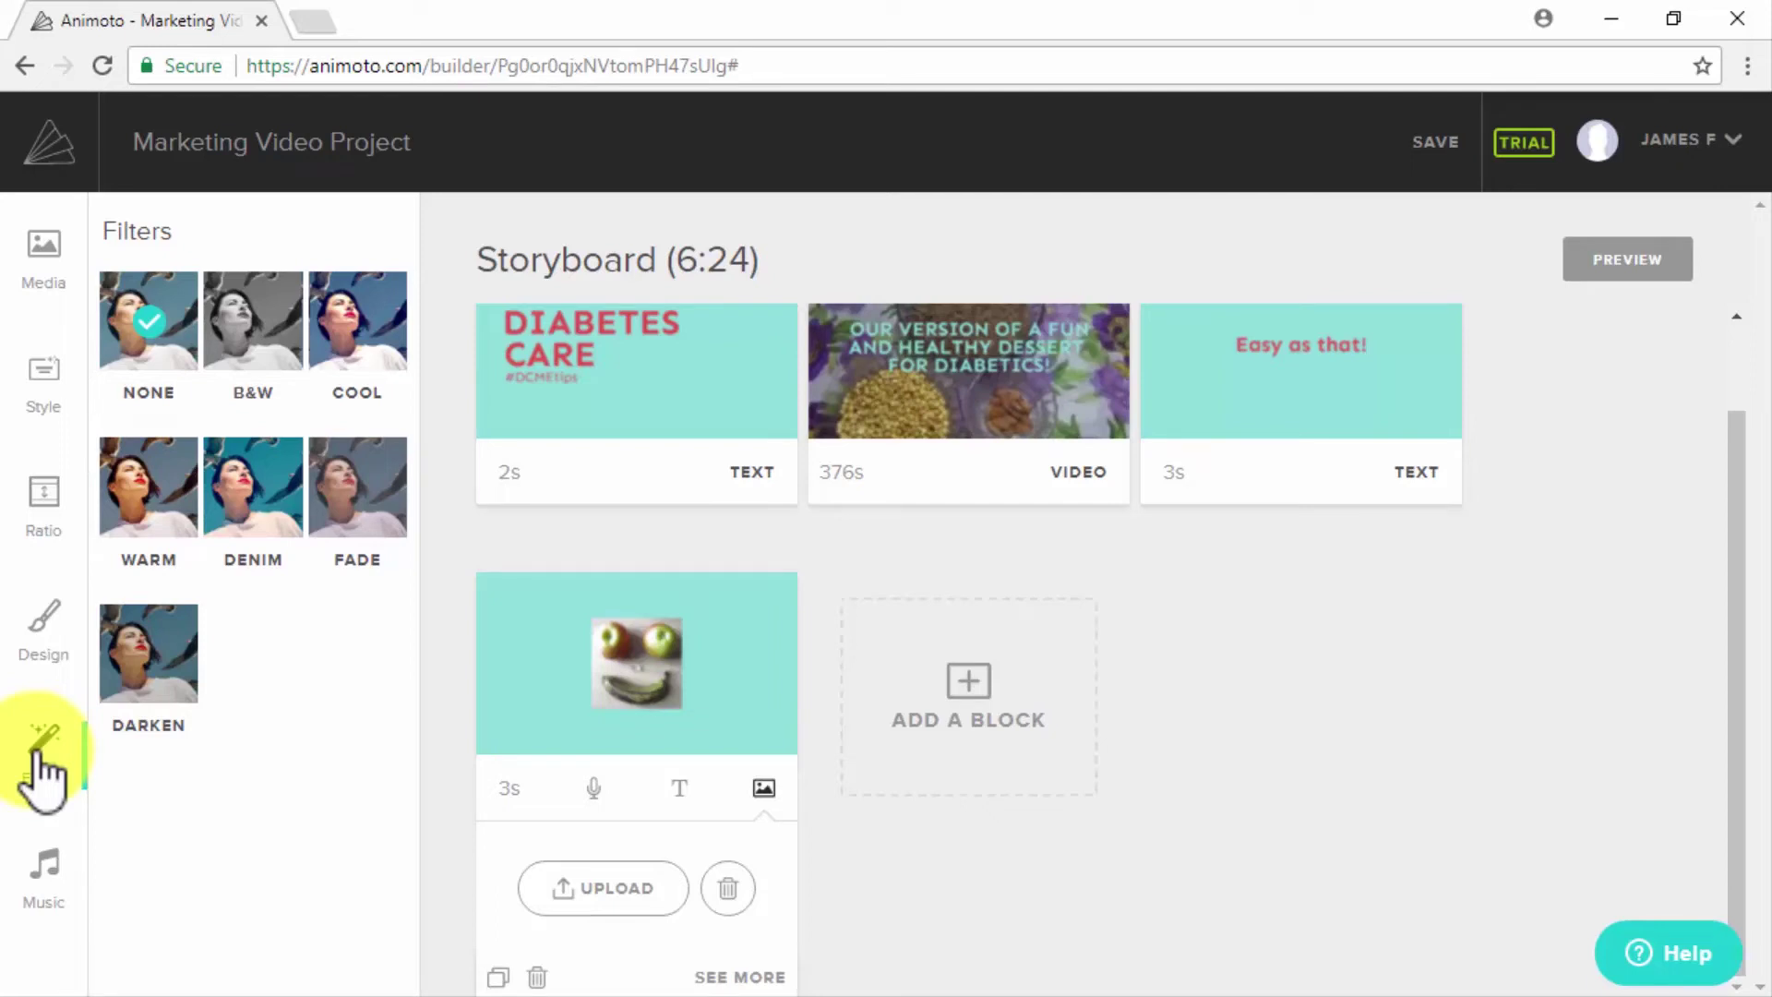
- Change the video's song to "Pacifica (Instrumental)" from the songs popular for business
{"action": "left_click", "coordinate": [58, 875]}
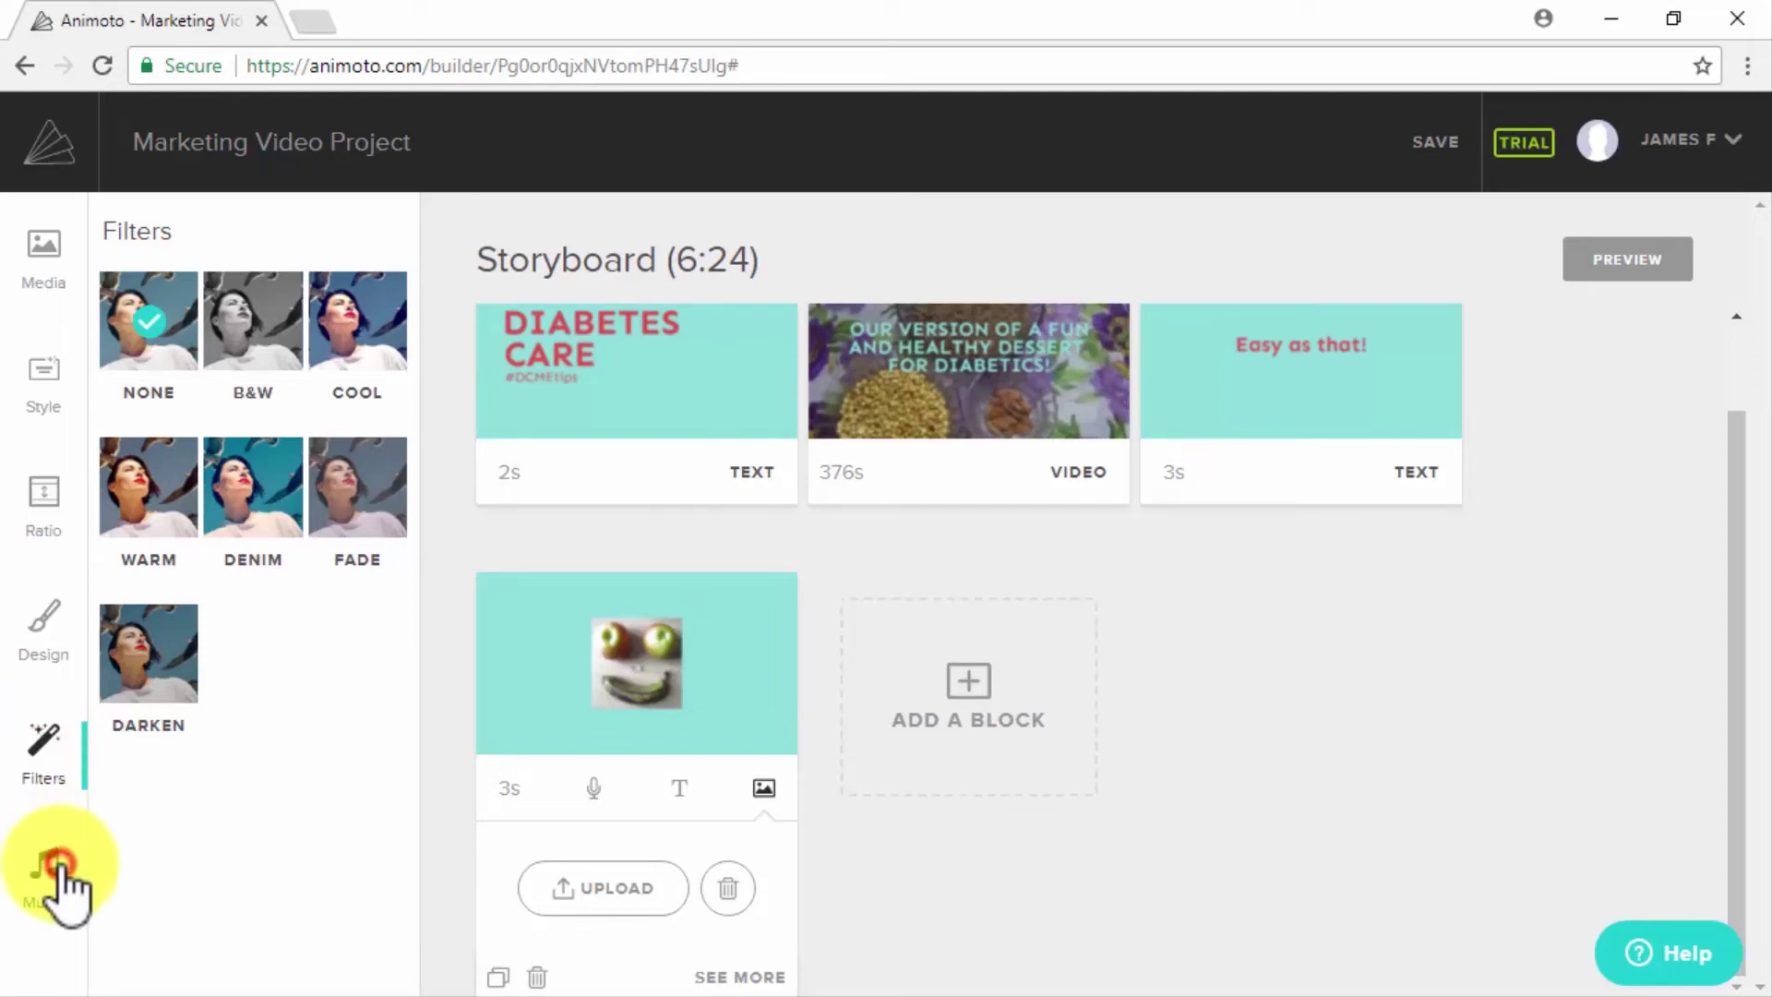
{"action": "left_click", "coordinate": [192, 409]}
{"action": "mouse_move", "coordinate": [476, 699]}
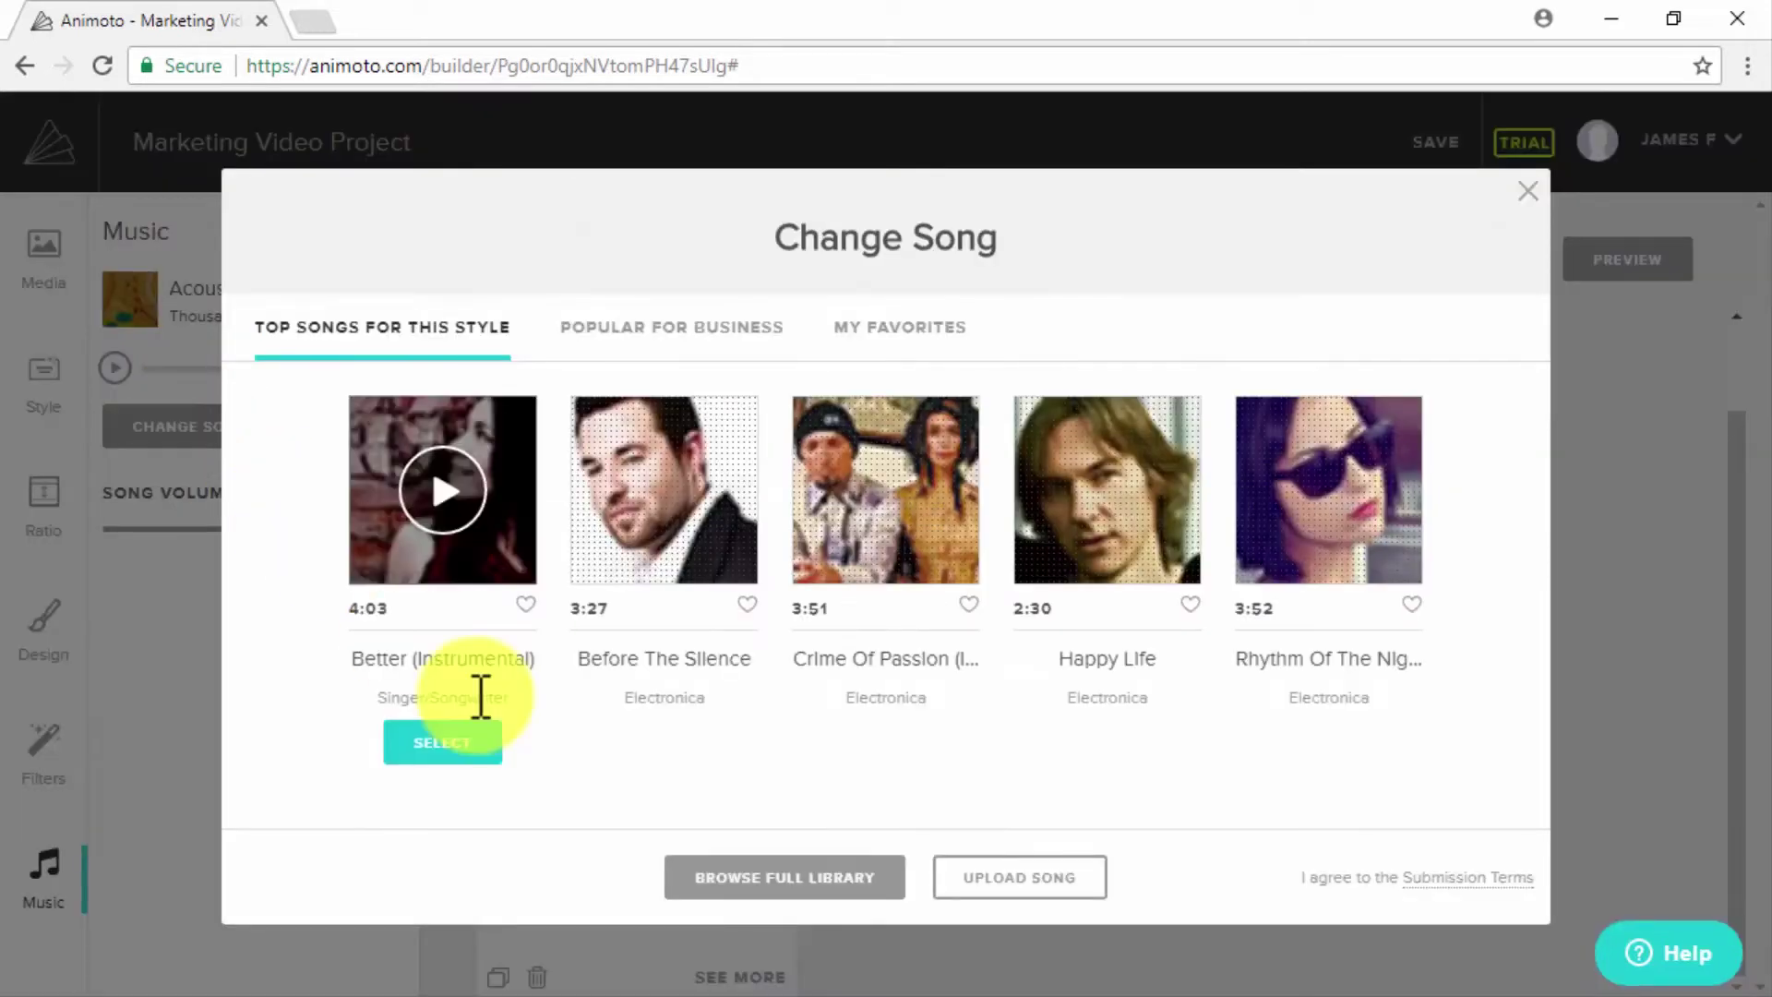
{"action": "left_click", "coordinate": [704, 349]}
{"action": "left_click", "coordinate": [669, 484]}
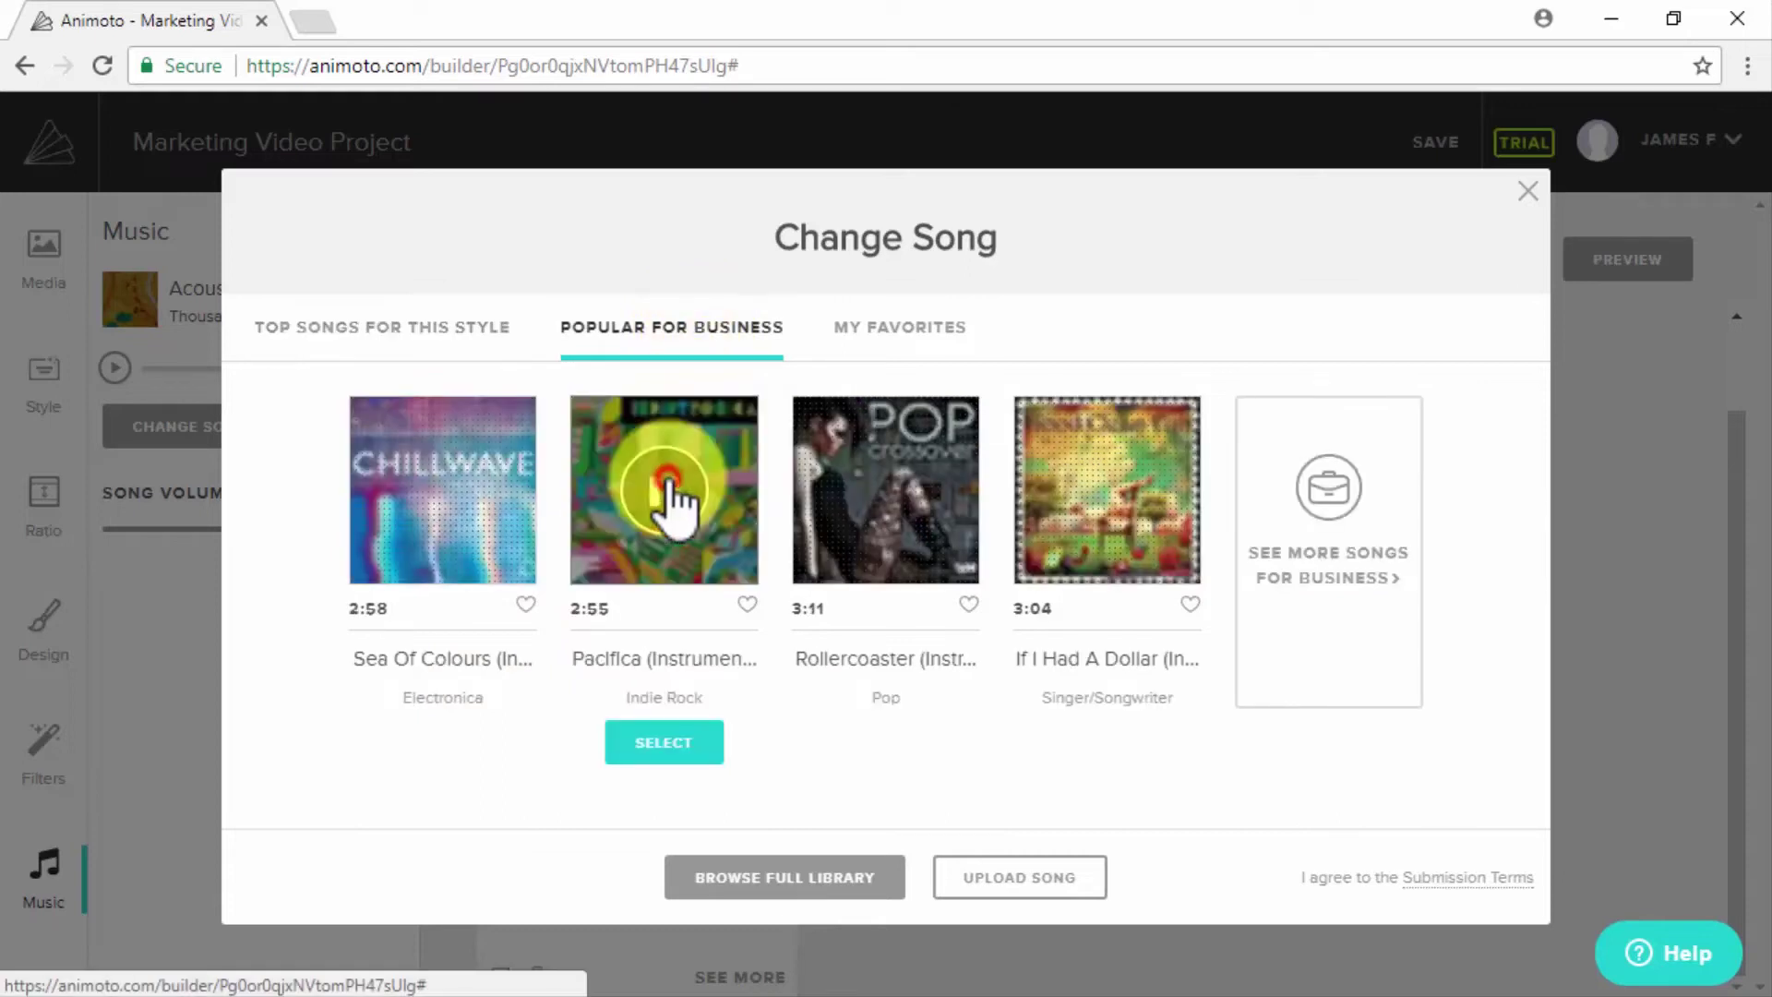
{"action": "left_click", "coordinate": [657, 752]}
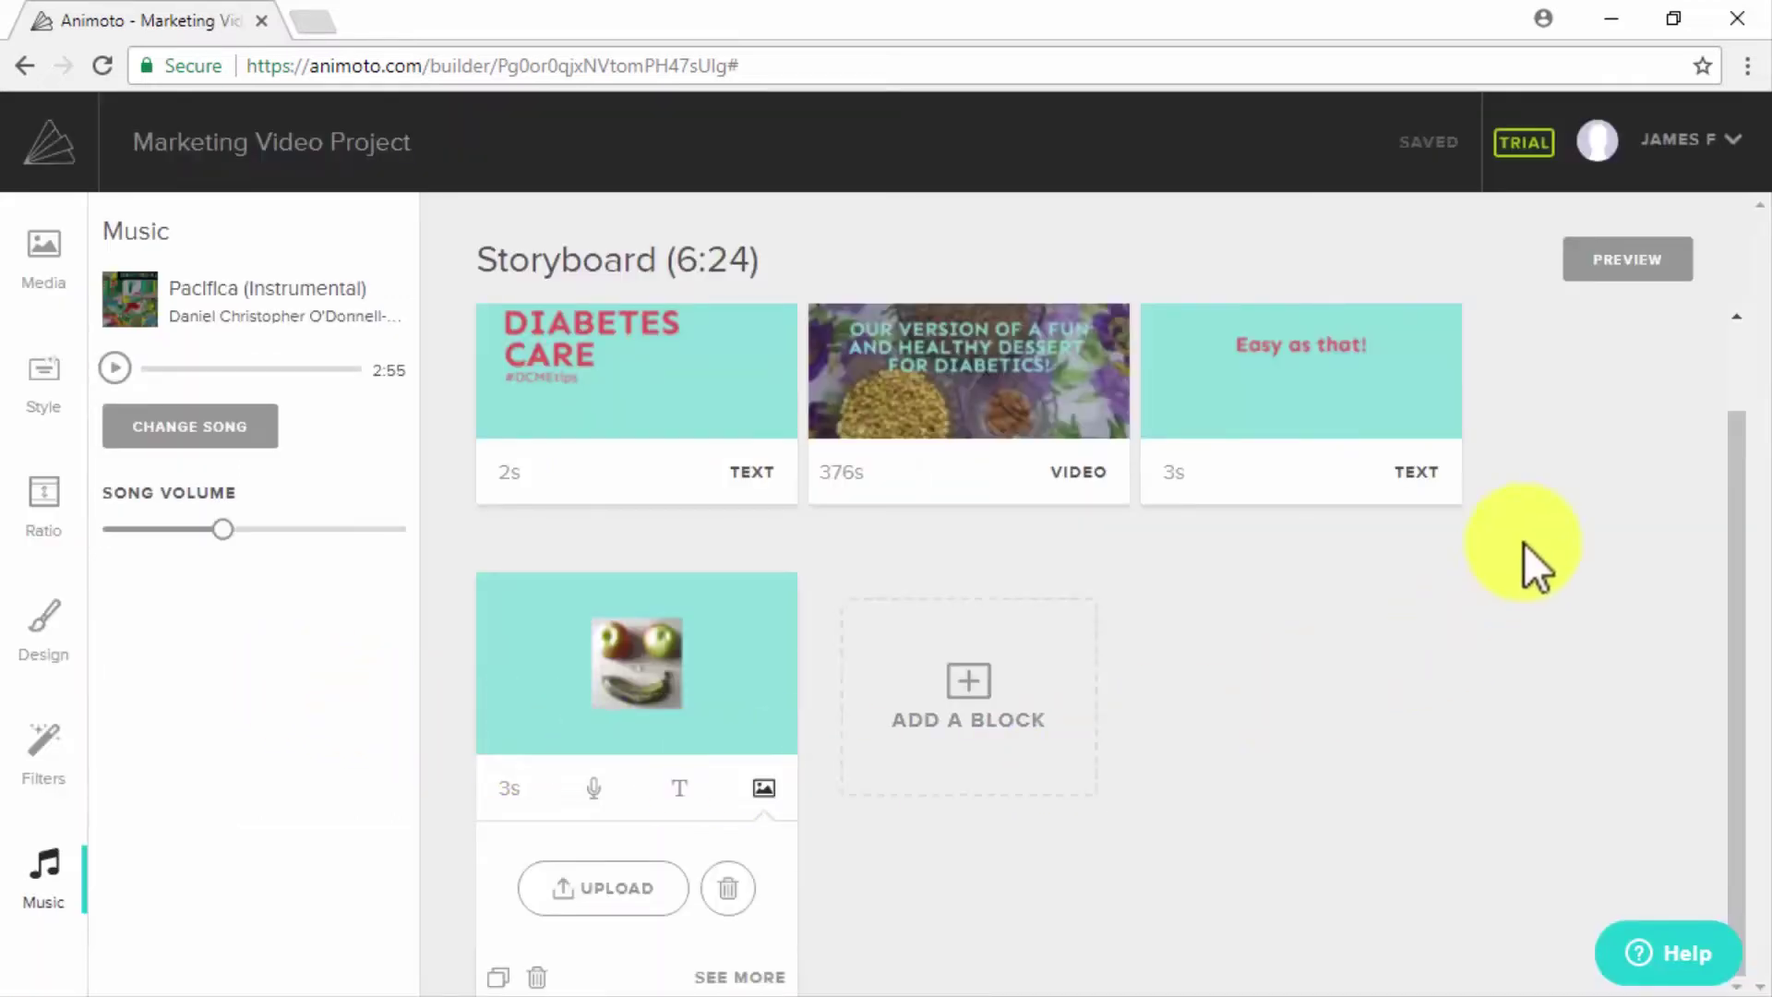
- Preview the video and produce it with the title "DCME tips" and the description "The newest DCME tips video"
{"action": "left_click", "coordinate": [1634, 275]}
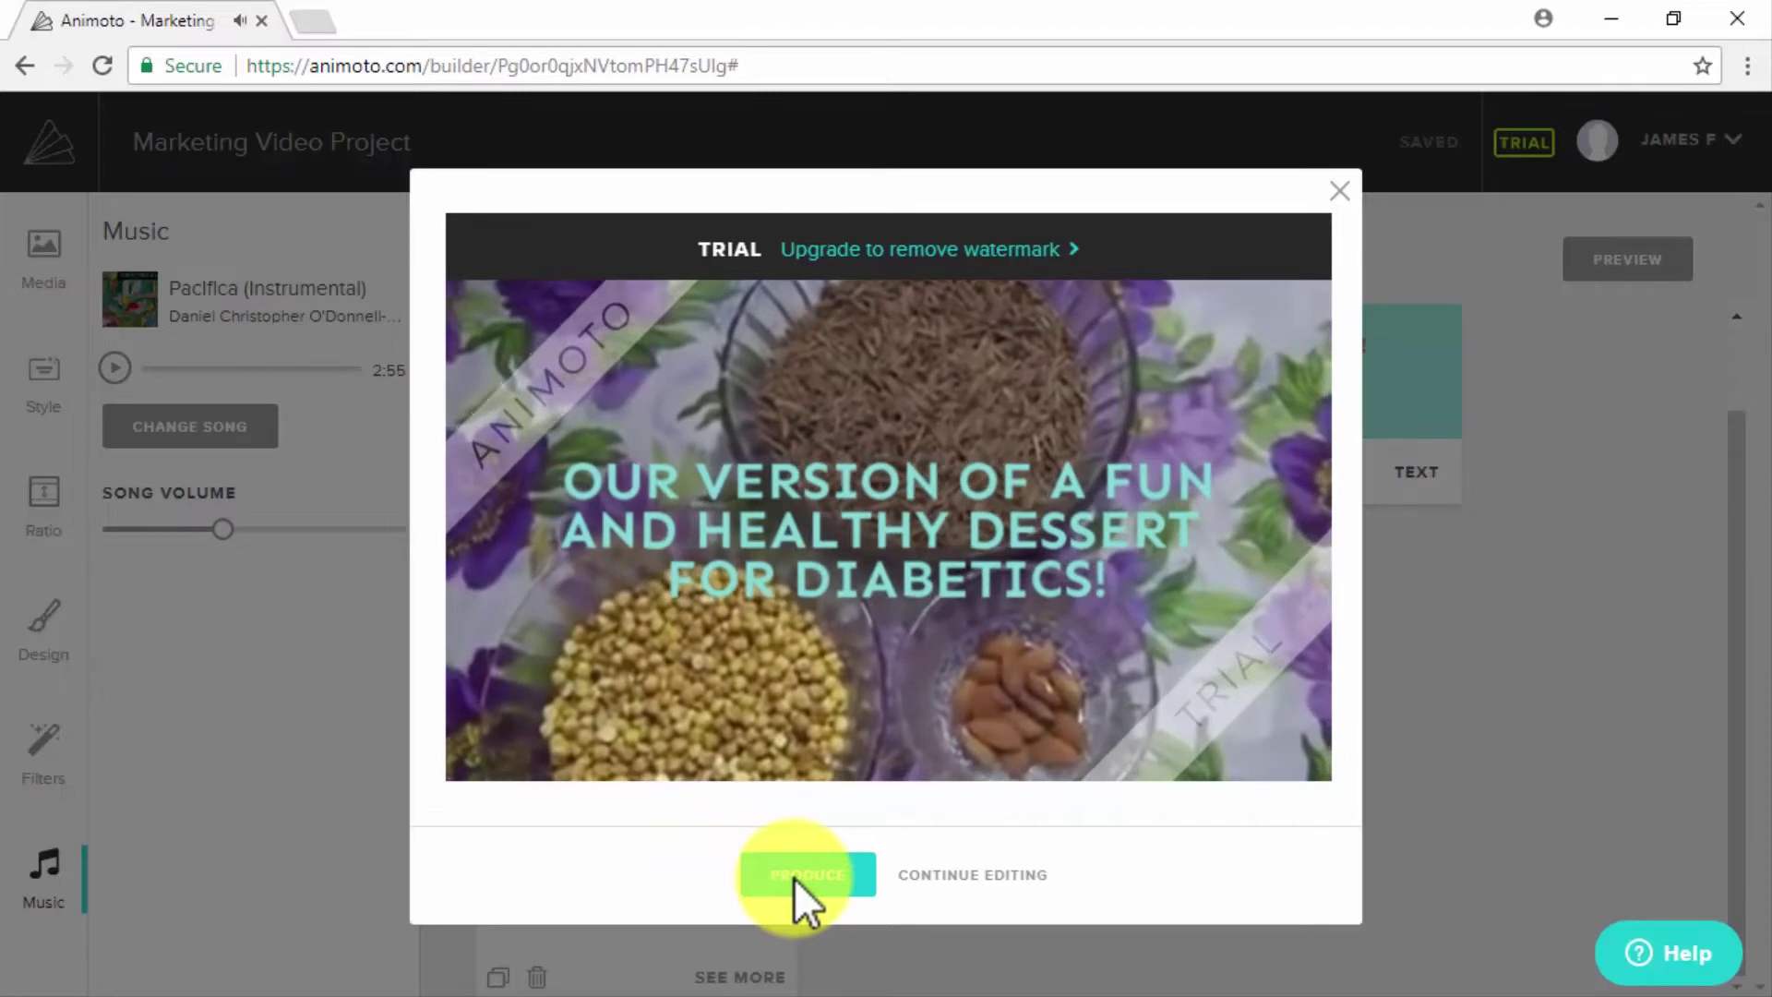
{"action": "left_click", "coordinate": [795, 877]}
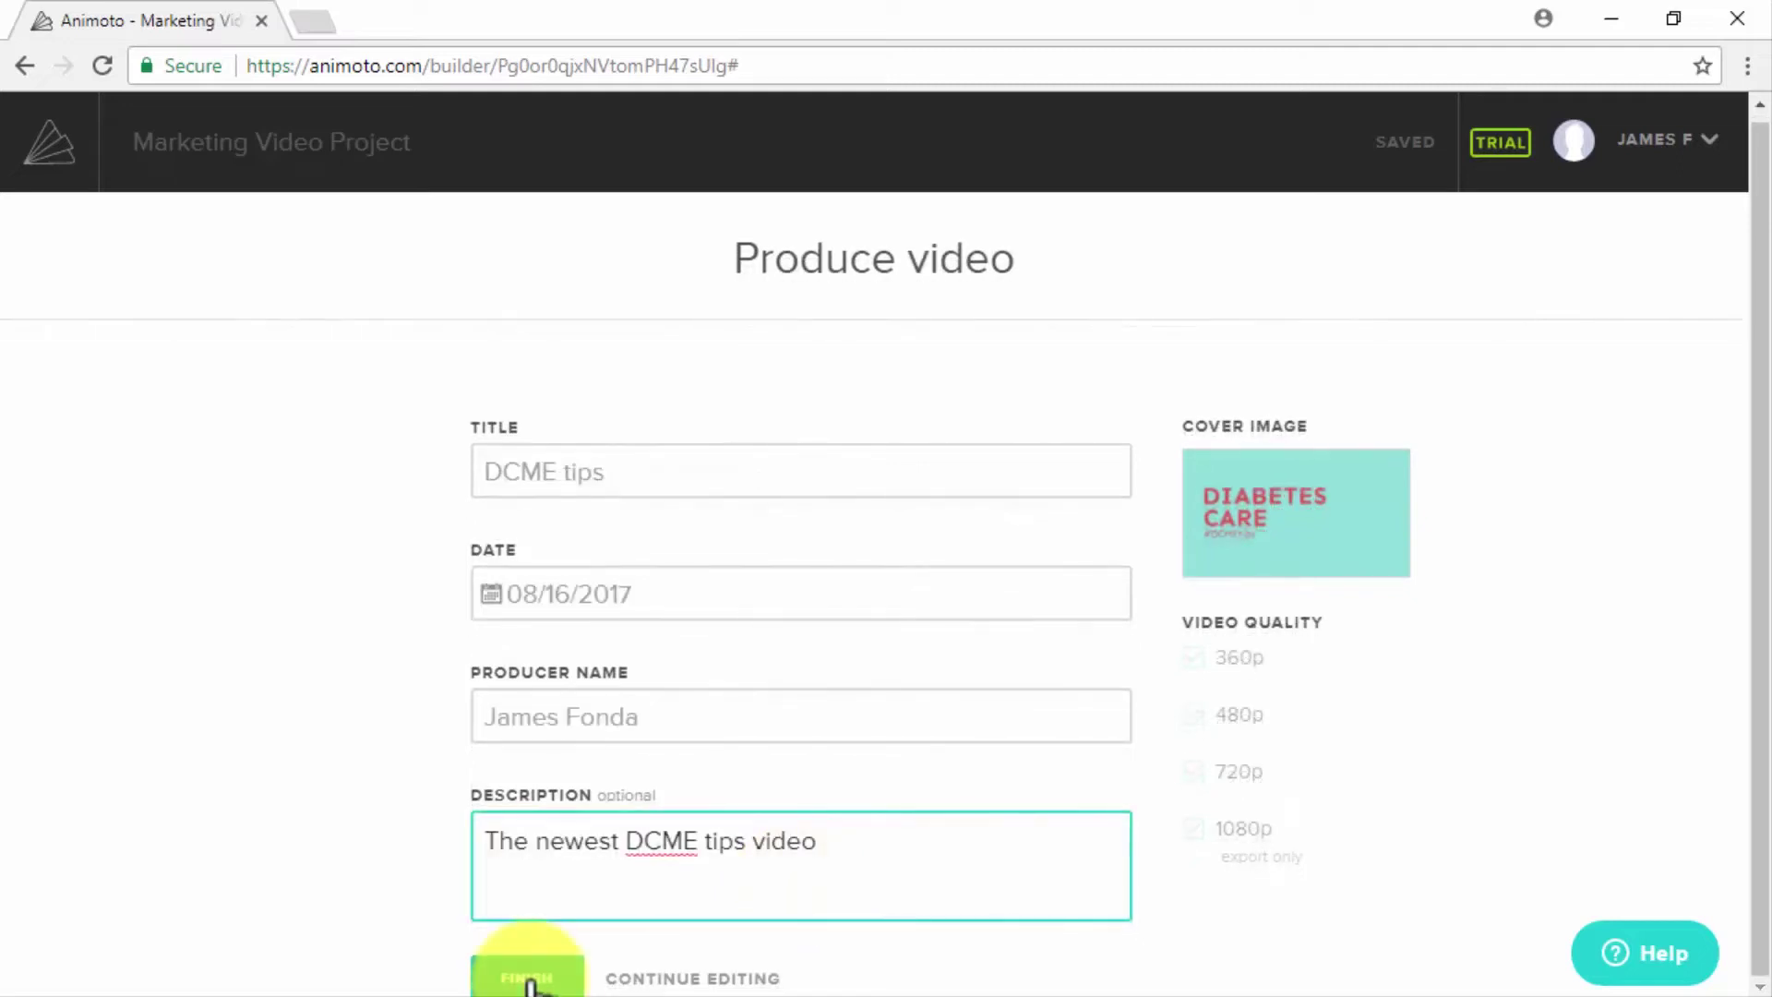
{"action": "left_click", "coordinate": [529, 980]}
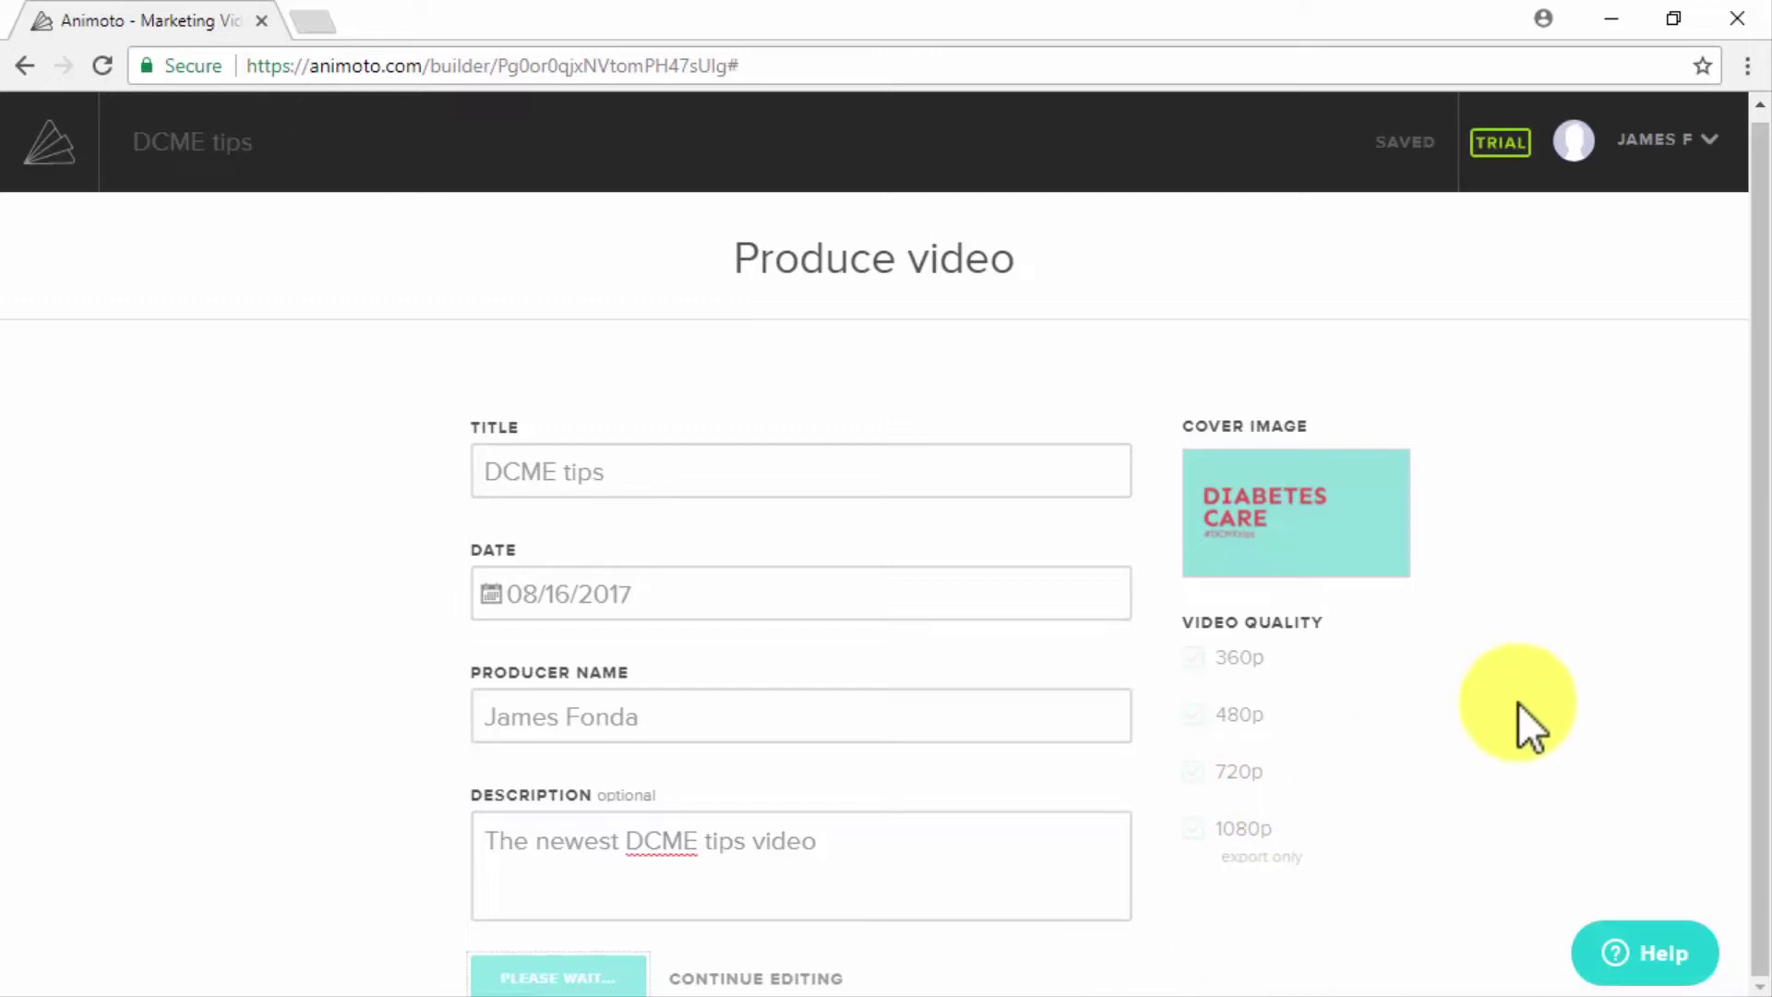
{"action": "scroll", "coordinate": [1254, 741], "scroll_direction": "down", "scroll_amount": 3}
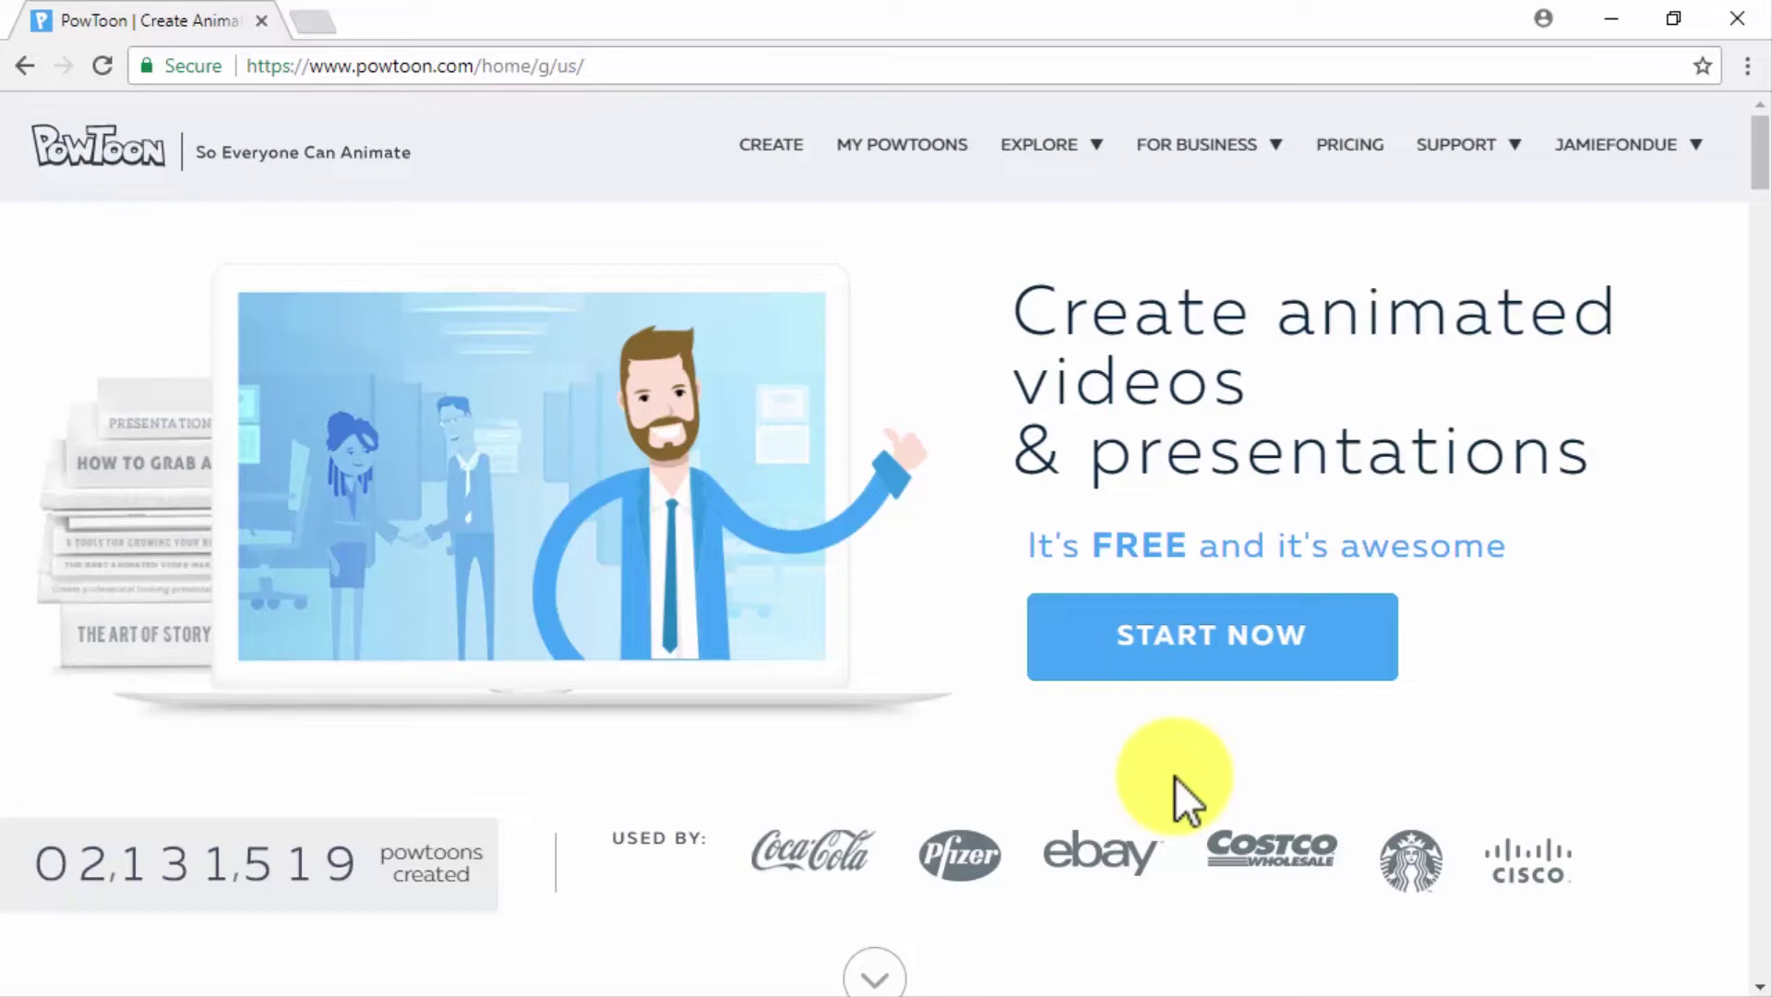
- Switch to PowToon, look through its home page sections and open the account page
{"action": "scroll", "coordinate": [1176, 777], "scroll_direction": "down", "scroll_amount": 10}
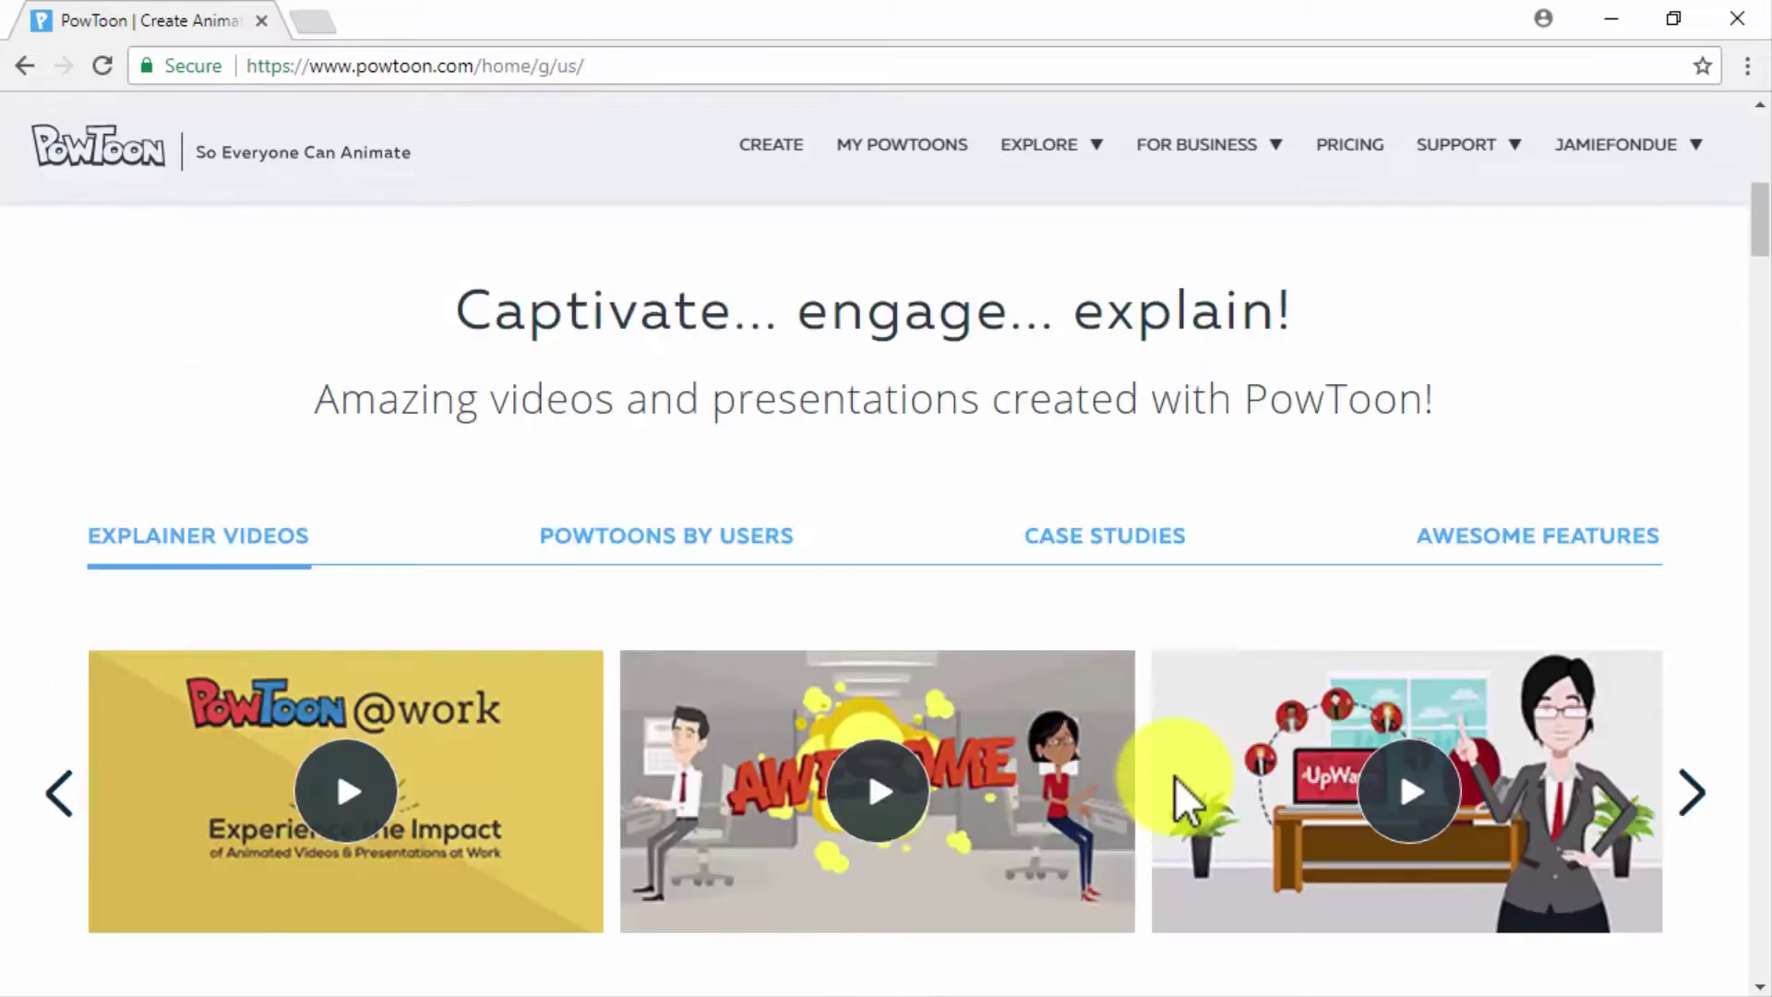
{"action": "scroll", "coordinate": [1175, 777], "scroll_direction": "down", "scroll_amount": 9}
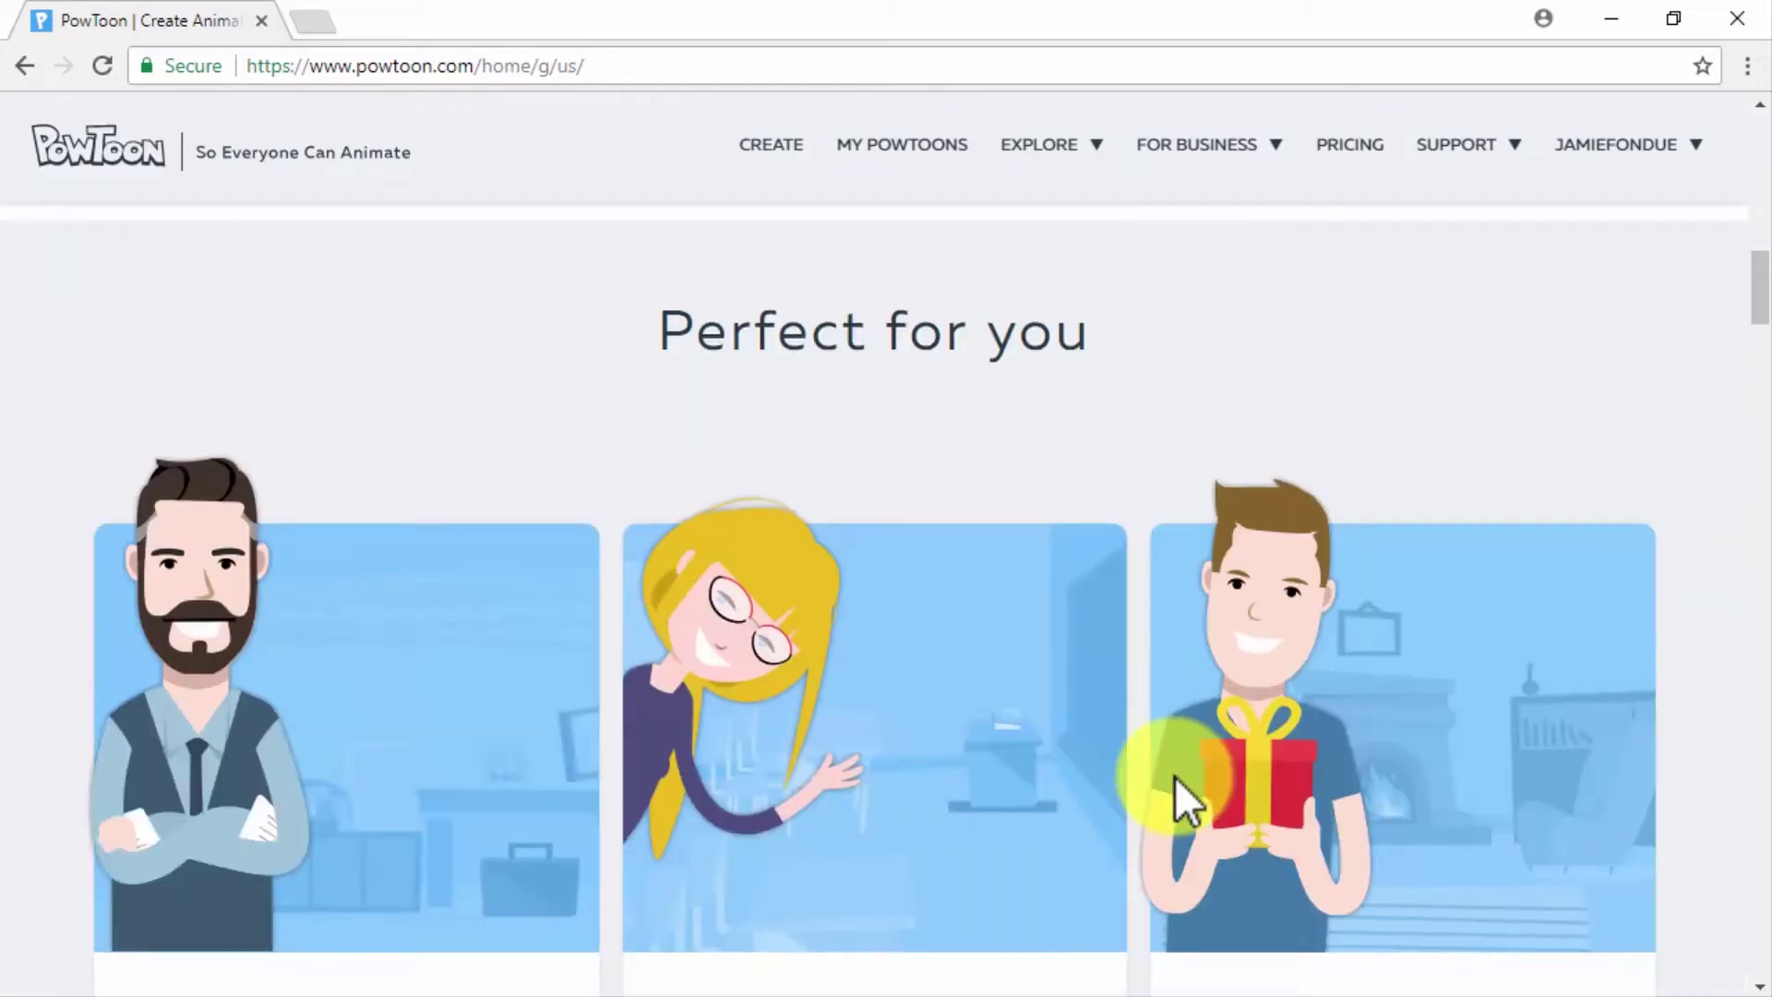
{"action": "scroll", "coordinate": [1176, 777], "scroll_direction": "down", "scroll_amount": 8}
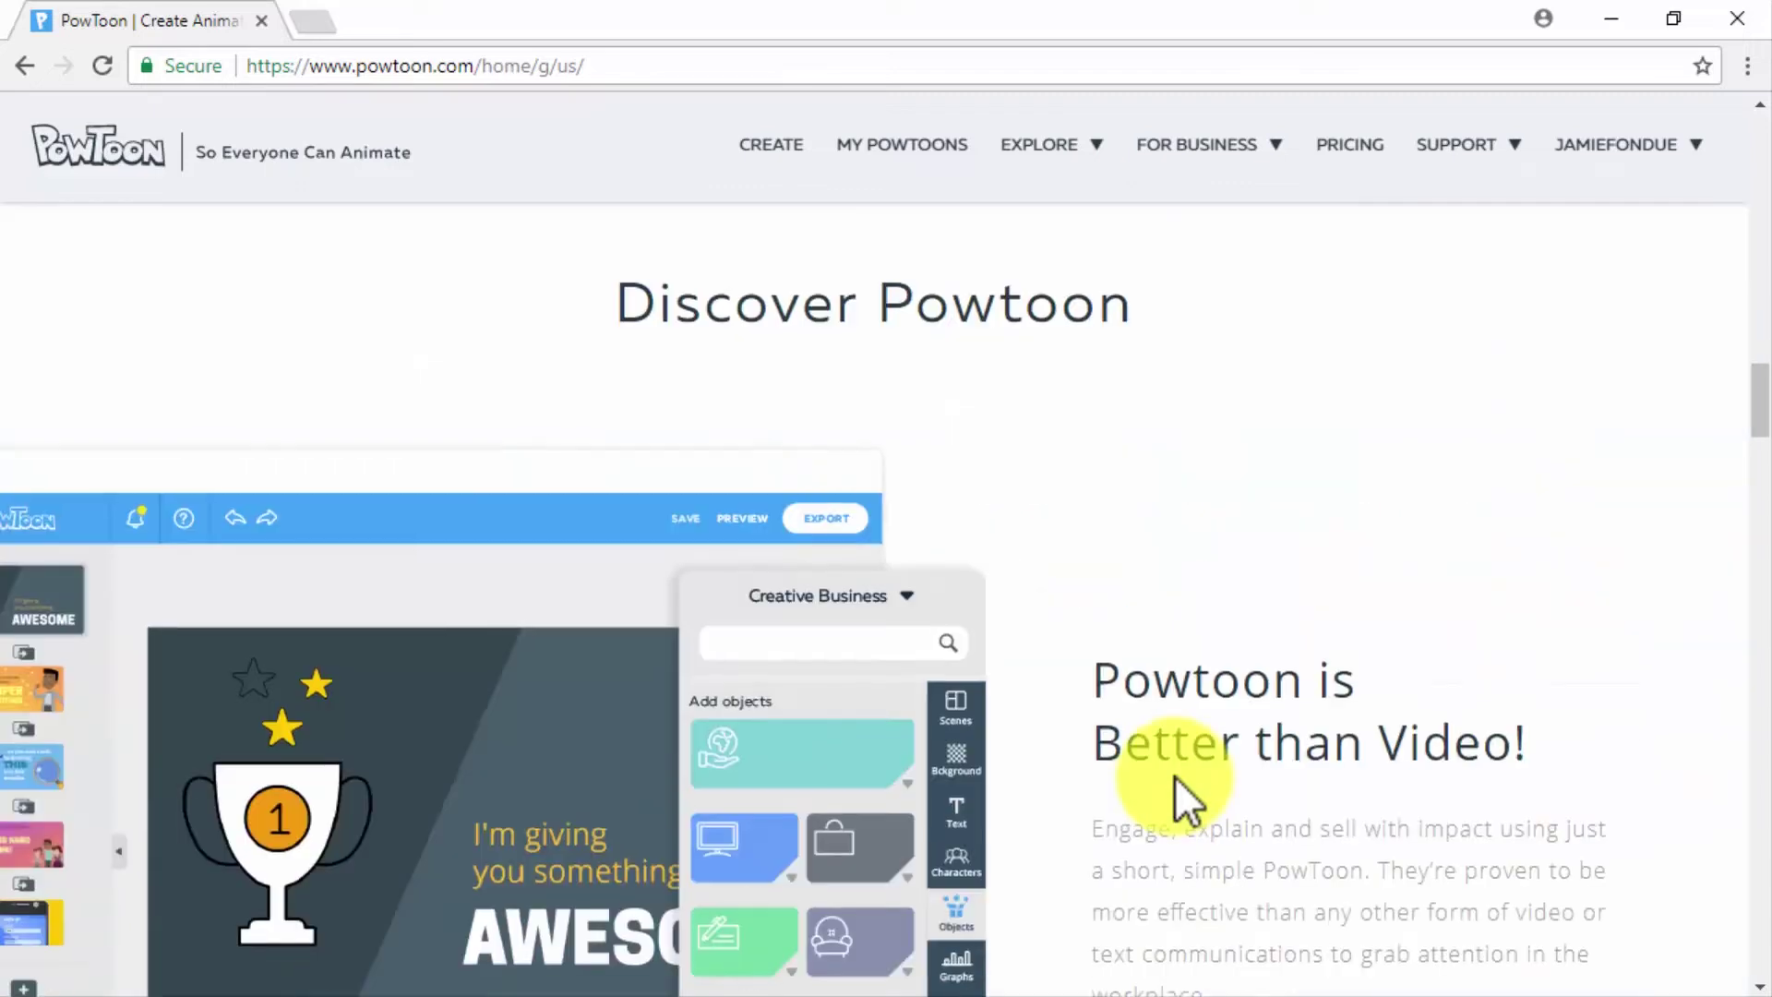
{"action": "scroll", "coordinate": [1175, 777], "scroll_direction": "down", "scroll_amount": 10}
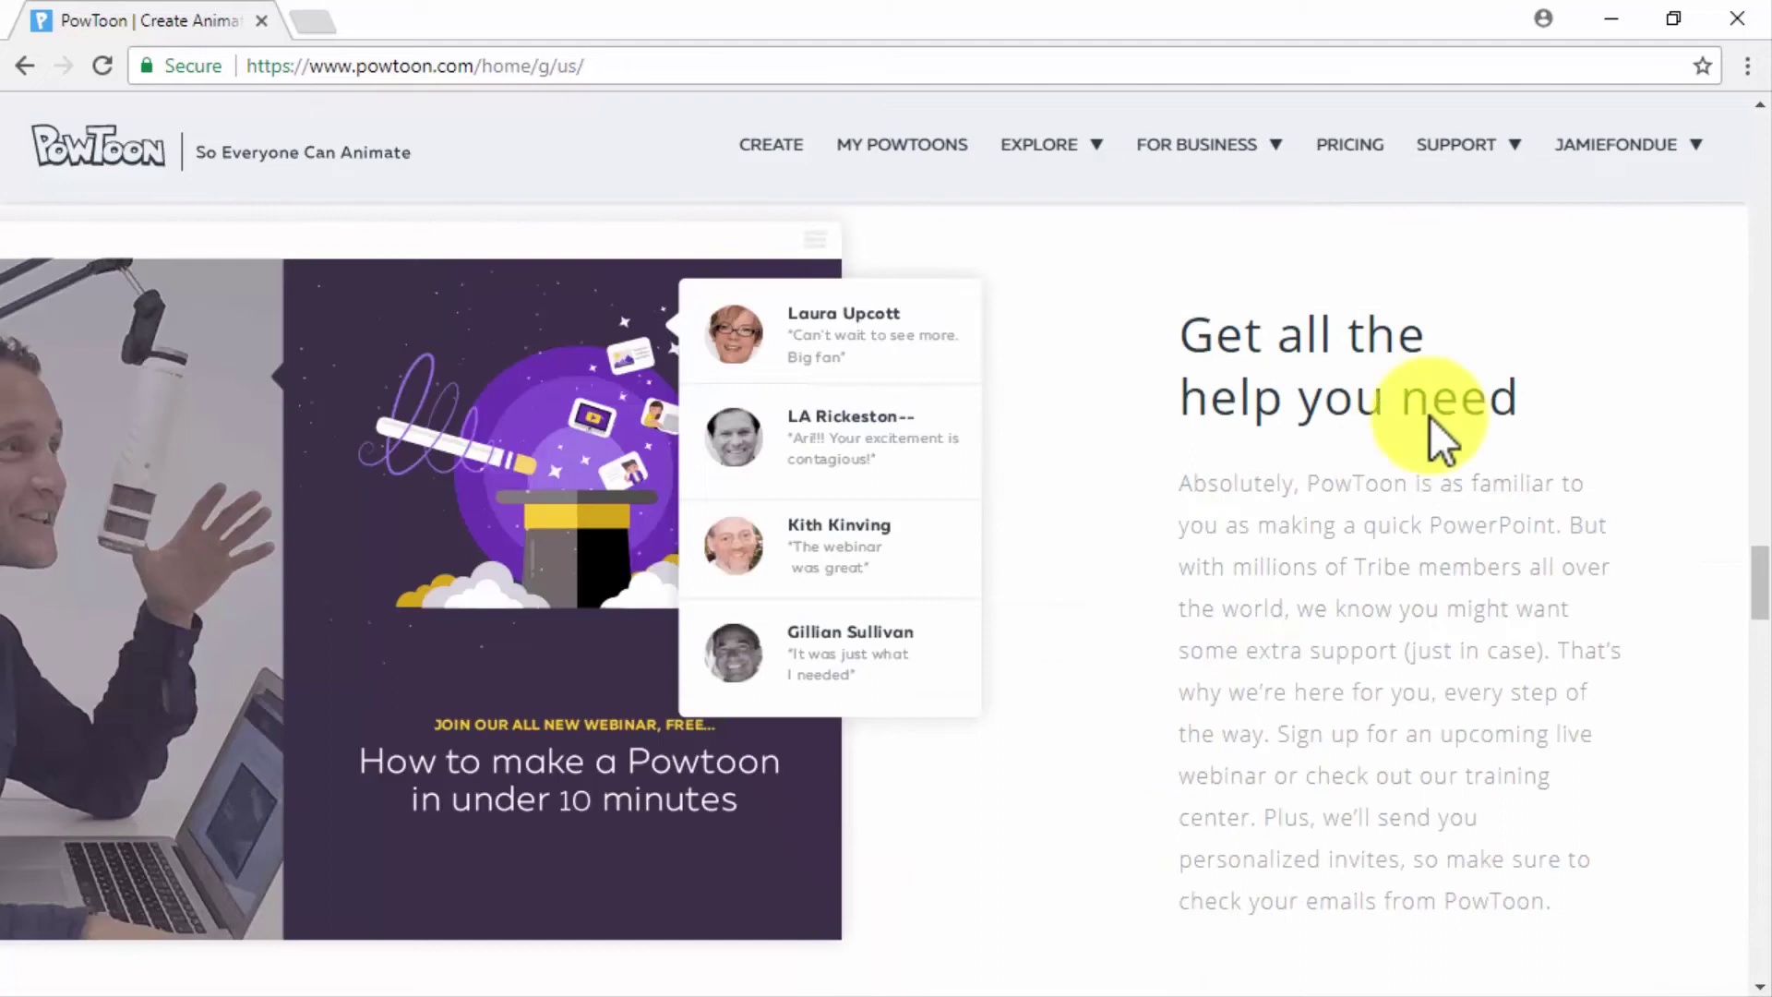
{"action": "mouse_move", "coordinate": [1615, 161]}
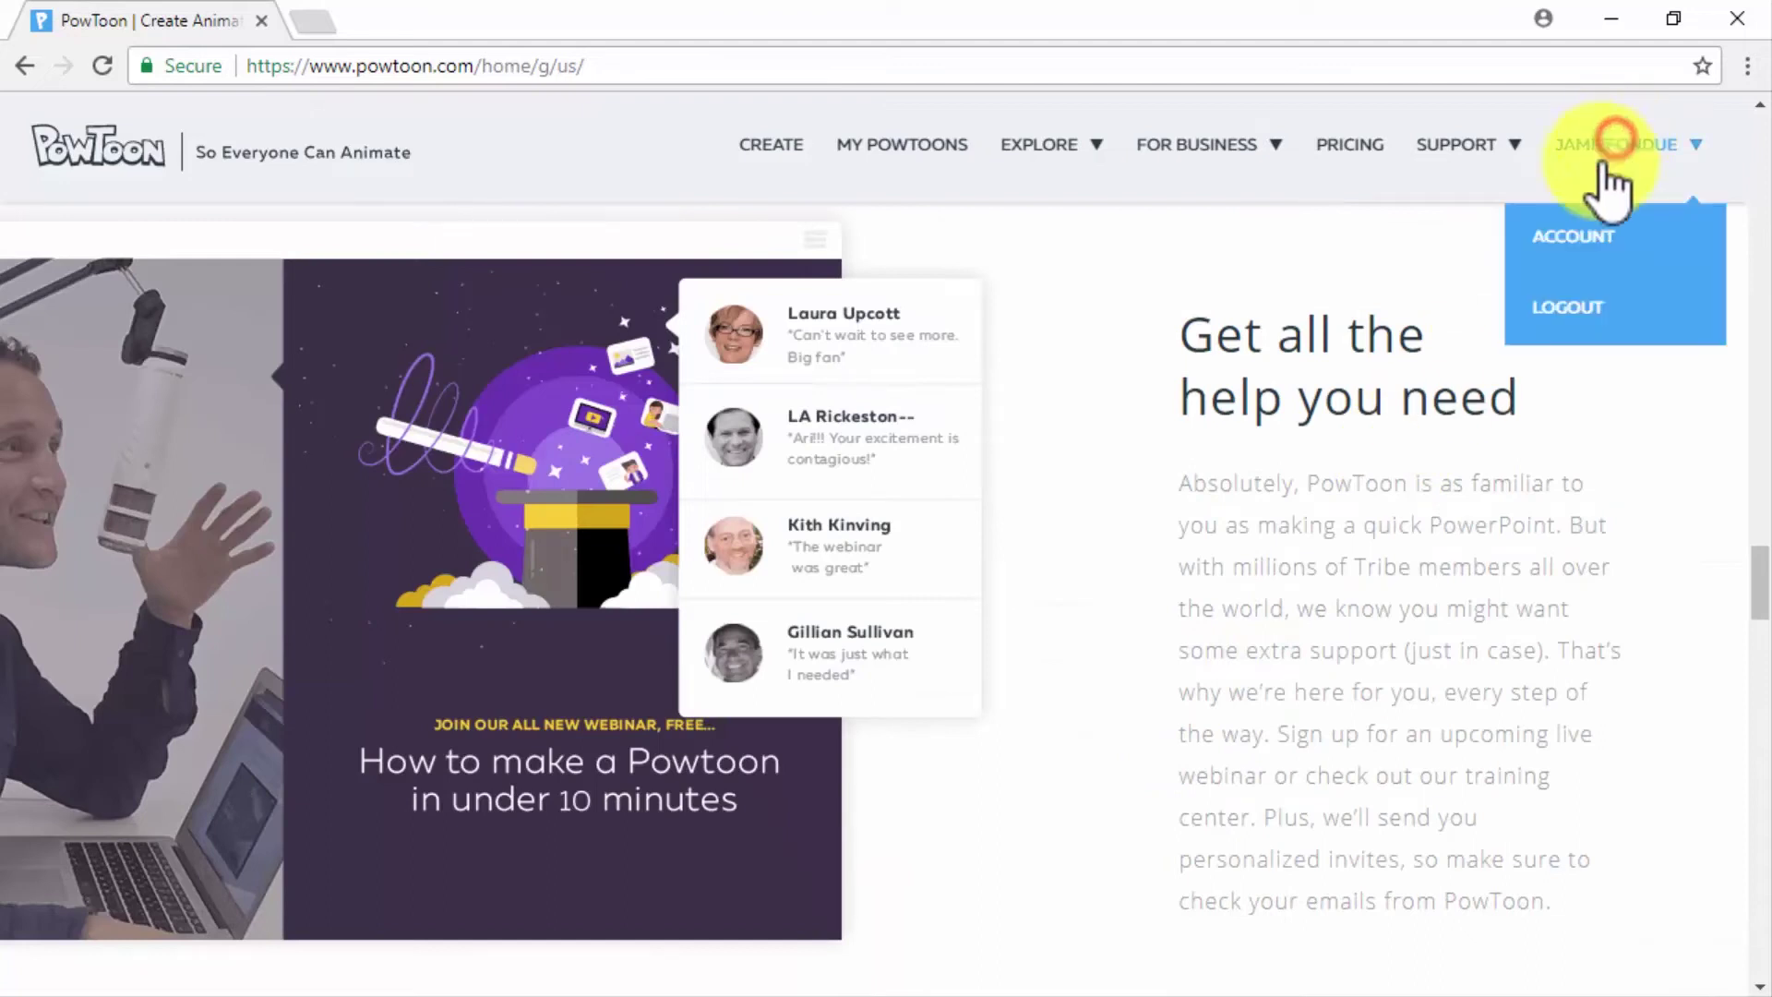
{"action": "left_click", "coordinate": [1568, 242]}
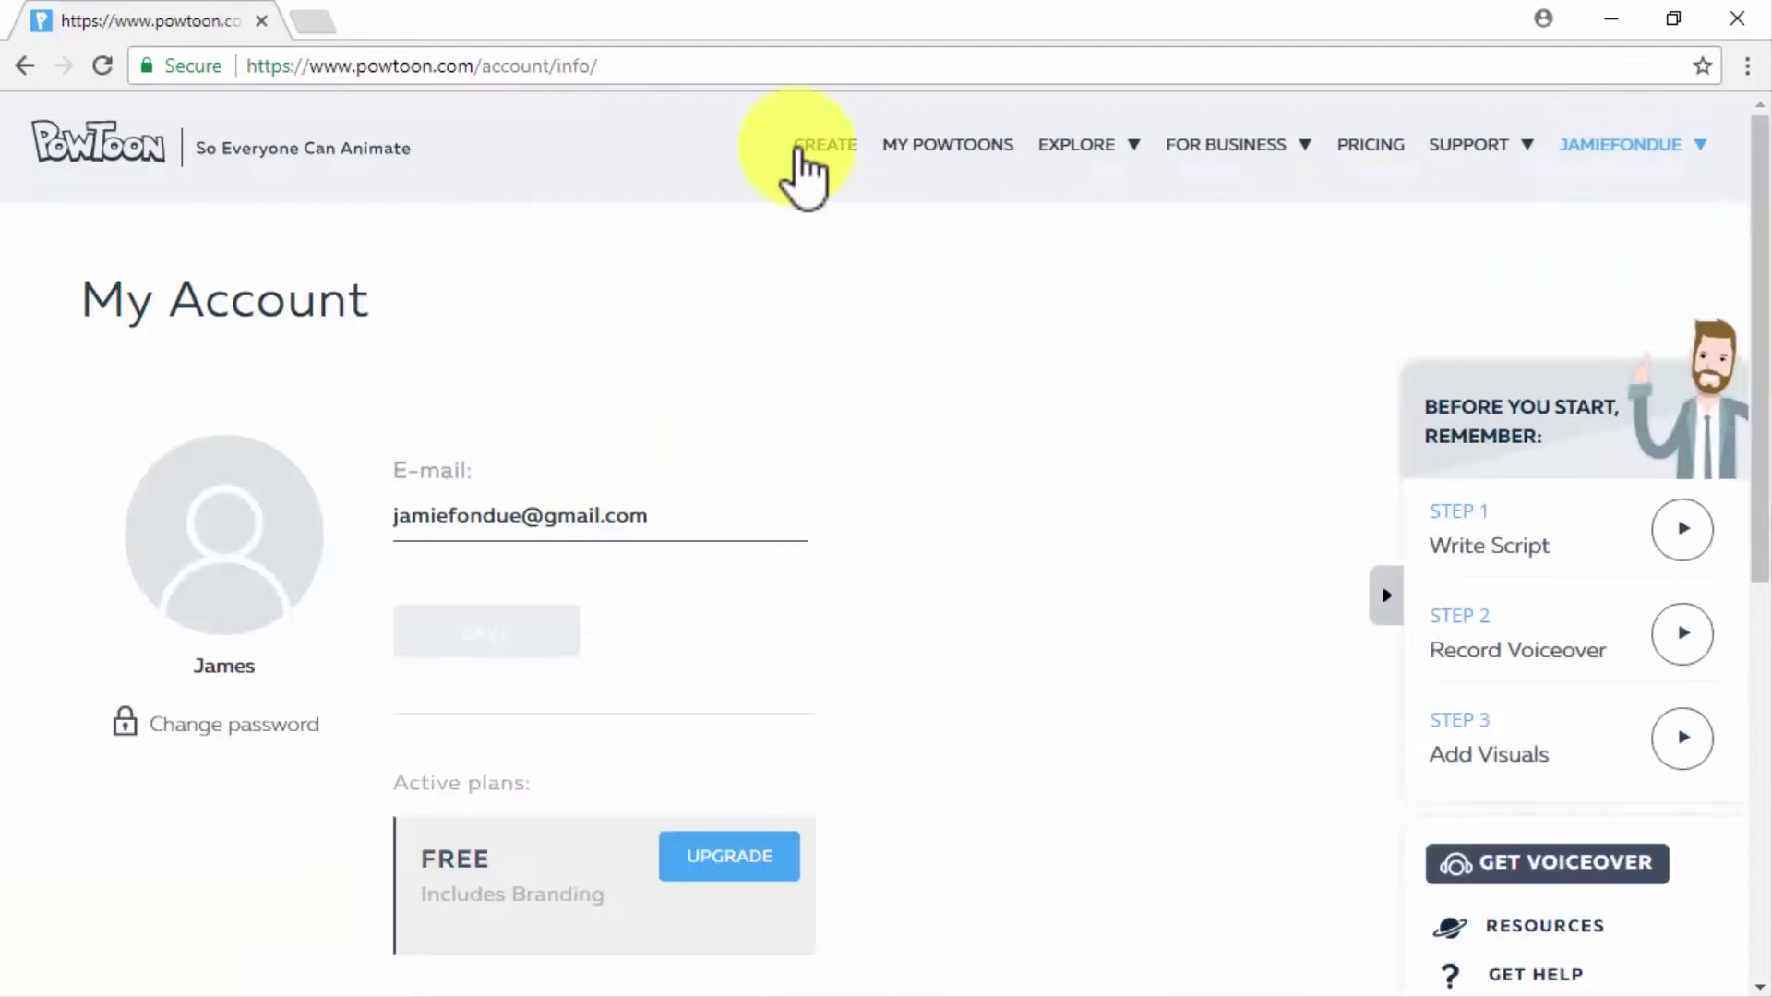
- Start a new Powtoon from scratch and apply the intro layout with the company logo placeholder to the first slide
{"action": "left_click", "coordinate": [799, 149]}
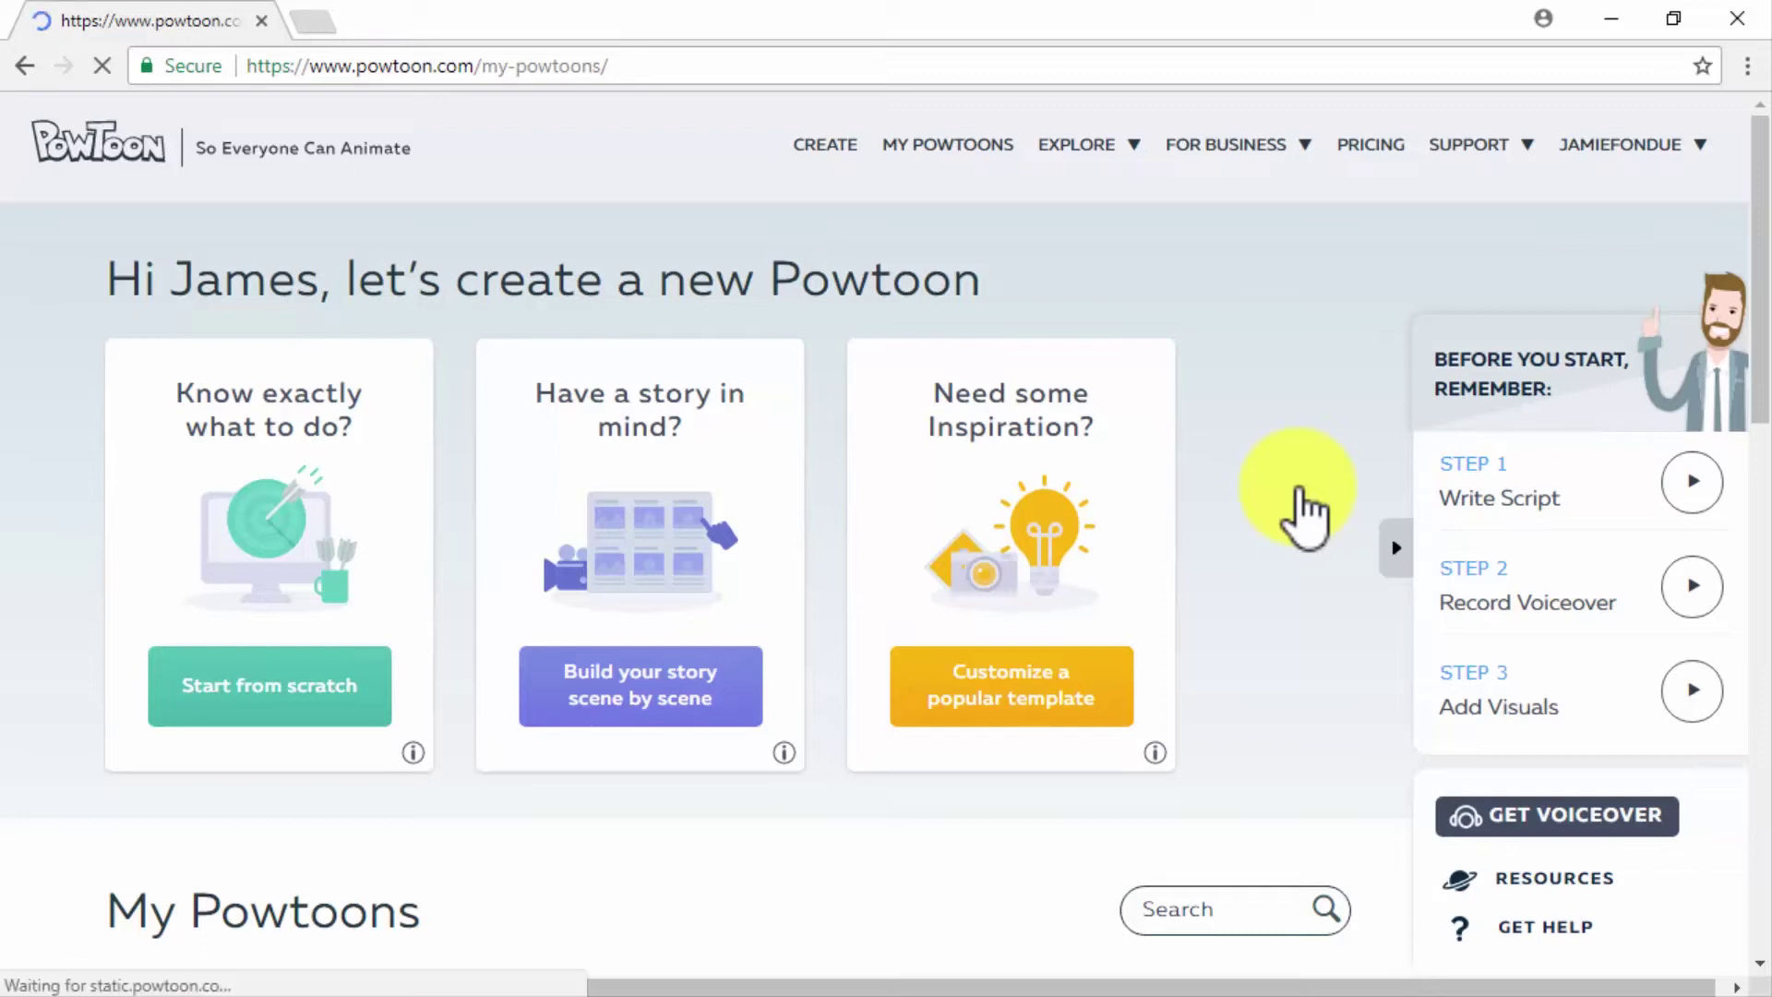
{"action": "left_click", "coordinate": [263, 703]}
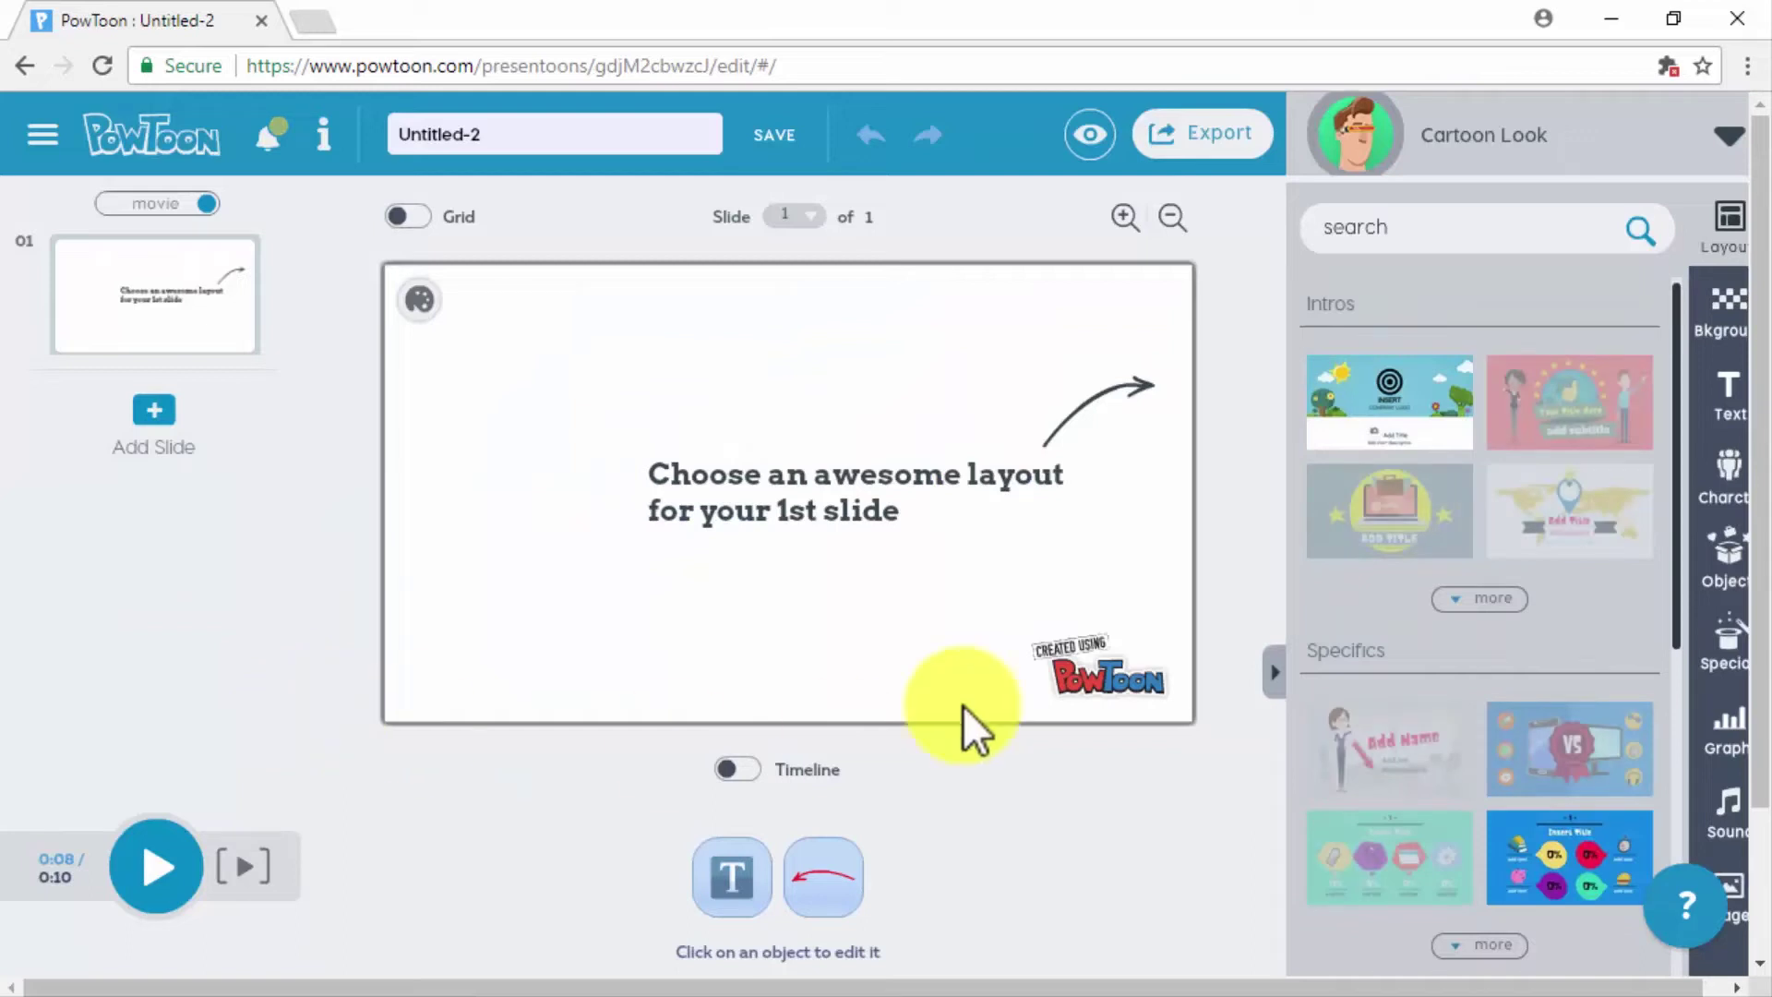
{"action": "left_click", "coordinate": [1366, 425]}
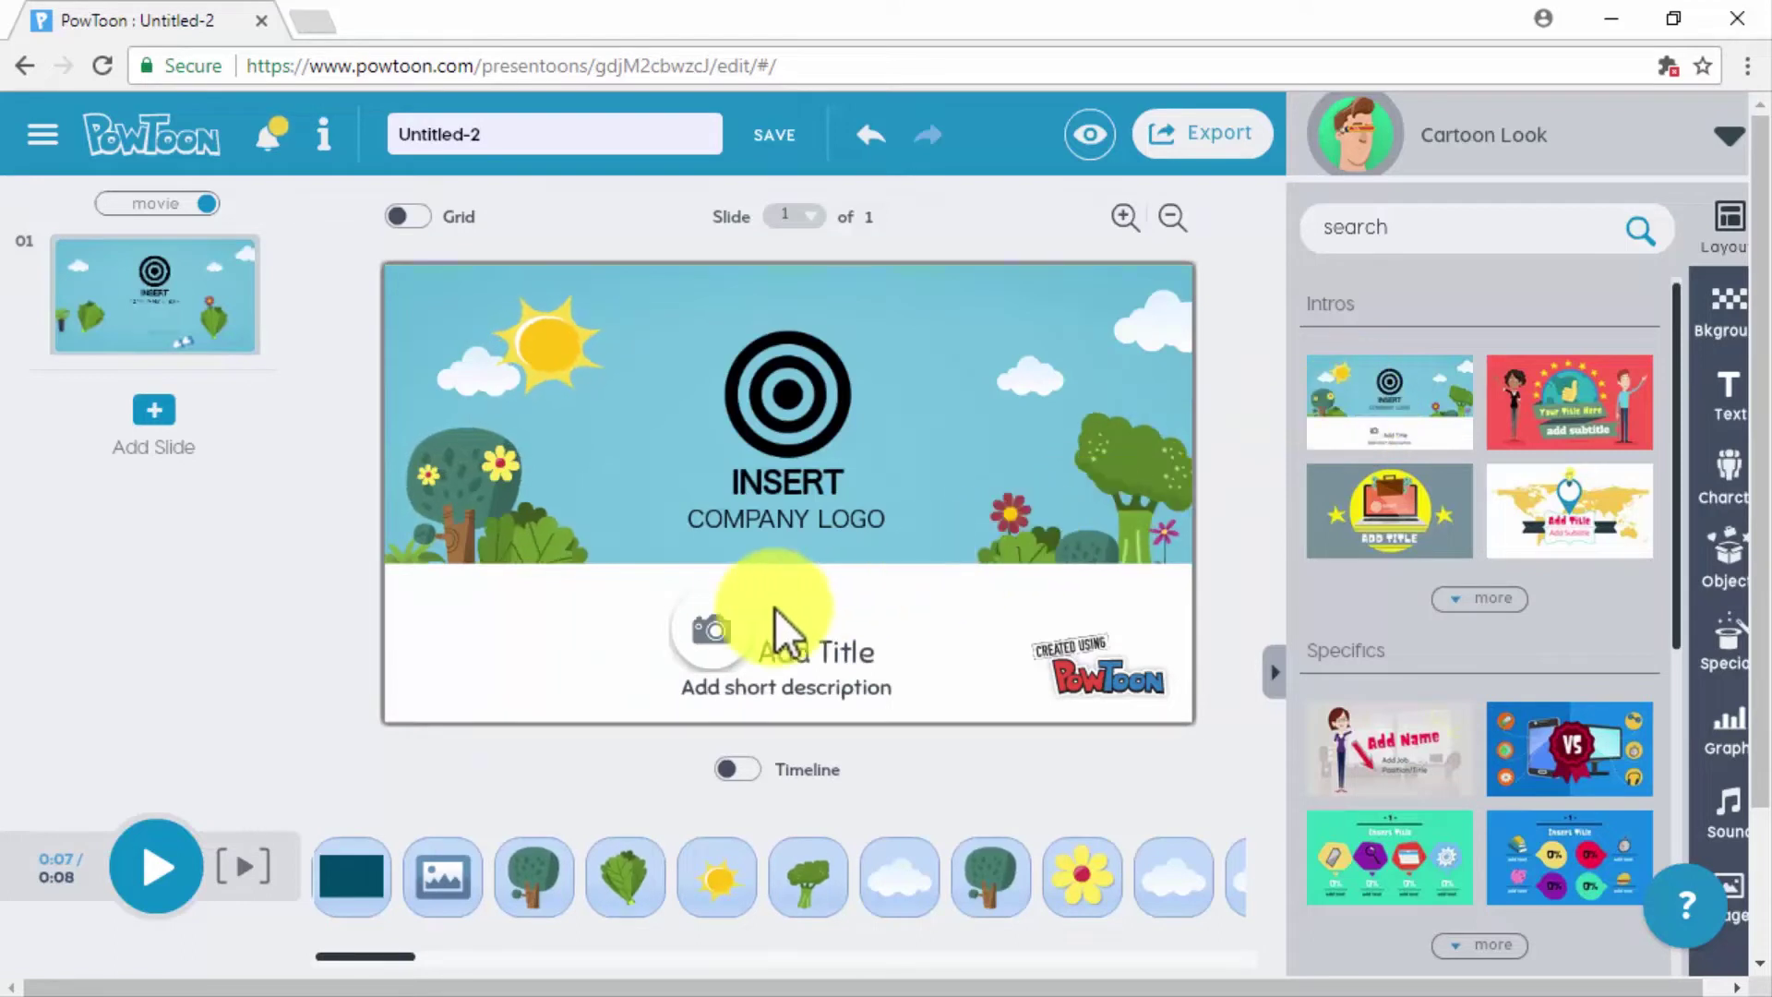
- Remove the camera graphic from the first slide and move the title text left into its place
{"action": "left_click", "coordinate": [714, 625]}
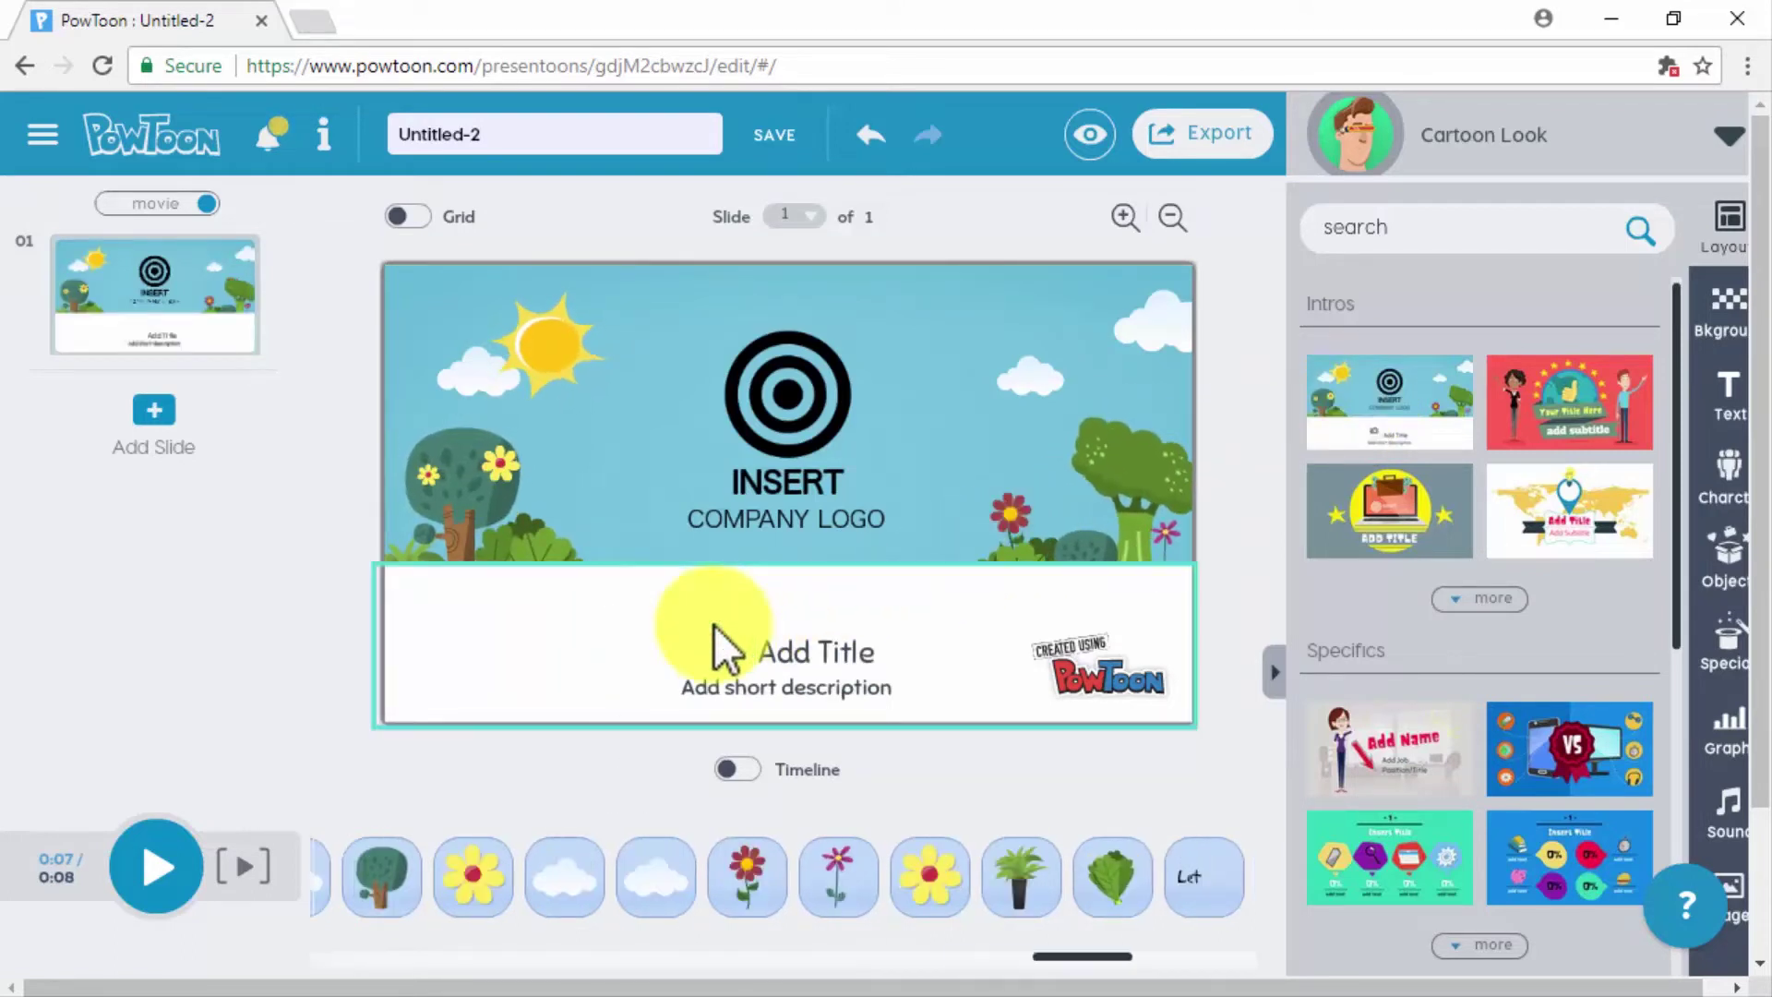
{"action": "left_click", "coordinate": [789, 649]}
{"action": "left_click_drag", "start_coordinate": [789, 646], "coordinate": [698, 637]}
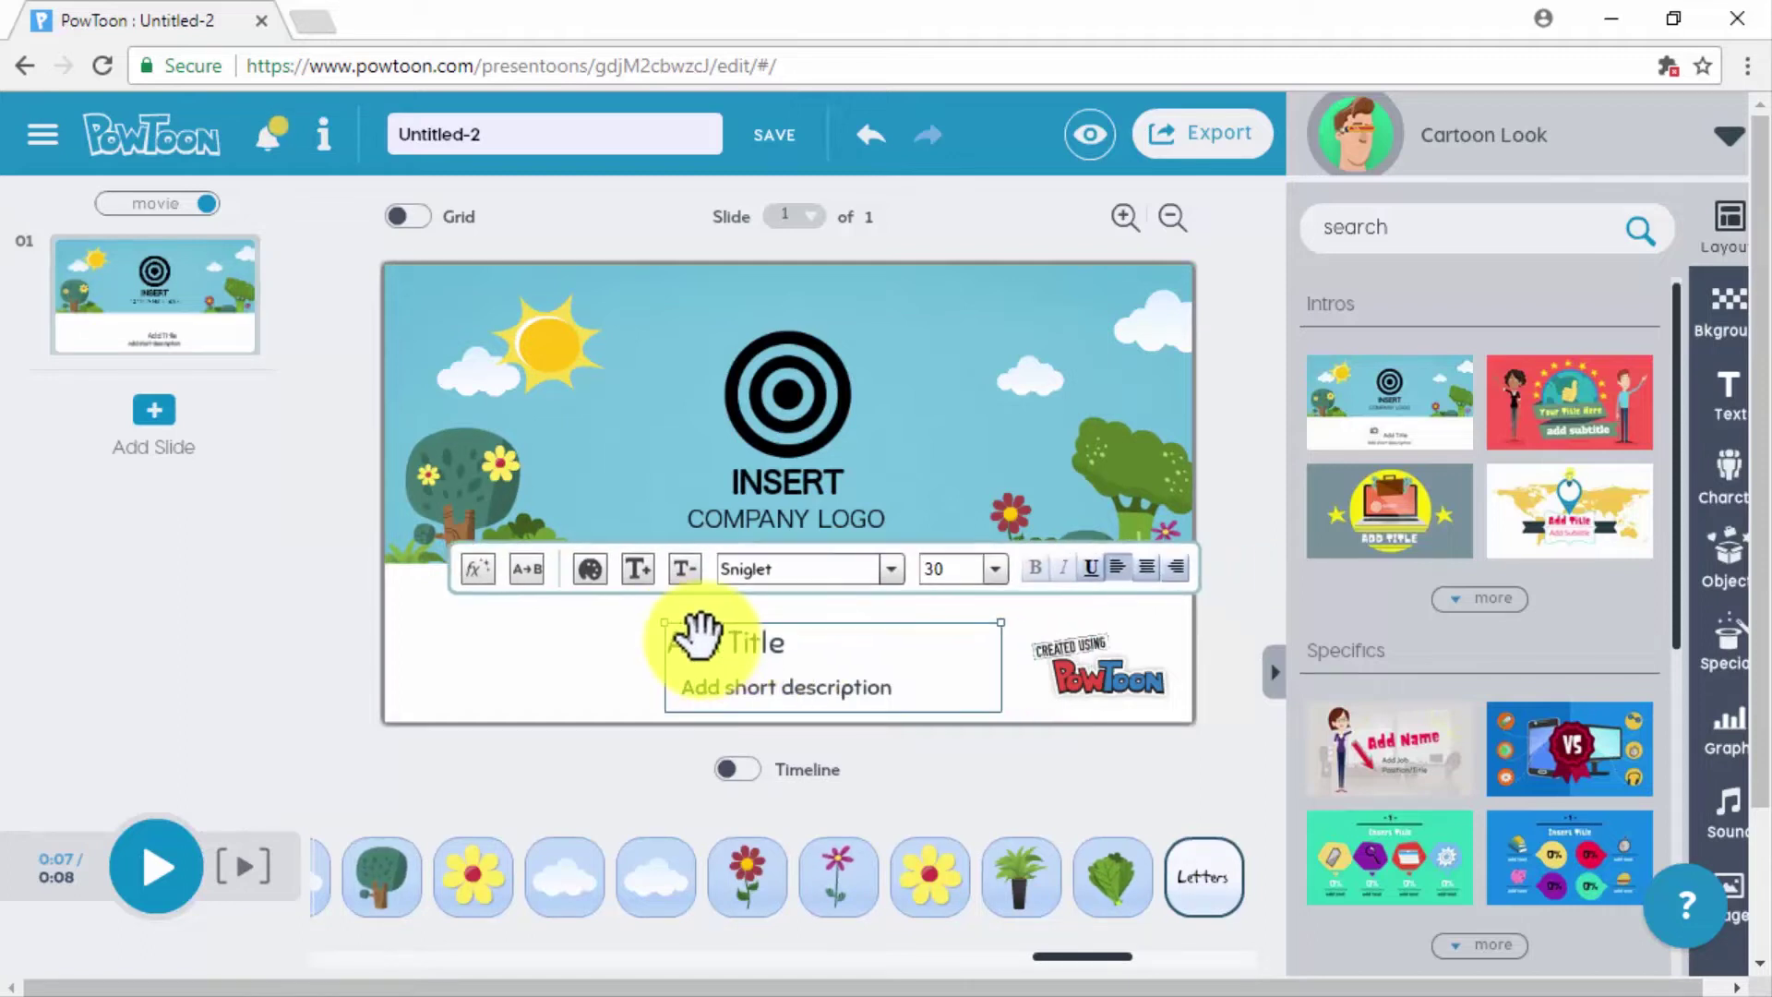
- Change the first slide's title to "Diabetes Care Made Easy" and its short description to "New Contest!", centering both lines
{"action": "double_click", "coordinate": [786, 637]}
{"action": "type", "text": "Diabetes Care Made Easy"}
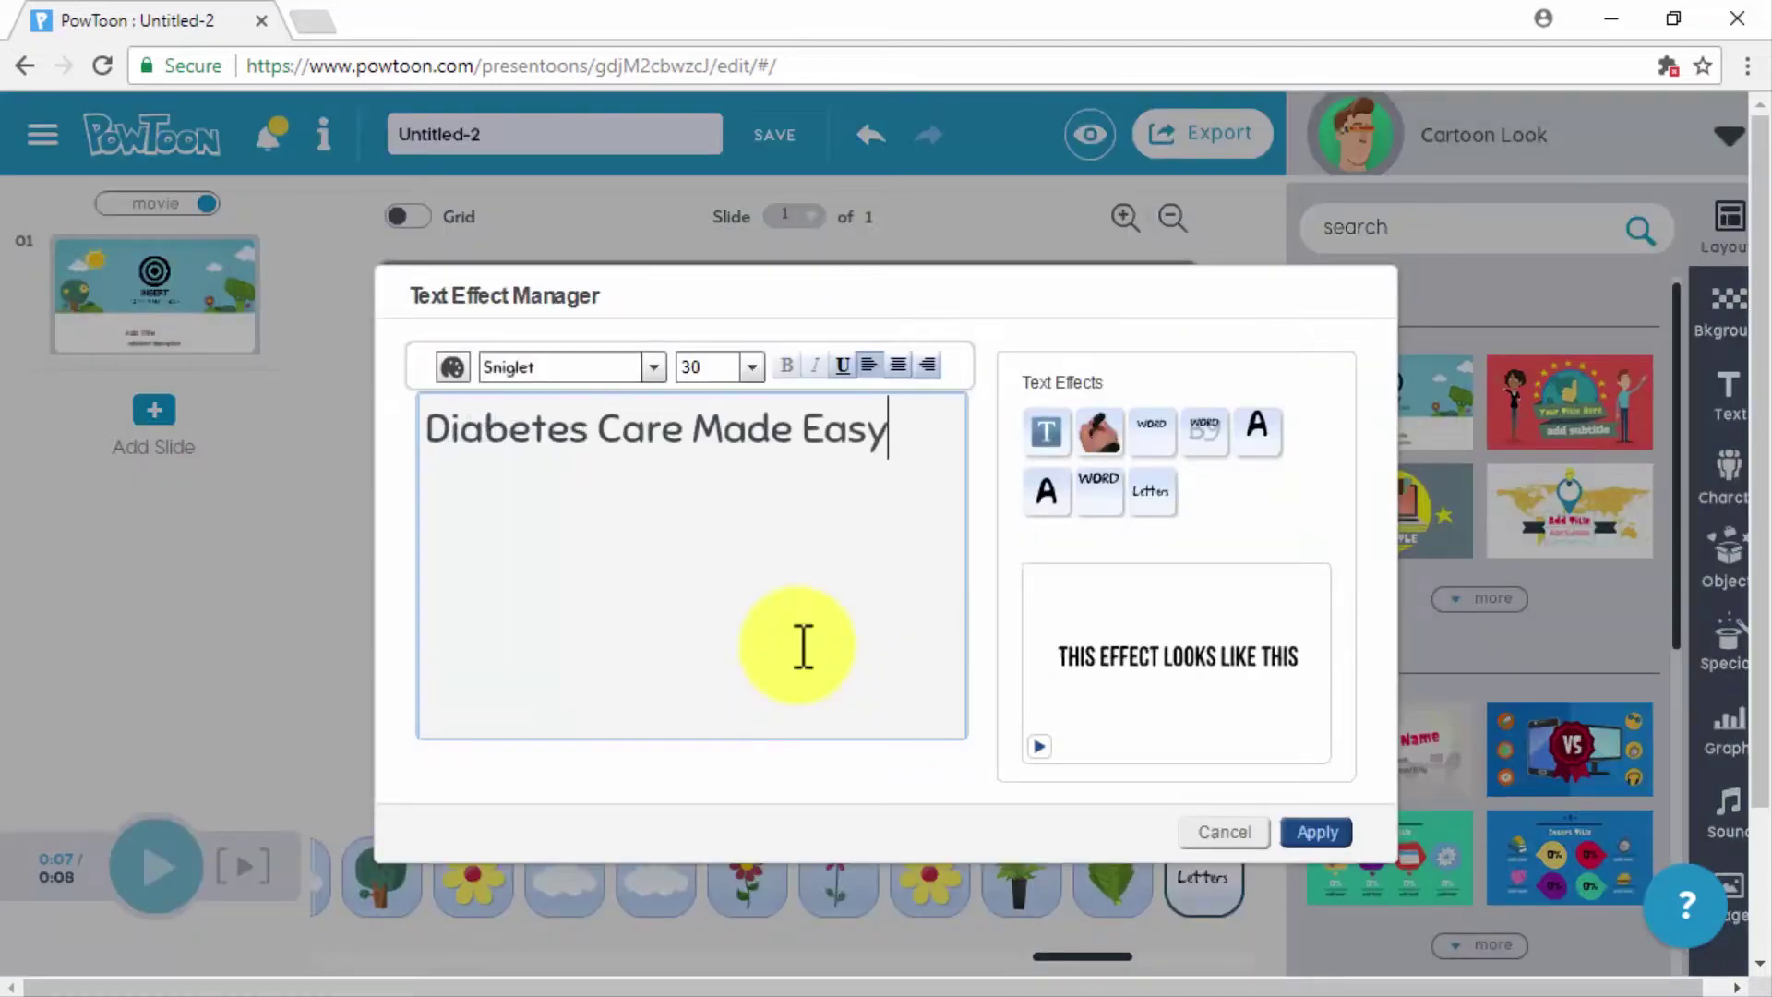
{"action": "left_click", "coordinate": [1315, 833]}
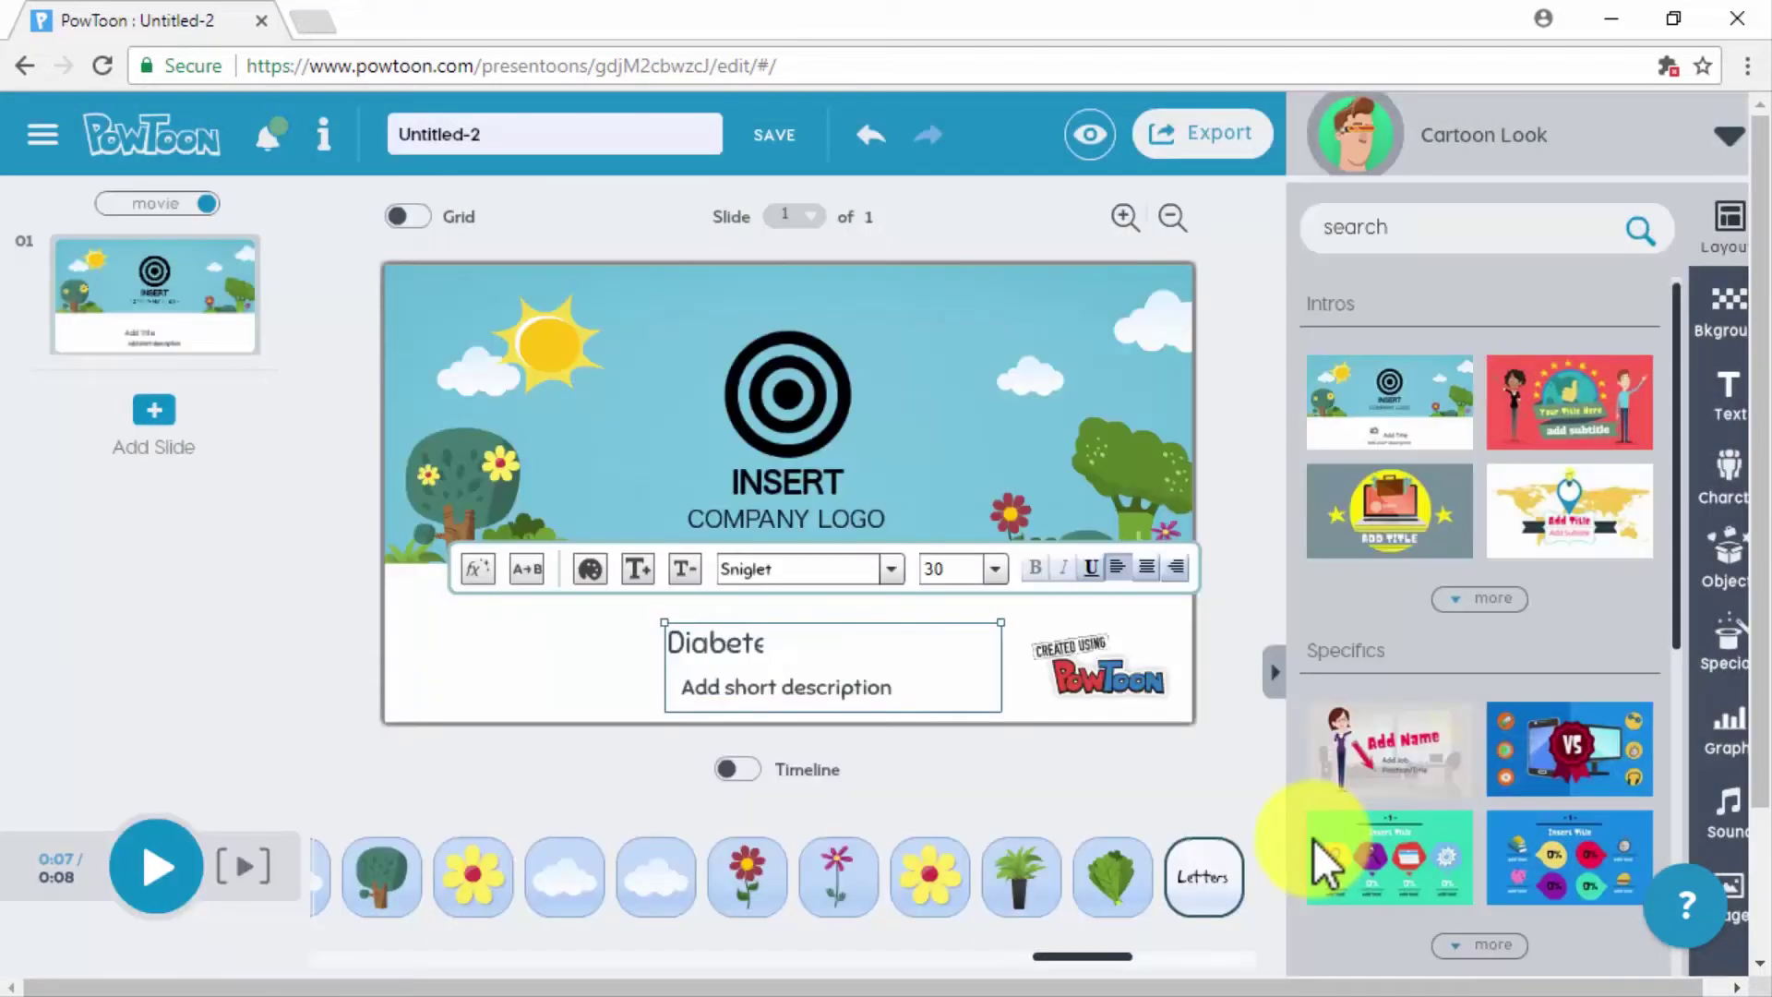
{"action": "left_click", "coordinate": [768, 697]}
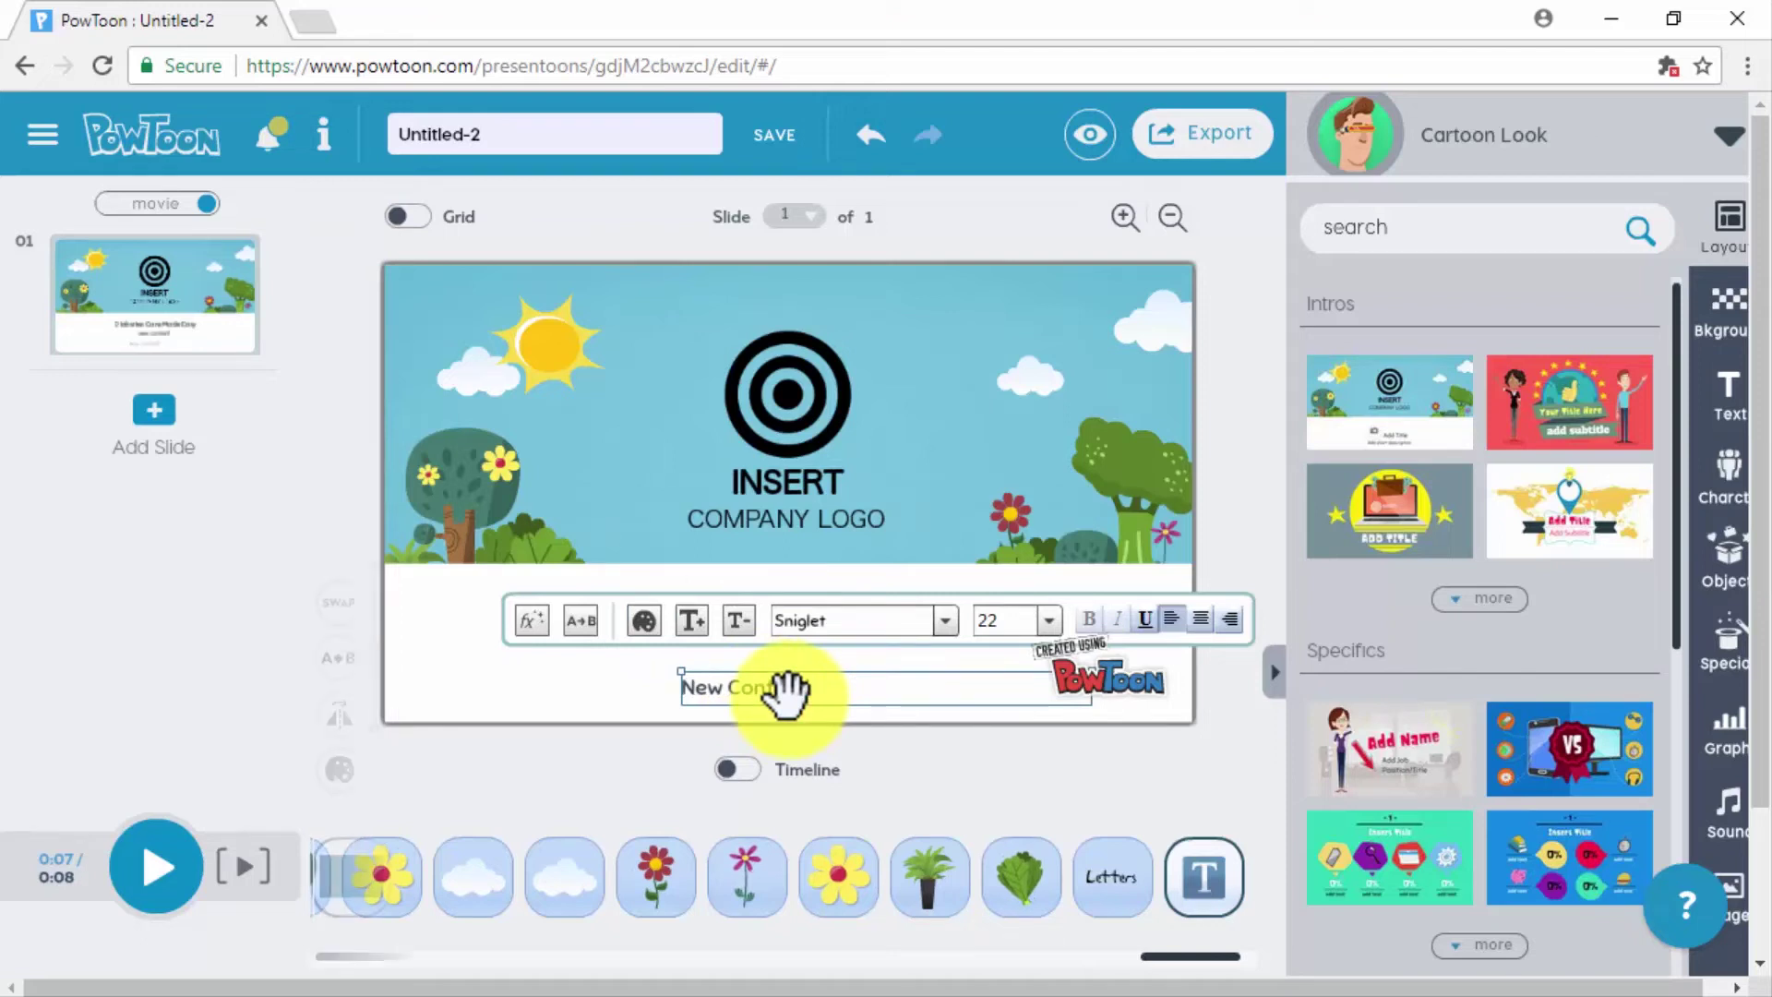
{"action": "left_click", "coordinate": [618, 656]}
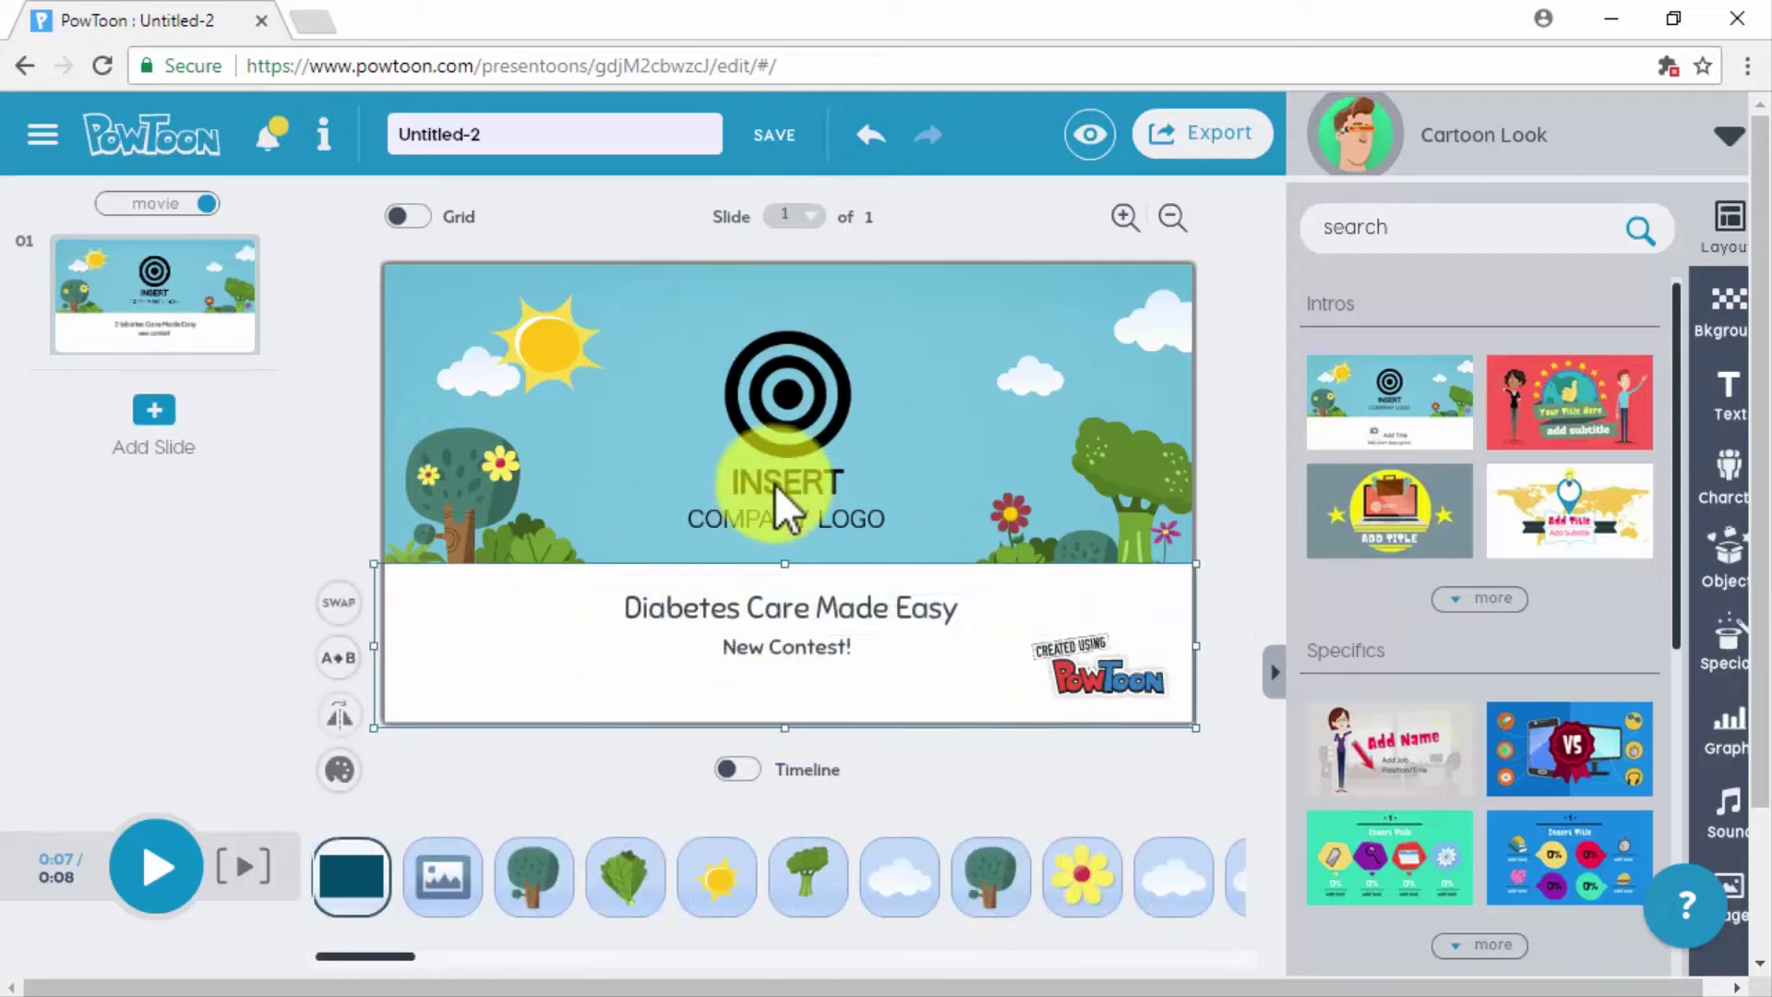
- Replace the company logo placeholder with the fruit-face image and add a blank second slide
{"action": "left_click", "coordinate": [771, 433]}
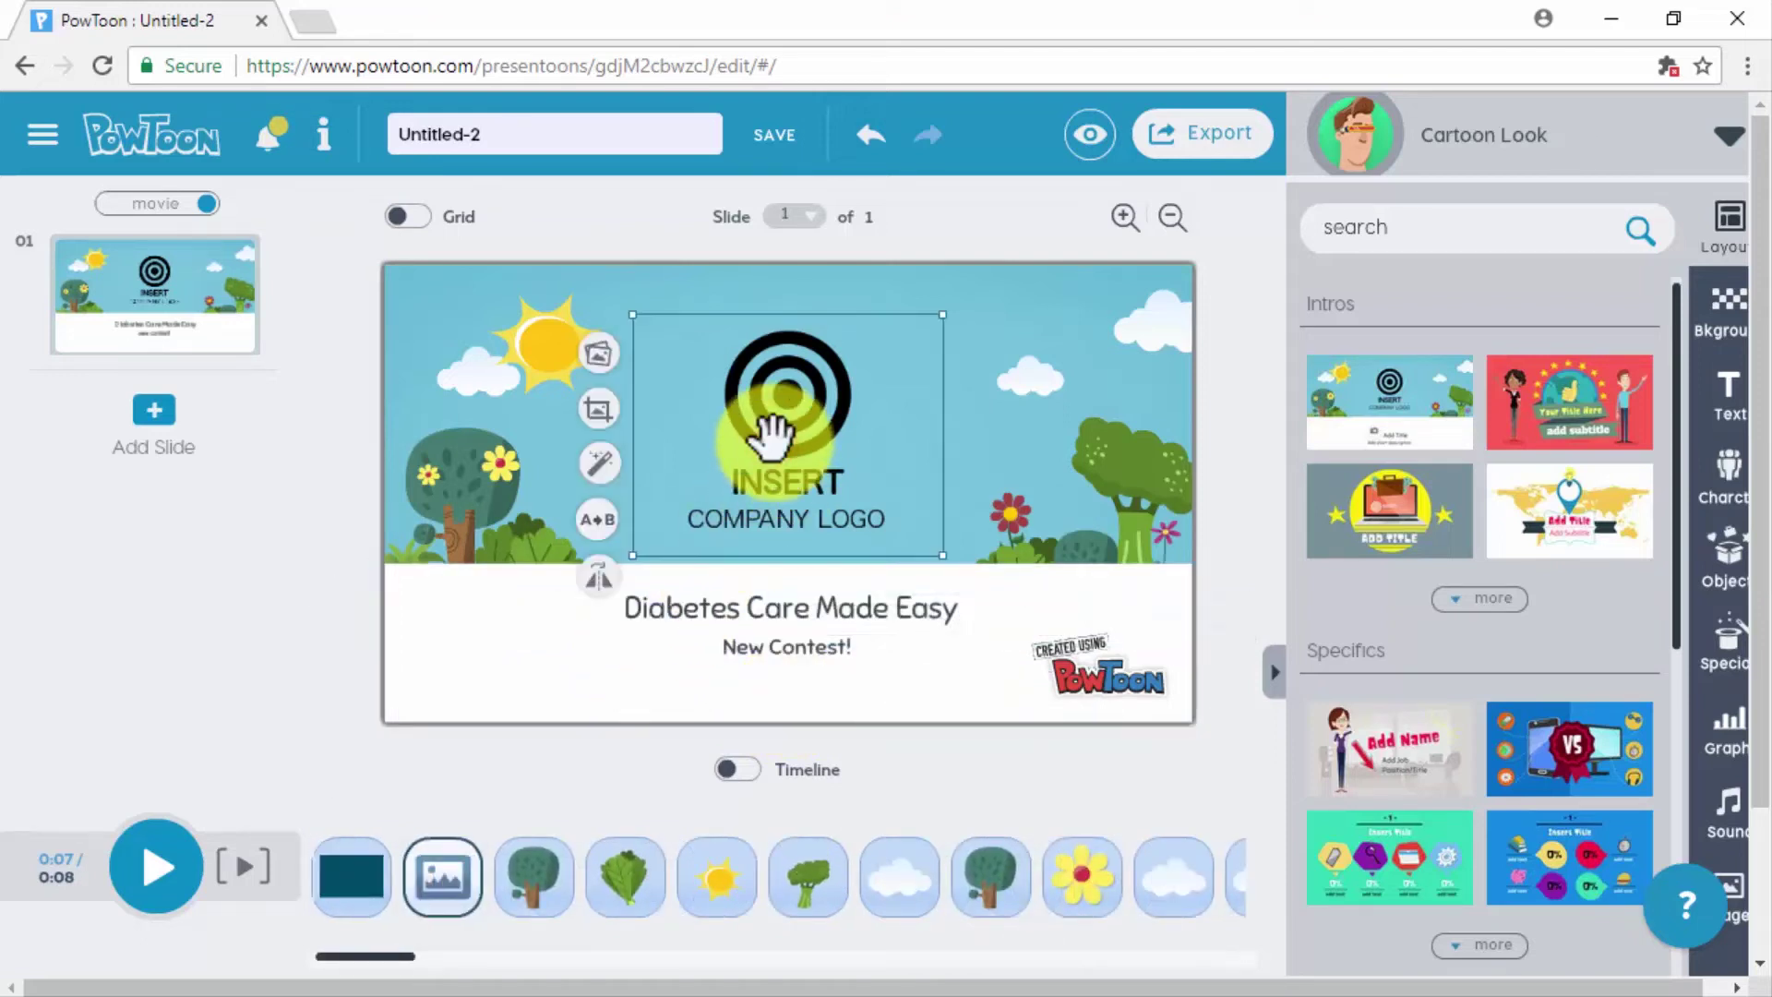
{"action": "left_click", "coordinate": [600, 359]}
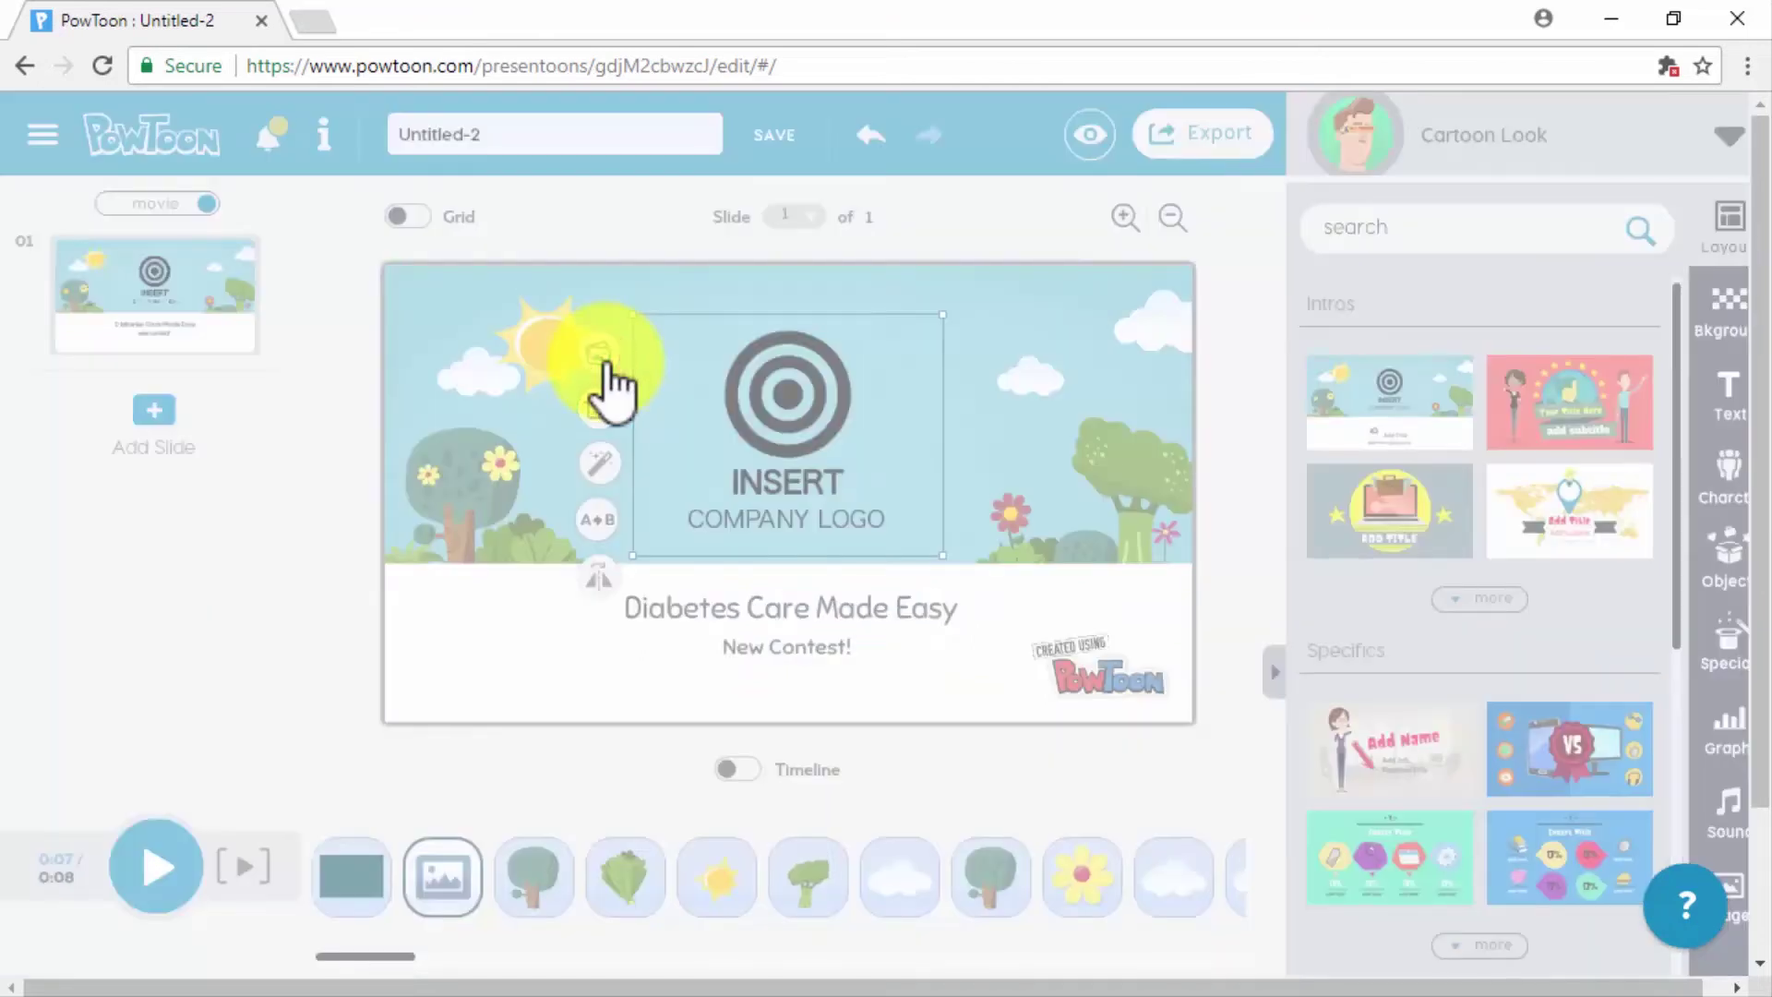
{"action": "double_click", "coordinate": [749, 489]}
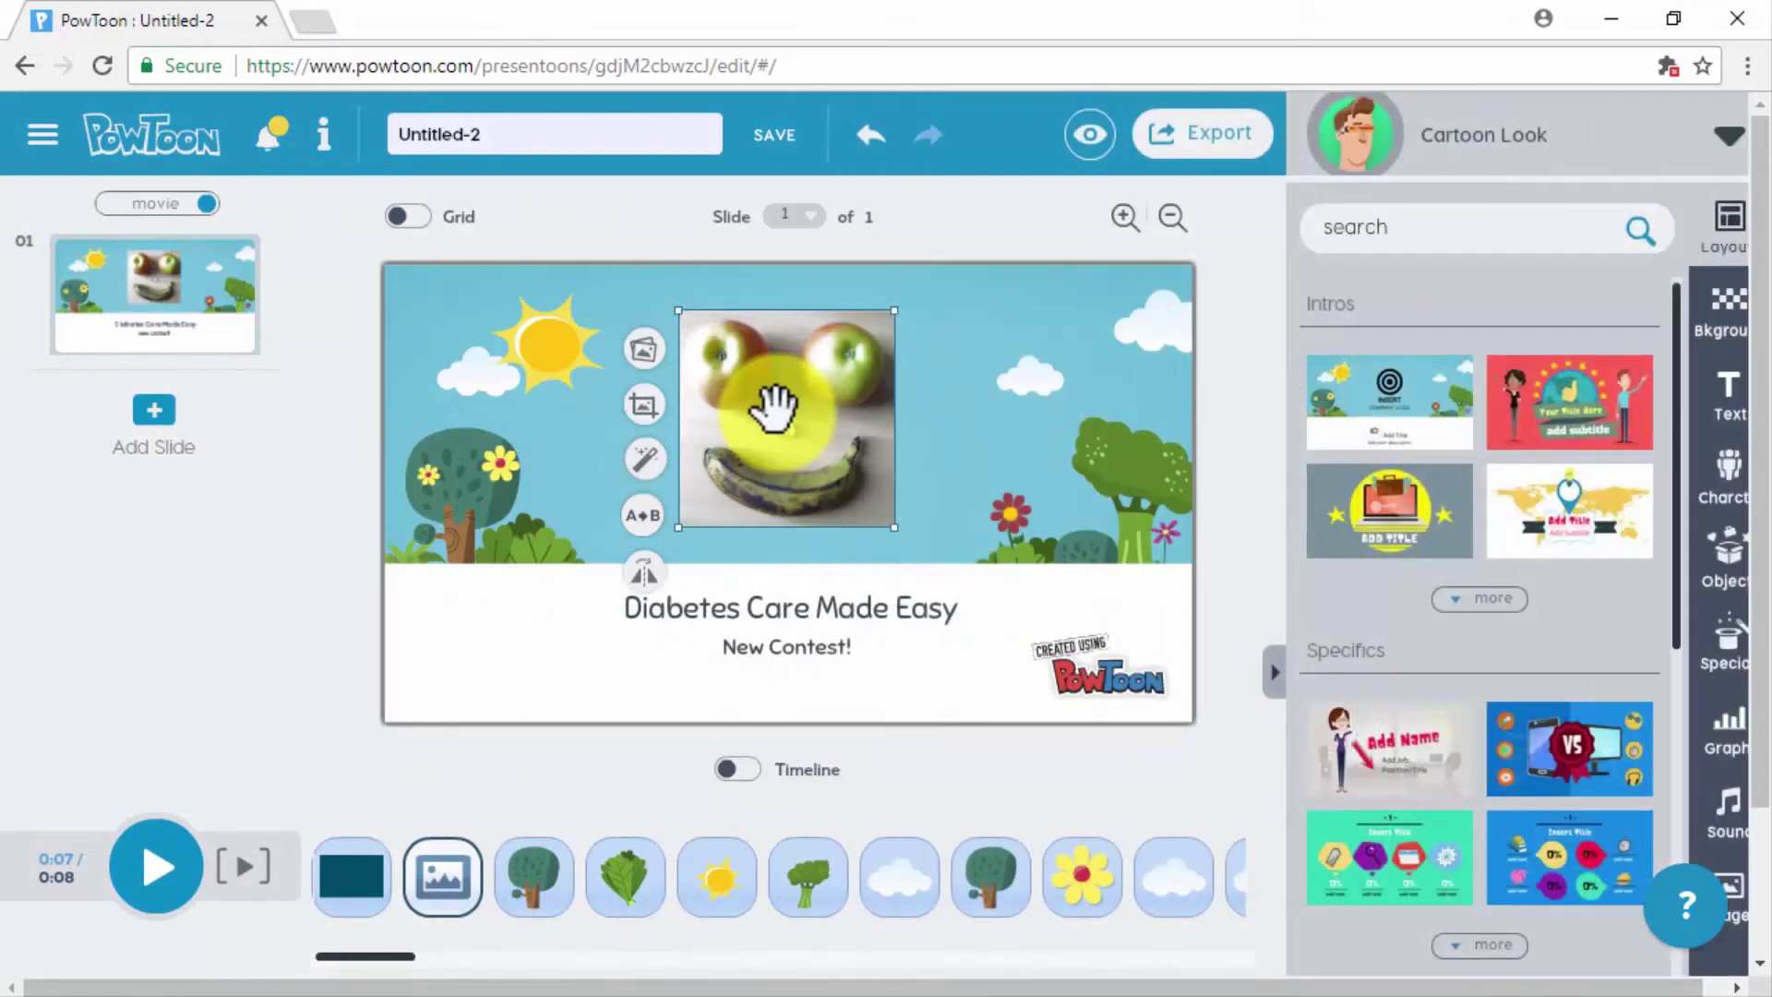
{"action": "left_click", "coordinate": [143, 432]}
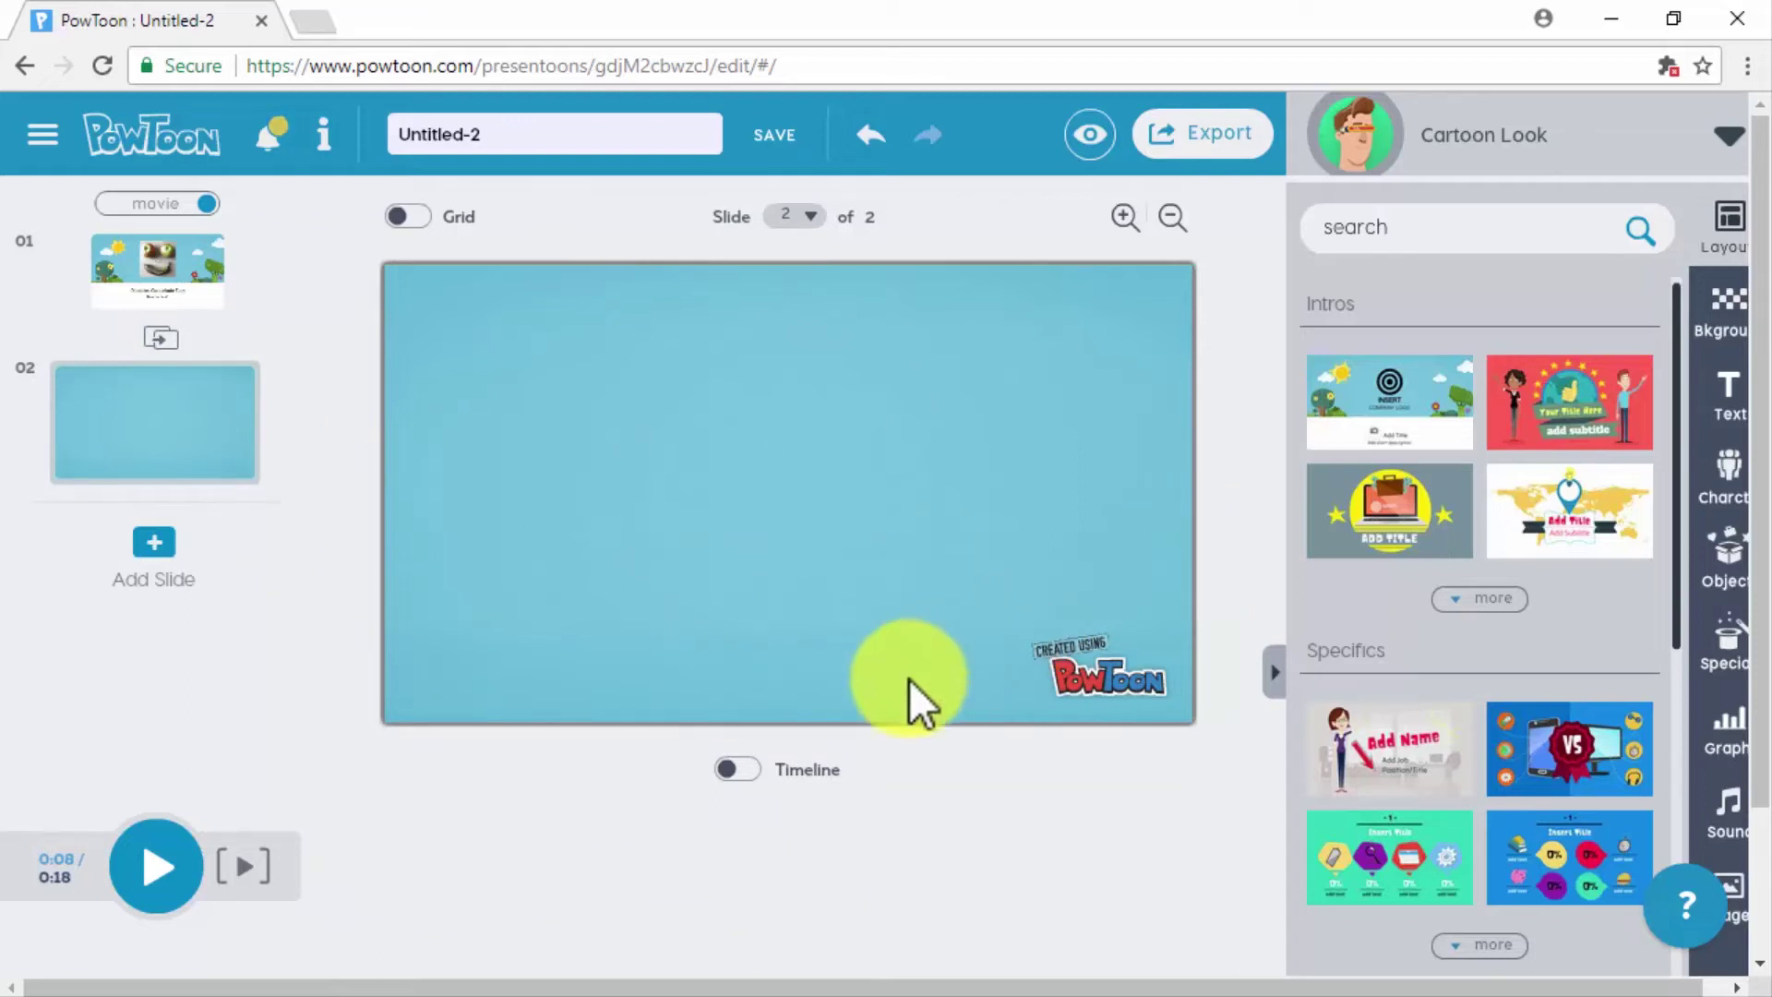
- Show the timeline for the second slide and dismiss the "Use Powtoon in 7 Clicks" pop-up
{"action": "left_click", "coordinate": [731, 772]}
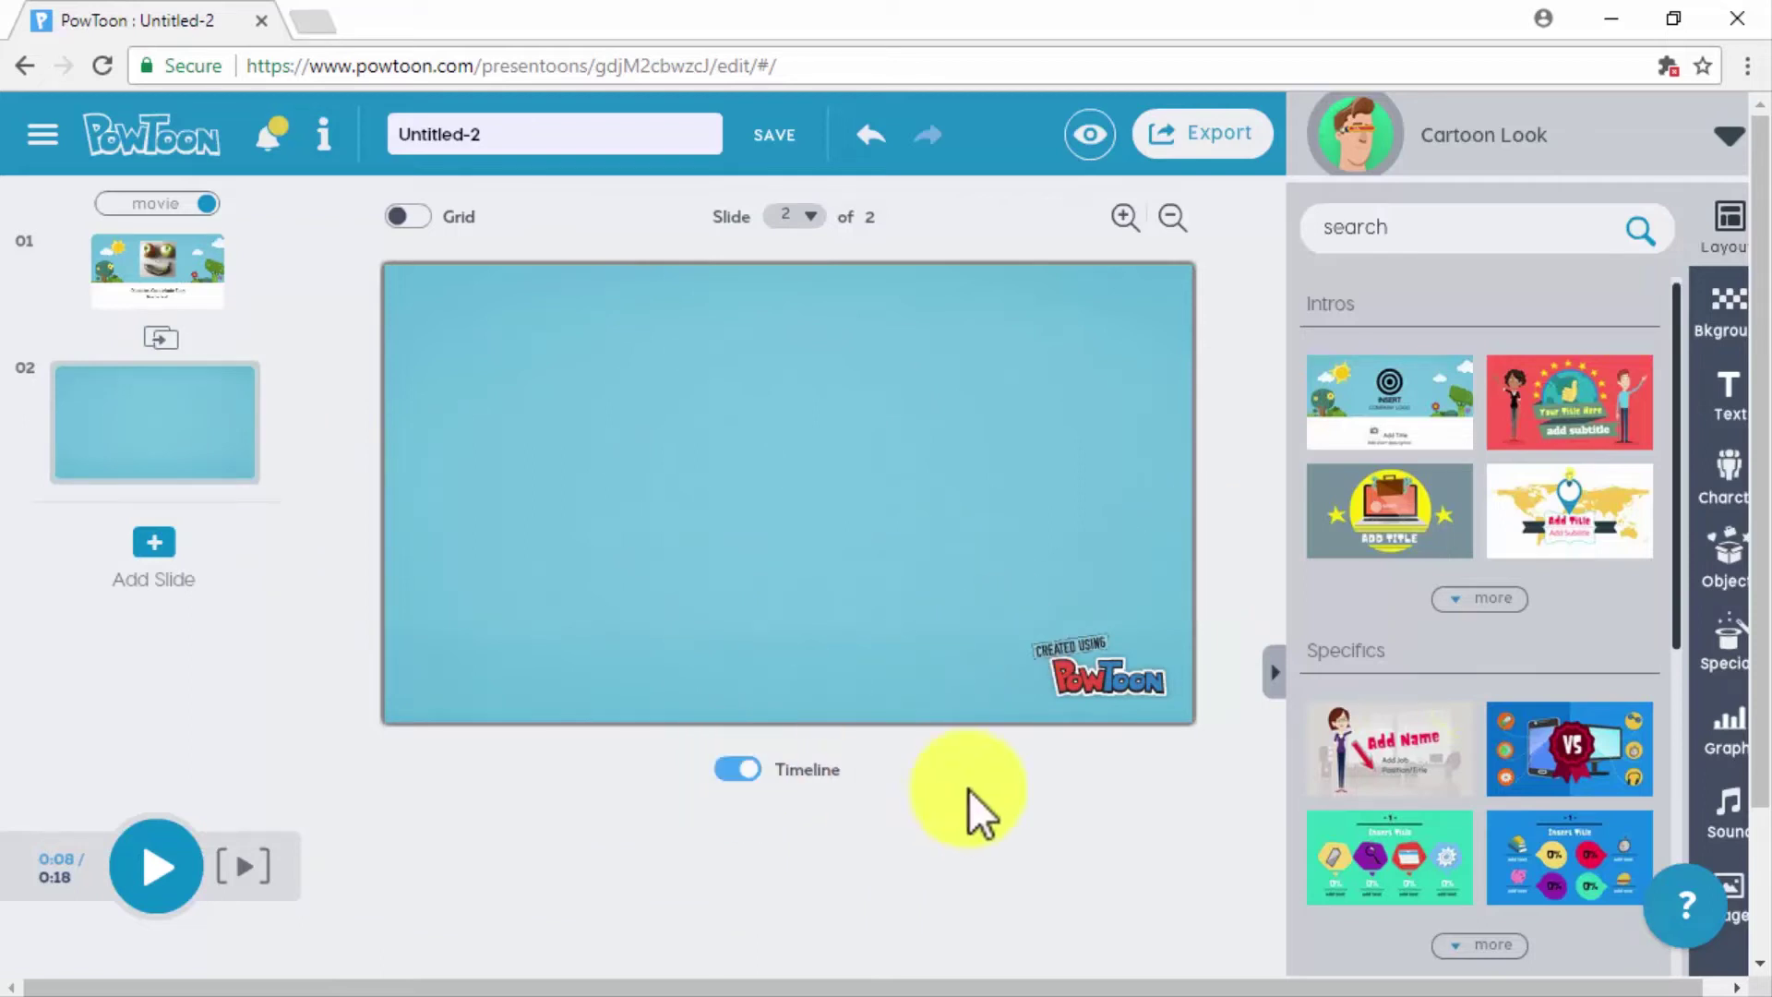
{"action": "left_click", "coordinate": [1274, 678]}
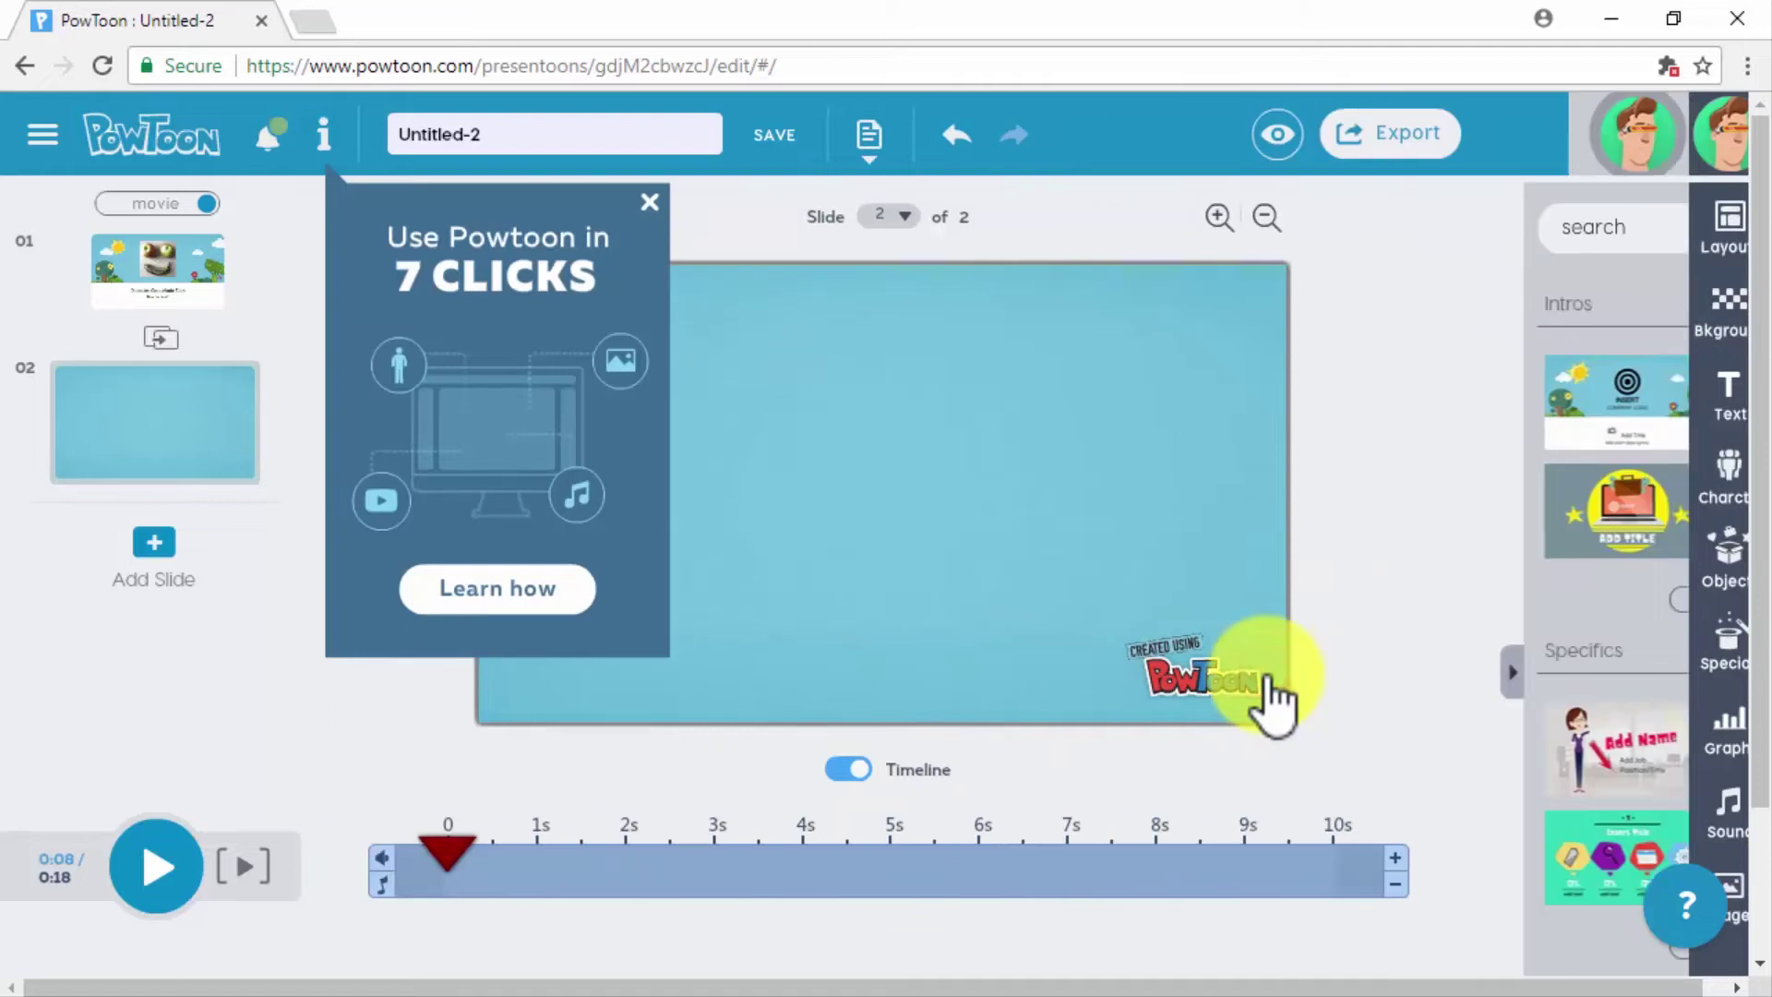
{"action": "left_click", "coordinate": [649, 202]}
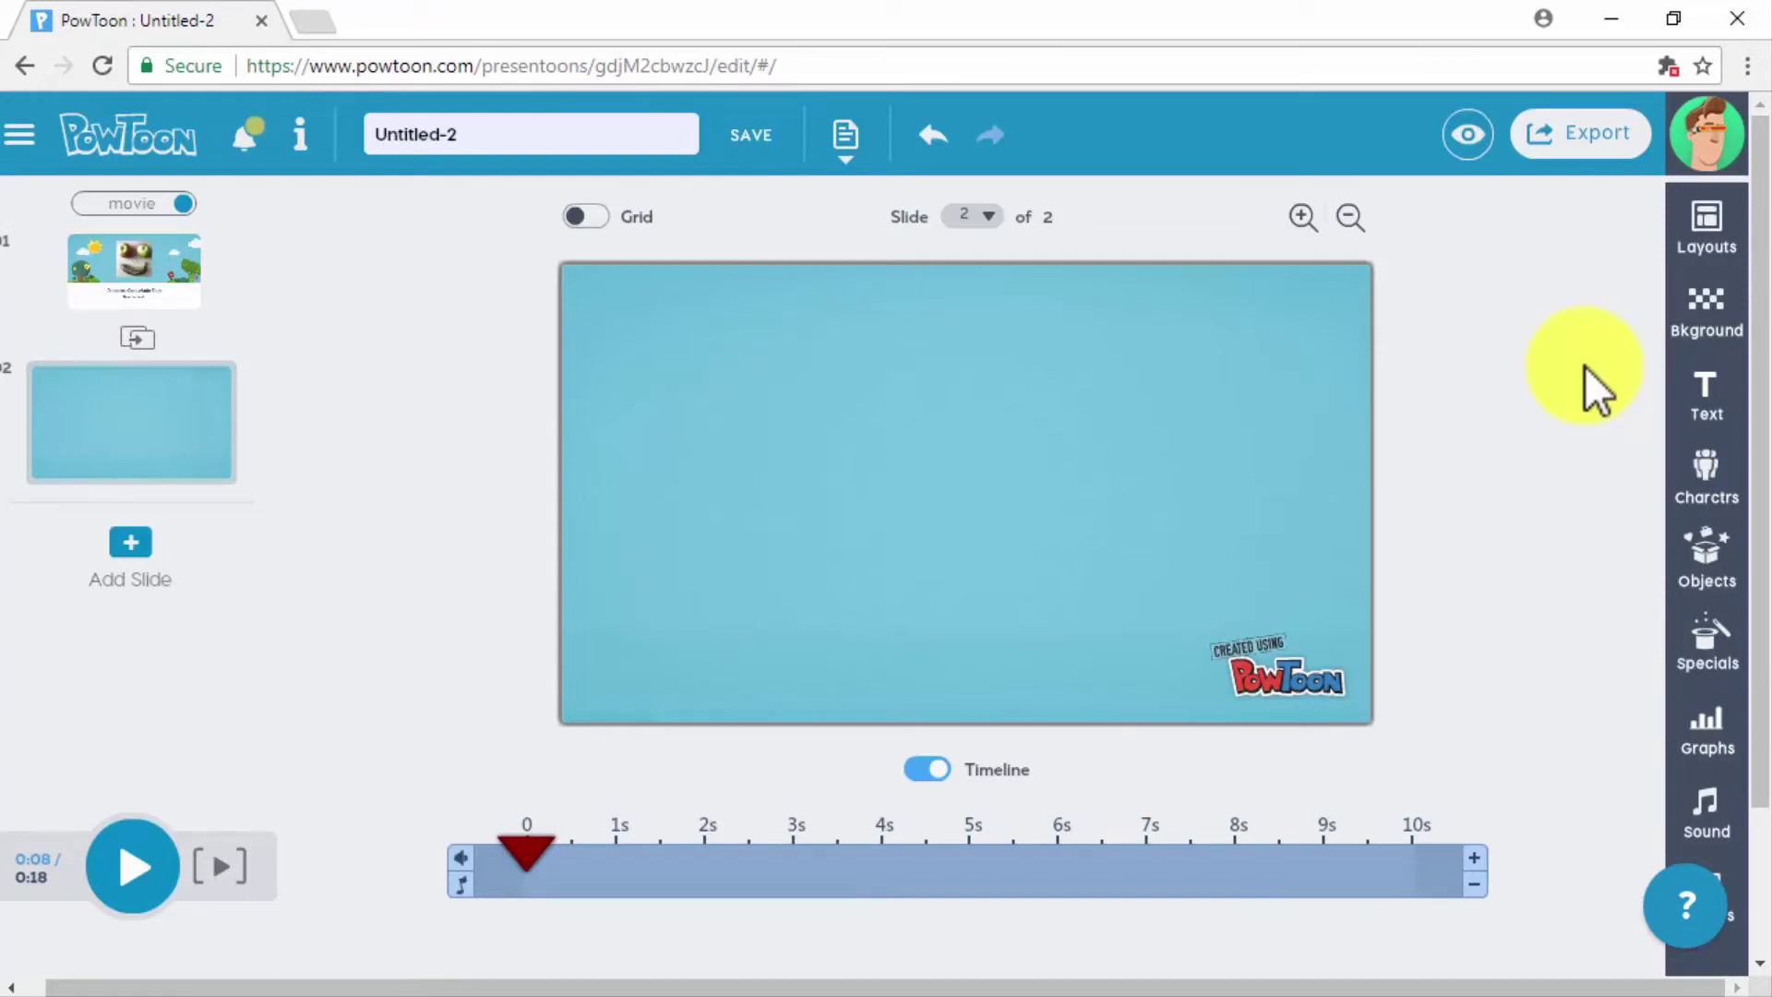
- Add a body text reading "Enter Our New Sweepstake!" to the center of the second slide
{"action": "left_click", "coordinate": [1704, 398]}
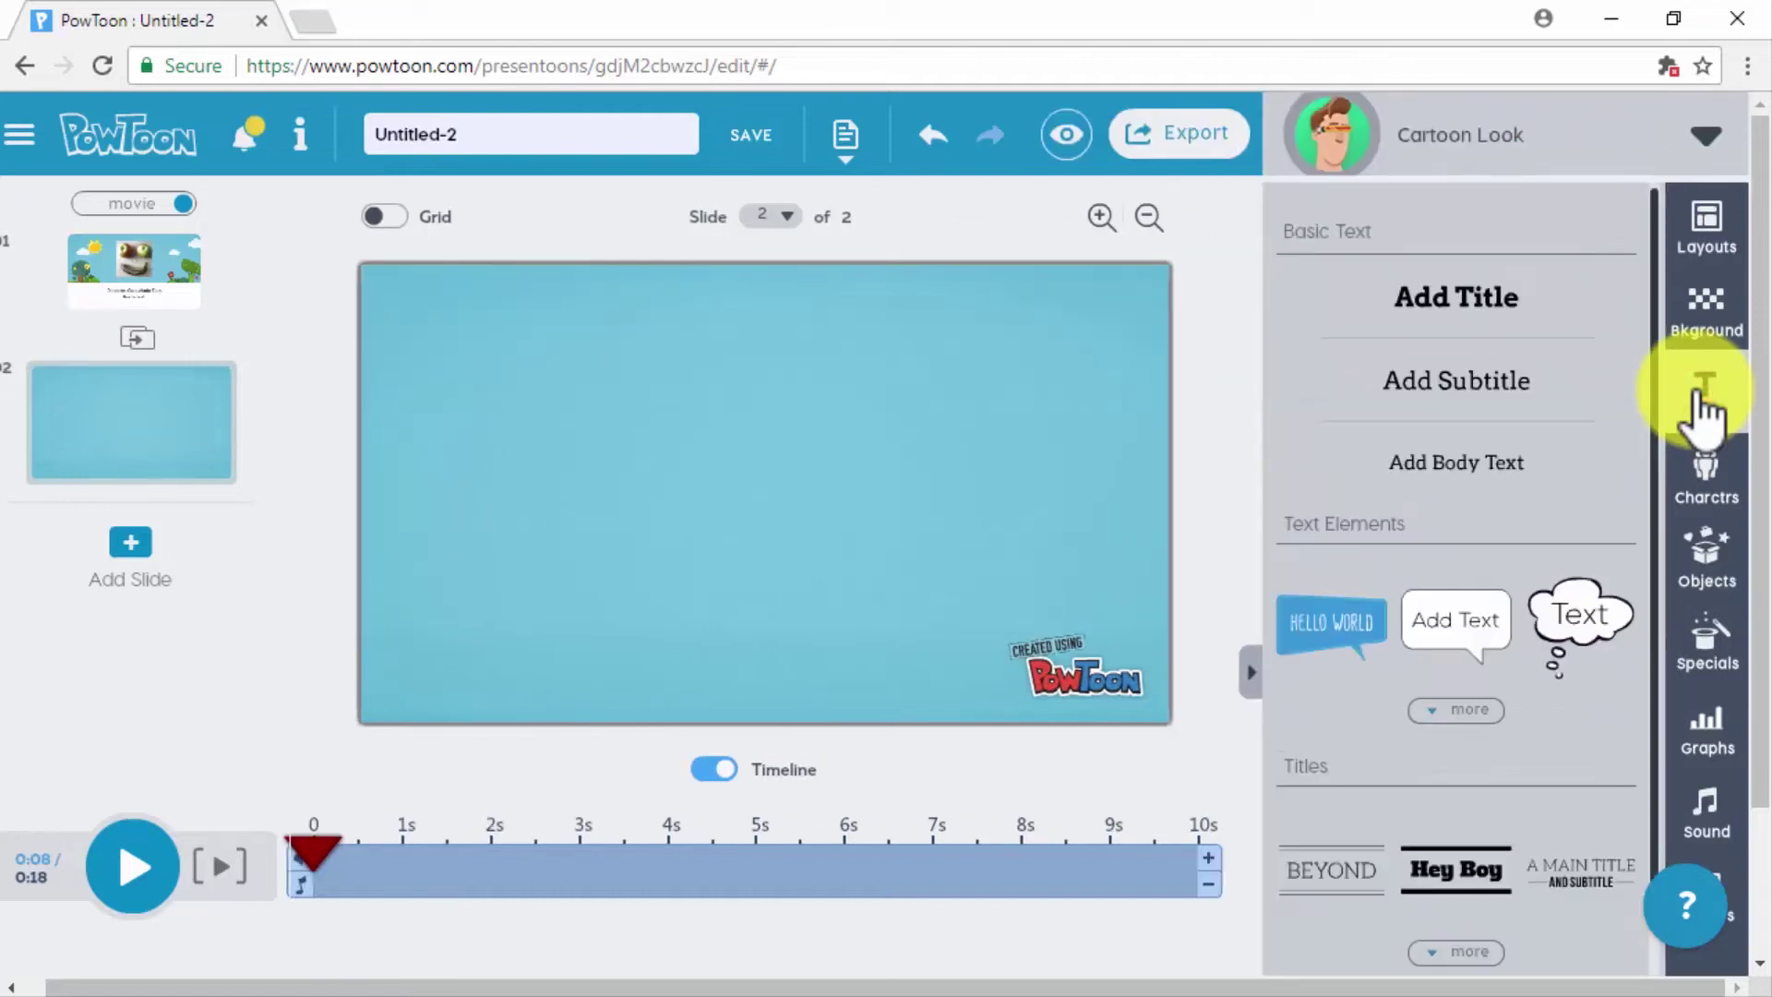
{"action": "left_click", "coordinate": [1431, 450]}
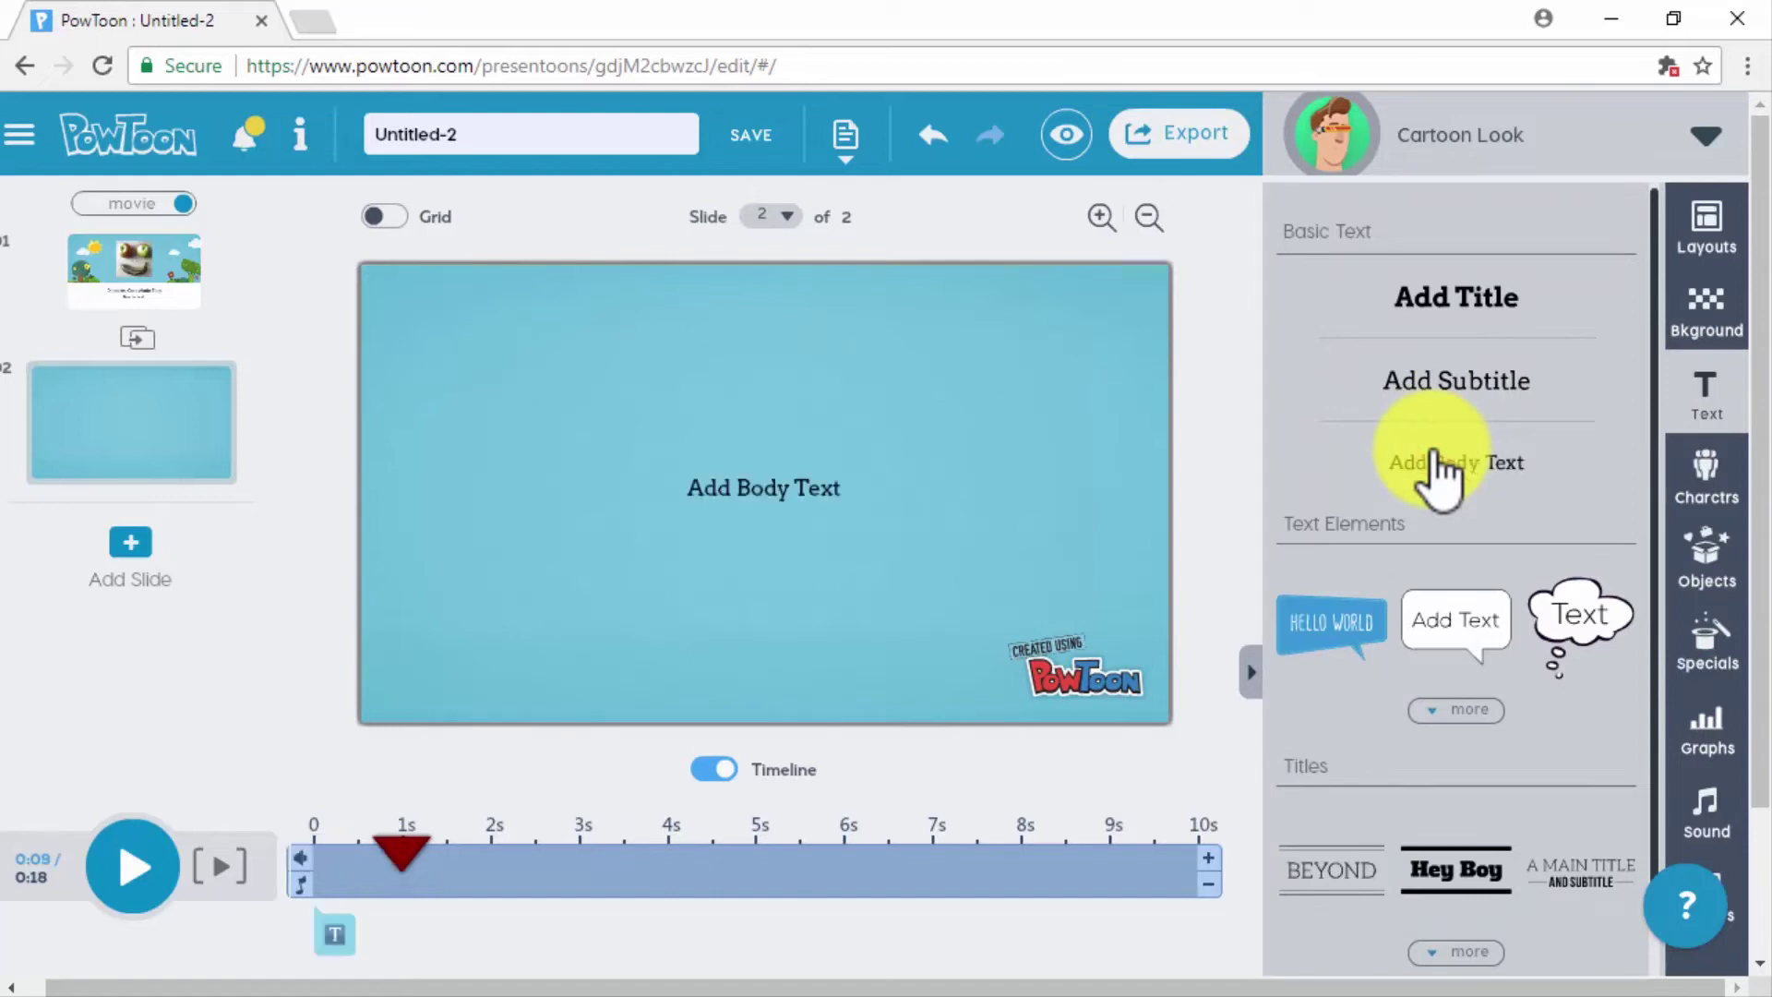
{"action": "left_click", "coordinate": [746, 494]}
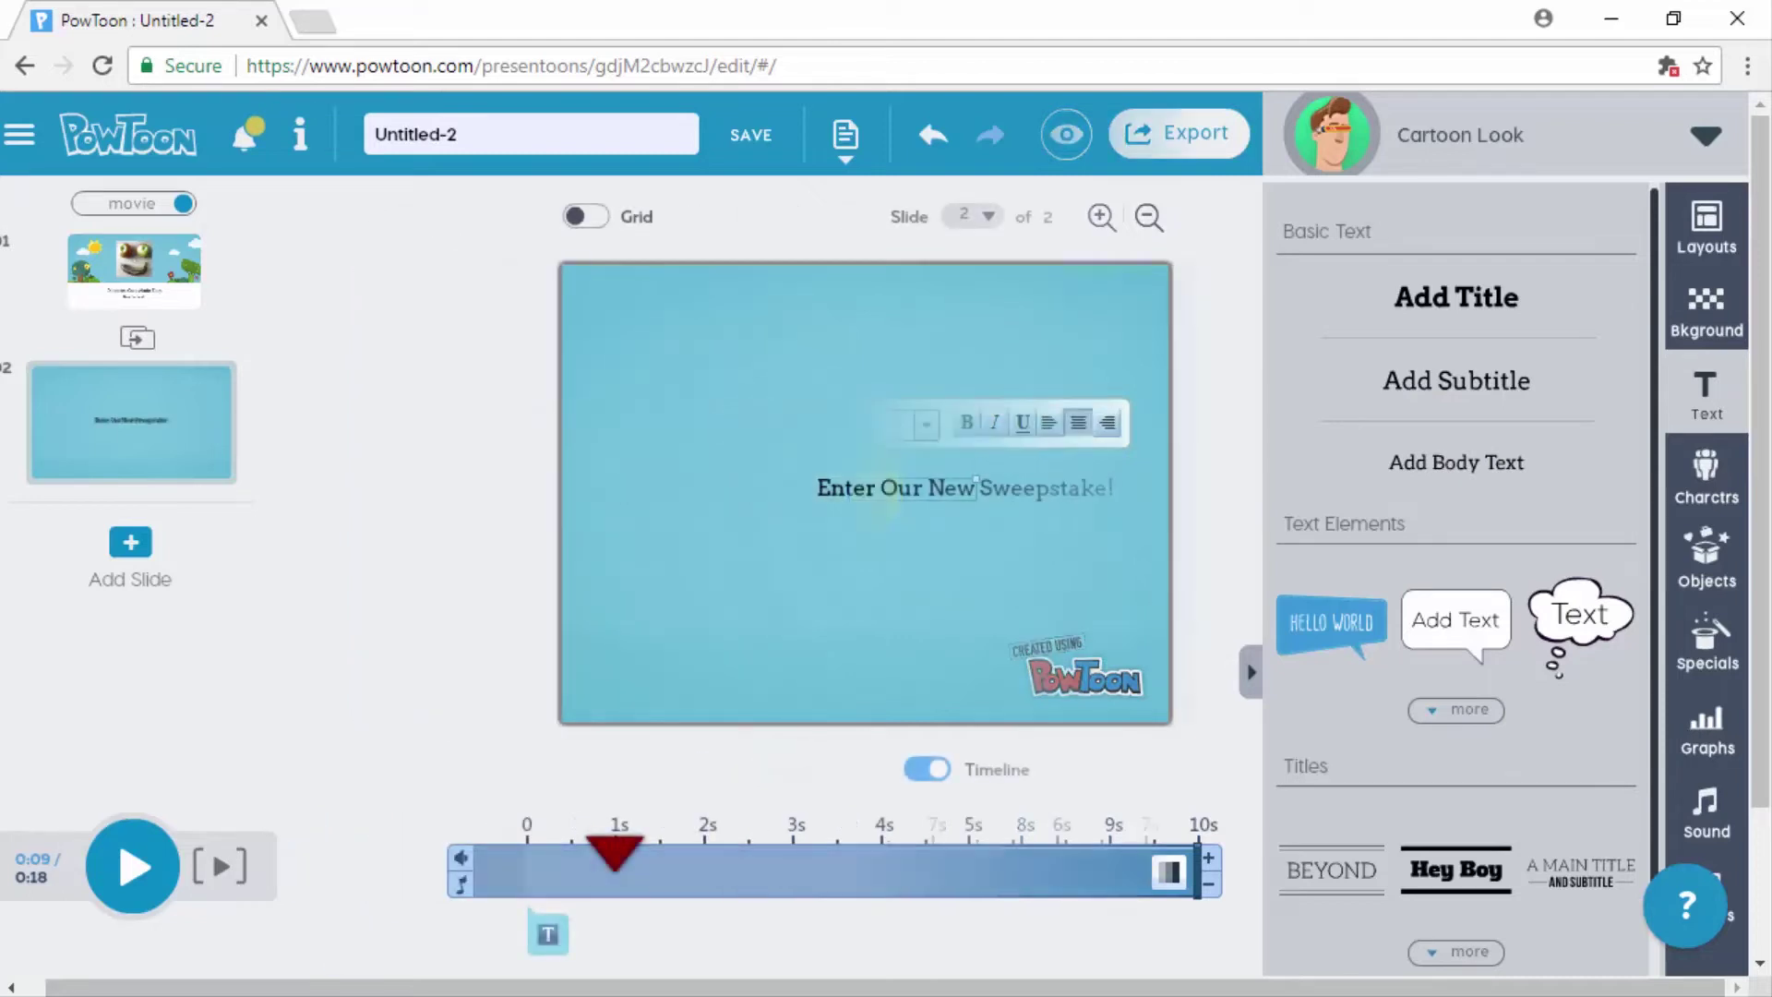
{"action": "left_click", "coordinate": [1251, 672]}
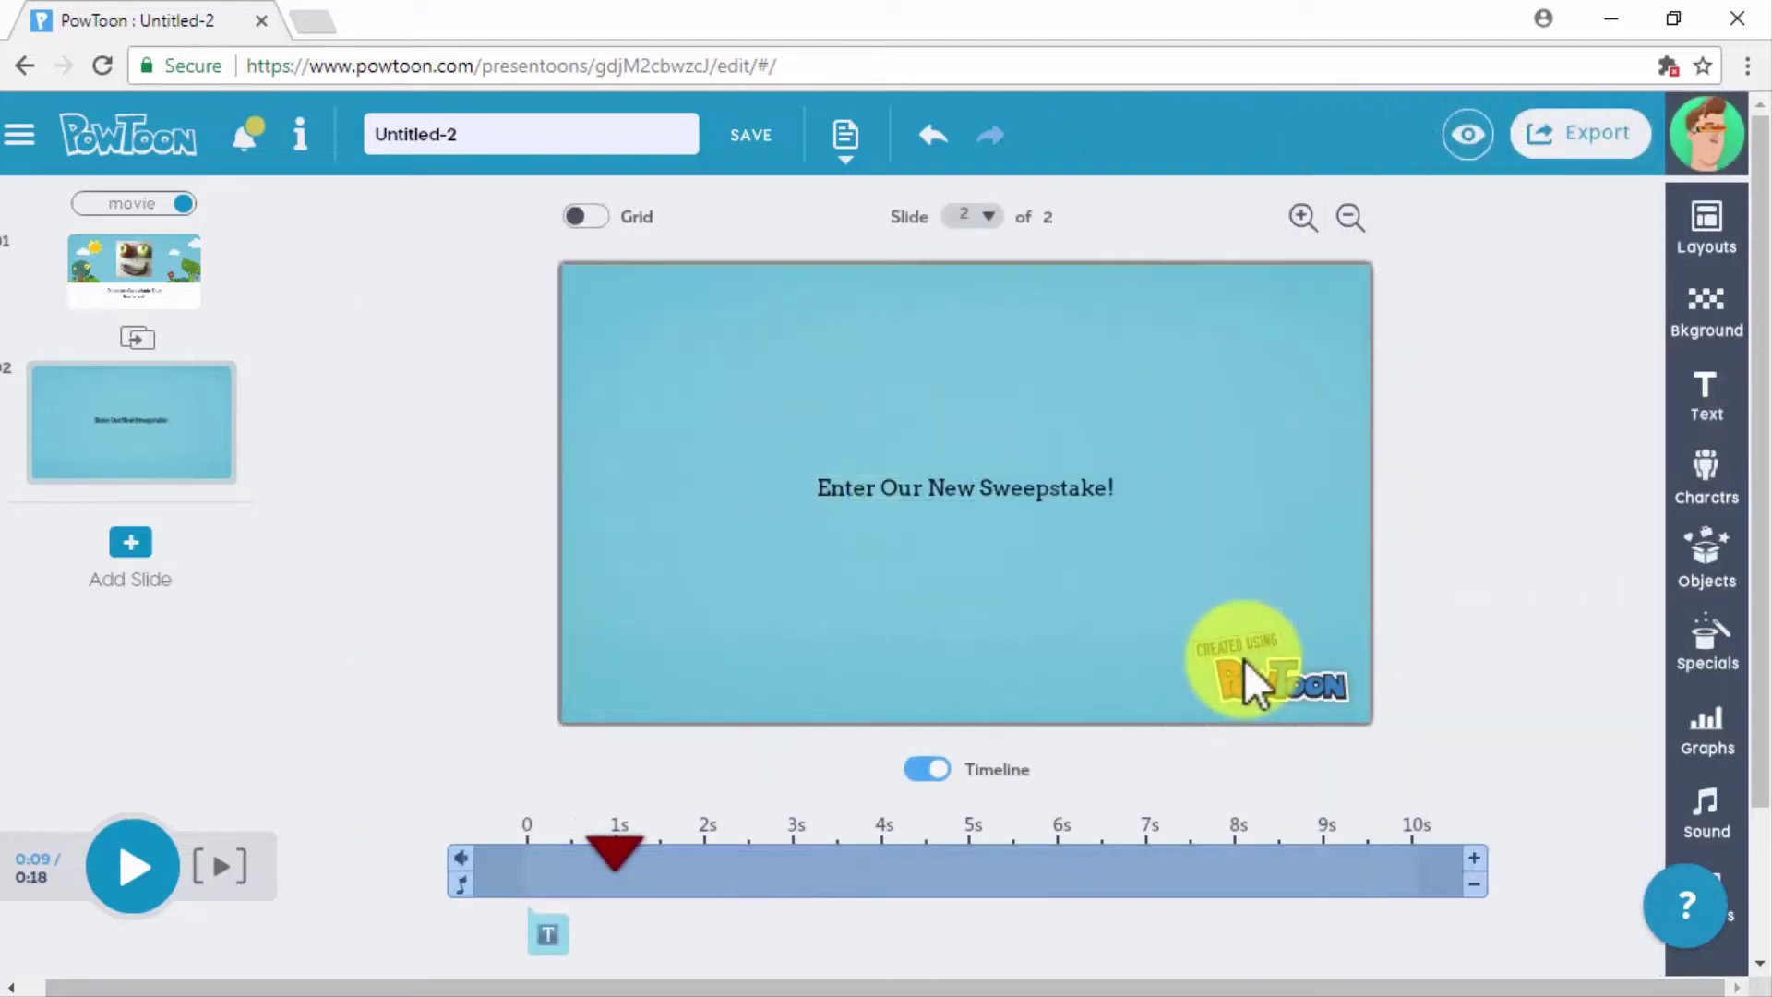
- Insert the phone image s-l300.jpg from the image library into the second slide and shorten the slide to 4 seconds
{"action": "left_click", "coordinate": [1735, 890]}
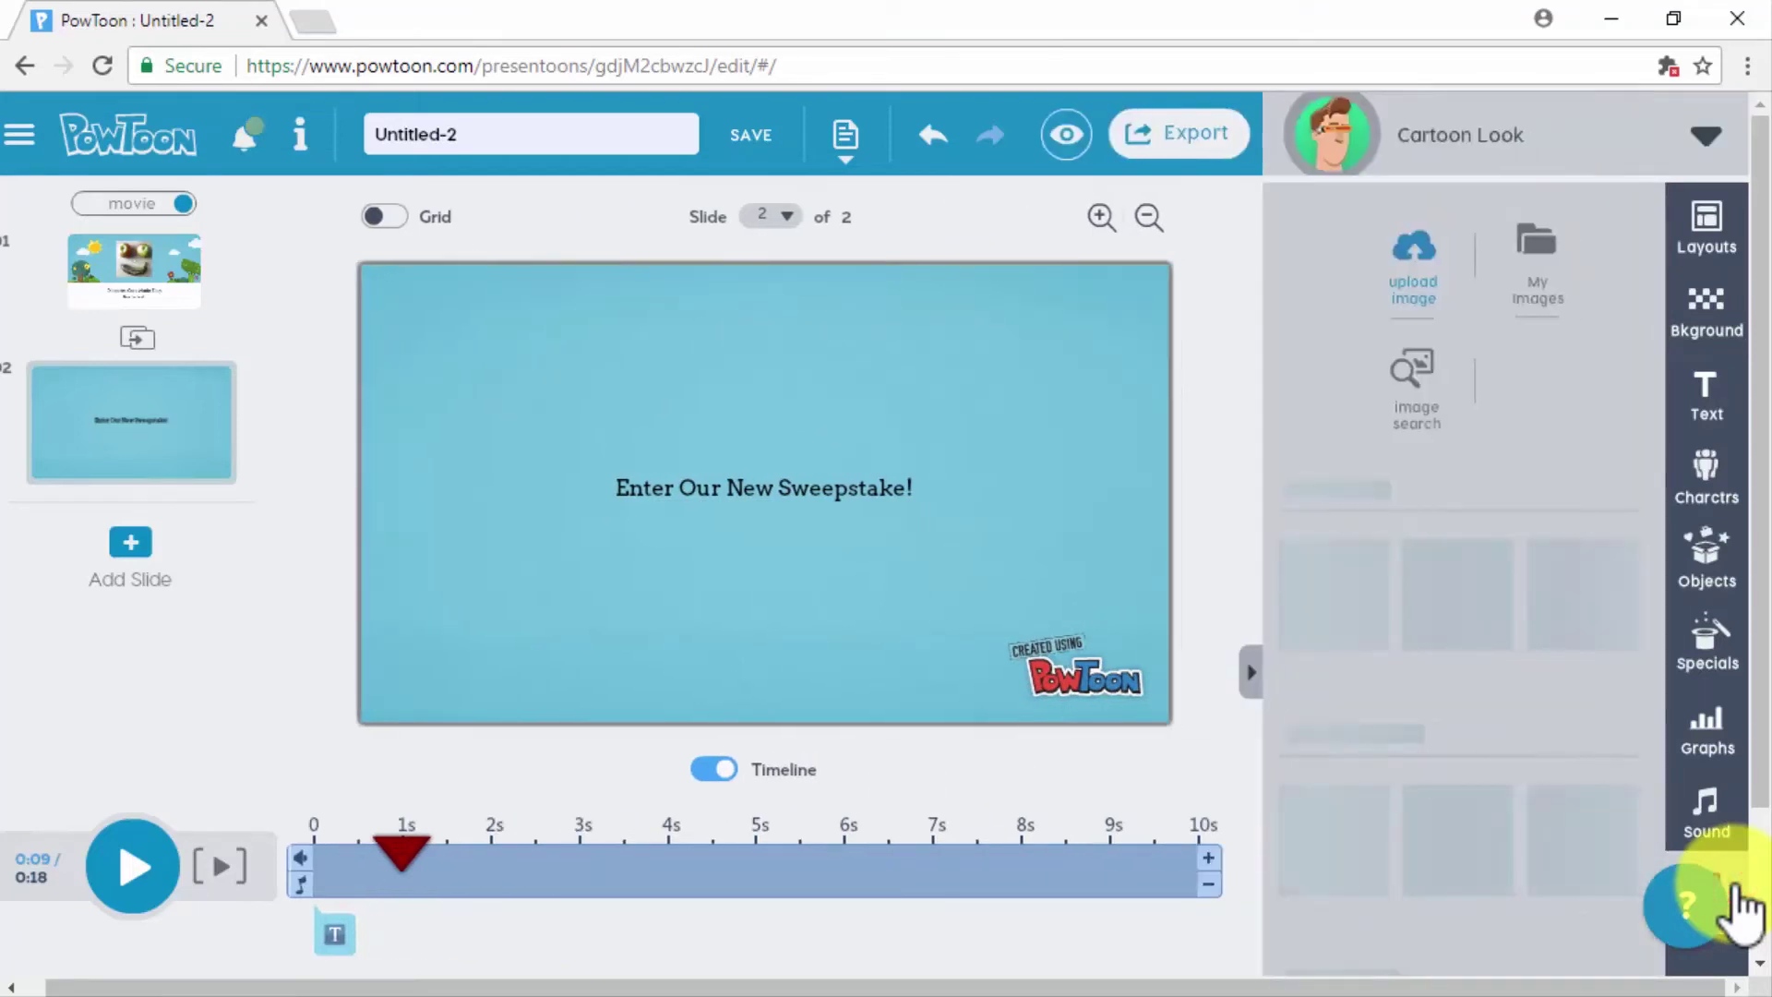
{"action": "left_click", "coordinate": [1560, 297]}
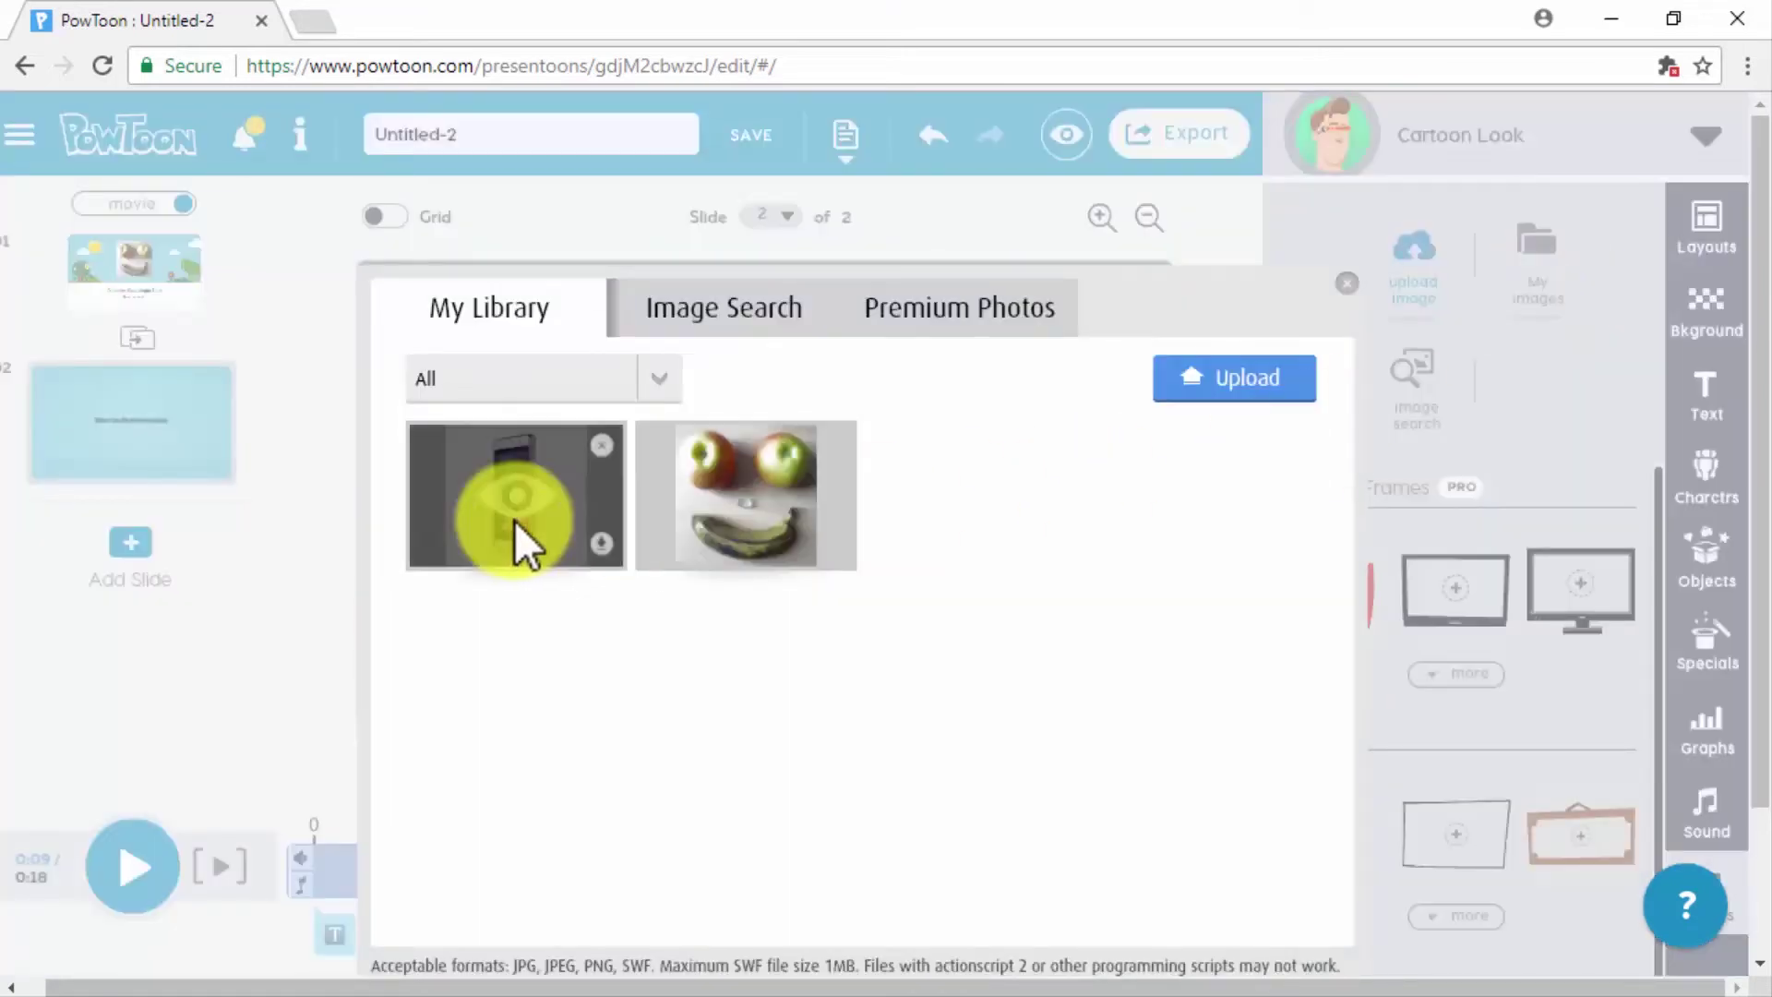
{"action": "left_click", "coordinate": [517, 541]}
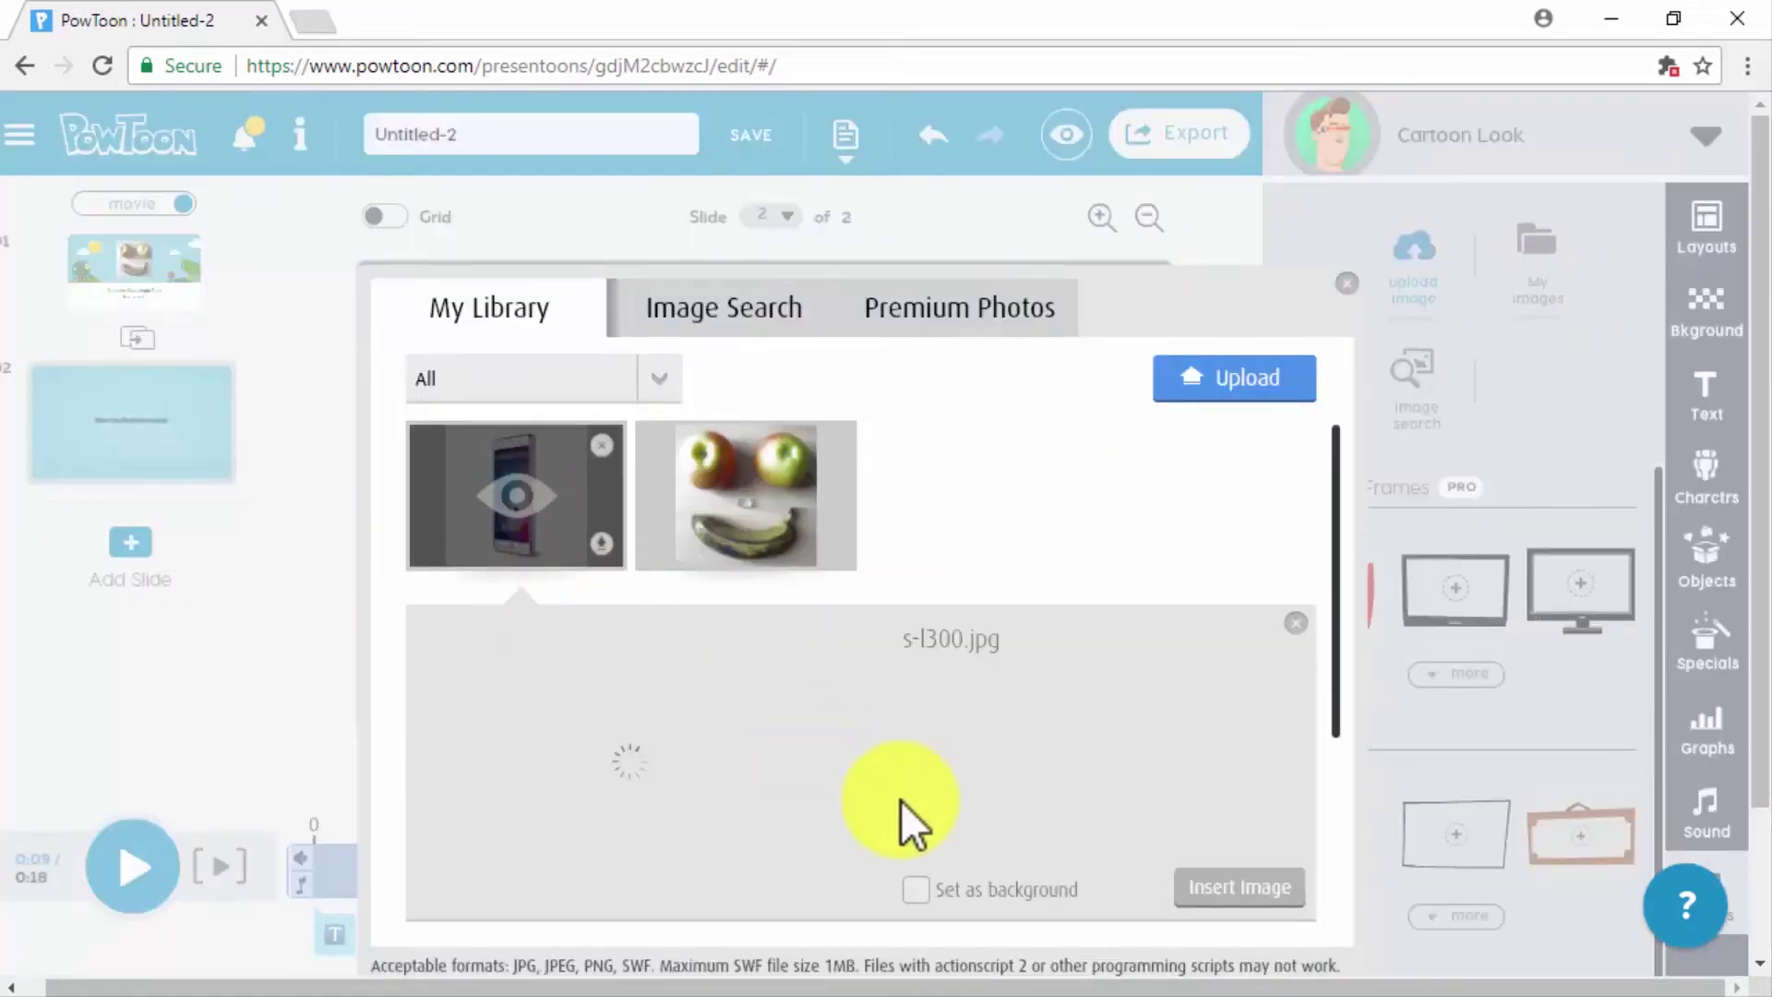
{"action": "left_click", "coordinate": [1239, 888]}
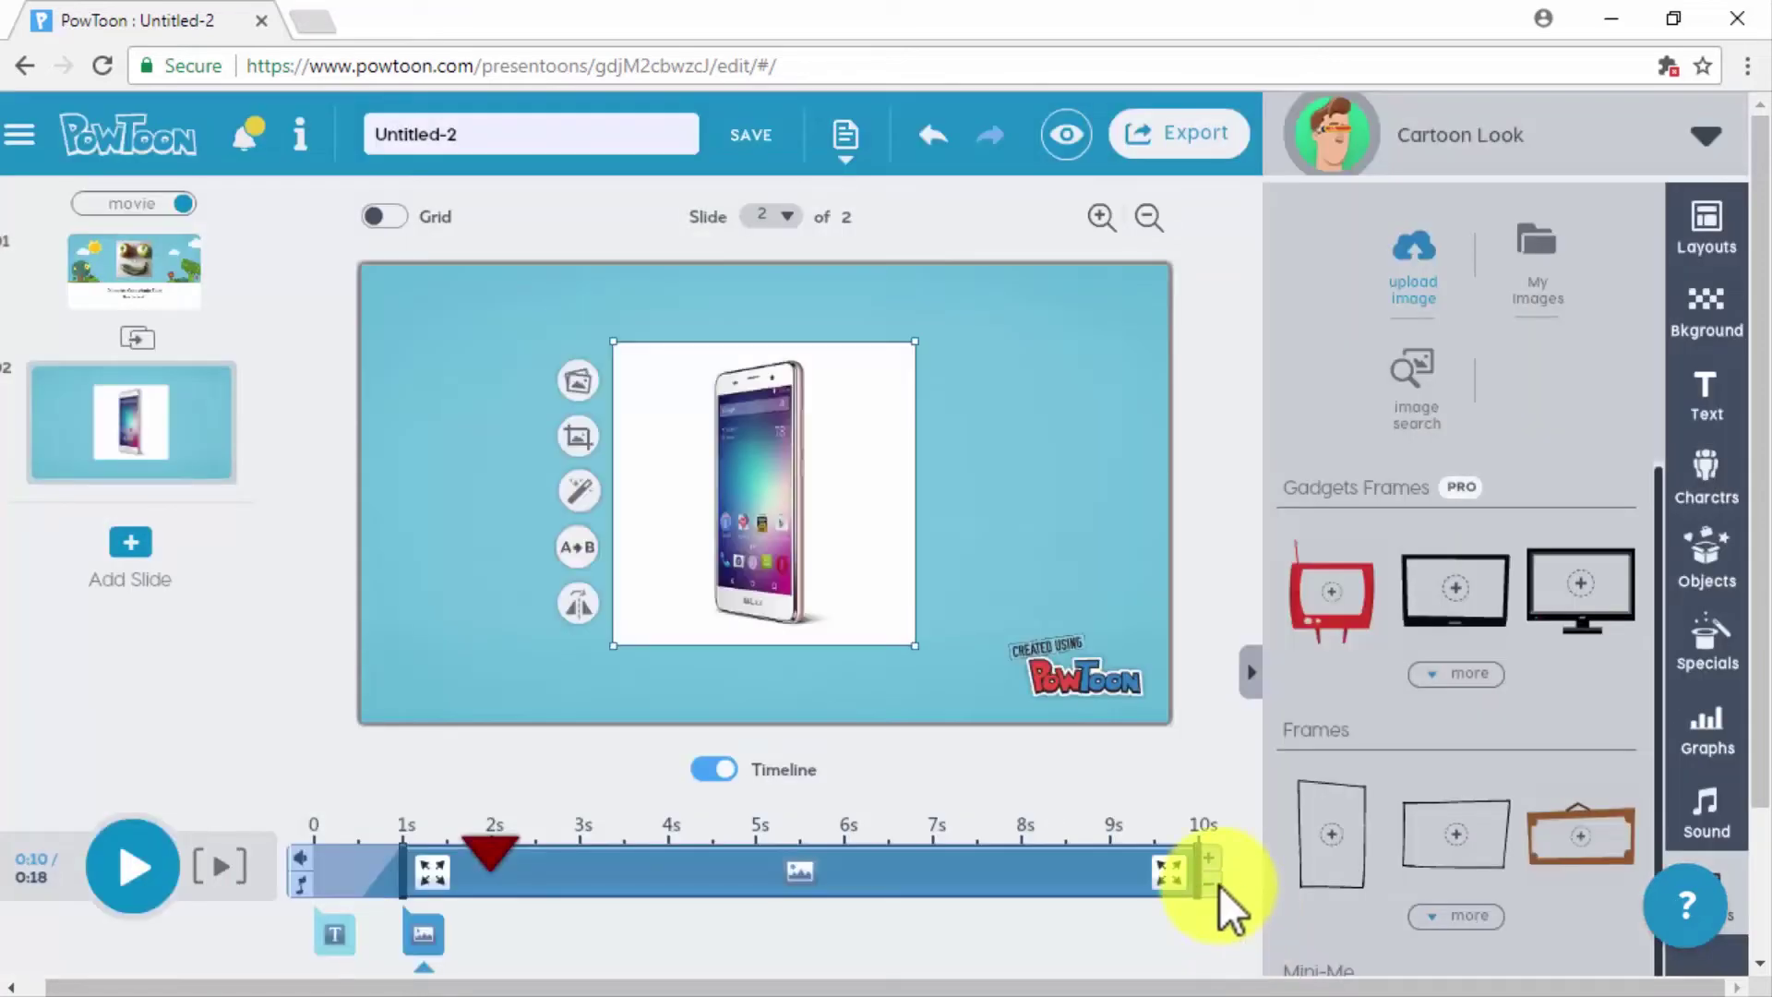
{"action": "left_click", "coordinate": [1252, 685]}
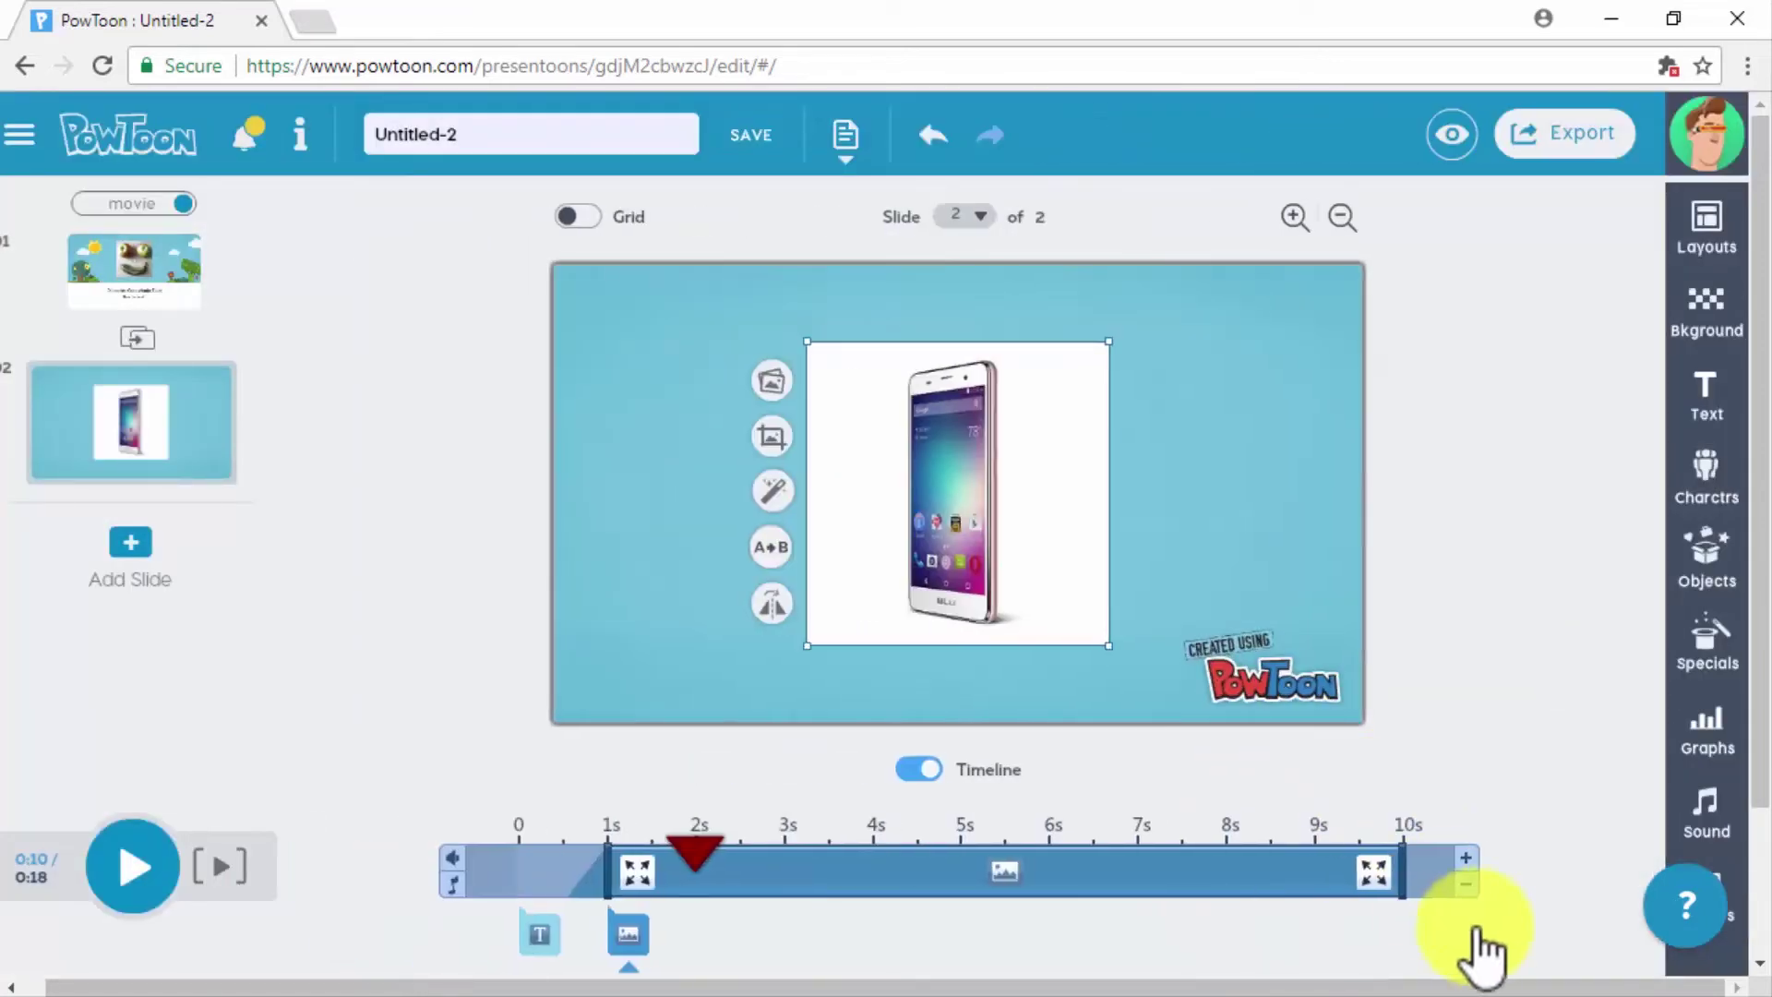
{"action": "left_click", "coordinate": [1458, 600]}
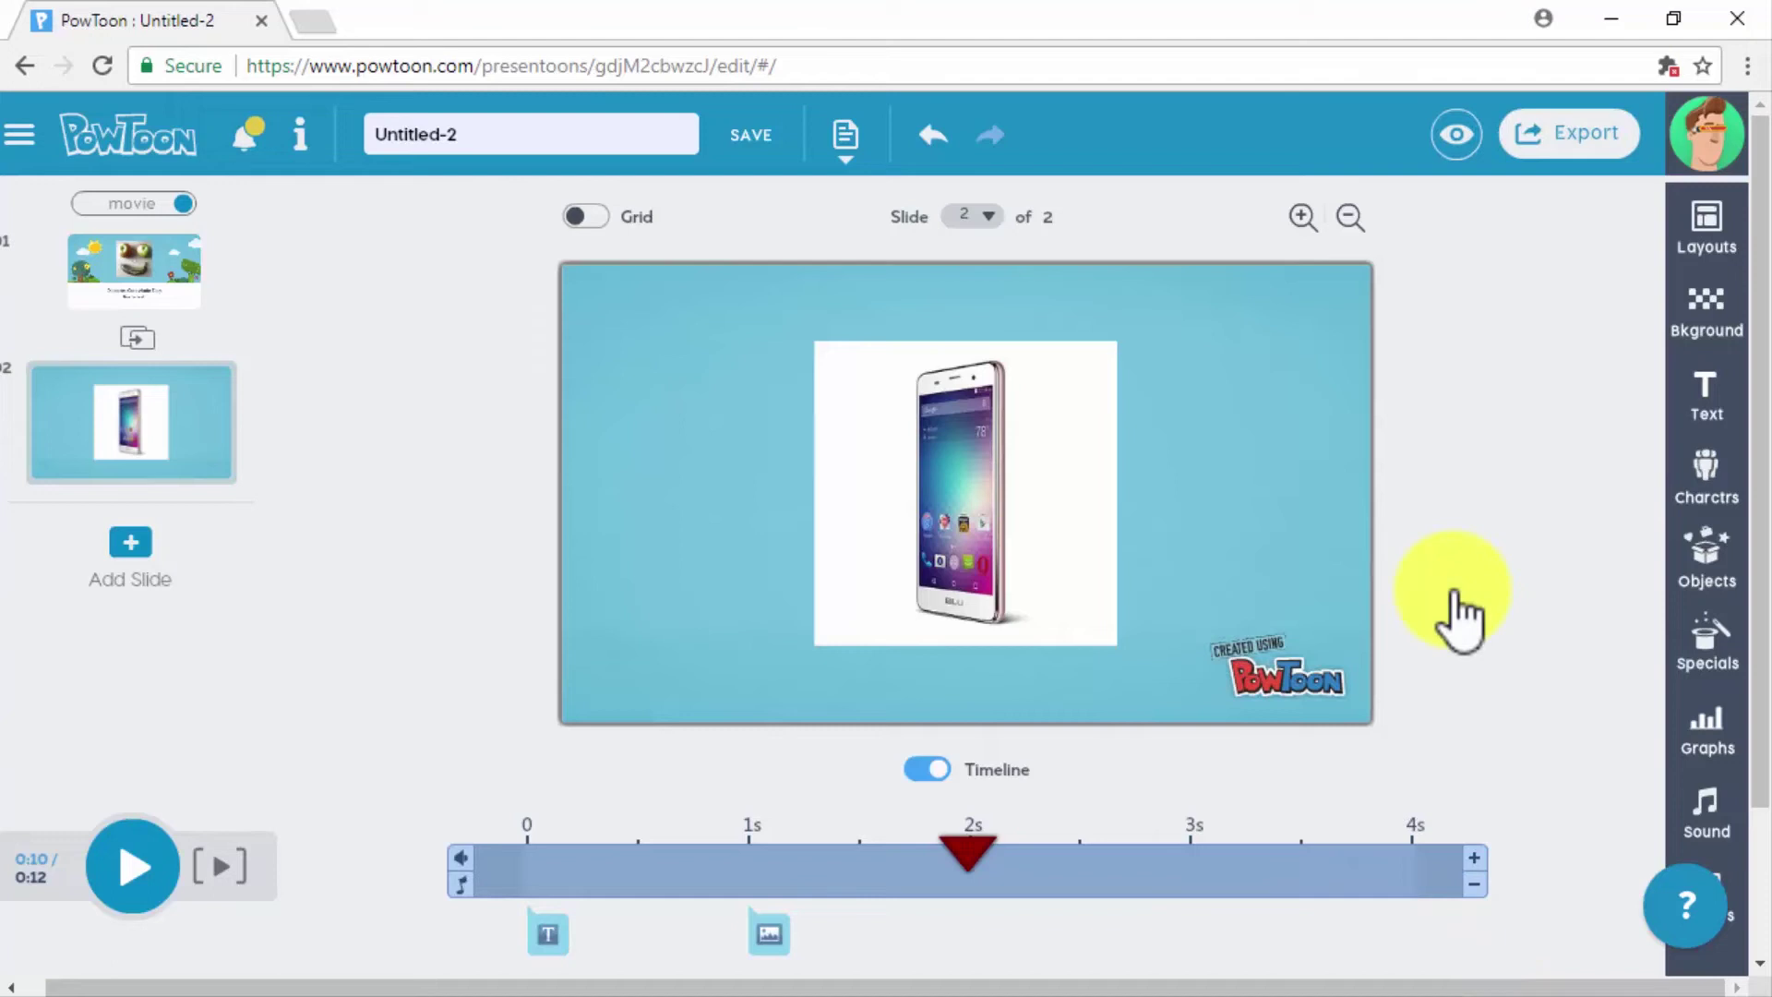
- Add a third slide with the white-shirted office man moved left and the text "Thanks For Participating!" beside him
{"action": "left_click", "coordinate": [134, 551]}
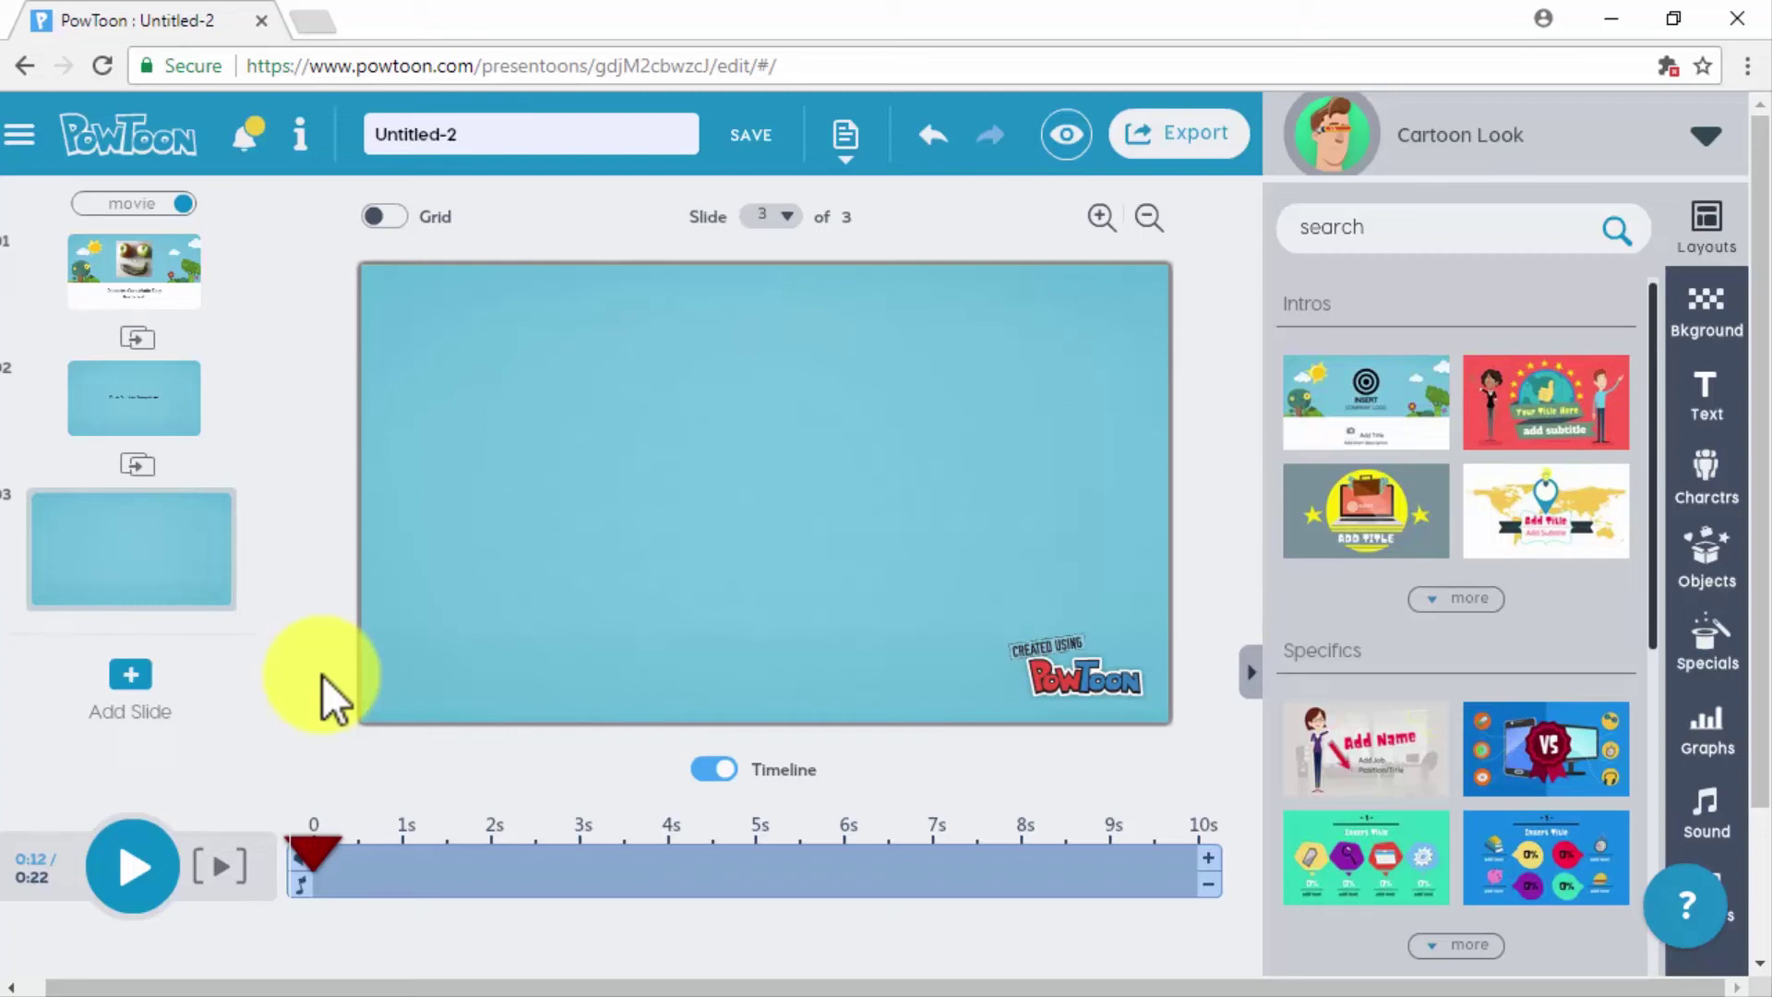
{"action": "left_click", "coordinate": [1716, 472]}
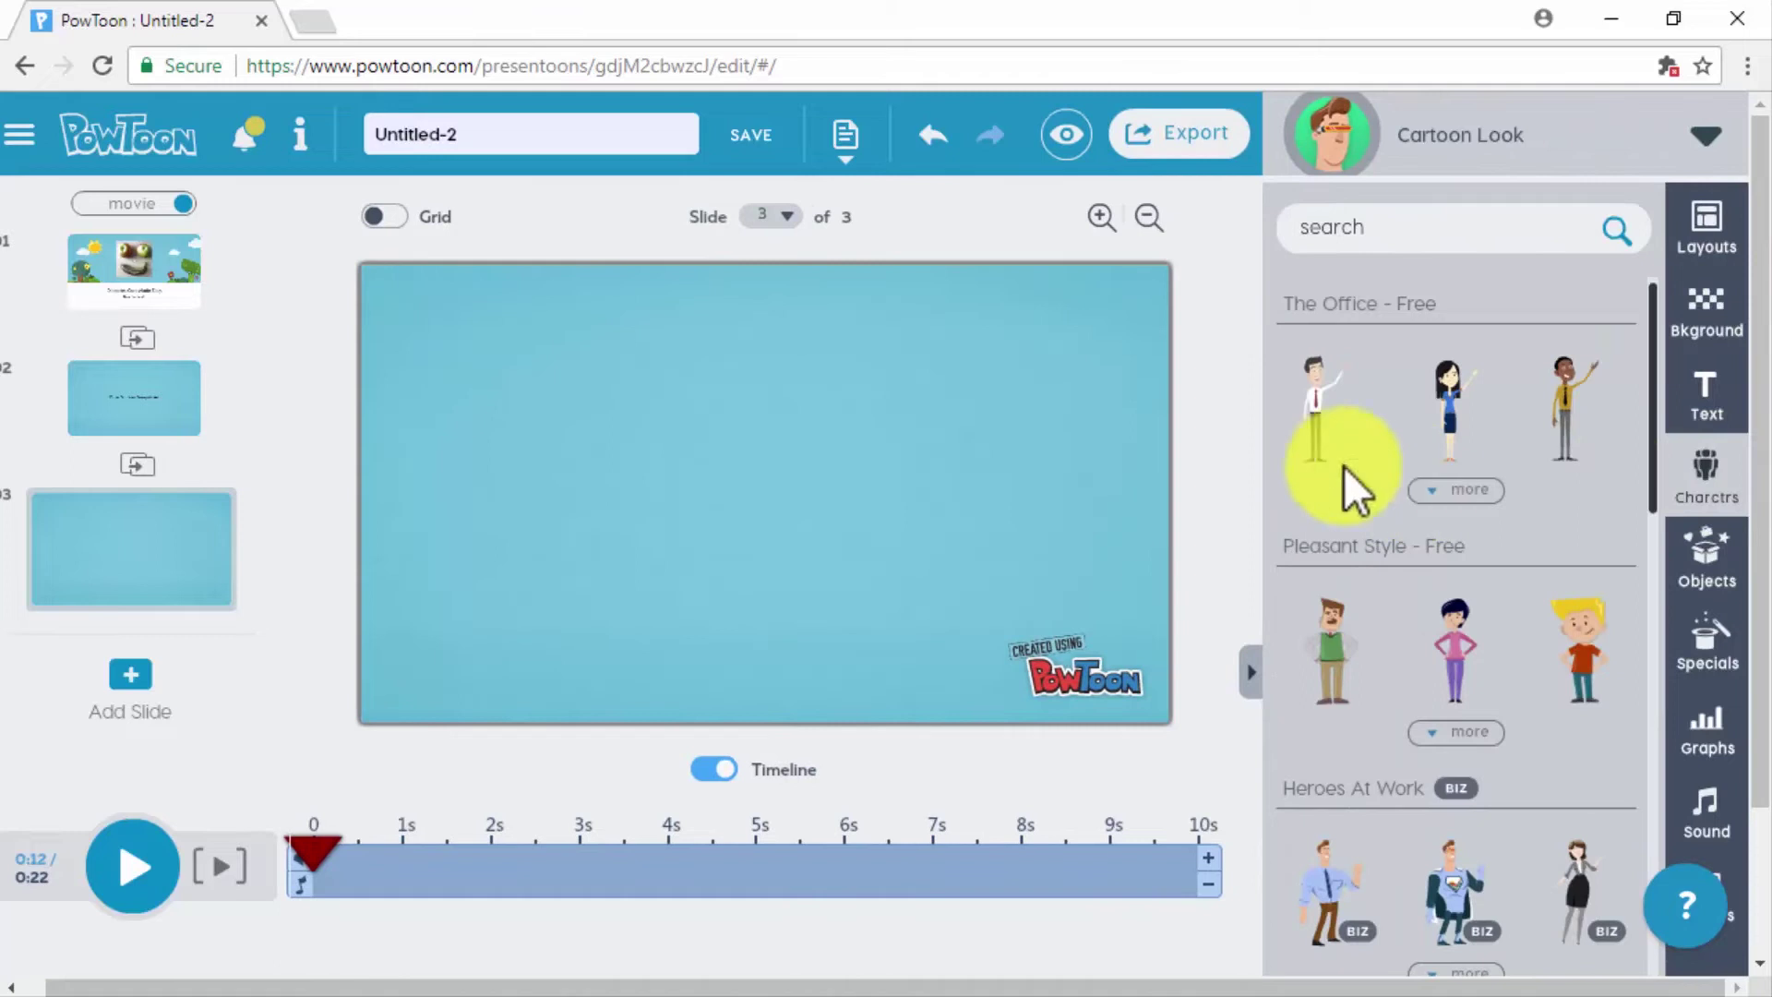
{"action": "left_click", "coordinate": [1329, 411]}
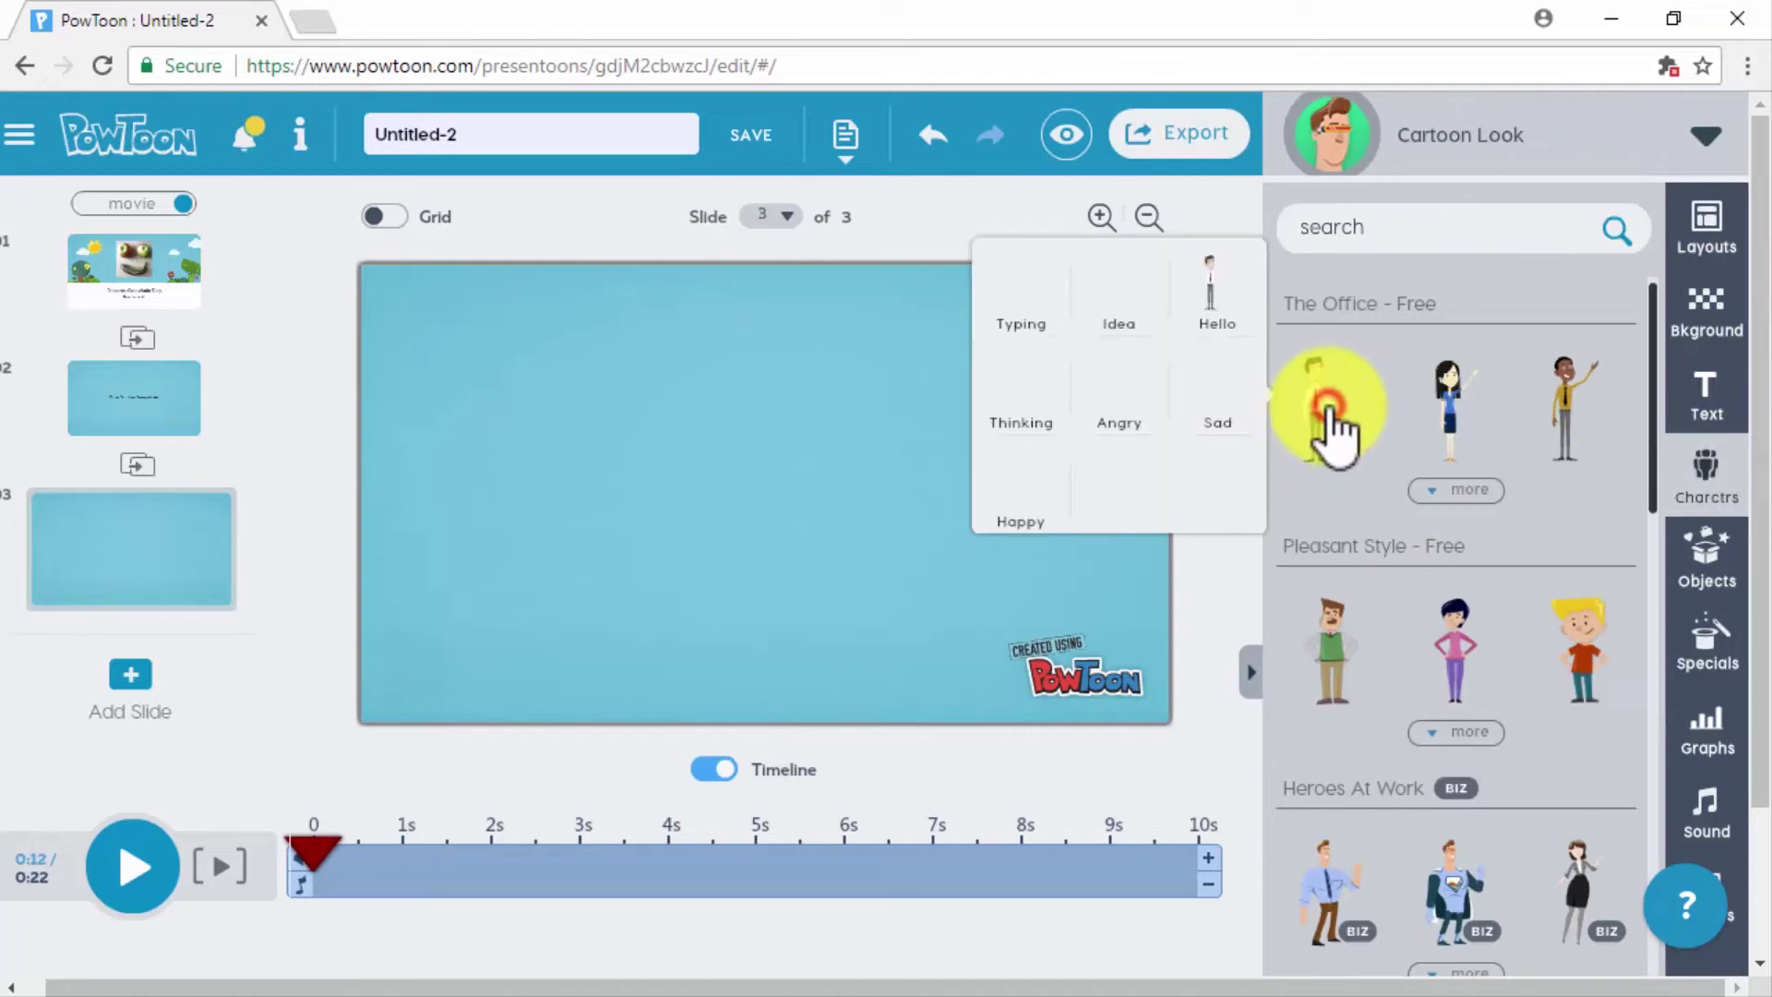
{"action": "left_click", "coordinate": [1250, 659]}
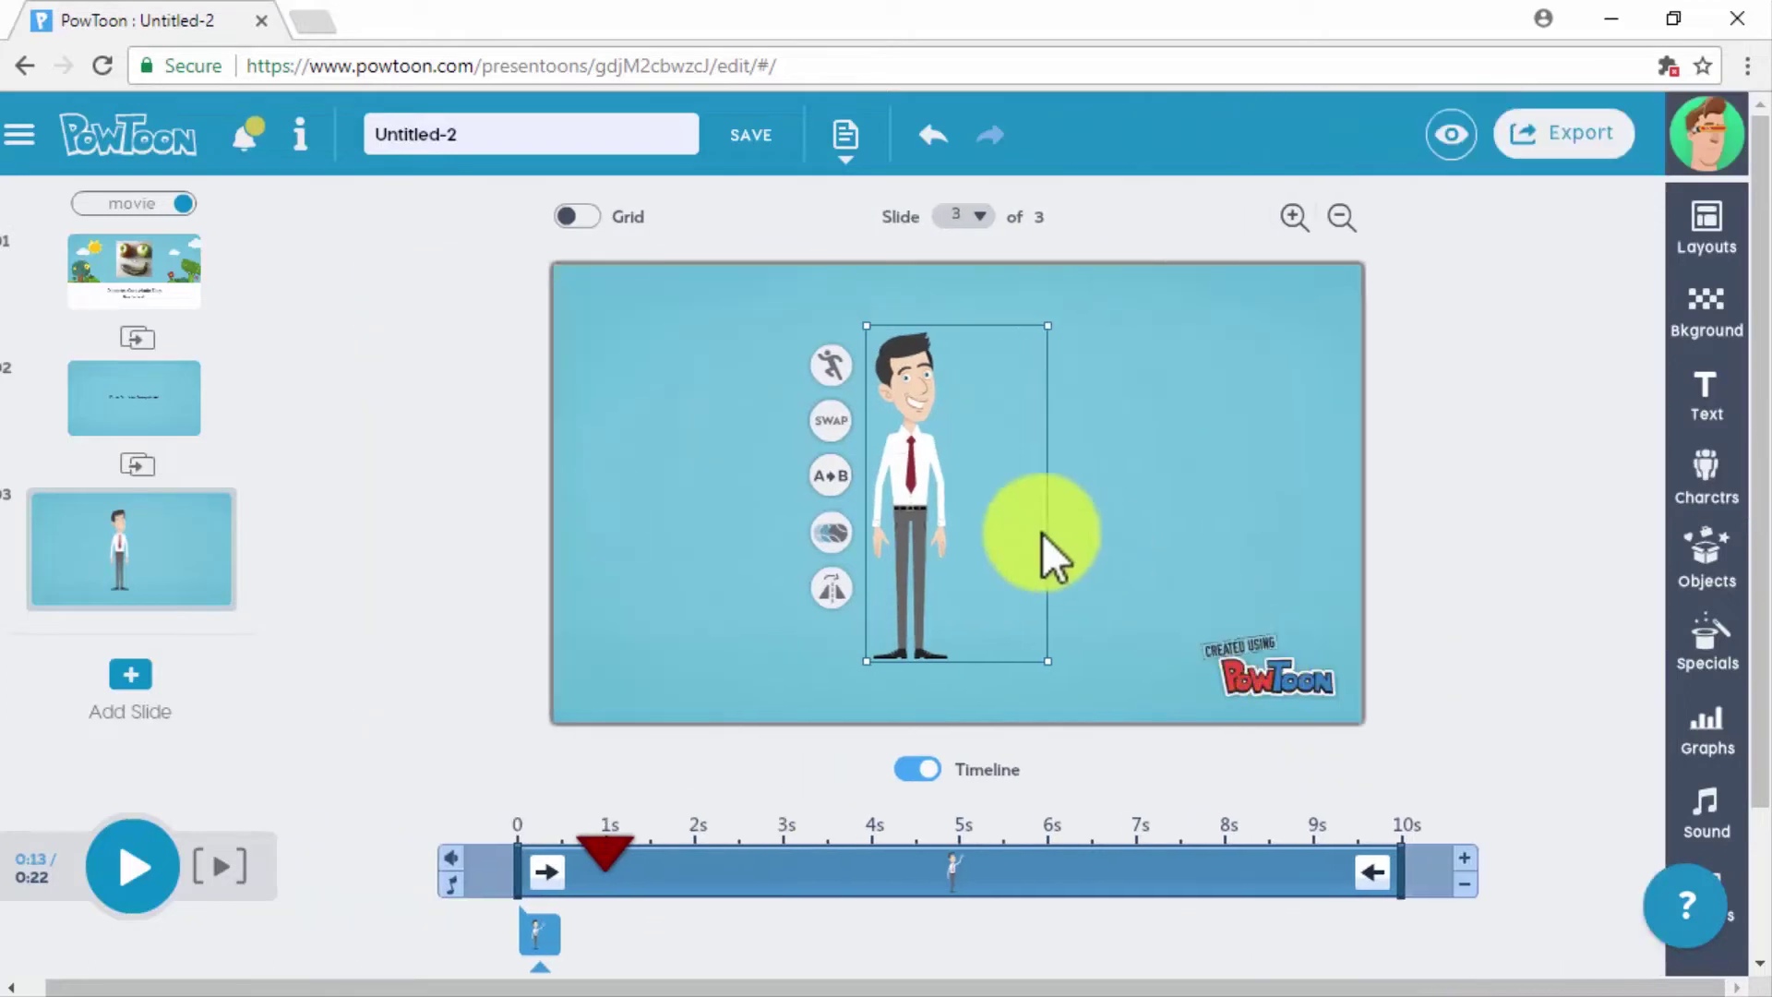
{"action": "left_click_drag", "start_coordinate": [902, 434], "coordinate": [827, 435]}
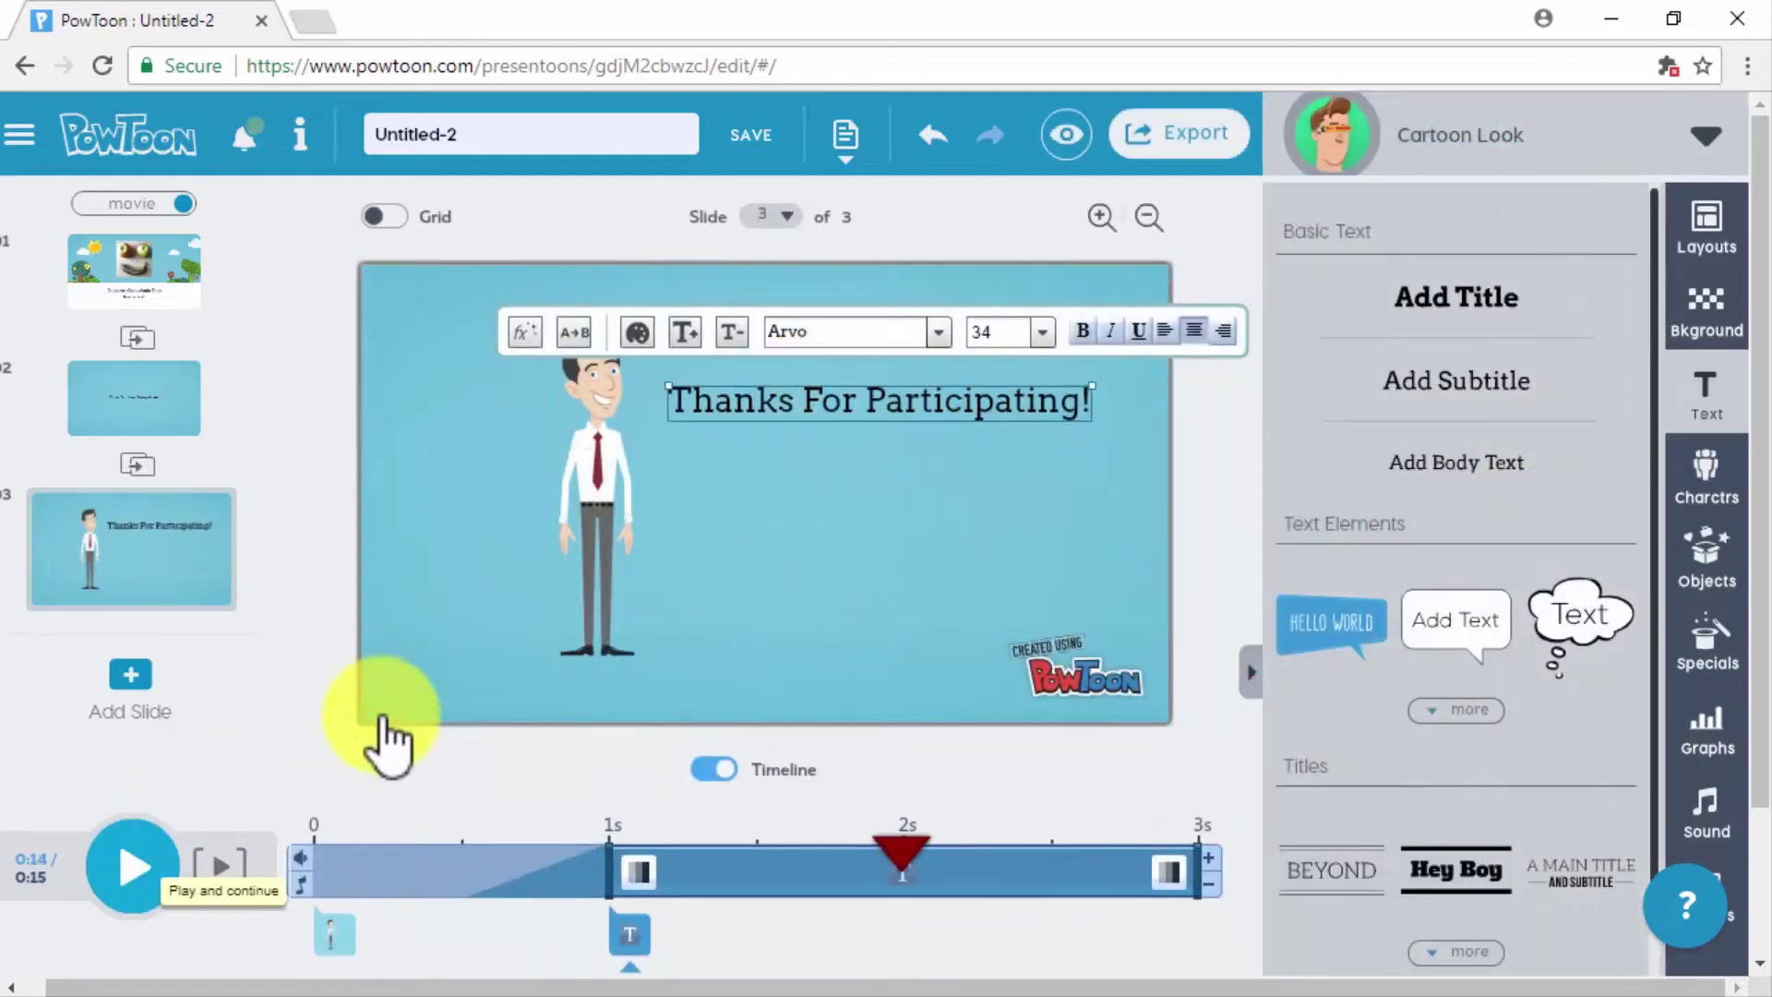
- Preview the movie, then rename the project "newsweepstakevideo" and save it
{"action": "left_click", "coordinate": [1066, 139]}
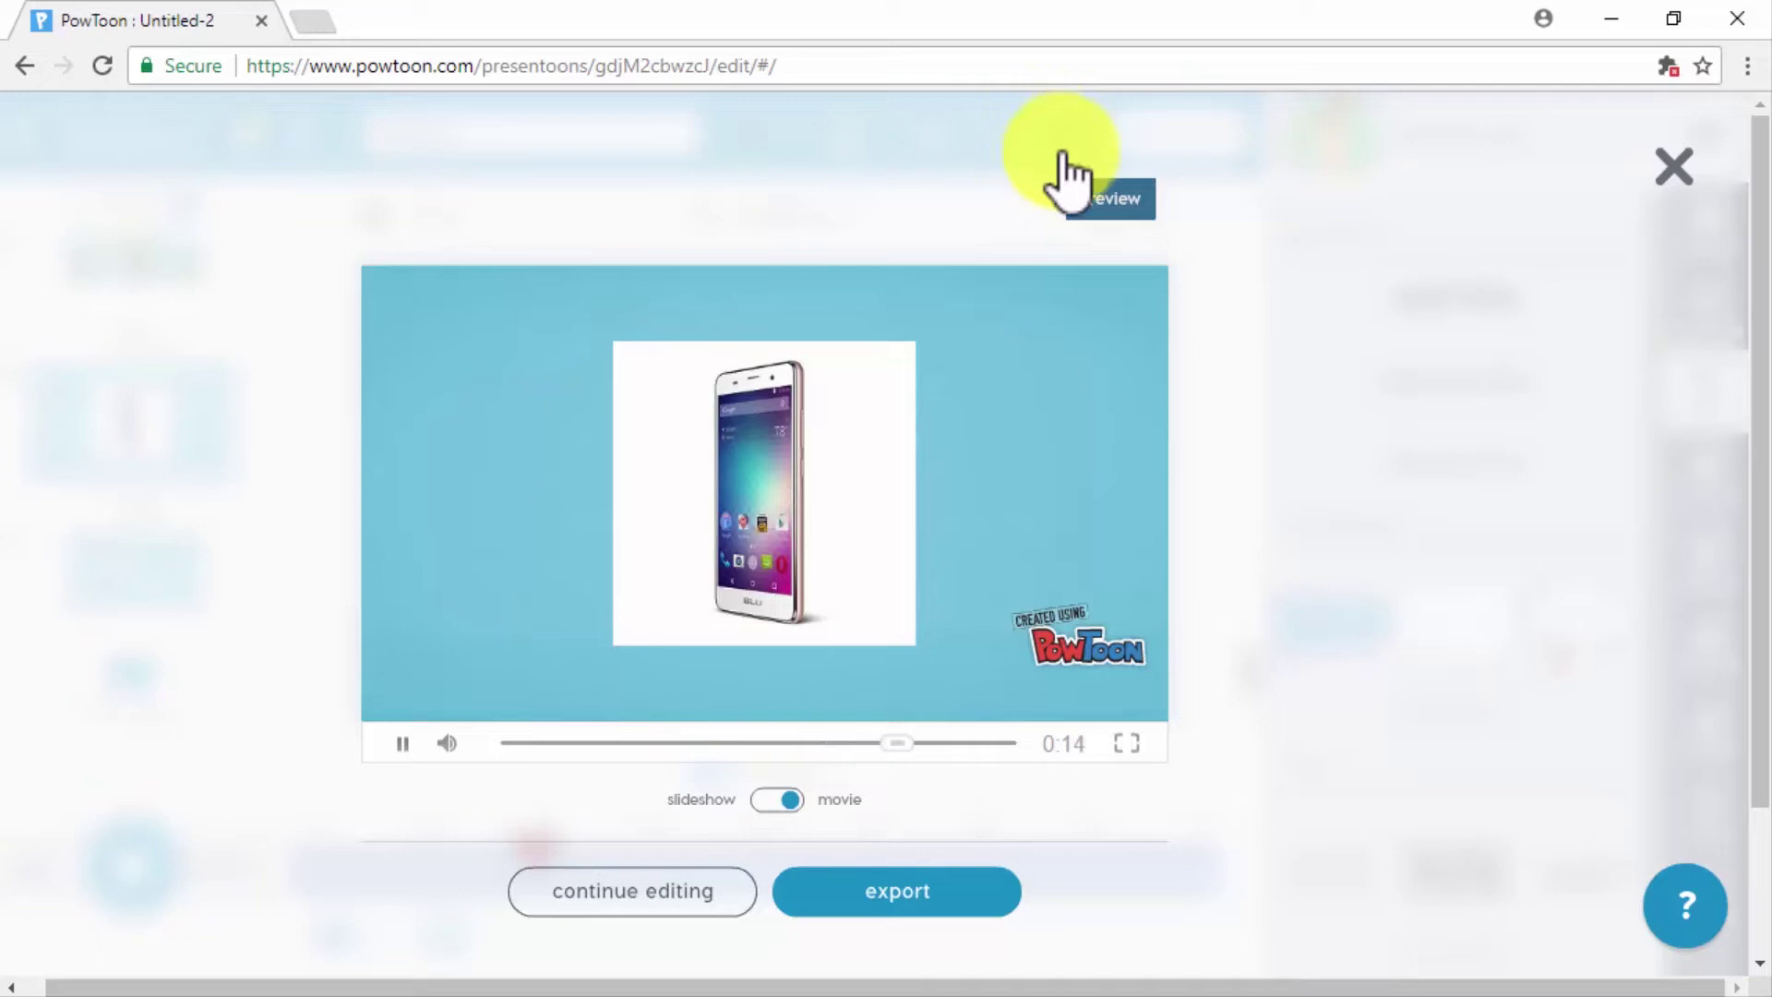
{"action": "left_click", "coordinate": [1677, 169]}
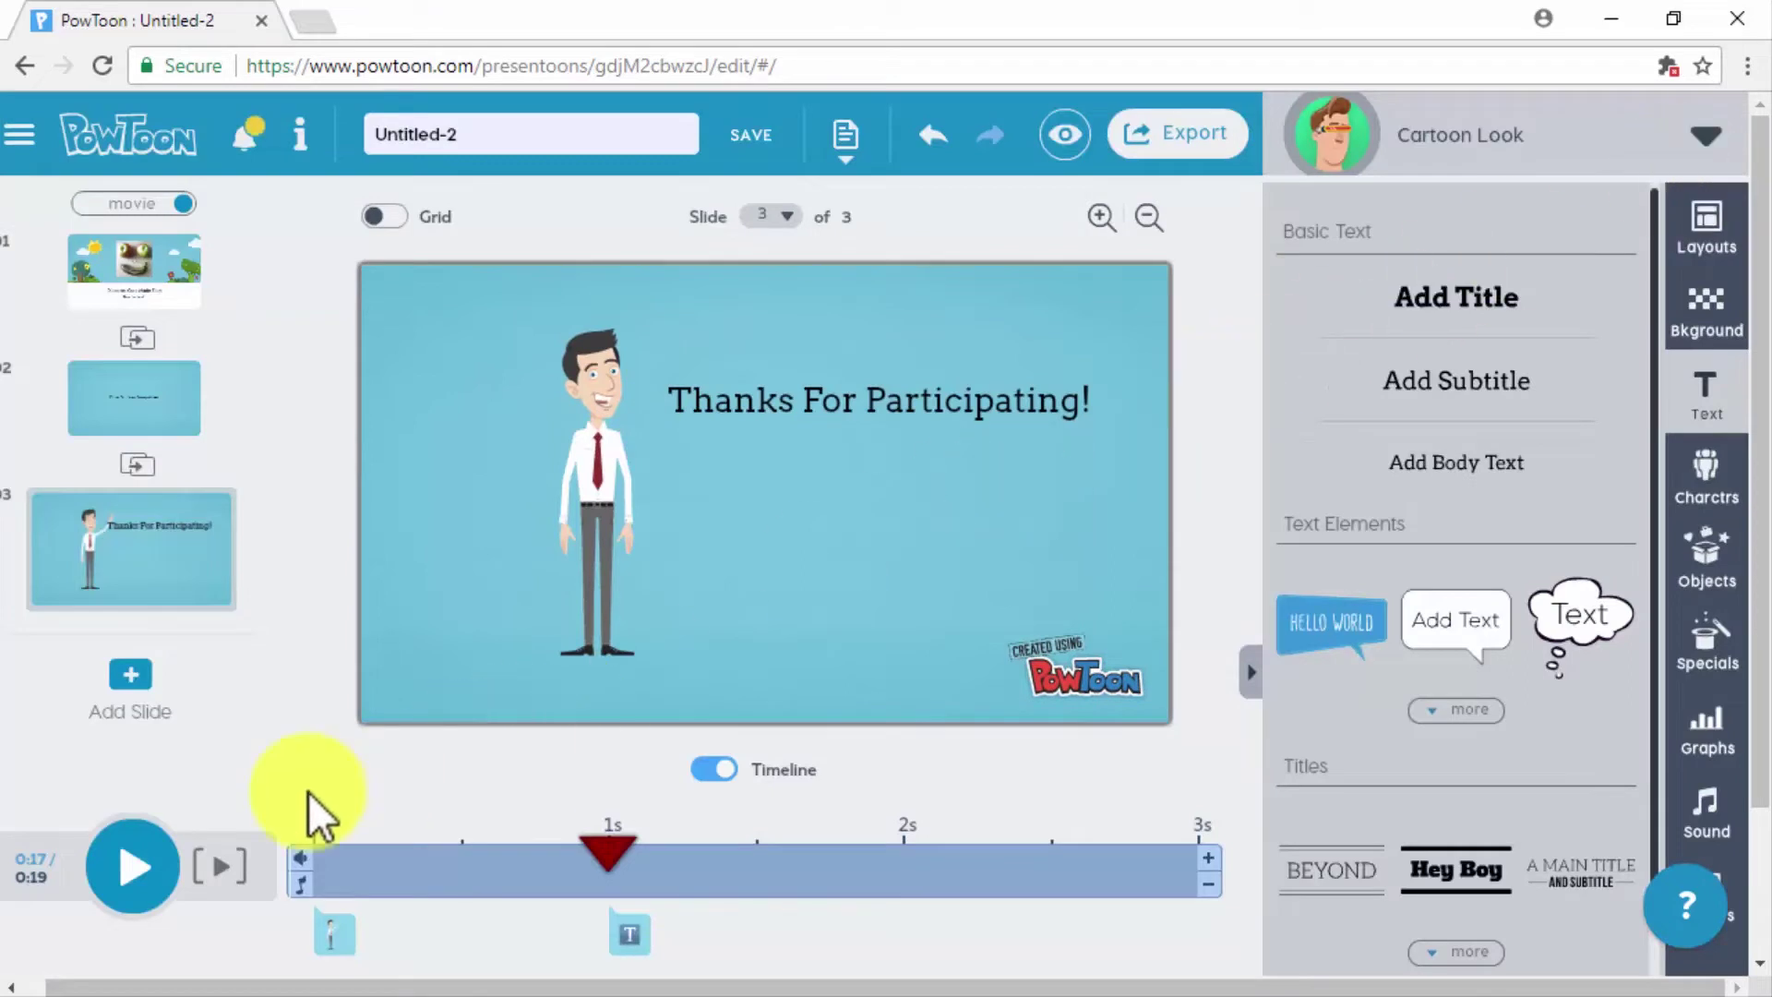
{"action": "left_click_drag", "start_coordinate": [582, 135], "coordinate": [386, 143]}
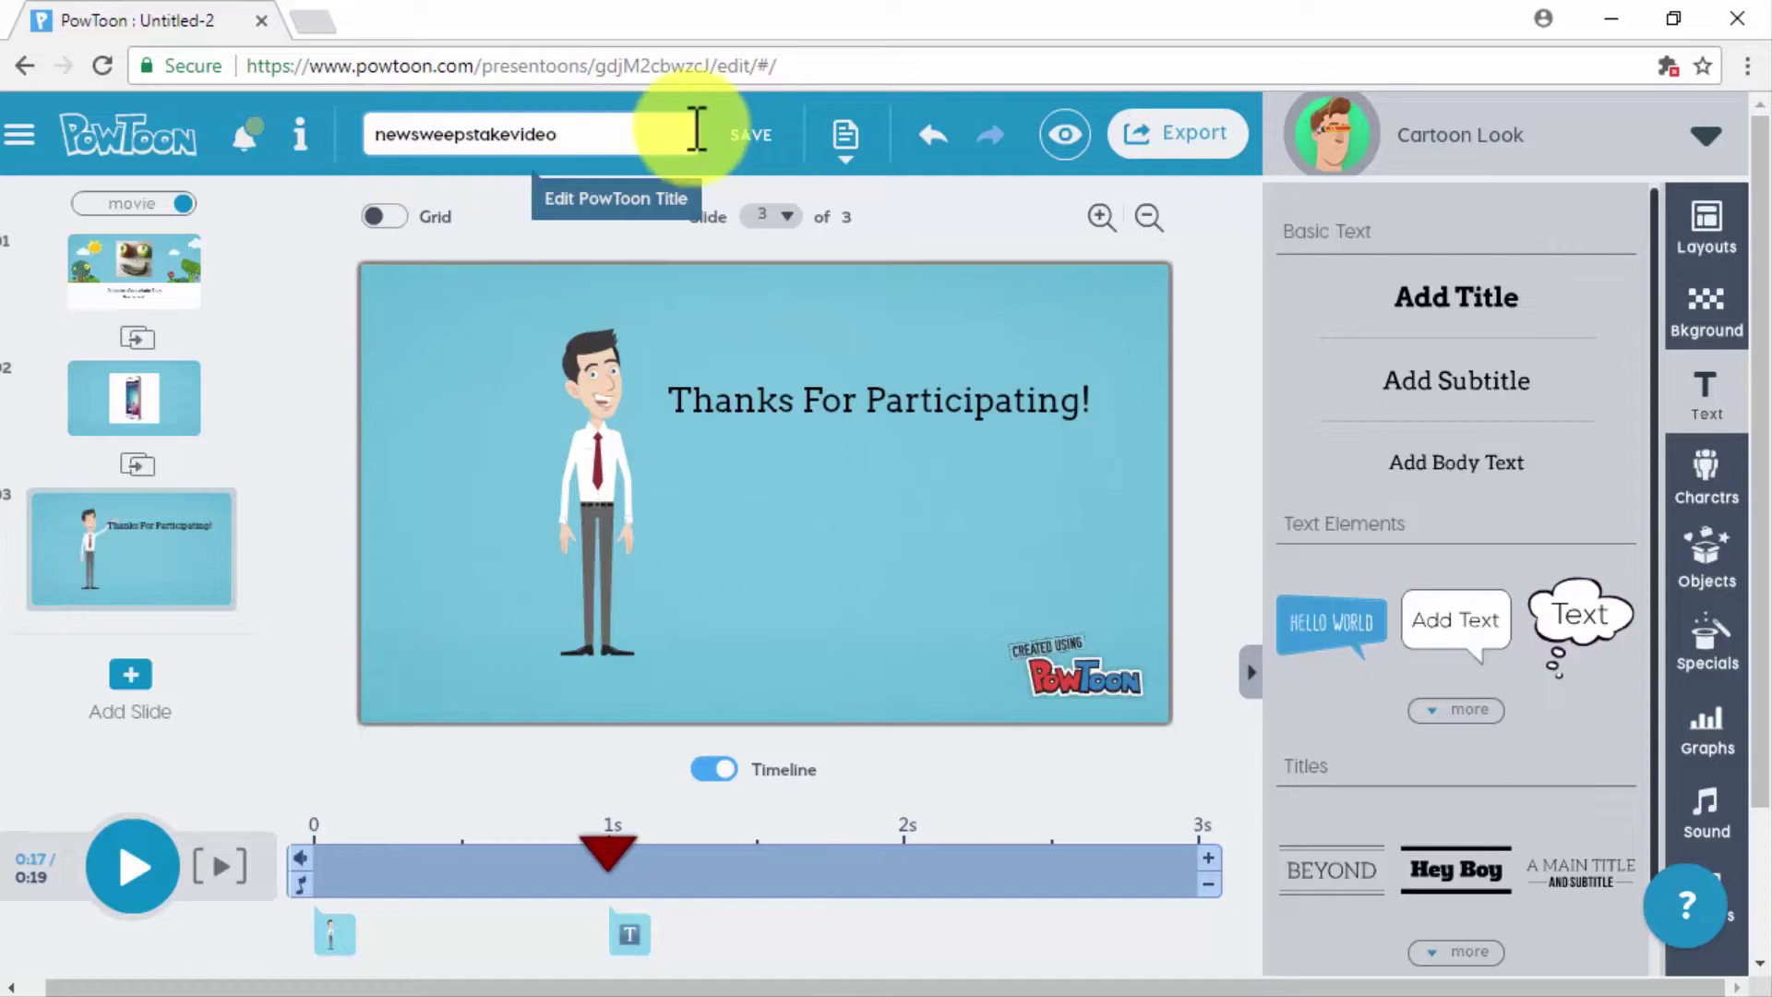
{"action": "left_click", "coordinate": [744, 134]}
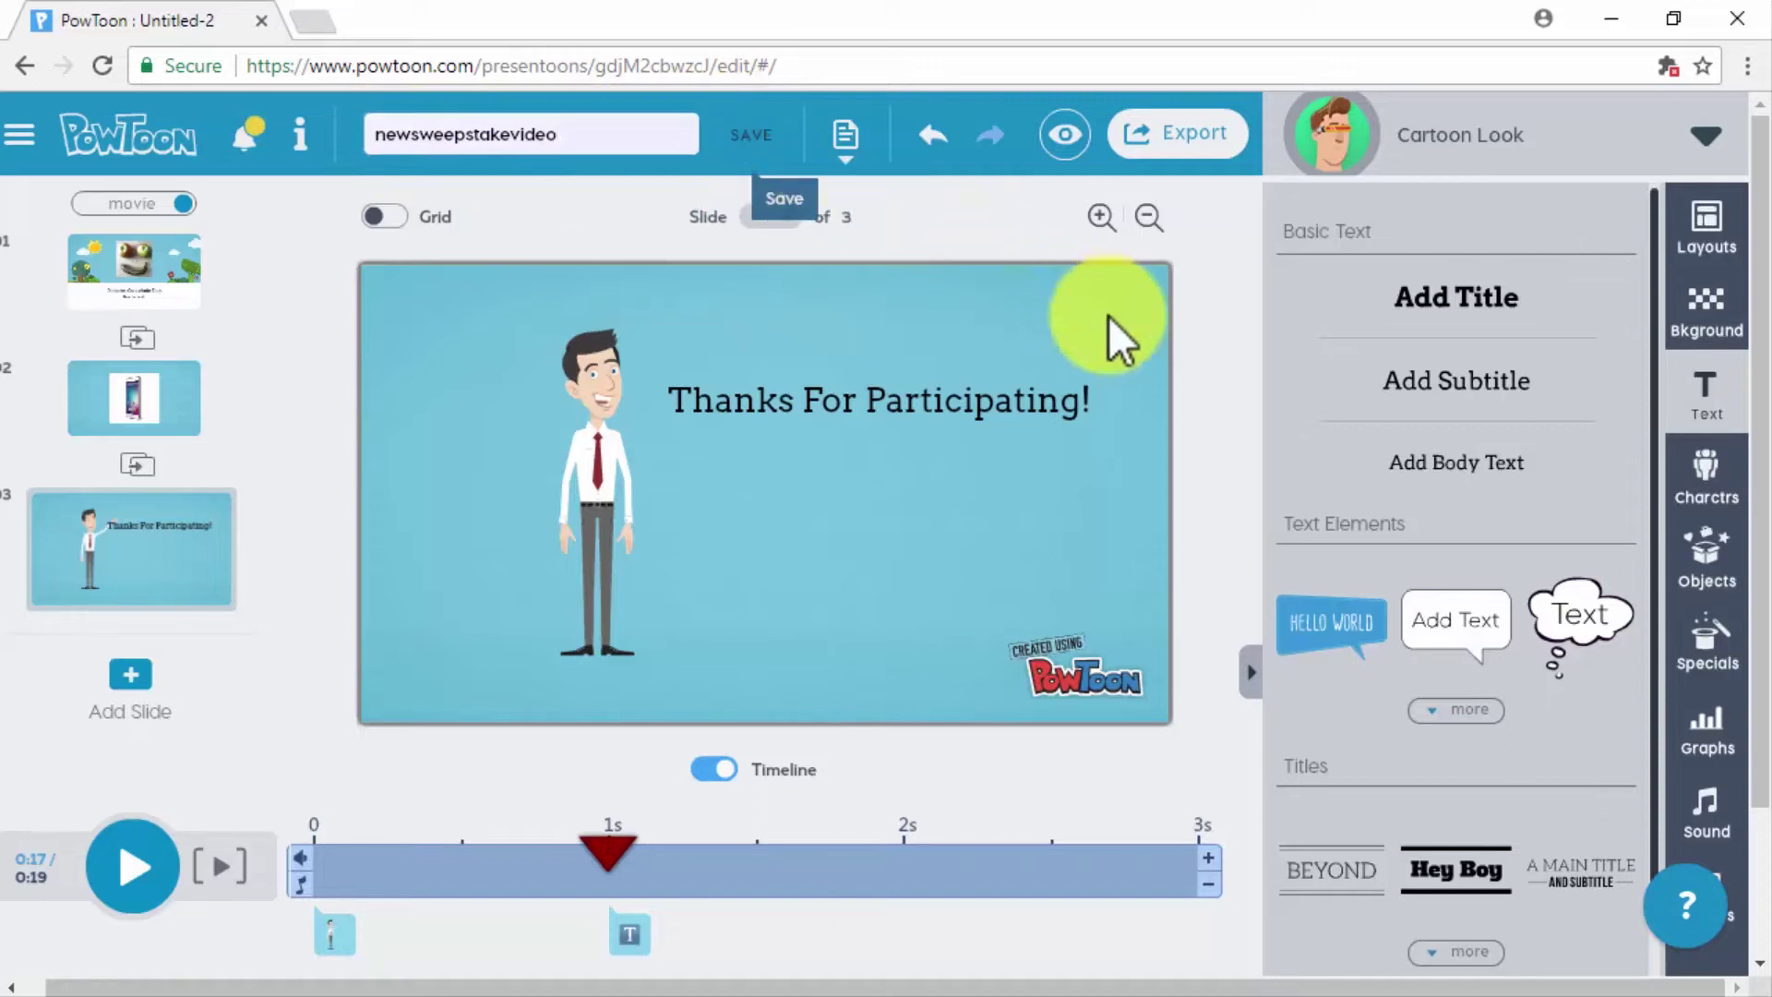
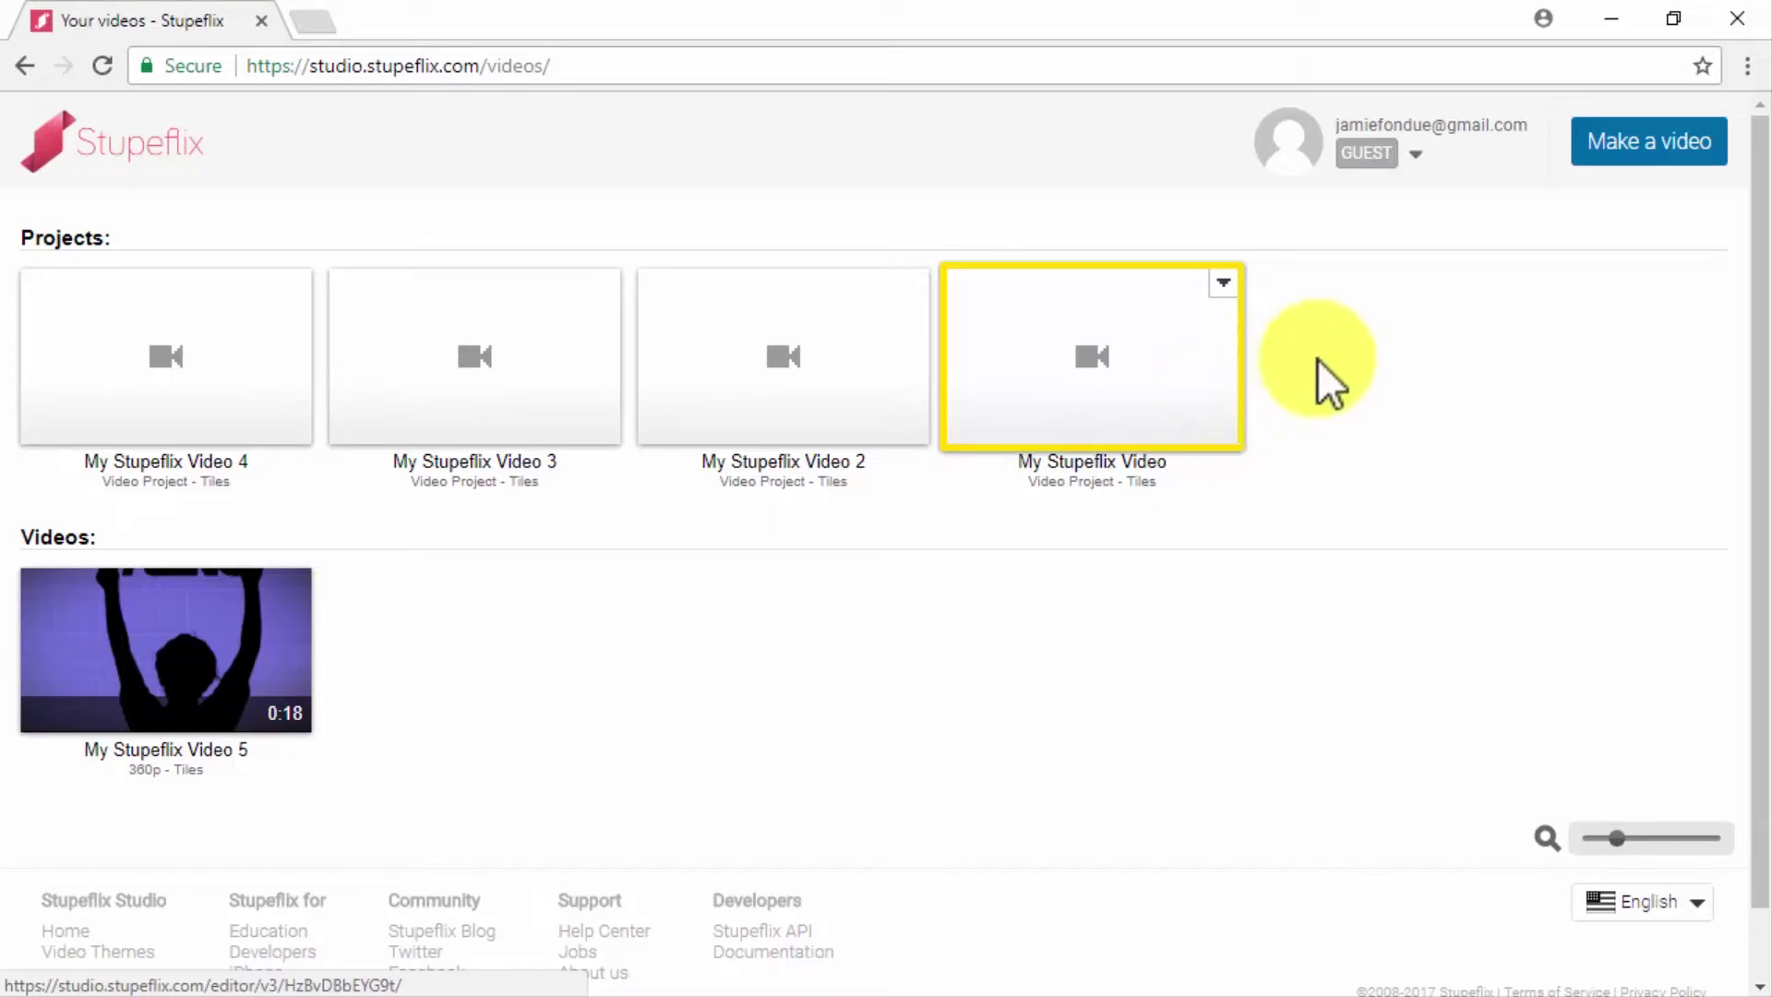
- Switch to Stupeflix and start a new video using the Tiles theme
{"action": "left_click", "coordinate": [1657, 148]}
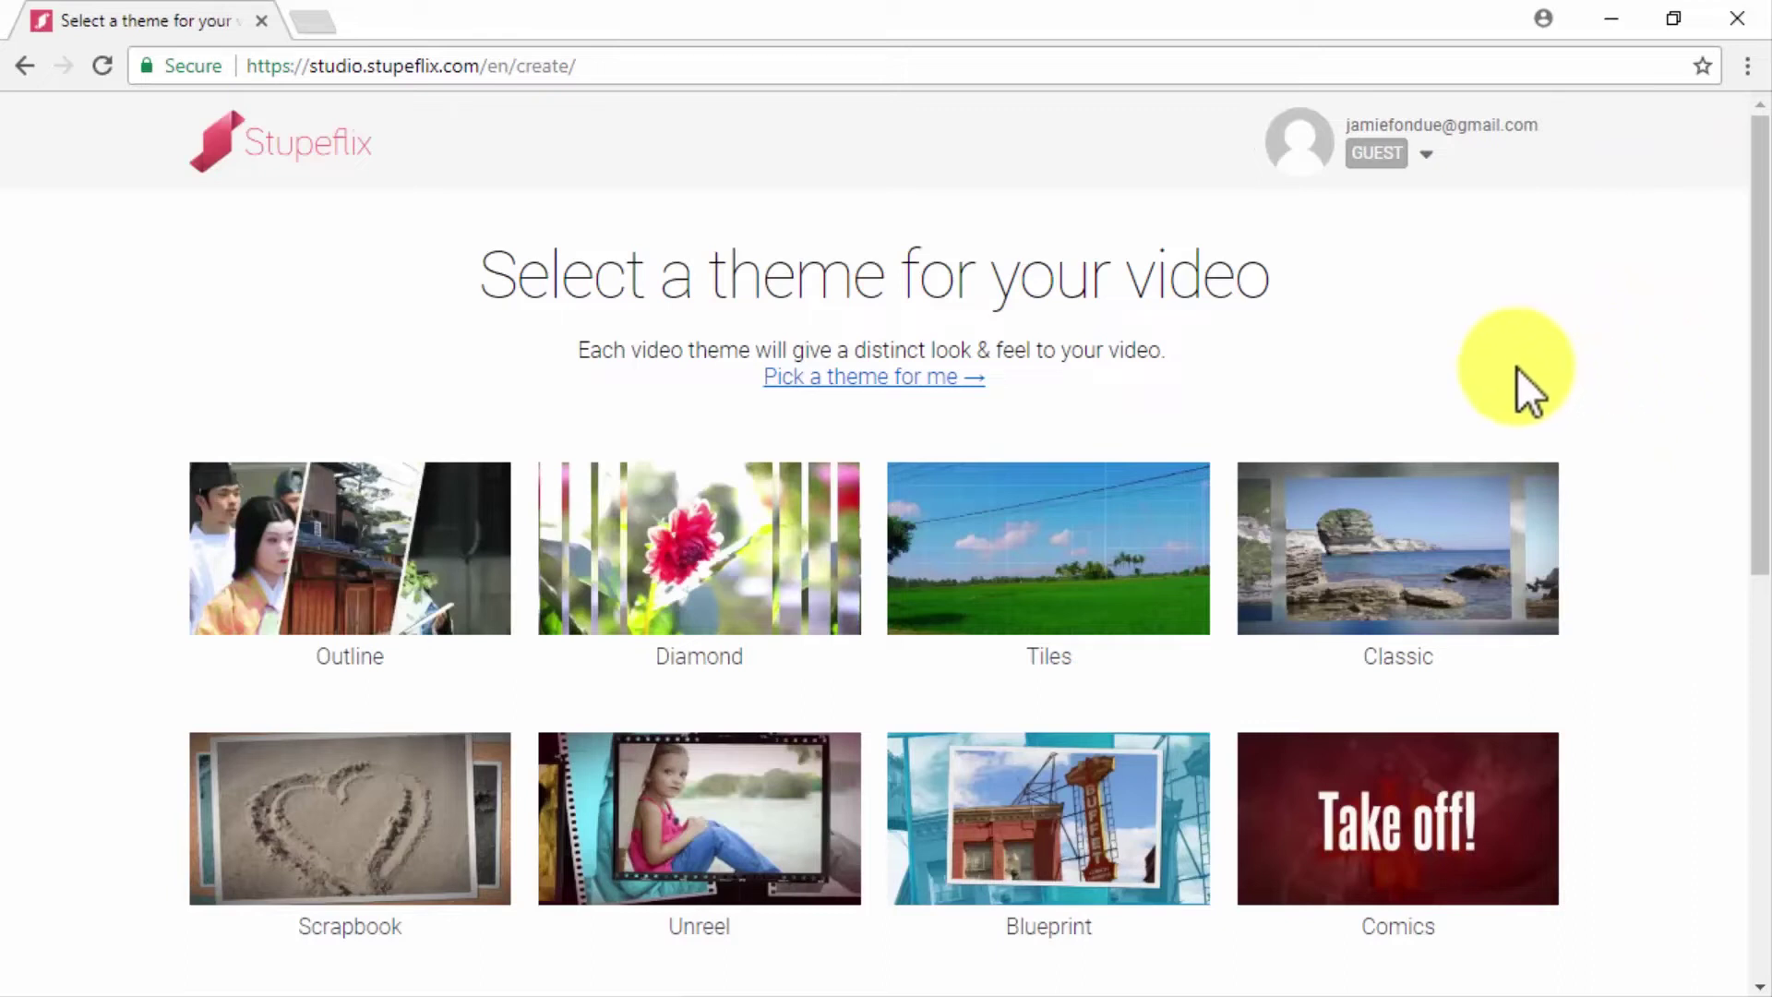
{"action": "left_click", "coordinate": [1009, 604]}
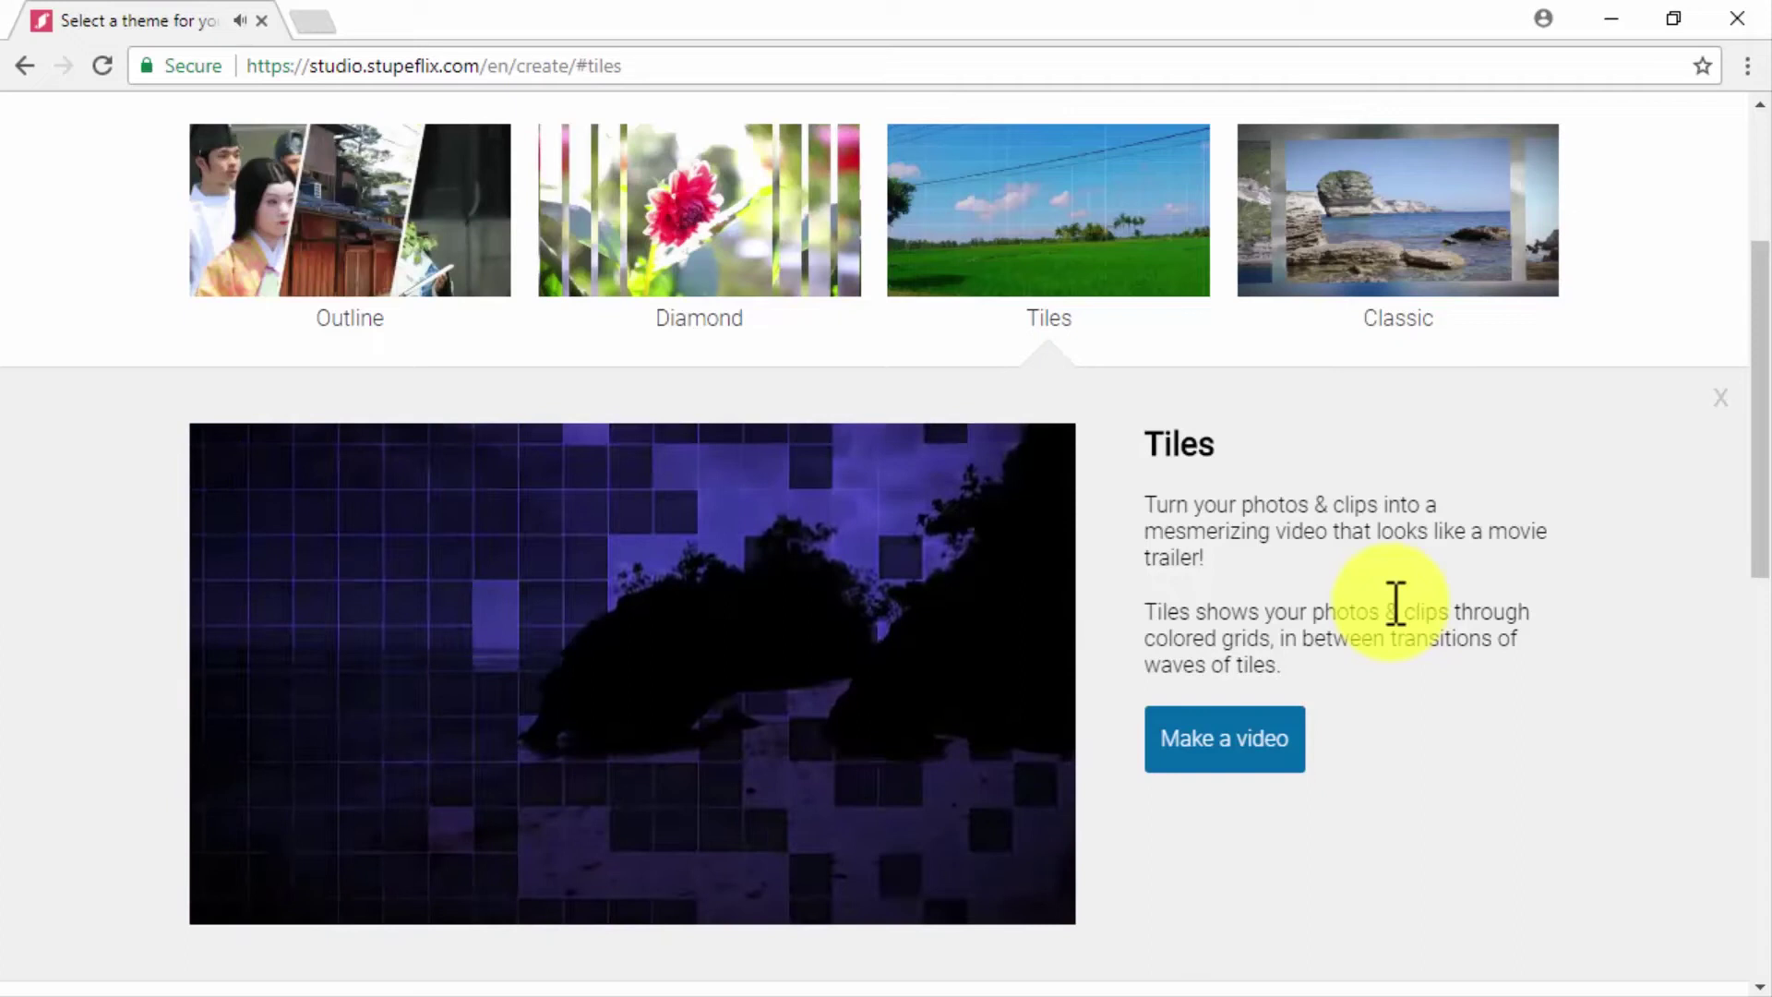
{"action": "left_click", "coordinate": [1209, 738]}
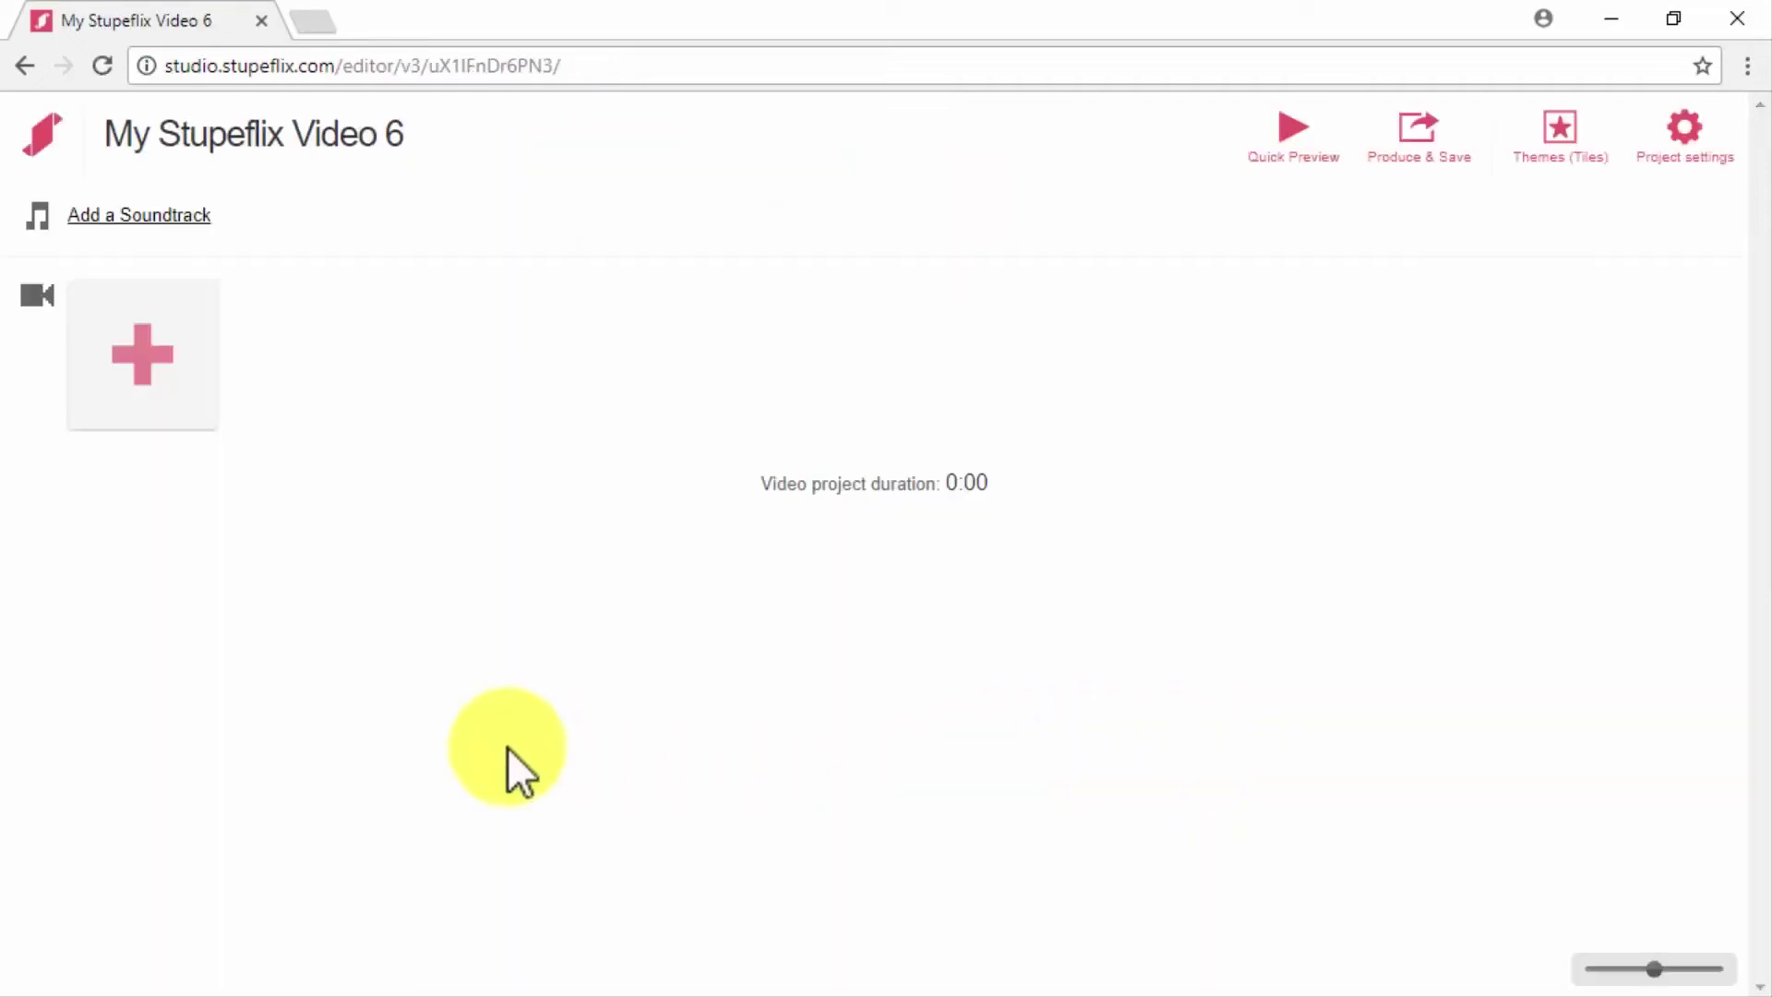
- Upload the images #like, cropped-icon and s-l300 from the Documents folder into the video project
{"action": "left_click", "coordinate": [151, 318]}
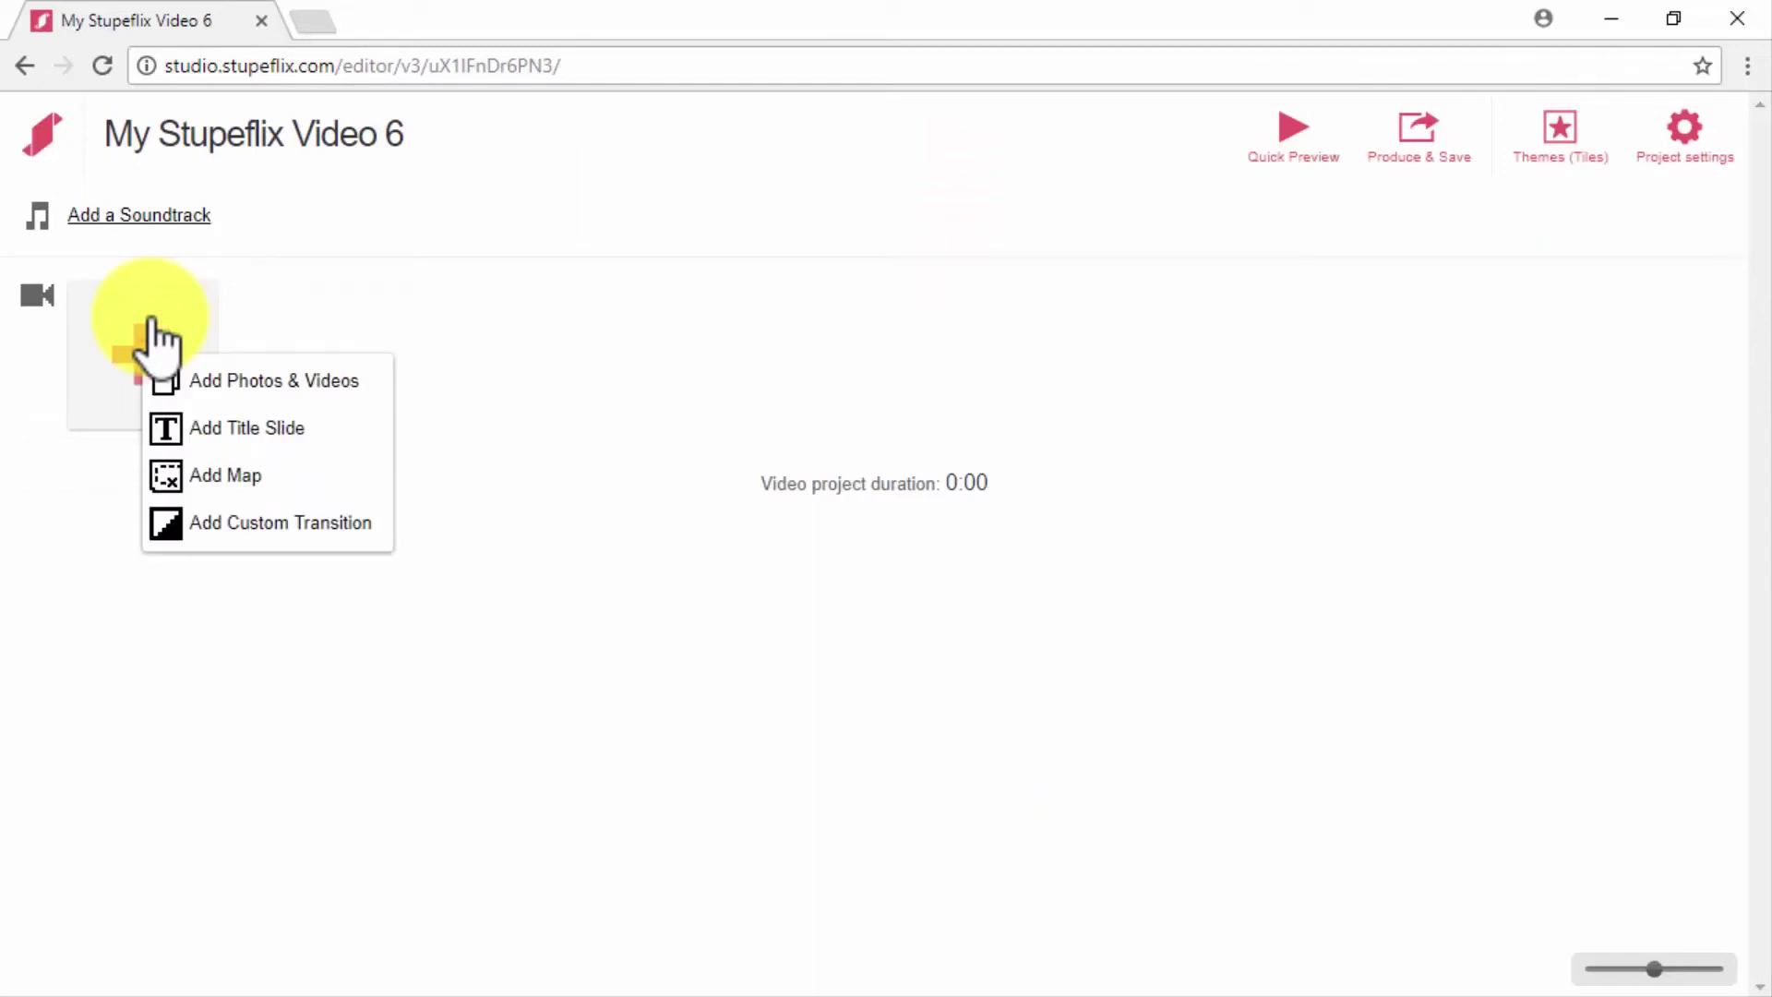
{"action": "left_click", "coordinate": [237, 381]}
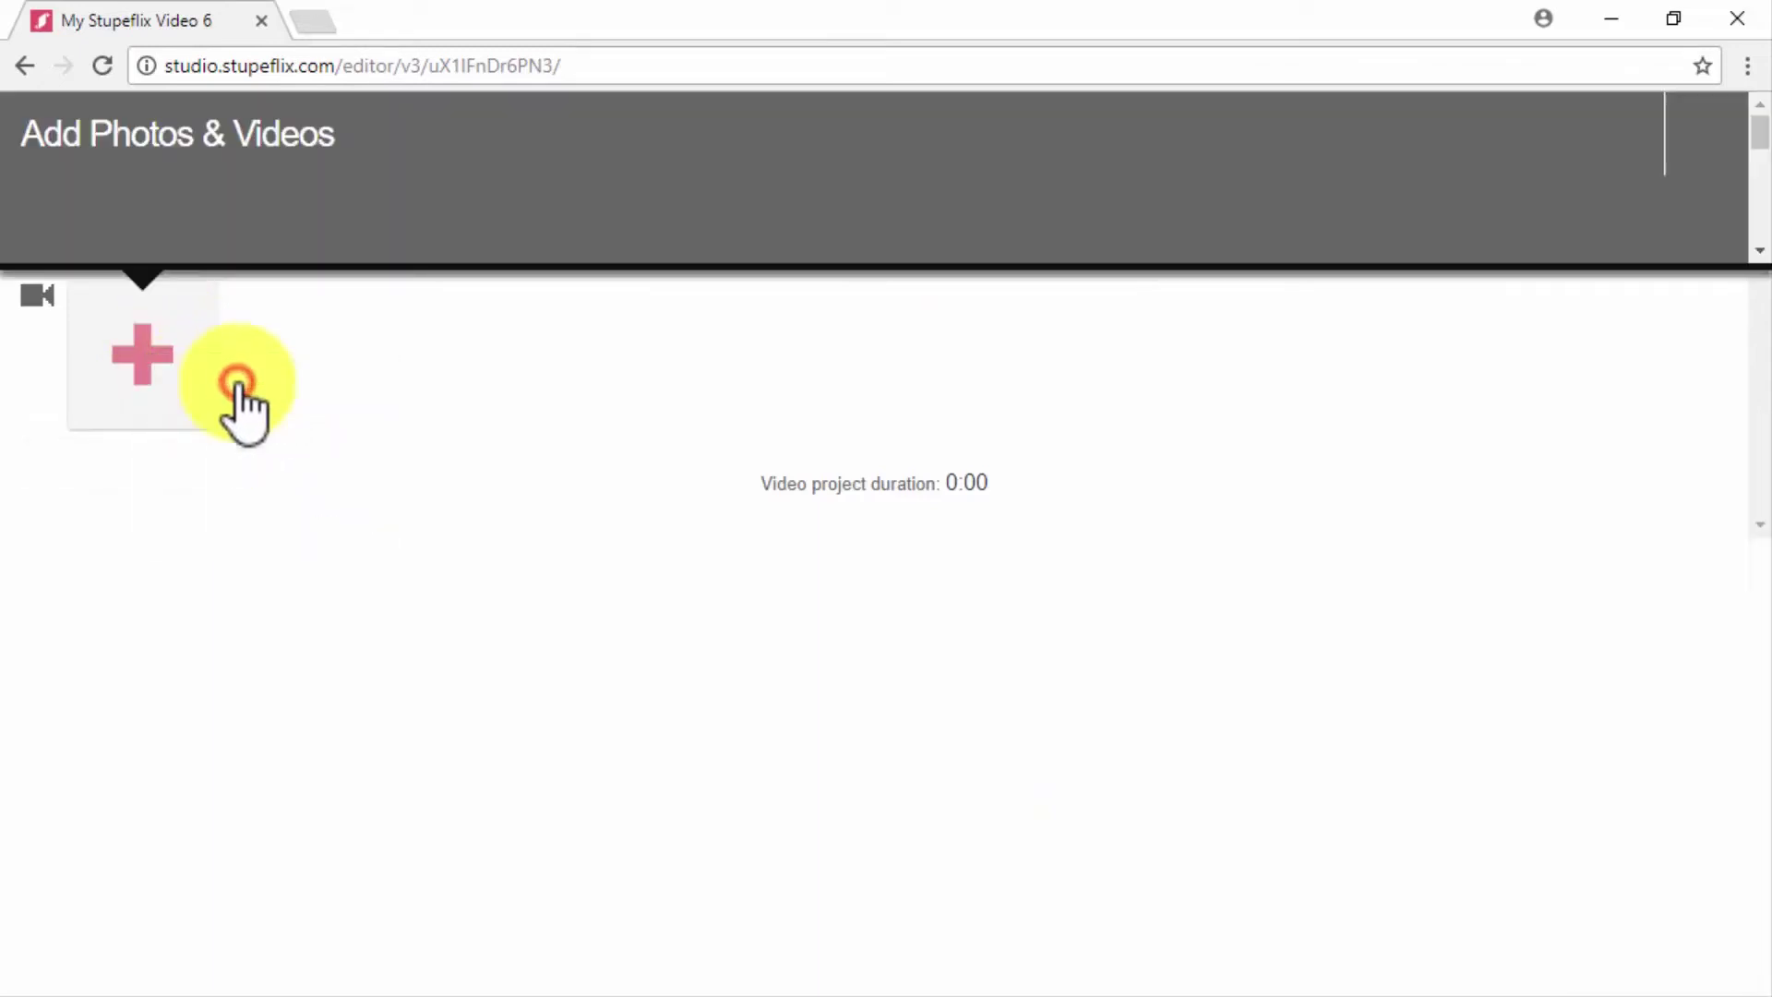
{"action": "left_click", "coordinate": [624, 293]}
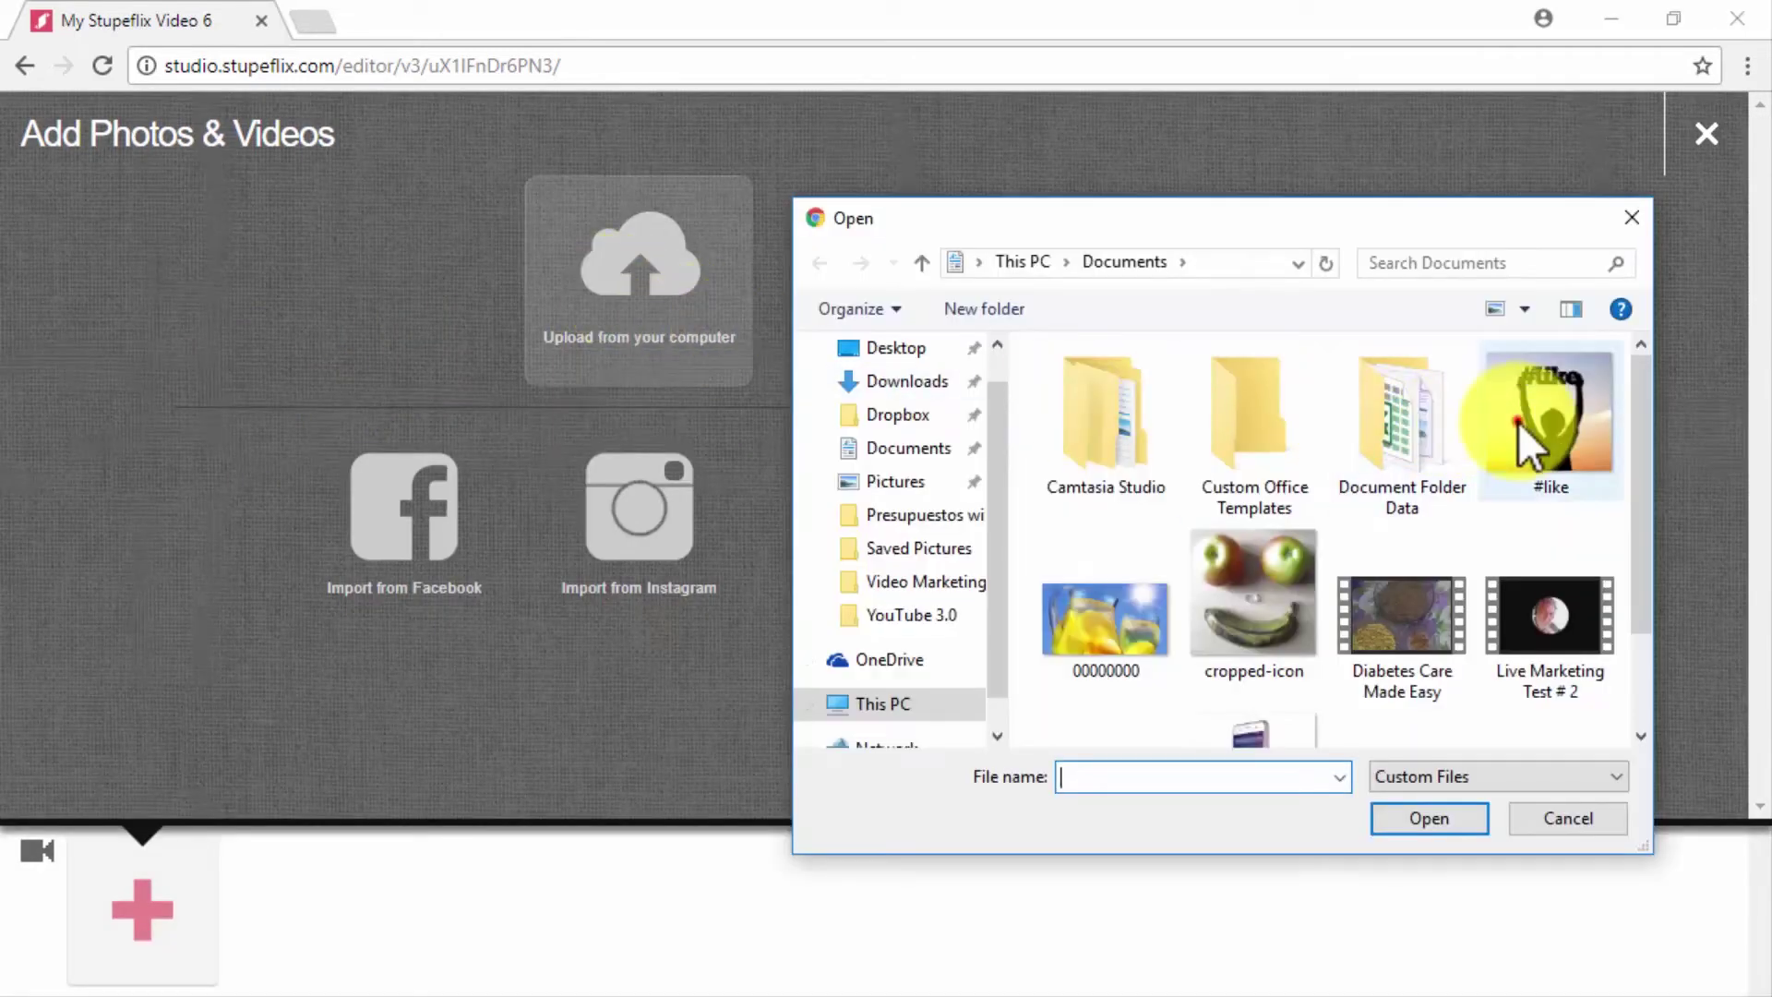
{"action": "left_click", "coordinate": [1519, 421]}
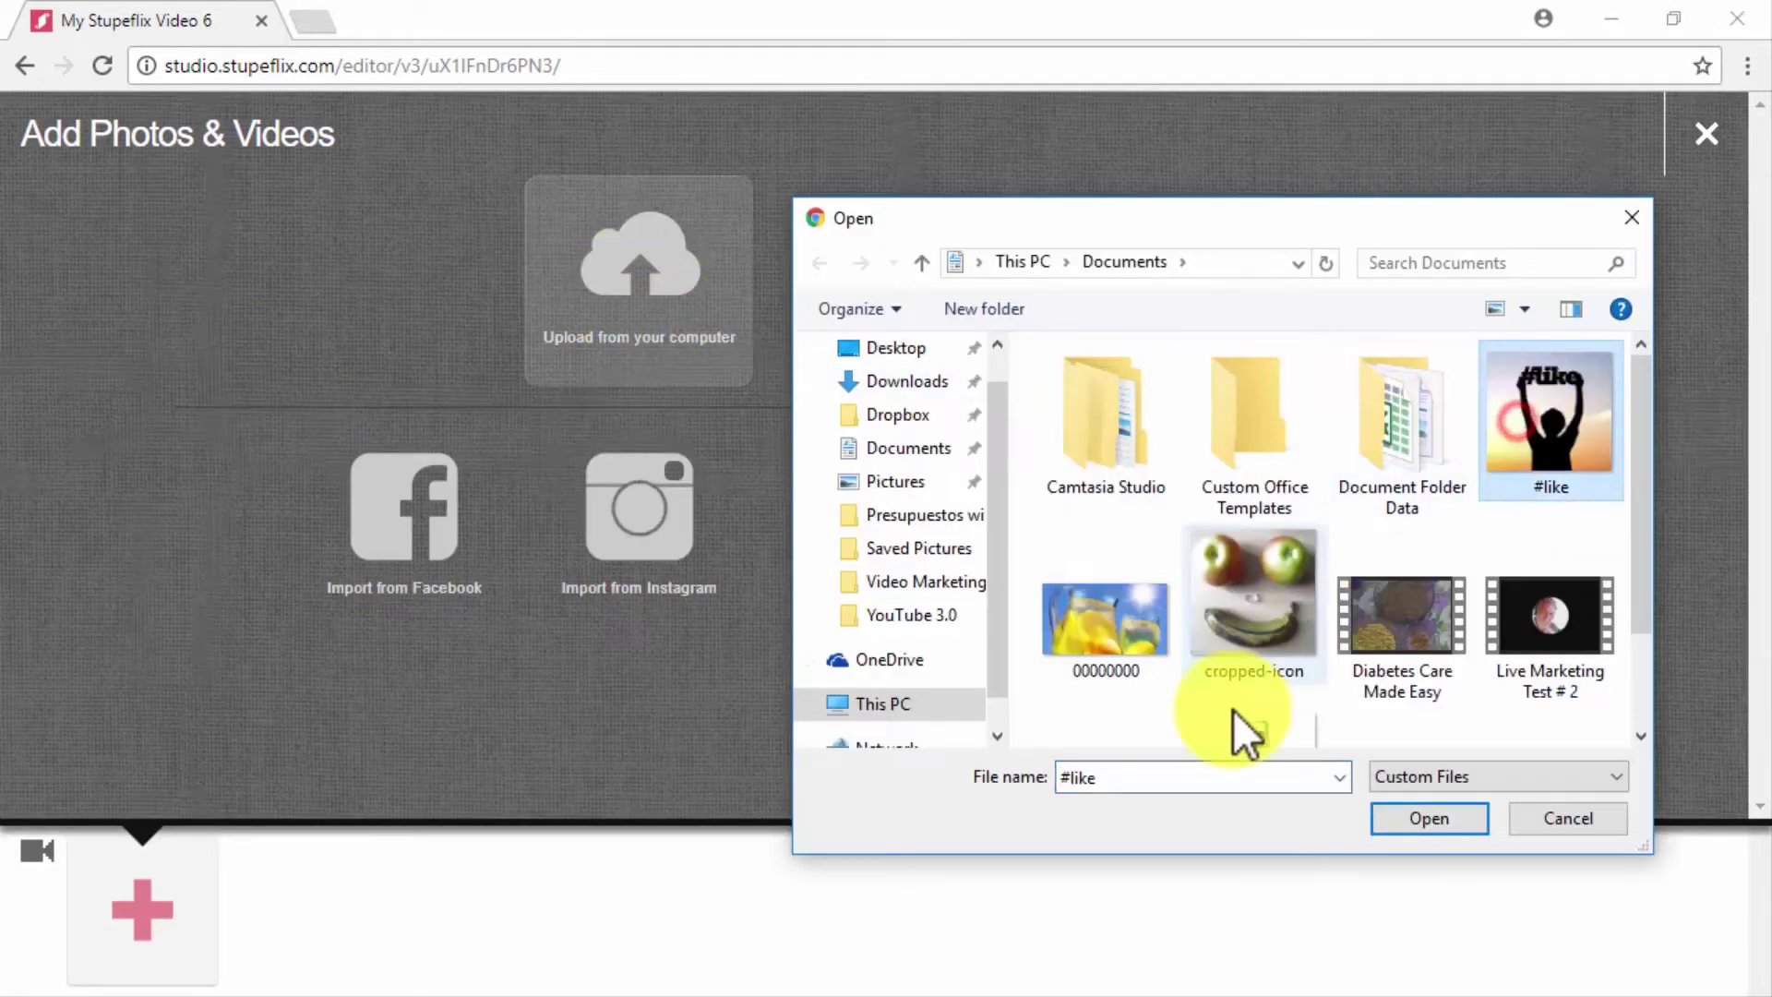
{"action": "scroll", "coordinate": [1233, 710], "scroll_direction": "down", "scroll_amount": 2}
{"action": "left_click", "coordinate": [1242, 672], "text": "ctrl"}
{"action": "left_click", "coordinate": [1243, 645], "text": "ctrl"}
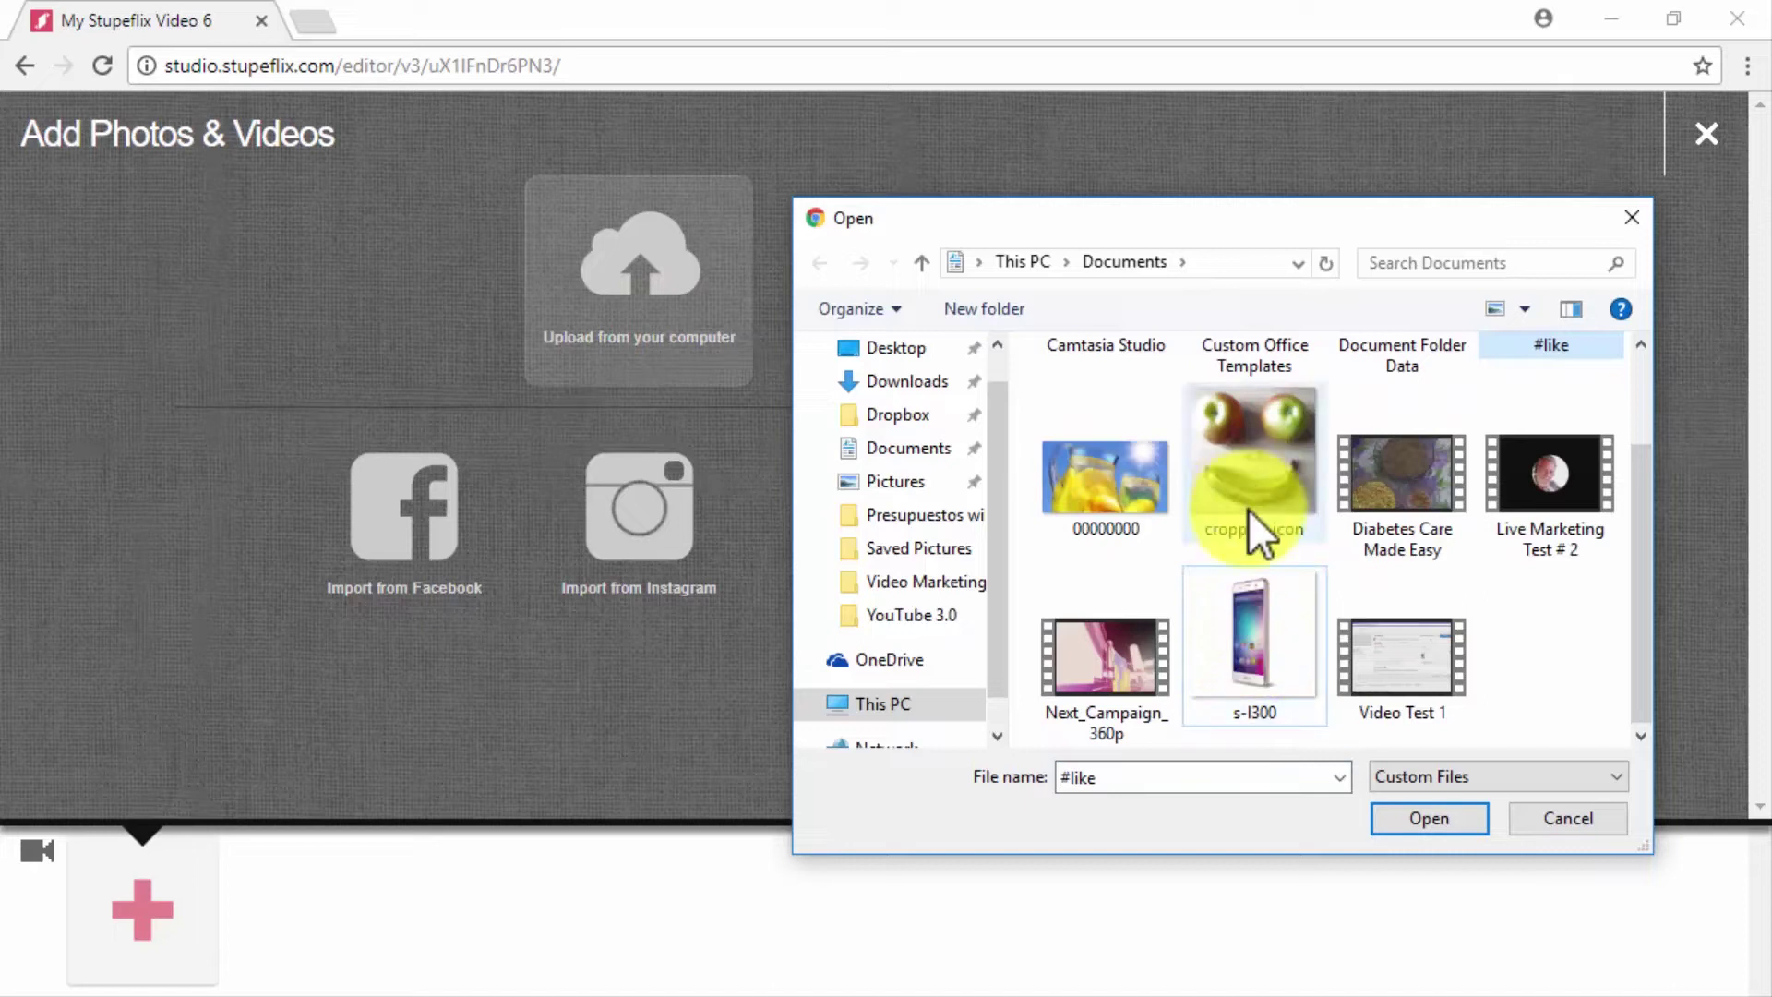
{"action": "left_click", "coordinate": [1237, 624], "text": "ctrl"}
{"action": "left_click", "coordinate": [1243, 468], "text": "ctrl"}
{"action": "left_click", "coordinate": [1410, 816]}
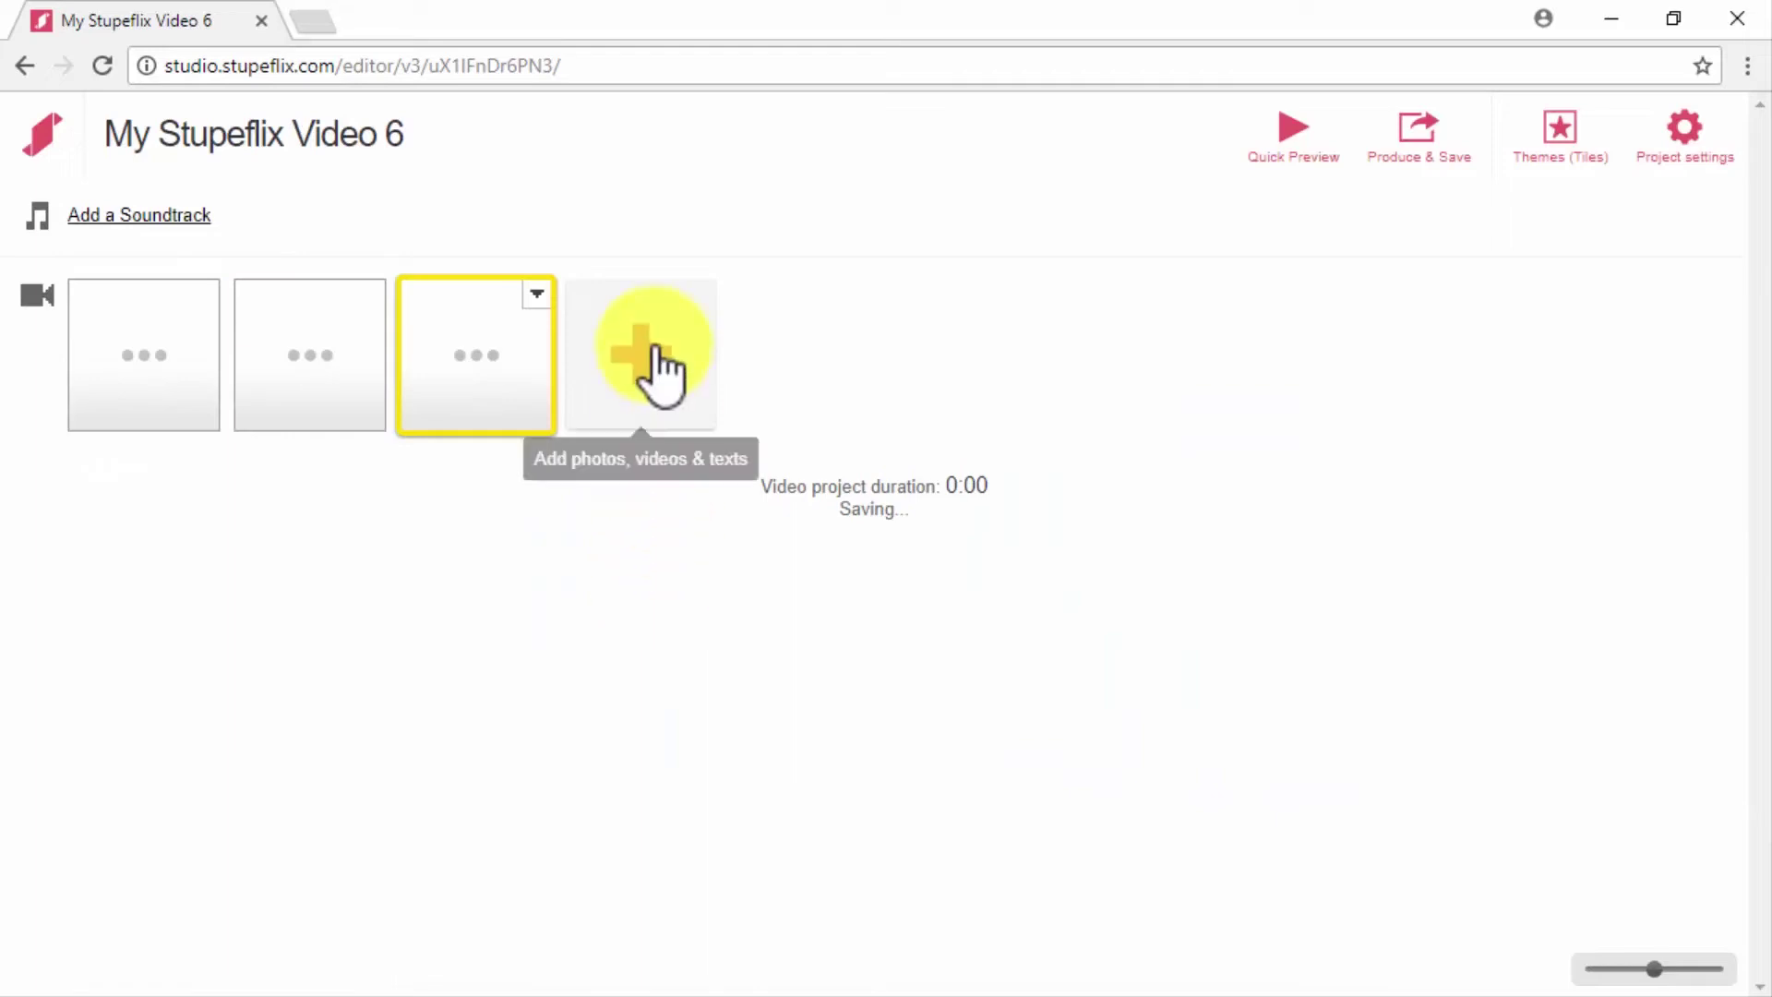
- Add title slides "Enter The Newest DCME Contest!" and "Help Us fund our new educational campaign!", placing the contest slide before the phone image
{"action": "left_click", "coordinate": [657, 369]}
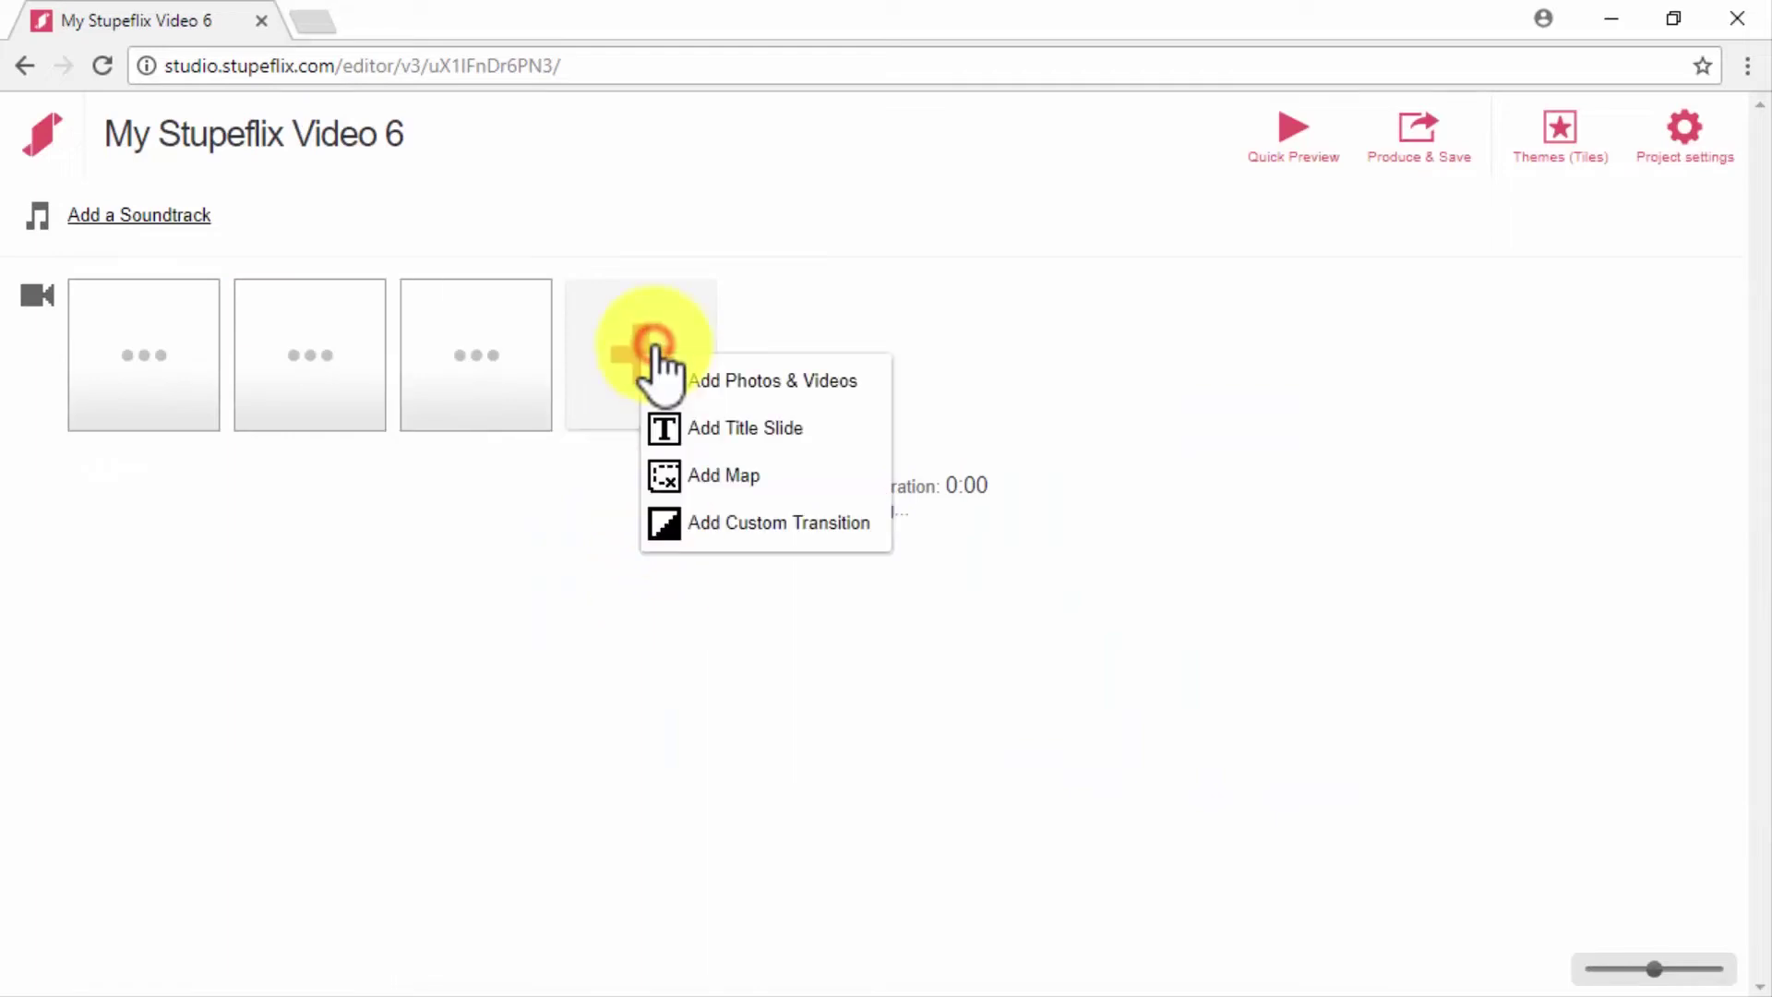
{"action": "left_click", "coordinate": [724, 441]}
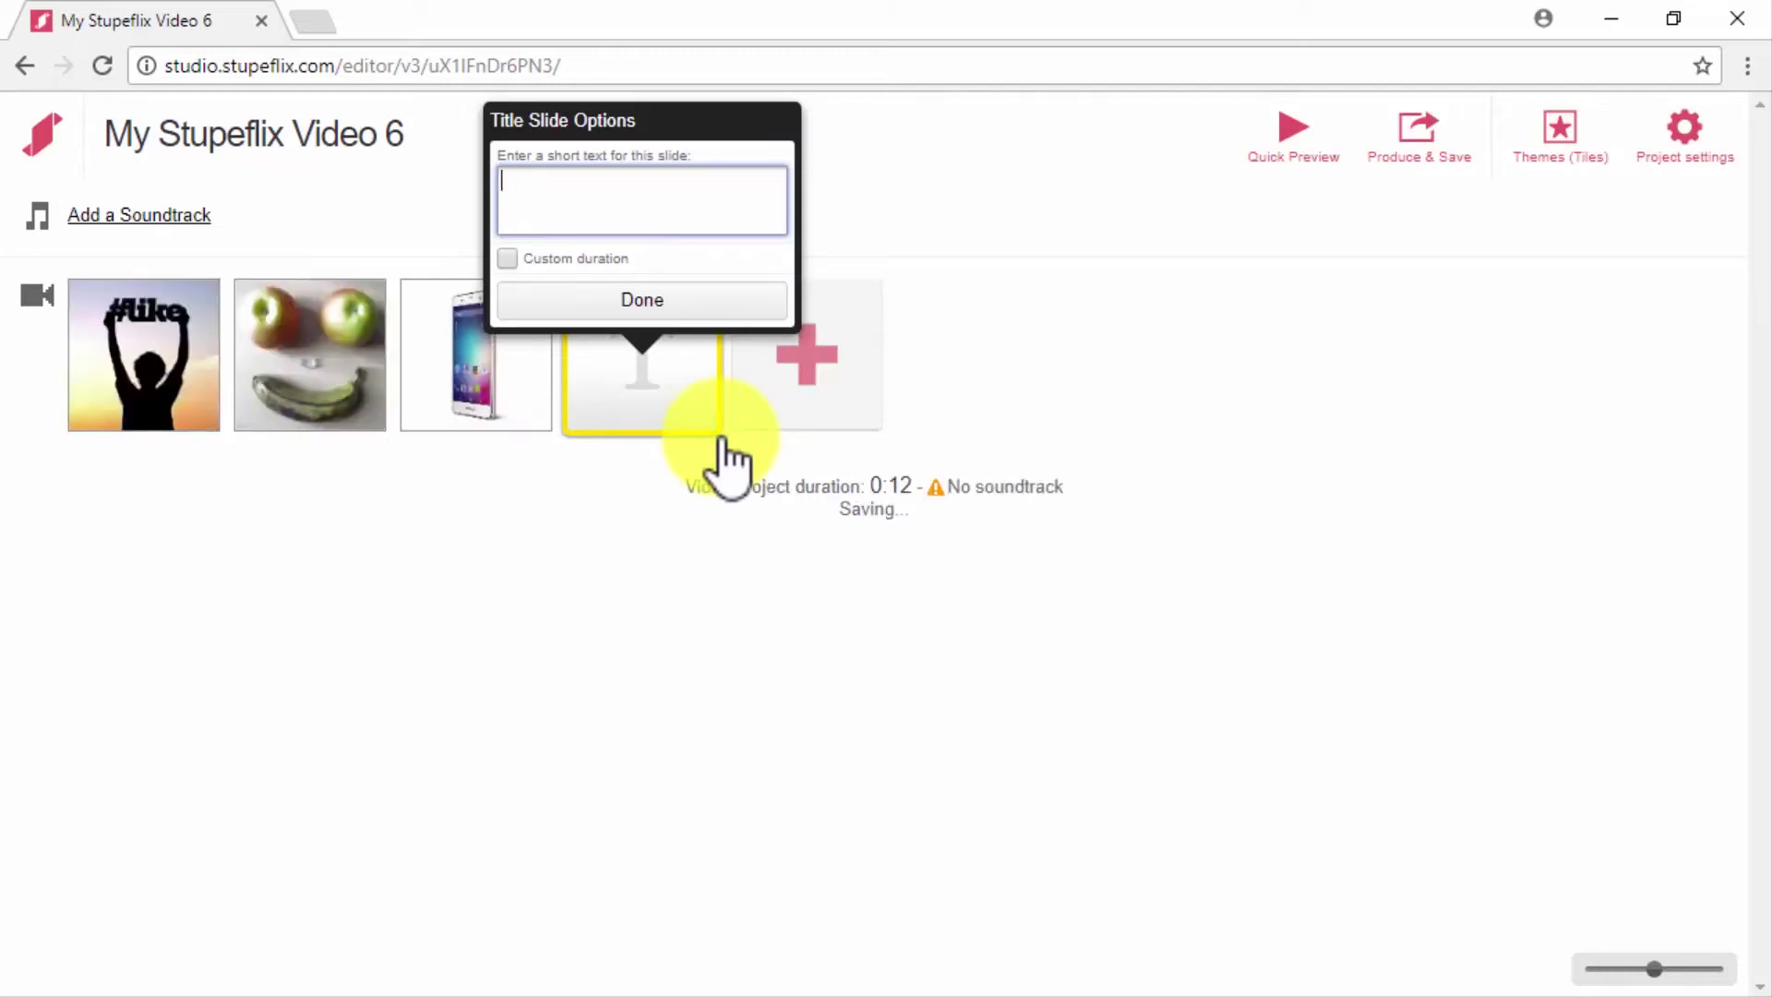
{"action": "type", "text": "Enter"}
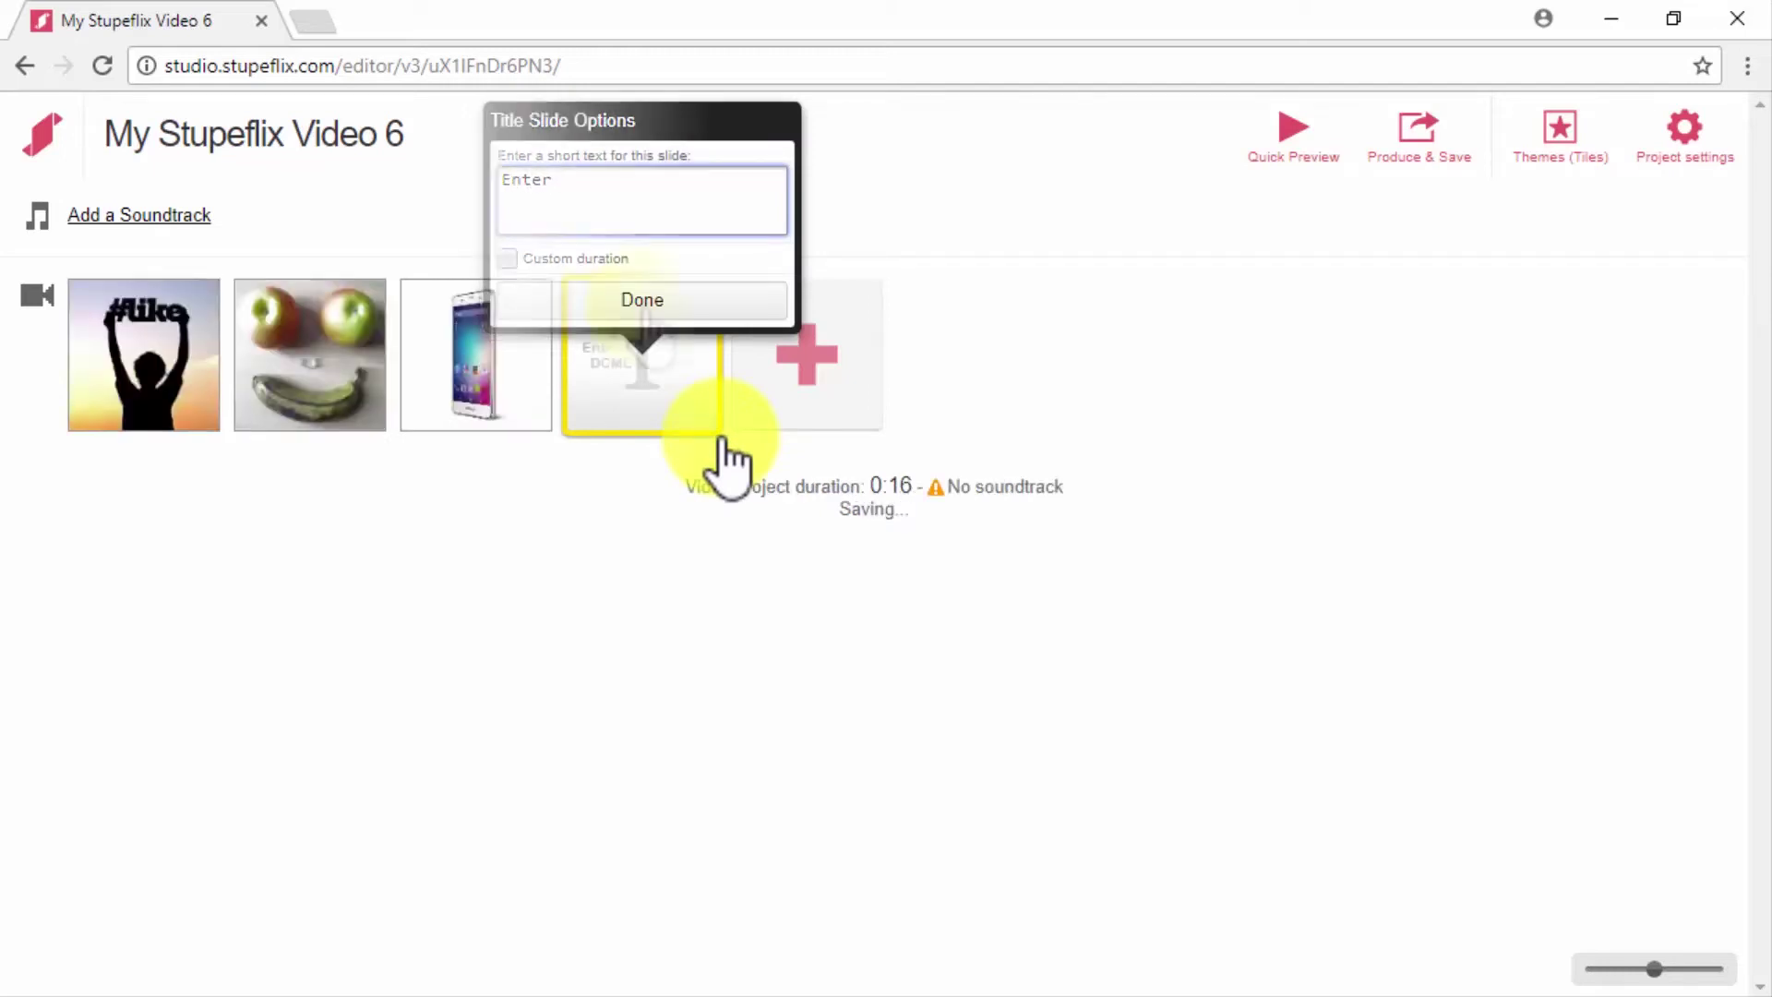
{"action": "left_click", "coordinate": [841, 385]}
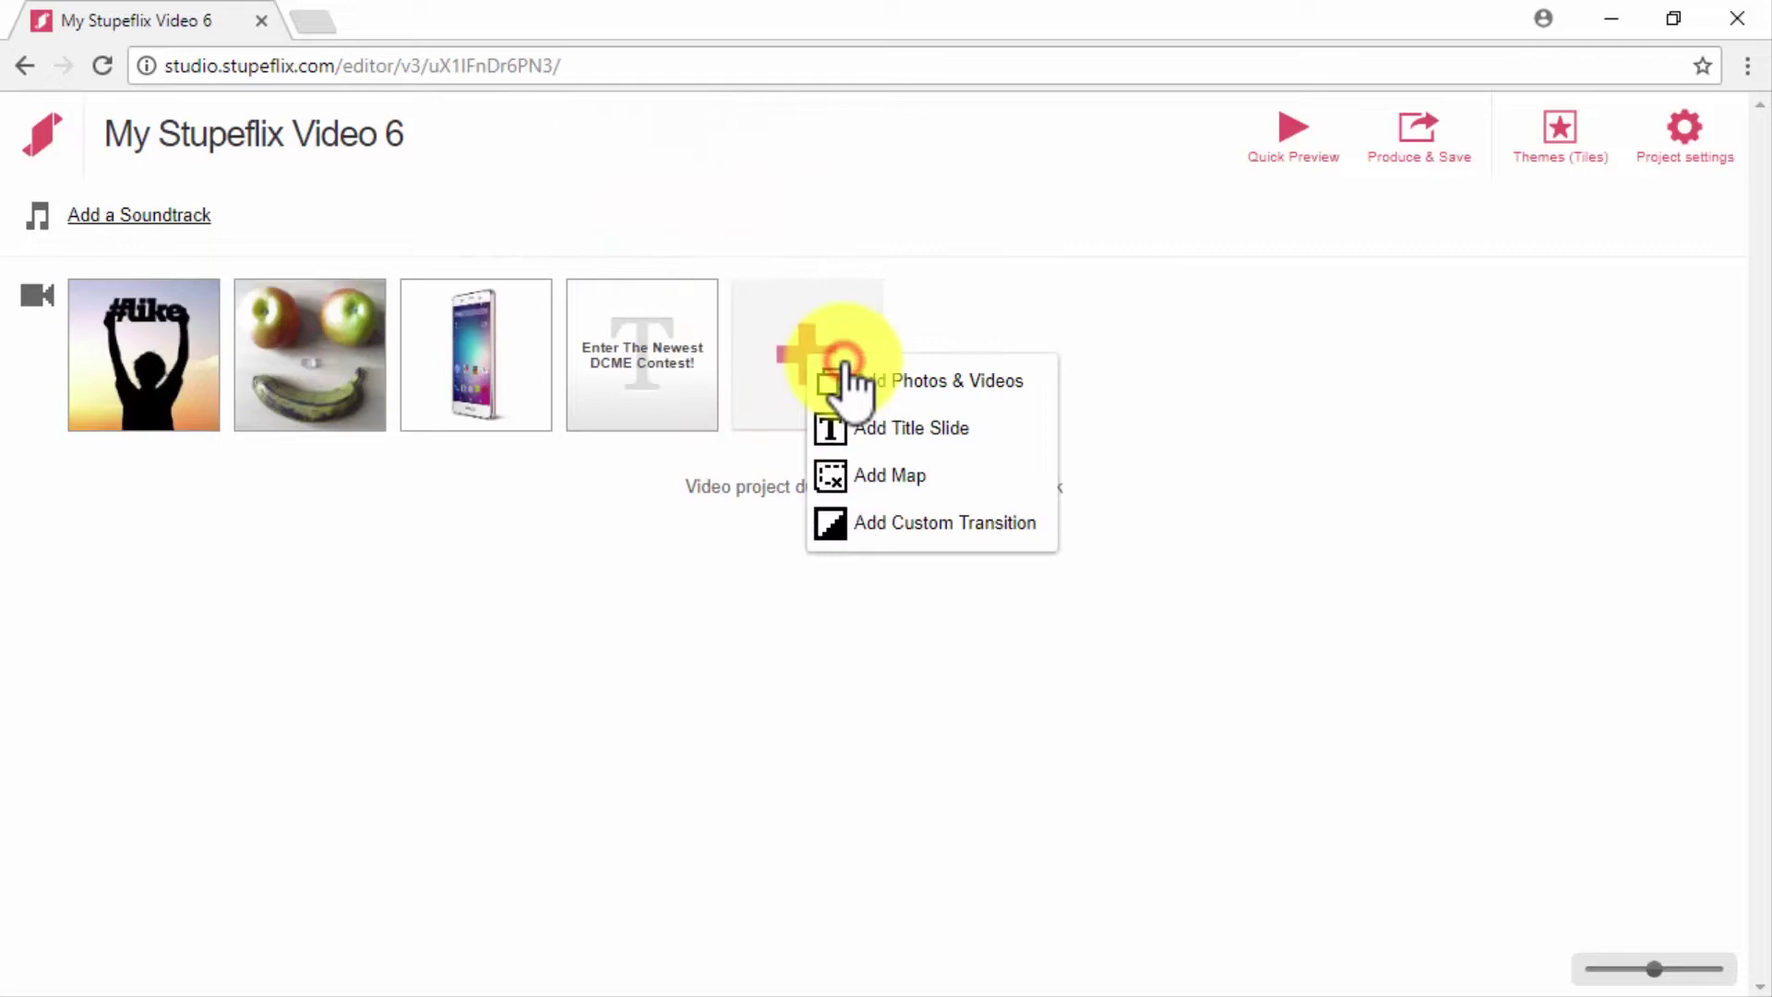
{"action": "left_click", "coordinate": [908, 429]}
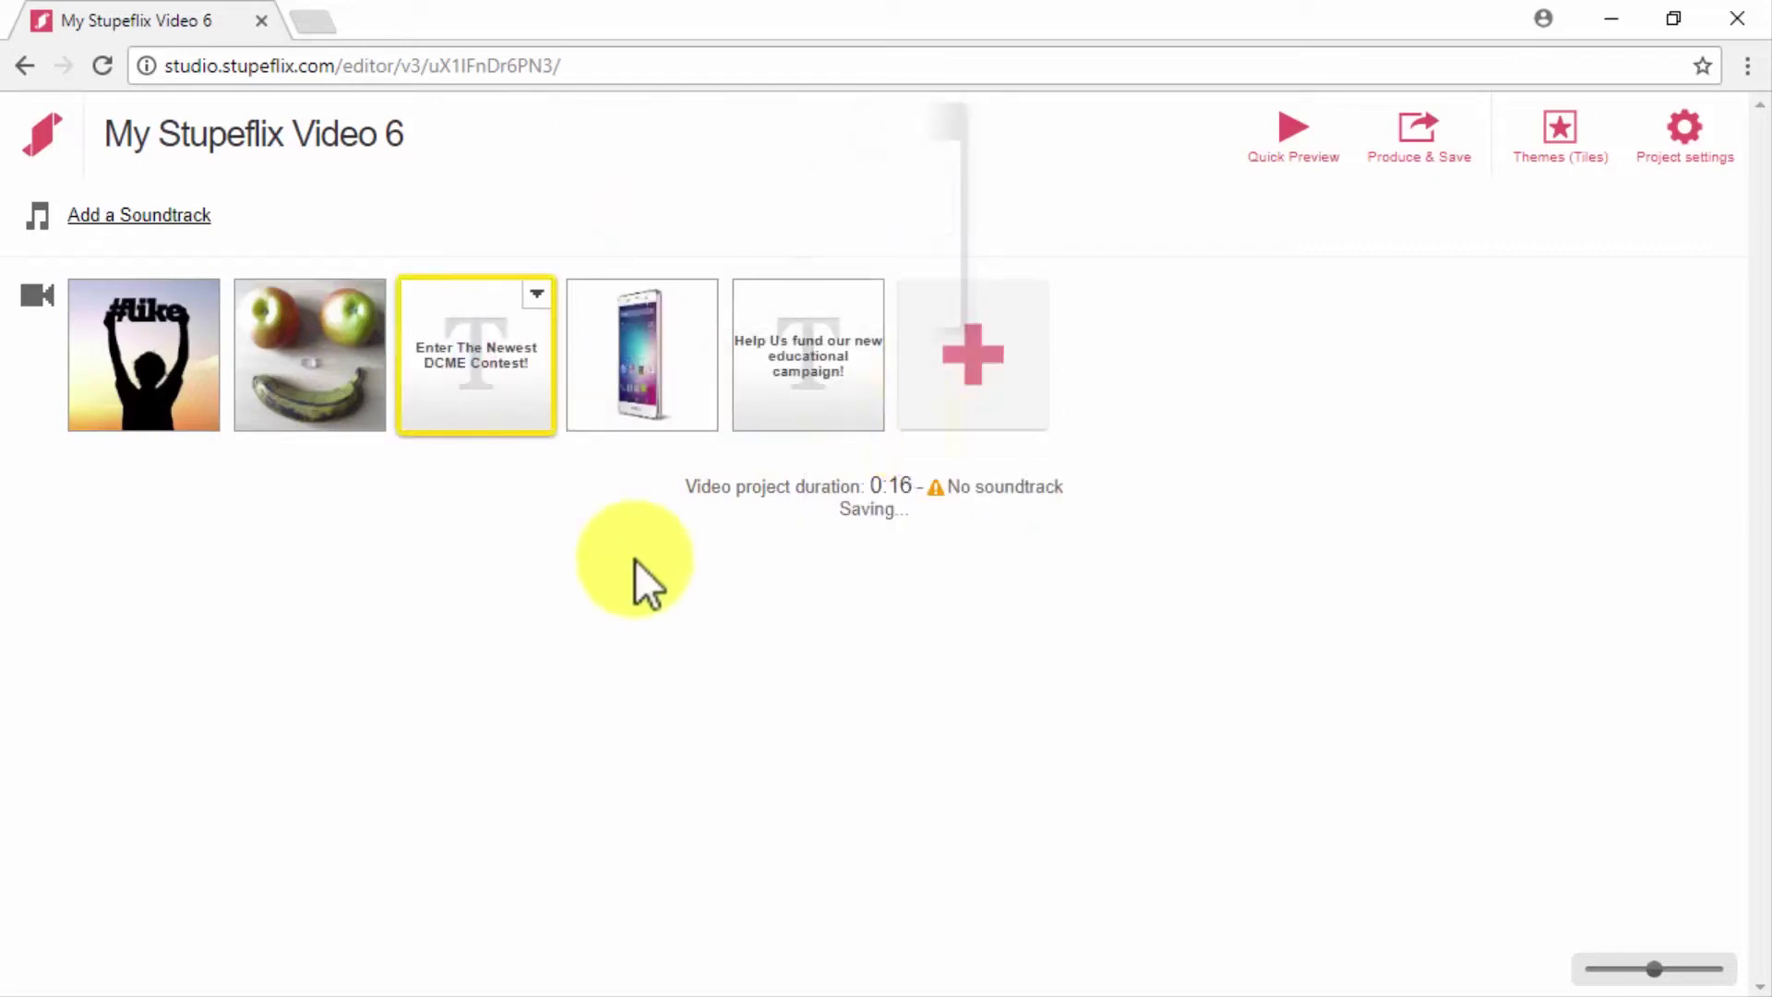
- Add Township Song from the audio library's World genre to the timeline as the soundtrack
{"action": "left_click", "coordinate": [152, 217]}
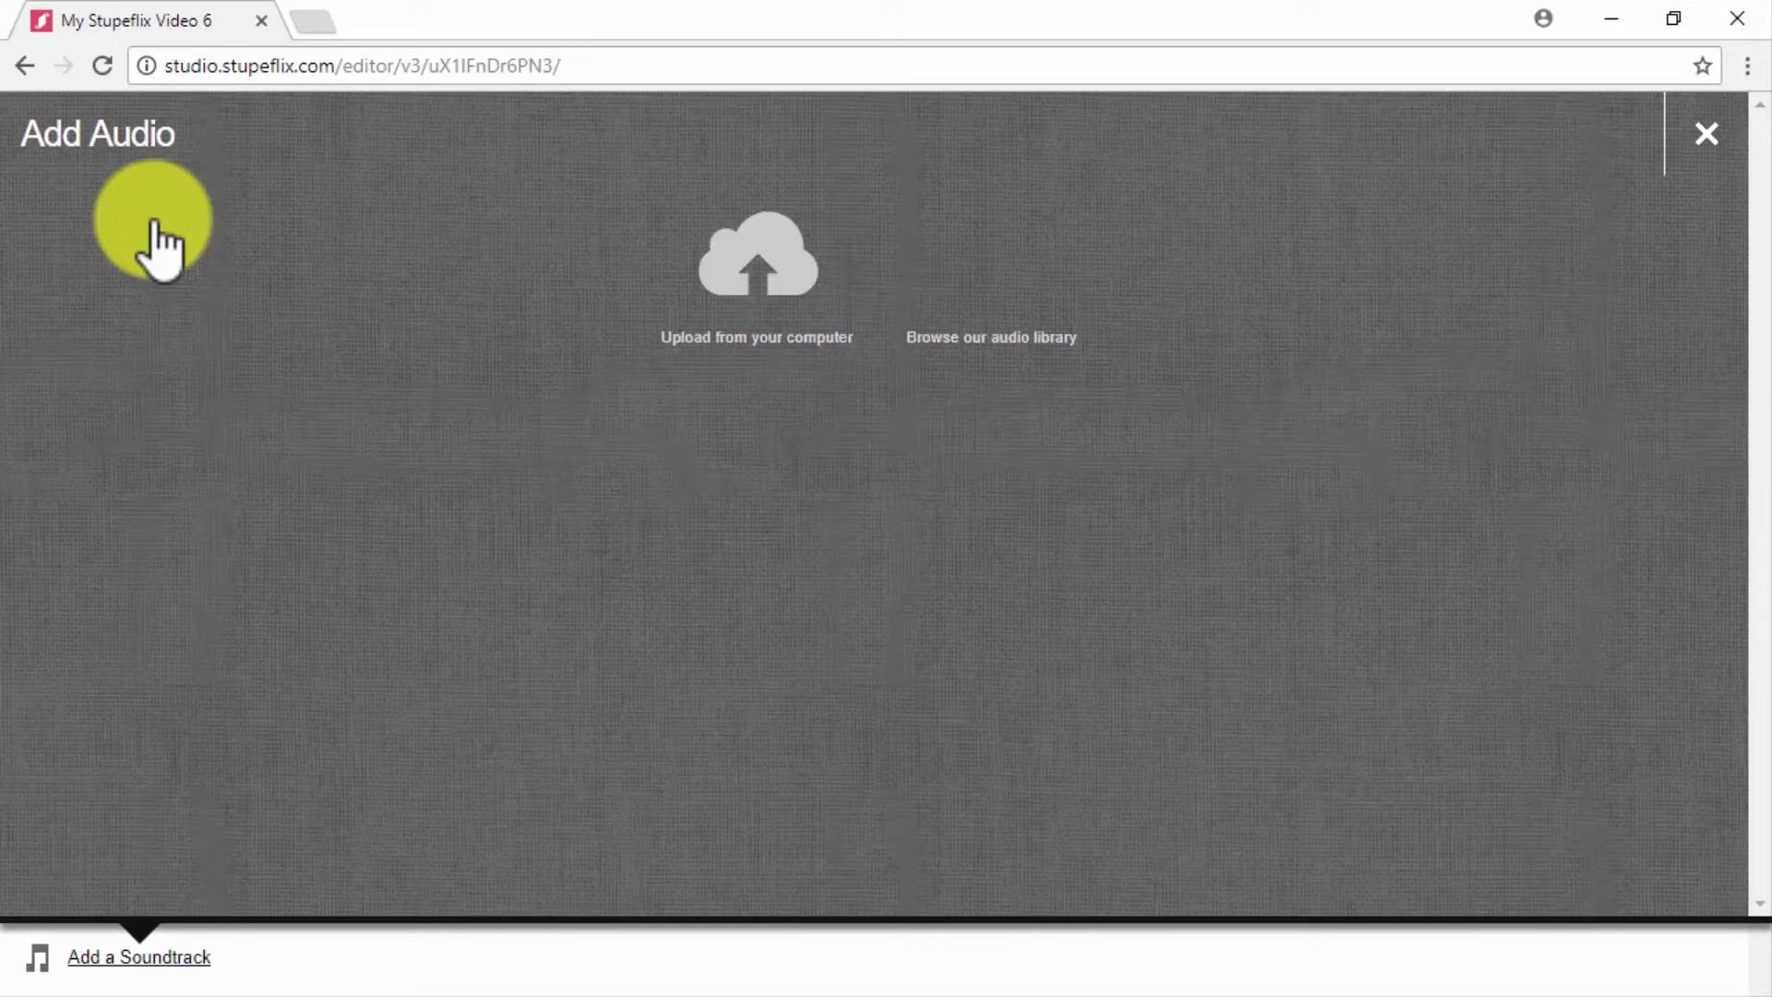
{"action": "left_click", "coordinate": [1018, 272]}
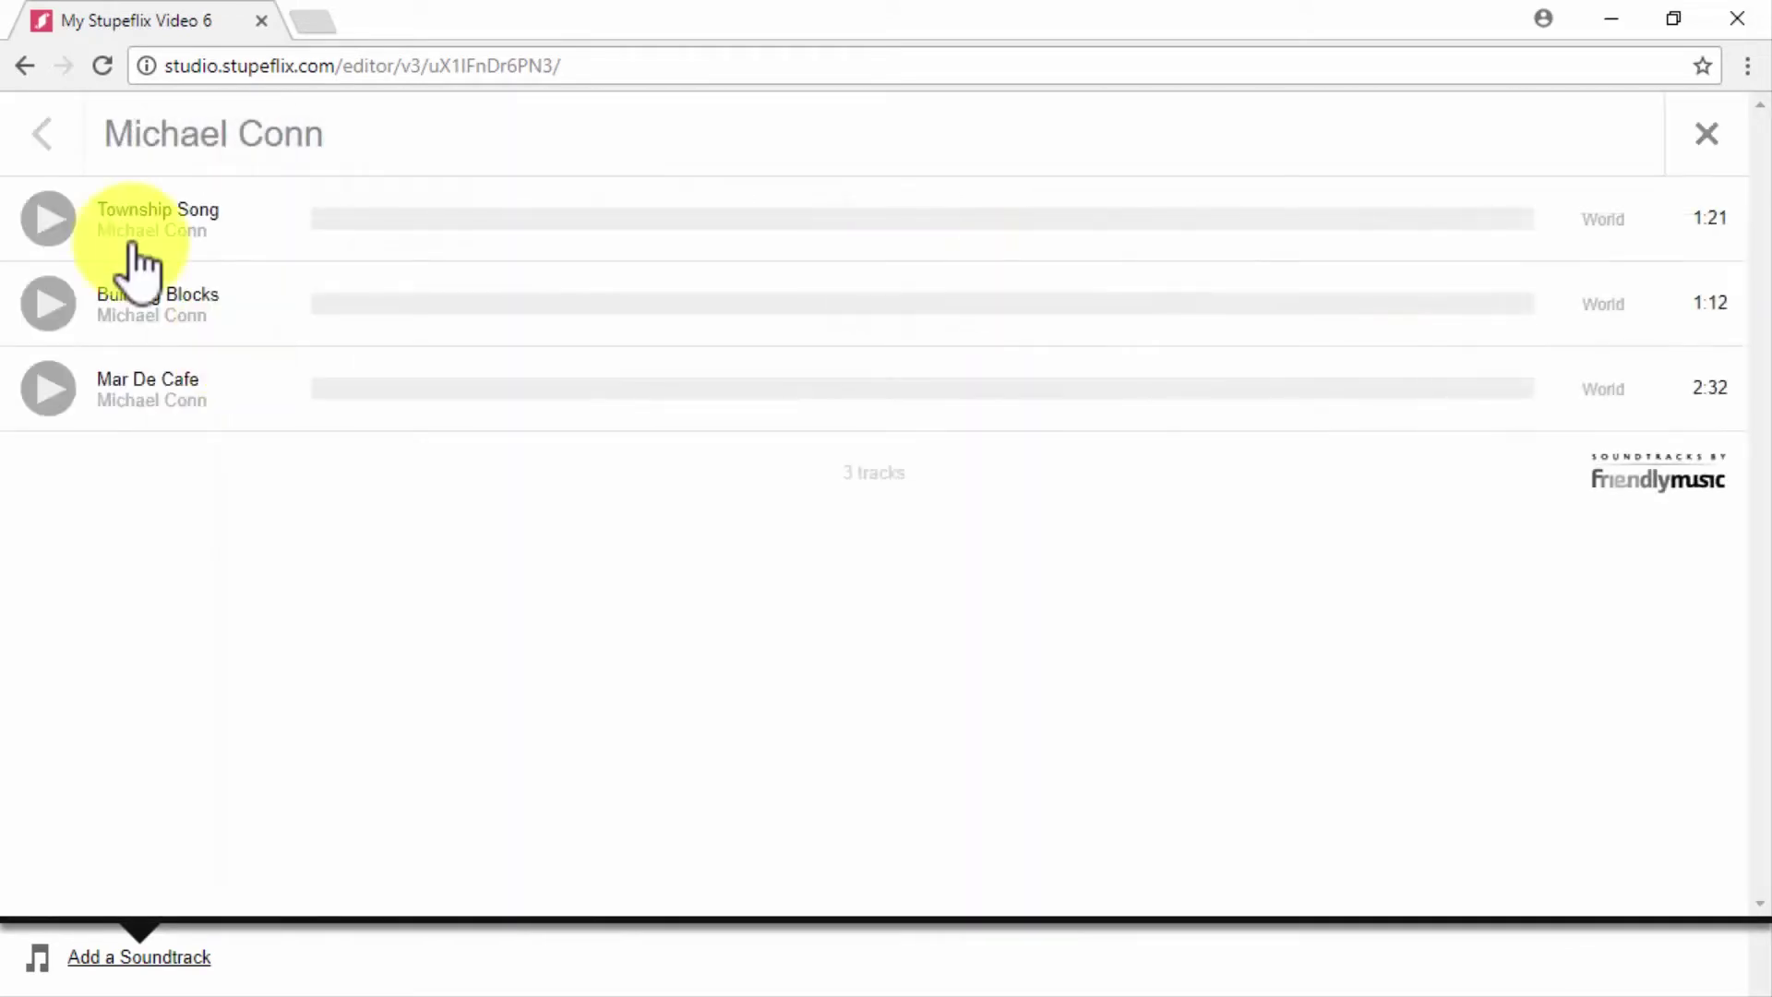
{"action": "left_click", "coordinate": [41, 134]}
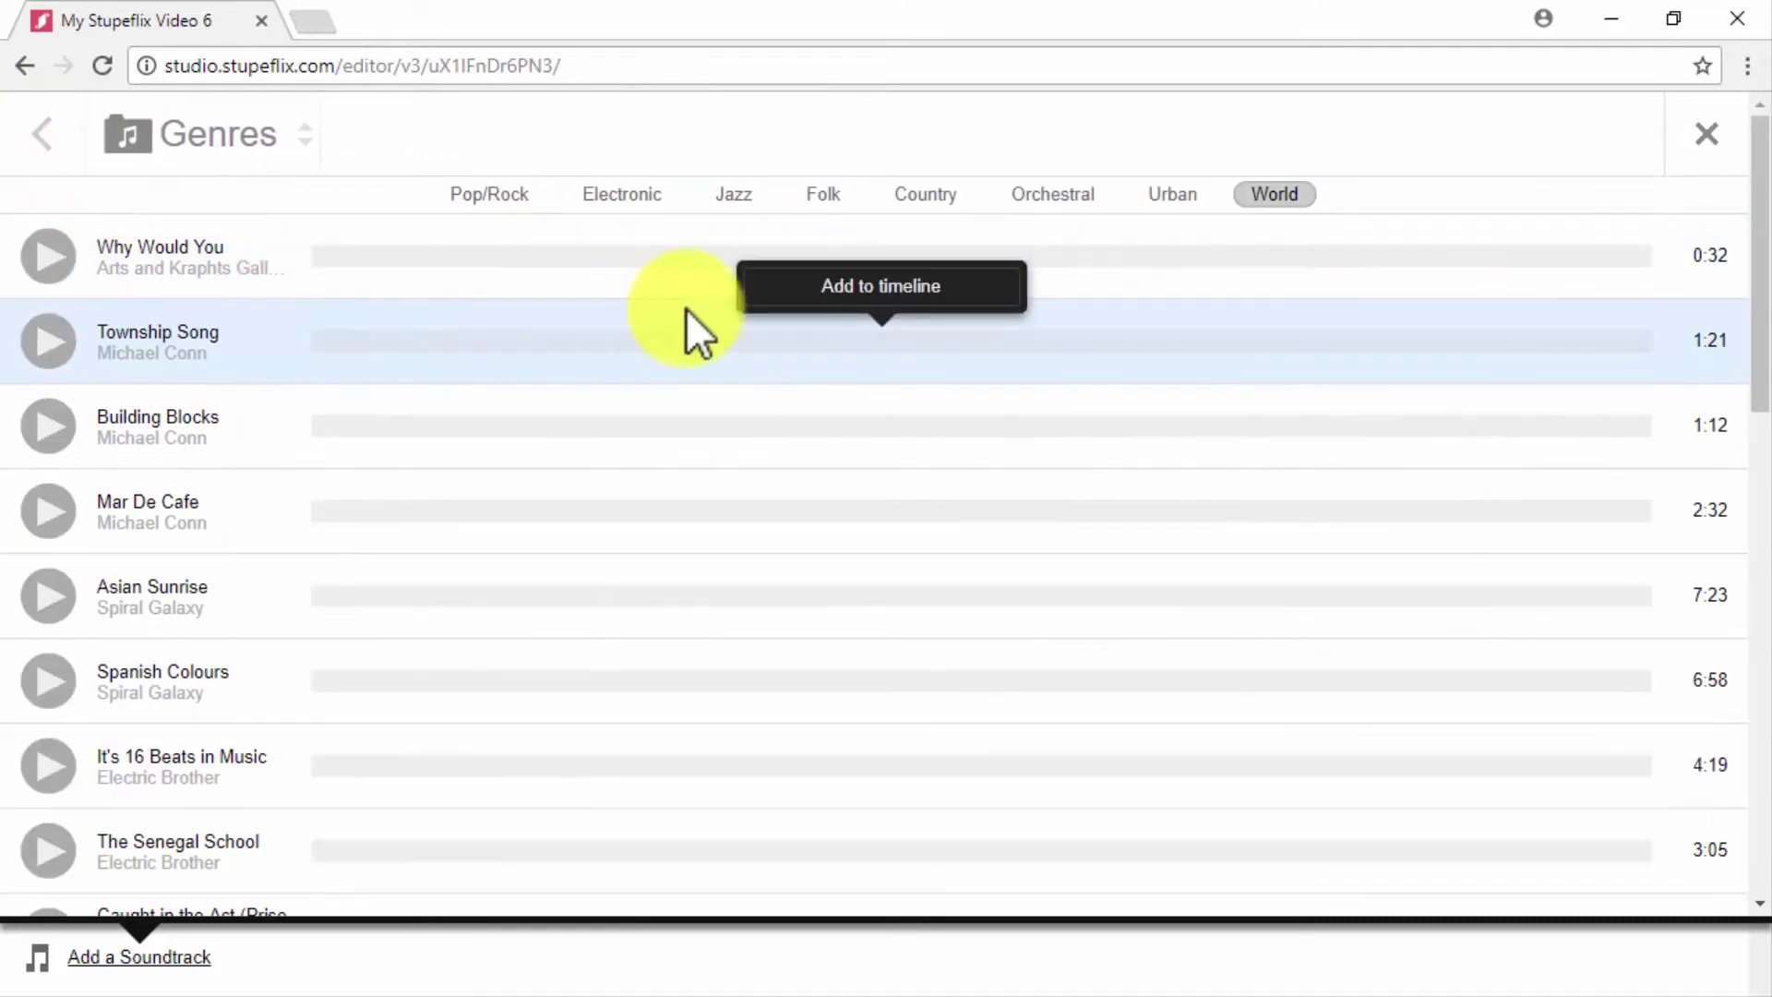
{"action": "left_click", "coordinate": [860, 288]}
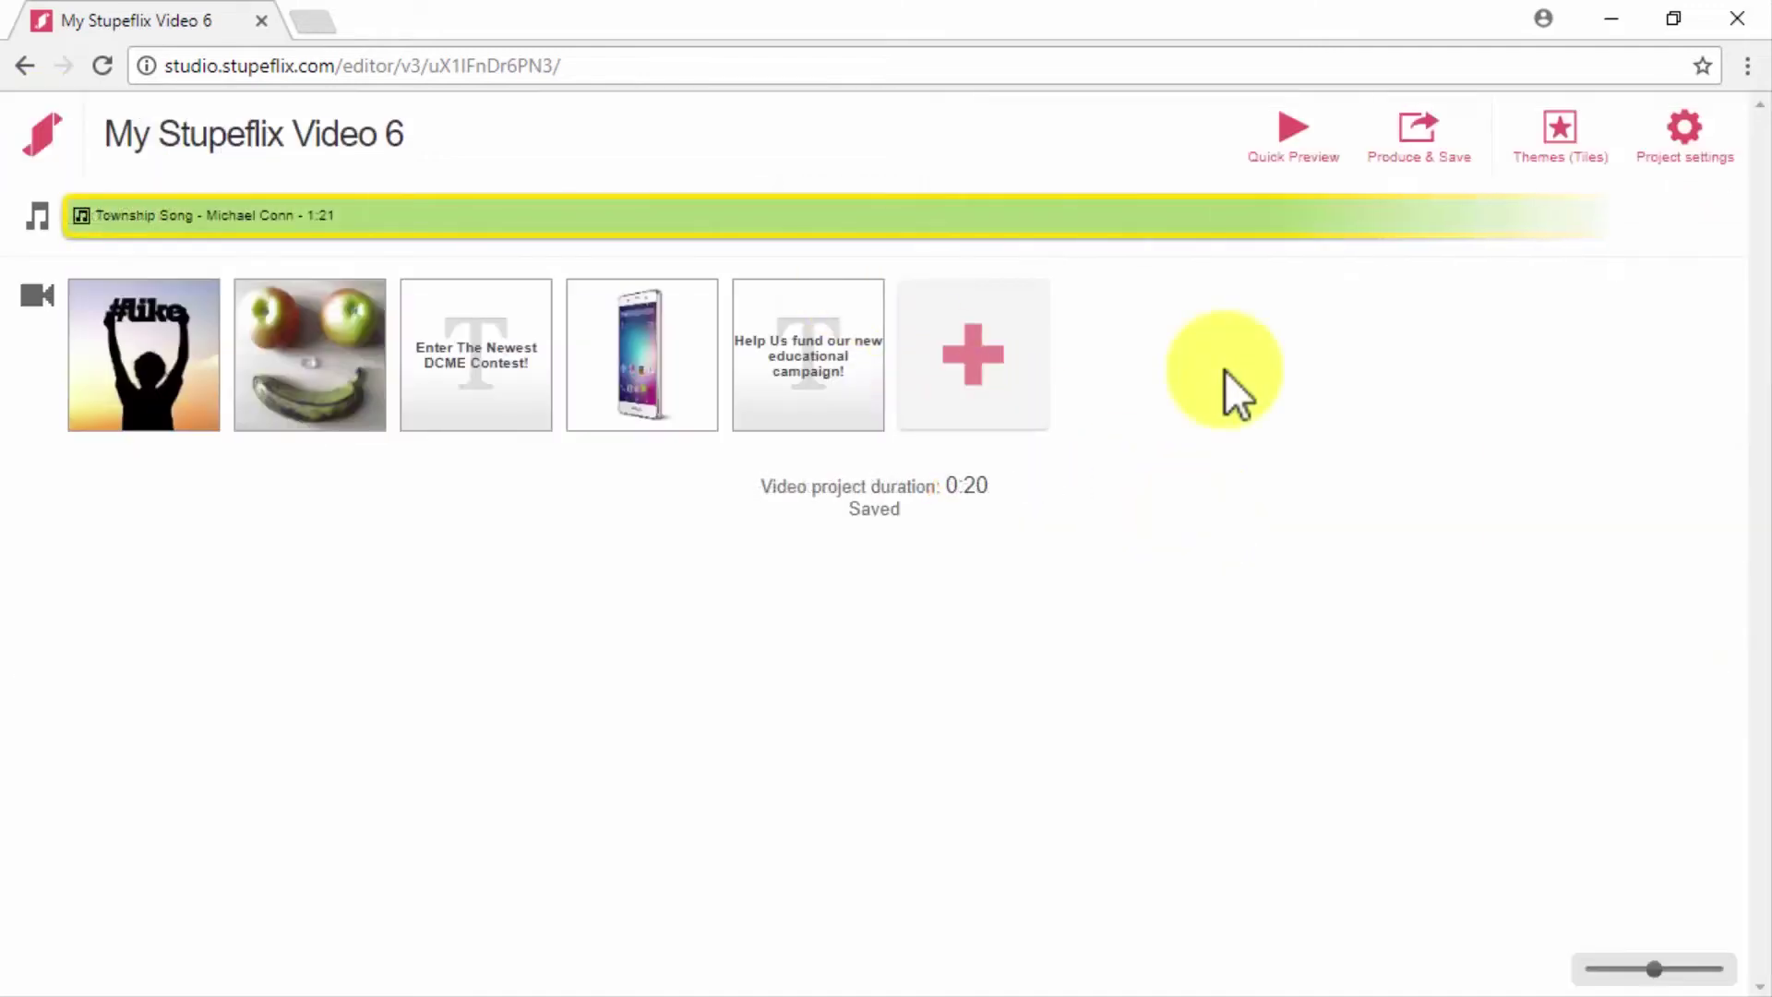
- Play a quick preview of the project, then produce it as an SD 360p video
{"action": "left_click", "coordinate": [1294, 136]}
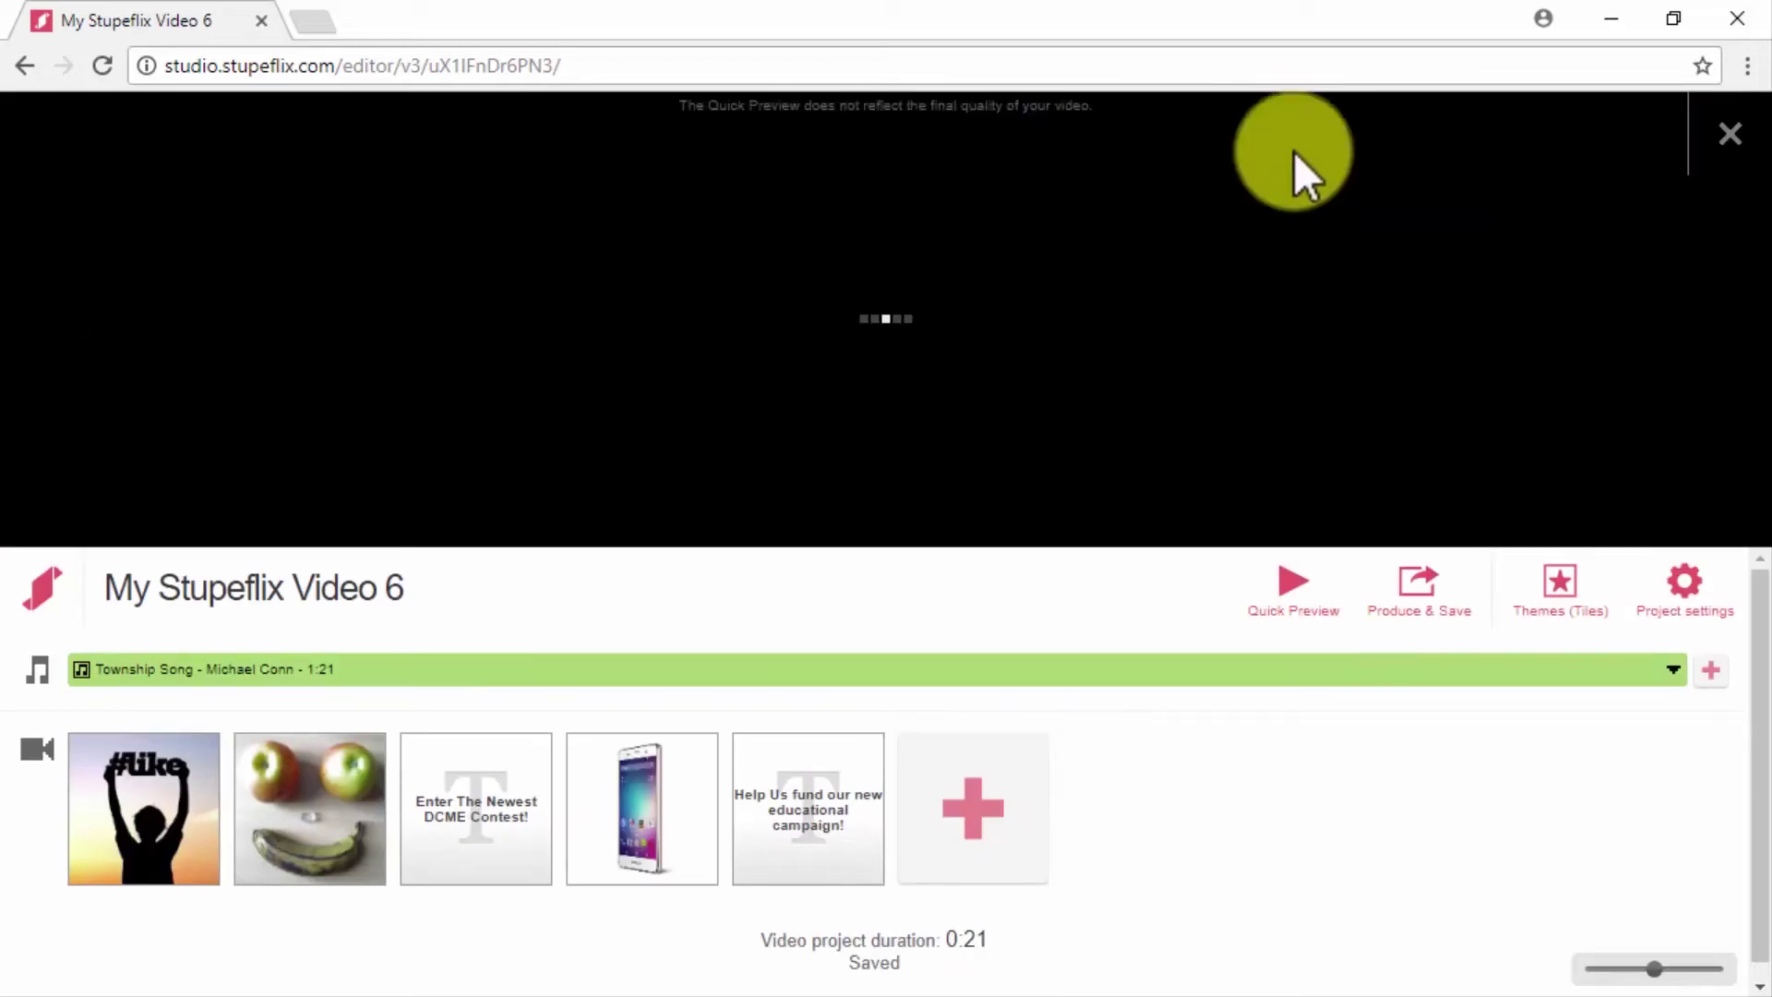
{"action": "left_click", "coordinate": [1412, 596]}
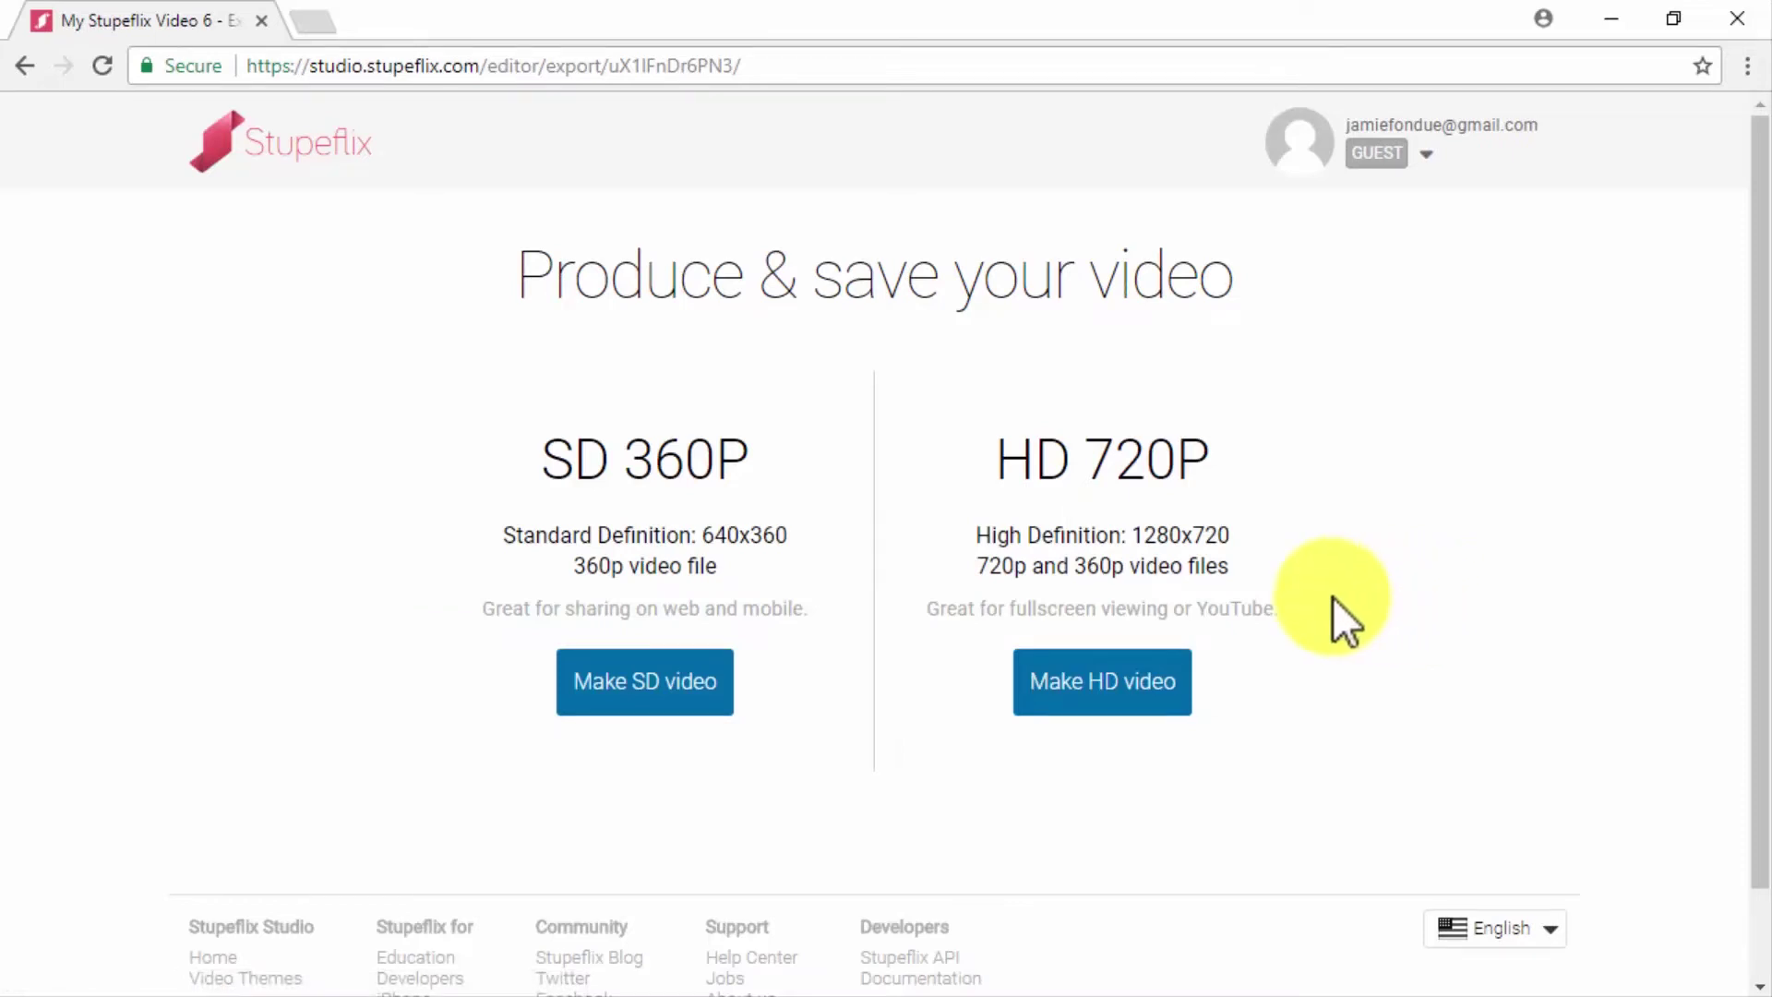
{"action": "left_click", "coordinate": [679, 674]}
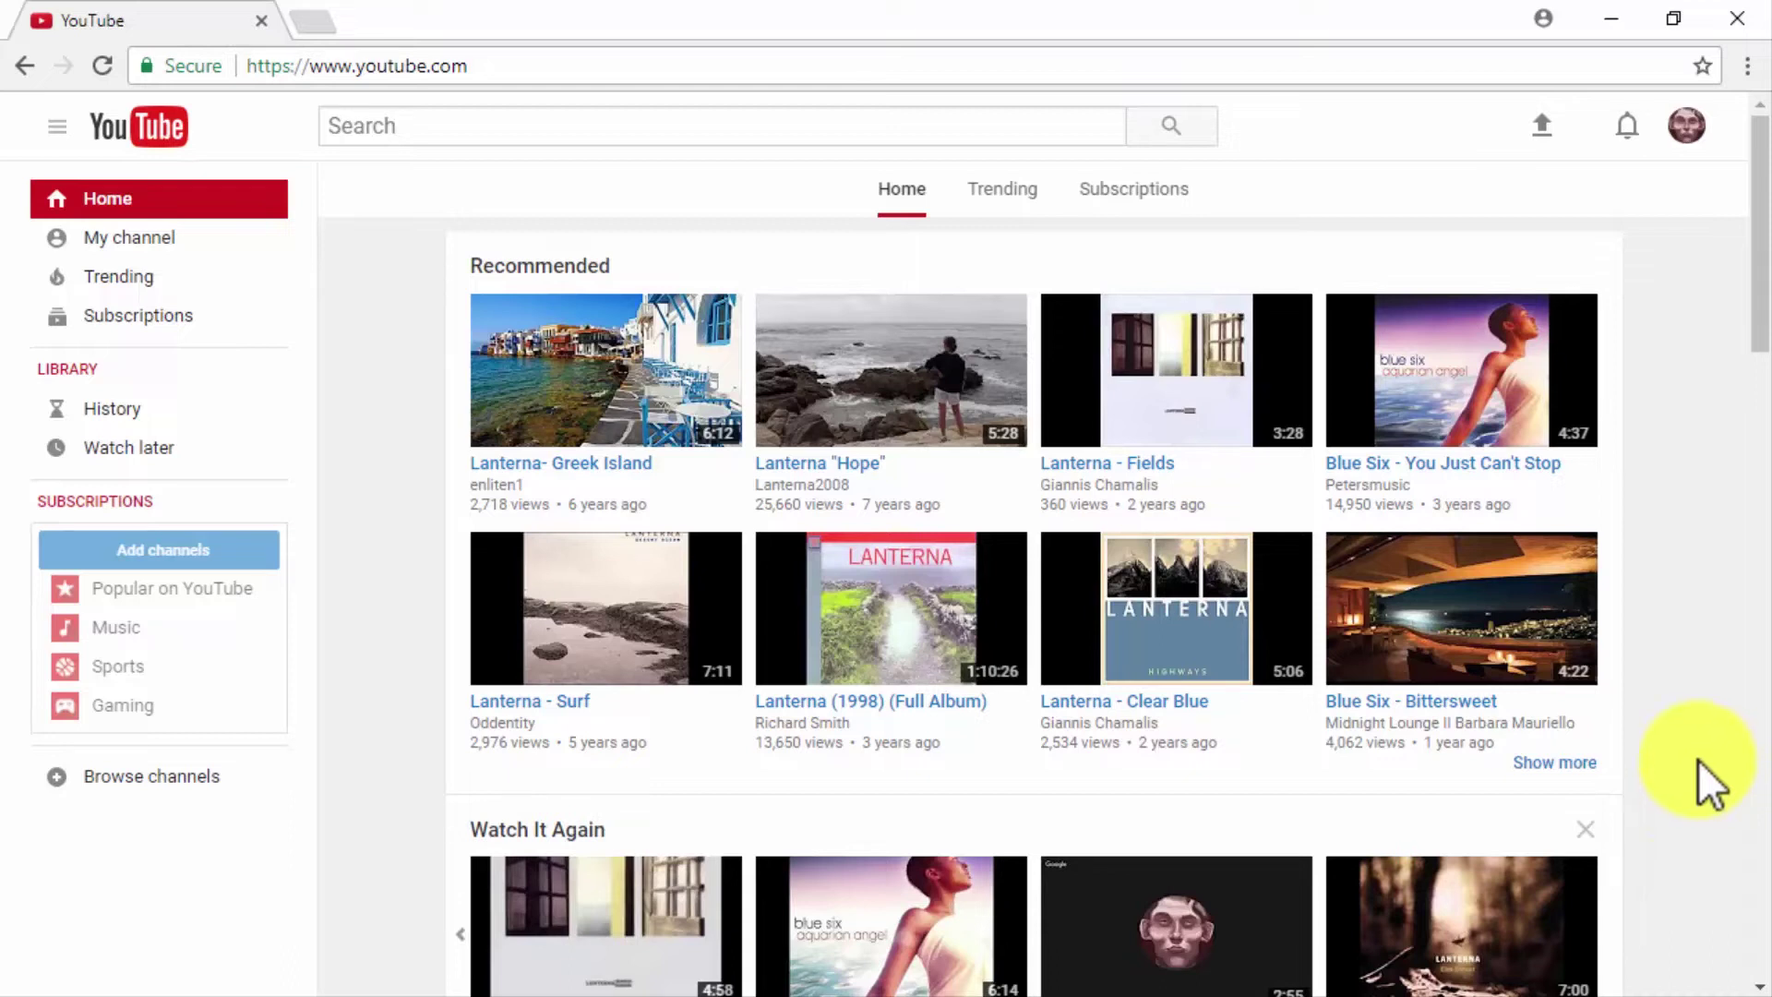
- Switch to YouTube and open the Diabetes Care Made Easy video for editing from Creator Studio
{"action": "left_click", "coordinate": [1686, 126]}
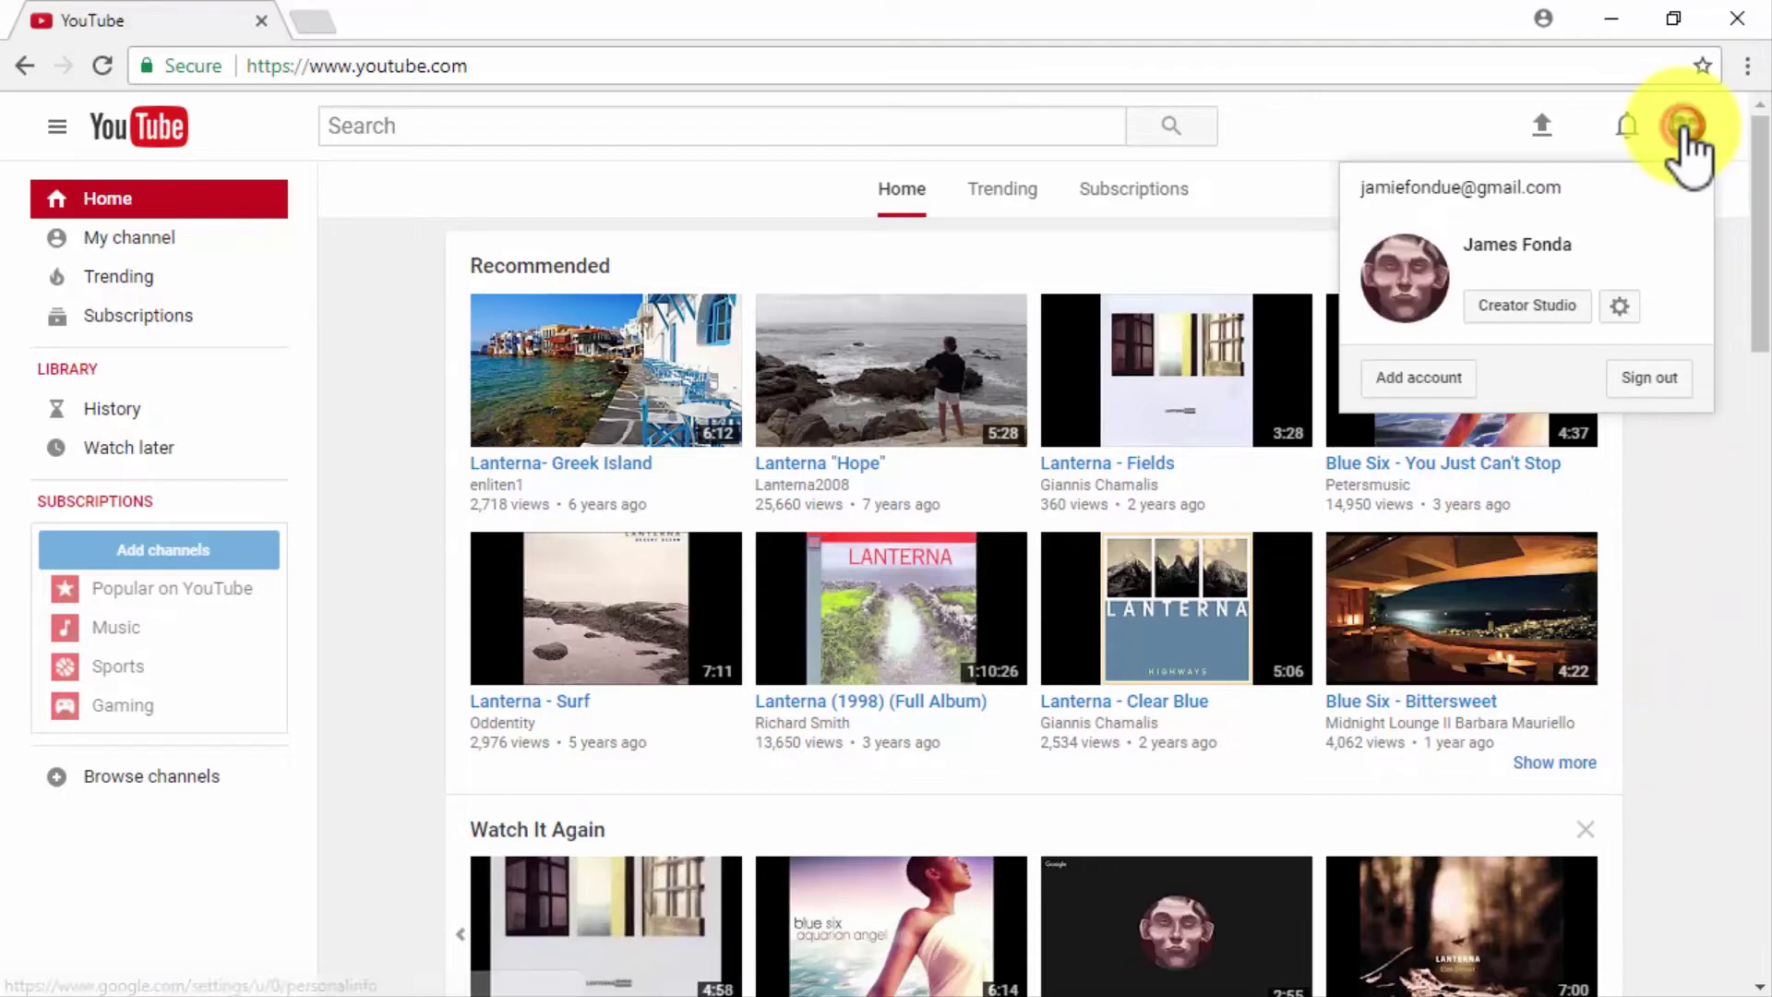
{"action": "left_click", "coordinate": [1532, 307]}
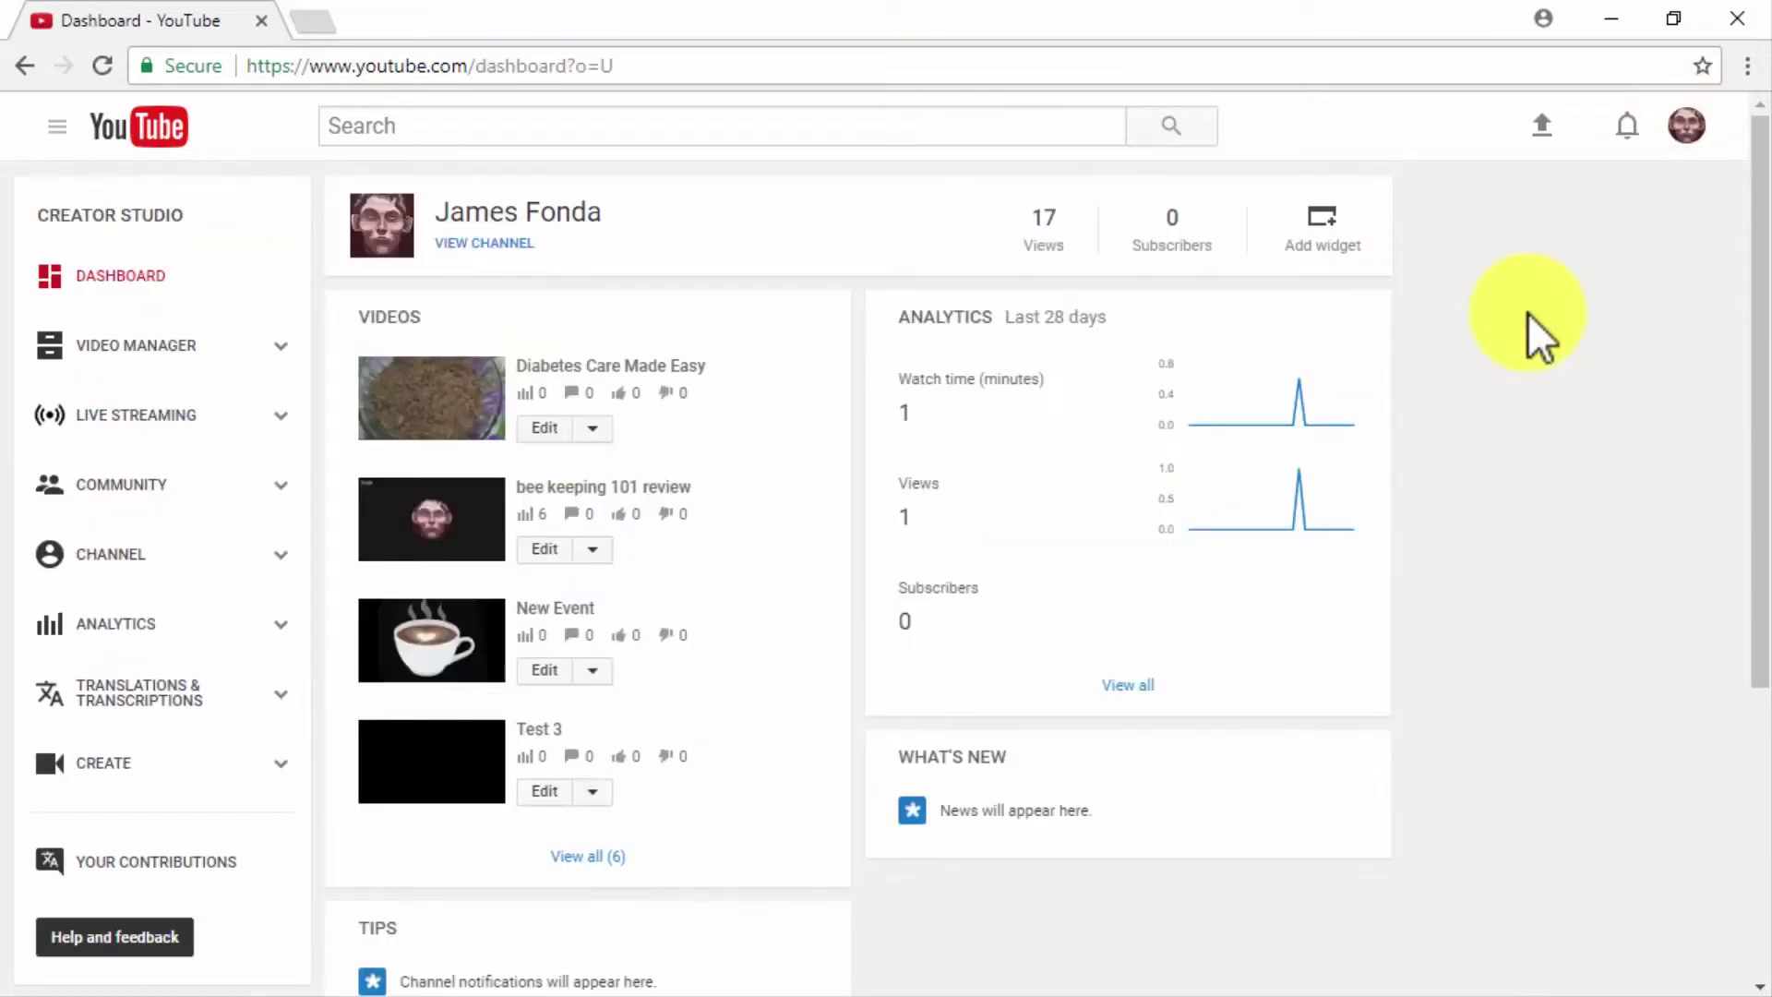
{"action": "left_click", "coordinate": [544, 429]}
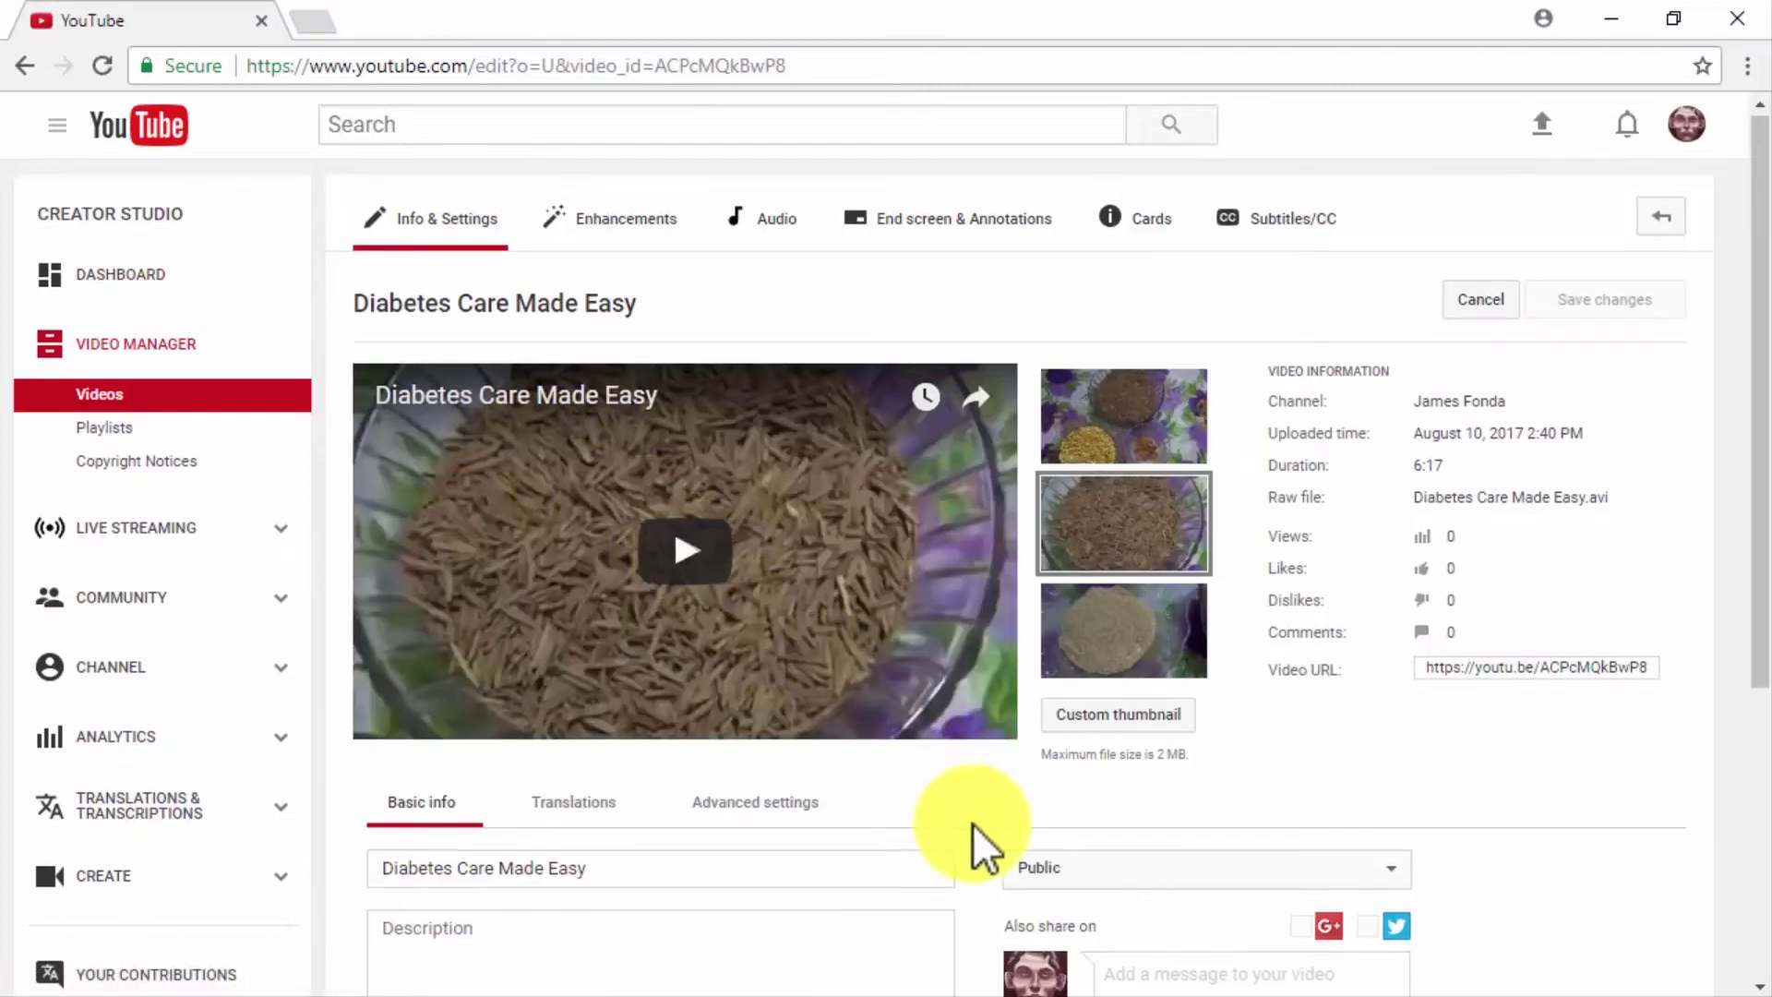
{"action": "scroll", "coordinate": [981, 848], "scroll_direction": "down", "scroll_amount": 2}
{"action": "scroll", "coordinate": [981, 849], "scroll_direction": "down", "scroll_amount": 2}
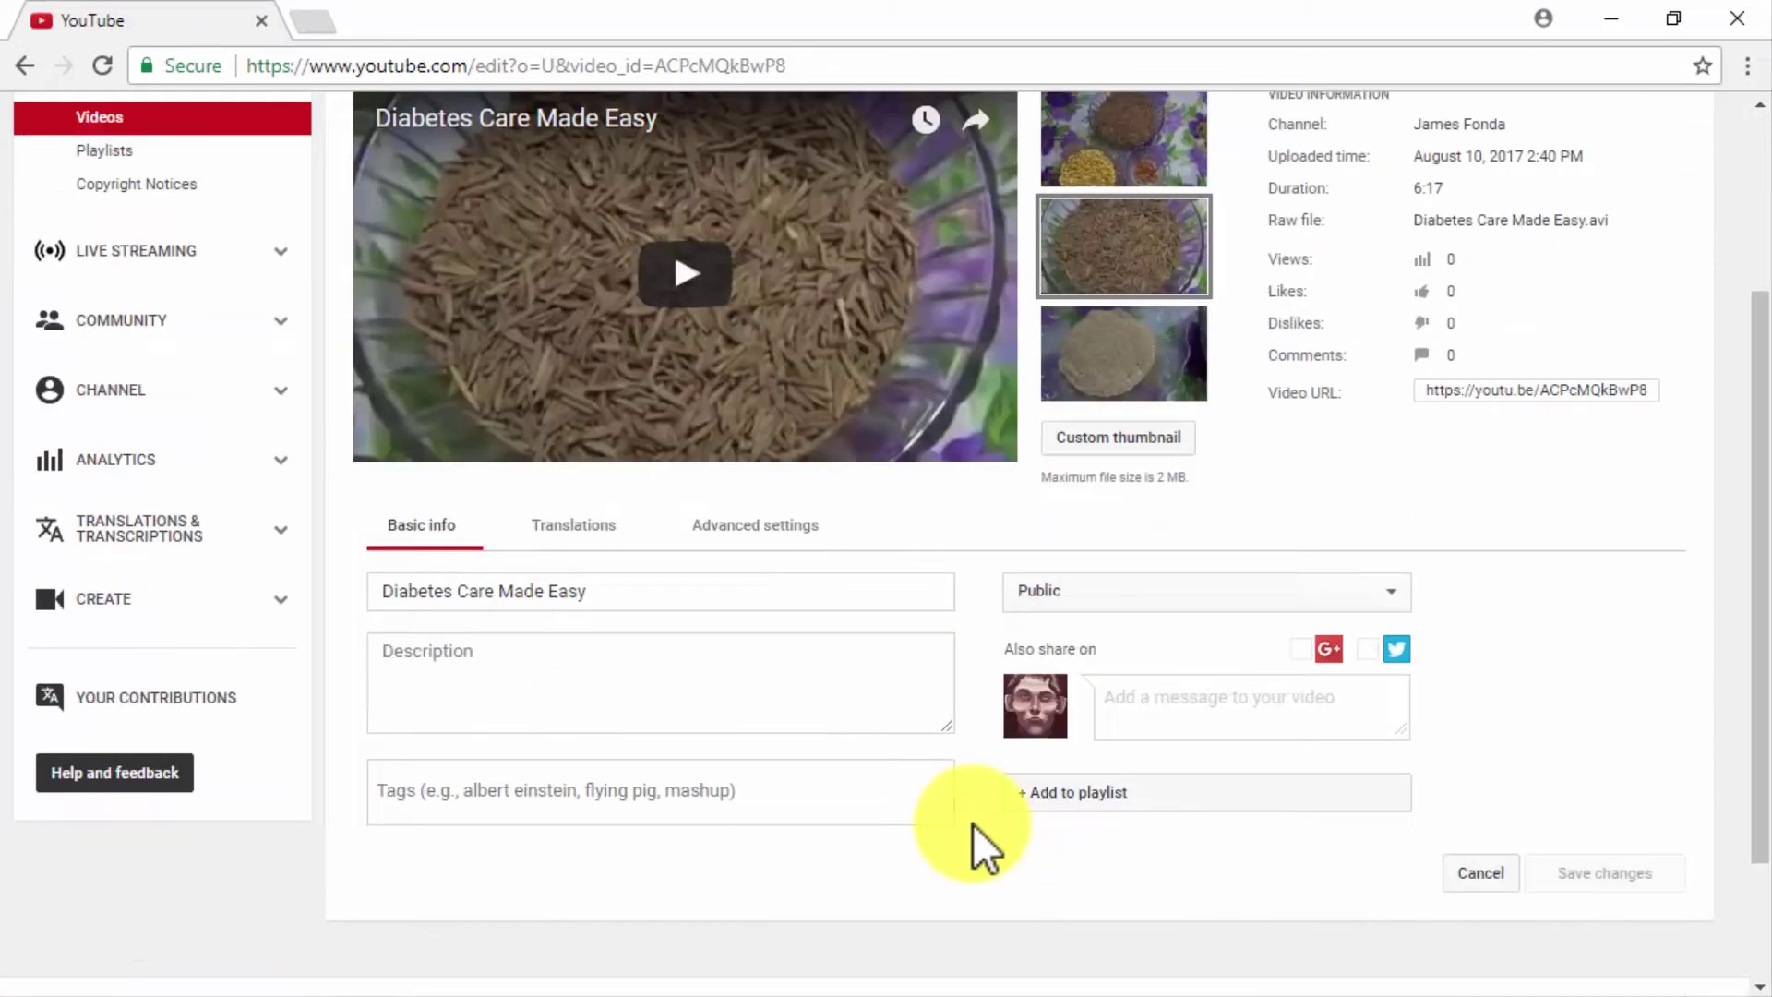
{"action": "left_click", "coordinate": [785, 600]}
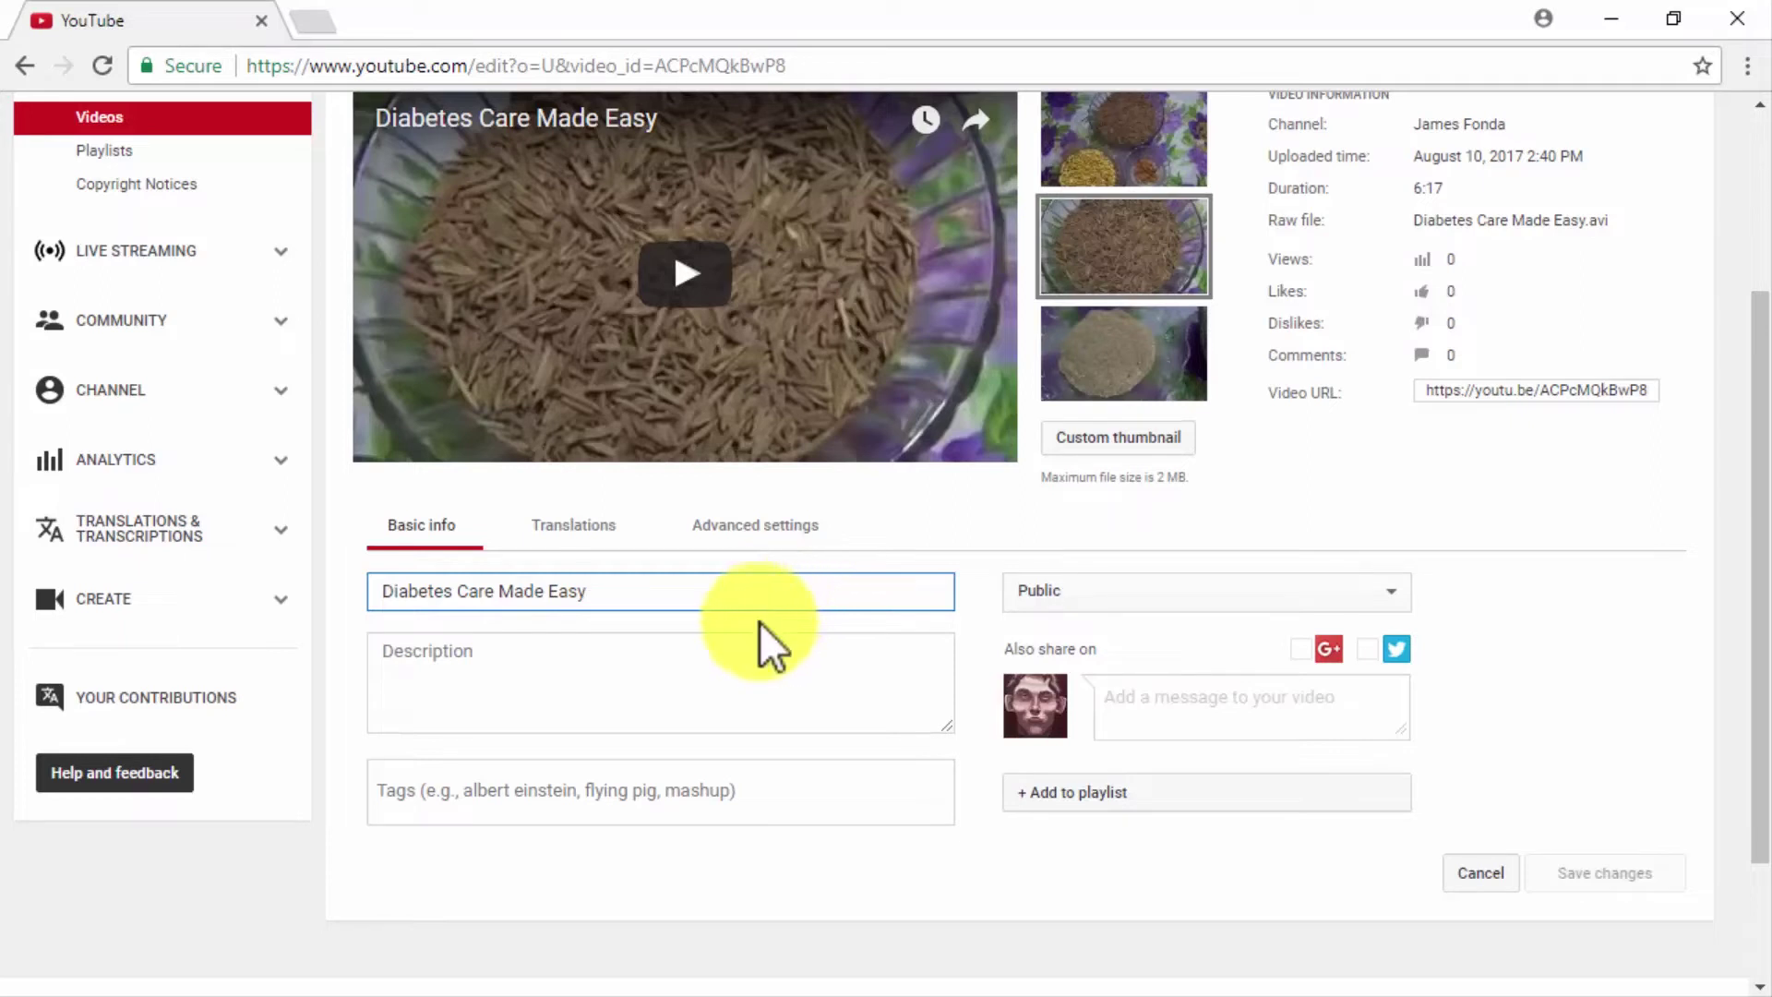
{"action": "left_click", "coordinate": [707, 668]}
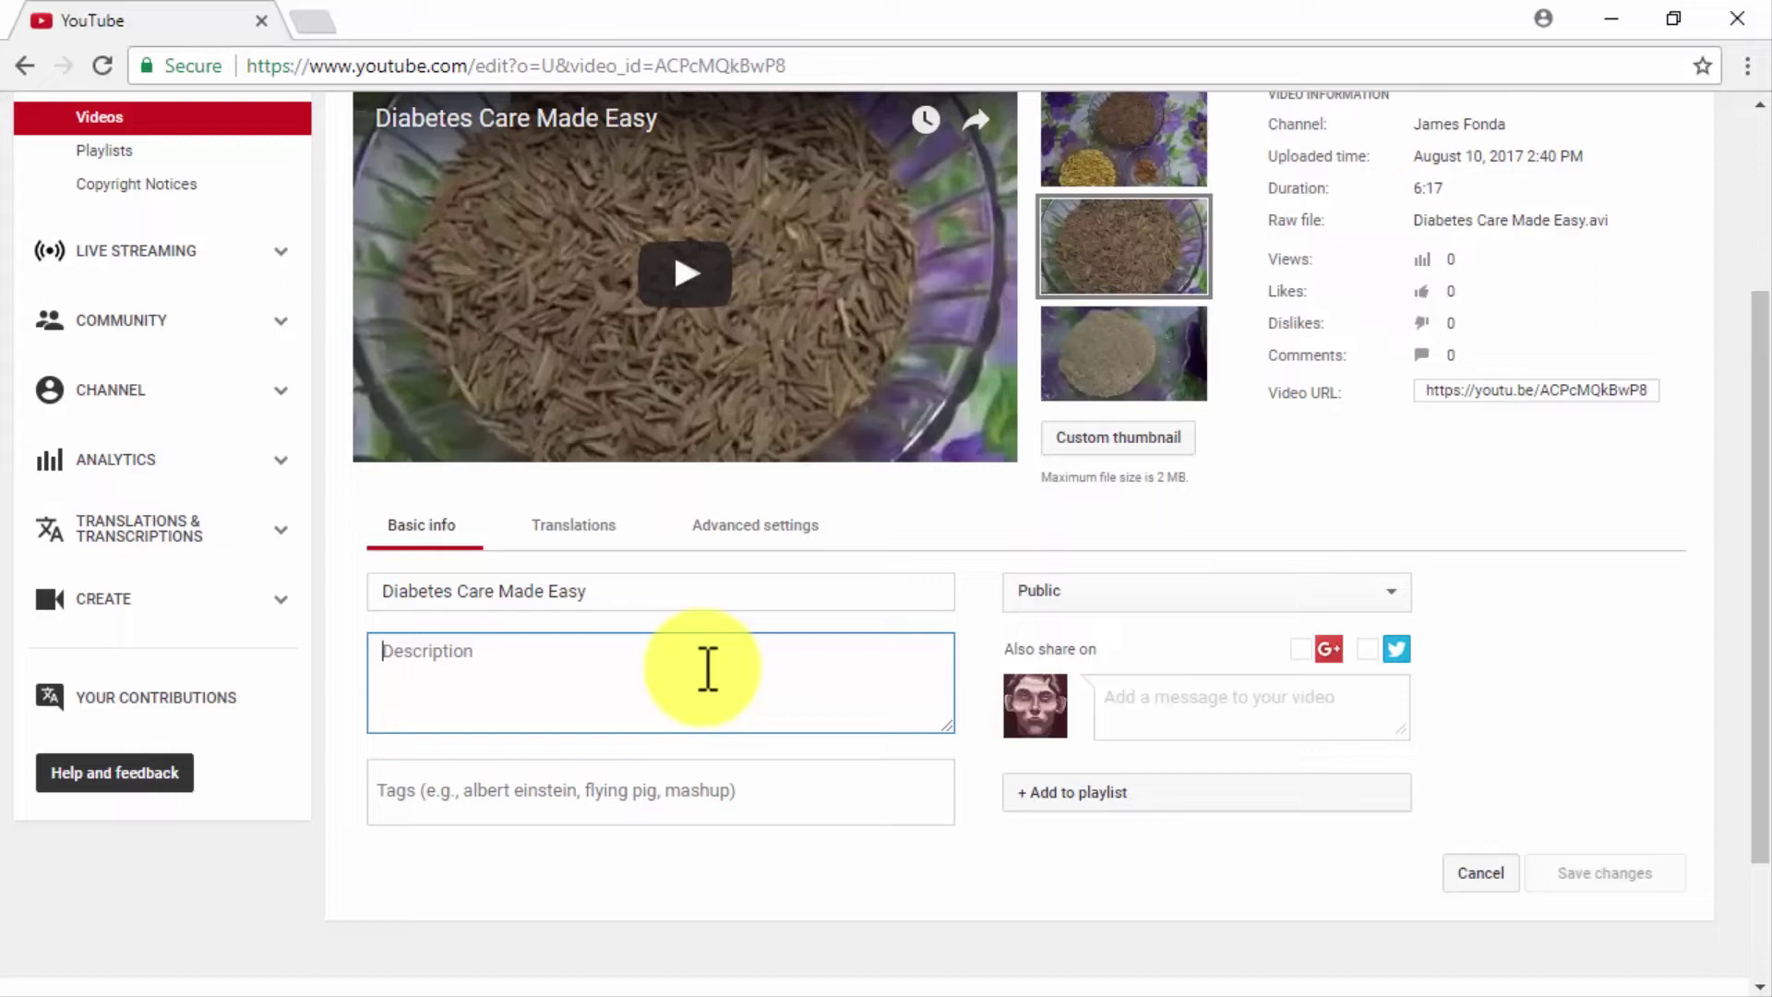
{"action": "type", "text": "Diabetes Care Made Easy, Tasty, and Affordable."}
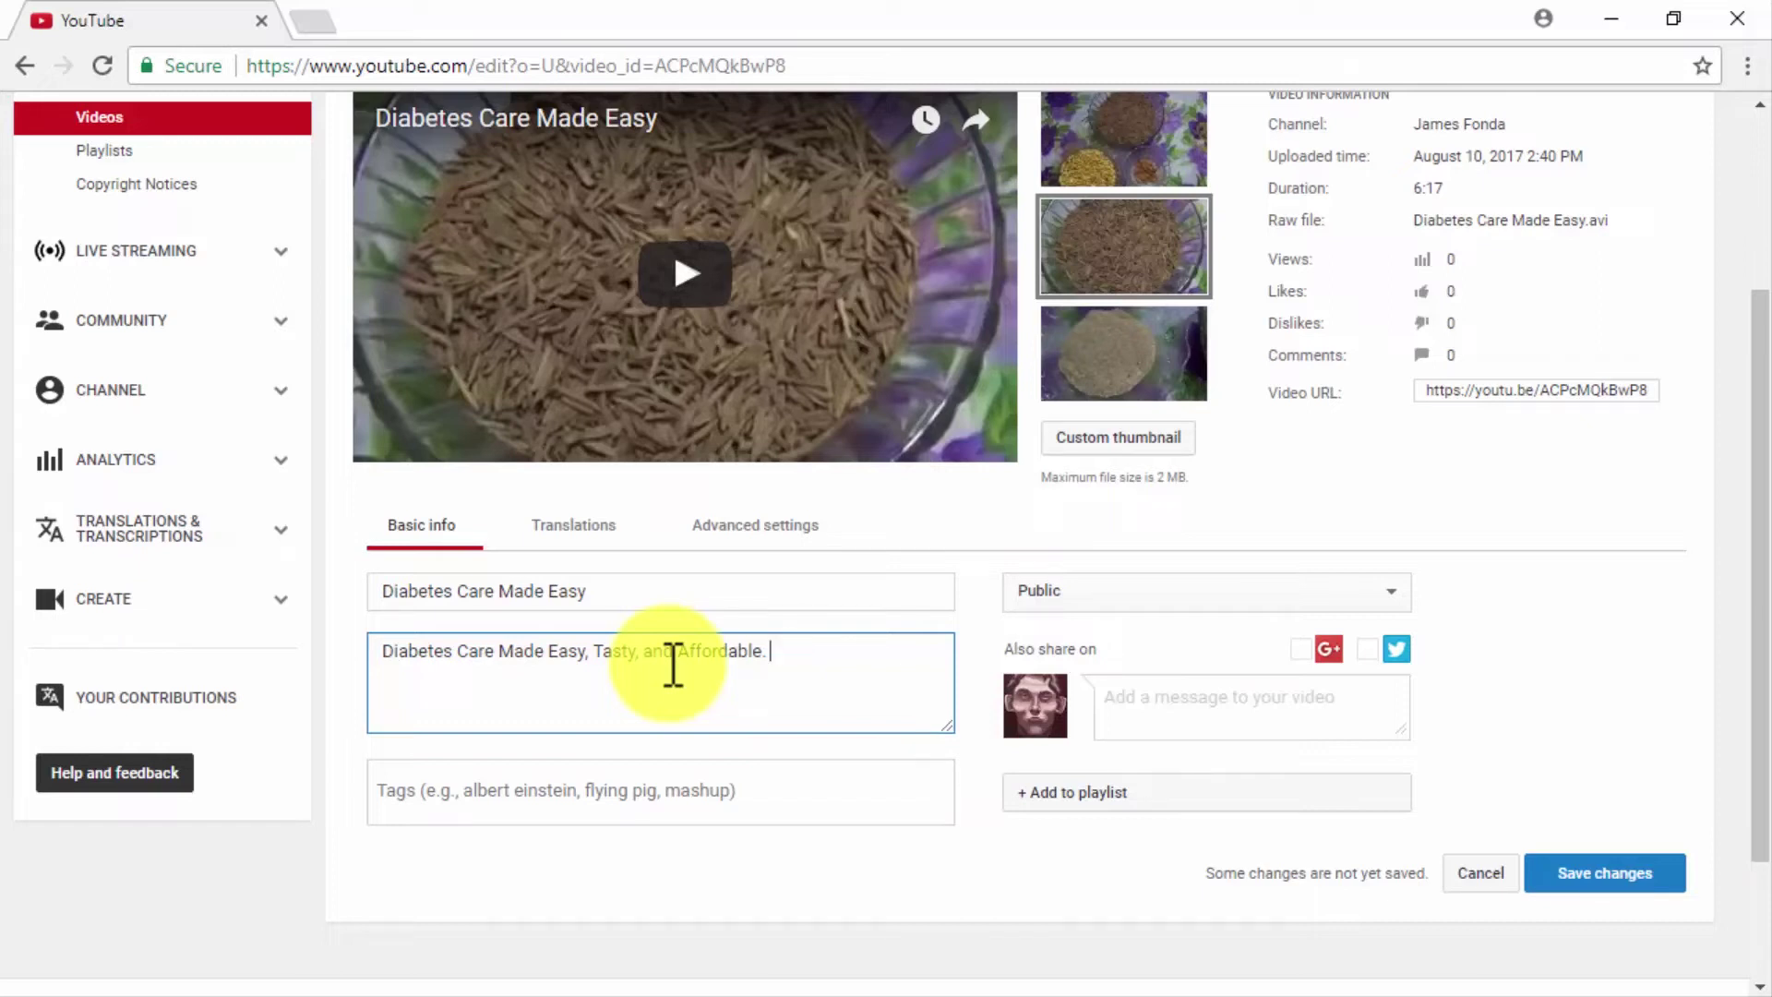
{"action": "type", "text": "Click Here For More!"}
{"action": "type", "text": "http://diabetescaremadeeasy.com/"}
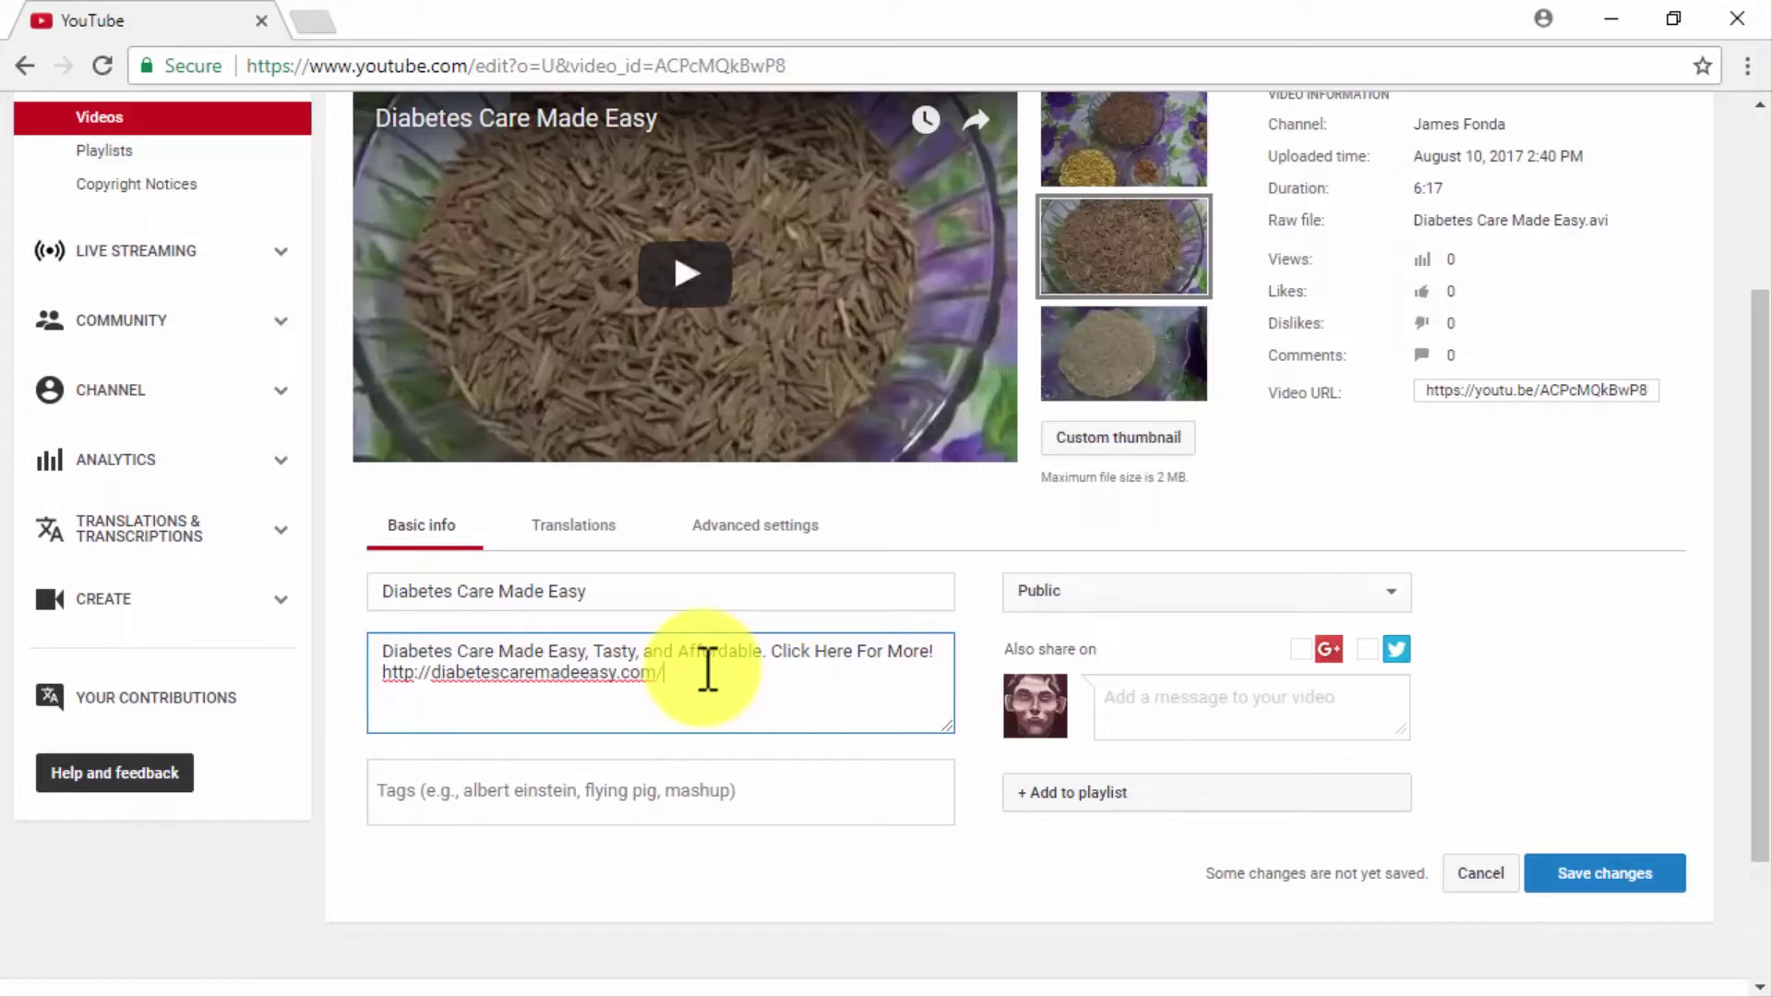
{"action": "key", "text": "ctrl+z"}
{"action": "key", "text": "ctrl+y"}
- Add the tags Health Care and healthy Eating to the video and save the changes
{"action": "left_click", "coordinate": [766, 785]}
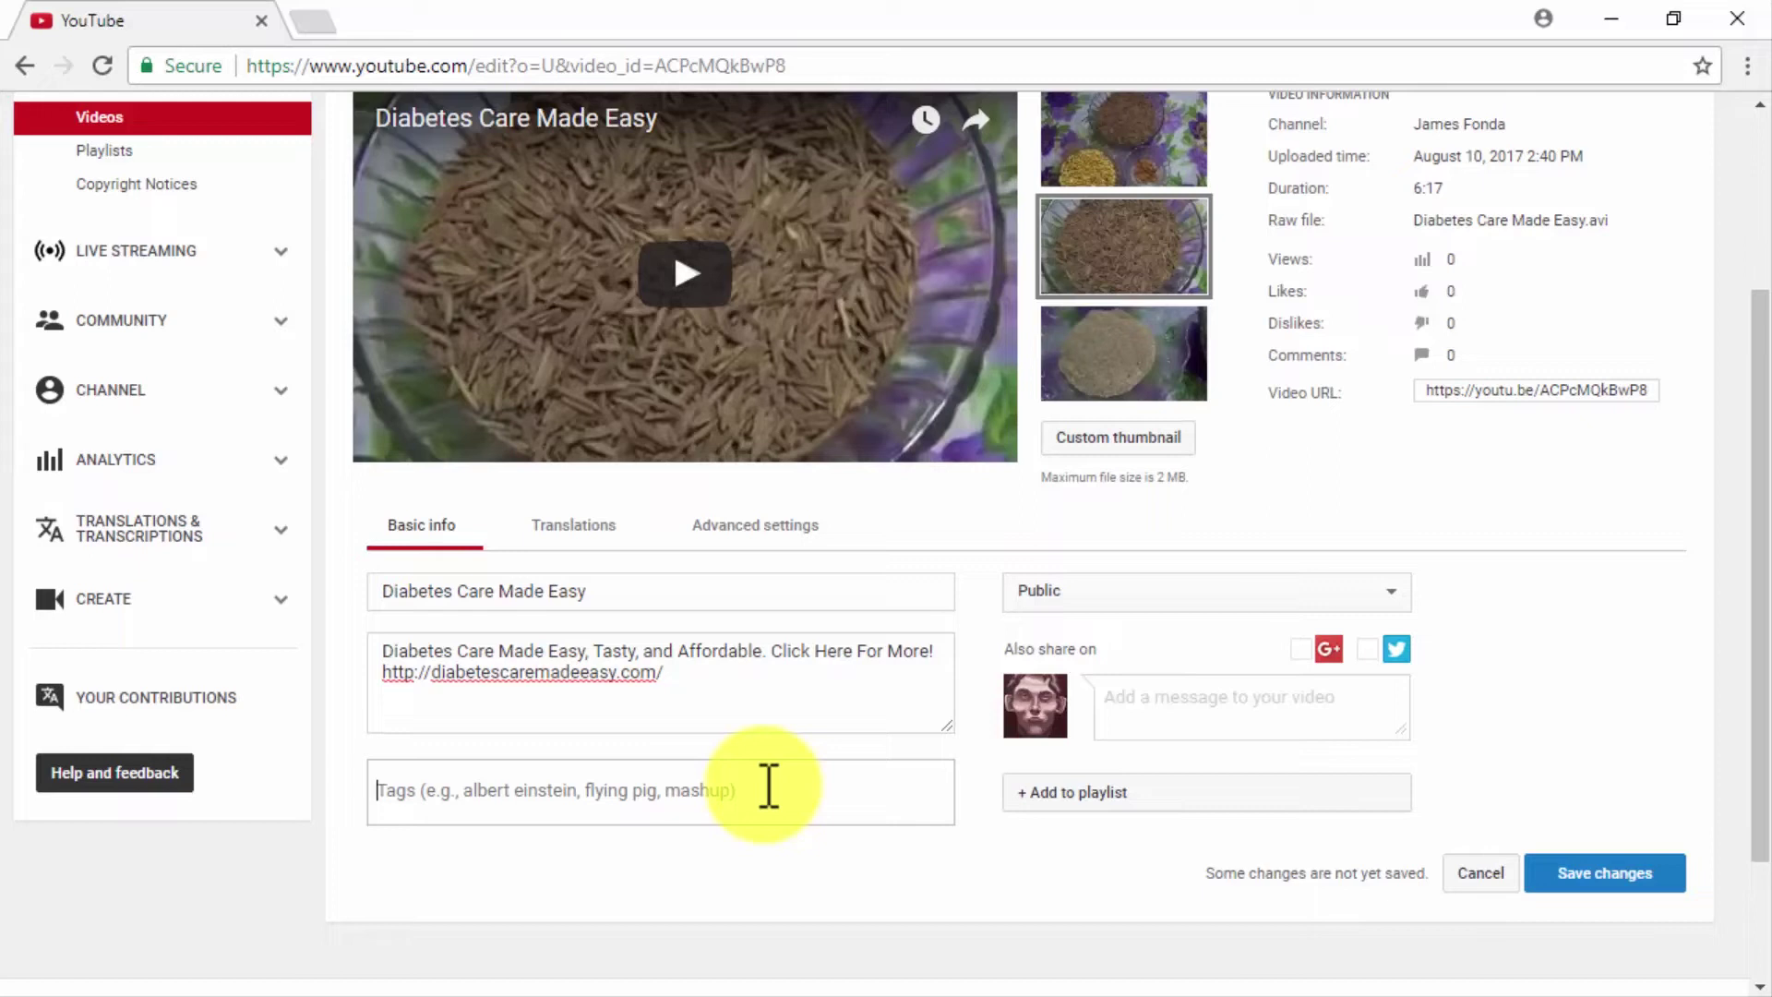
{"action": "type", "text": "Health Care, healthy Eating,"}
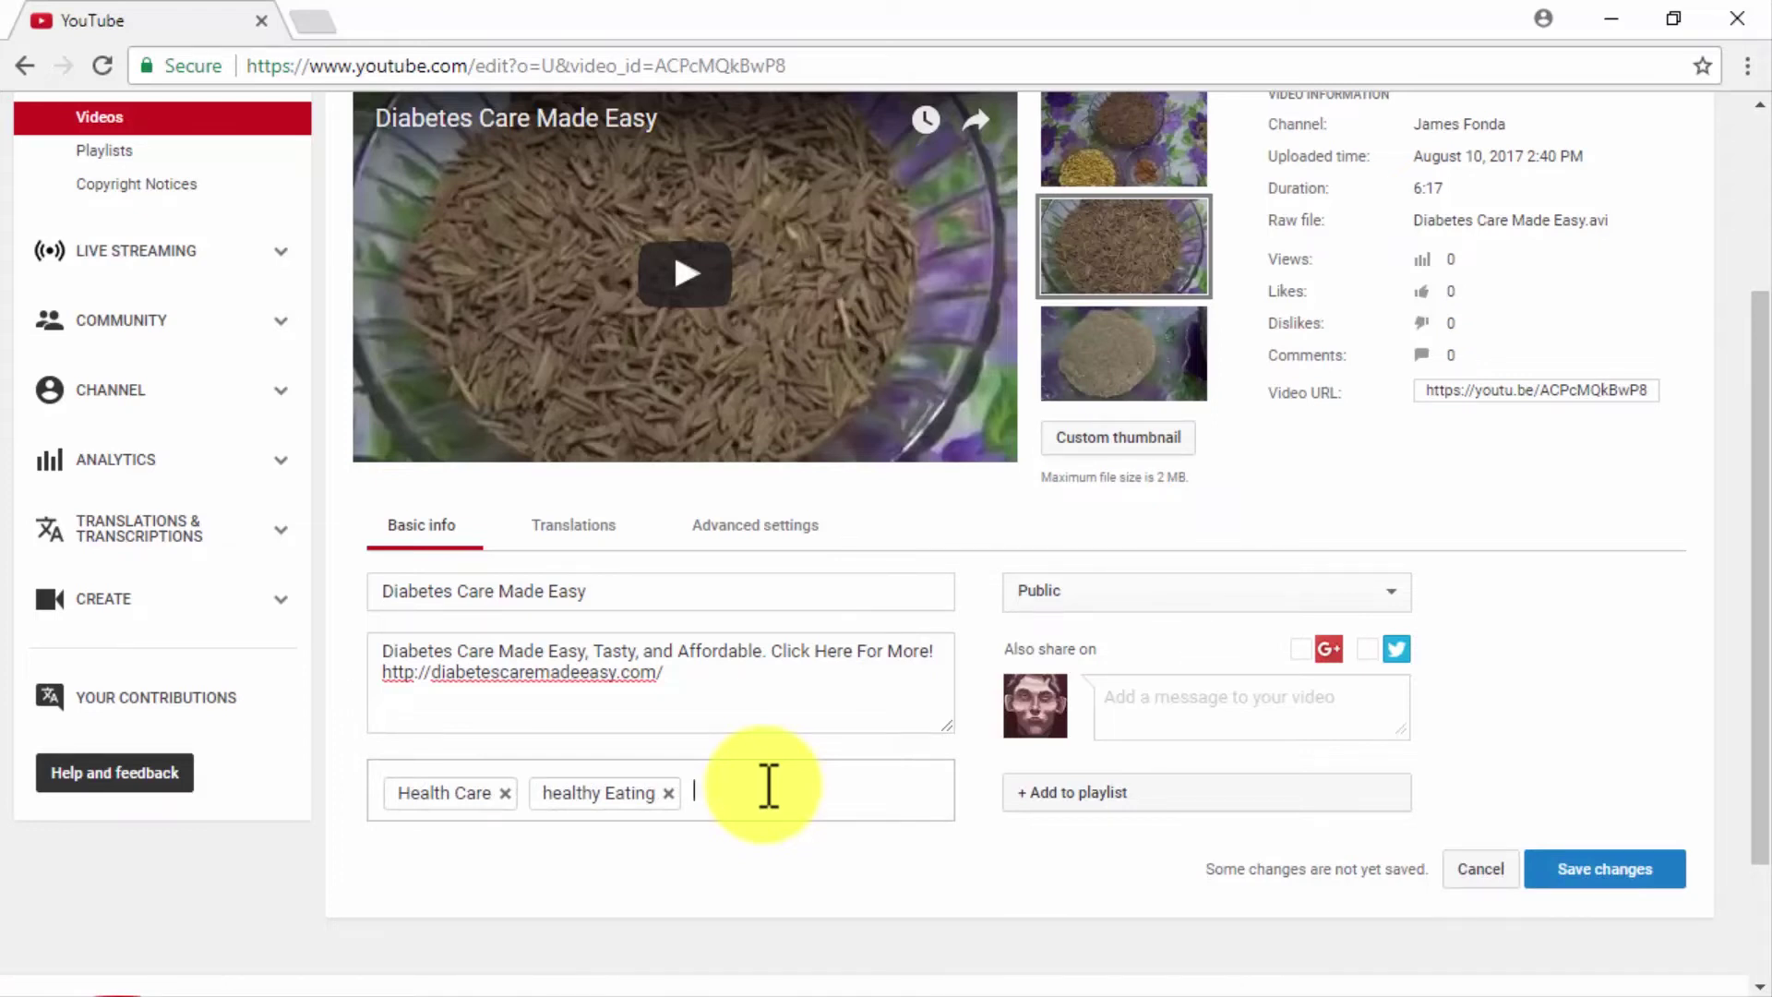
{"action": "left_click", "coordinate": [1583, 872]}
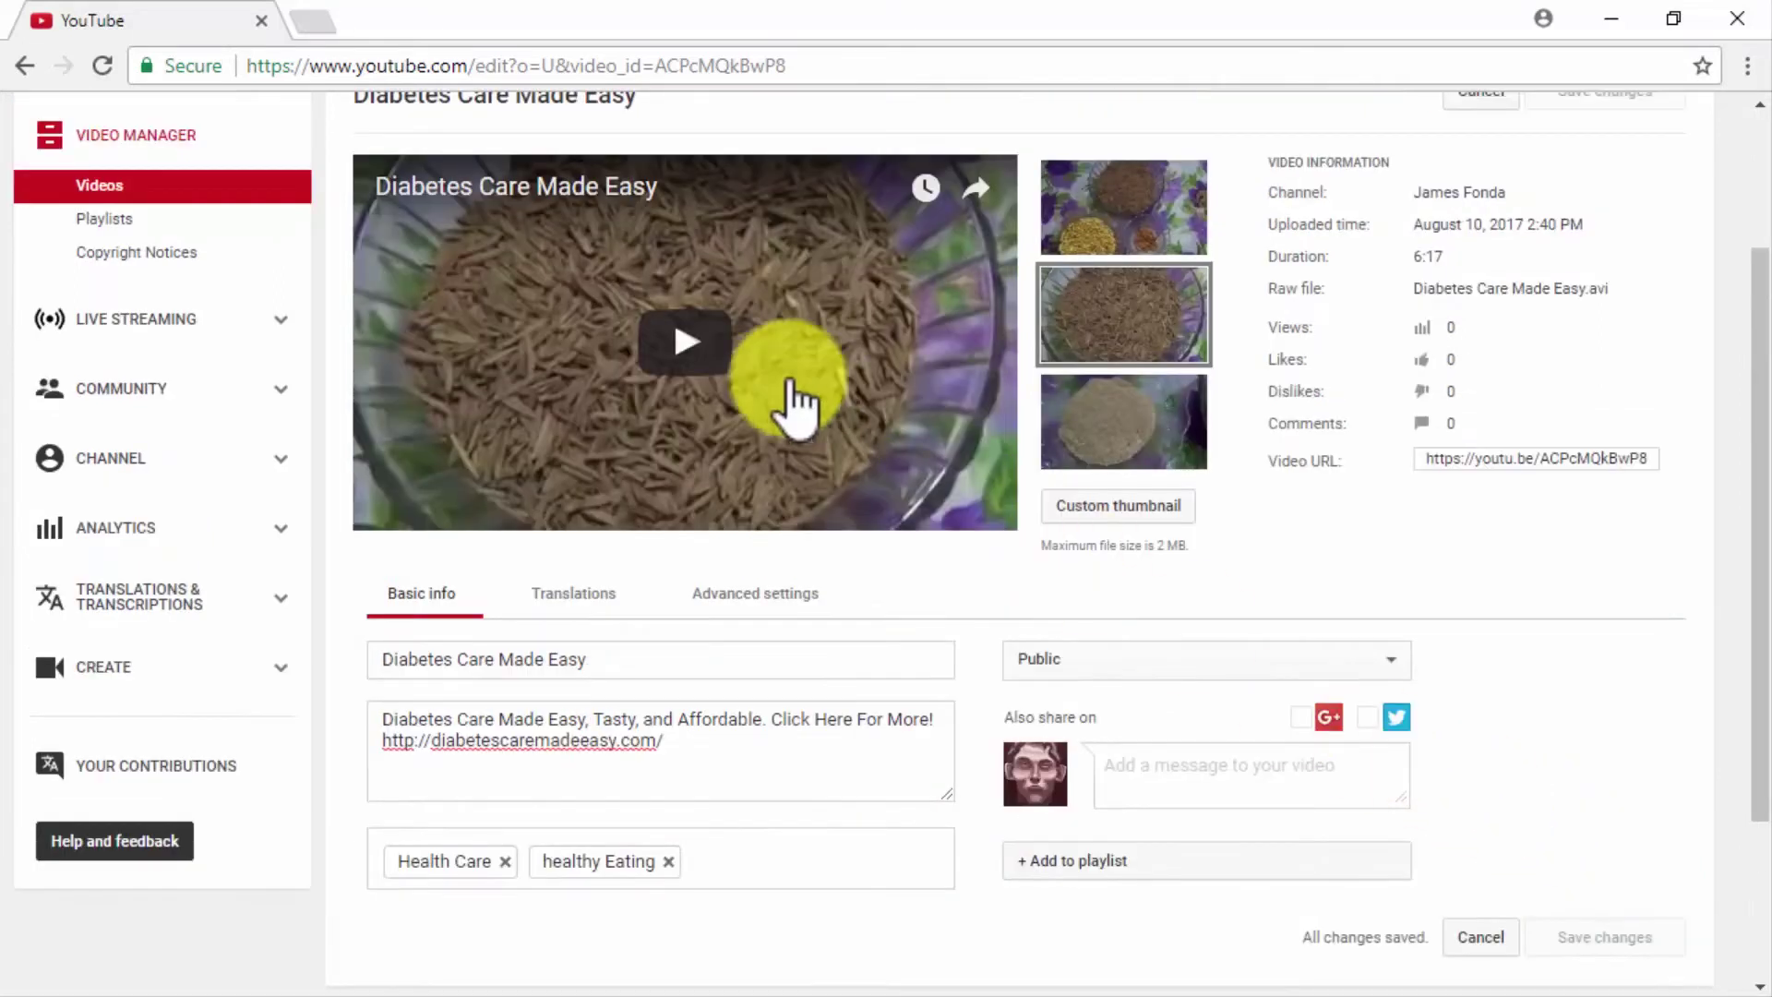
- Open the Diabetes Care Made Easy watch page and expand the video's full description
{"action": "left_click", "coordinate": [545, 194]}
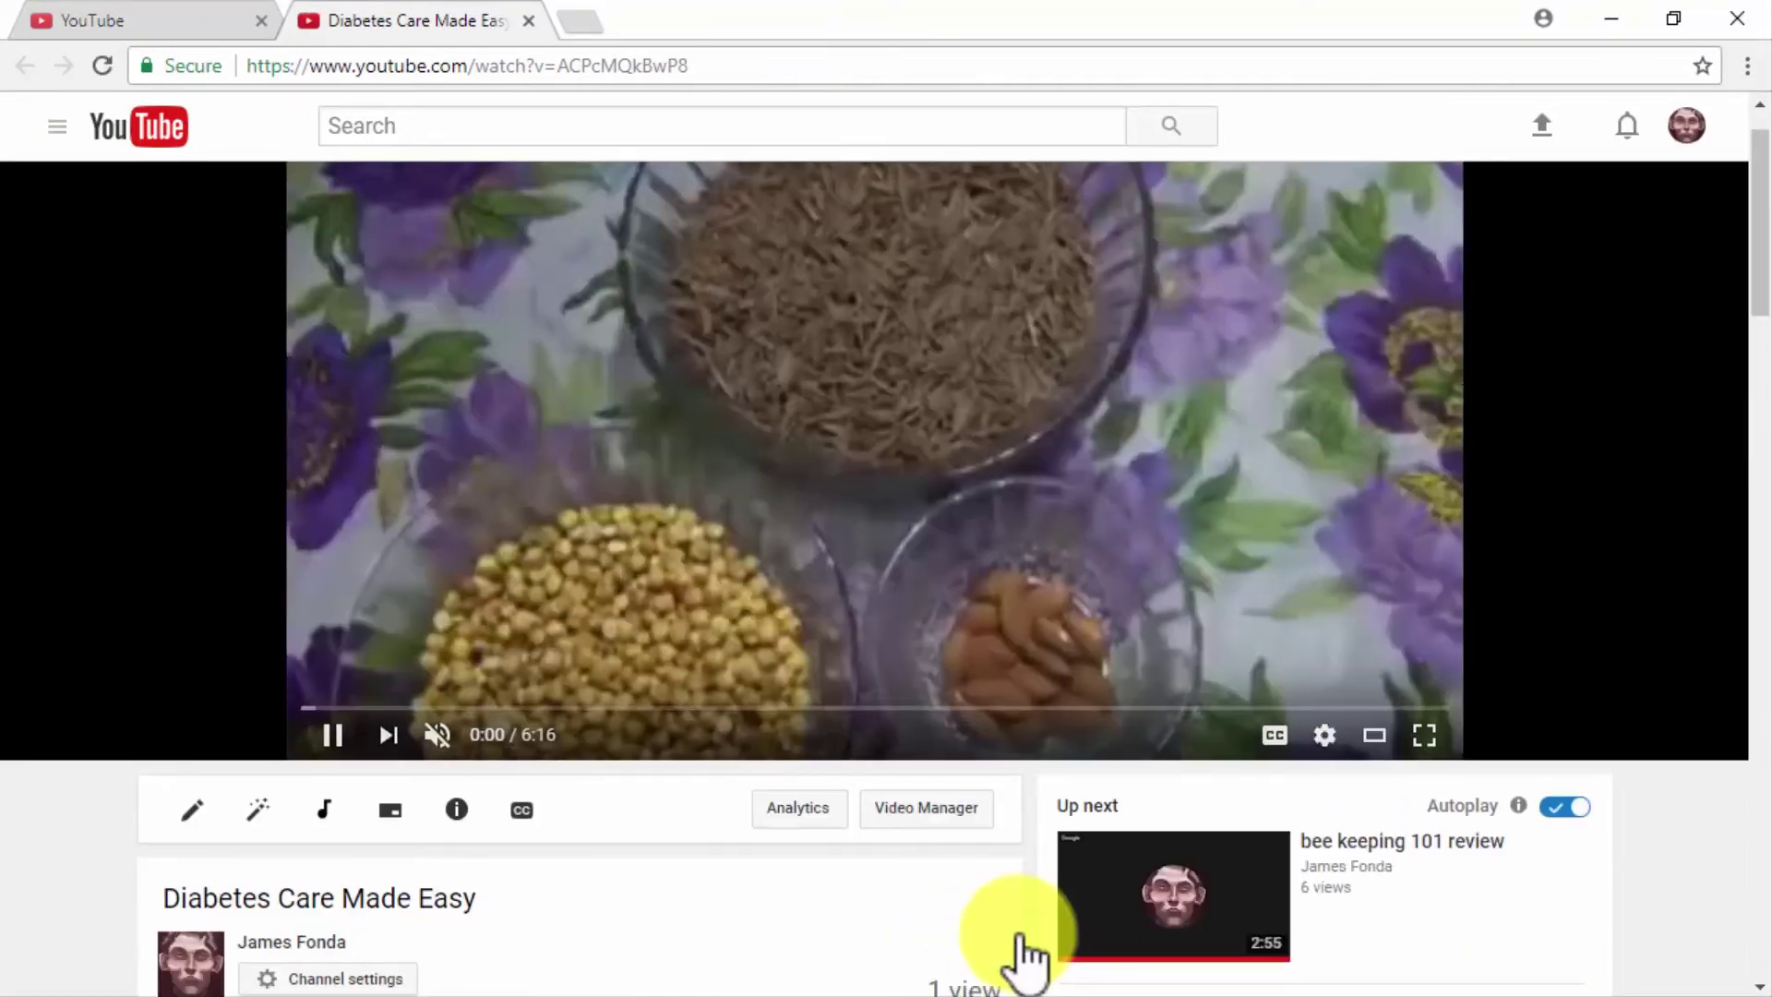
{"action": "scroll", "coordinate": [1017, 935], "scroll_direction": "down", "scroll_amount": 3}
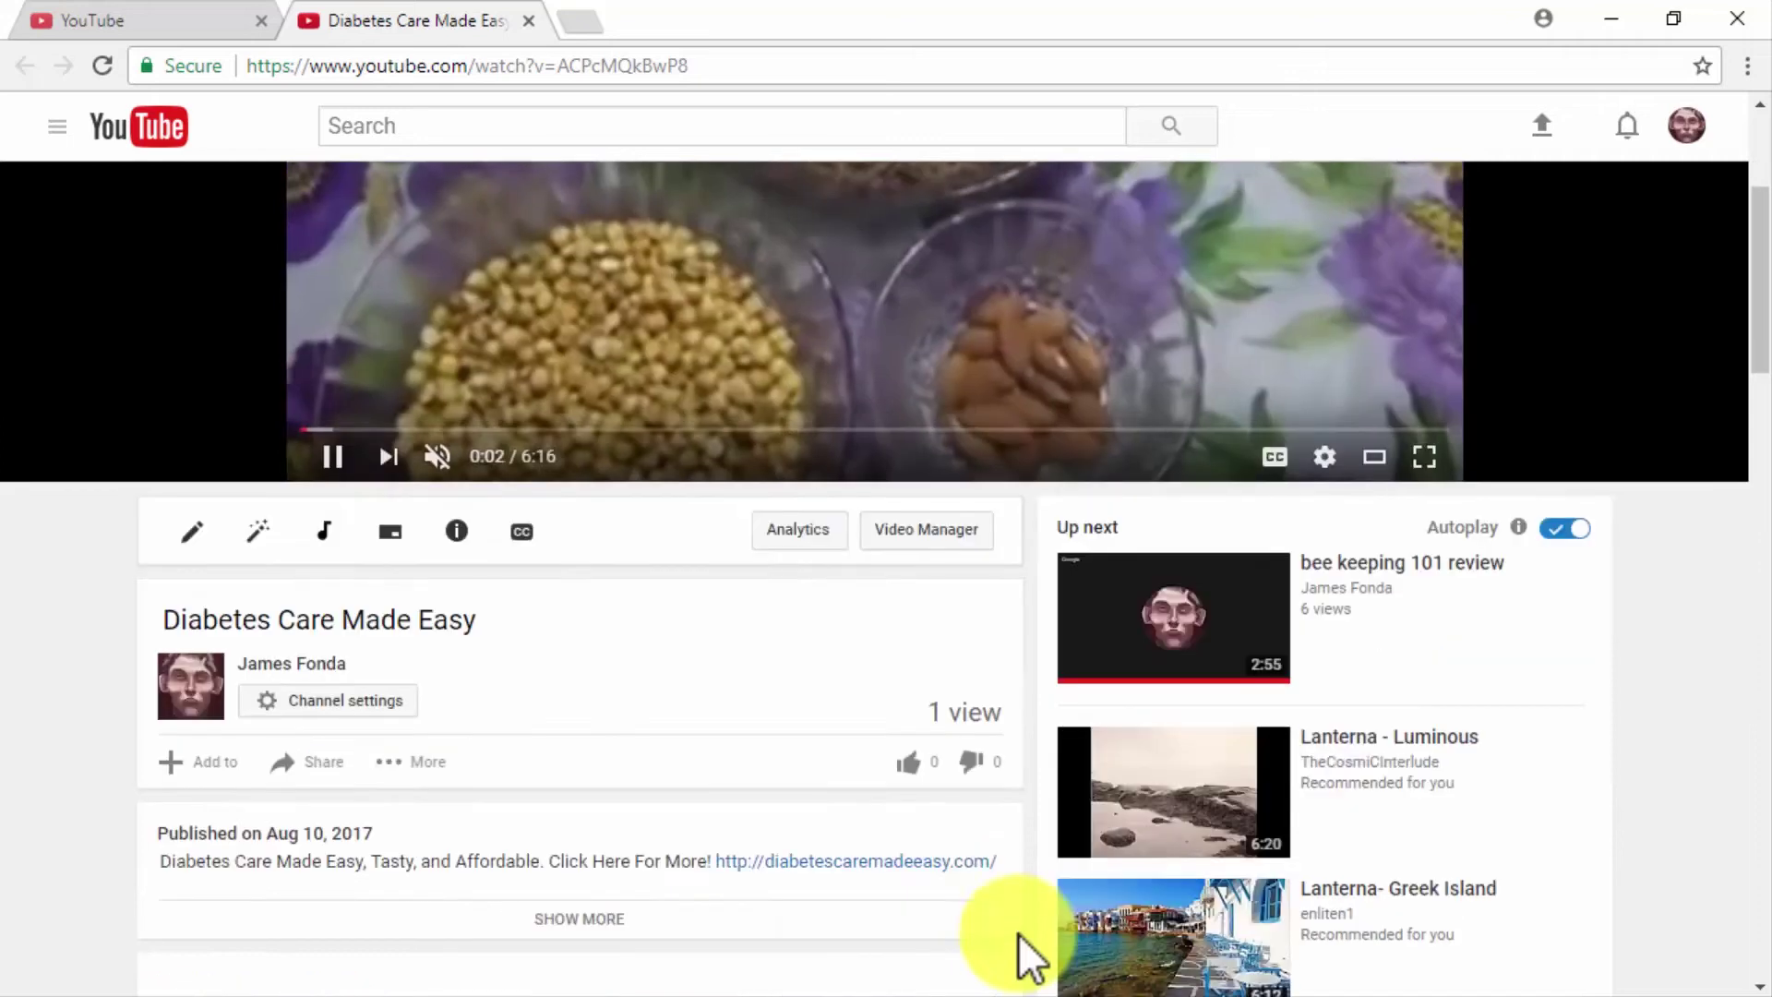
{"action": "left_click", "coordinate": [572, 921]}
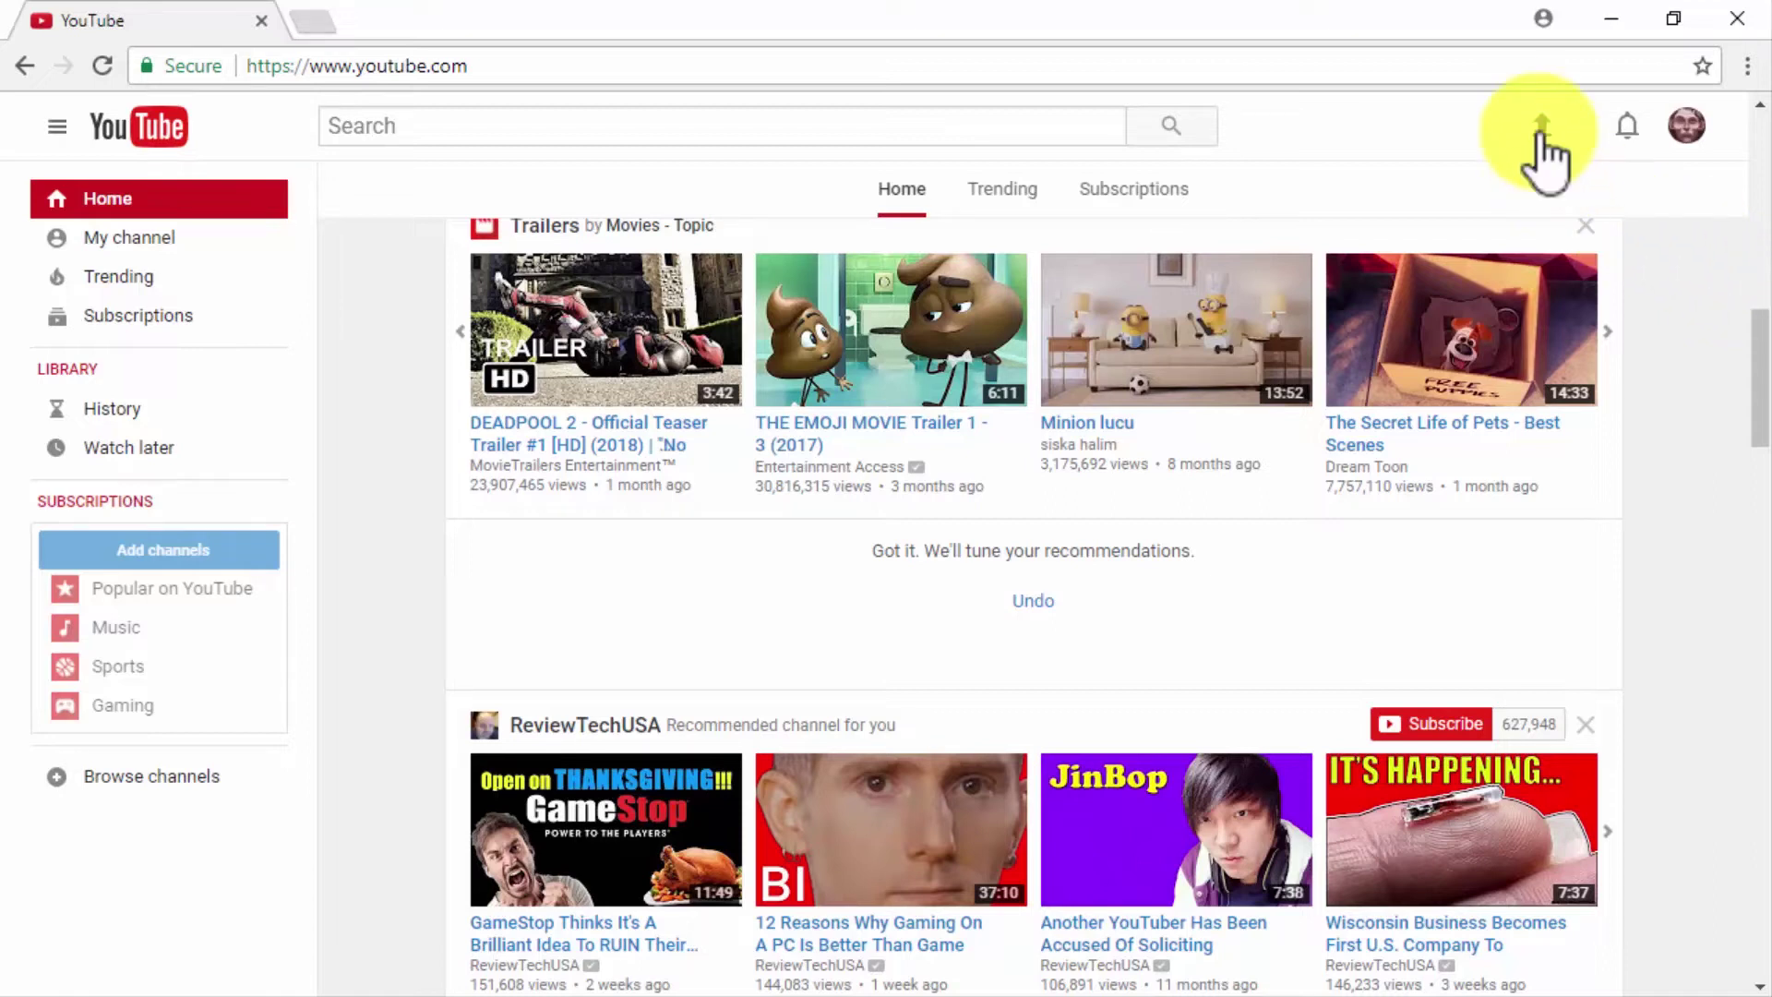
- Upload the Diabetes Care Made Easy Sweepstake video from the Documents folder to YouTube
{"action": "left_click", "coordinate": [1541, 127]}
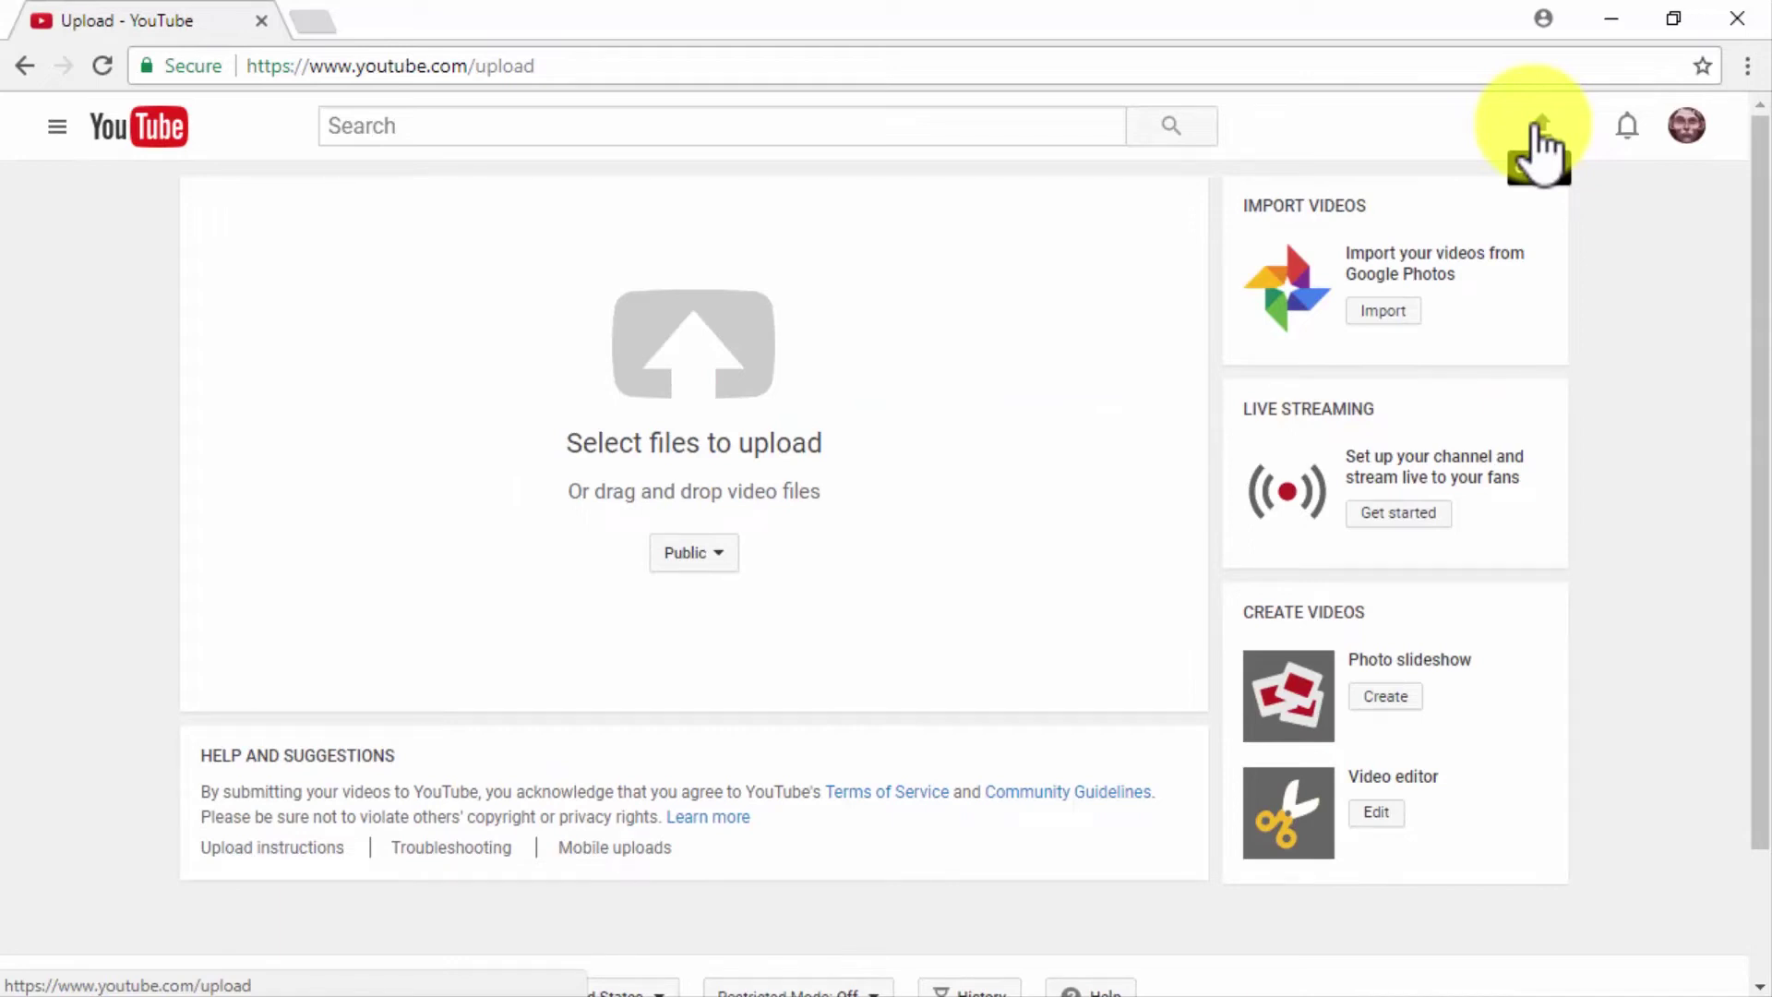
{"action": "left_click", "coordinate": [694, 360]}
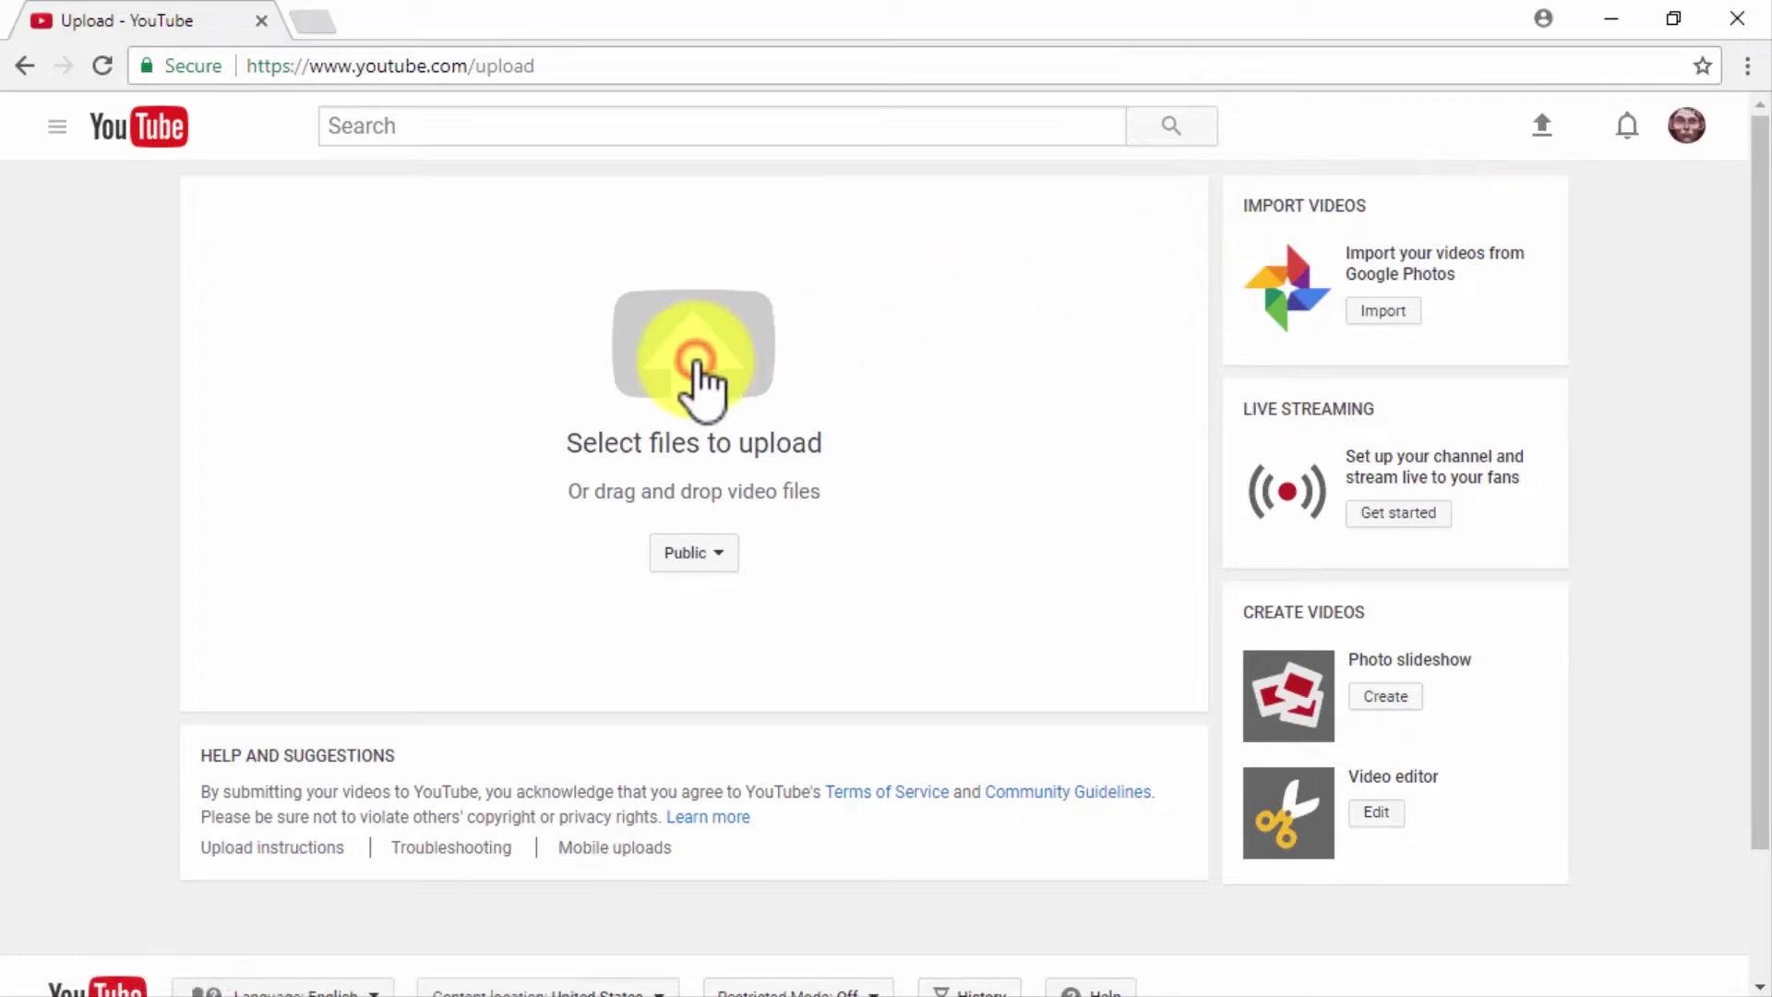
{"action": "left_click", "coordinate": [1519, 616]}
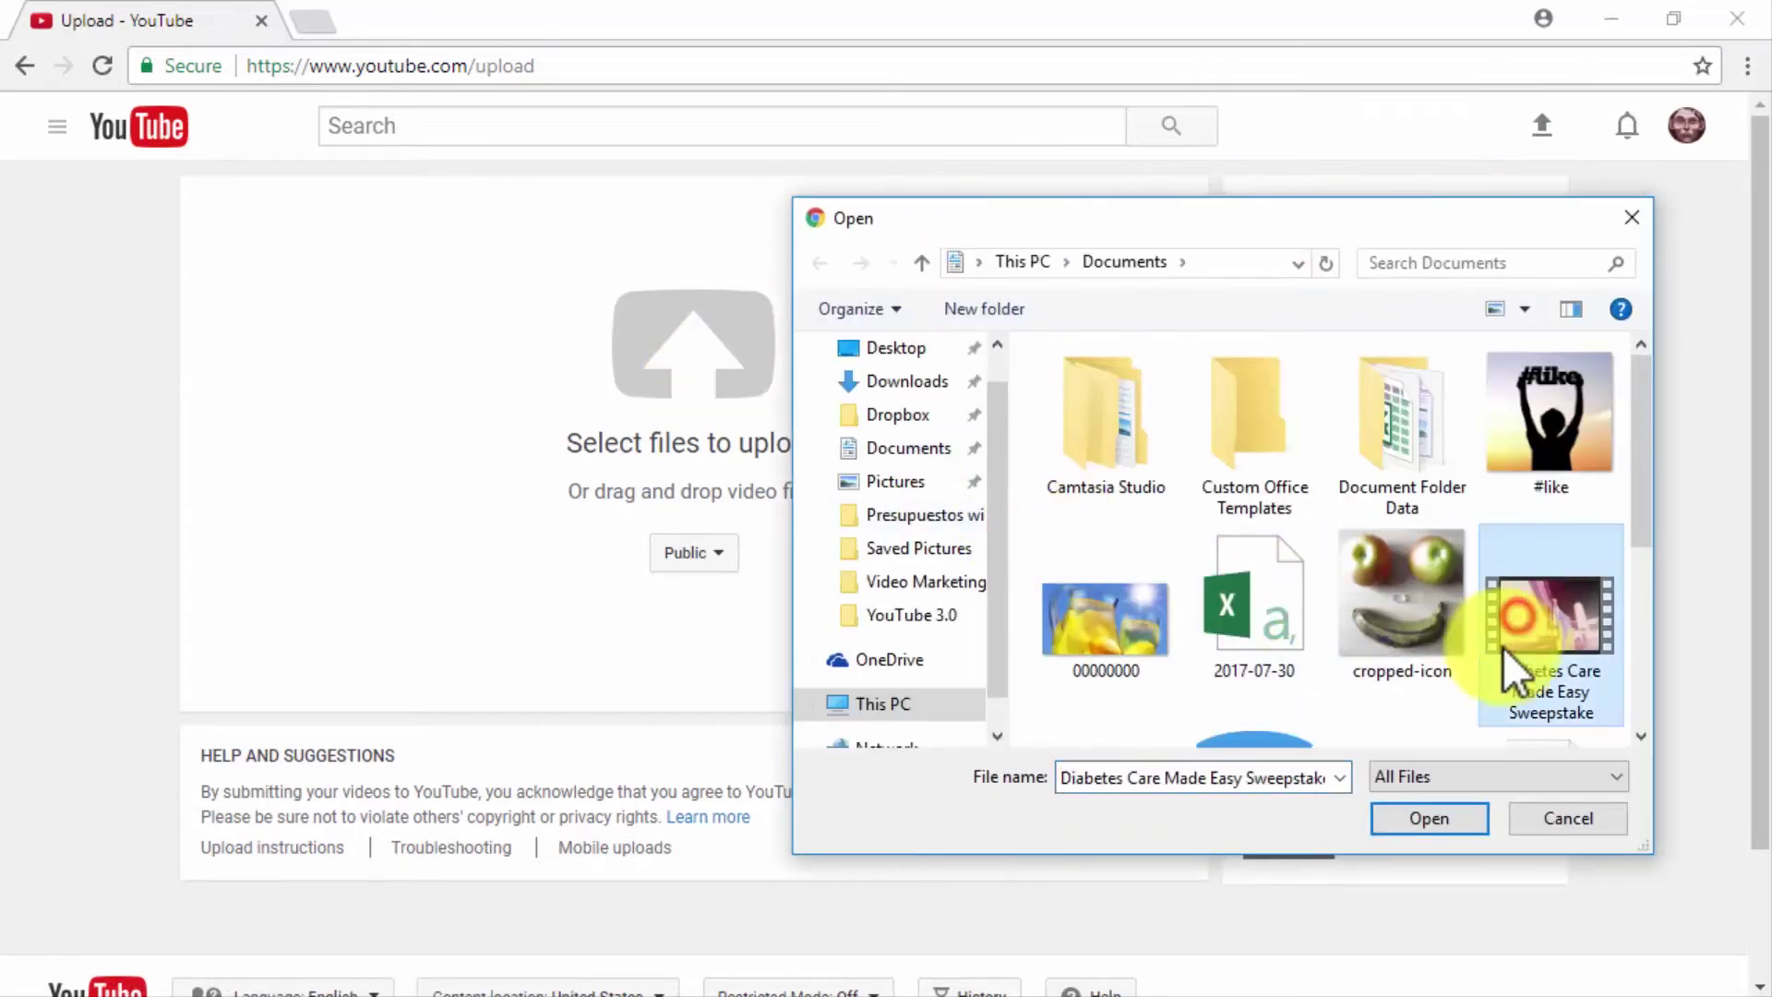
{"action": "left_click", "coordinate": [1426, 816]}
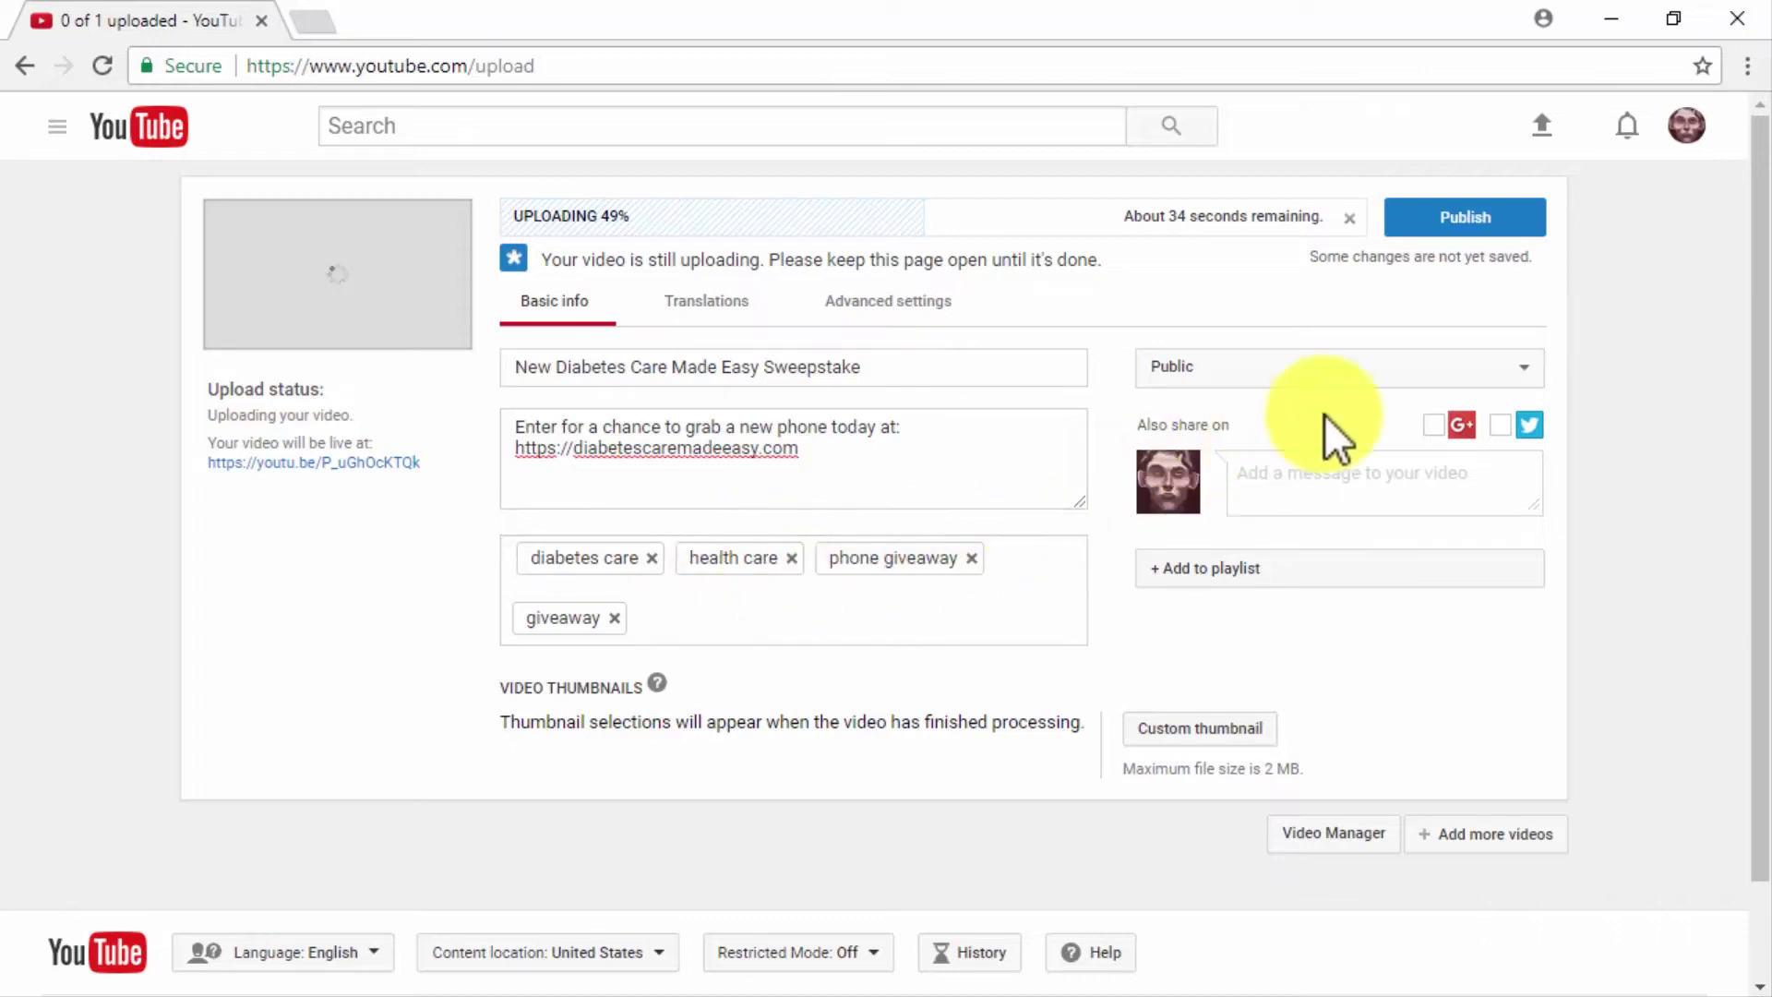
- Set the sweepstake video's visibility to Public and publish it
{"action": "left_click", "coordinate": [1515, 362]}
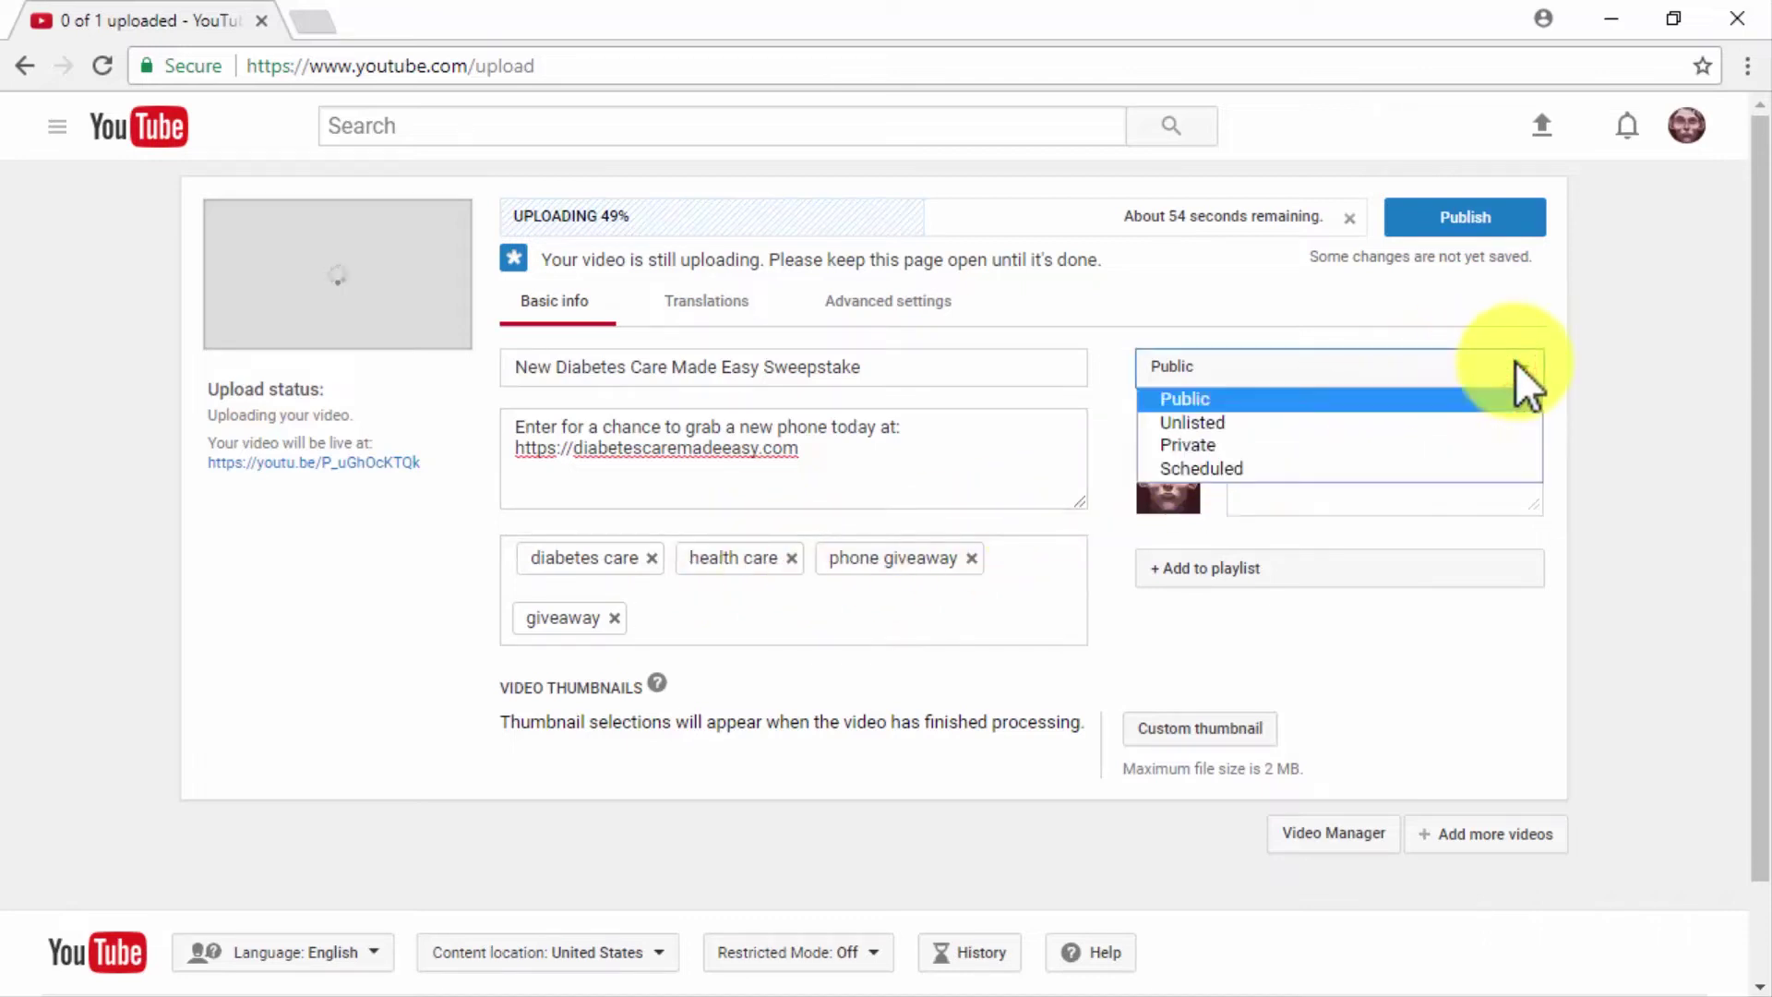
{"action": "left_click", "coordinate": [1441, 406]}
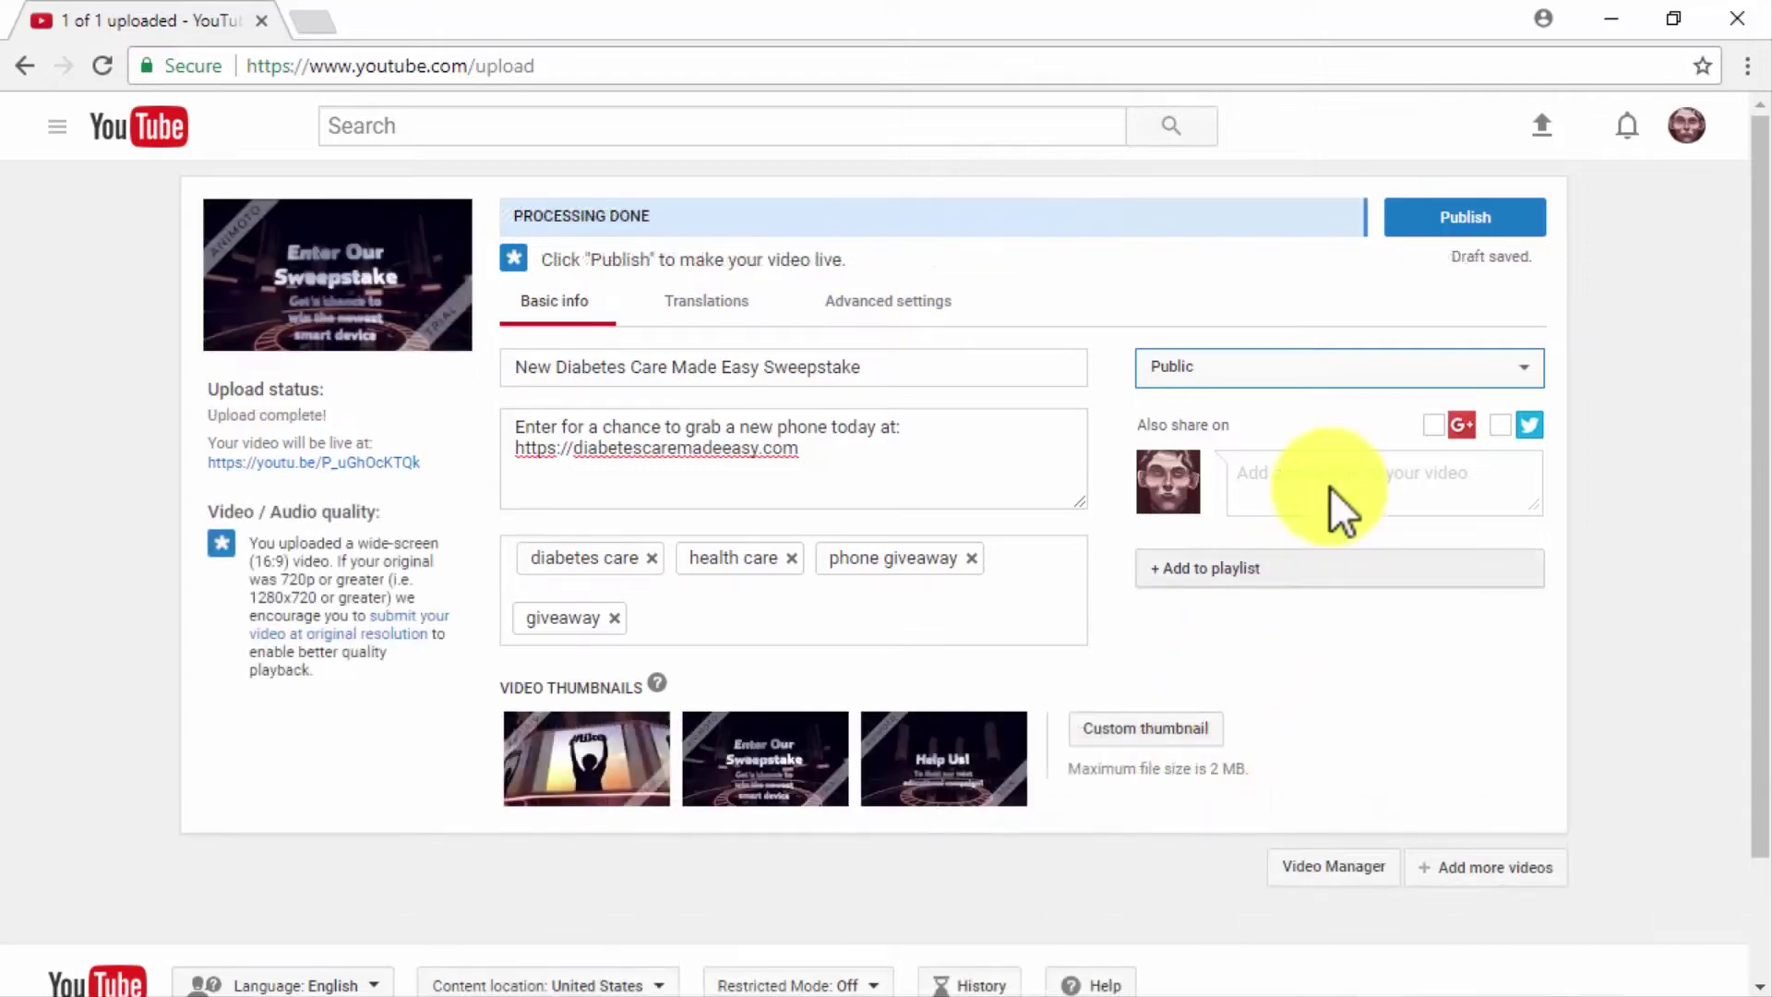
{"action": "left_click", "coordinate": [1426, 222]}
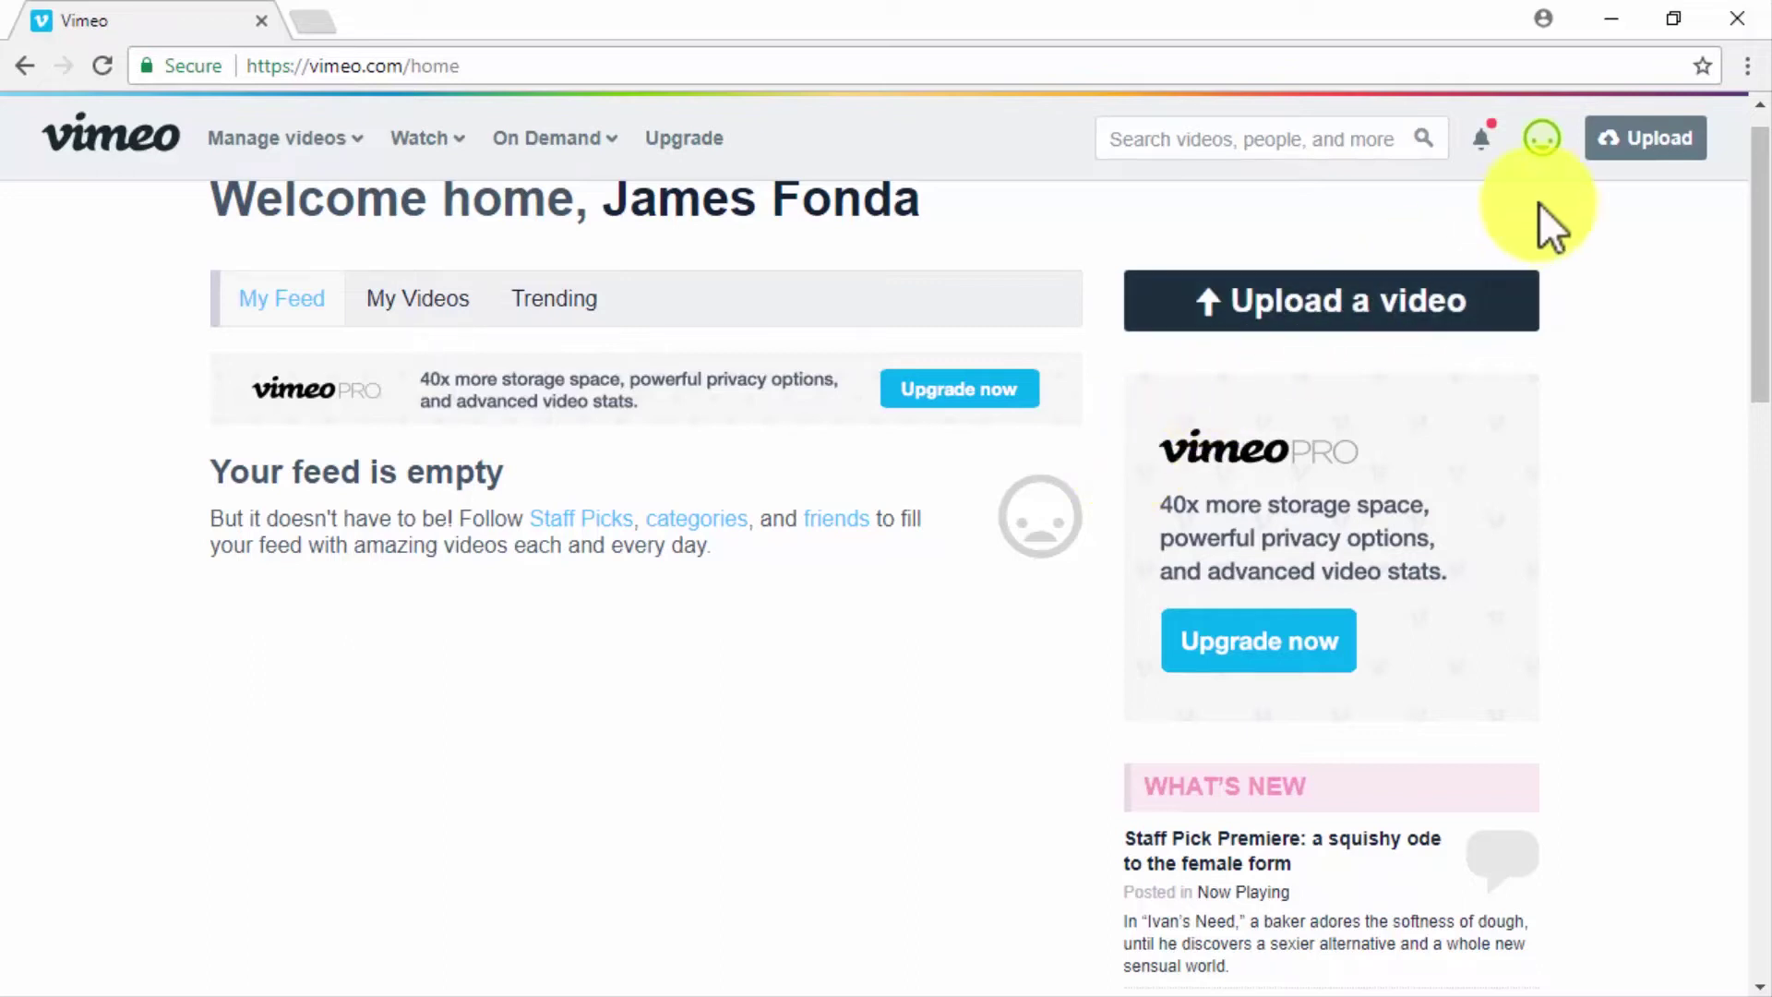
- Switch to Vimeo and upload the Diabetes Care Made Easy Sweepstake video from the Documents folder
{"action": "left_click", "coordinate": [1646, 152]}
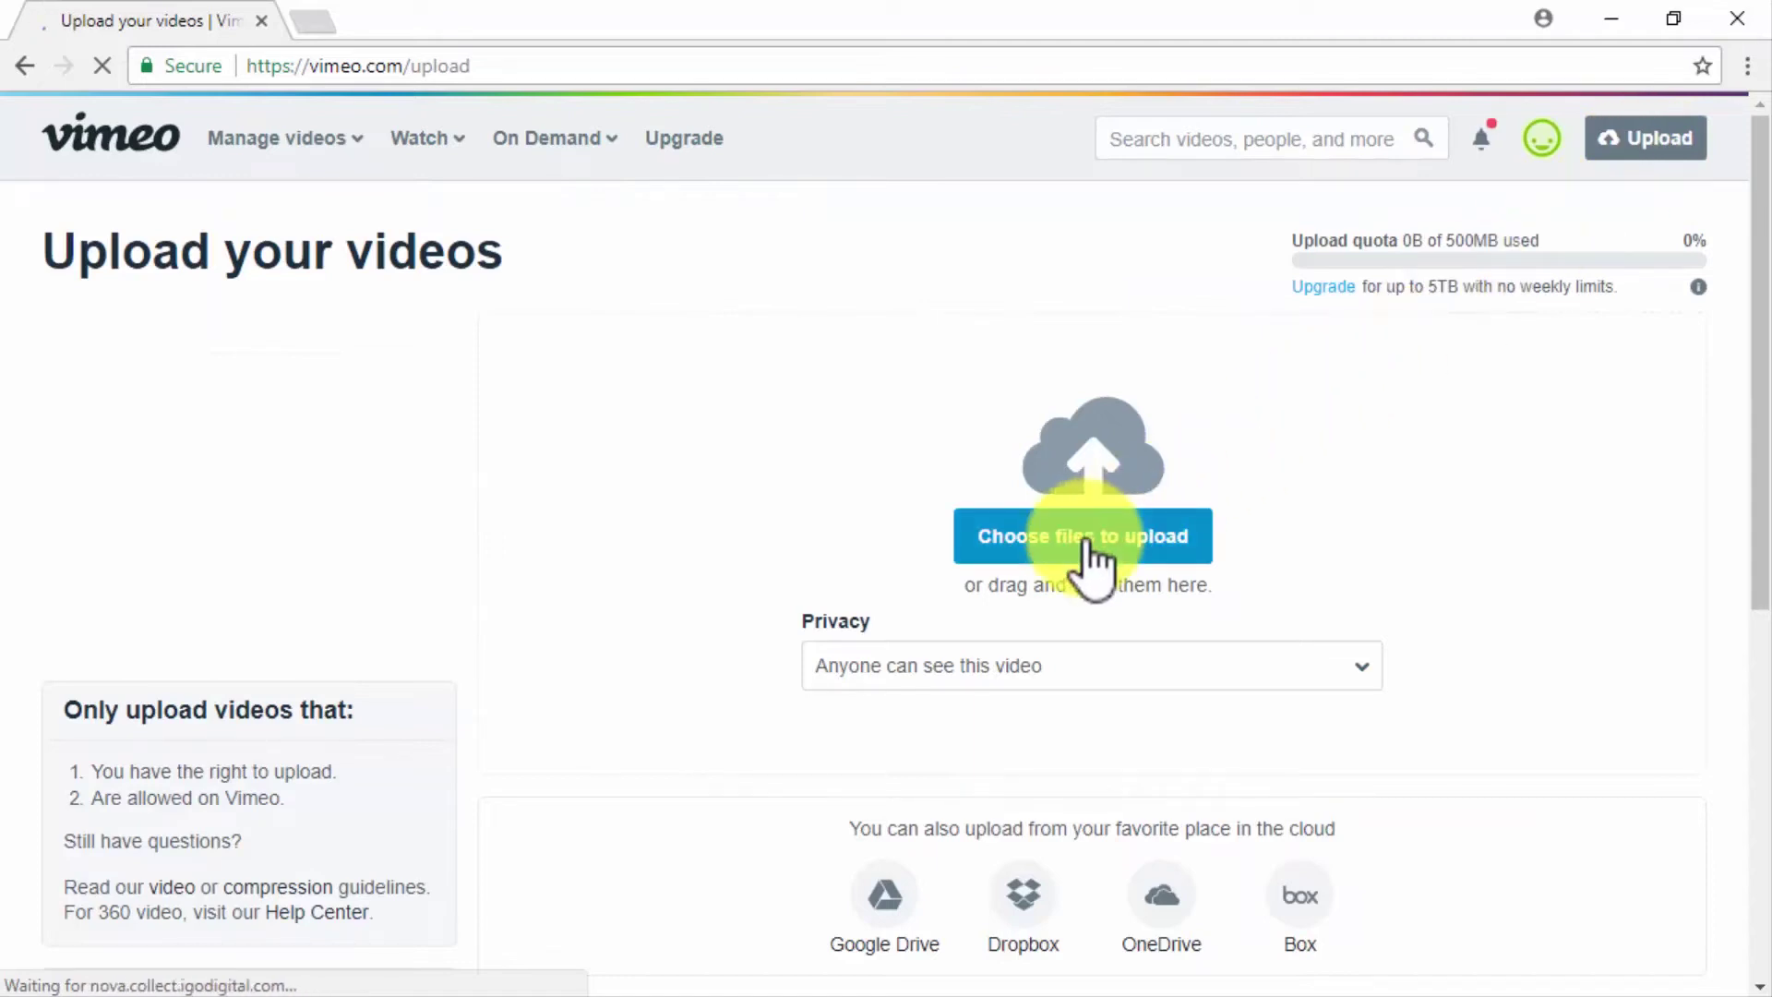
{"action": "left_click", "coordinate": [1089, 544]}
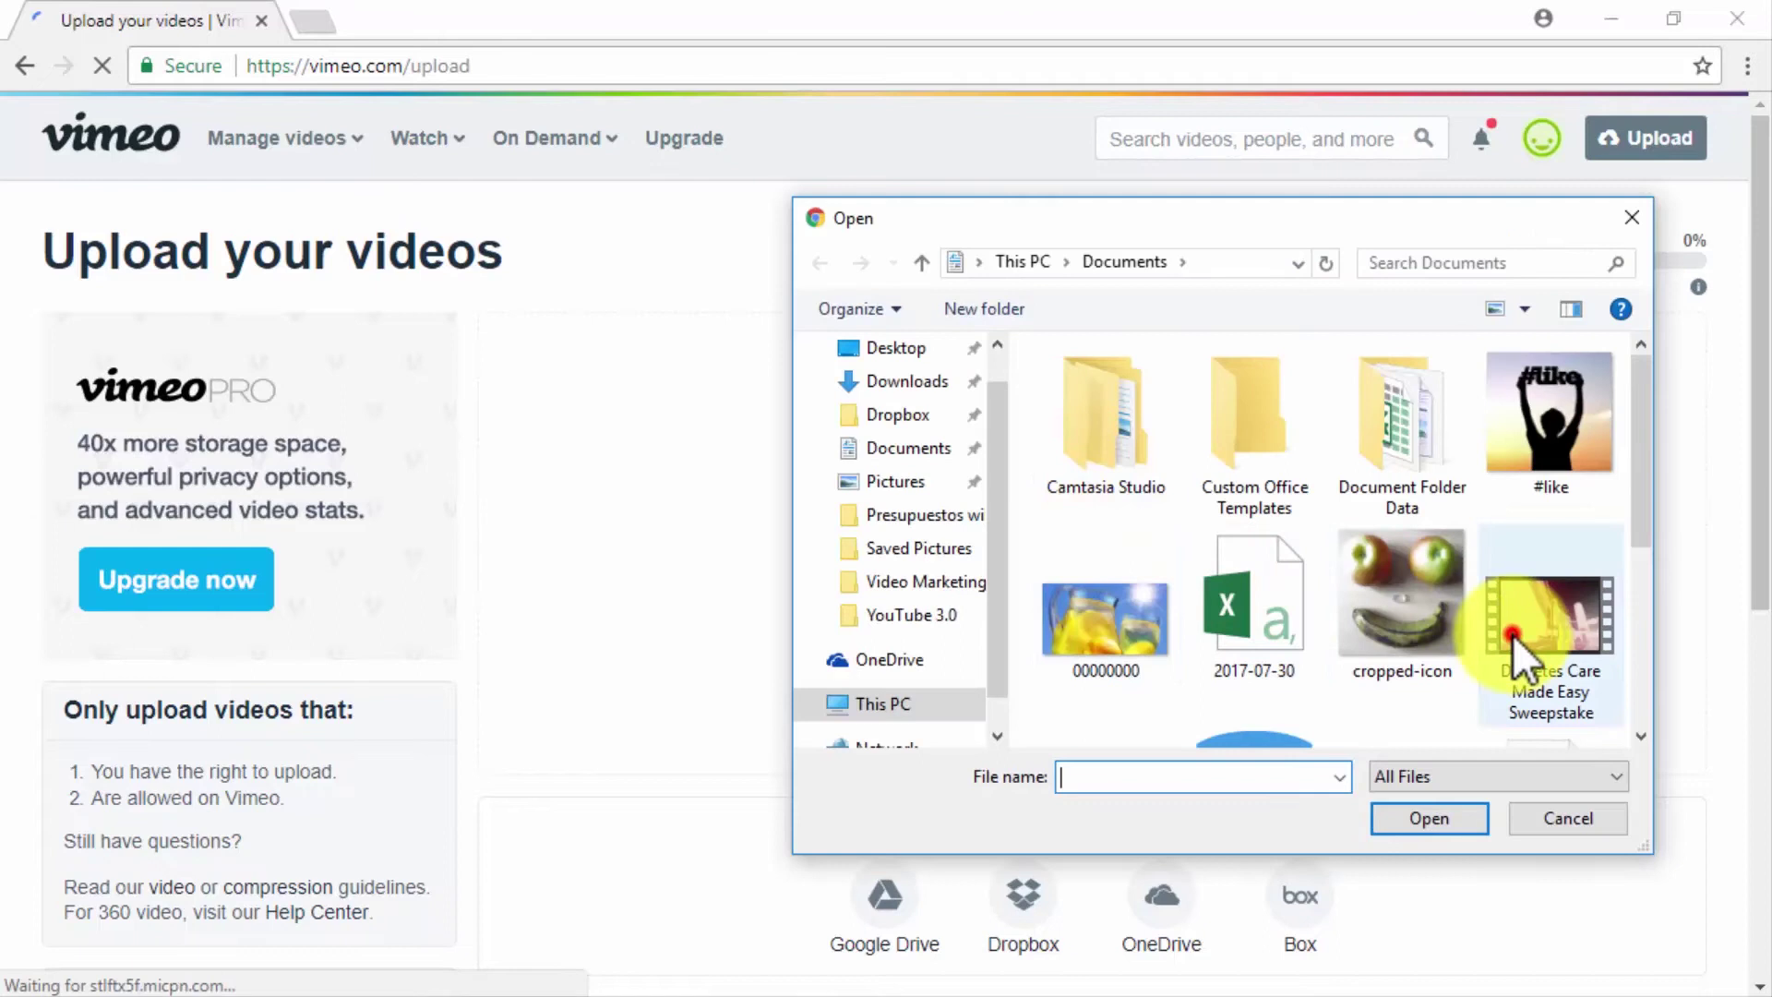
{"action": "left_click", "coordinate": [1513, 634]}
{"action": "left_click", "coordinate": [1397, 811]}
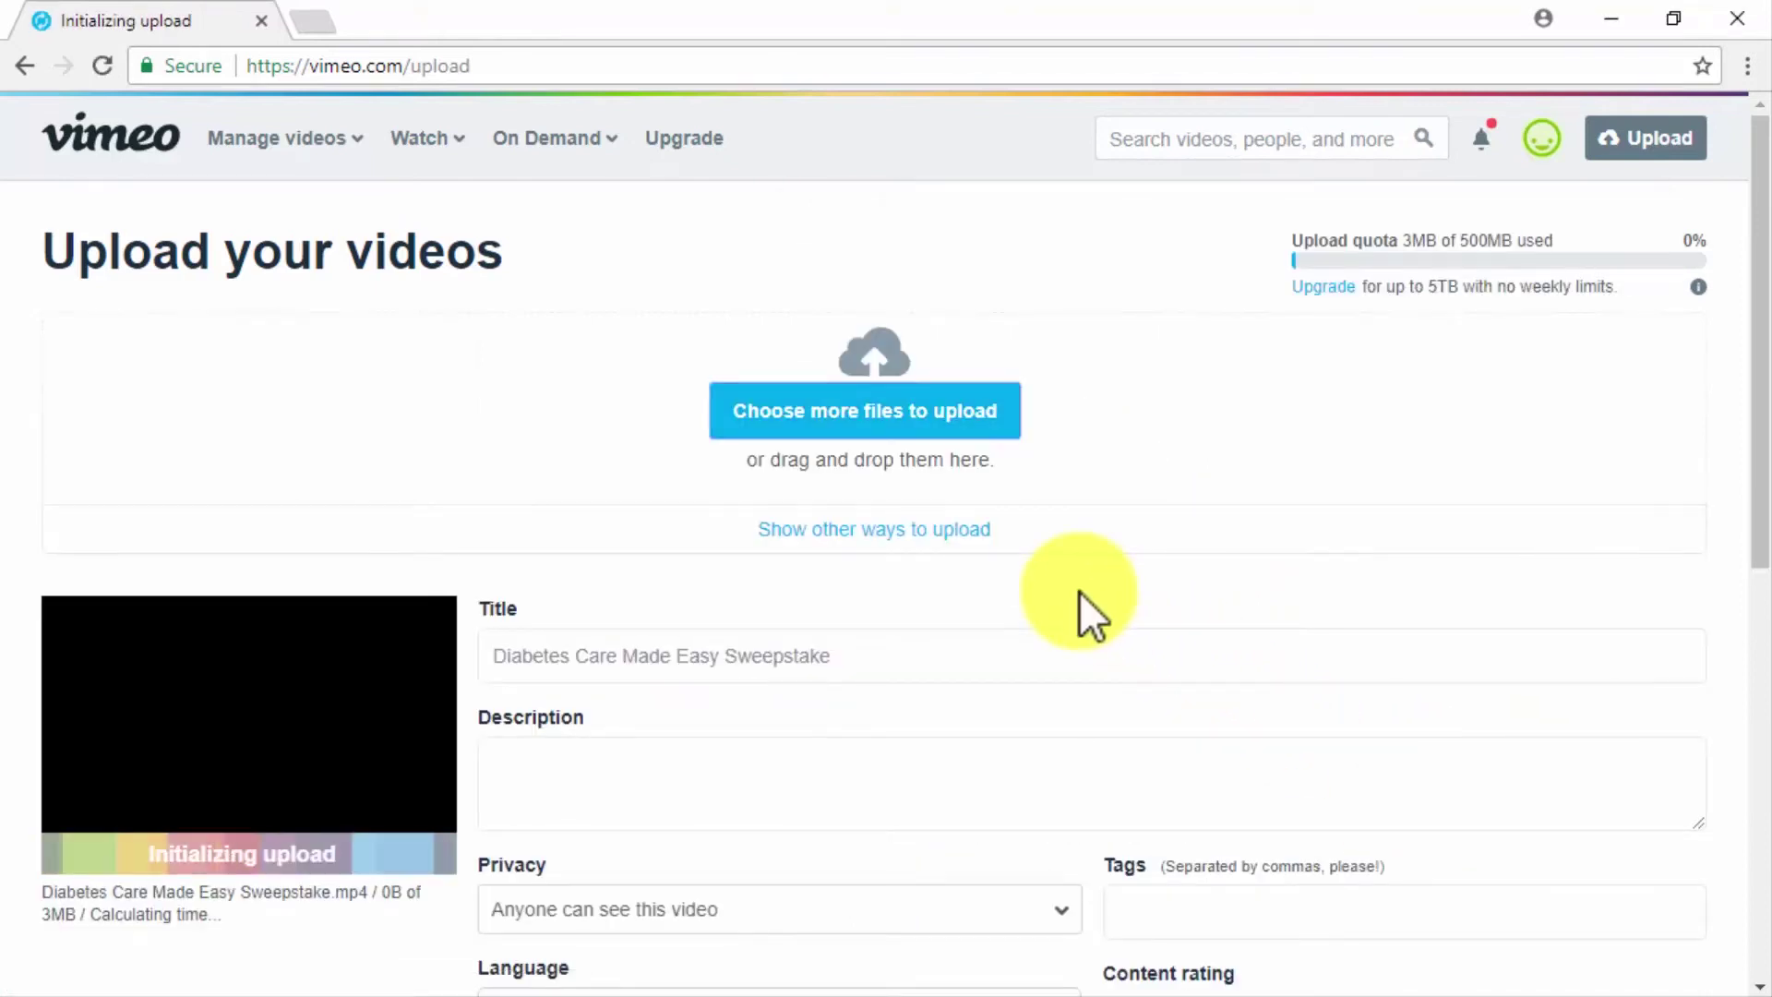
- Title the video "New Diabetes Care Made Easy Sweepstake", add the smartphone giveaway description and tags, and rate it for All Audiences
{"action": "scroll", "coordinate": [1071, 595], "scroll_direction": "down", "scroll_amount": 1}
{"action": "left_click", "coordinate": [498, 515]}
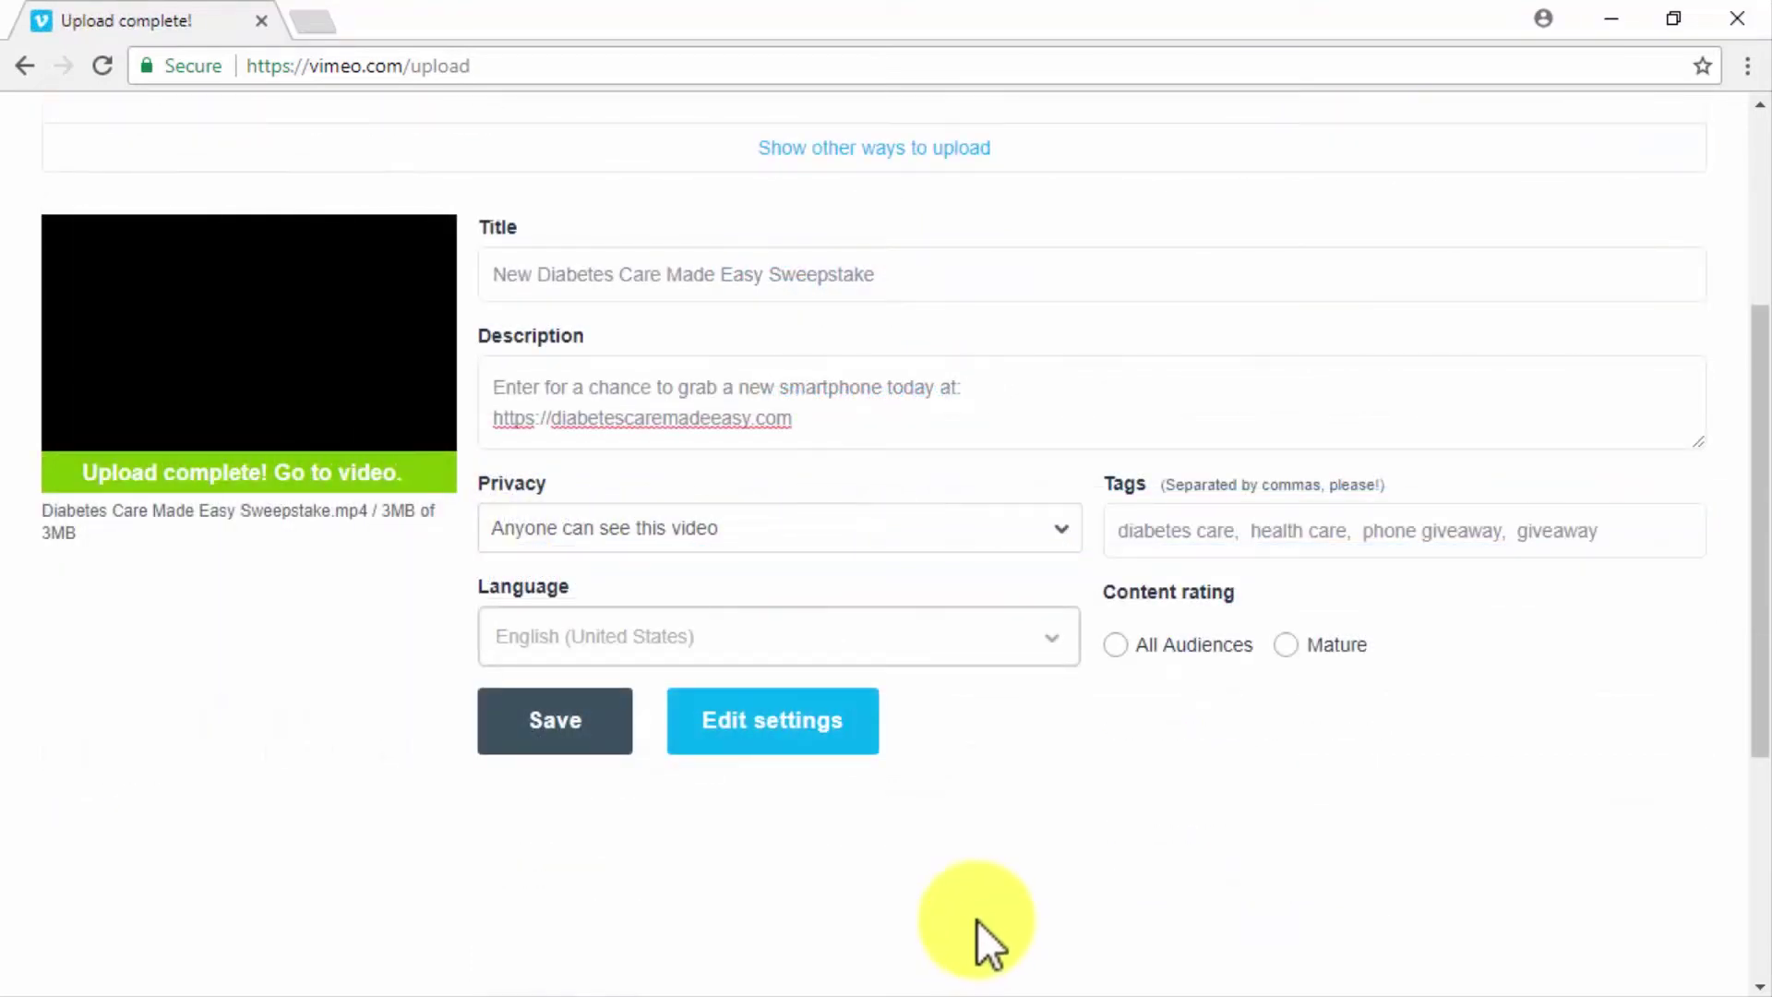
{"action": "left_click", "coordinate": [1116, 644]}
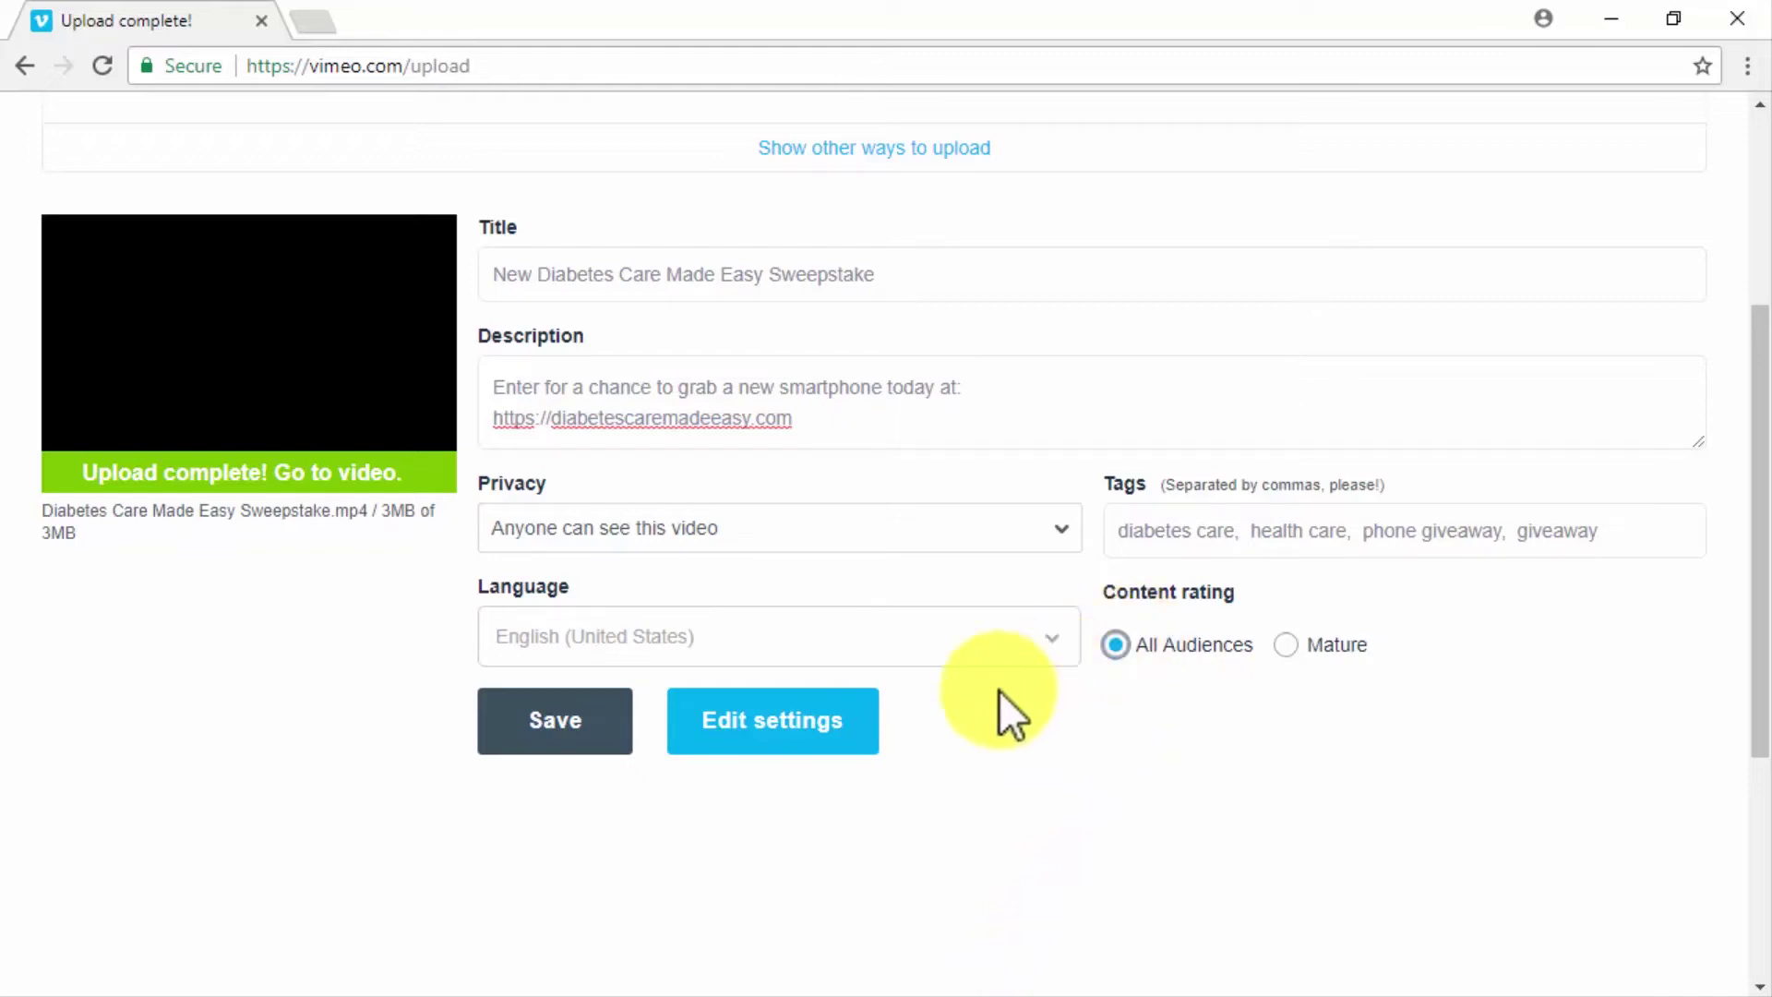
- Open the uploaded Vimeo video's settings and view its embed options
{"action": "left_click", "coordinate": [775, 724]}
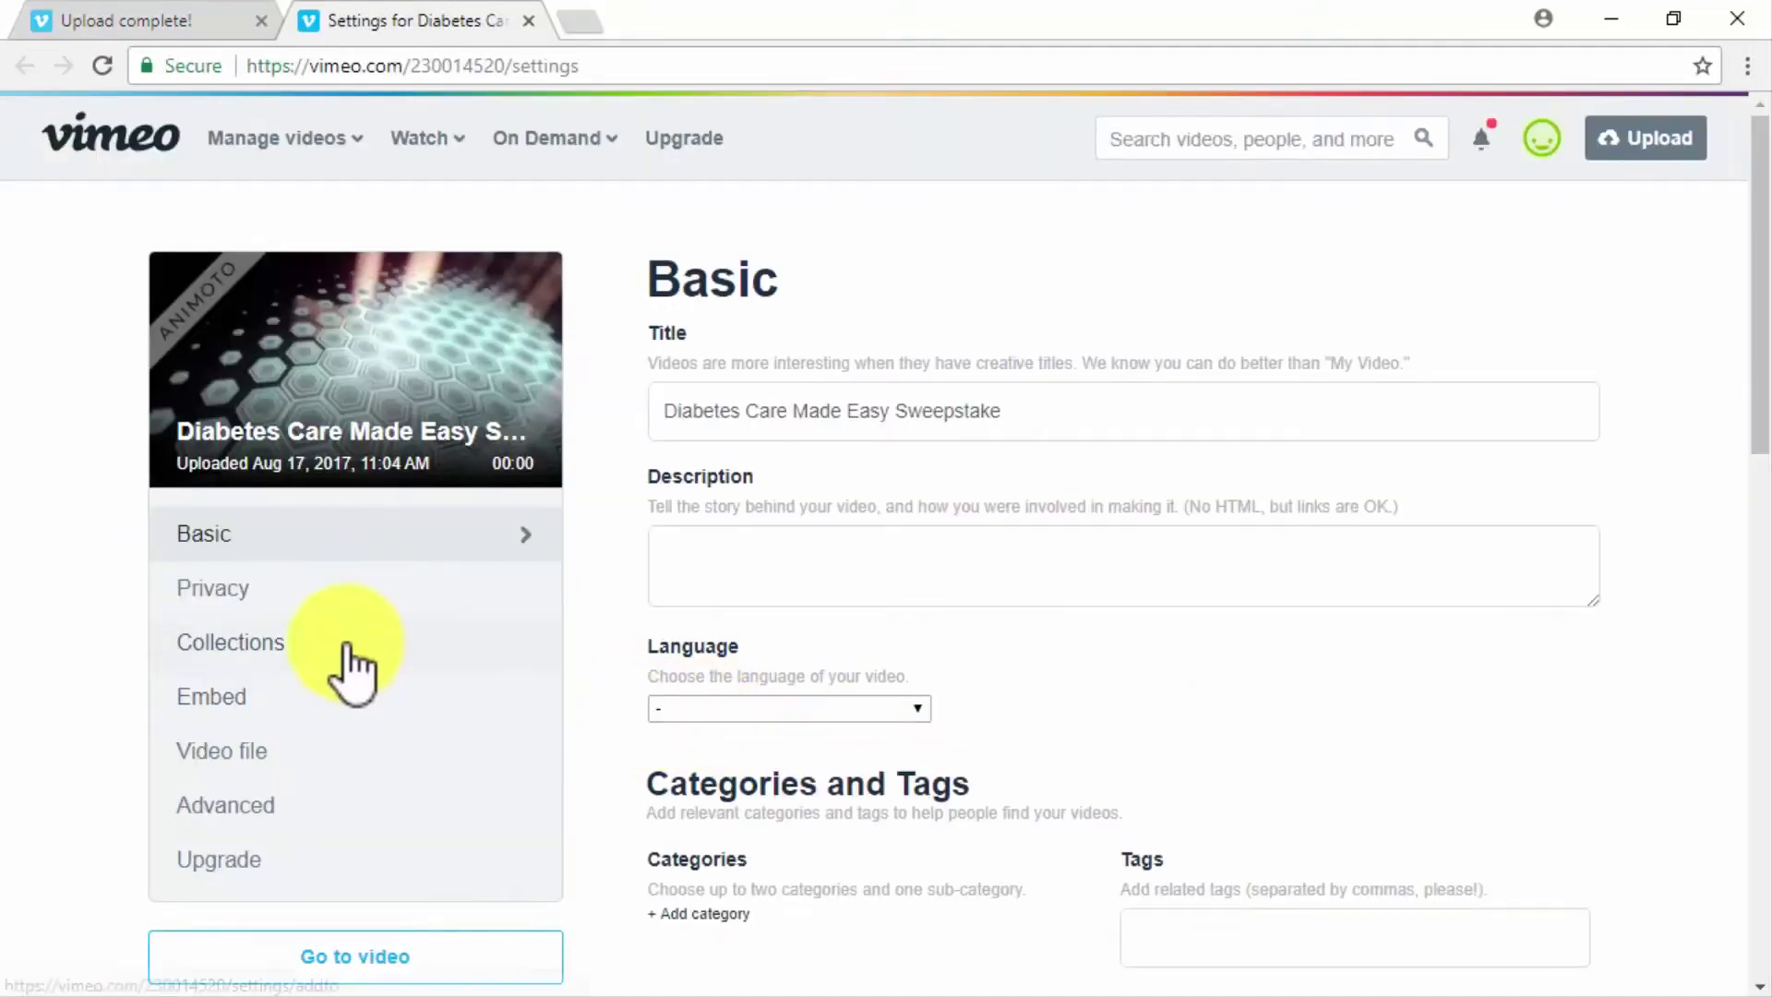
{"action": "left_click", "coordinate": [375, 709]}
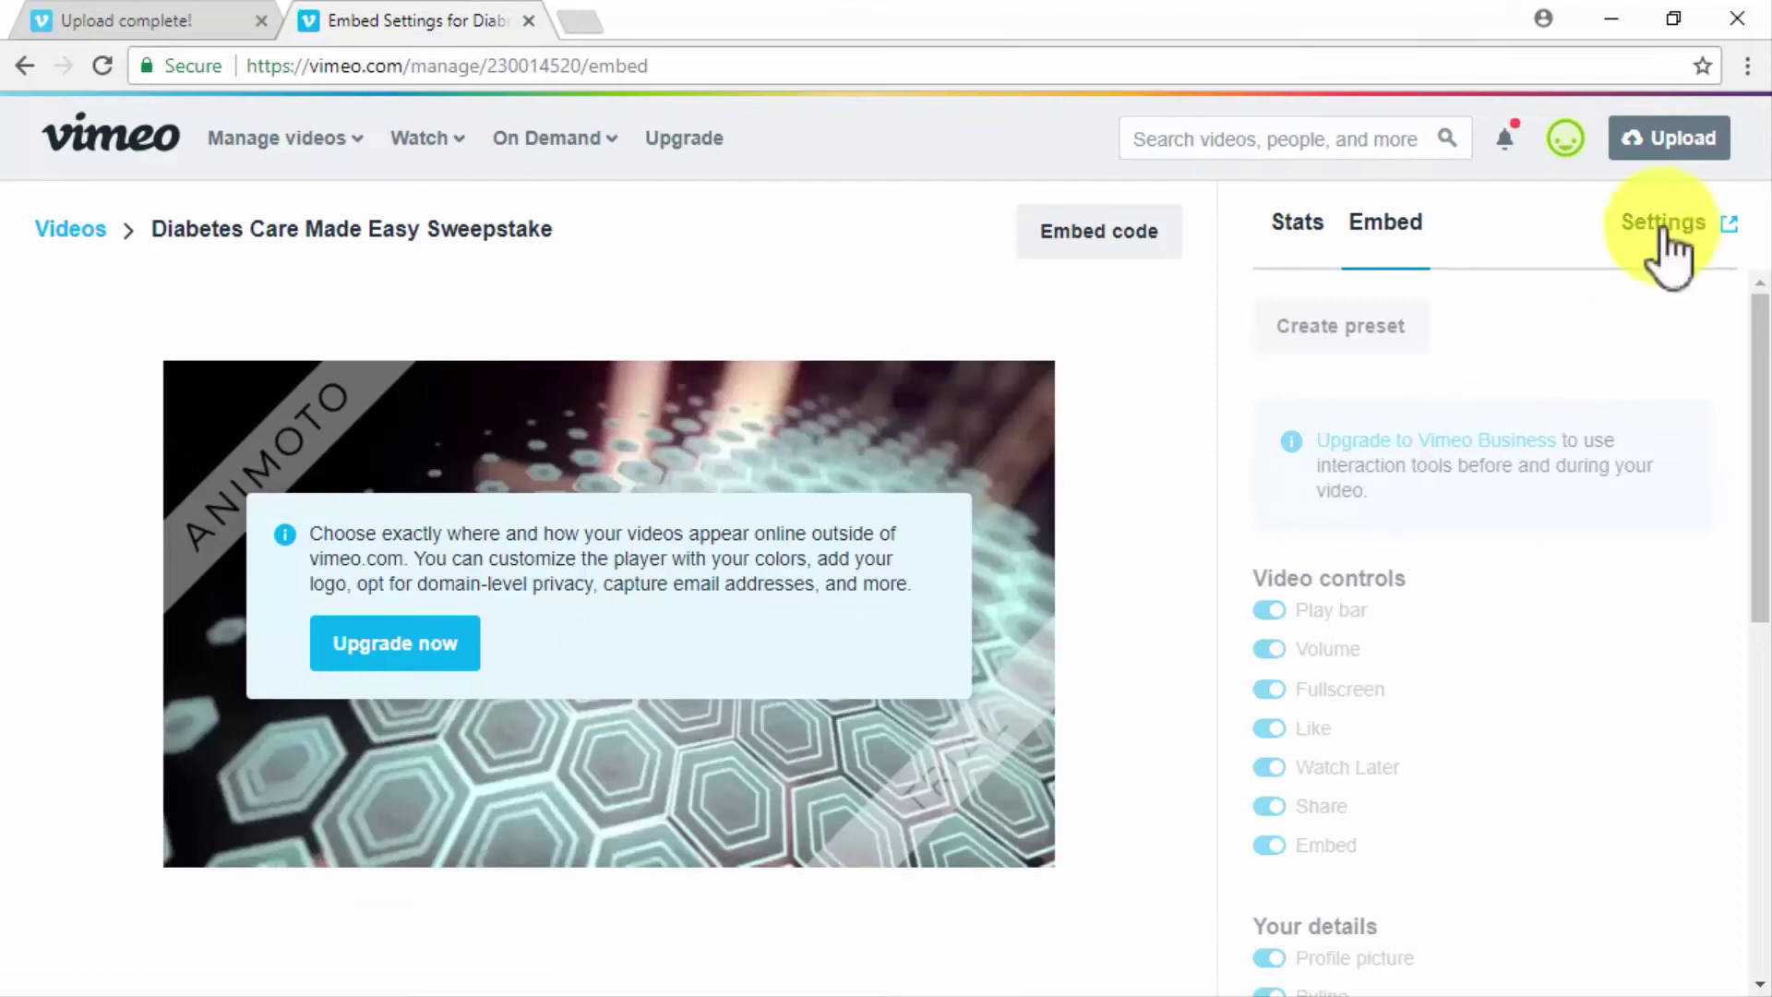
- View the uploaded sweepstake video's advanced settings on Vimeo, close them and save the upload's details
{"action": "left_click", "coordinate": [1629, 229]}
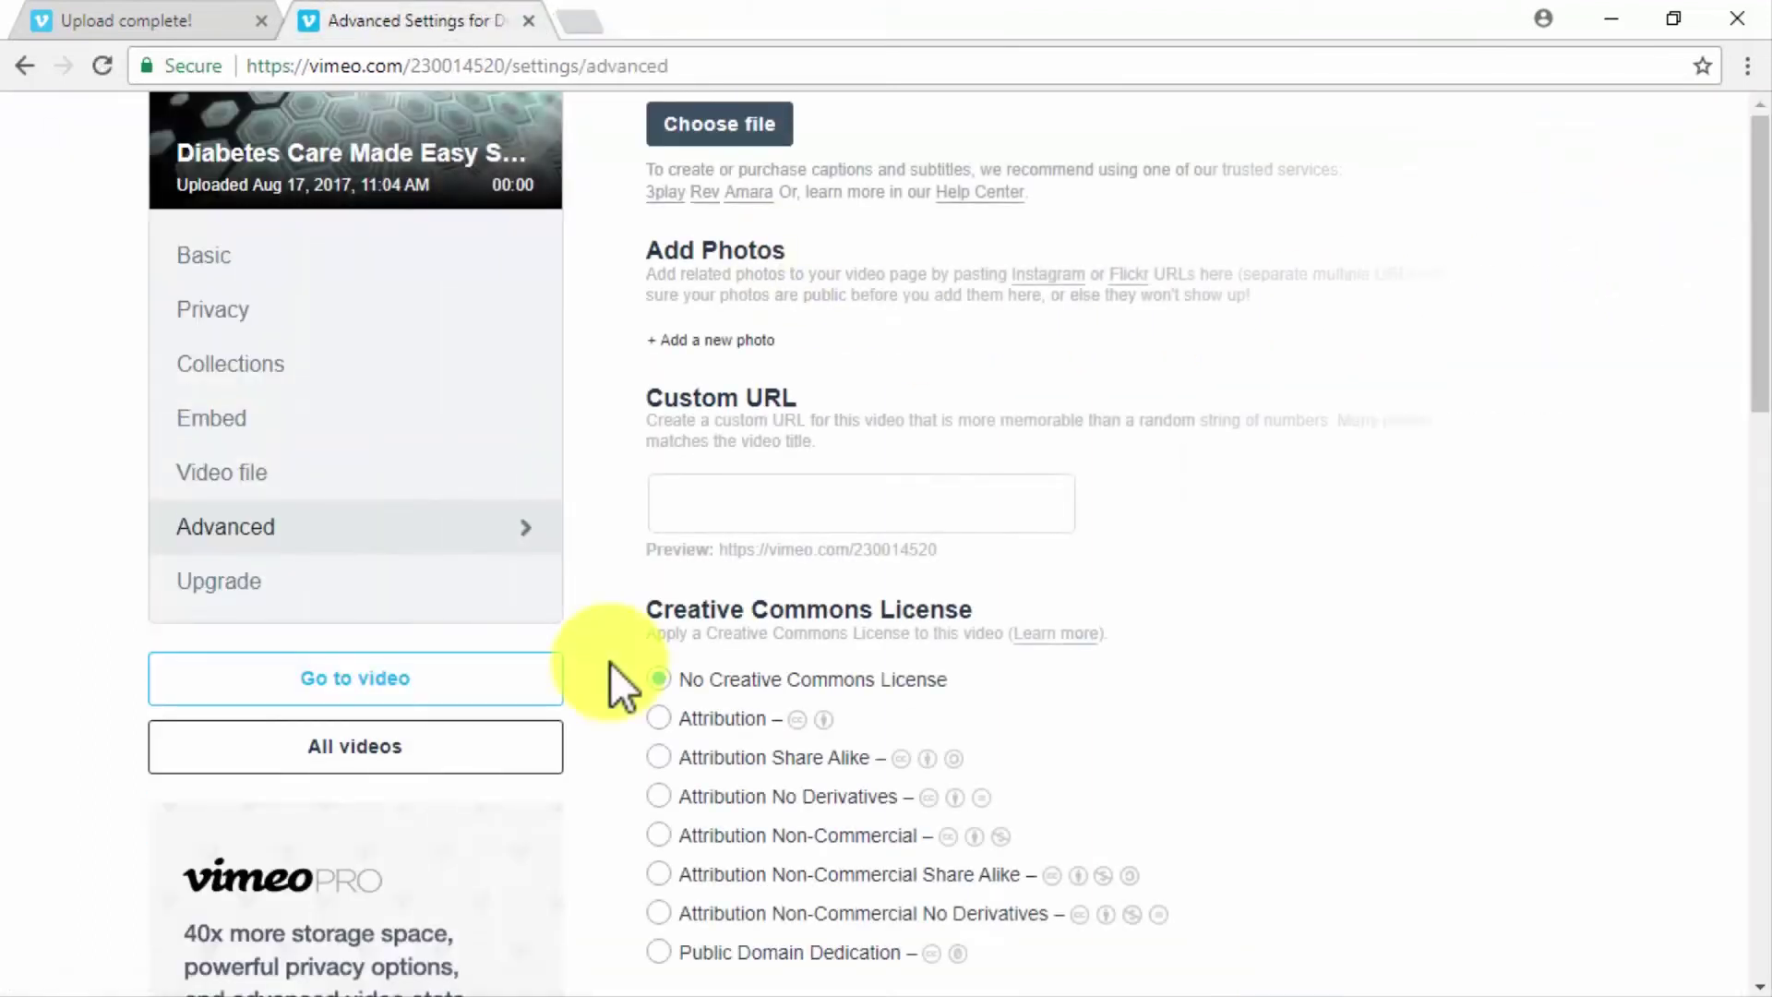
{"action": "scroll", "coordinate": [611, 663], "scroll_direction": "down", "scroll_amount": 3}
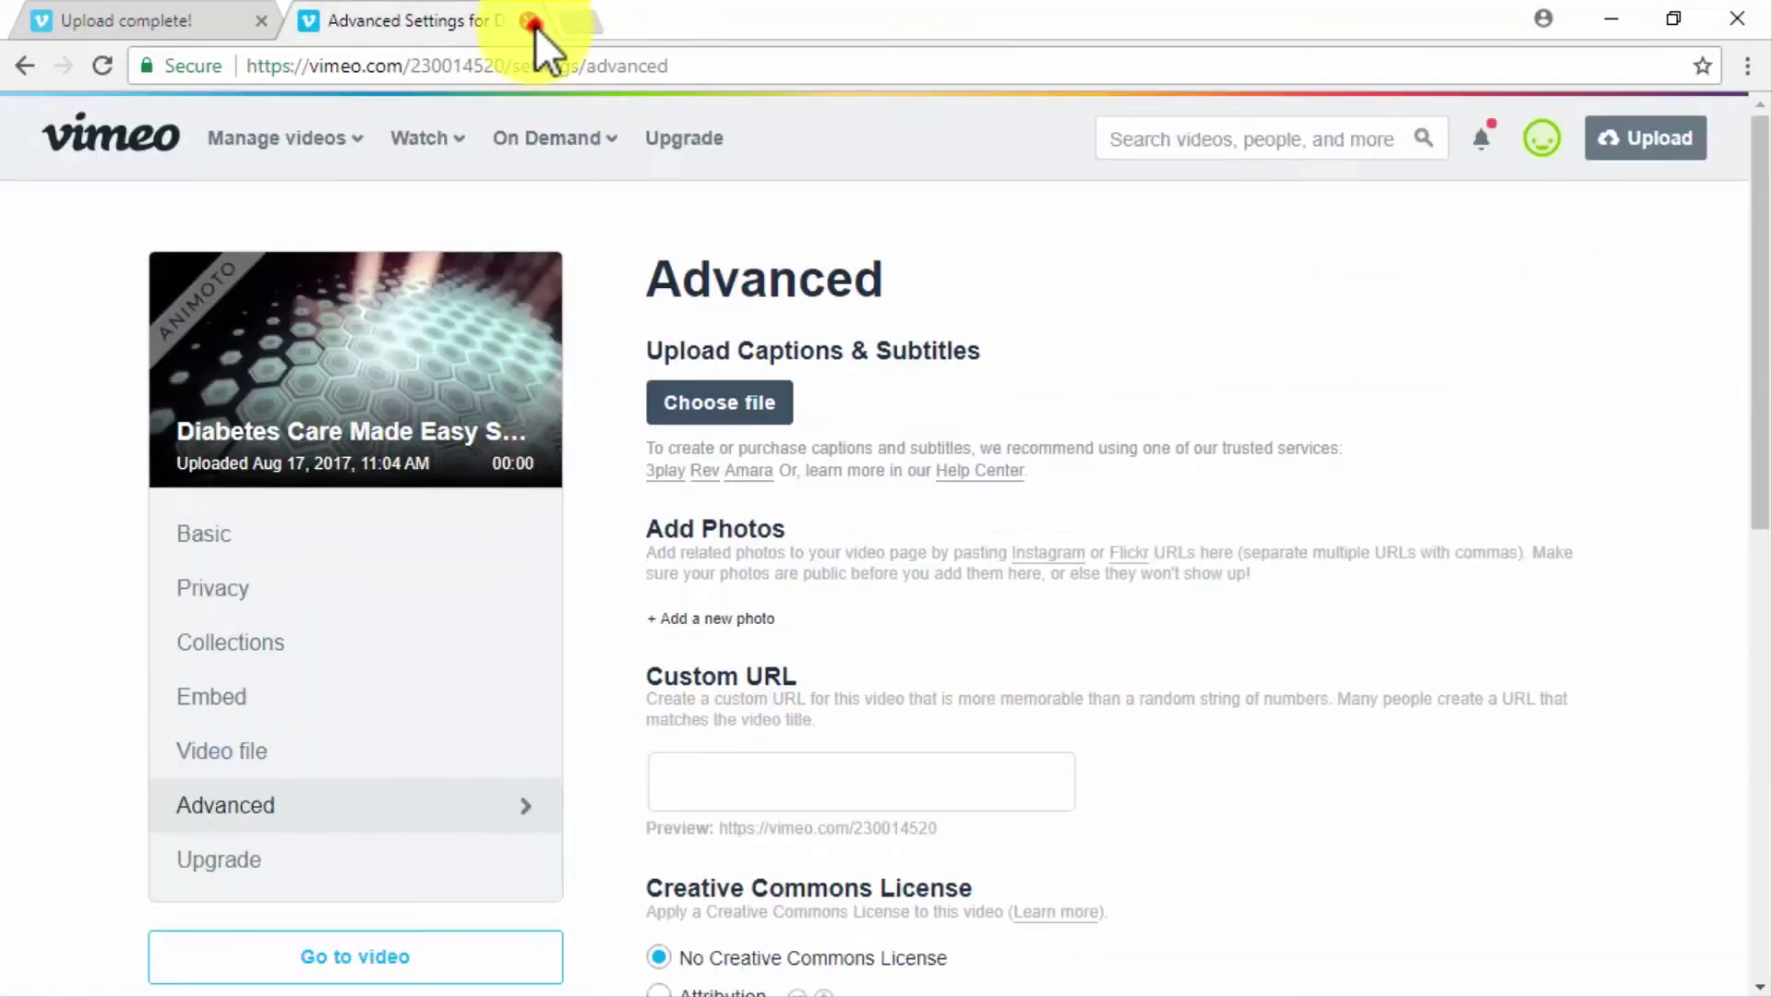
{"action": "left_click", "coordinate": [529, 21]}
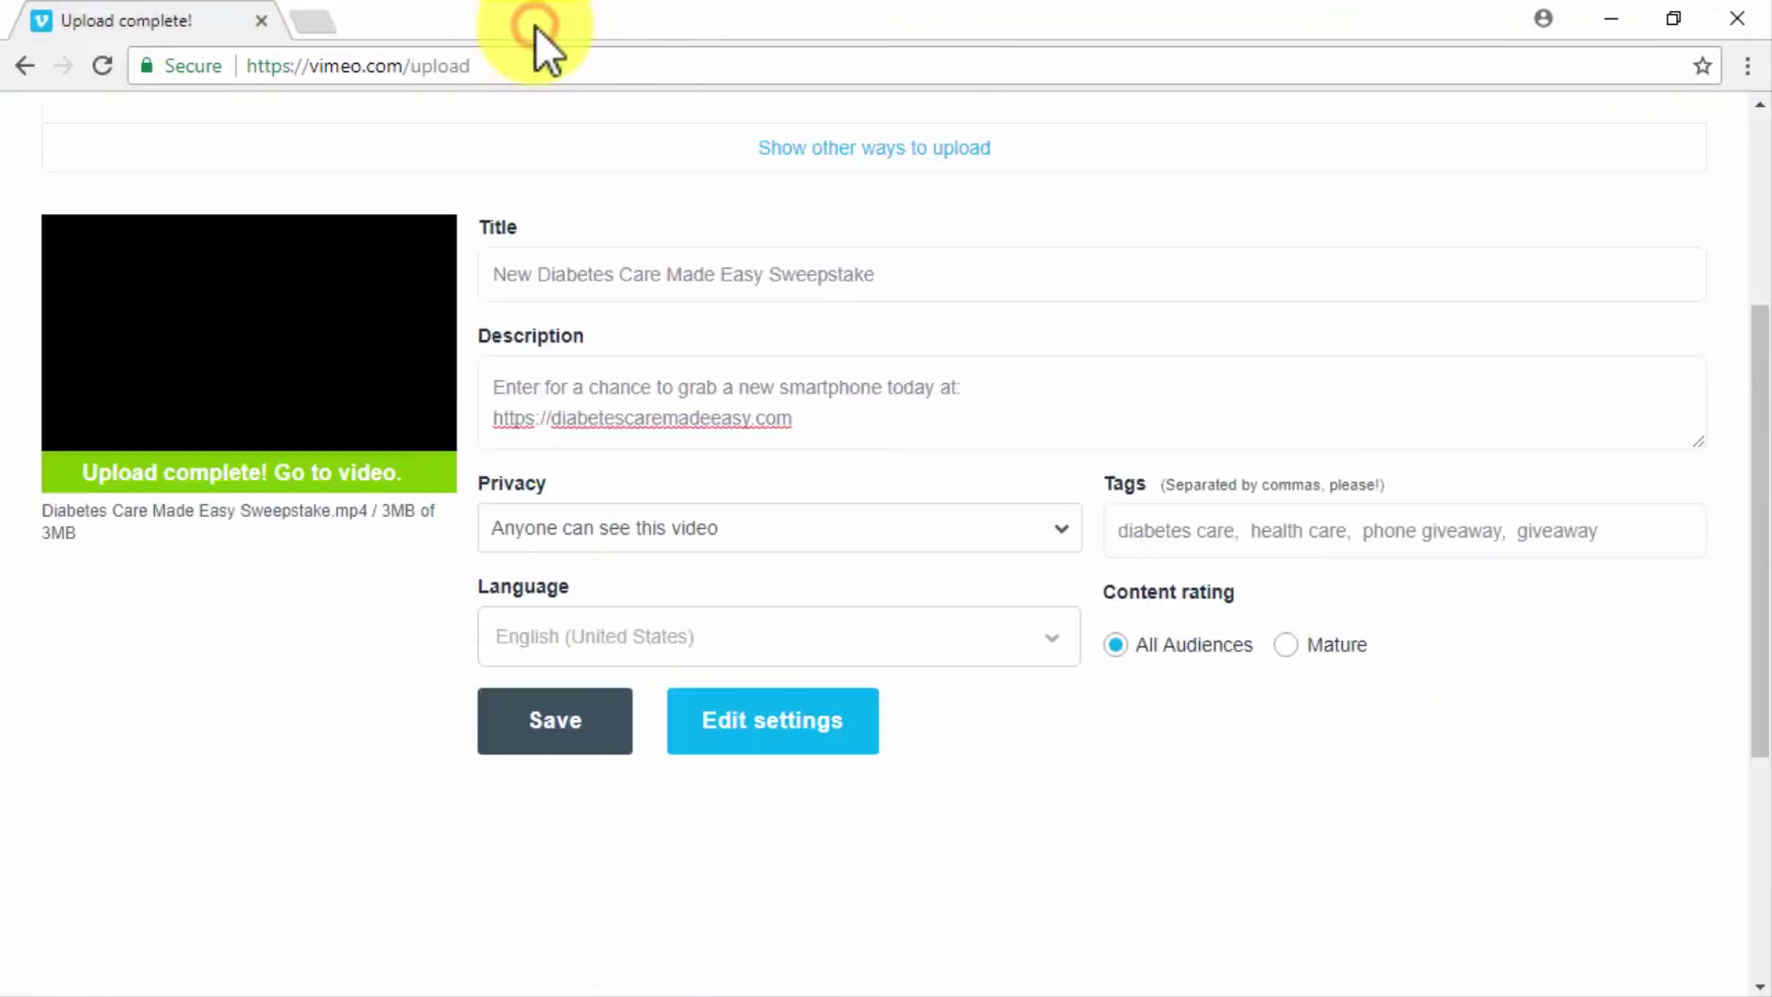
{"action": "left_click", "coordinate": [556, 724]}
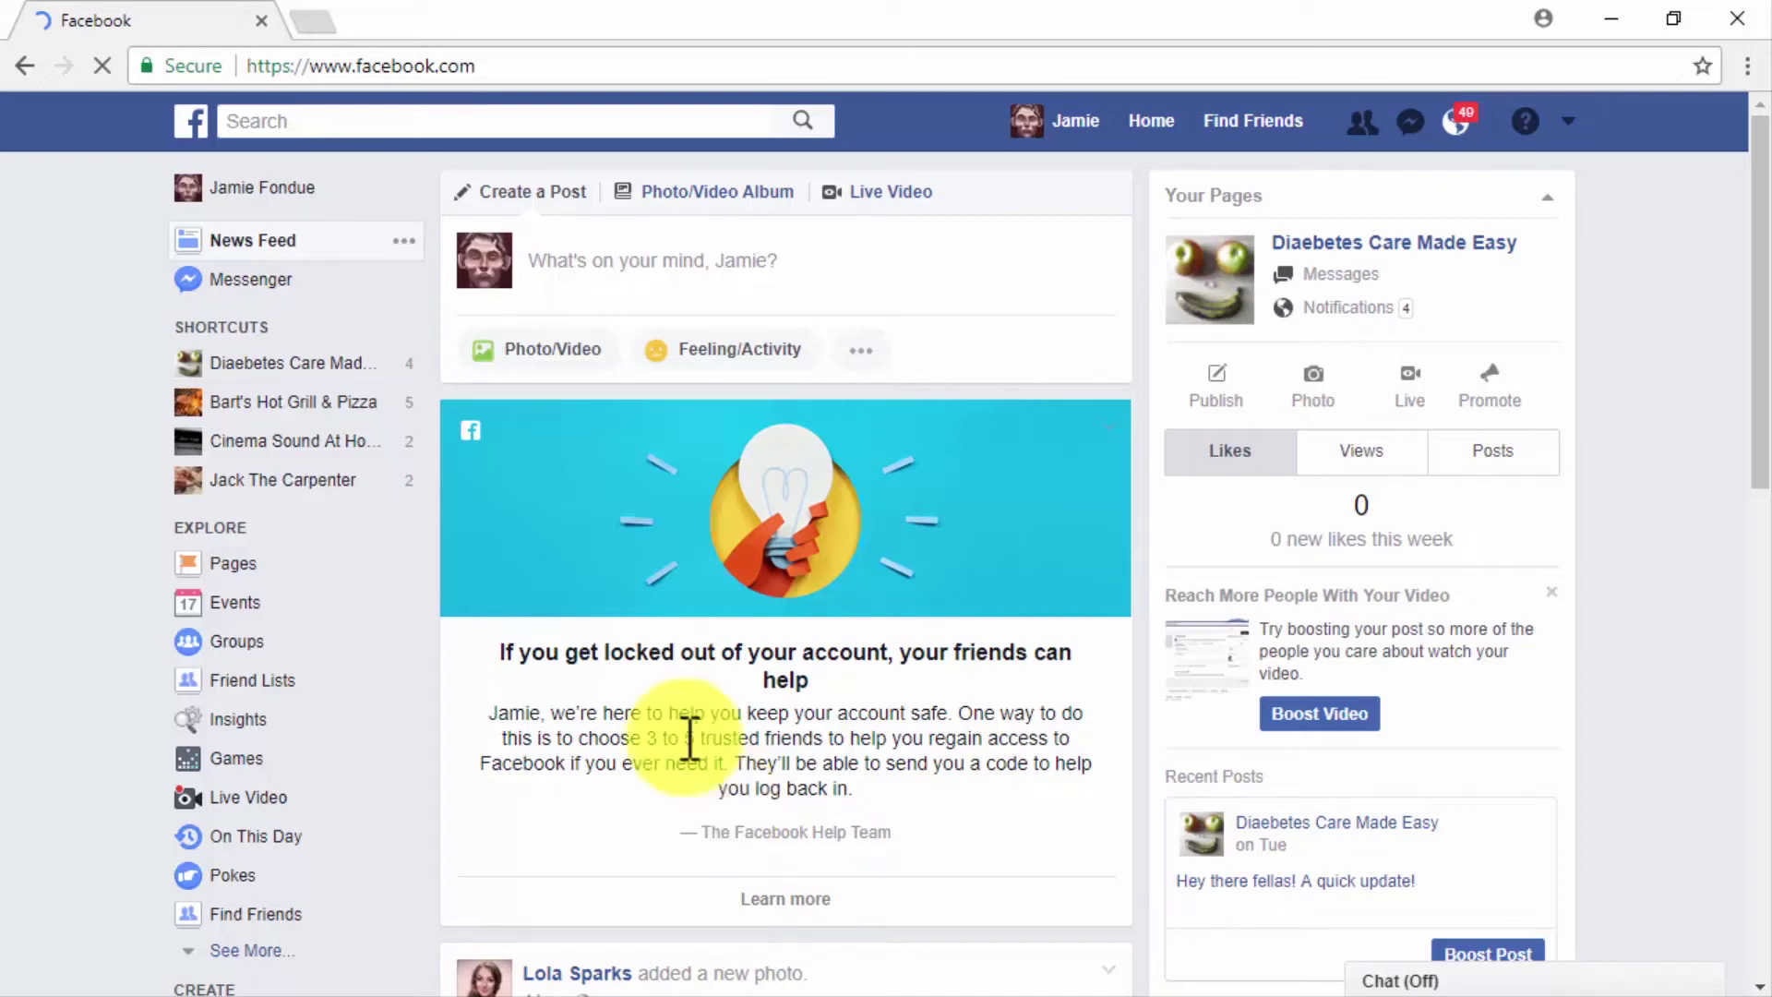
- On Facebook, upload the file Diabetes Care Made Easy Sweepstake to the Videos section of the Diaebetes Care Made Easy page
{"action": "left_click", "coordinate": [344, 361]}
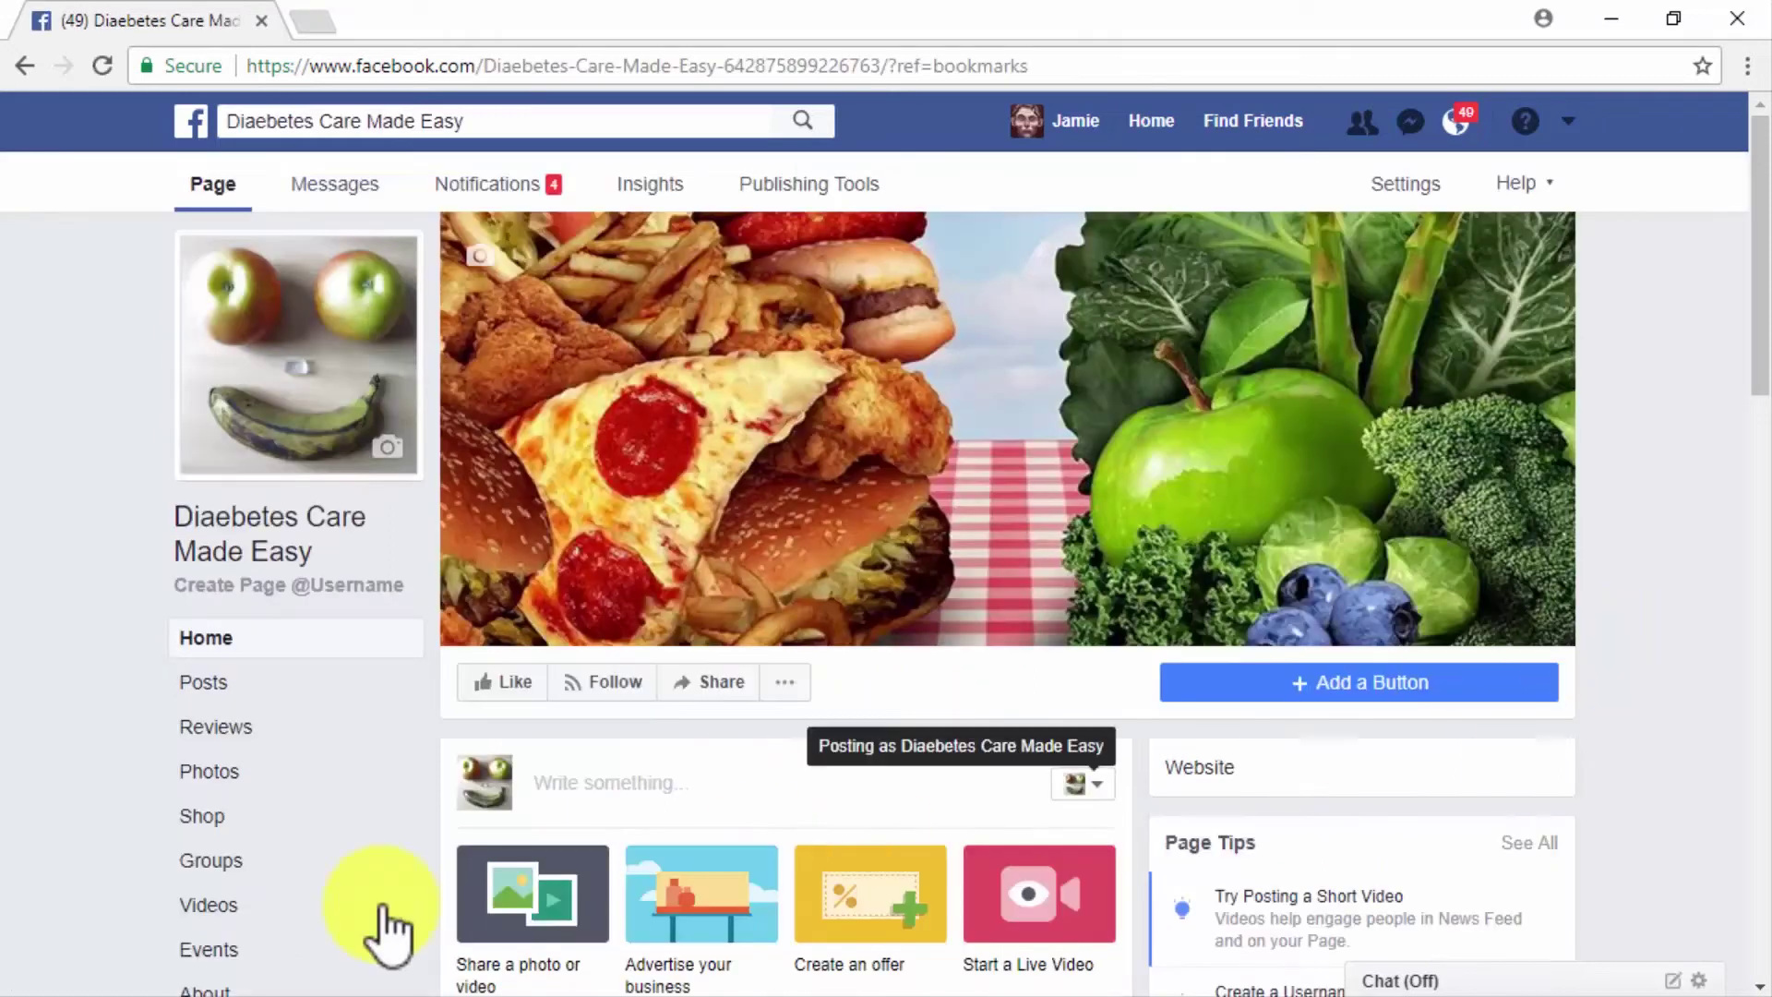
{"action": "left_click", "coordinate": [289, 907]}
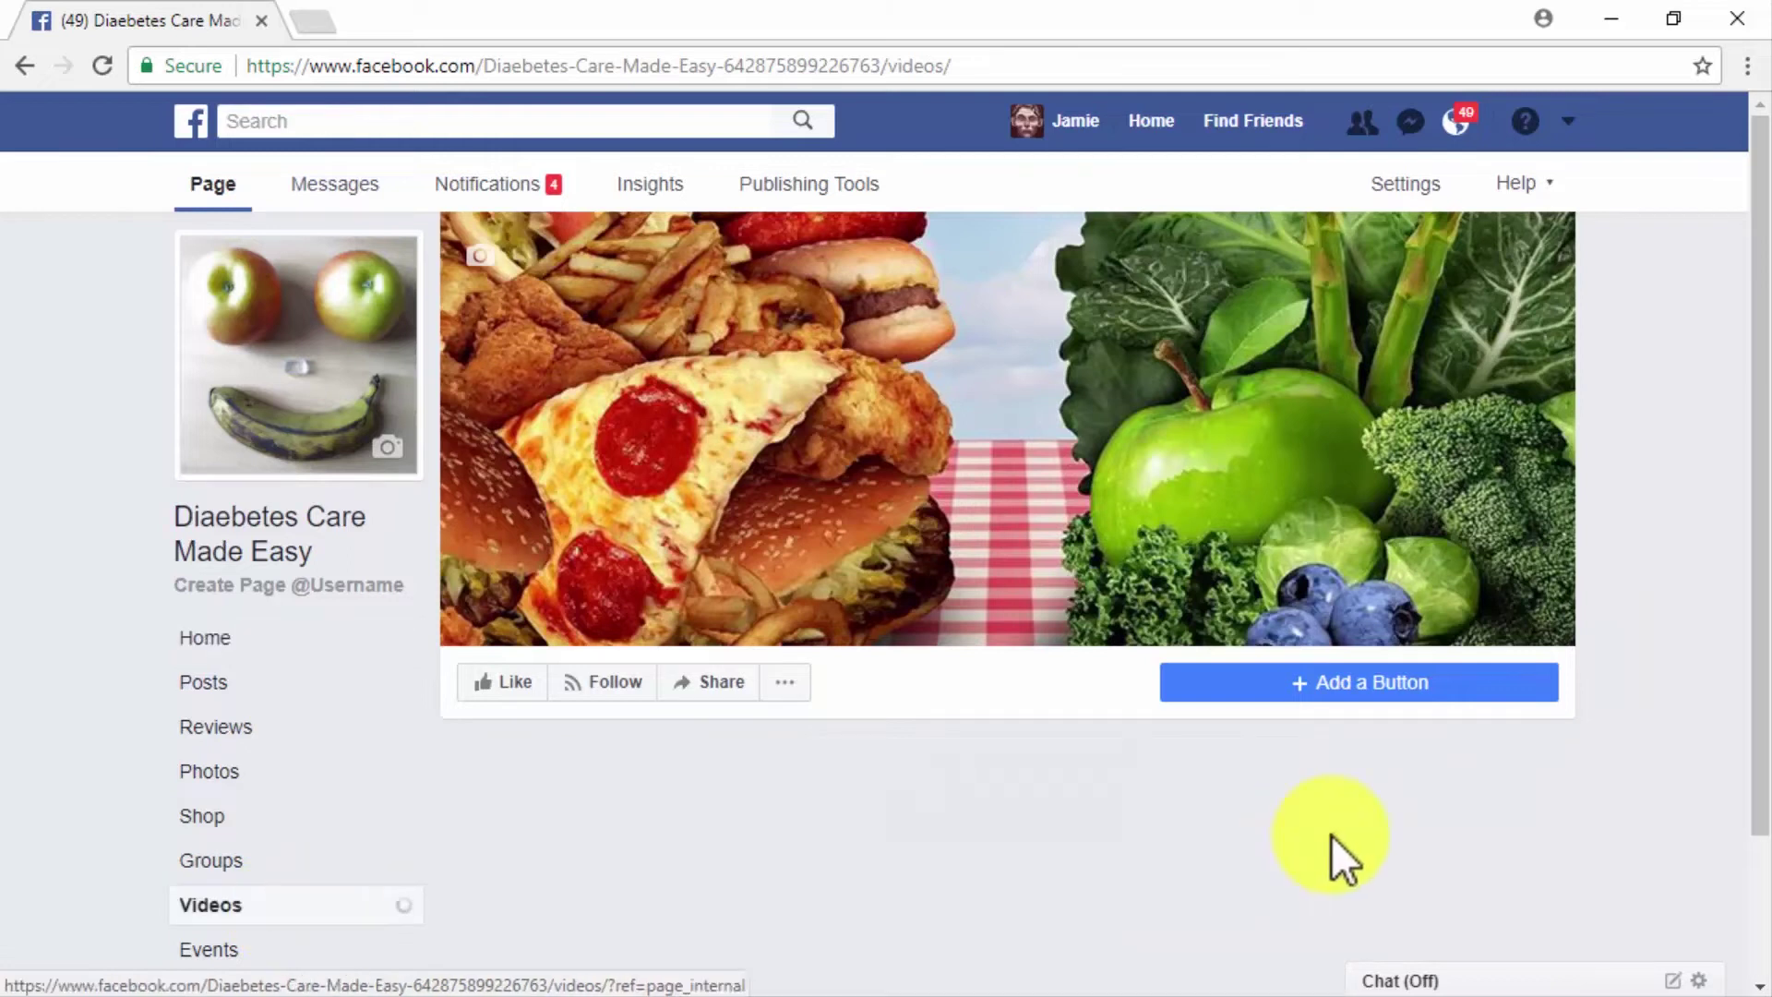
{"action": "scroll", "coordinate": [1654, 786], "scroll_direction": "down", "scroll_amount": 2}
{"action": "left_click", "coordinate": [1512, 863]}
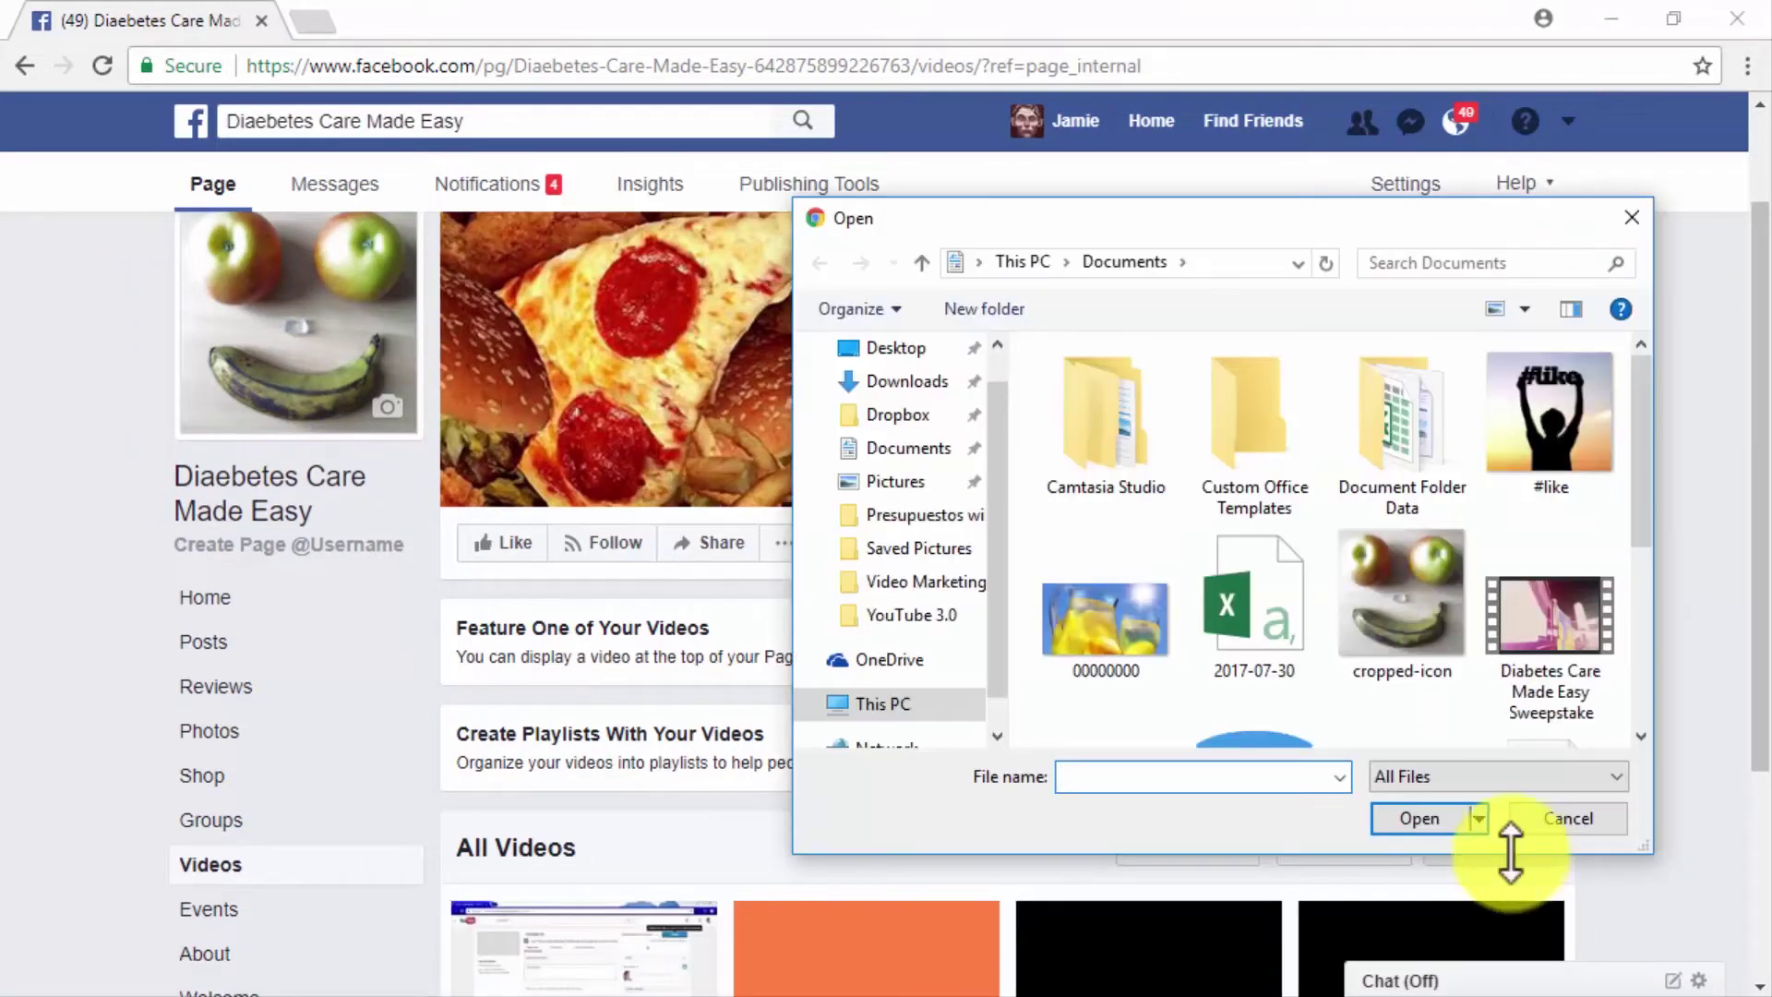
{"action": "left_click", "coordinate": [1565, 635]}
{"action": "left_click", "coordinate": [1432, 817]}
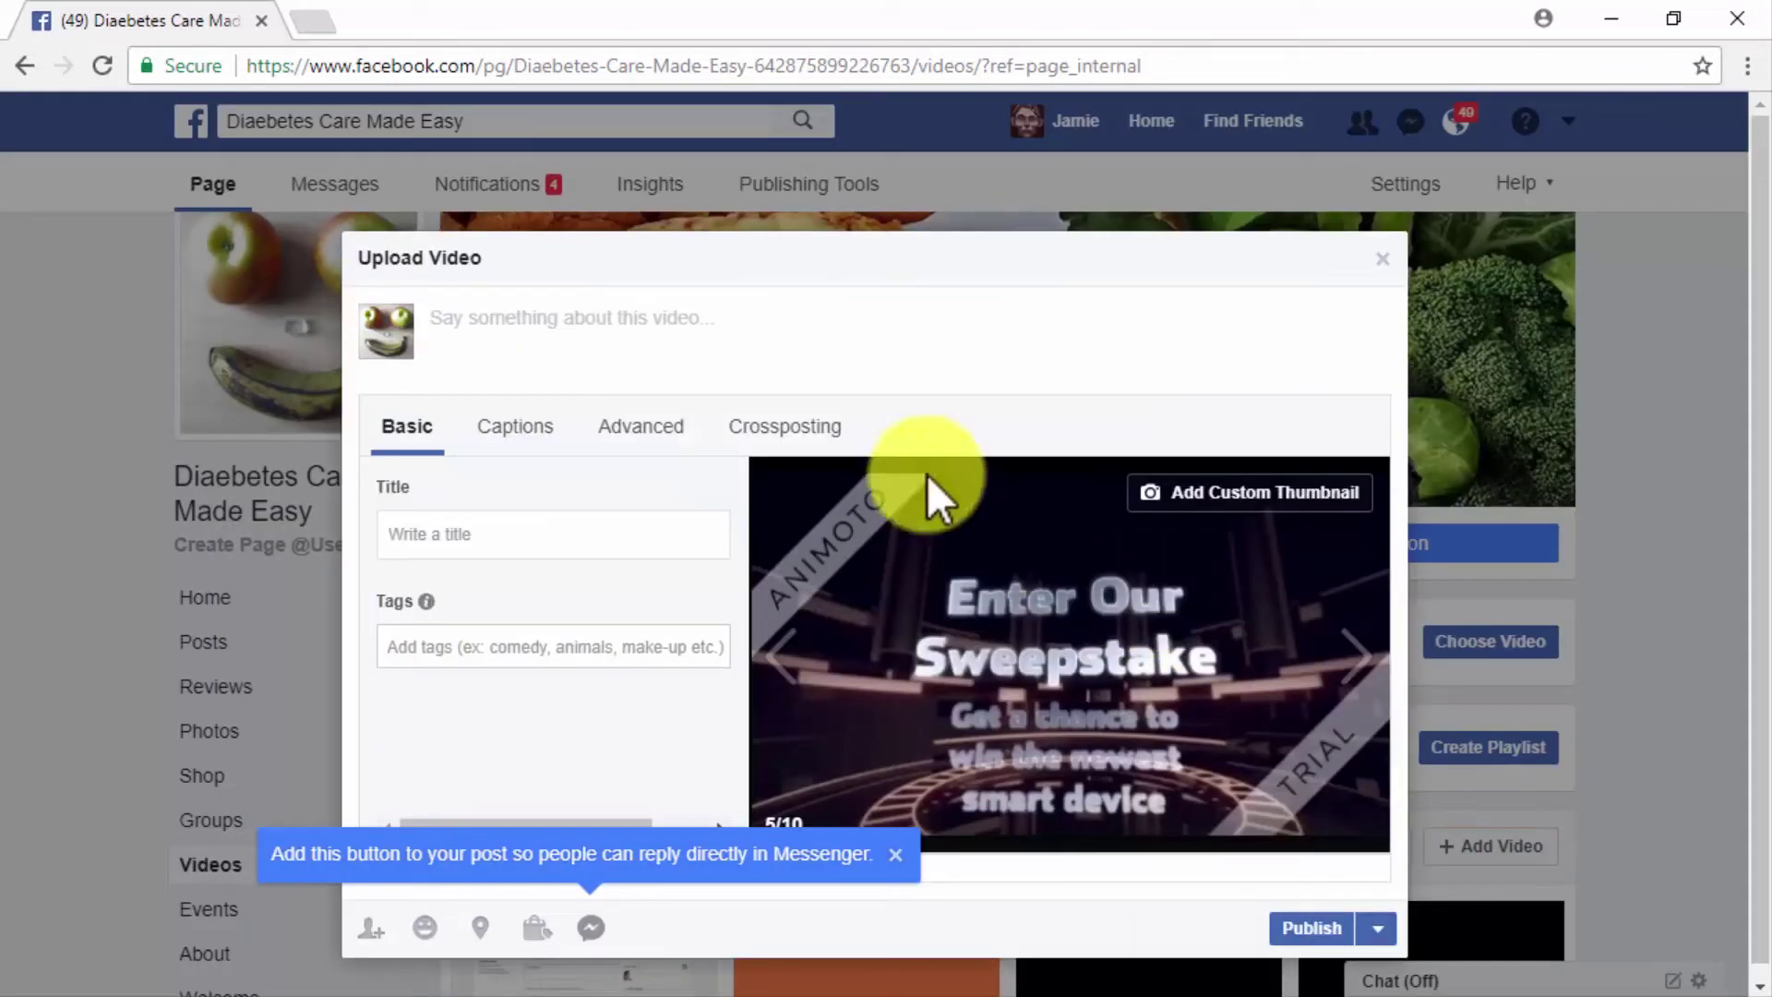
- Describe the video as "Enter for chance to win today!", title it "The New Diabetes Care Made Easy Contest" and tag it "phone giveaway diabetes care"
{"action": "left_click", "coordinate": [653, 309]}
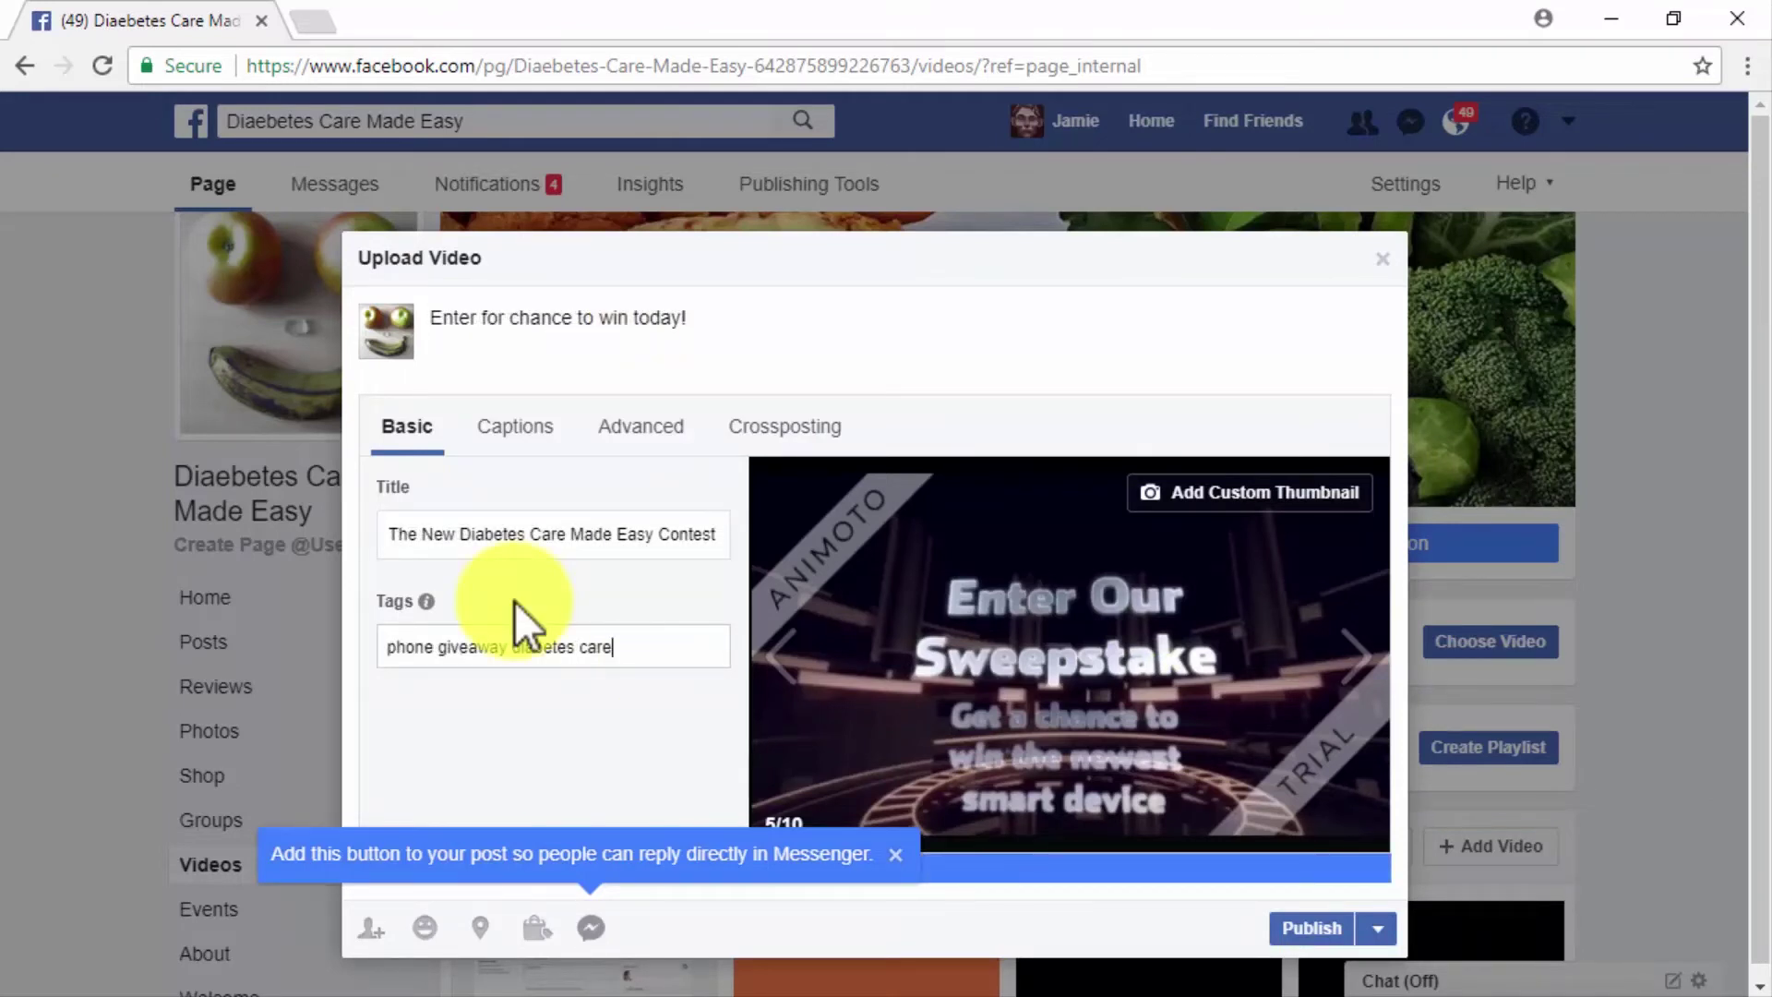
- Review the captions, advanced distribution and crossposting options for the video, and return to its basic details
{"action": "left_click", "coordinate": [515, 427]}
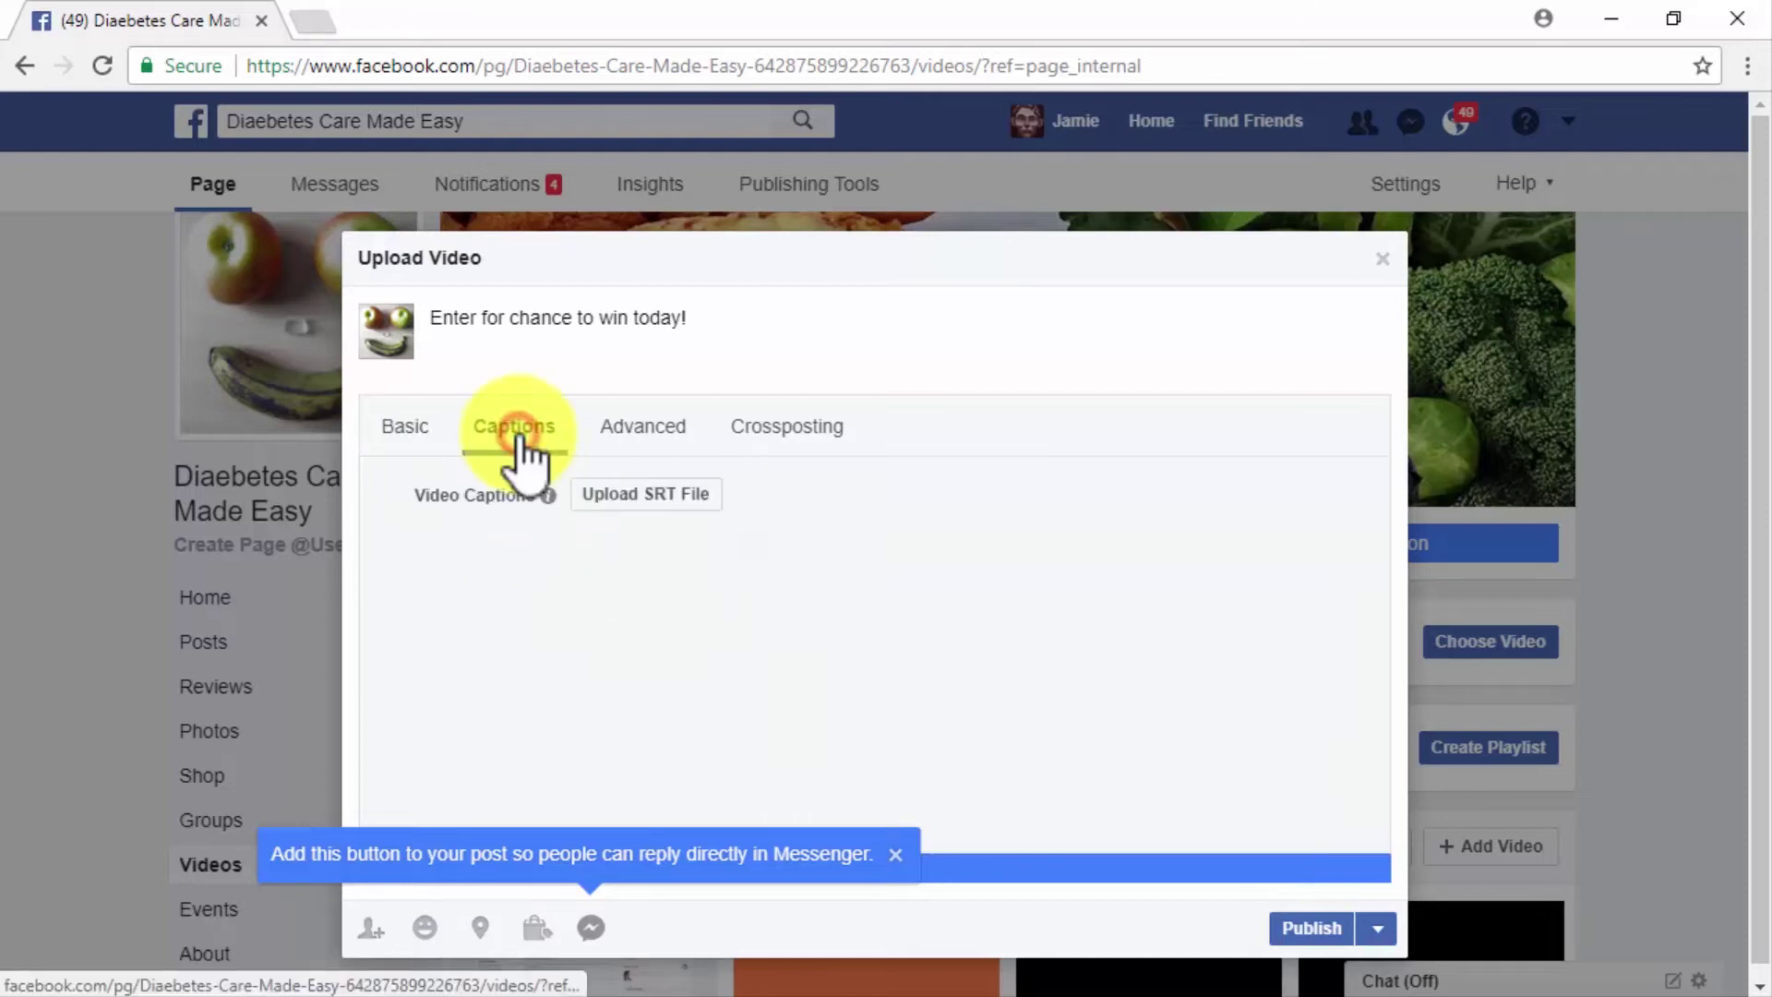
{"action": "left_click", "coordinate": [645, 428]}
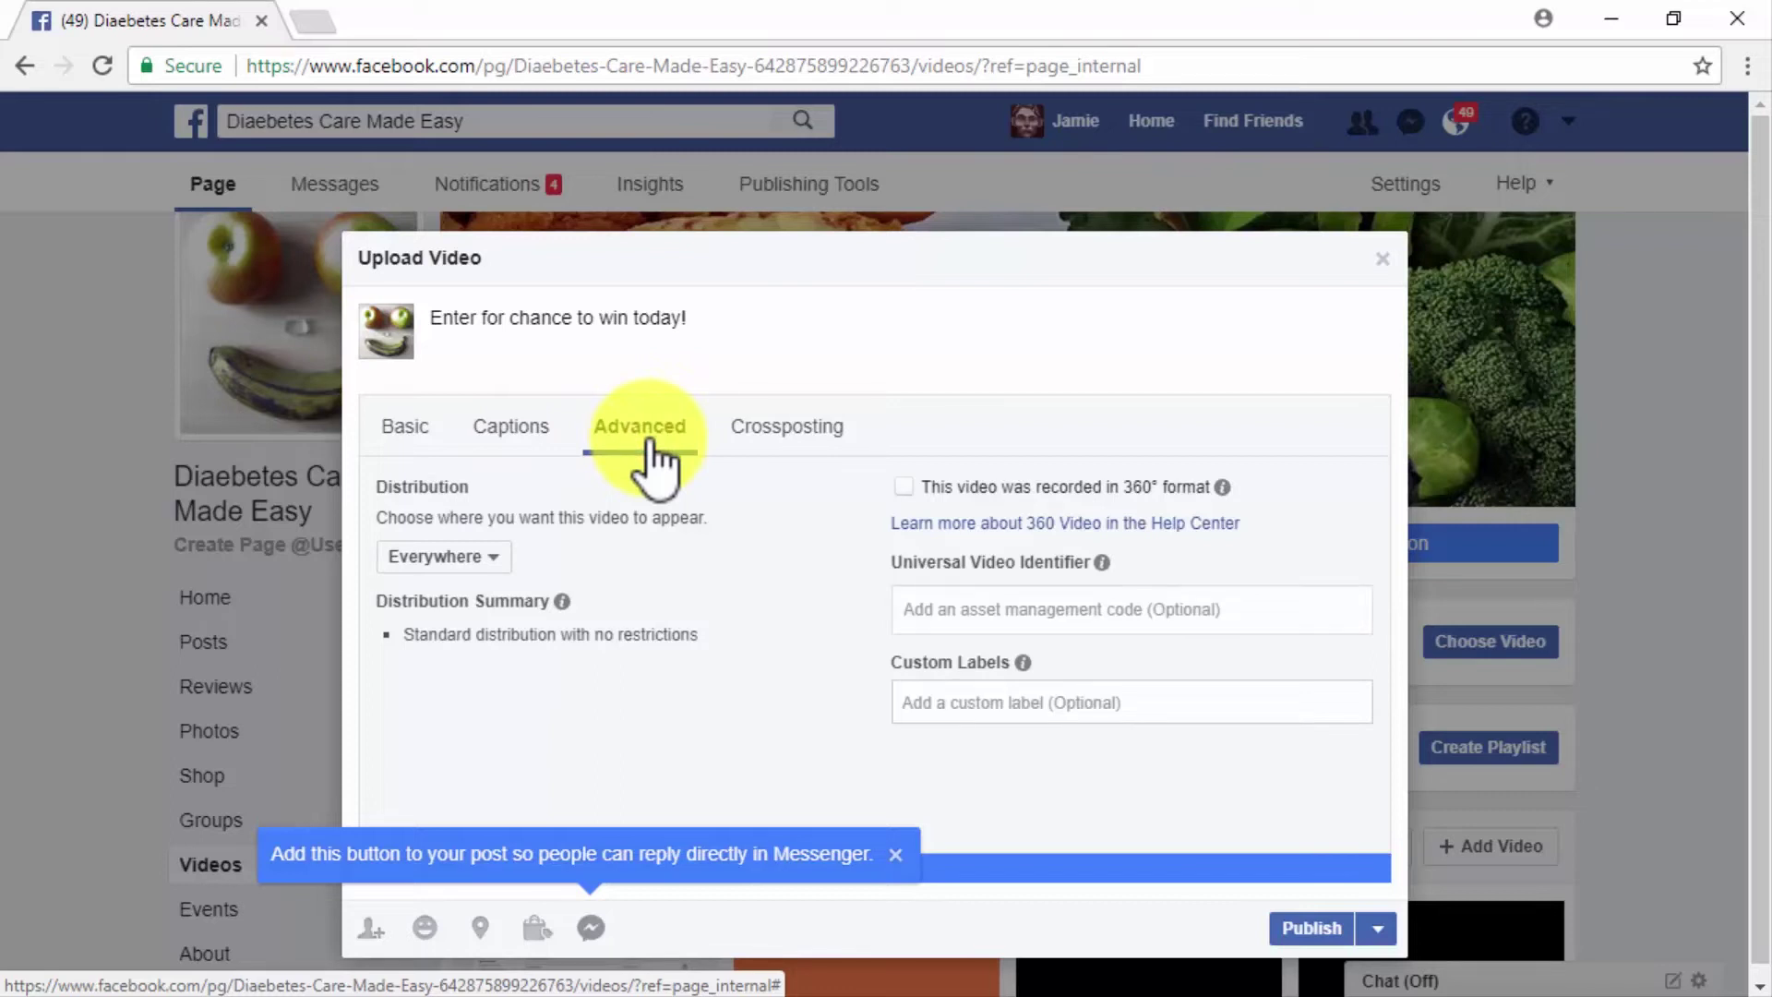
{"action": "left_click", "coordinate": [792, 441]}
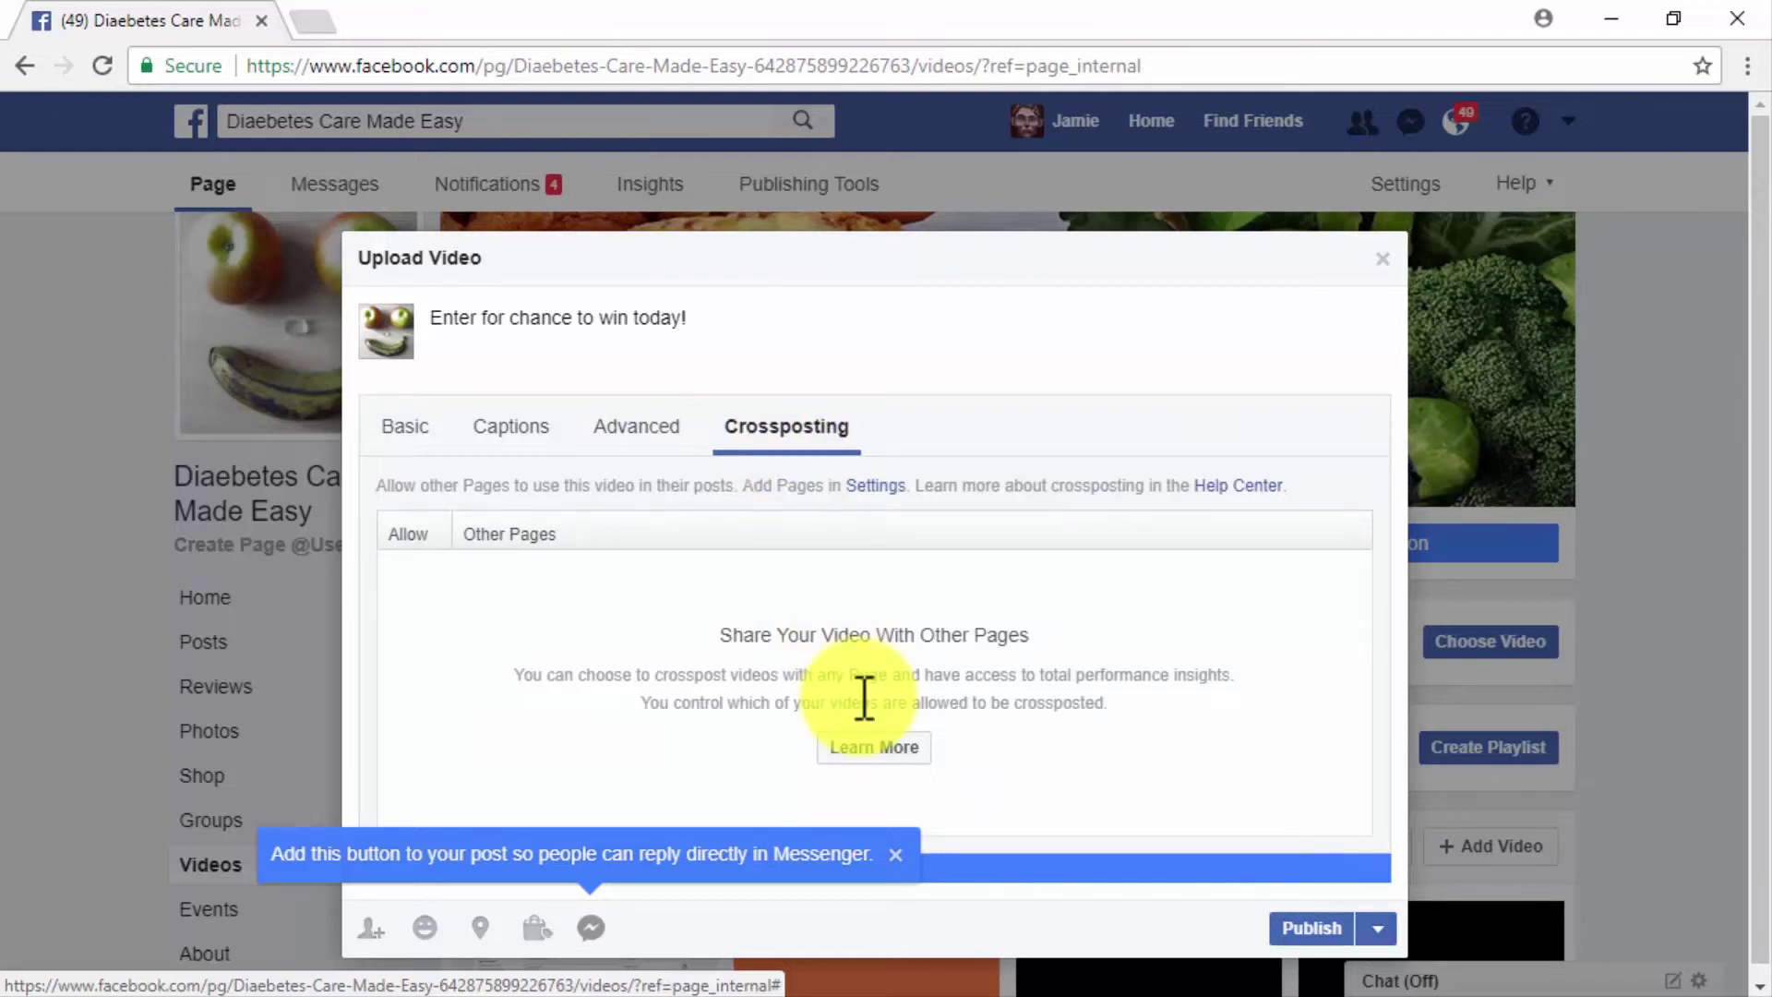
{"action": "left_click", "coordinate": [412, 432]}
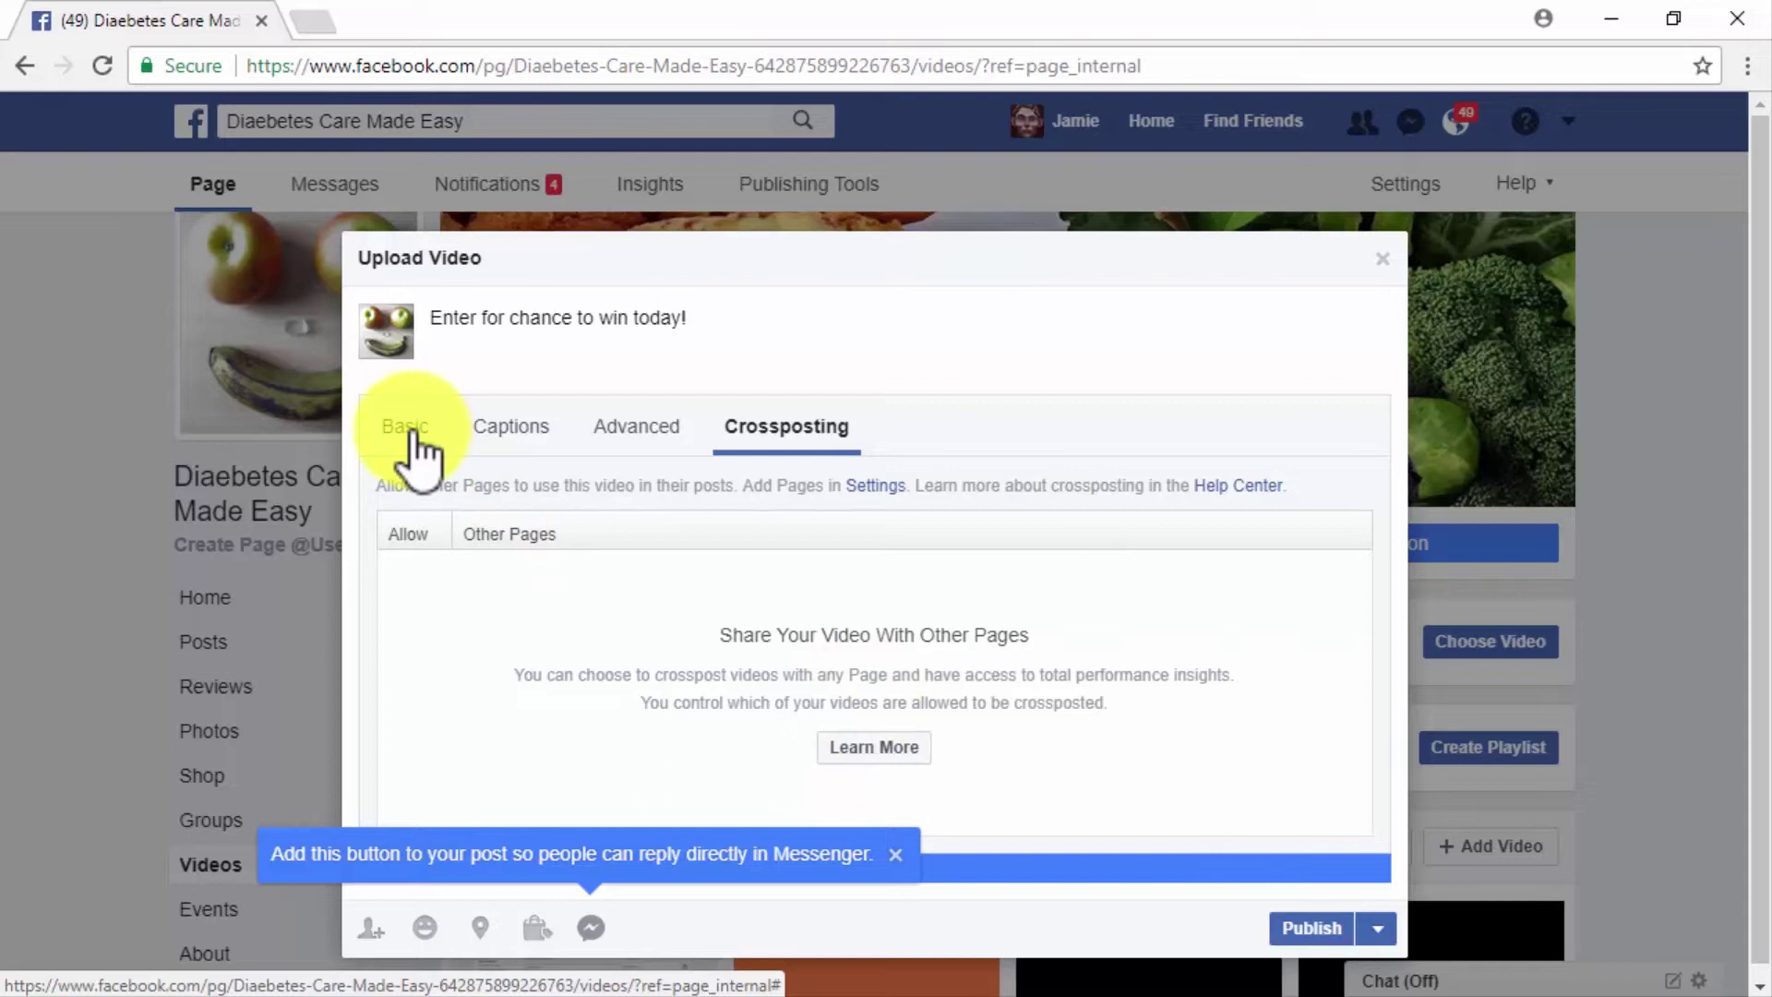
{"action": "left_click", "coordinate": [413, 434]}
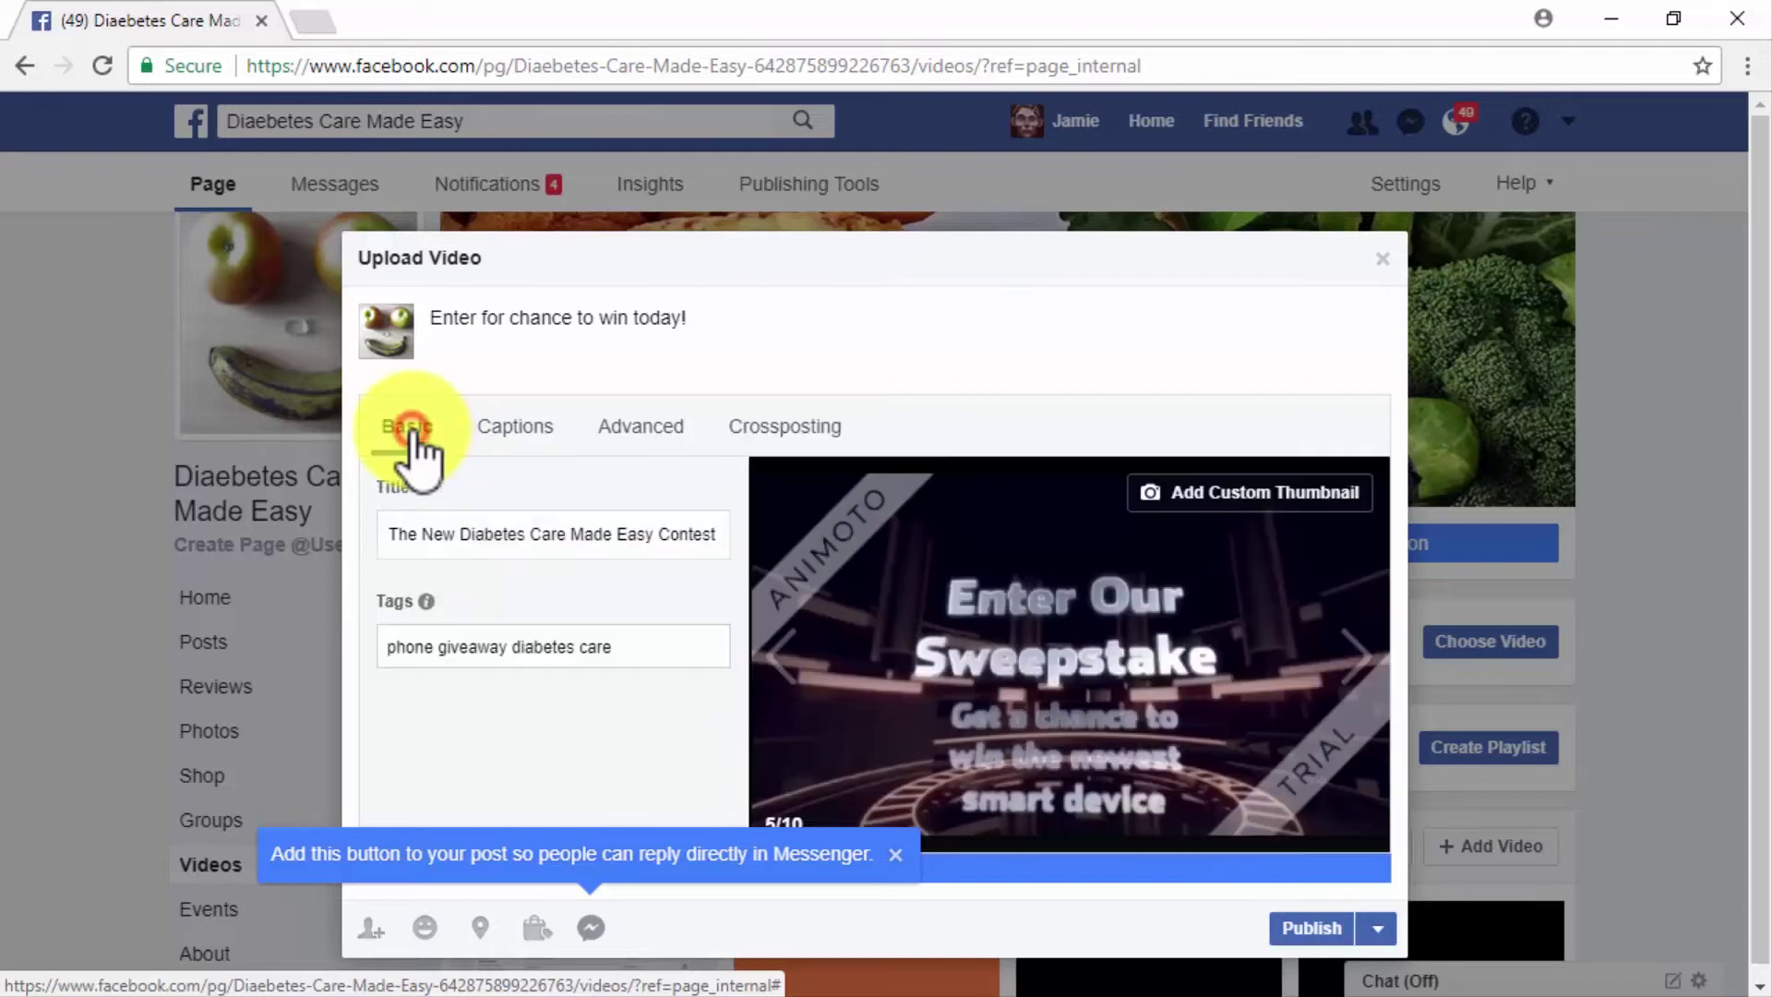
- Explore the post's options for tagging people, adding a Celebrating activity and adding a location, without choosing a specific entry
{"action": "left_click", "coordinate": [362, 927]}
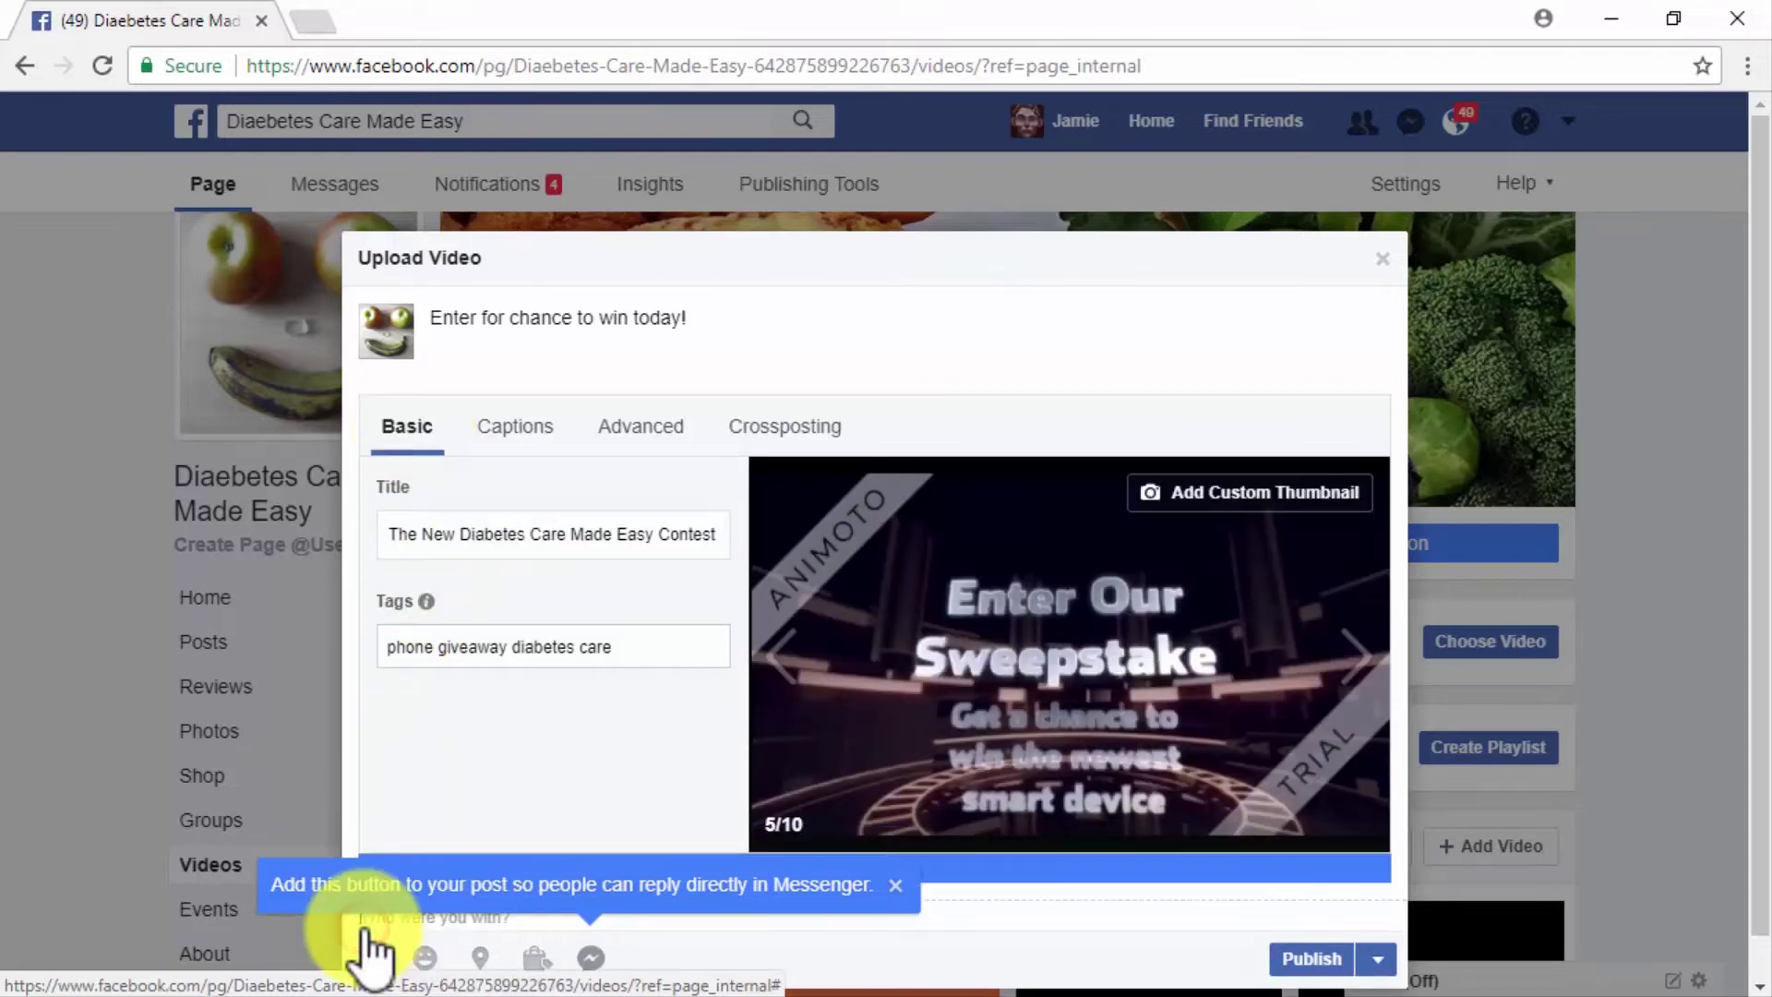
{"action": "left_click", "coordinate": [895, 884]}
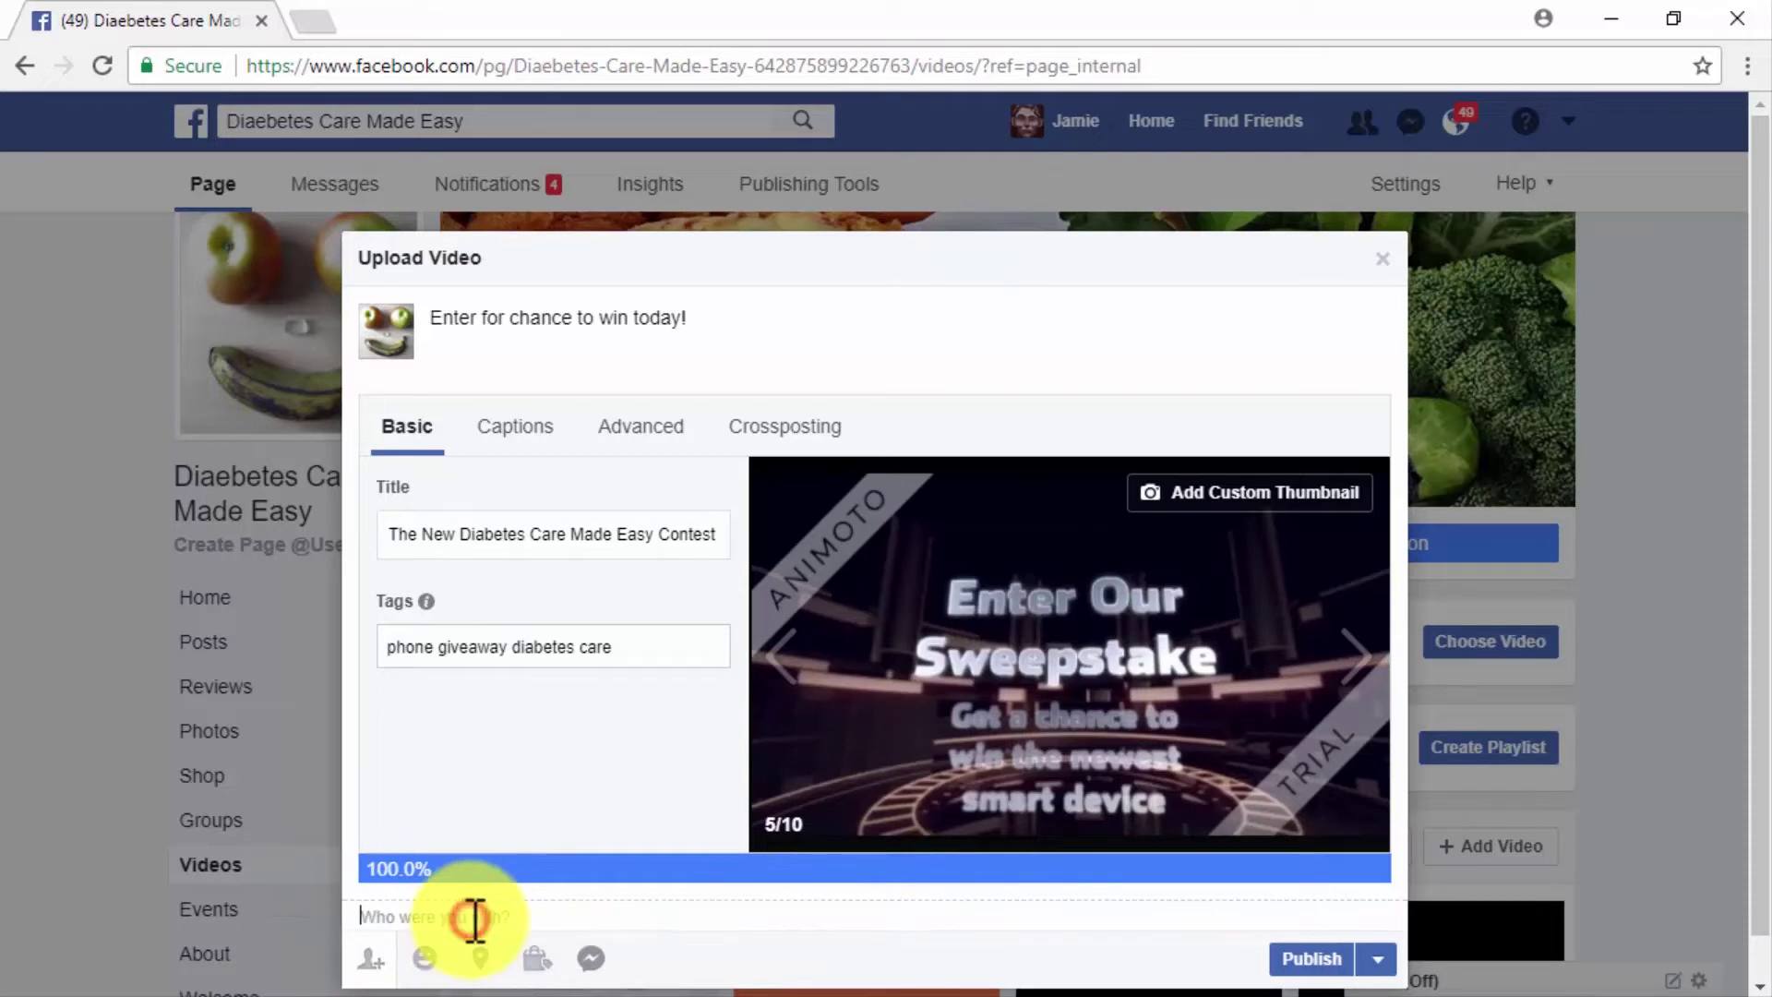
{"action": "left_click", "coordinate": [427, 958]}
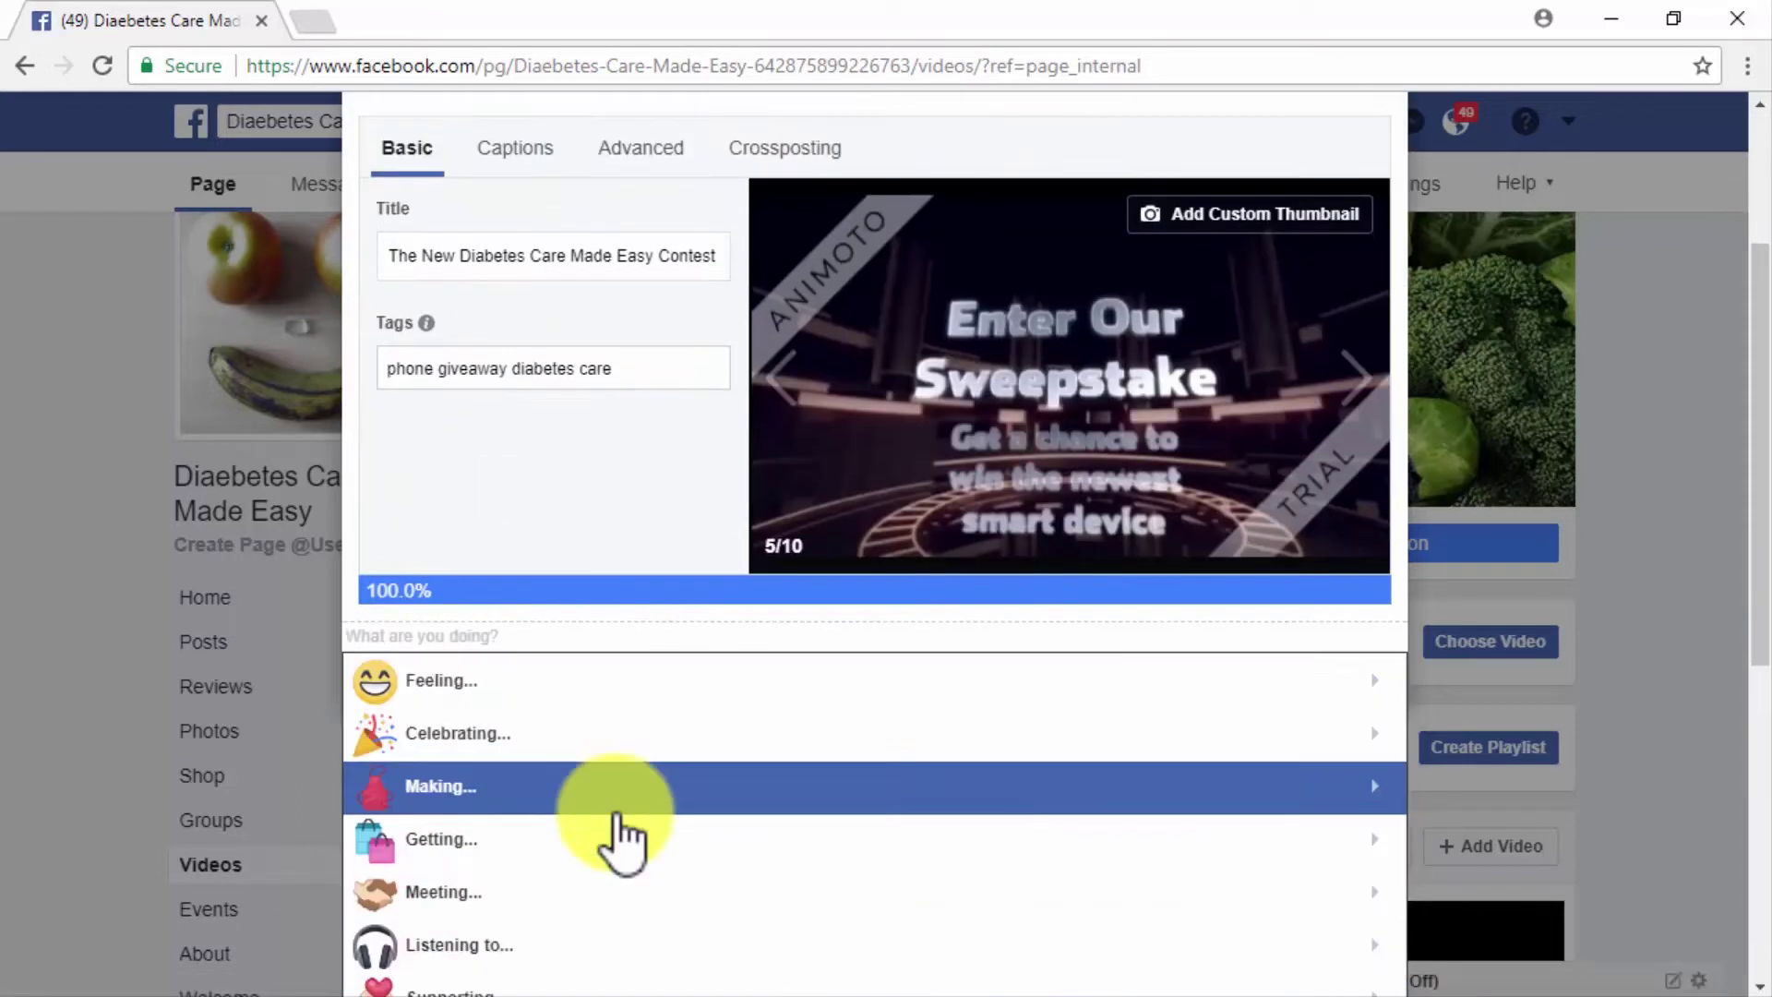
{"action": "left_click", "coordinate": [622, 756]}
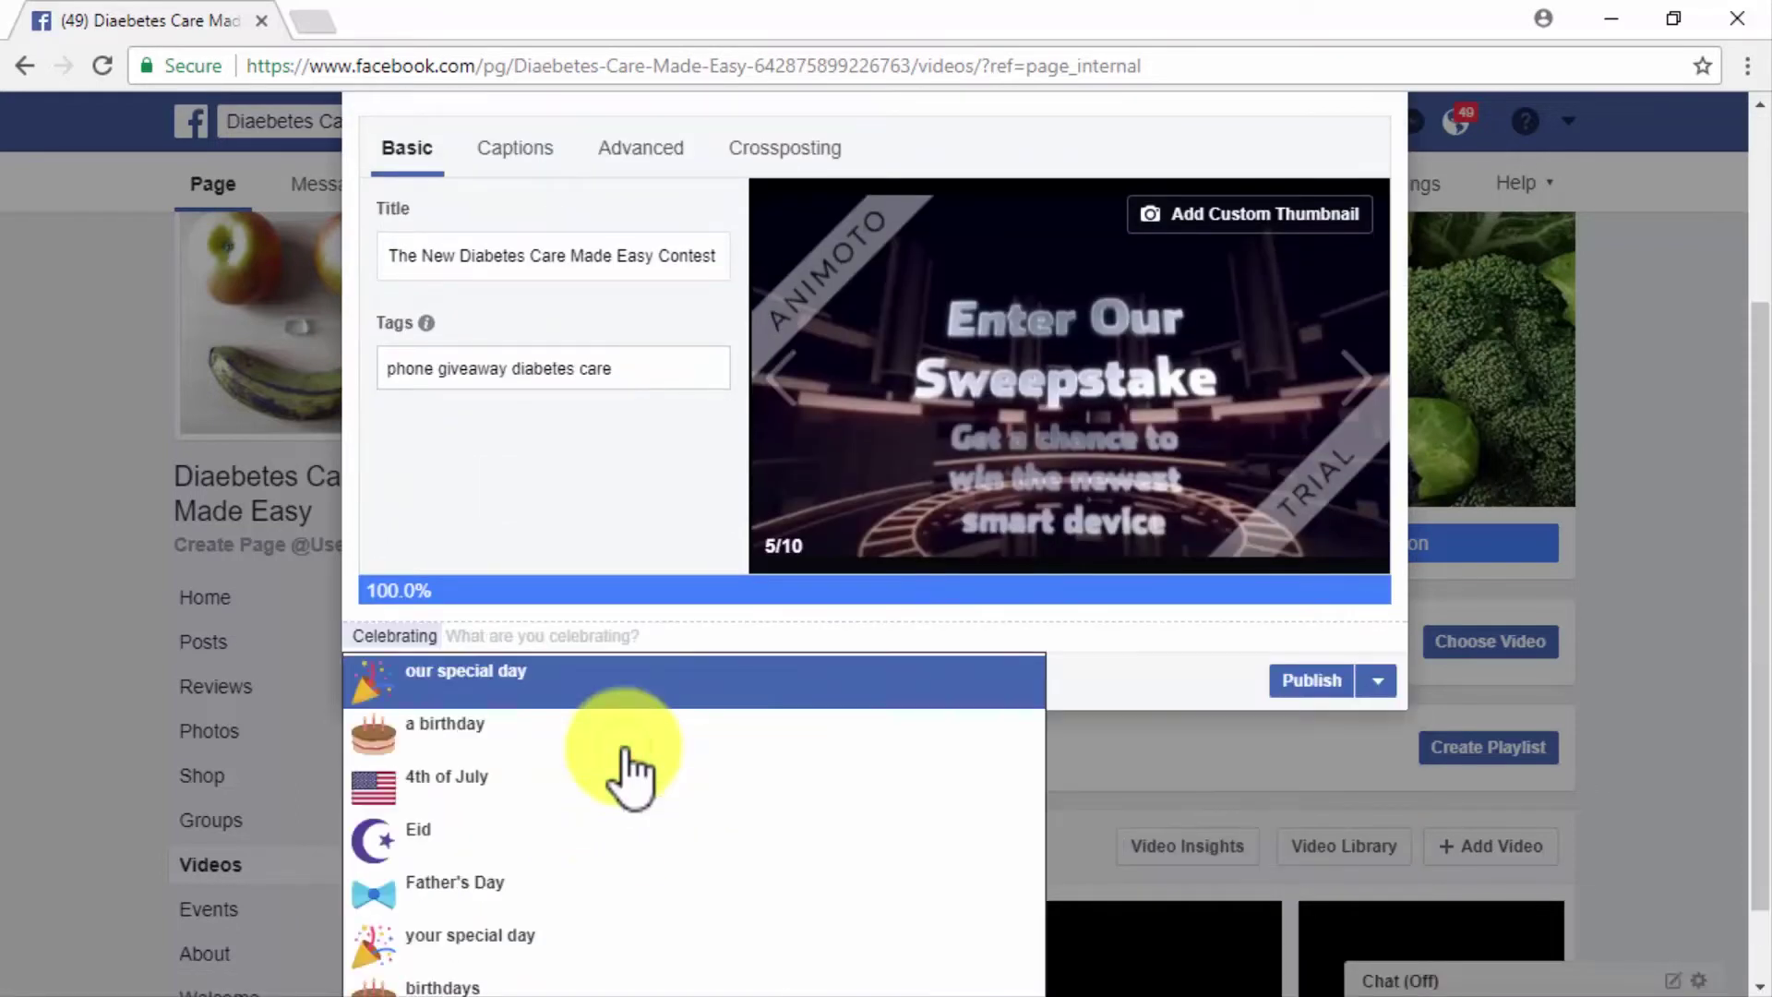
{"action": "left_click", "coordinate": [1068, 711]}
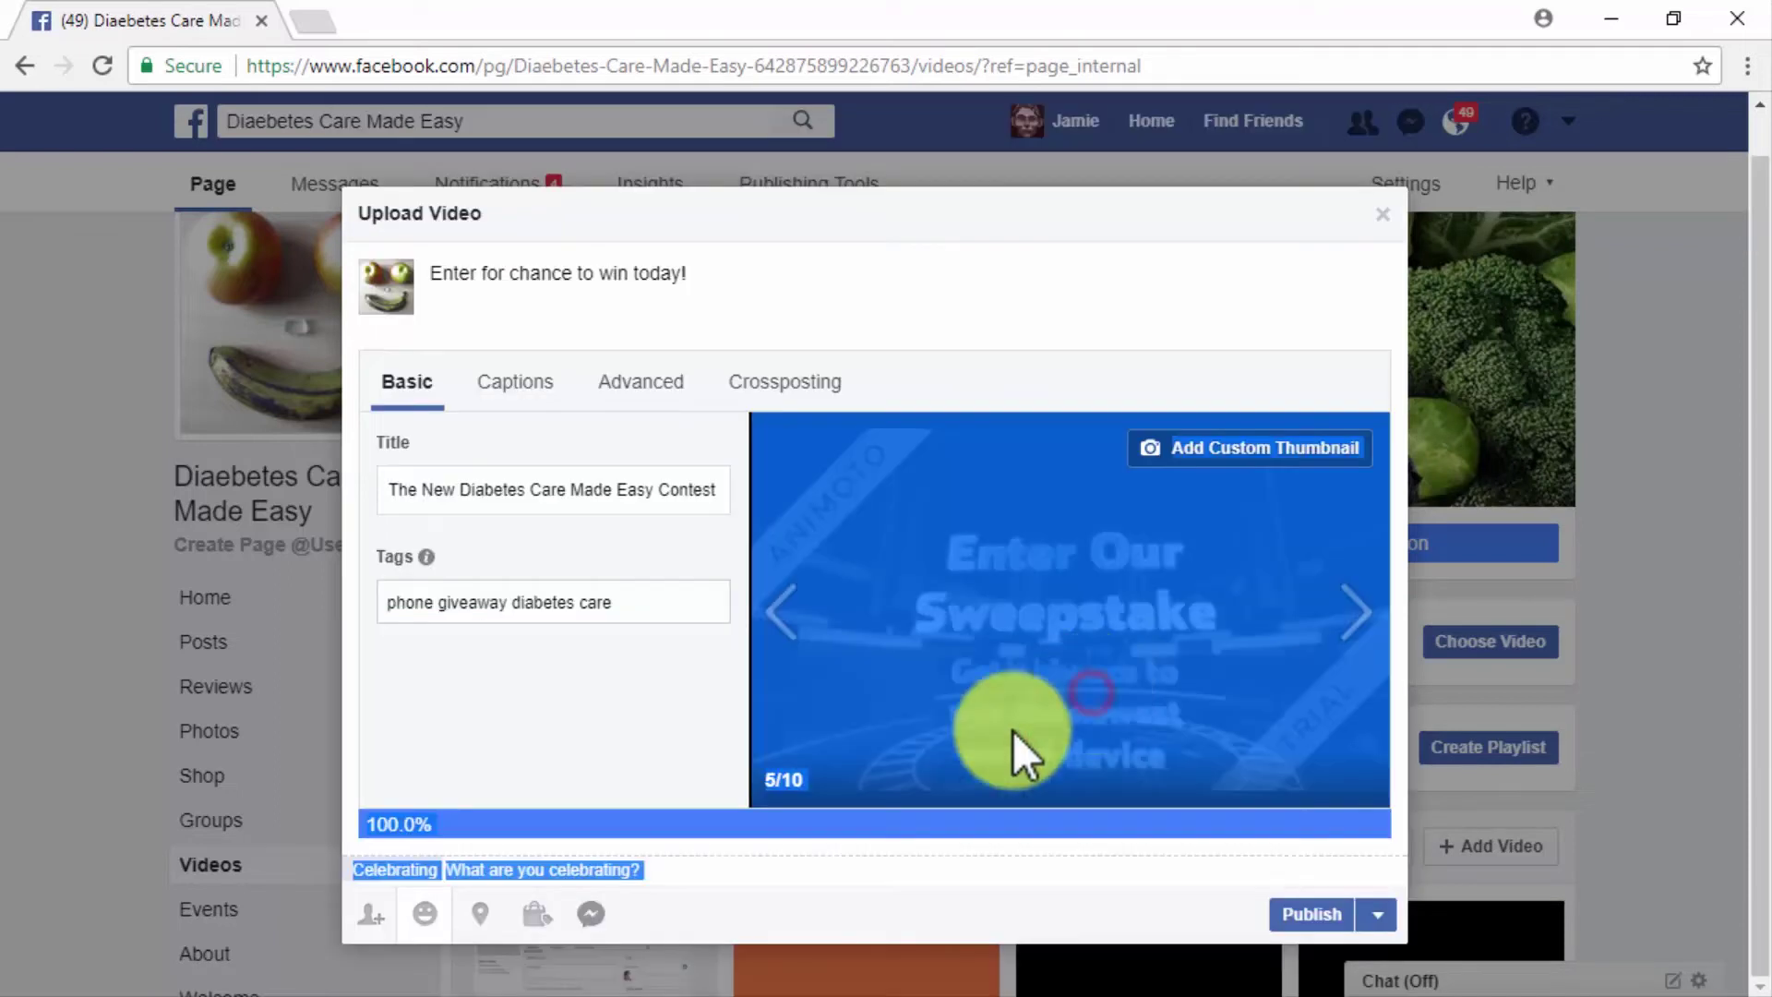
{"action": "left_click", "coordinate": [479, 915]}
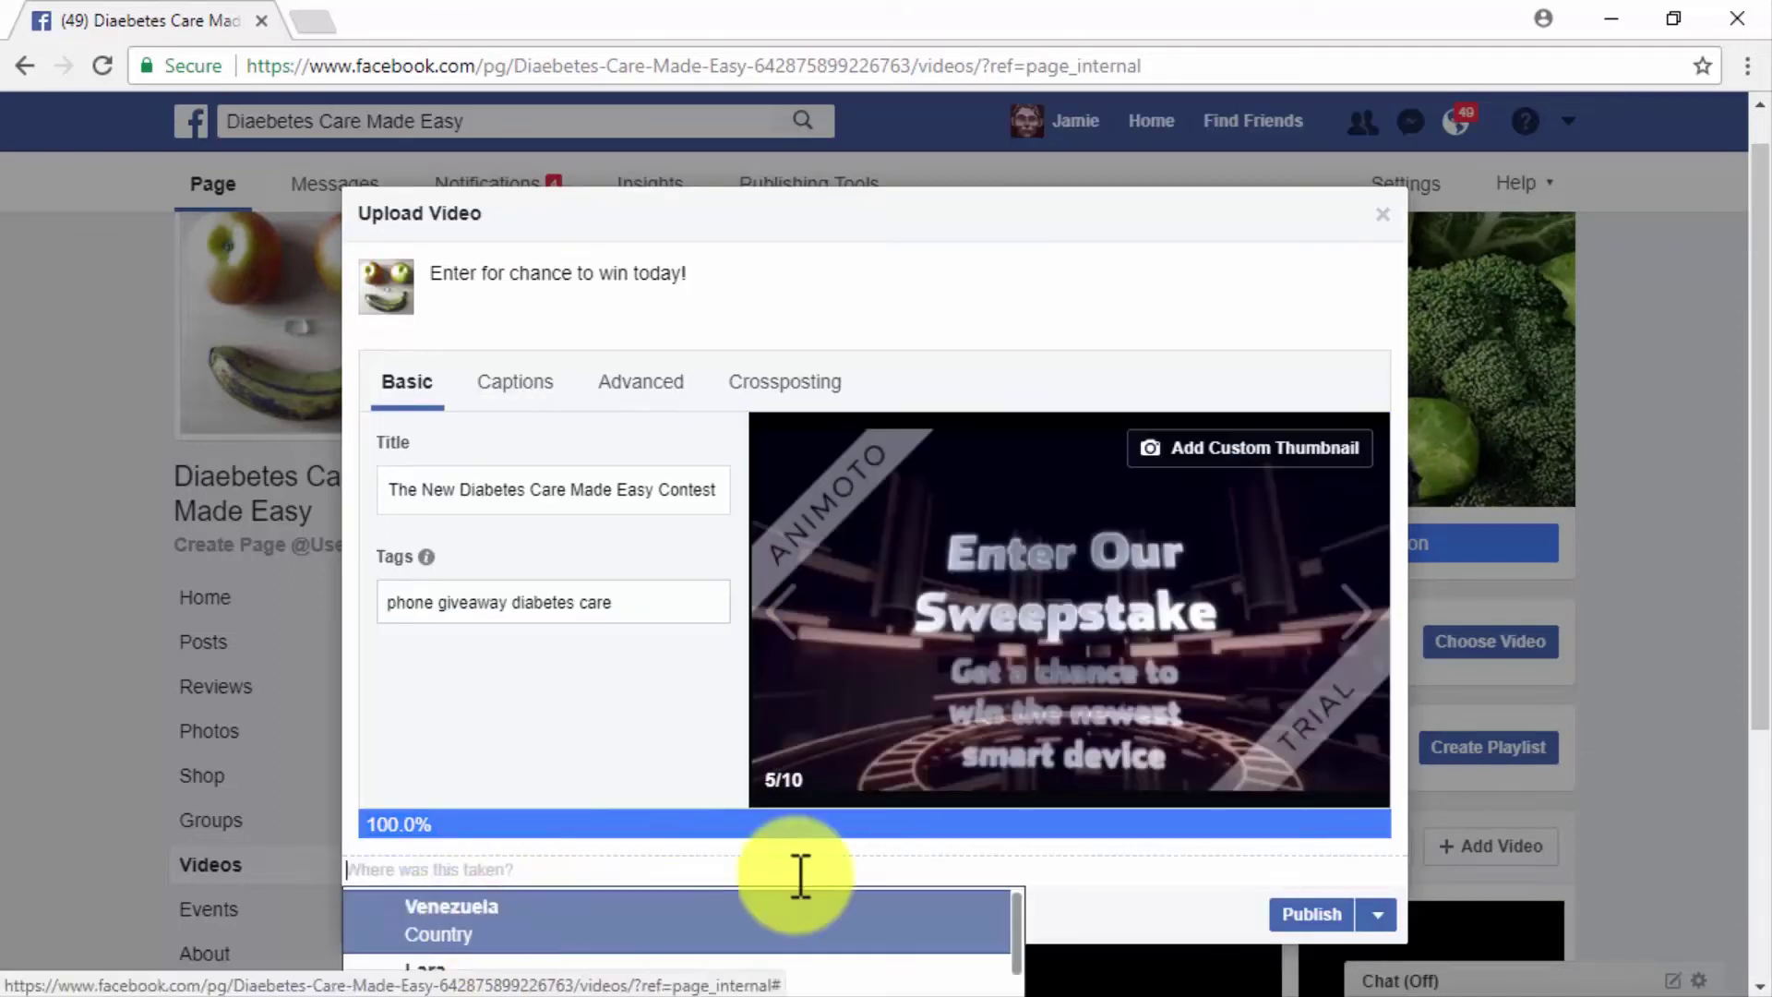
{"action": "left_click", "coordinate": [1126, 910]}
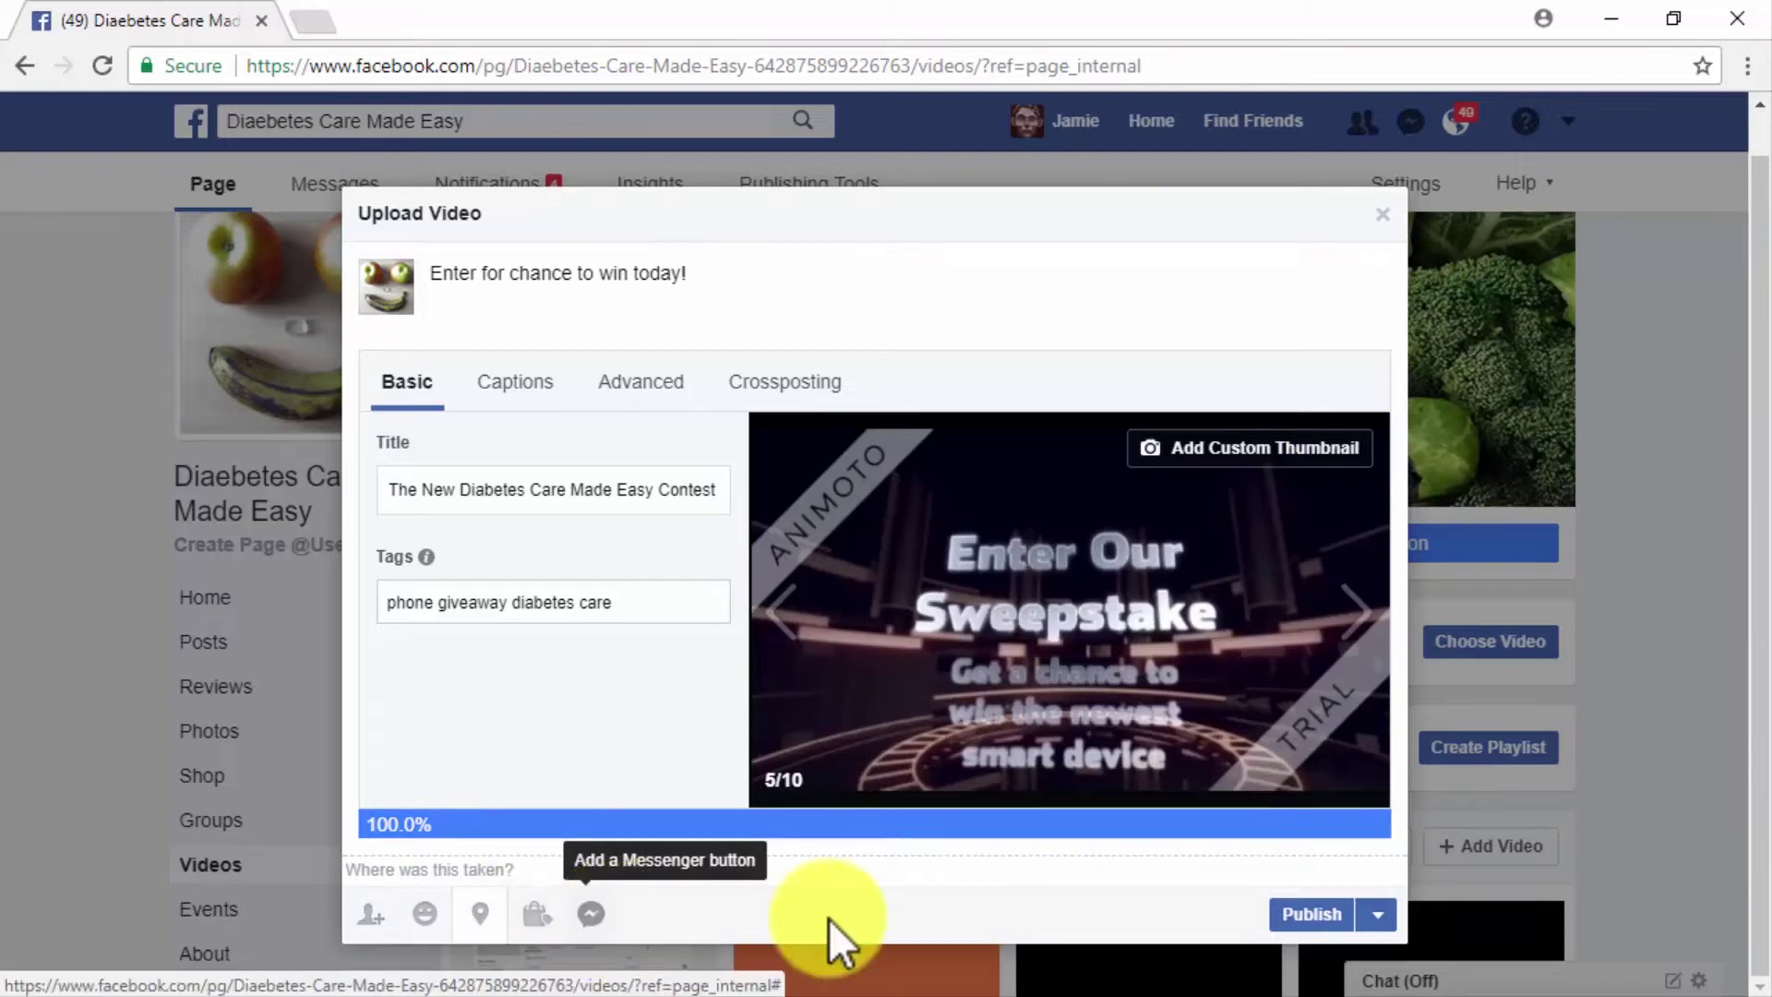
- Publish the contest video to the Facebook page and dismiss the processing notice
{"action": "left_click", "coordinate": [1295, 912]}
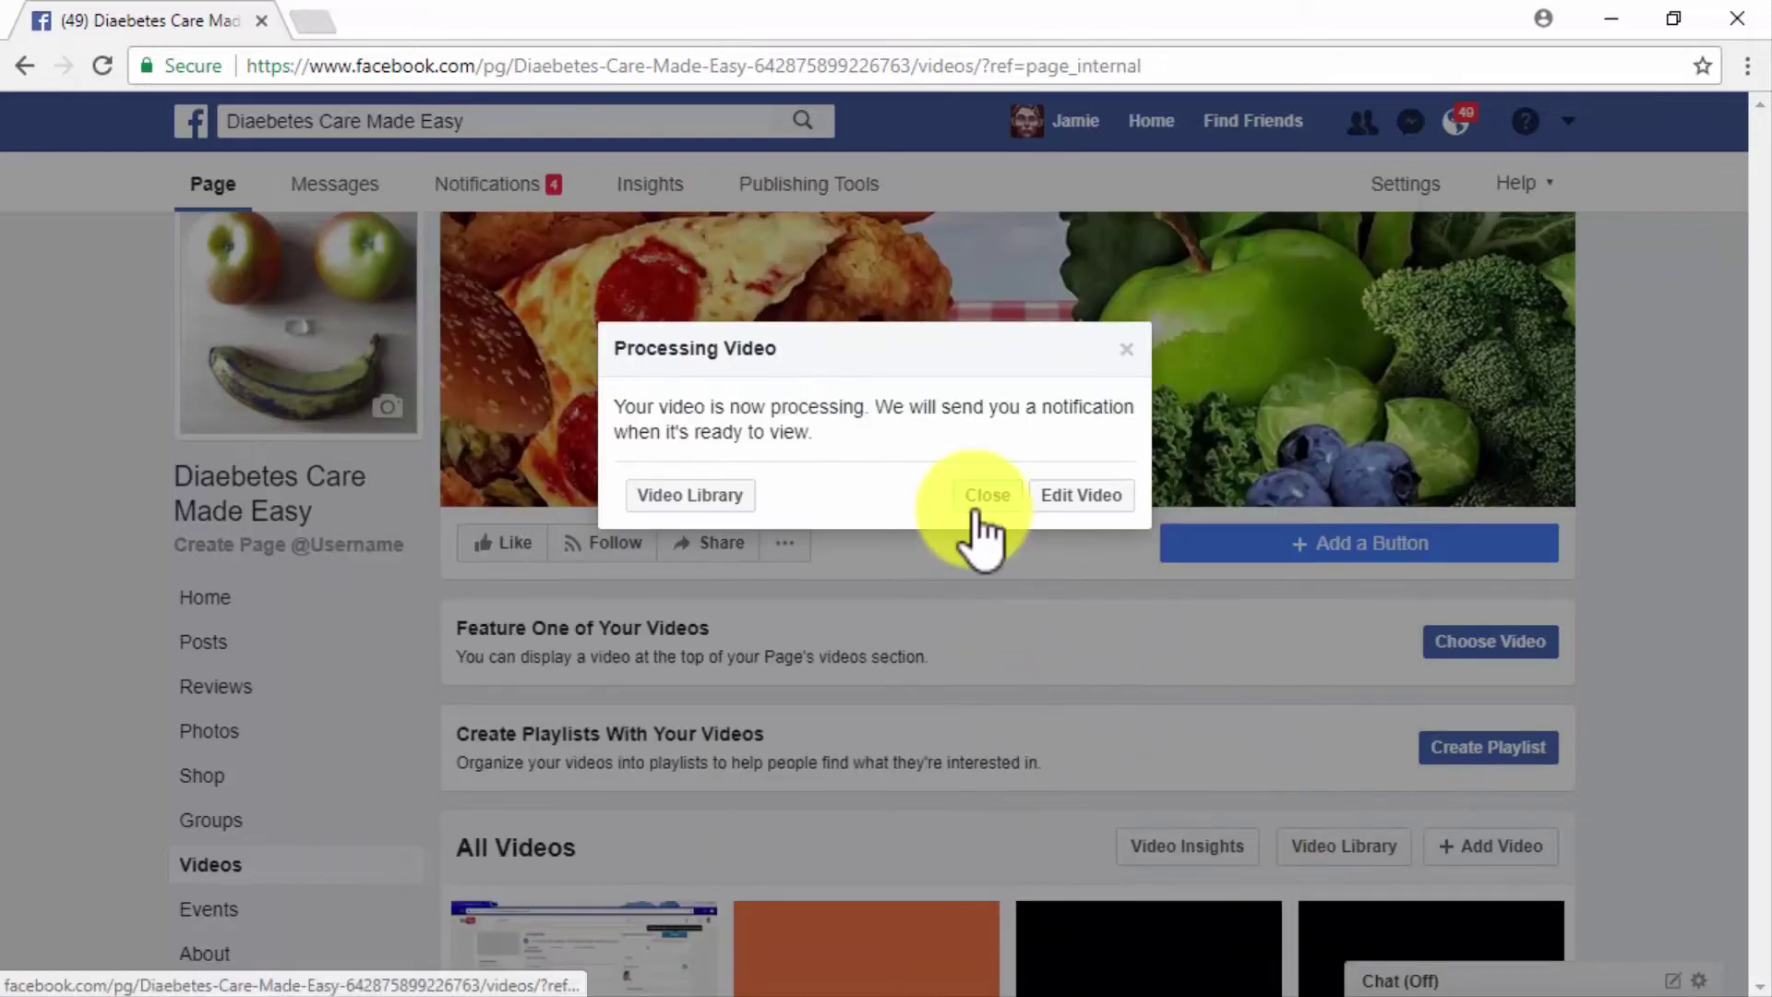
{"action": "left_click", "coordinate": [980, 500]}
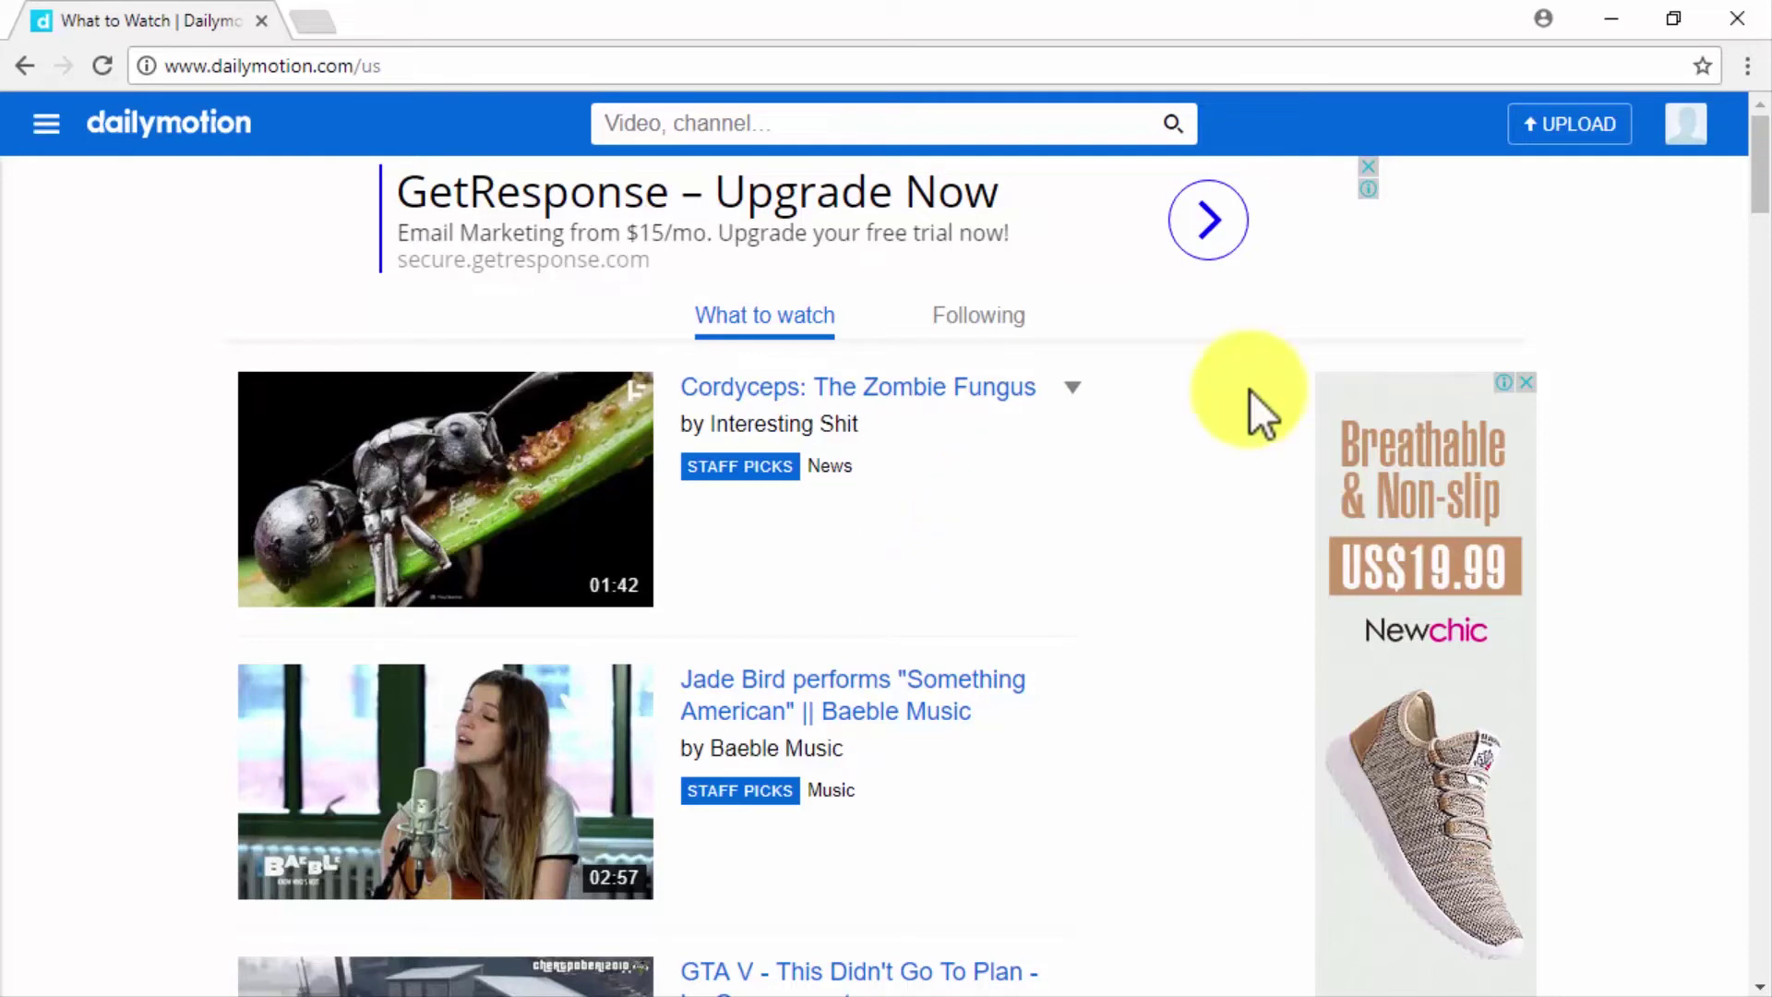
- On Dailymotion, upload the video file Diabetes Care Made Easy Sweepstake from the Documents folder
{"action": "left_click", "coordinate": [1573, 130]}
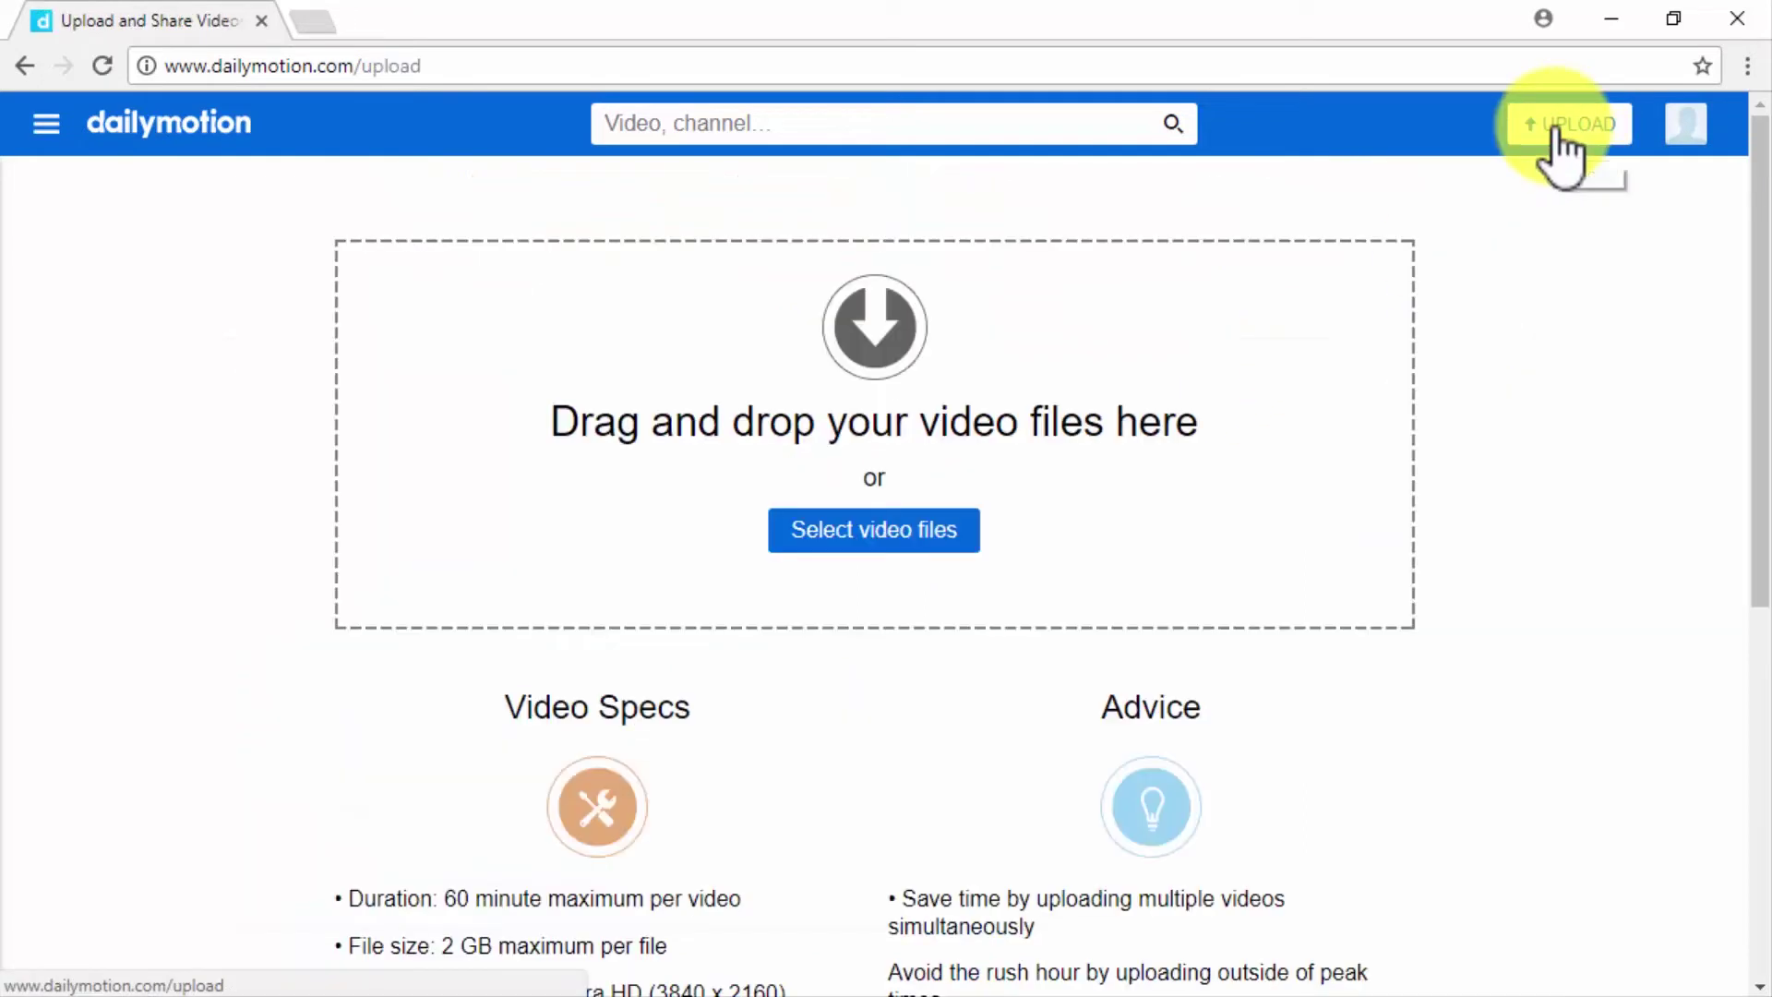
{"action": "left_click", "coordinate": [923, 540]}
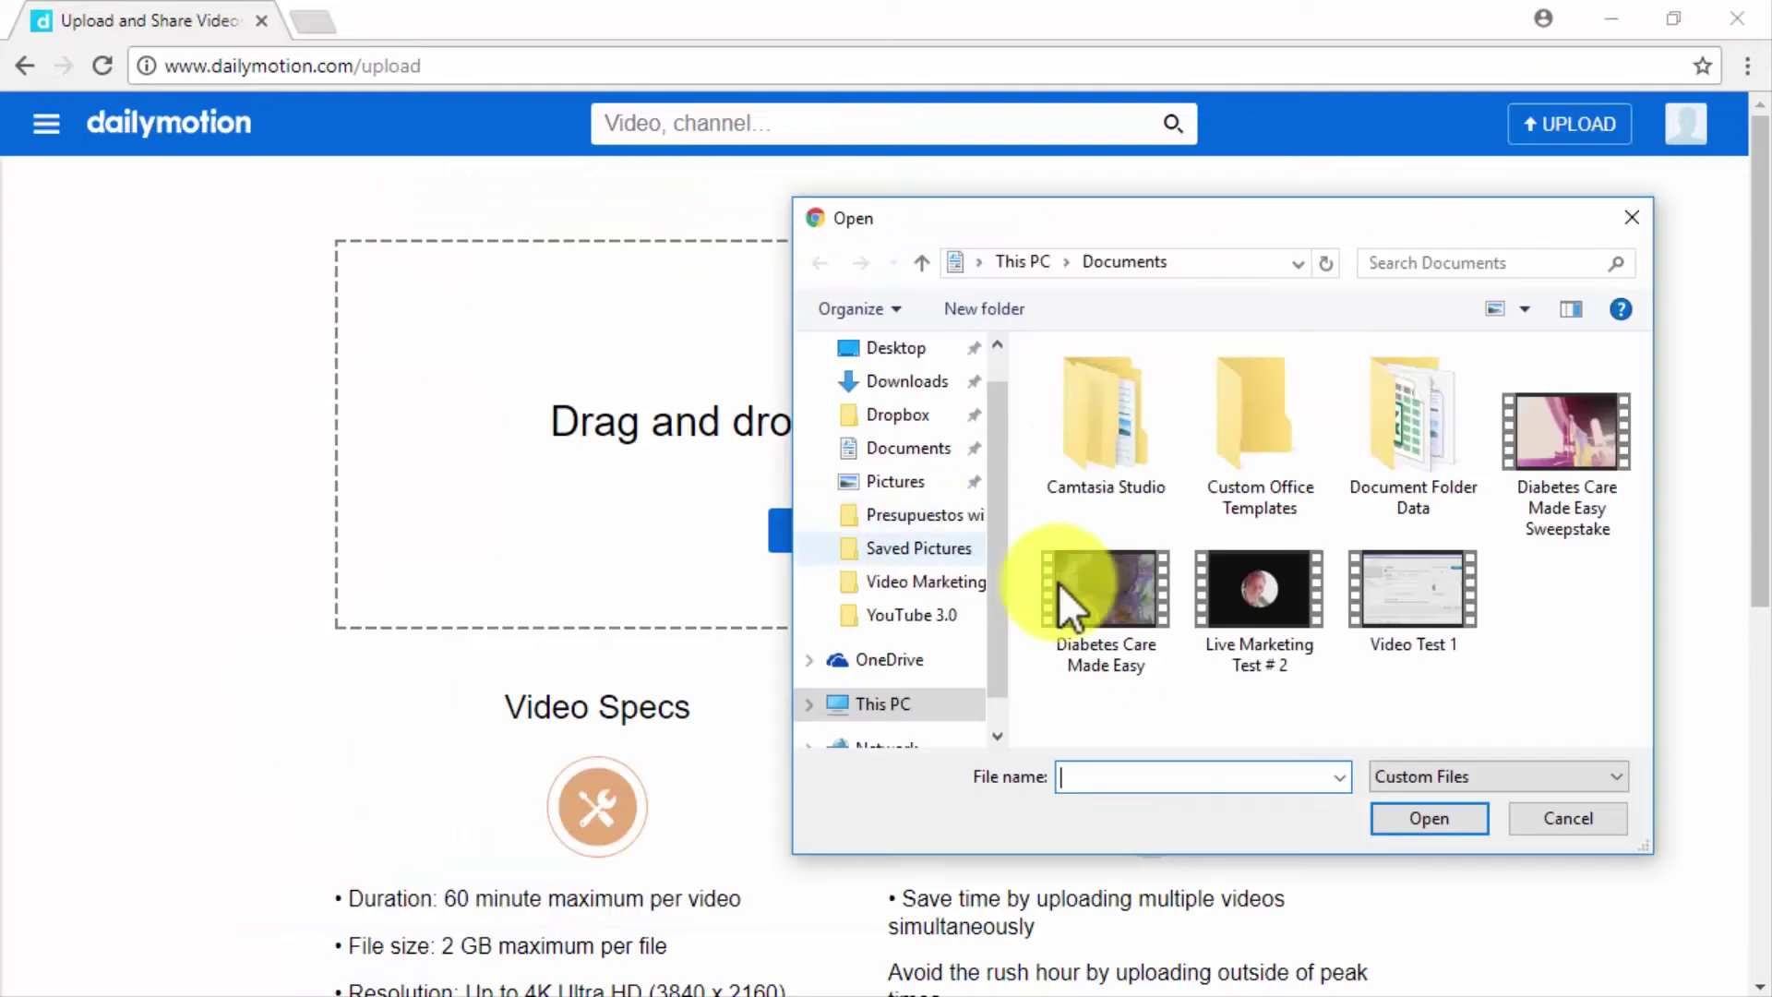
{"action": "left_click", "coordinate": [1576, 432]}
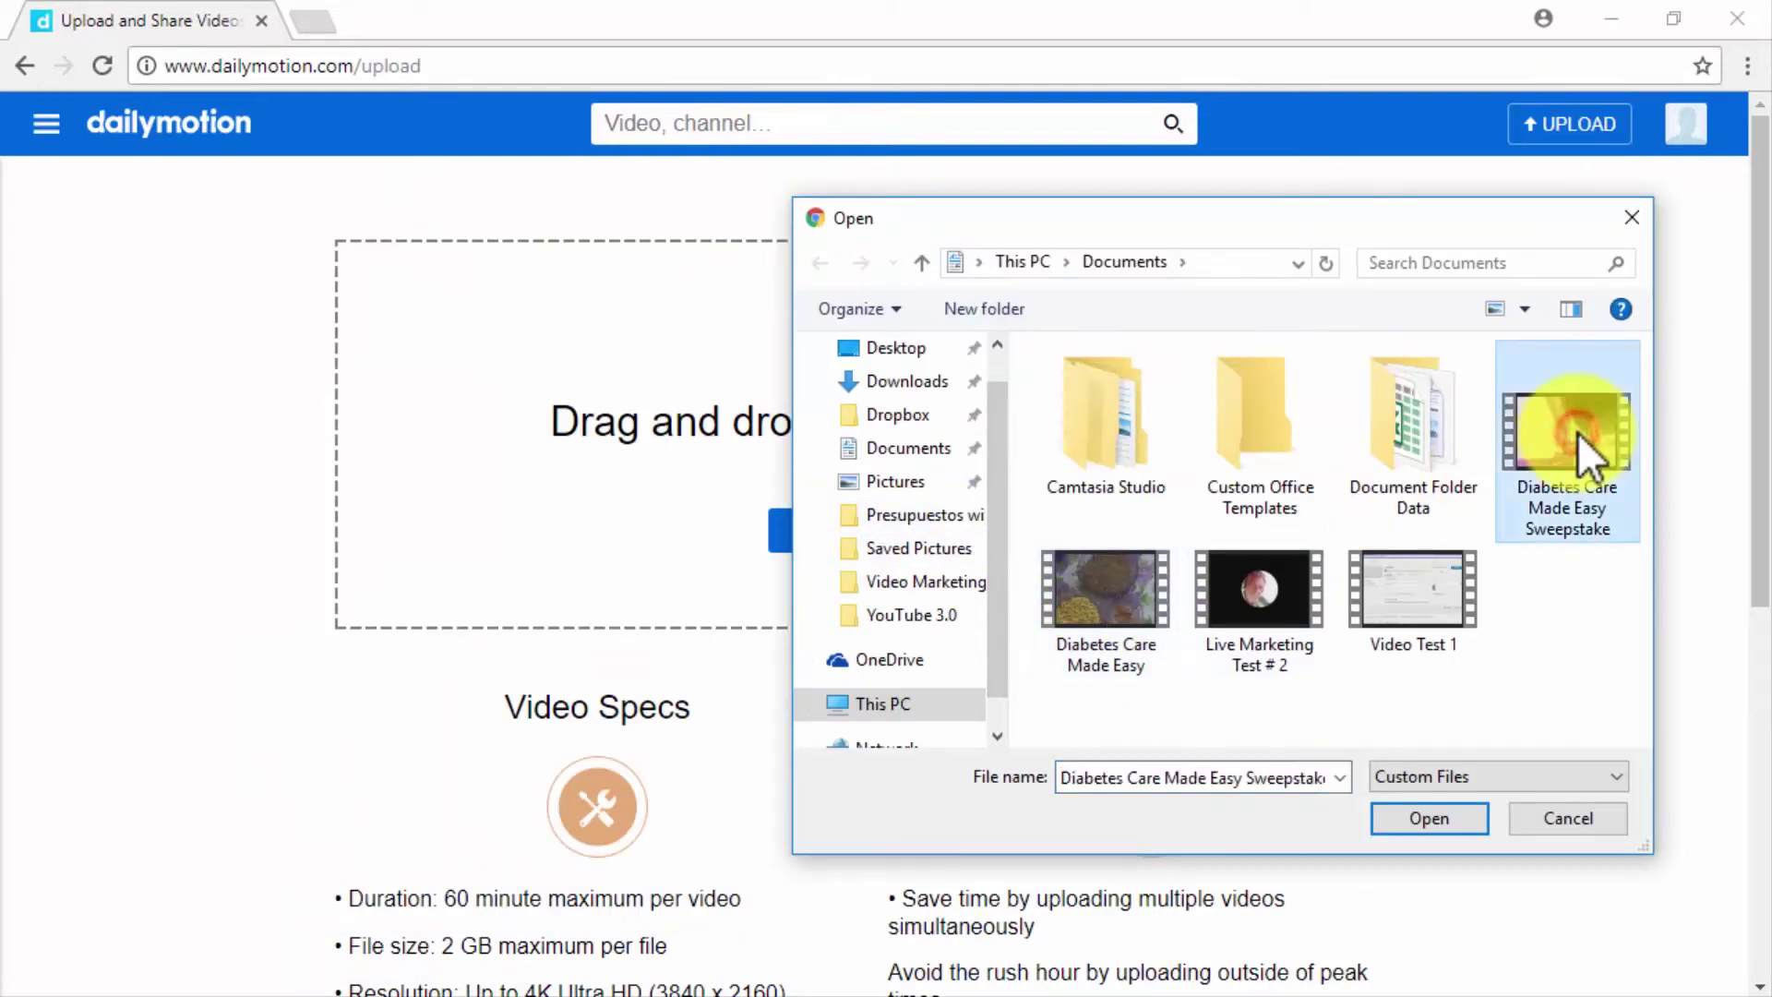
{"action": "left_click", "coordinate": [1441, 812]}
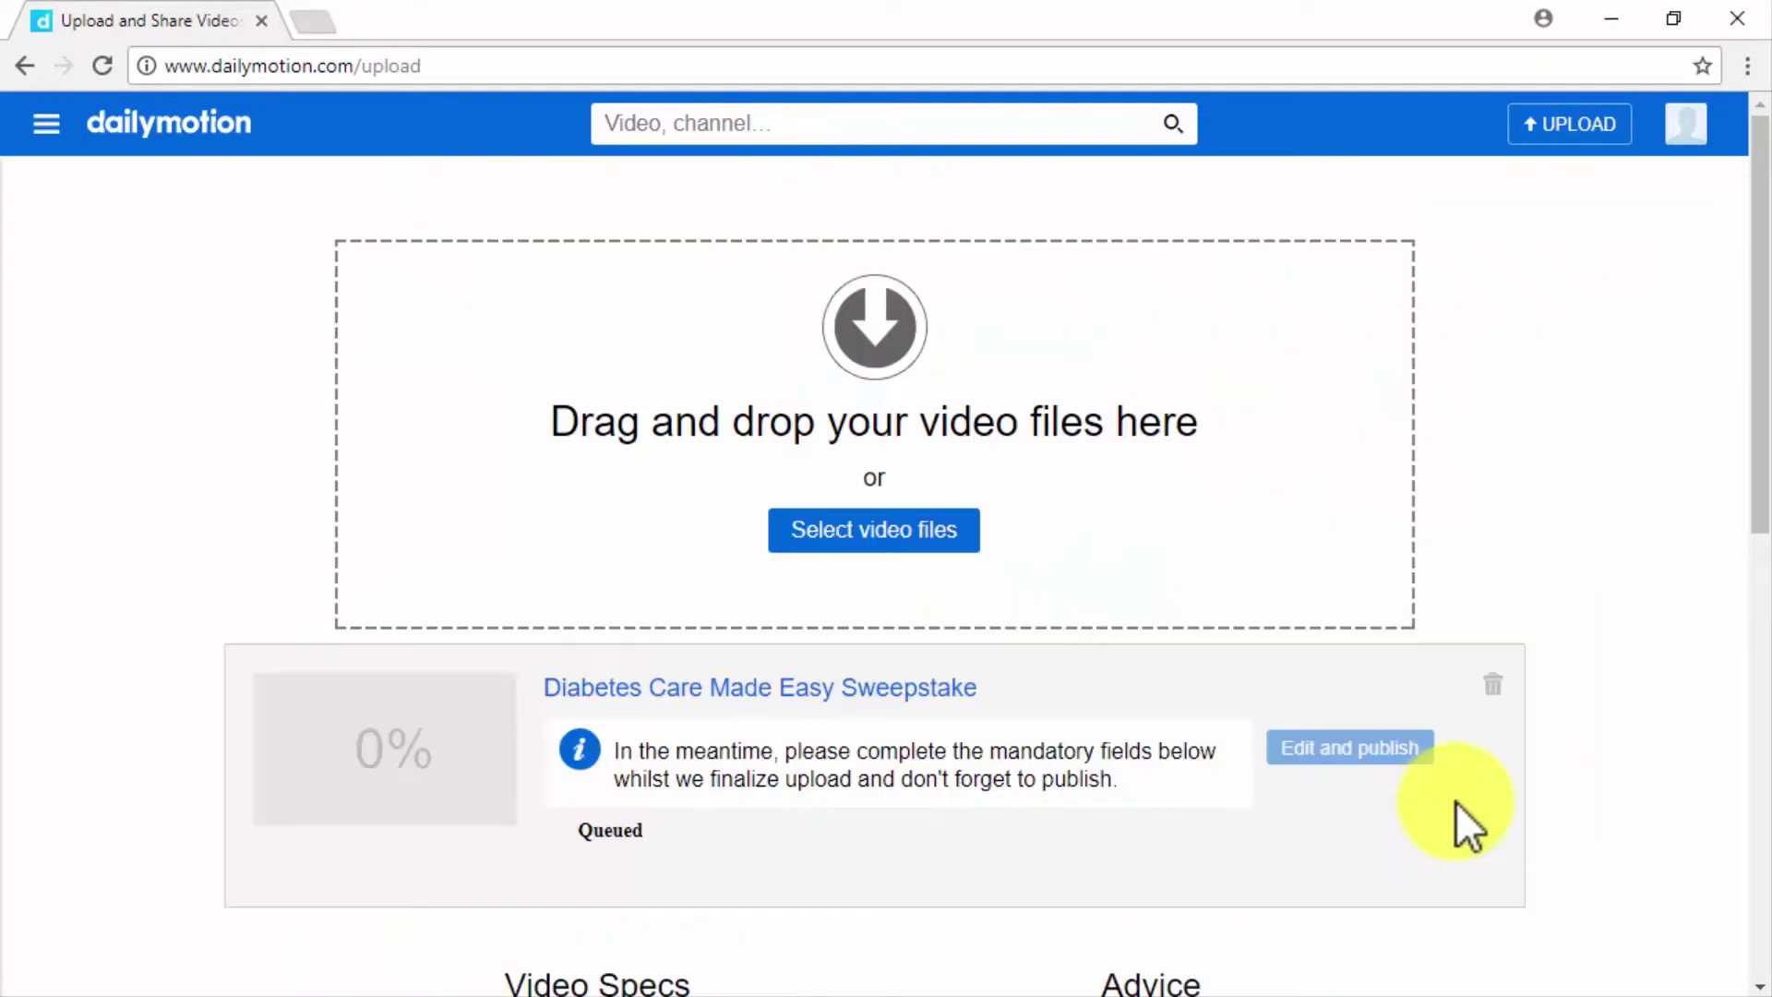
{"action": "scroll", "coordinate": [1598, 683], "scroll_direction": "down", "scroll_amount": 1}
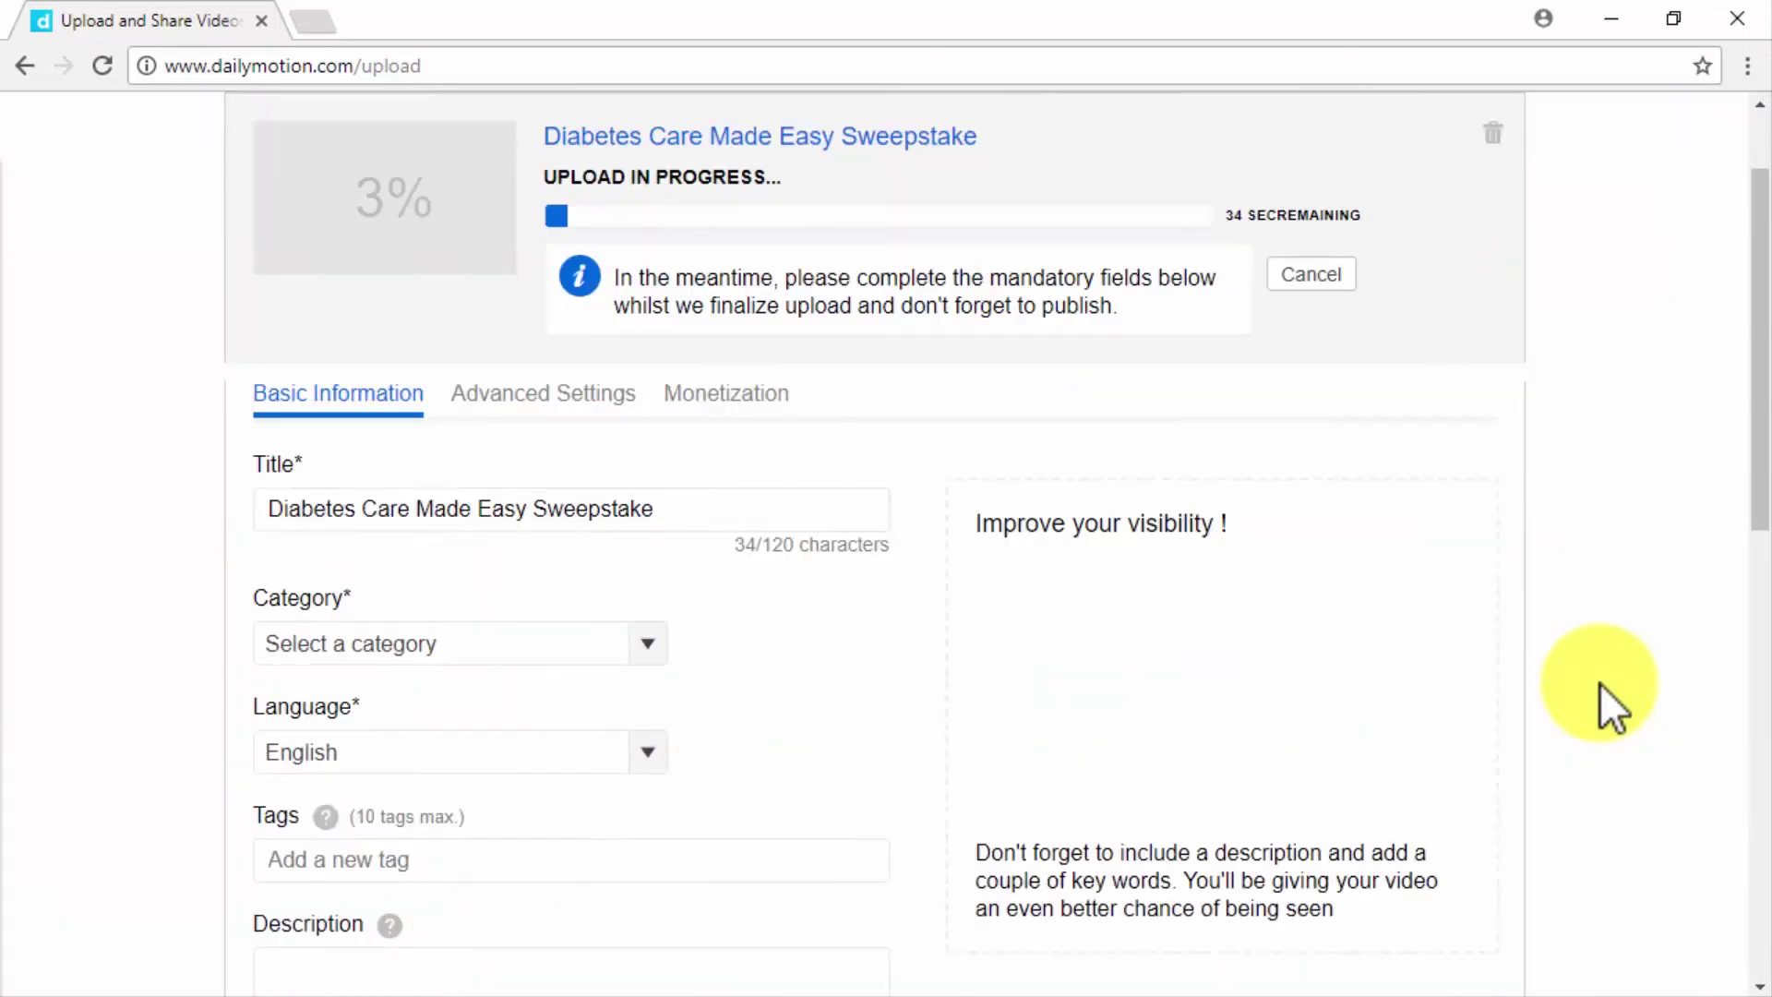
{"action": "scroll", "coordinate": [1598, 683], "scroll_direction": "down", "scroll_amount": 1}
{"action": "left_click", "coordinate": [285, 369]}
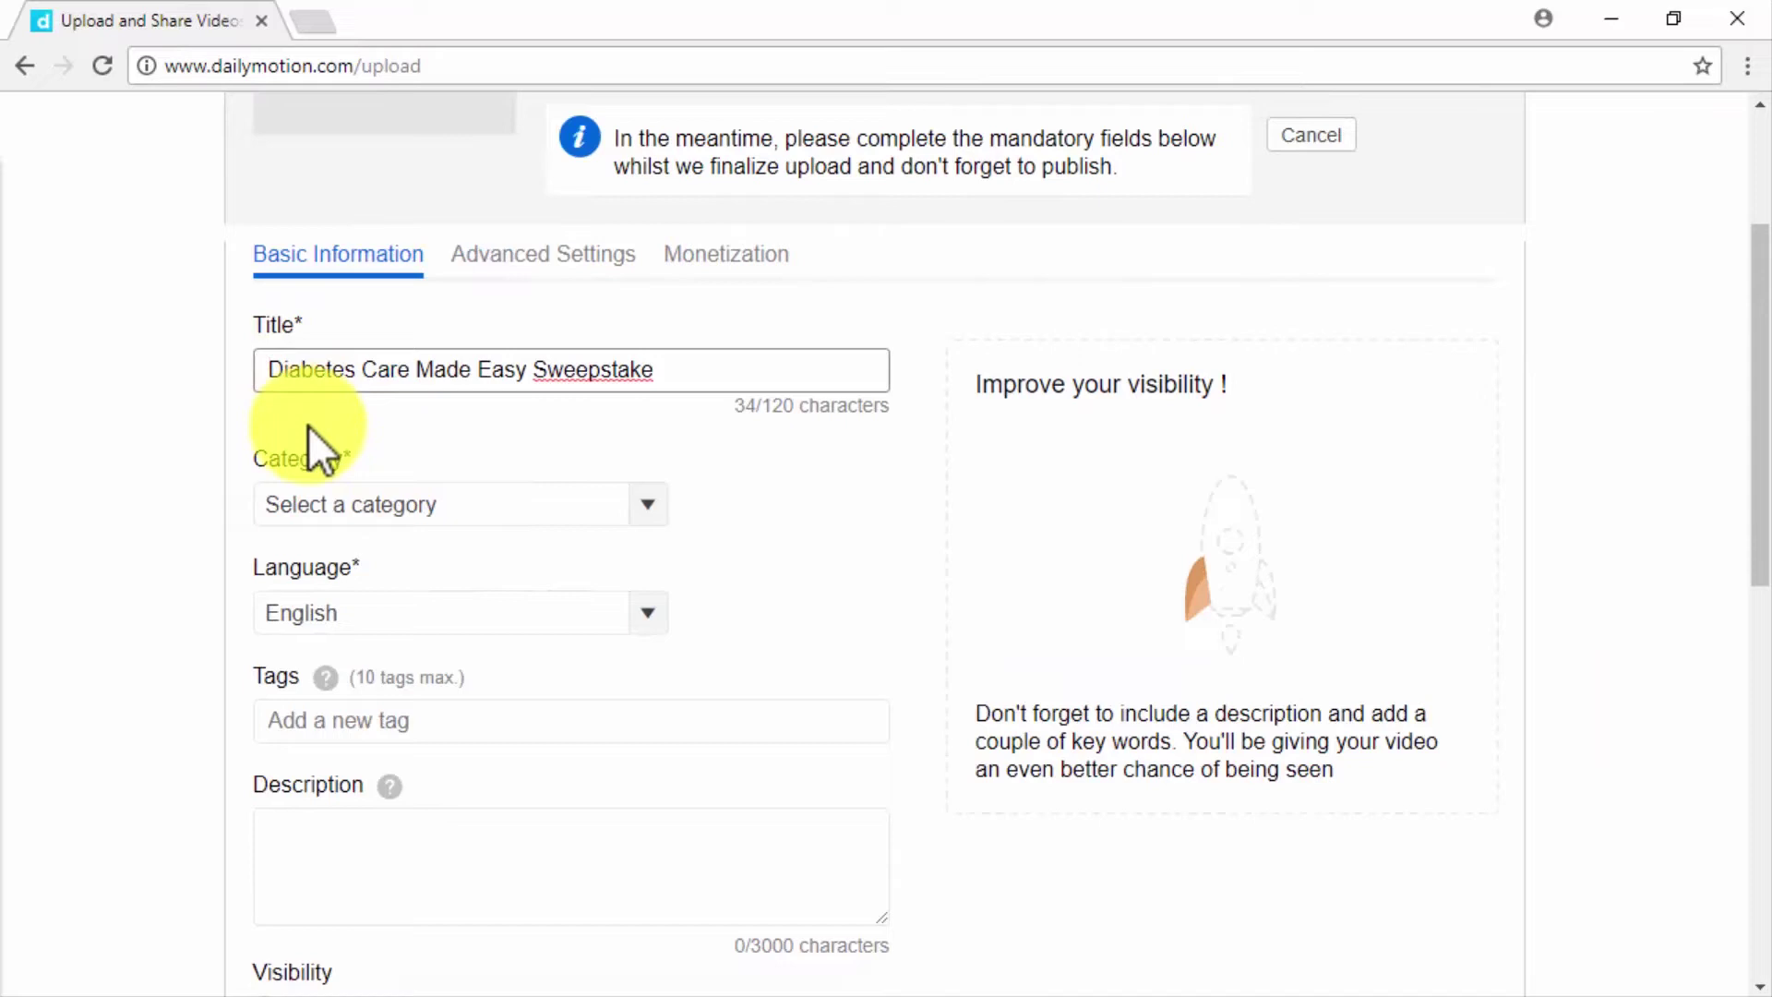
{"action": "type", "text": "New"}
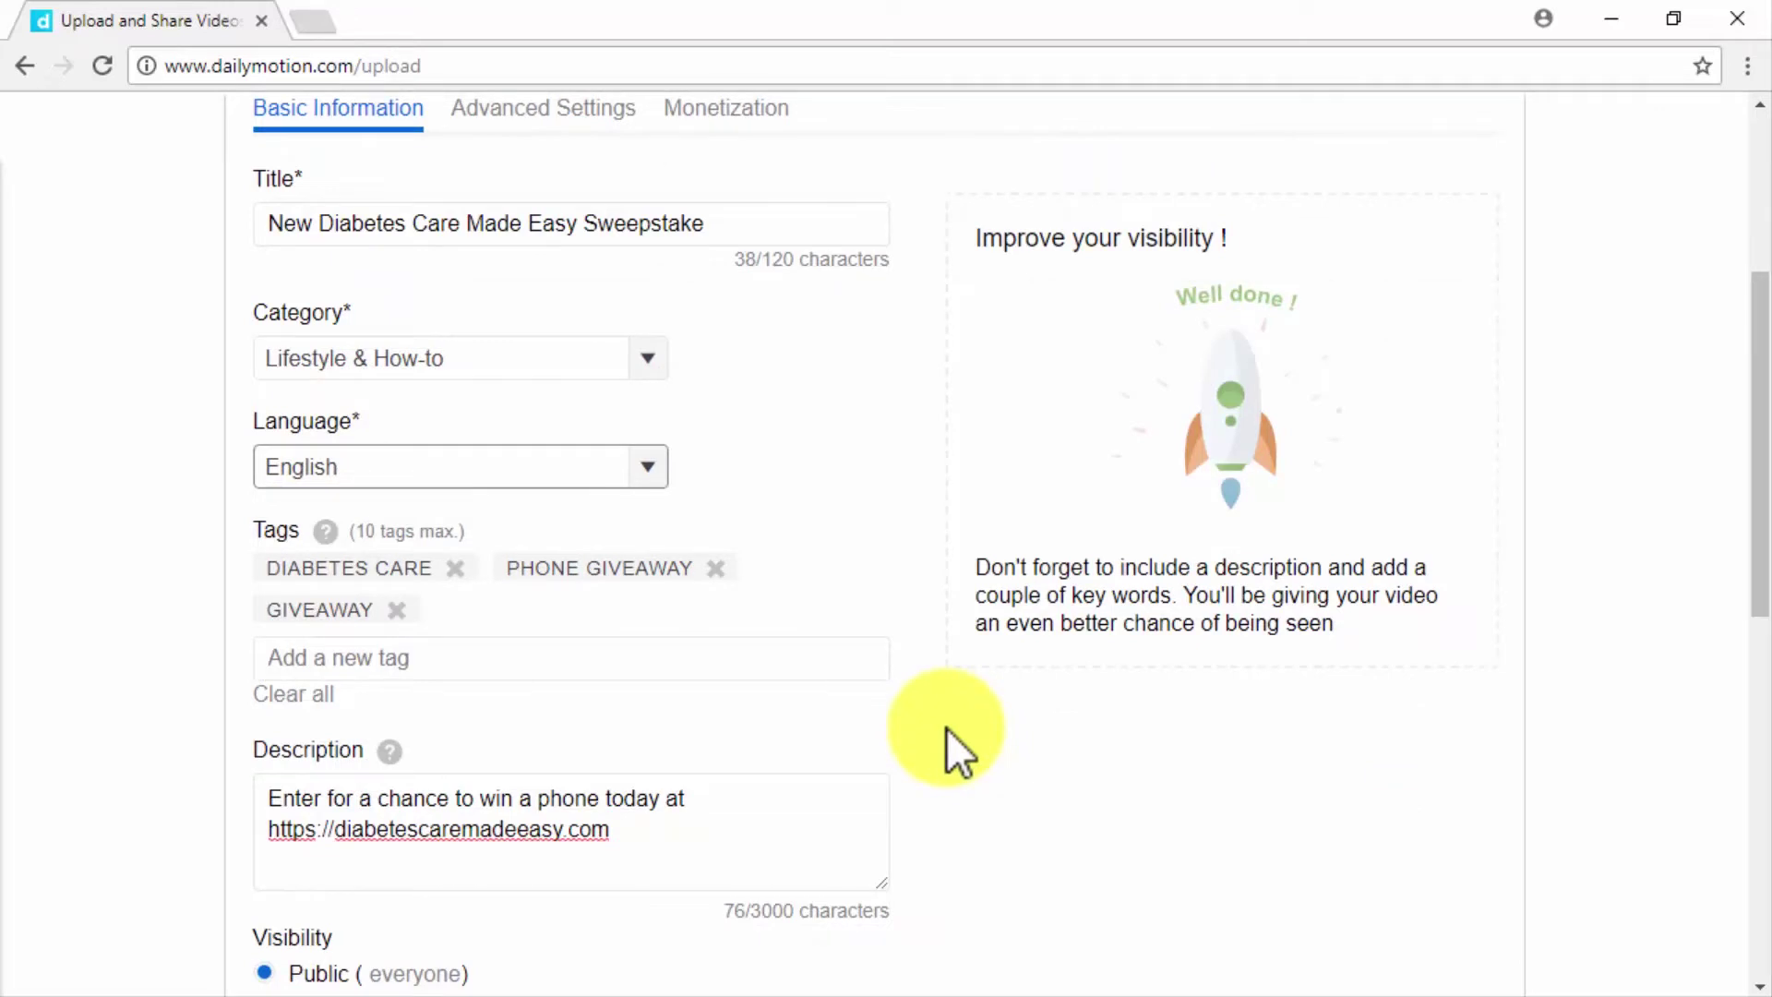
- Review the upload's visibility, advanced settings and monetization terms, and return to the basic information
{"action": "scroll", "coordinate": [945, 727], "scroll_direction": "down", "scroll_amount": 5}
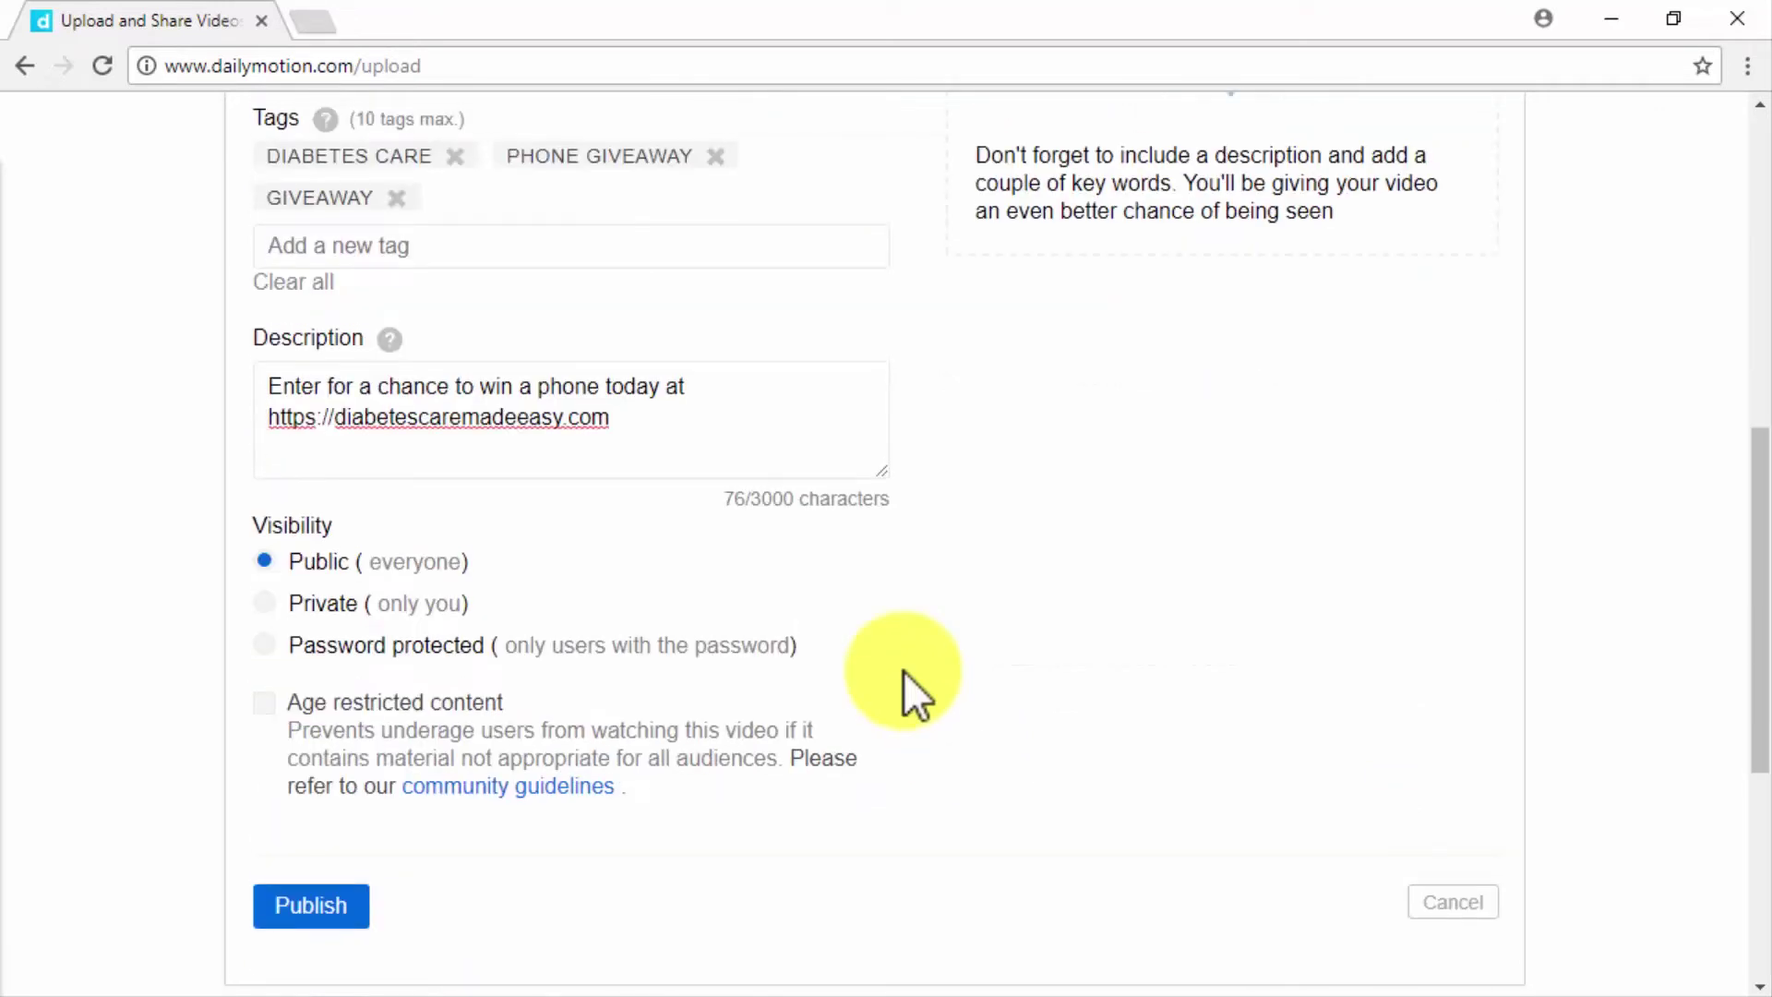
{"action": "scroll", "coordinate": [905, 672], "scroll_direction": "up", "scroll_amount": 9}
{"action": "left_click", "coordinate": [545, 539]}
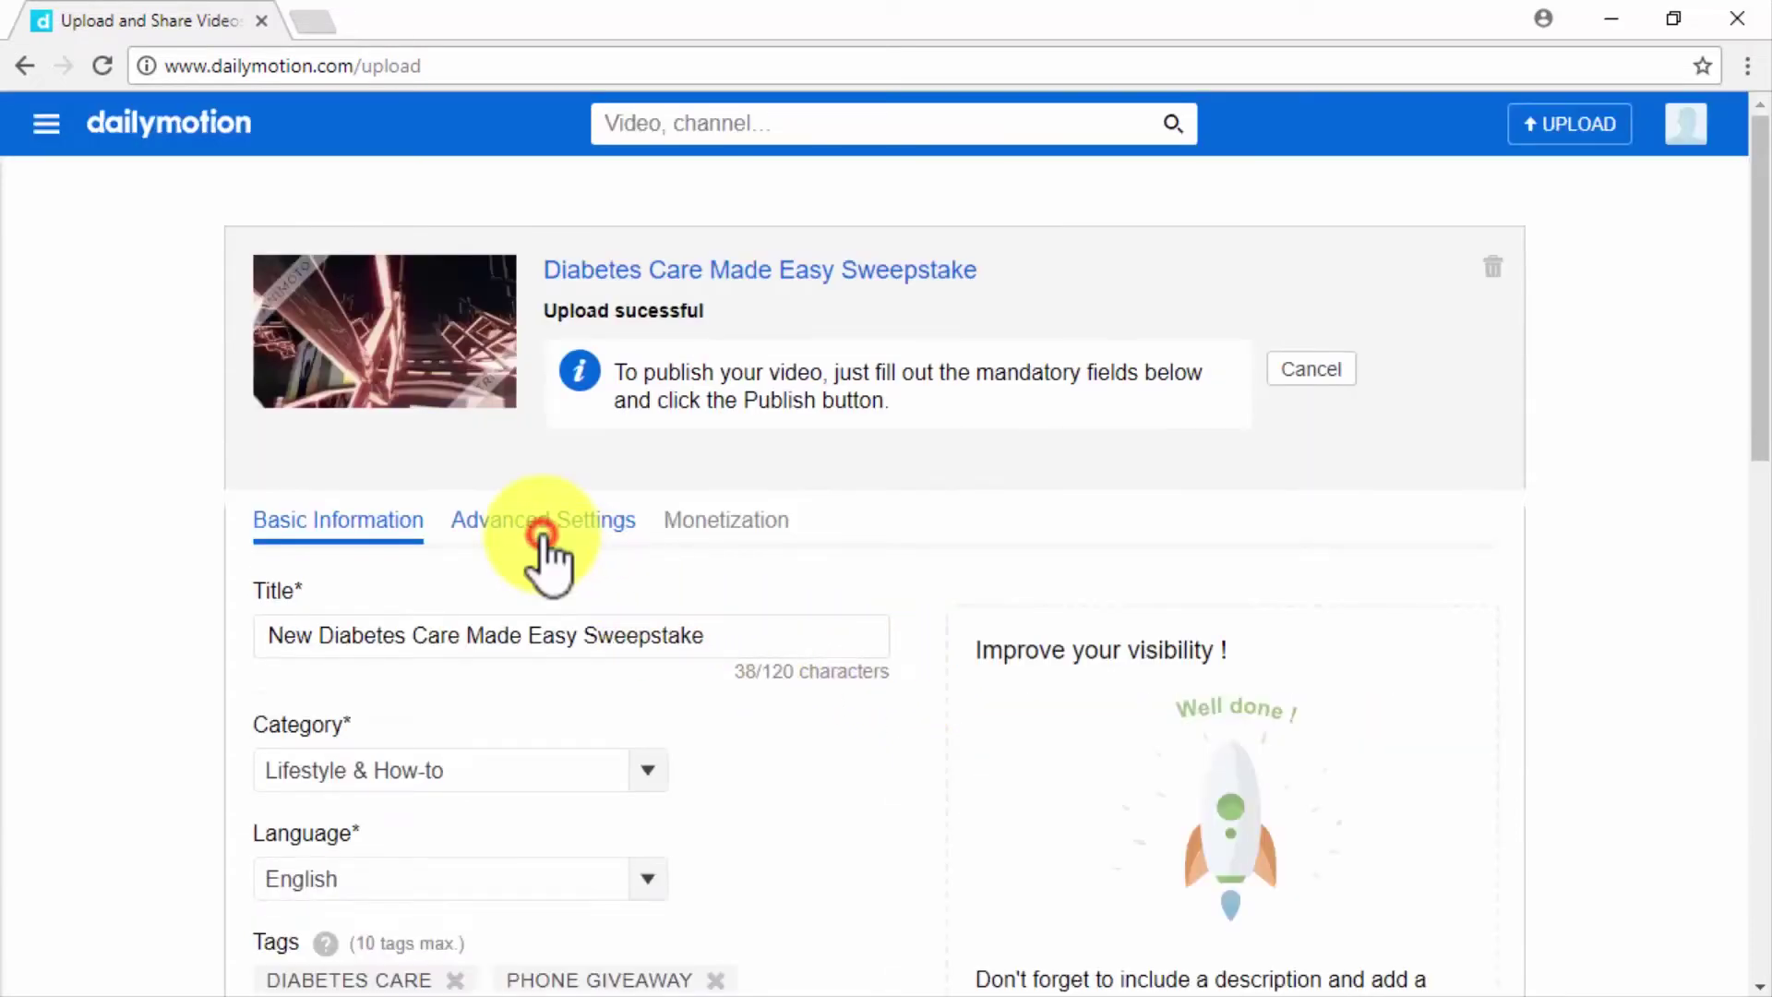
{"action": "scroll", "coordinate": [546, 539], "scroll_direction": "down", "scroll_amount": 1}
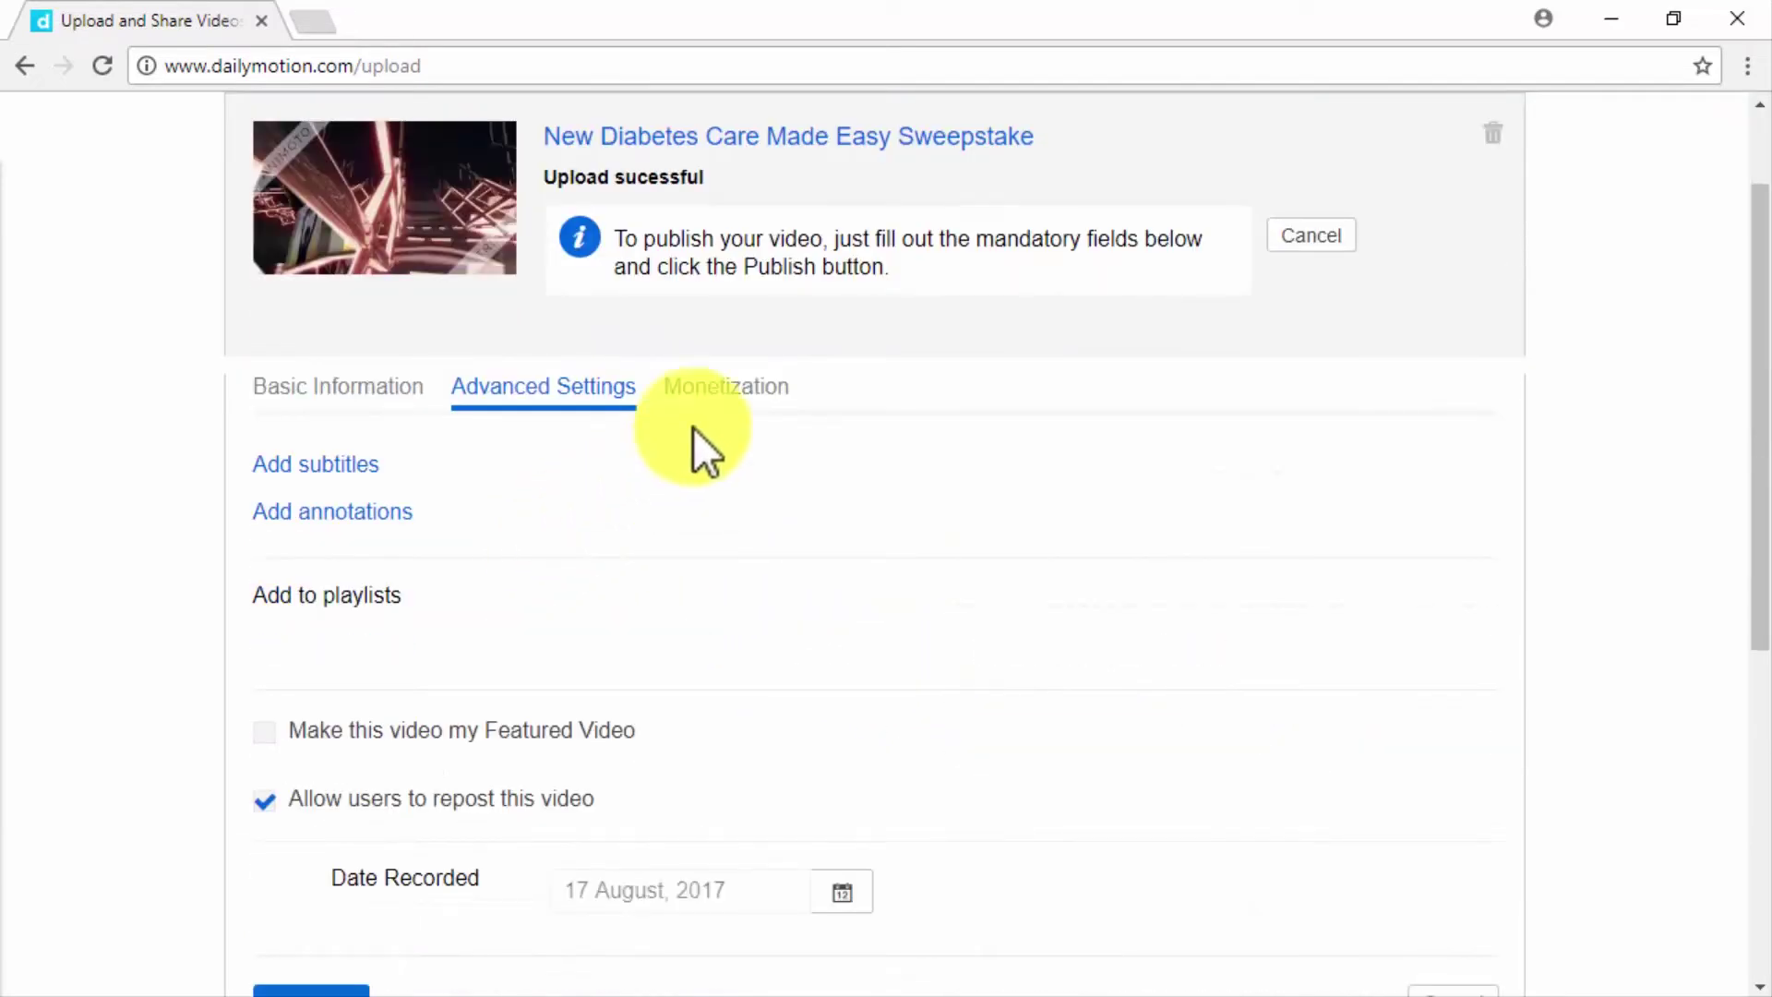
{"action": "left_click", "coordinate": [717, 388]}
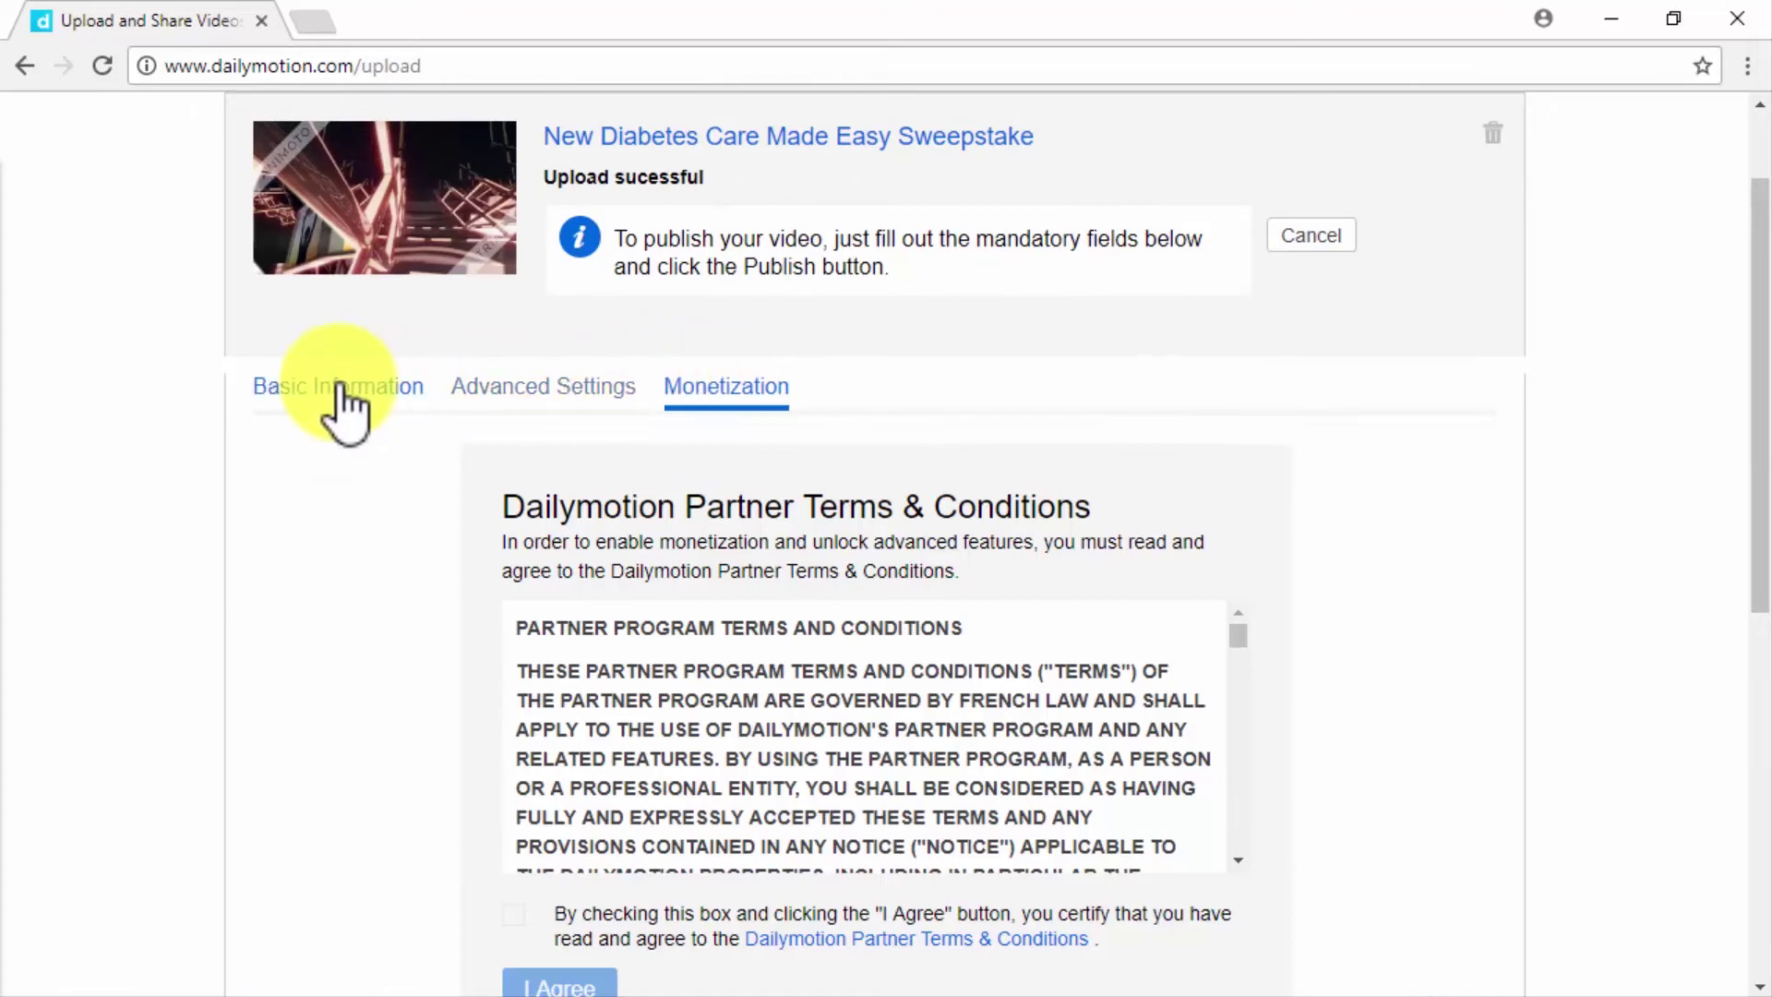
{"action": "left_click", "coordinate": [339, 387]}
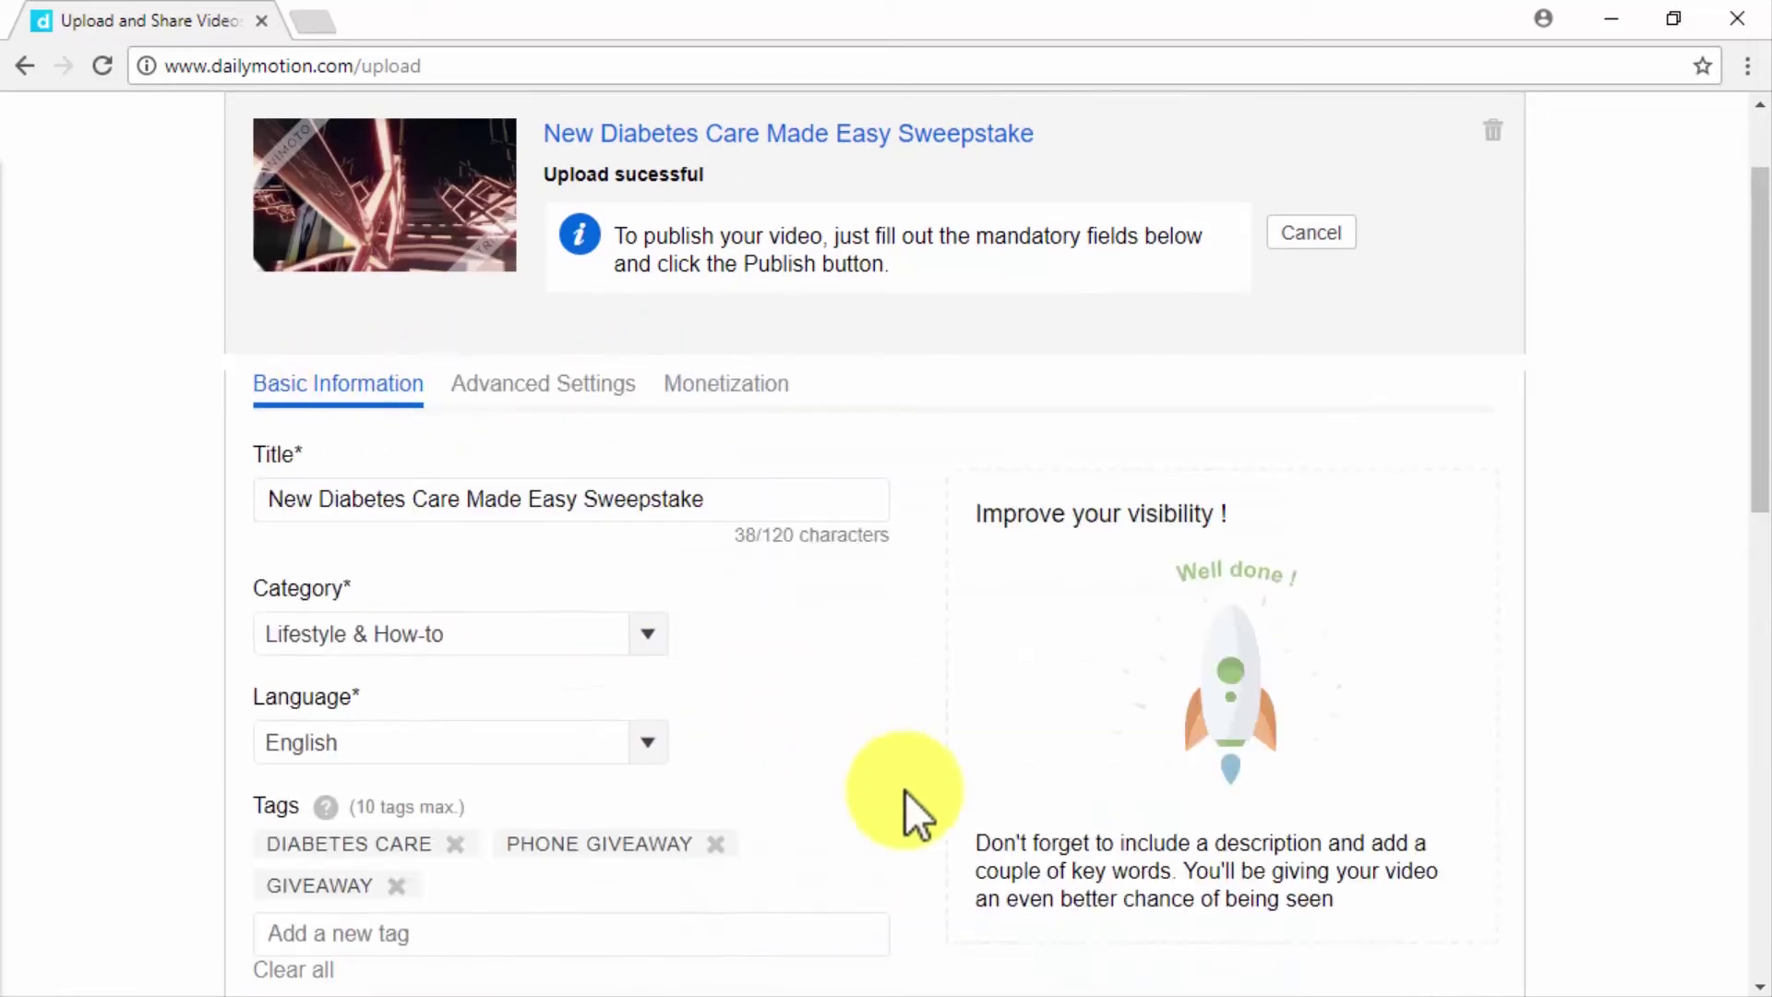
- Publish the New Diabetes Care Made Easy Sweepstake video on Dailymotion and open the published video's page
{"action": "scroll", "coordinate": [905, 790], "scroll_direction": "down", "scroll_amount": 3}
{"action": "scroll", "coordinate": [904, 789], "scroll_direction": "down", "scroll_amount": 6}
{"action": "left_click", "coordinate": [331, 766]}
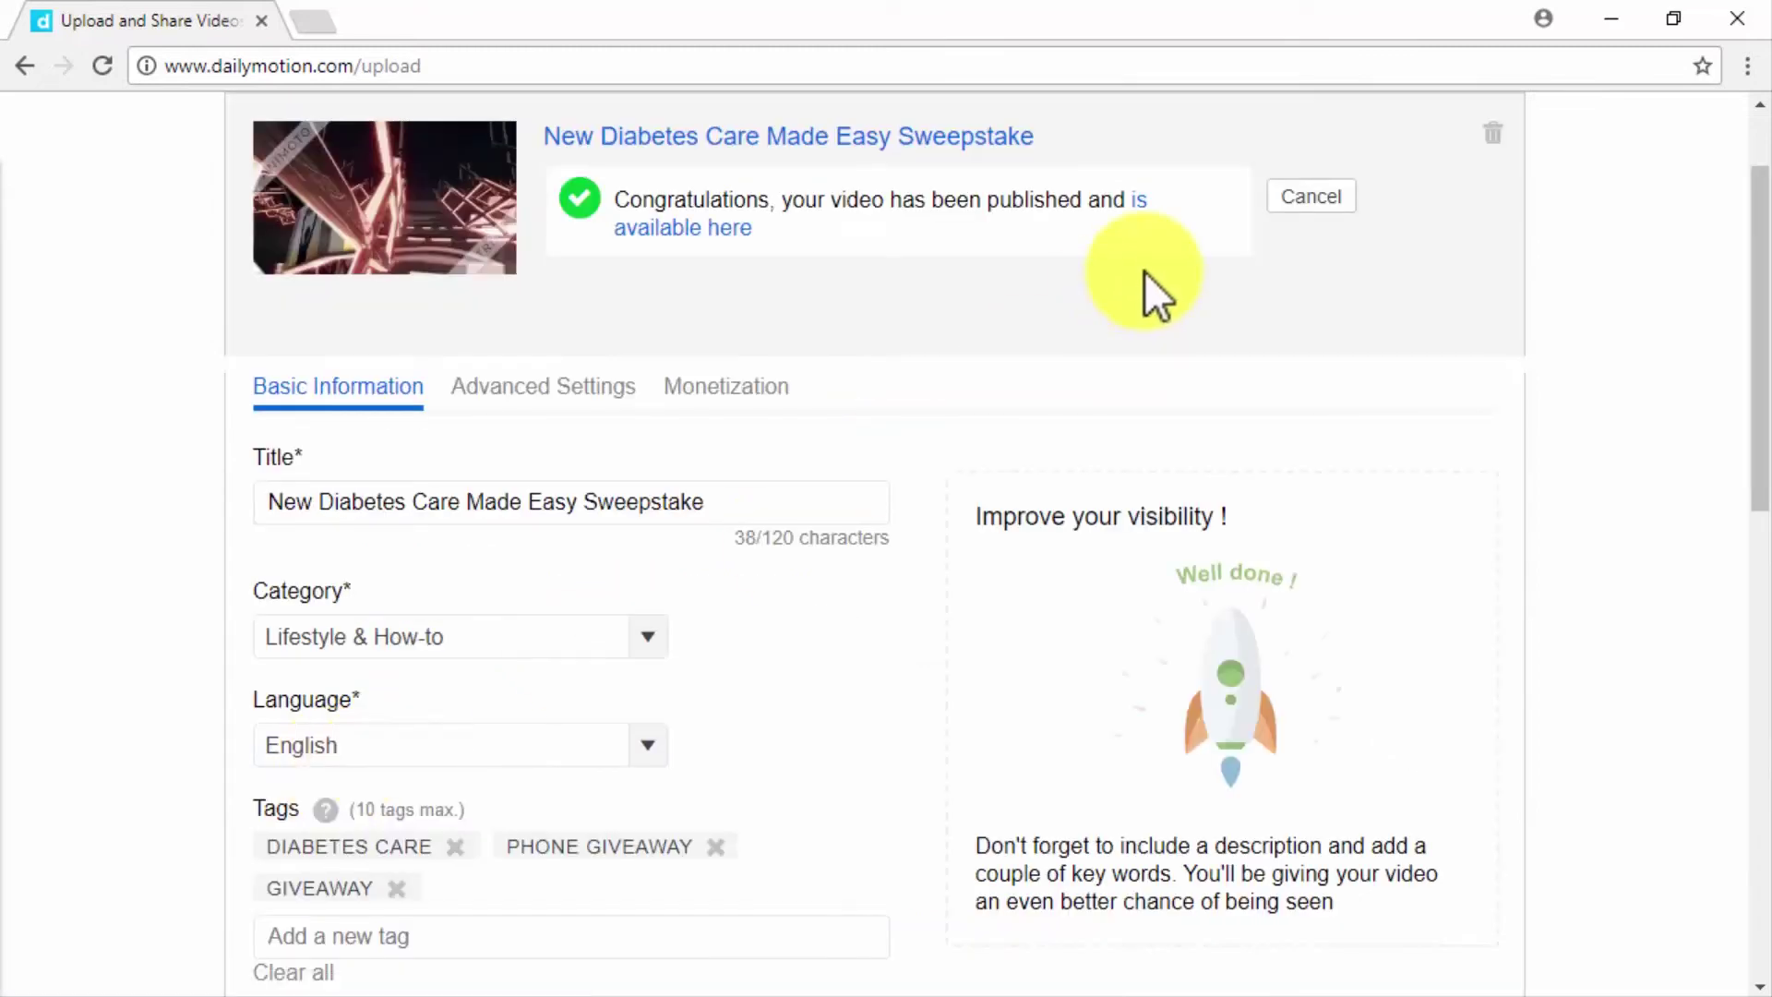
{"action": "left_click", "coordinate": [685, 228]}
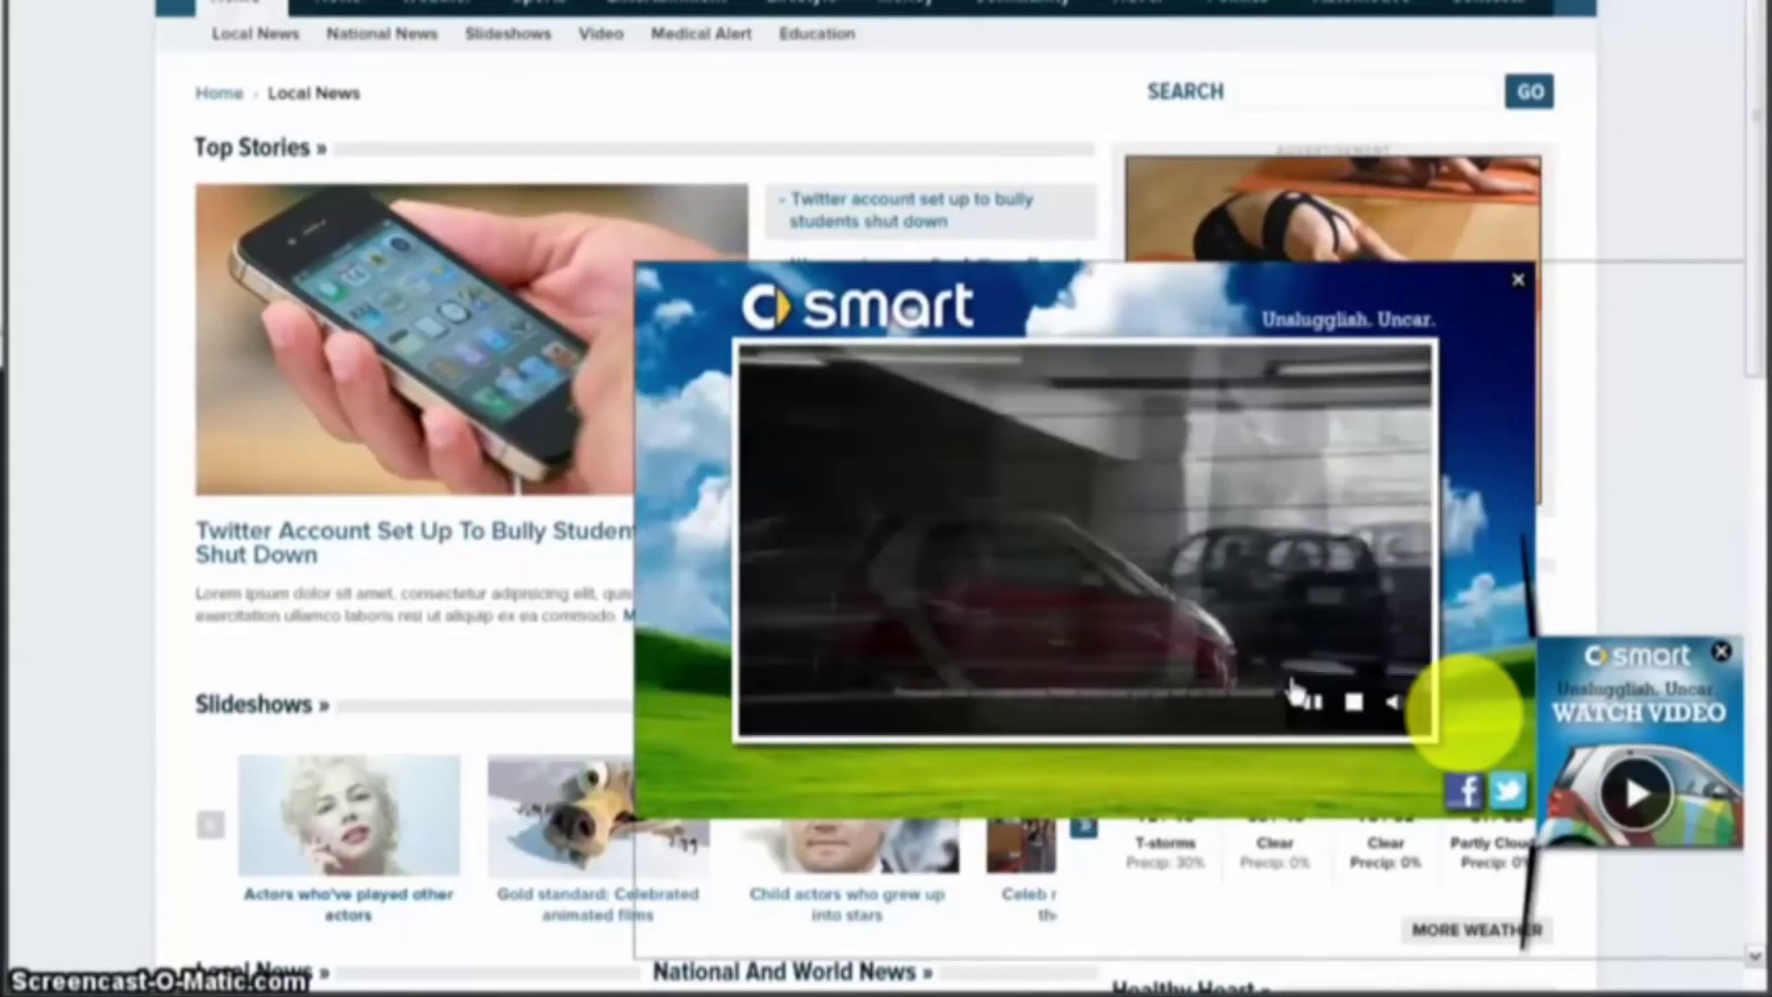
{"action": "left_click", "coordinate": [1312, 703]}
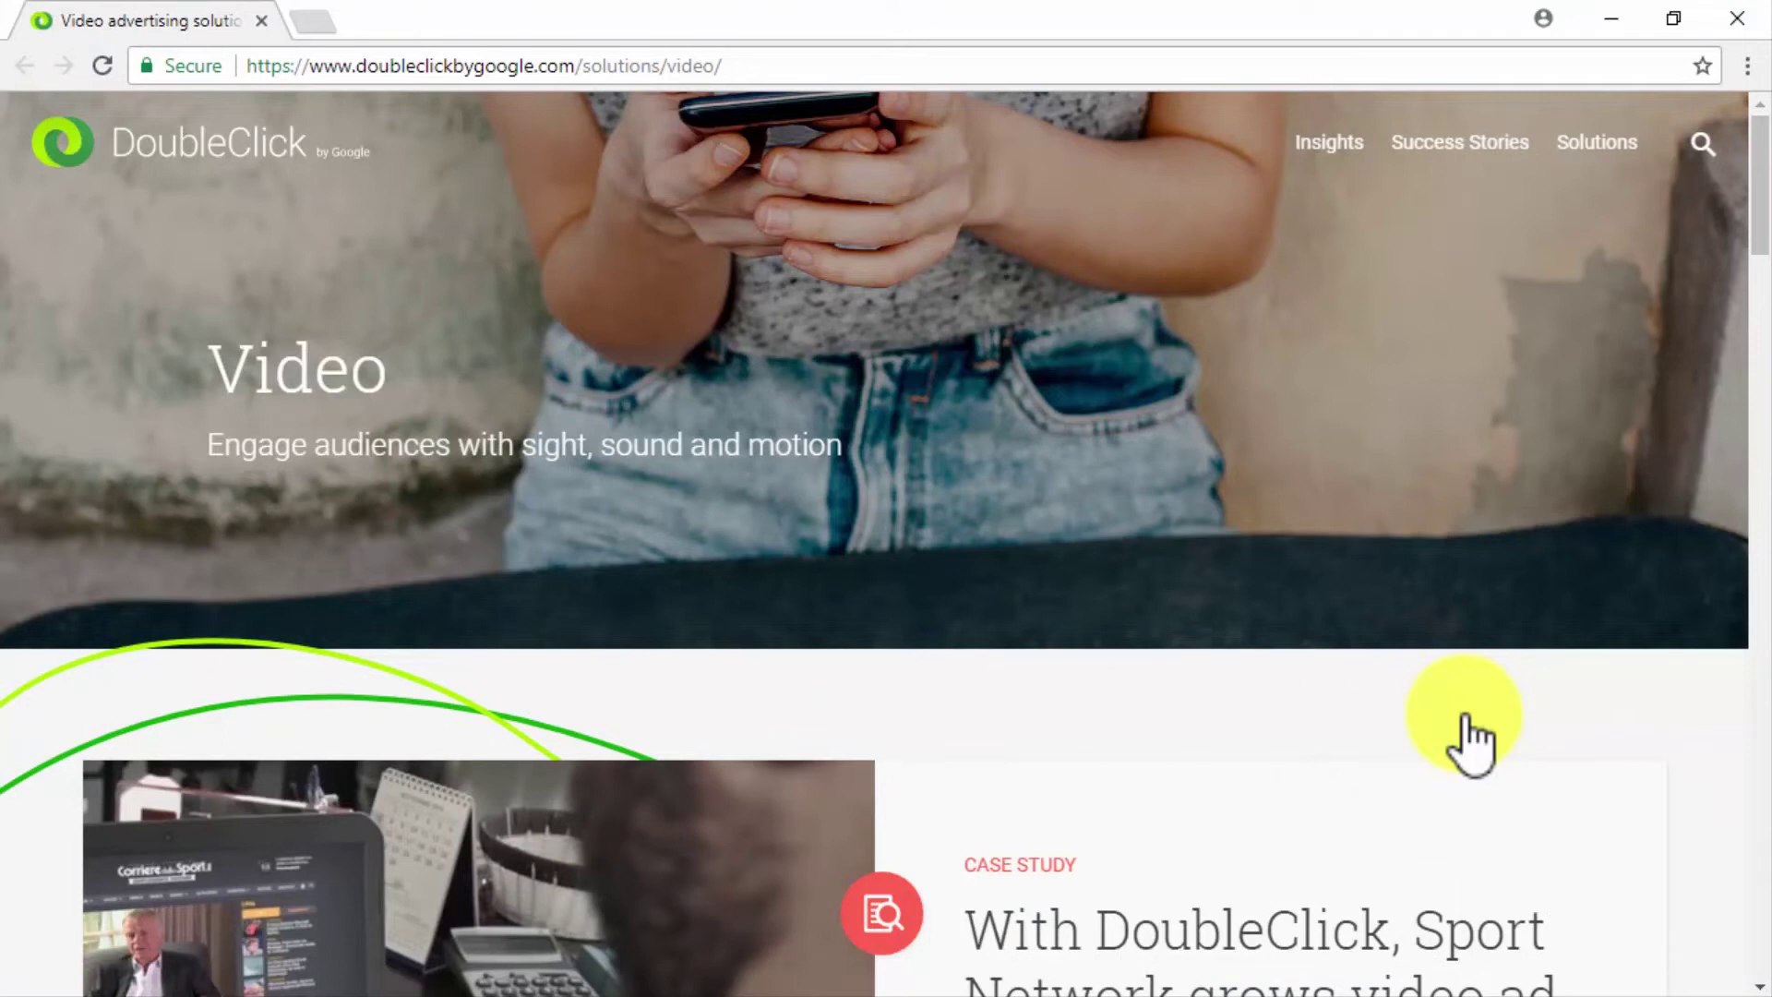
- Examine DoubleClick's video advertising solutions page, from the case study through brand protection and measurement to the advertiser and publisher offerings
{"action": "scroll", "coordinate": [1465, 720], "scroll_direction": "down", "scroll_amount": 6}
{"action": "scroll", "coordinate": [1465, 719], "scroll_direction": "down", "scroll_amount": 1}
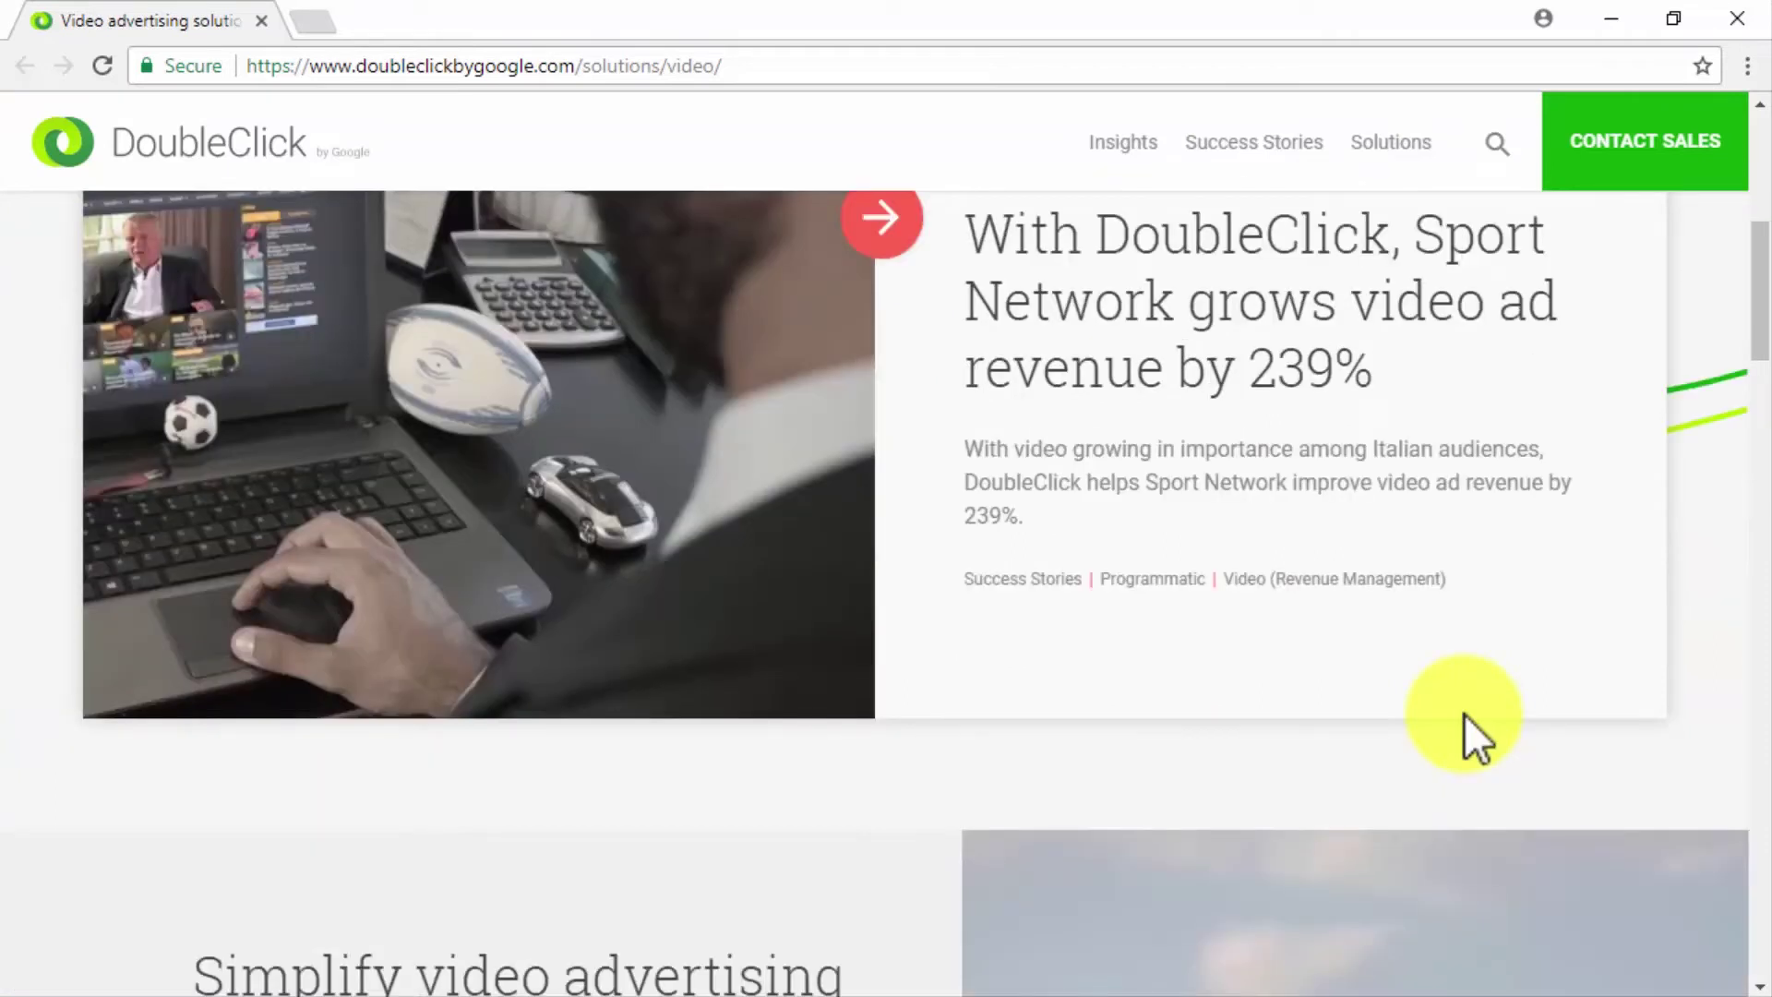
{"action": "scroll", "coordinate": [1465, 716], "scroll_direction": "down", "scroll_amount": 6}
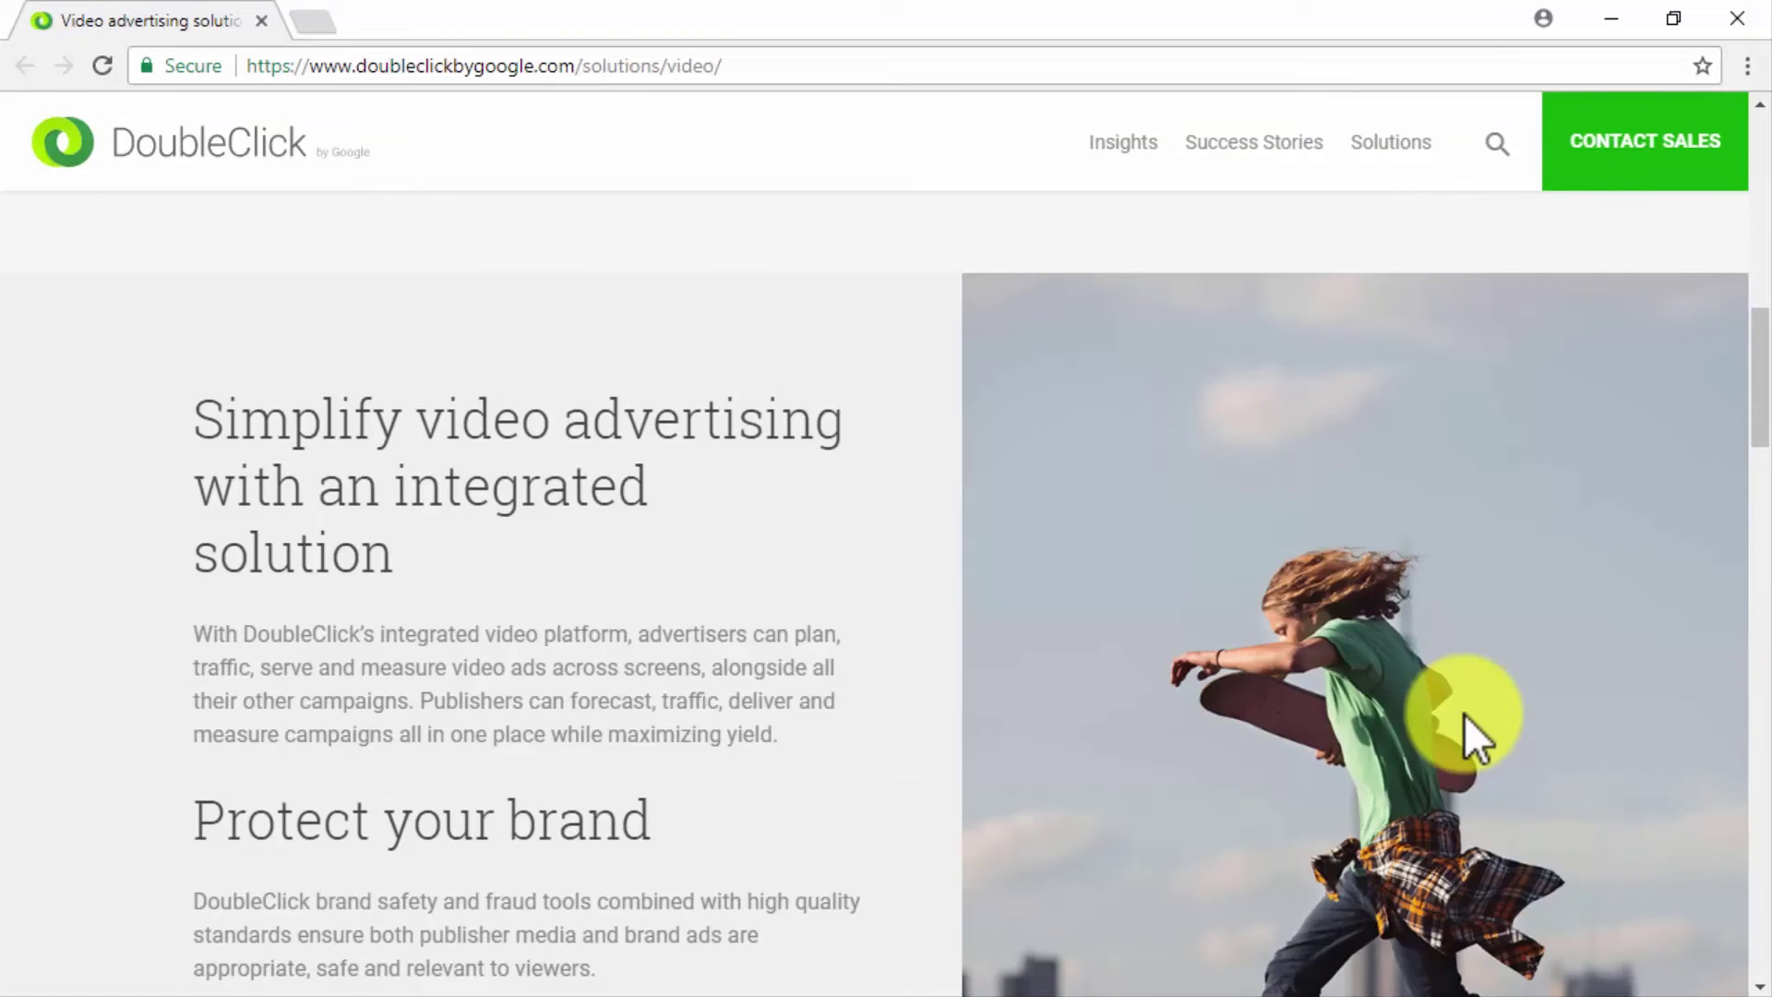
{"action": "scroll", "coordinate": [1465, 720], "scroll_direction": "down", "scroll_amount": 5}
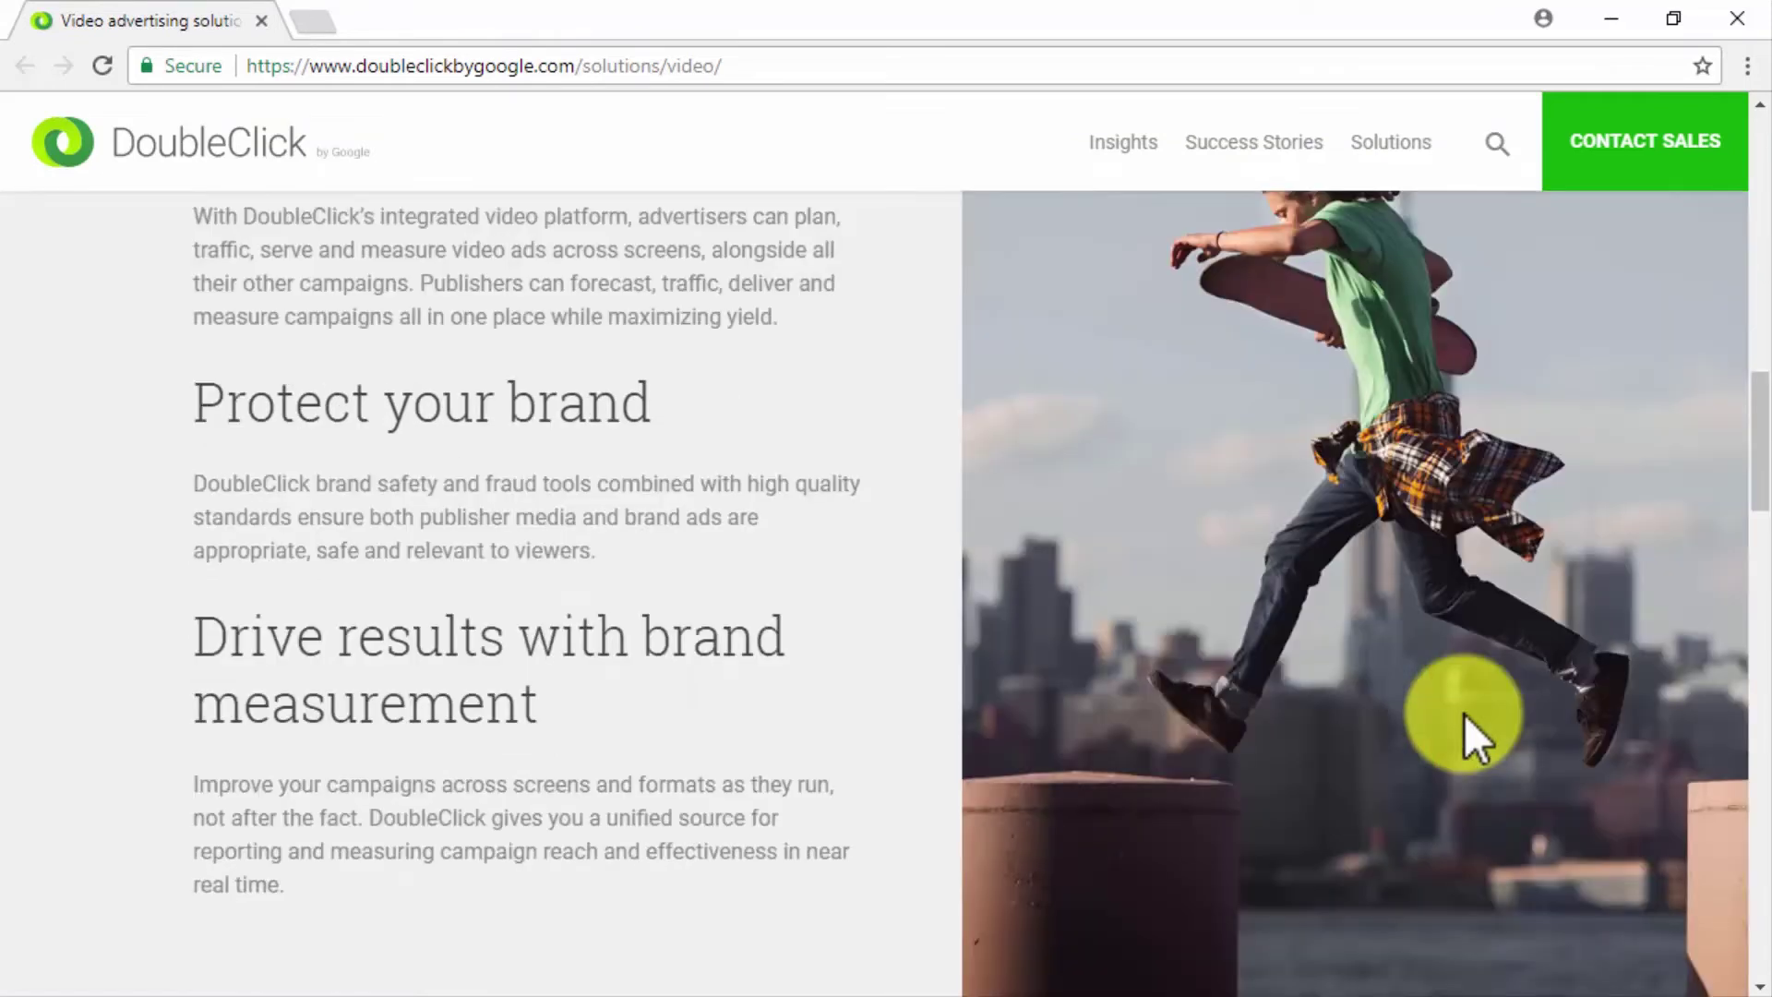
{"action": "scroll", "coordinate": [1469, 738], "scroll_direction": "down", "scroll_amount": 6}
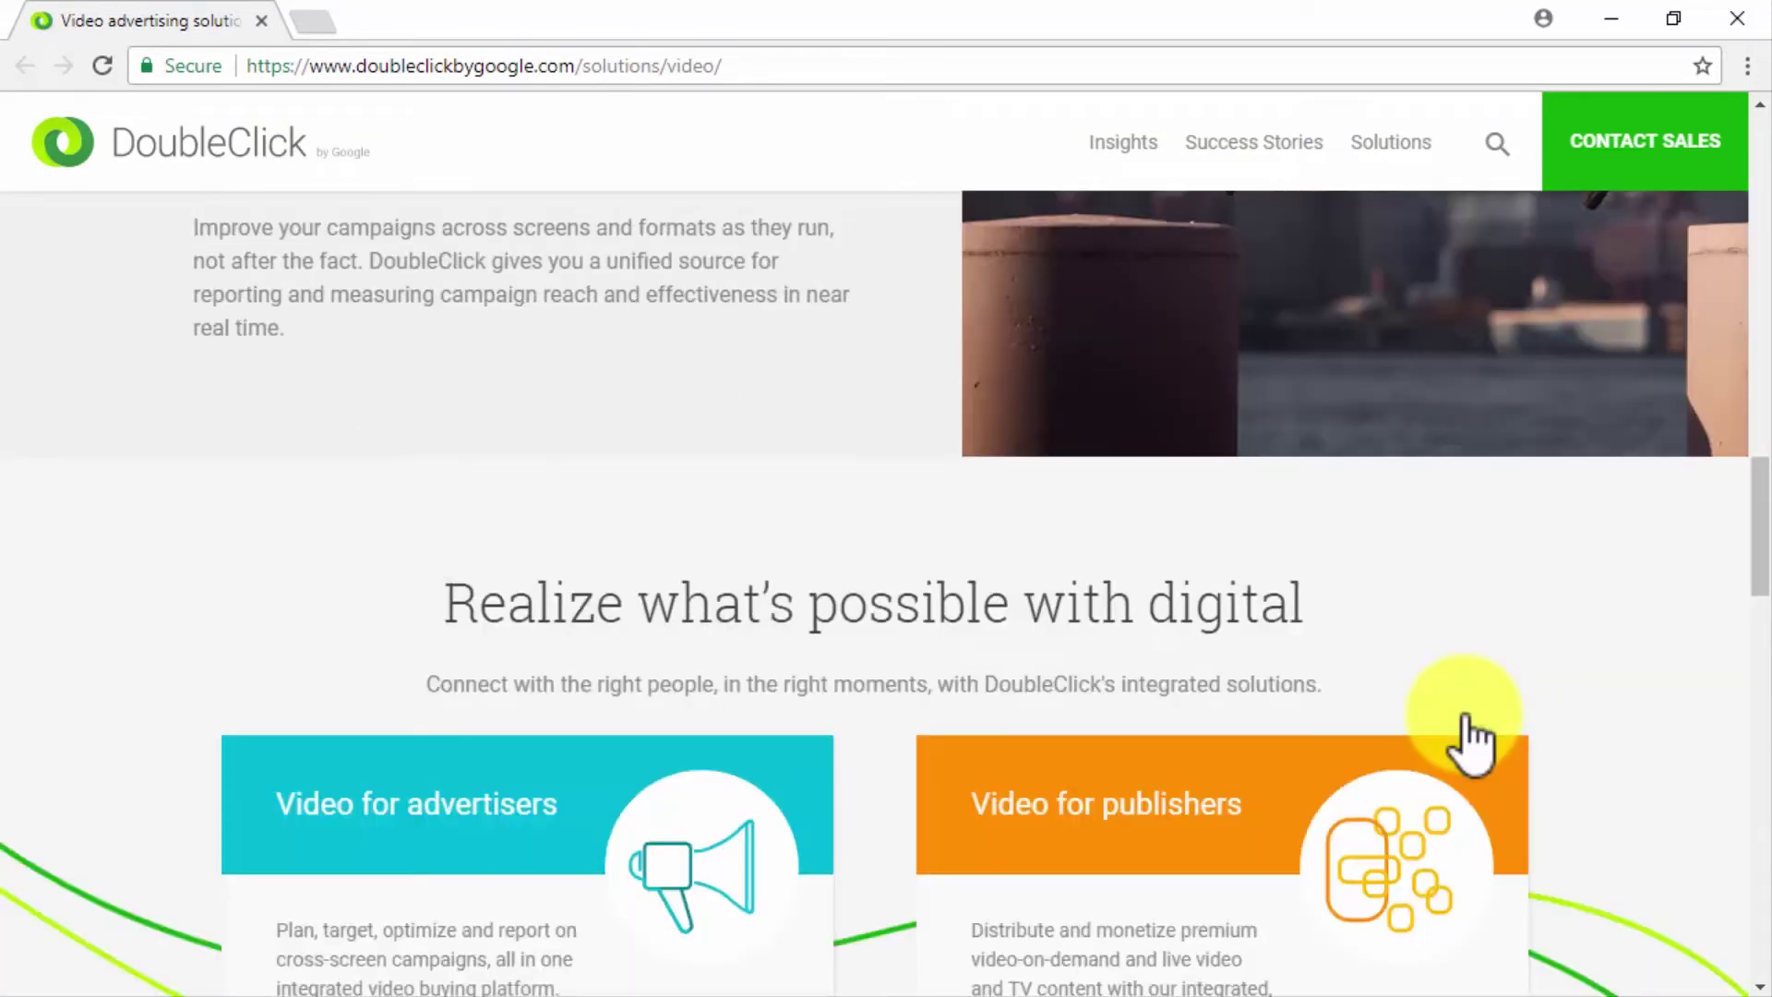
{"action": "scroll", "coordinate": [1468, 718], "scroll_direction": "down", "scroll_amount": 3}
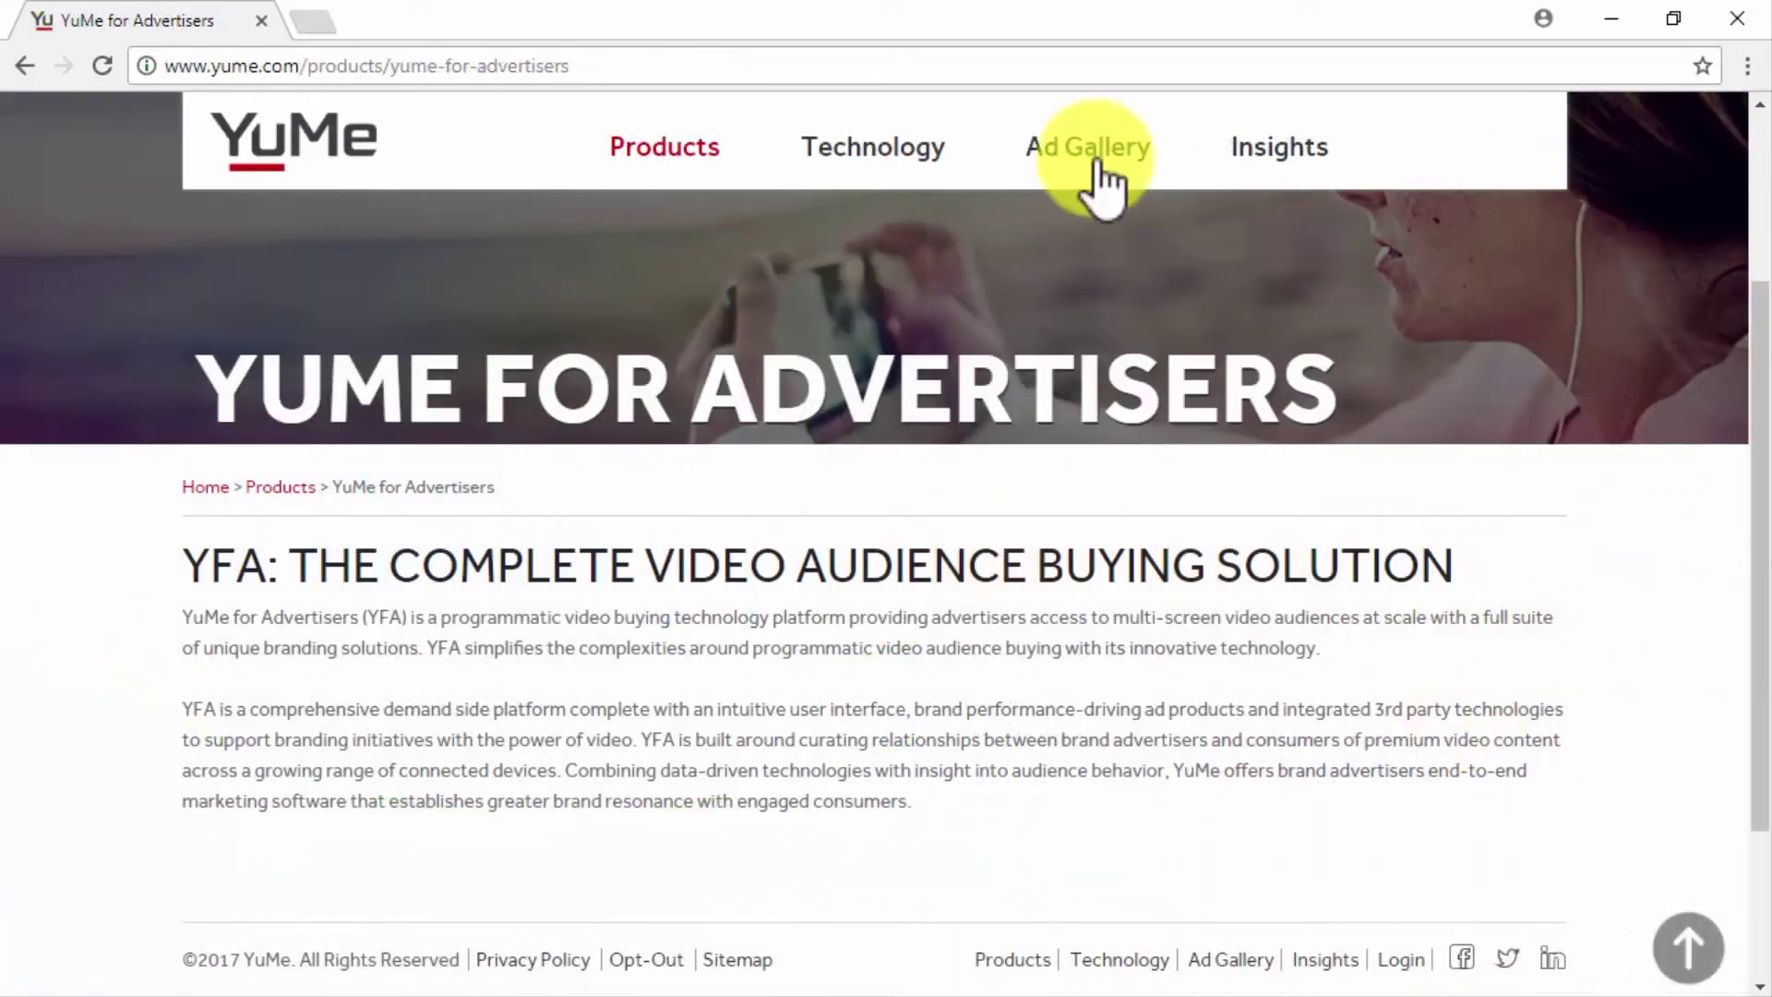
- Open YuMe's Ad Gallery and look through its PC, multi-screen and tablet ad formats
{"action": "left_click", "coordinate": [1098, 162]}
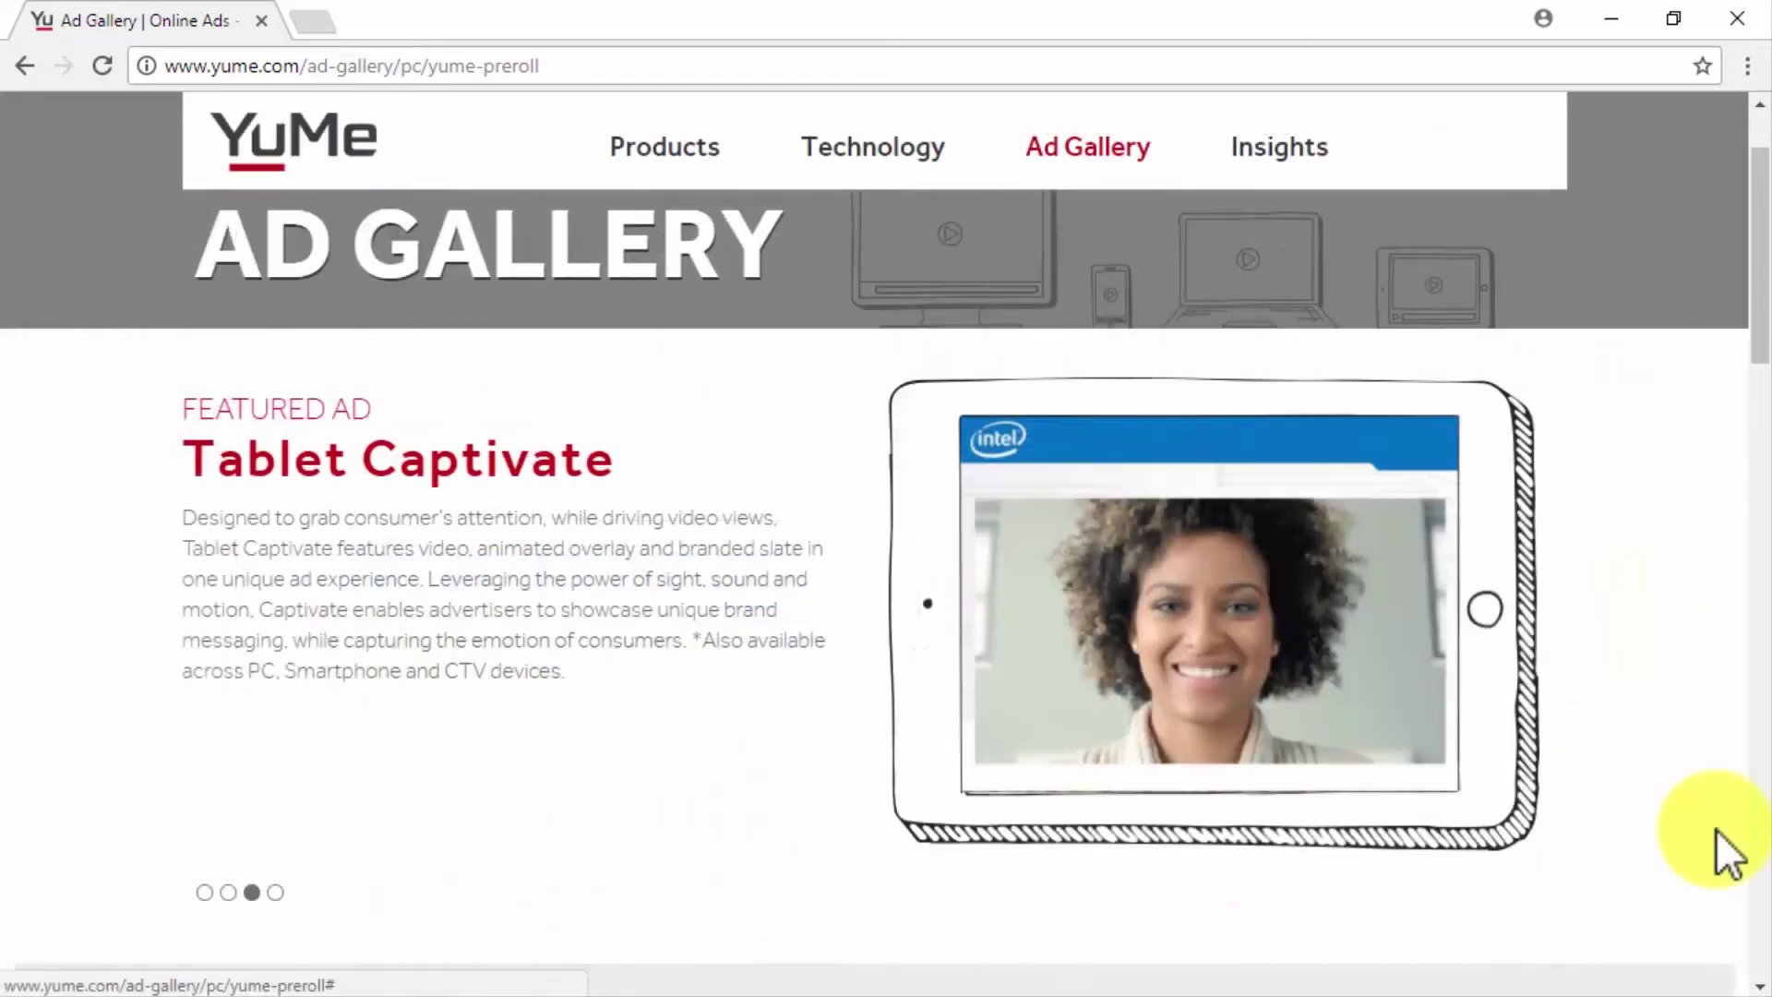
{"action": "scroll", "coordinate": [1714, 829], "scroll_direction": "down", "scroll_amount": 4}
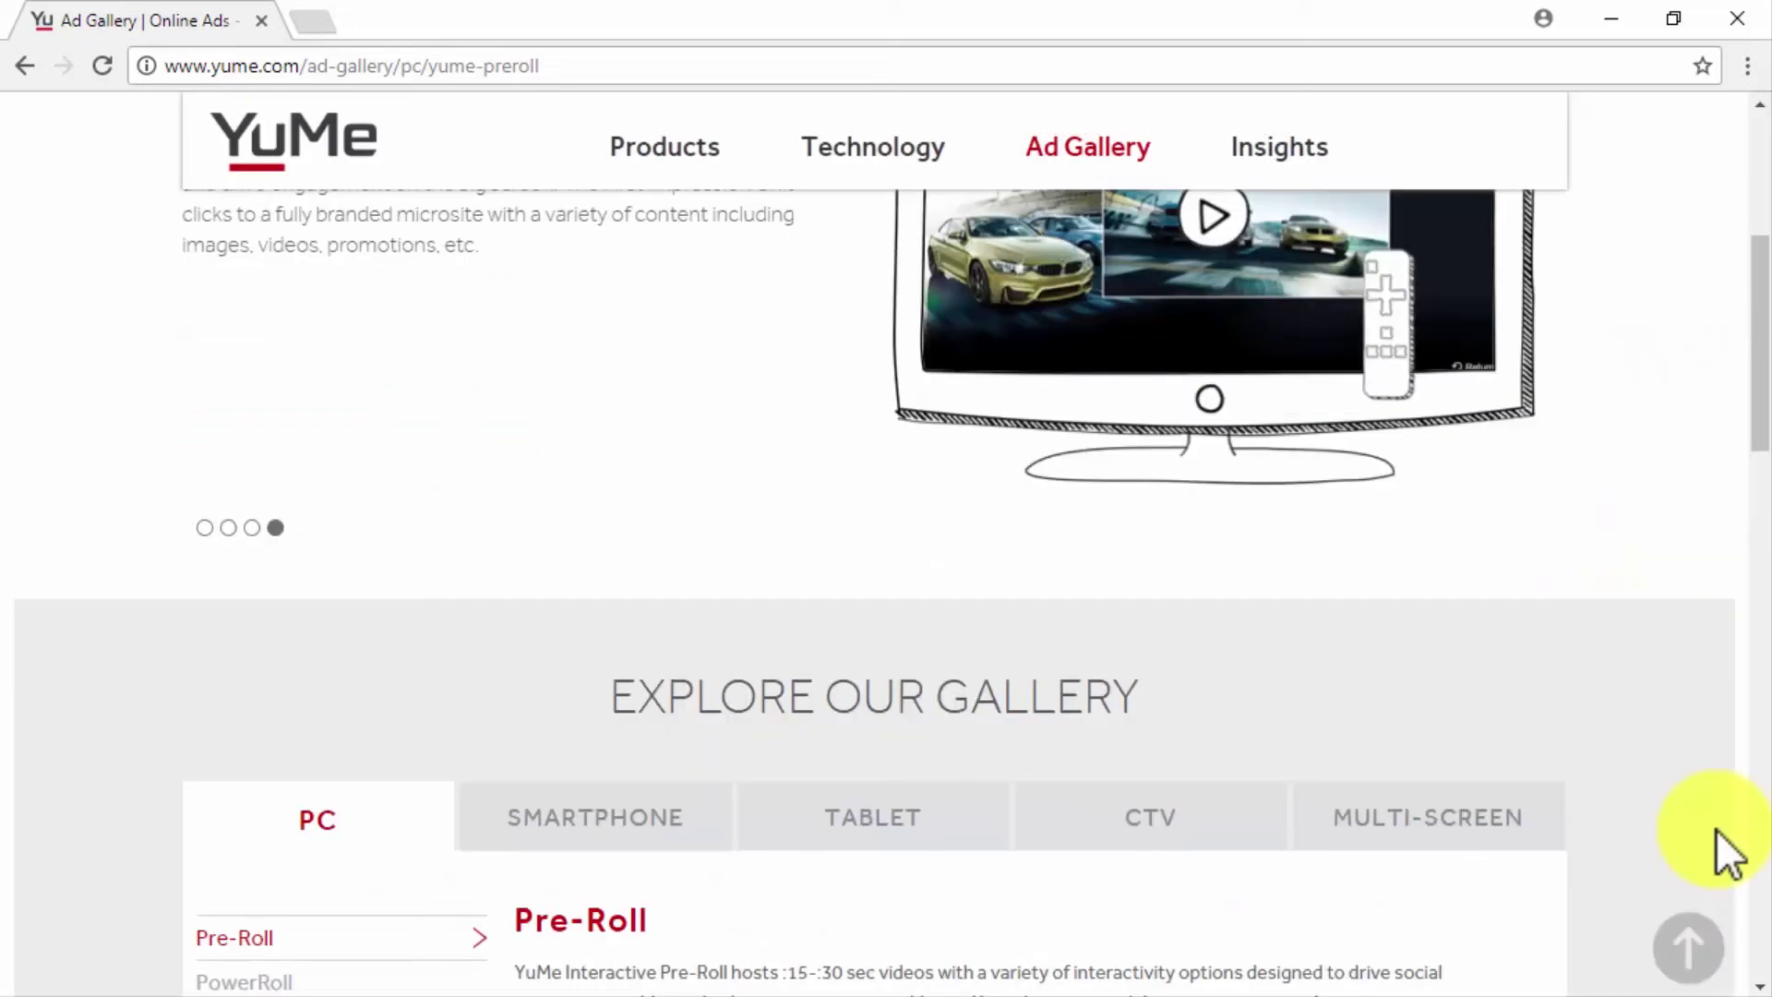
{"action": "scroll", "coordinate": [1714, 828], "scroll_direction": "down", "scroll_amount": 5}
{"action": "scroll", "coordinate": [1714, 829], "scroll_direction": "down", "scroll_amount": 2}
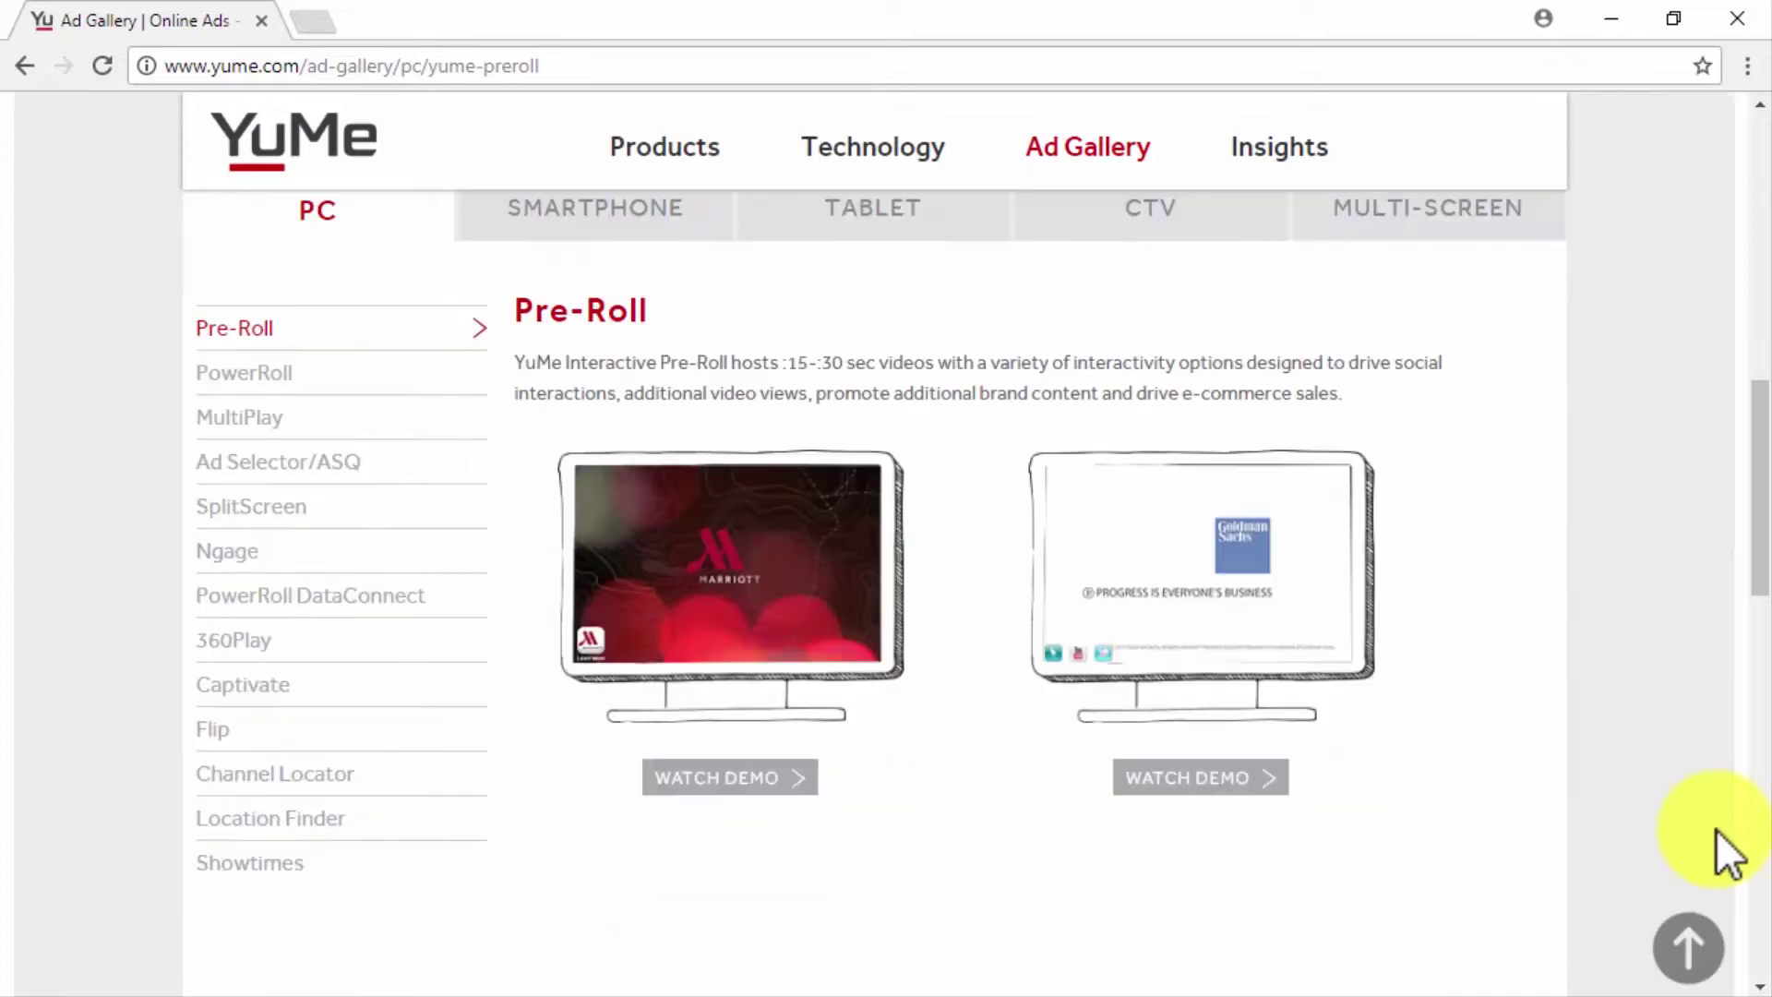
{"action": "left_click", "coordinate": [1371, 211]}
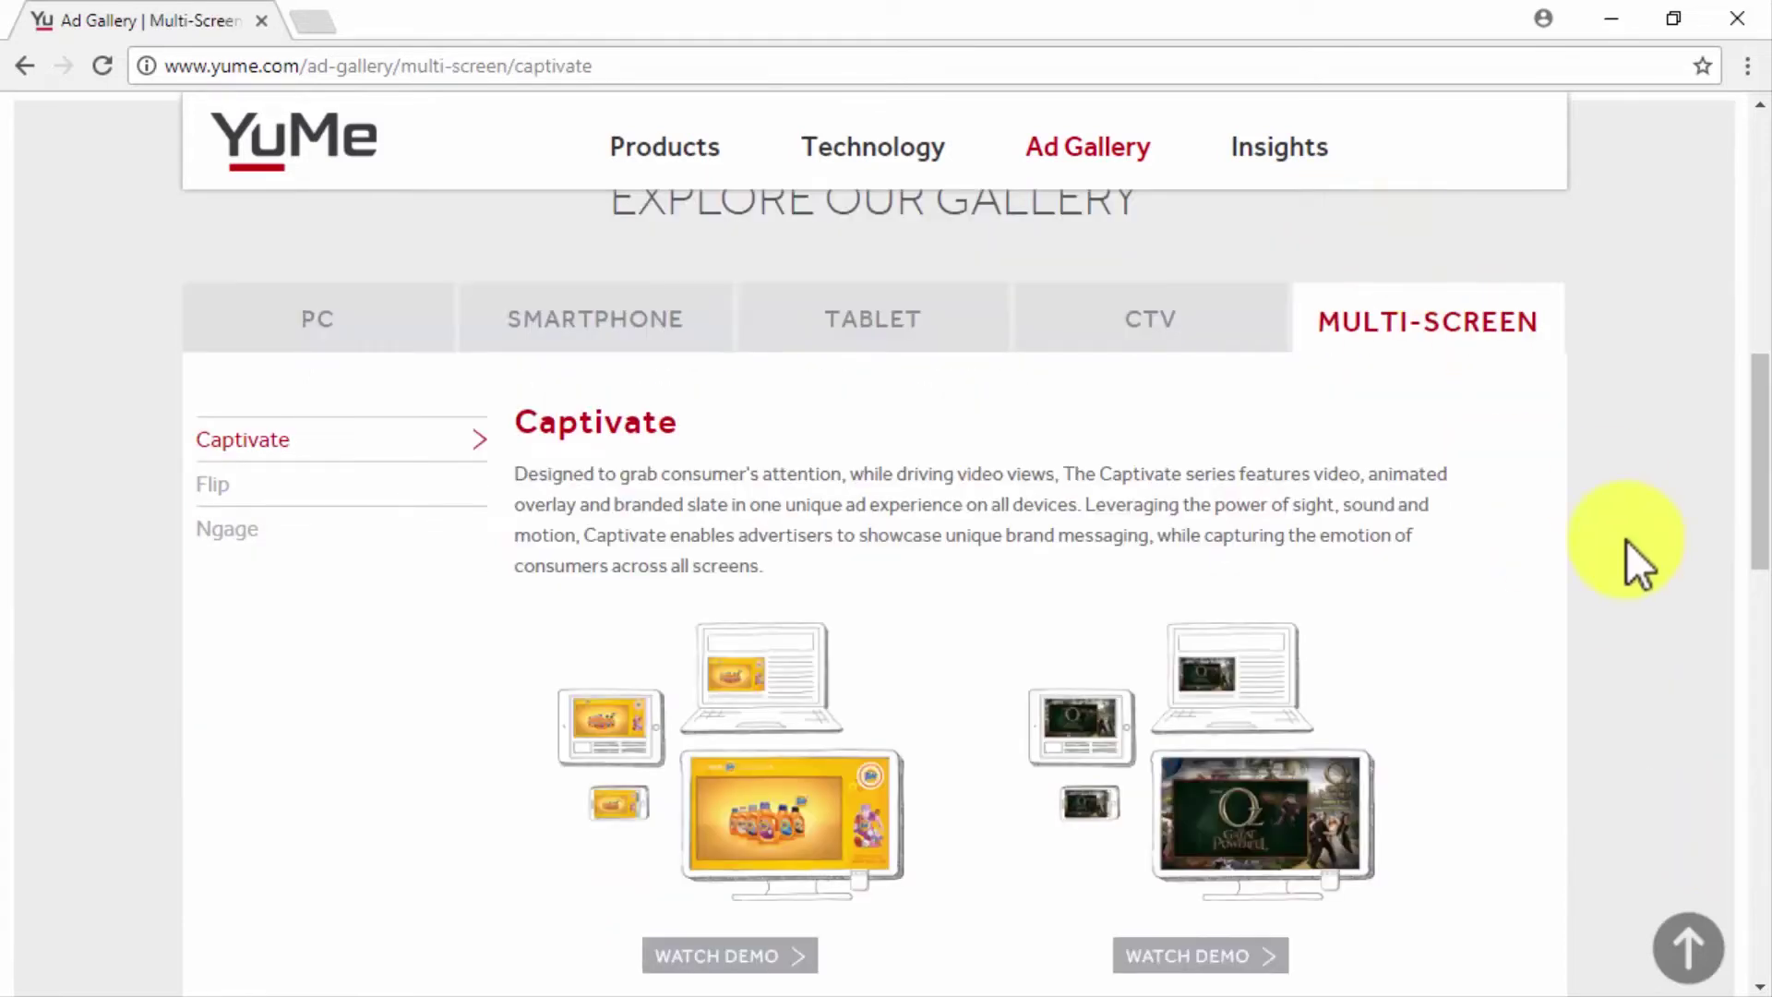
{"action": "scroll", "coordinate": [1626, 540], "scroll_direction": "down", "scroll_amount": 2}
{"action": "scroll", "coordinate": [1015, 343], "scroll_direction": "up", "scroll_amount": 2}
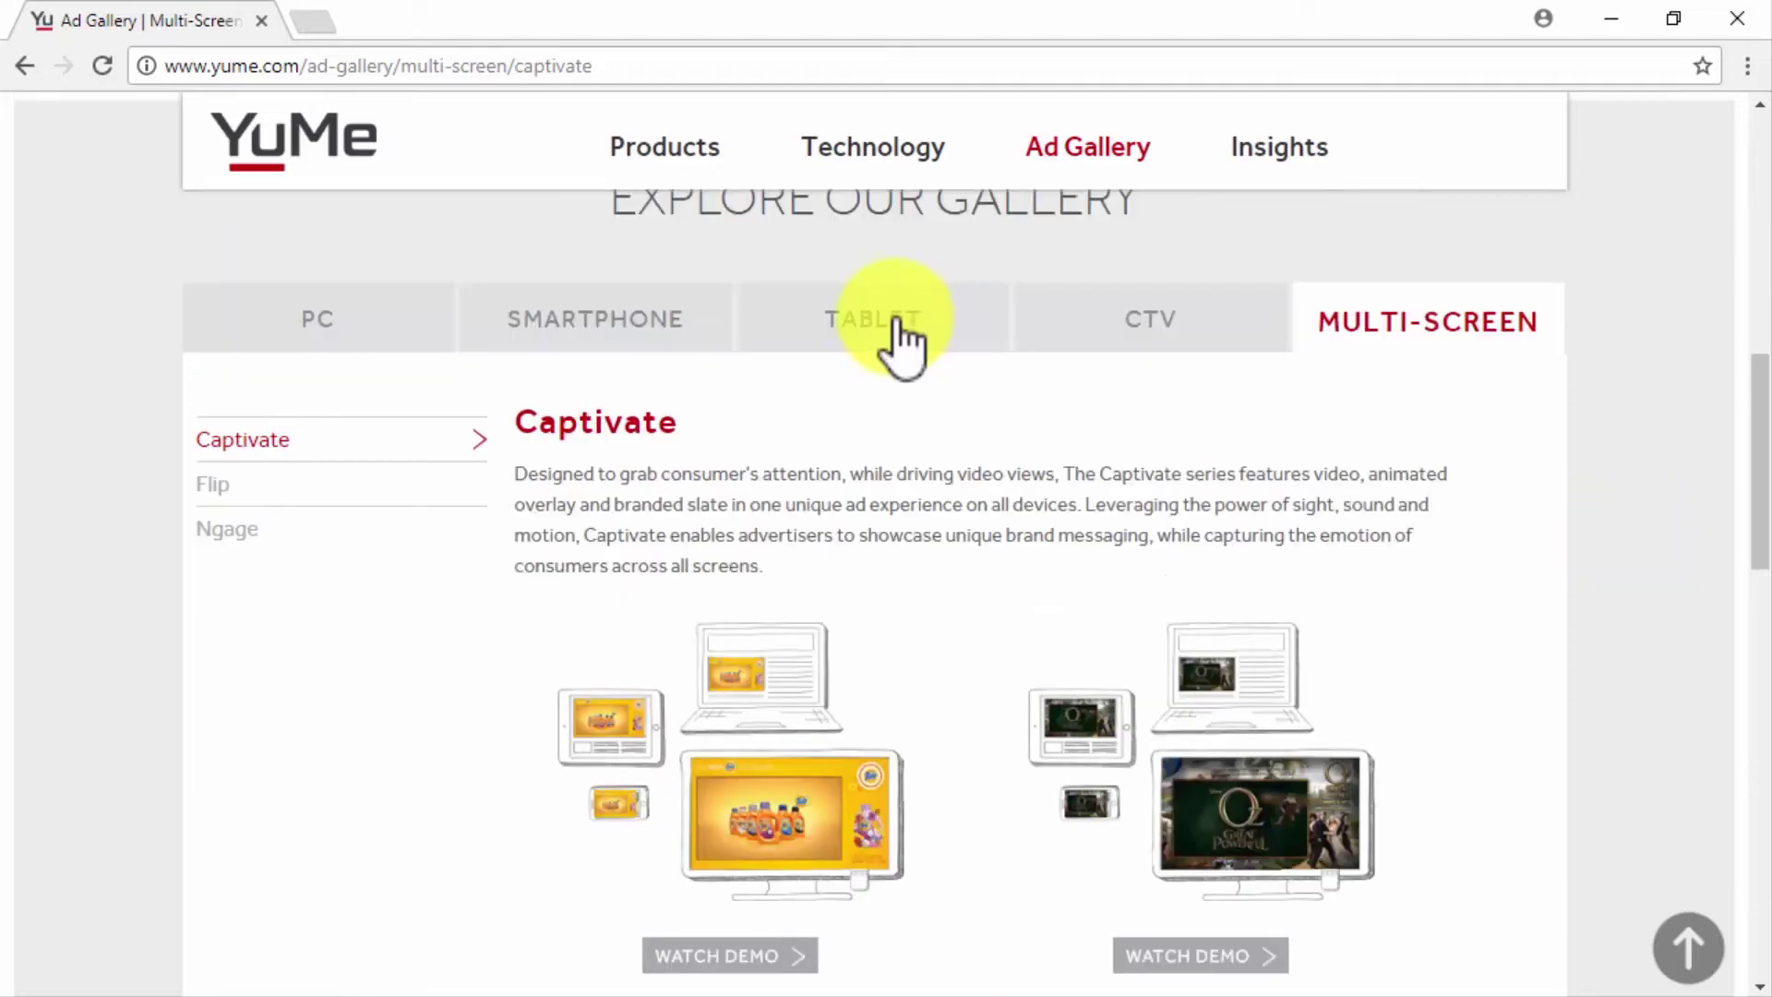
{"action": "left_click", "coordinate": [895, 321]}
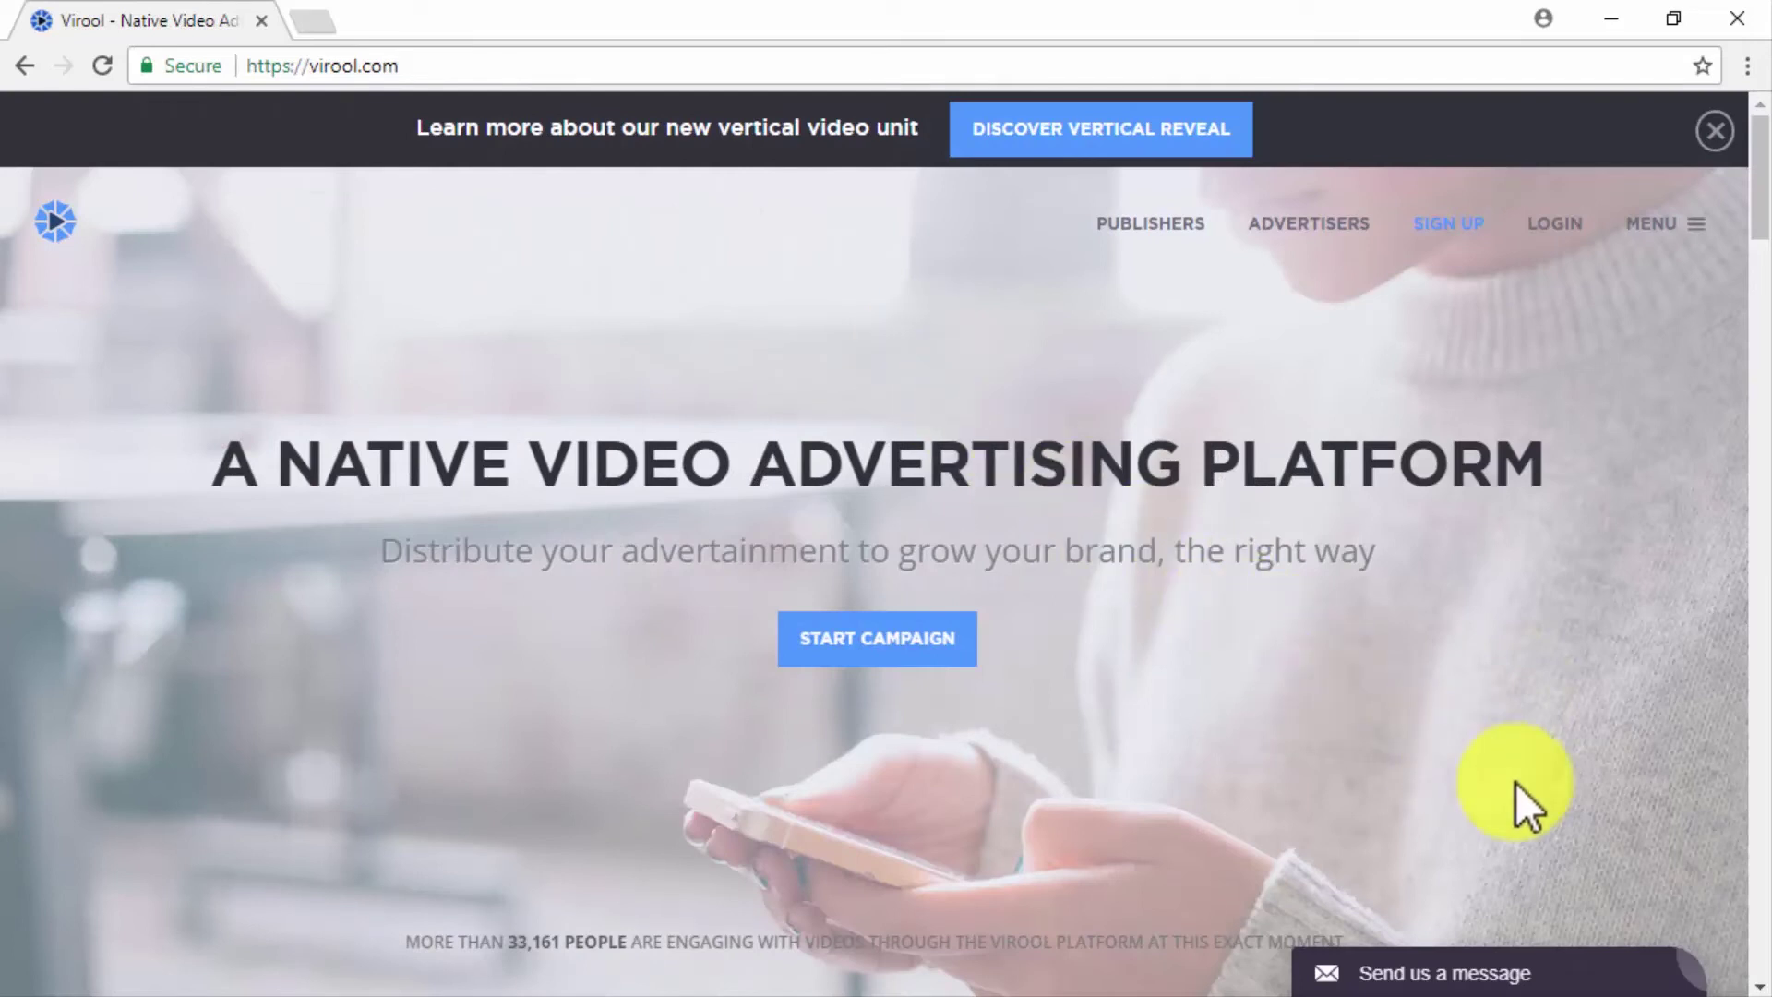
- Review Virool's home page for its audience targeting, native video placement and real-time performance measurement
{"action": "scroll", "coordinate": [1518, 784], "scroll_direction": "down", "scroll_amount": 5}
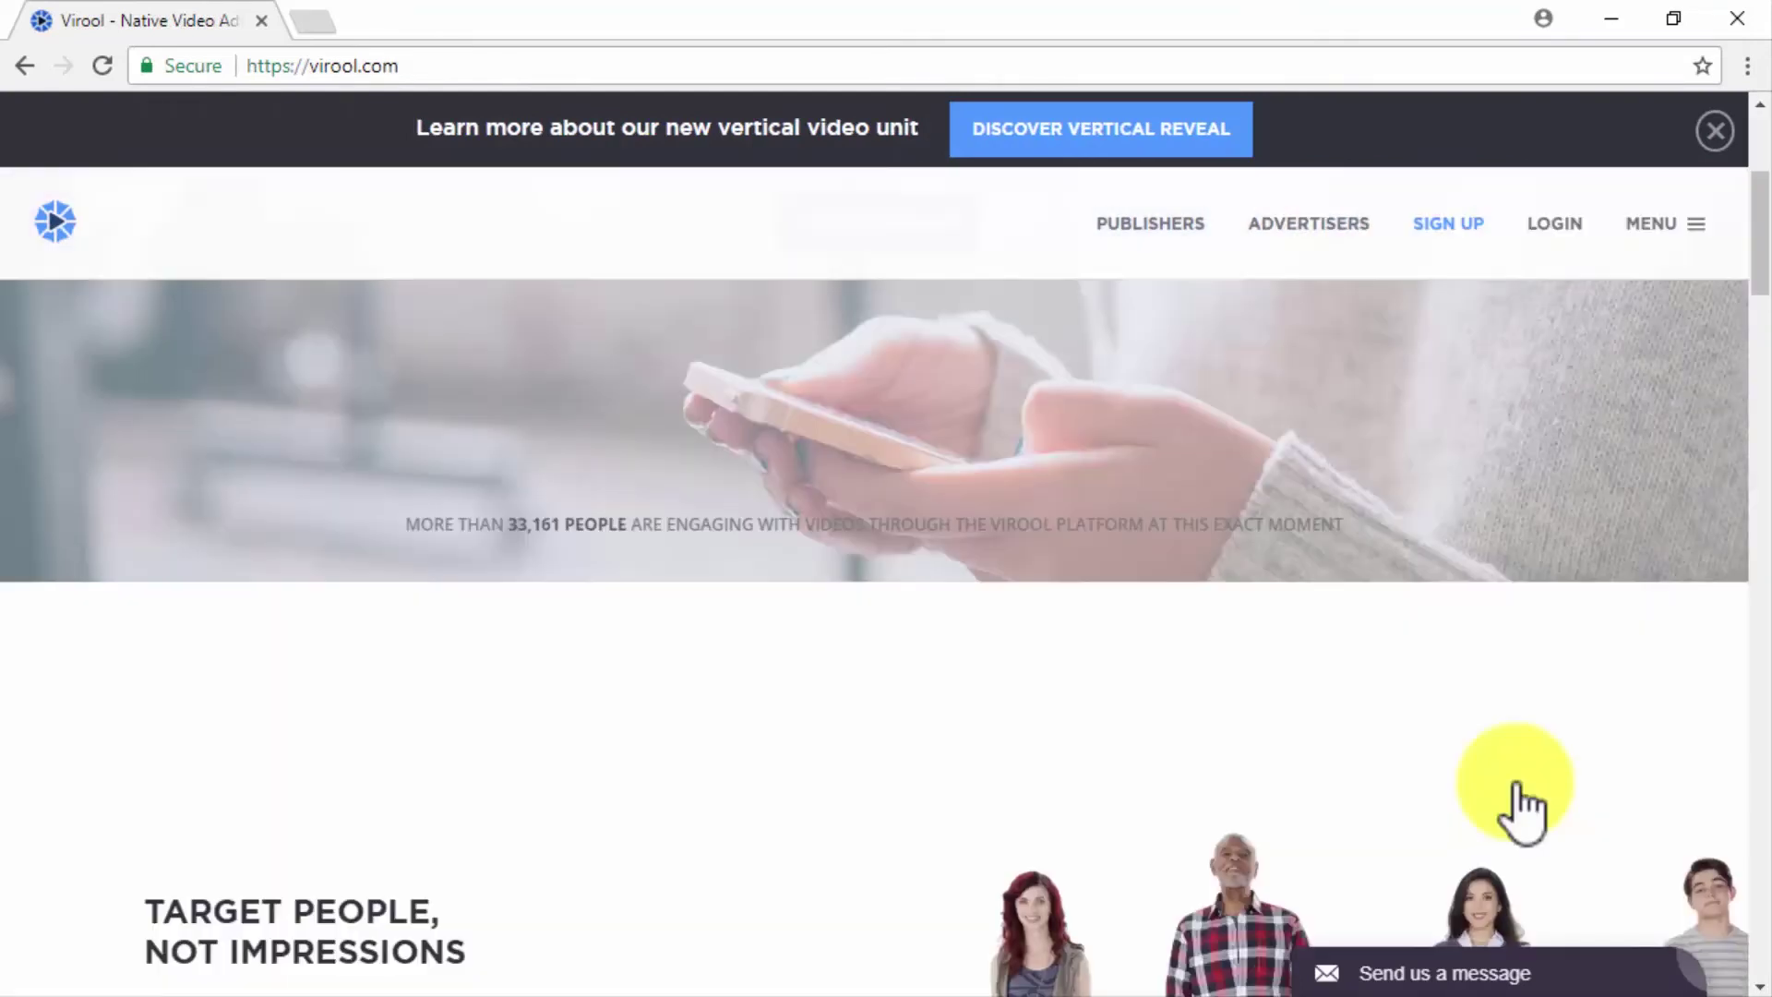
{"action": "scroll", "coordinate": [1513, 786], "scroll_direction": "down", "scroll_amount": 3}
{"action": "scroll", "coordinate": [1523, 807], "scroll_direction": "down", "scroll_amount": 3}
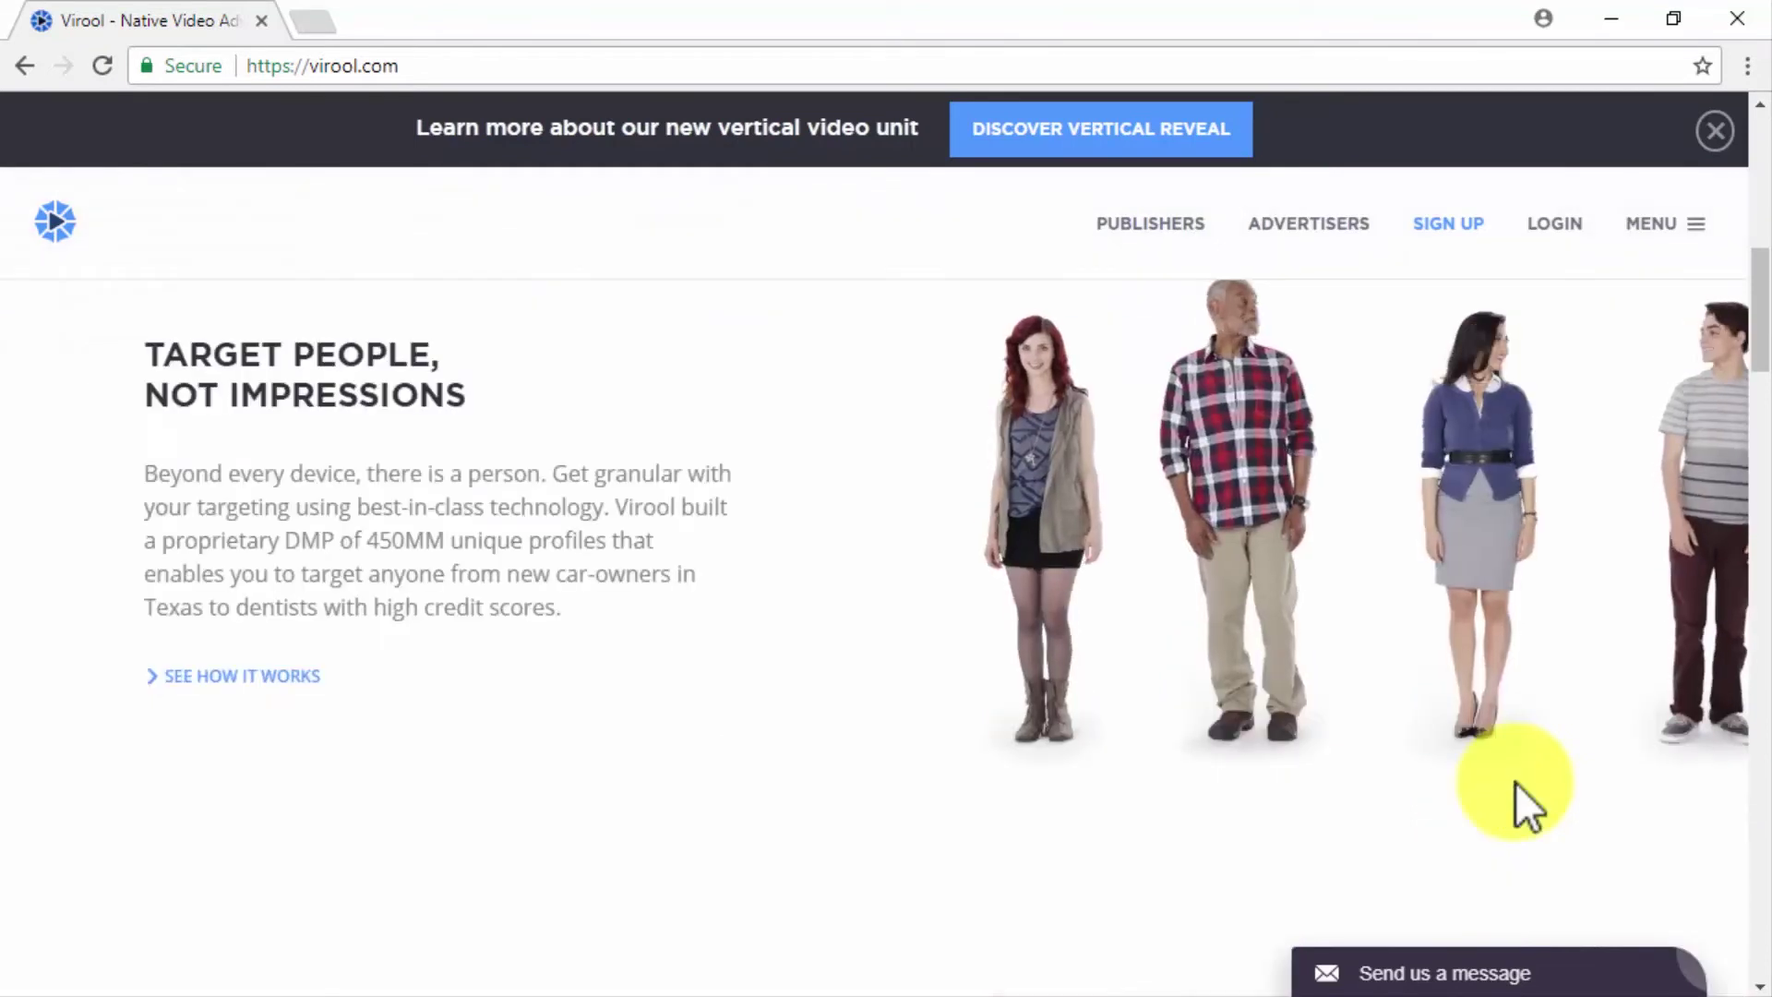
{"action": "scroll", "coordinate": [1518, 789], "scroll_direction": "down", "scroll_amount": 6}
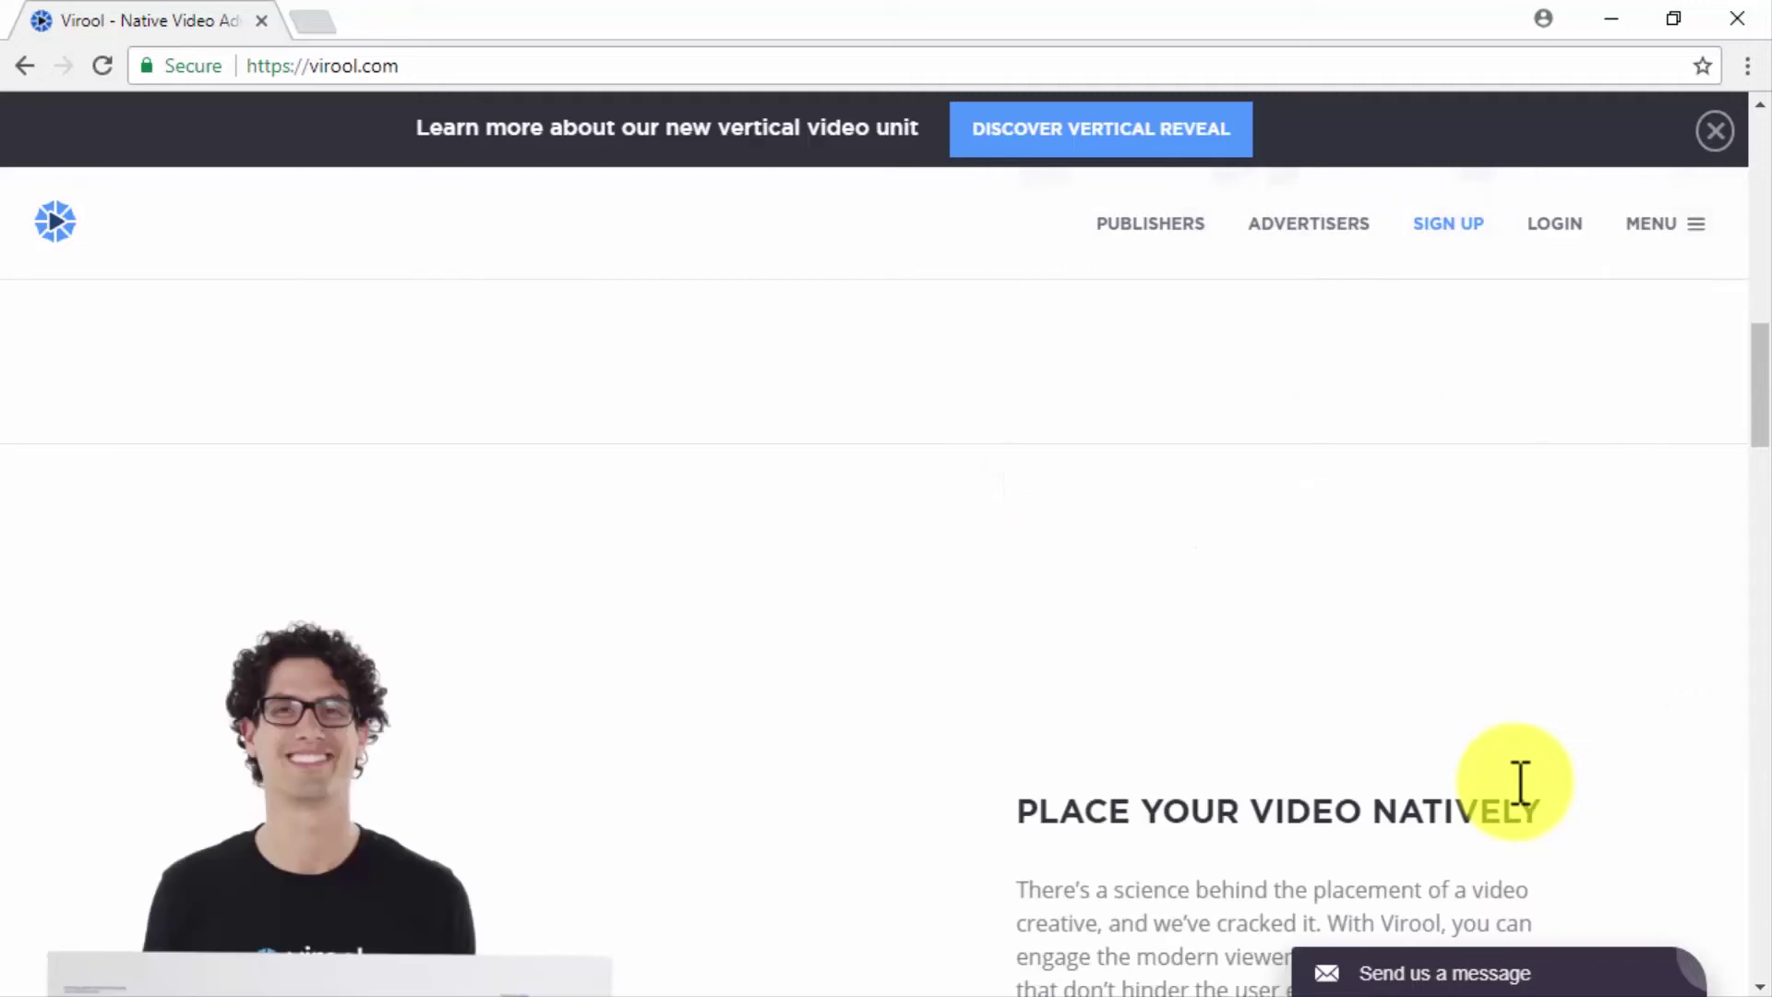
{"action": "scroll", "coordinate": [1519, 782], "scroll_direction": "down", "scroll_amount": 3}
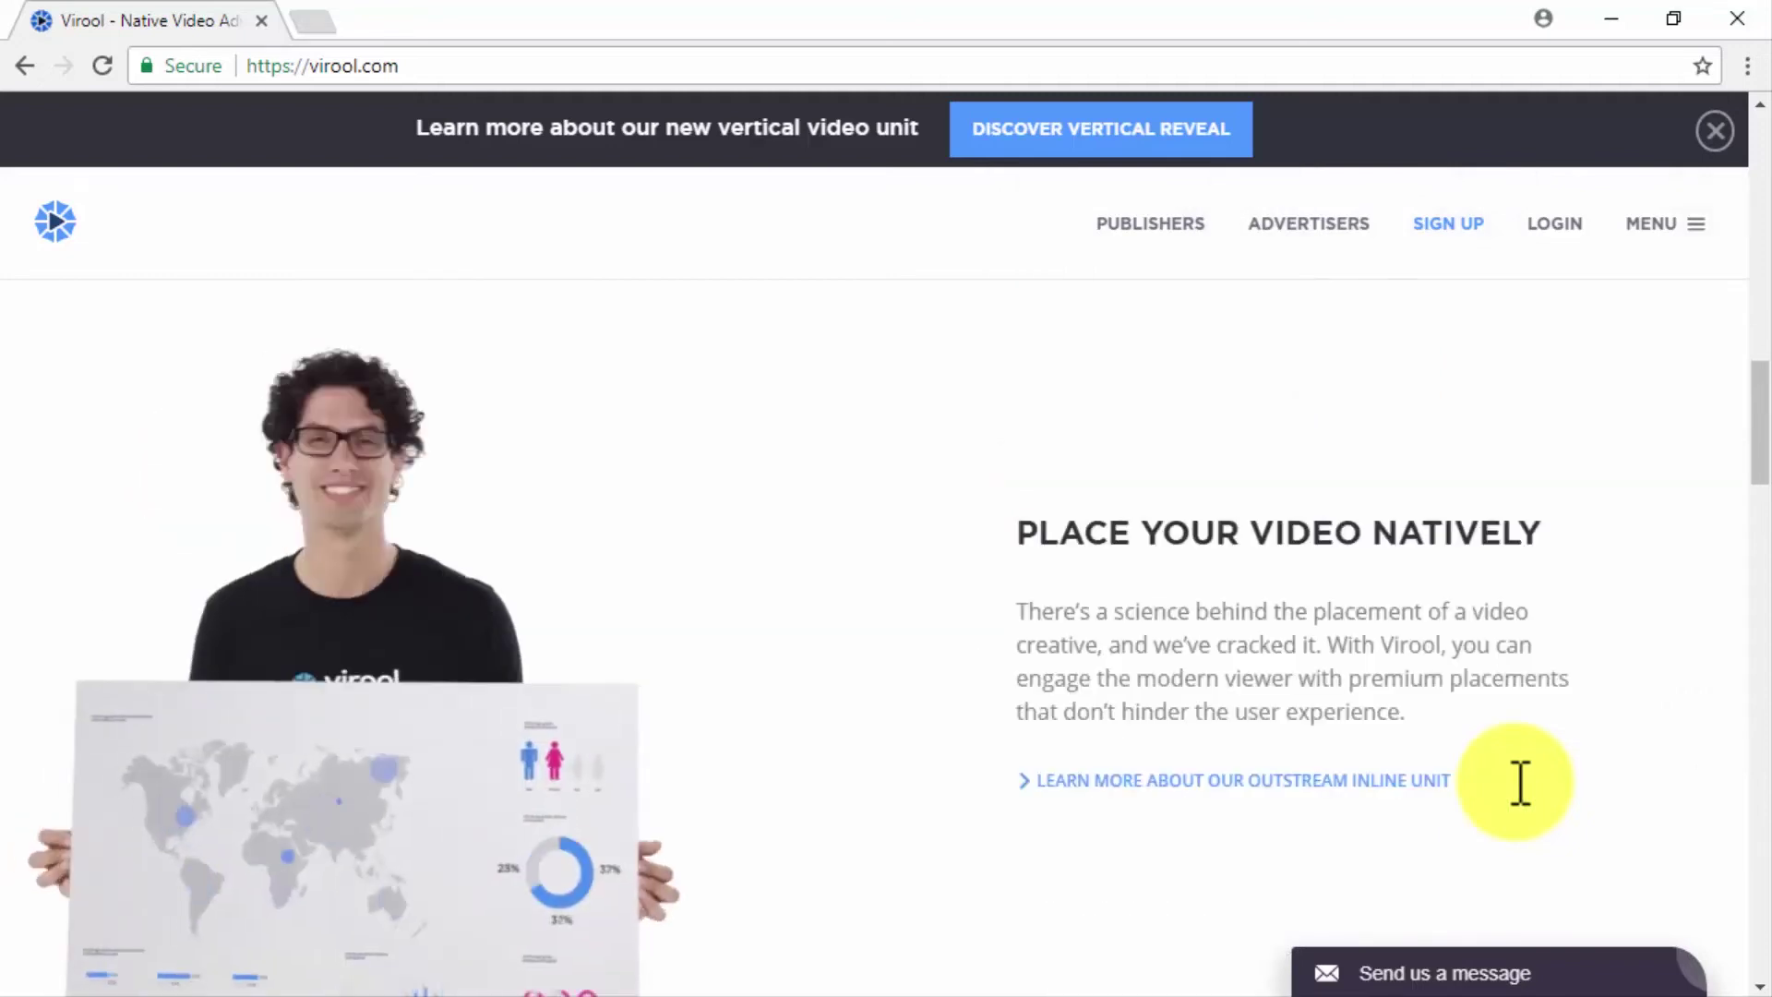
{"action": "scroll", "coordinate": [1519, 782], "scroll_direction": "down", "scroll_amount": 6}
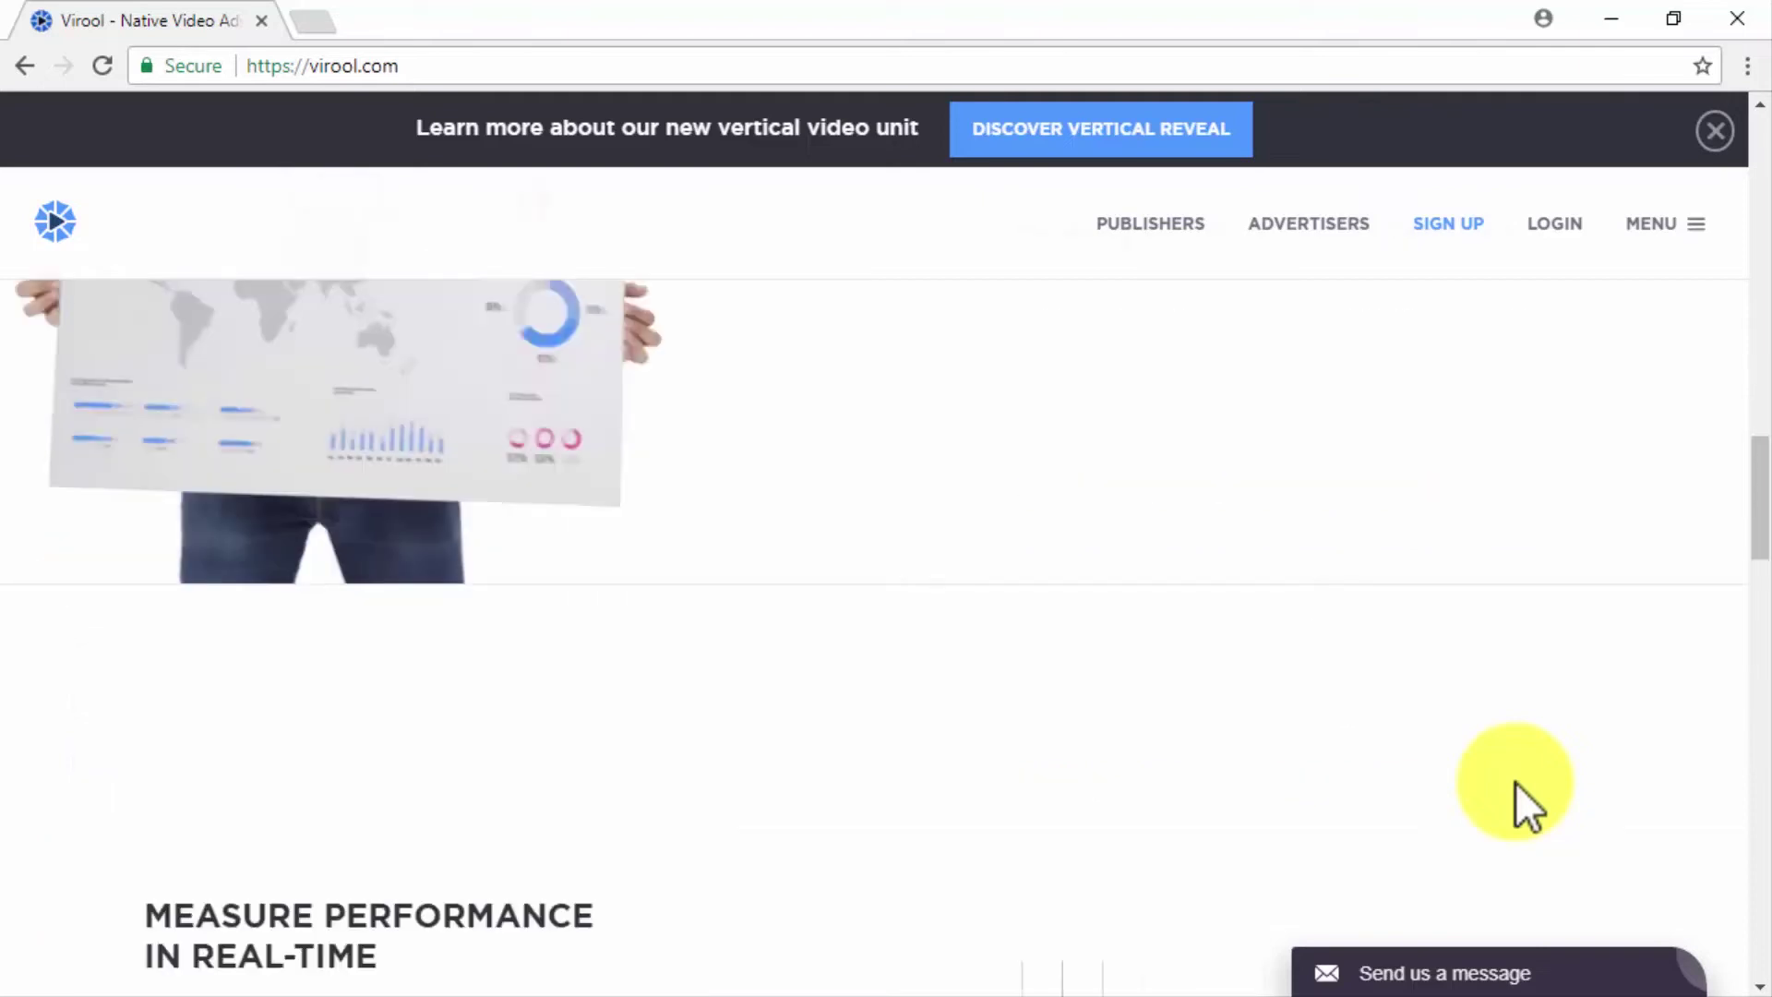
{"action": "scroll", "coordinate": [1515, 783], "scroll_direction": "down", "scroll_amount": 4}
{"action": "scroll", "coordinate": [1515, 782], "scroll_direction": "down", "scroll_amount": 2}
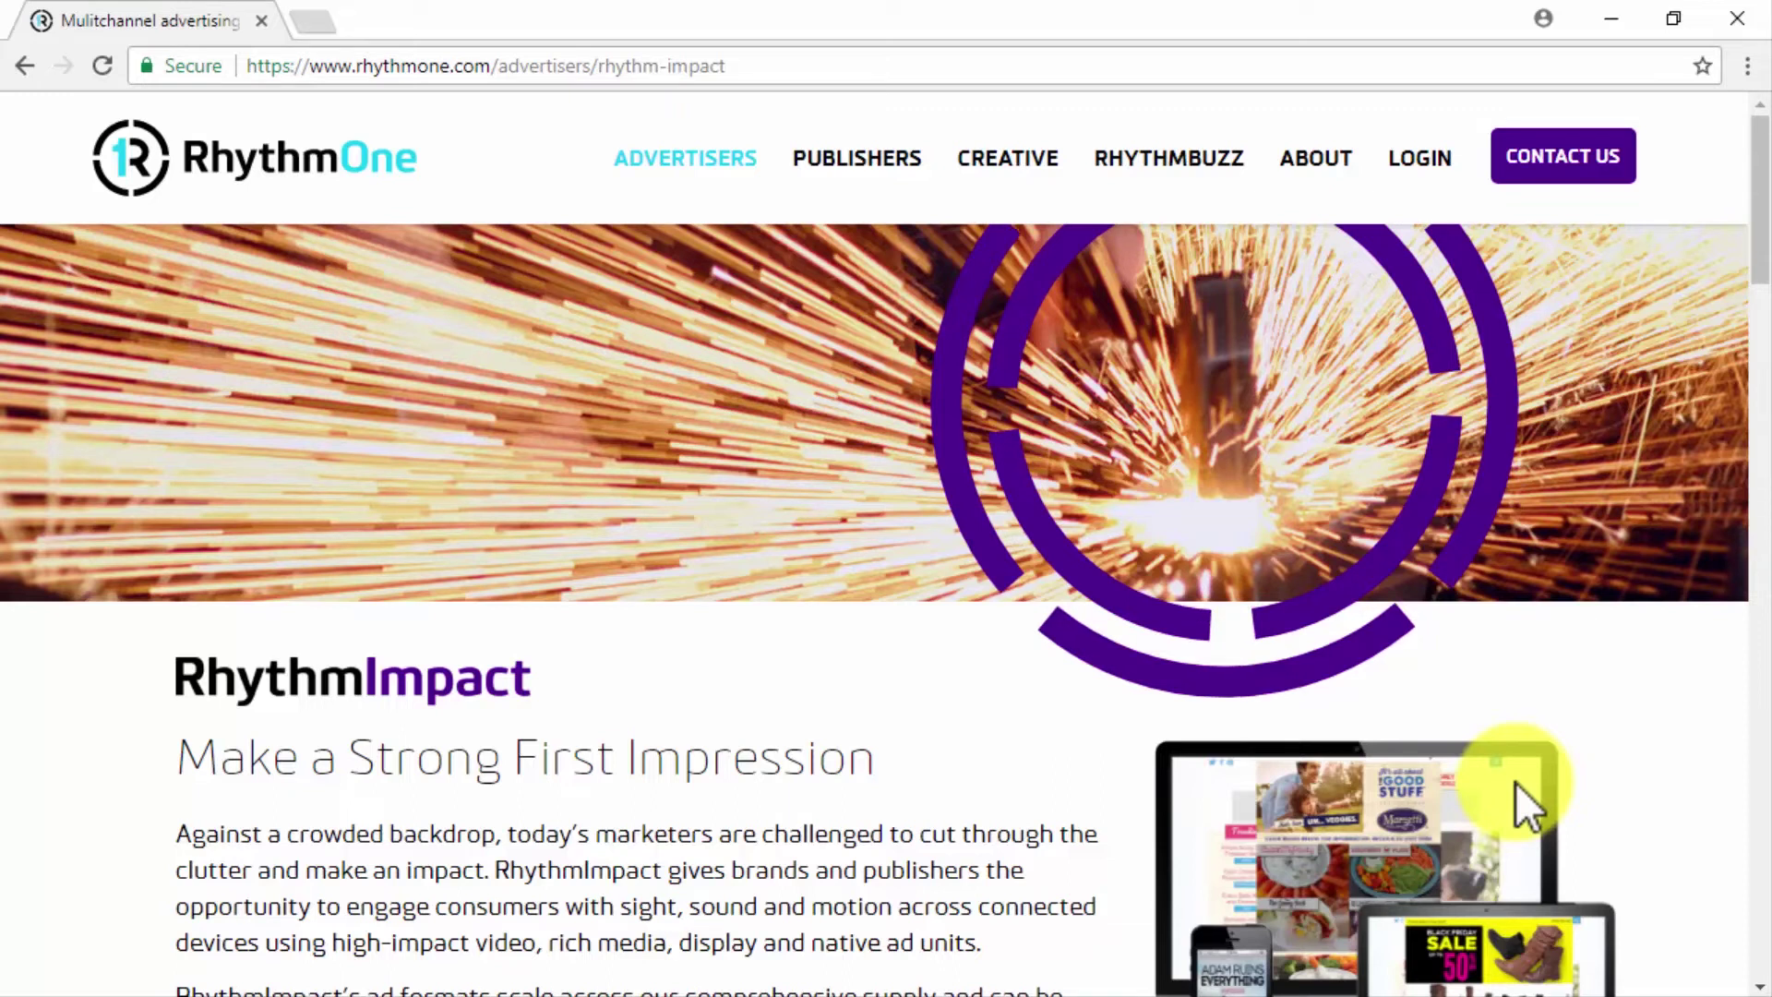
- Review RhythmOne's RhythmImpact advertiser page for its ad formats, data-driven segmentation and campaign targeting
{"action": "scroll", "coordinate": [1515, 782], "scroll_direction": "down", "scroll_amount": 3}
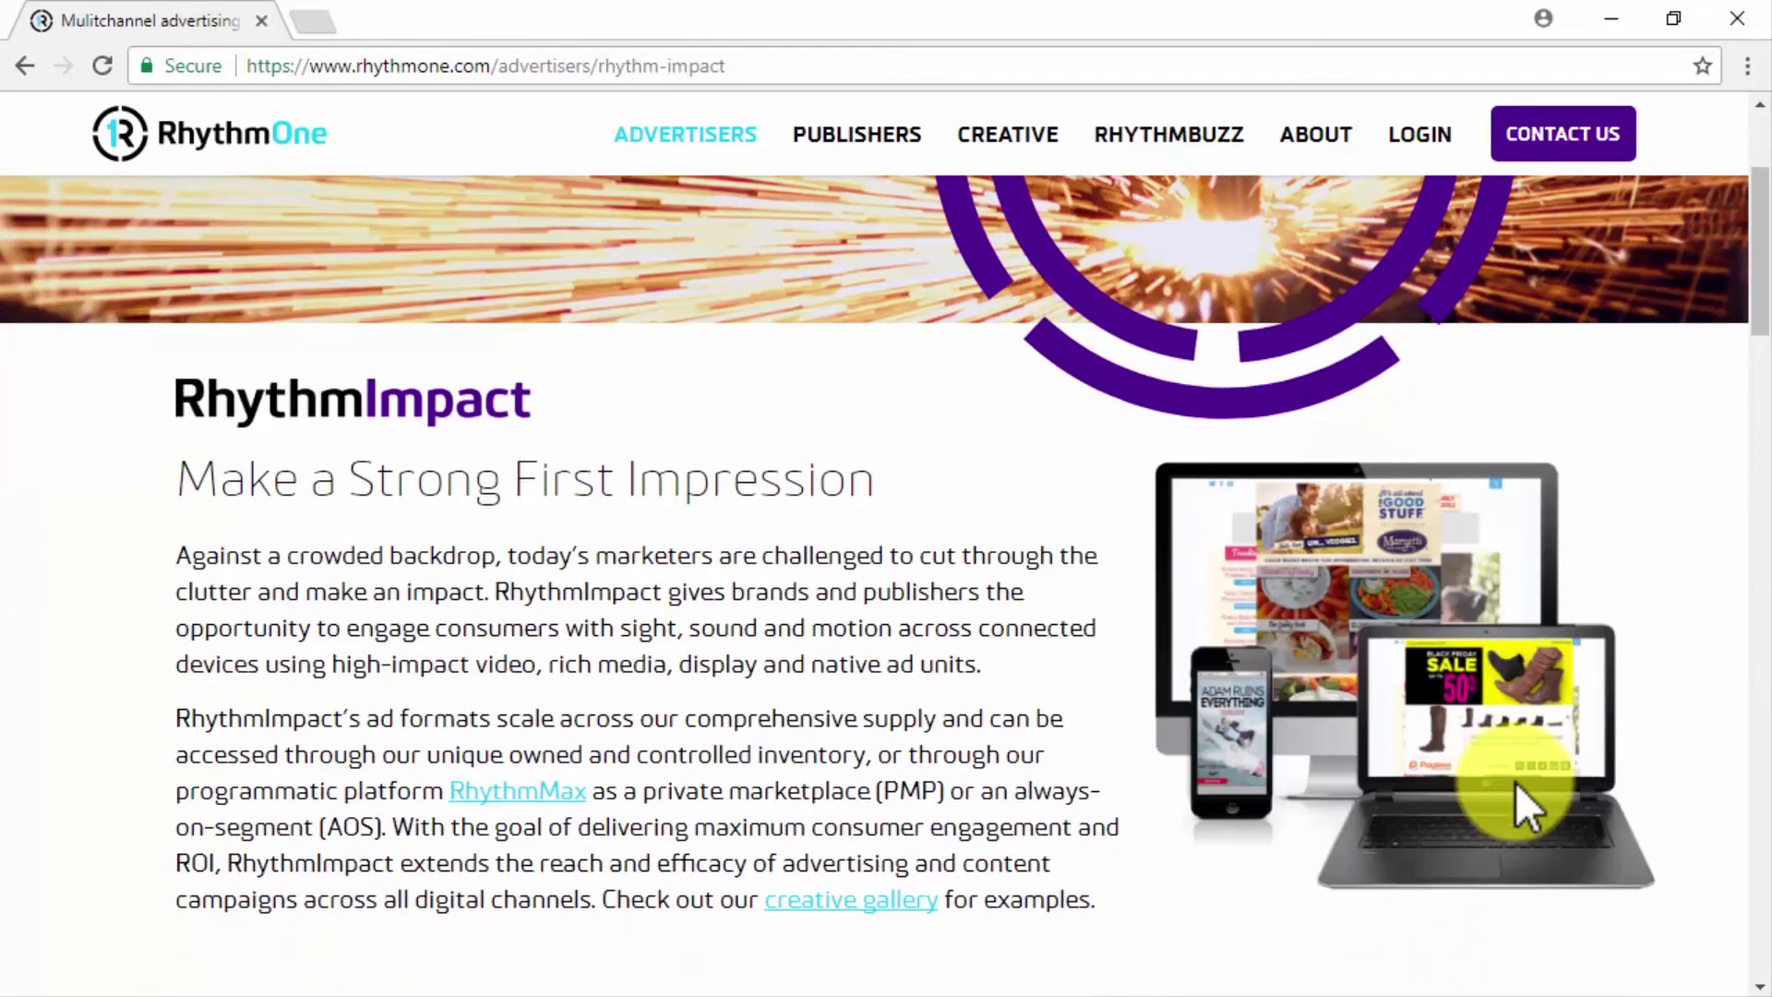
{"action": "scroll", "coordinate": [1517, 784], "scroll_direction": "down", "scroll_amount": 6}
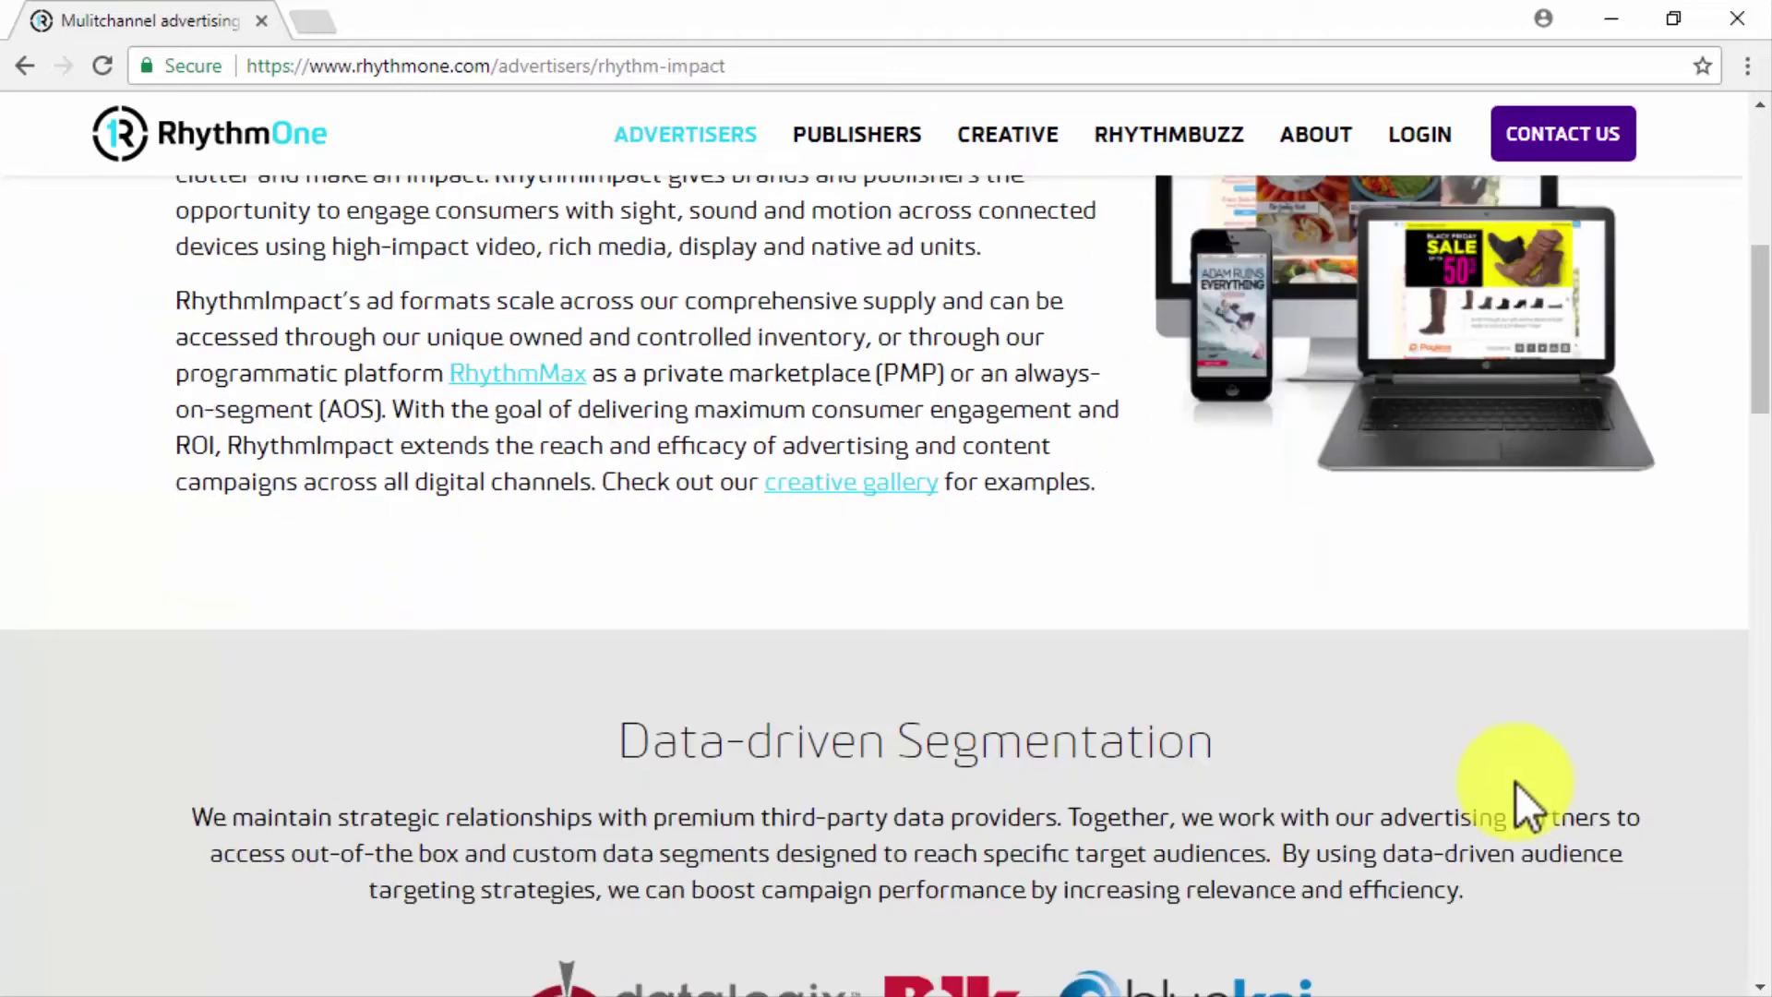
{"action": "scroll", "coordinate": [1515, 783], "scroll_direction": "down", "scroll_amount": 3}
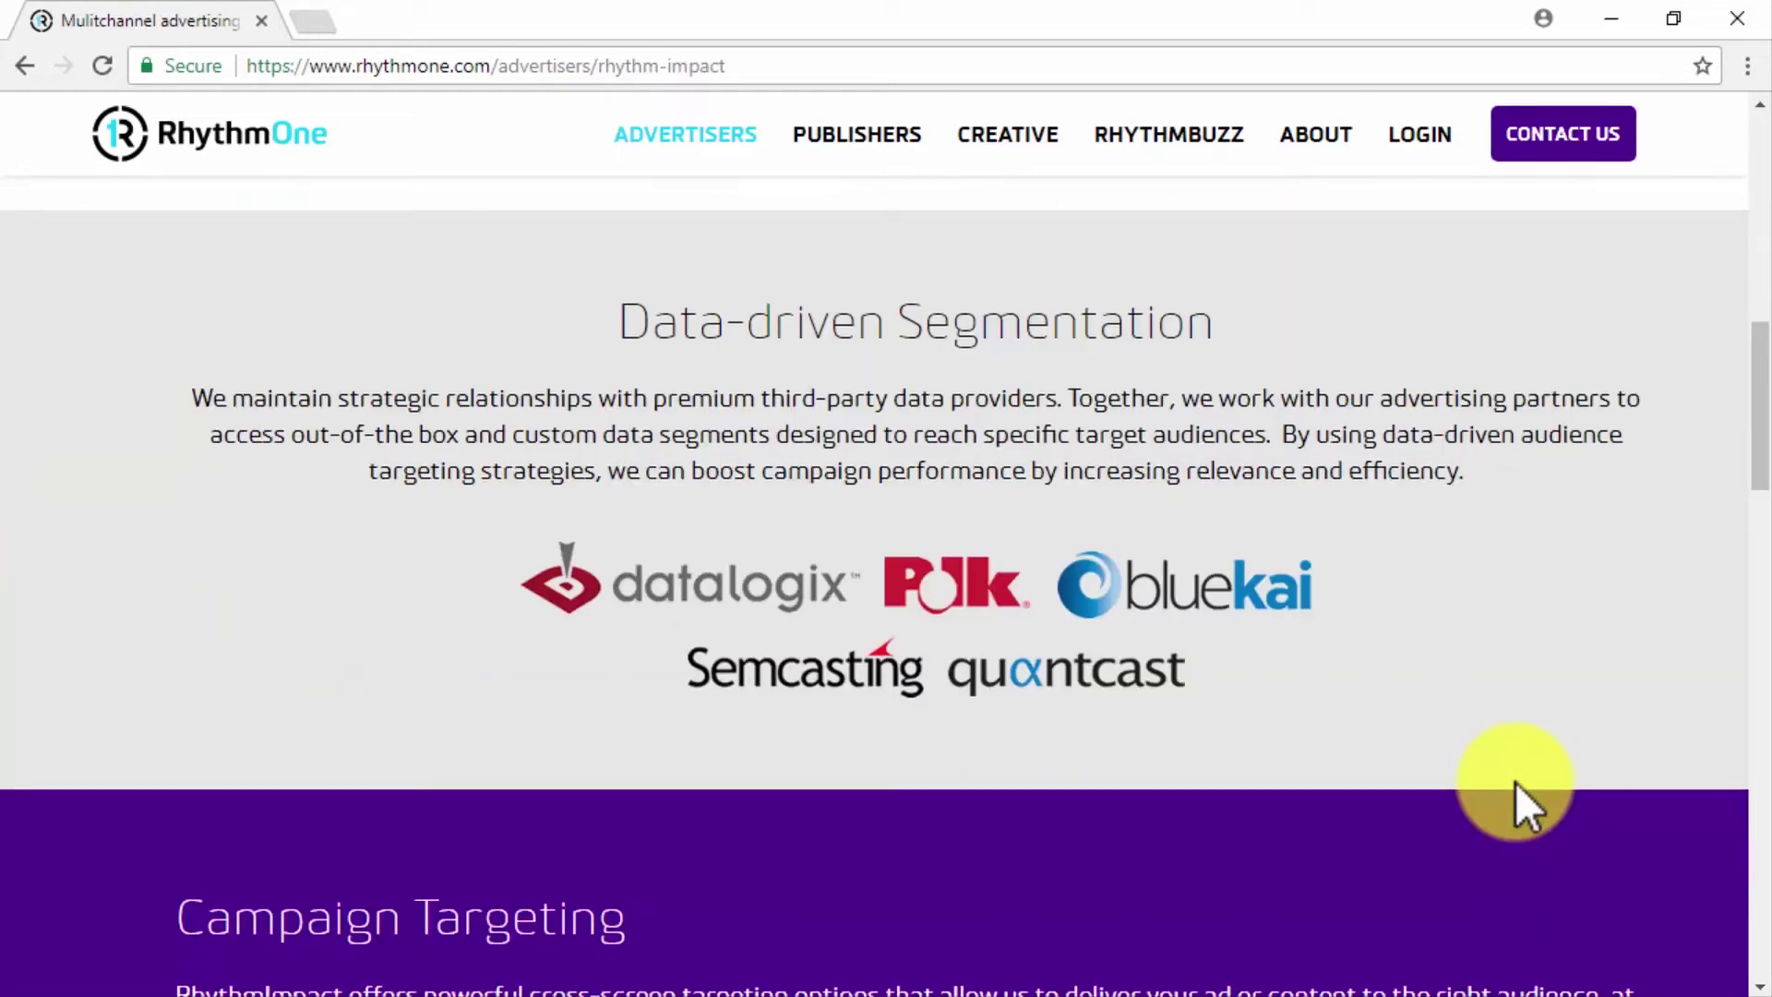
{"action": "scroll", "coordinate": [1515, 782], "scroll_direction": "down", "scroll_amount": 3}
{"action": "scroll", "coordinate": [1515, 782], "scroll_direction": "down", "scroll_amount": 3}
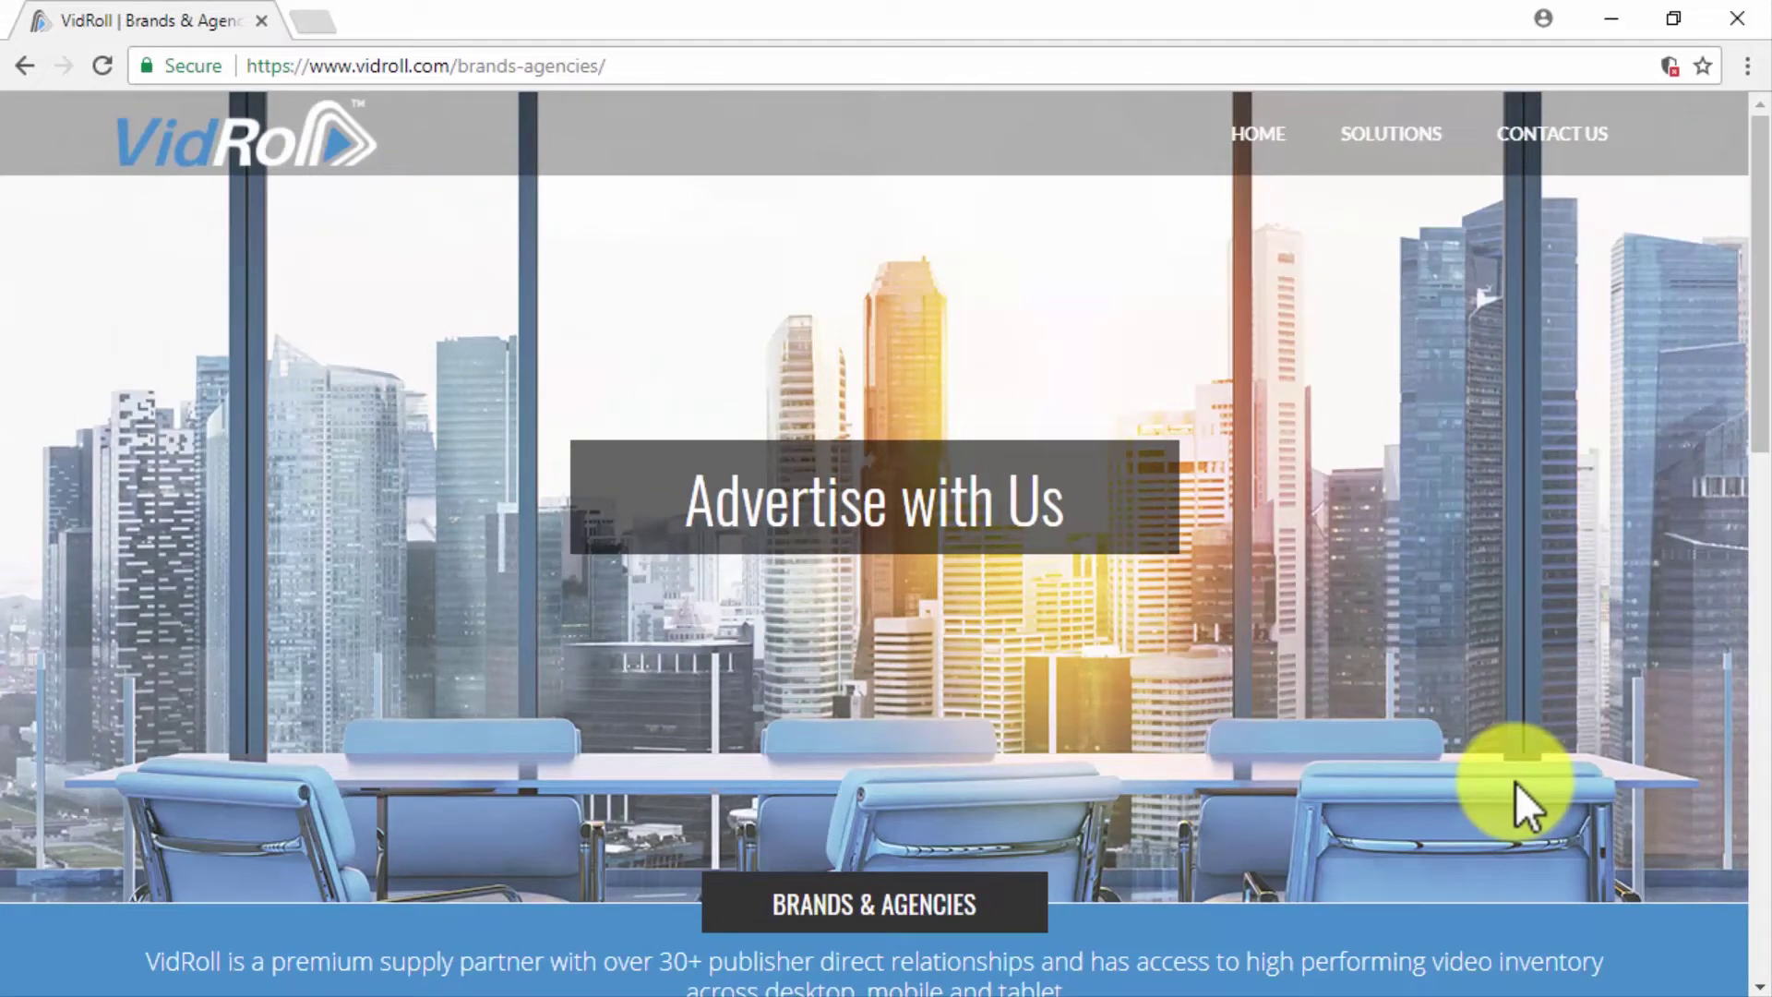
- Review VidRoll's Brands & Agencies page, and open the Solution for Advertisers page on Vdopia's site
{"action": "scroll", "coordinate": [1515, 782], "scroll_direction": "down", "scroll_amount": 5}
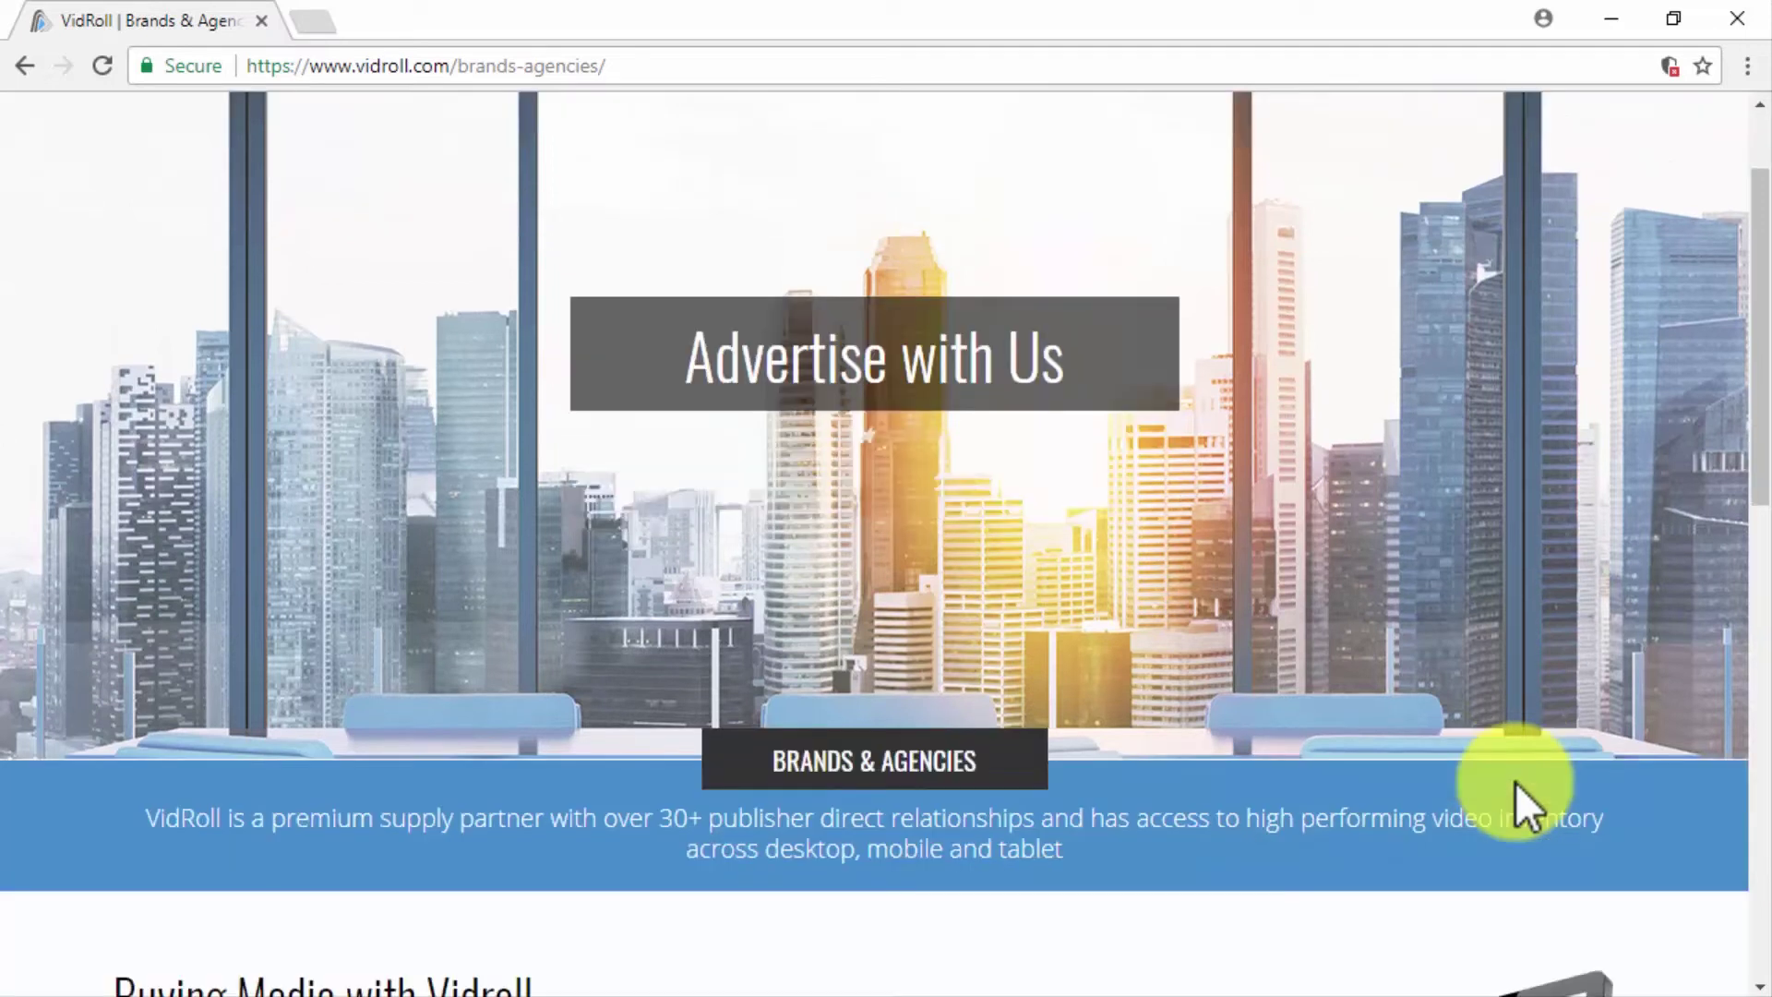
{"action": "scroll", "coordinate": [1515, 783], "scroll_direction": "down", "scroll_amount": 5}
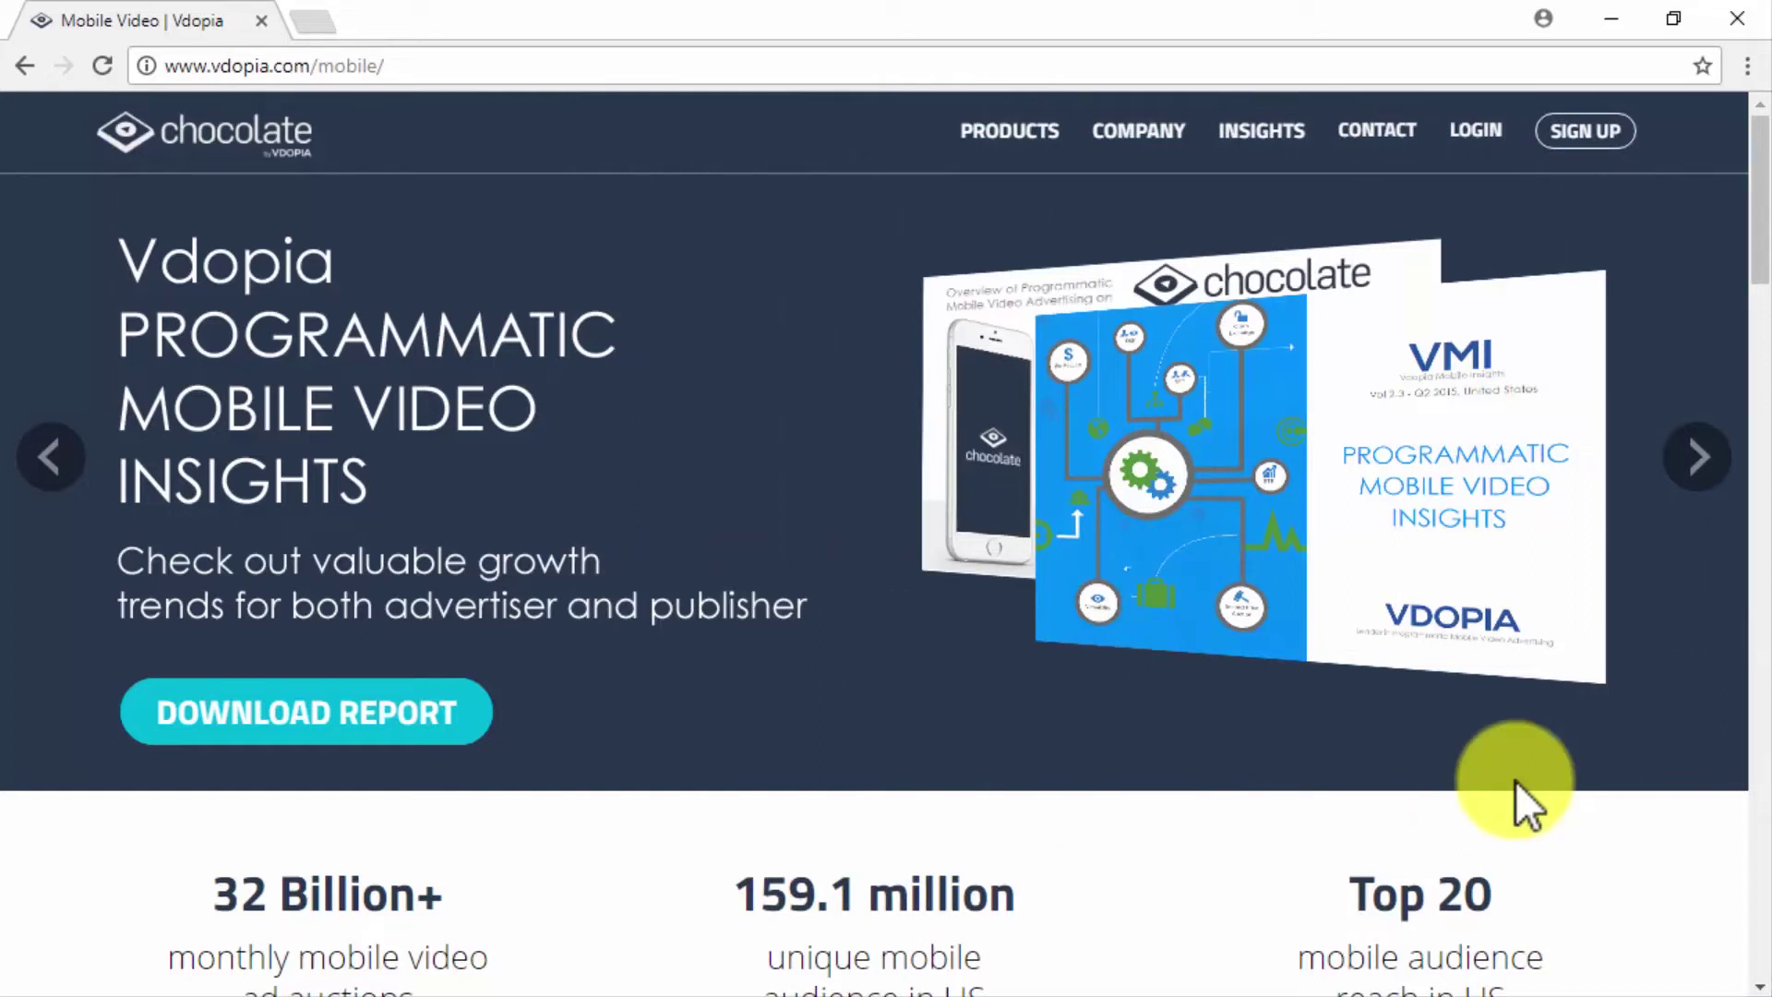
{"action": "mouse_move", "coordinate": [1015, 136]}
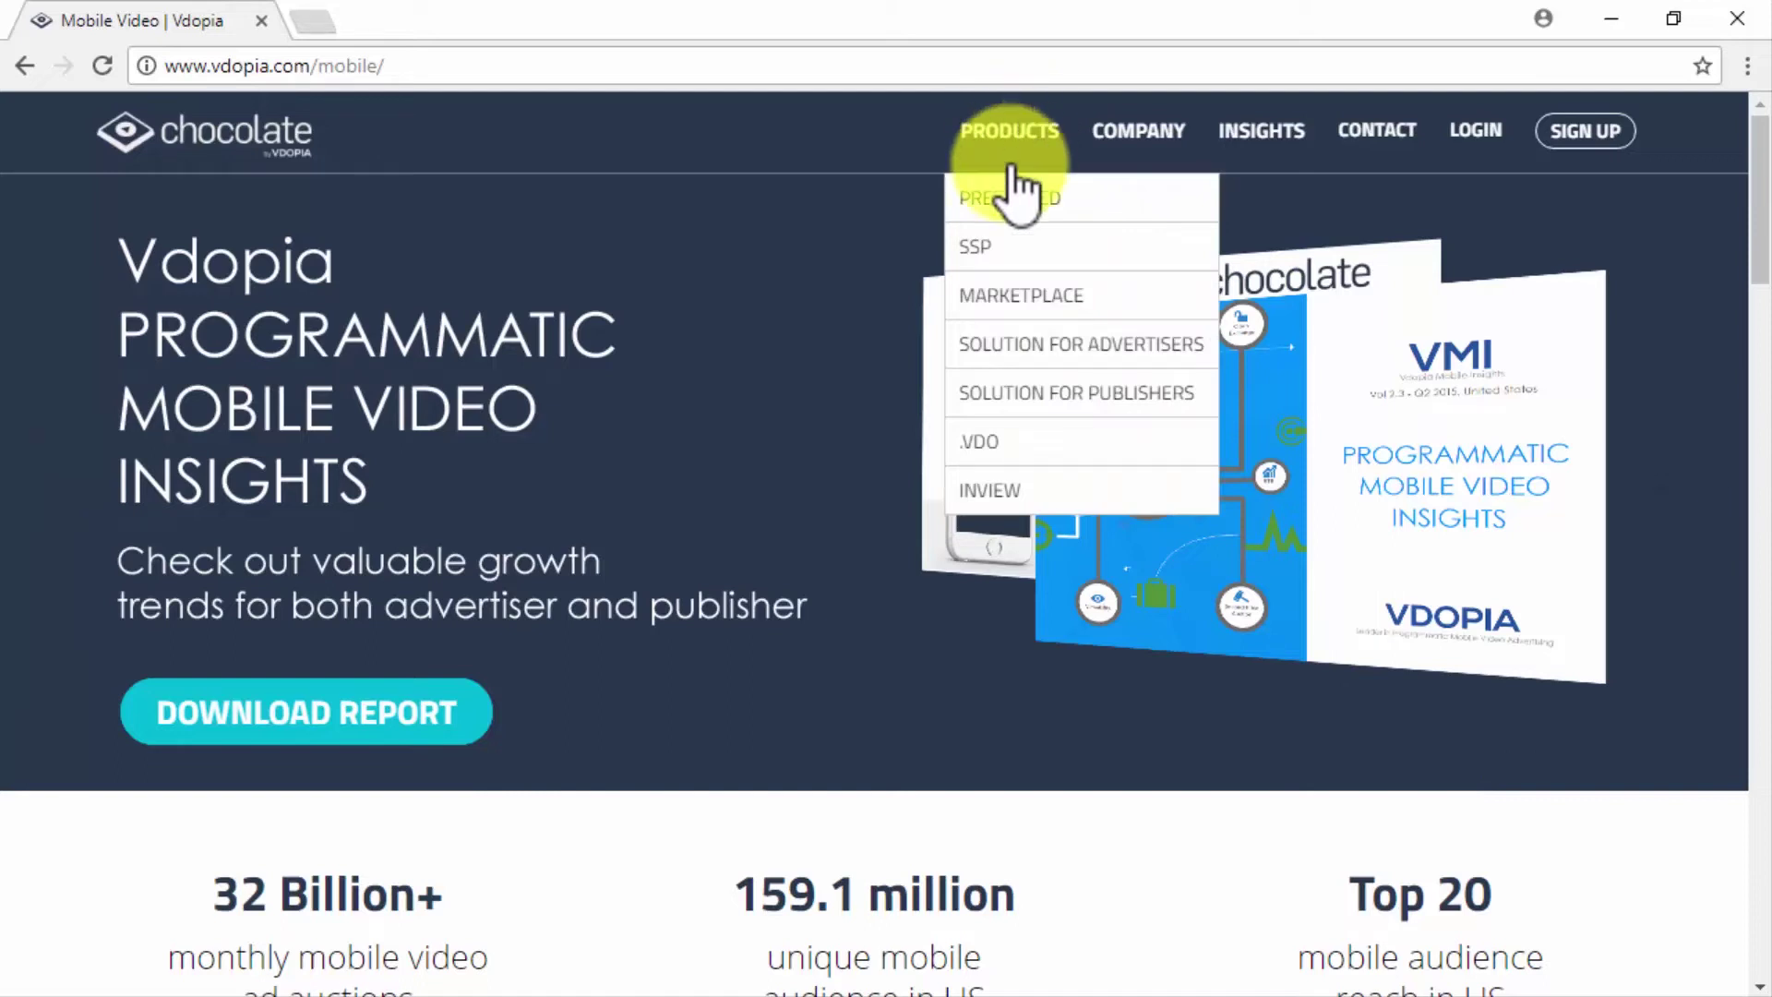
{"action": "left_click", "coordinate": [1031, 346]}
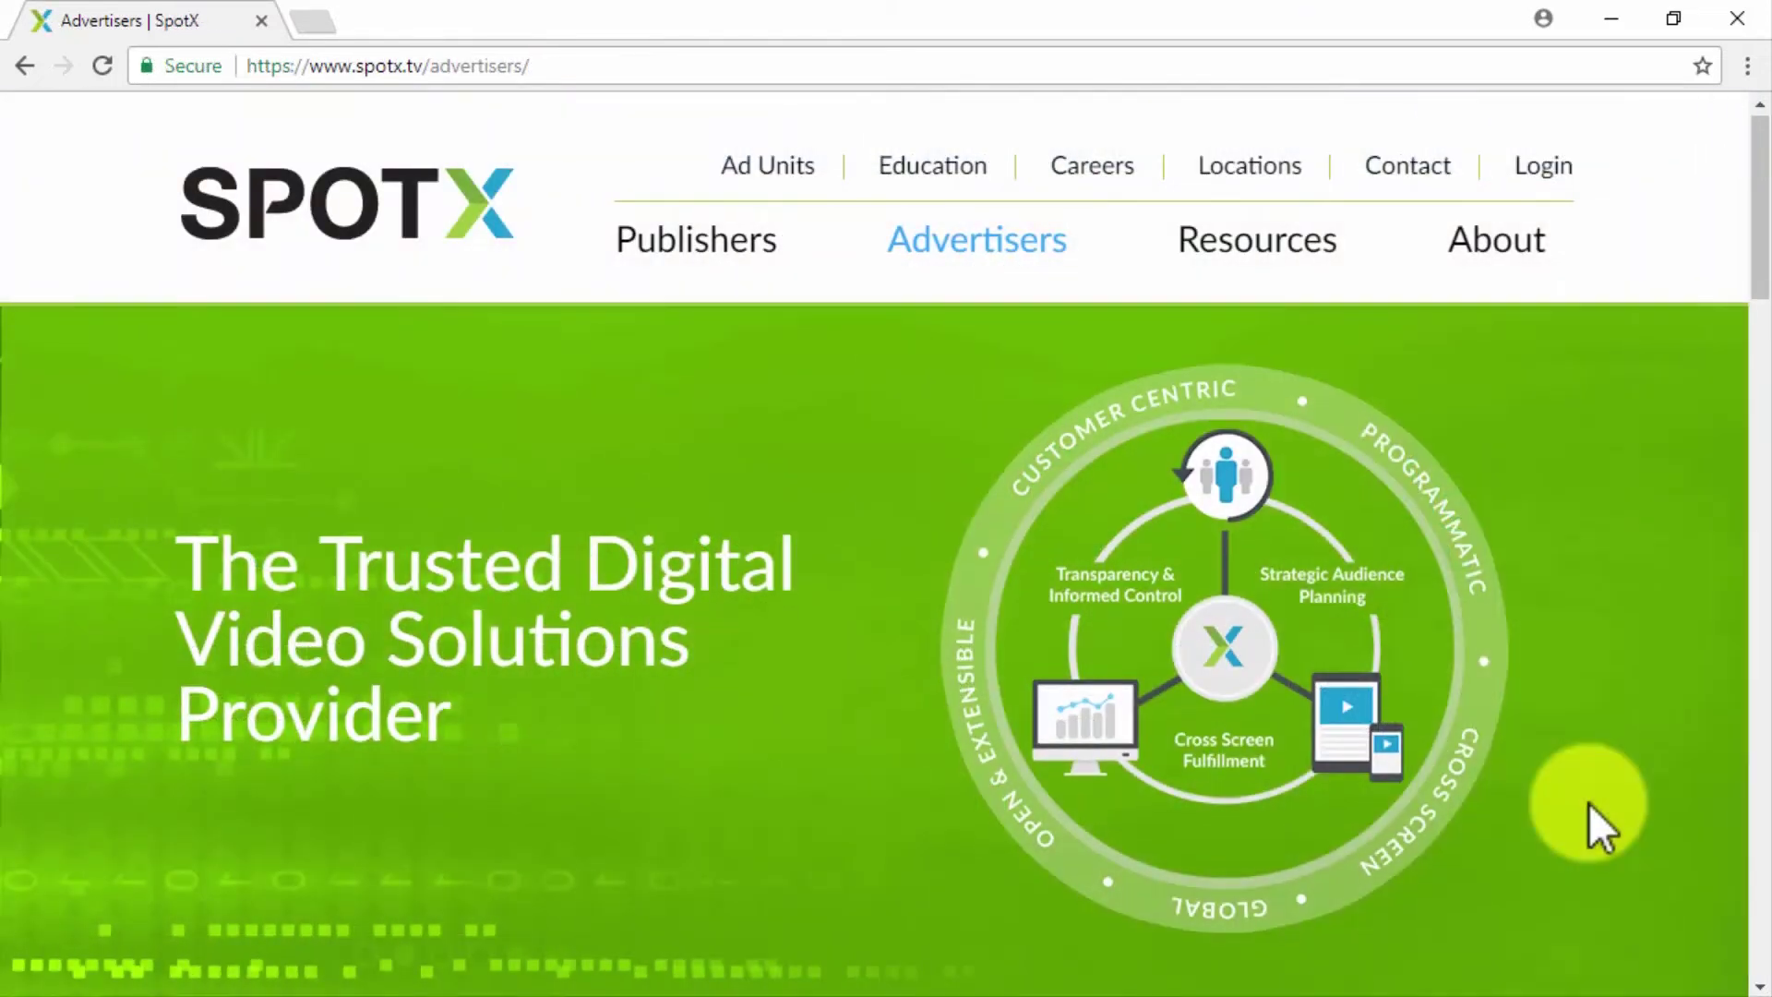
- Review SpotX's advertisers page for its cross-screen campaigns, audience planning and programmatic buying
{"action": "scroll", "coordinate": [1587, 802], "scroll_direction": "down", "scroll_amount": 8}
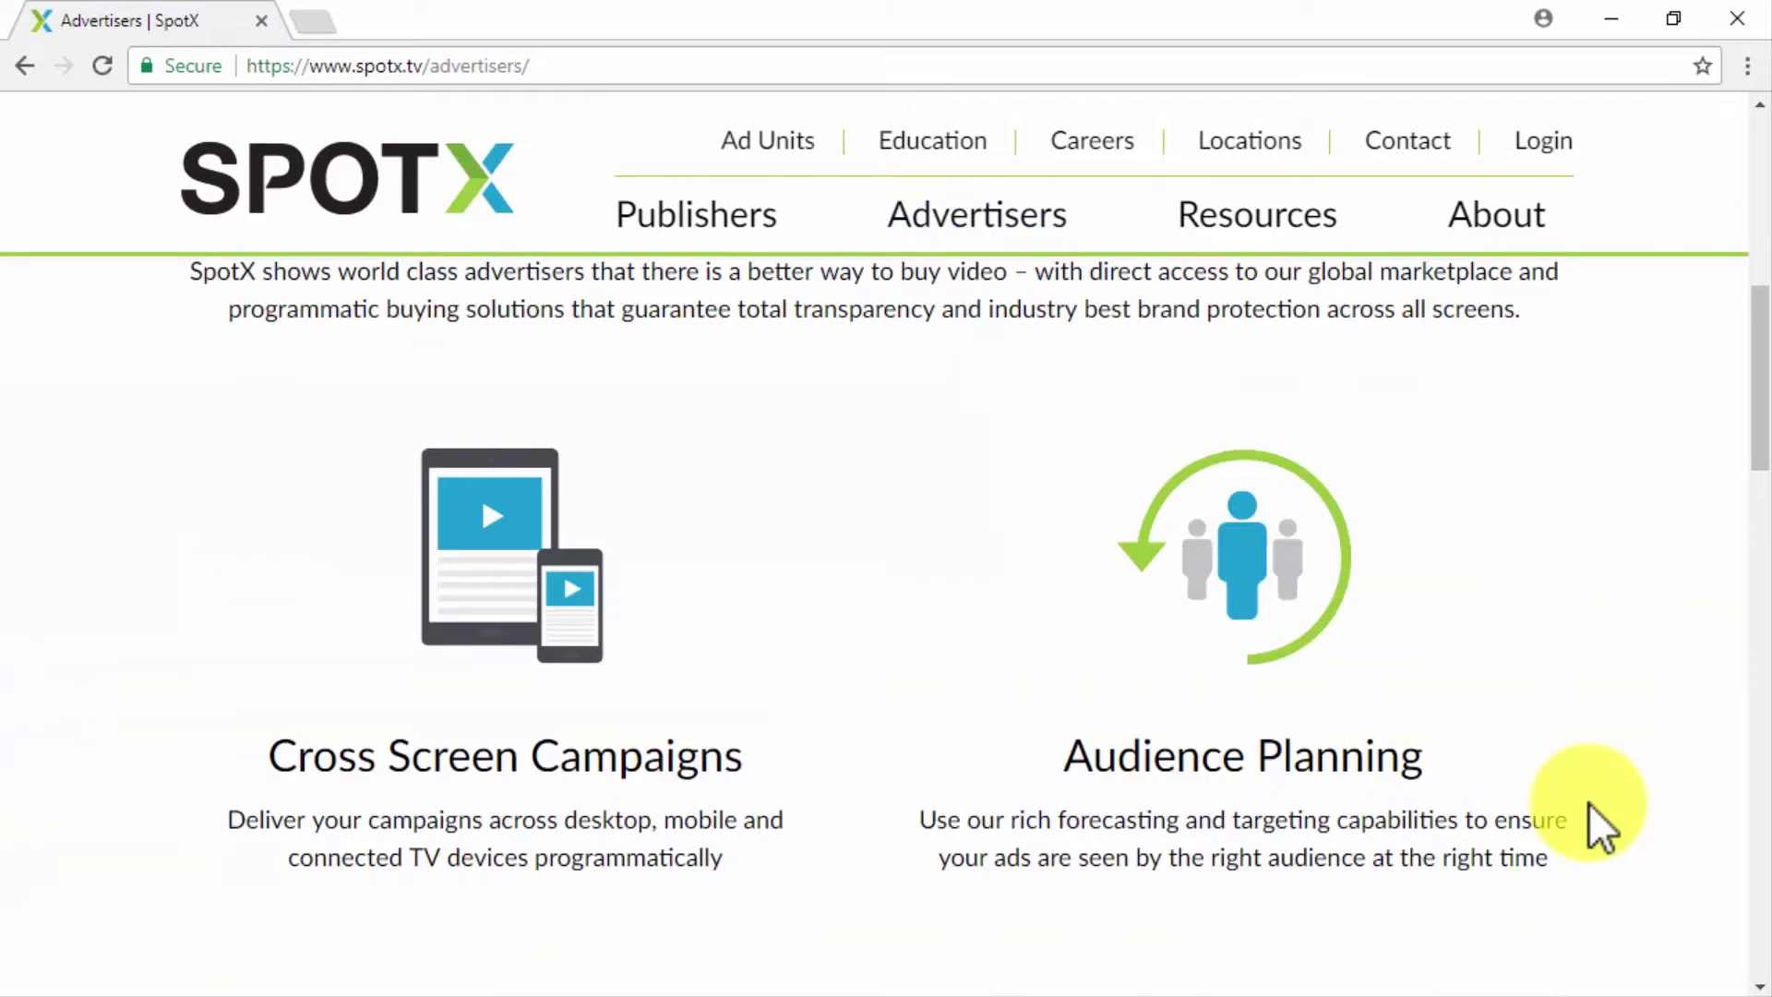
{"action": "scroll", "coordinate": [1587, 803], "scroll_direction": "down", "scroll_amount": 6}
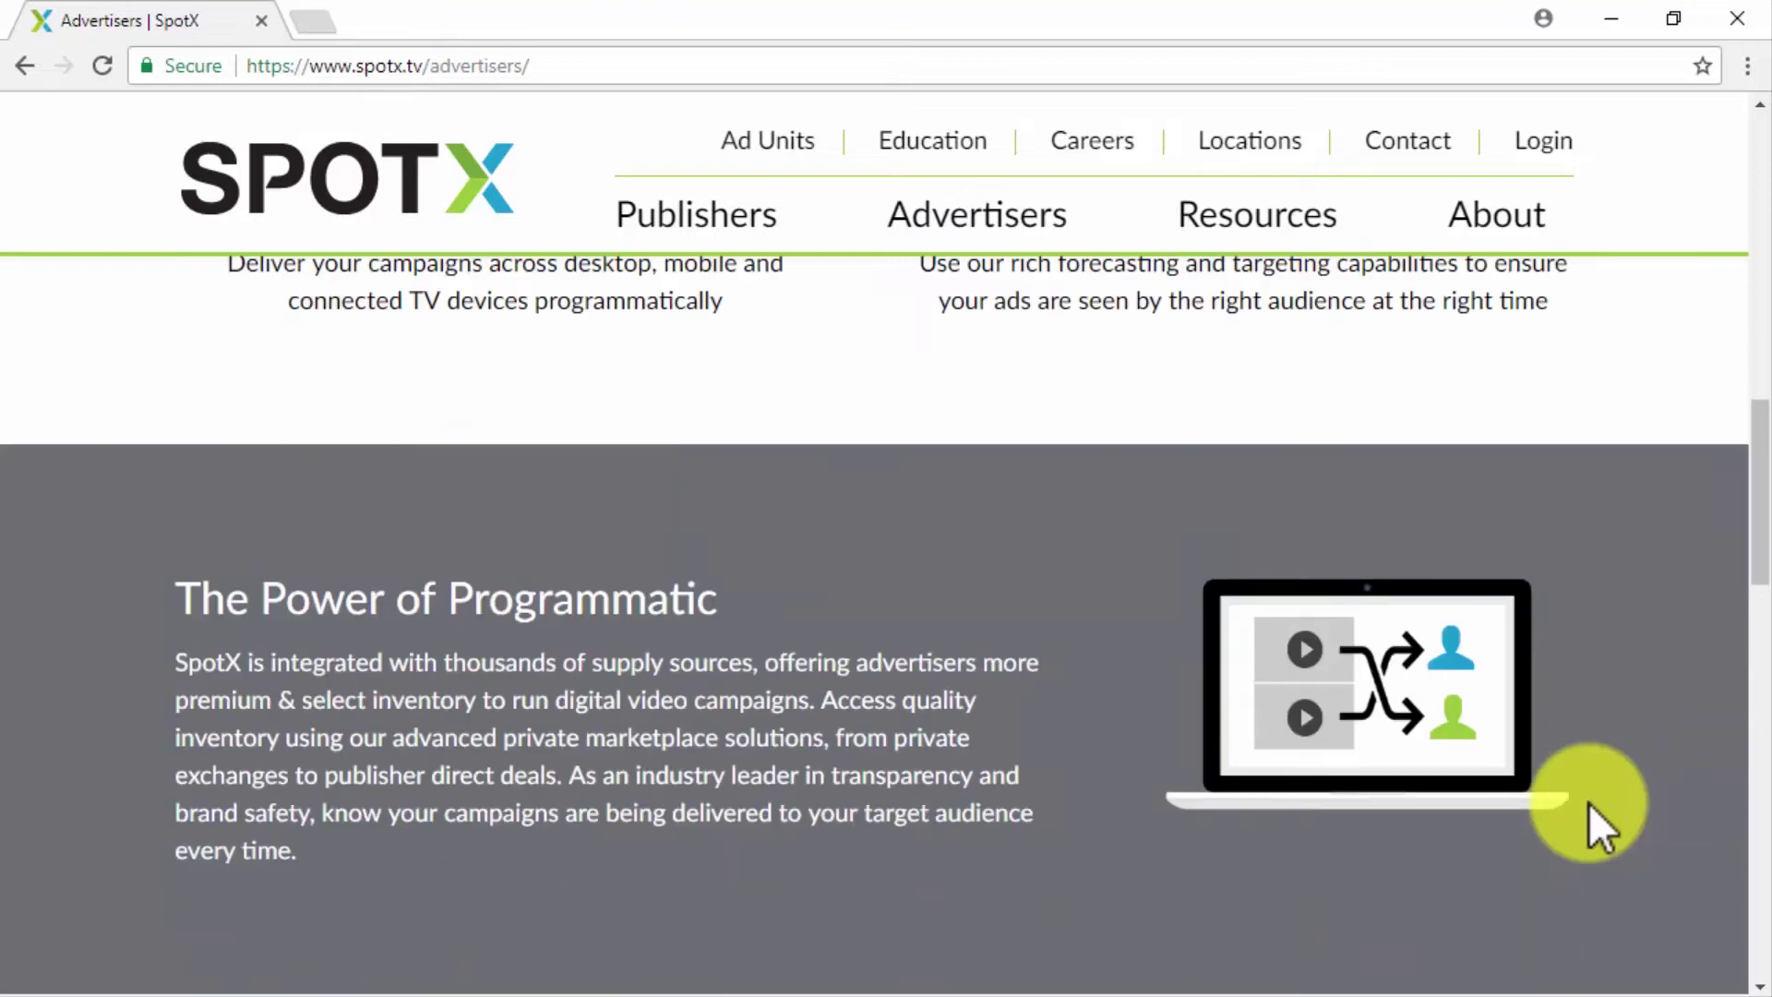
{"action": "scroll", "coordinate": [1589, 805], "scroll_direction": "down", "scroll_amount": 9}
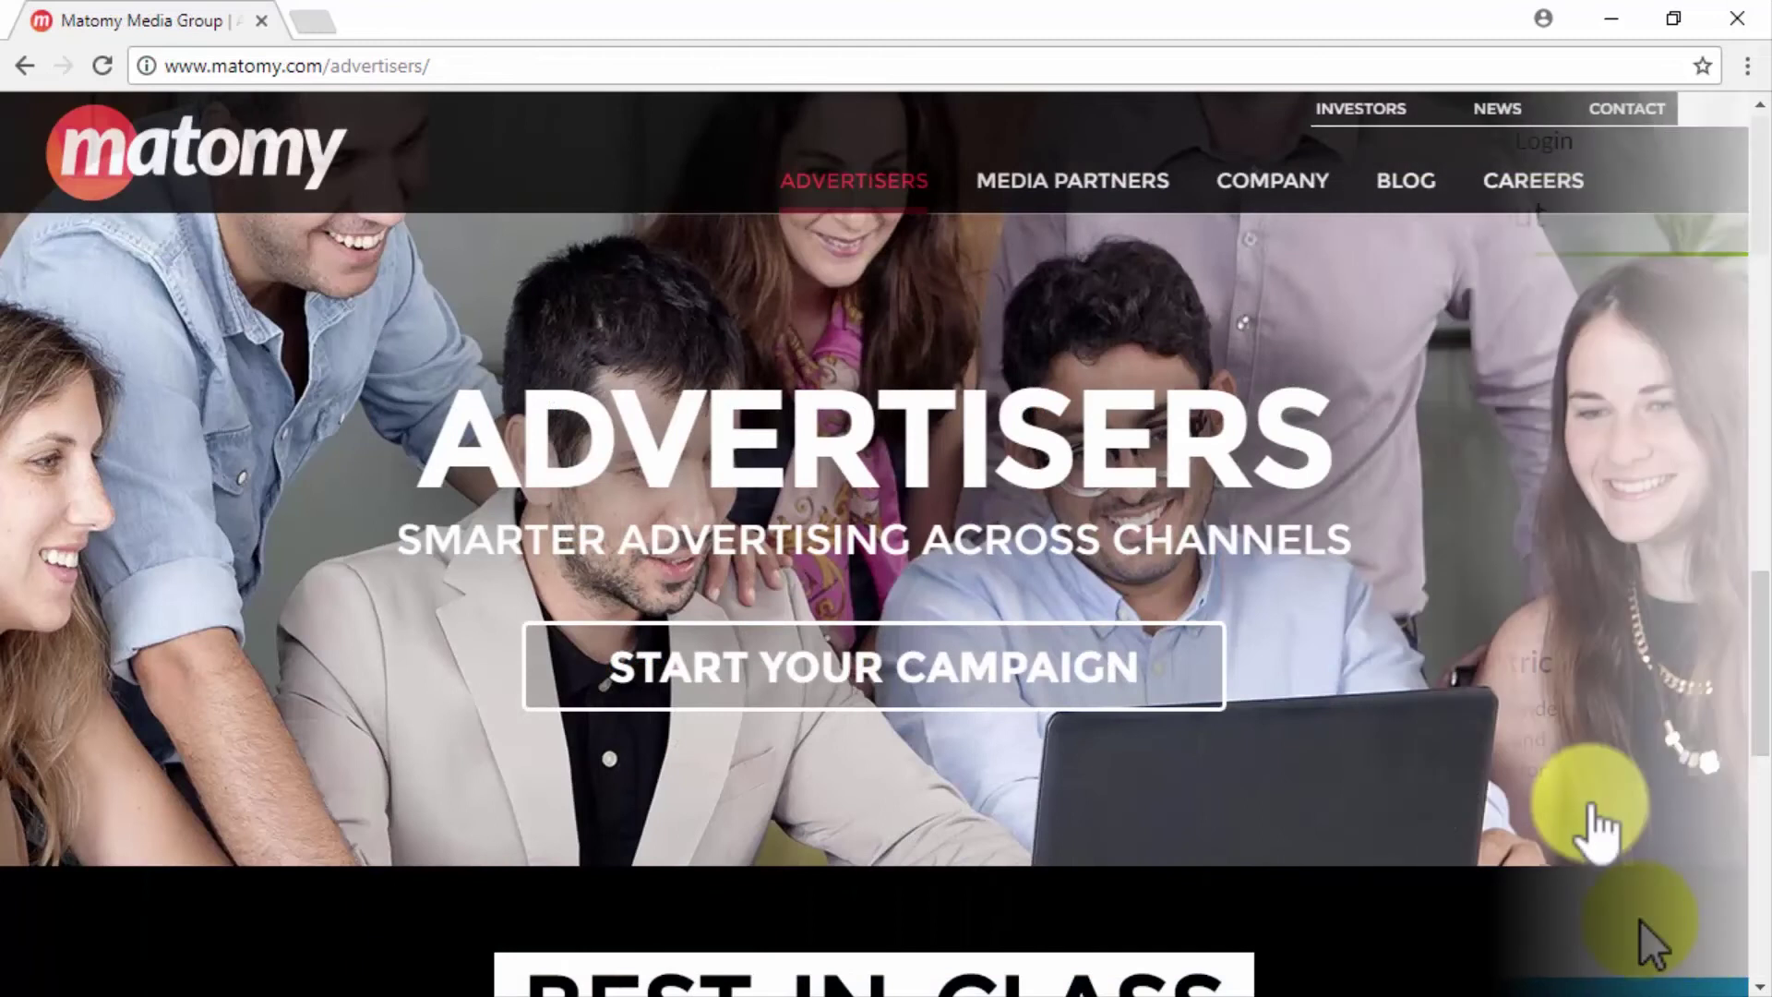
- Review Matomy's advertising solutions for advertisers and open the registration page for its Video offering
{"action": "scroll", "coordinate": [1589, 802], "scroll_direction": "down", "scroll_amount": 3}
{"action": "scroll", "coordinate": [1591, 803], "scroll_direction": "down", "scroll_amount": 5}
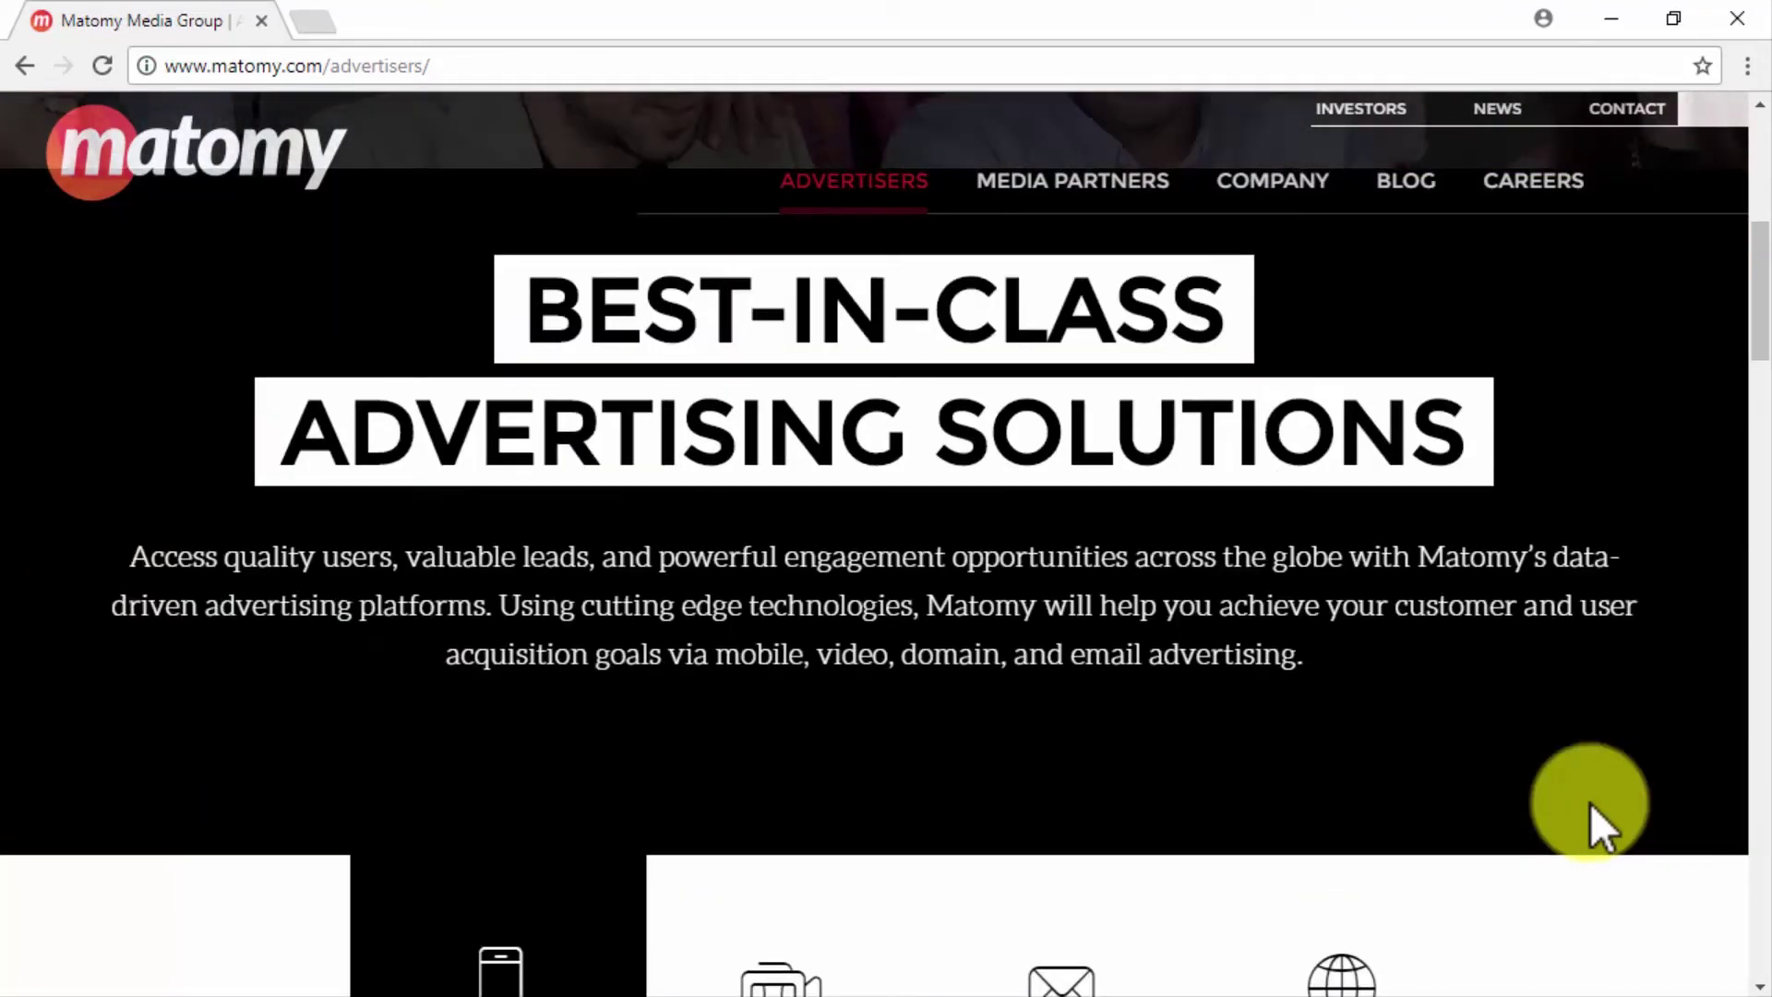
{"action": "scroll", "coordinate": [1591, 802], "scroll_direction": "down", "scroll_amount": 5}
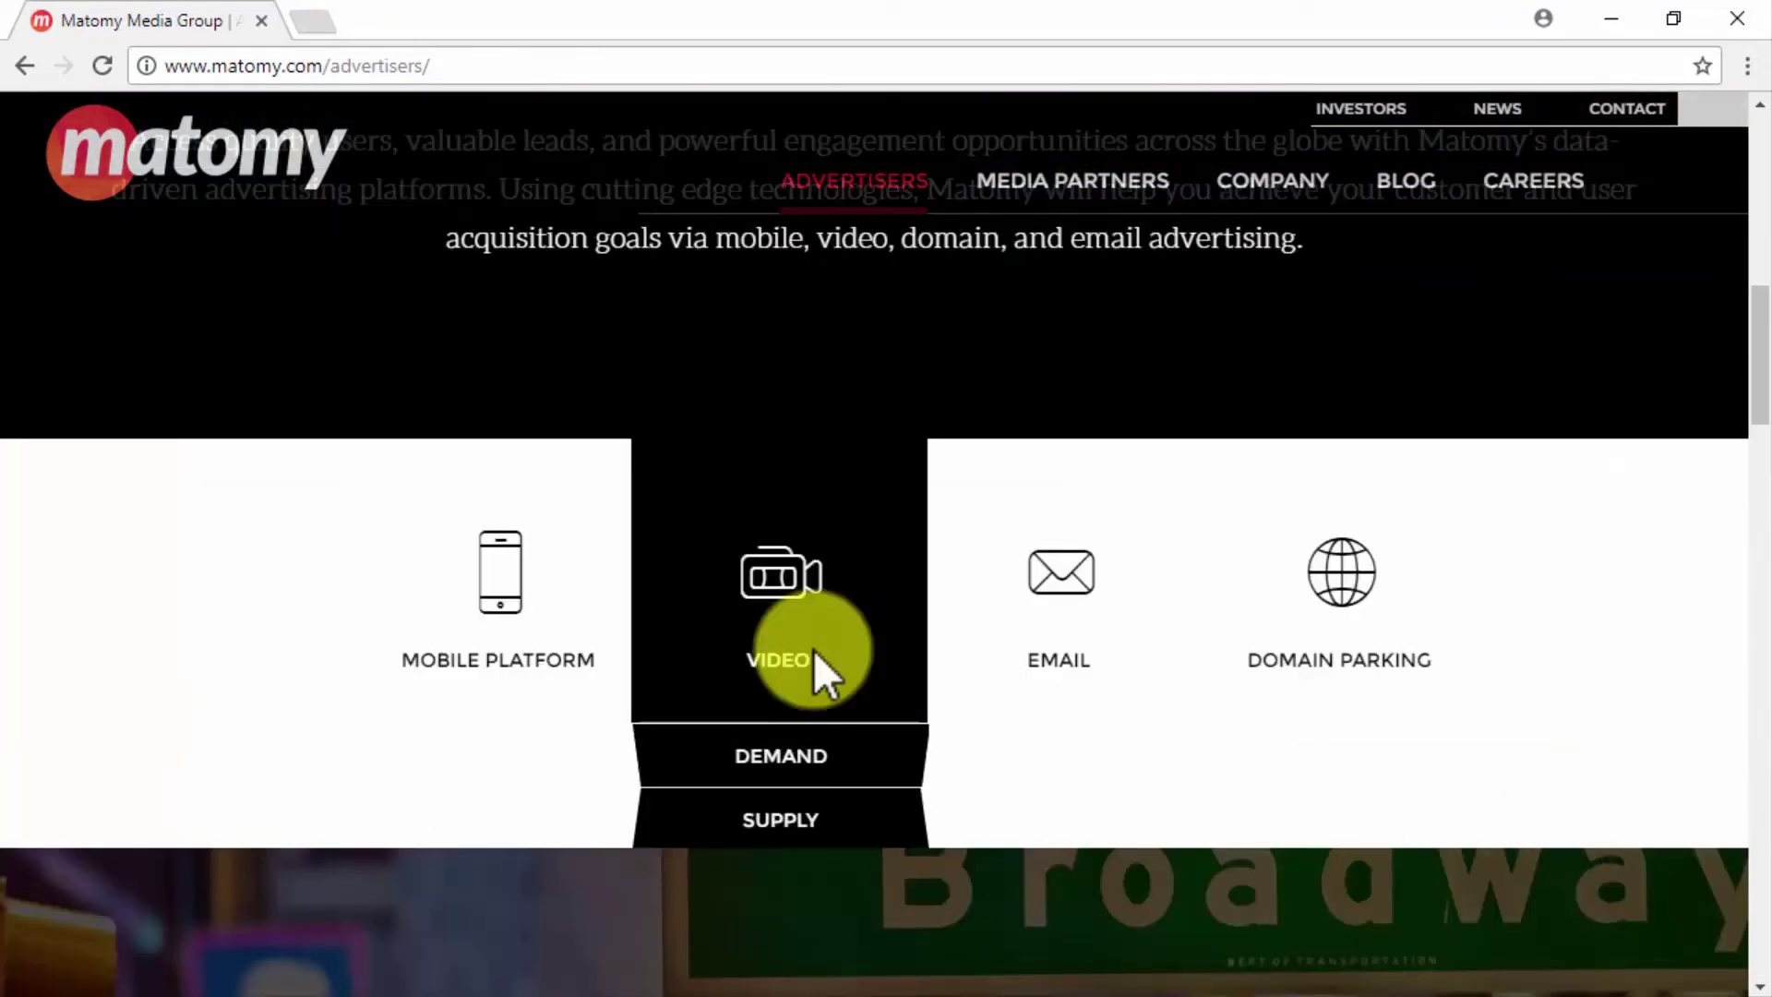
{"action": "scroll", "coordinate": [1502, 904], "scroll_direction": "down", "scroll_amount": 6}
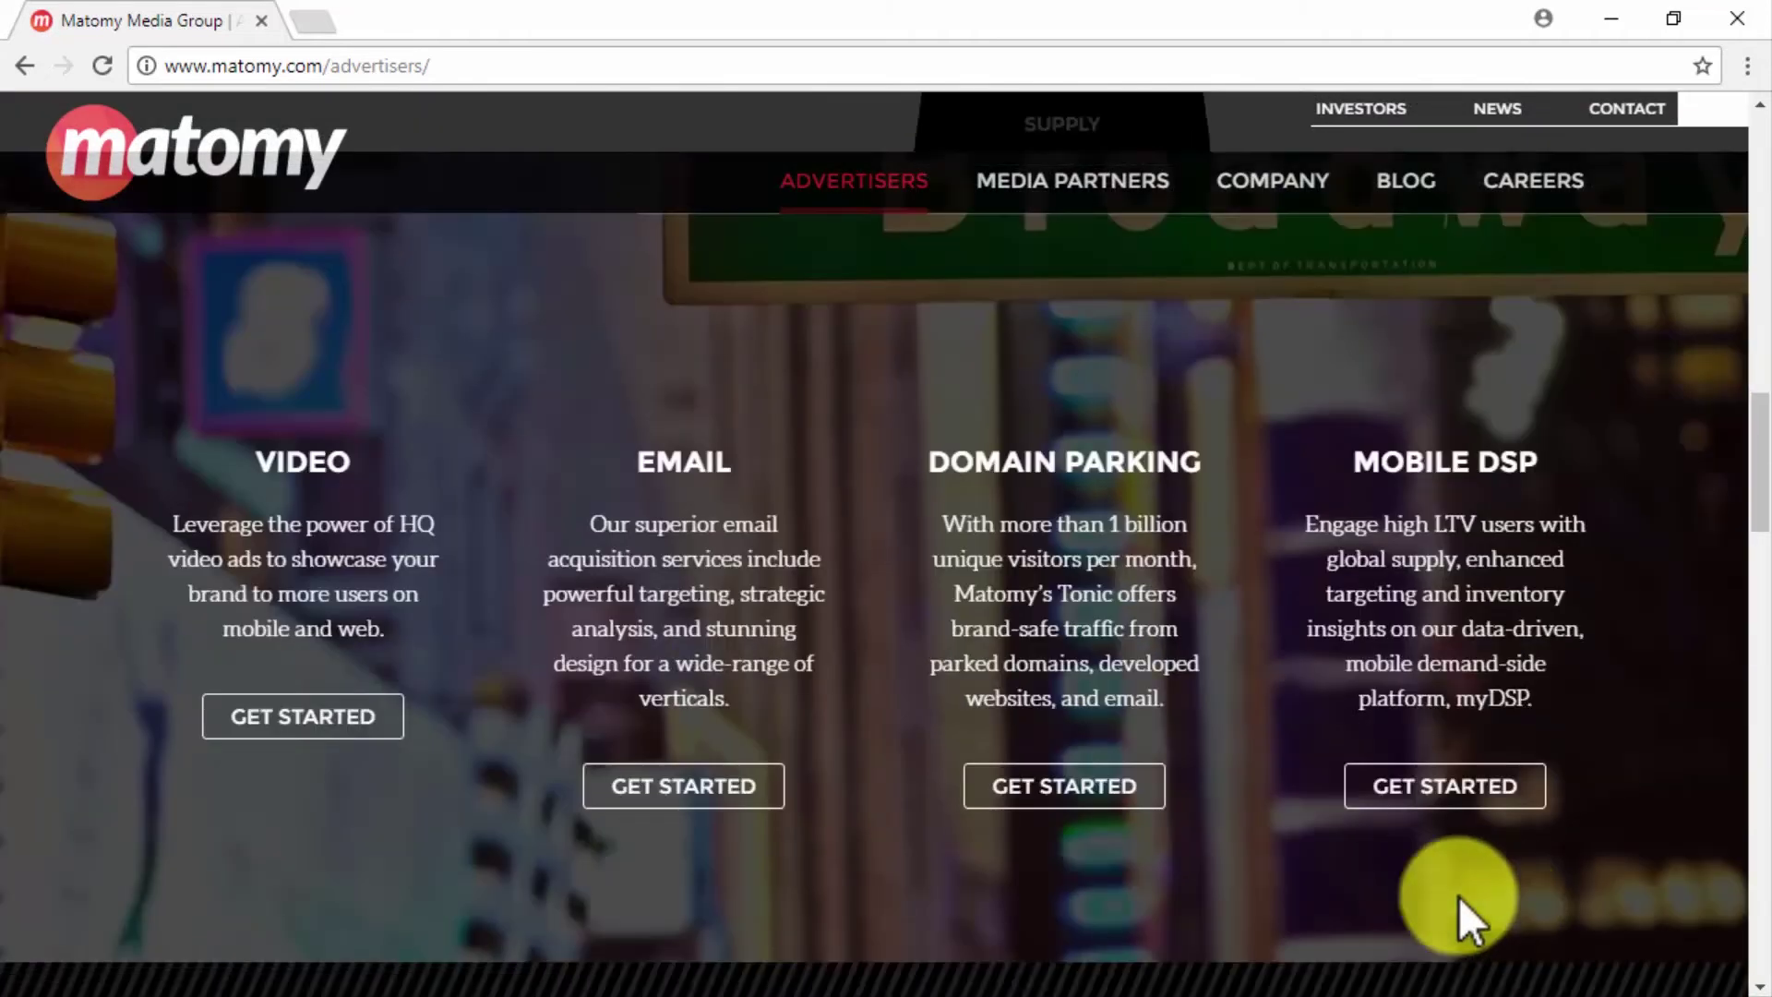
{"action": "left_click", "coordinate": [323, 715]}
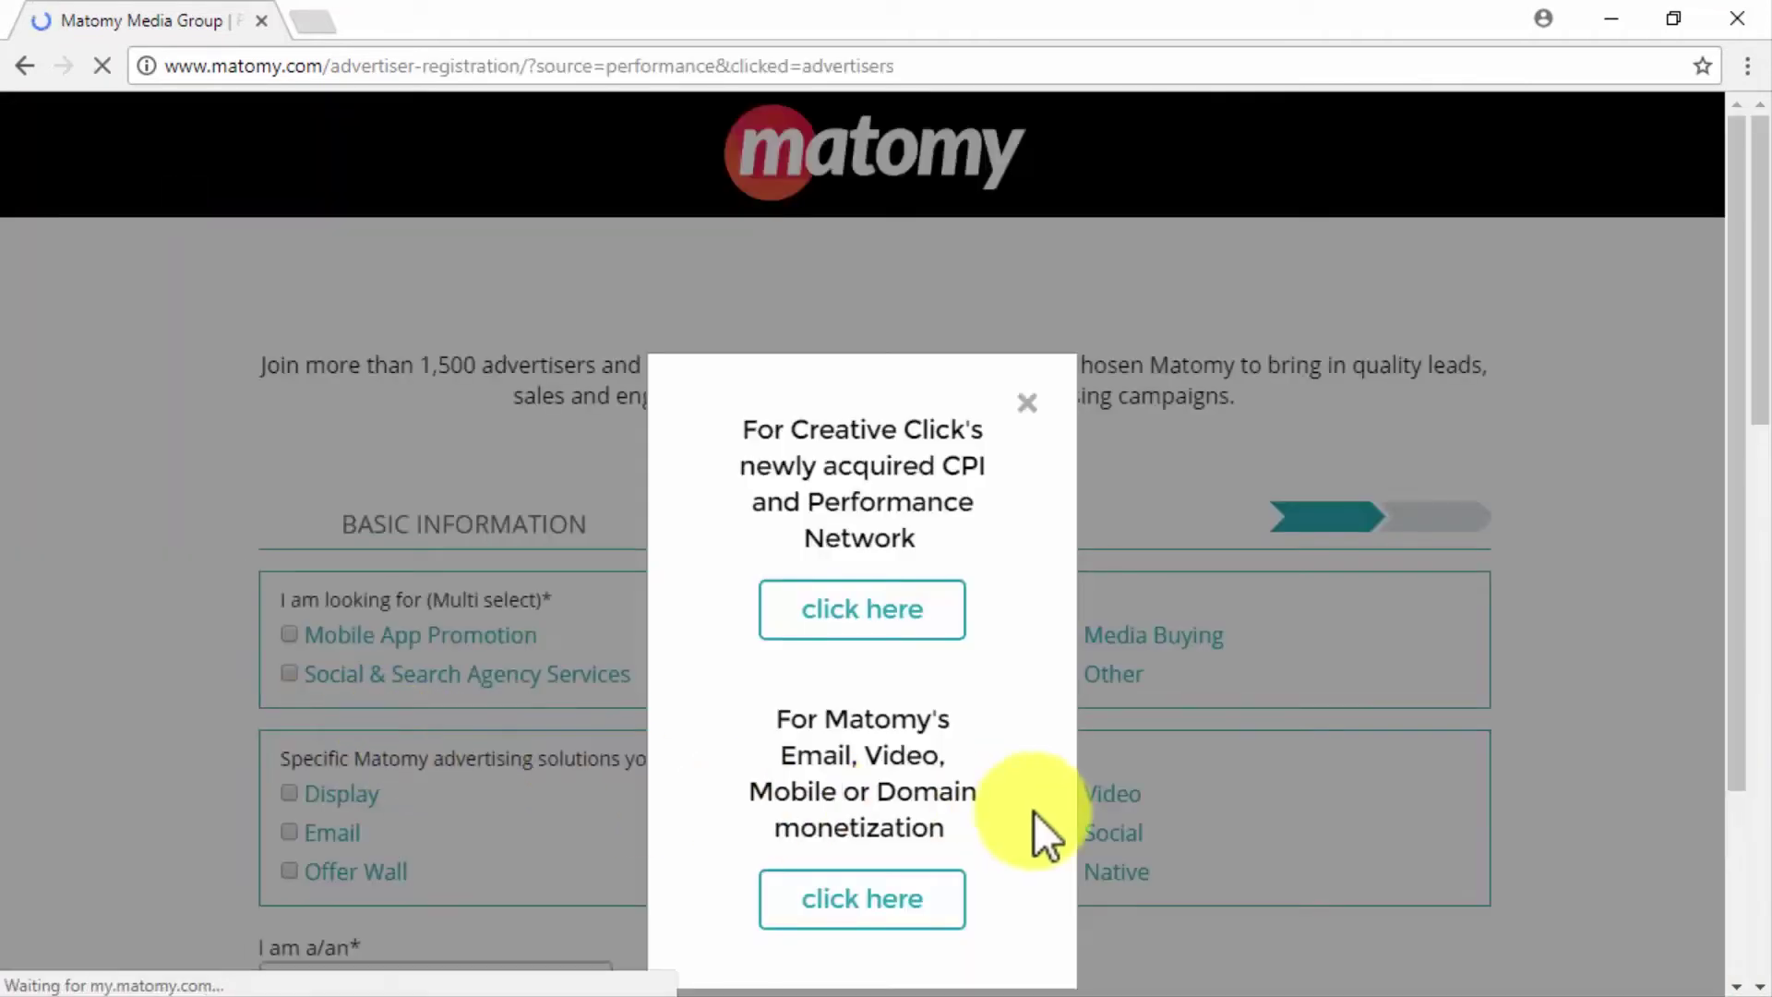
- Dismiss the network-choice popup and review the fields of Matomy's advertiser registration form
{"action": "left_click", "coordinate": [1029, 404]}
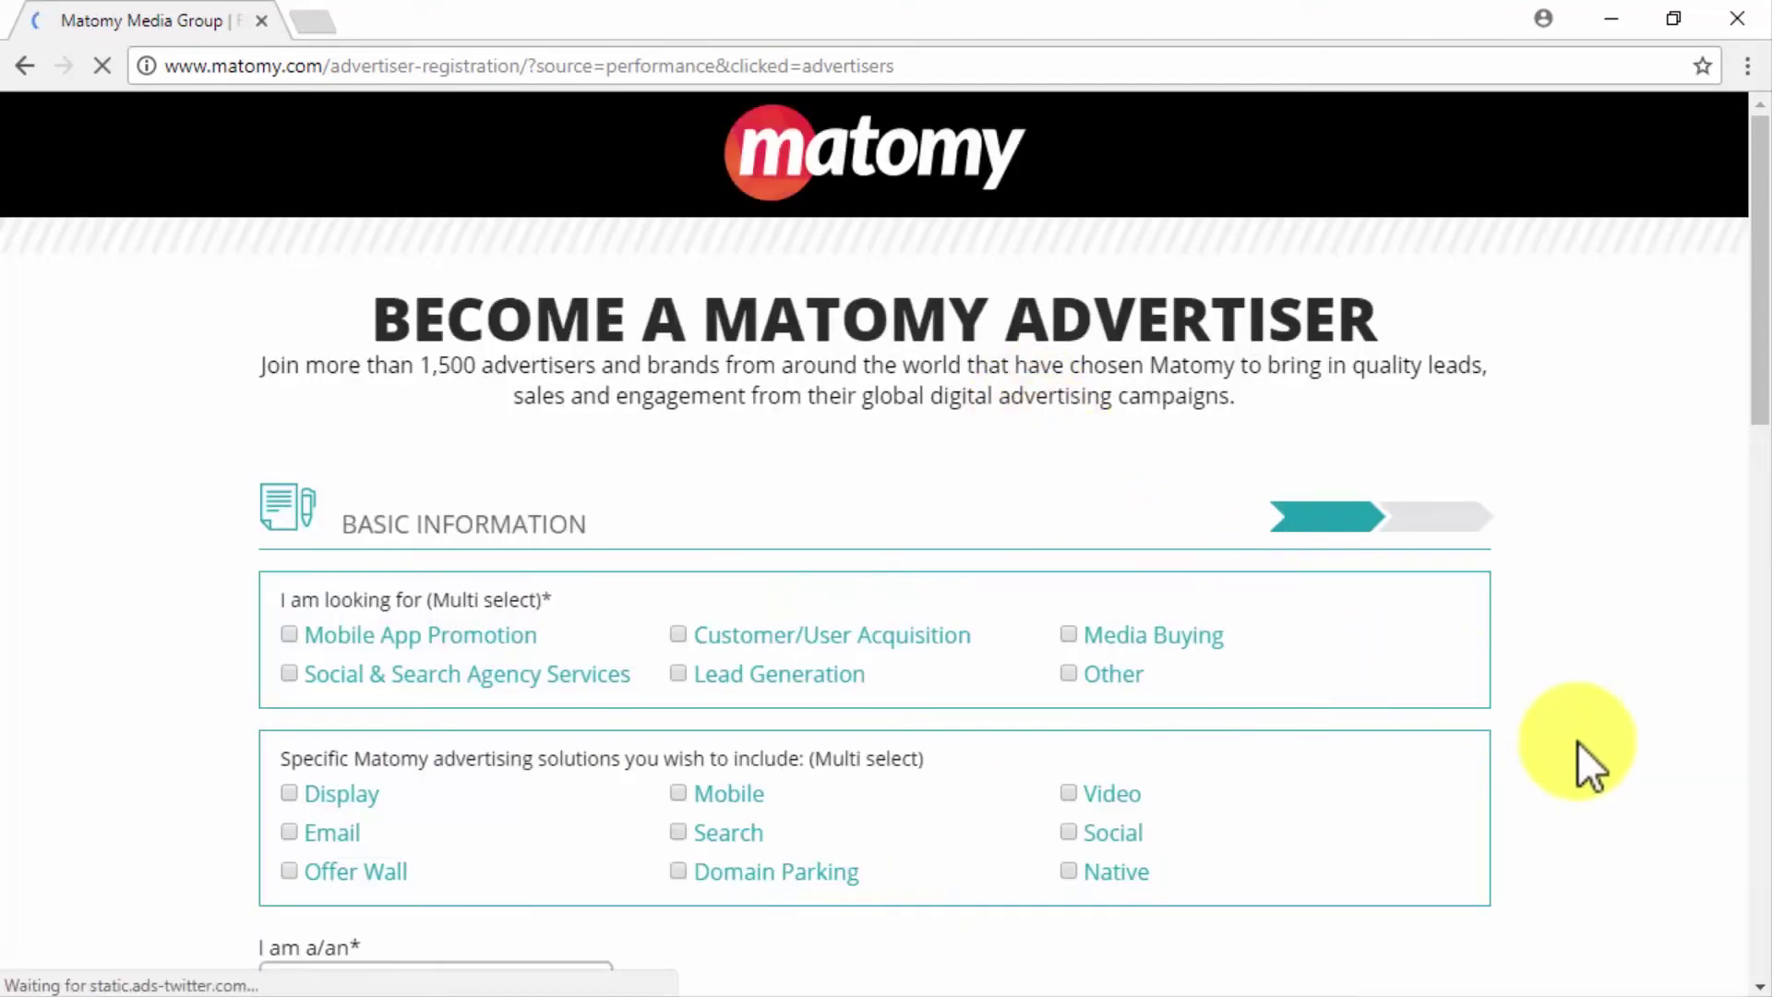
{"action": "scroll", "coordinate": [1576, 740], "scroll_direction": "down", "scroll_amount": 2}
{"action": "scroll", "coordinate": [1576, 740], "scroll_direction": "down", "scroll_amount": 6}
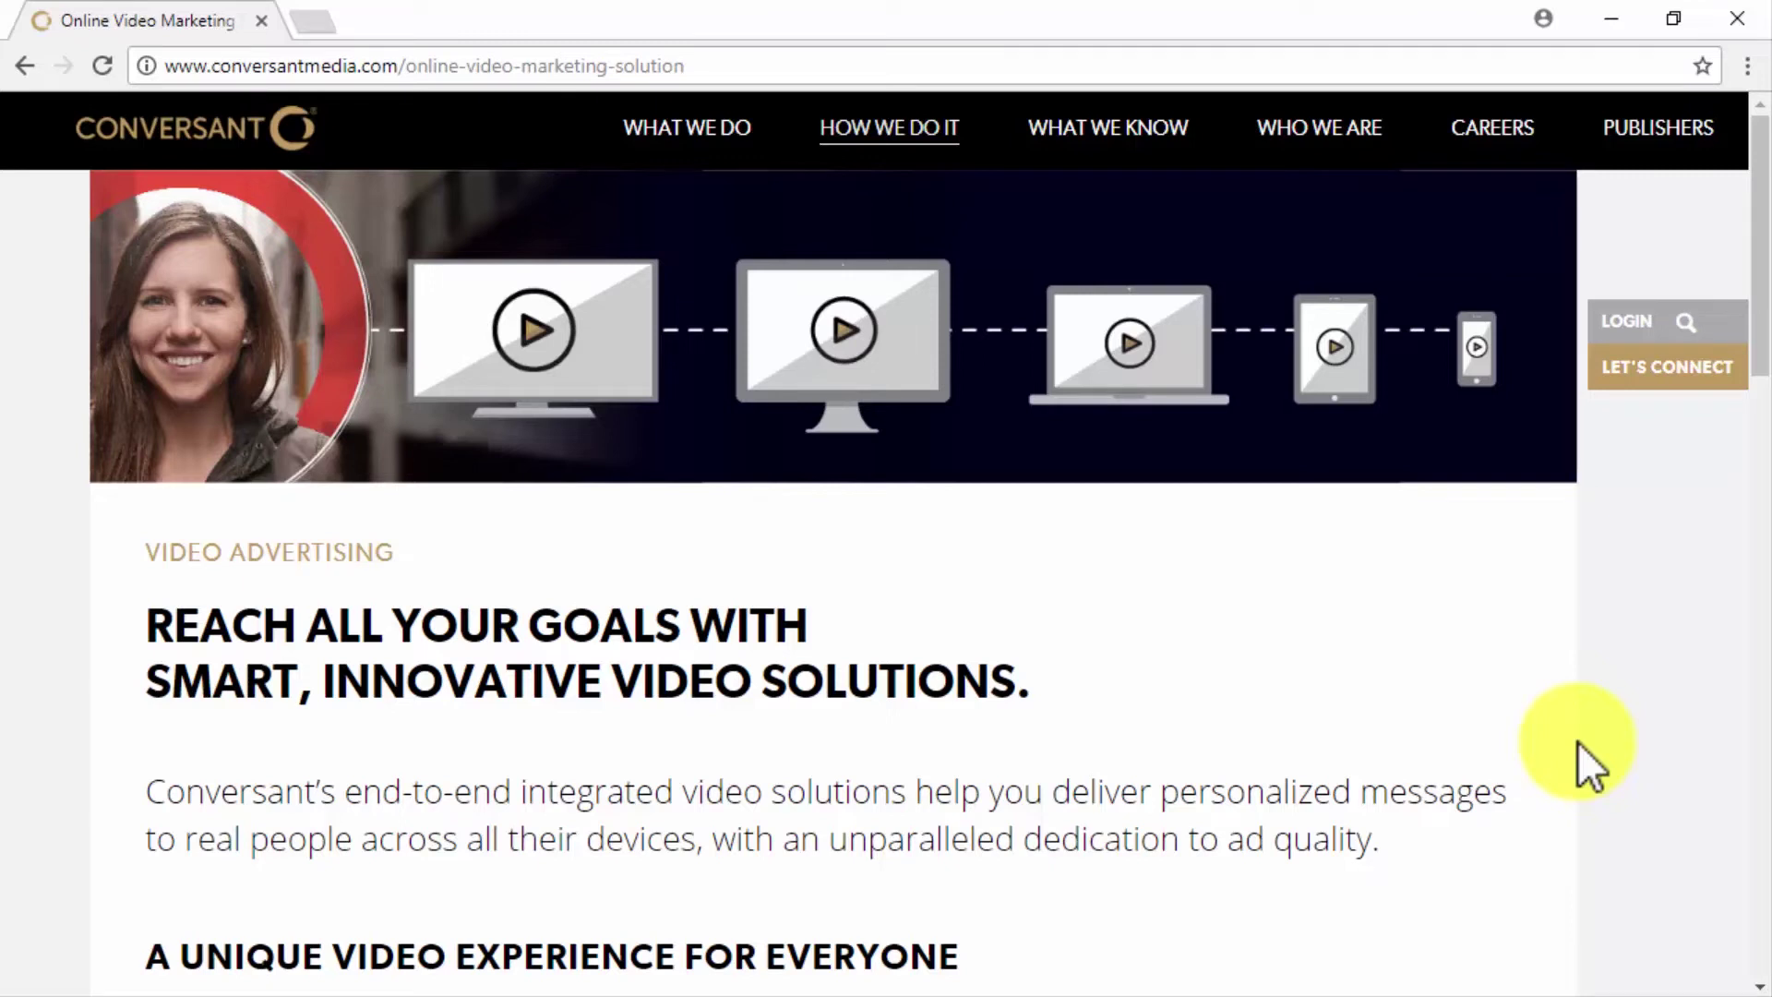
- Review Conversant's video advertising page for its personalization options, TV campaign extension, reach and social video offerings
{"action": "scroll", "coordinate": [1576, 740], "scroll_direction": "down", "scroll_amount": 2}
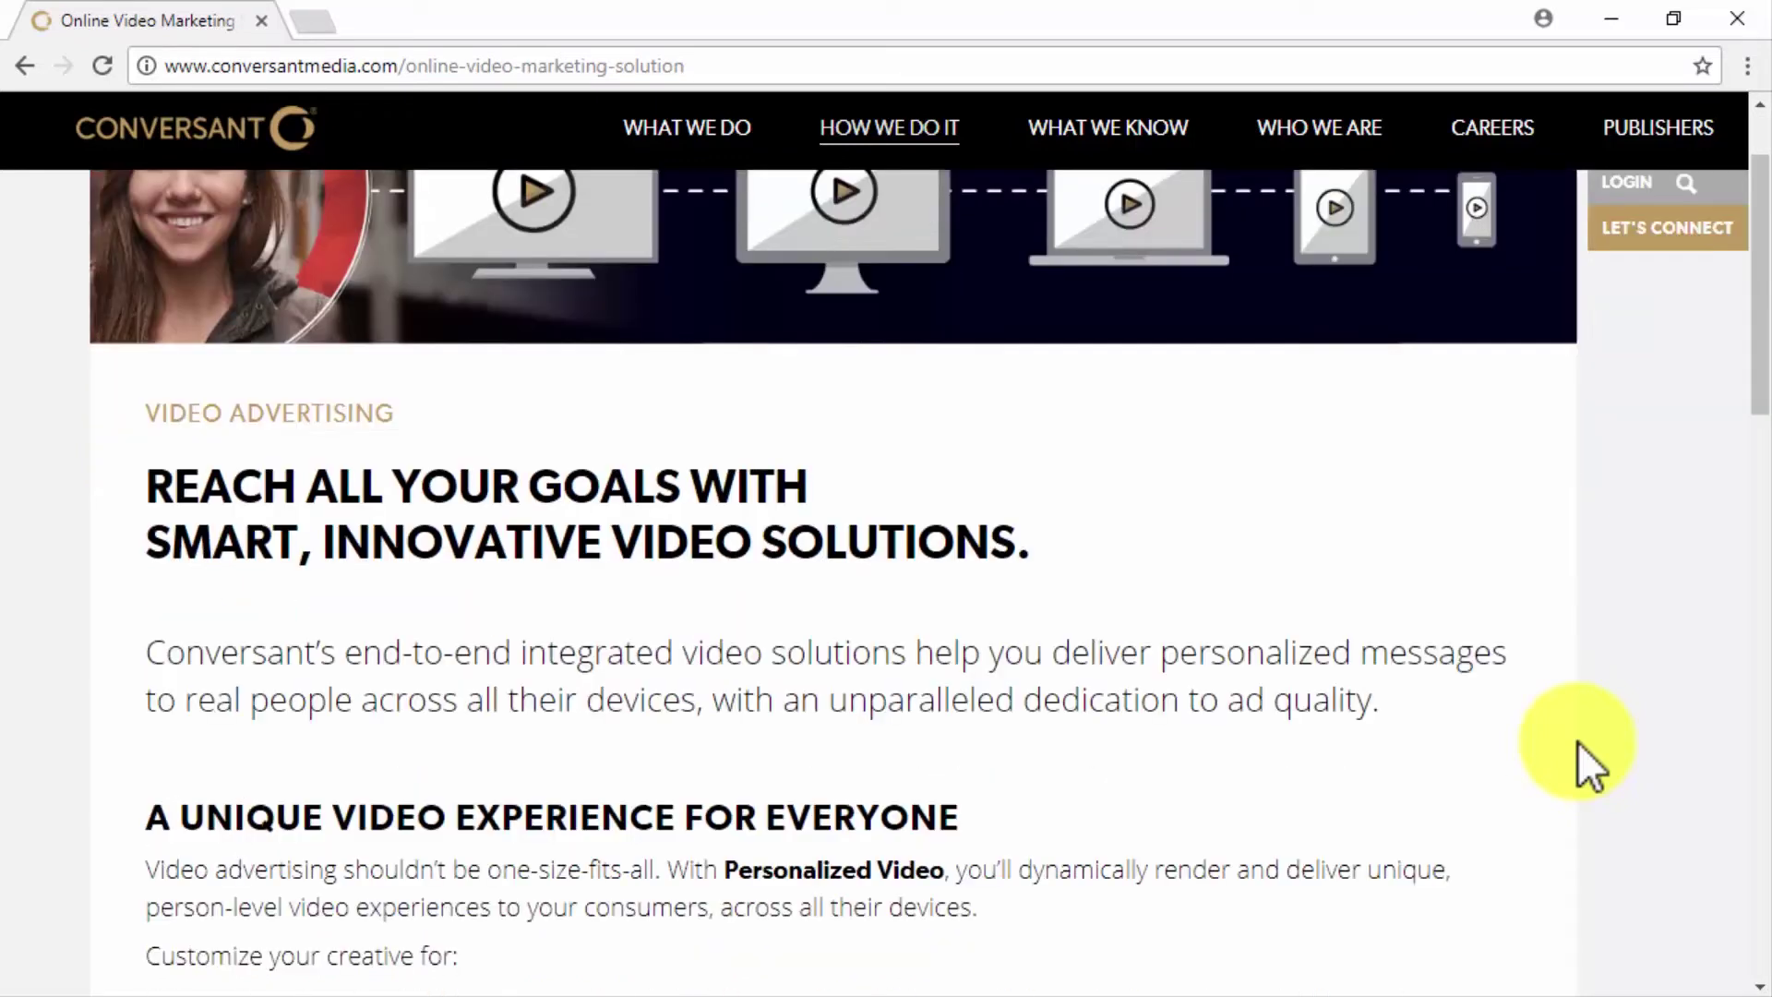
{"action": "scroll", "coordinate": [1576, 740], "scroll_direction": "down", "scroll_amount": 3}
{"action": "scroll", "coordinate": [1576, 740], "scroll_direction": "down", "scroll_amount": 2}
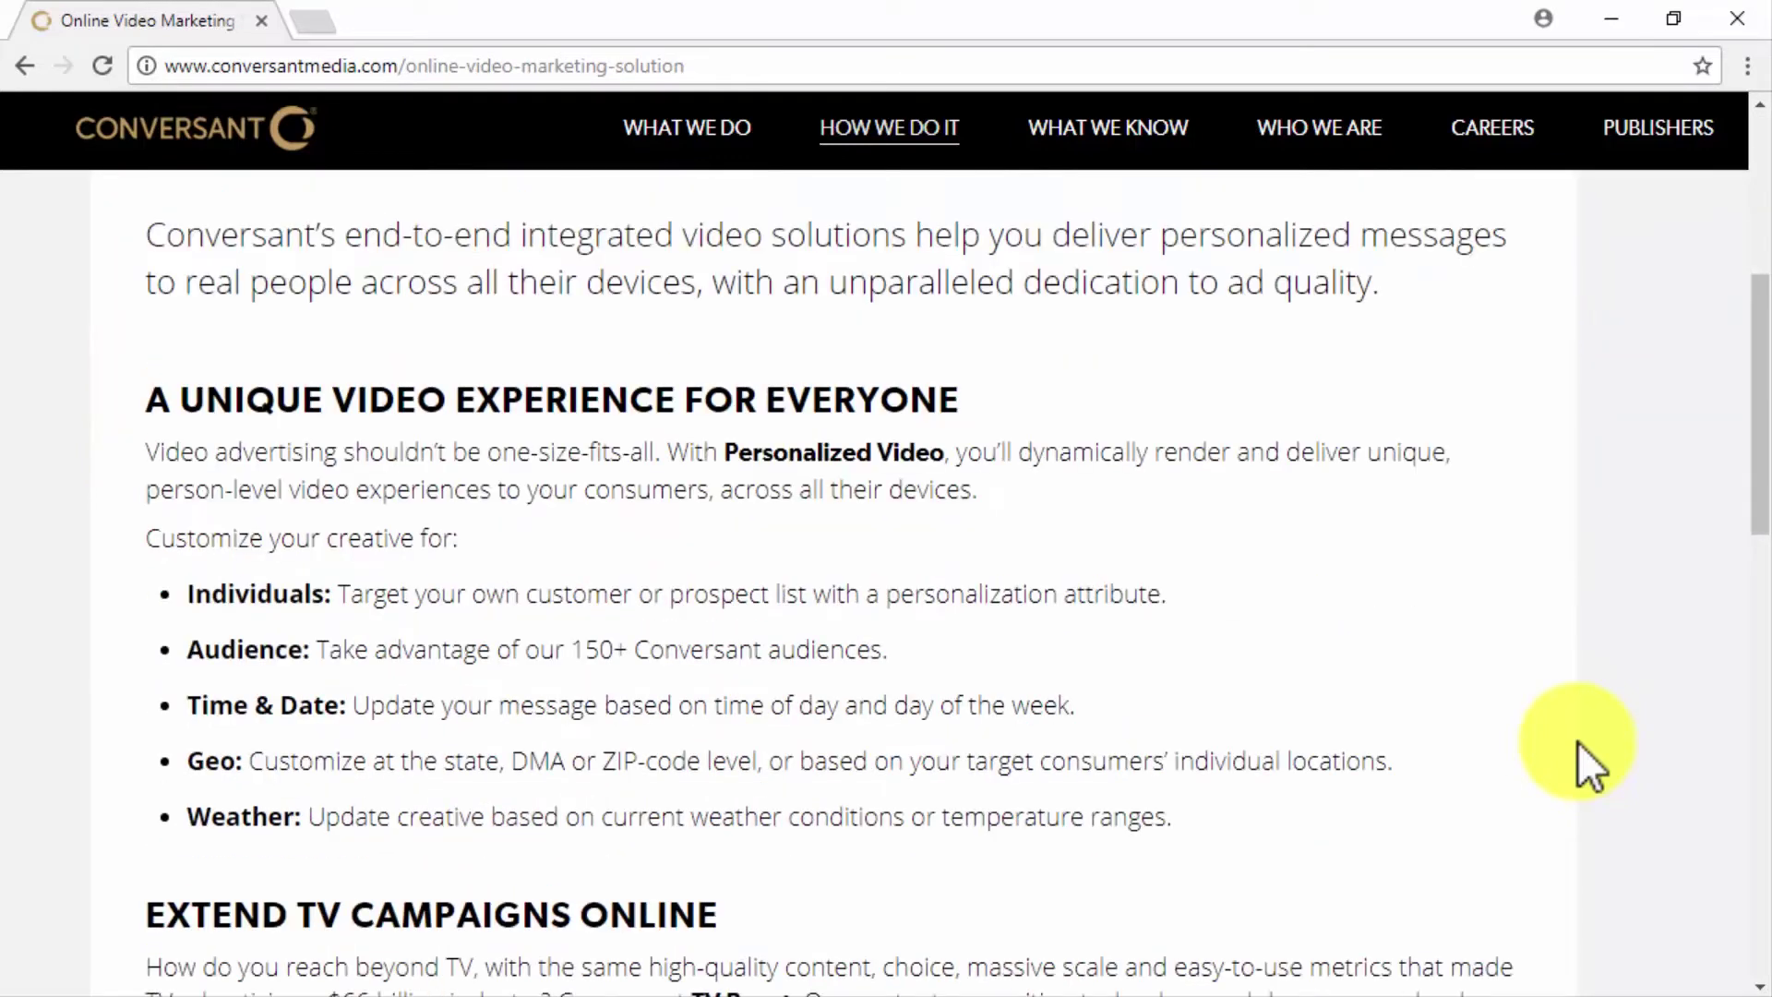
{"action": "scroll", "coordinate": [1576, 740], "scroll_direction": "down", "scroll_amount": 2}
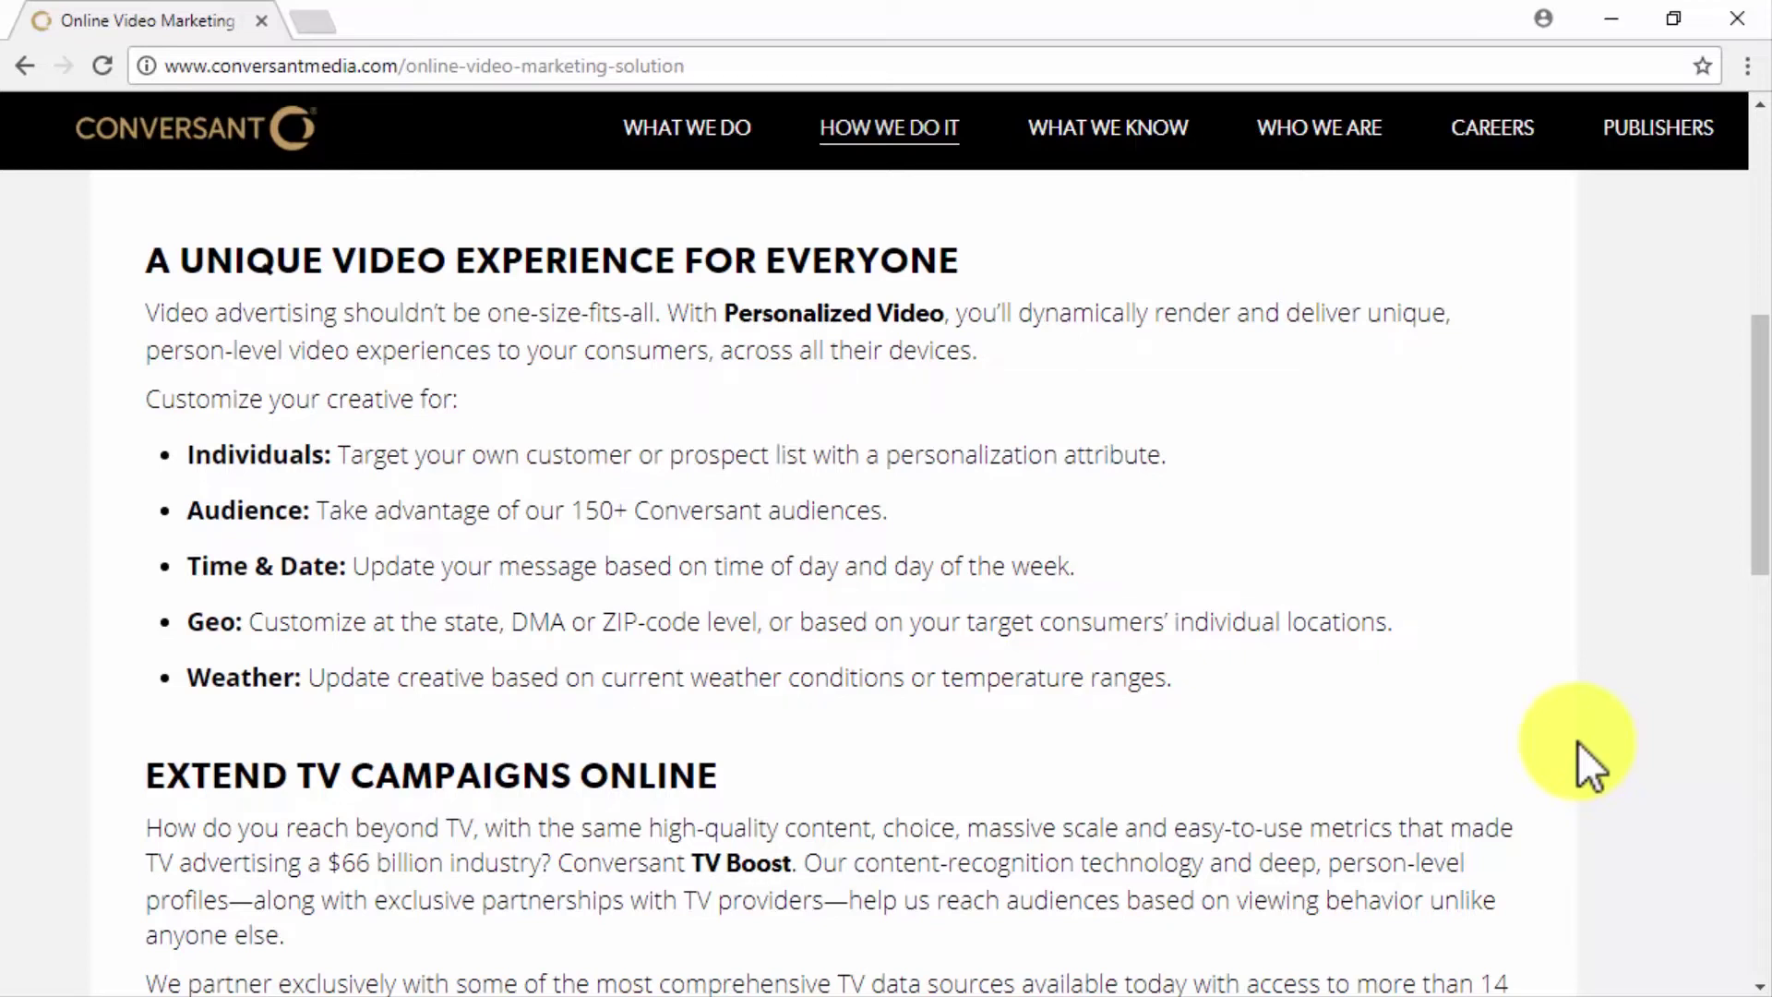
{"action": "scroll", "coordinate": [1576, 740], "scroll_direction": "down", "scroll_amount": 4}
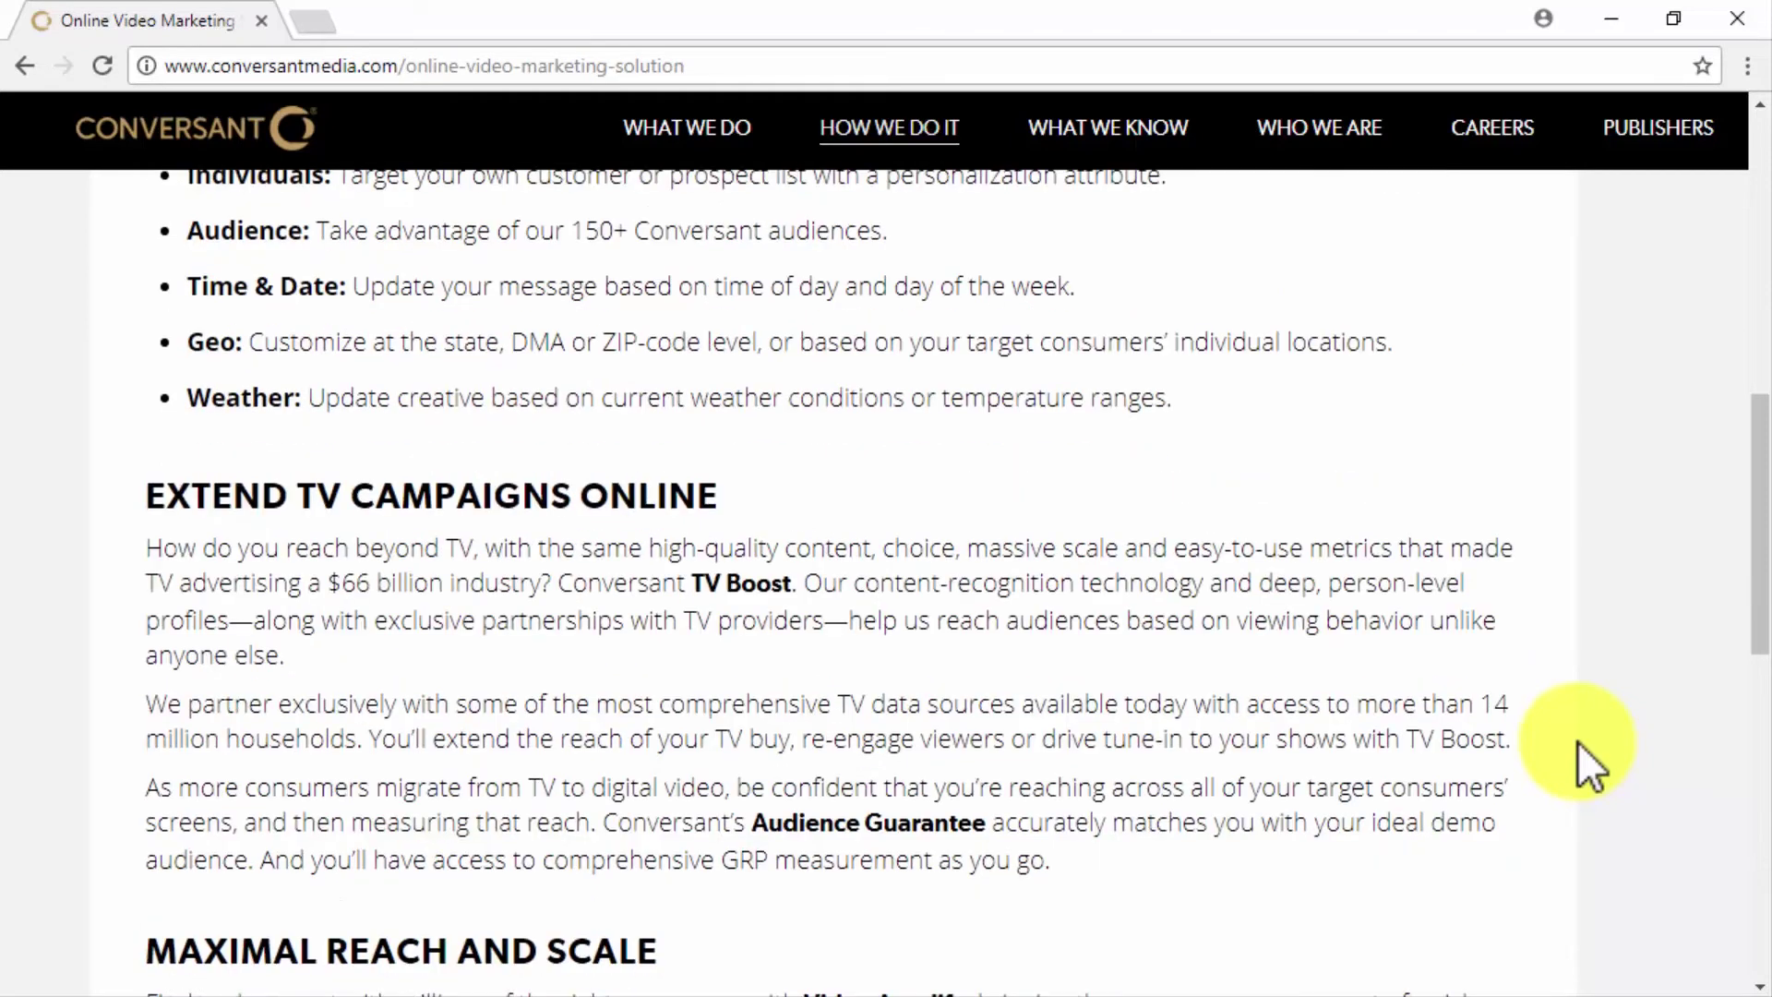
{"action": "scroll", "coordinate": [1576, 740], "scroll_direction": "down", "scroll_amount": 3}
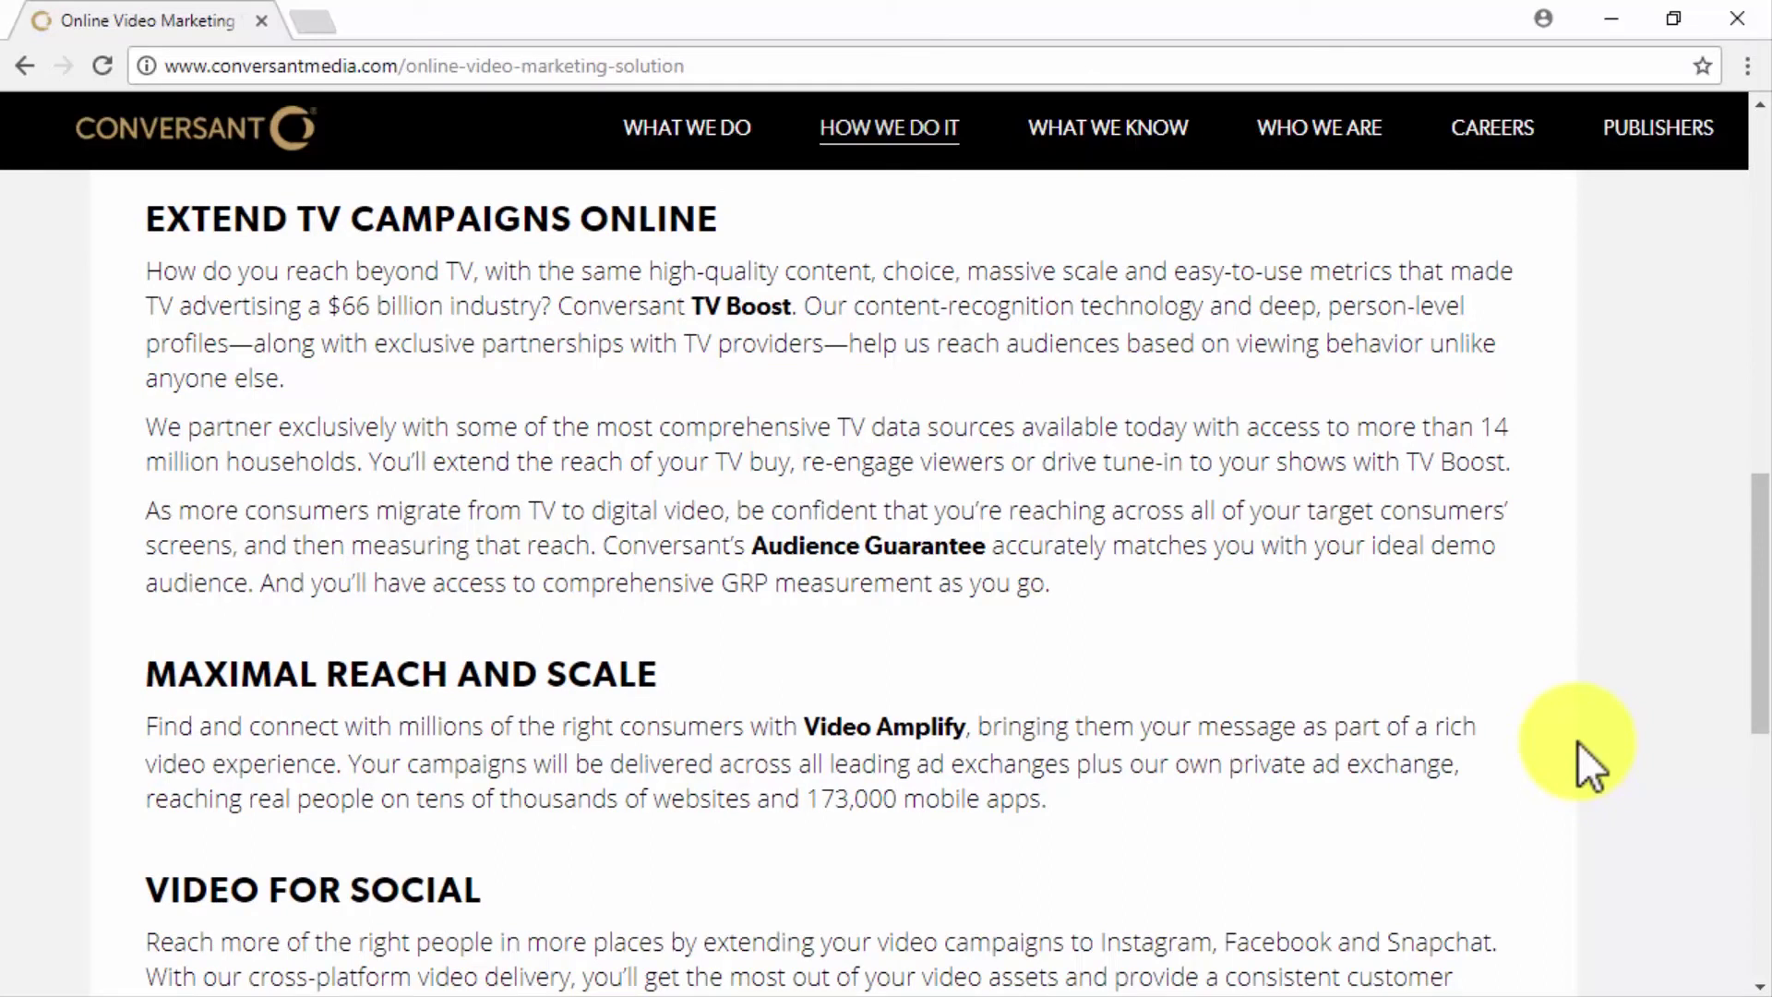
{"action": "scroll", "coordinate": [1575, 740], "scroll_direction": "down", "scroll_amount": 3}
{"action": "scroll", "coordinate": [1576, 740], "scroll_direction": "down", "scroll_amount": 2}
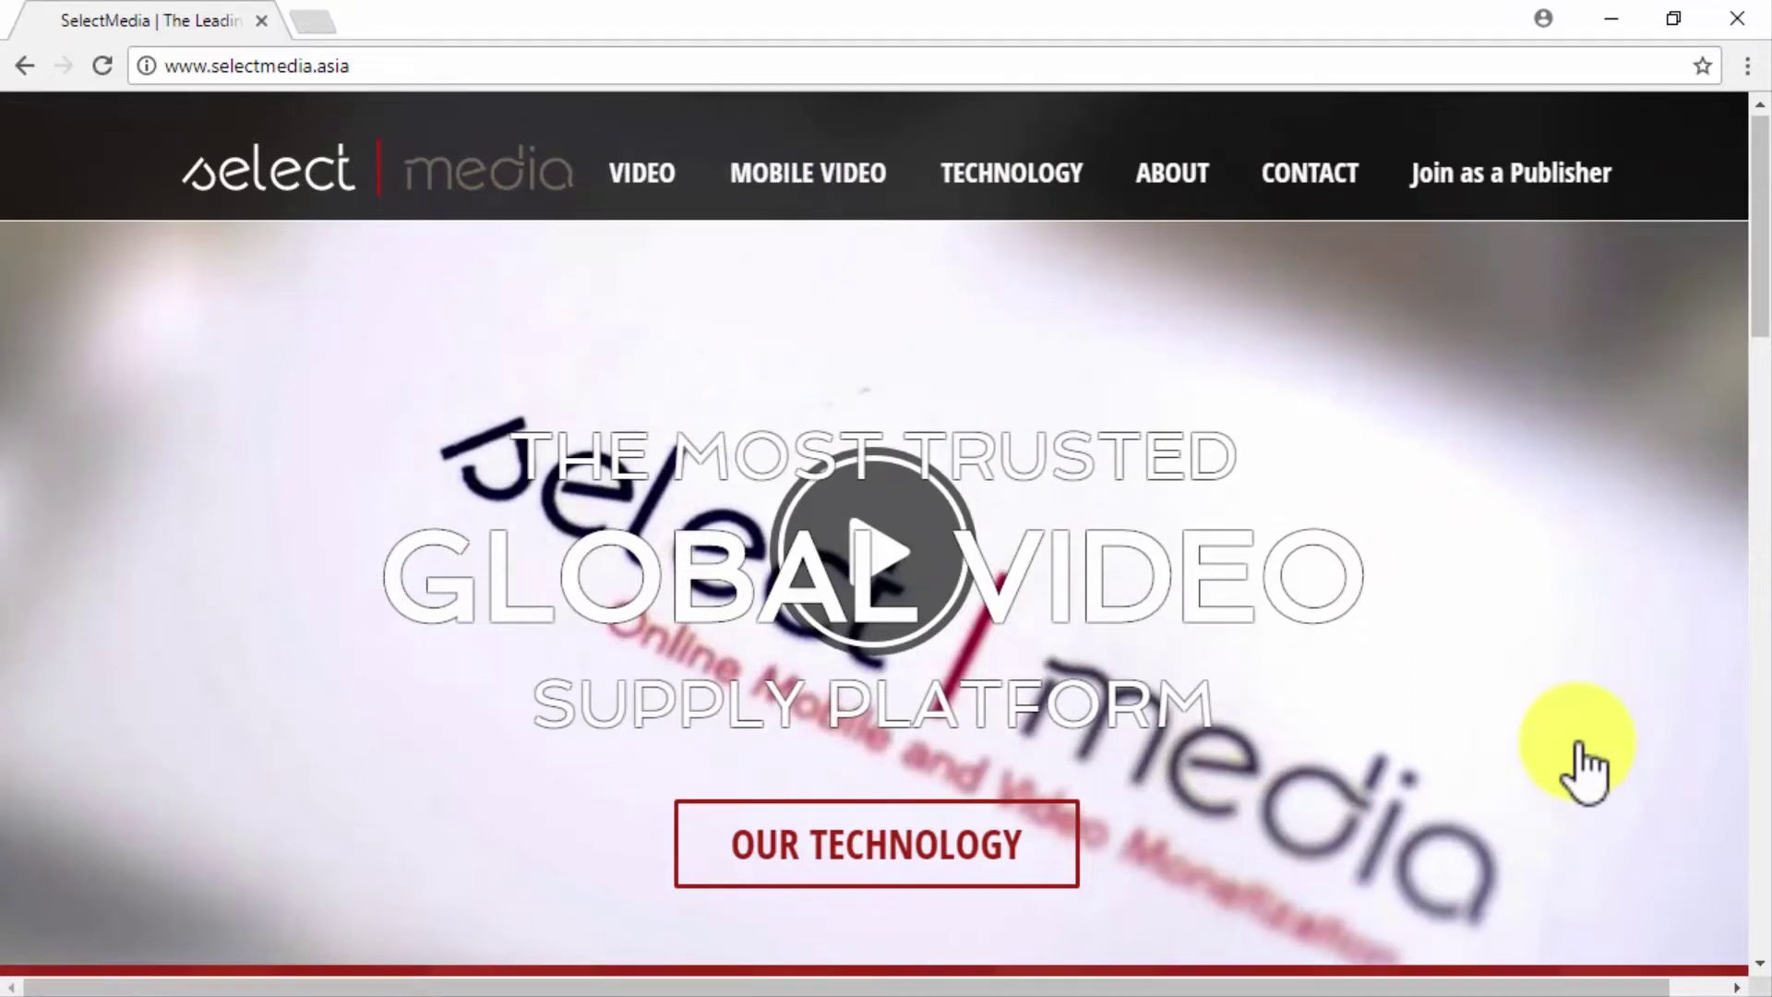
- Review SelectMedia's home page for its video supply platform, quality and safety, global reach and ad formats
{"action": "scroll", "coordinate": [1580, 749], "scroll_direction": "down", "scroll_amount": 6}
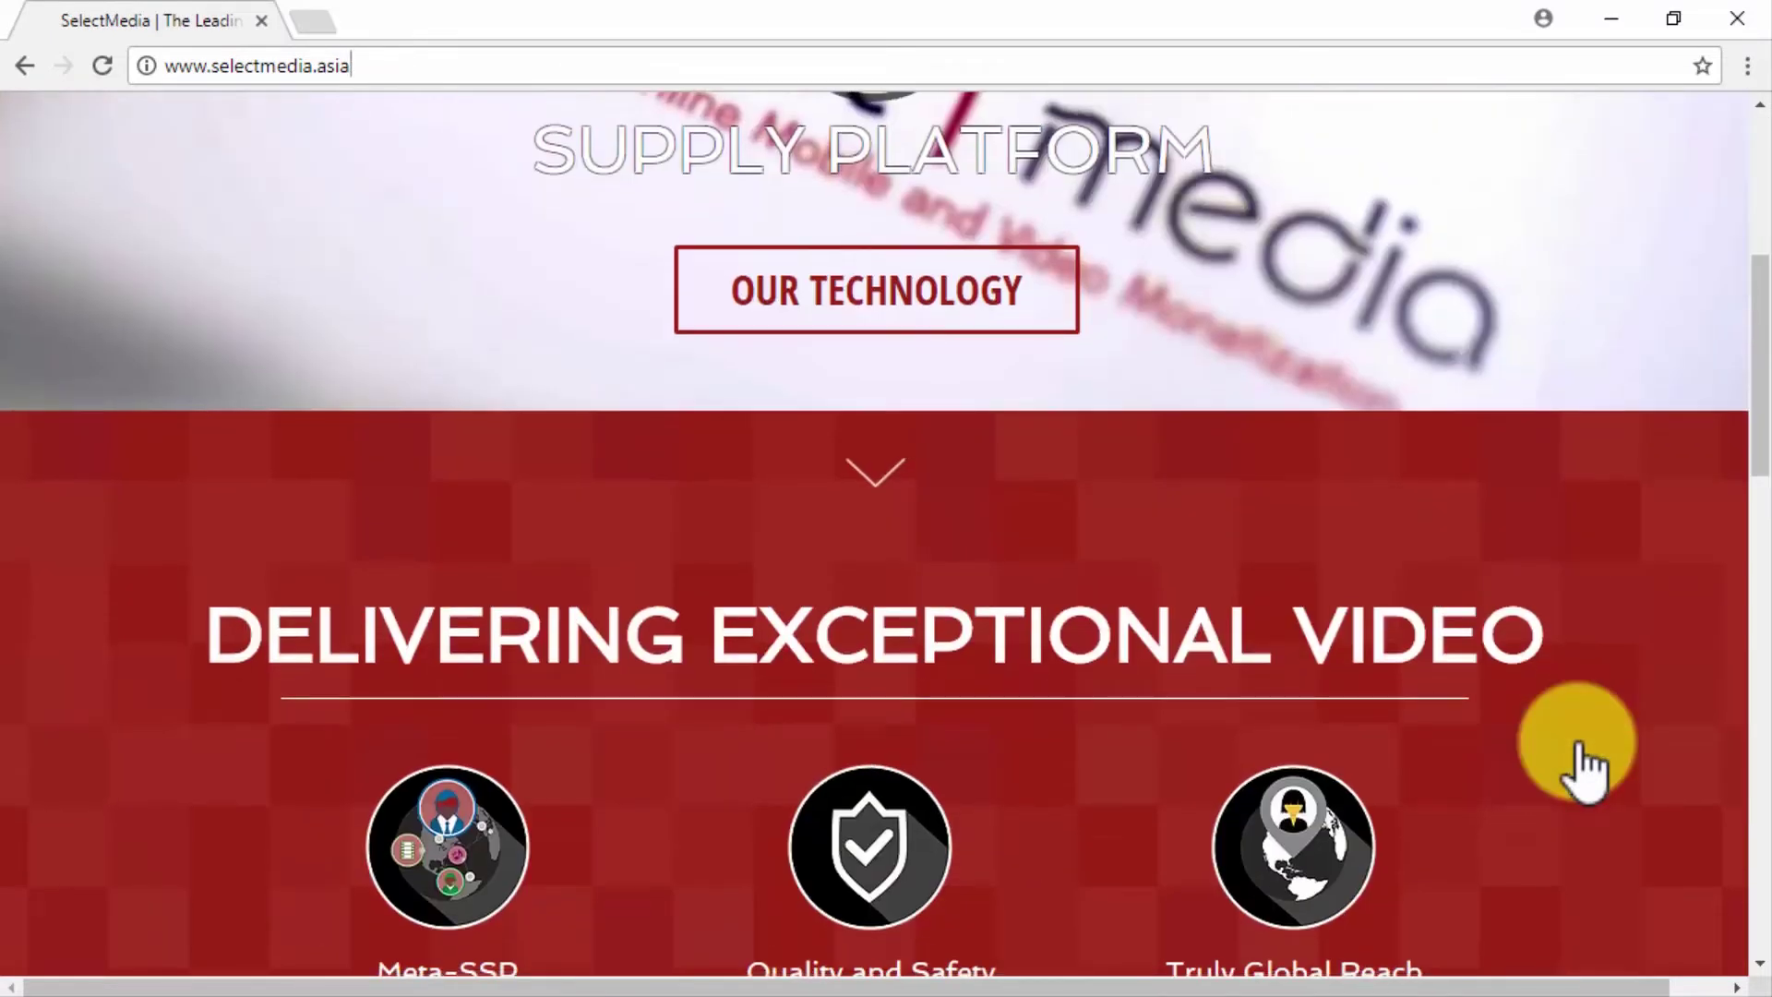
{"action": "scroll", "coordinate": [1579, 750], "scroll_direction": "down", "scroll_amount": 3}
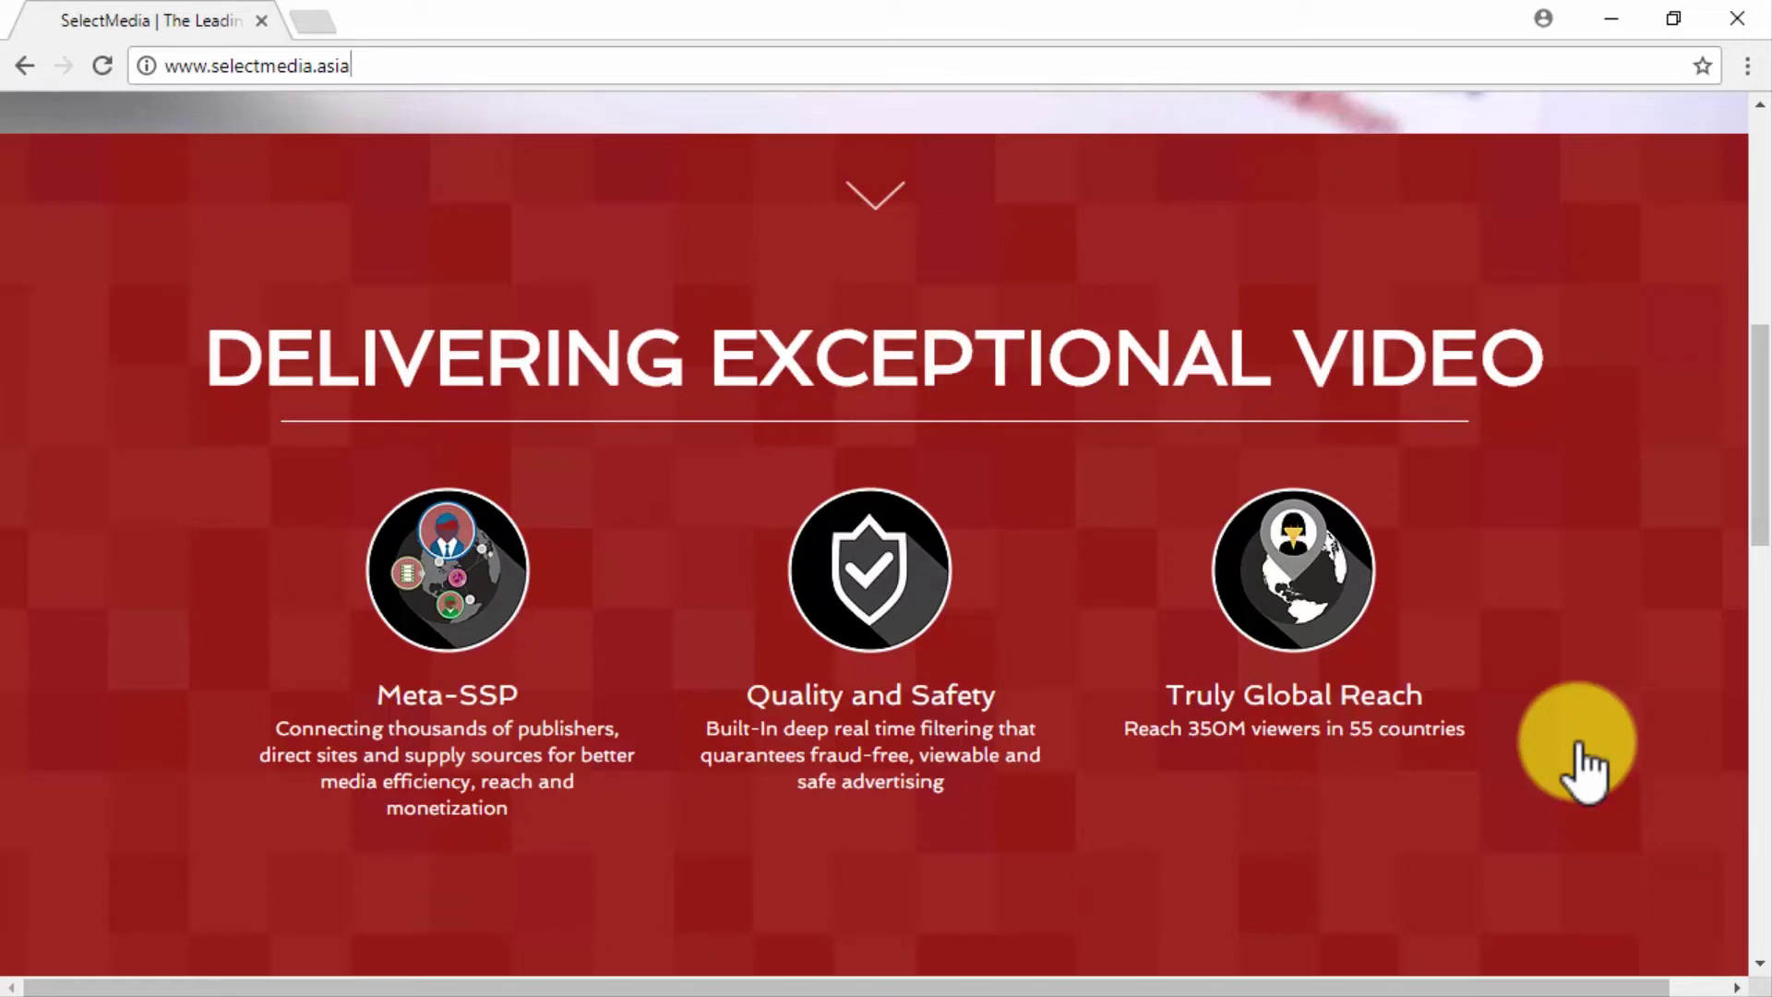
{"action": "scroll", "coordinate": [1583, 770], "scroll_direction": "down", "scroll_amount": 6}
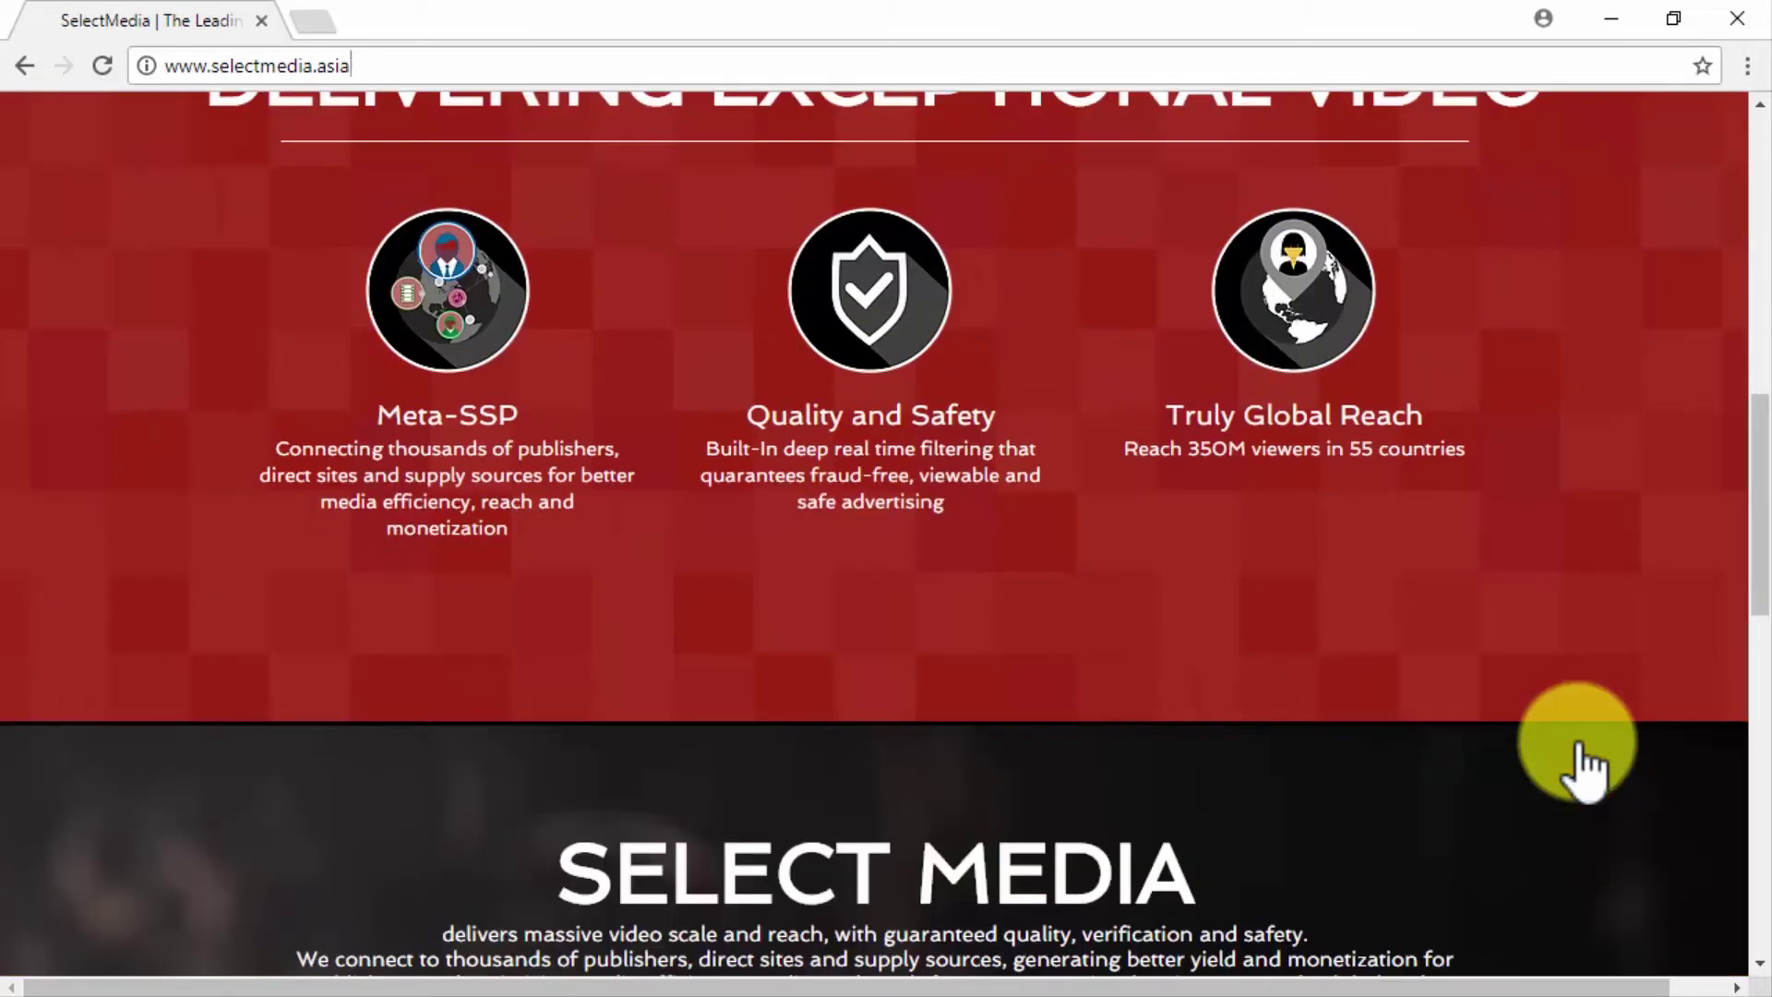
{"action": "scroll", "coordinate": [1583, 770], "scroll_direction": "down", "scroll_amount": 3}
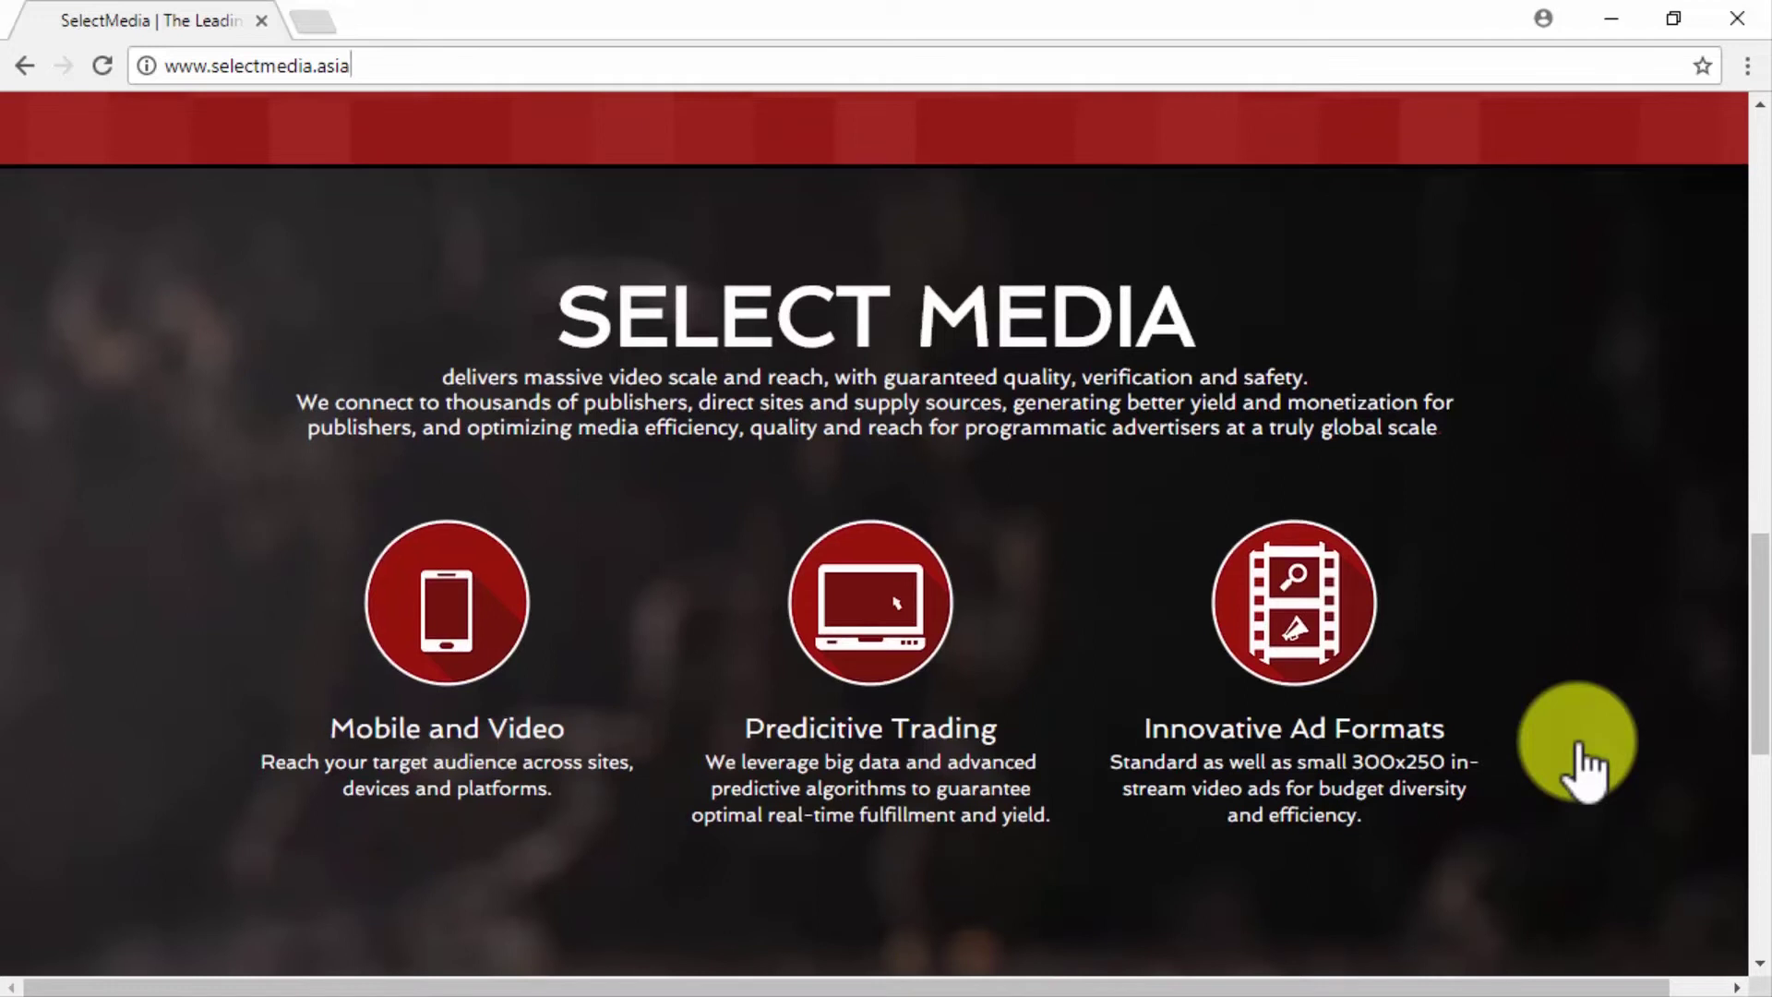
{"action": "scroll", "coordinate": [1584, 769], "scroll_direction": "down", "scroll_amount": 5}
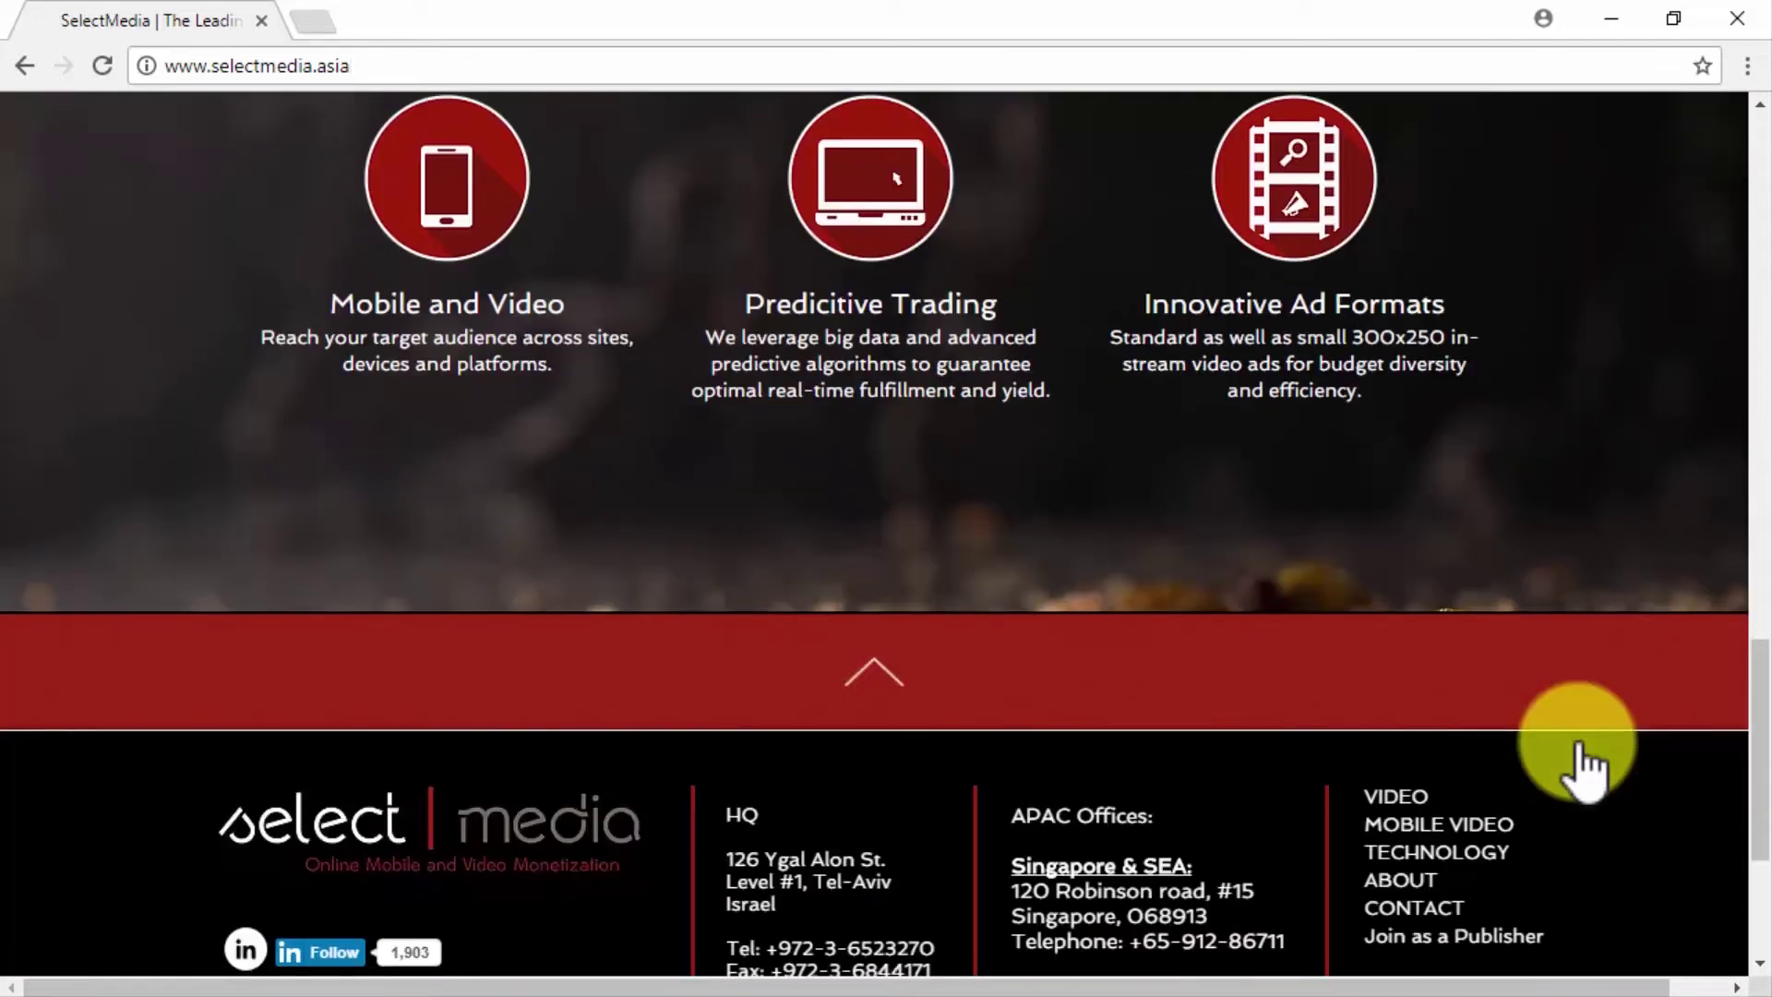
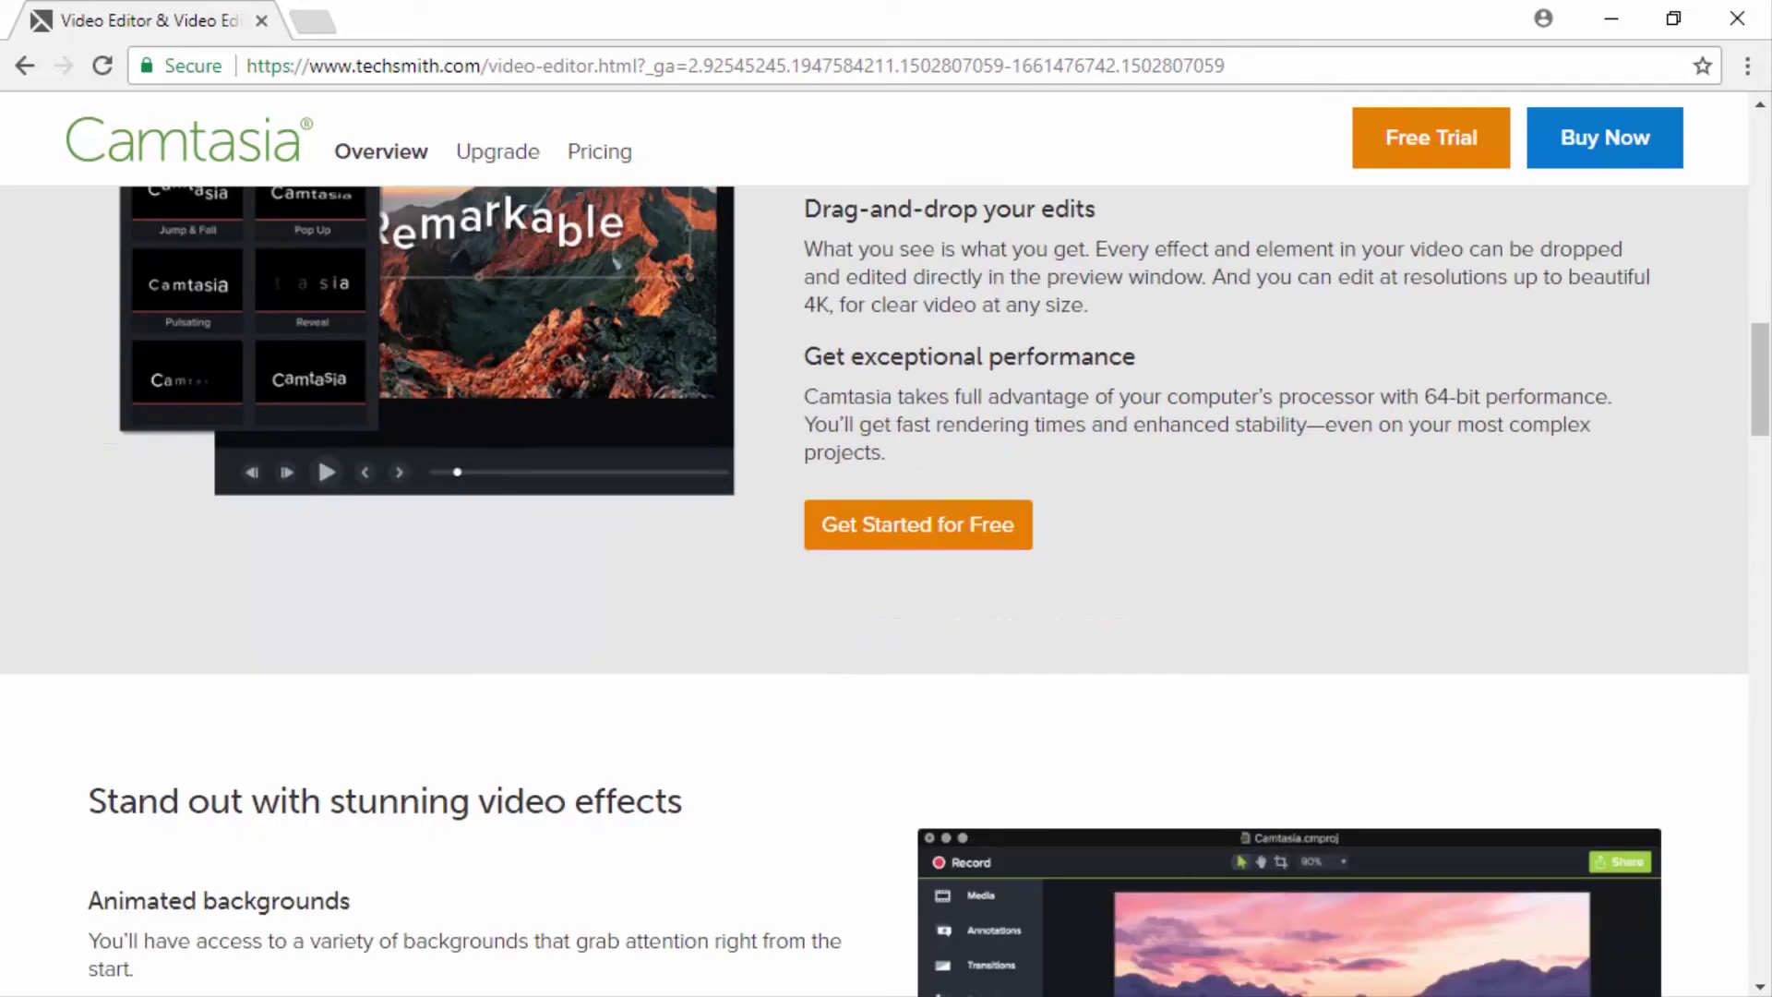
- Review Camtasia's overview page for its video effects, use cases and editing features
{"action": "scroll", "coordinate": [886, 590], "scroll_direction": "down", "scroll_amount": 6}
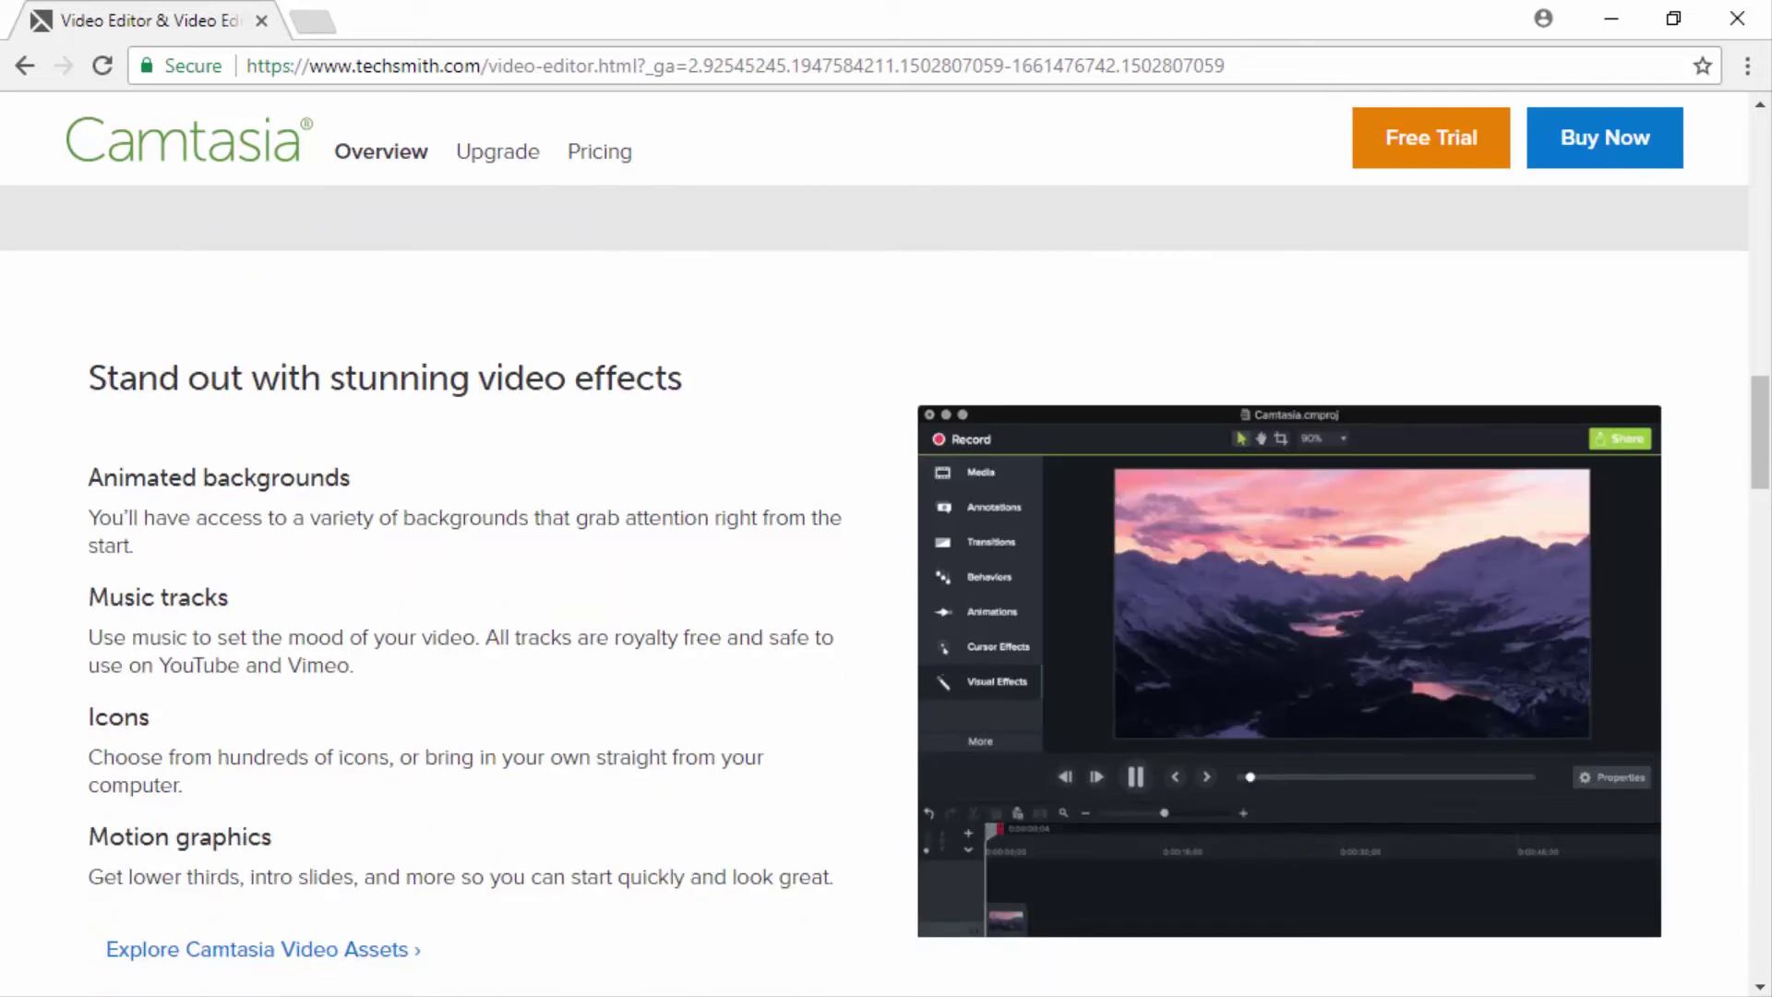
{"action": "scroll", "coordinate": [885, 591], "scroll_direction": "down", "scroll_amount": 9}
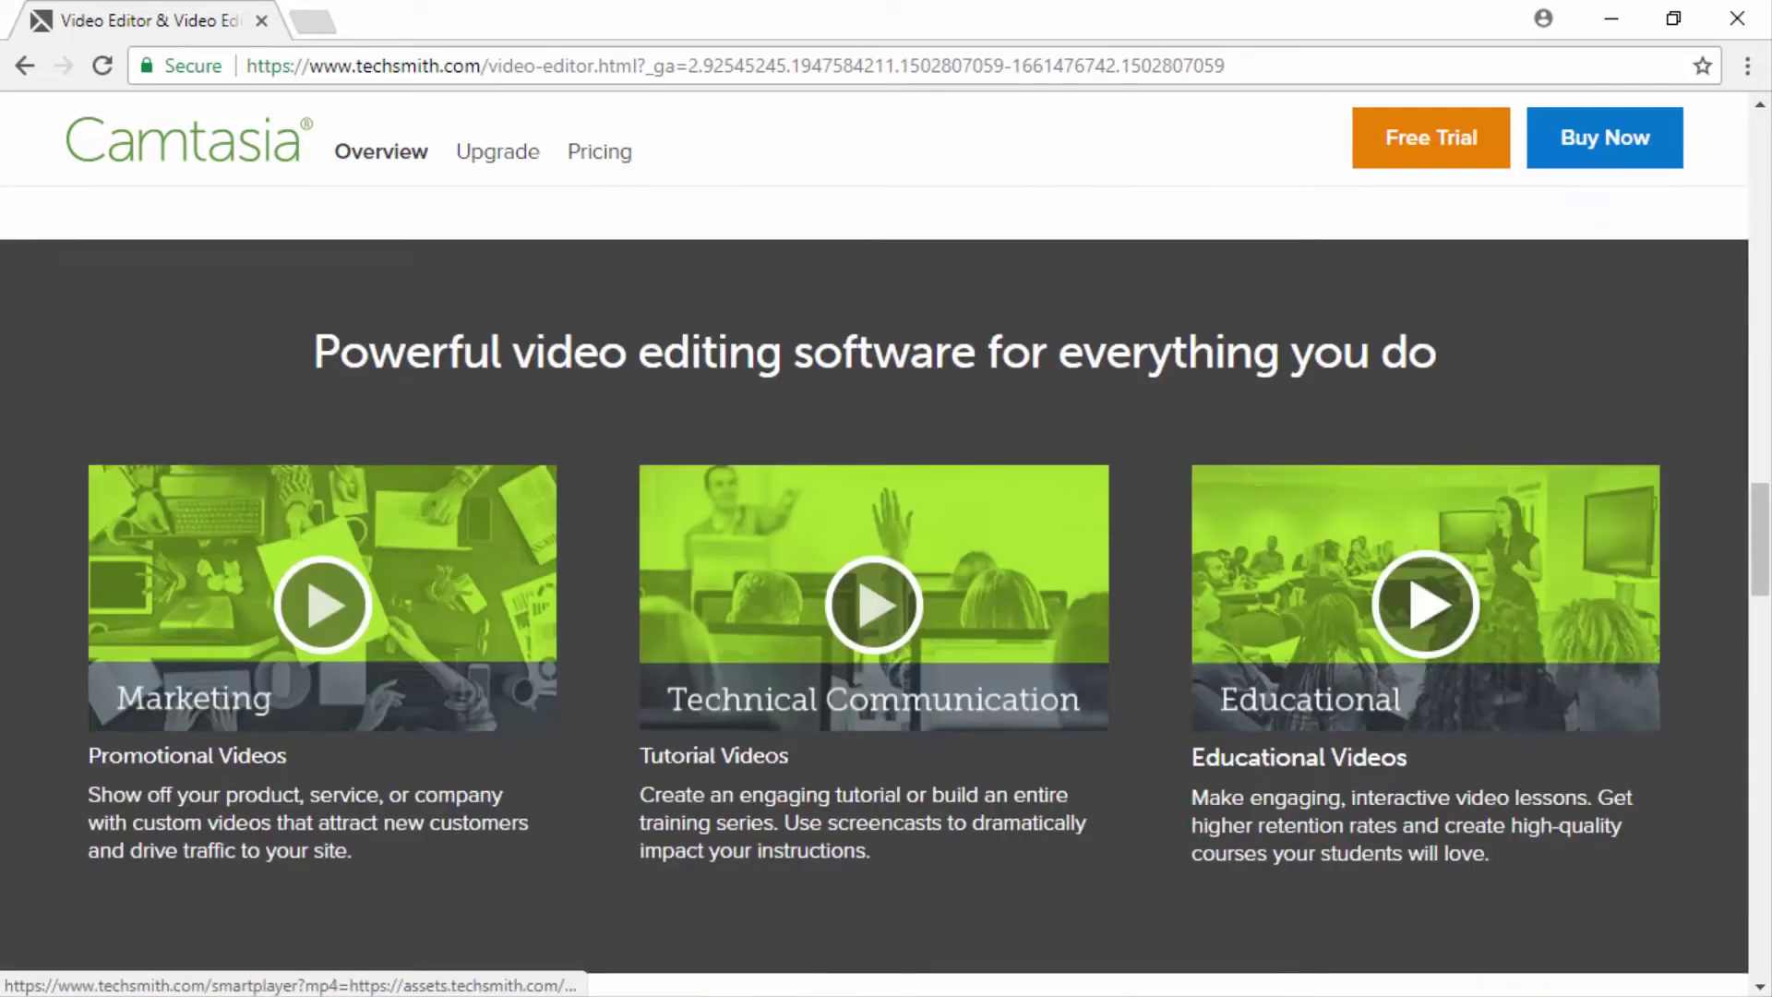
{"action": "scroll", "coordinate": [885, 591], "scroll_direction": "down", "scroll_amount": 5}
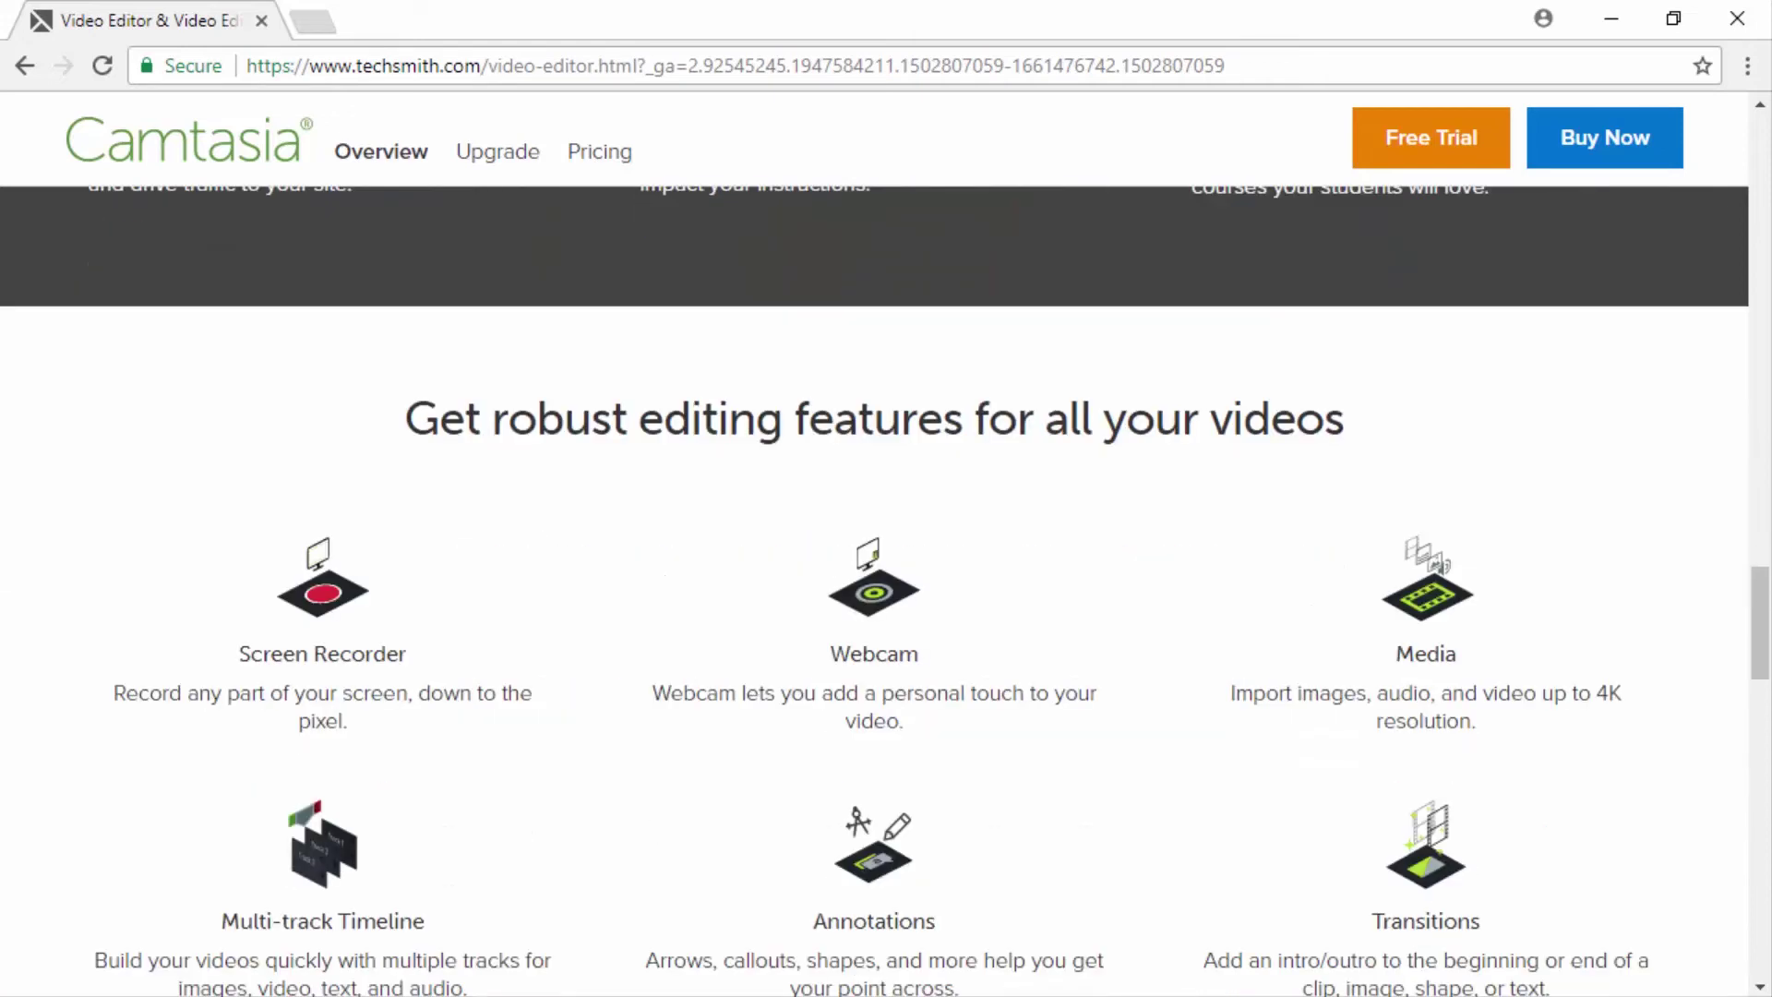
{"action": "scroll", "coordinate": [886, 590], "scroll_direction": "down", "scroll_amount": 7}
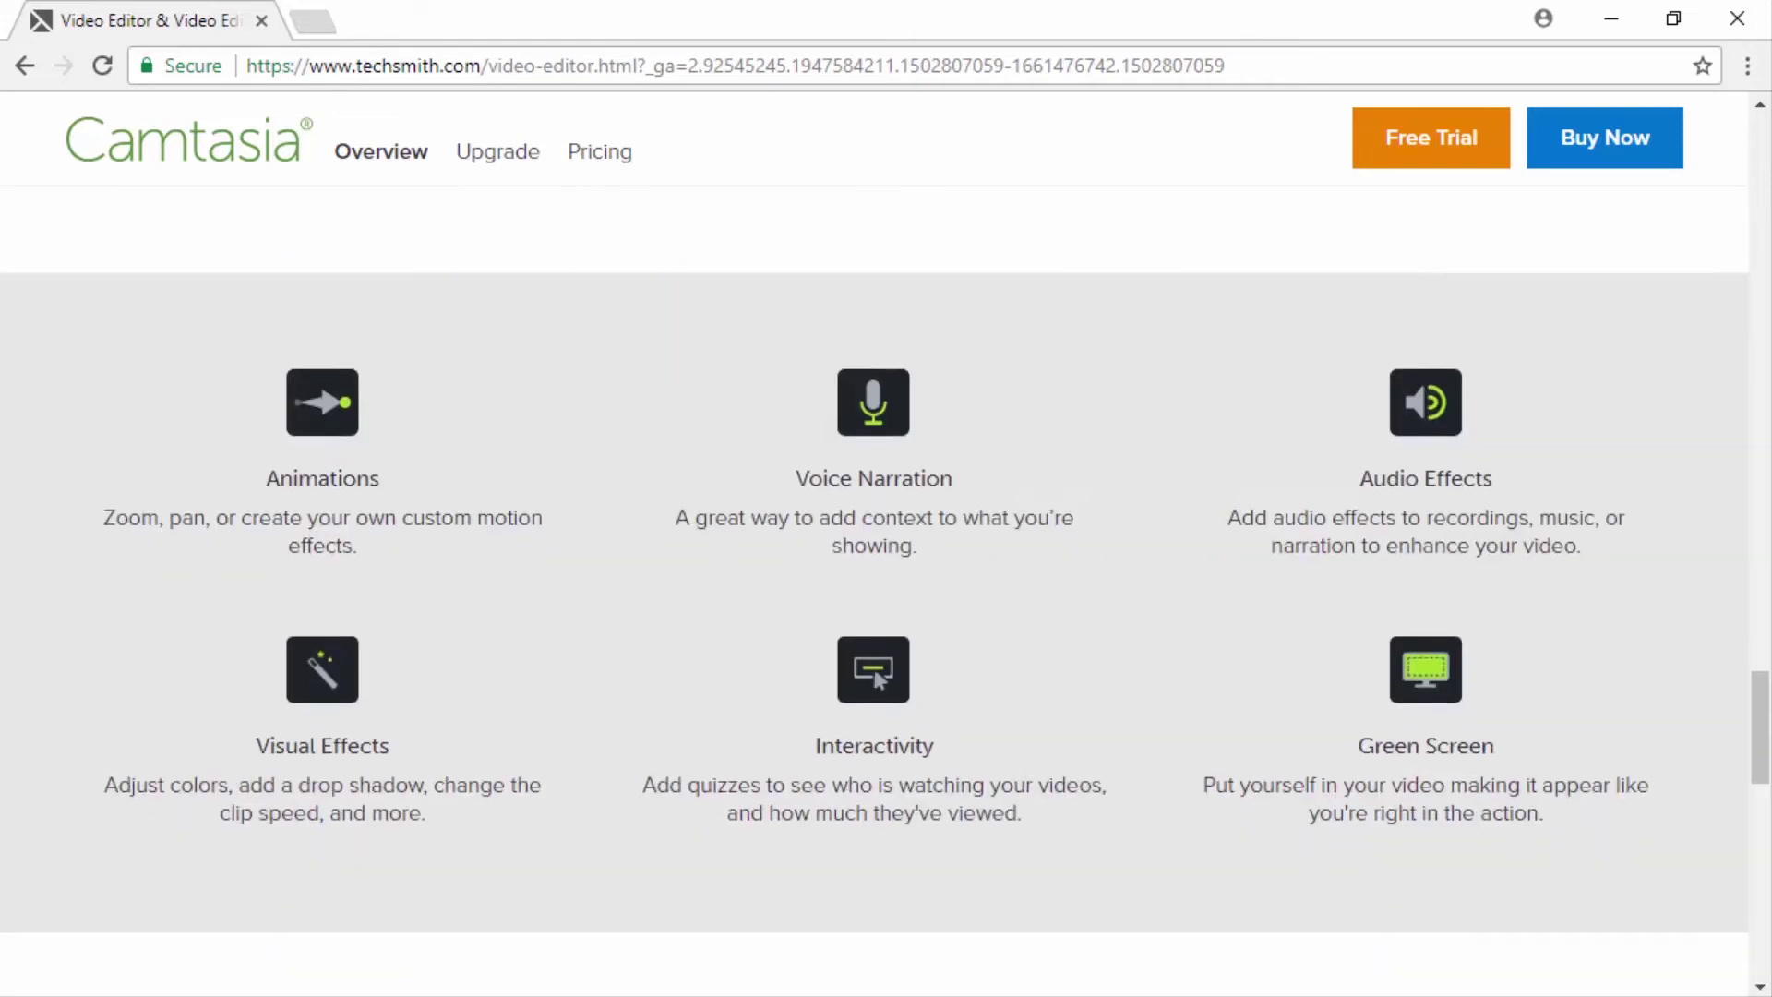
{"action": "scroll", "coordinate": [886, 591], "scroll_direction": "down", "scroll_amount": 3}
{"action": "scroll", "coordinate": [886, 590], "scroll_direction": "down", "scroll_amount": 6}
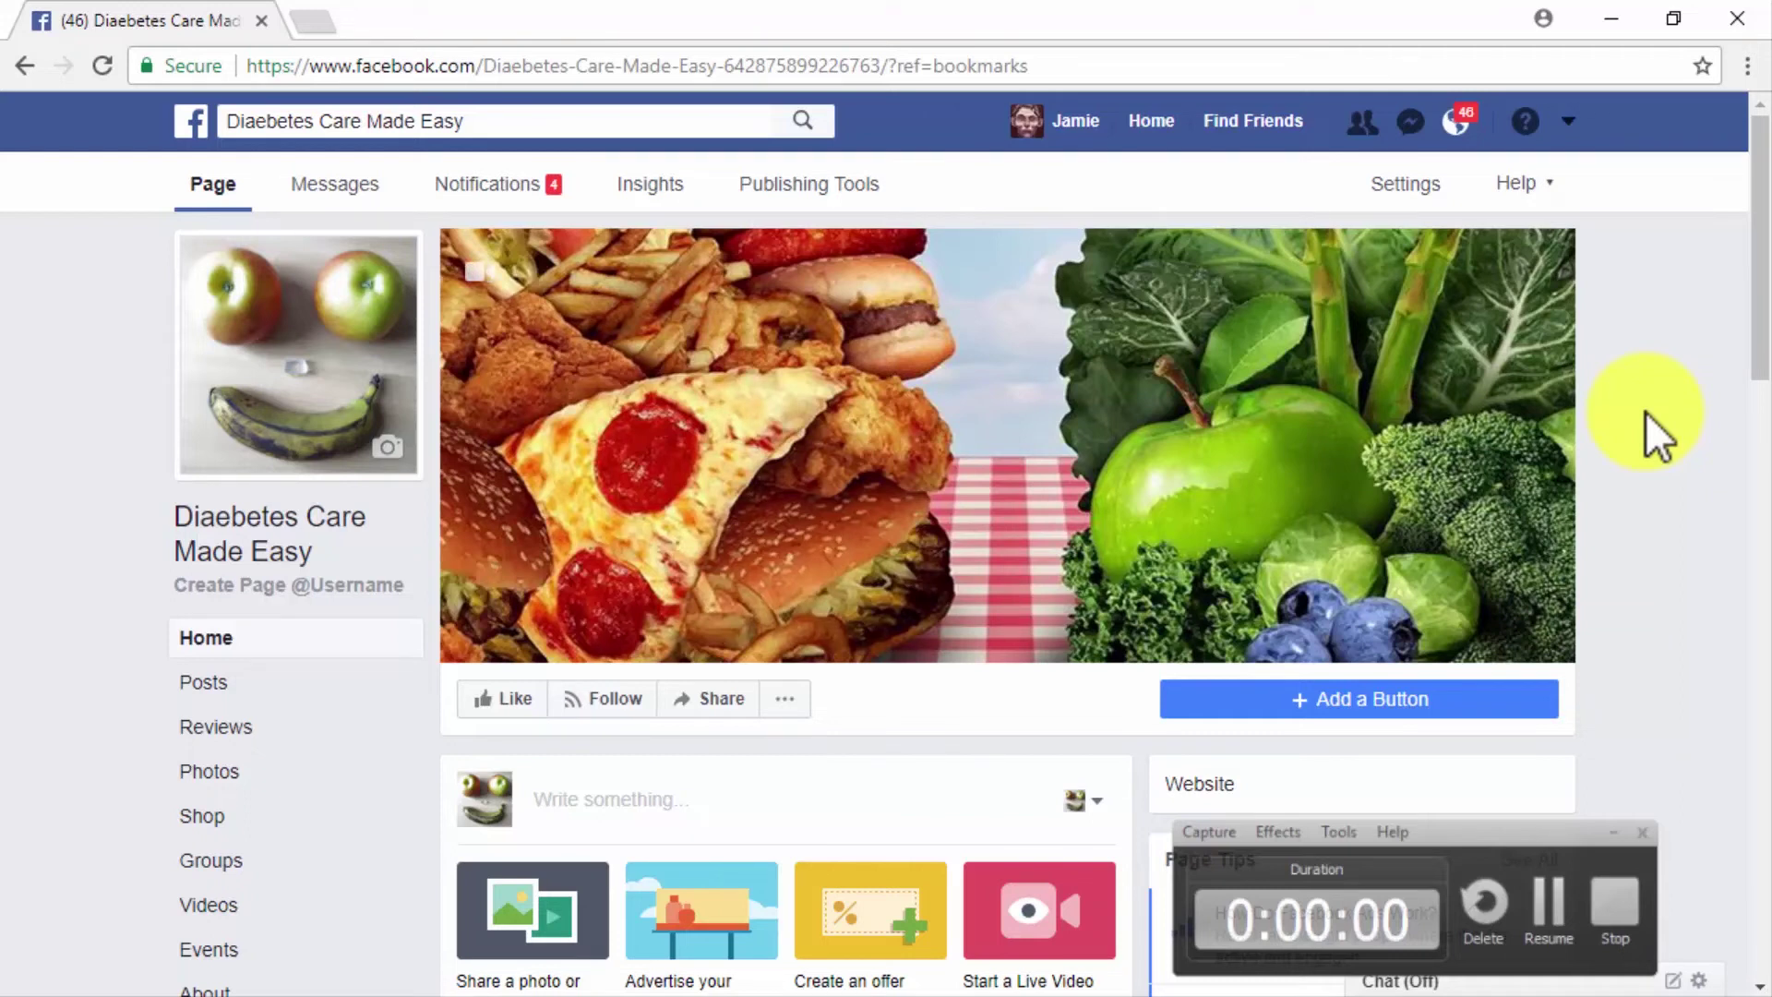
- Start a new Facebook ad campaign with the Video views objective and proceed to the ad account setup
{"action": "left_click", "coordinate": [1574, 124]}
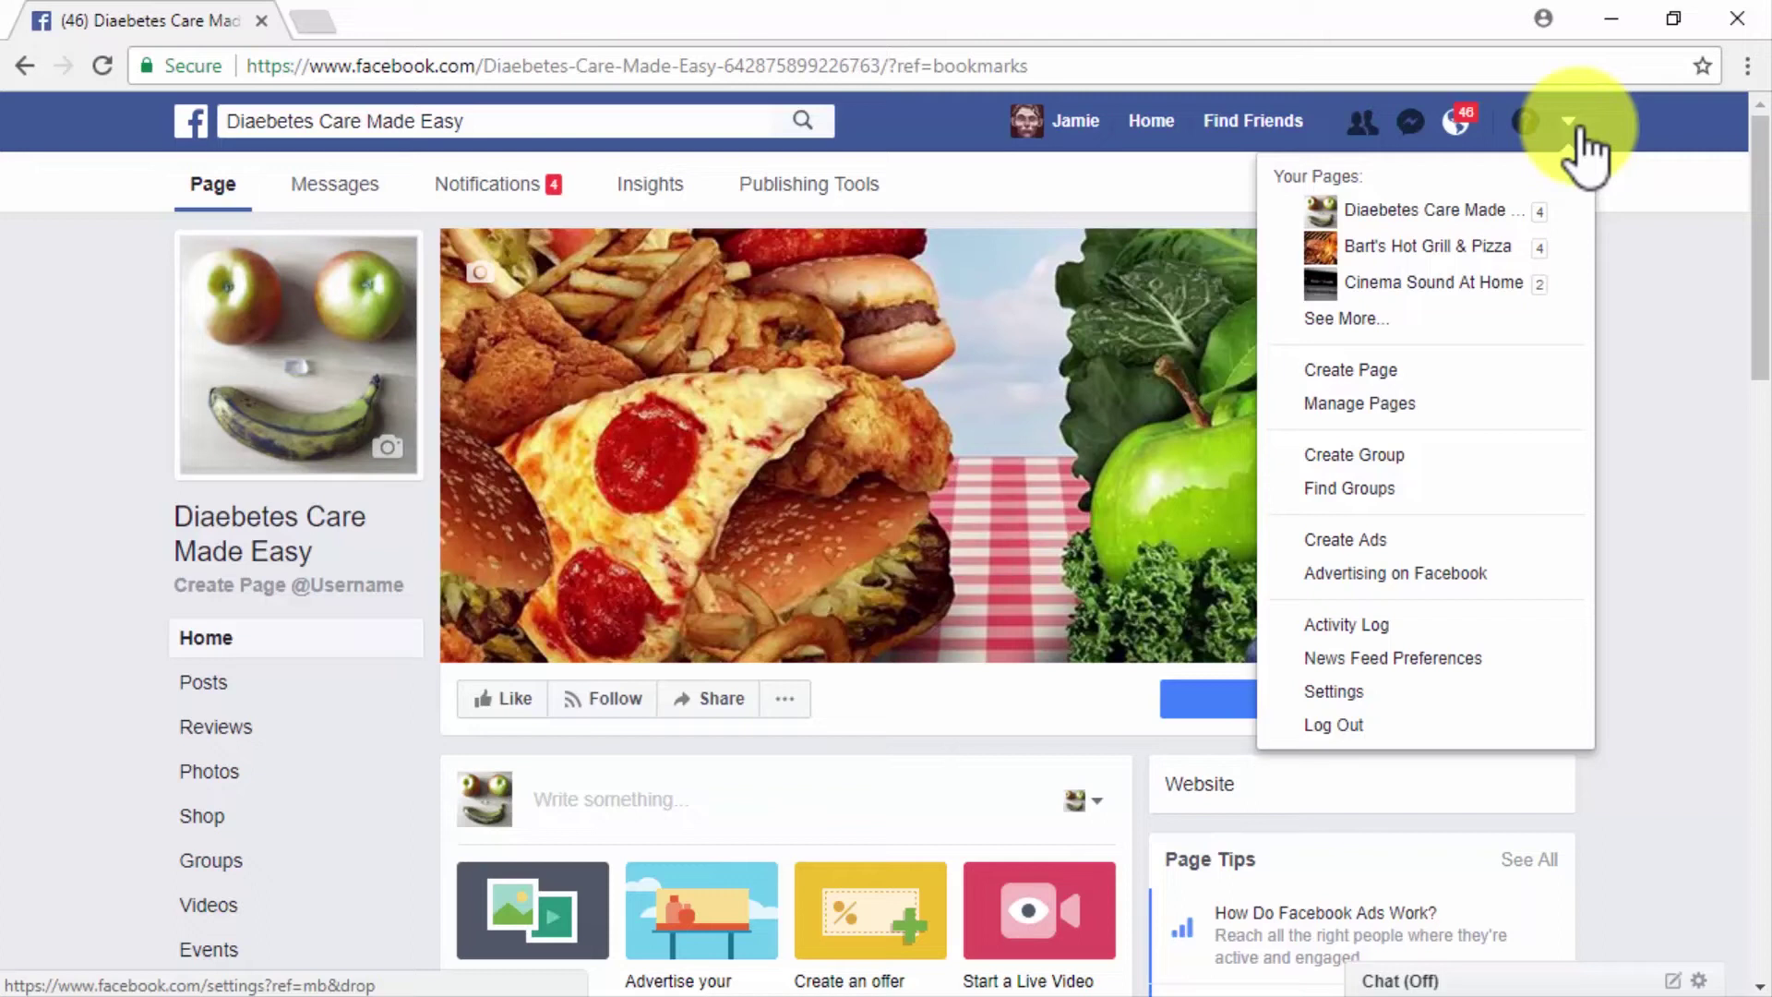
{"action": "left_click", "coordinate": [1429, 541]}
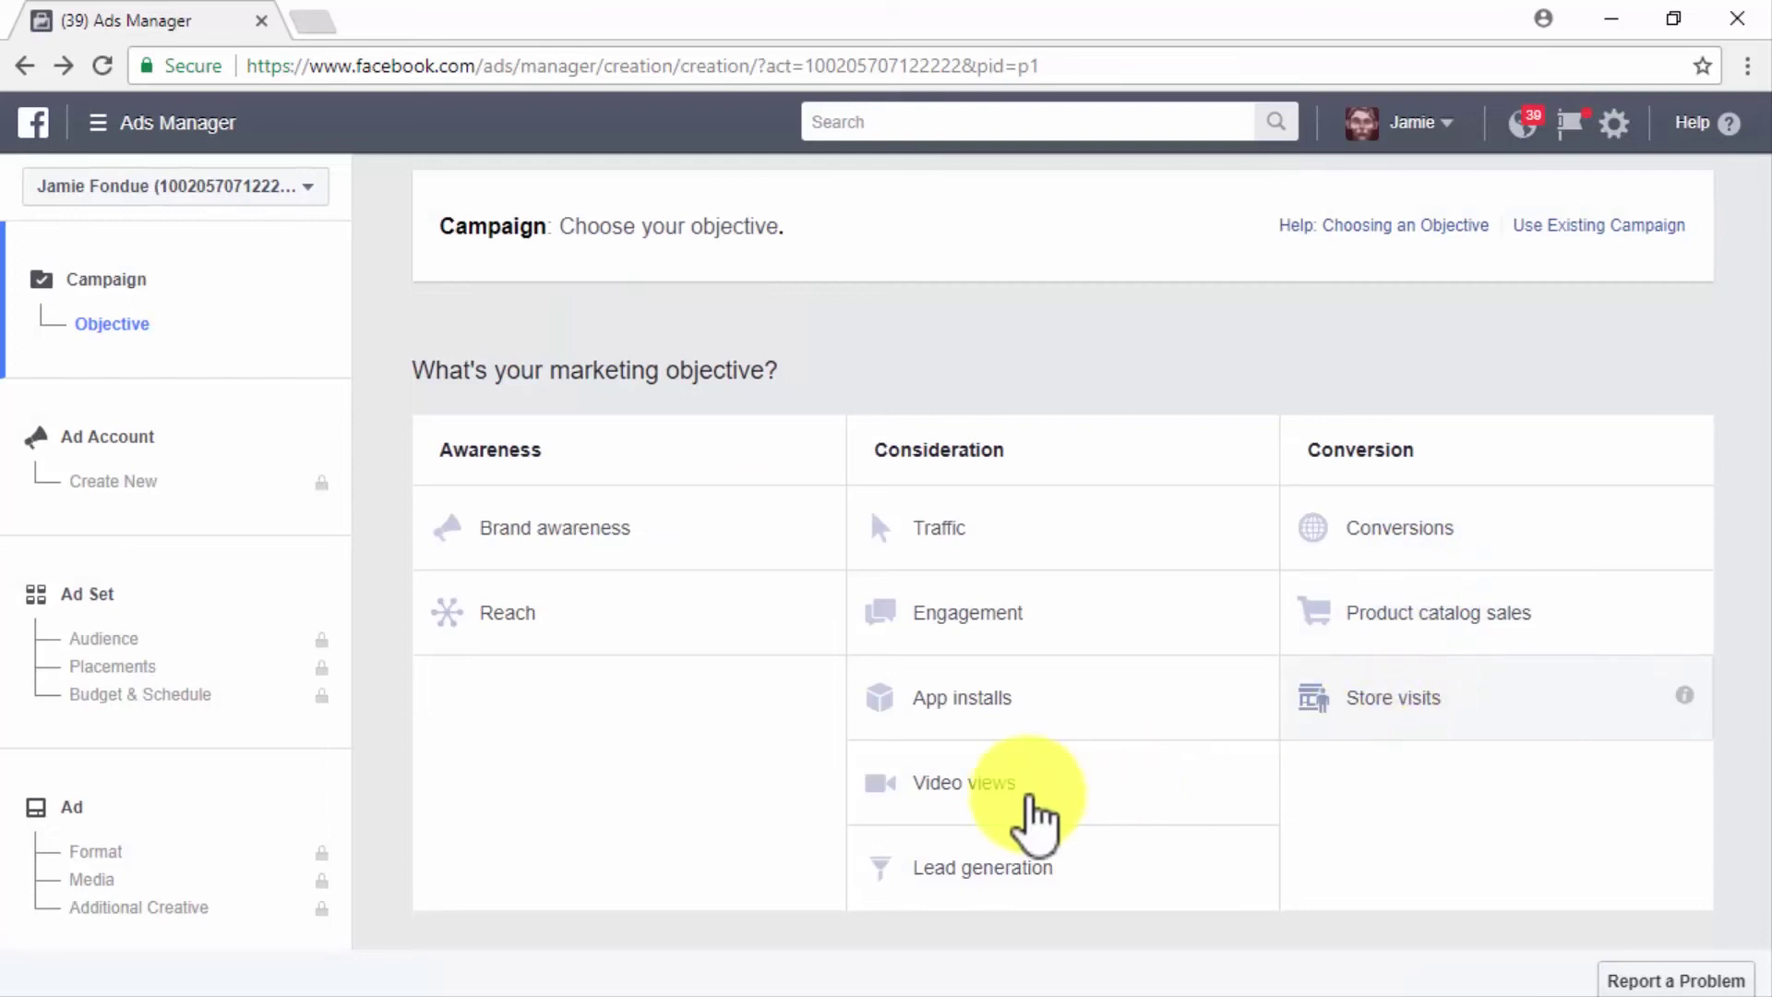
{"action": "left_click", "coordinate": [951, 792]}
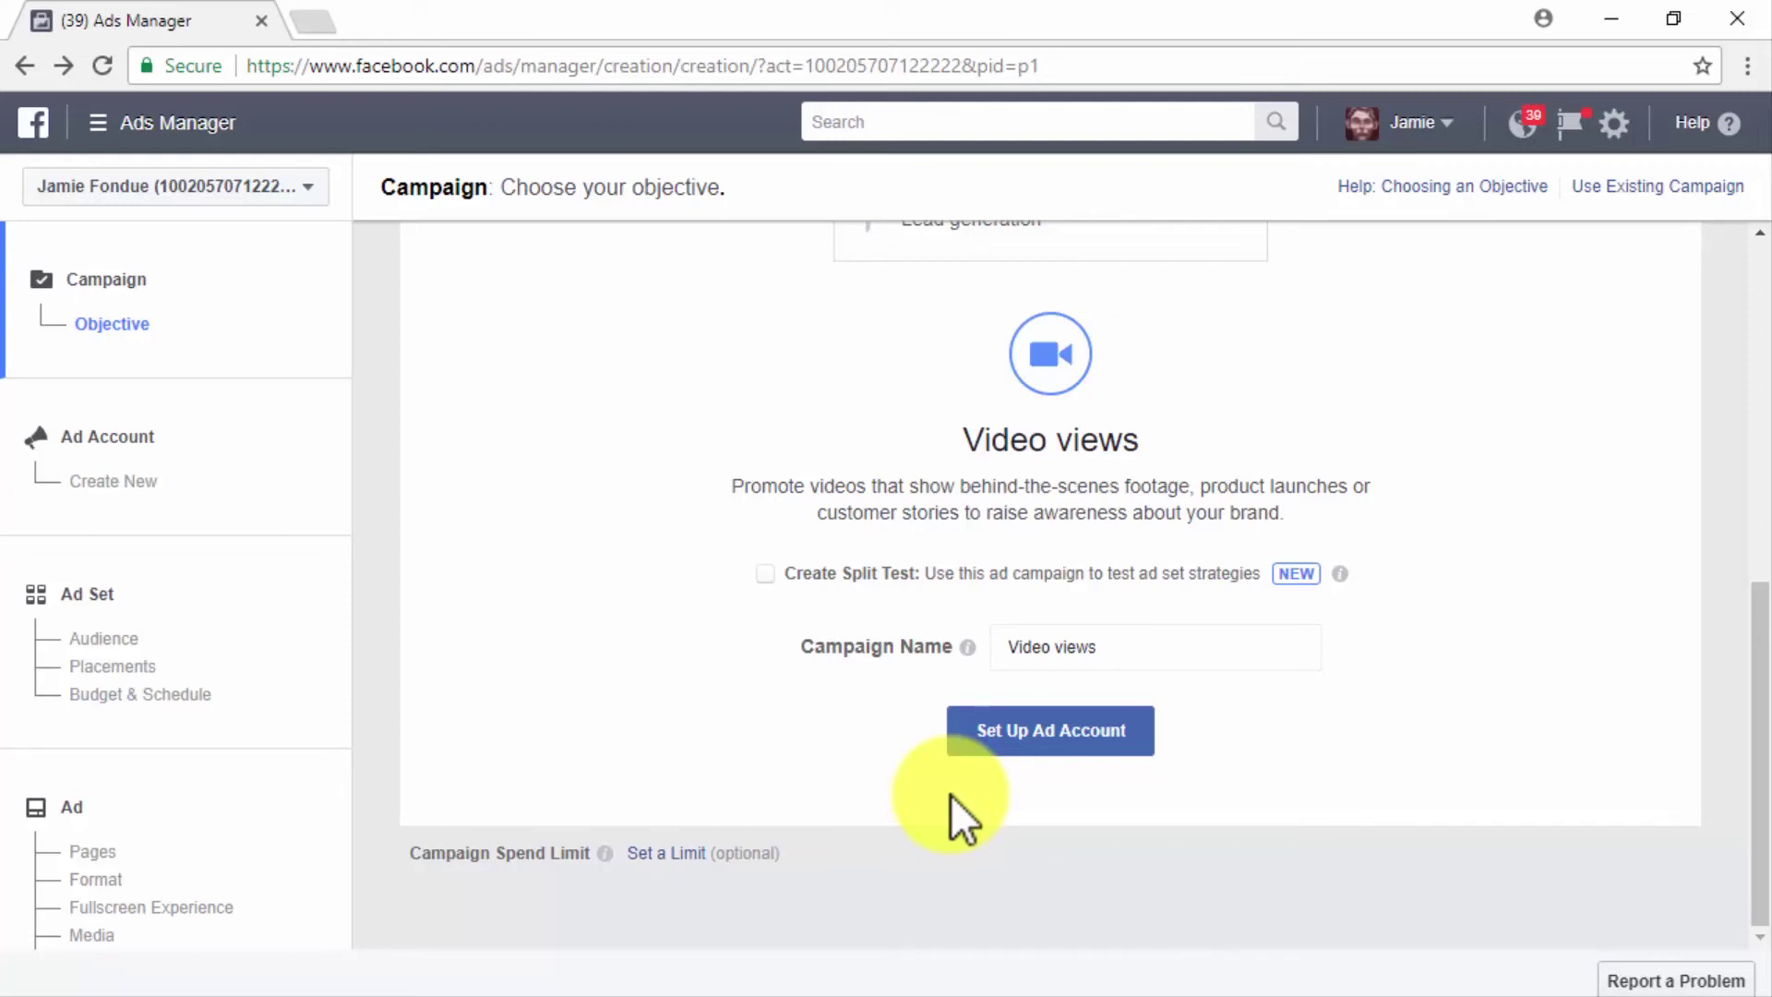
{"action": "left_click", "coordinate": [1045, 732]}
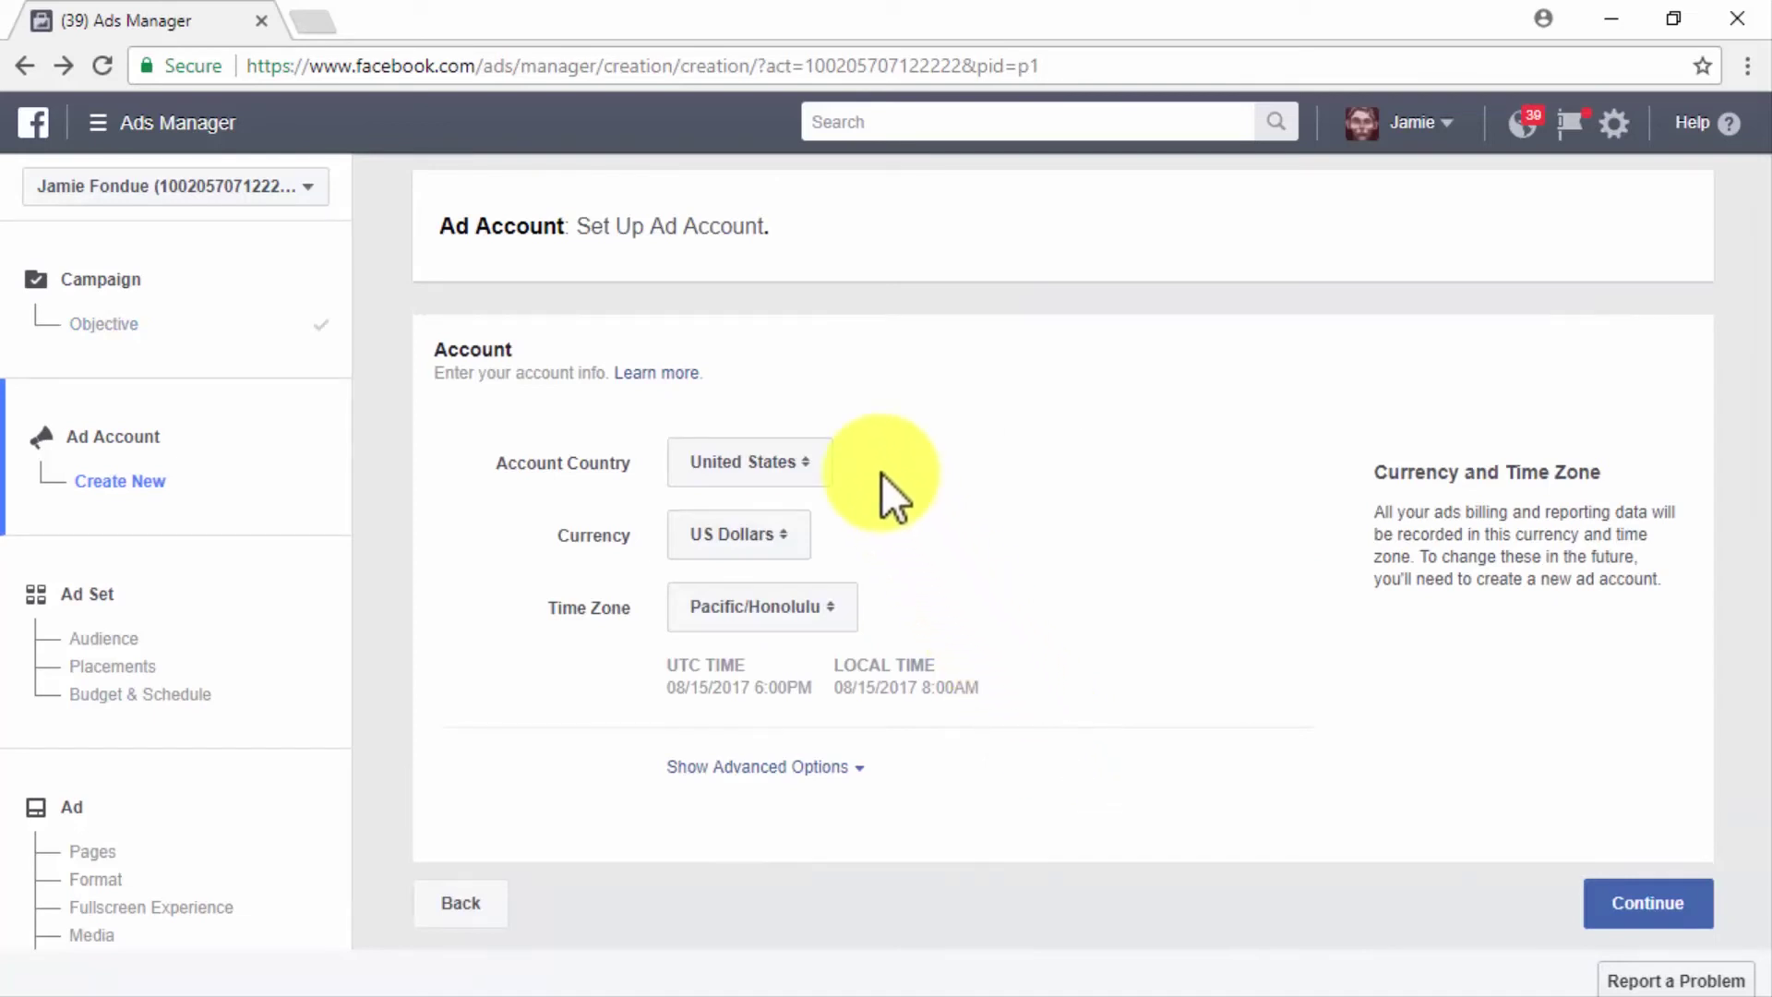
- Set up the ad account with United States, US Dollars and the Pacific/Honolulu time zone, and continue to the ad set
{"action": "left_click", "coordinate": [831, 473]}
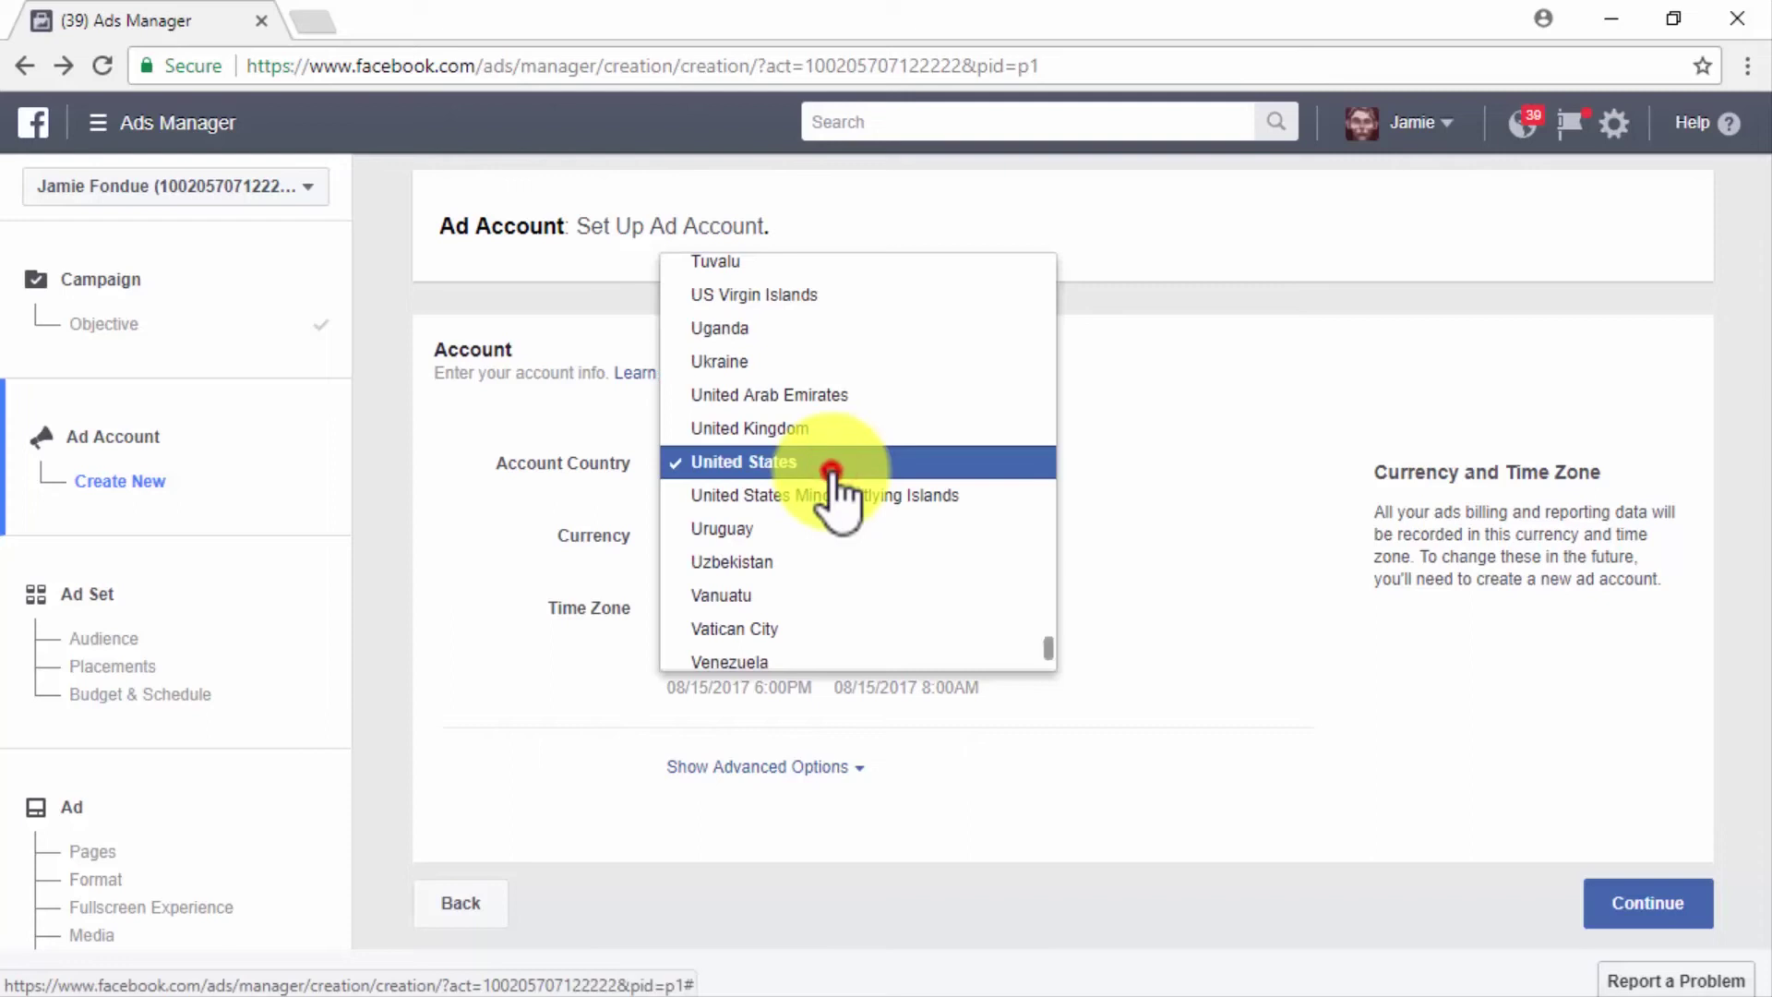
{"action": "left_click", "coordinate": [833, 463]}
{"action": "left_click", "coordinate": [772, 533]}
{"action": "left_click", "coordinate": [779, 533]}
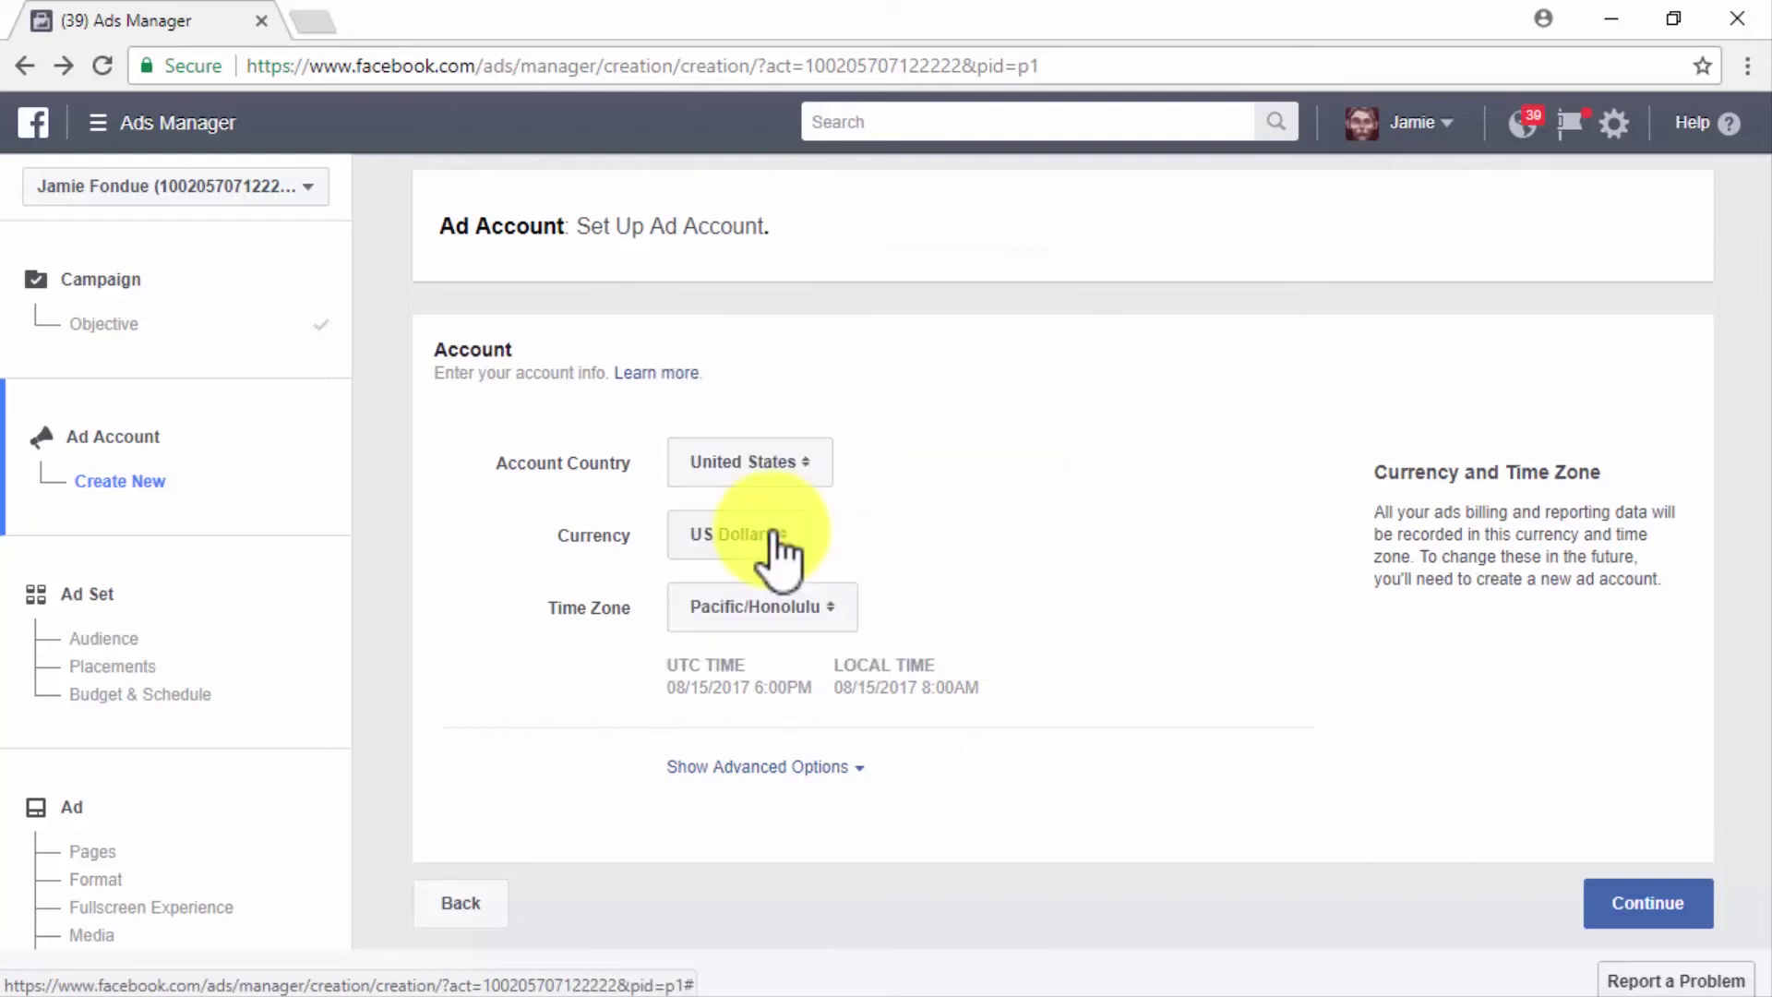
{"action": "left_click", "coordinate": [844, 605]}
{"action": "left_click", "coordinate": [852, 616]}
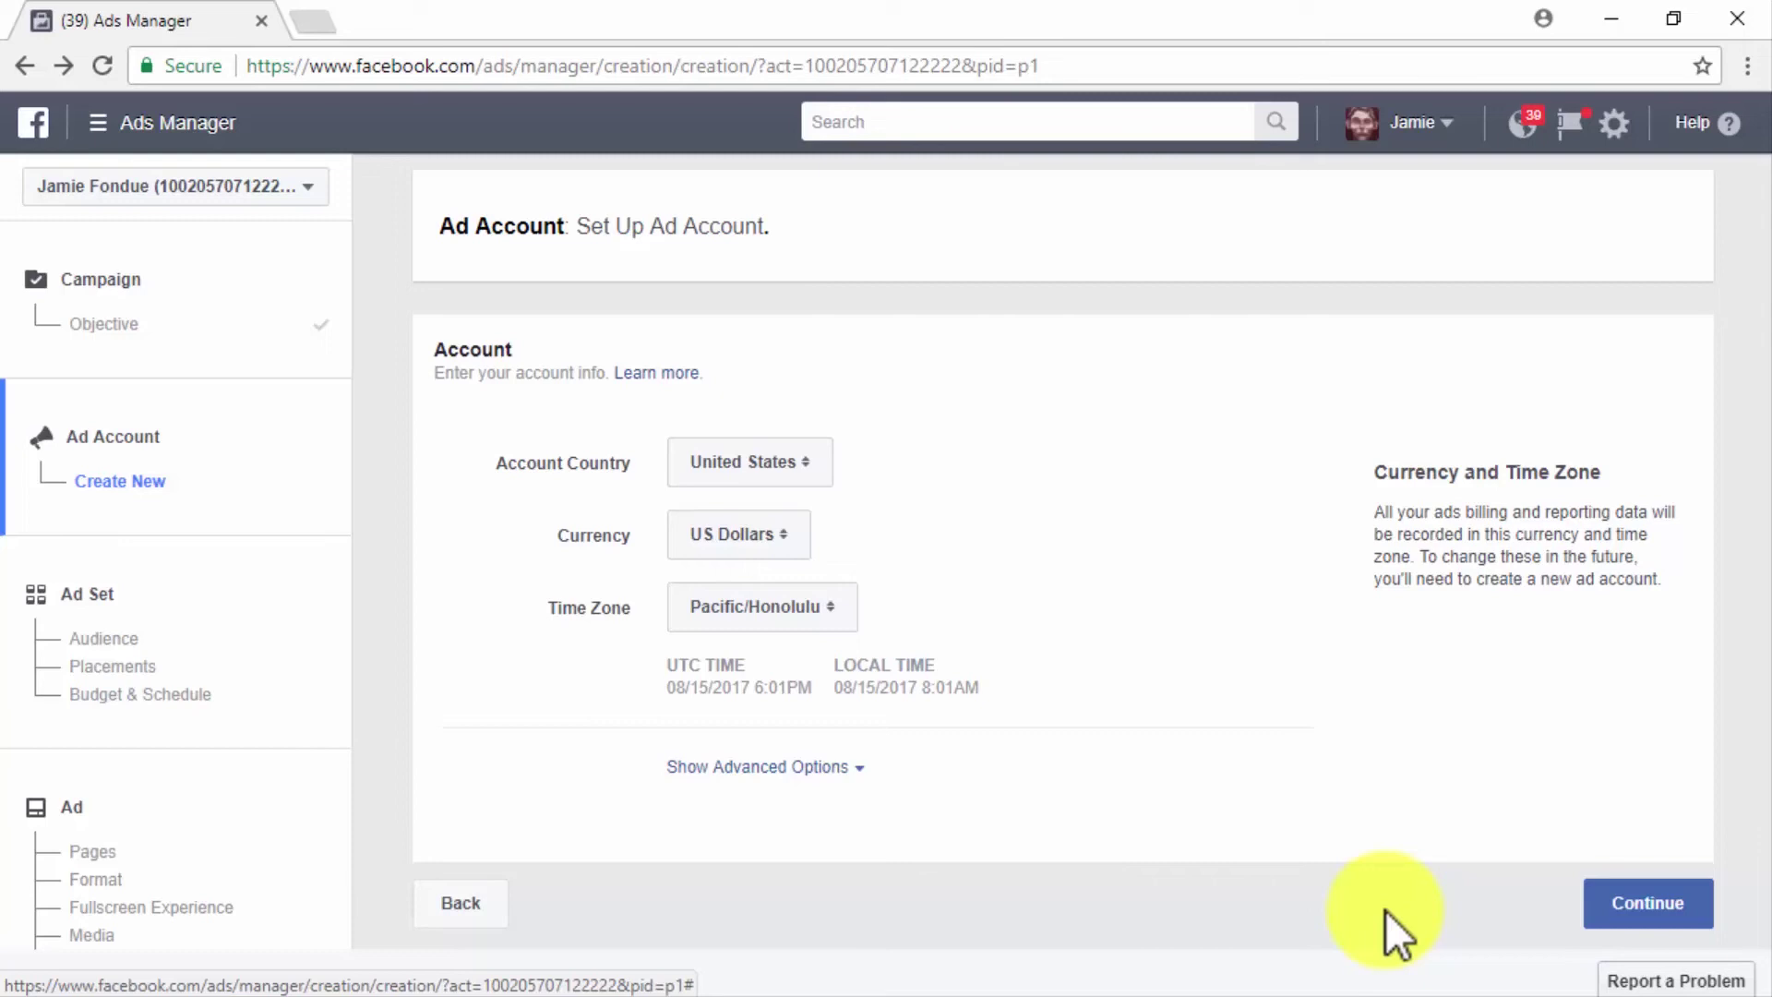
{"action": "left_click", "coordinate": [1621, 904]}
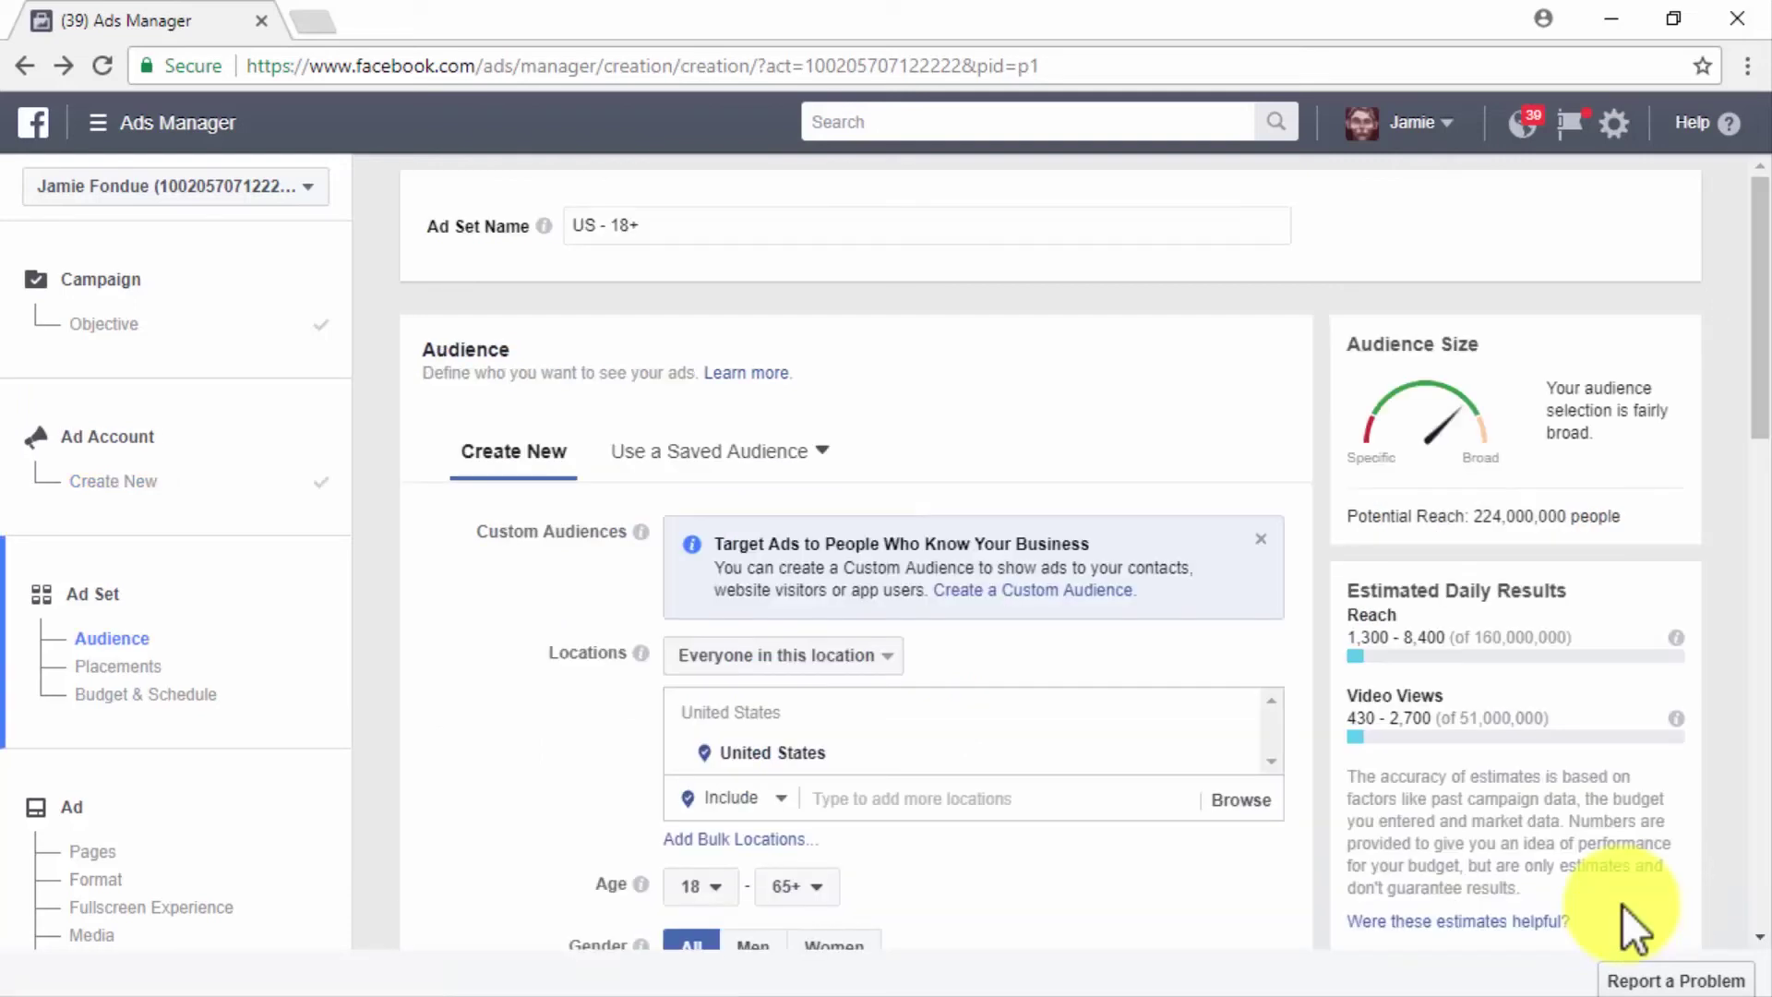
- Add the countries Australia and Panama to the audience's included locations
{"action": "scroll", "coordinate": [1303, 889], "scroll_direction": "down", "scroll_amount": 1}
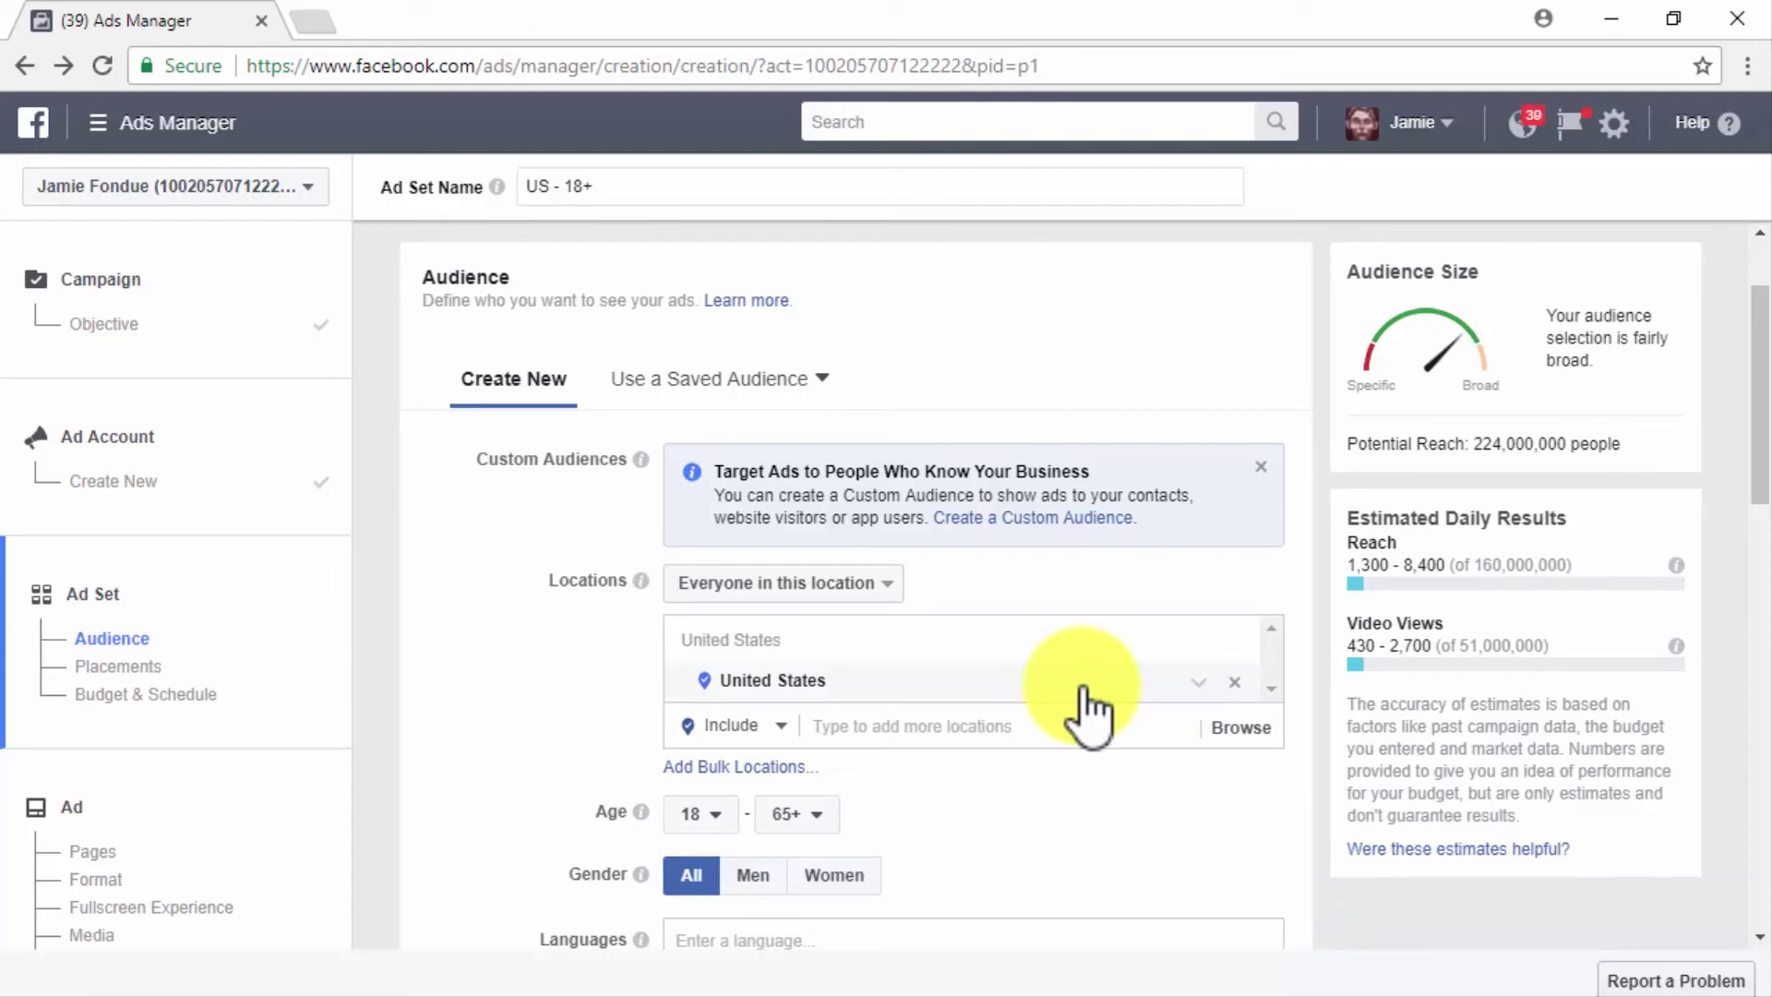
{"action": "left_click", "coordinate": [1014, 729]}
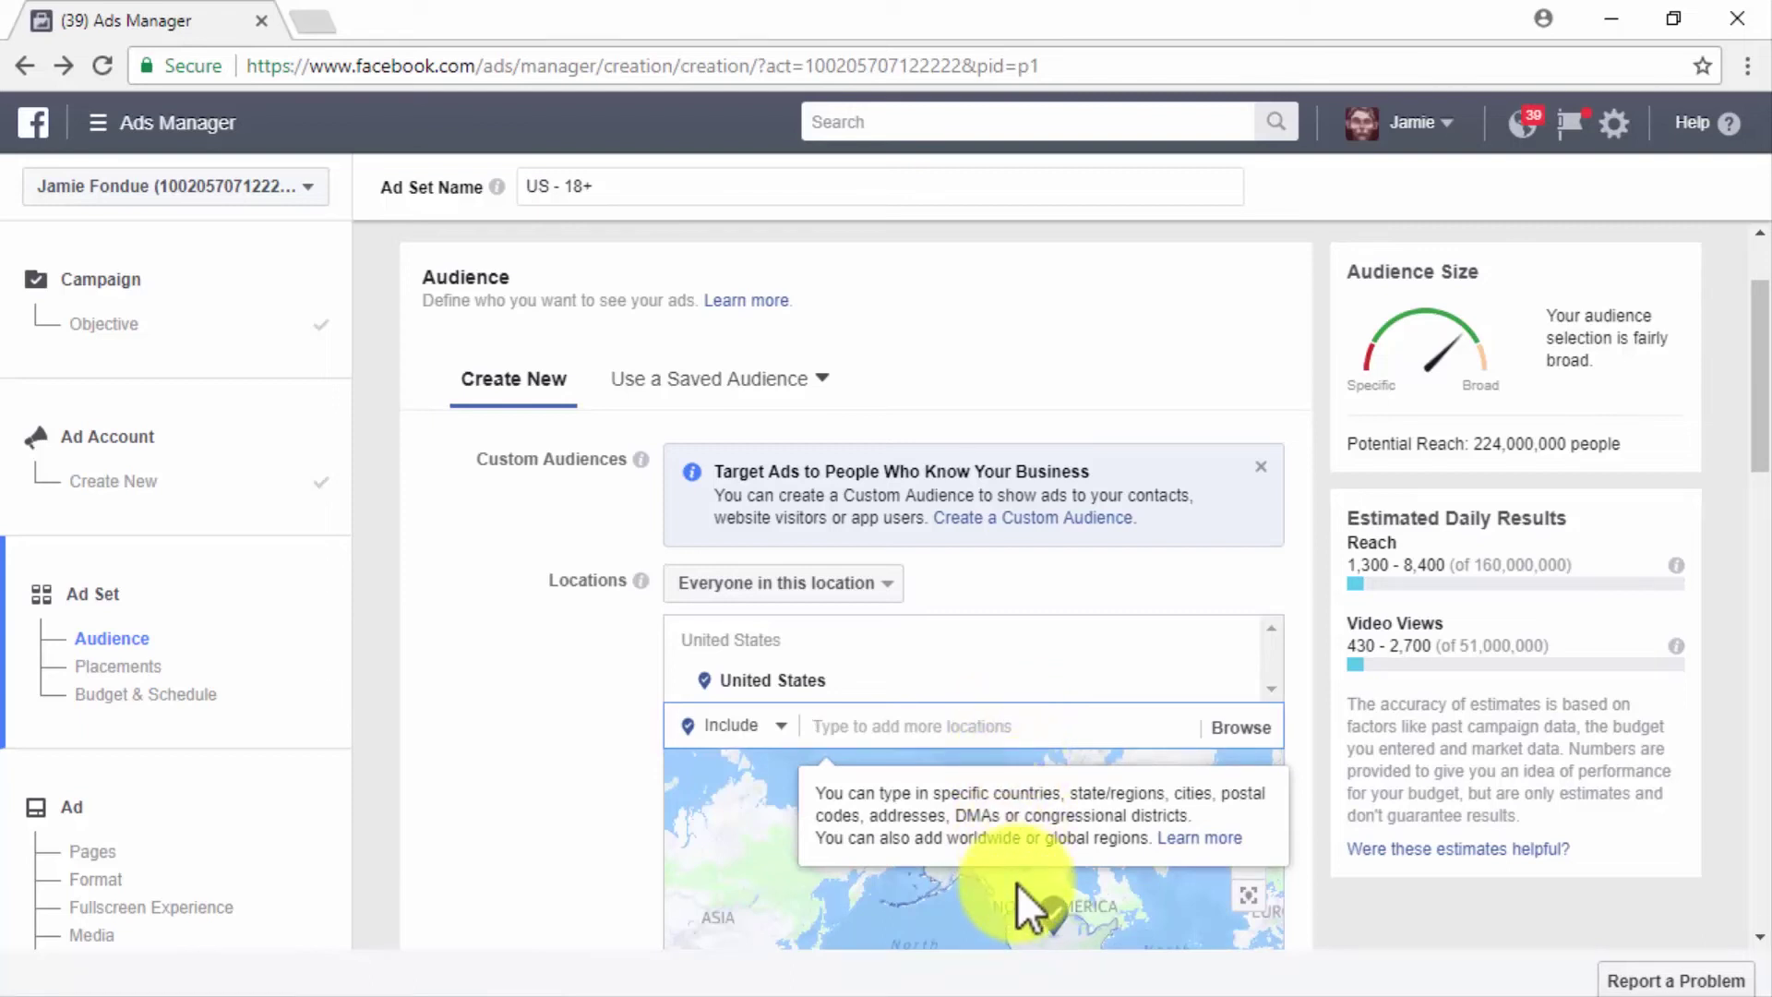
{"action": "scroll", "coordinate": [1017, 883], "scroll_direction": "down", "scroll_amount": 1}
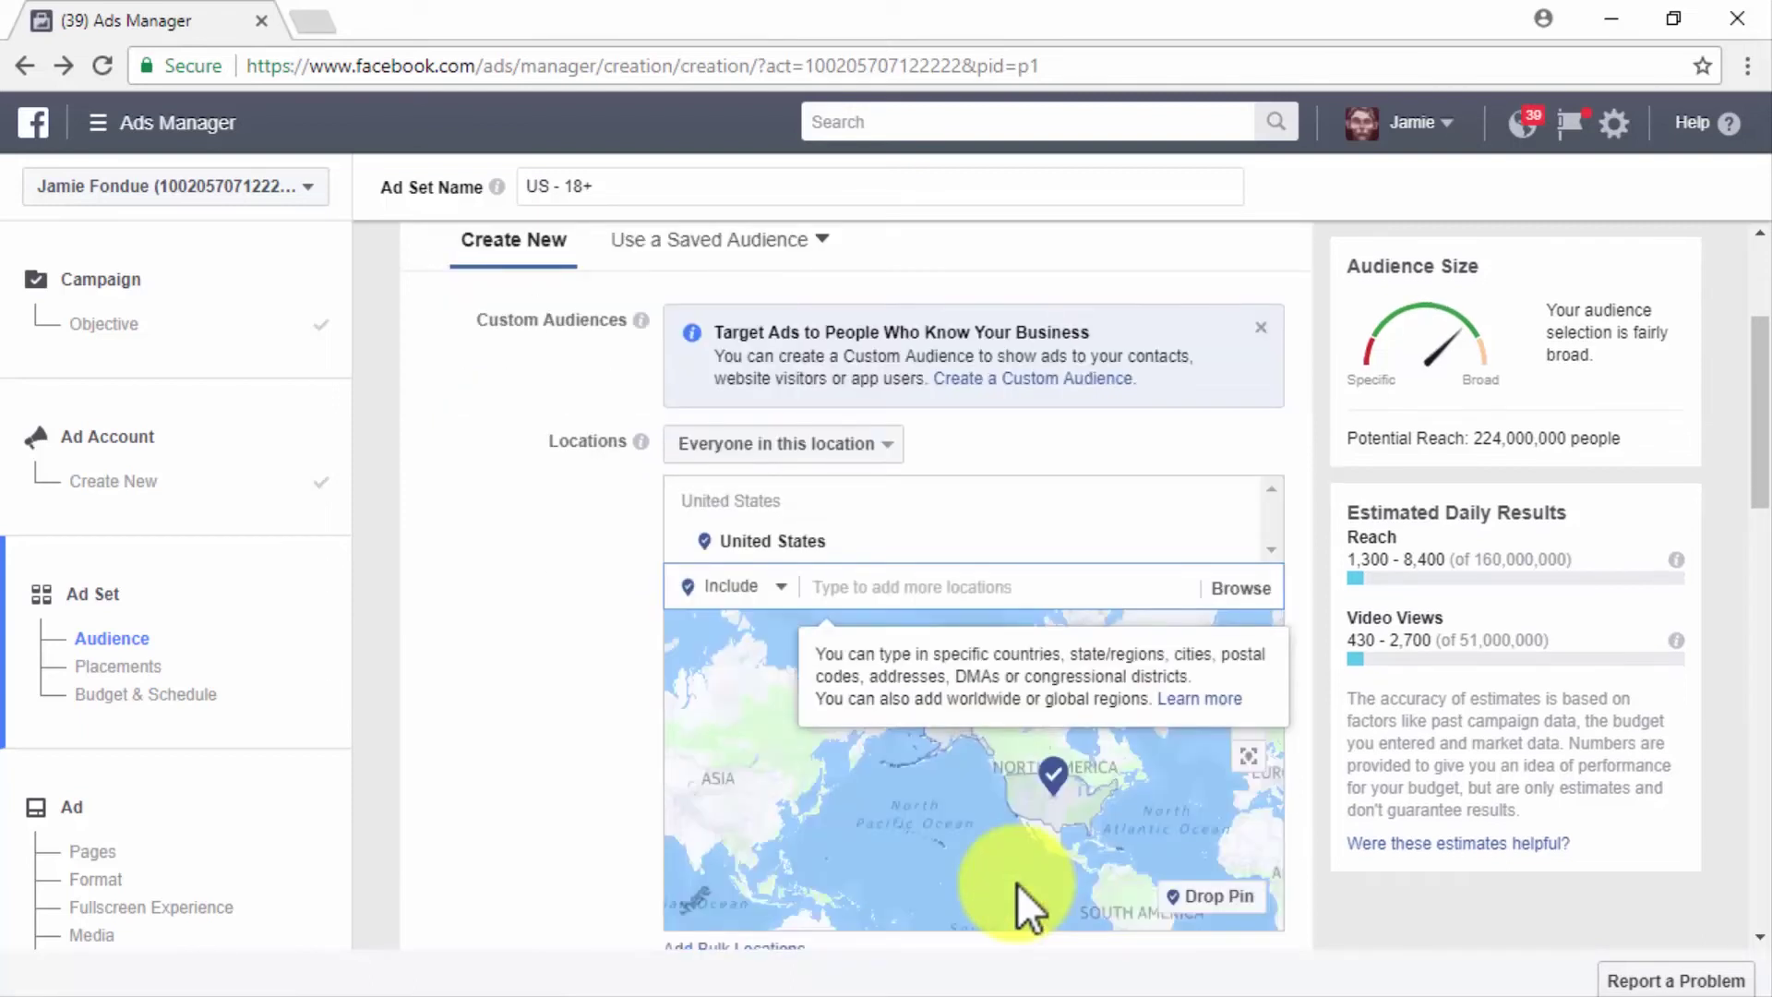
{"action": "type", "text": "austra"}
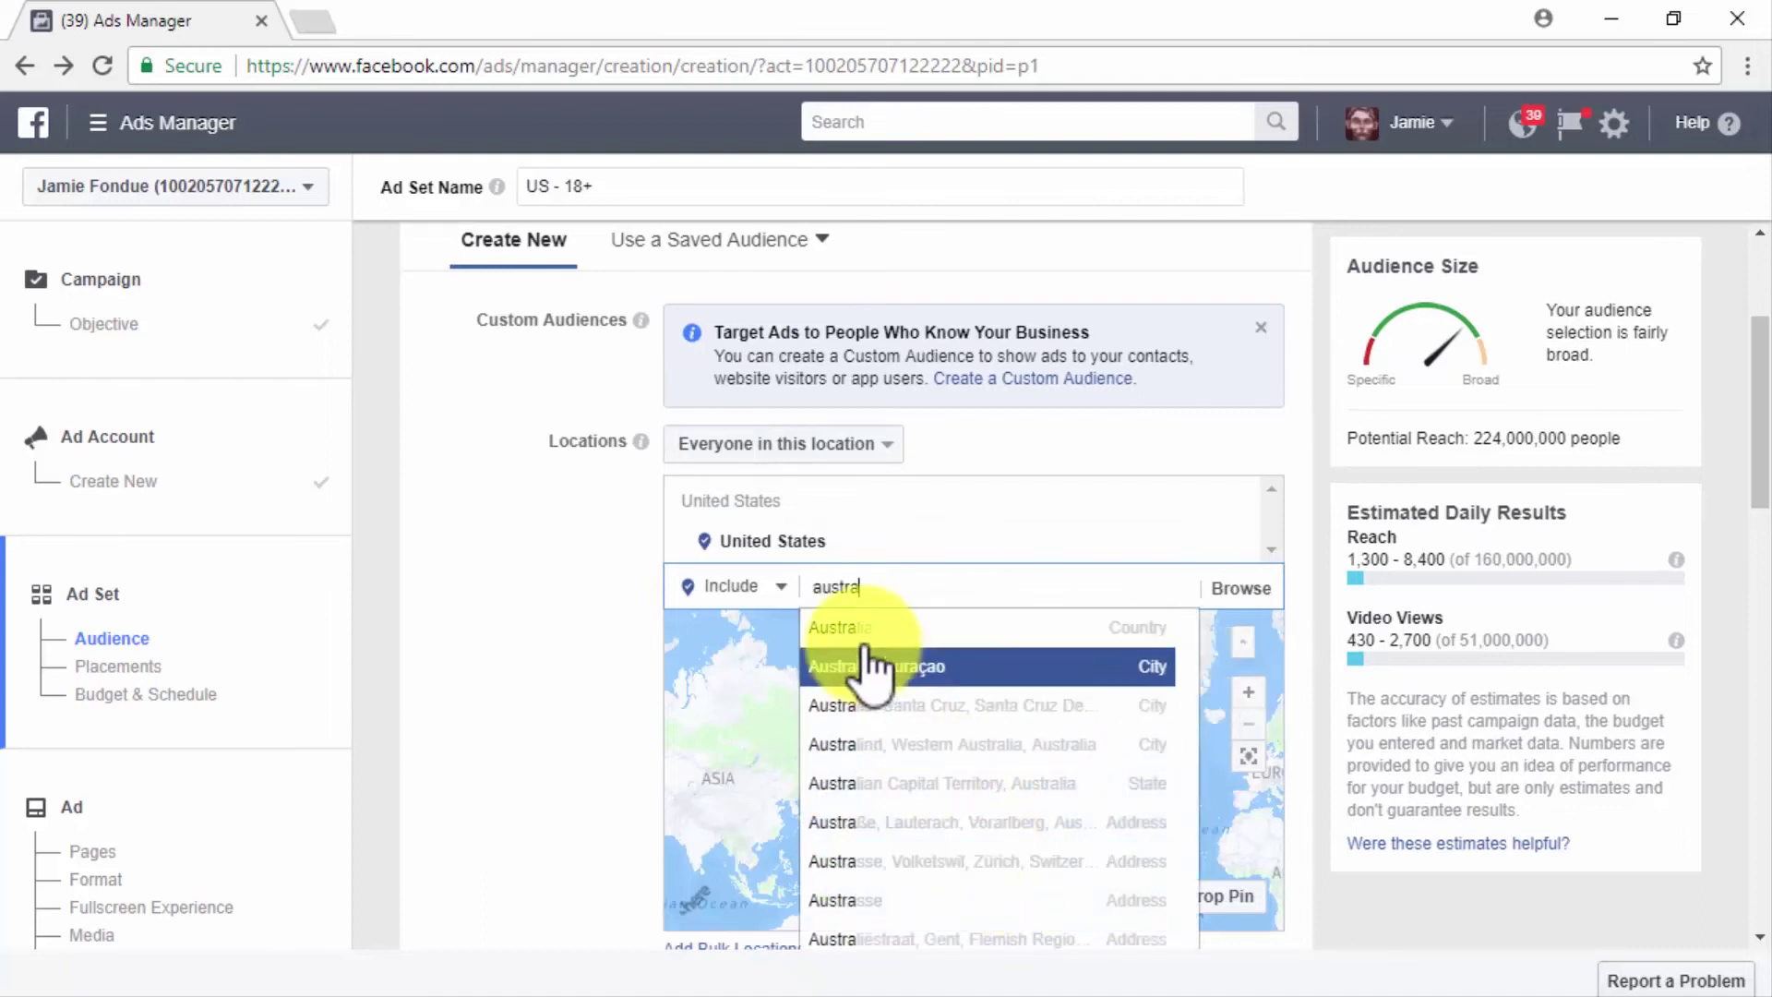
{"action": "left_click", "coordinate": [859, 627]}
{"action": "type", "text": "panam"}
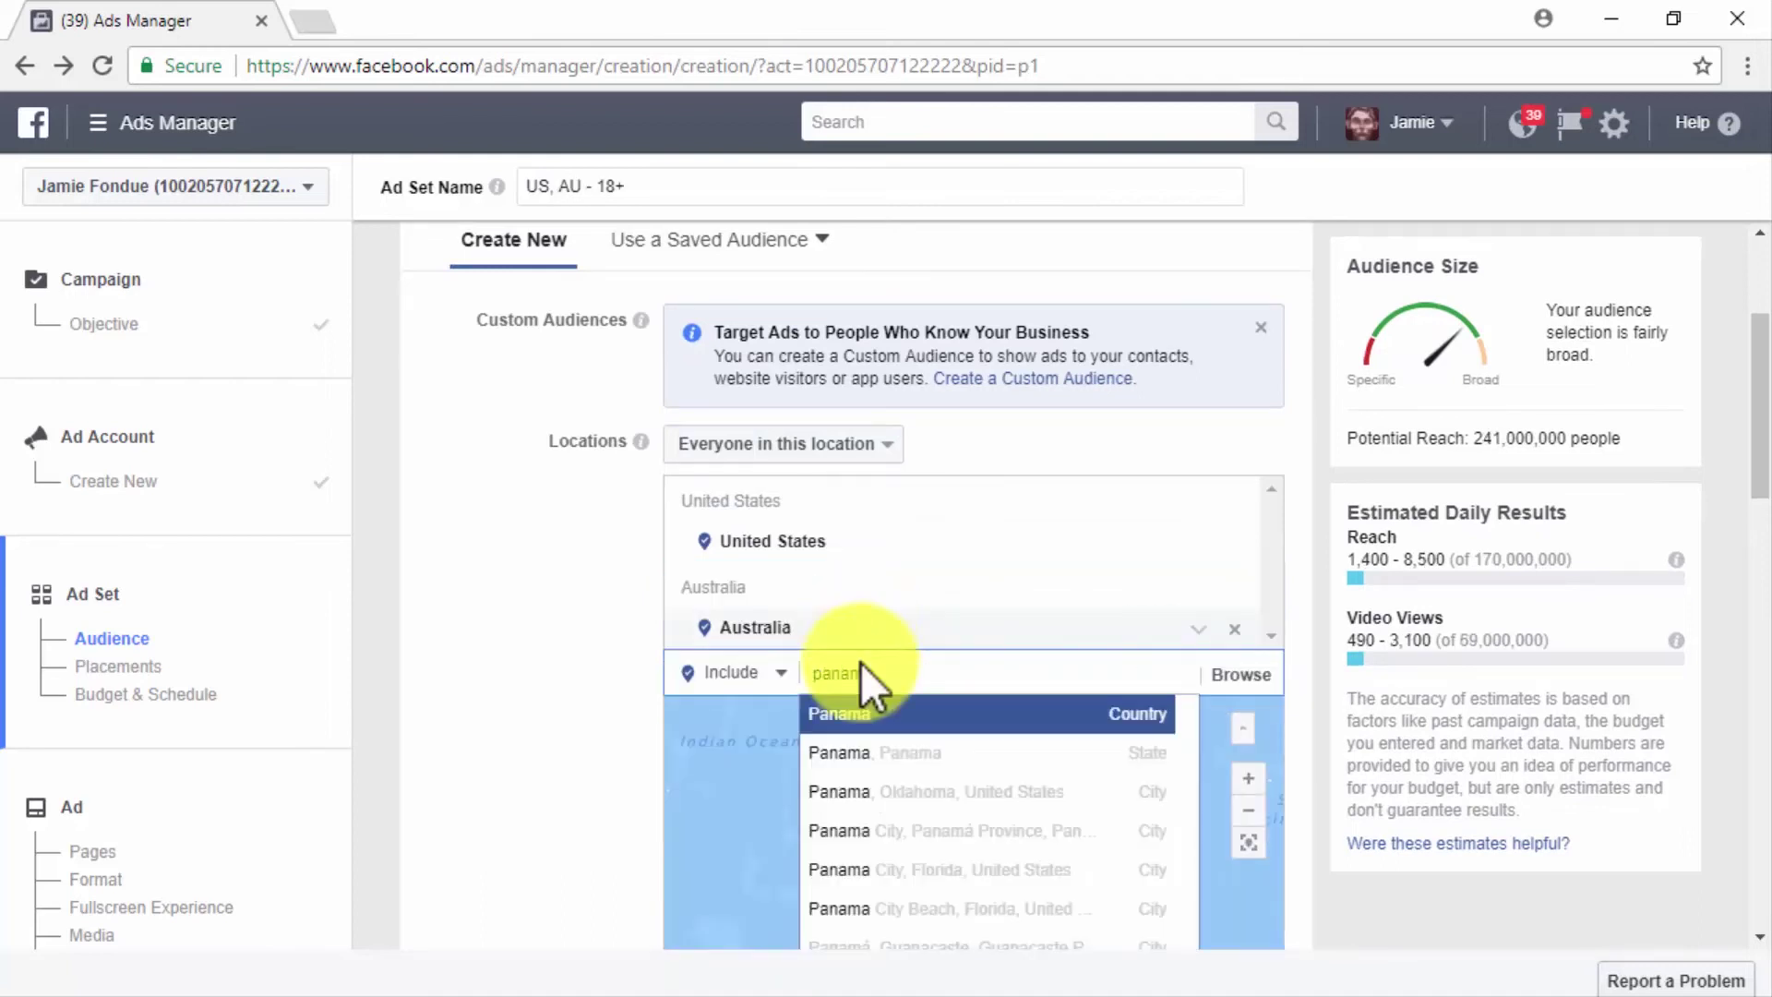
{"action": "type", "text": "a"}
{"action": "left_click", "coordinate": [877, 718]}
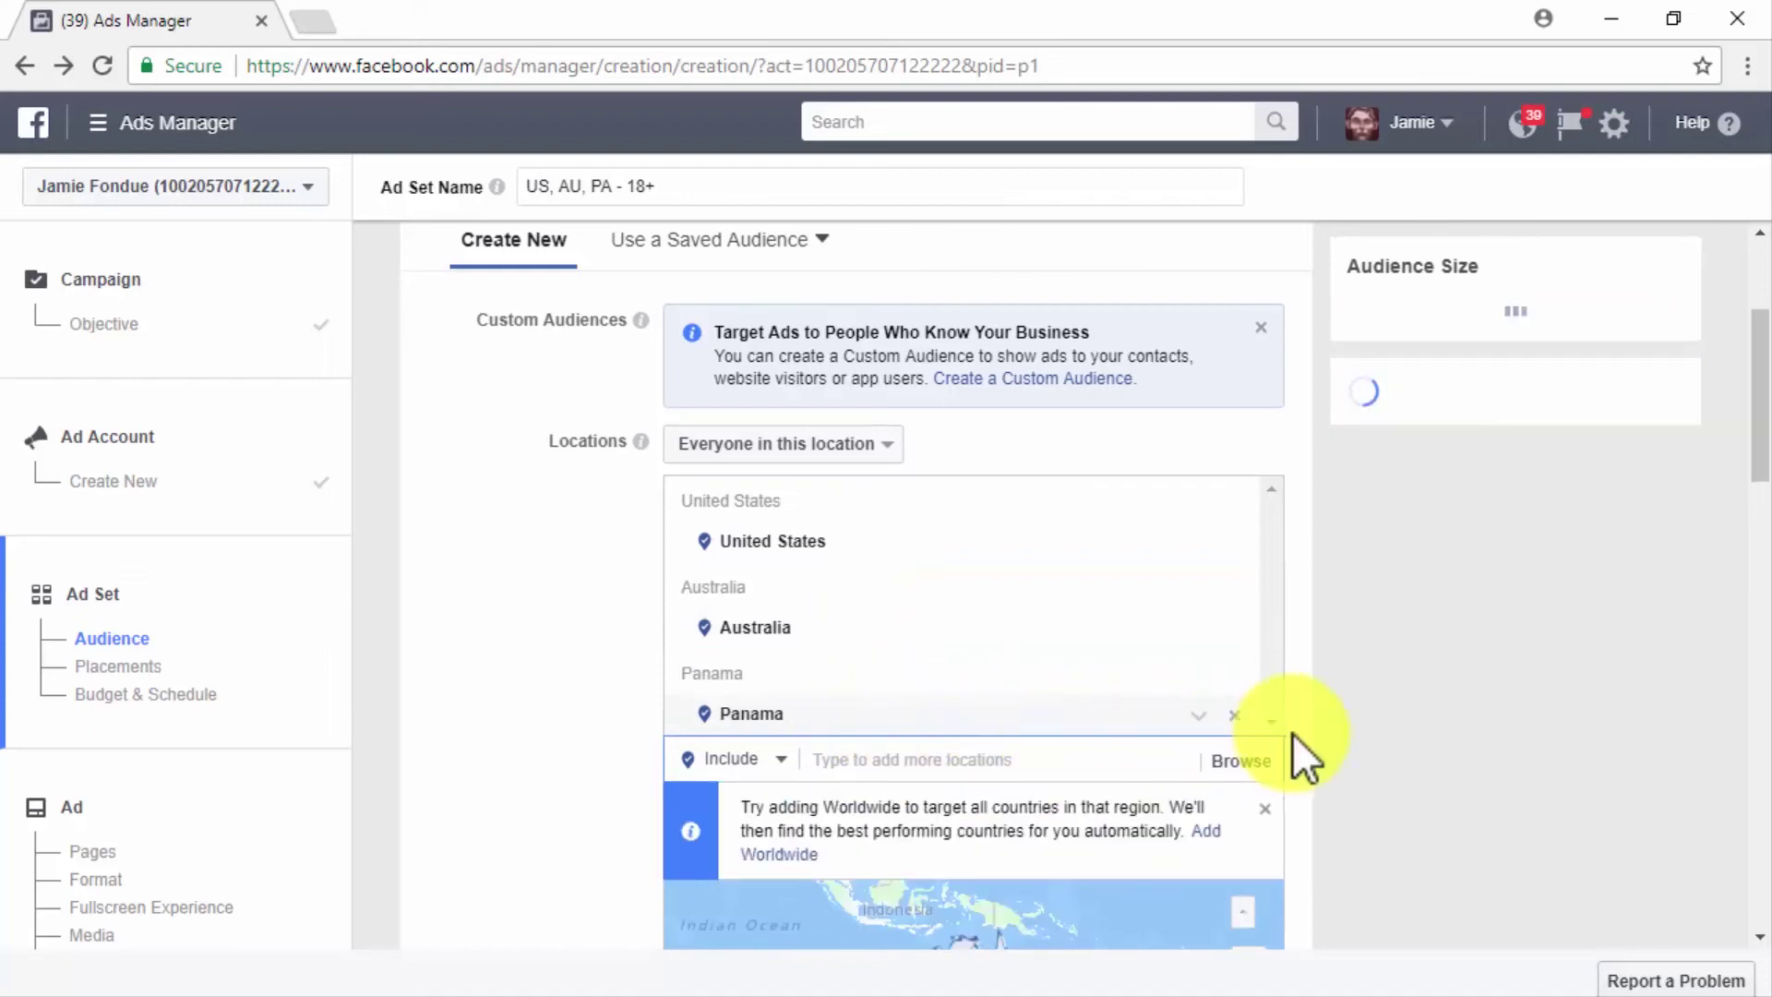
- Set the audience's age range to 25 to 34
{"action": "scroll", "coordinate": [1299, 734], "scroll_direction": "down", "scroll_amount": 3}
{"action": "scroll", "coordinate": [1299, 733], "scroll_direction": "down", "scroll_amount": 3}
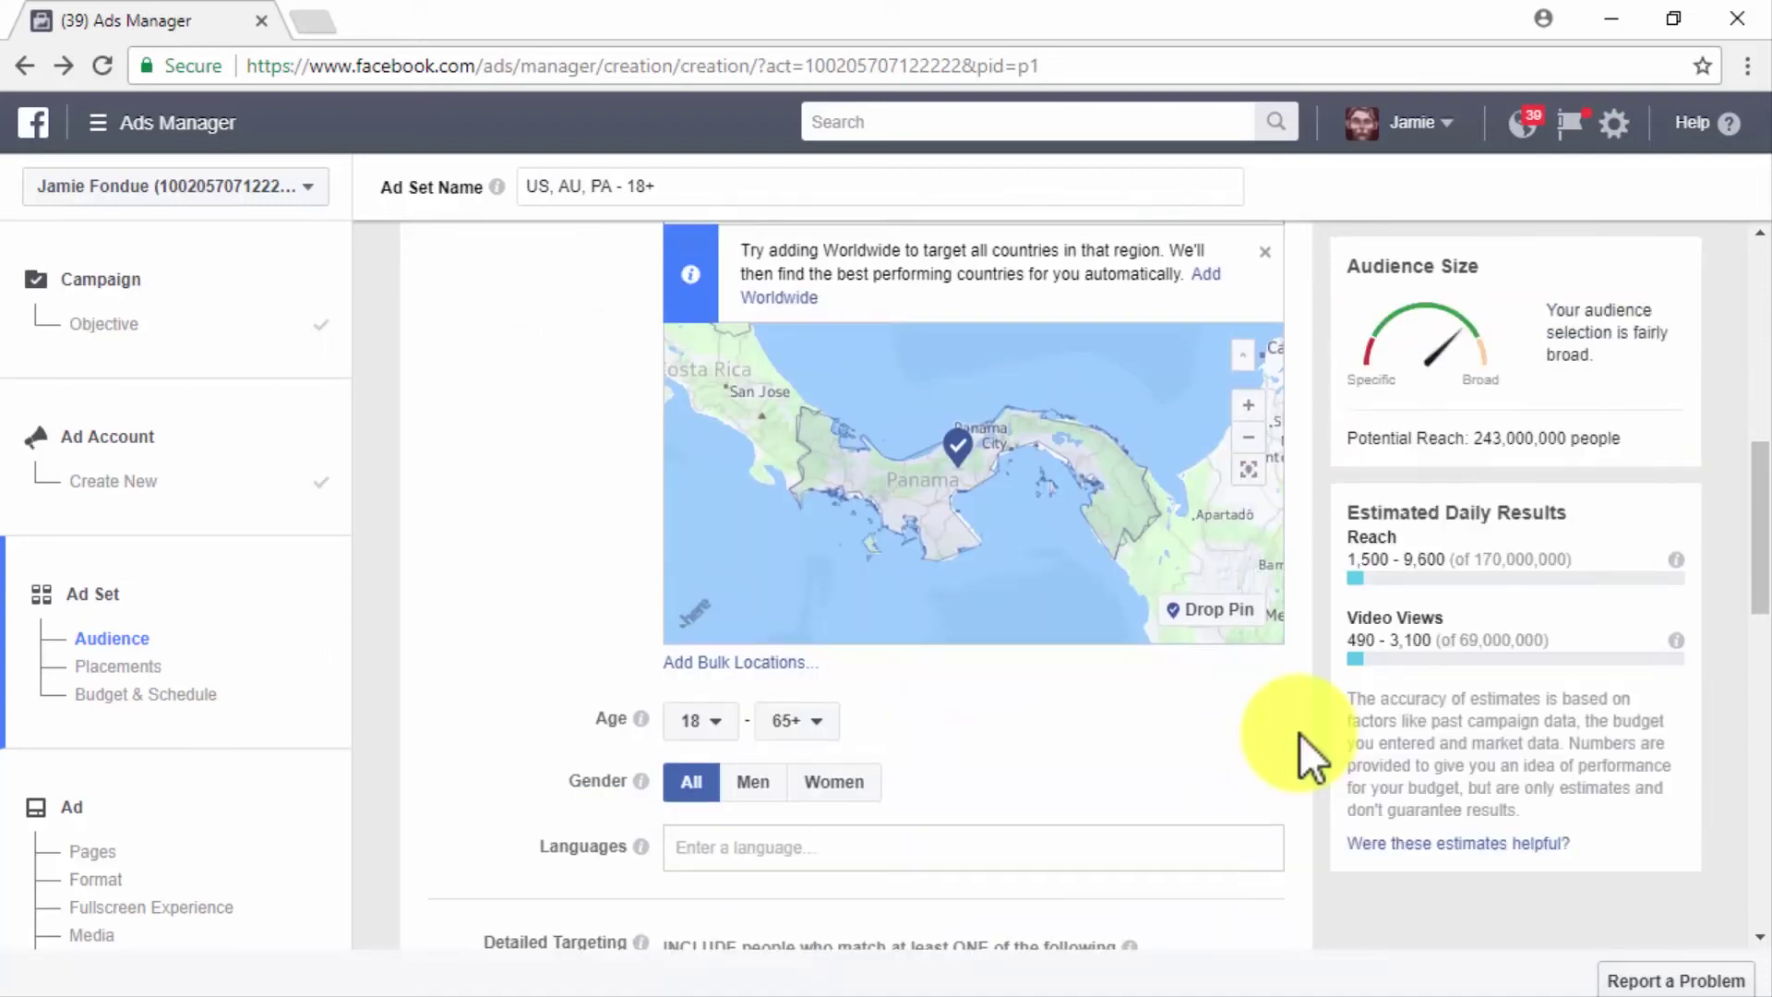
{"action": "left_click", "coordinate": [718, 721]}
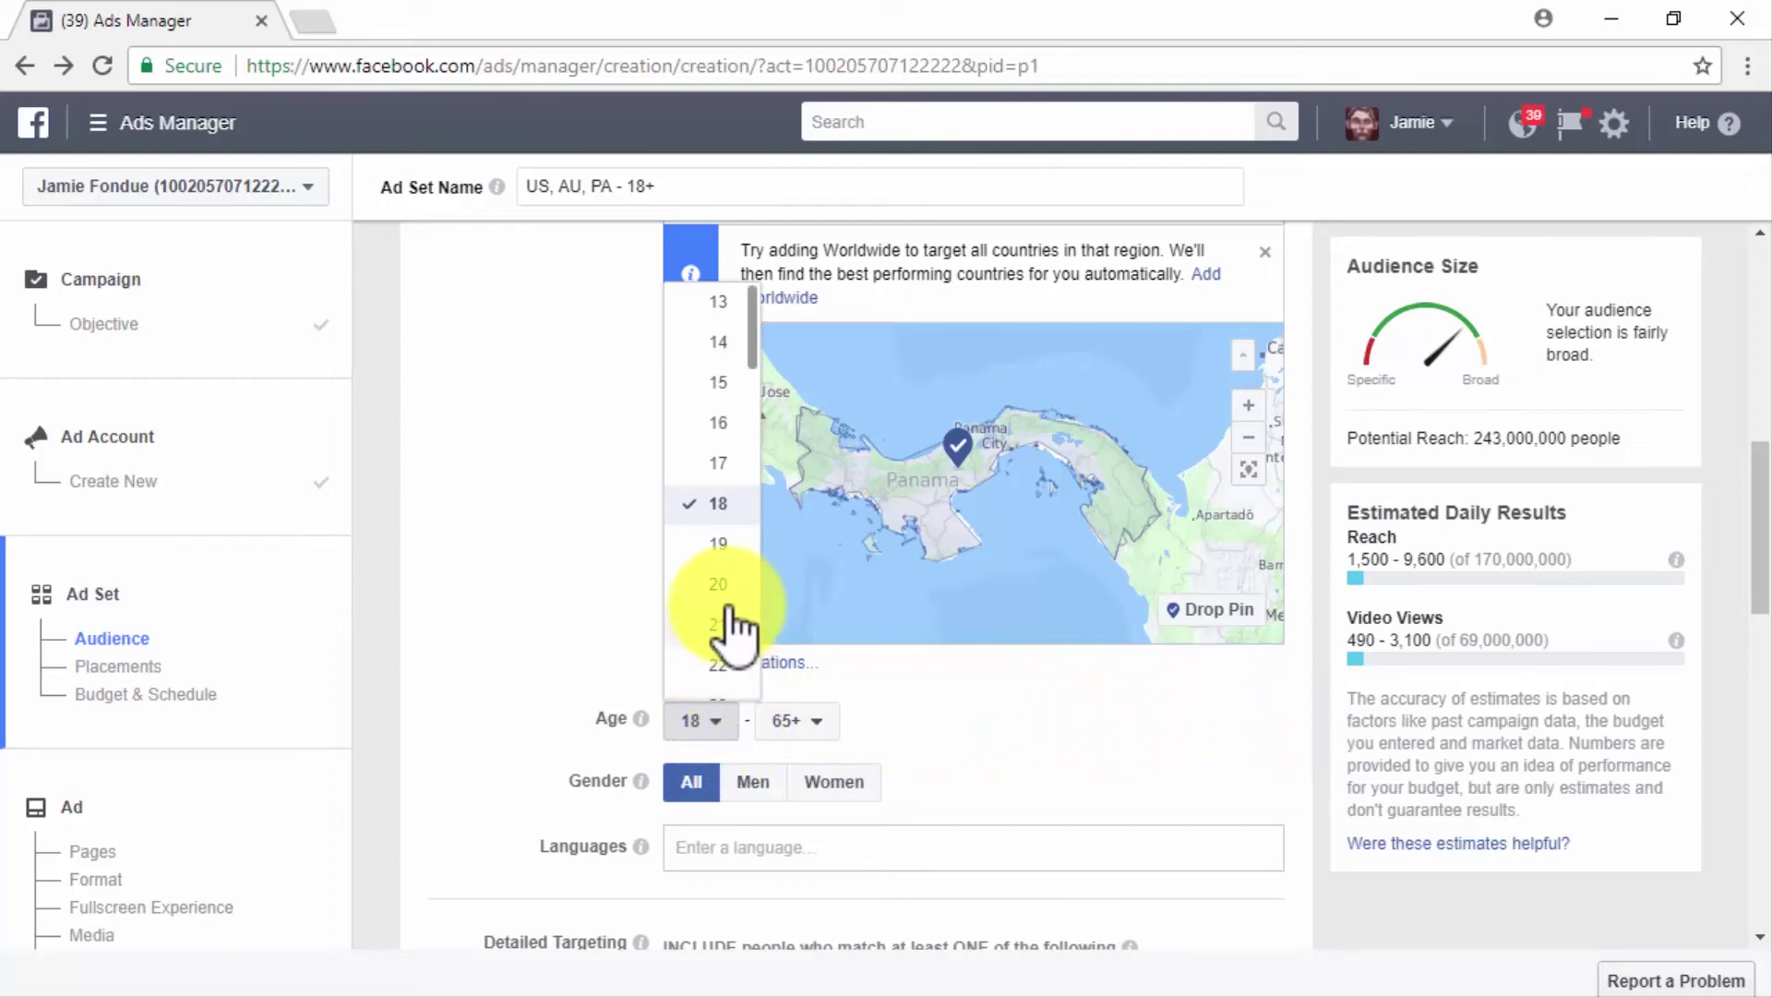
{"action": "scroll", "coordinate": [734, 599], "scroll_direction": "down", "scroll_amount": 2}
{"action": "scroll", "coordinate": [734, 609], "scroll_direction": "down", "scroll_amount": 2}
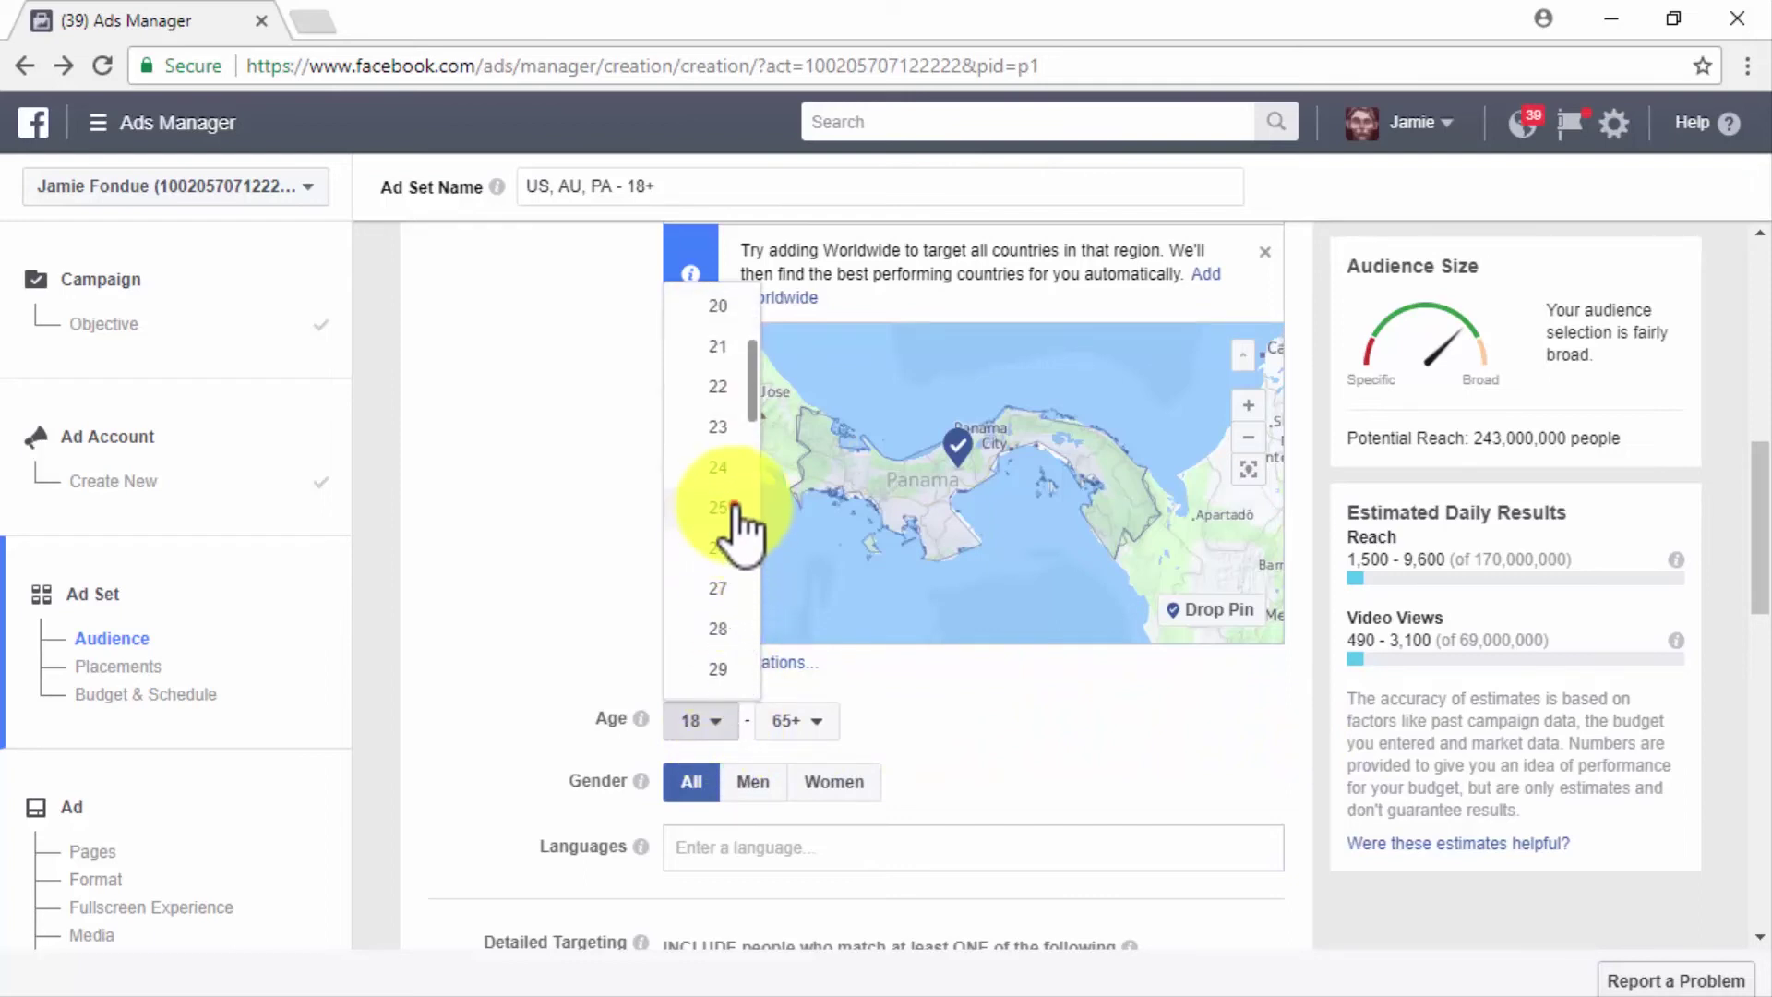
{"action": "key", "text": "Return"}
{"action": "left_click", "coordinate": [831, 721]}
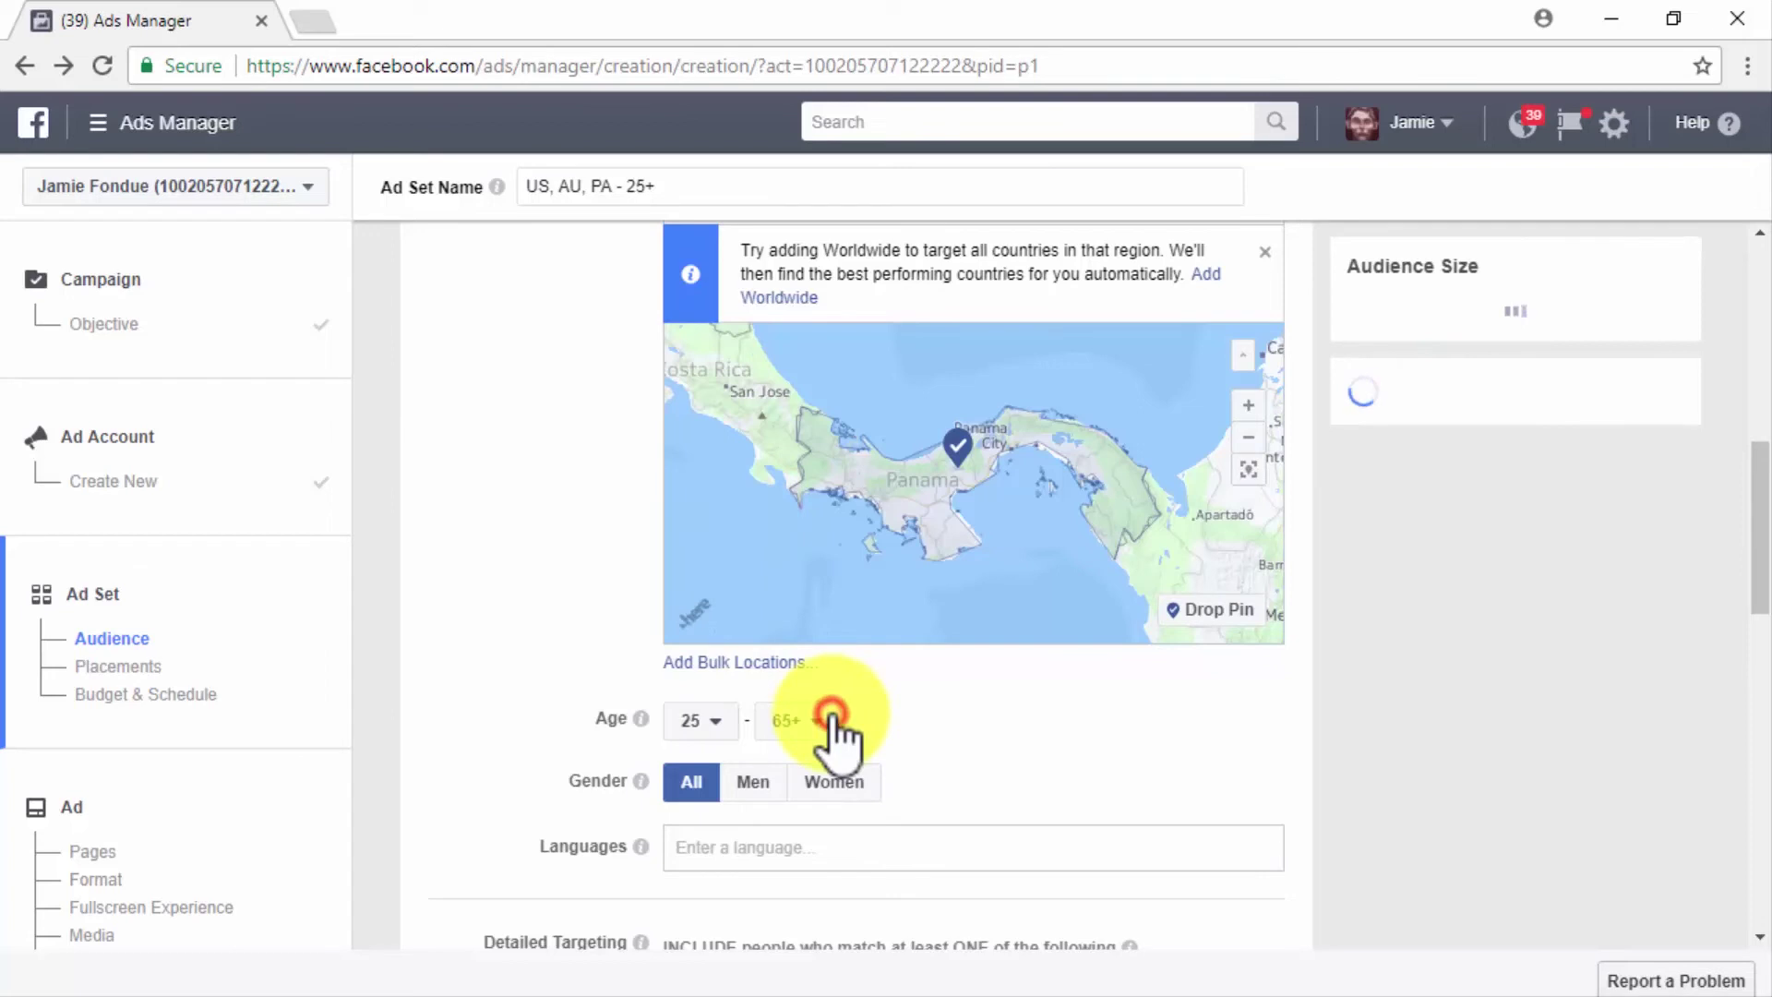
{"action": "scroll", "coordinate": [812, 637], "scroll_direction": "up", "scroll_amount": 10}
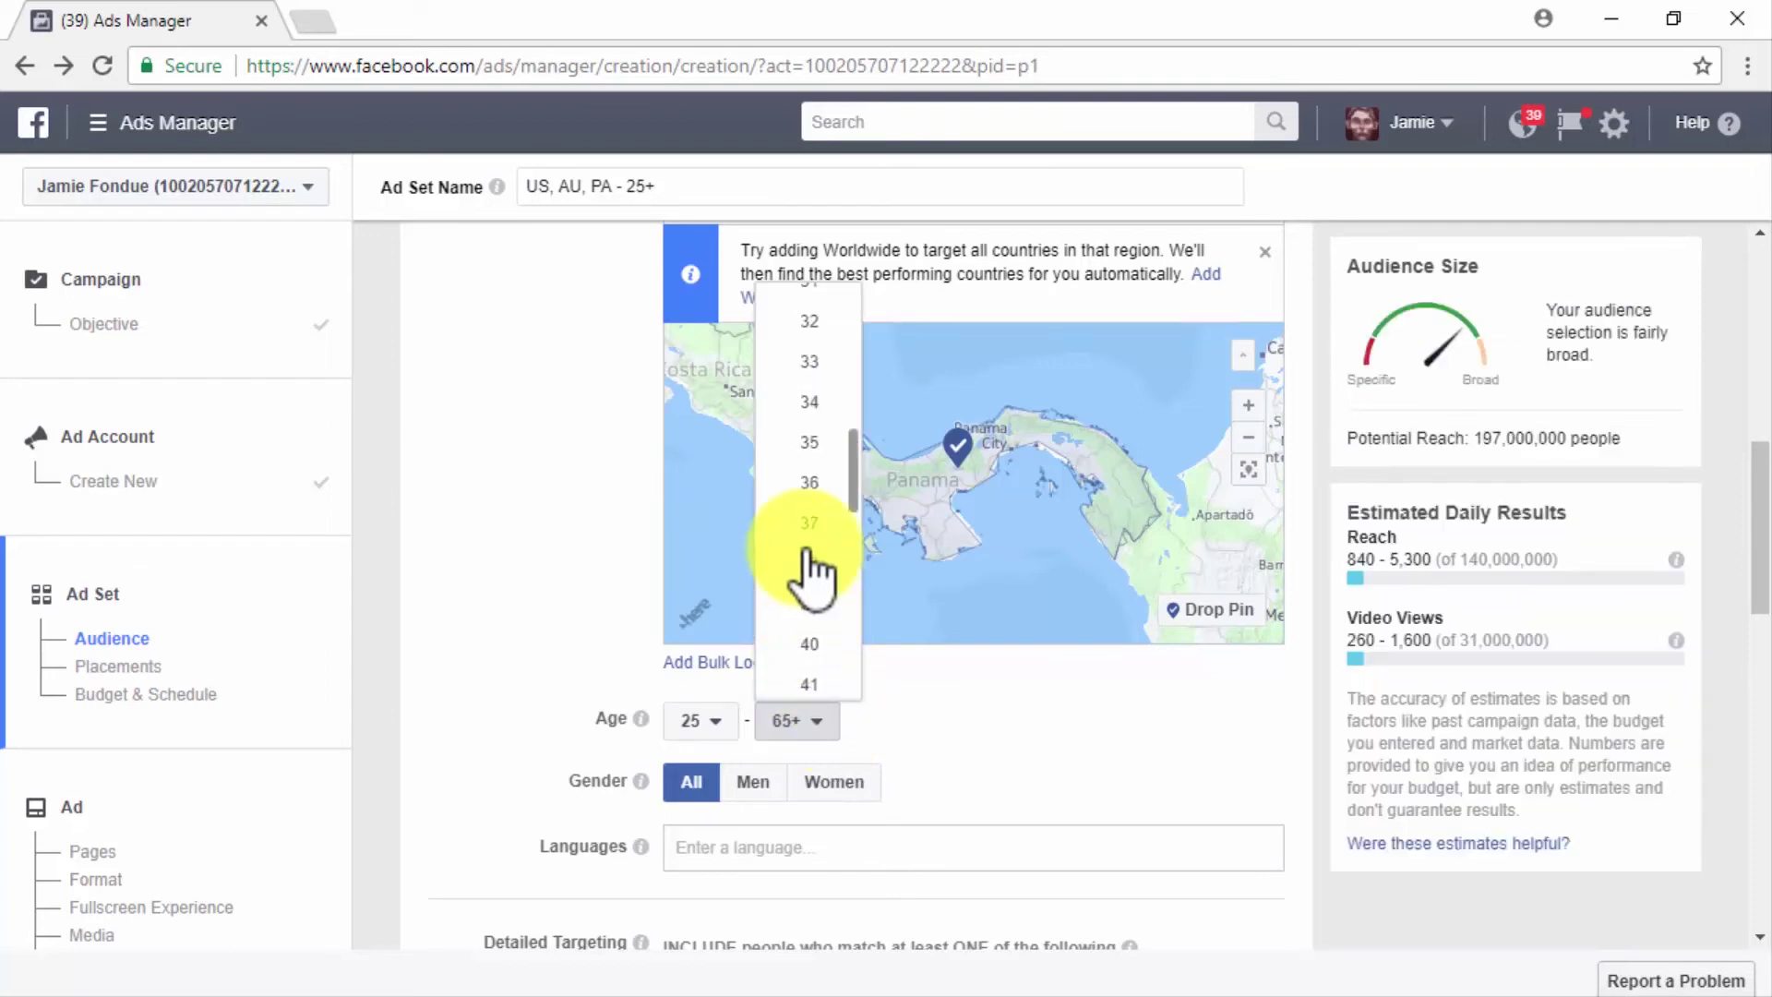
{"action": "left_click", "coordinate": [804, 406]}
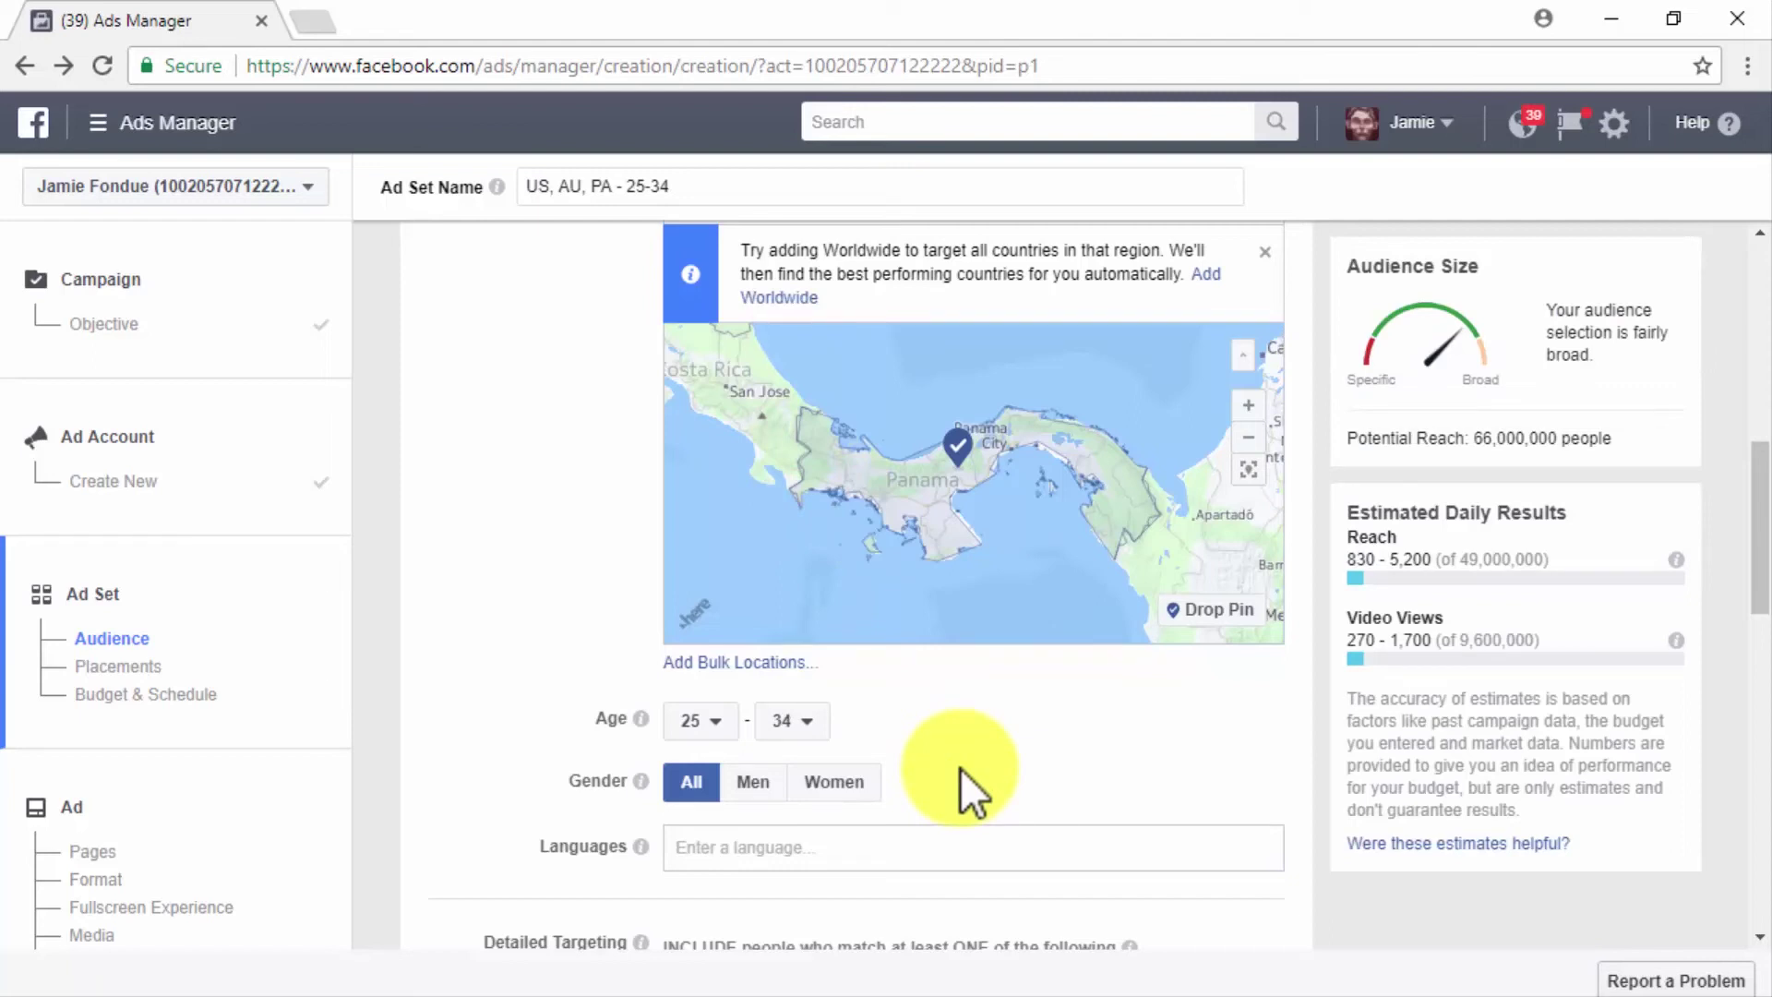
- Add English (All) as the audience's language
{"action": "scroll", "coordinate": [960, 768], "scroll_direction": "down", "scroll_amount": 2}
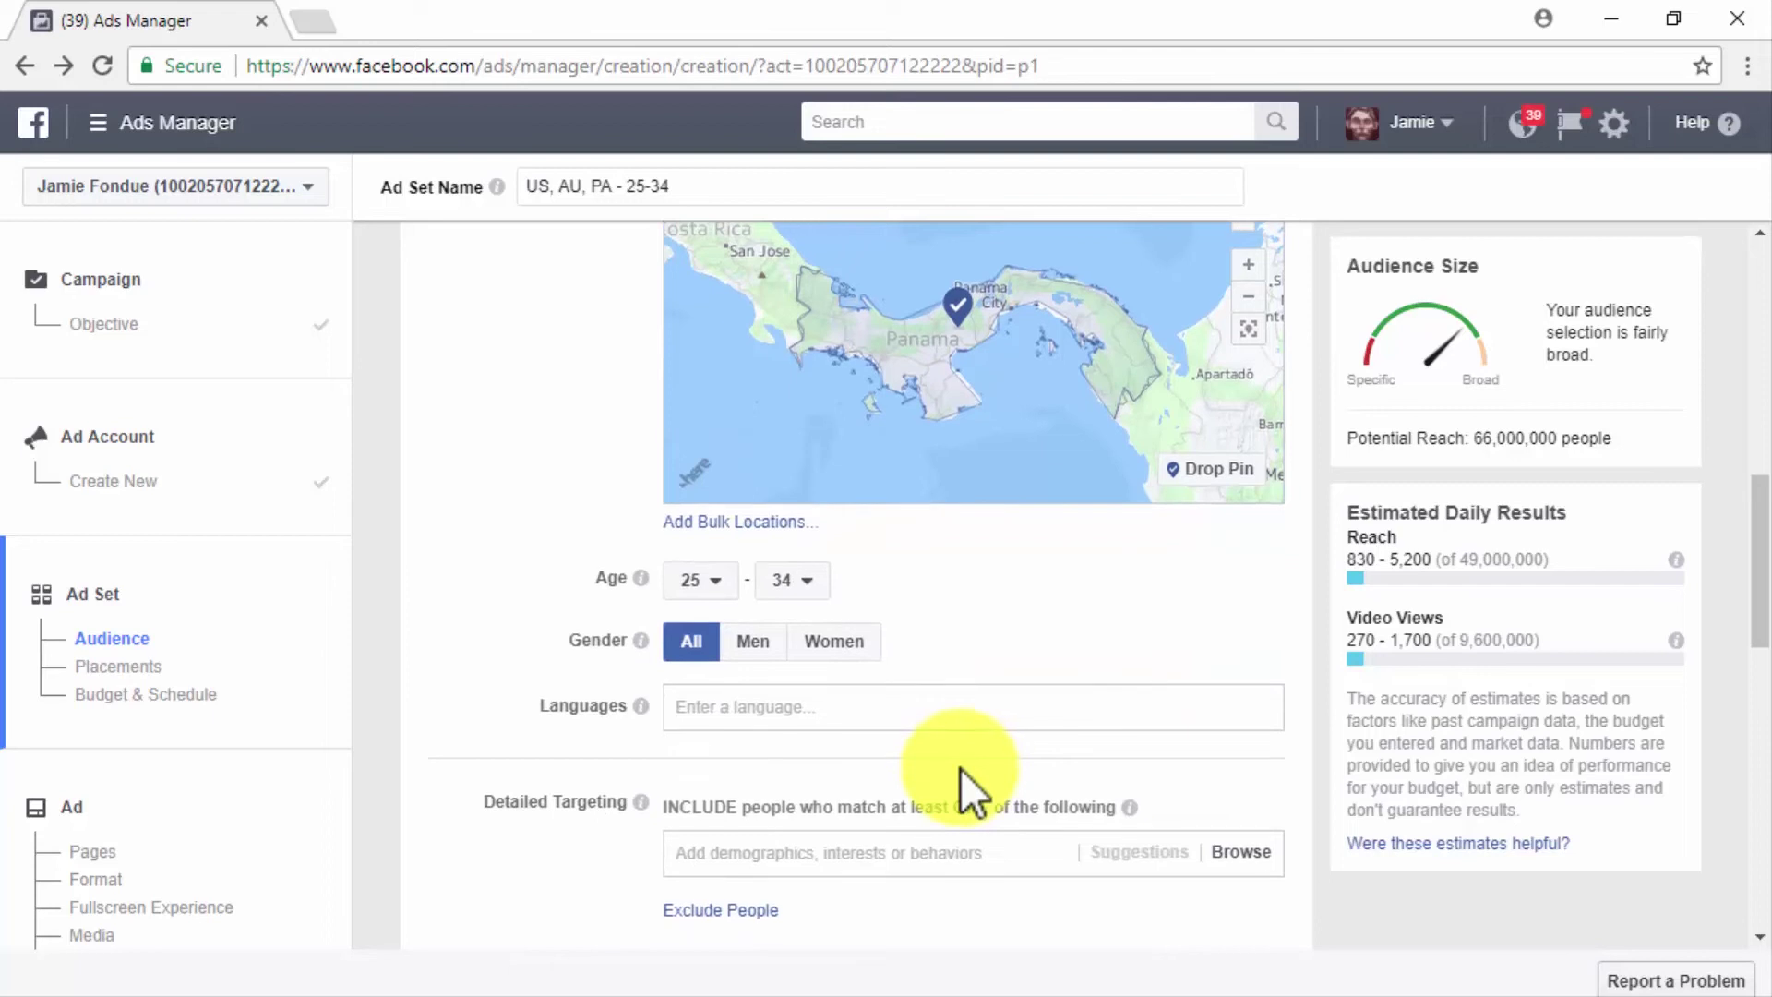
{"action": "scroll", "coordinate": [960, 768], "scroll_direction": "down", "scroll_amount": 2}
{"action": "left_click", "coordinate": [787, 569]}
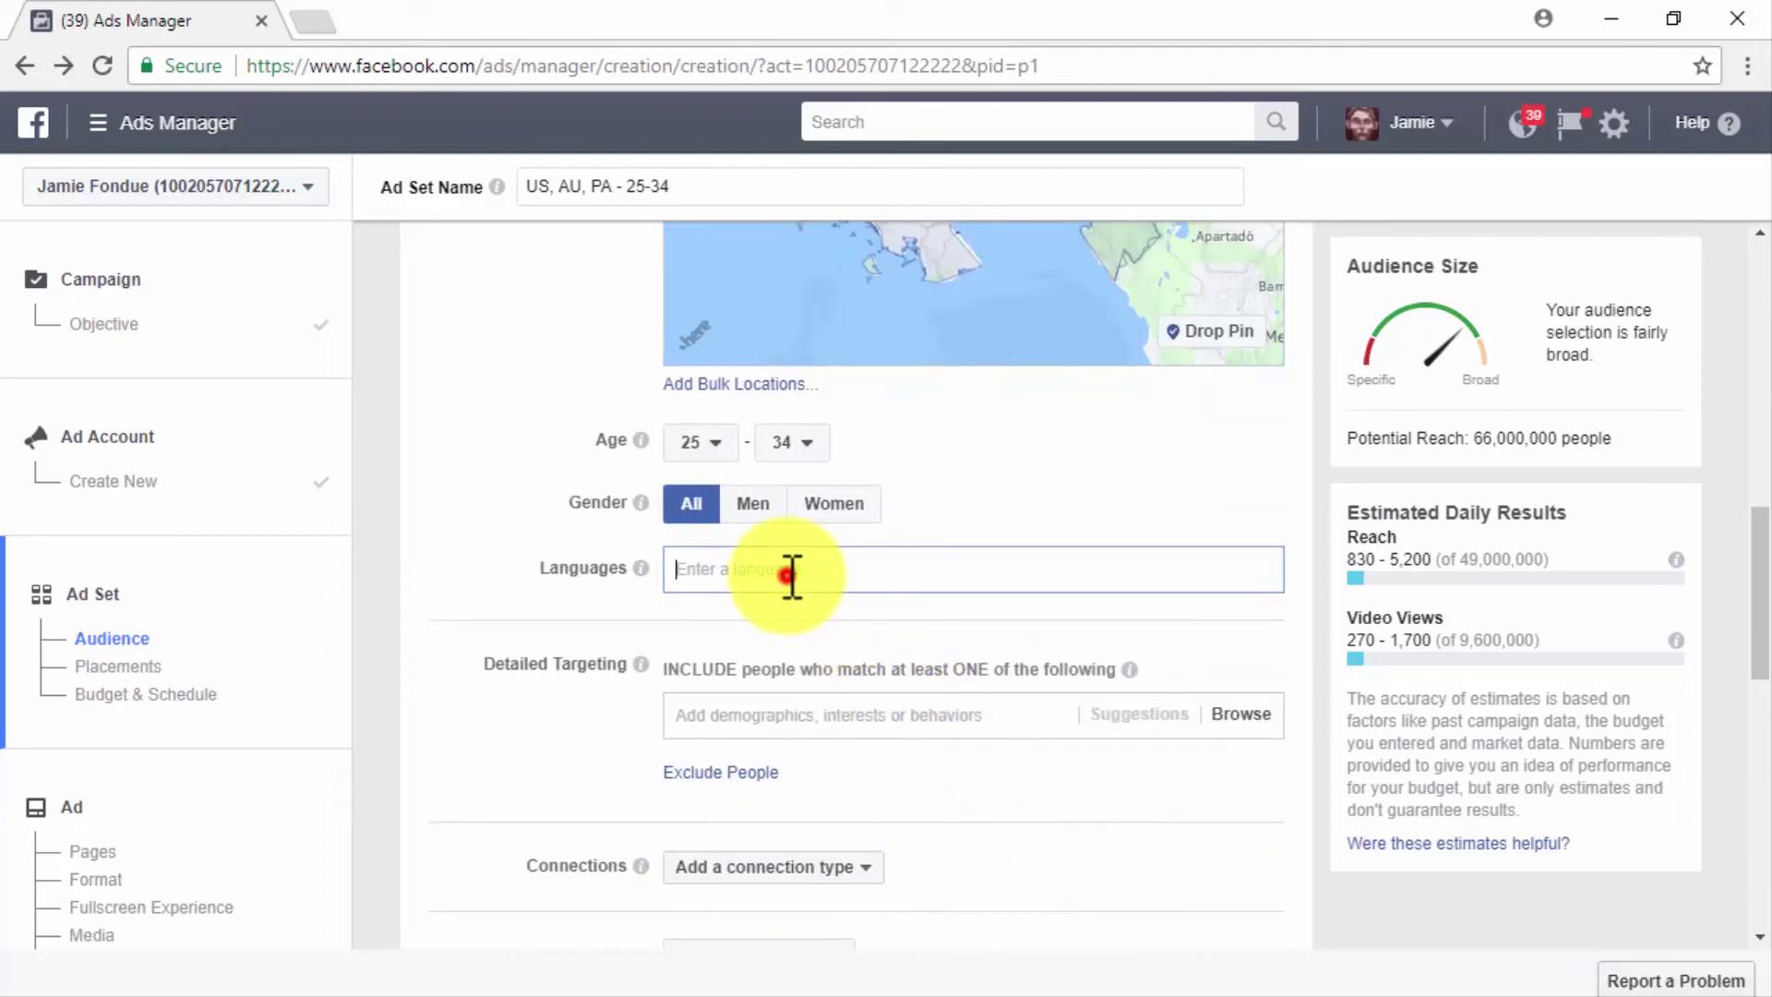
{"action": "type", "text": "english"}
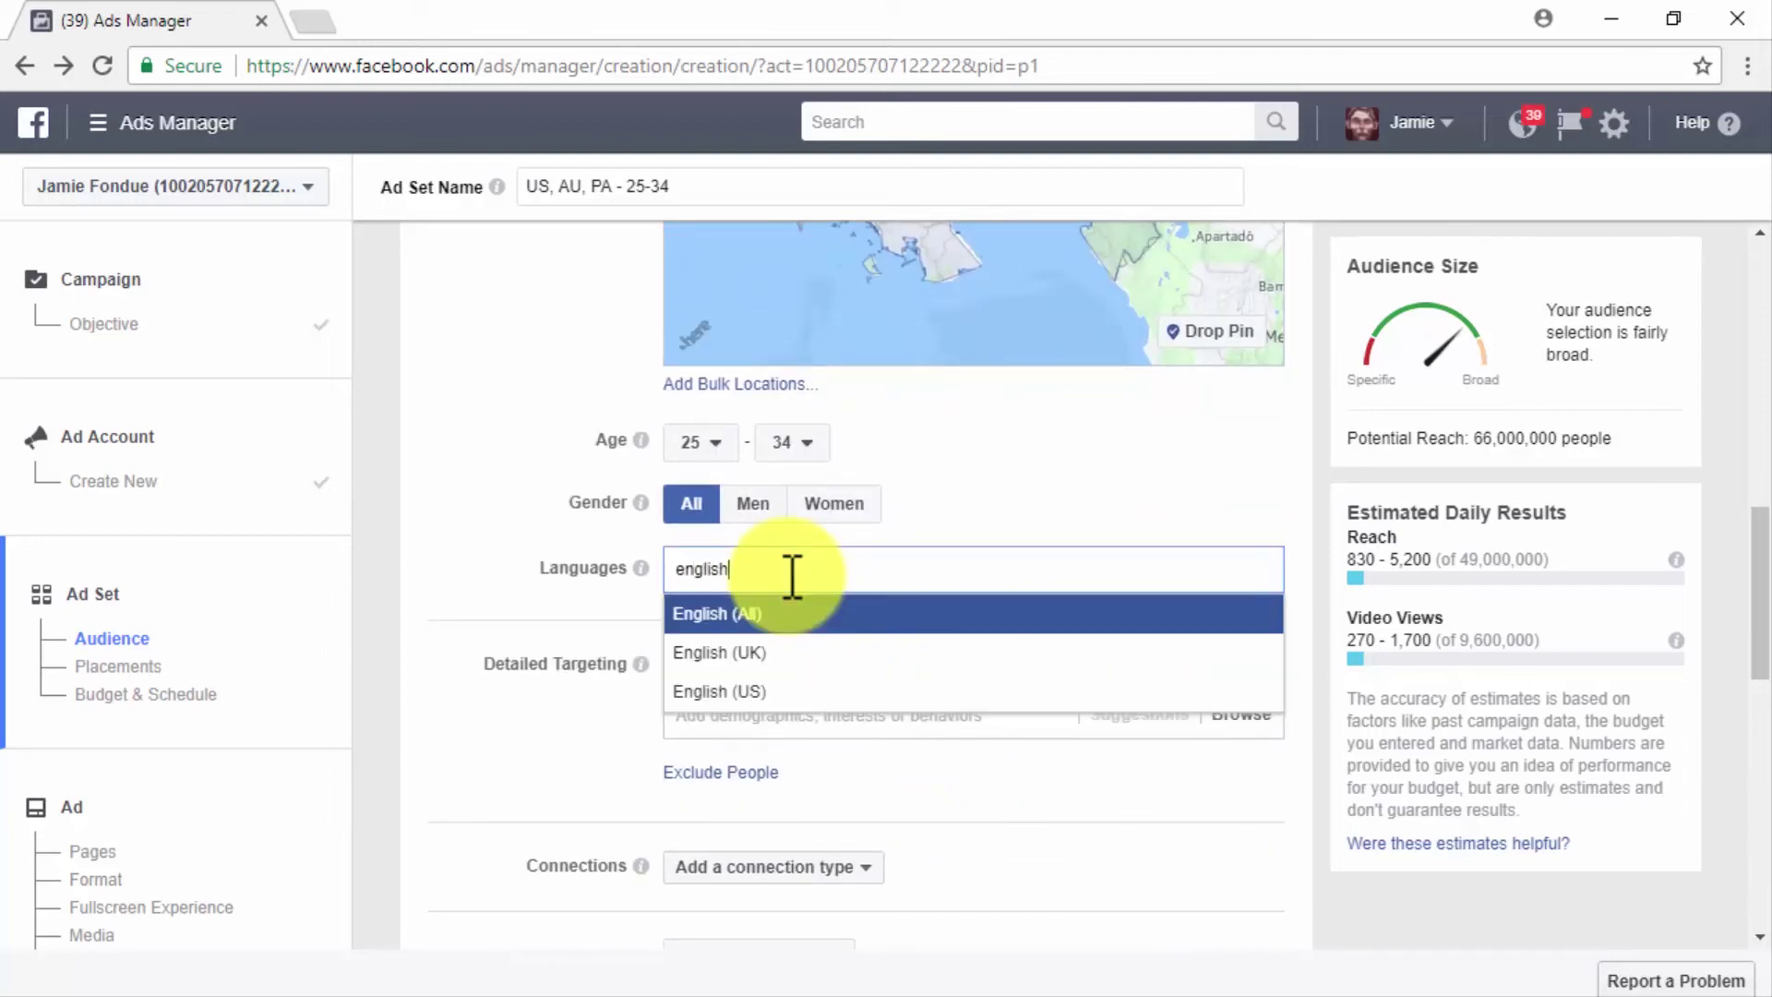
{"action": "left_click", "coordinate": [737, 609]}
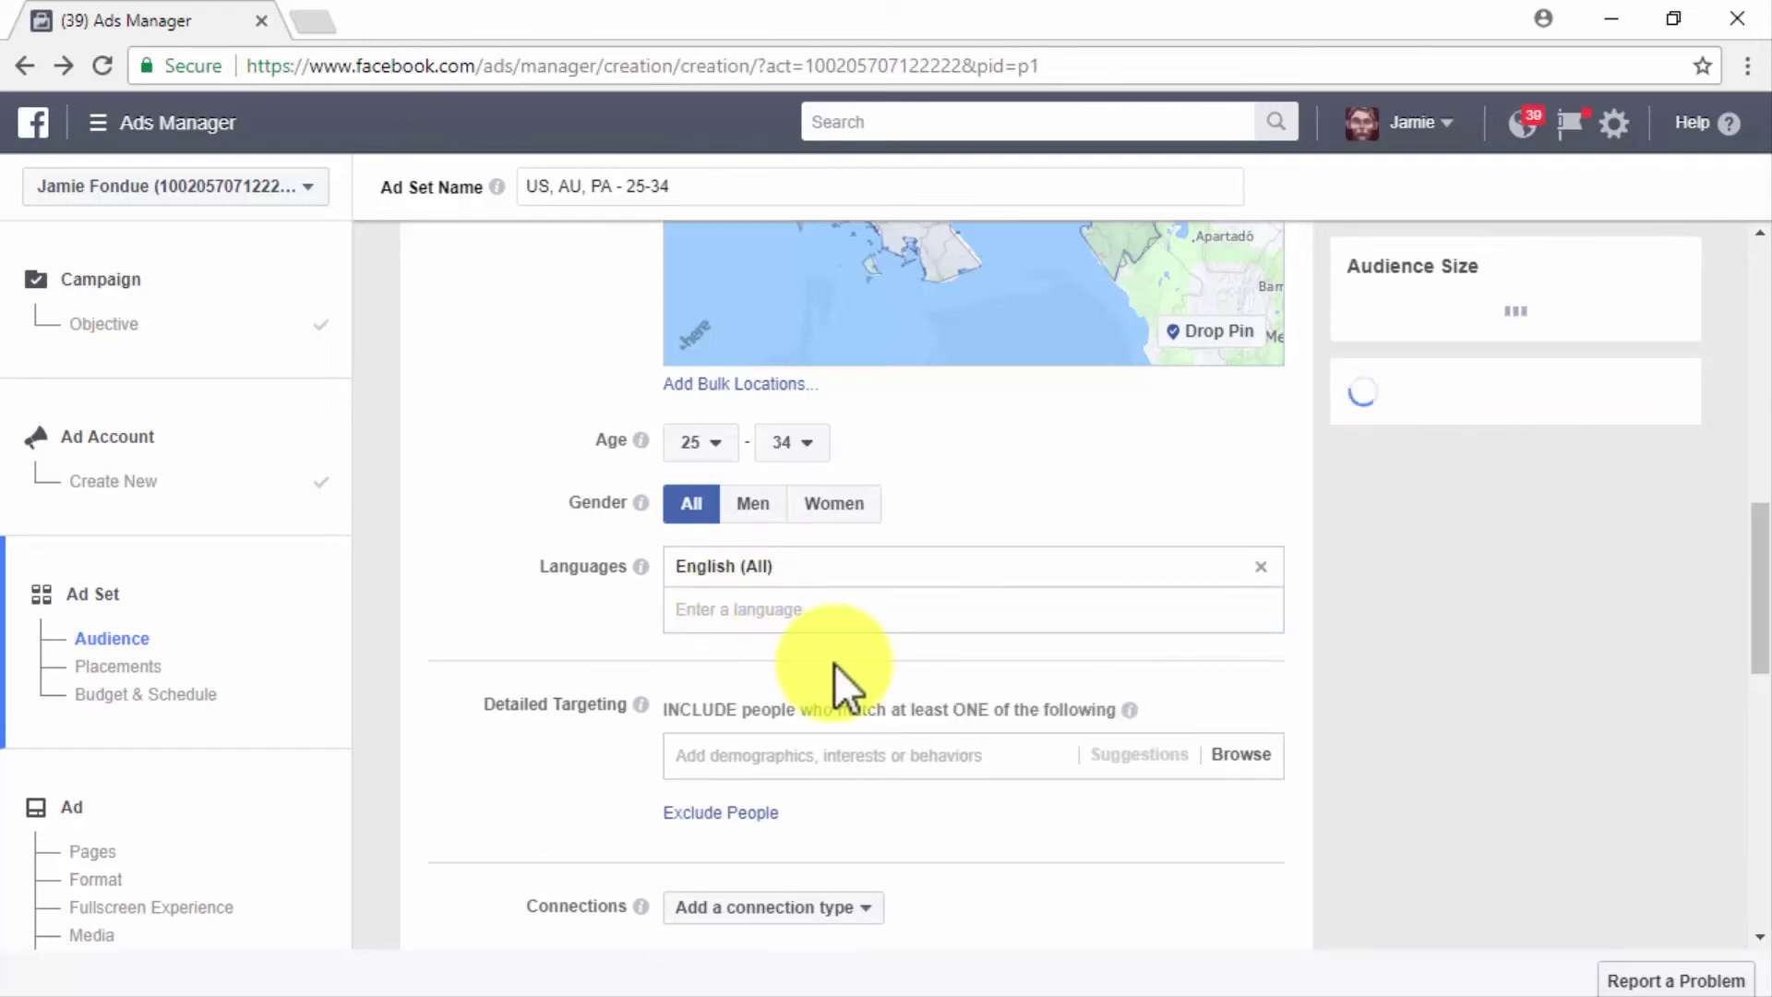
- Search the detailed targeting for fitness and include the Physical fitness interest
{"action": "scroll", "coordinate": [1049, 844], "scroll_direction": "down", "scroll_amount": 2}
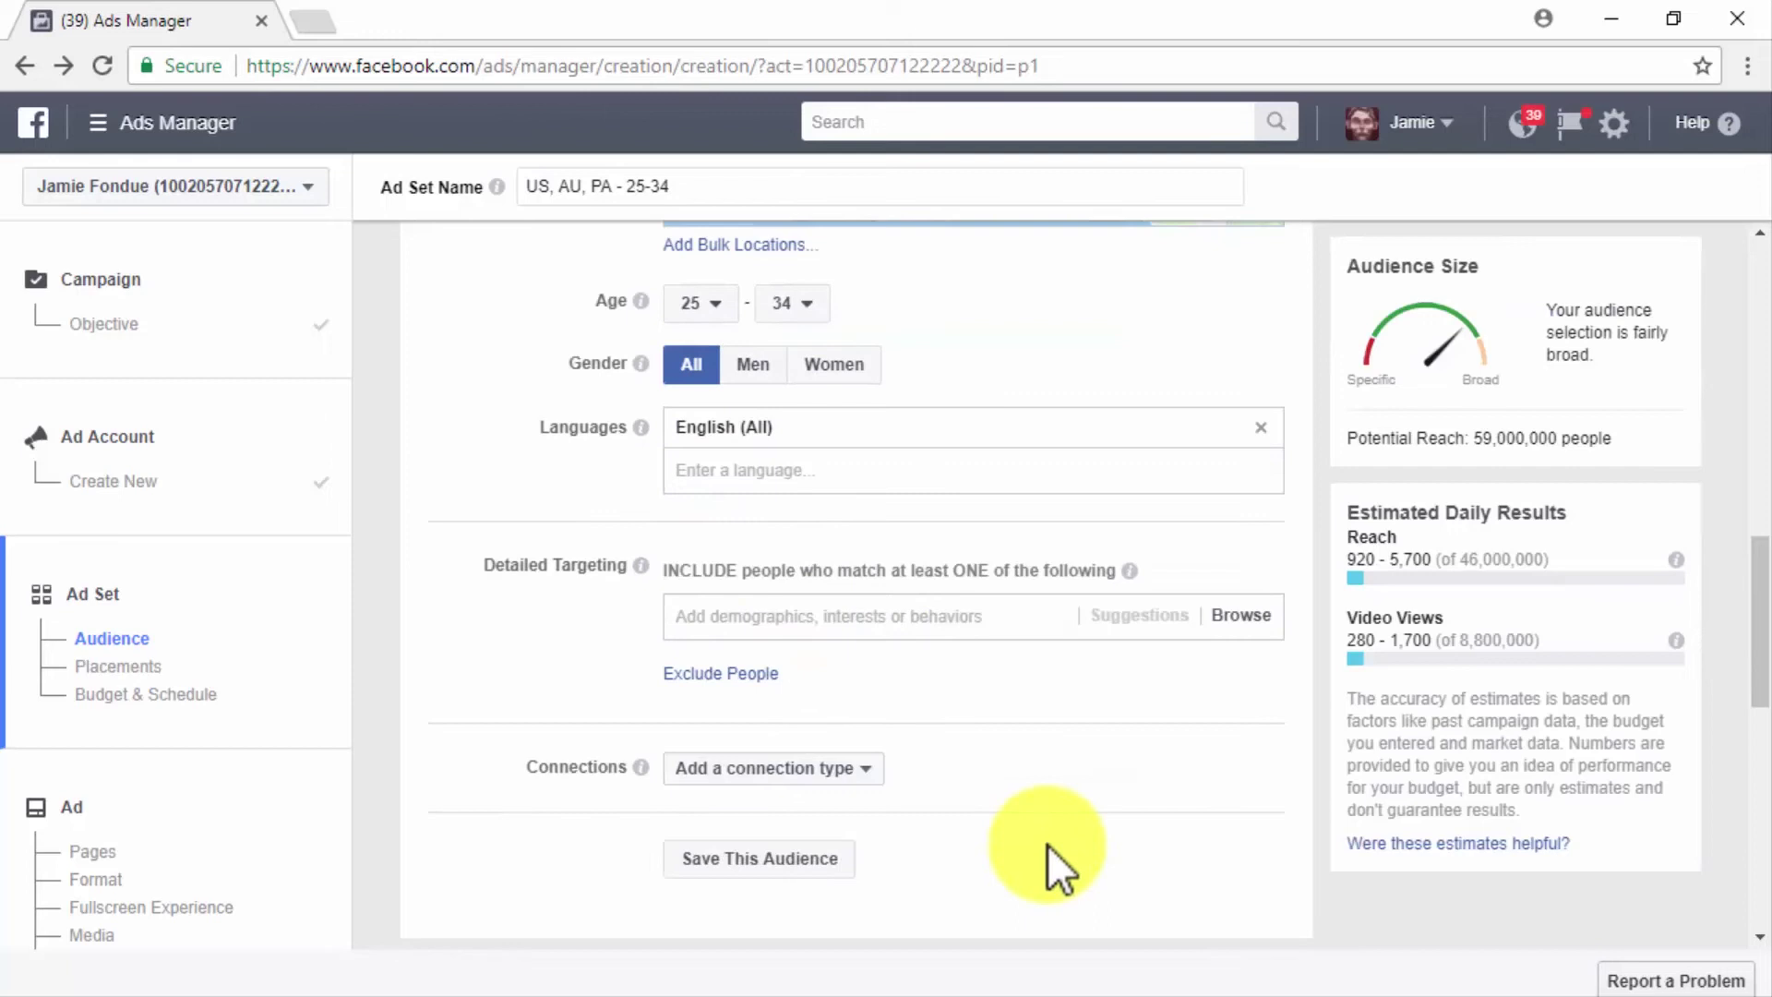
{"action": "scroll", "coordinate": [1048, 844], "scroll_direction": "down", "scroll_amount": 2}
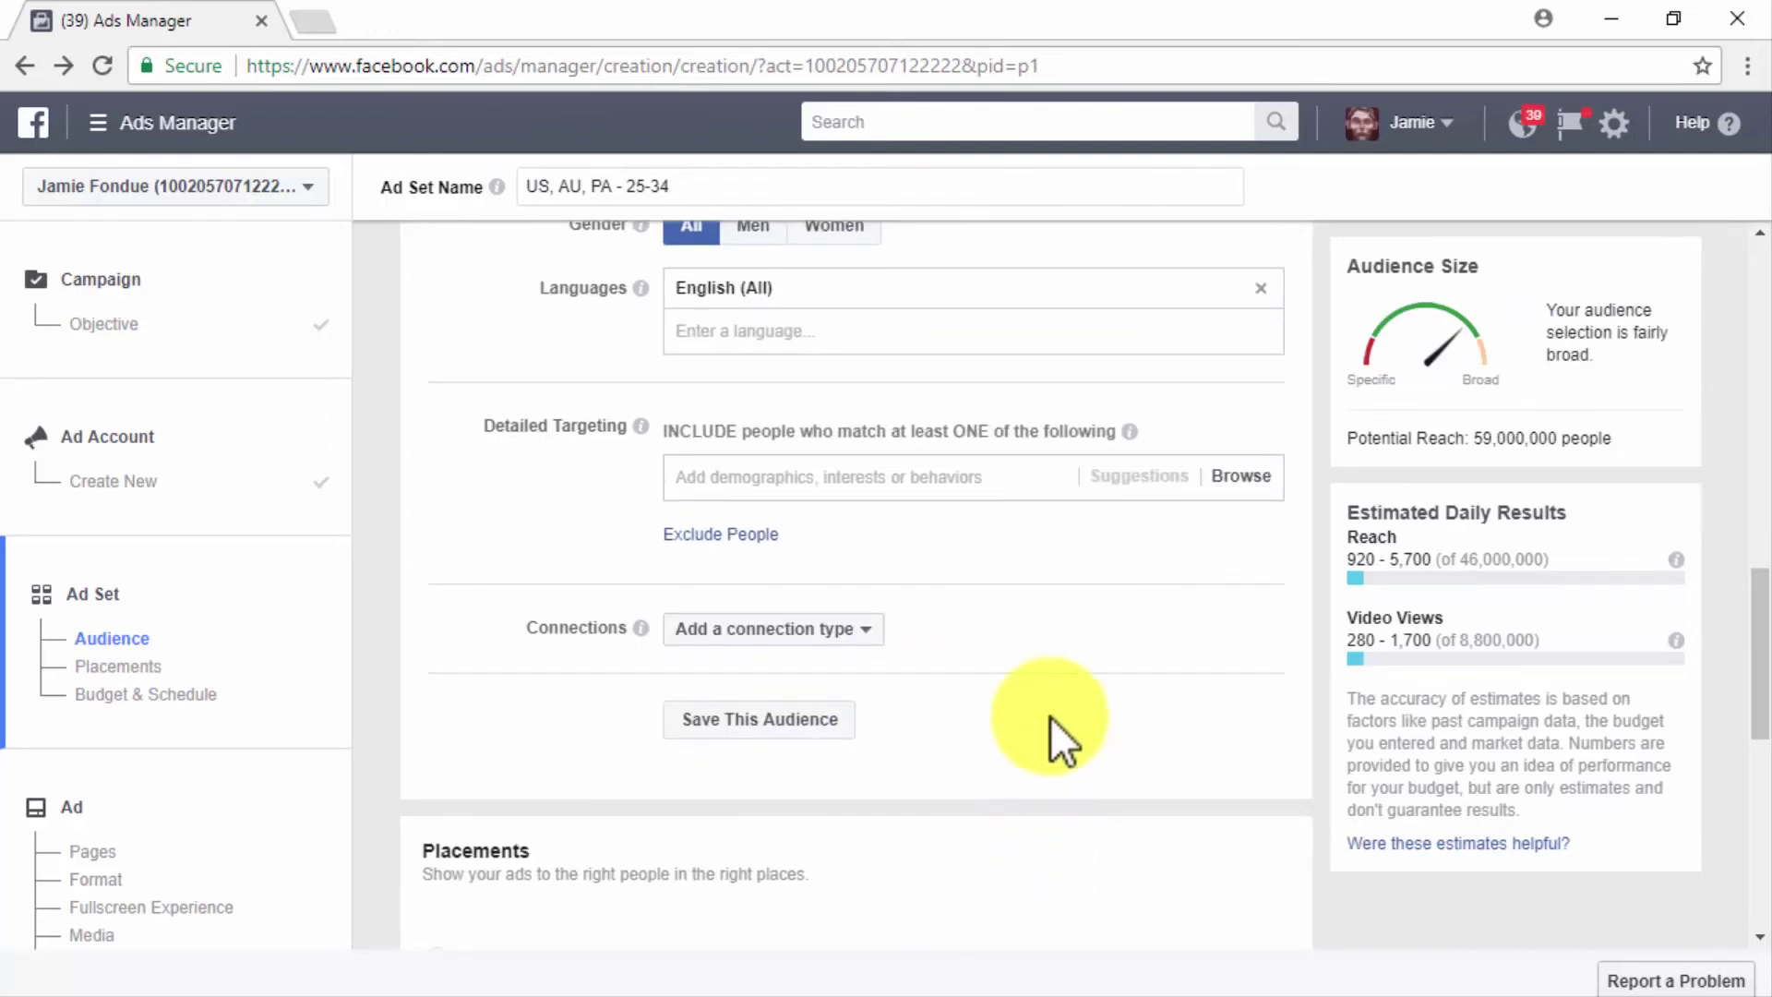
{"action": "left_click", "coordinate": [1050, 480]}
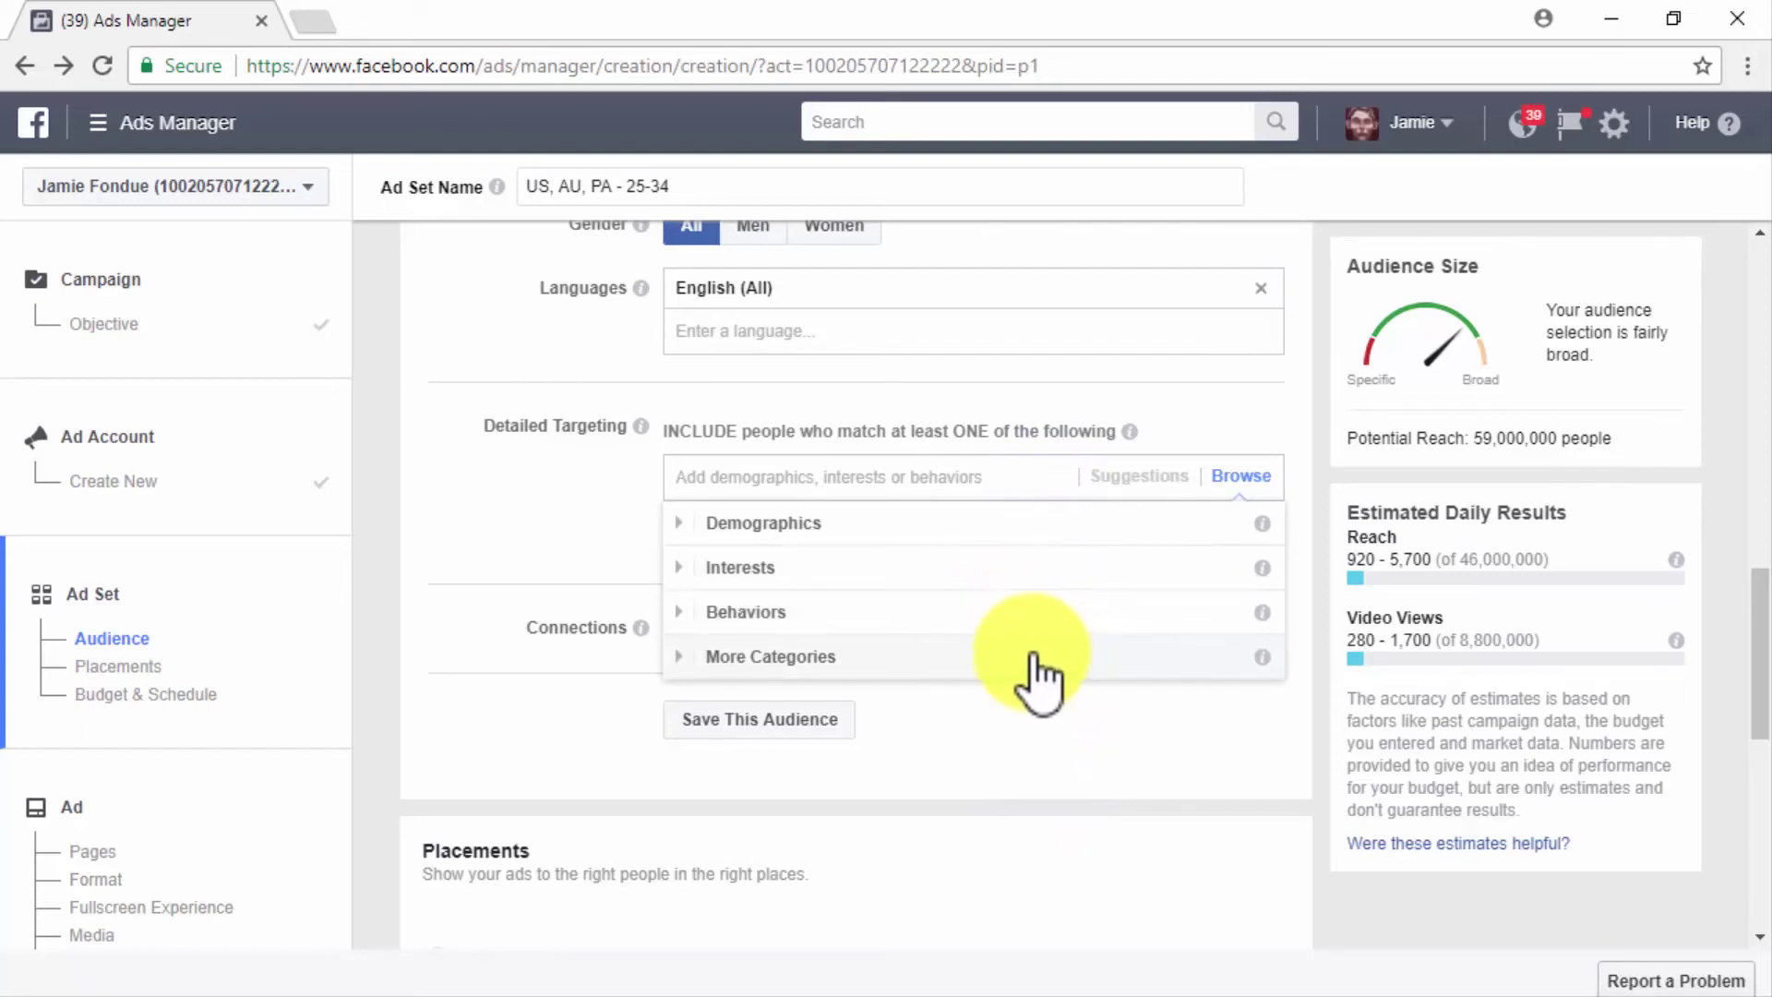
{"action": "type", "text": "fitness"}
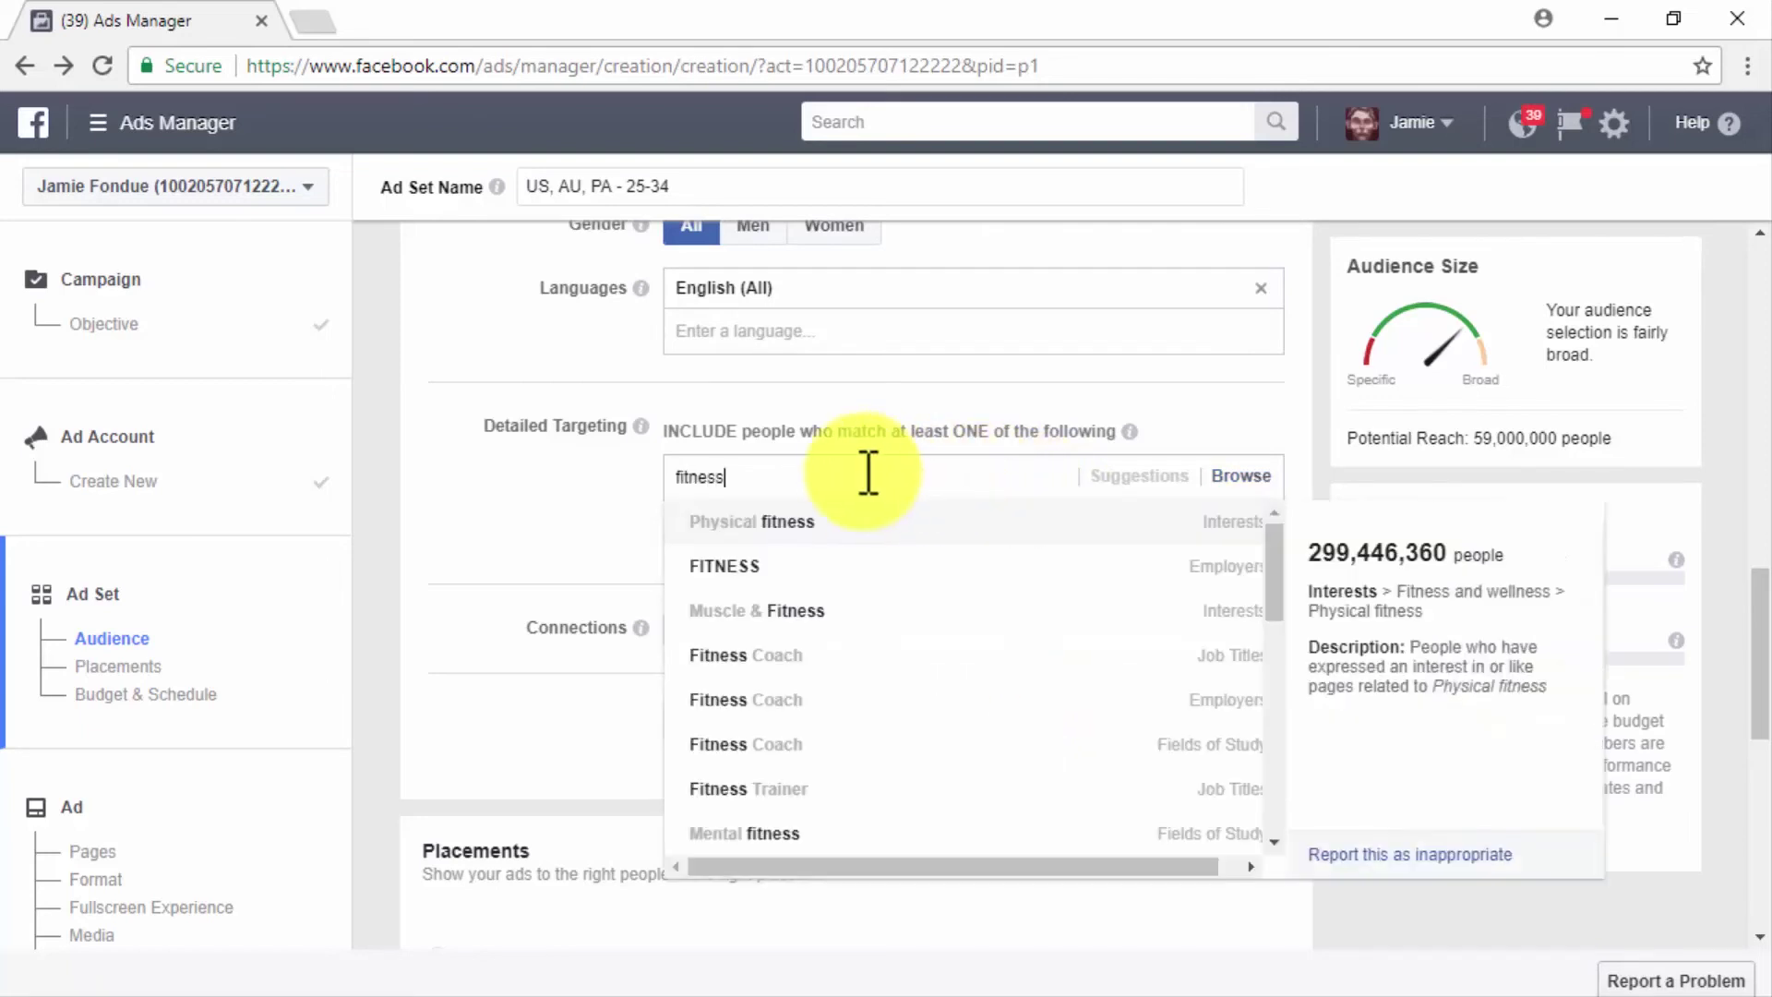
{"action": "left_click", "coordinate": [845, 523]}
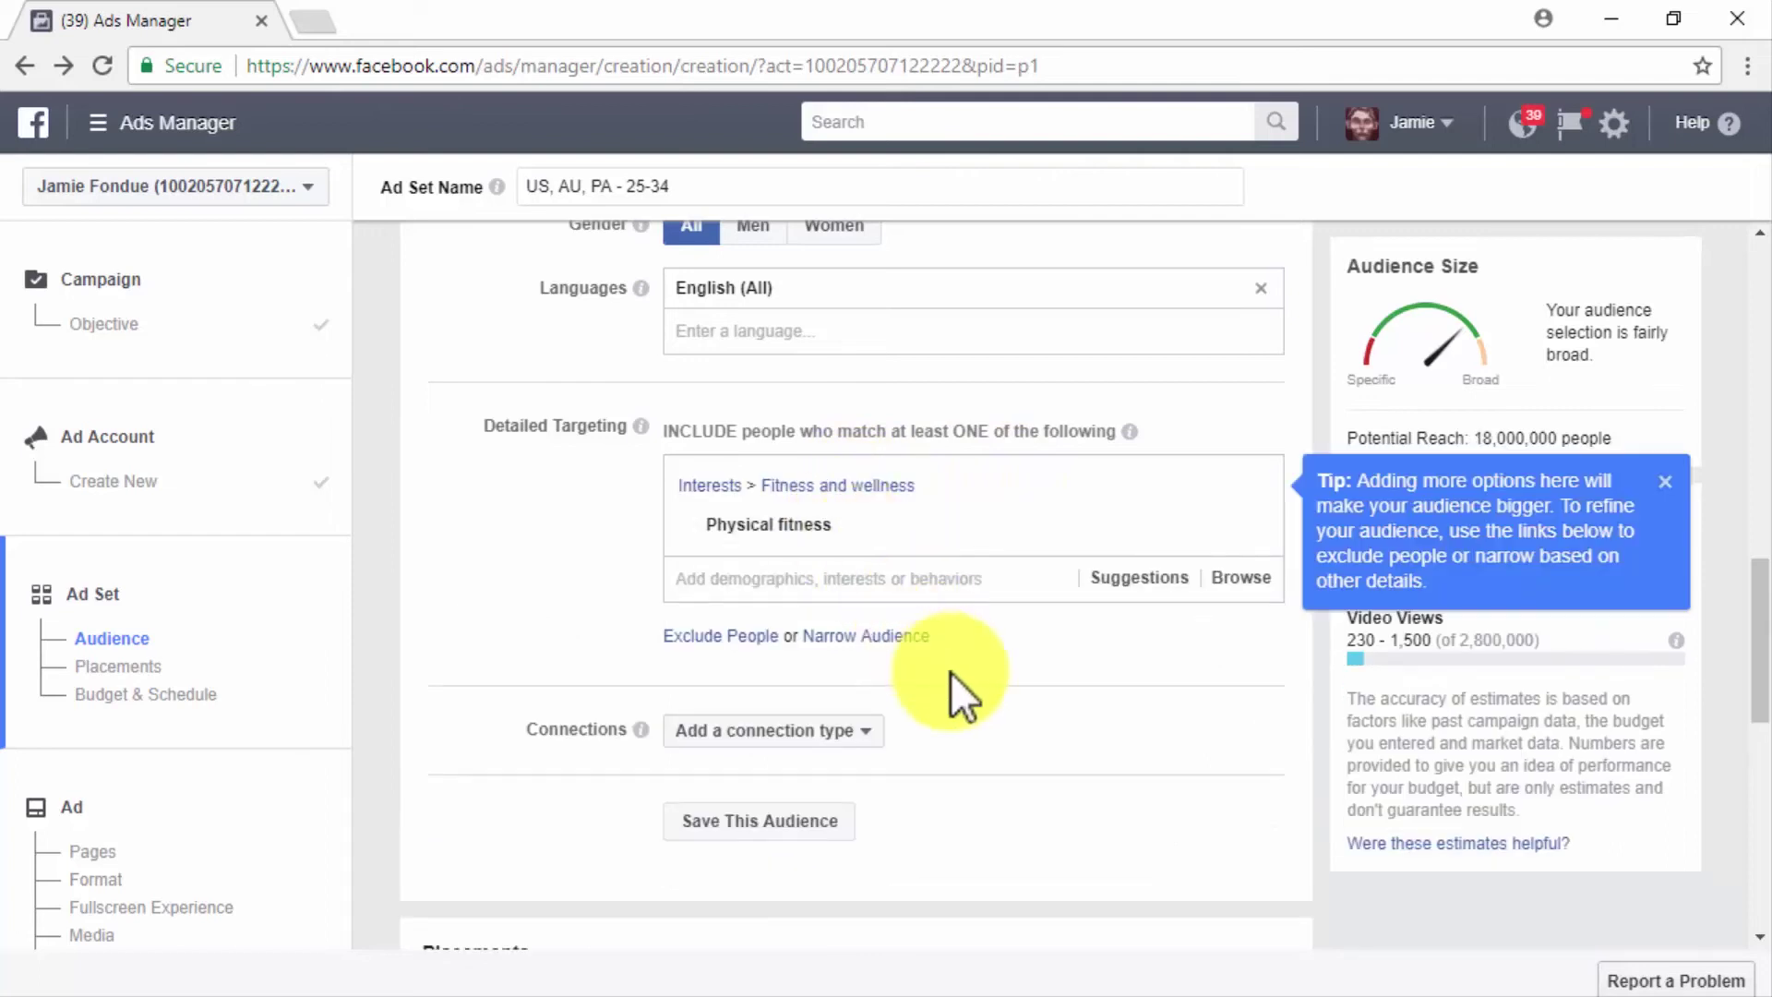
- Review the connection types available for the audience without adding one
{"action": "scroll", "coordinate": [960, 710], "scroll_direction": "down", "scroll_amount": 2}
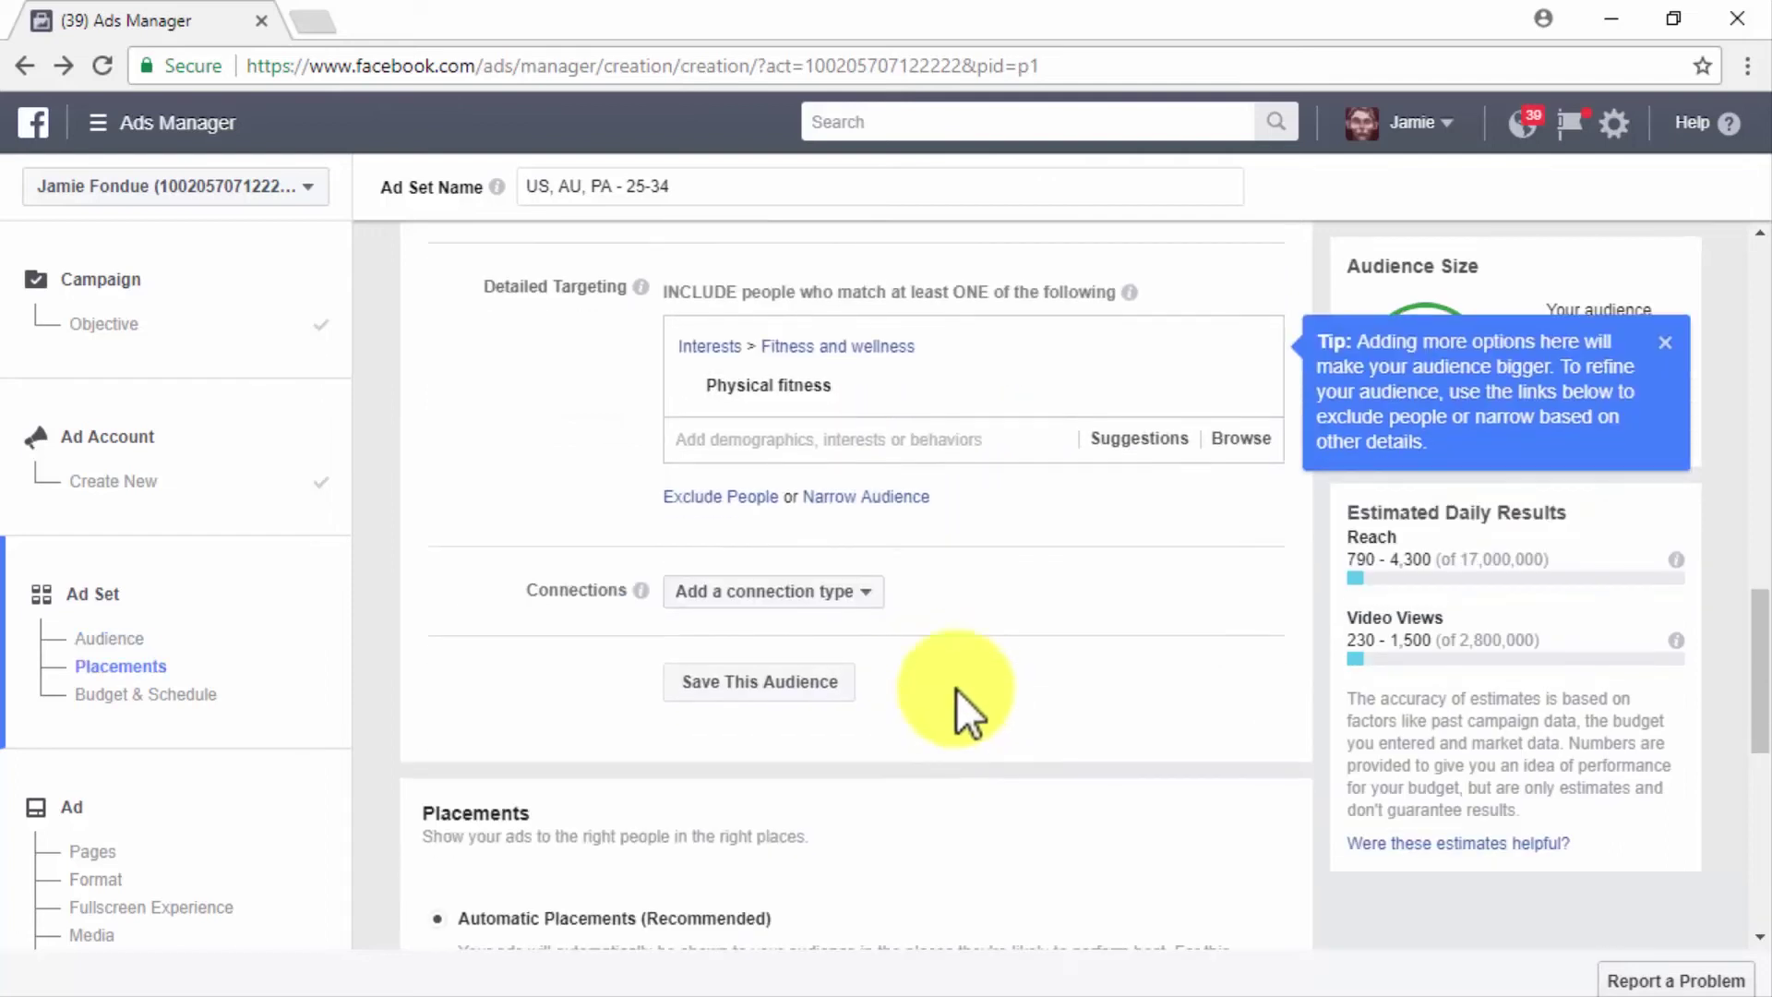
{"action": "left_click", "coordinate": [851, 592]}
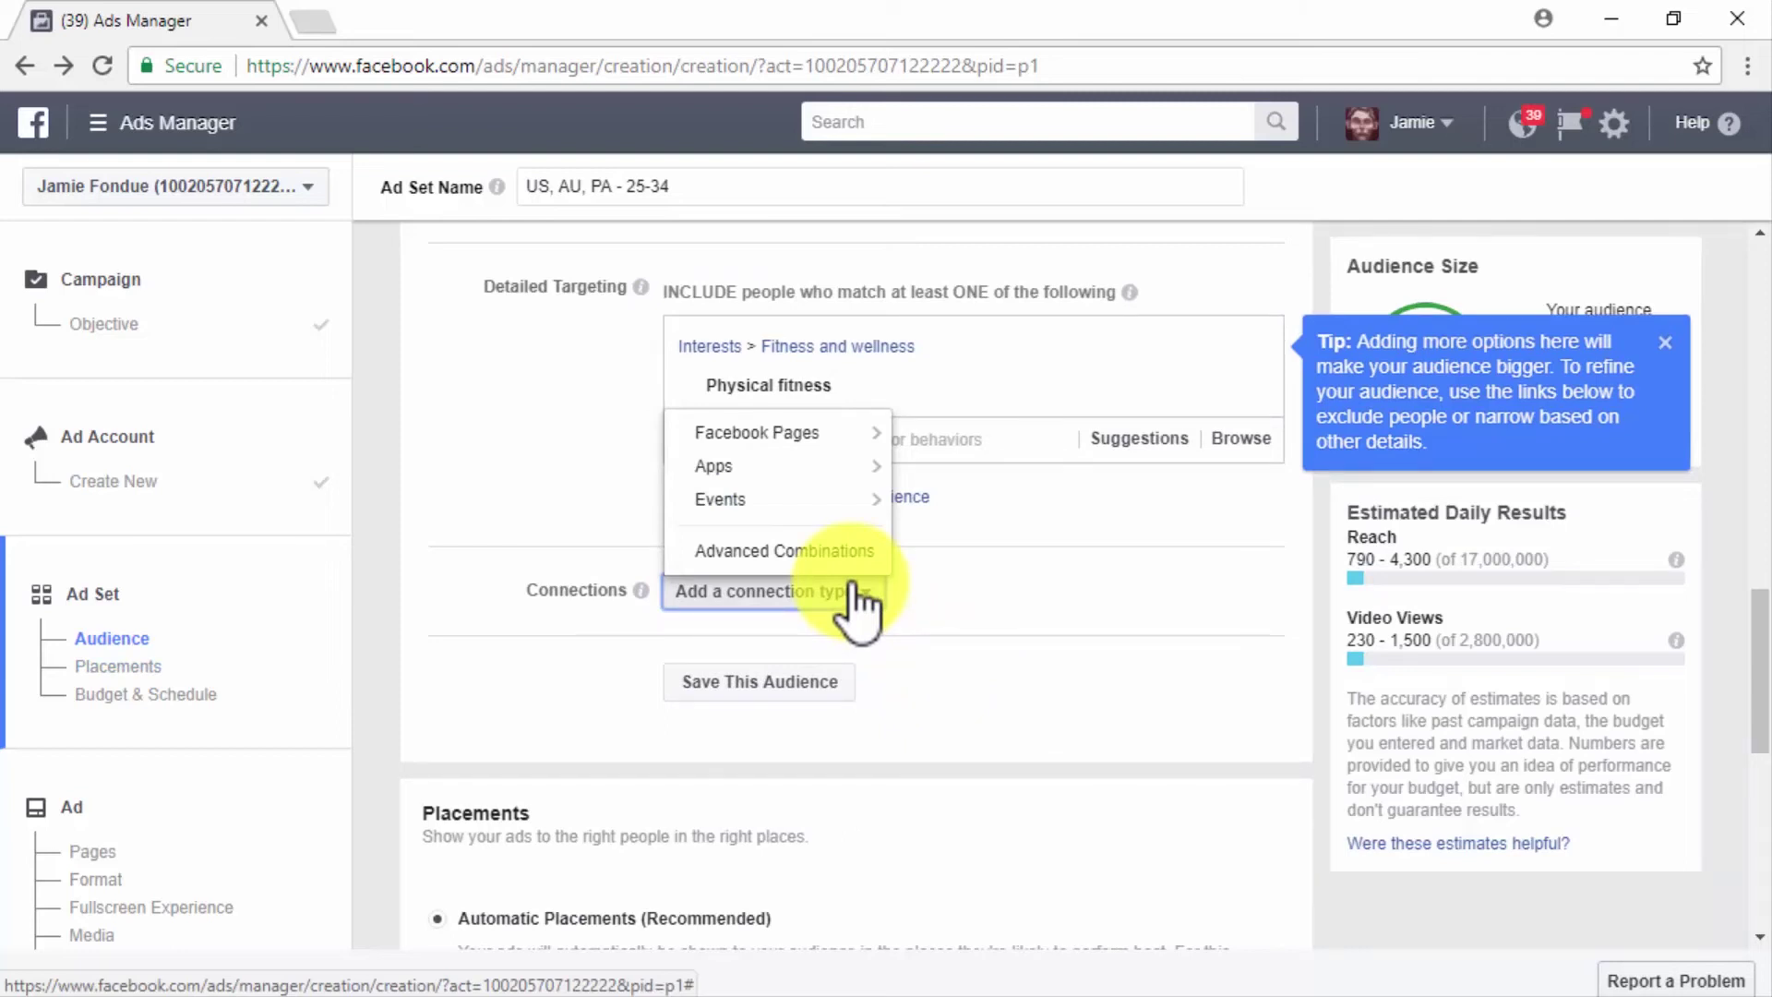
{"action": "left_click", "coordinate": [856, 600]}
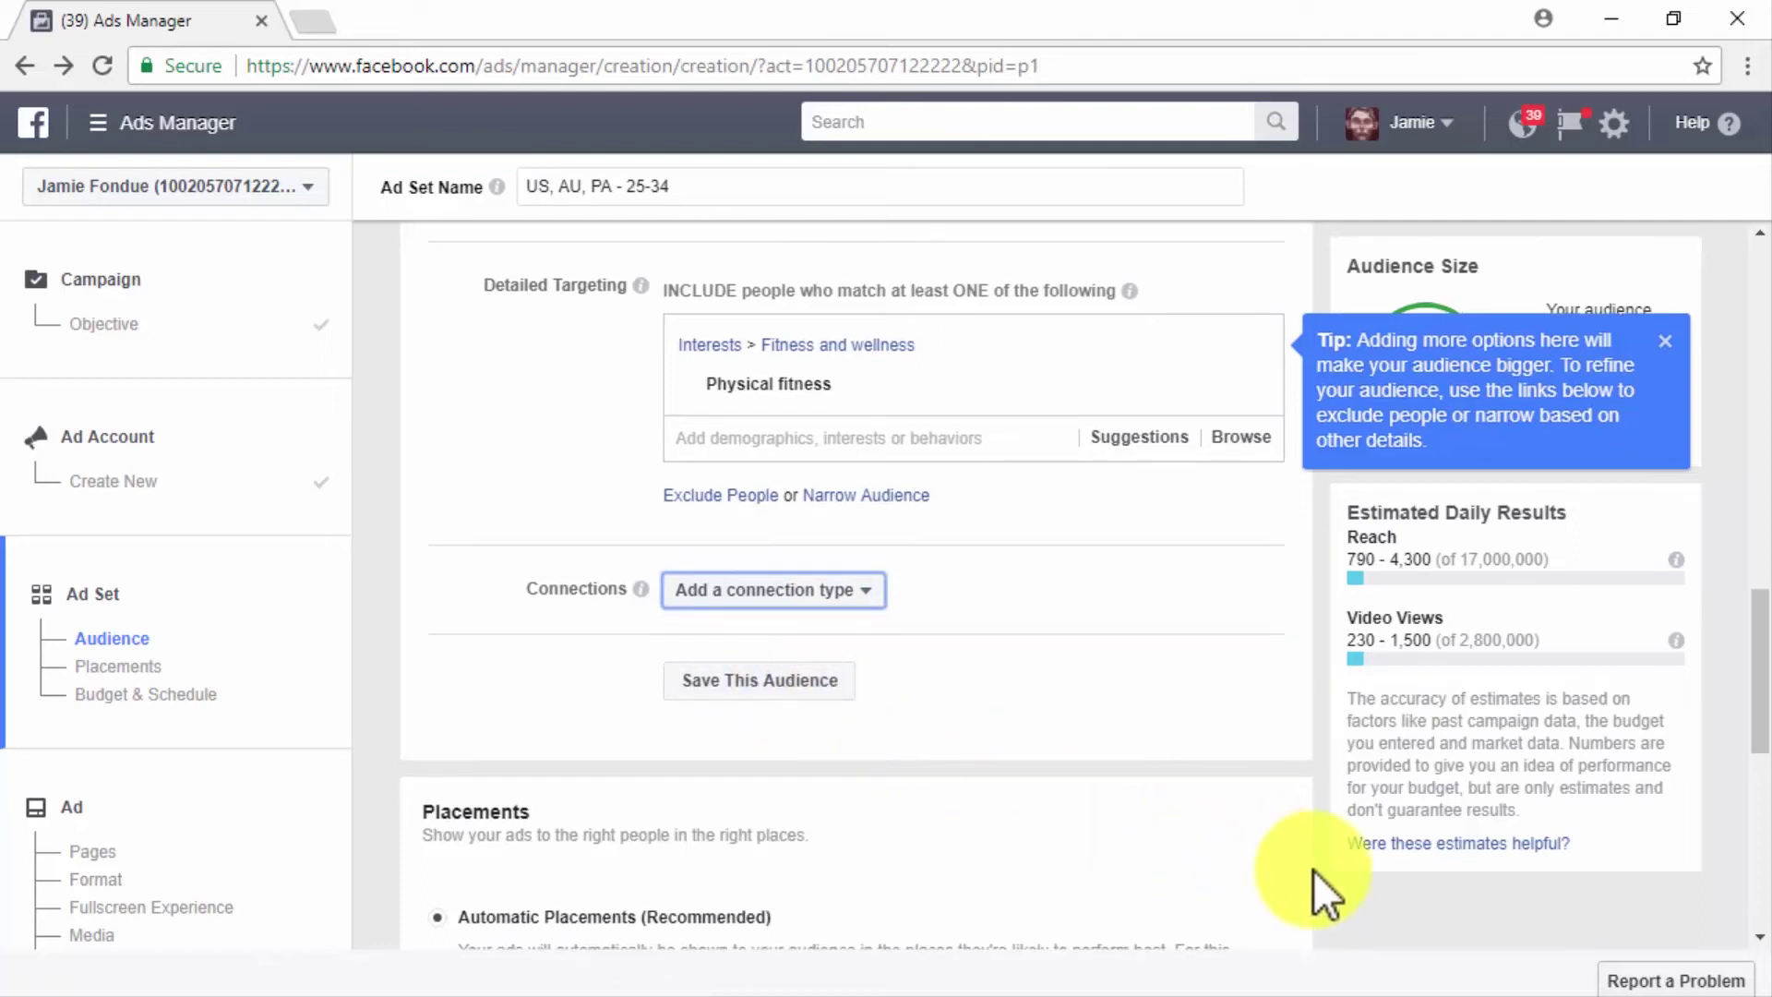
- Check the manual placement options for the ad set and return to Automatic Placements
{"action": "scroll", "coordinate": [1314, 869], "scroll_direction": "down", "scroll_amount": 6}
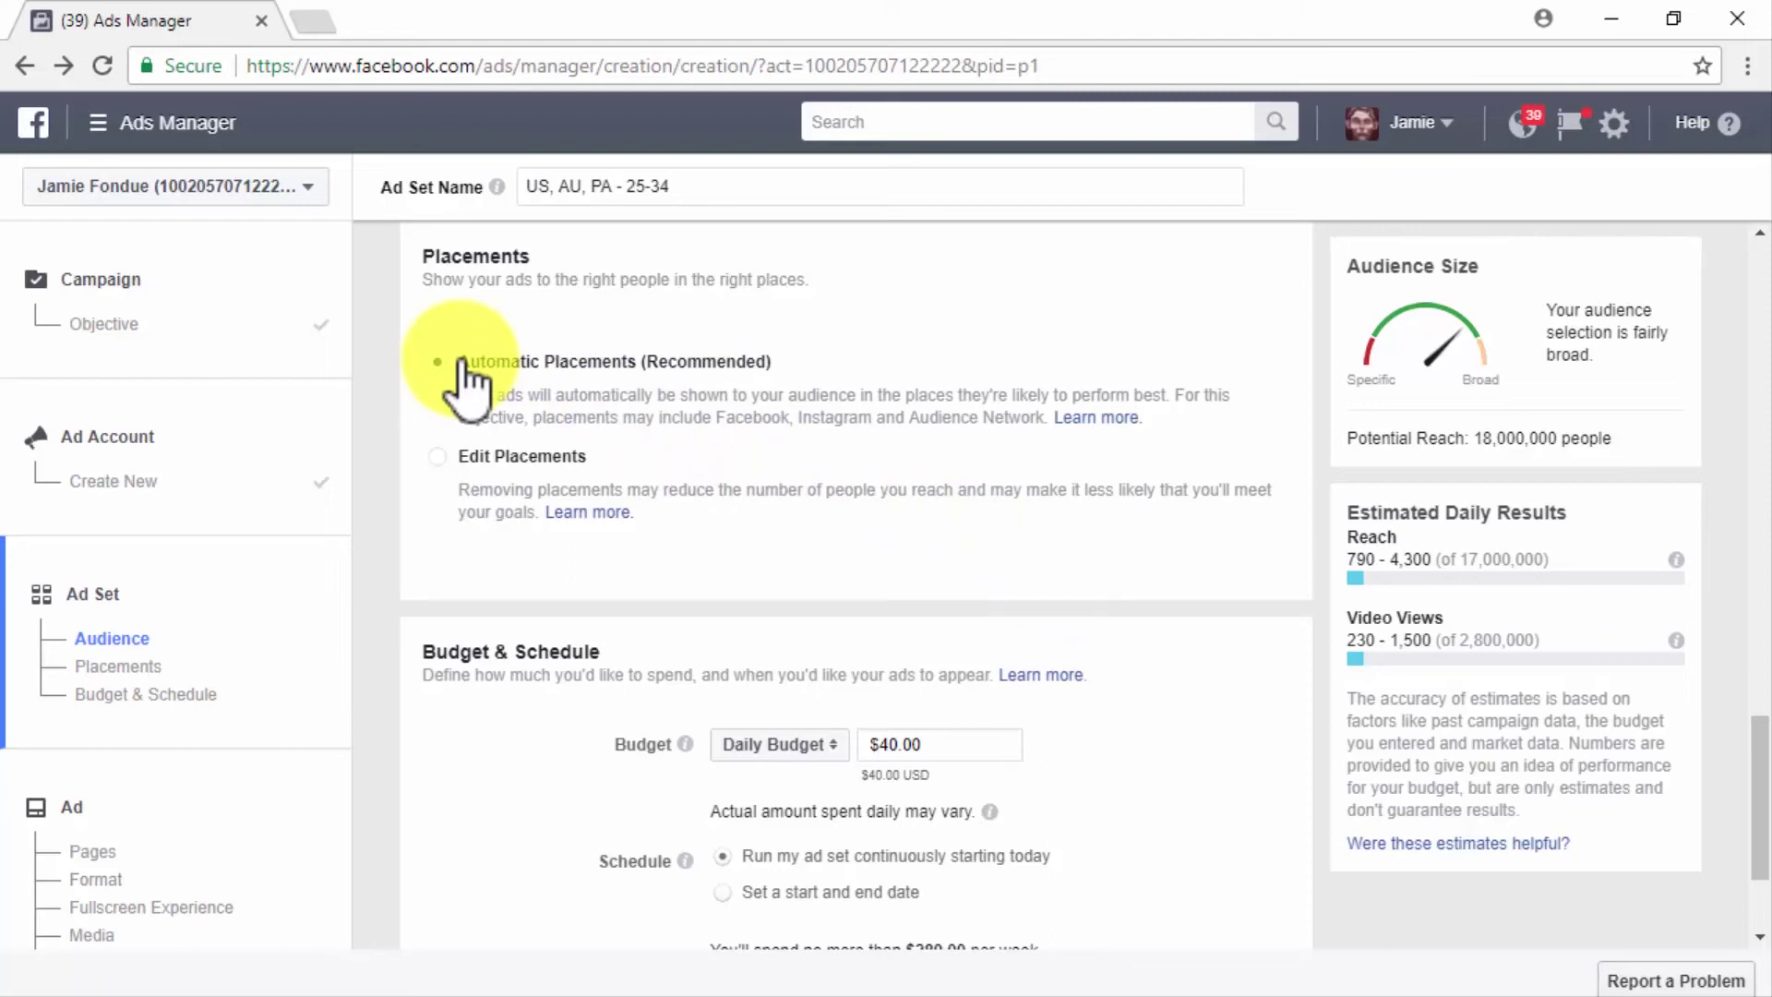
{"action": "left_click", "coordinate": [466, 459]}
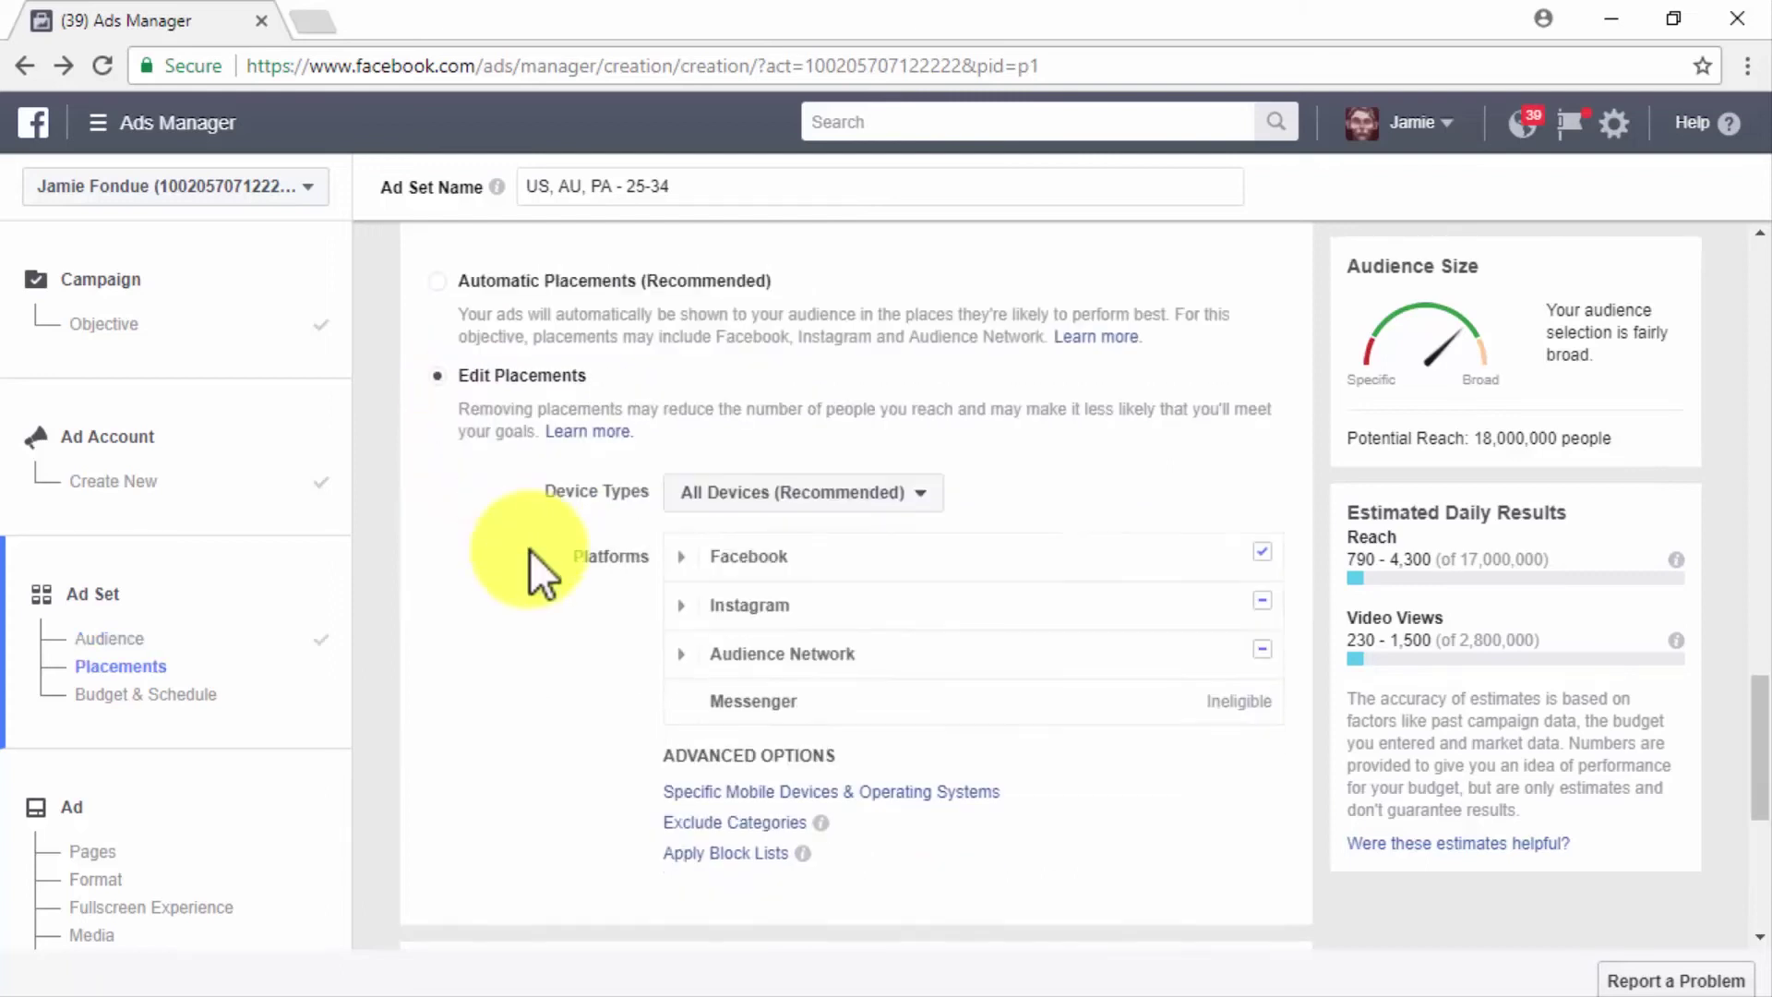
{"action": "left_click", "coordinate": [438, 362]}
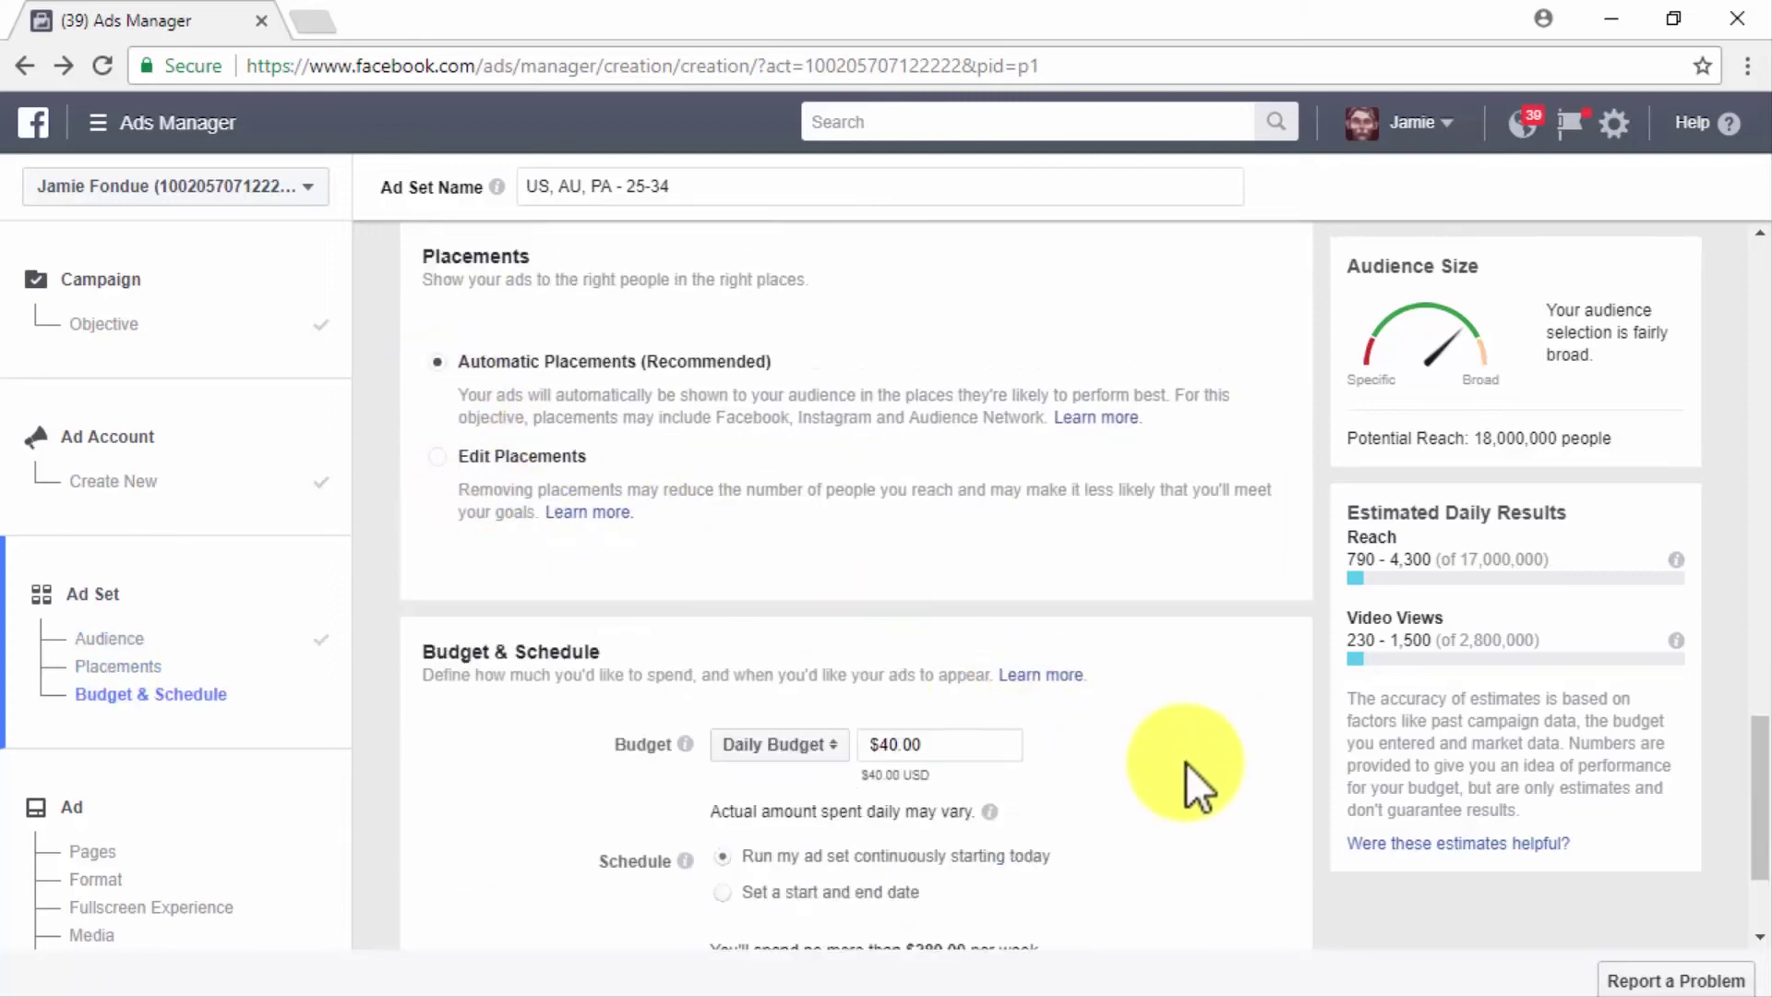
- Switch the ad set's budget type to Lifetime Budget
{"action": "scroll", "coordinate": [1189, 762], "scroll_direction": "down", "scroll_amount": 2}
{"action": "scroll", "coordinate": [1188, 762], "scroll_direction": "down", "scroll_amount": 1}
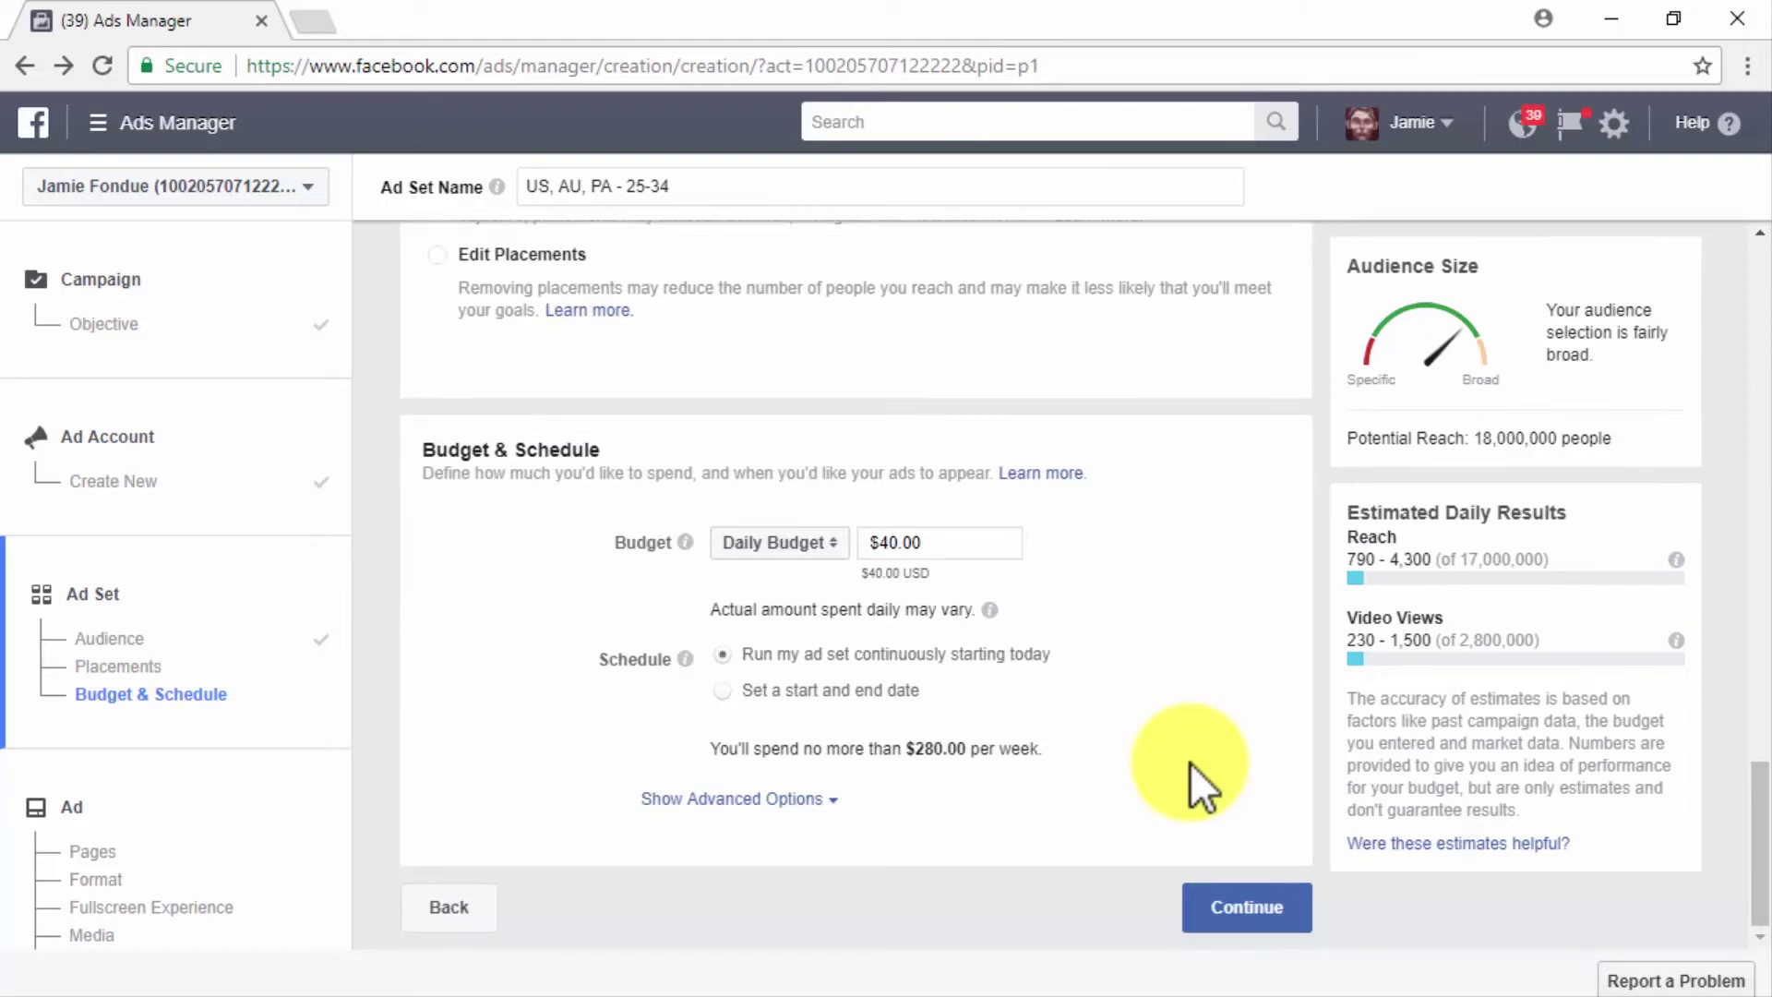
{"action": "left_click", "coordinate": [835, 554]}
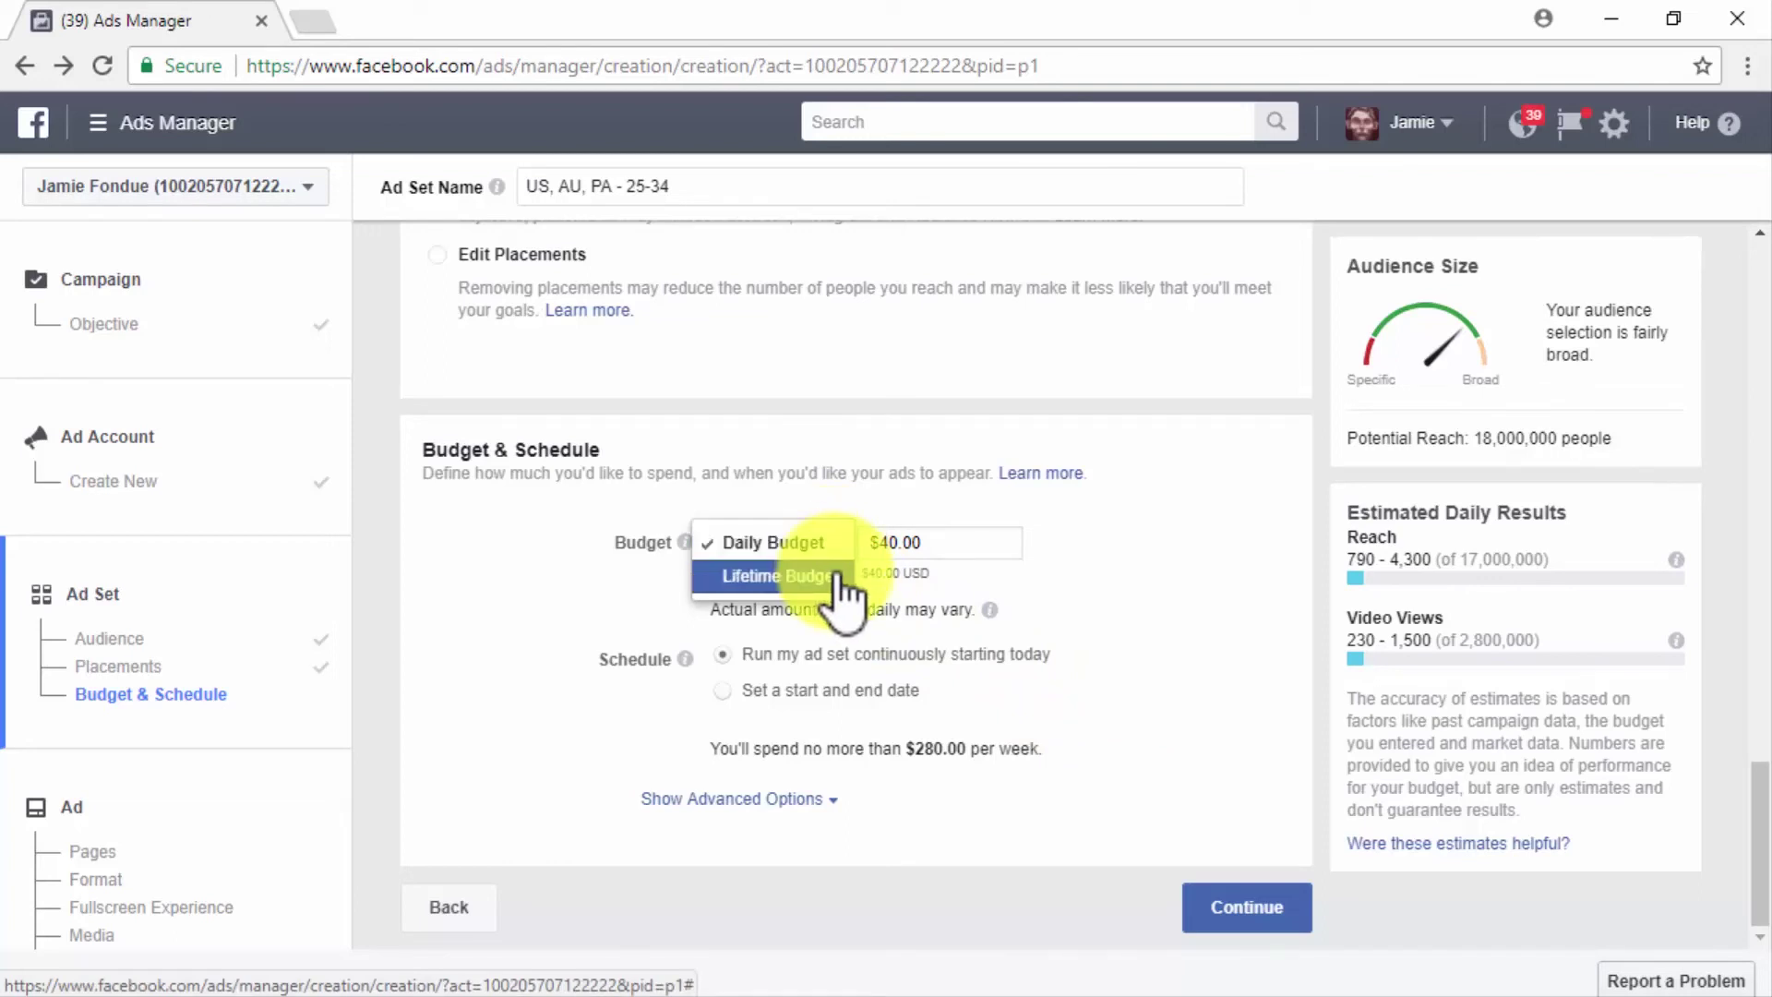
{"action": "left_click", "coordinate": [837, 577]}
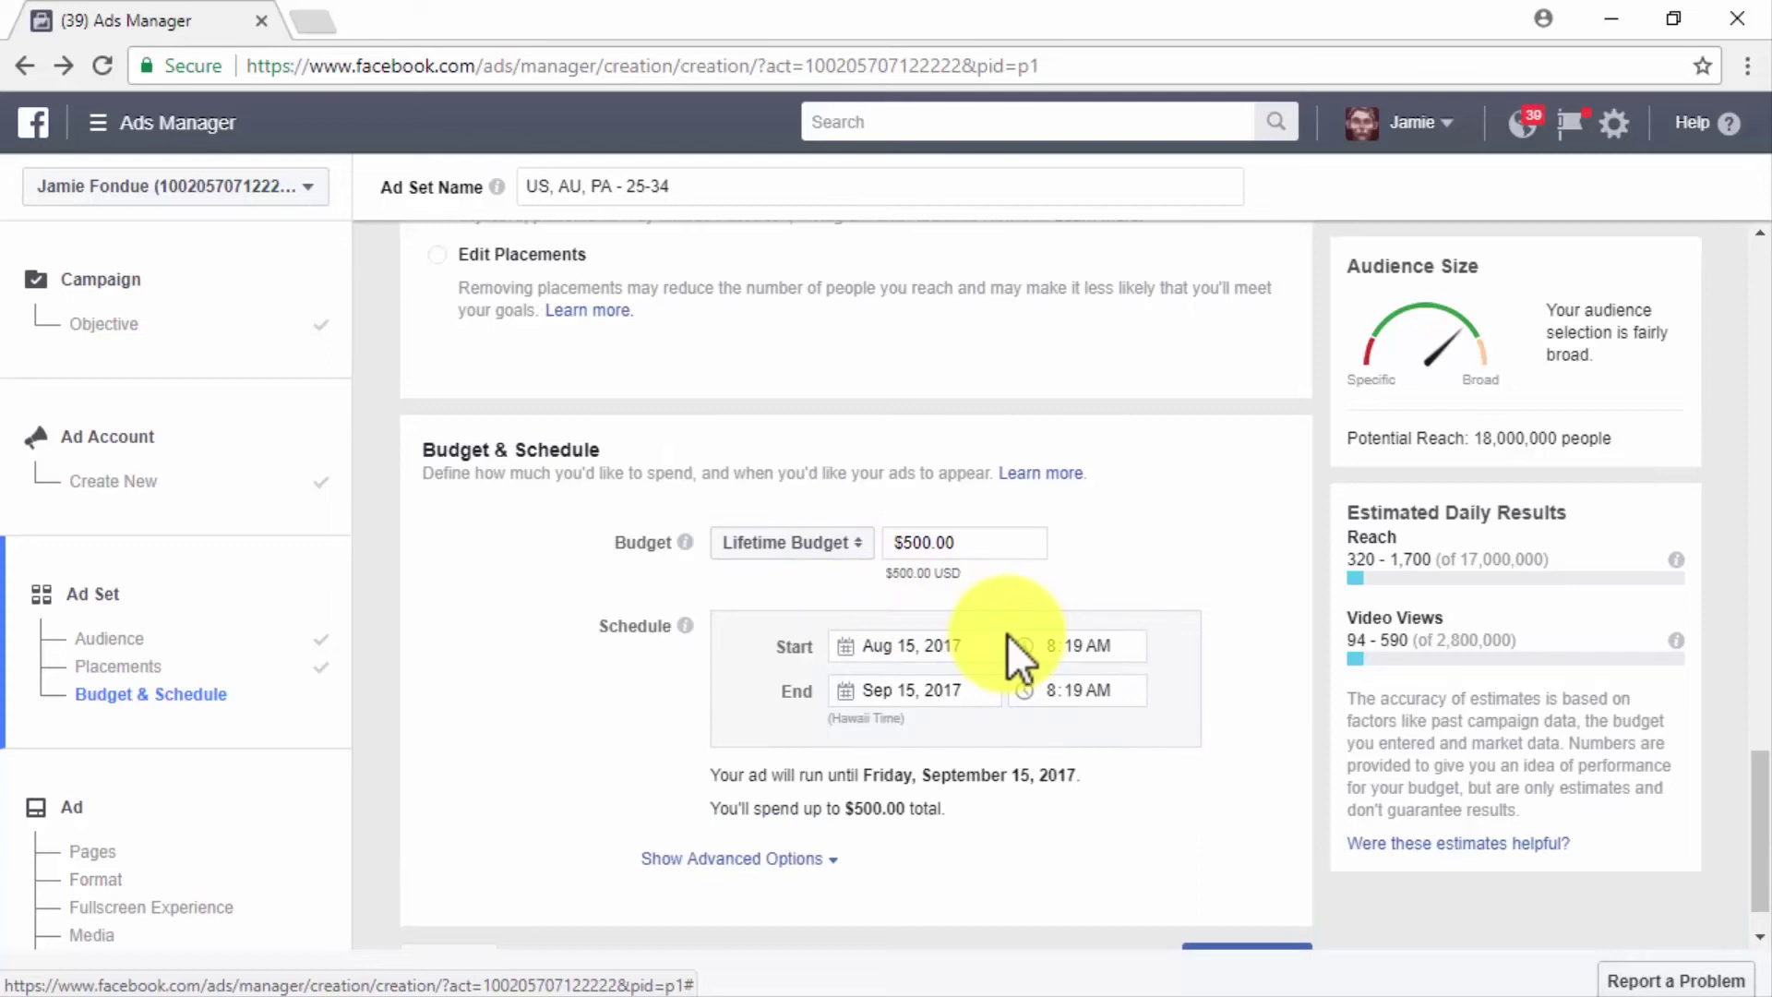
- Return the budget type to Daily Budget, run the ad set continuously starting today, and continue to the ad setup
{"action": "left_click", "coordinate": [857, 546]}
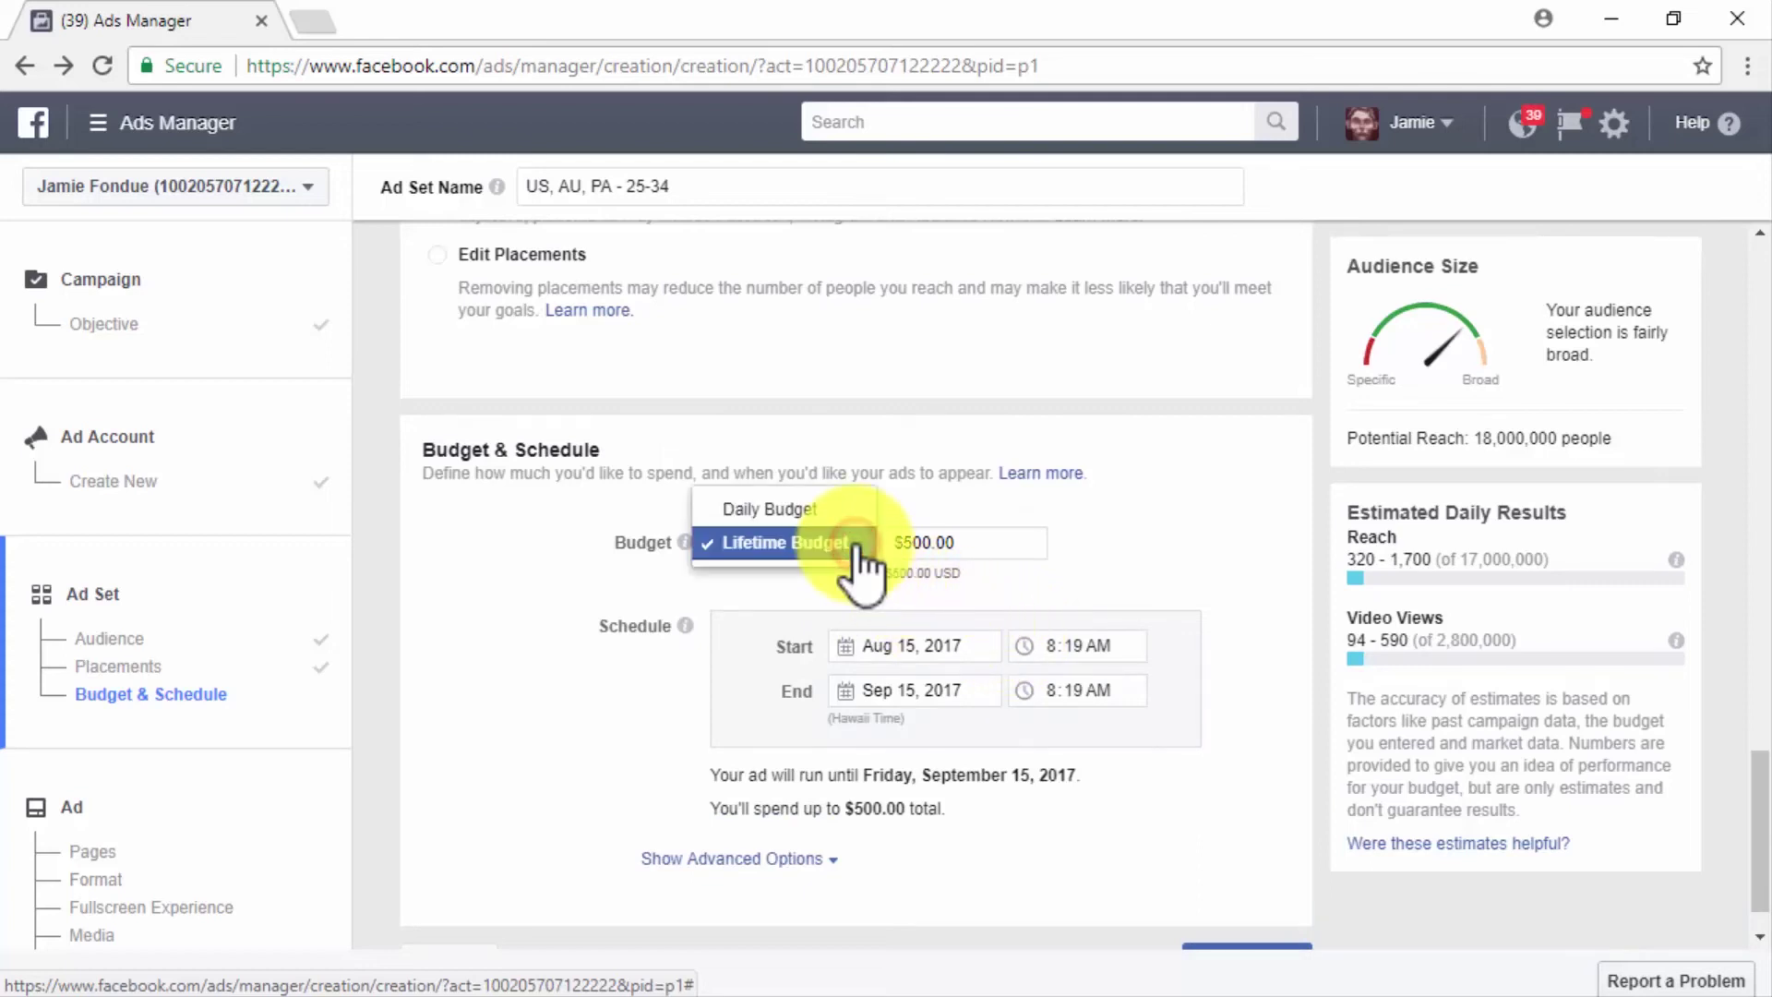
{"action": "left_click", "coordinate": [812, 512]}
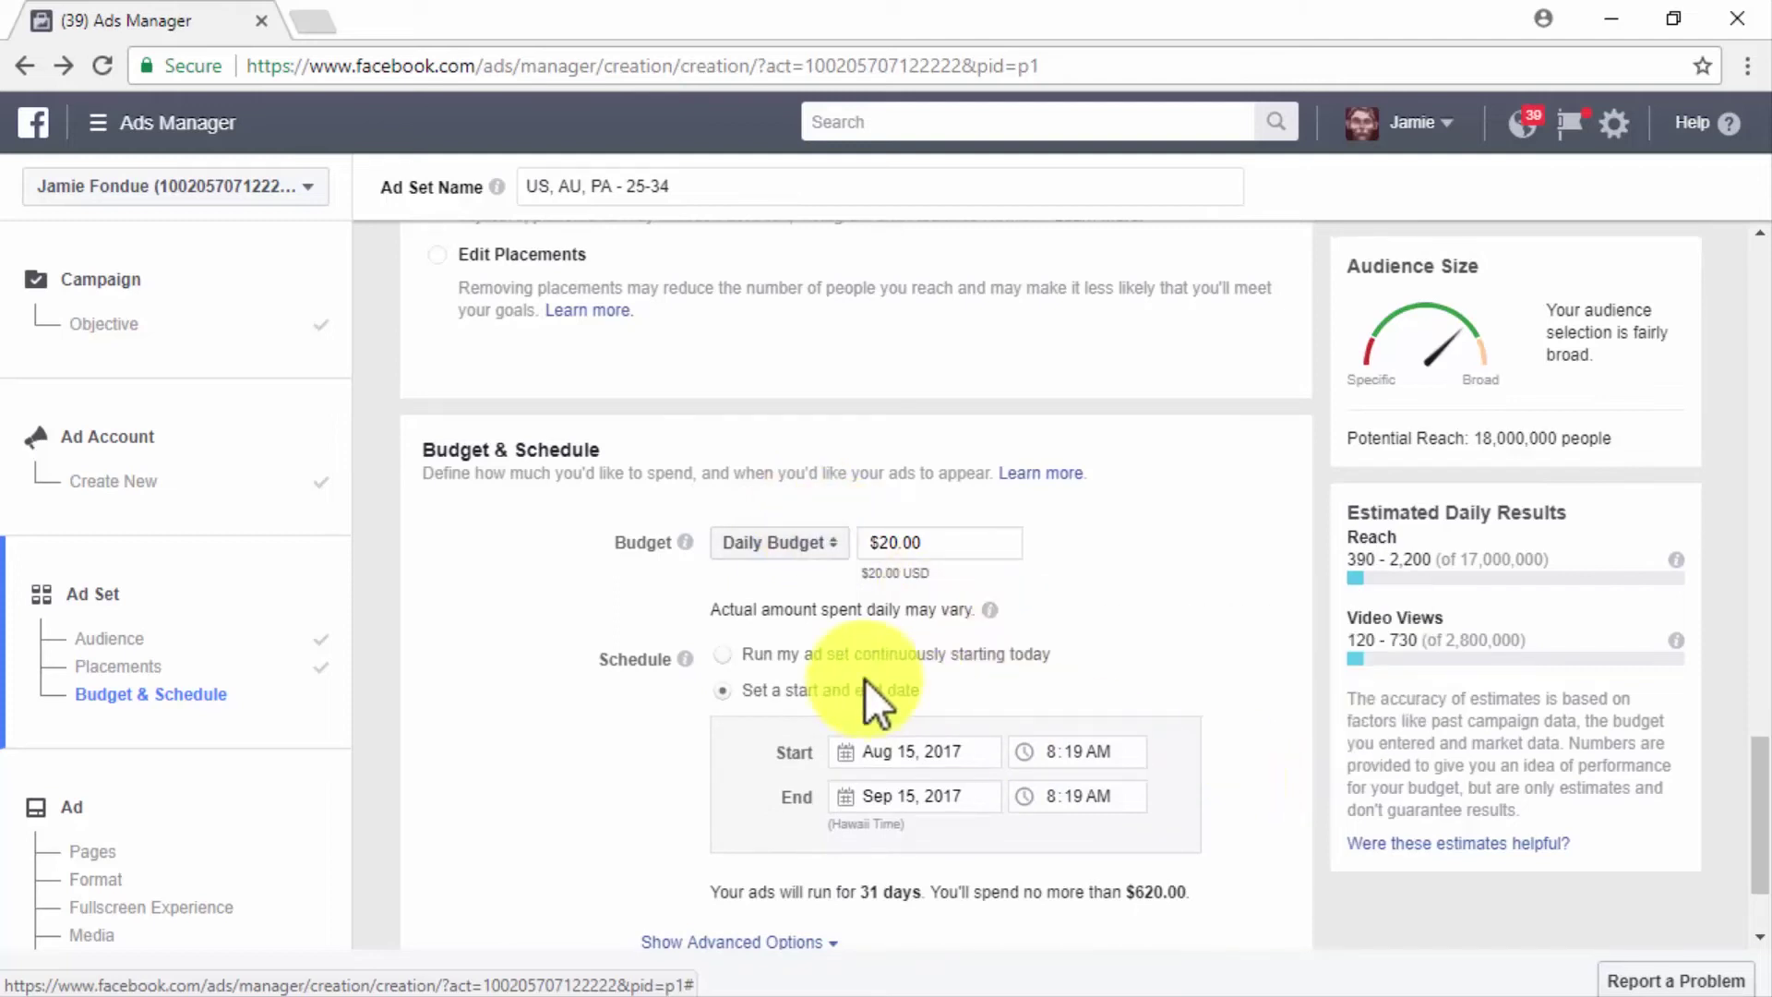
{"action": "left_click", "coordinate": [796, 655]}
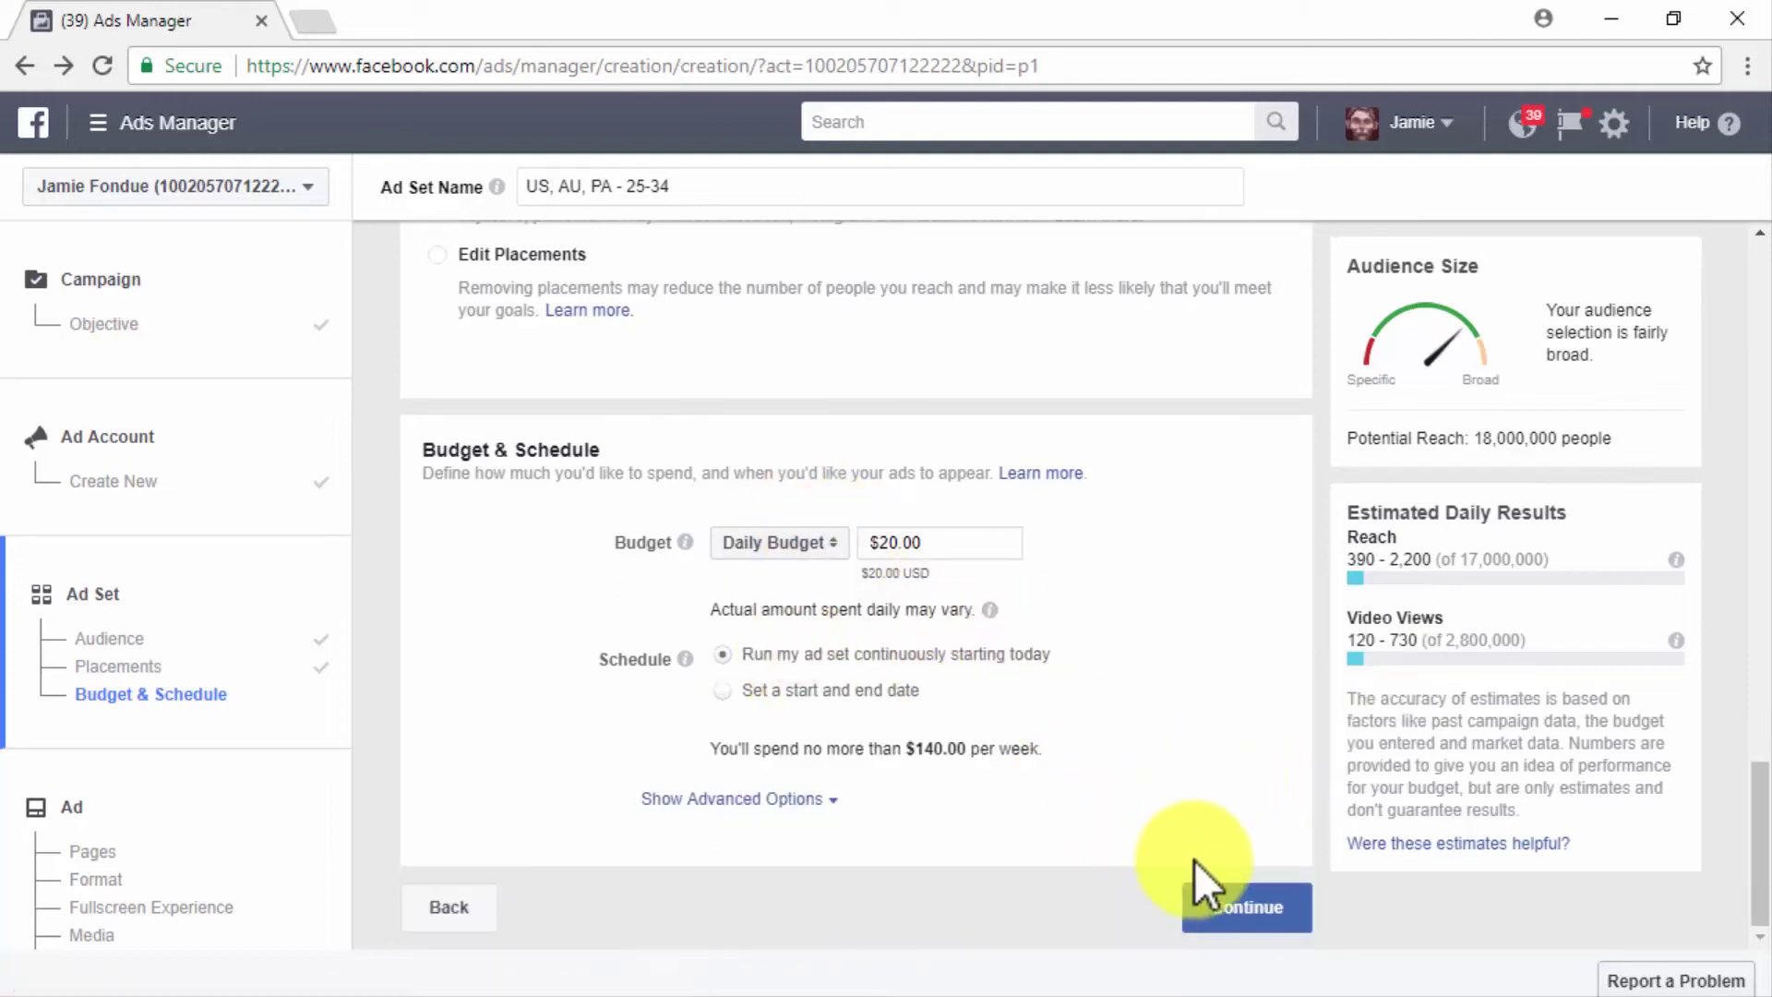
{"action": "left_click", "coordinate": [1260, 893]}
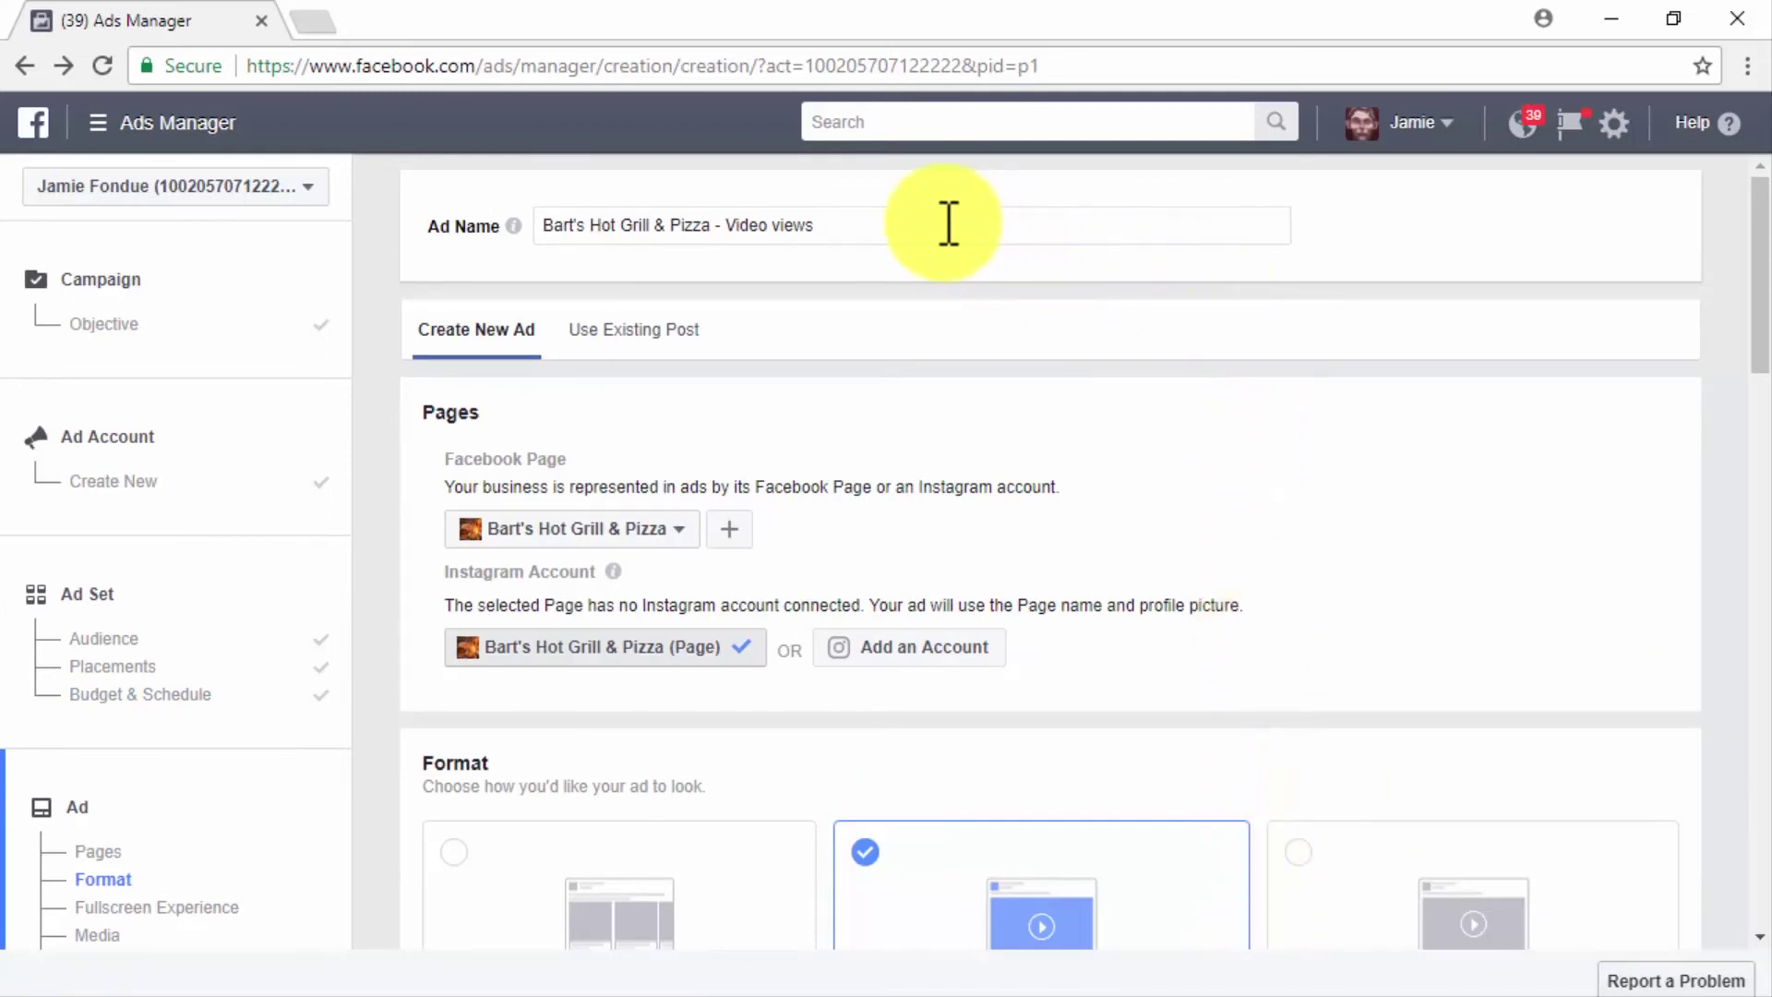
- Name the ad The New DCME Video ad and choose Diaebetes Care Made Easy as its Facebook Page
{"action": "left_click_drag", "start_coordinate": [949, 224], "coordinate": [565, 225]}
{"action": "type", "text": "The New DCME Video ad"}
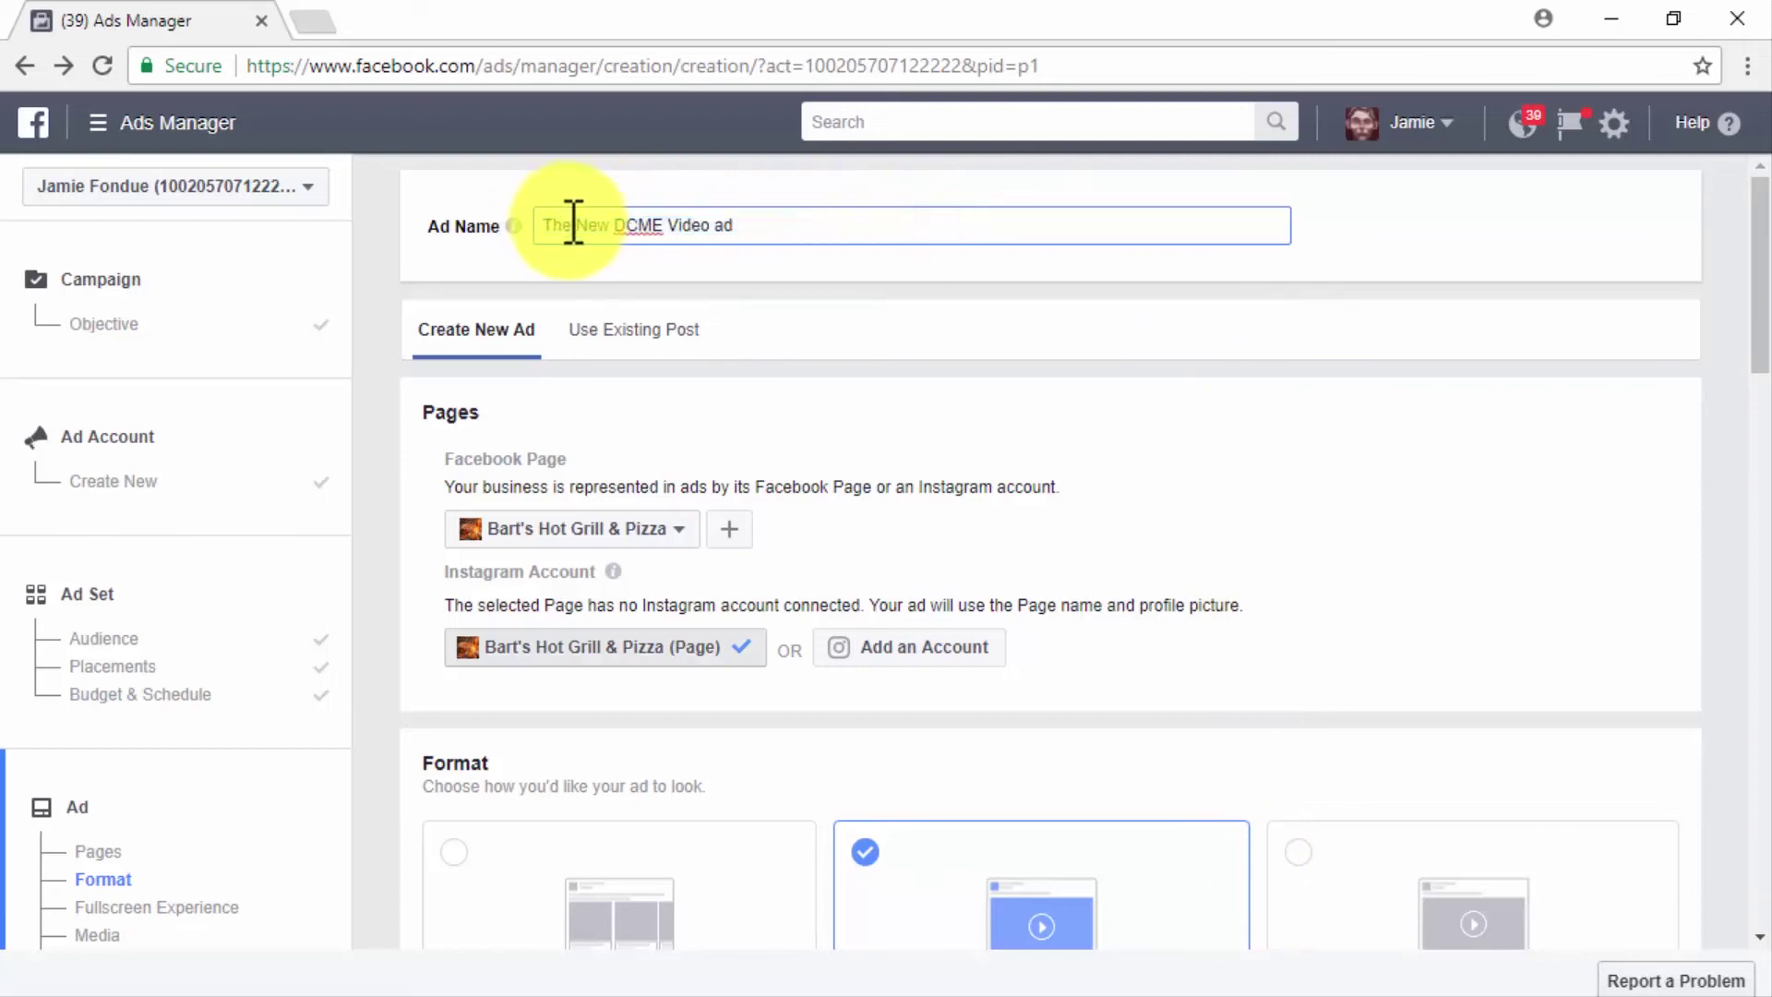
{"action": "left_click", "coordinate": [673, 526]}
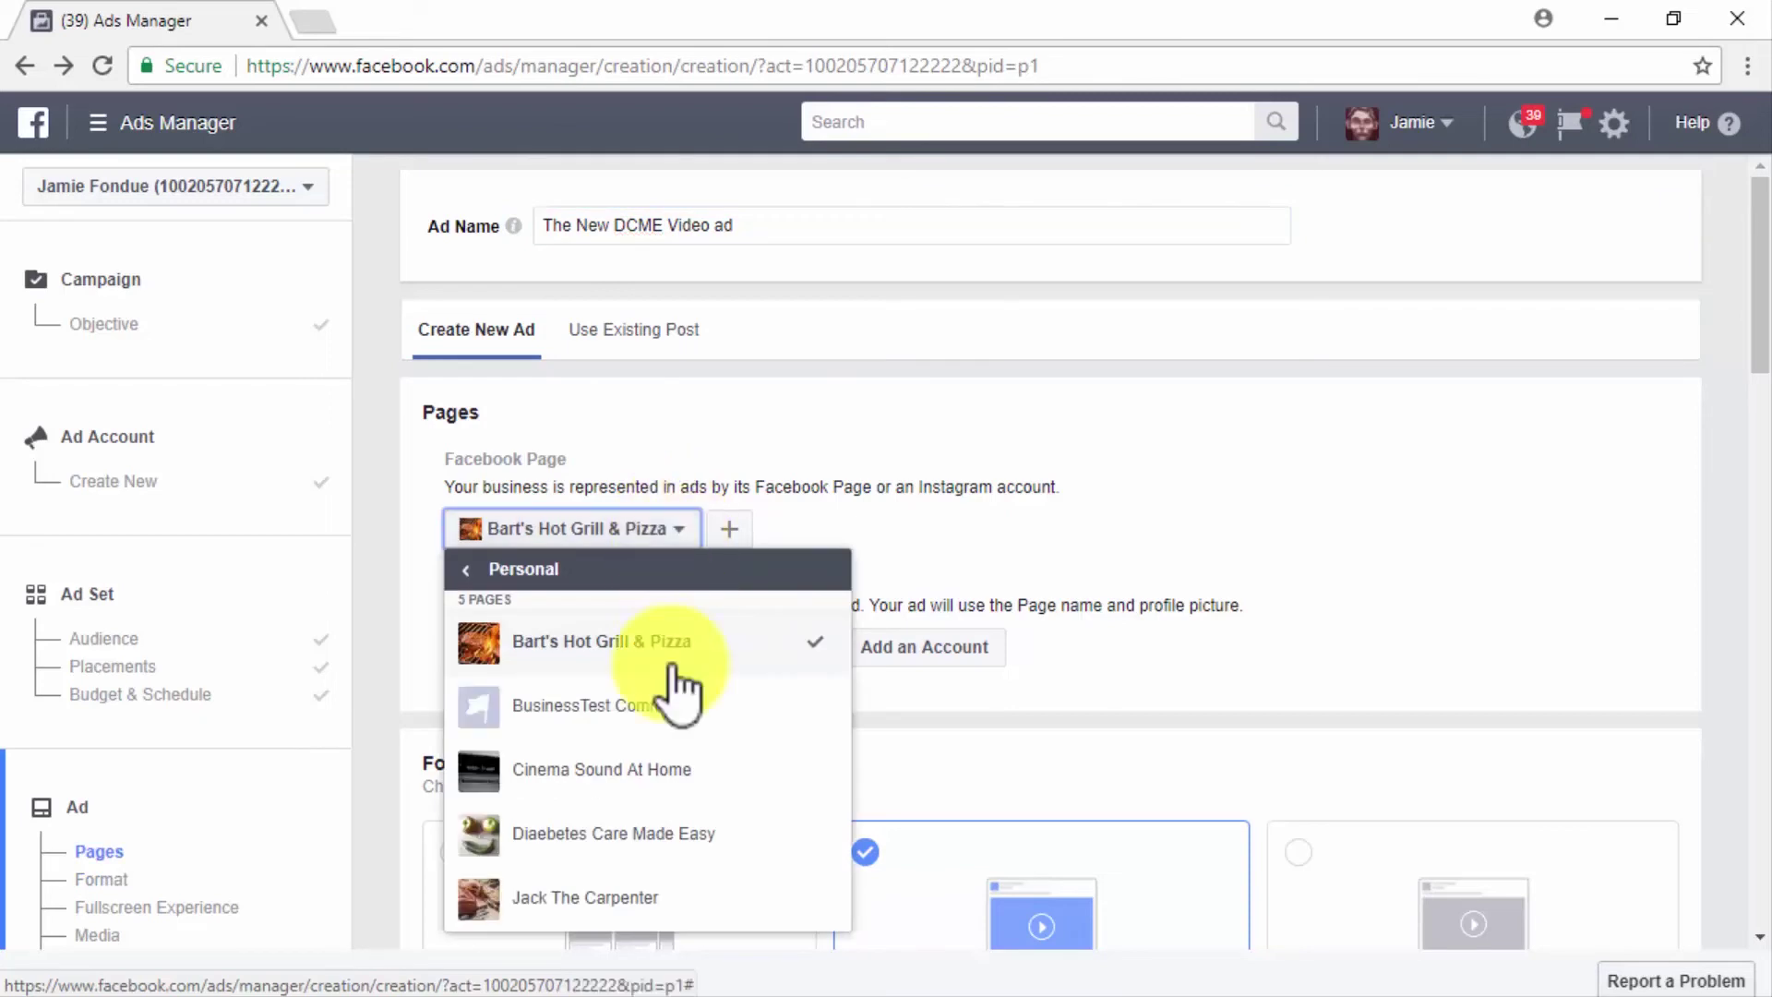
{"action": "left_click", "coordinate": [673, 843]}
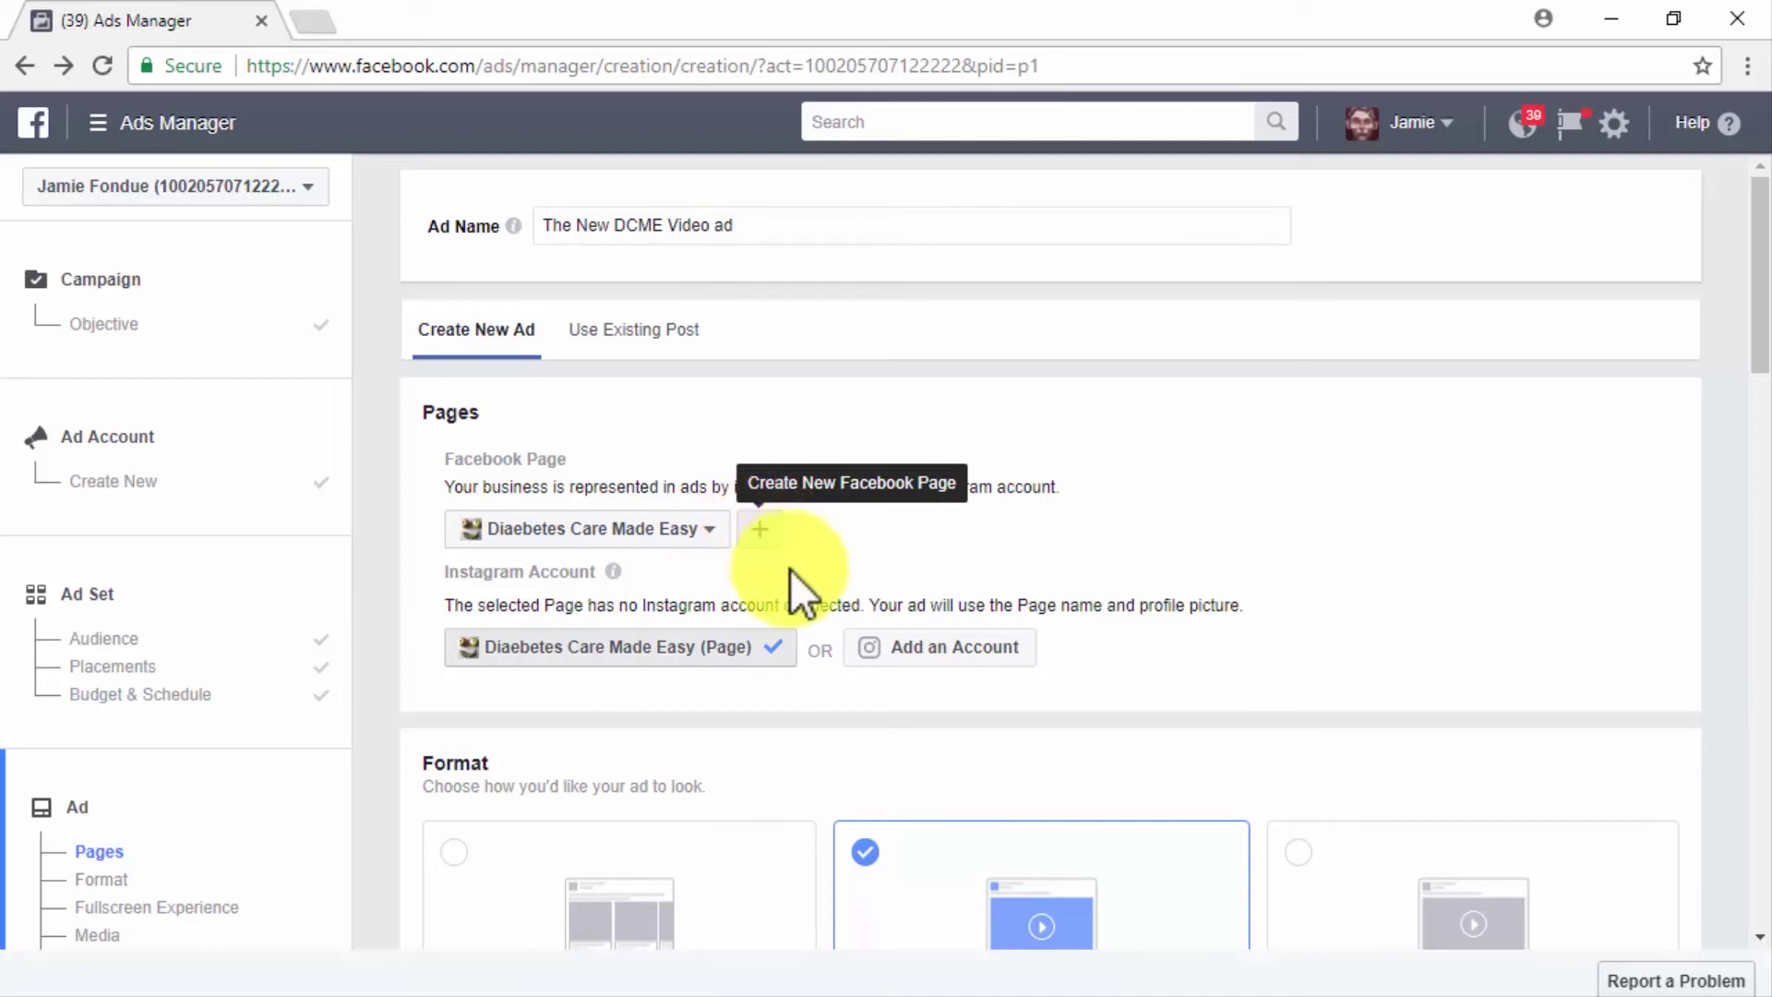
- Upload the Next_Campaign_360p video from the Documents folder as the single video for the ad
{"action": "scroll", "coordinate": [801, 585], "scroll_direction": "down", "scroll_amount": 2}
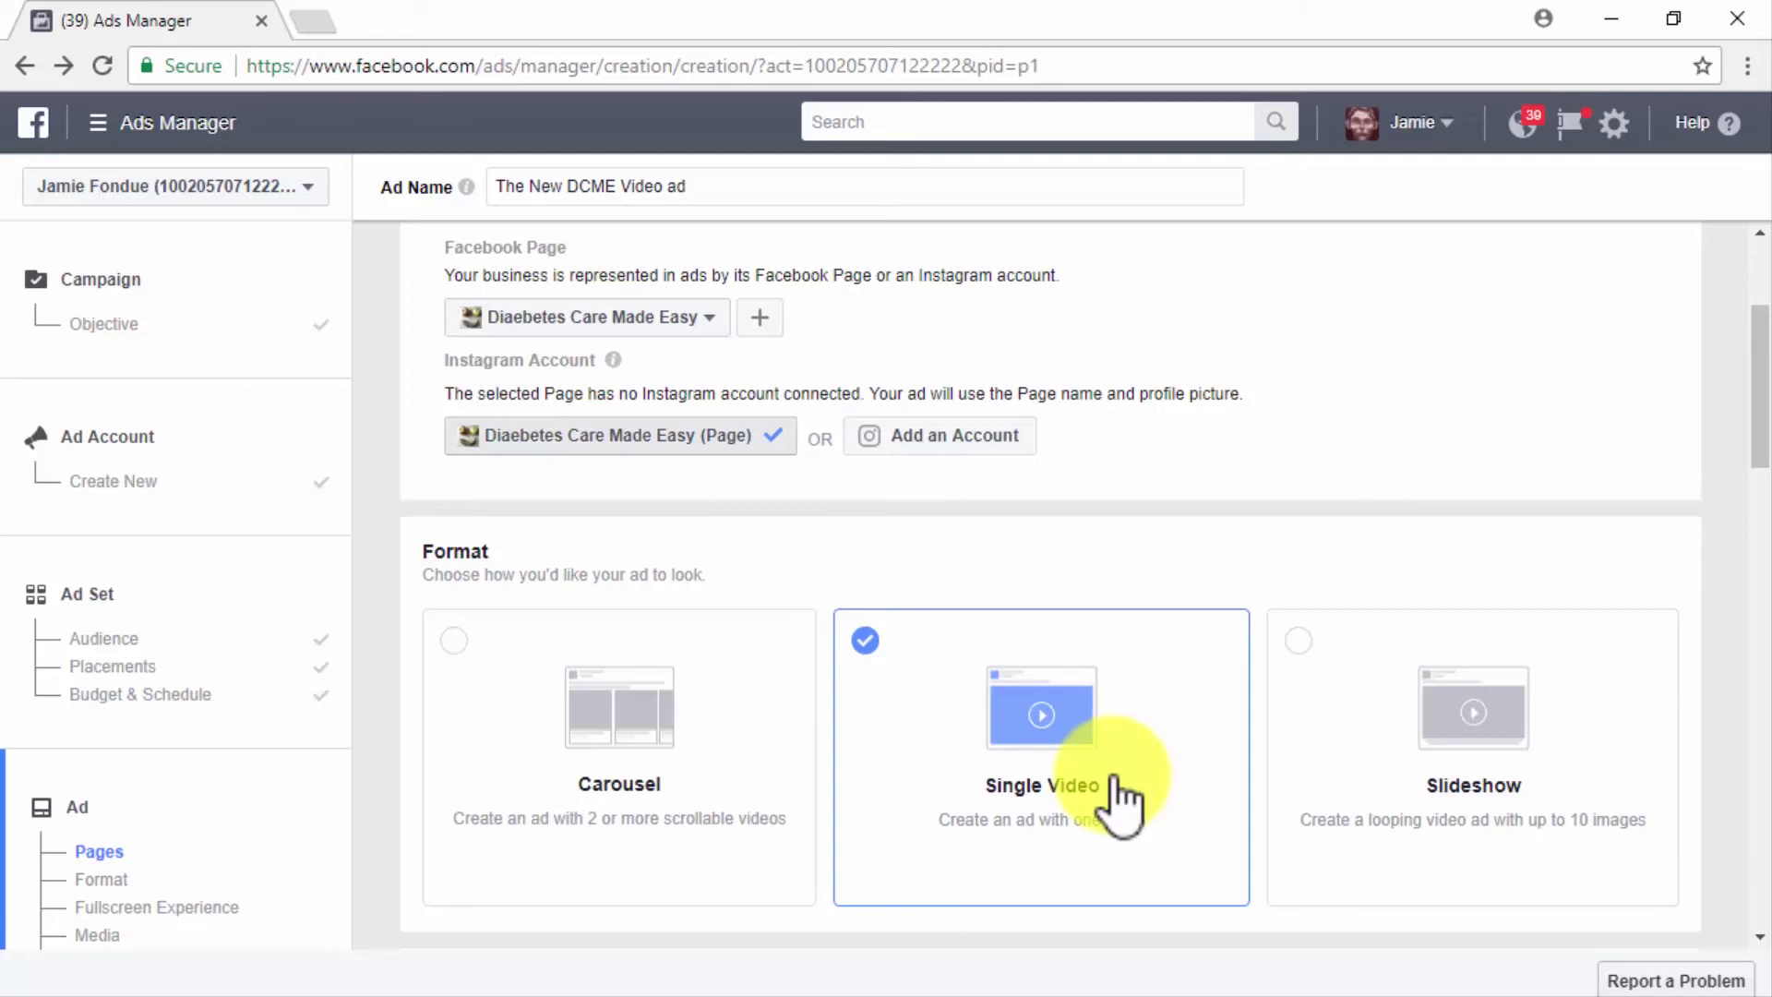
{"action": "scroll", "coordinate": [1114, 778], "scroll_direction": "down", "scroll_amount": 9}
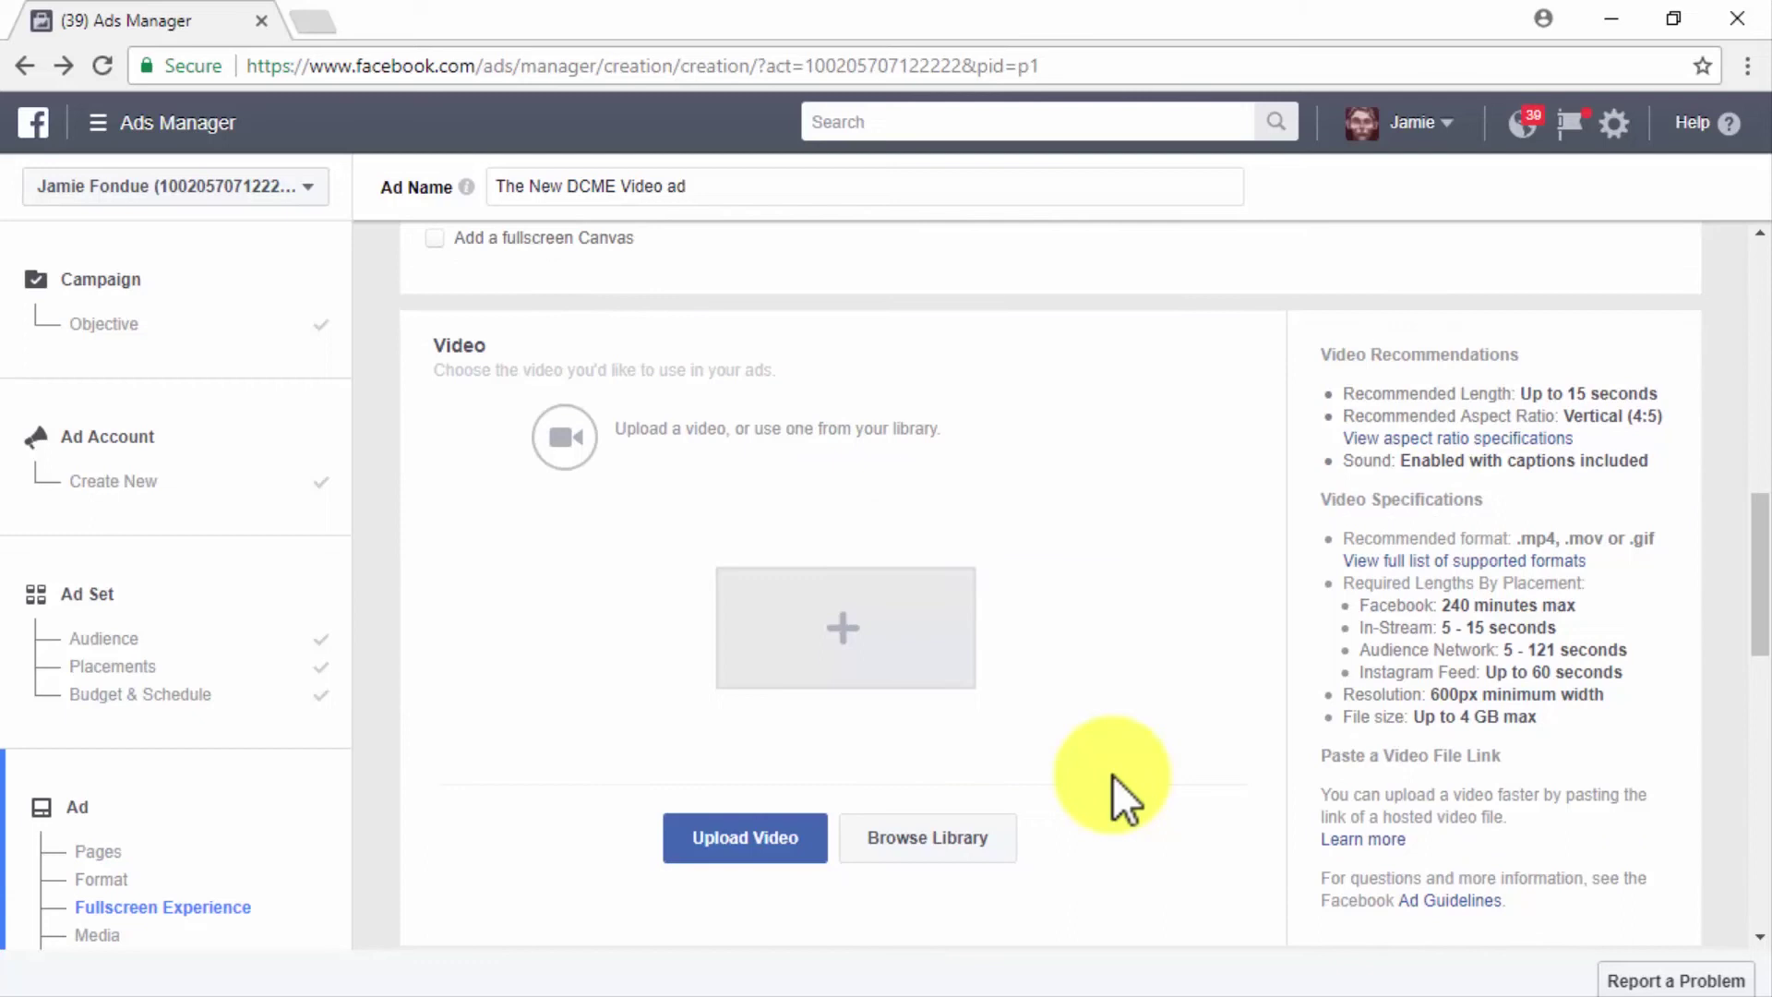
{"action": "left_click", "coordinate": [725, 833]}
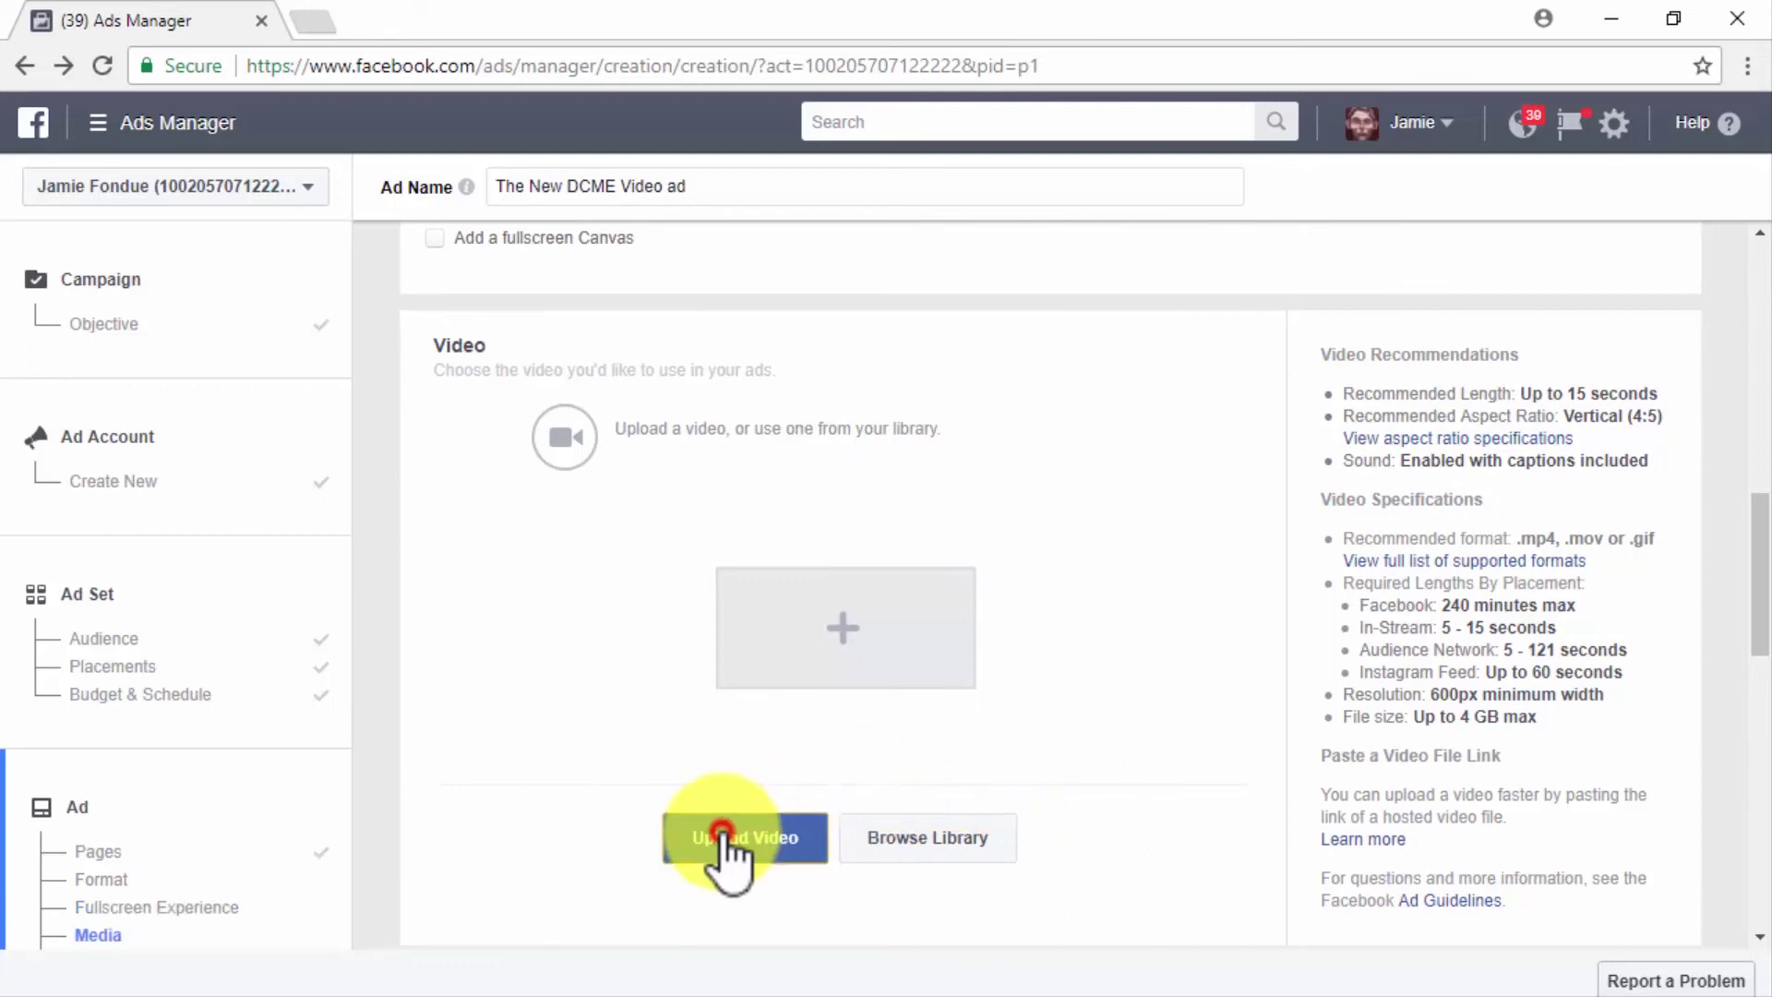
{"action": "left_click", "coordinate": [1249, 615]}
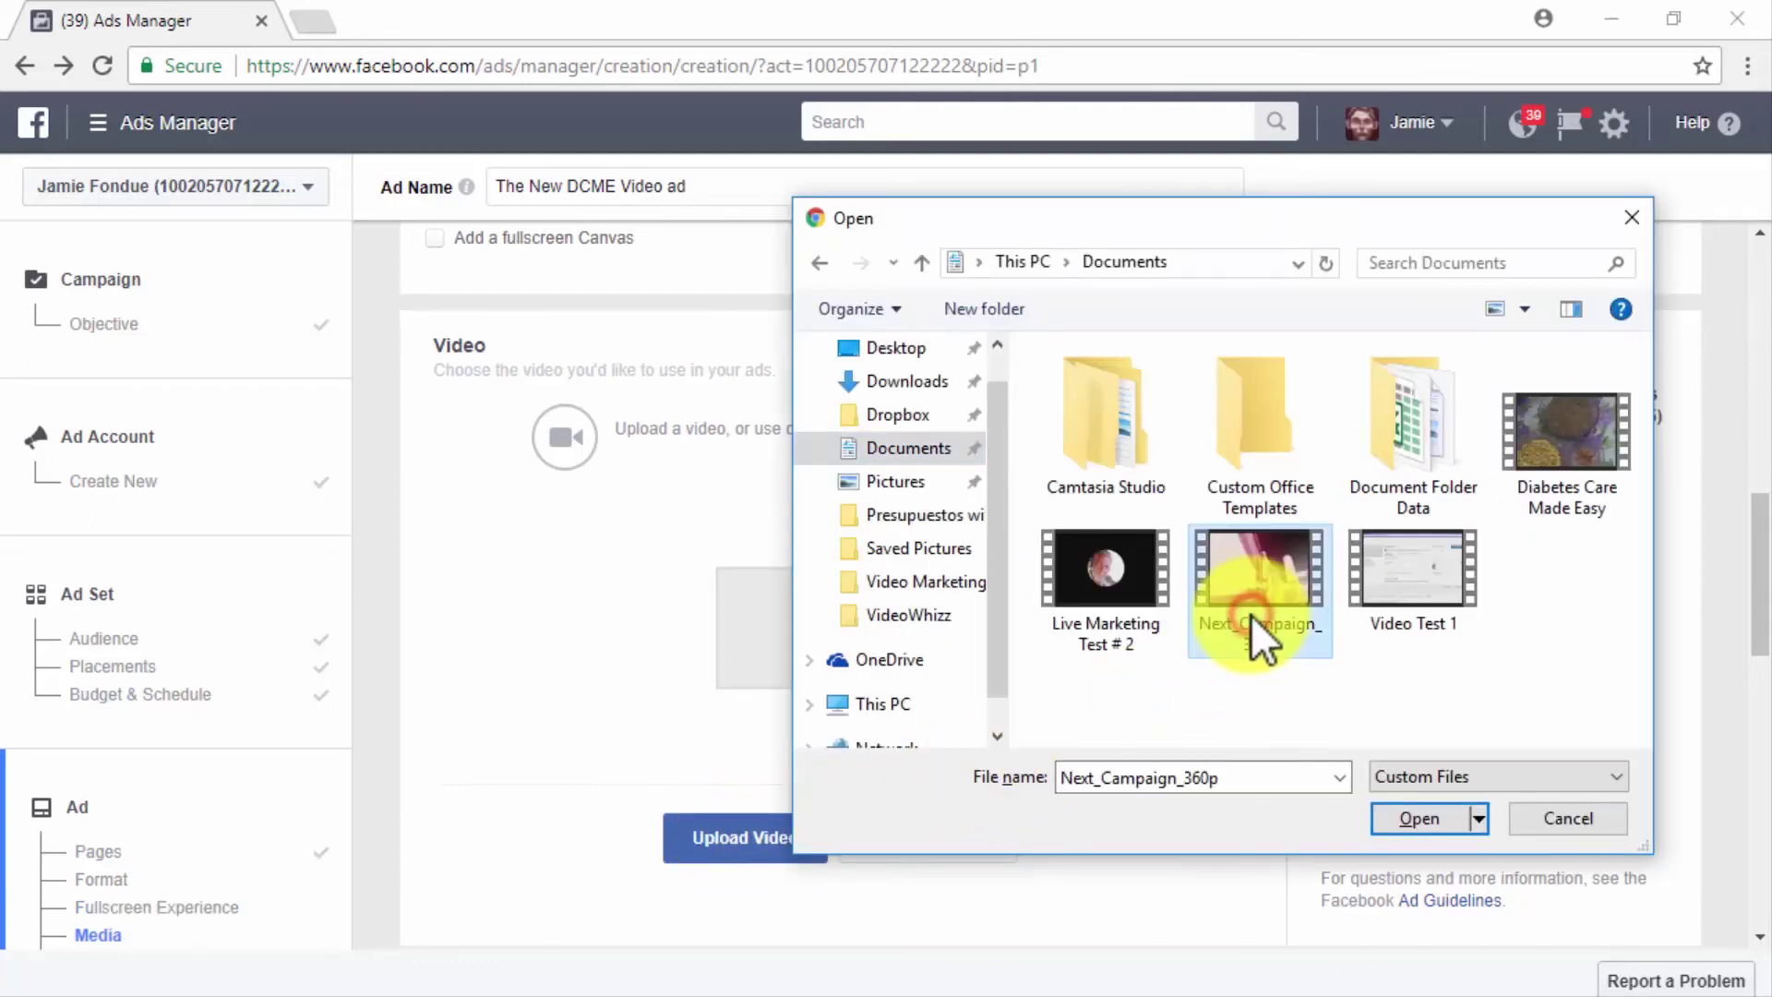
{"action": "left_click", "coordinate": [1415, 819]}
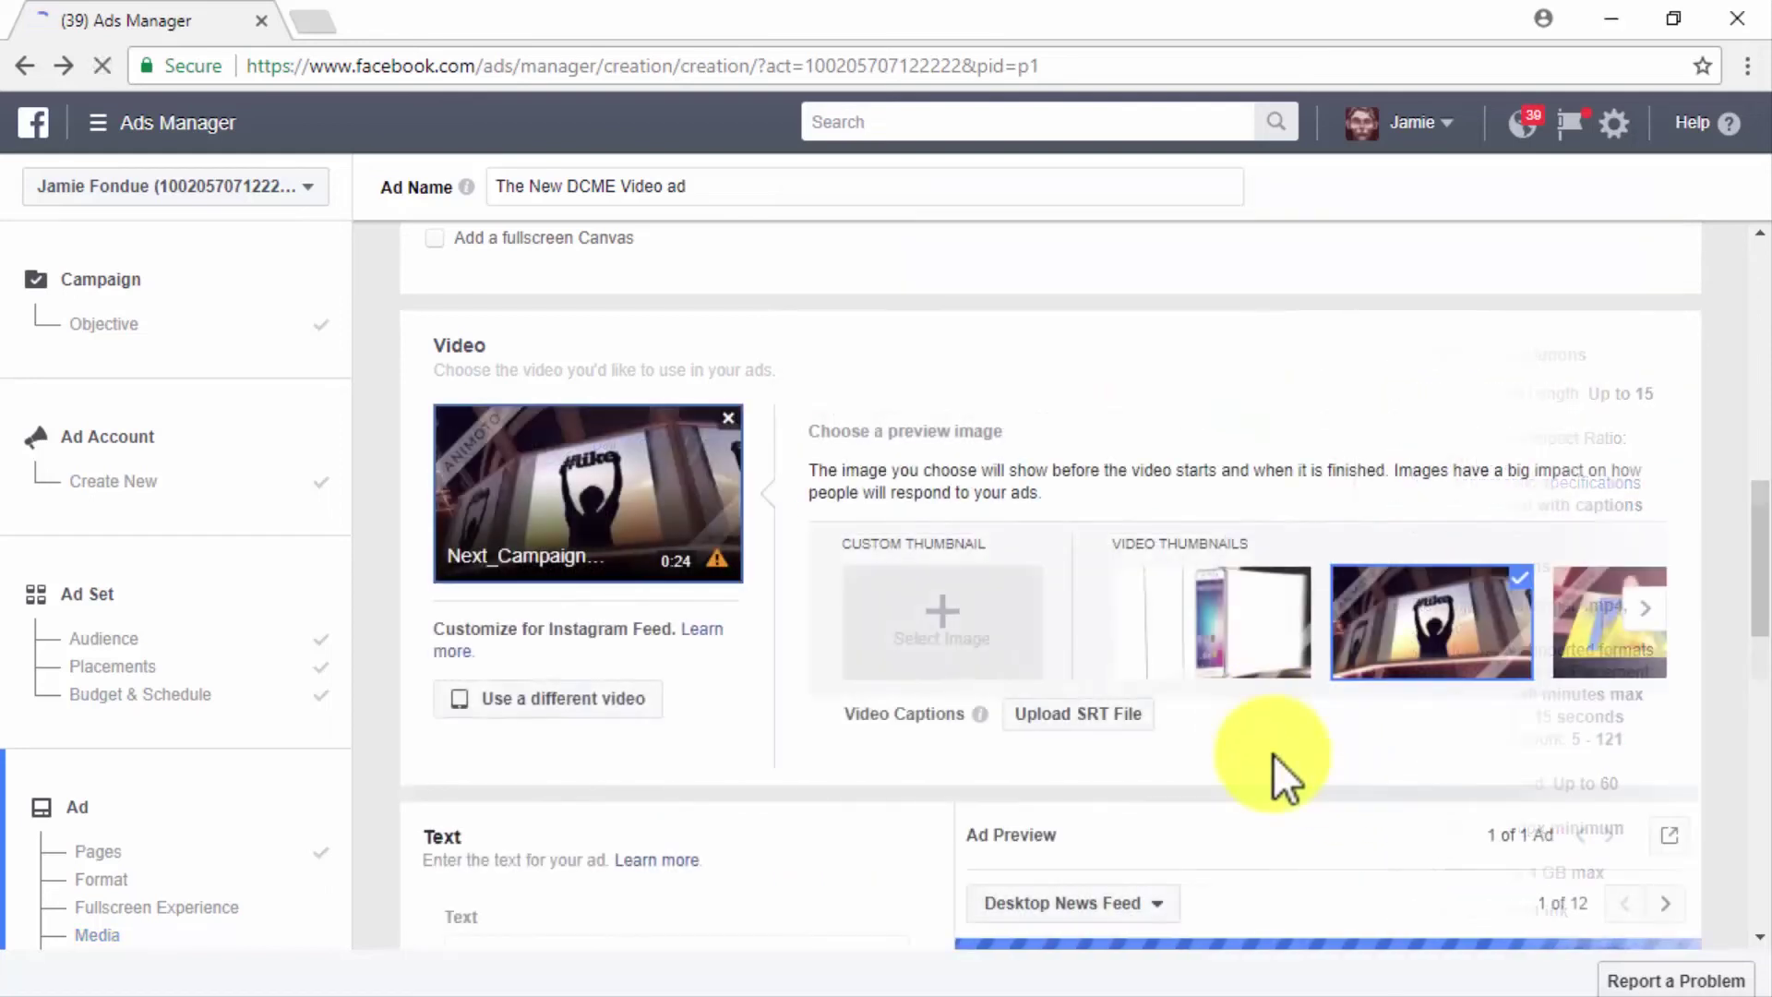
- Look through the suggested video thumbnails and upload the cropped-icon image as the custom thumbnail instead
{"action": "left_click", "coordinate": [1645, 607]}
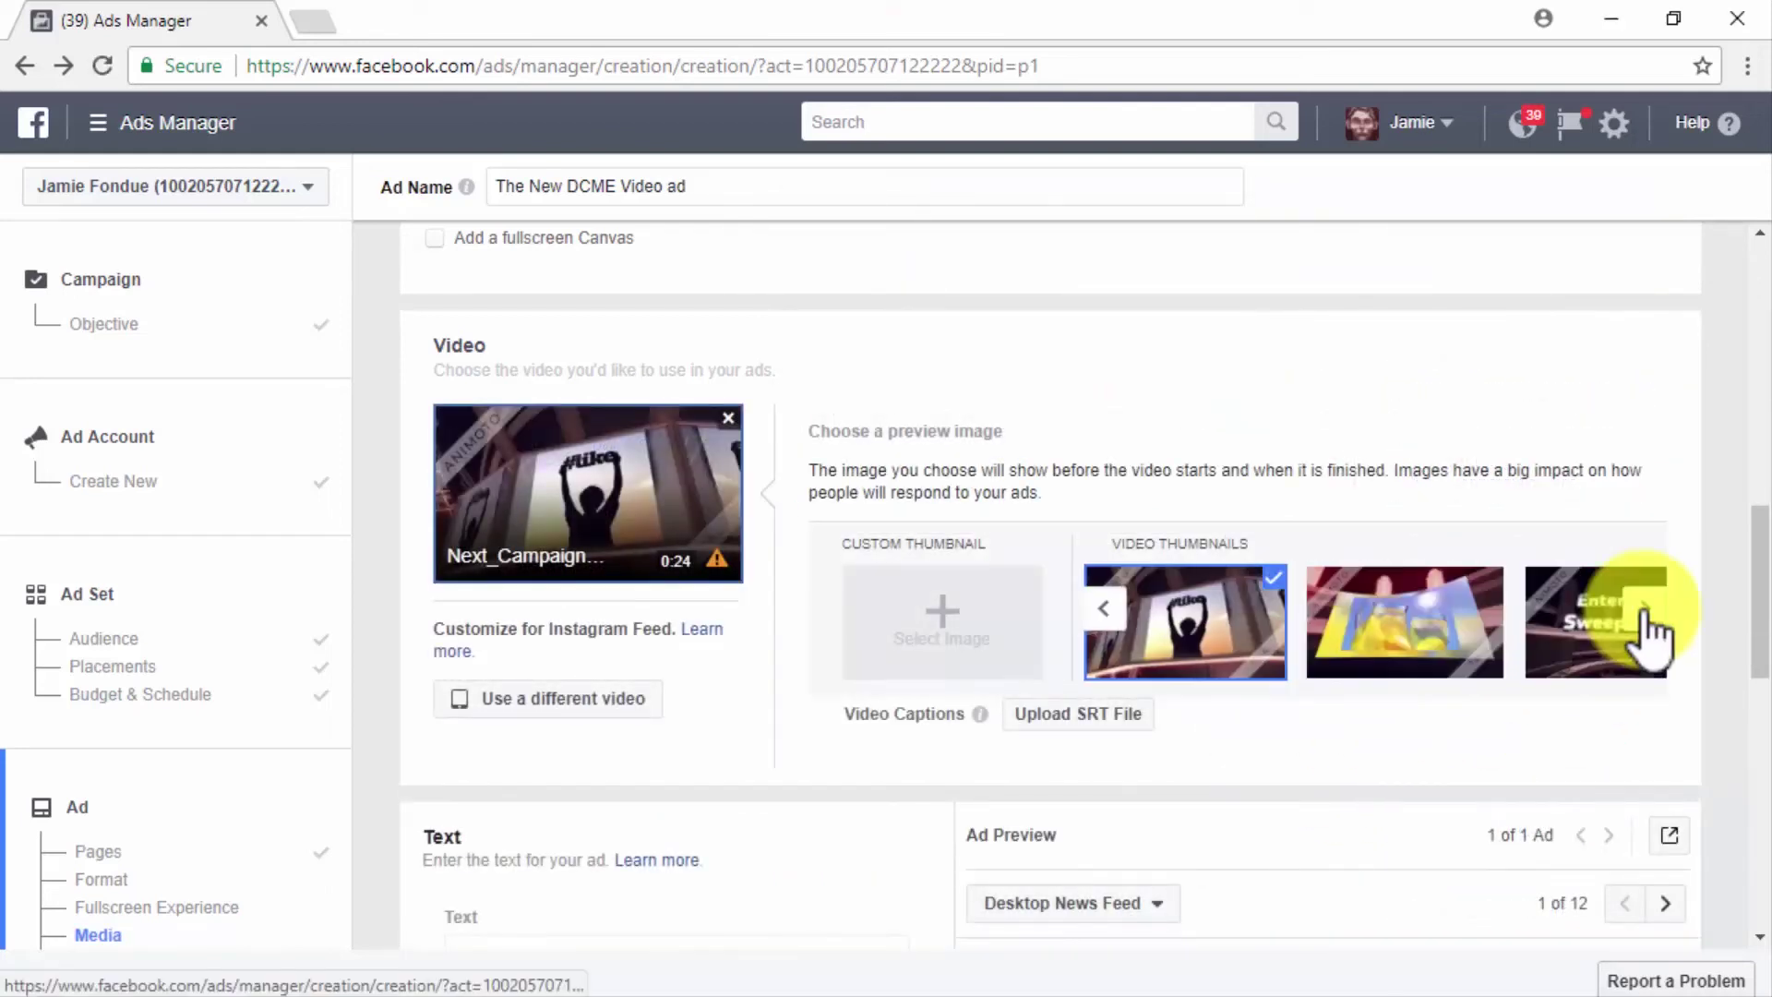
{"action": "left_click", "coordinate": [1644, 611]}
{"action": "left_click", "coordinate": [1644, 611]}
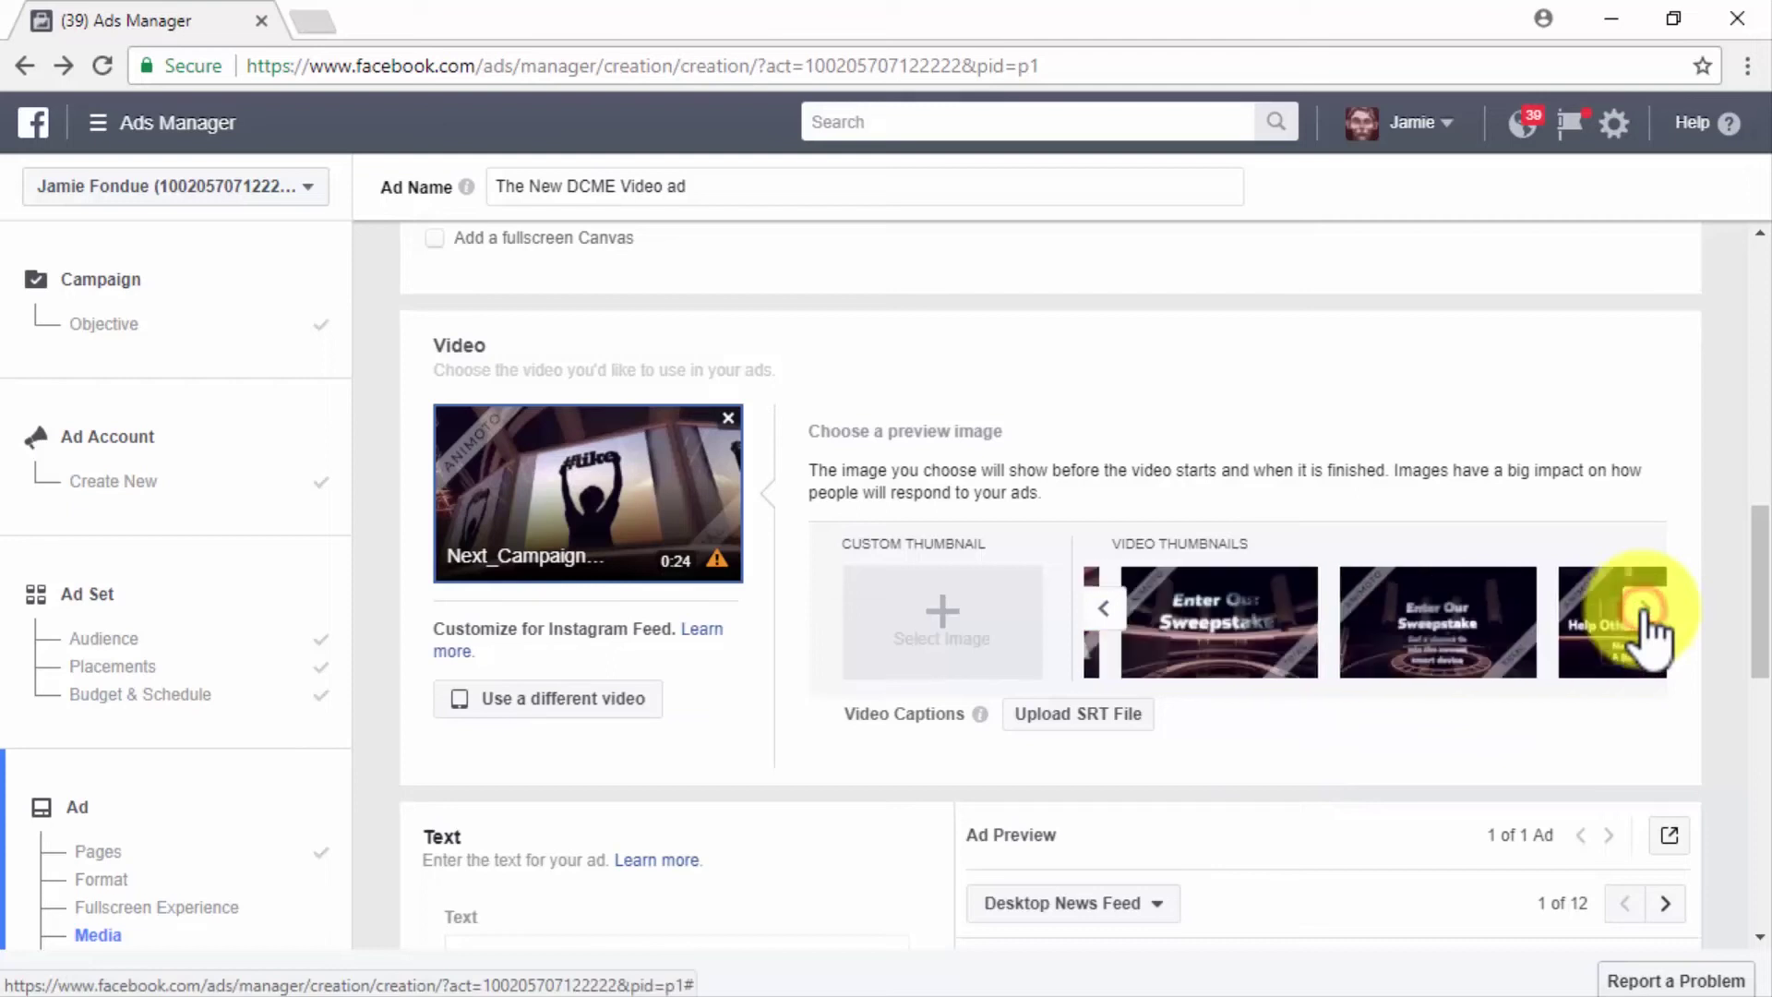
{"action": "left_click", "coordinate": [1644, 611]}
{"action": "left_click", "coordinate": [1644, 611]}
{"action": "left_click", "coordinate": [1645, 609]}
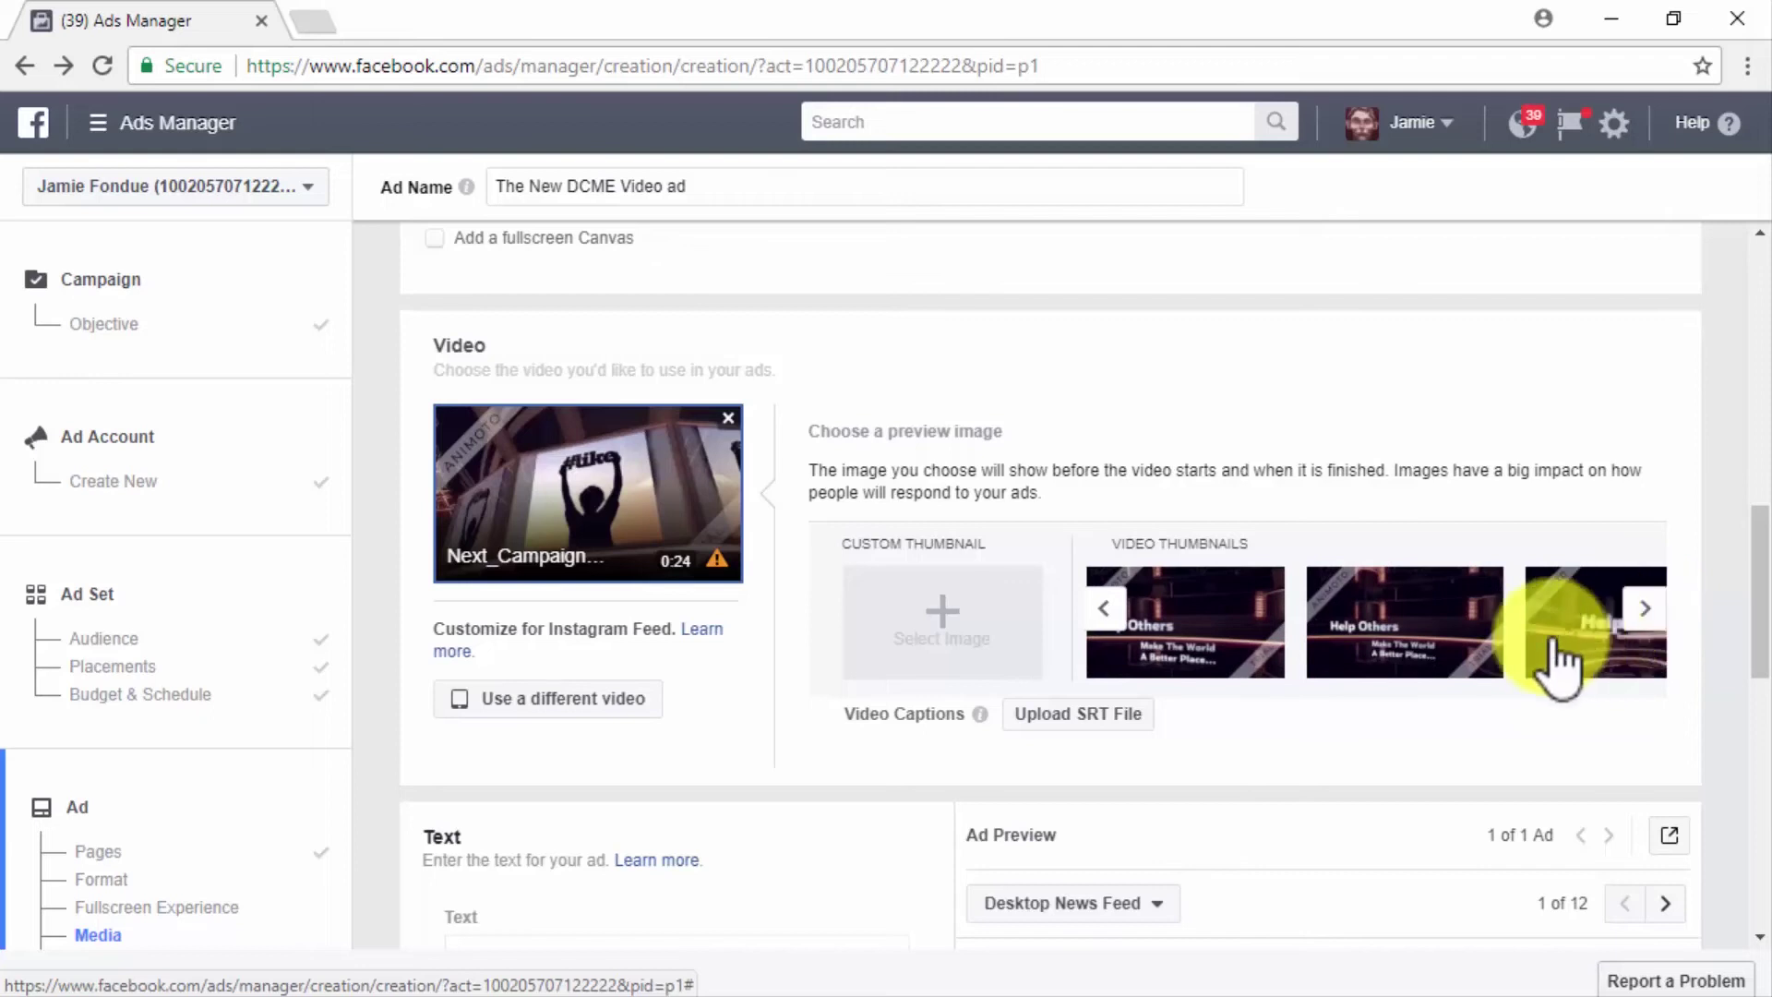
{"action": "left_click", "coordinate": [941, 633]}
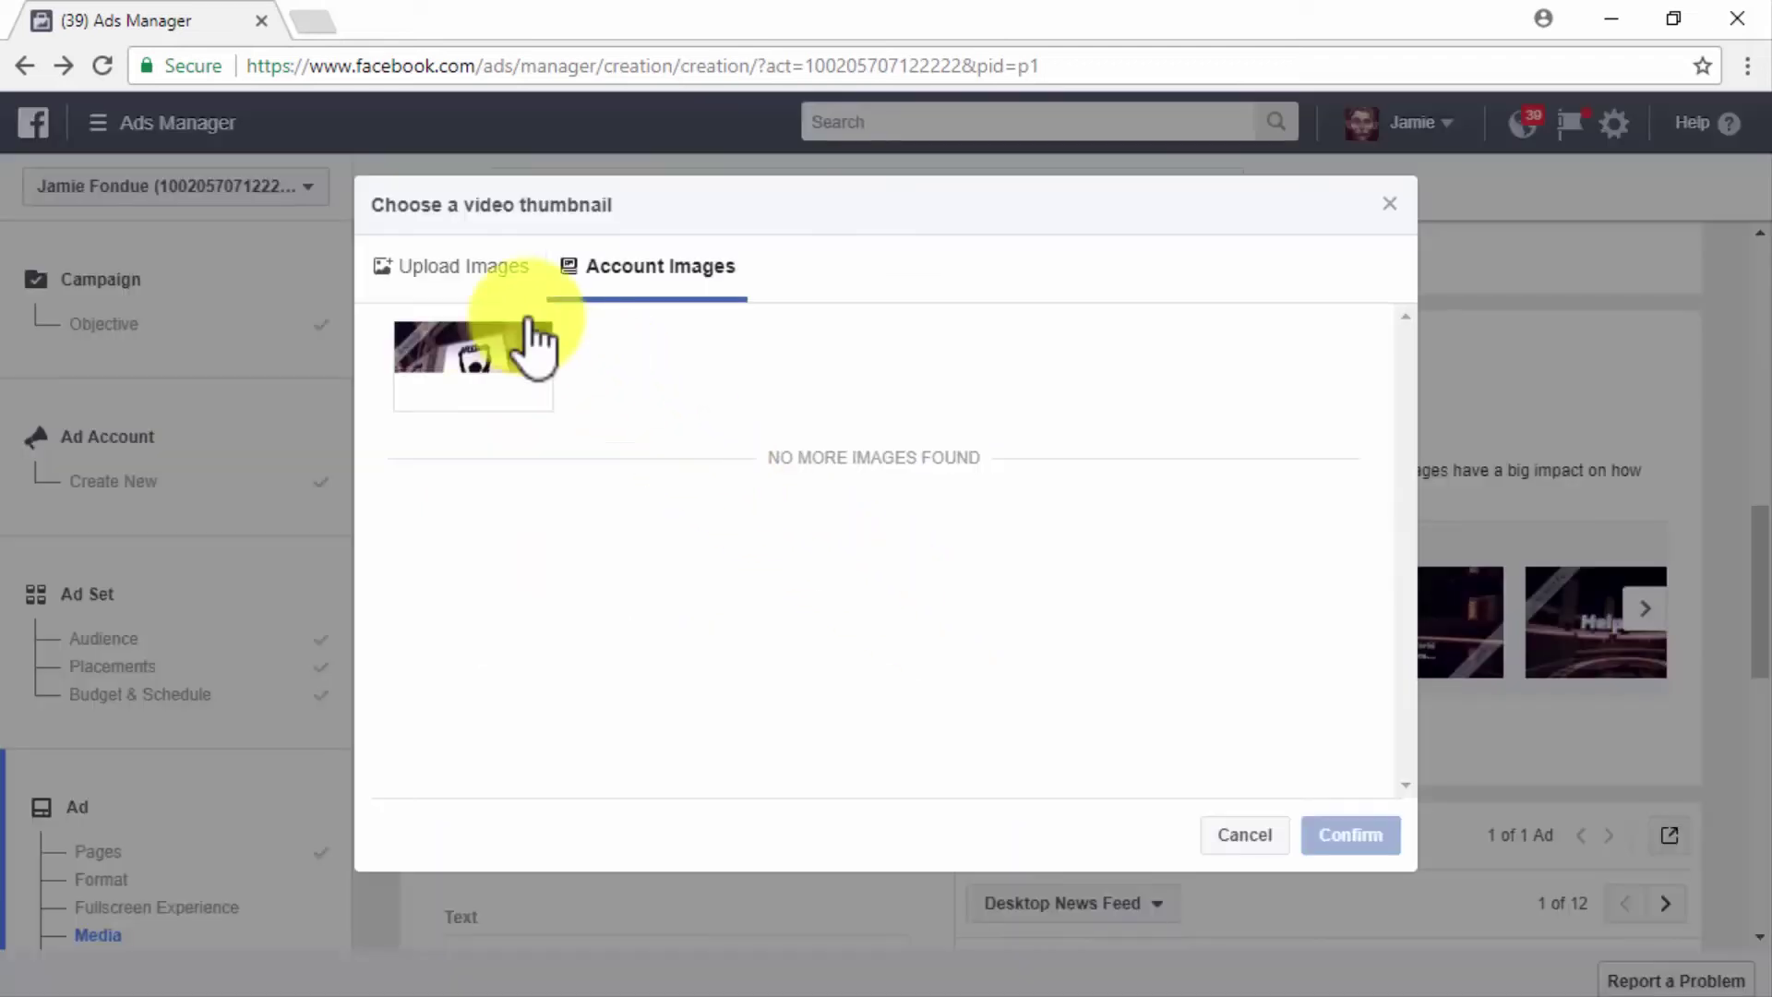
{"action": "left_click", "coordinate": [466, 270]}
{"action": "left_click", "coordinate": [799, 559]}
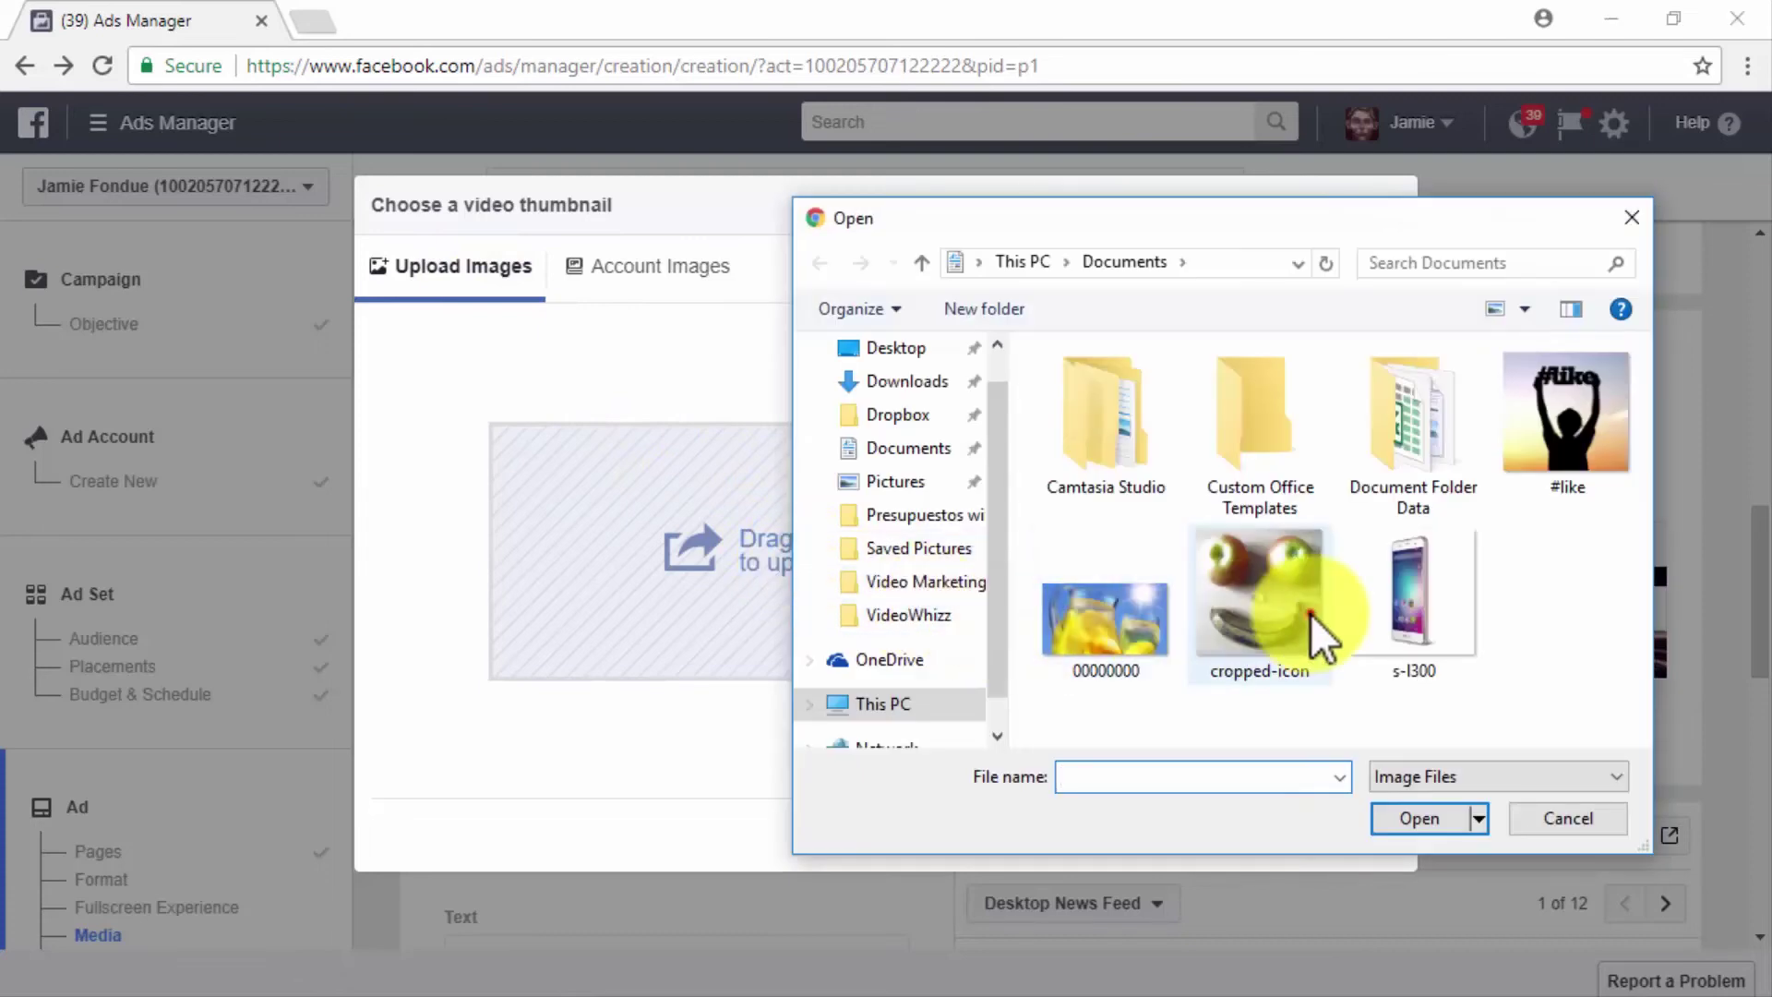
{"action": "left_click", "coordinate": [1310, 612]}
{"action": "left_click", "coordinate": [1454, 818]}
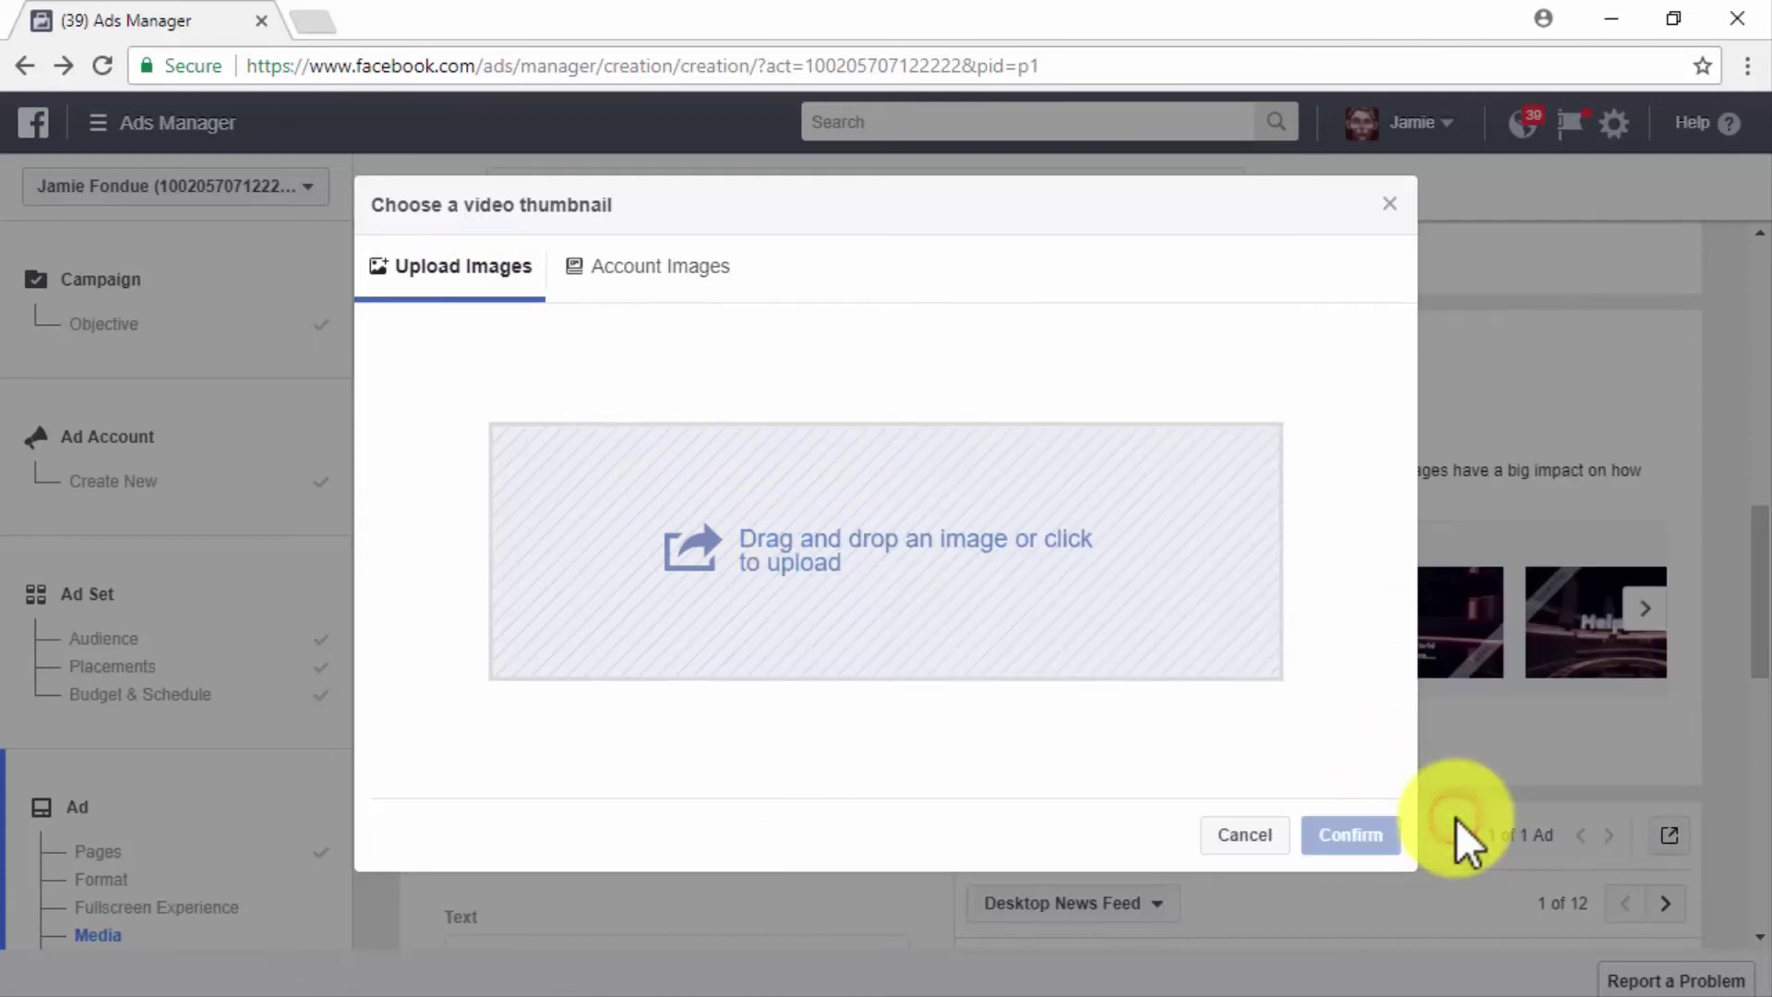
{"action": "left_click", "coordinate": [1349, 835]}
- Replace the ad text with "Click, learn how to get healthier and win!"
{"action": "scroll", "coordinate": [943, 823], "scroll_direction": "down", "scroll_amount": 1}
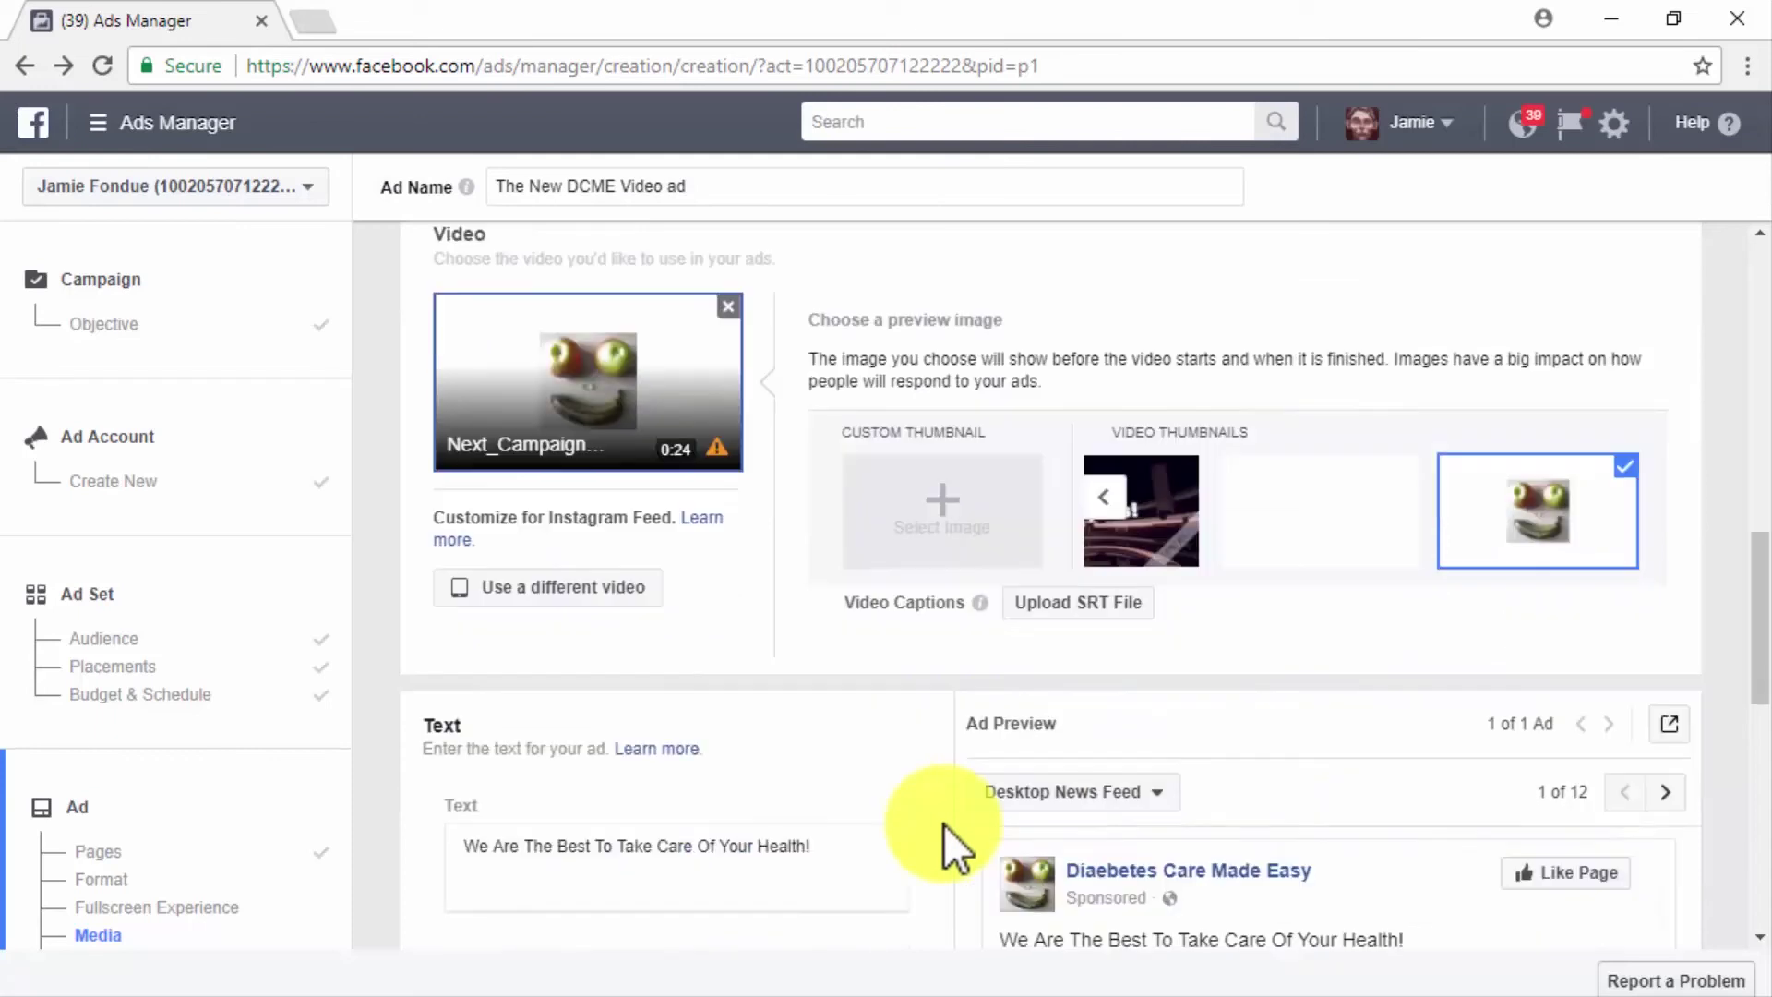
{"action": "scroll", "coordinate": [943, 823], "scroll_direction": "down", "scroll_amount": 5}
{"action": "left_click_drag", "start_coordinate": [847, 408], "coordinate": [468, 415]}
{"action": "type", "text": "Click, learn how to get healthier and win!"}
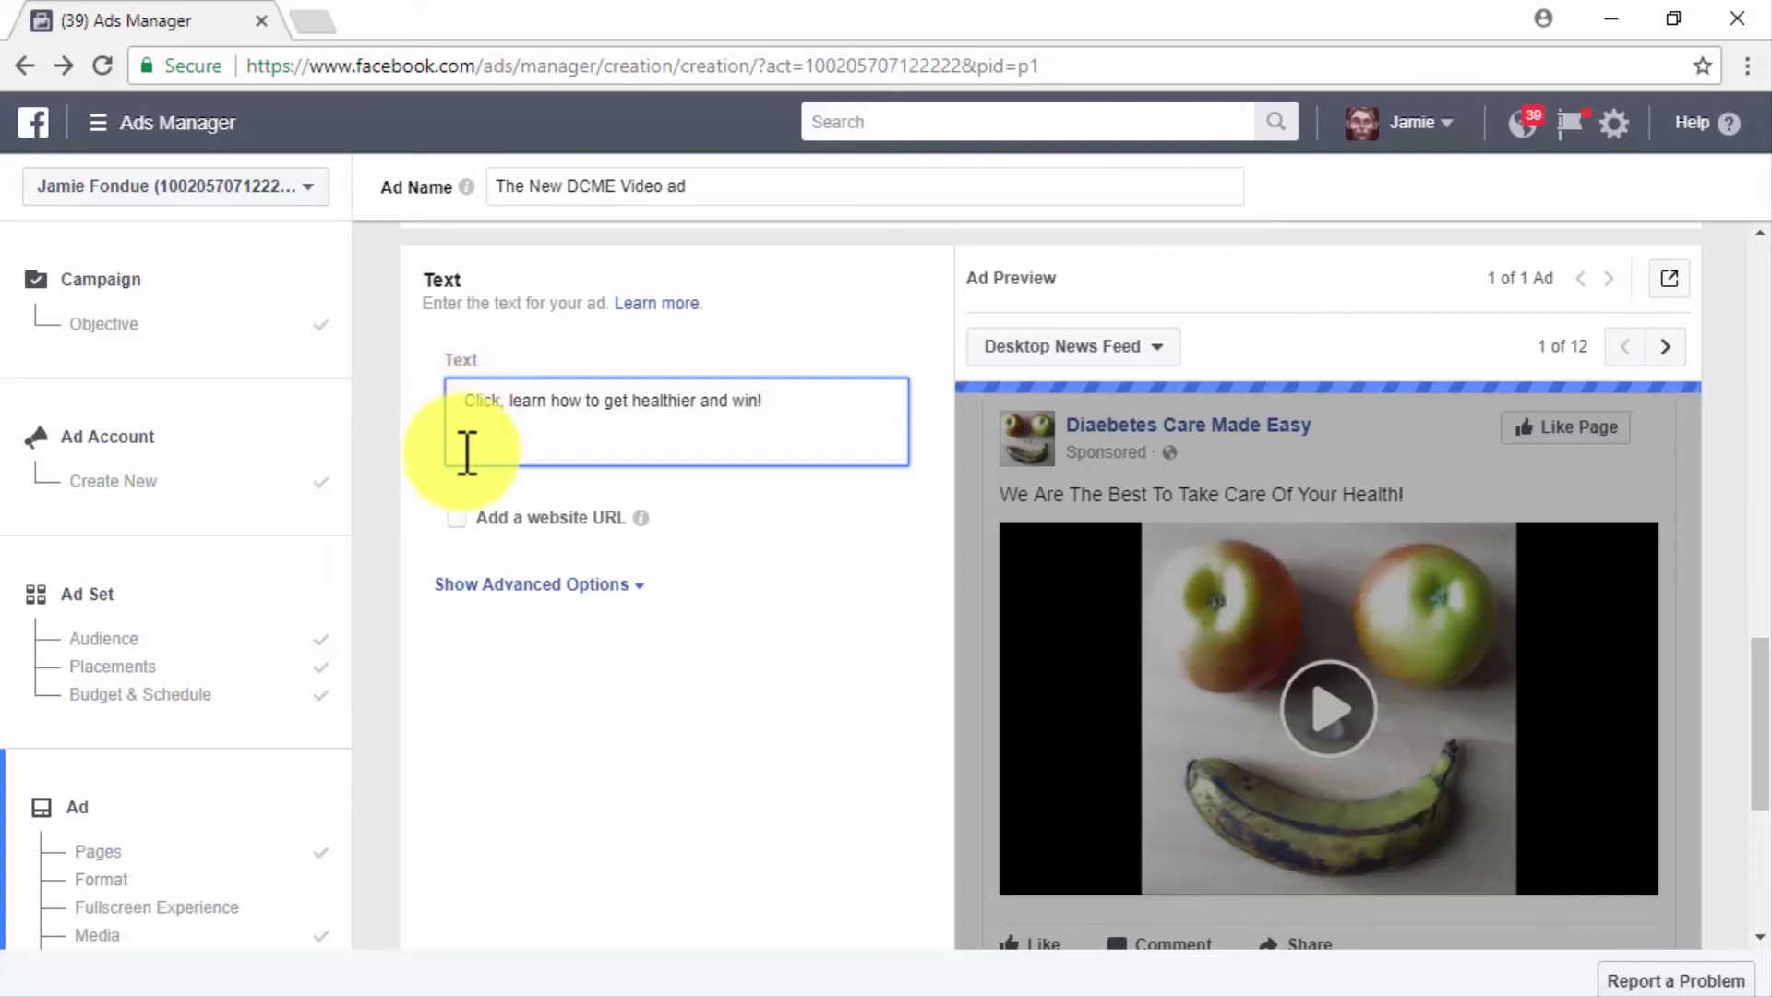
{"action": "left_click", "coordinate": [458, 520]}
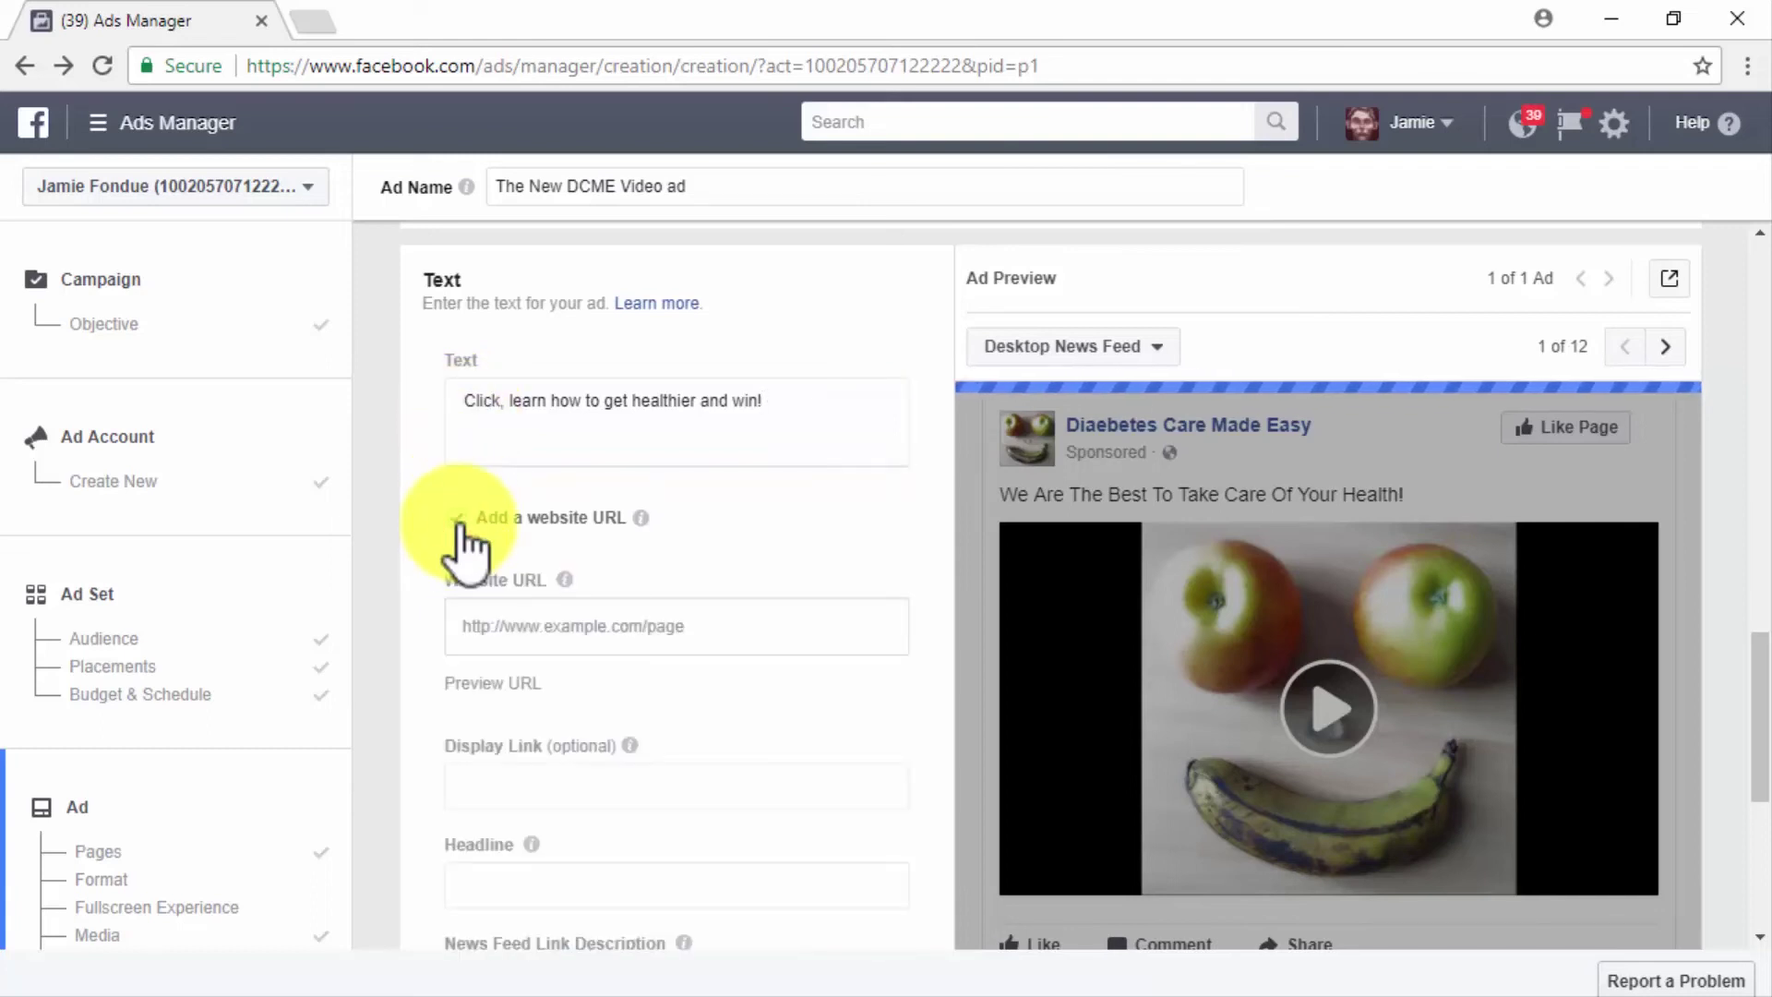
{"action": "left_click", "coordinate": [518, 626]}
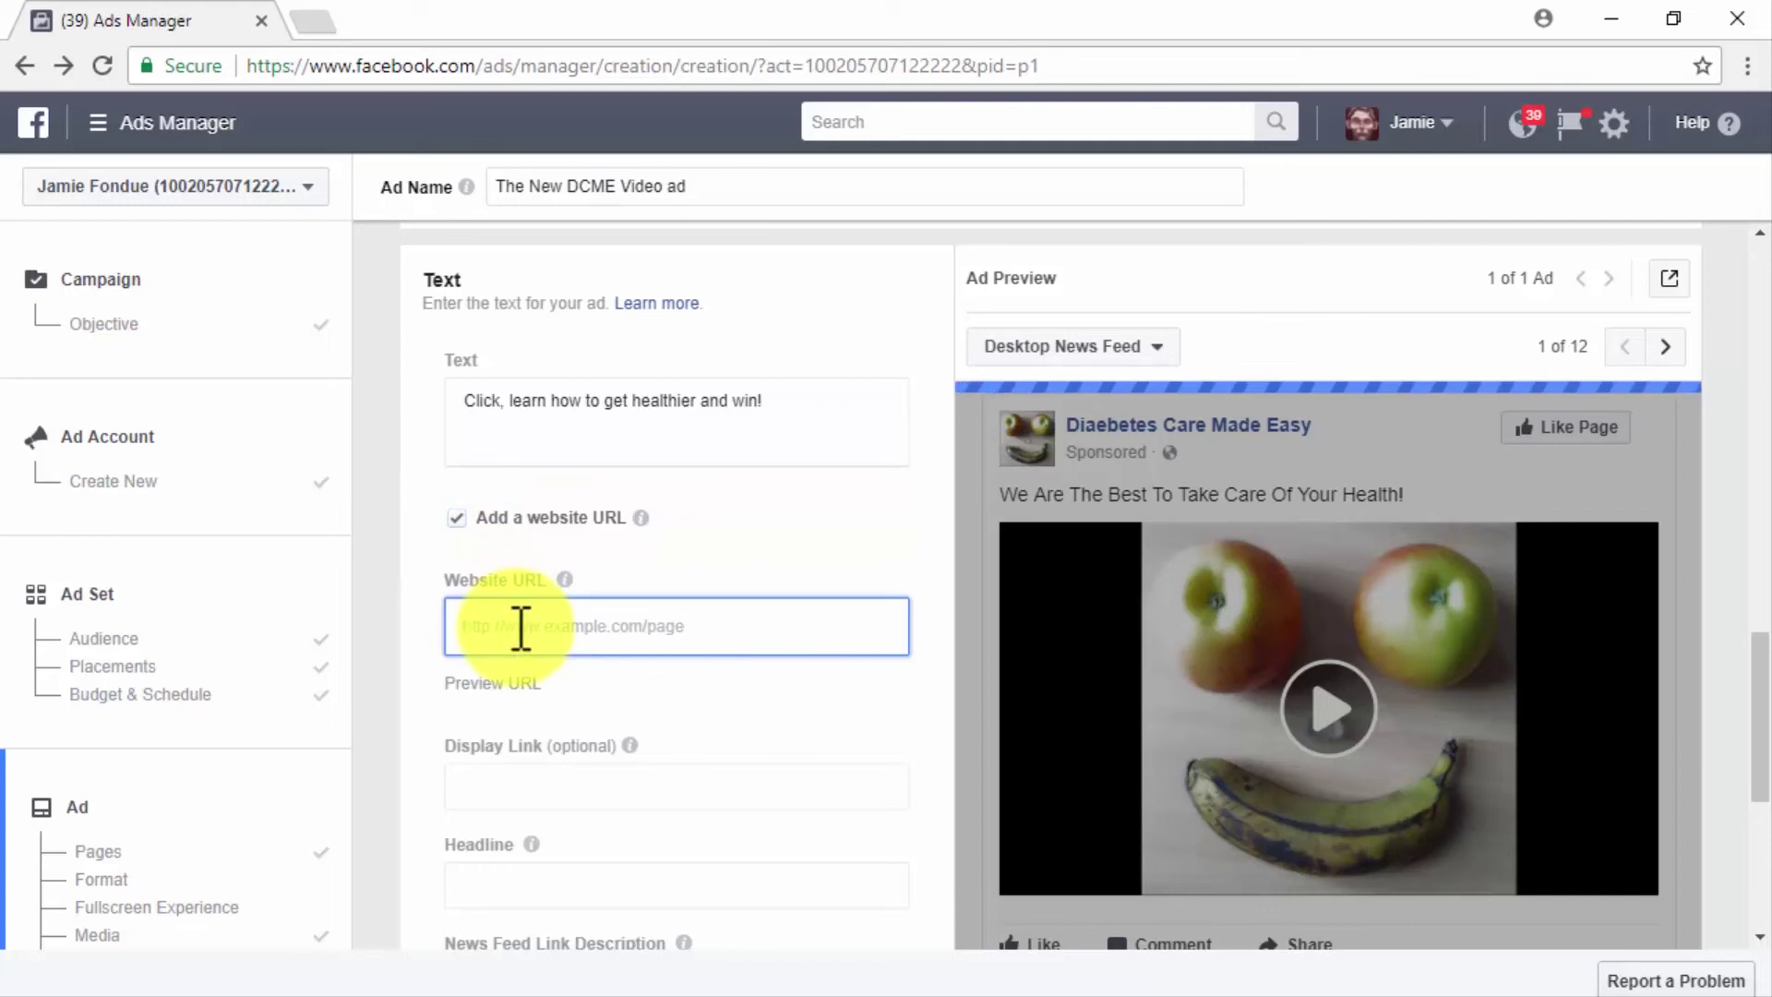
{"action": "type", "text": "https://diabetescaremadeeasy.com"}
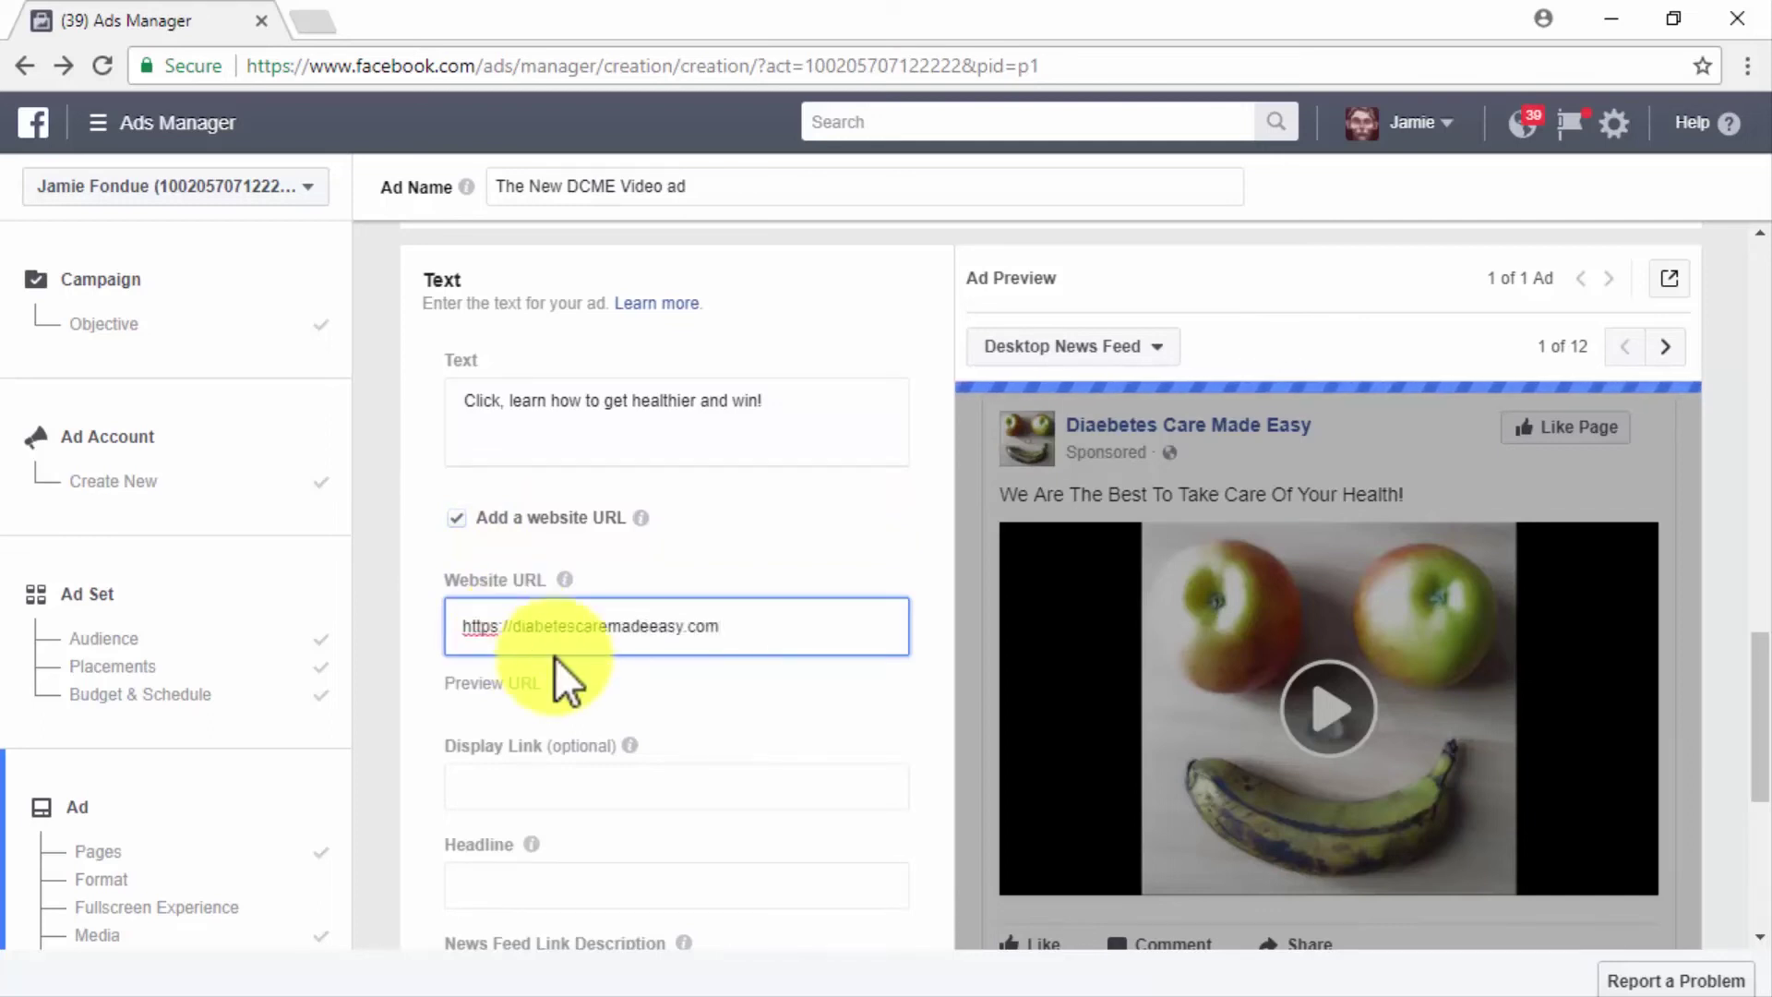
- Set the headline to "The Diabetes Care Made Easy Sweepstake!" and the News Feed link description to "Enter, get healthier, WIN!"
{"action": "scroll", "coordinate": [672, 716], "scroll_direction": "down", "scroll_amount": 2}
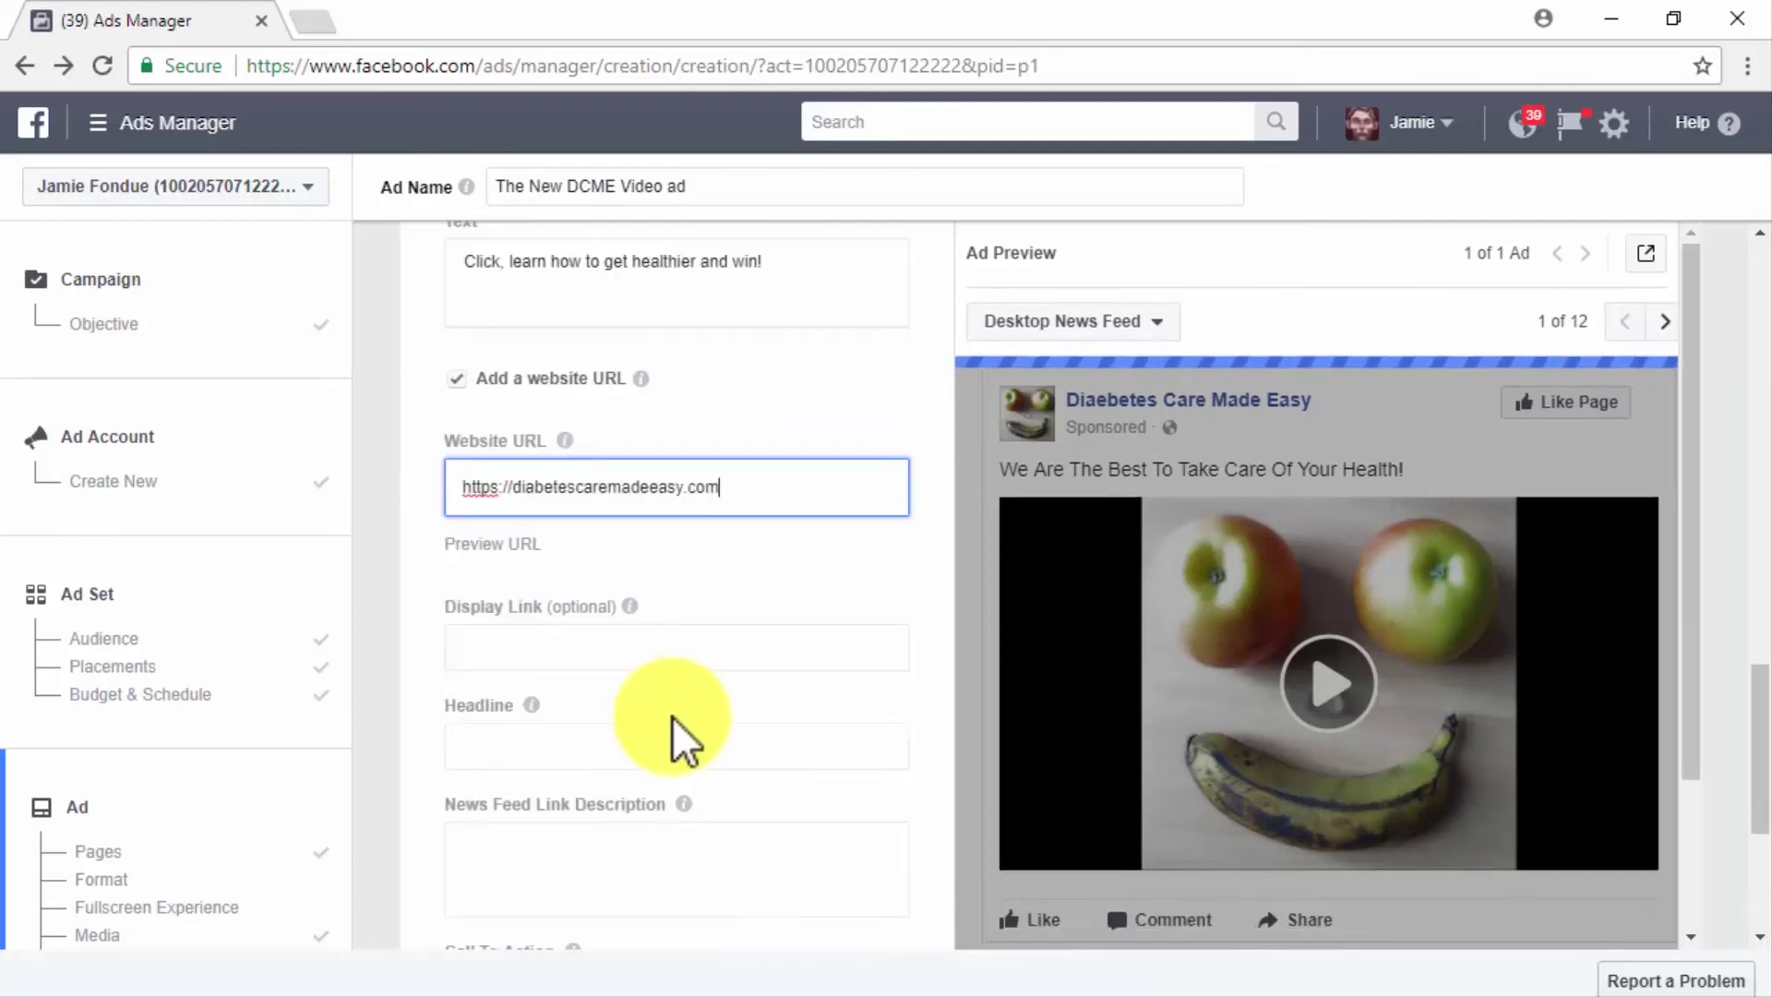
{"action": "left_click", "coordinate": [672, 718]}
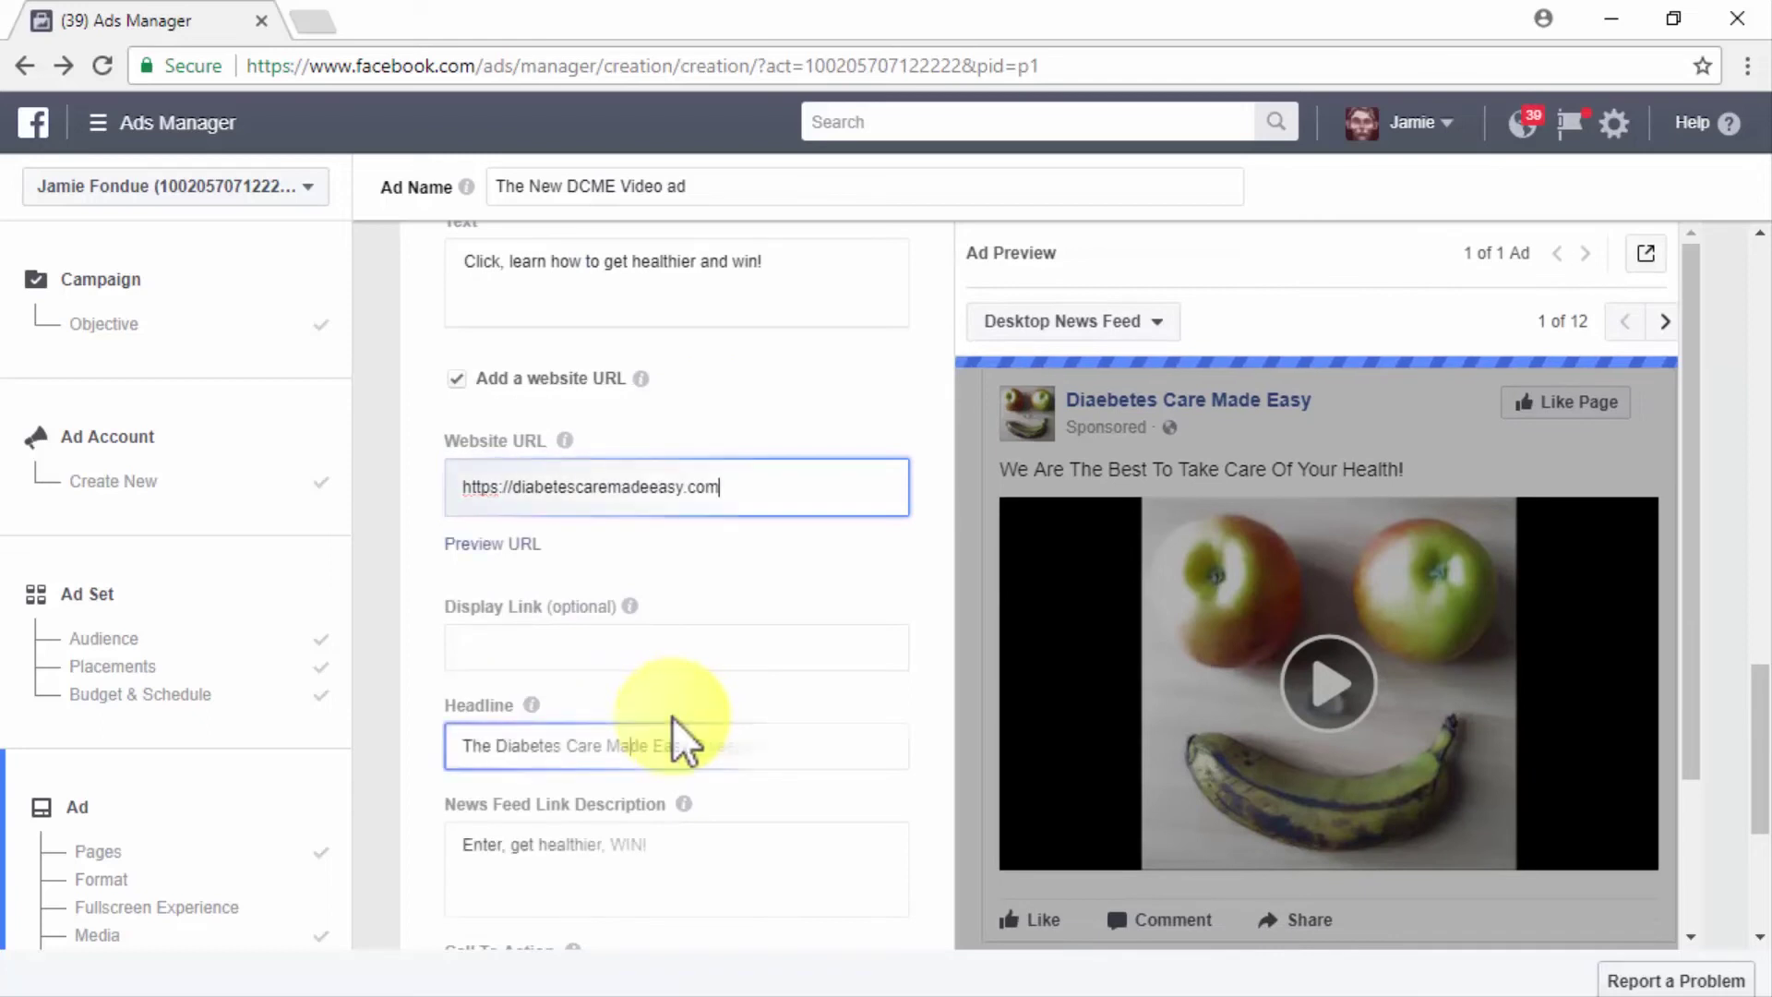
{"action": "left_click", "coordinate": [945, 895]}
{"action": "scroll", "coordinate": [972, 849], "scroll_direction": "down", "scroll_amount": 2}
{"action": "scroll", "coordinate": [972, 849], "scroll_direction": "down", "scroll_amount": 2}
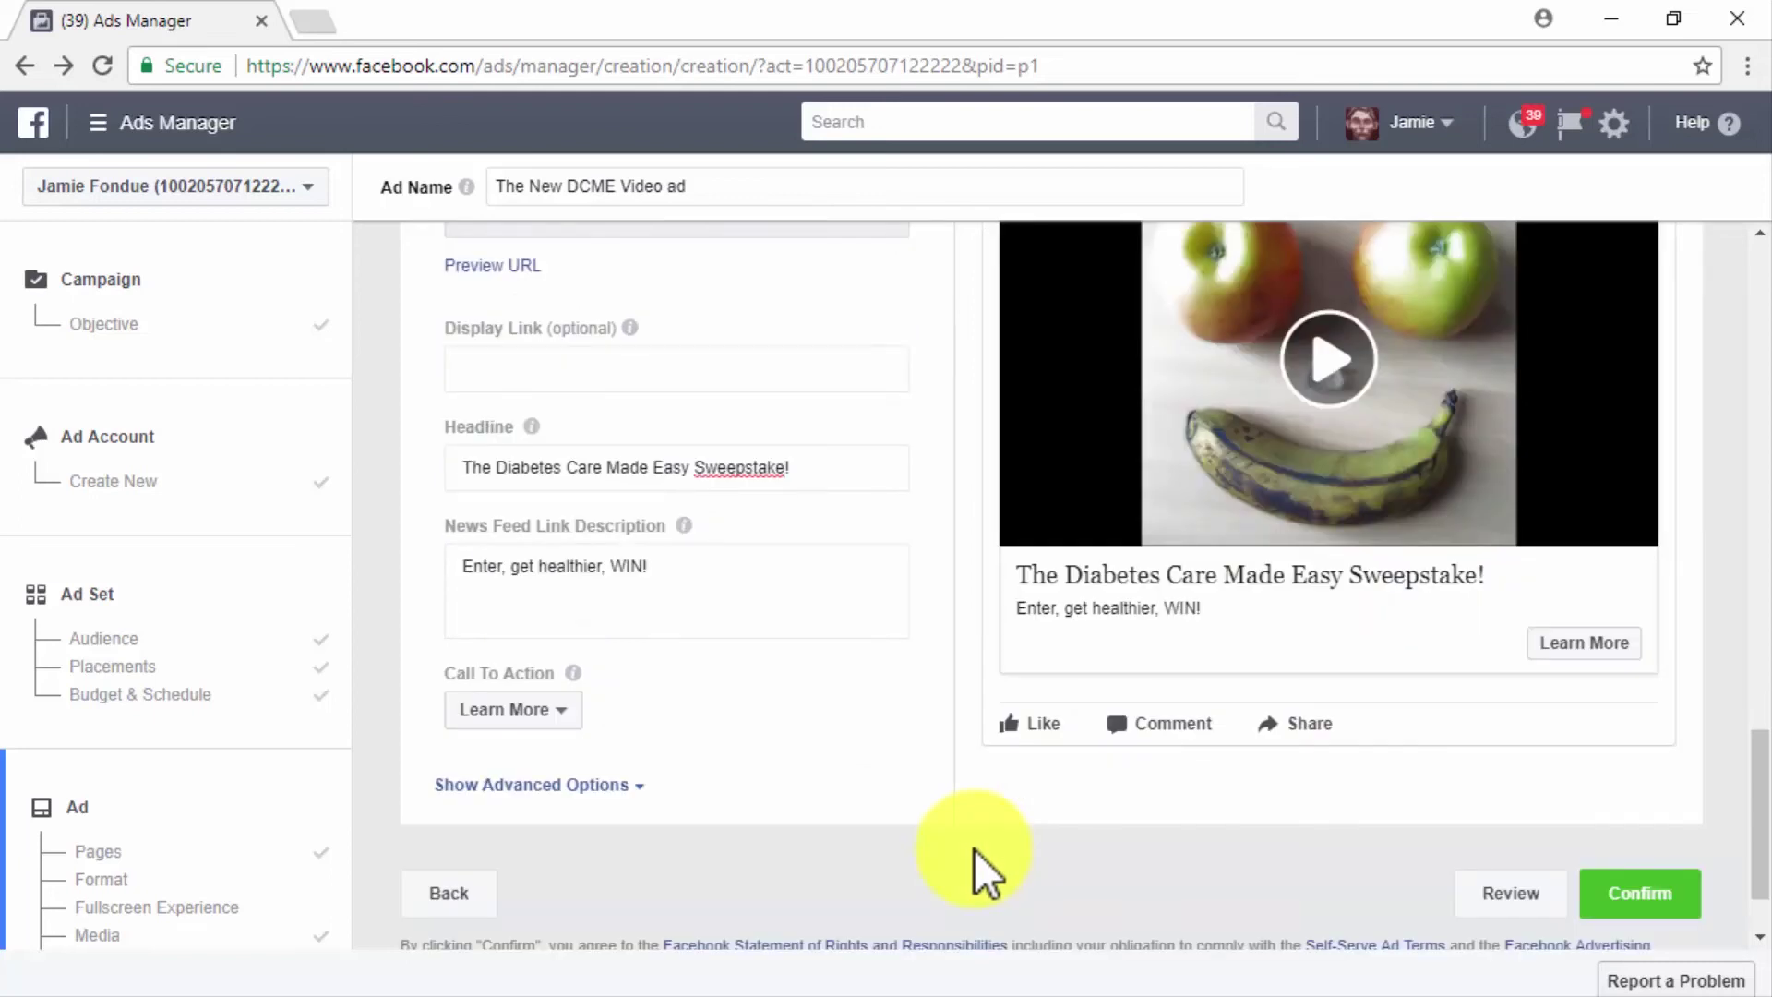
- Check the call-to-action options, keep Learn More, and inspect it in the ad preview
{"action": "left_click", "coordinate": [542, 716]}
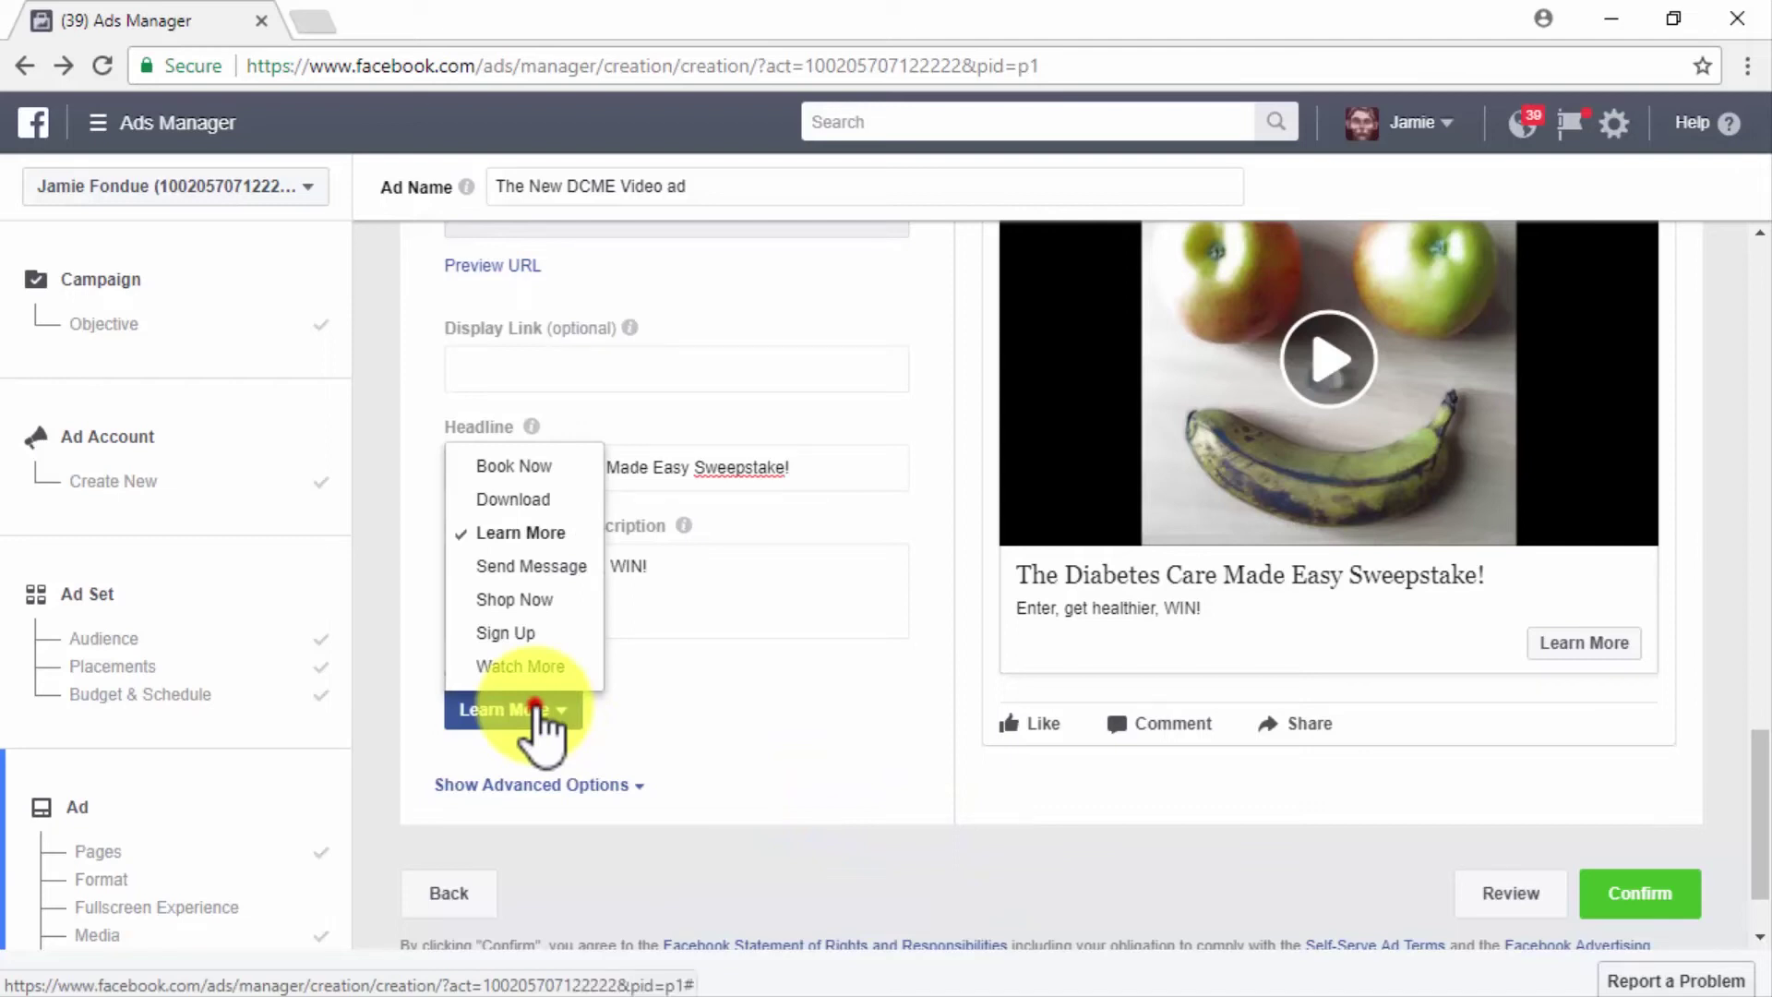
{"action": "left_click", "coordinate": [540, 713]}
{"action": "scroll", "coordinate": [955, 710], "scroll_direction": "up", "scroll_amount": 3}
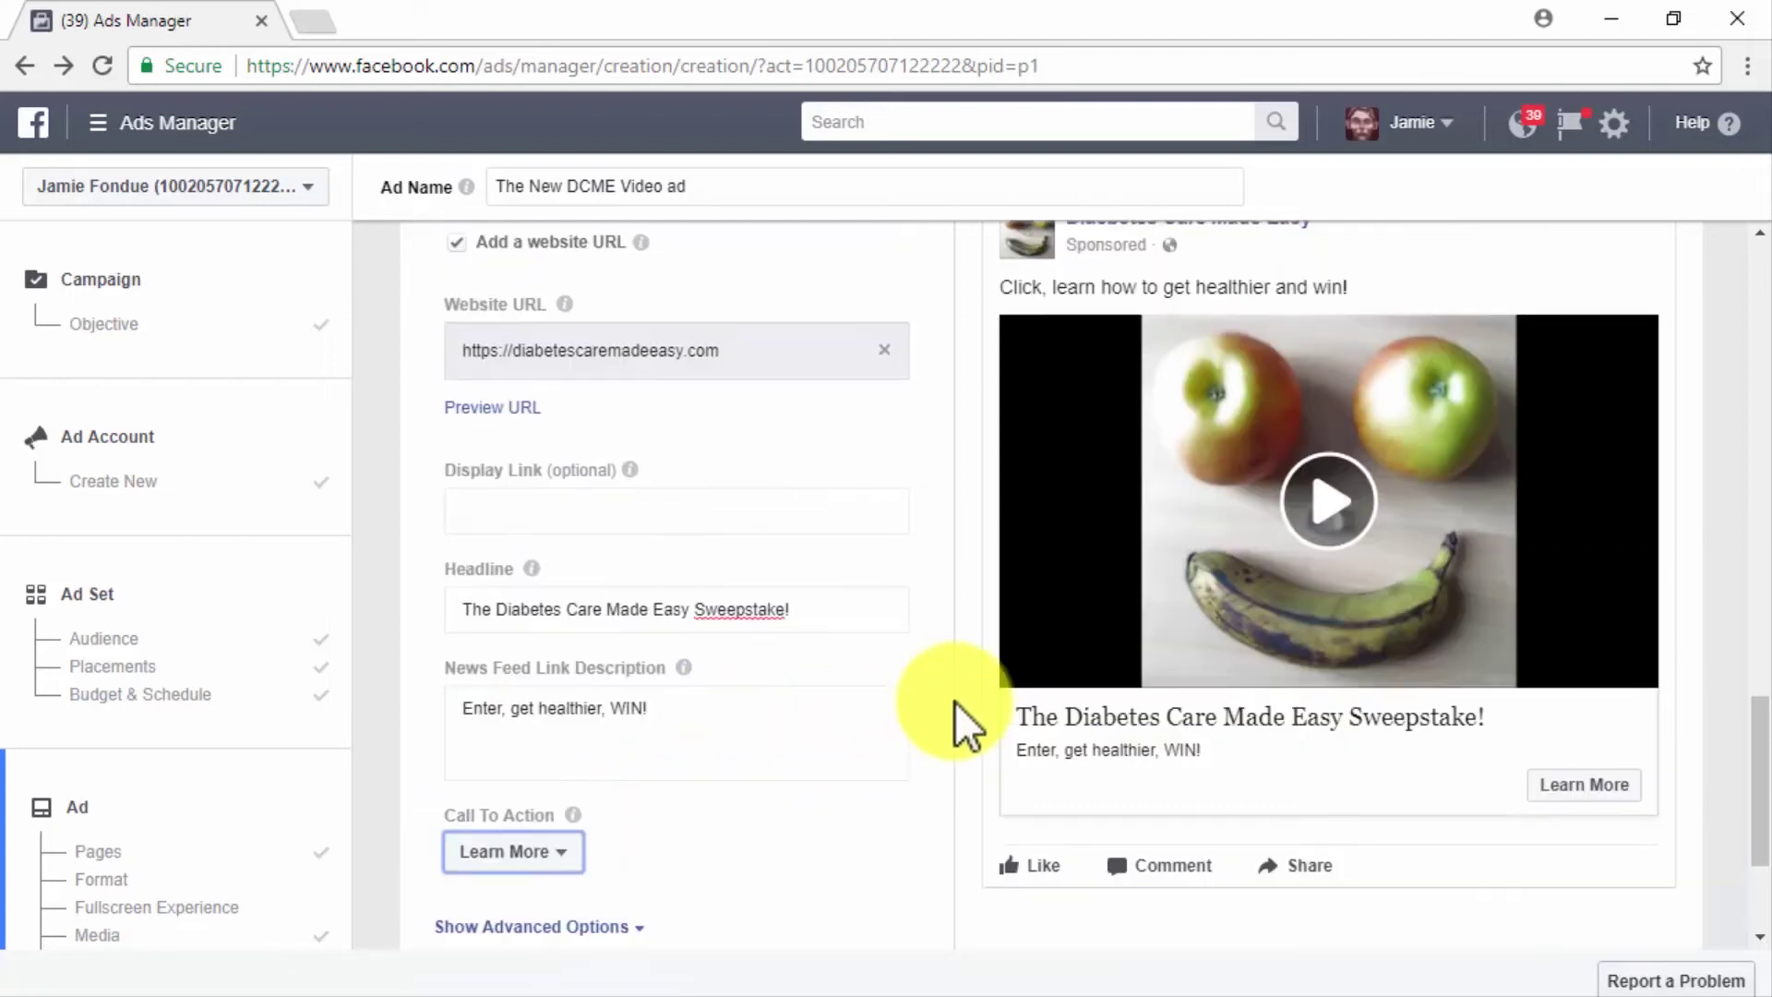
{"action": "scroll", "coordinate": [1164, 734], "scroll_direction": "down", "scroll_amount": 2}
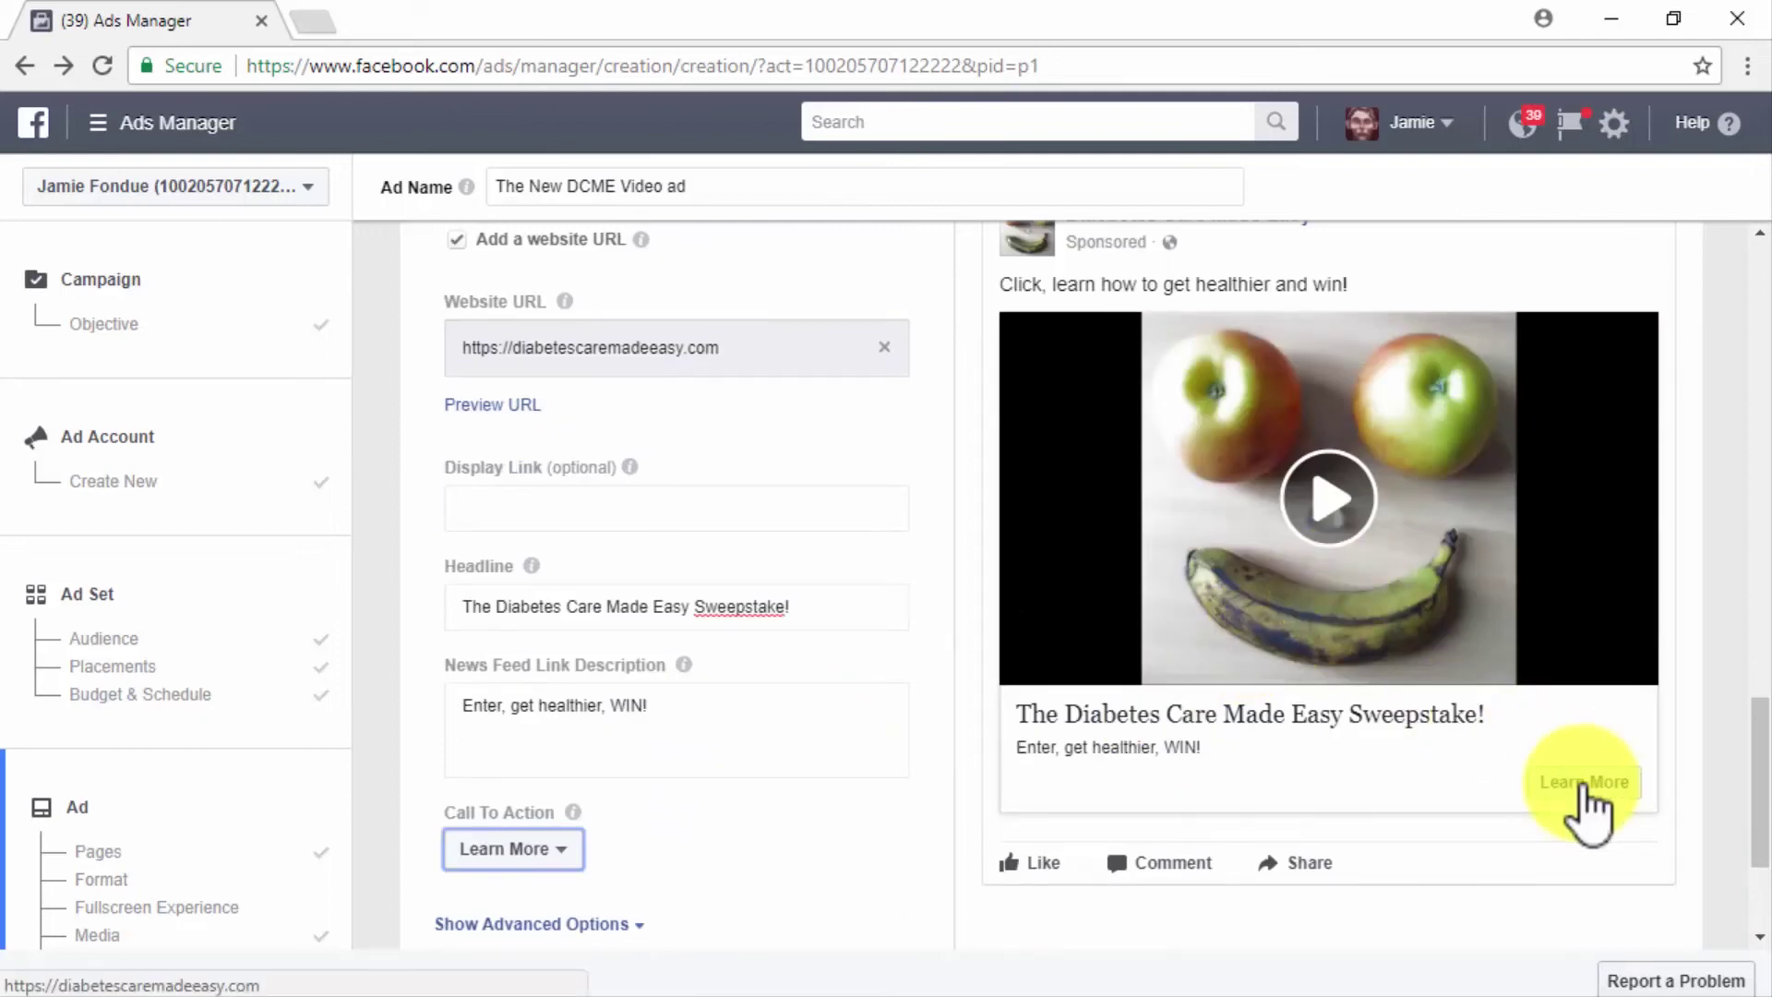
{"action": "scroll", "coordinate": [1696, 716], "scroll_direction": "up", "scroll_amount": 2}
- Play the video in the Desktop News Feed ad preview, pause it, and confirm the ad
{"action": "left_click", "coordinate": [1321, 657]}
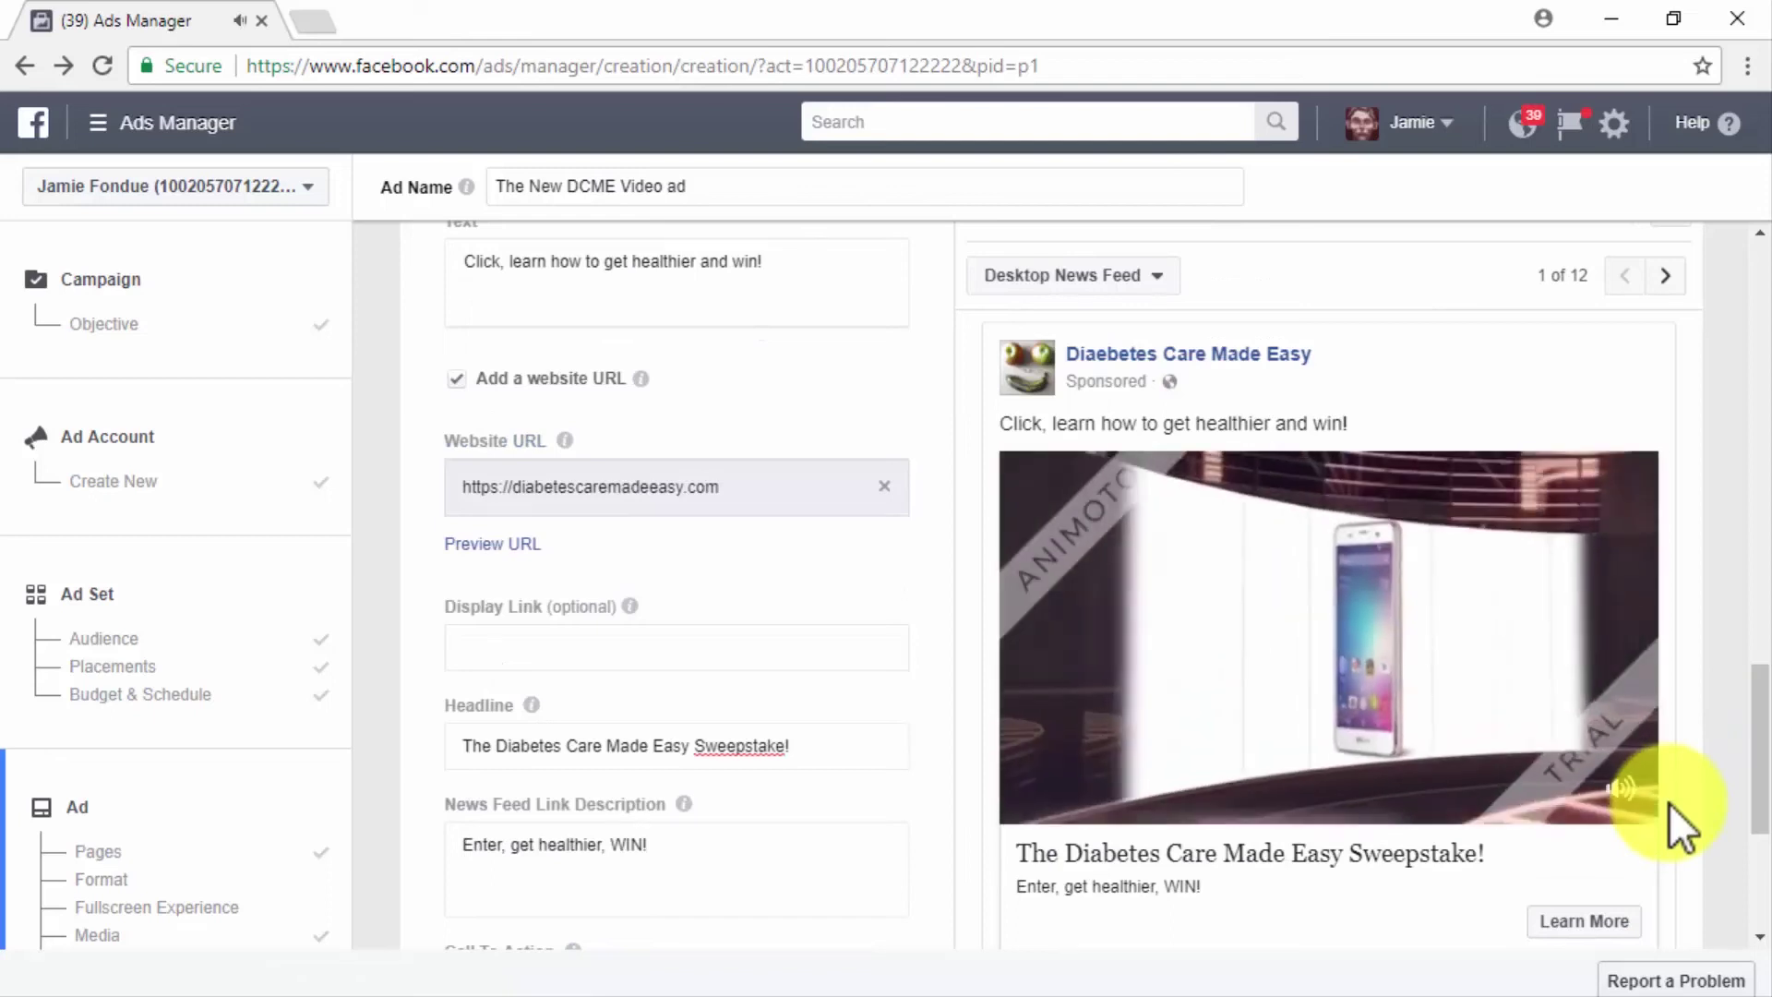
{"action": "scroll", "coordinate": [1291, 594], "scroll_direction": "down", "scroll_amount": 2}
{"action": "left_click", "coordinate": [1028, 648]}
{"action": "scroll", "coordinate": [1495, 877], "scroll_direction": "down", "scroll_amount": 2}
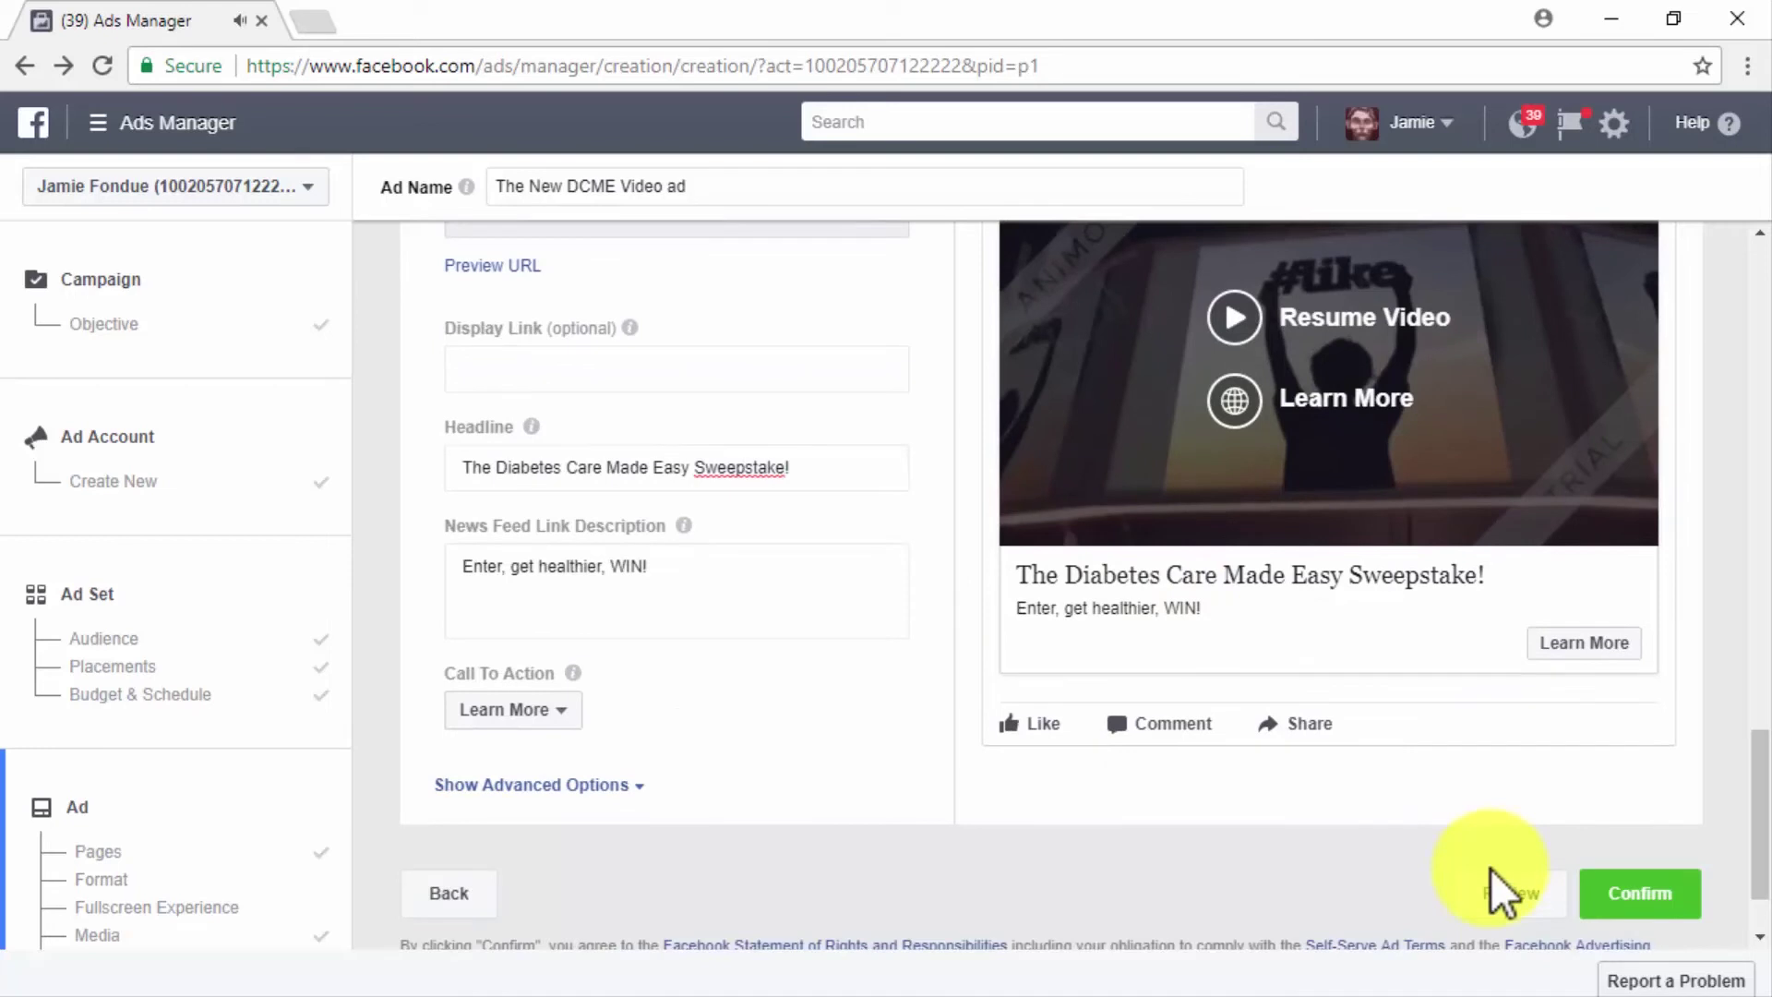
{"action": "left_click", "coordinate": [1594, 882]}
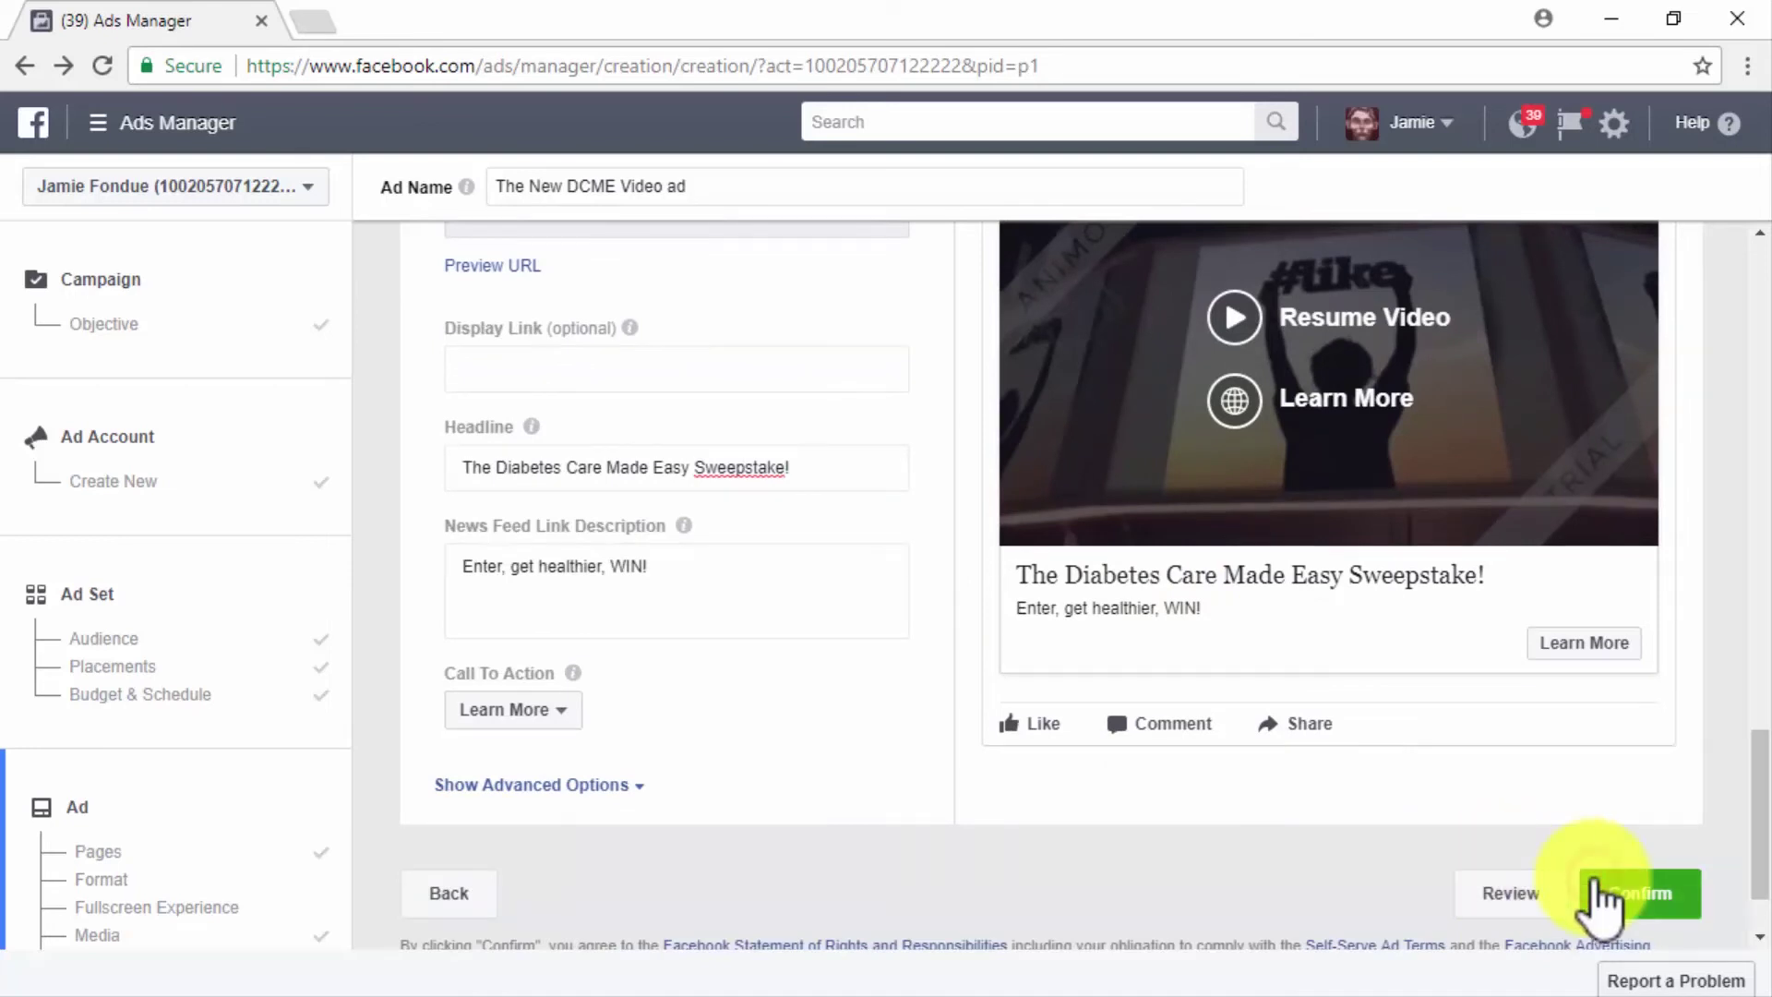
- Switch to YouTube, open the Creator Studio dashboard, and start promoting the second listed Diabetes Care Made Easy video
{"action": "left_click", "coordinate": [663, 627]}
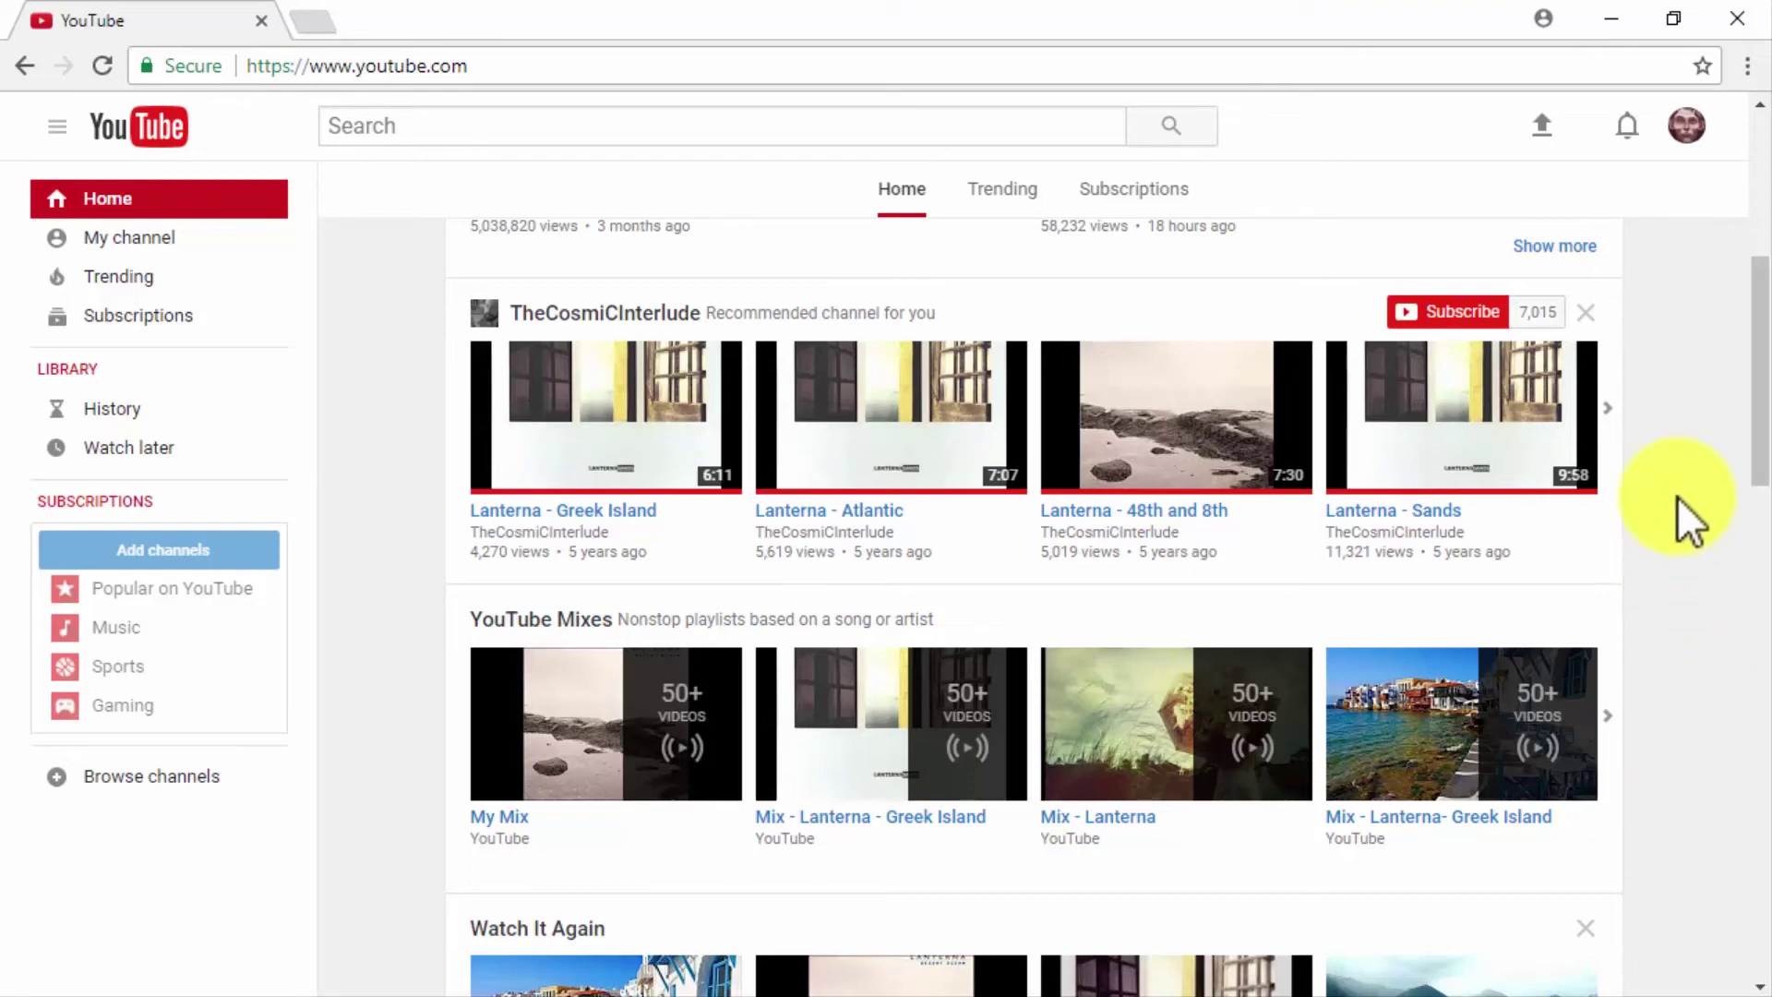
{"action": "left_click", "coordinate": [1684, 126]}
{"action": "left_click", "coordinate": [1545, 303]}
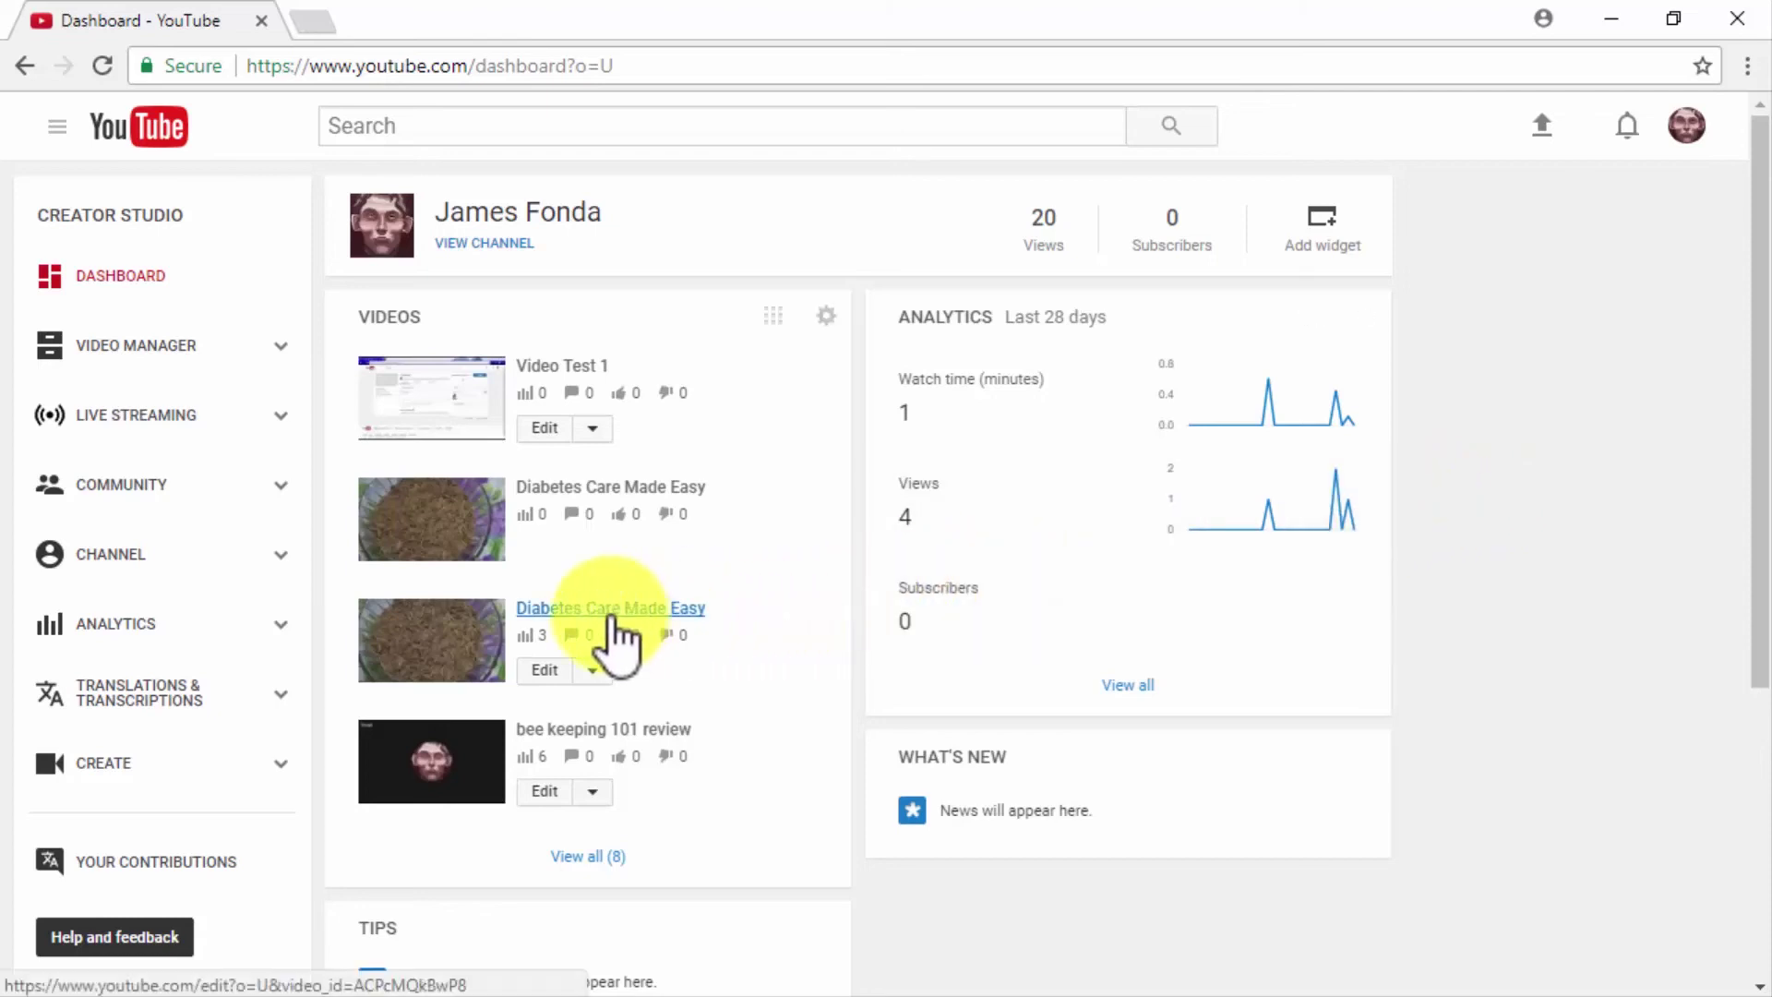
{"action": "left_click", "coordinate": [593, 670]}
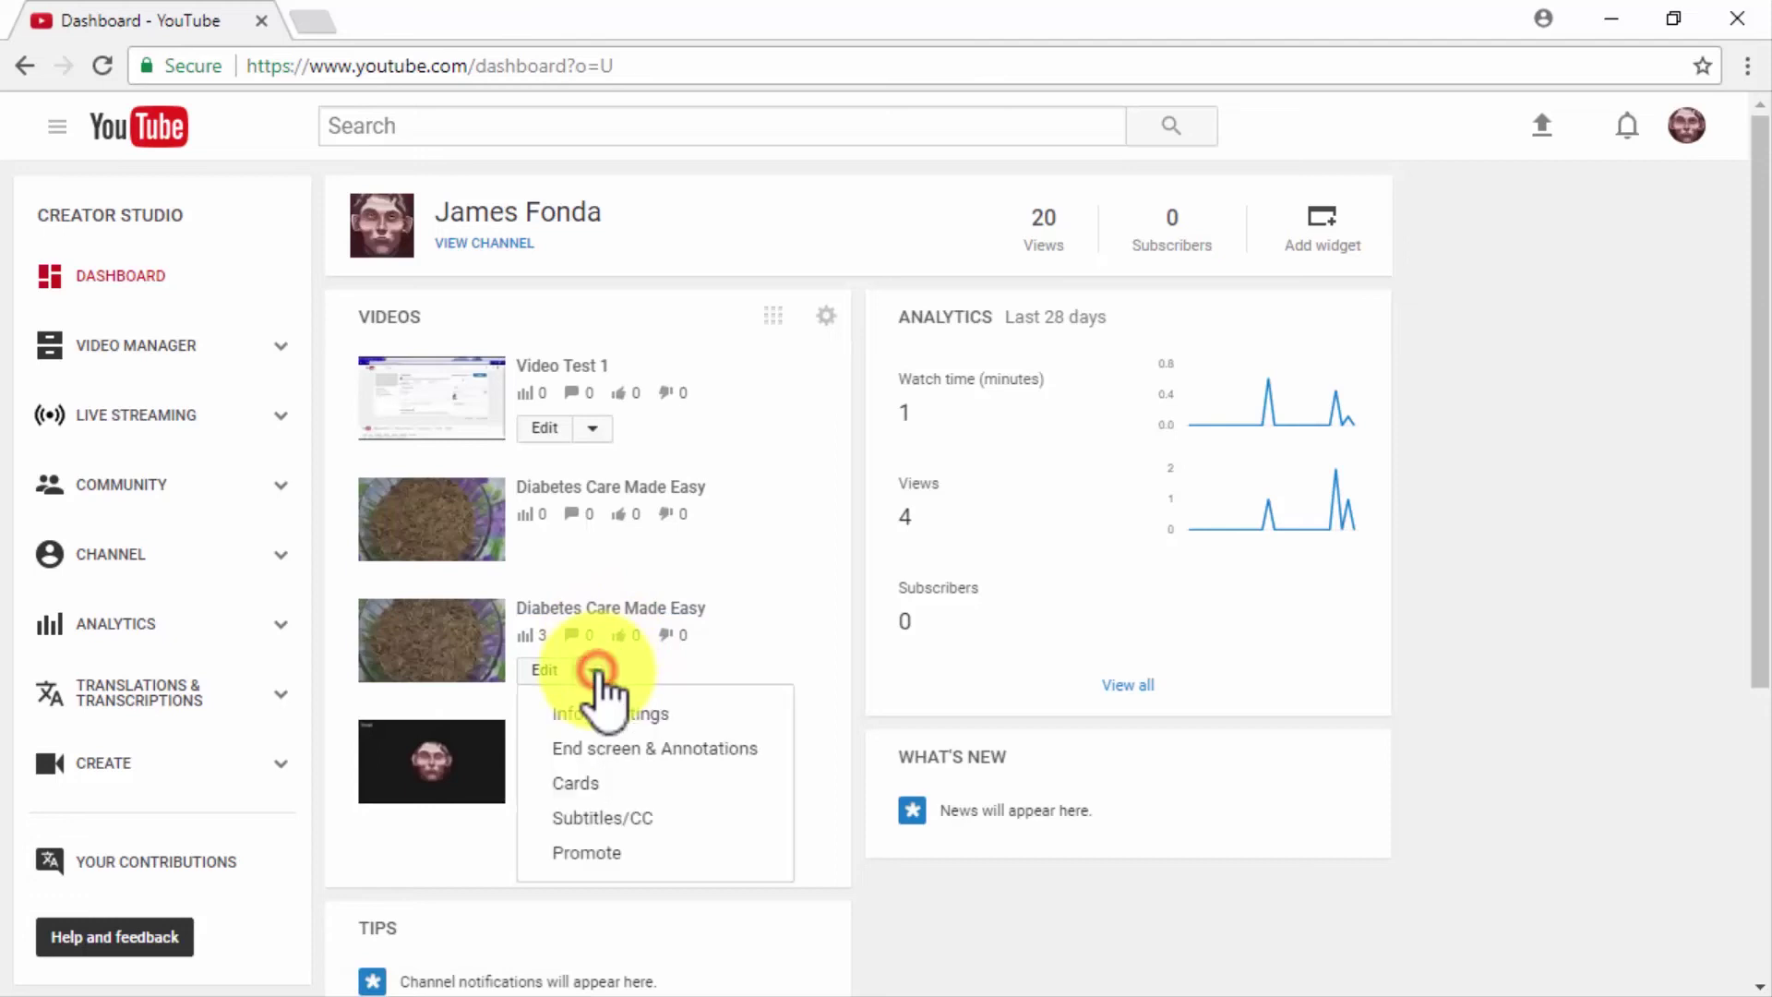
{"action": "left_click", "coordinate": [590, 854]}
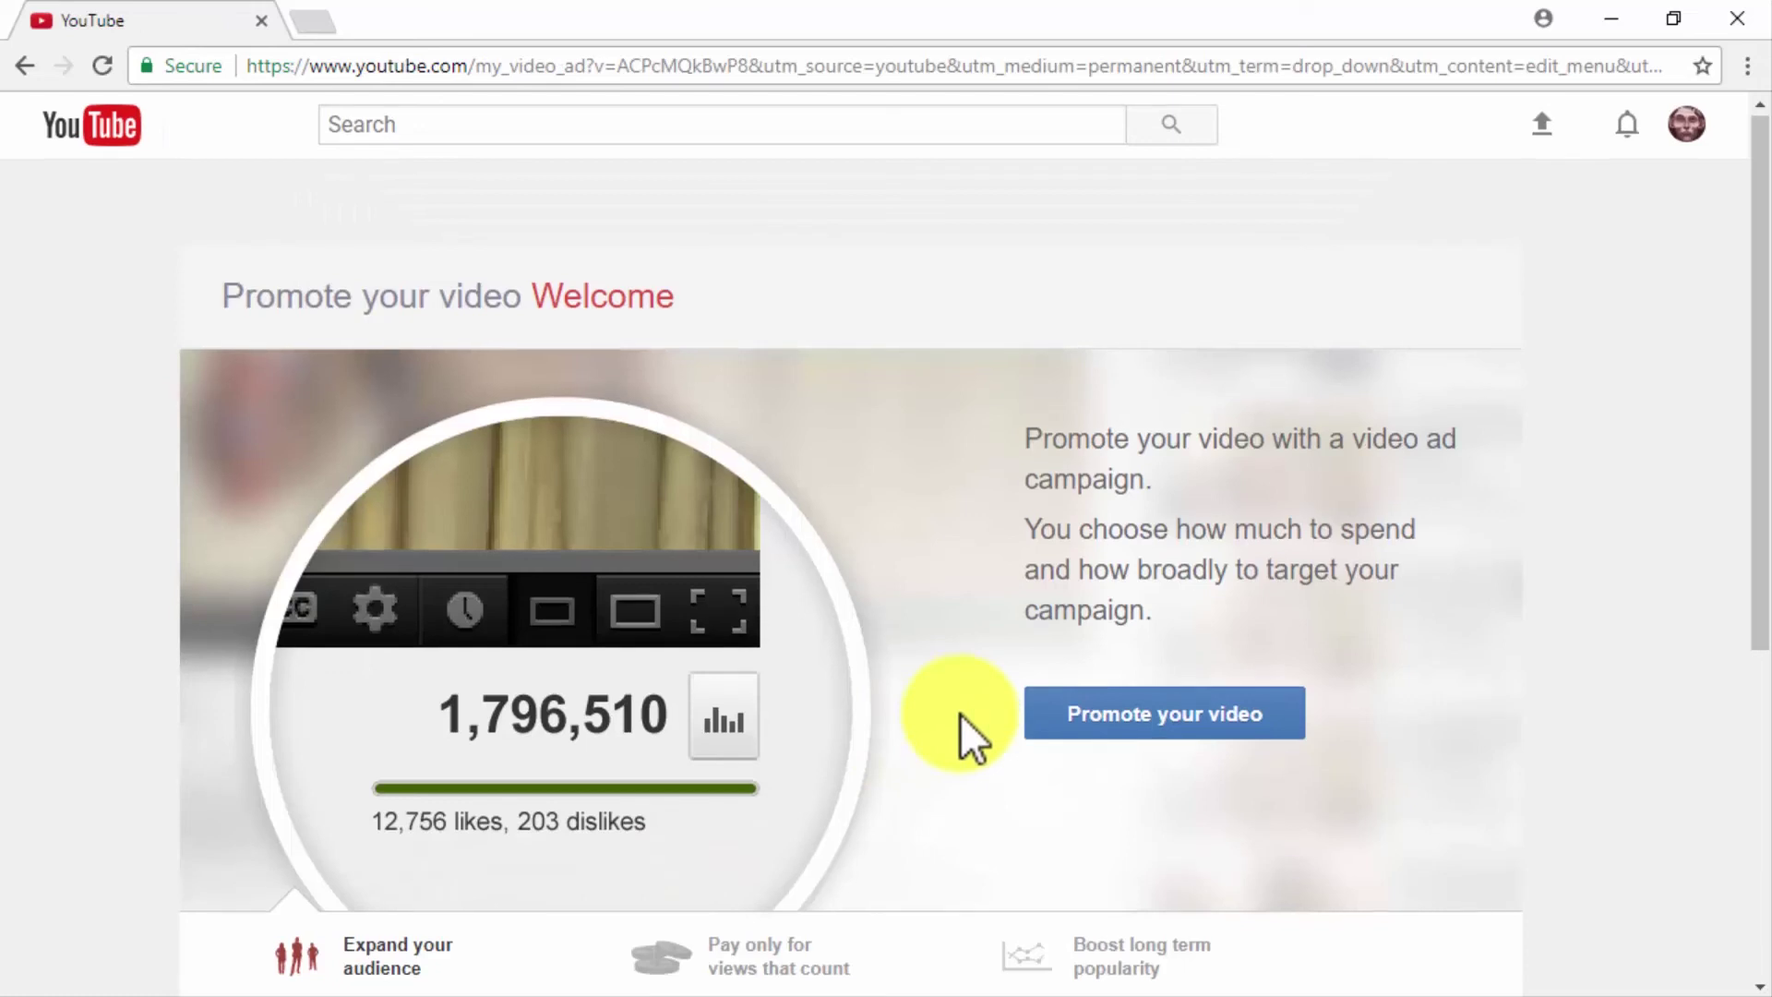
{"action": "scroll", "coordinate": [960, 712], "scroll_direction": "down", "scroll_amount": 1}
{"action": "left_click", "coordinate": [1170, 582]}
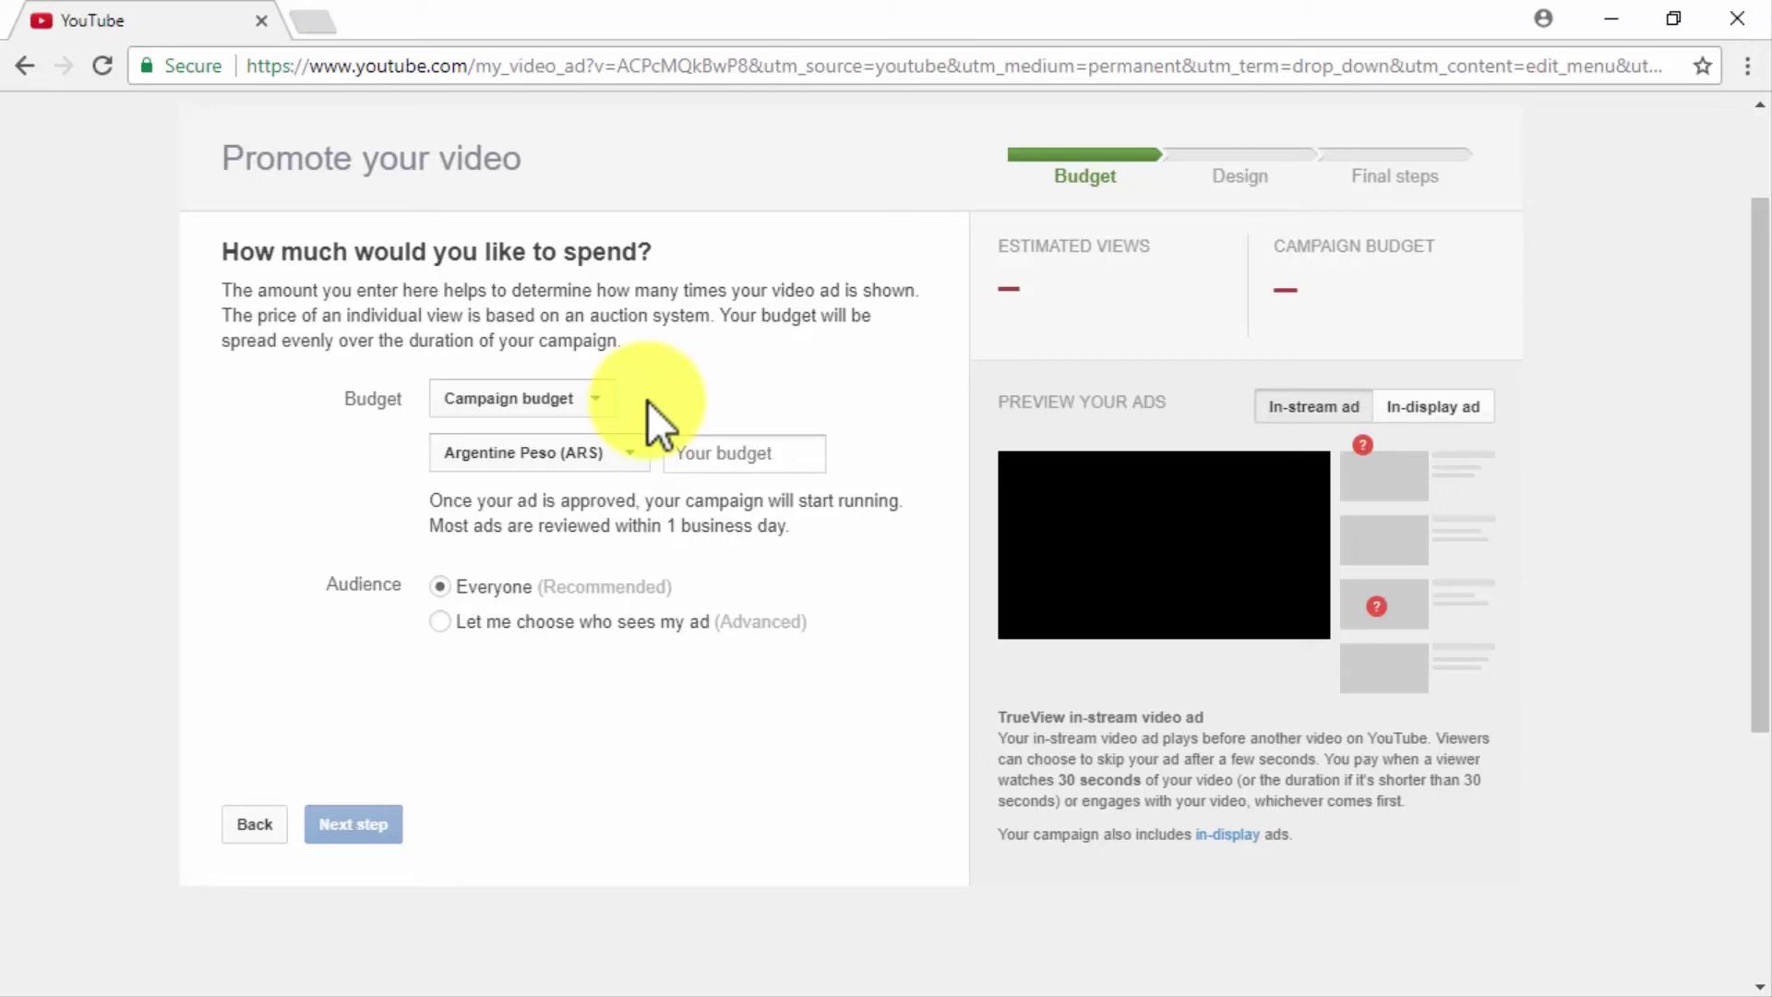
- Set the YouTube promotion's budget type to Daily budget and its currency to US Dollar (USD $)
{"action": "left_click", "coordinate": [596, 398]}
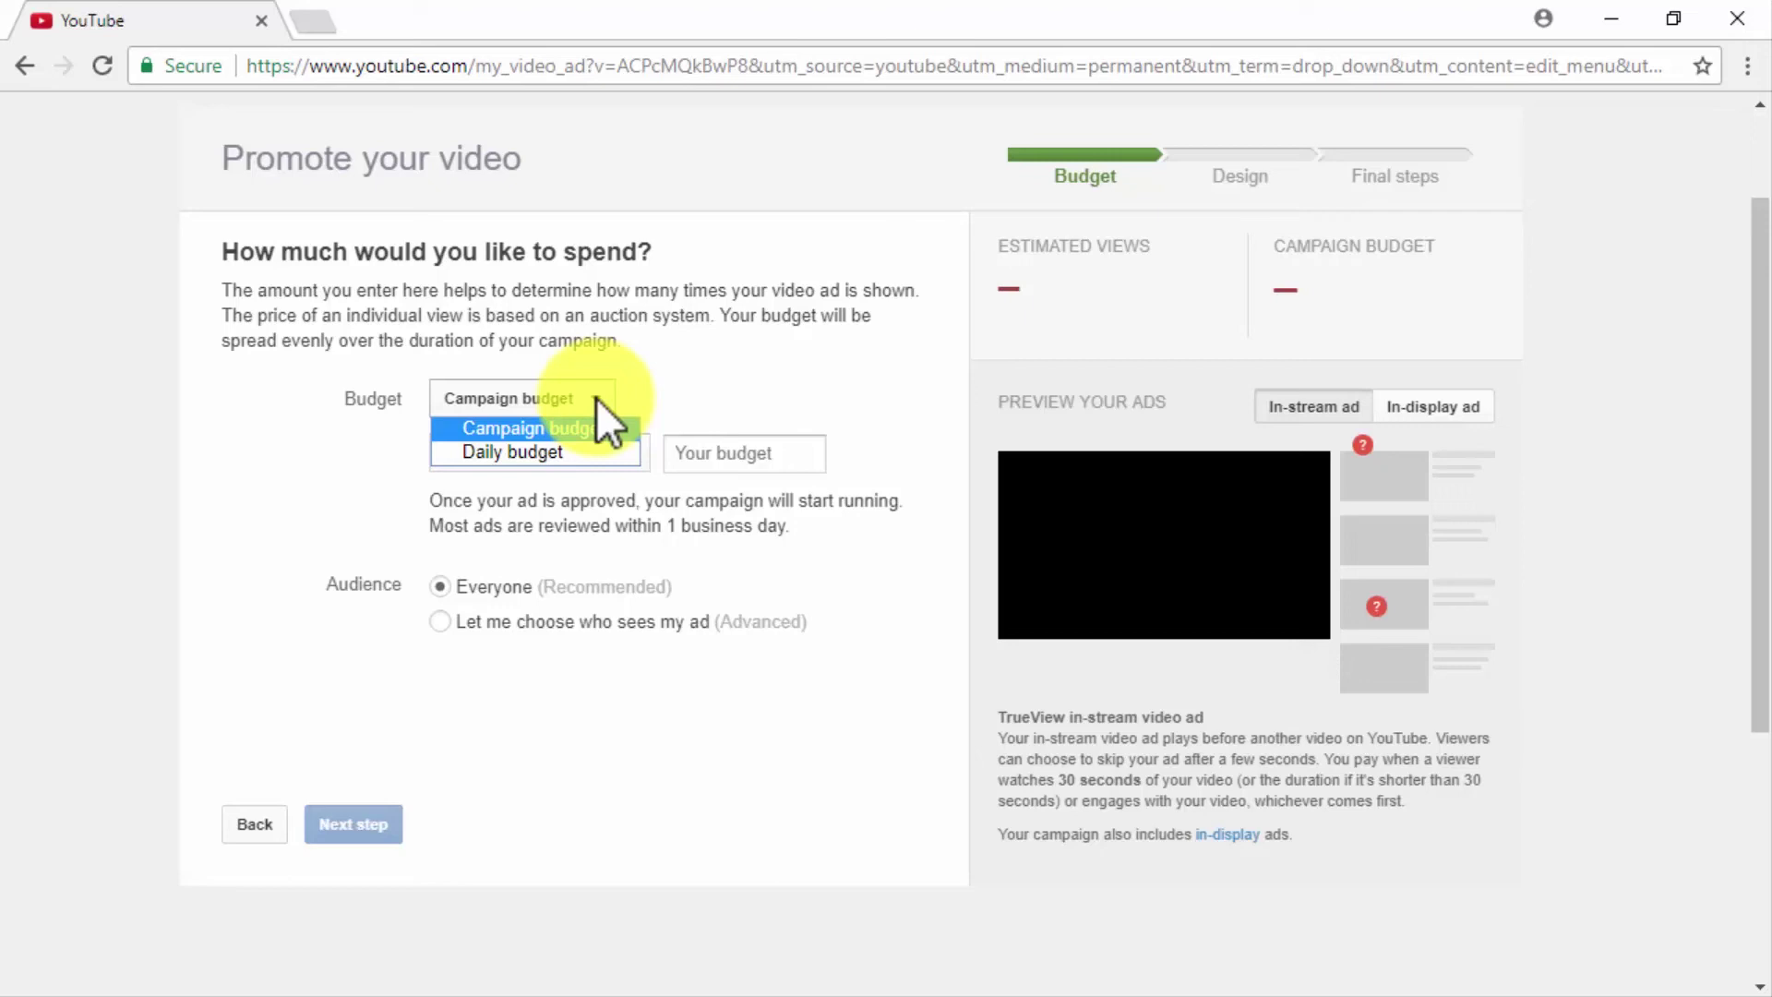
{"action": "left_click", "coordinate": [571, 443]}
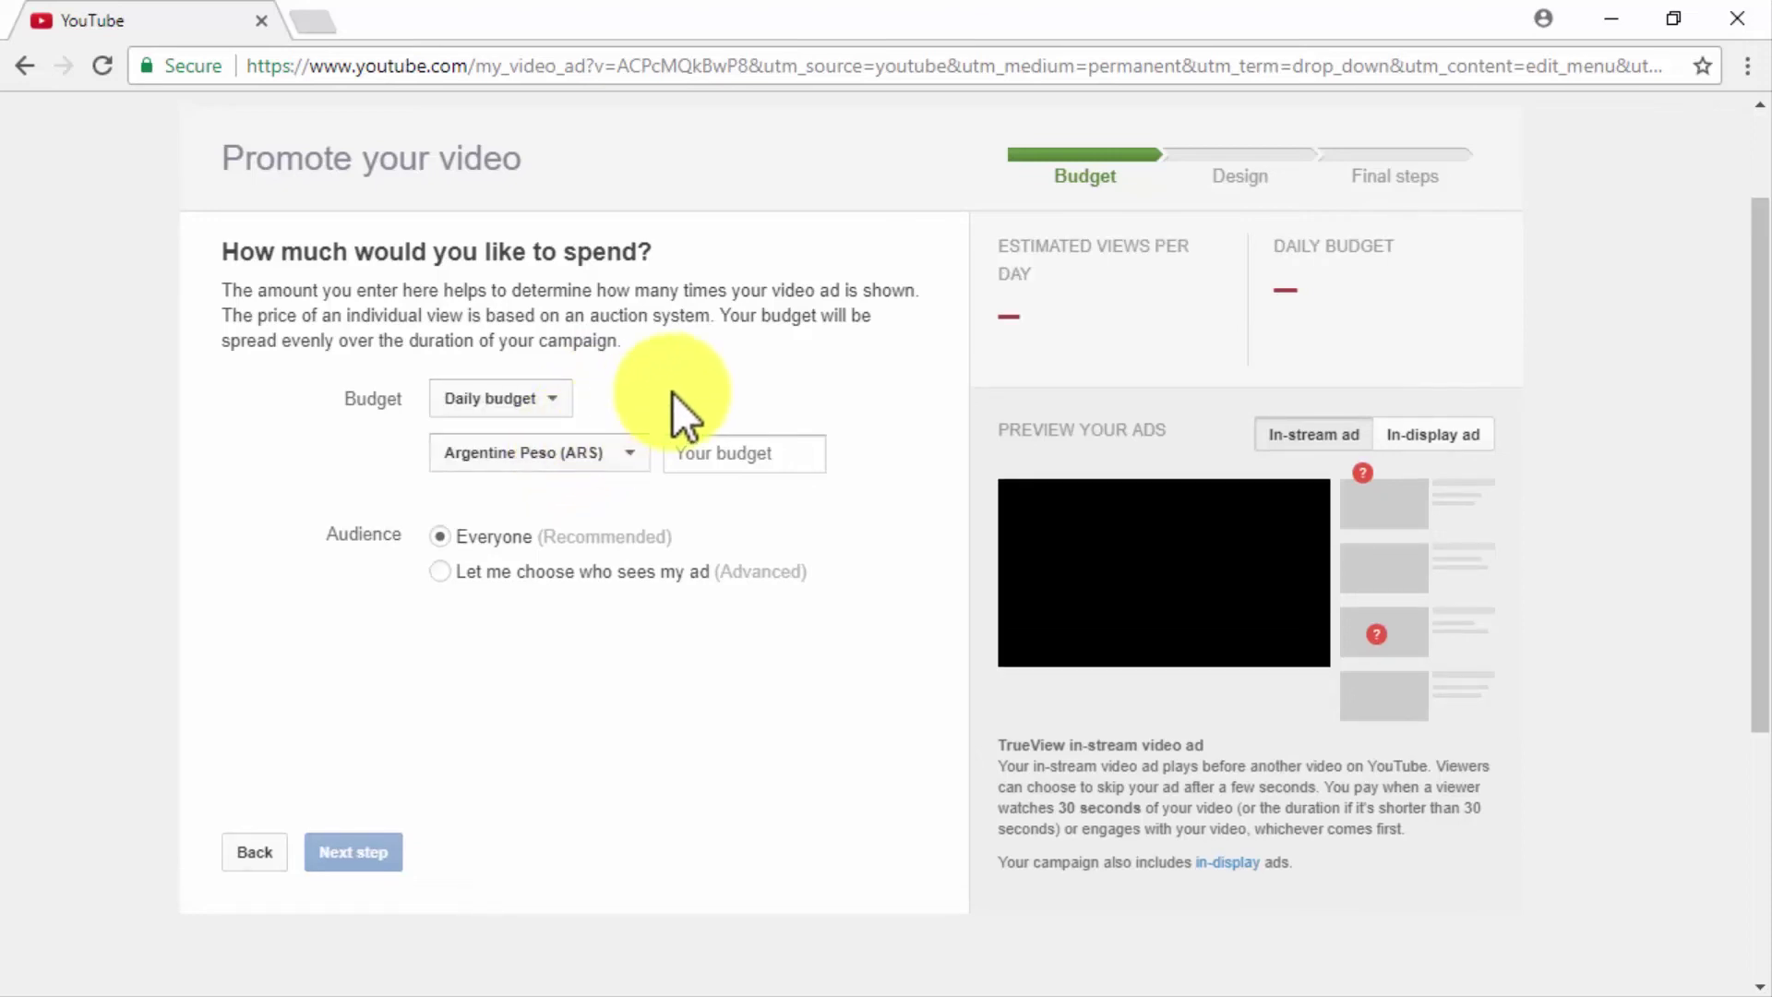
{"action": "left_click", "coordinate": [635, 452]}
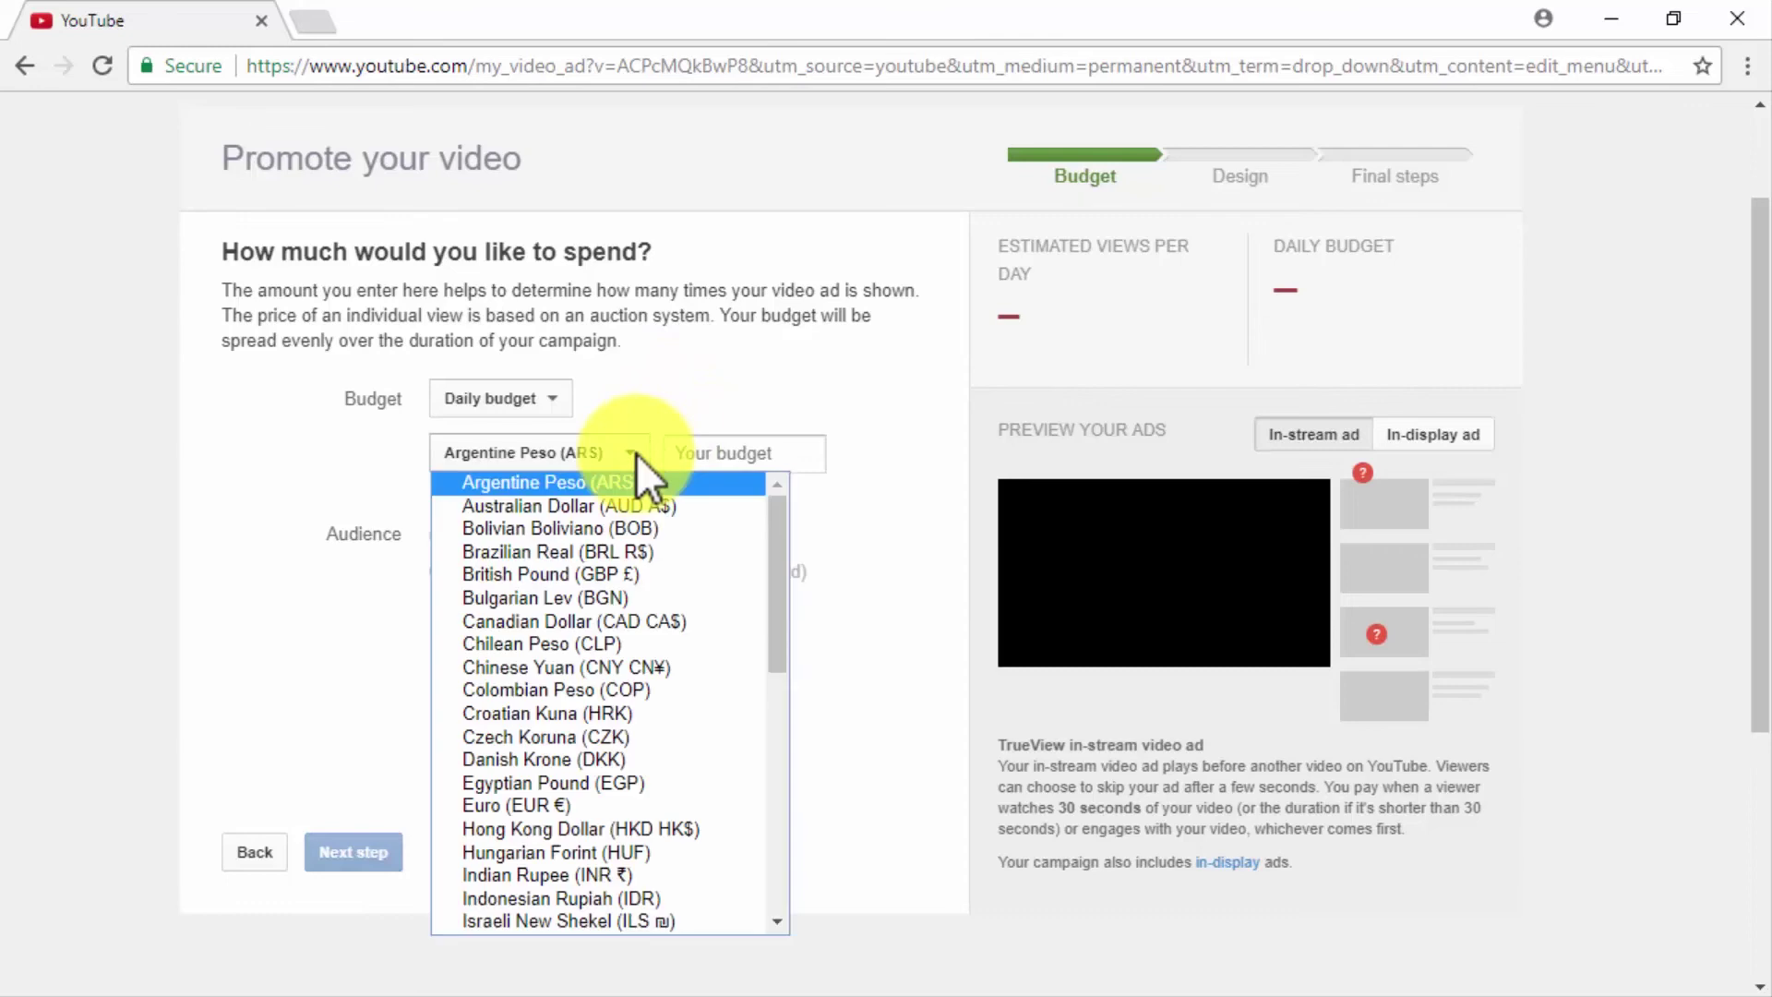
{"action": "scroll", "coordinate": [635, 639], "scroll_direction": "down", "scroll_amount": 10}
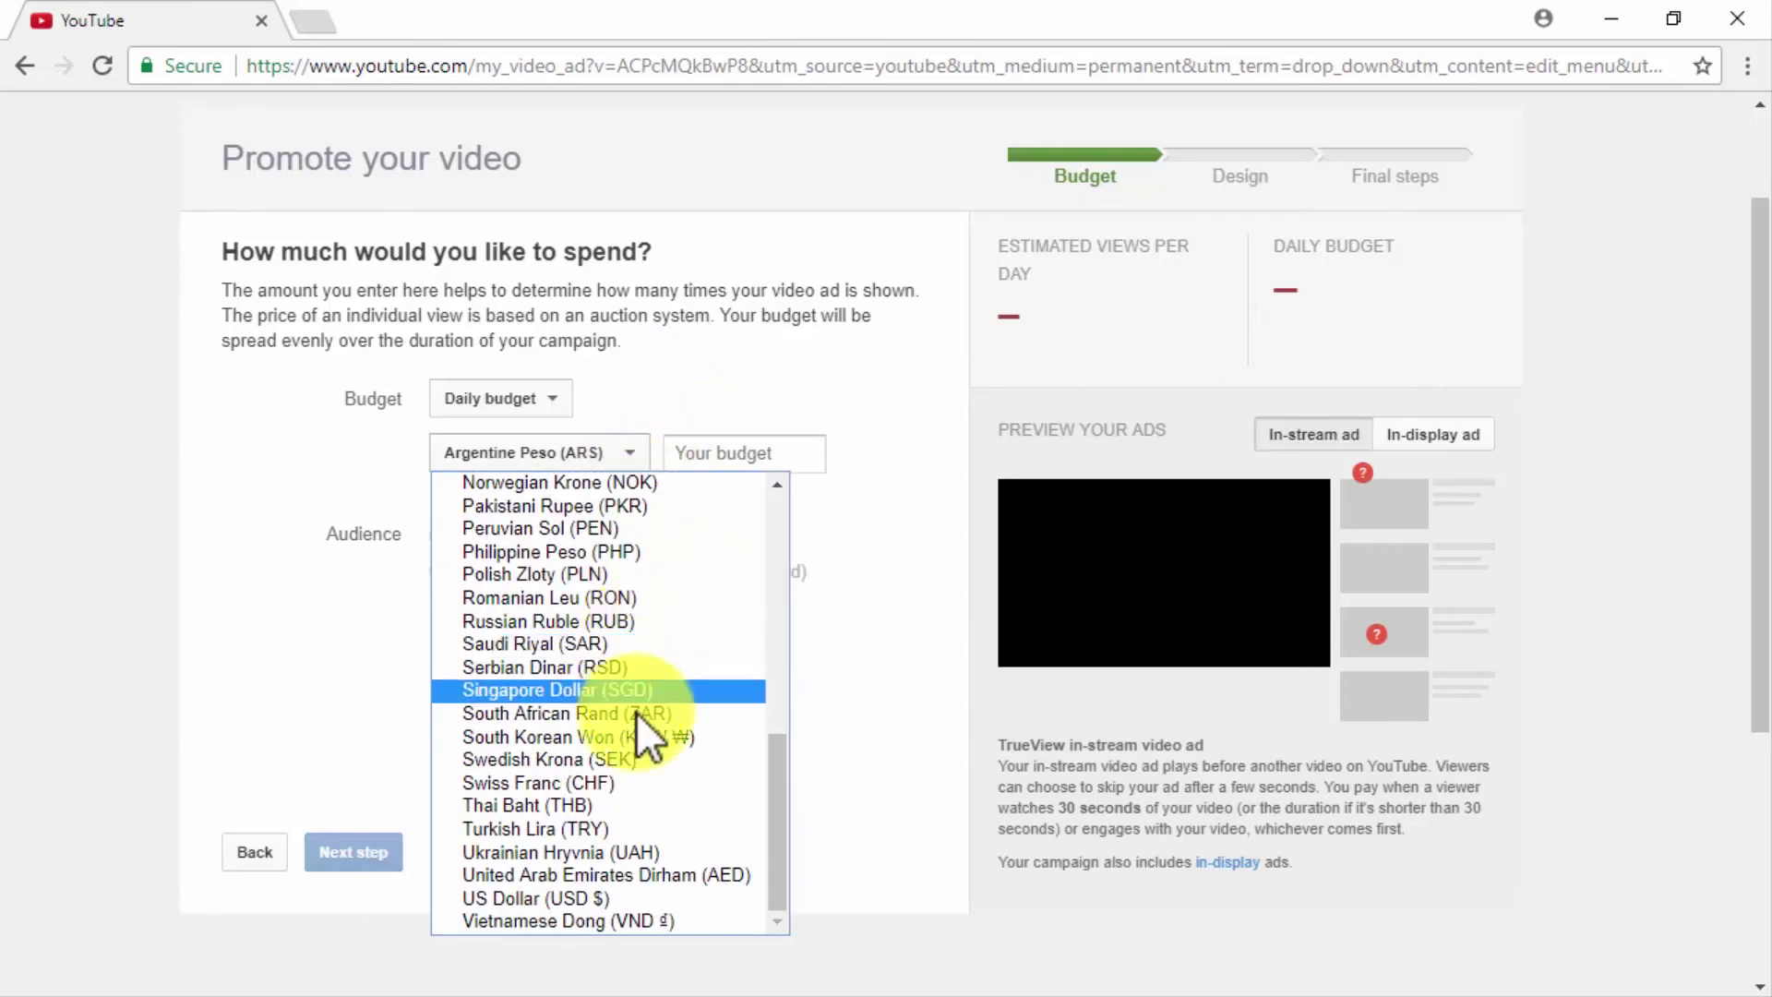
{"action": "left_click", "coordinate": [622, 891]}
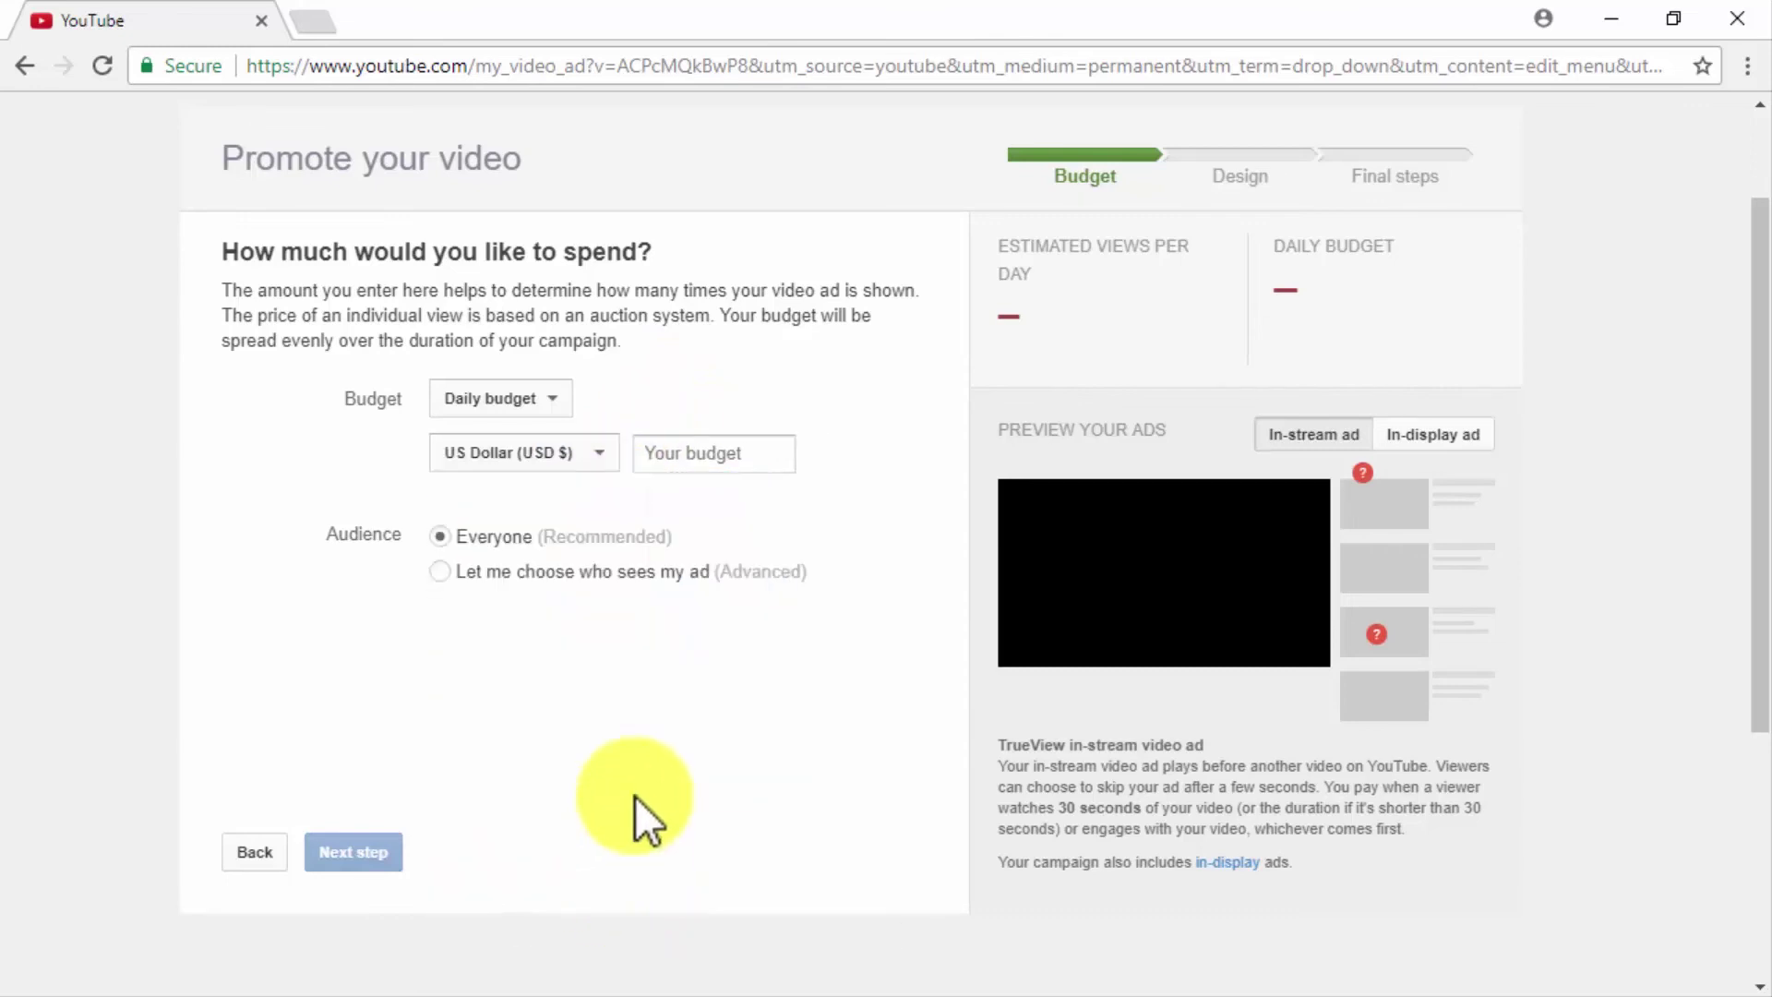
- Set the daily budget to 10 US dollars and switch the audience to choosing who sees the ad
{"action": "left_click", "coordinate": [673, 462]}
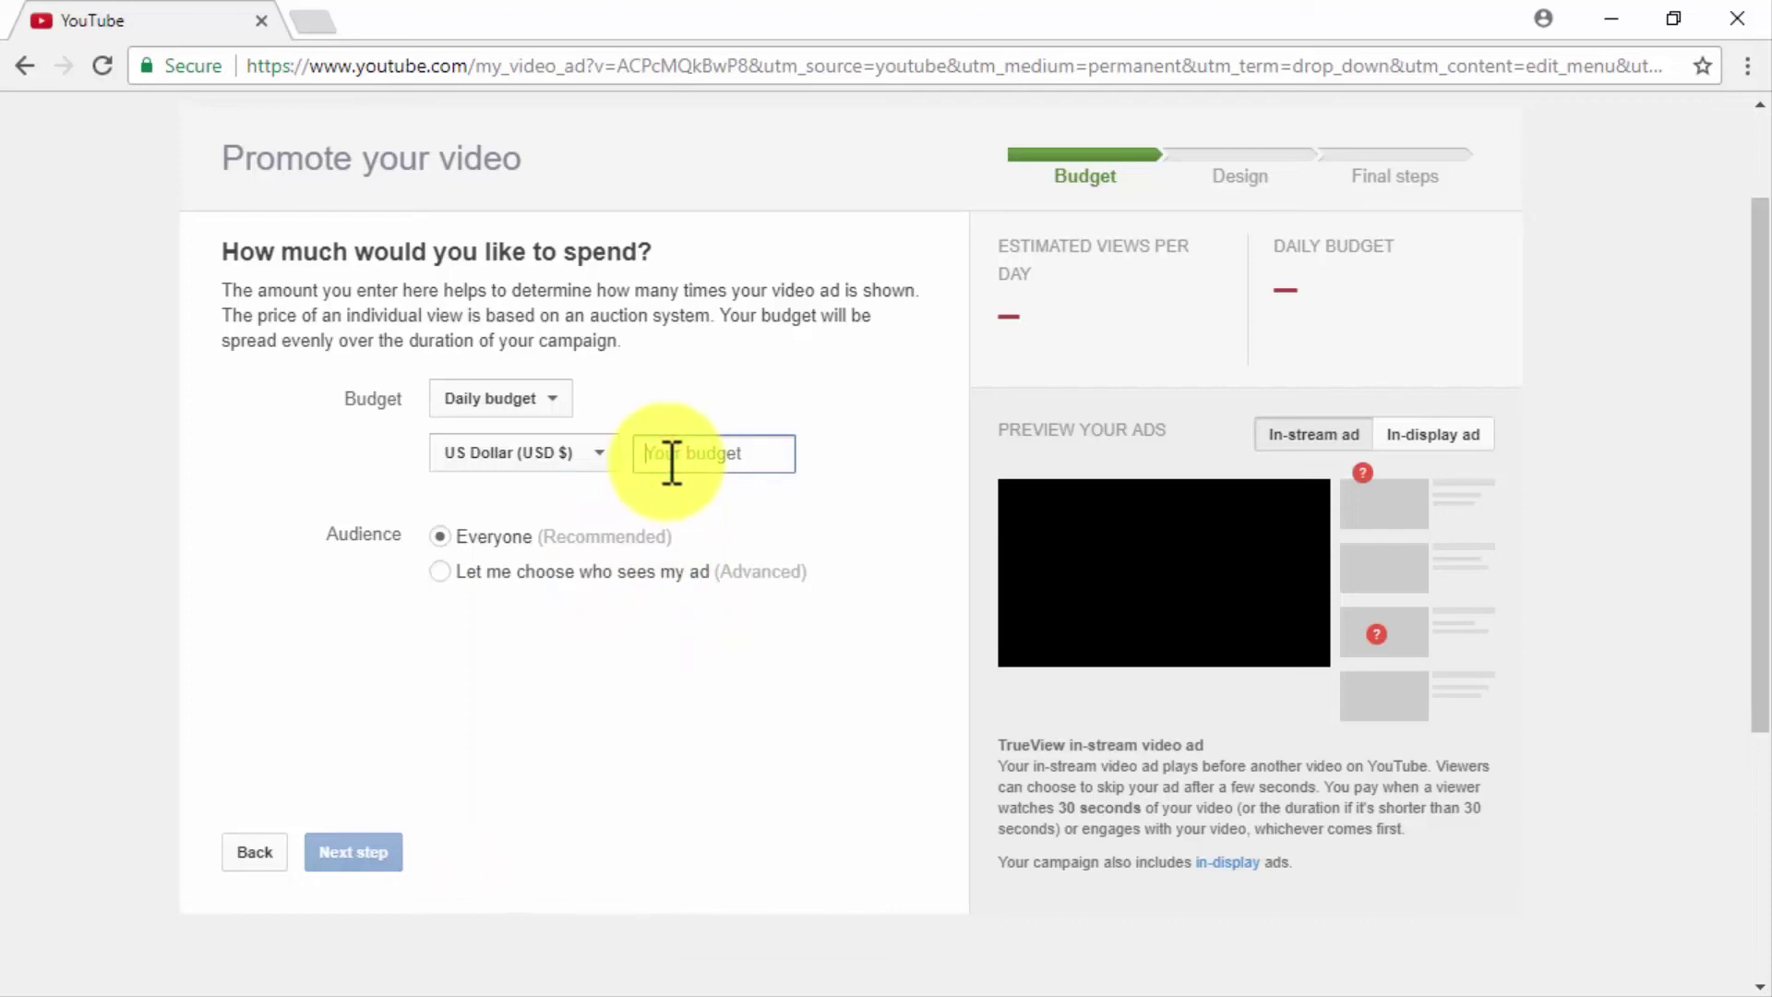
{"action": "type", "text": "10"}
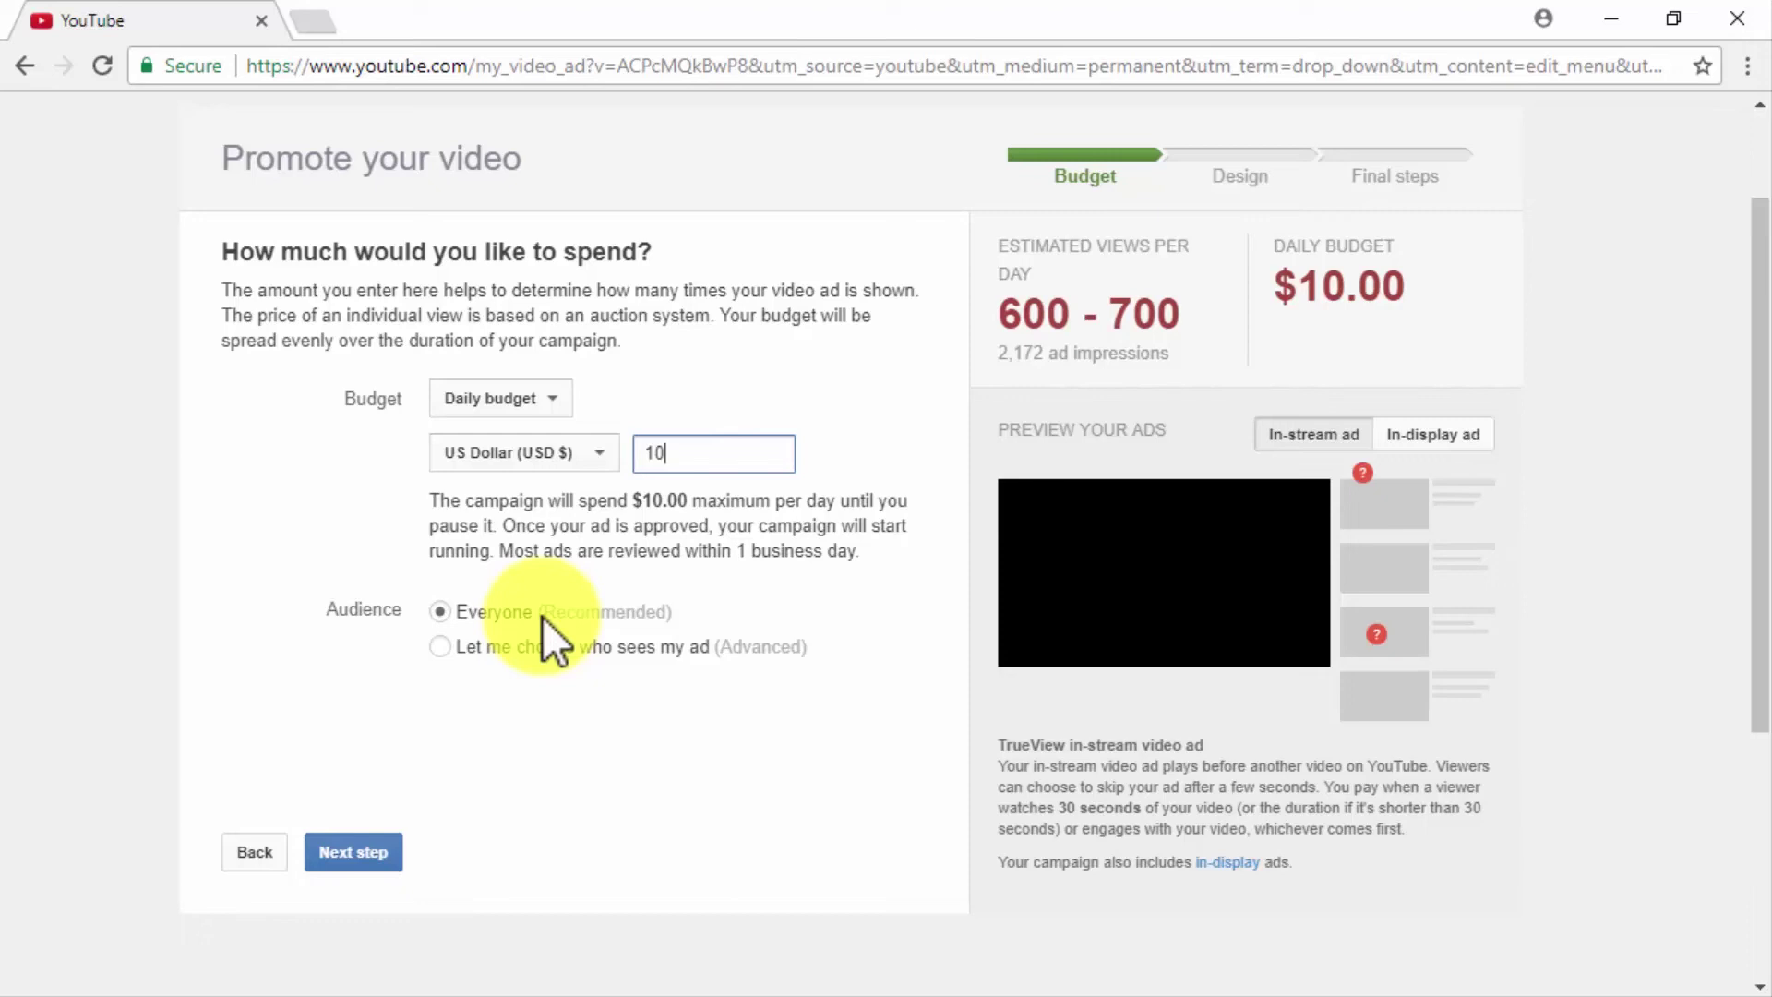
{"action": "left_click", "coordinate": [540, 616]}
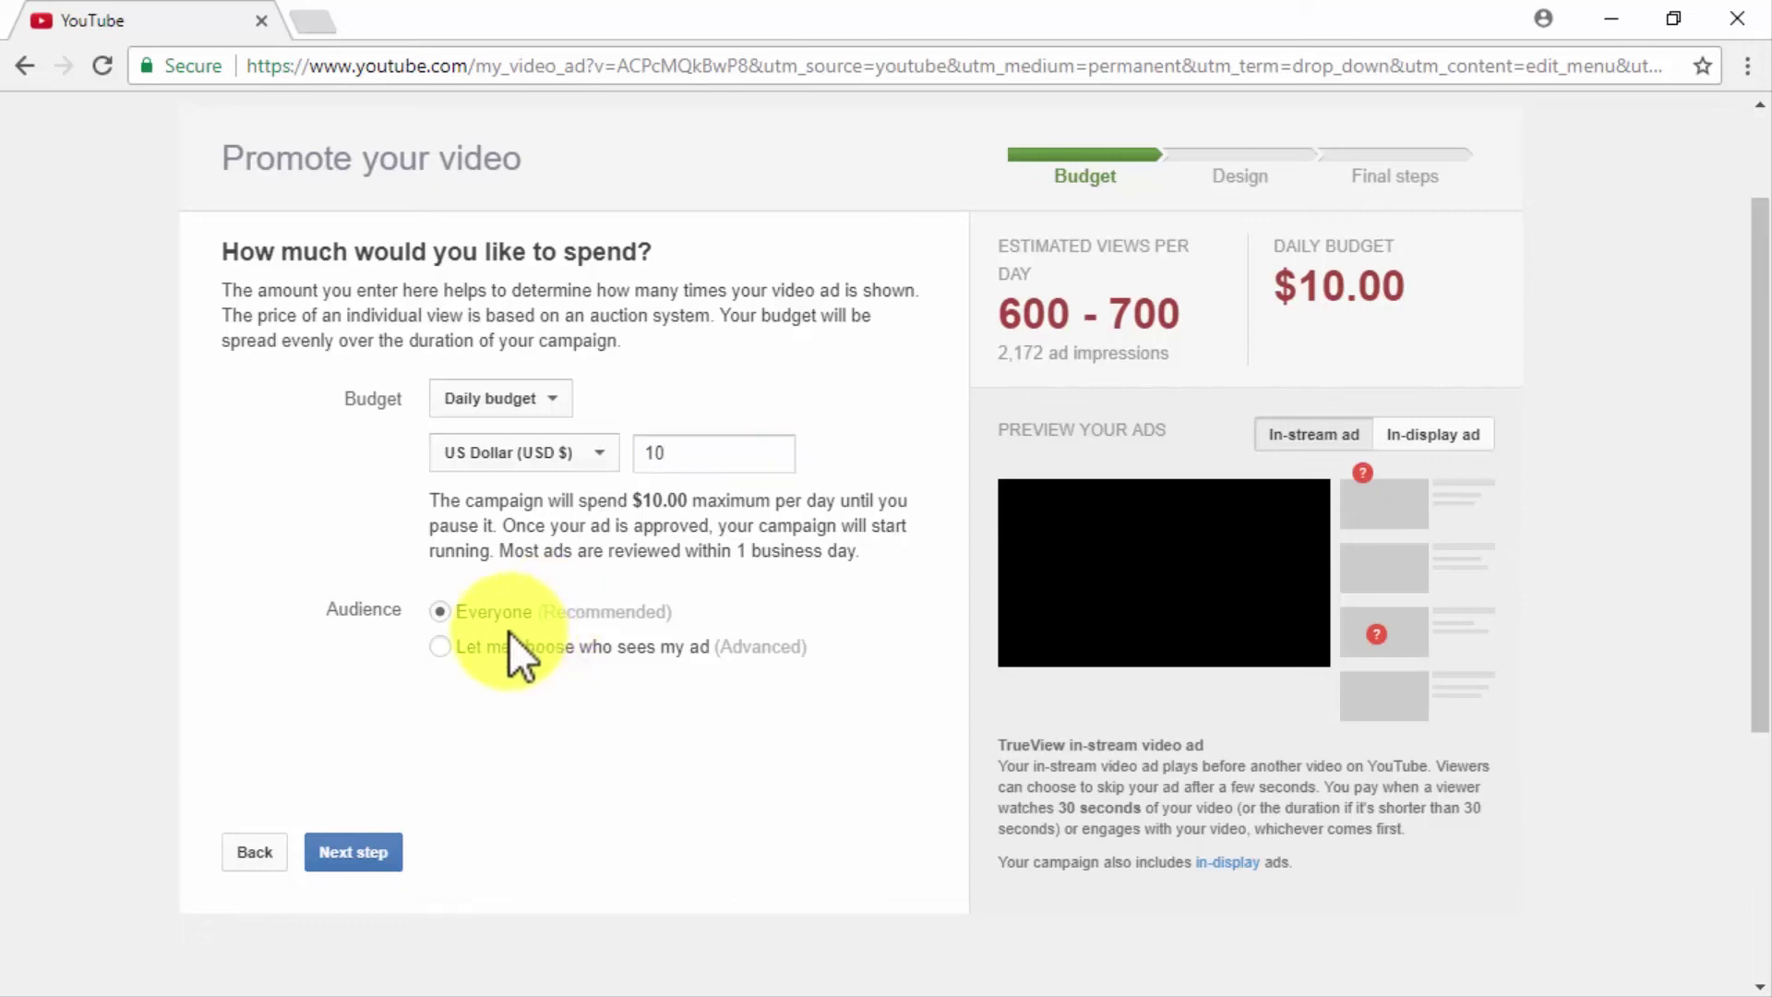
{"action": "left_click", "coordinate": [444, 651]}
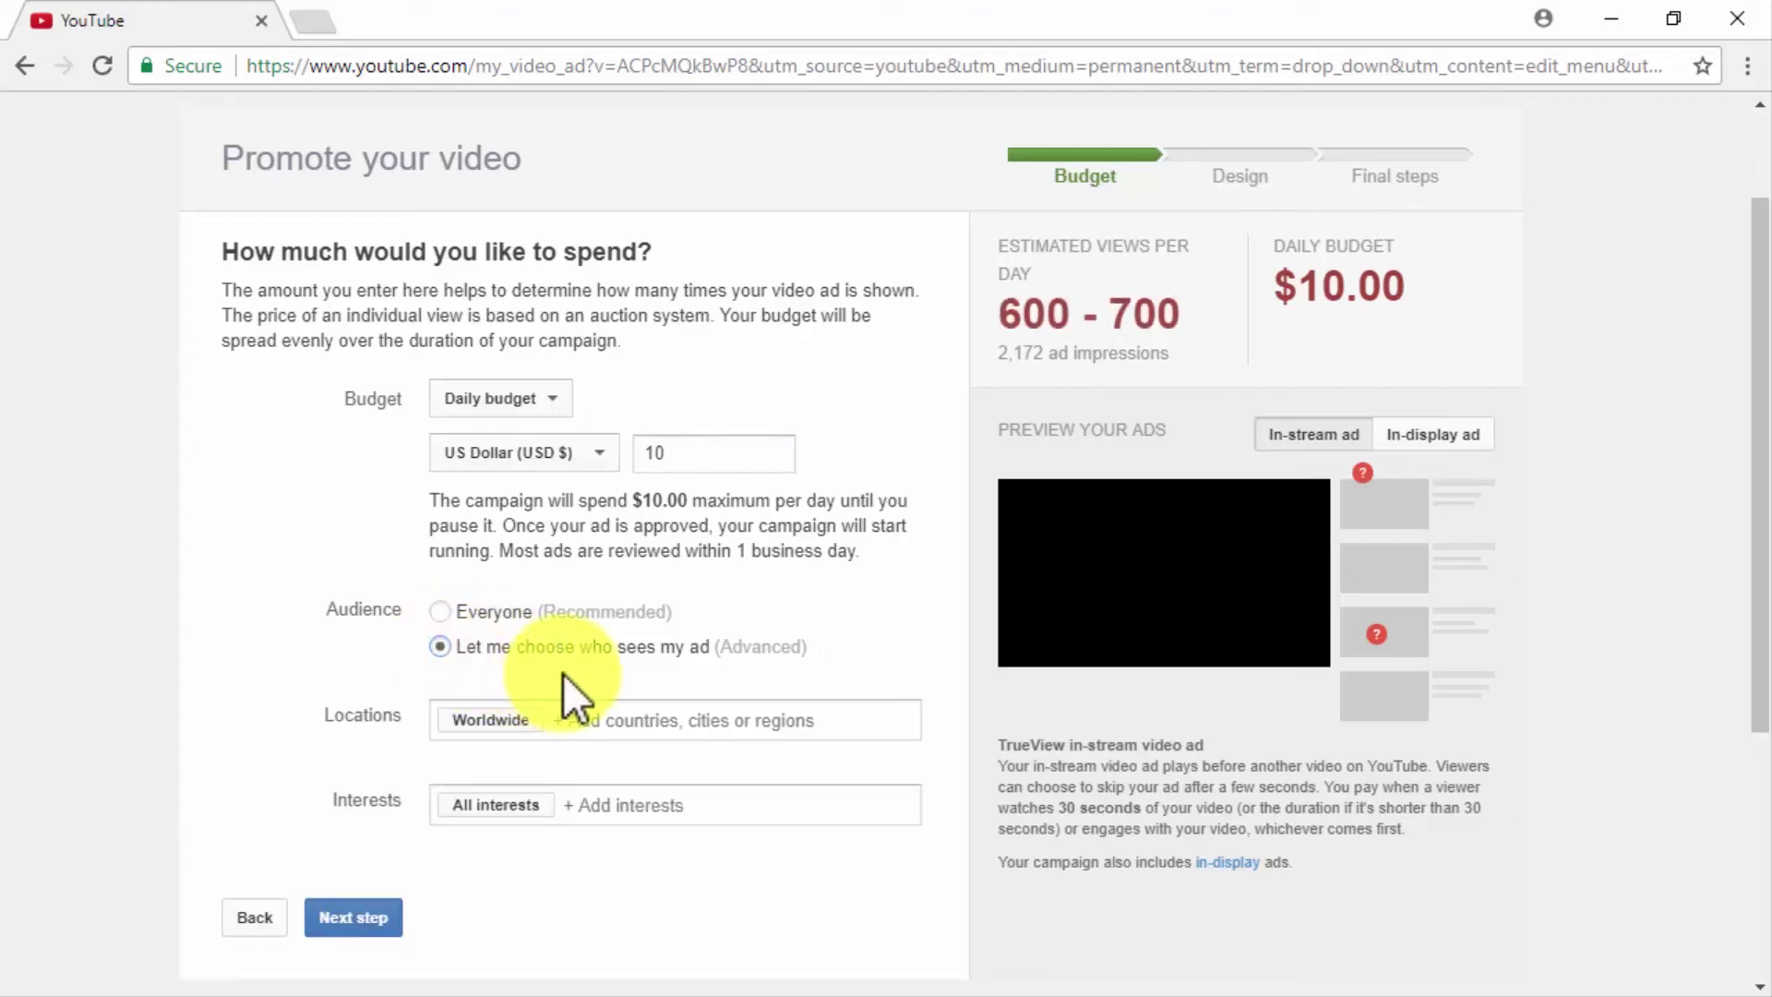
- Target United States and Australia with the interests Beauty & Wellness, Food & Dining and Lifestyles & Hobbies, and continue to the ad design
{"action": "left_click", "coordinate": [635, 719]}
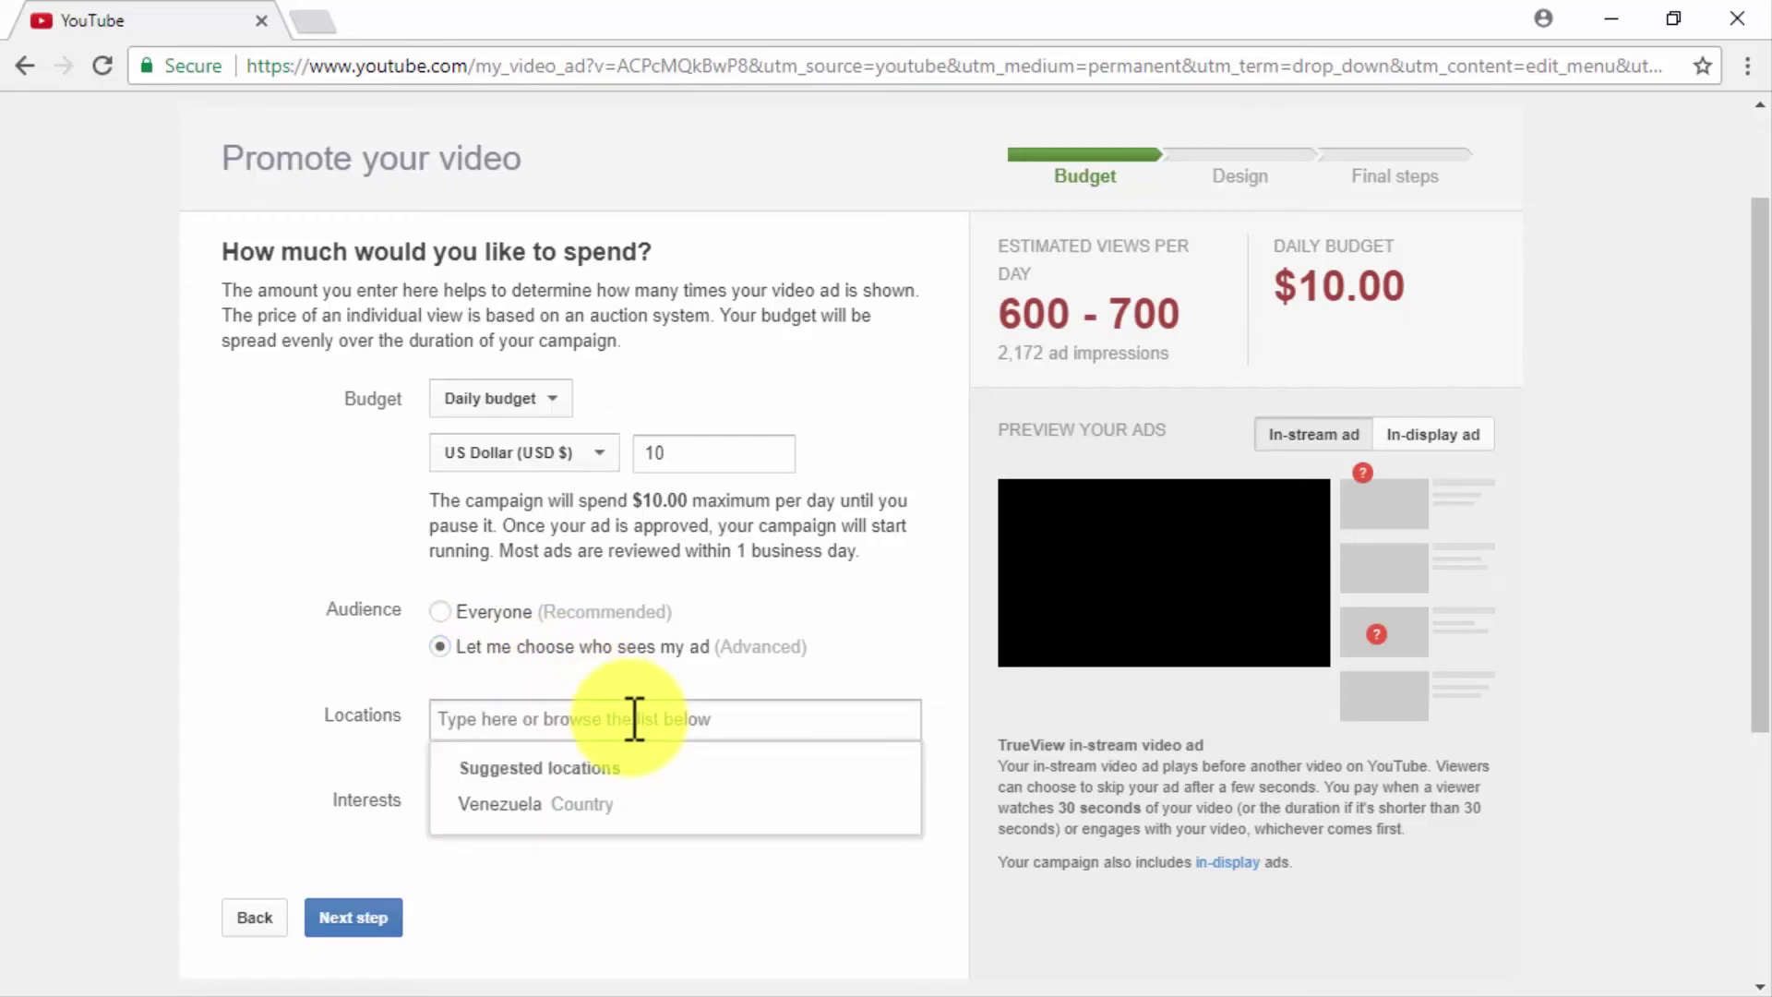
{"action": "left_click", "coordinate": [384, 801]}
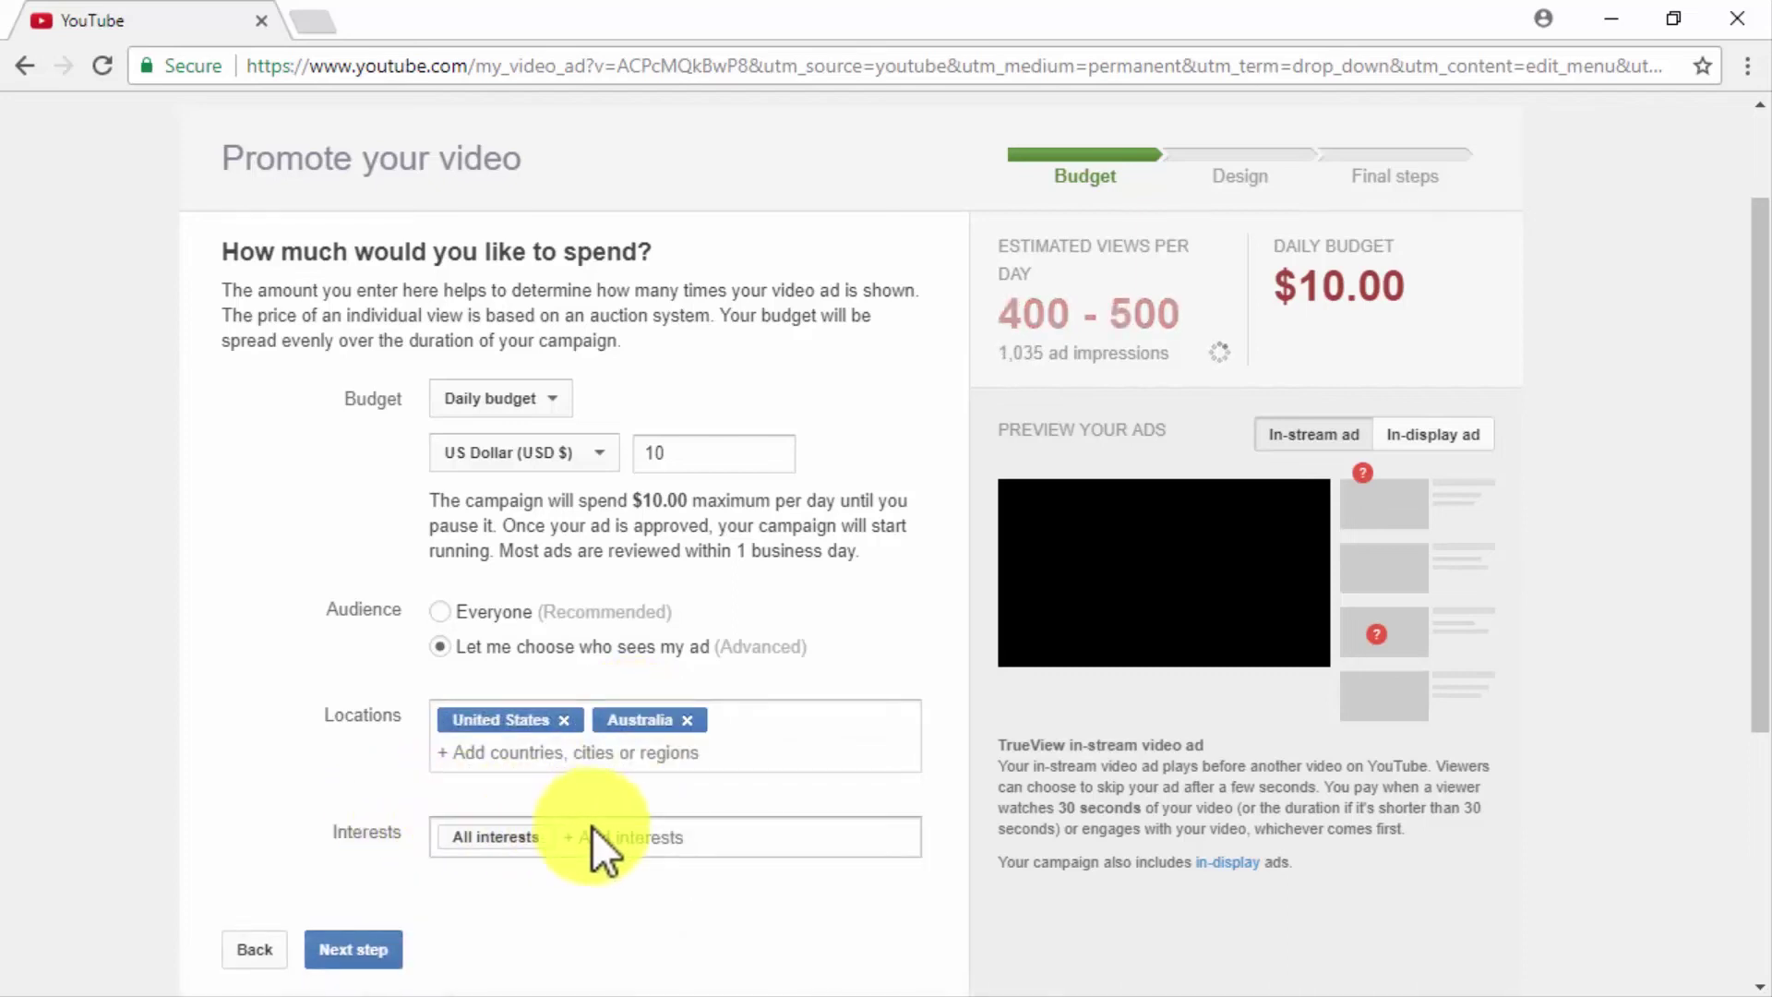
{"action": "left_click", "coordinate": [670, 833]}
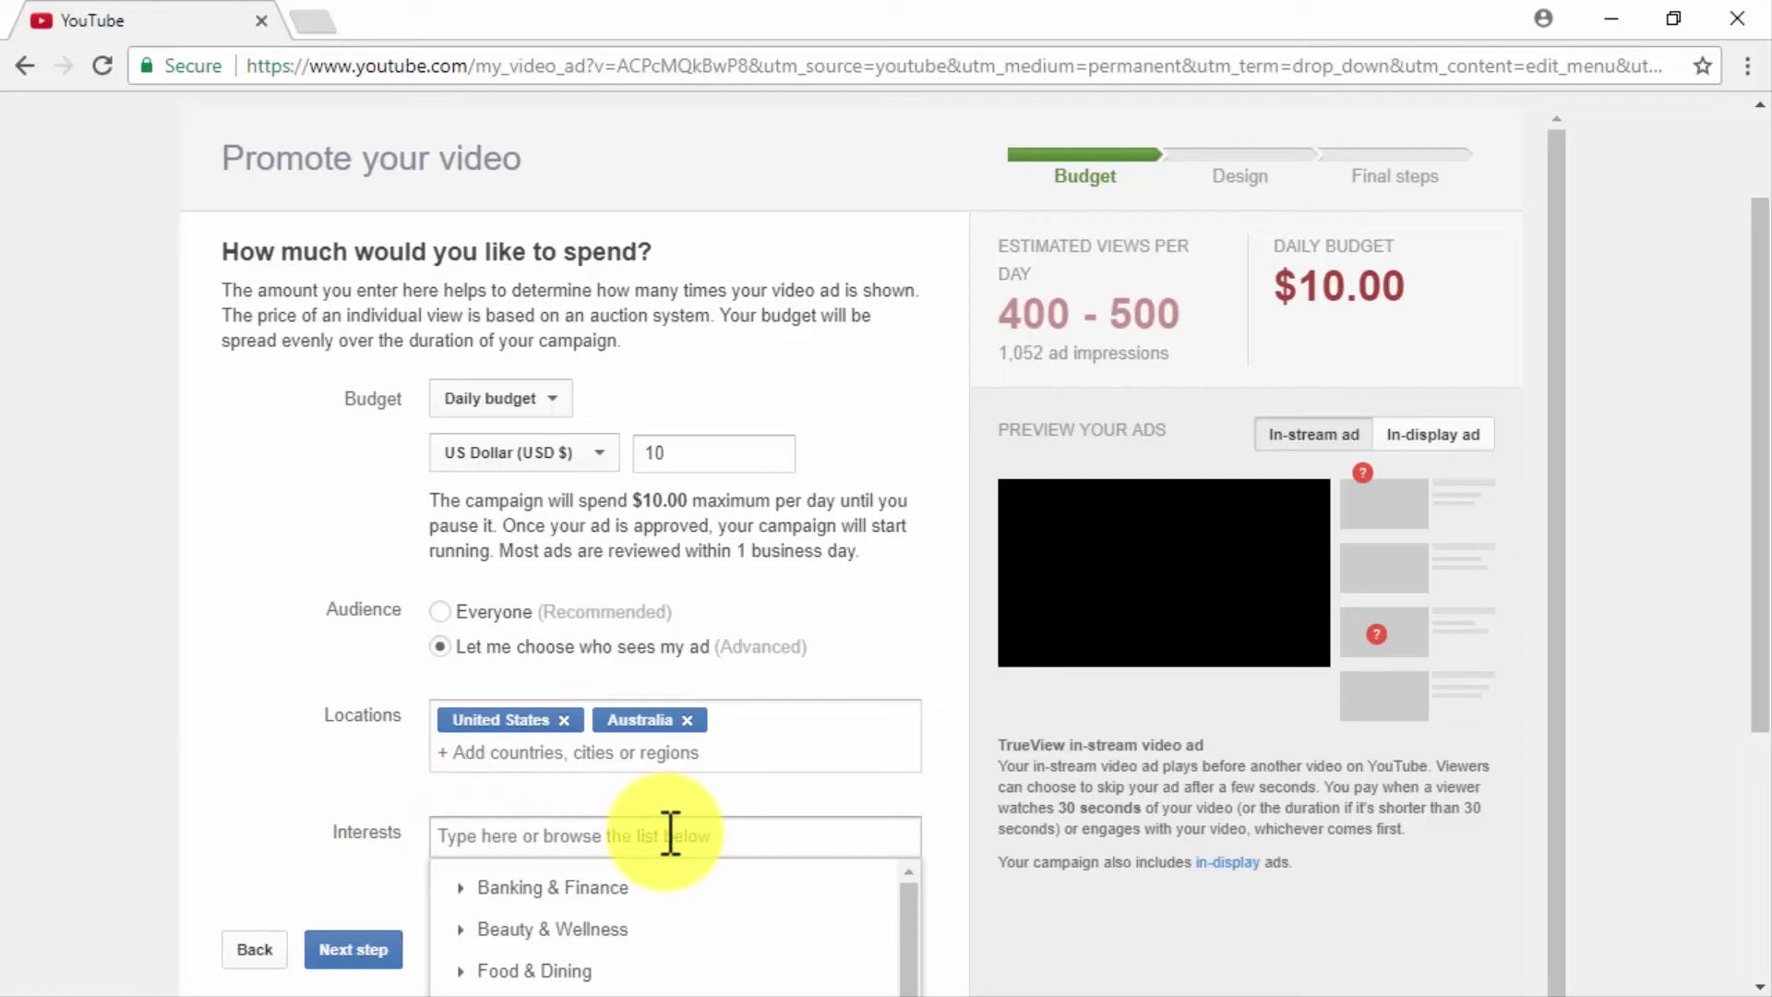
{"action": "left_click", "coordinate": [397, 799]}
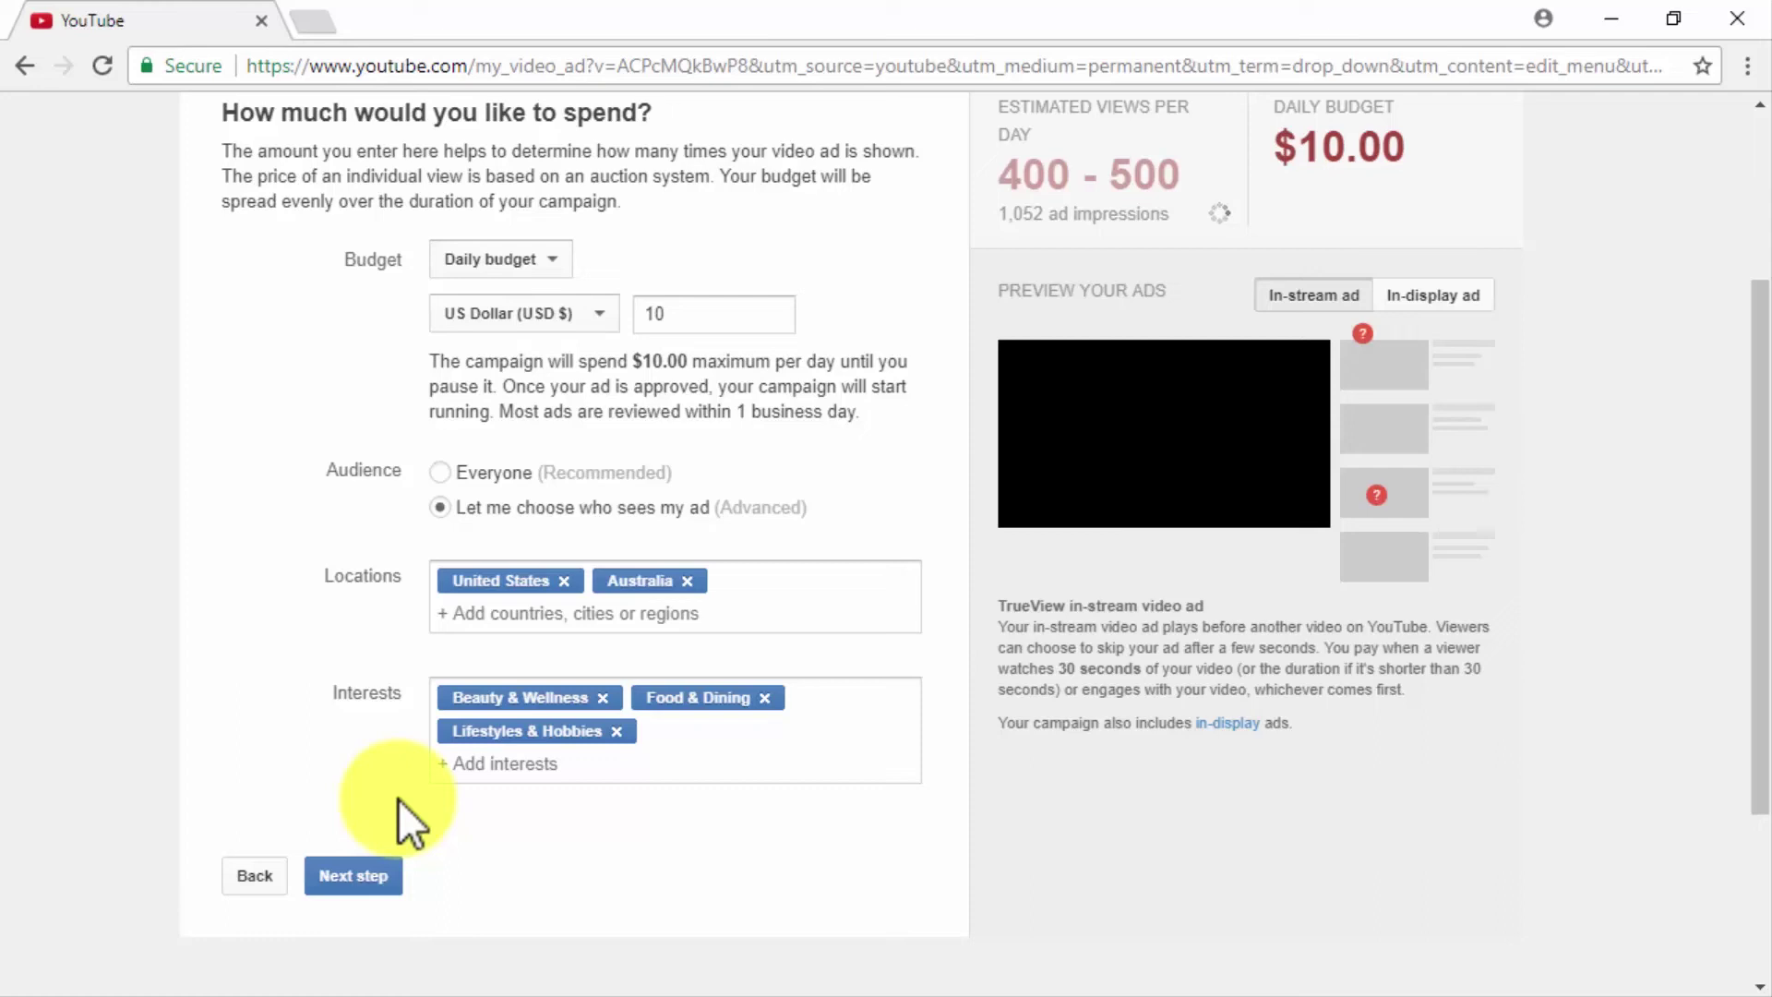
{"action": "left_click", "coordinate": [378, 881]}
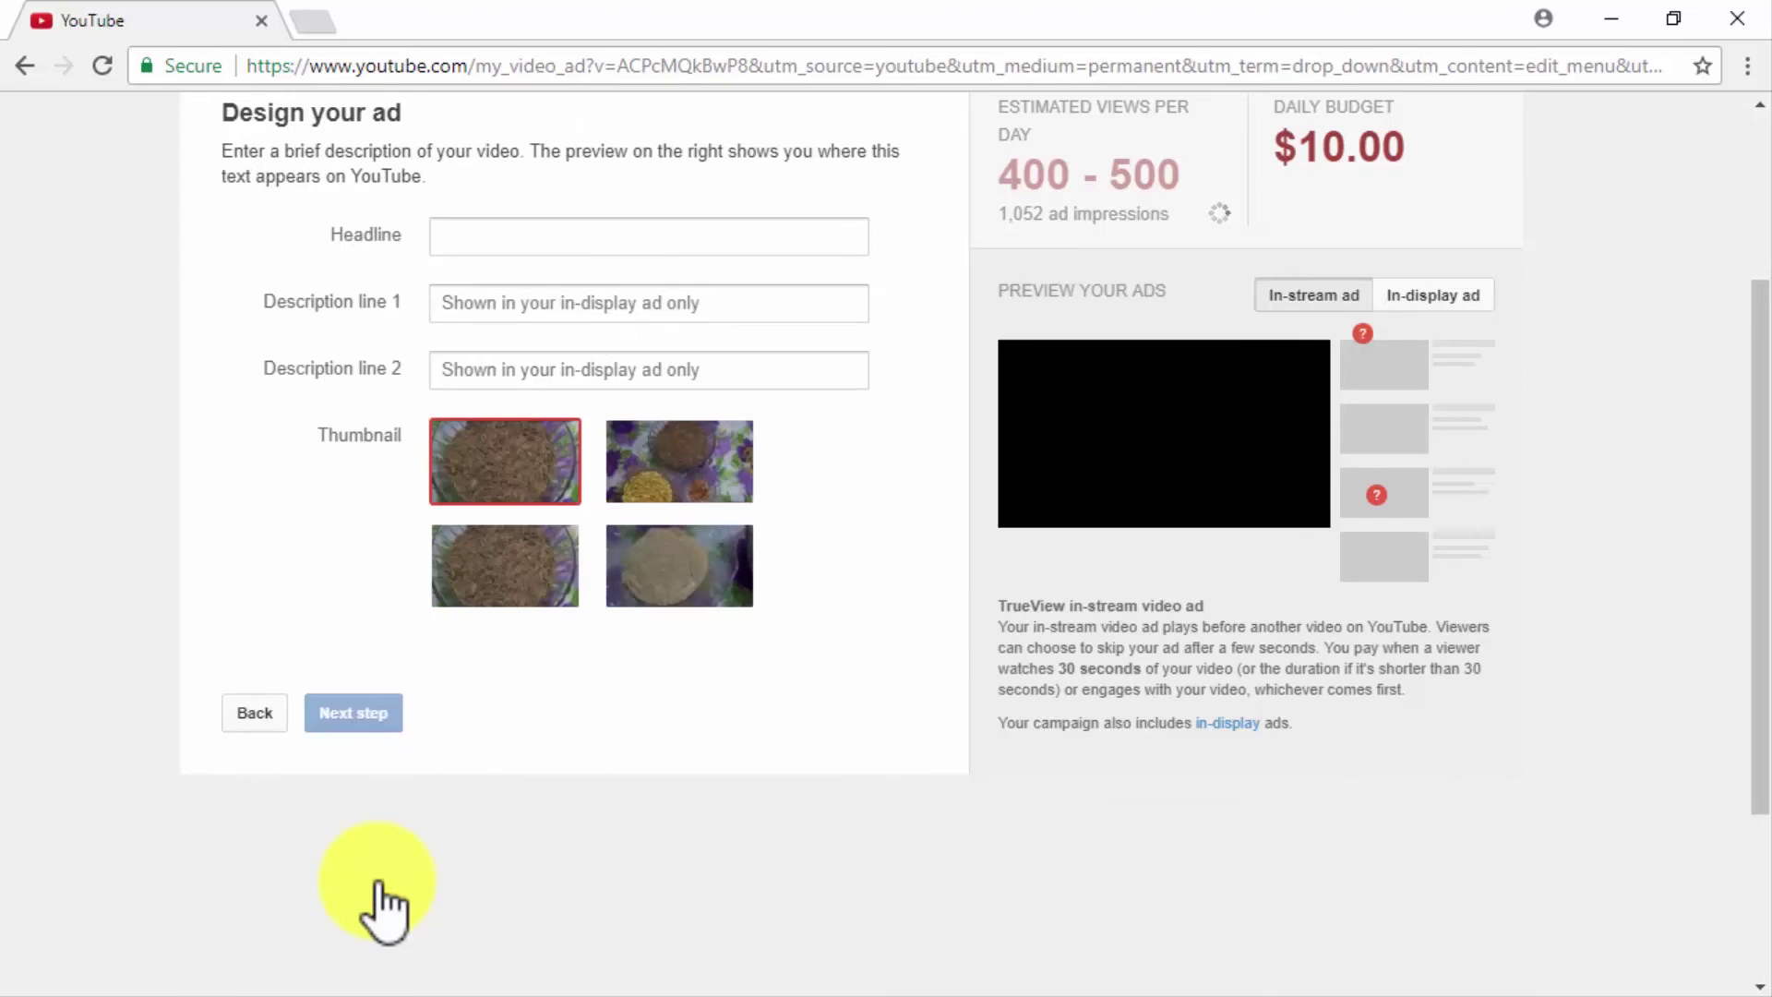
- Enter headline "The Diabetes Care Made Easy Initiative", descriptions "Join Us In And Learn!" and "Best Health Care Guide Around!", and choose the second thumbnail
{"action": "scroll", "coordinate": [922, 559], "scroll_direction": "up", "scroll_amount": 2}
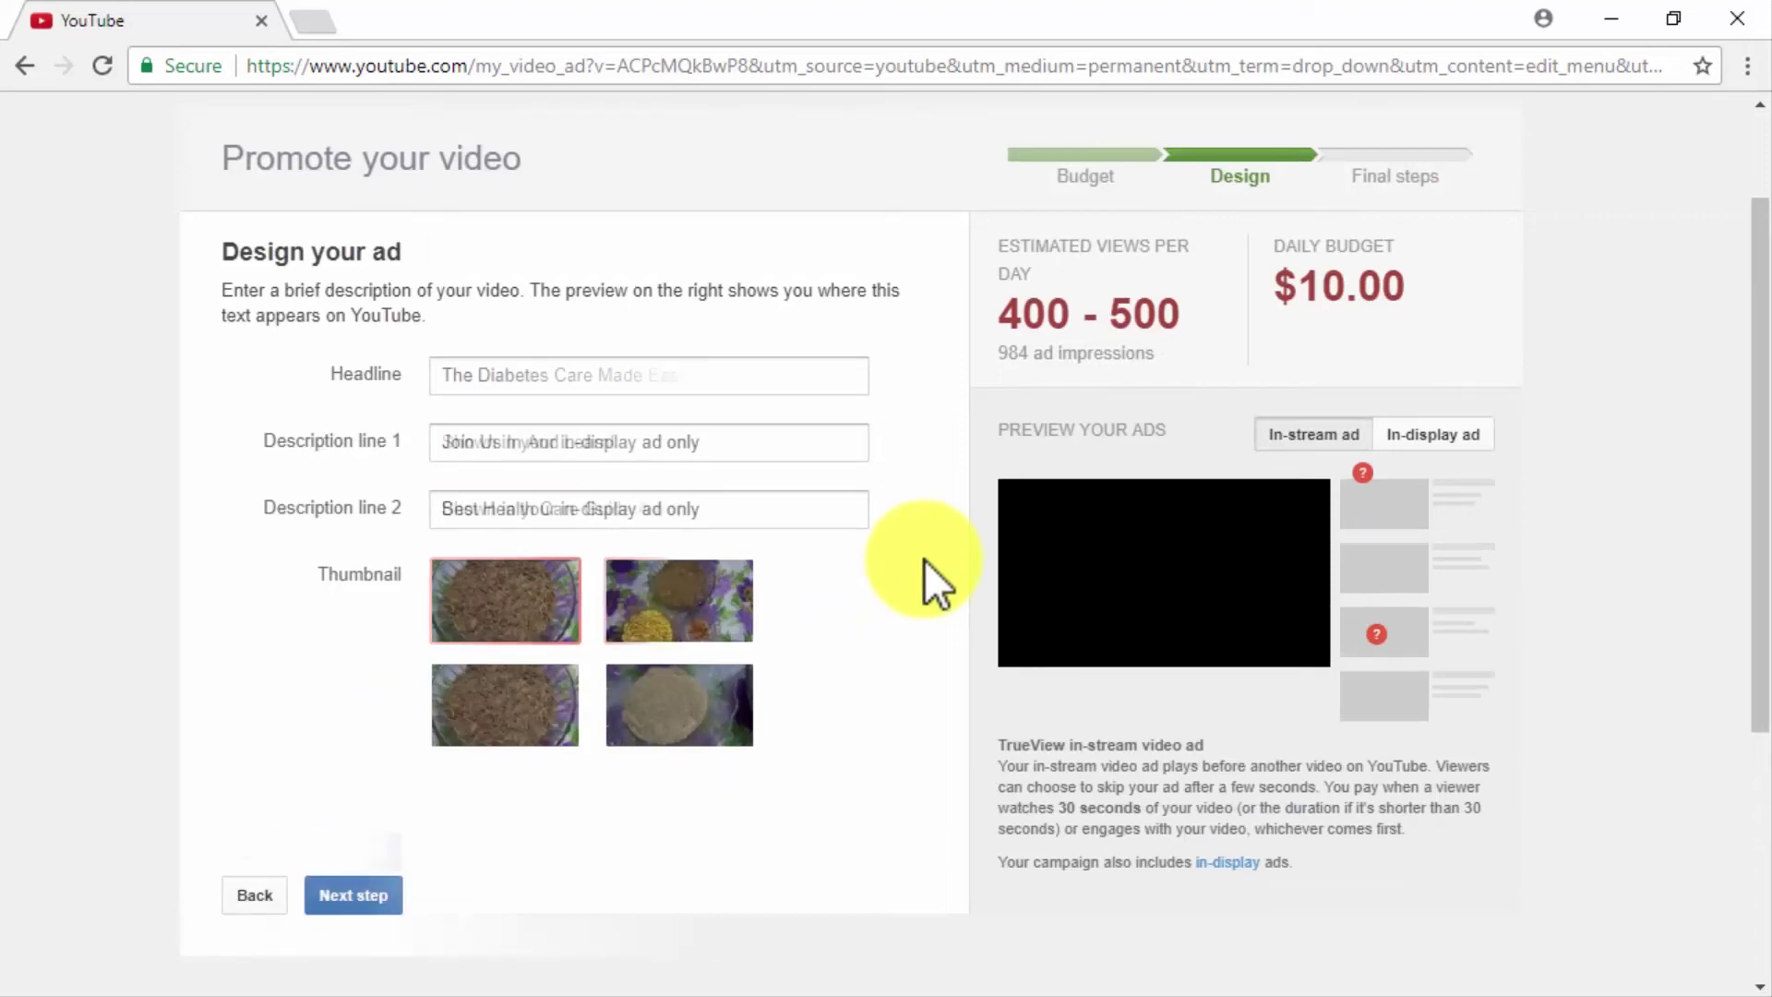
{"action": "left_click", "coordinate": [702, 614]}
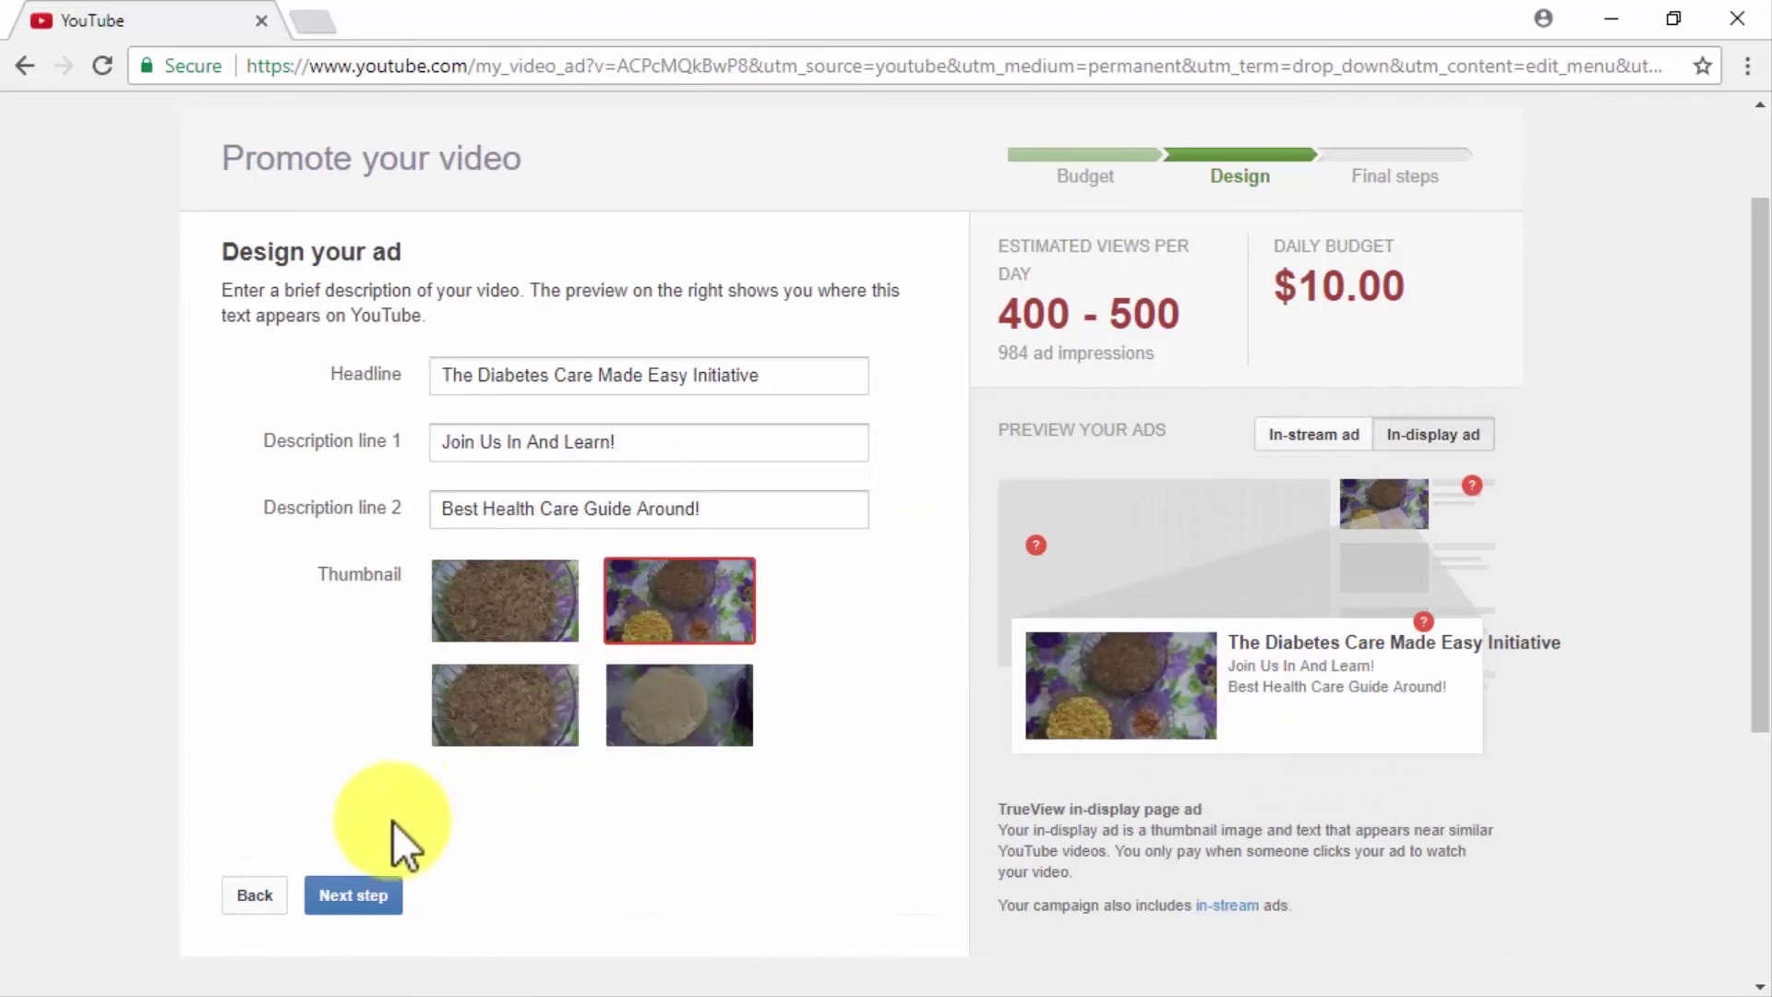
{"action": "left_click", "coordinate": [337, 890]}
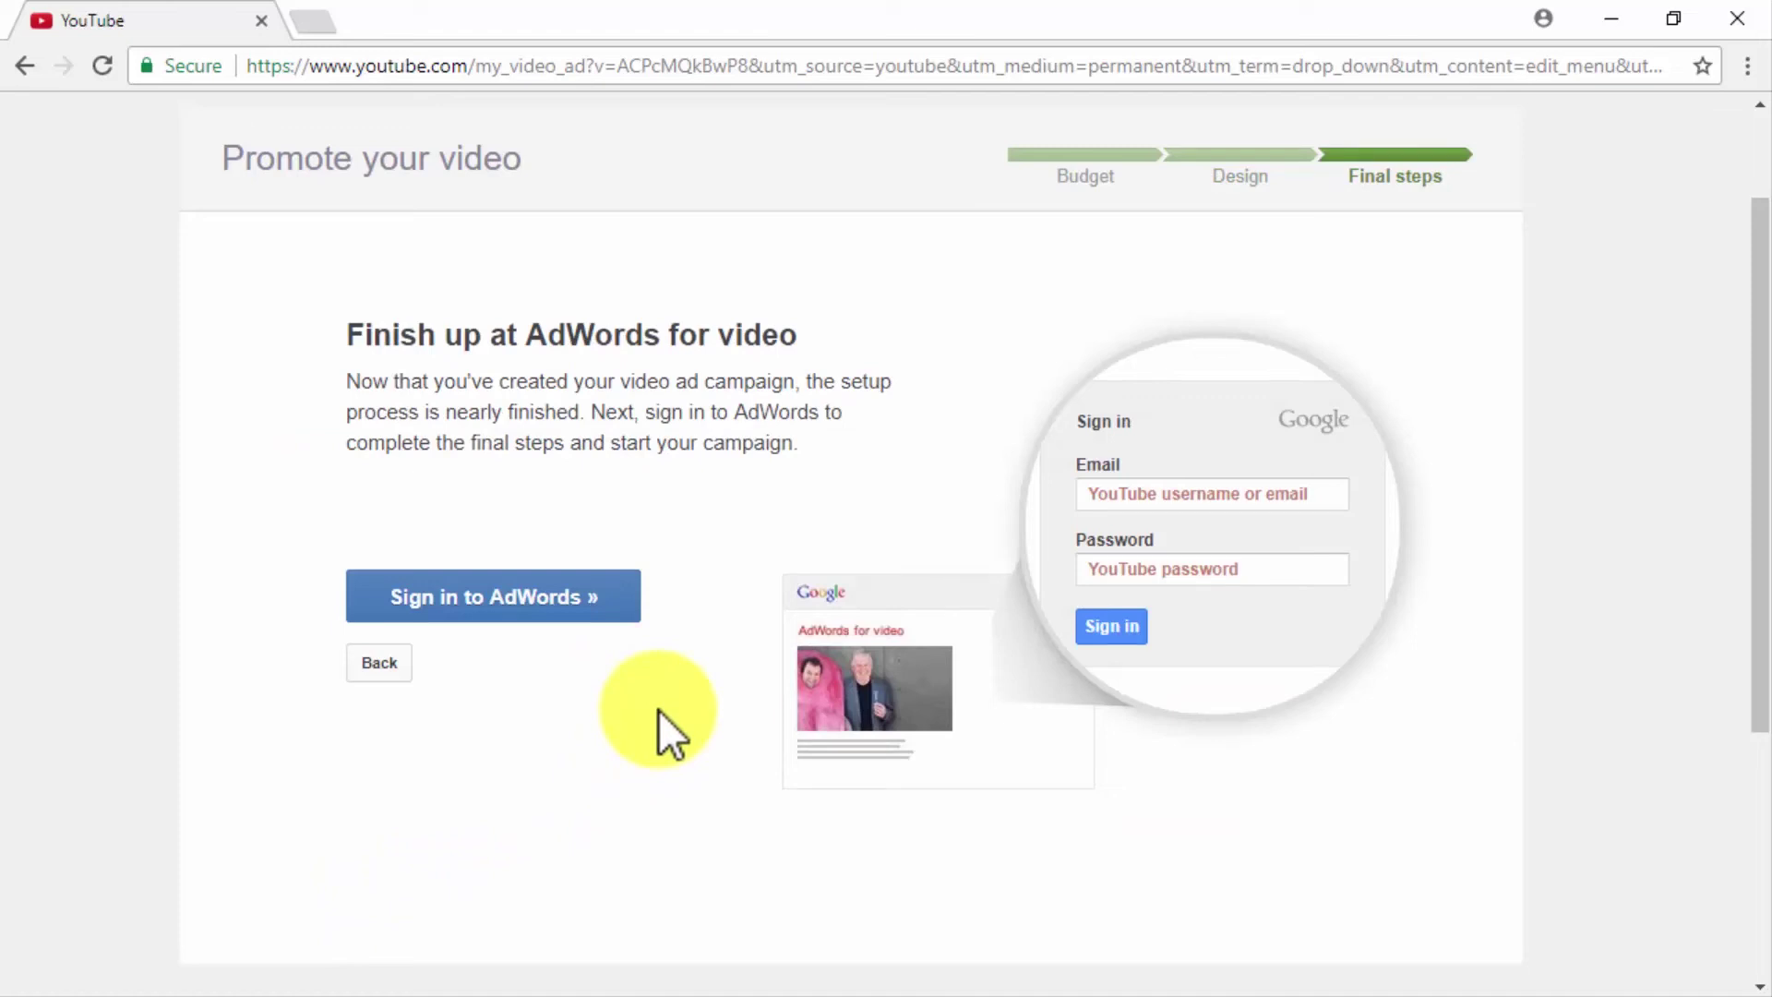
- Continue to AdWords, keep United States as the billing country, and set the billing account type to Business
{"action": "left_click", "coordinate": [569, 620]}
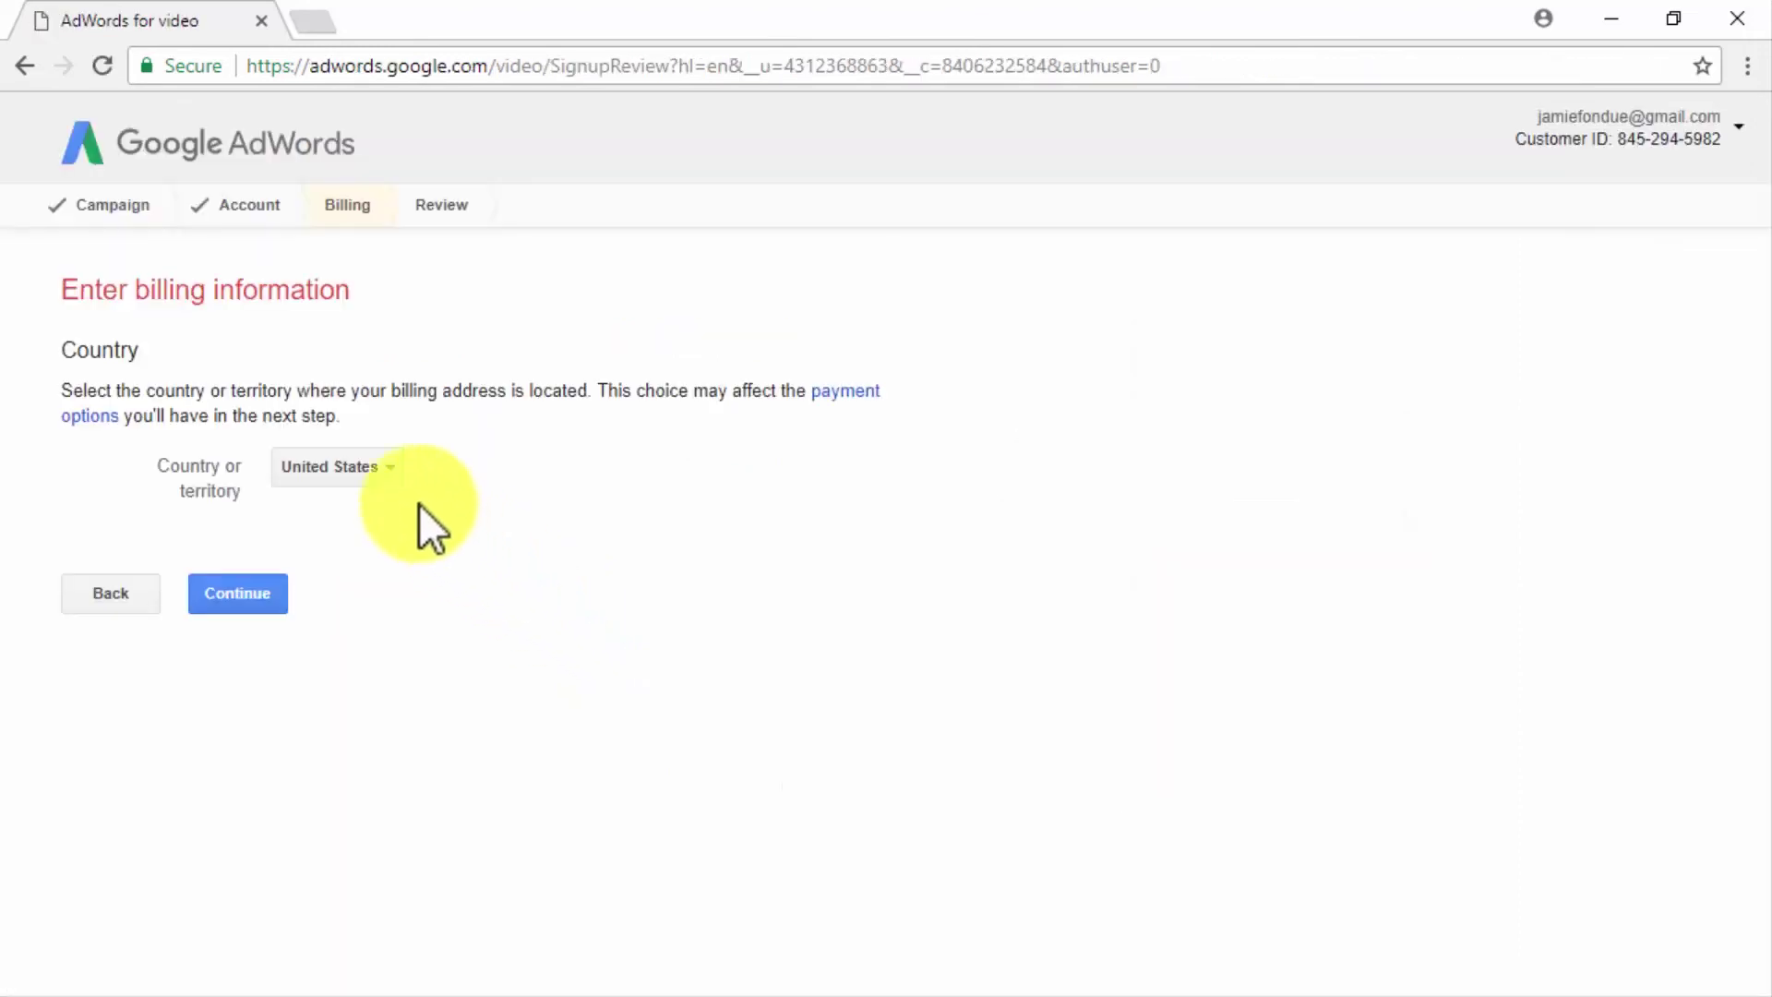
{"action": "left_click", "coordinate": [384, 467]}
{"action": "left_click_drag", "start_coordinate": [854, 633], "coordinate": [851, 882]}
{"action": "left_click", "coordinate": [436, 637]}
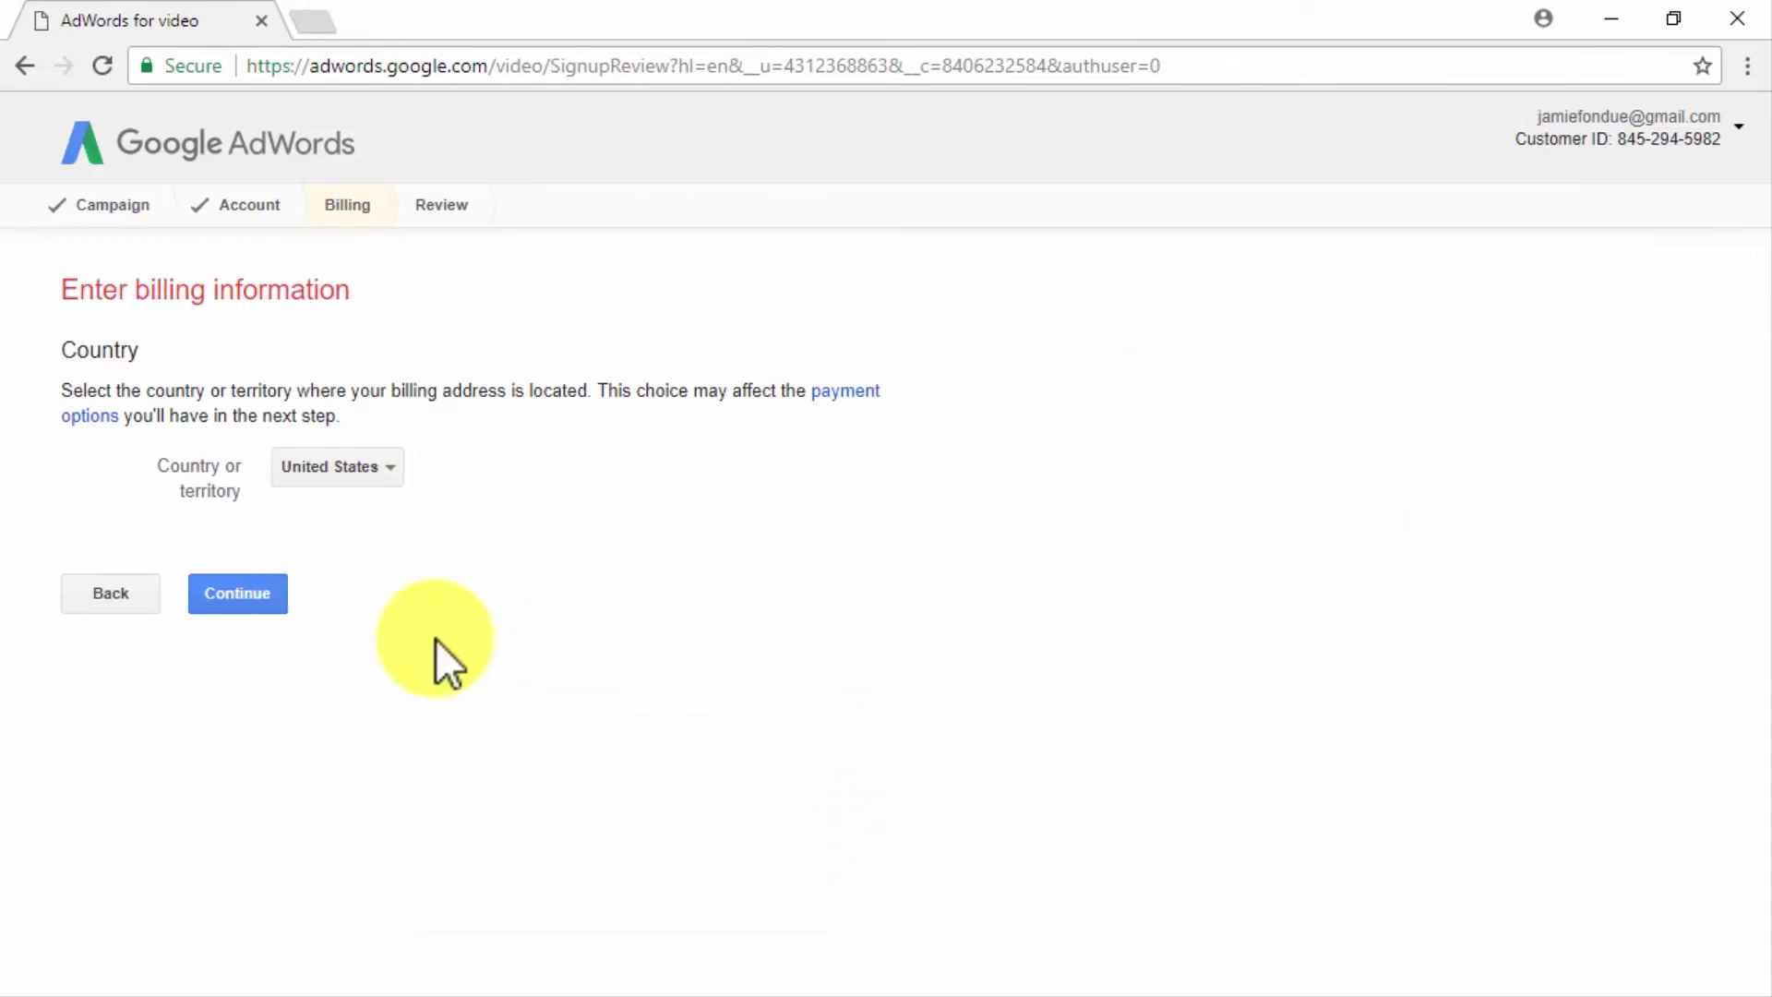
{"action": "left_click", "coordinate": [227, 596]}
{"action": "left_click", "coordinate": [340, 395]}
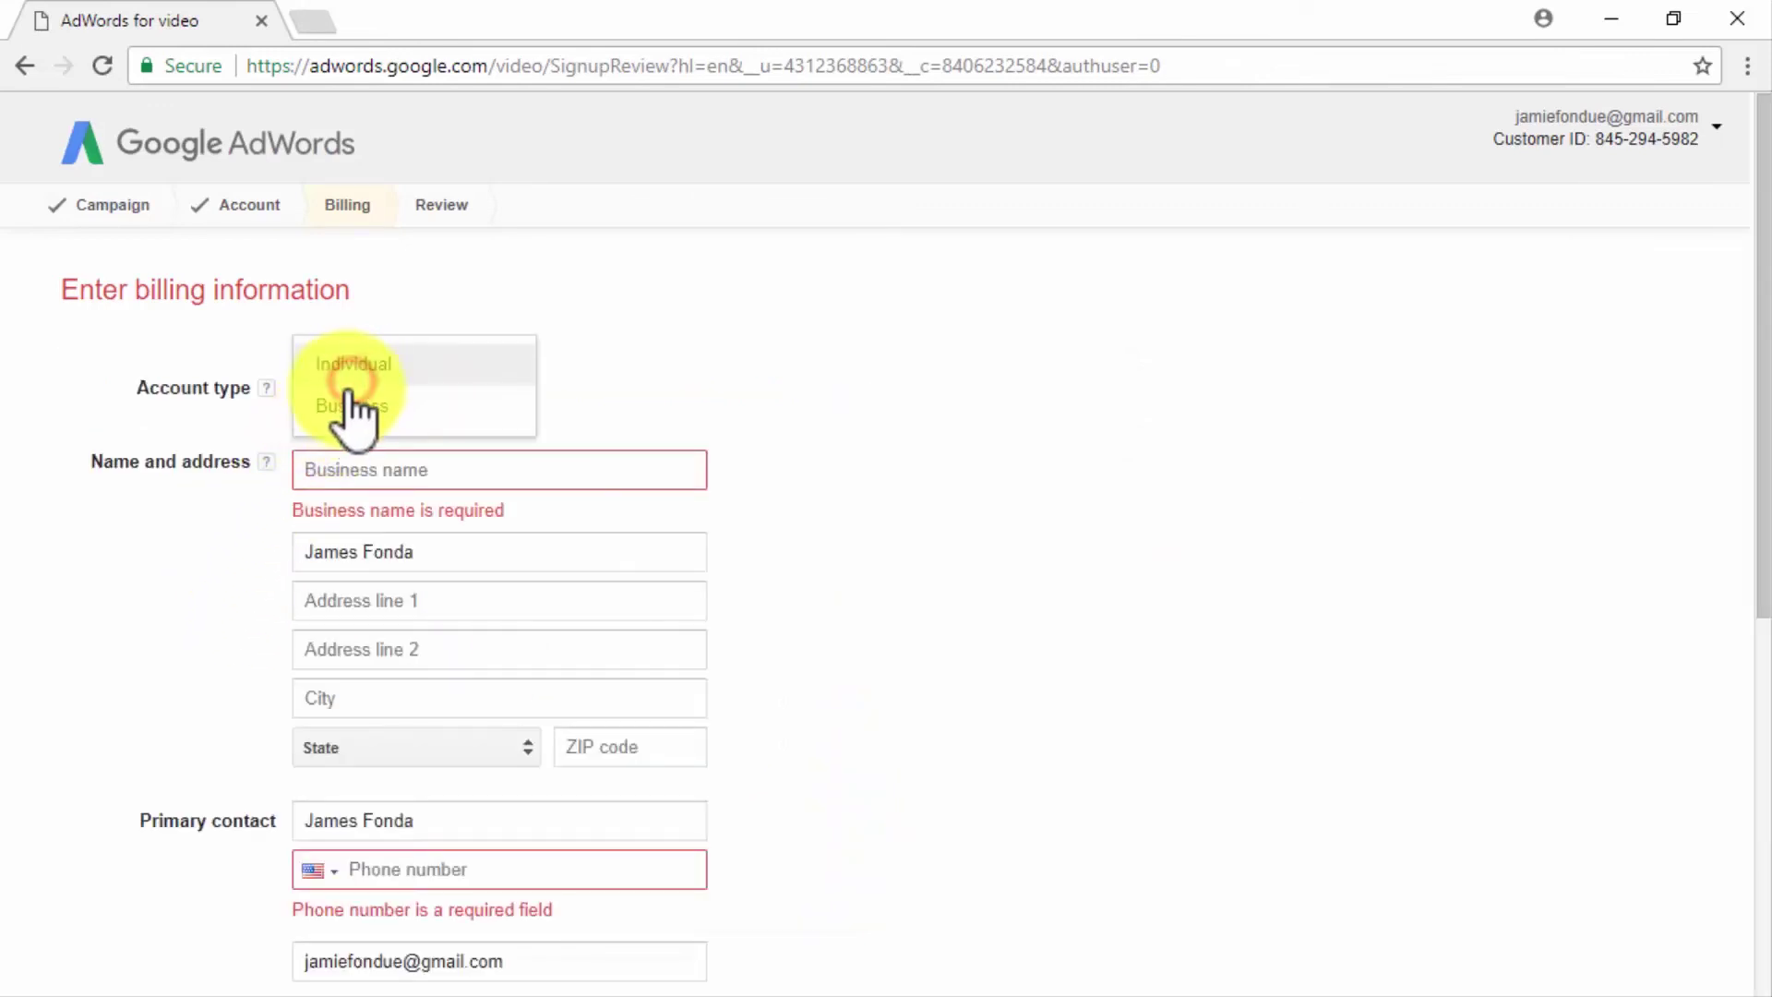
{"action": "left_click", "coordinate": [340, 408]}
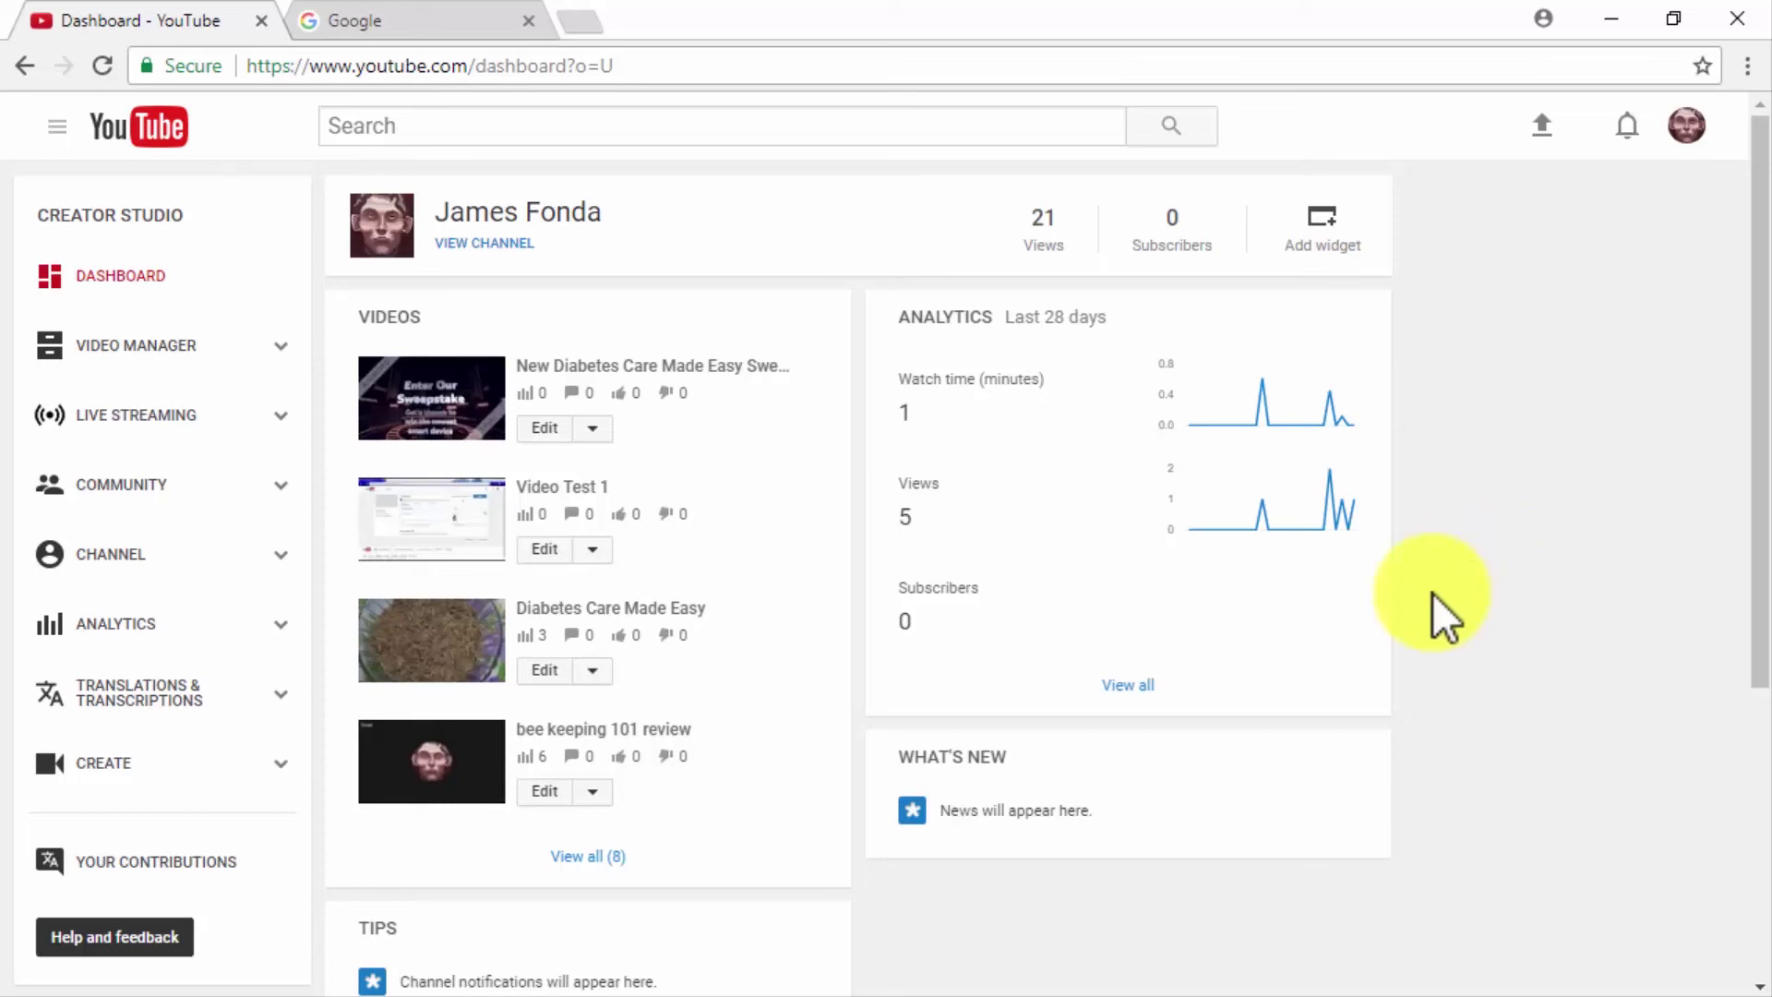
- View the full list of the channel's uploaded videos from the Creator Studio dashboard and look through their titles
{"action": "left_click", "coordinate": [597, 856]}
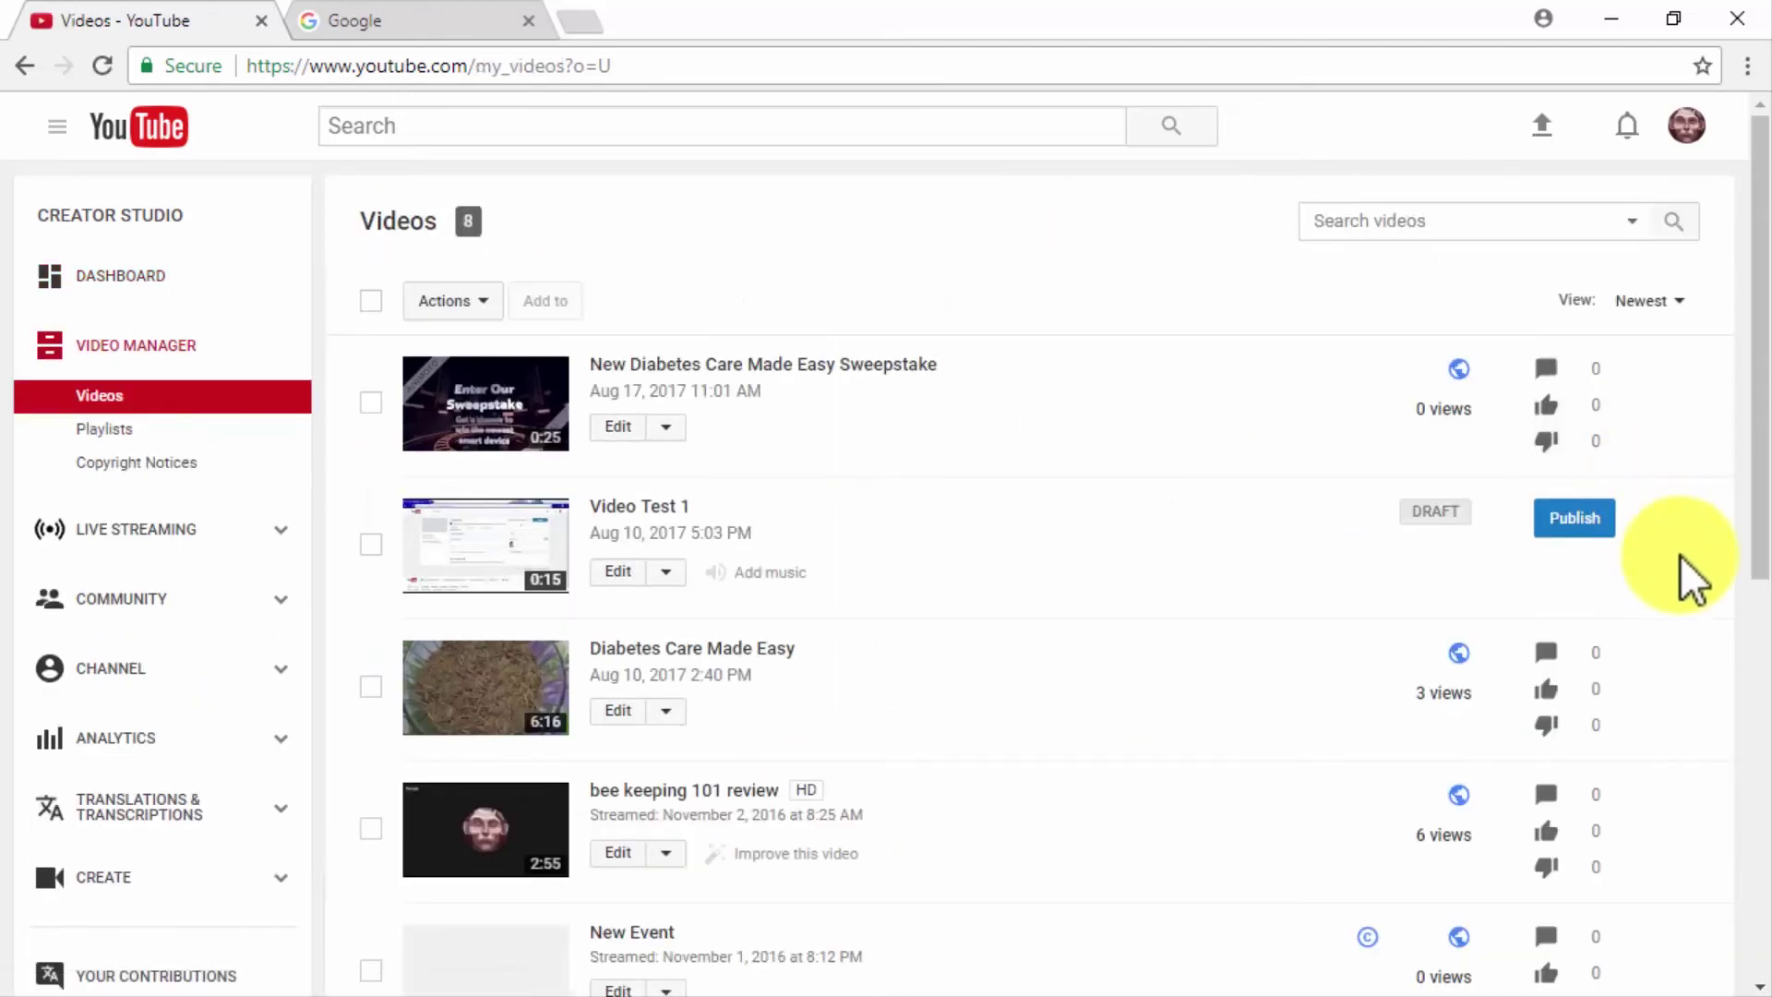
{"action": "scroll", "coordinate": [1679, 556], "scroll_direction": "down", "scroll_amount": 2}
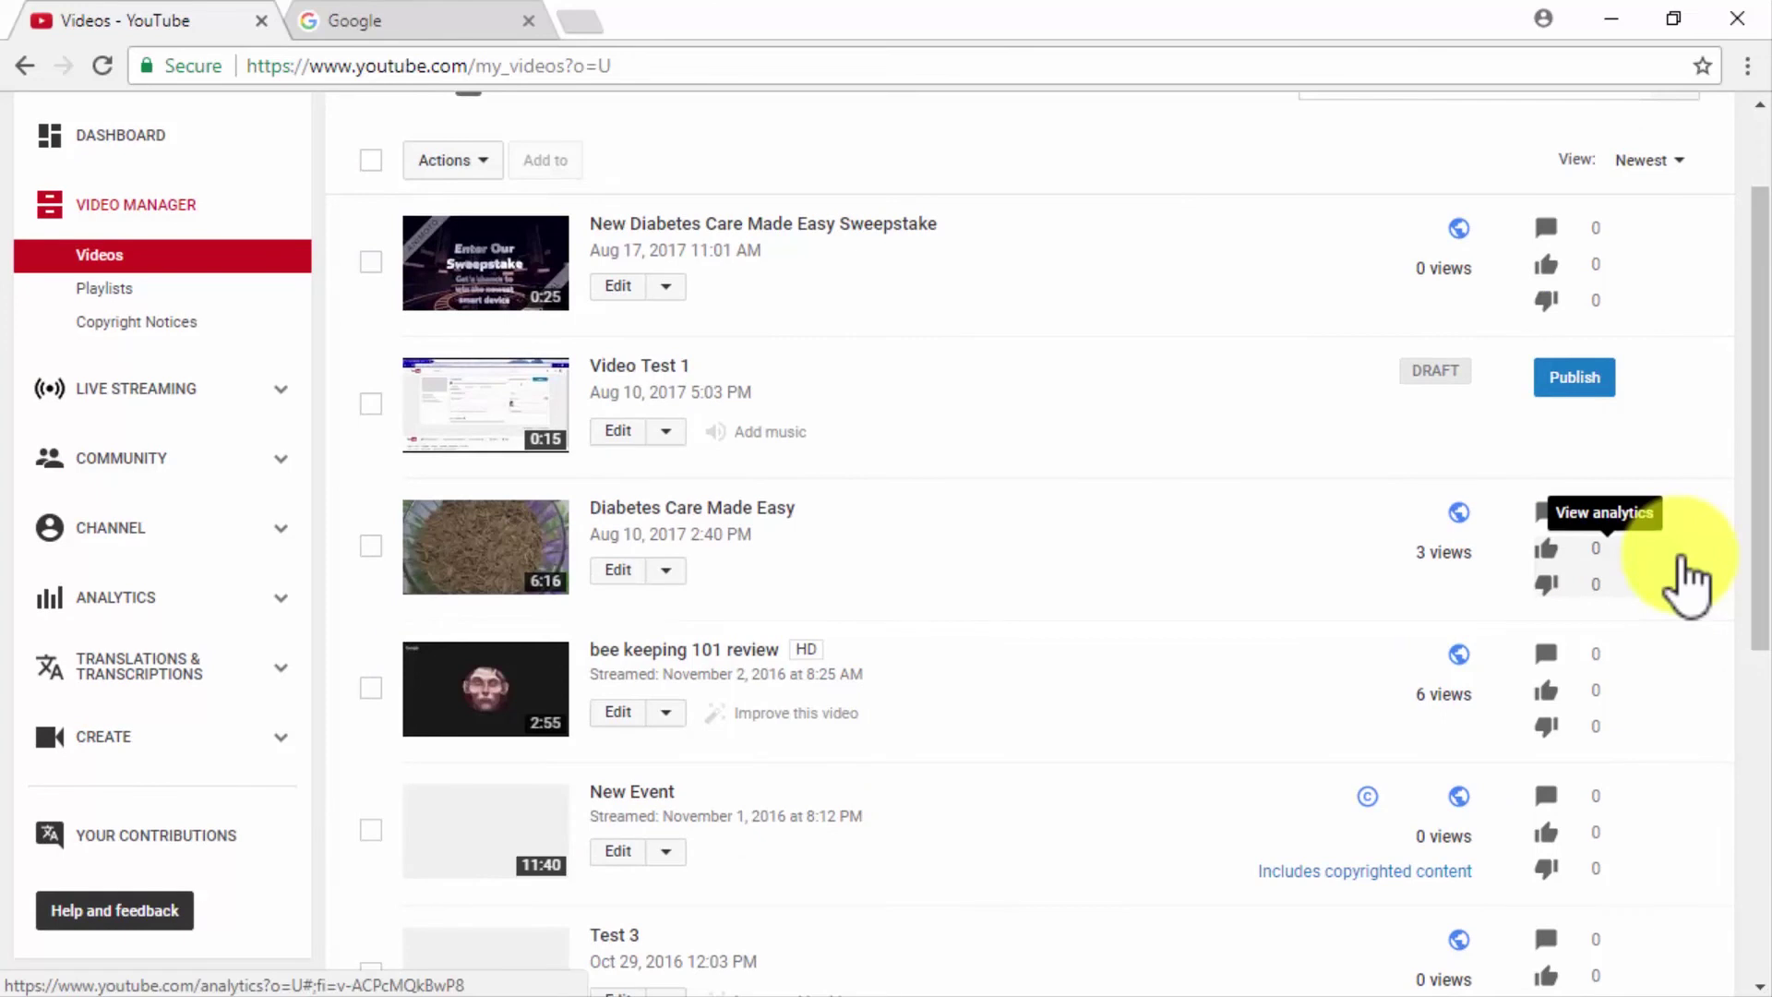
{"action": "scroll", "coordinate": [1679, 559], "scroll_direction": "down", "scroll_amount": 2}
{"action": "scroll", "coordinate": [1679, 557], "scroll_direction": "down", "scroll_amount": 3}
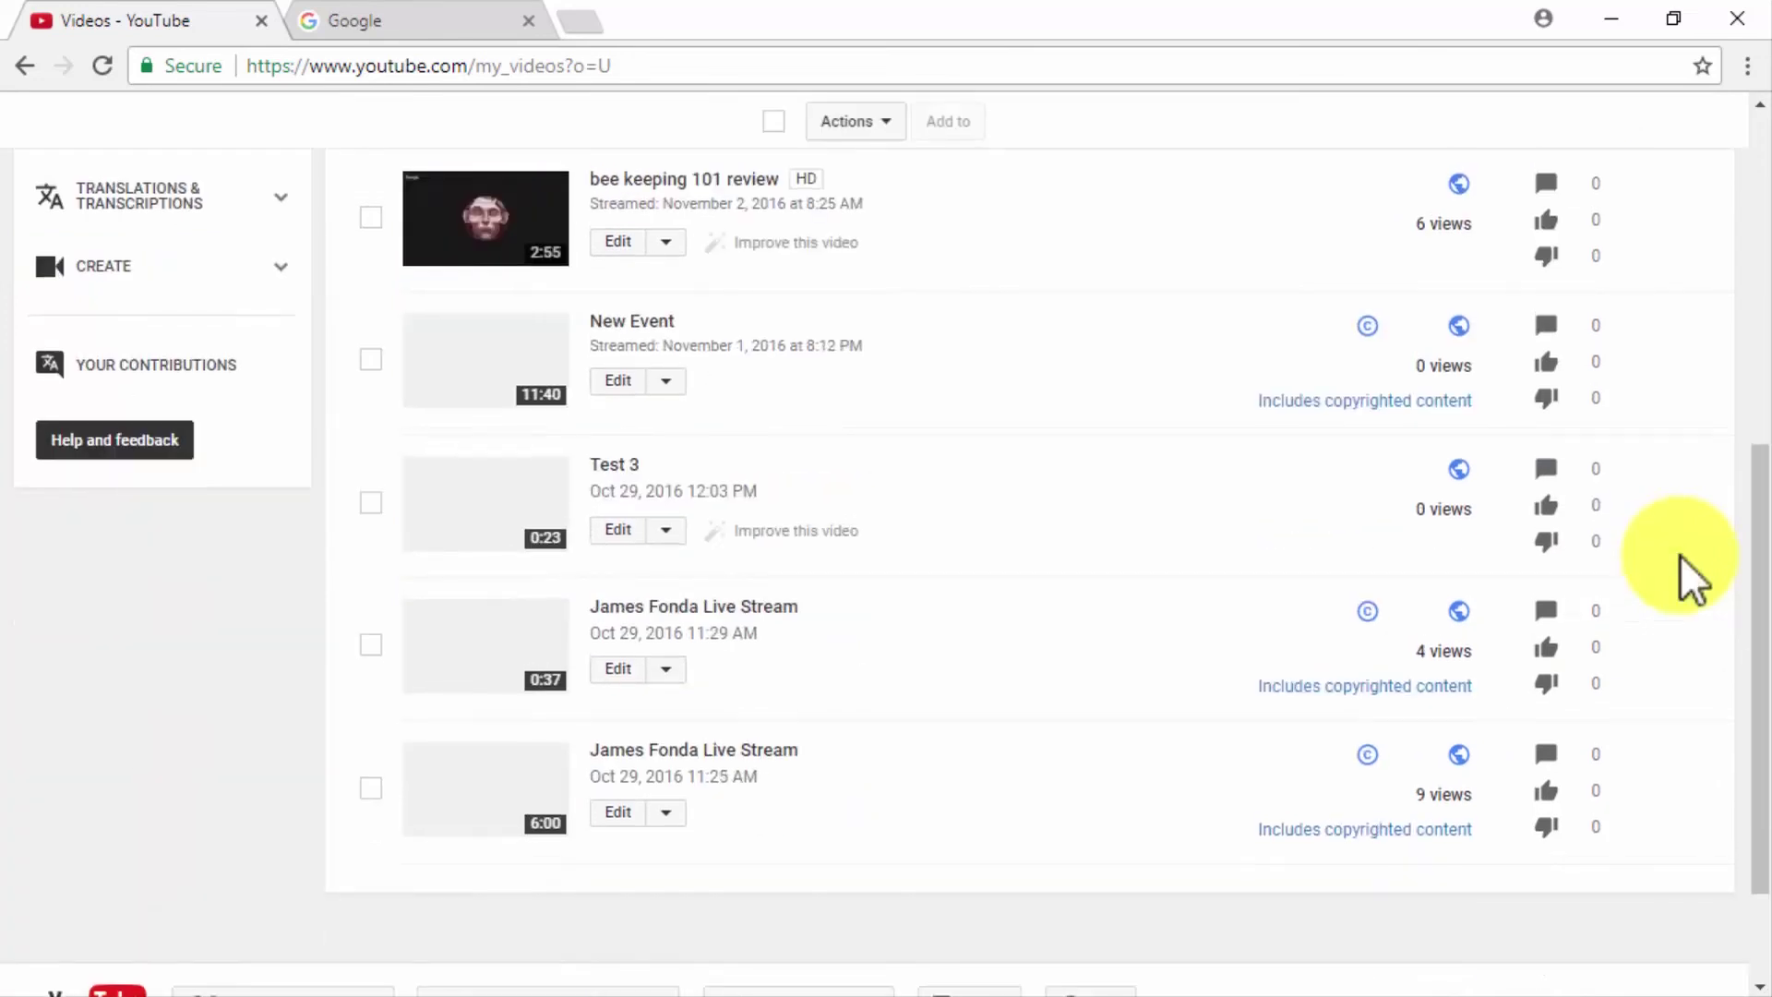
{"action": "scroll", "coordinate": [1679, 555], "scroll_direction": "up", "scroll_amount": 7}
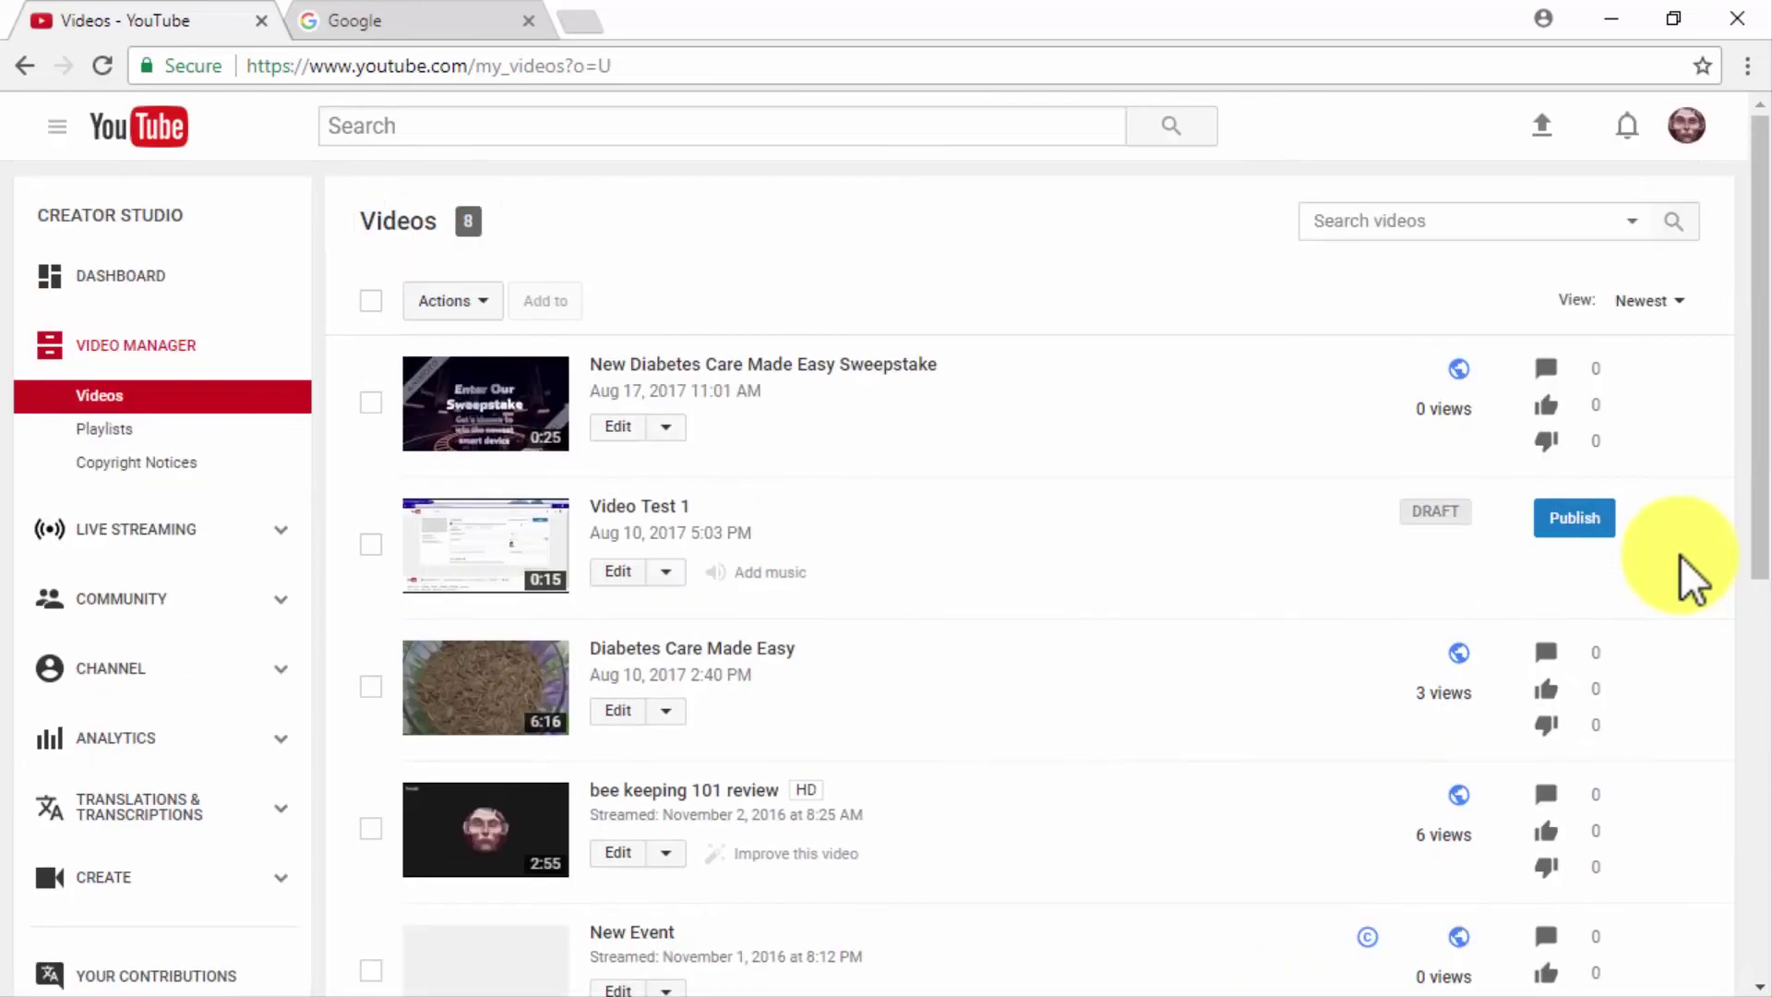
- Switch to Google, search for "how to", and look through the first page of results
{"action": "left_click", "coordinate": [367, 24]}
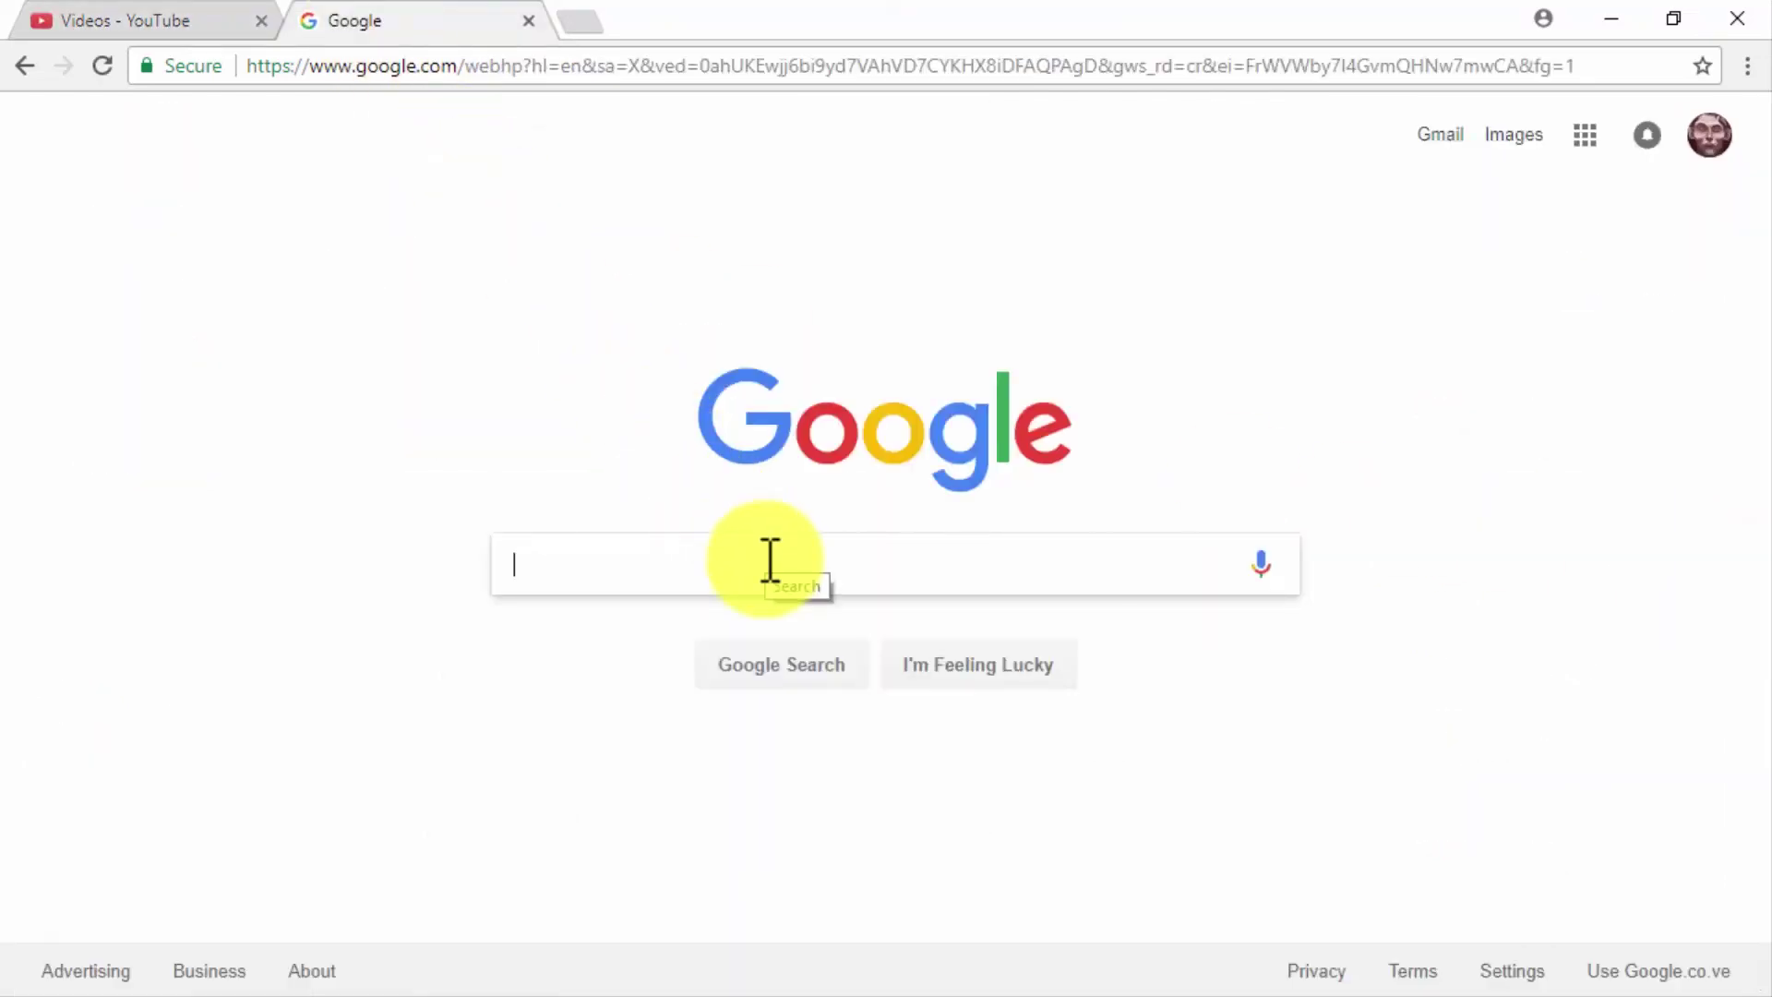
{"action": "left_click", "coordinate": [799, 563]}
{"action": "type", "text": "how to"}
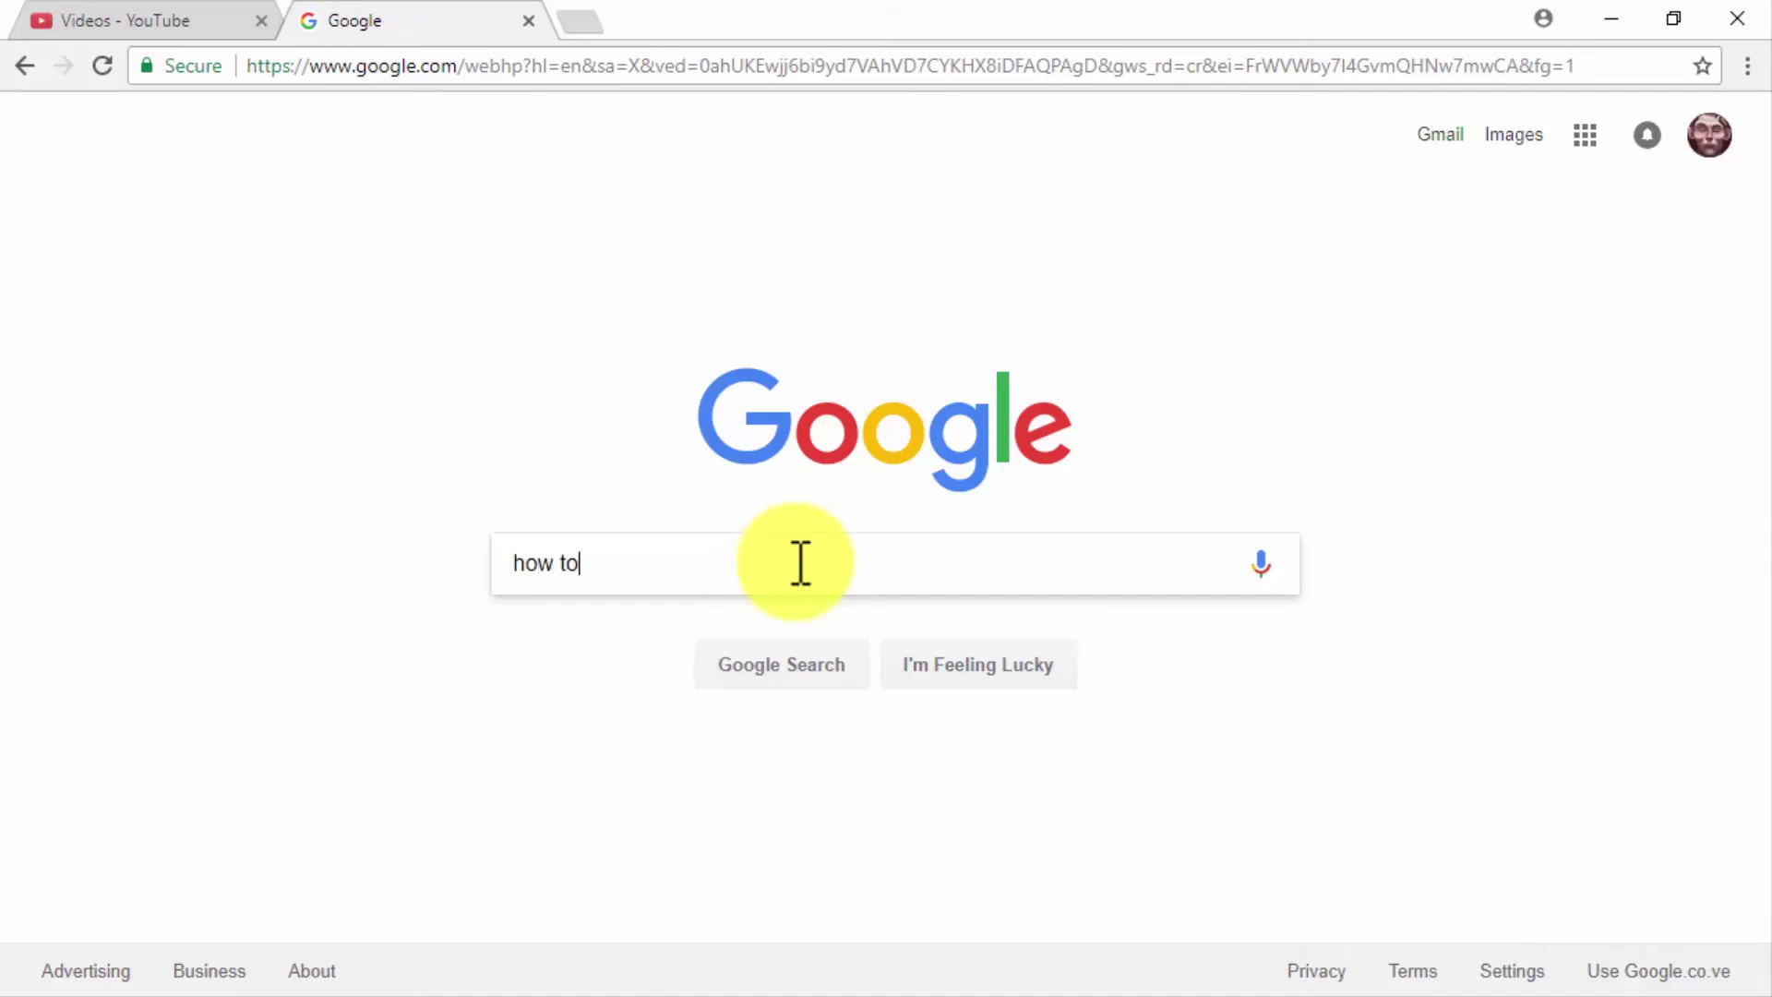
{"action": "key", "text": "Return"}
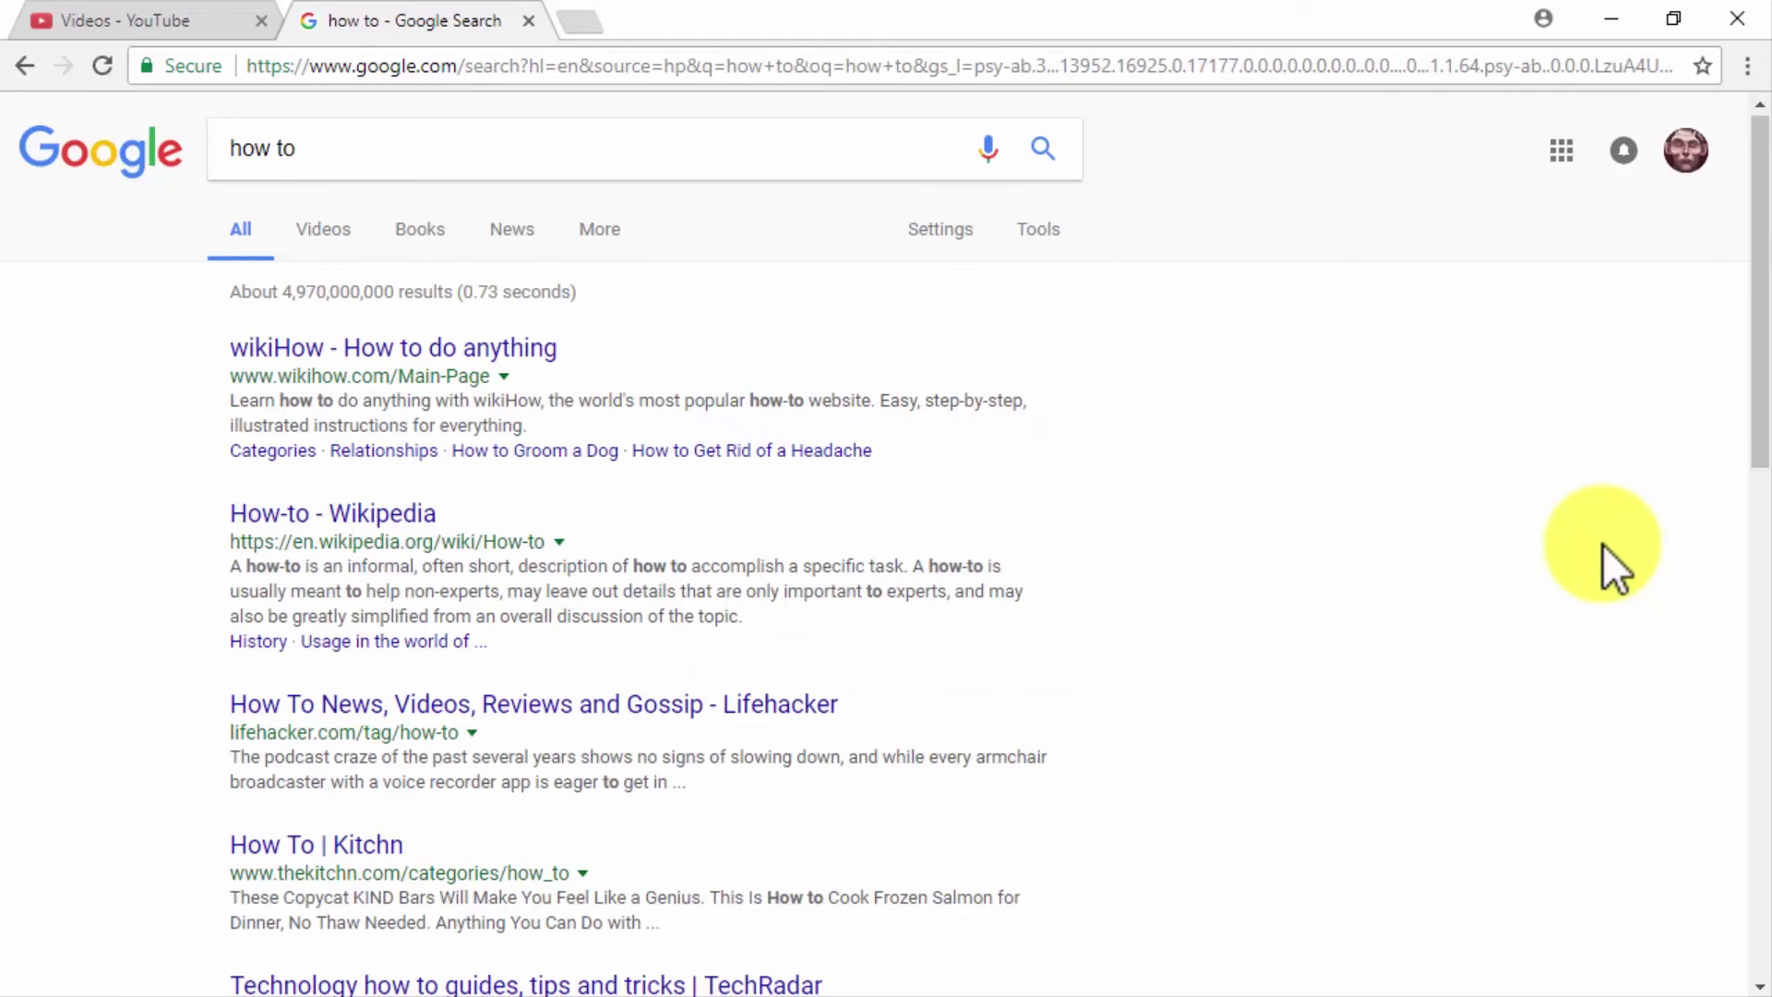
{"action": "scroll", "coordinate": [1602, 544], "scroll_direction": "down", "scroll_amount": 6}
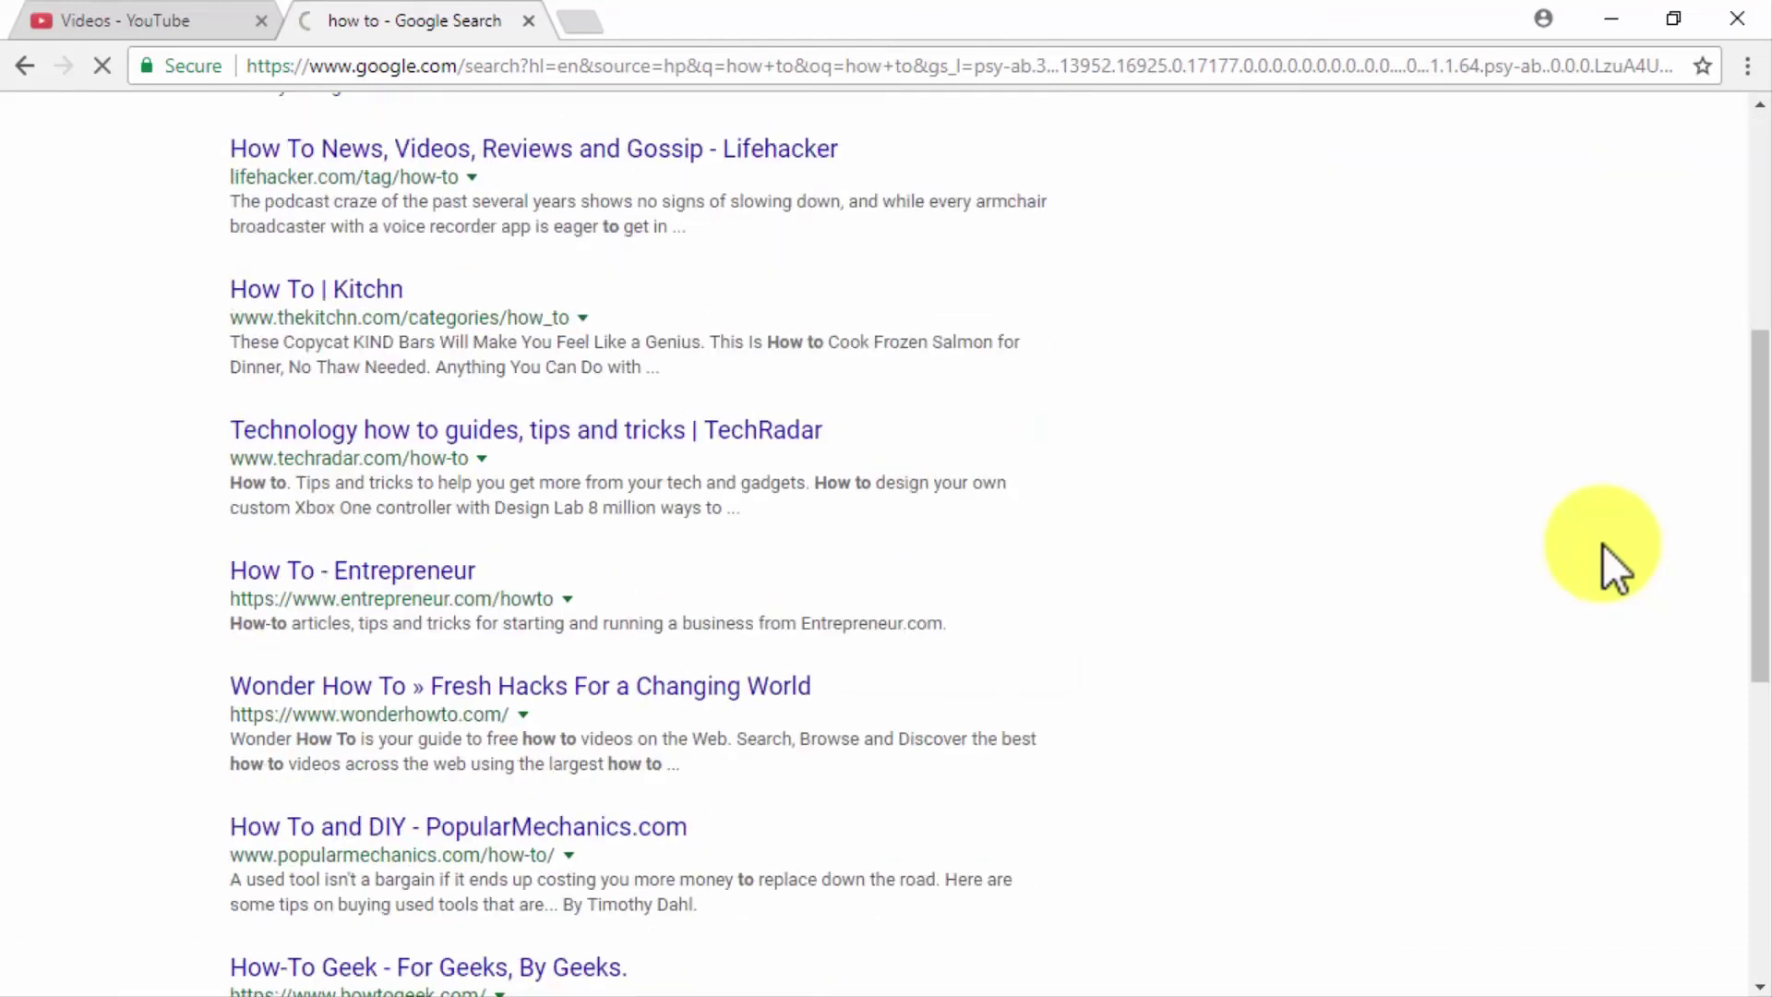
{"action": "scroll", "coordinate": [1602, 544], "scroll_direction": "down", "scroll_amount": 5}
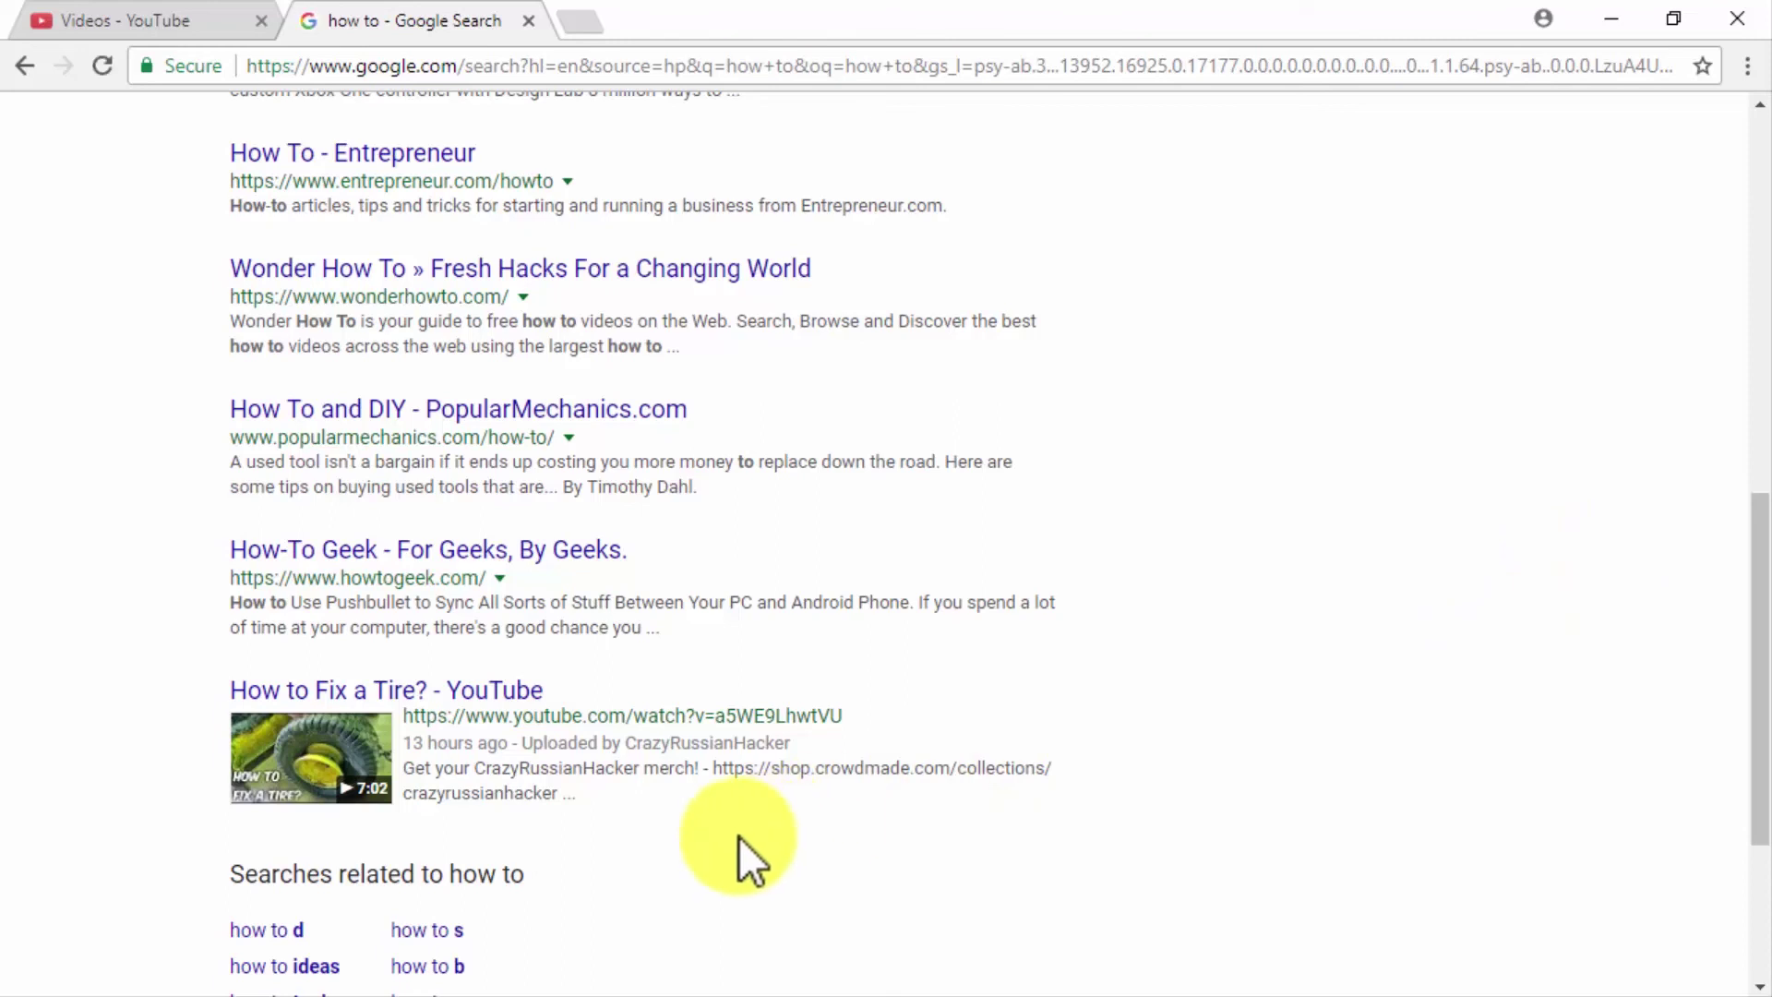
{"action": "scroll", "coordinate": [1292, 597], "scroll_direction": "up", "scroll_amount": 10}
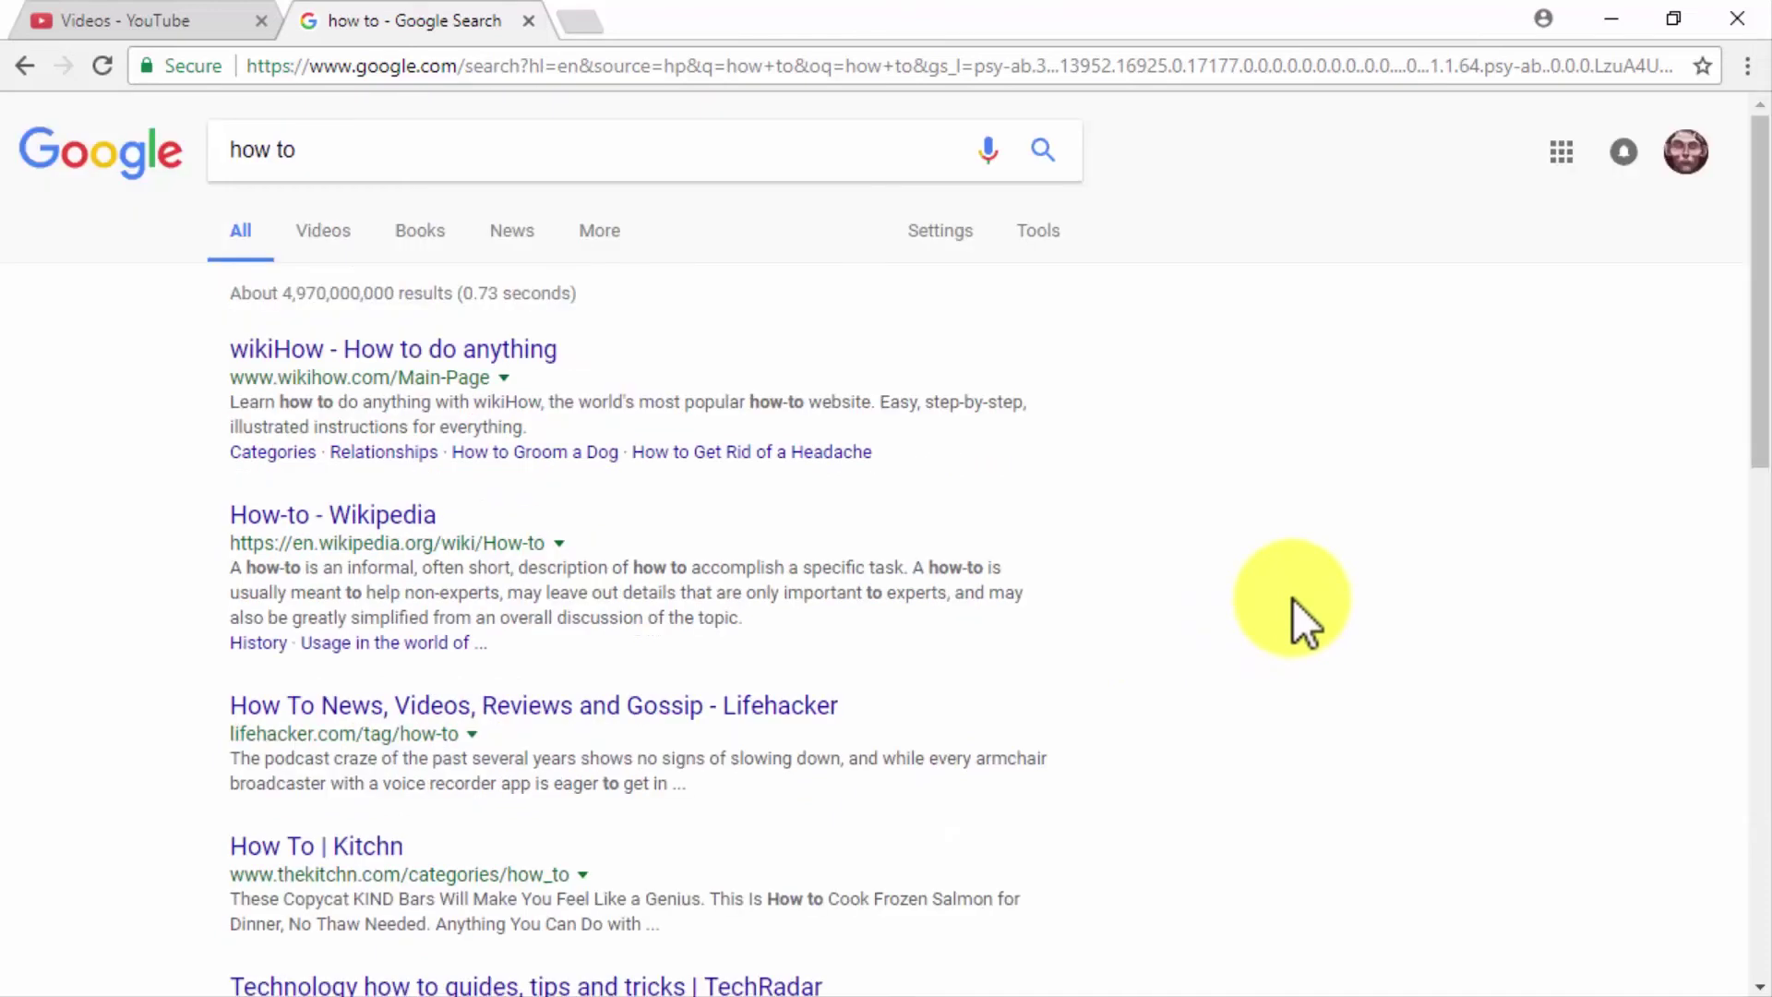
- Replace the Google query with "review" and look through the first page of results
{"action": "left_click_drag", "start_coordinate": [458, 169], "coordinate": [223, 159]}
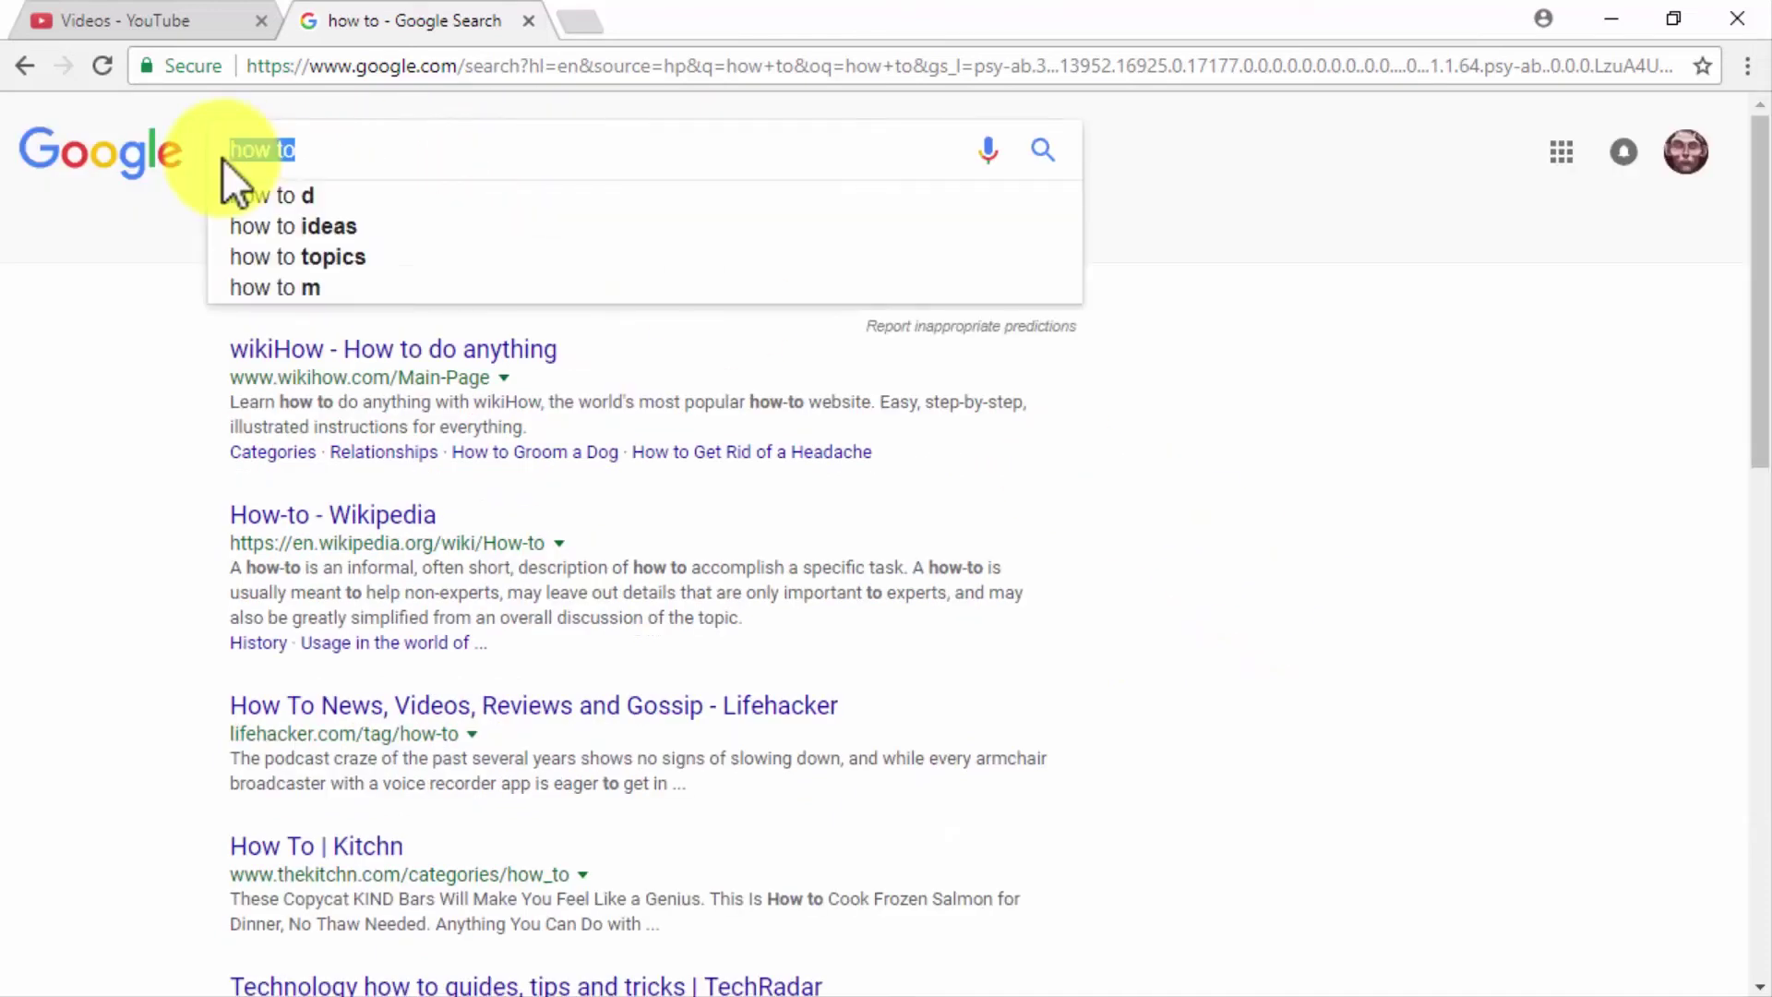
{"action": "type", "text": "review"}
{"action": "key", "text": "Return"}
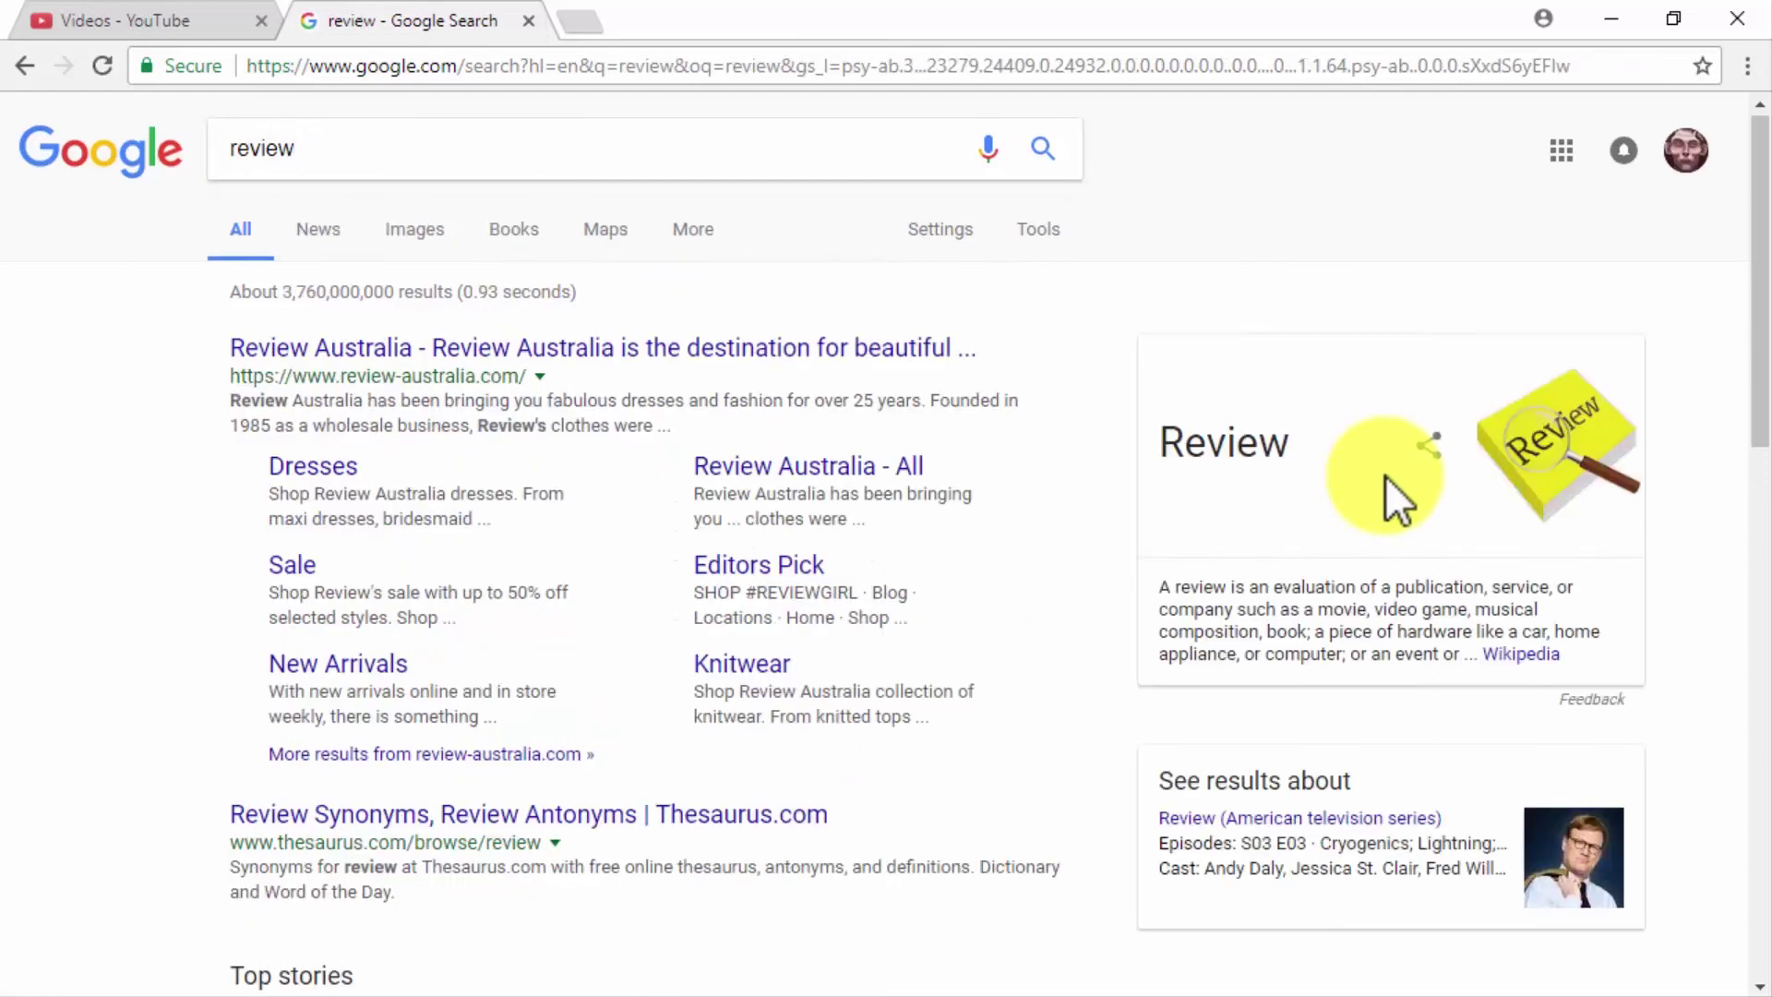
{"action": "scroll", "coordinate": [1386, 474], "scroll_direction": "down", "scroll_amount": 10}
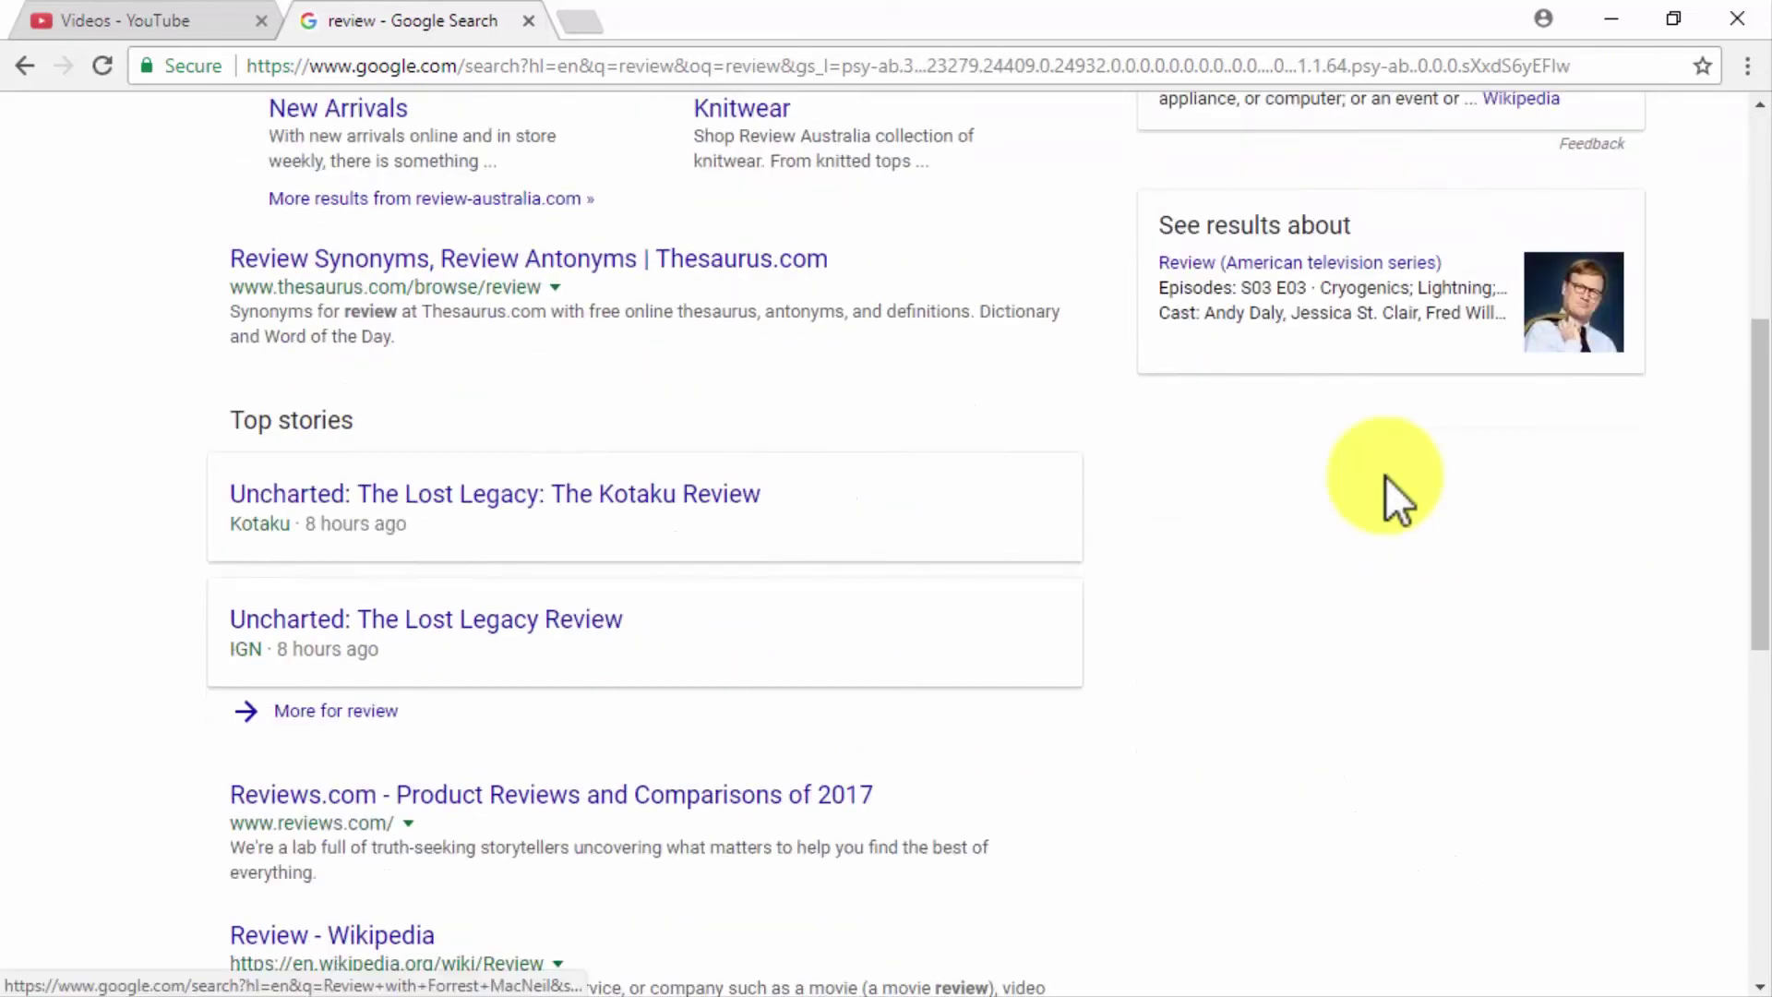
{"action": "scroll", "coordinate": [1386, 477], "scroll_direction": "down", "scroll_amount": 3}
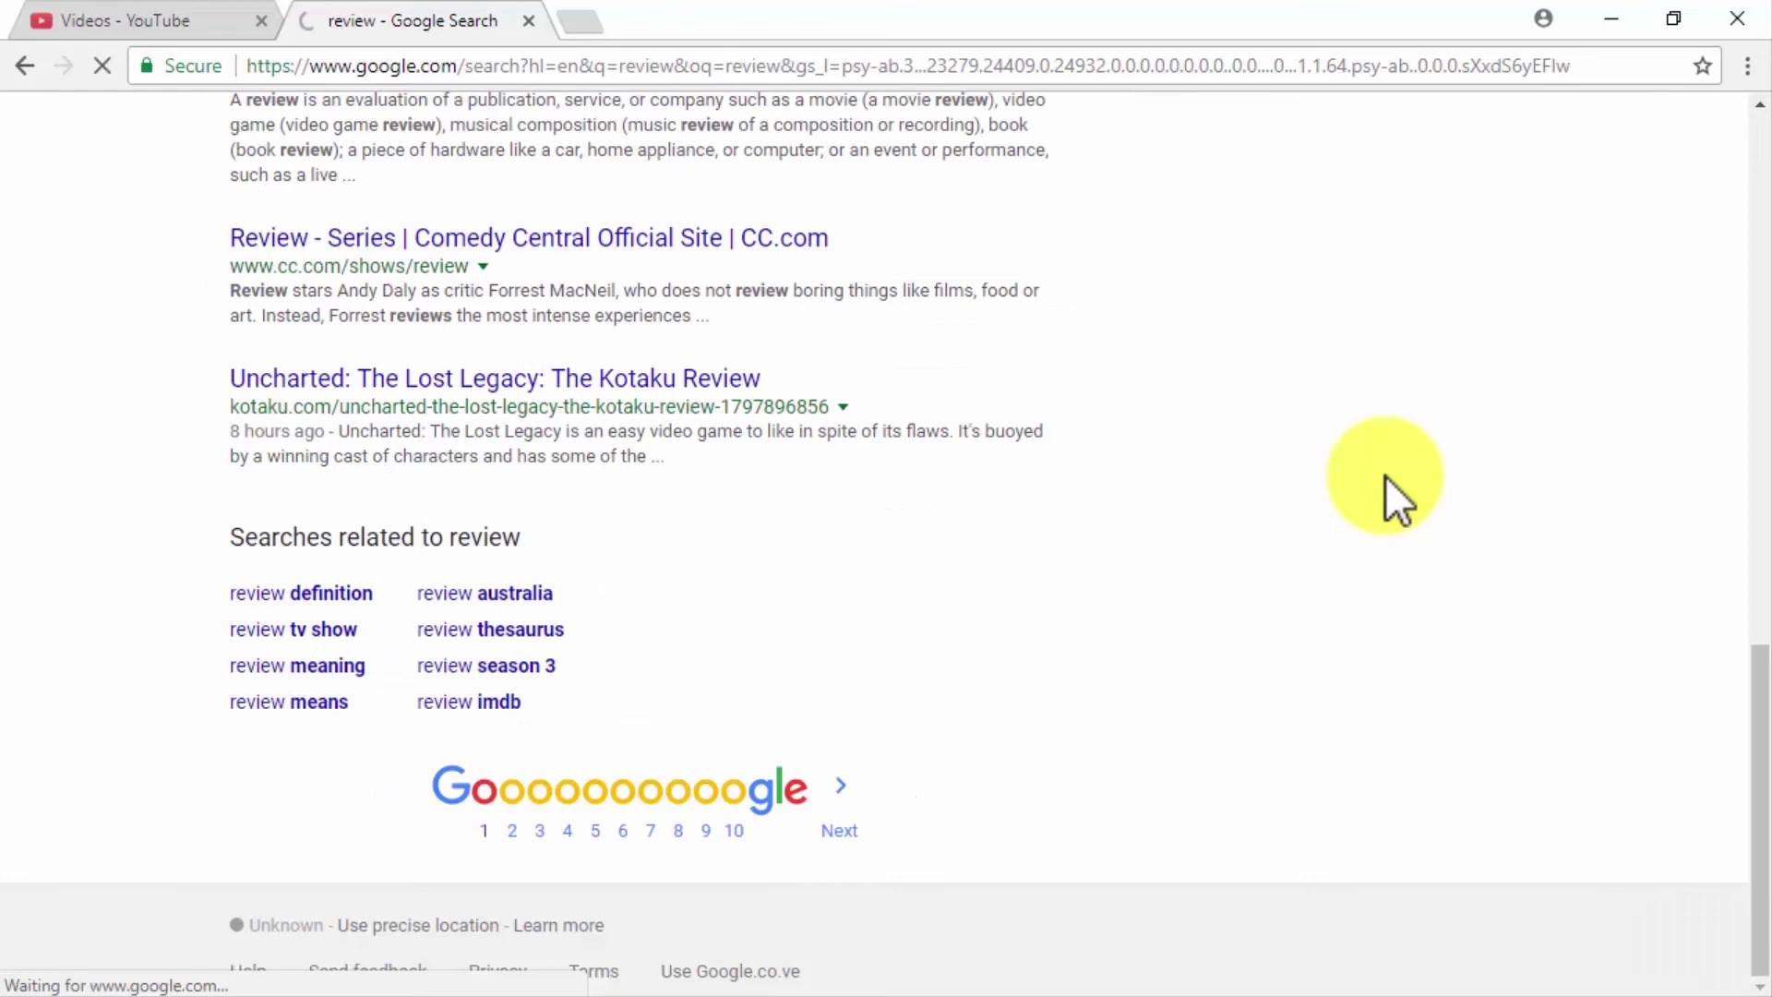
{"action": "scroll", "coordinate": [569, 242], "scroll_direction": "up", "scroll_amount": 15}
{"action": "scroll", "coordinate": [475, 200], "scroll_direction": "up", "scroll_amount": 1}
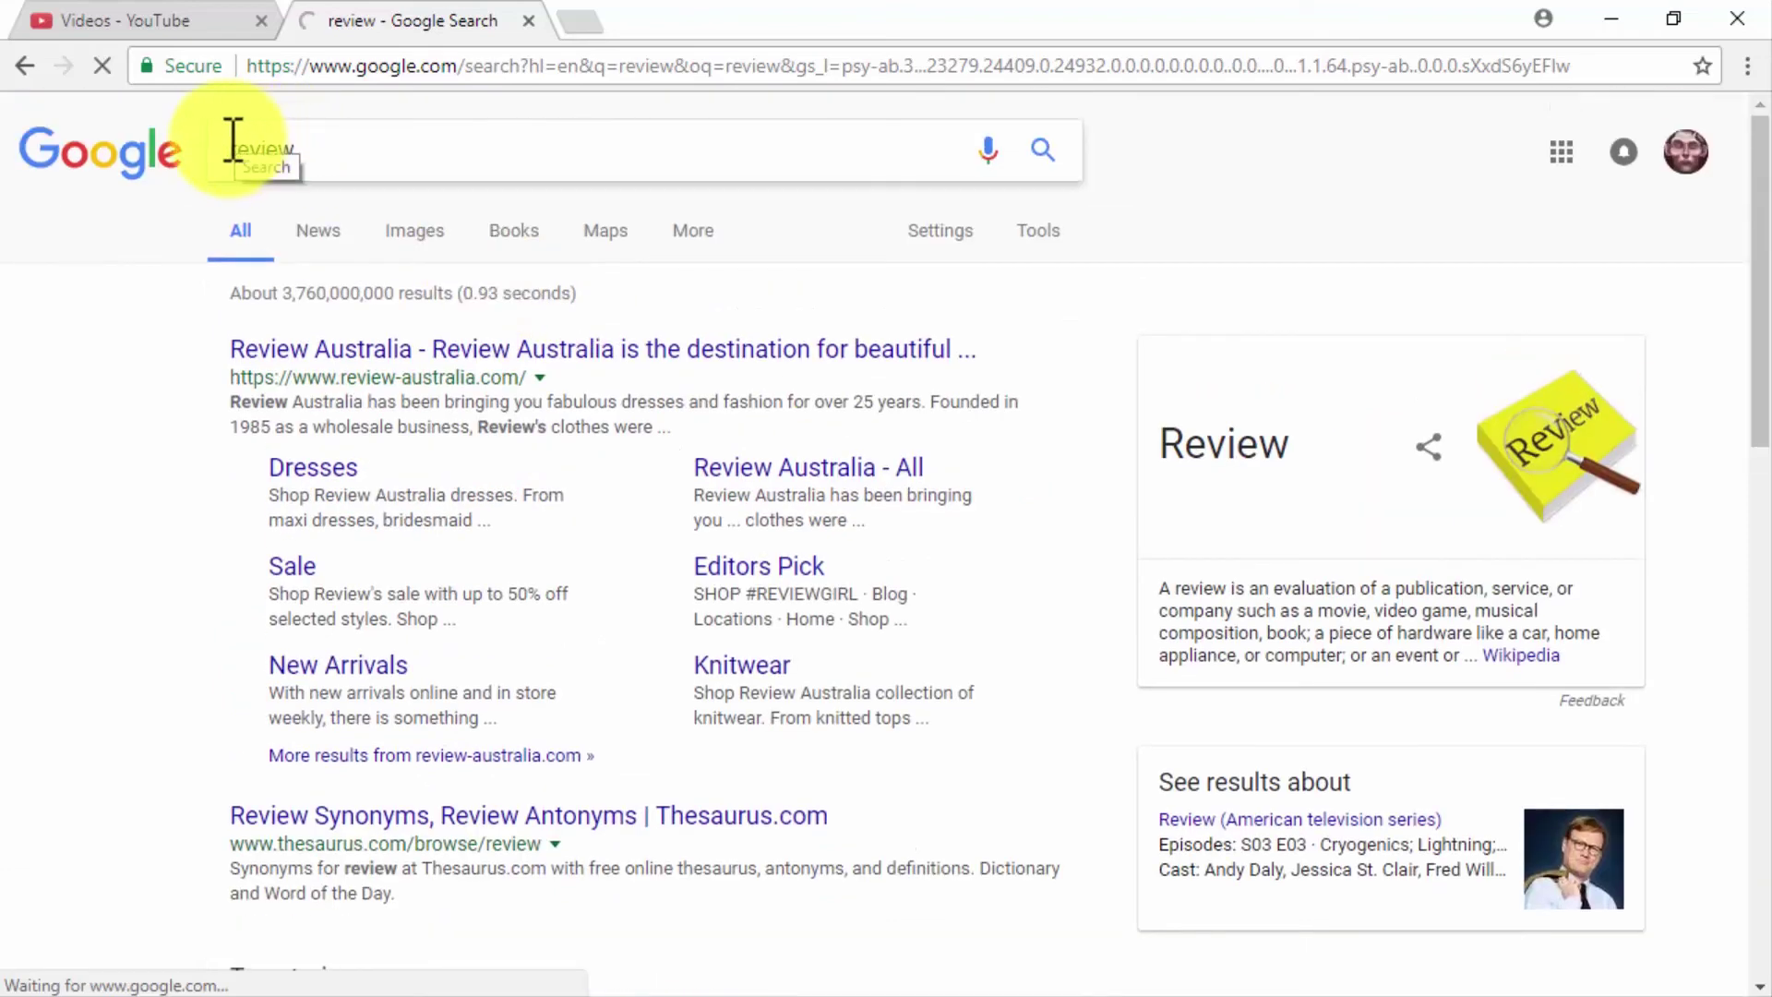
- Narrow the Google search to "health review", and refine it further to "health food review"
{"action": "left_click", "coordinate": [233, 146]}
{"action": "type", "text": "health"}
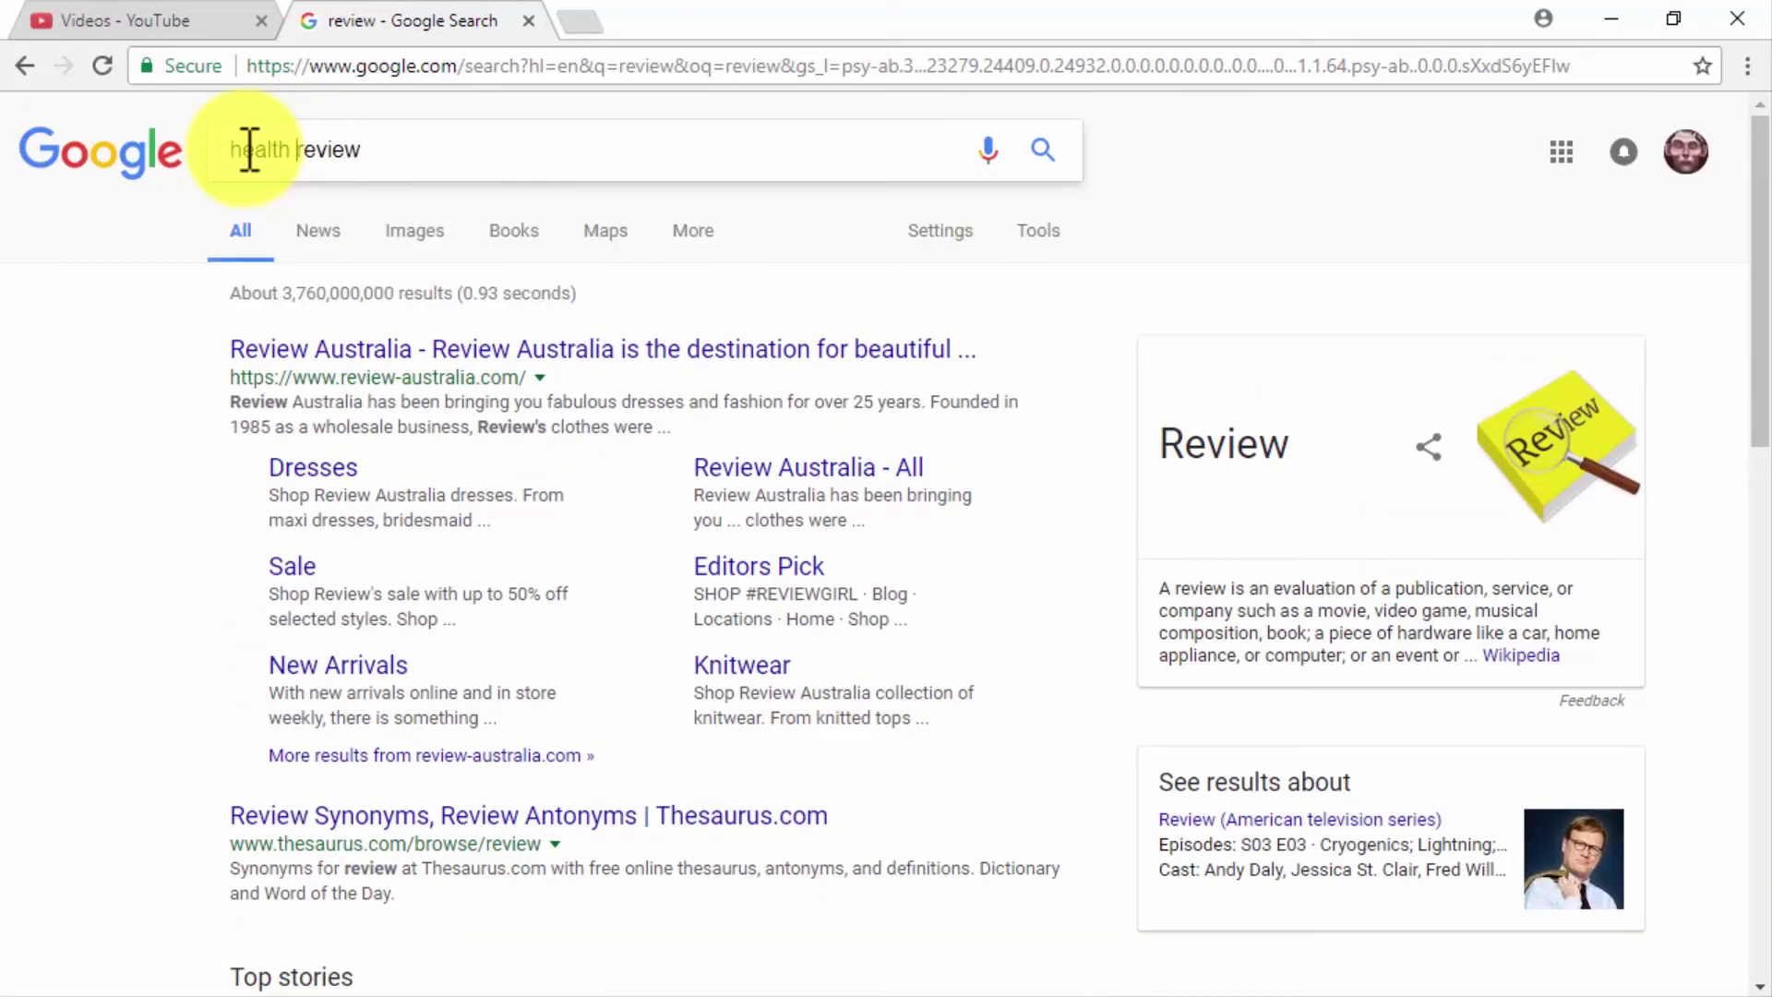
{"action": "key", "text": "Return"}
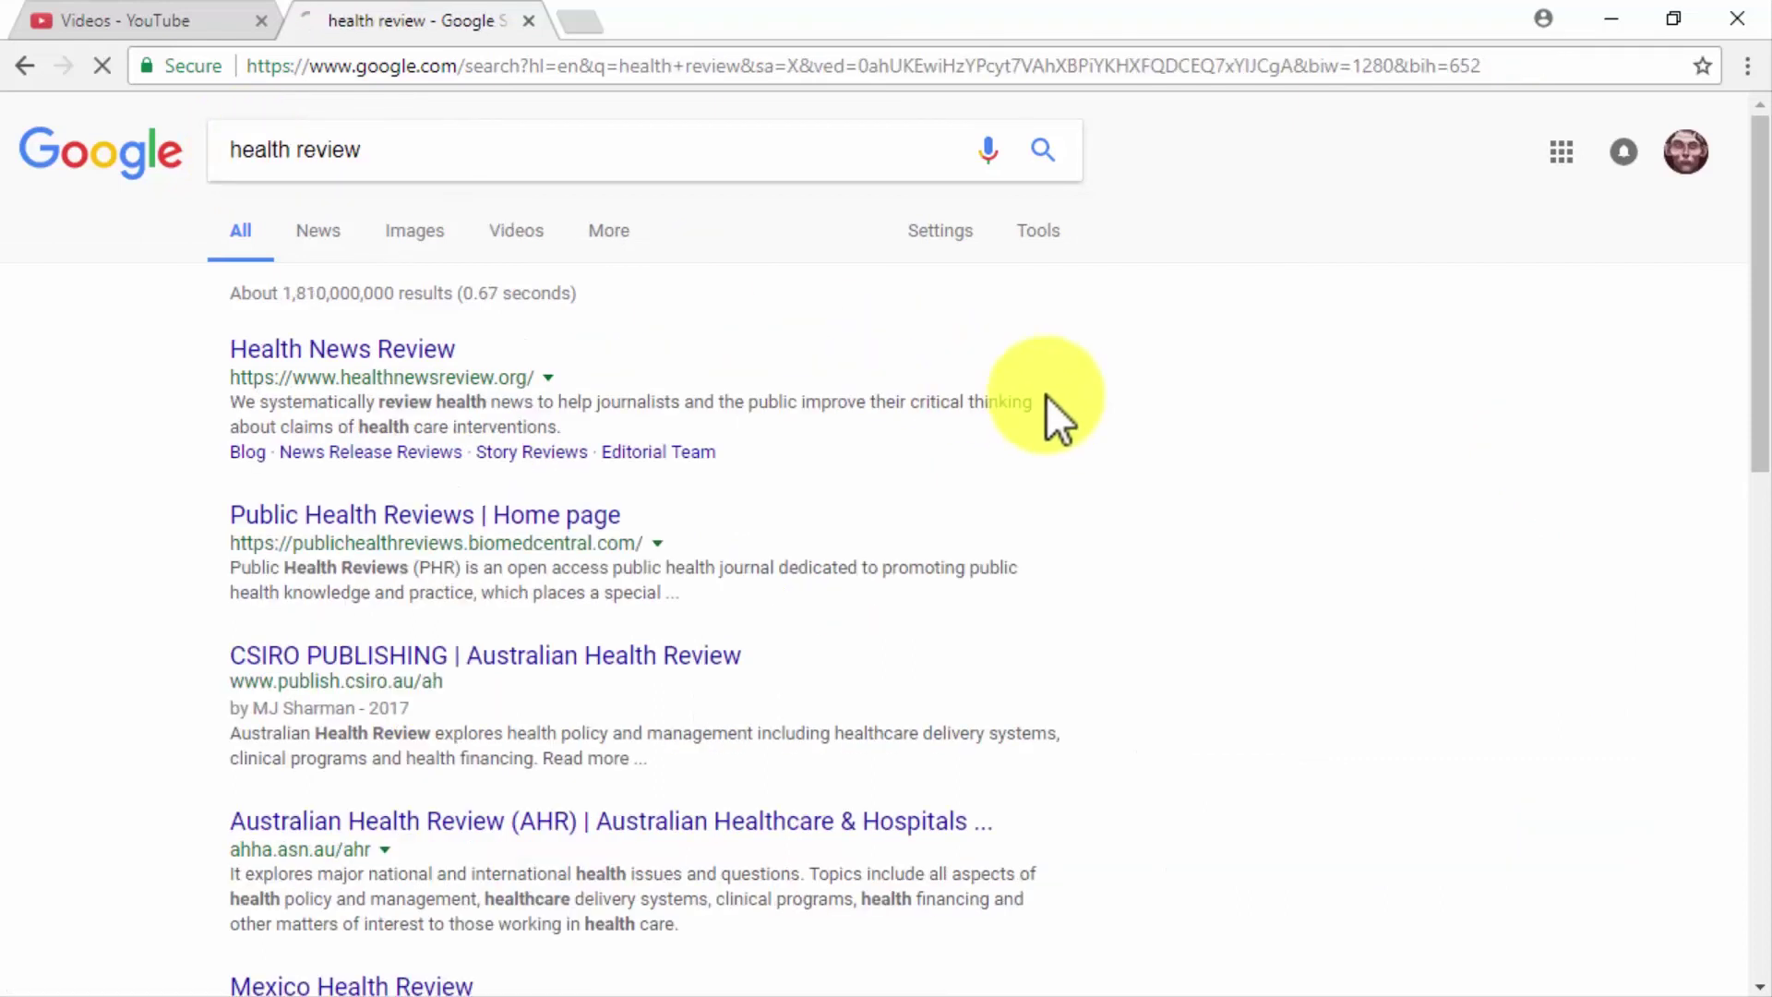
{"action": "left_click", "coordinate": [300, 148]}
{"action": "type", "text": "food"}
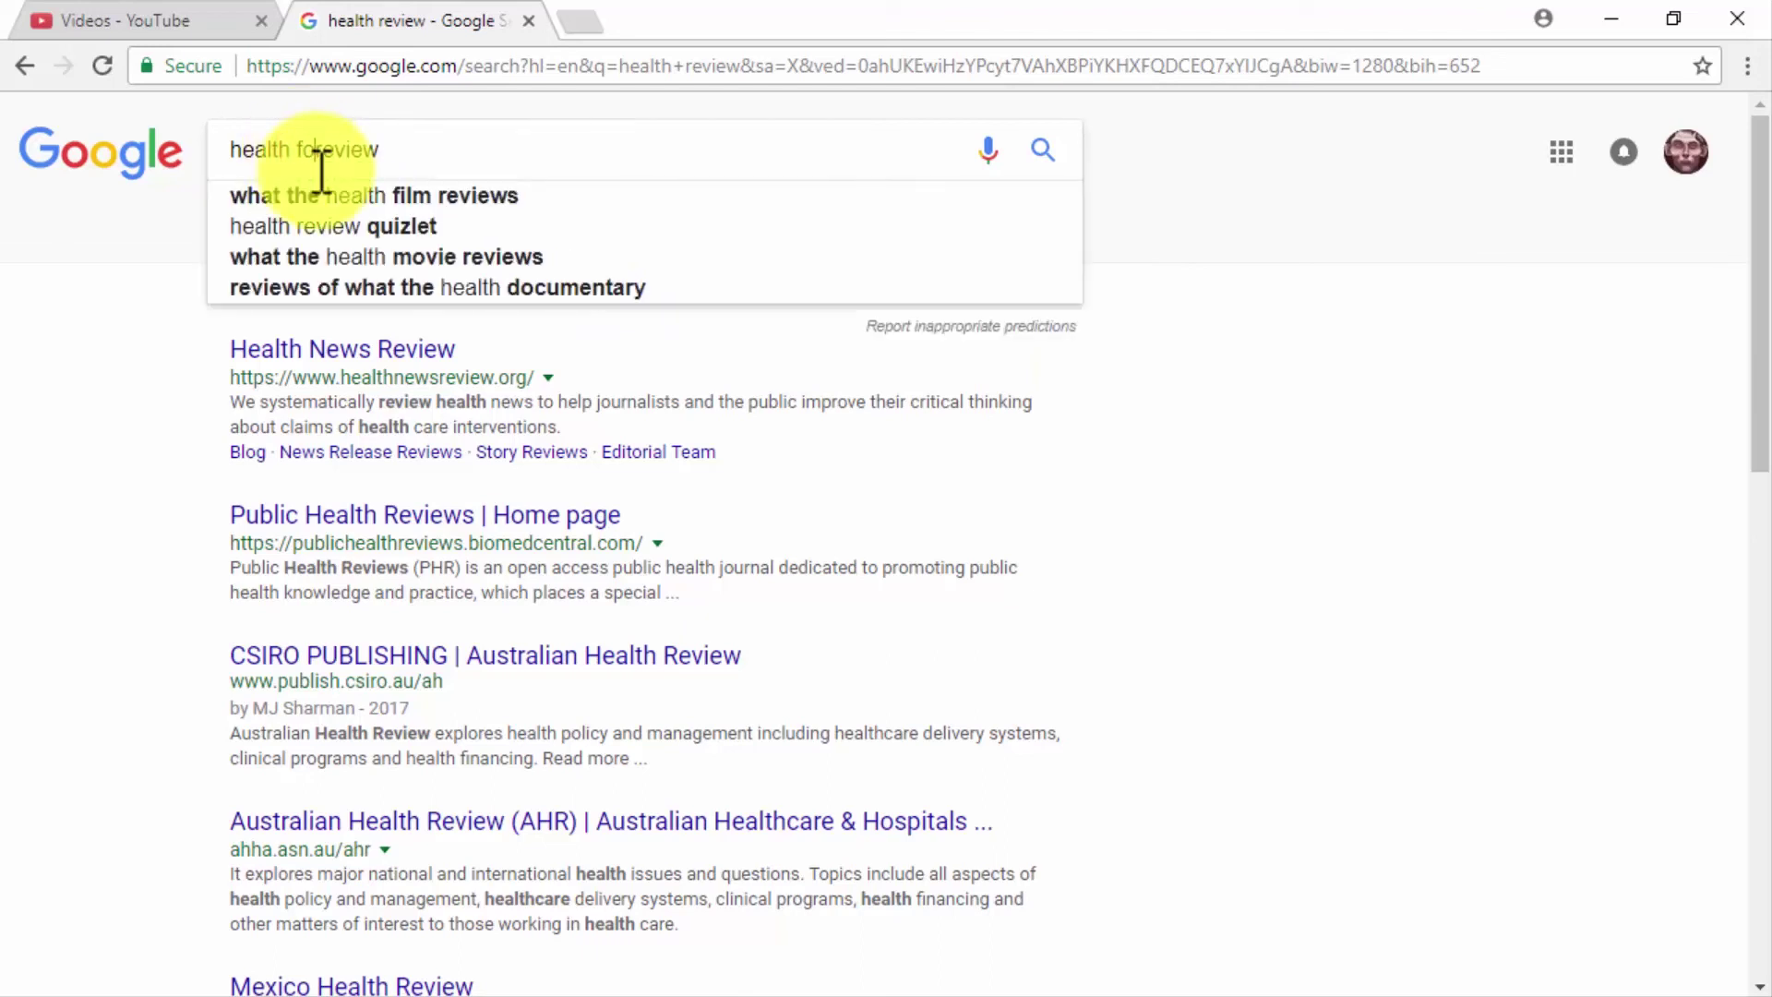
{"action": "key", "text": "Return"}
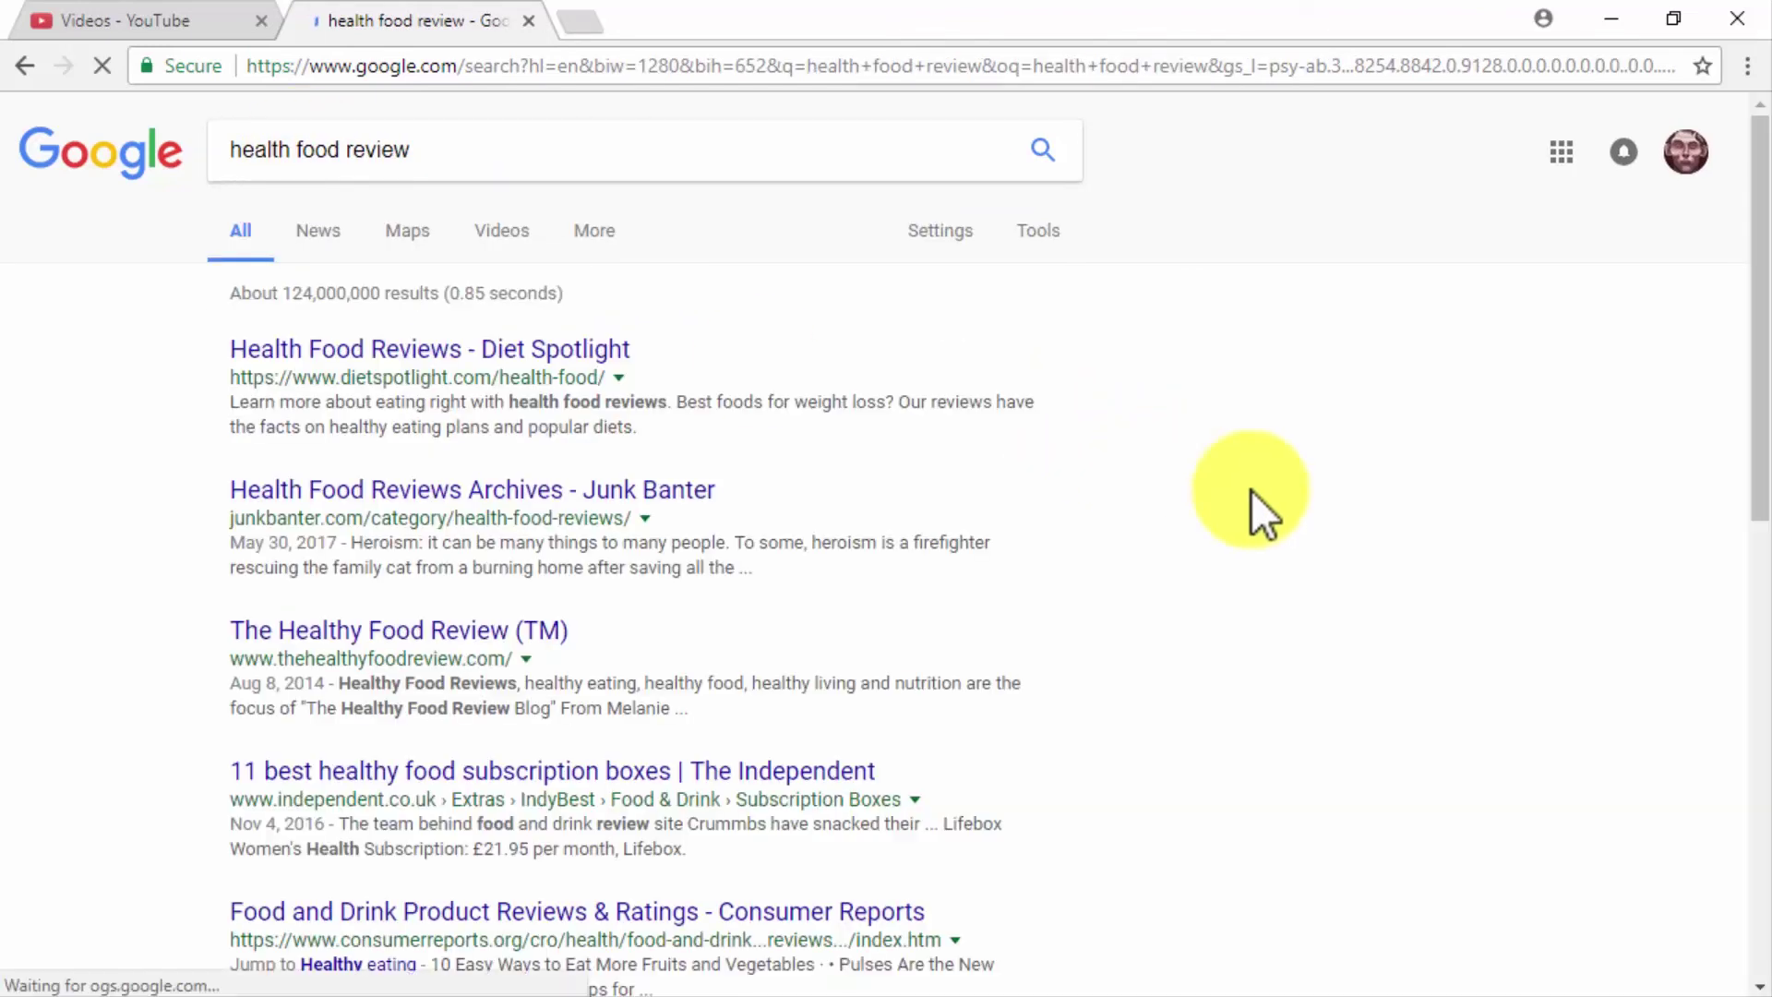
- Look through the first page of Google results for "health food review"
{"action": "scroll", "coordinate": [1262, 514], "scroll_direction": "down", "scroll_amount": 2}
{"action": "scroll", "coordinate": [1251, 490], "scroll_direction": "down", "scroll_amount": 4}
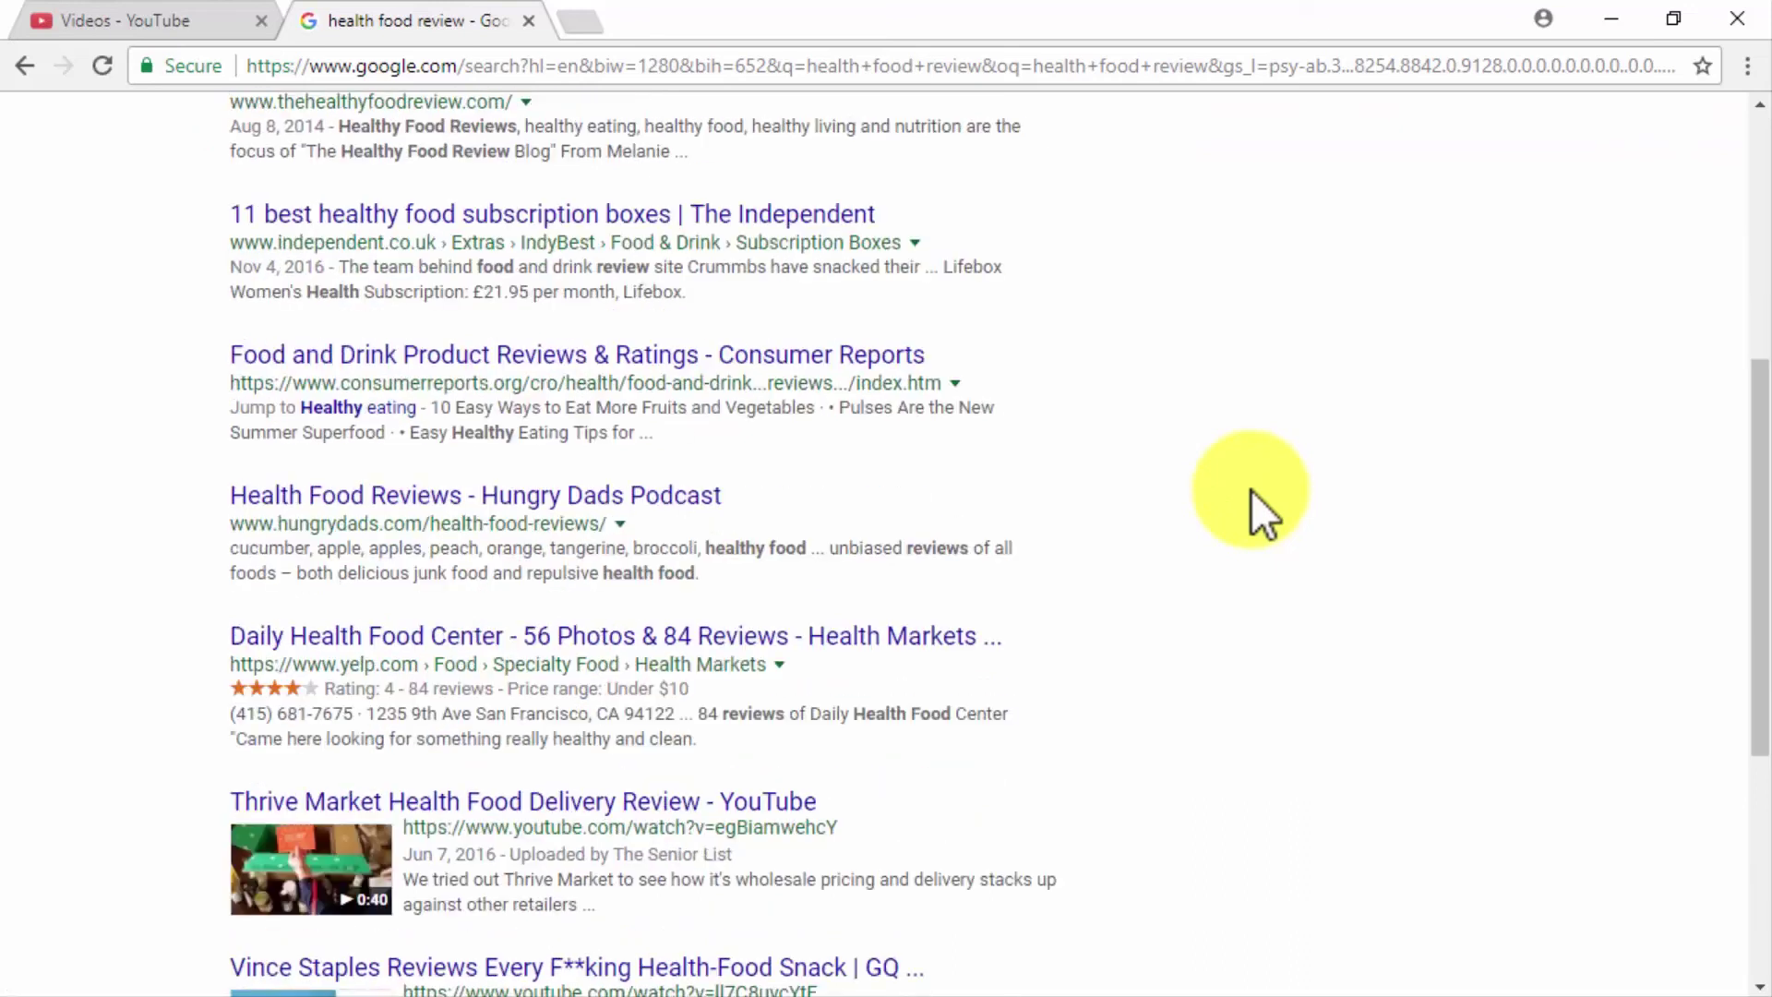
{"action": "scroll", "coordinate": [1264, 514], "scroll_direction": "down", "scroll_amount": 1}
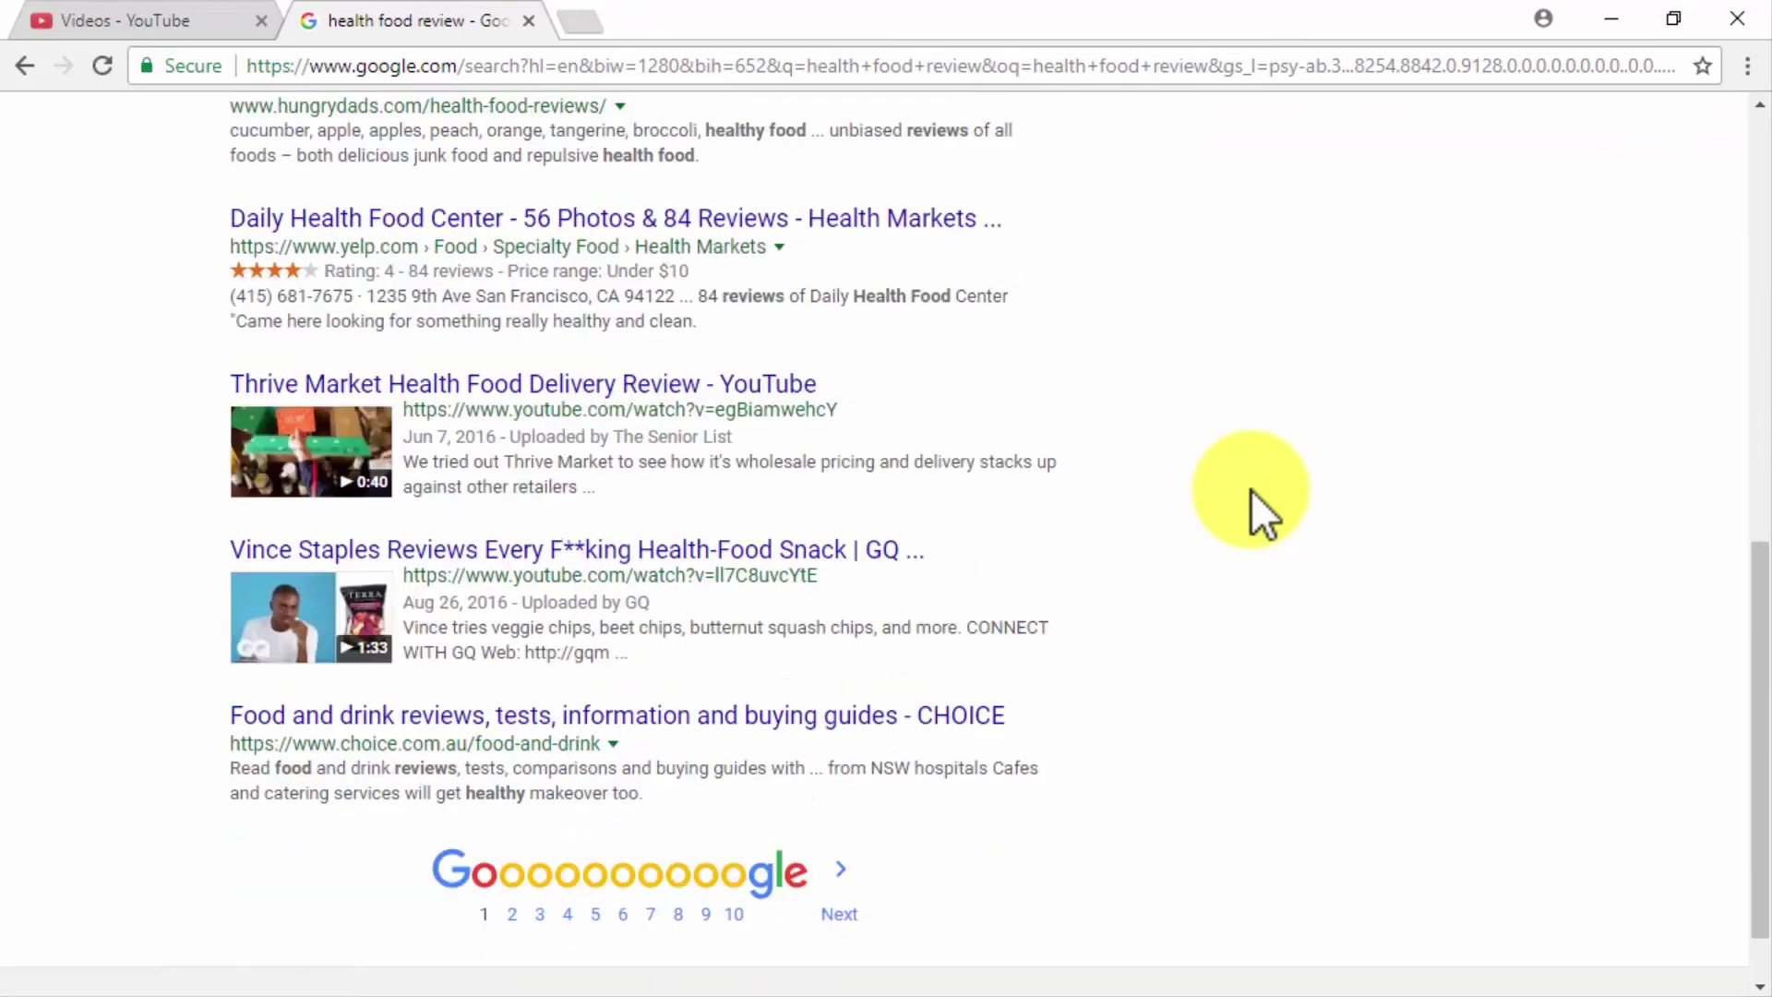
{"action": "scroll", "coordinate": [1249, 489], "scroll_direction": "up", "scroll_amount": 7}
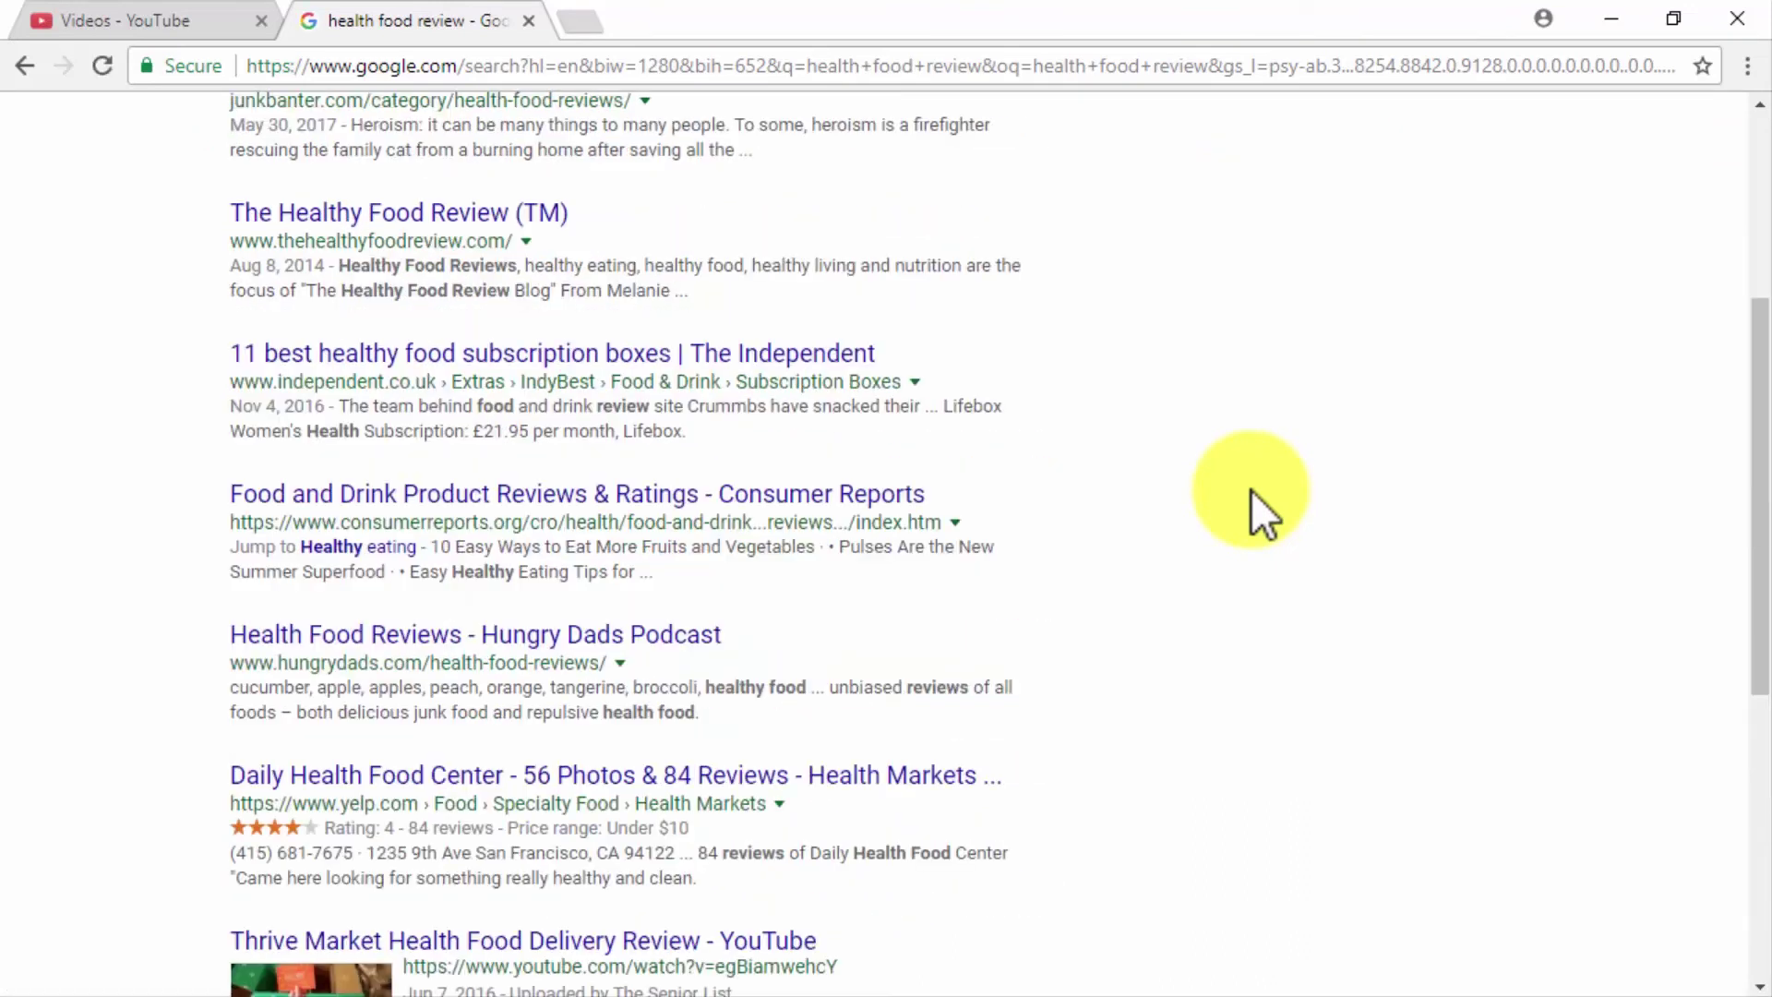
- Replace the Google query with "diabetic food tutorial" and look through the results for video listings
{"action": "left_click_drag", "start_coordinate": [514, 151], "coordinate": [228, 149]}
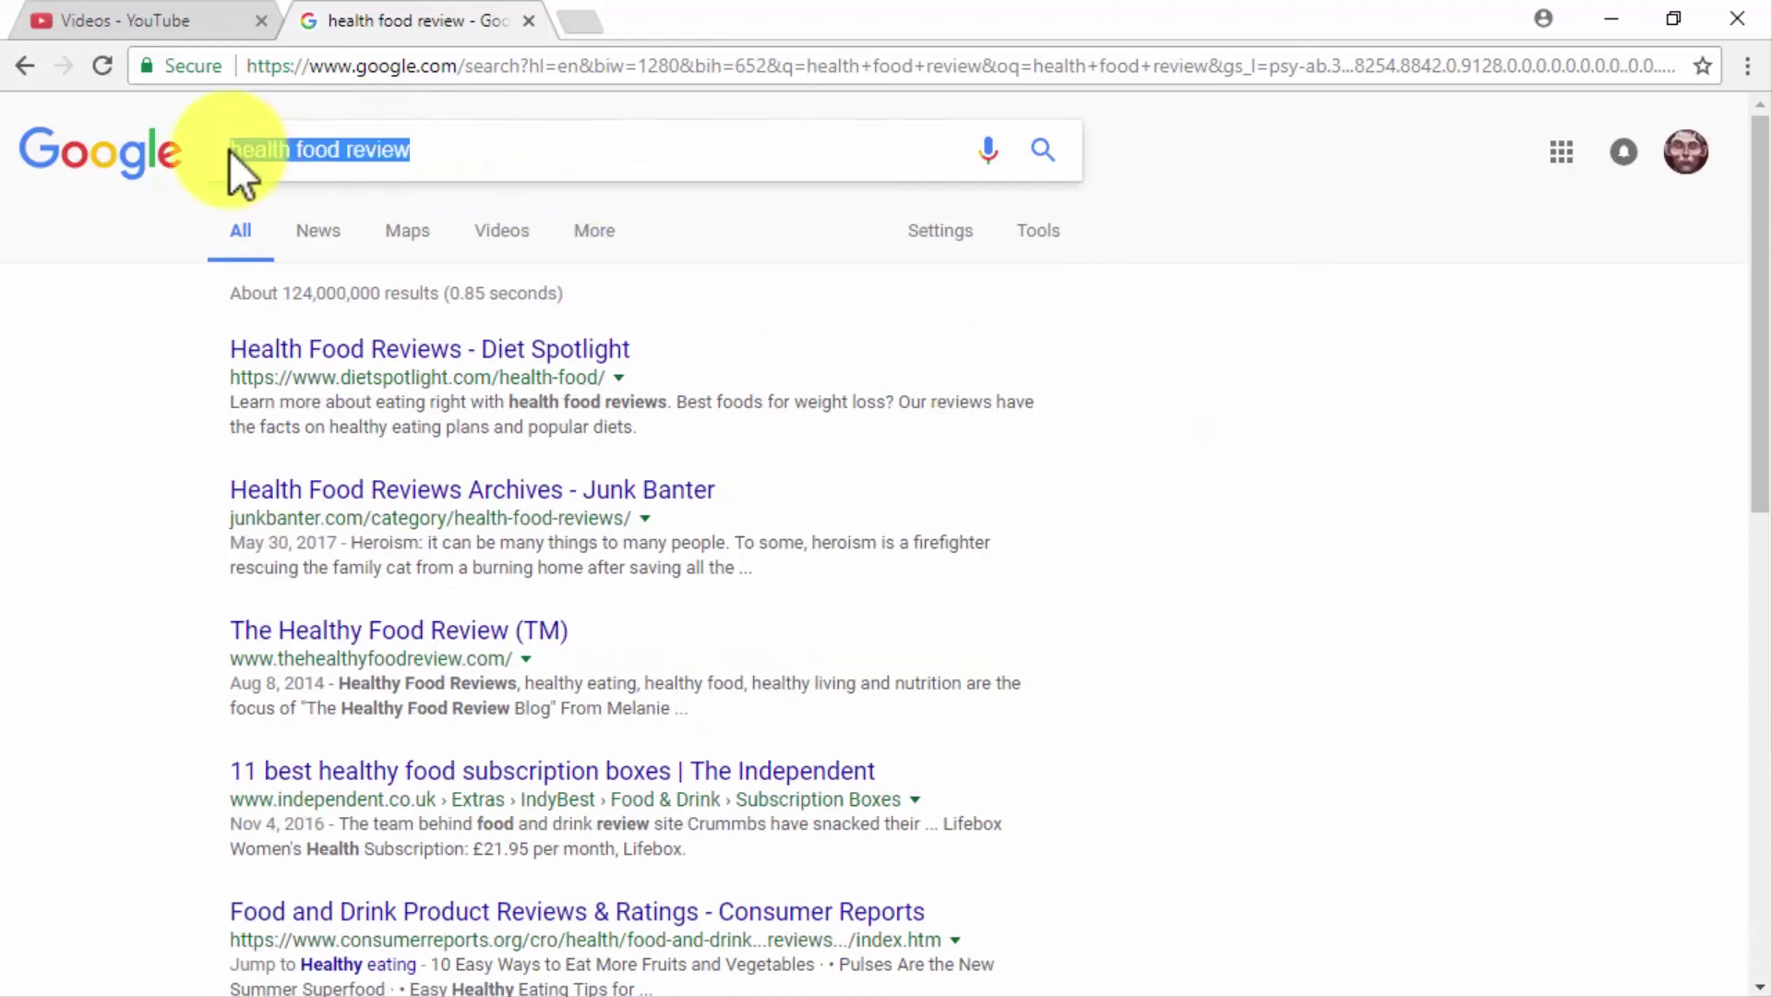
{"action": "key", "text": "BackSpace"}
{"action": "type", "text": "diabetic "}
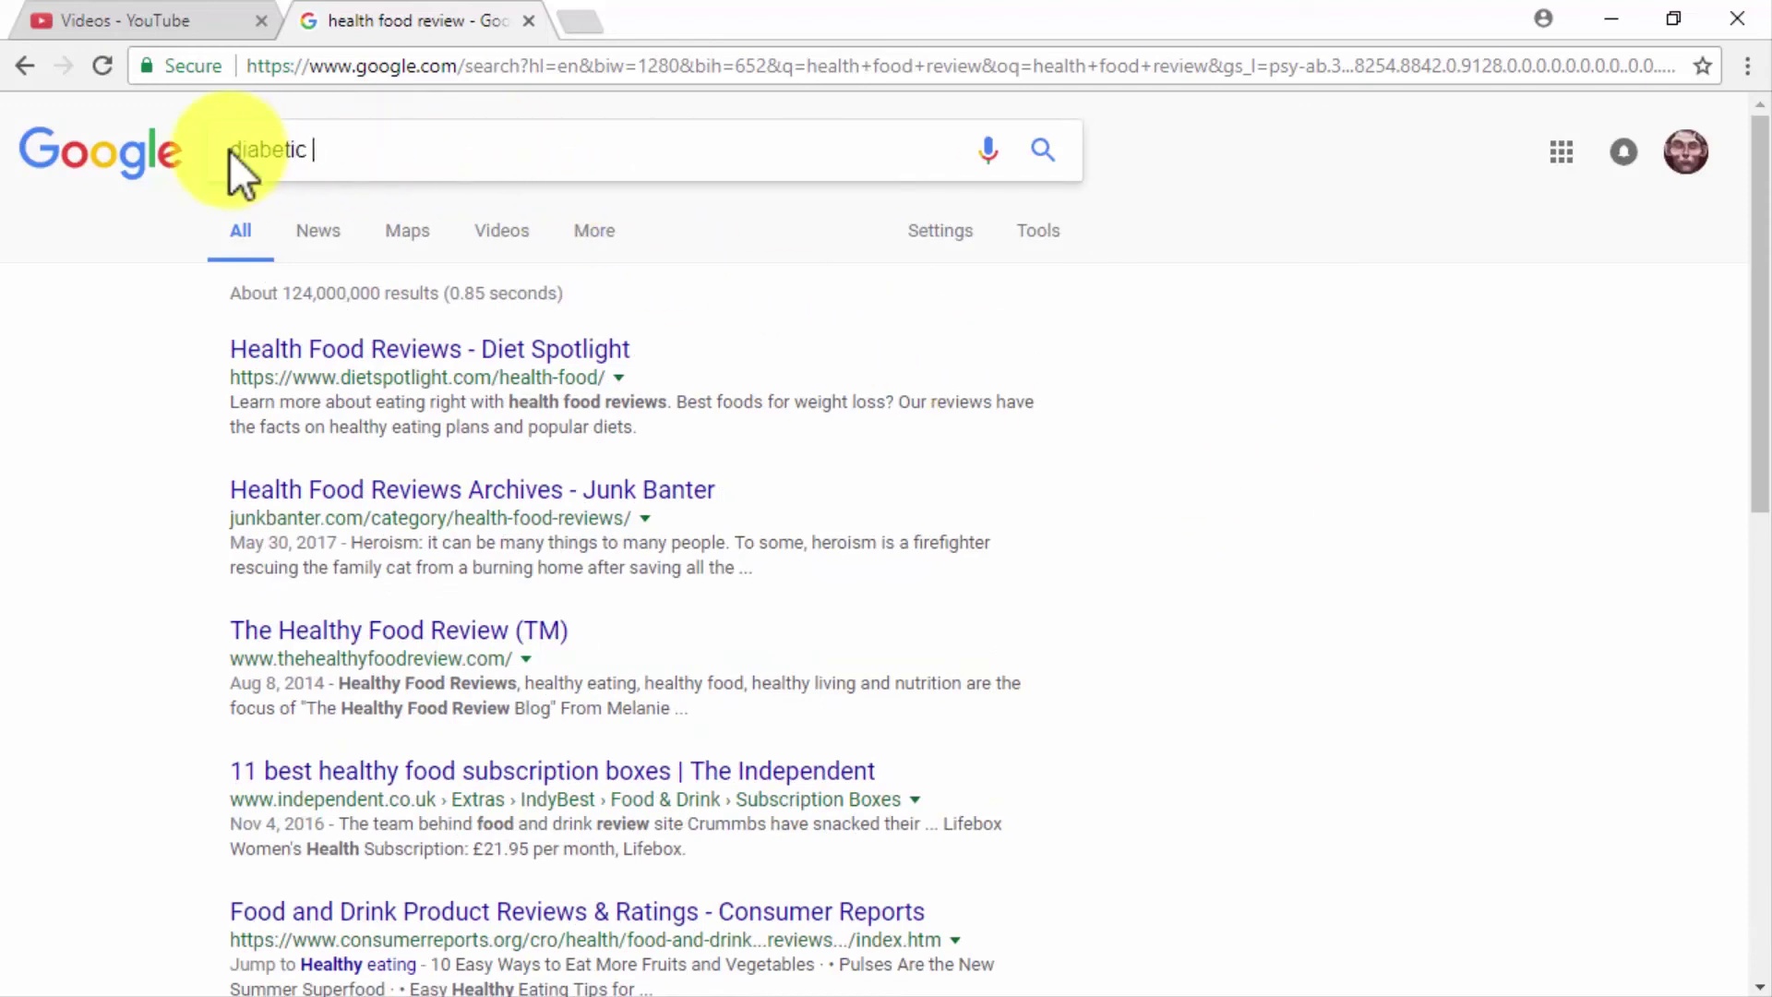
{"action": "type", "text": "food tutorial"}
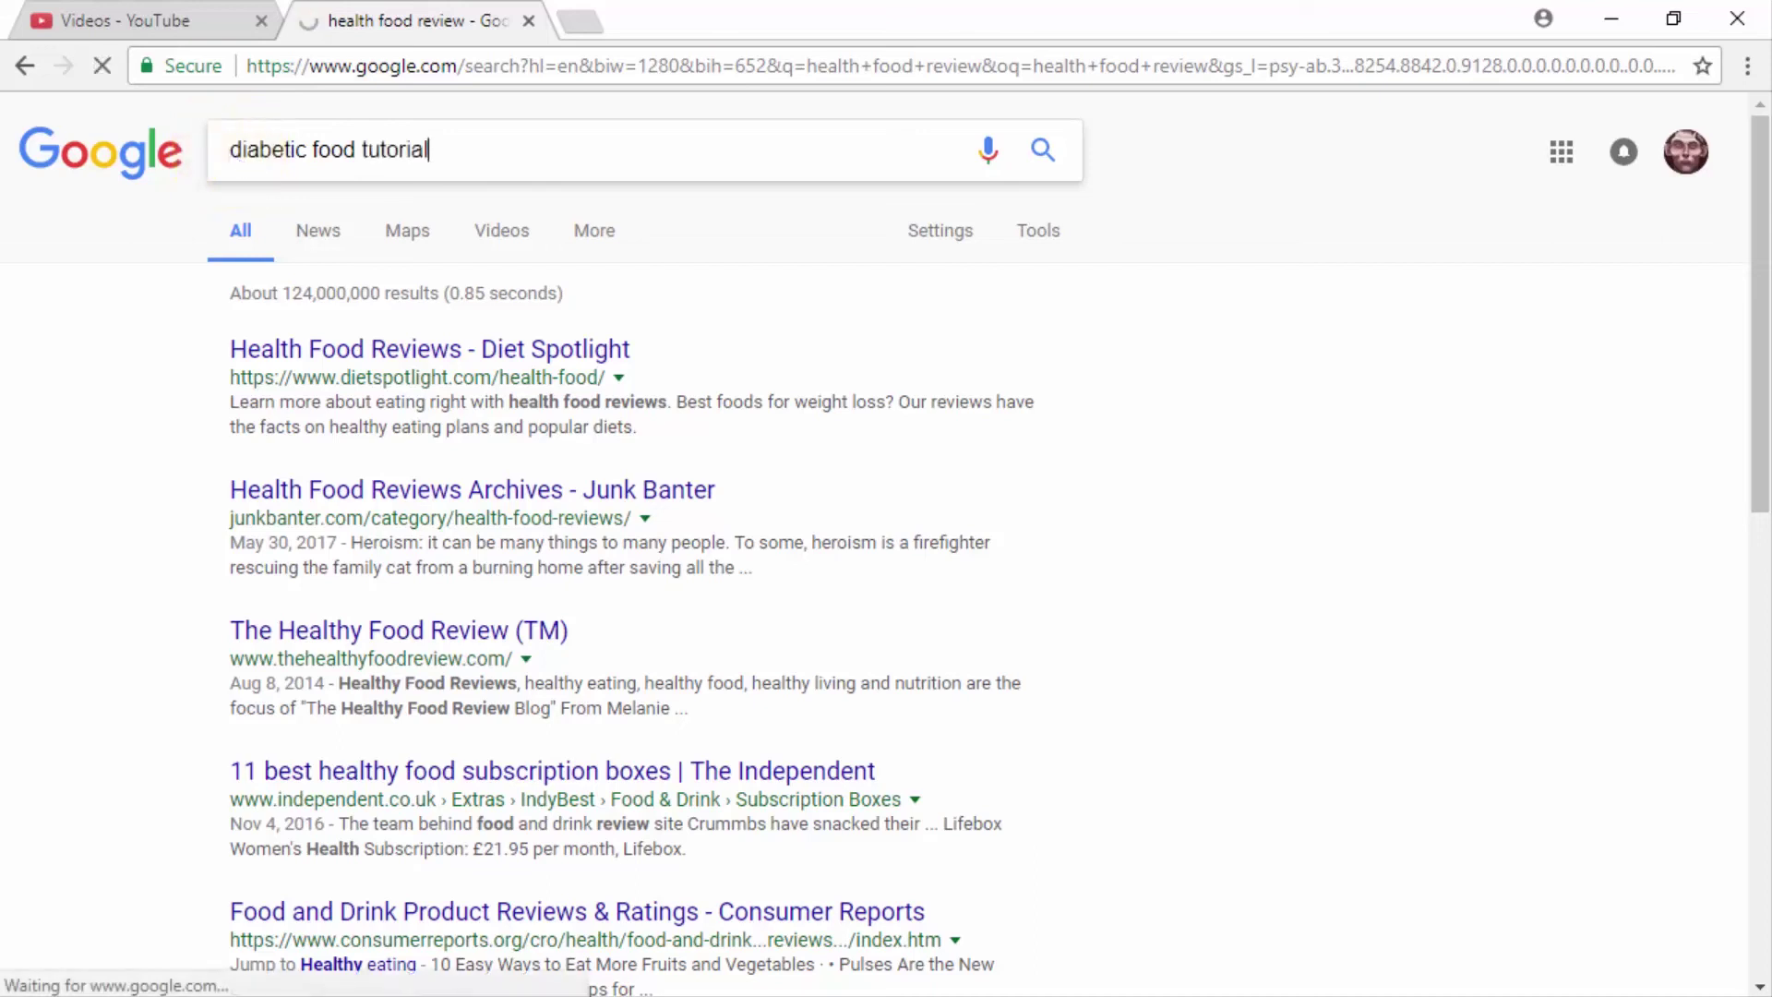
{"action": "key", "text": "Return"}
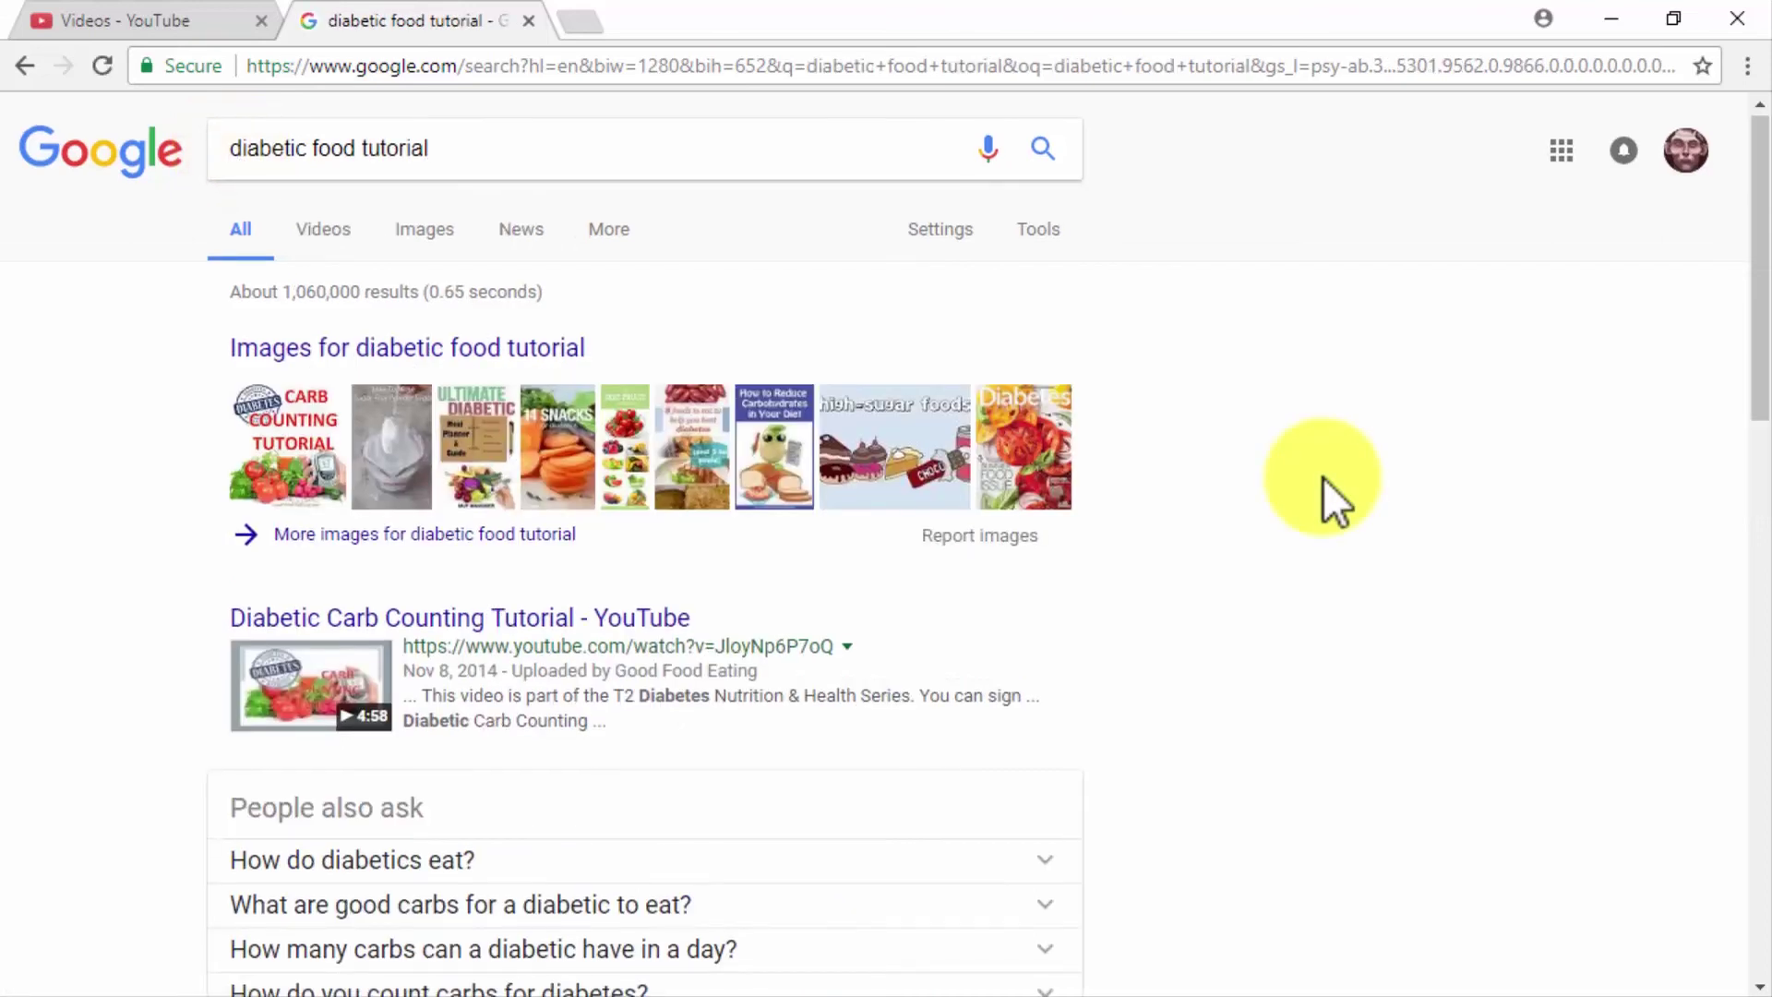
{"action": "scroll", "coordinate": [1321, 478], "scroll_direction": "down", "scroll_amount": 3}
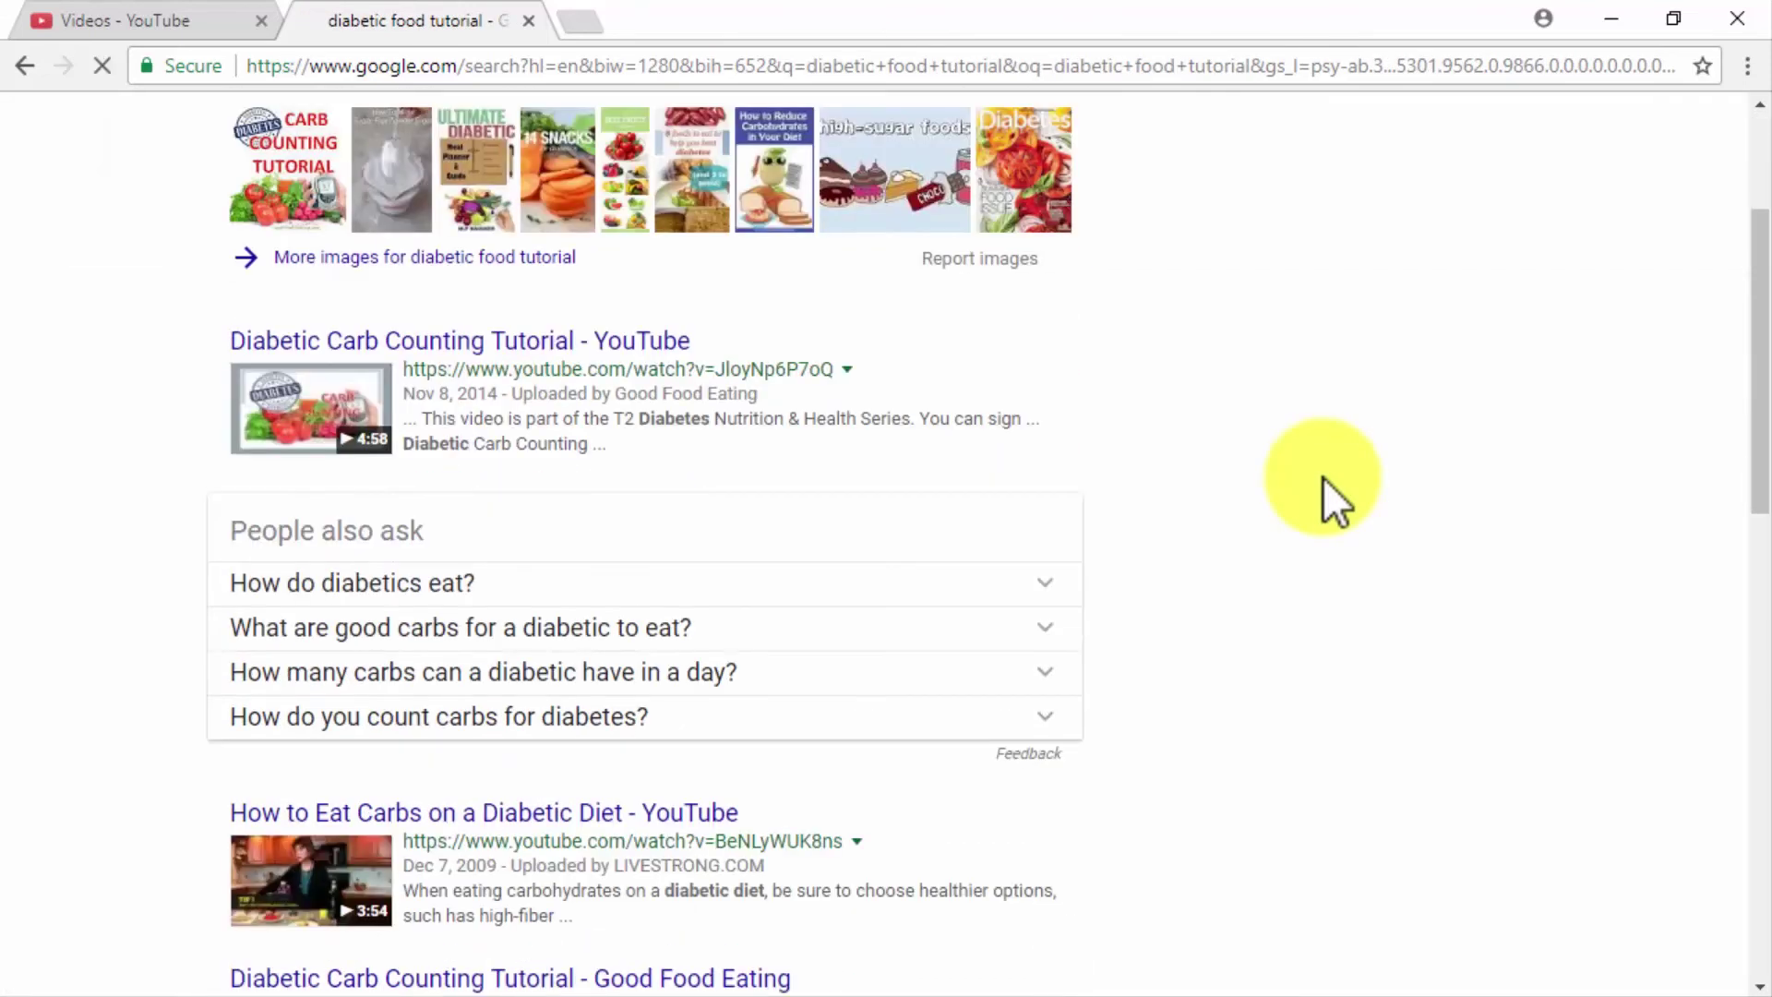
{"action": "scroll", "coordinate": [1321, 478], "scroll_direction": "down", "scroll_amount": 3}
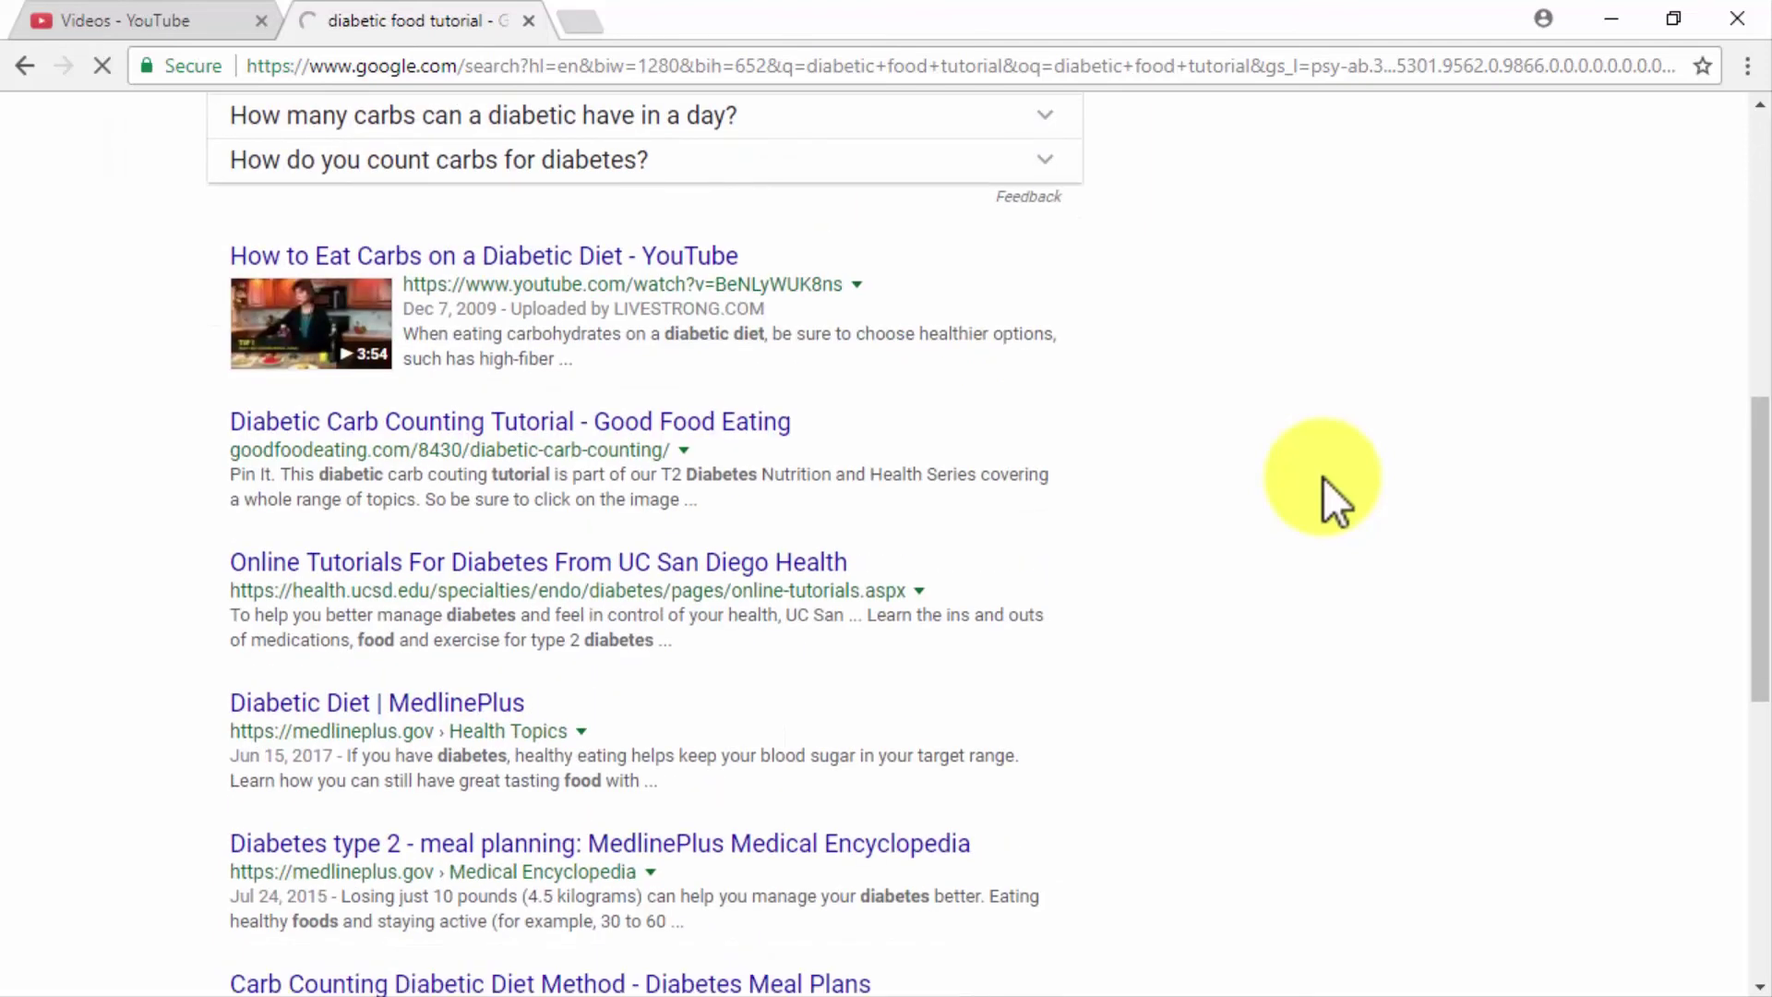
{"action": "scroll", "coordinate": [1321, 478], "scroll_direction": "up", "scroll_amount": 6}
- Change the Google query to "diabetes fitness" and look through the top results
{"action": "left_click_drag", "start_coordinate": [486, 148], "coordinate": [292, 147]}
{"action": "type", "text": "es fitne"}
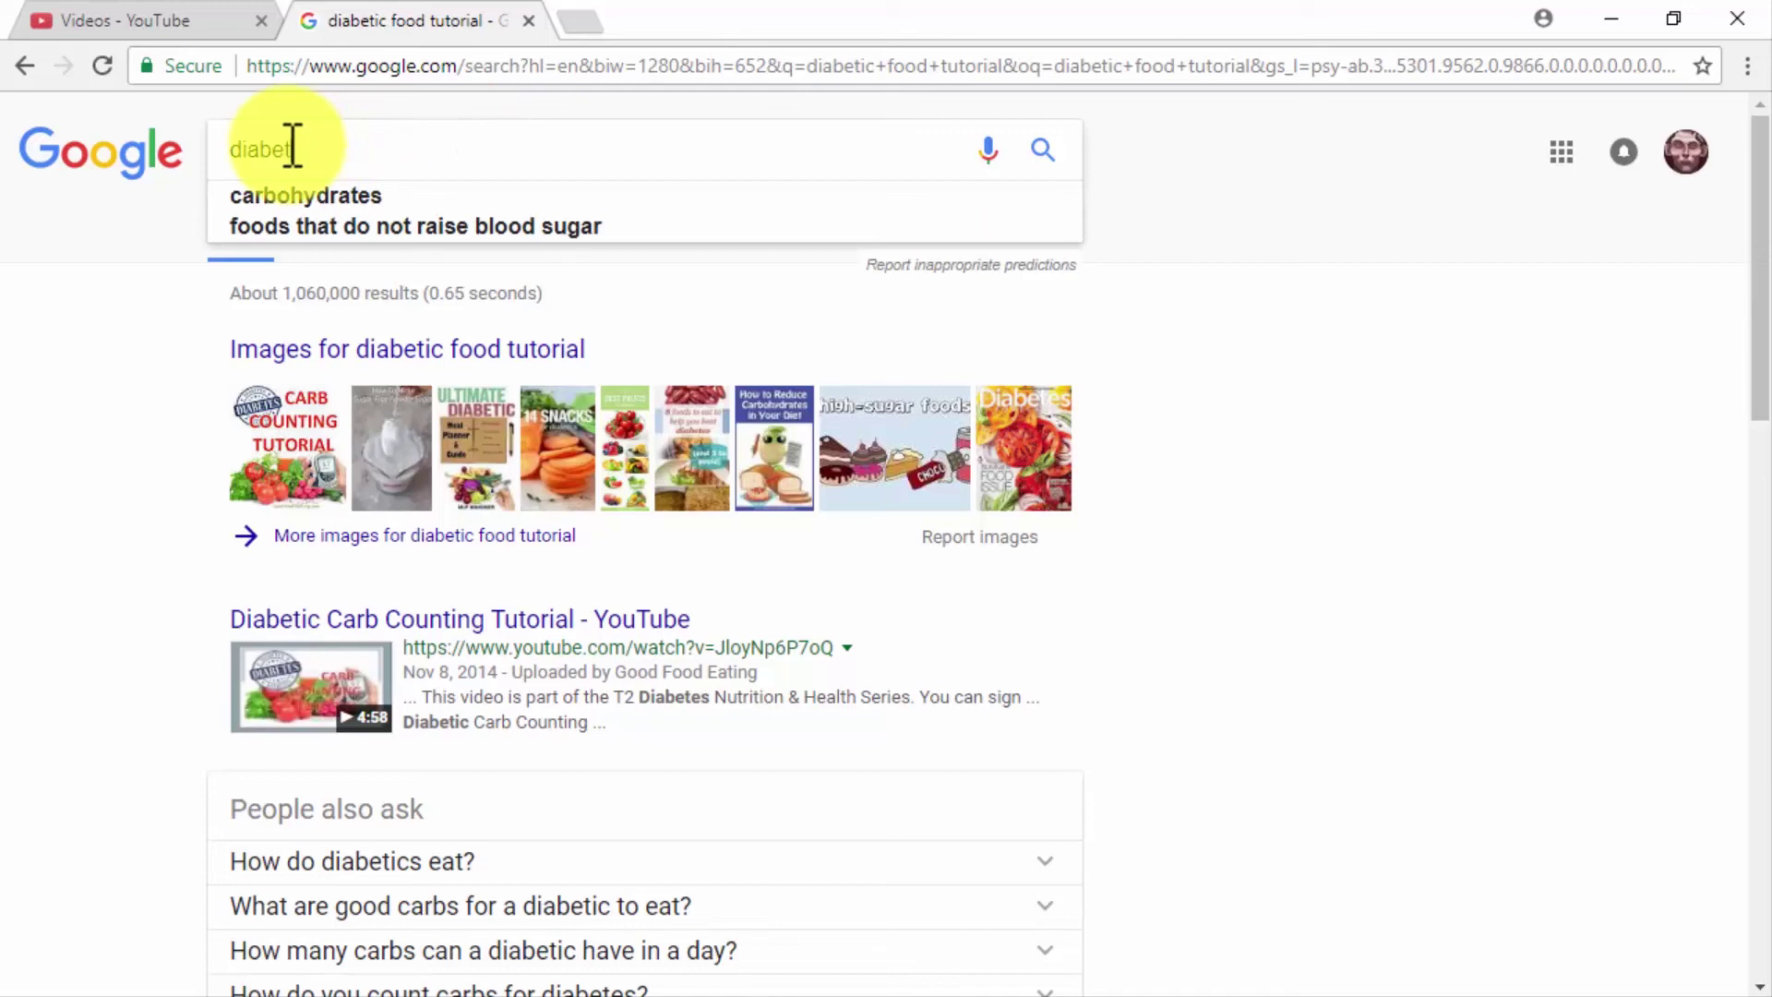
{"action": "type", "text": "ss"}
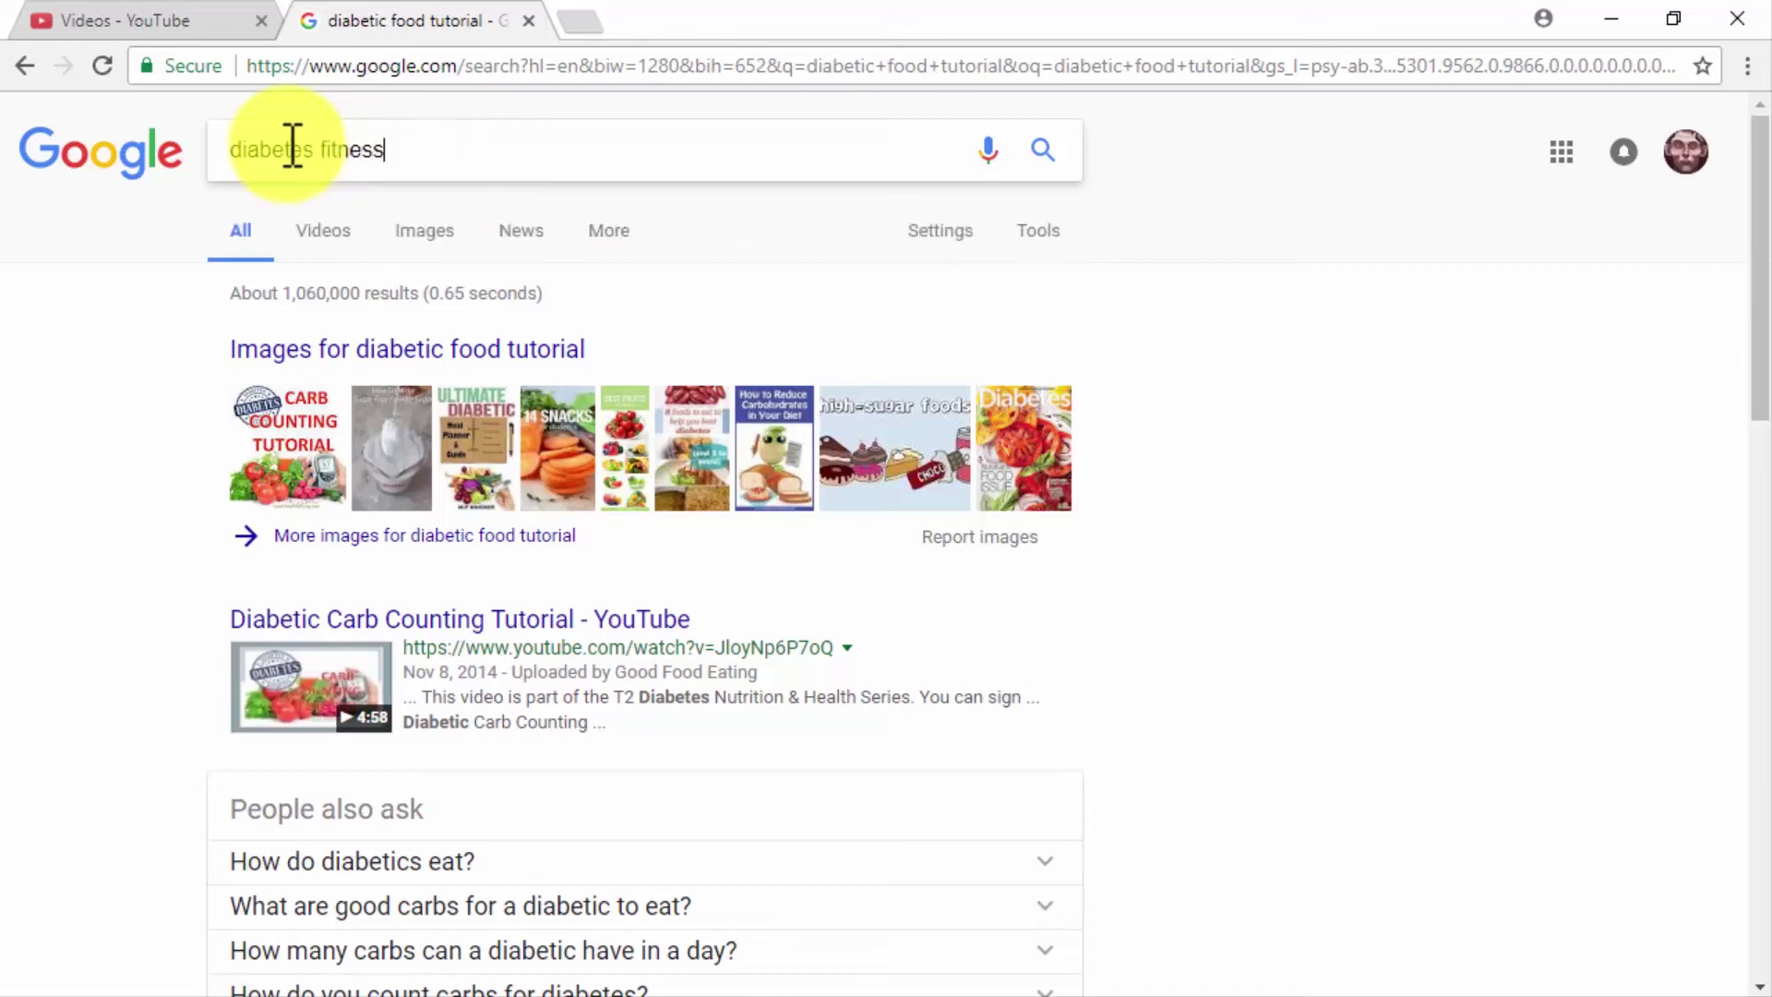
{"action": "key", "text": "Return"}
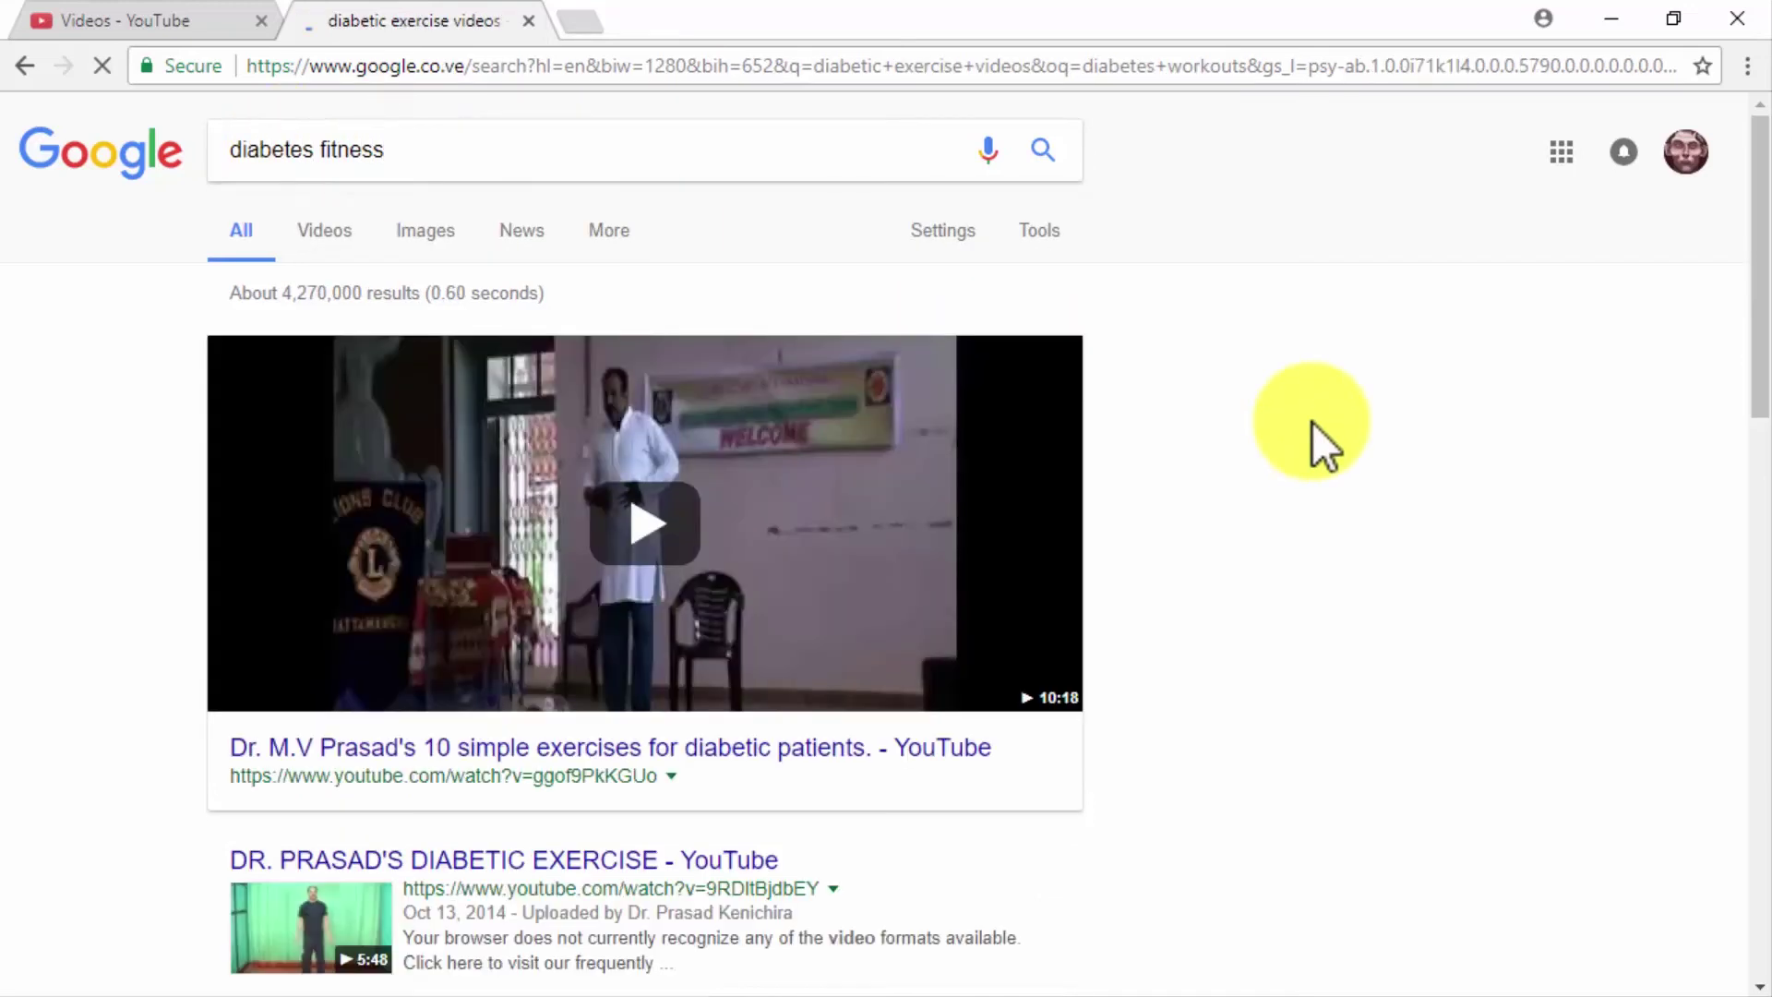
{"action": "scroll", "coordinate": [1310, 420], "scroll_direction": "down", "scroll_amount": 1}
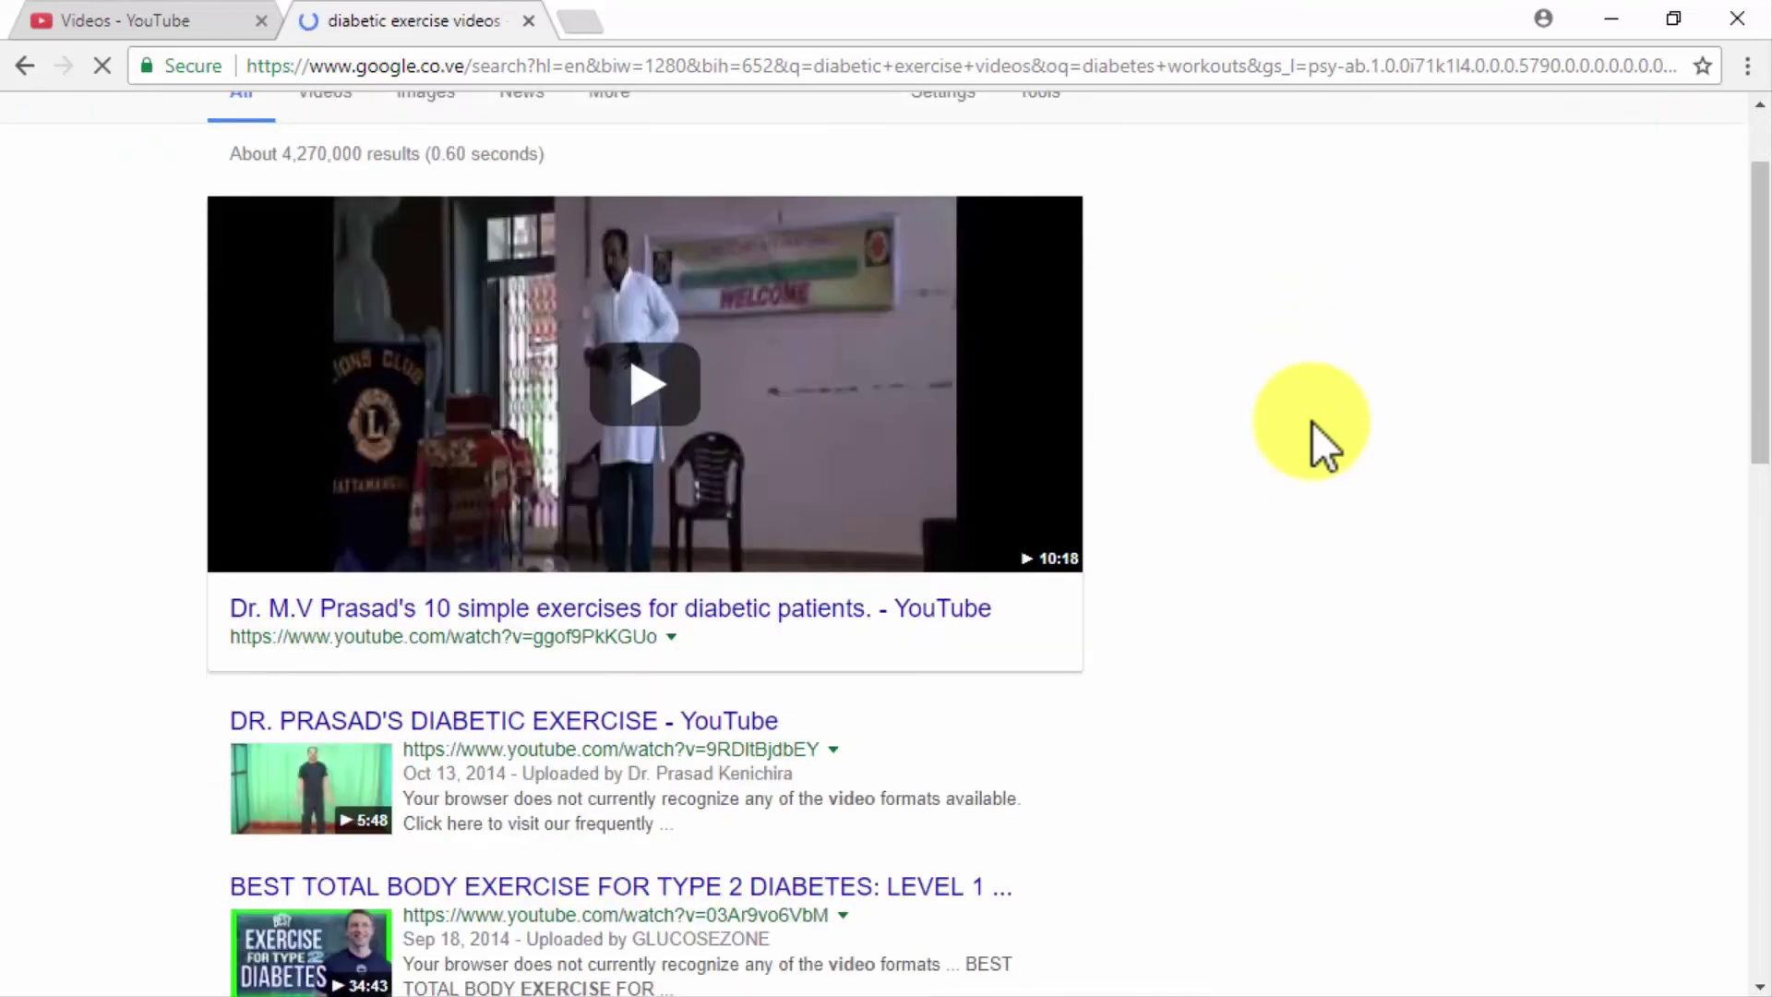
{"action": "scroll", "coordinate": [1310, 420], "scroll_direction": "down", "scroll_amount": 2}
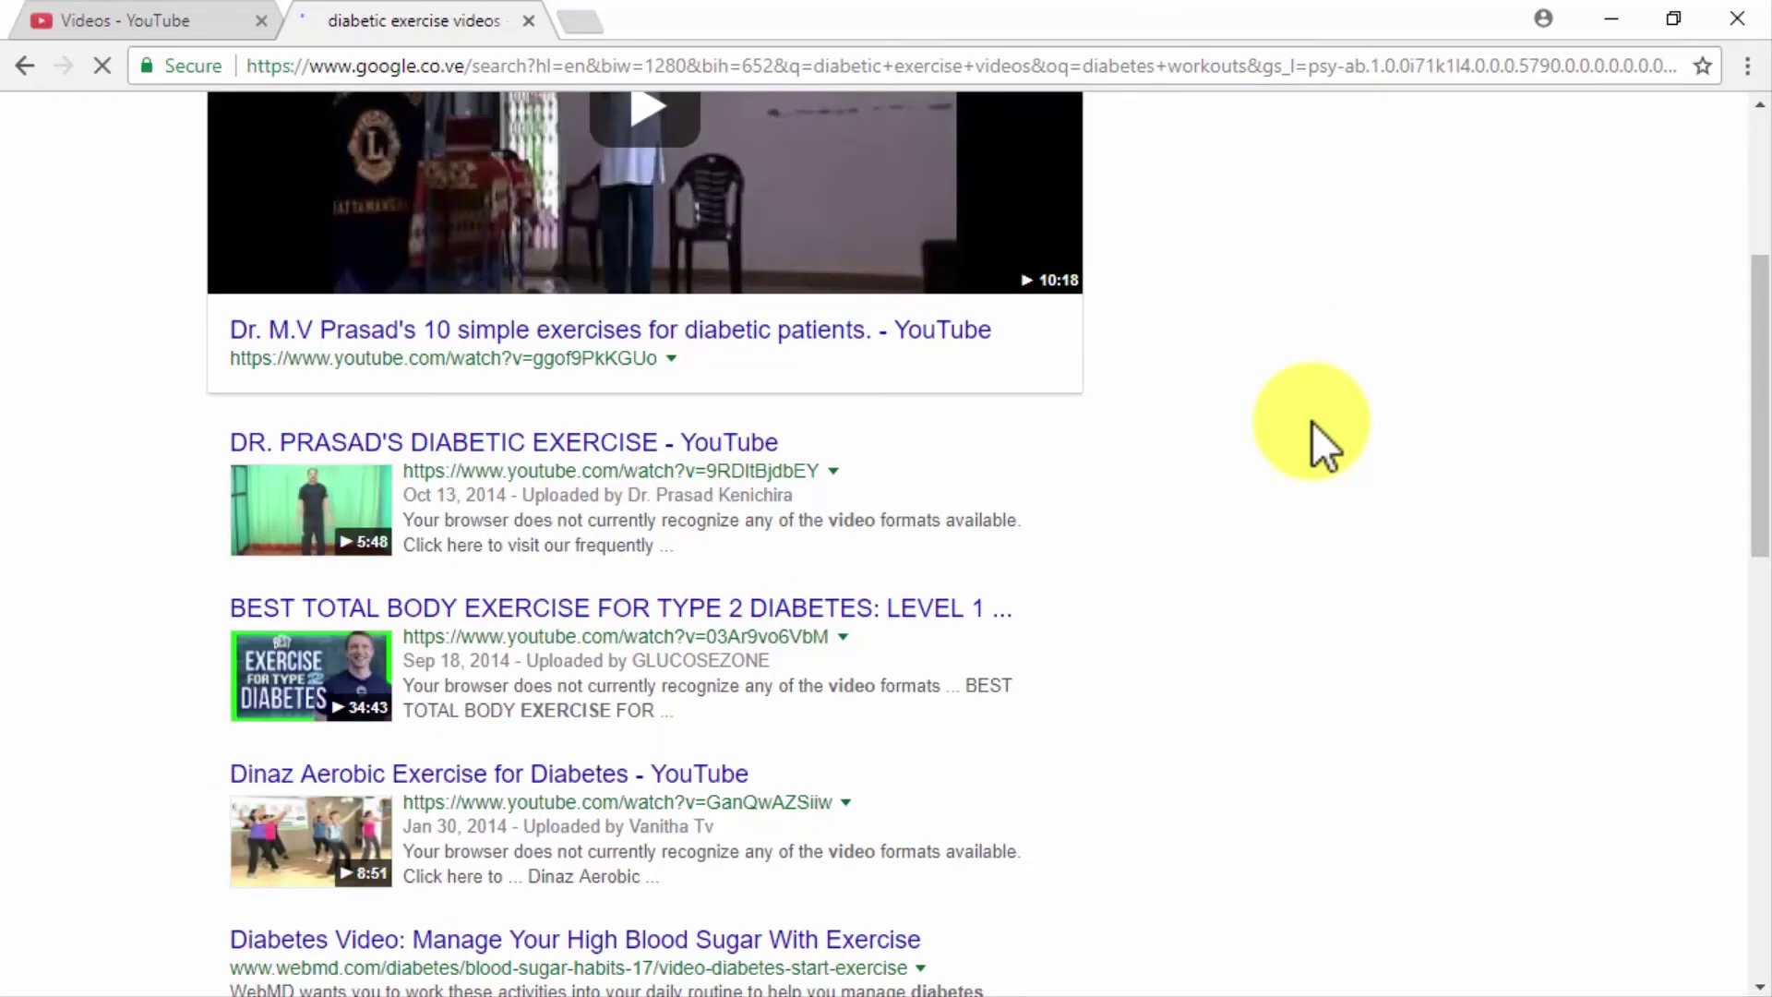
{"action": "scroll", "coordinate": [1310, 421], "scroll_direction": "up", "scroll_amount": 3}
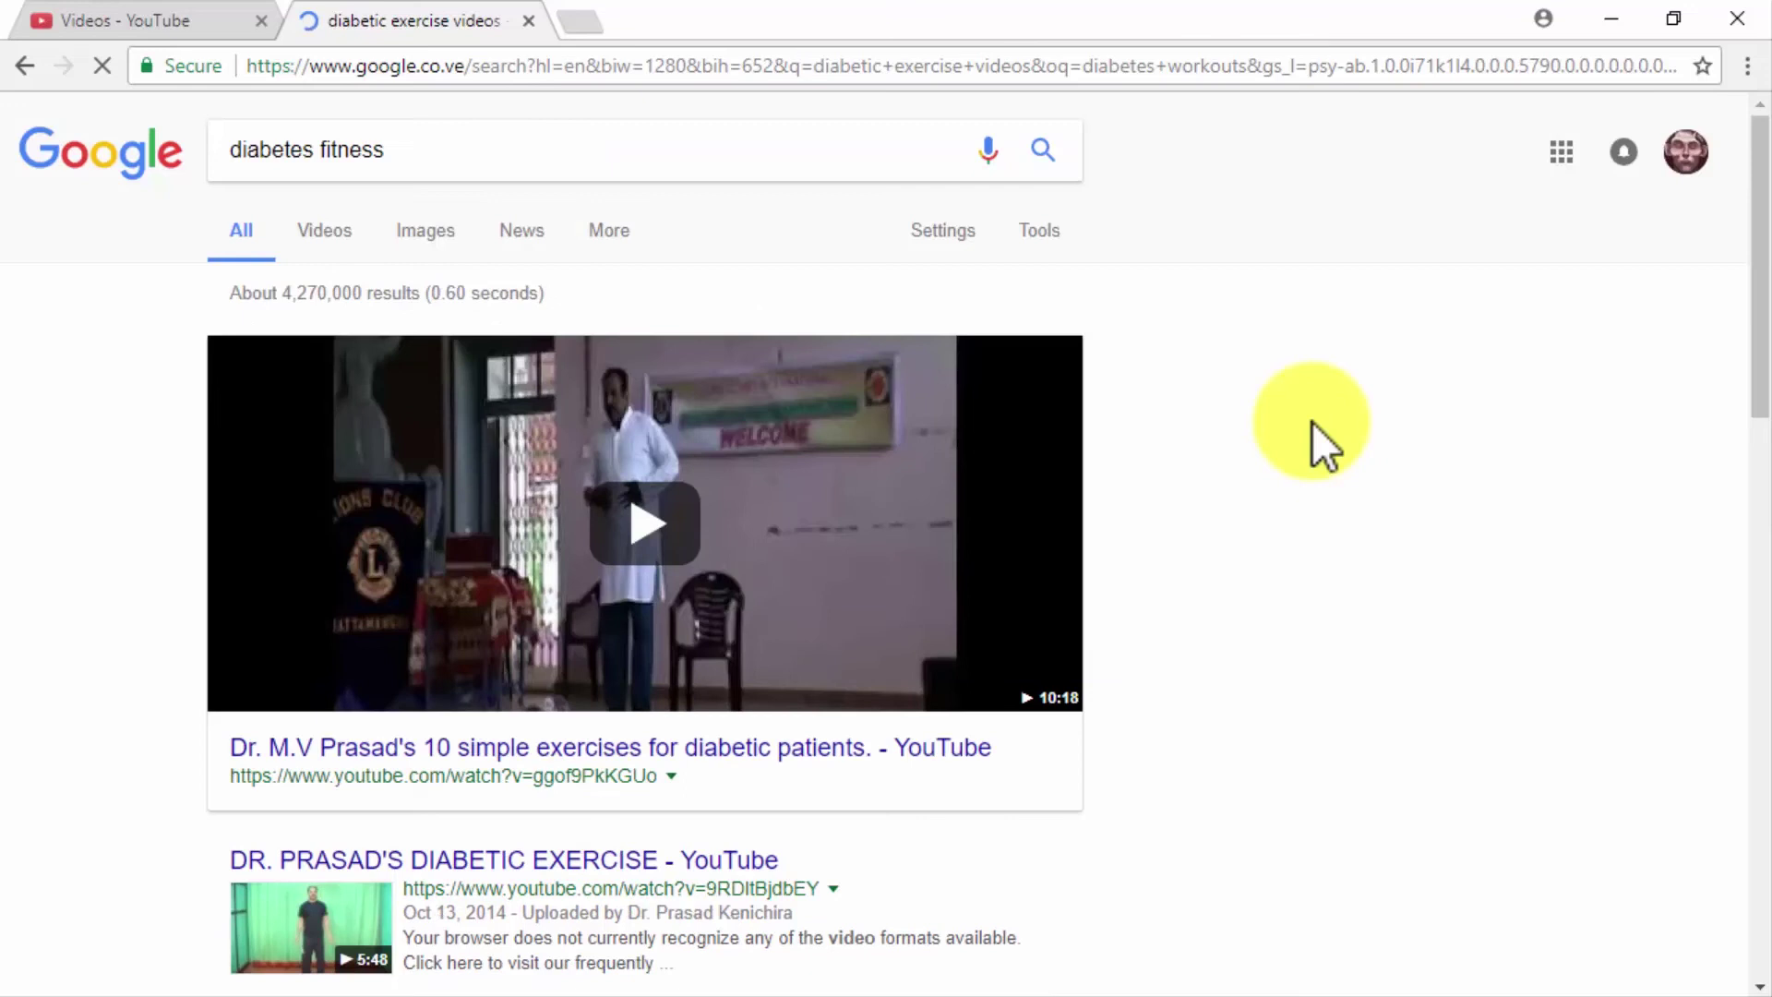
- Search Google for "cute video"
{"action": "left_click_drag", "start_coordinate": [486, 147], "coordinate": [230, 152]}
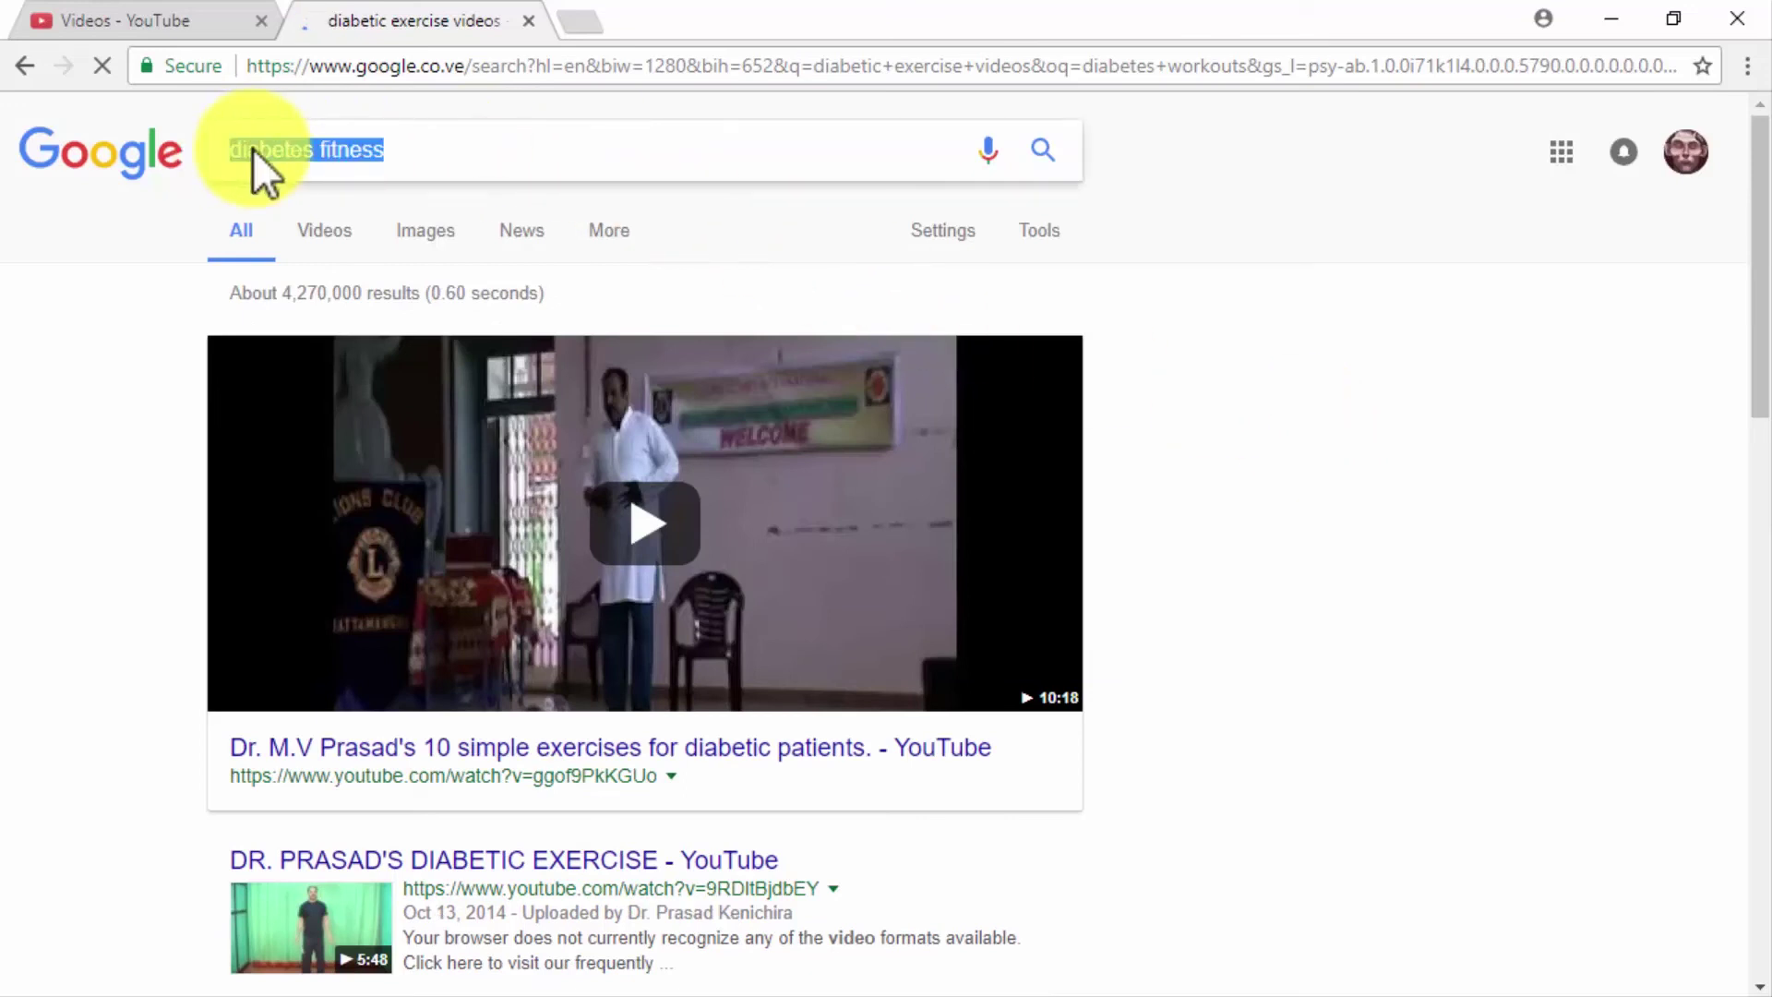
{"action": "type", "text": "cute video"}
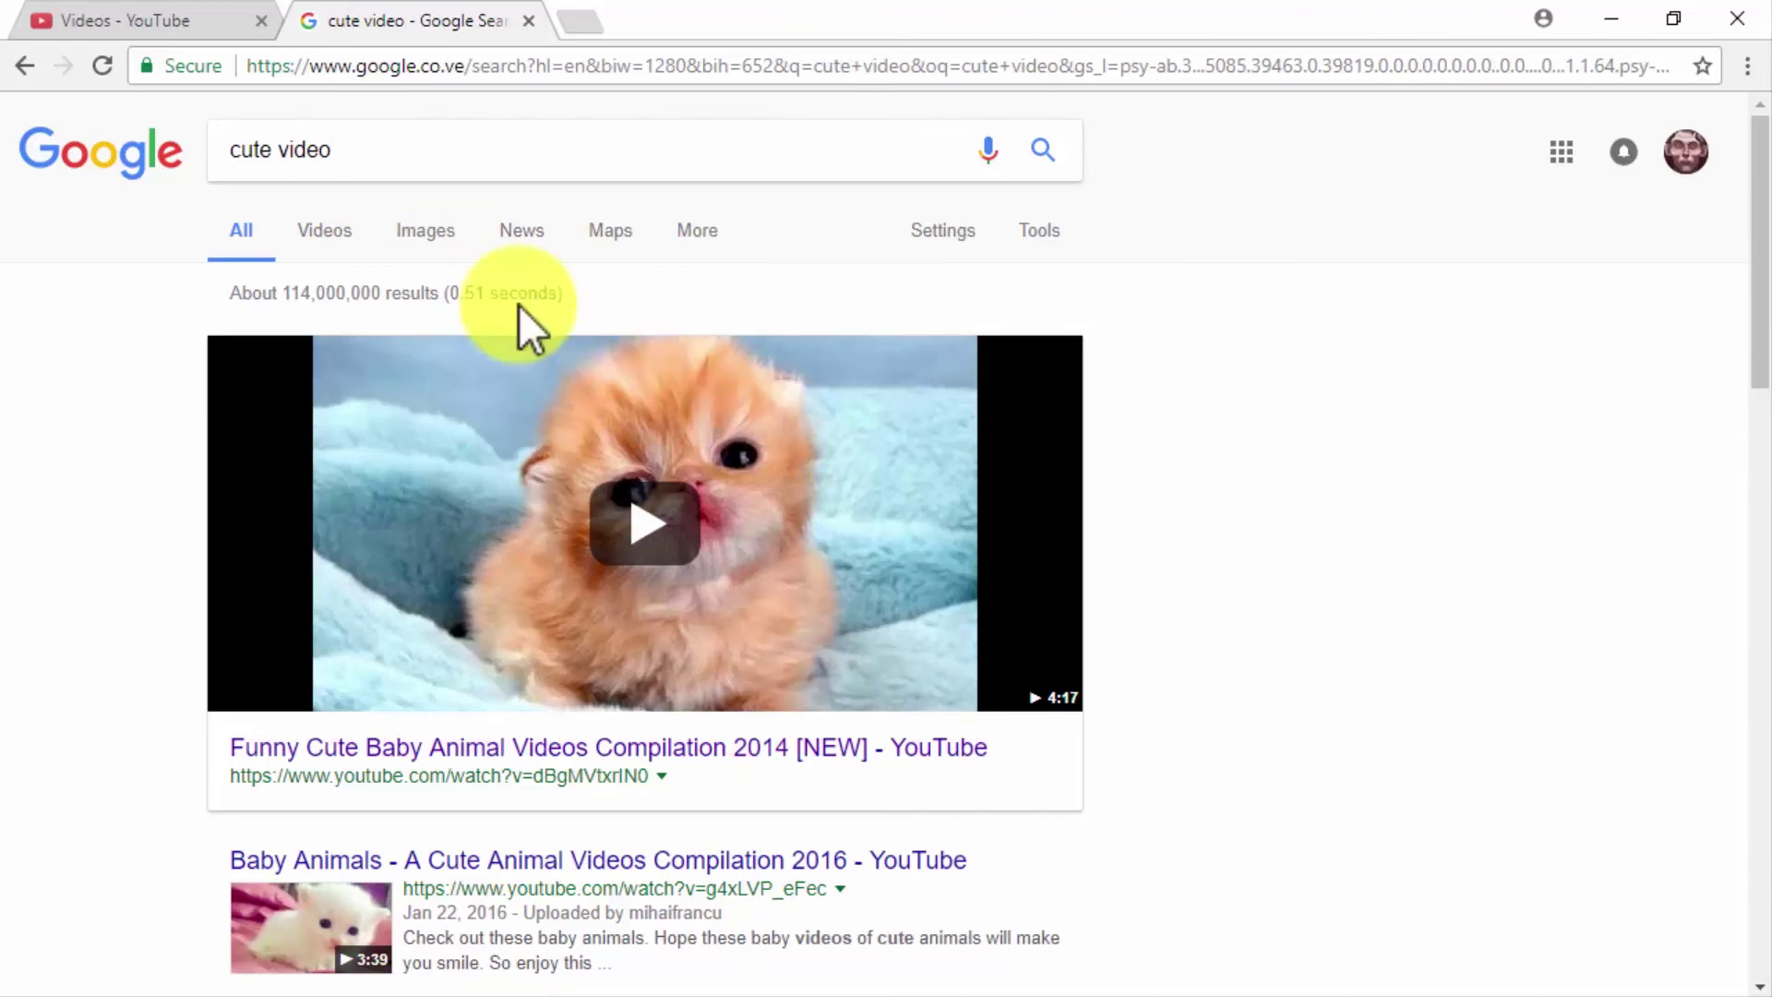
- Switch back to YouTube, open the Diabetes Care Made Easy video for editing, and retitle it "Healthy Diabetic Food Tutorial"
{"action": "left_click", "coordinate": [185, 18]}
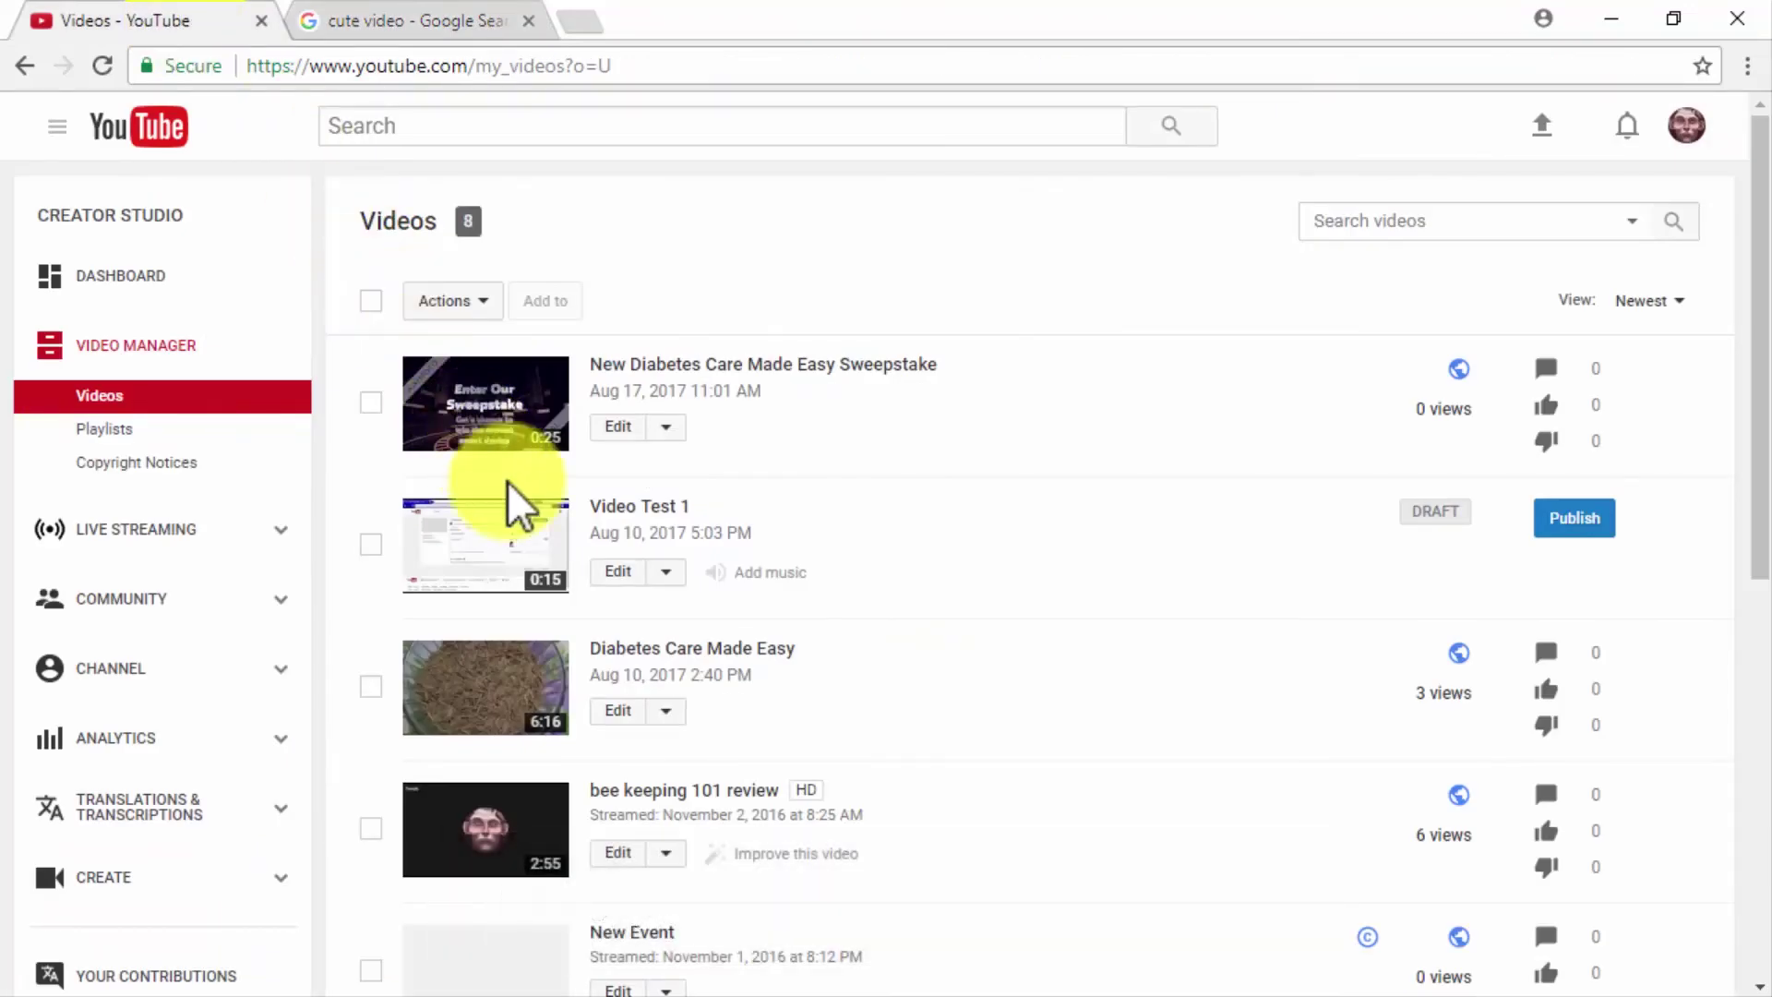
{"action": "left_click", "coordinate": [615, 712]}
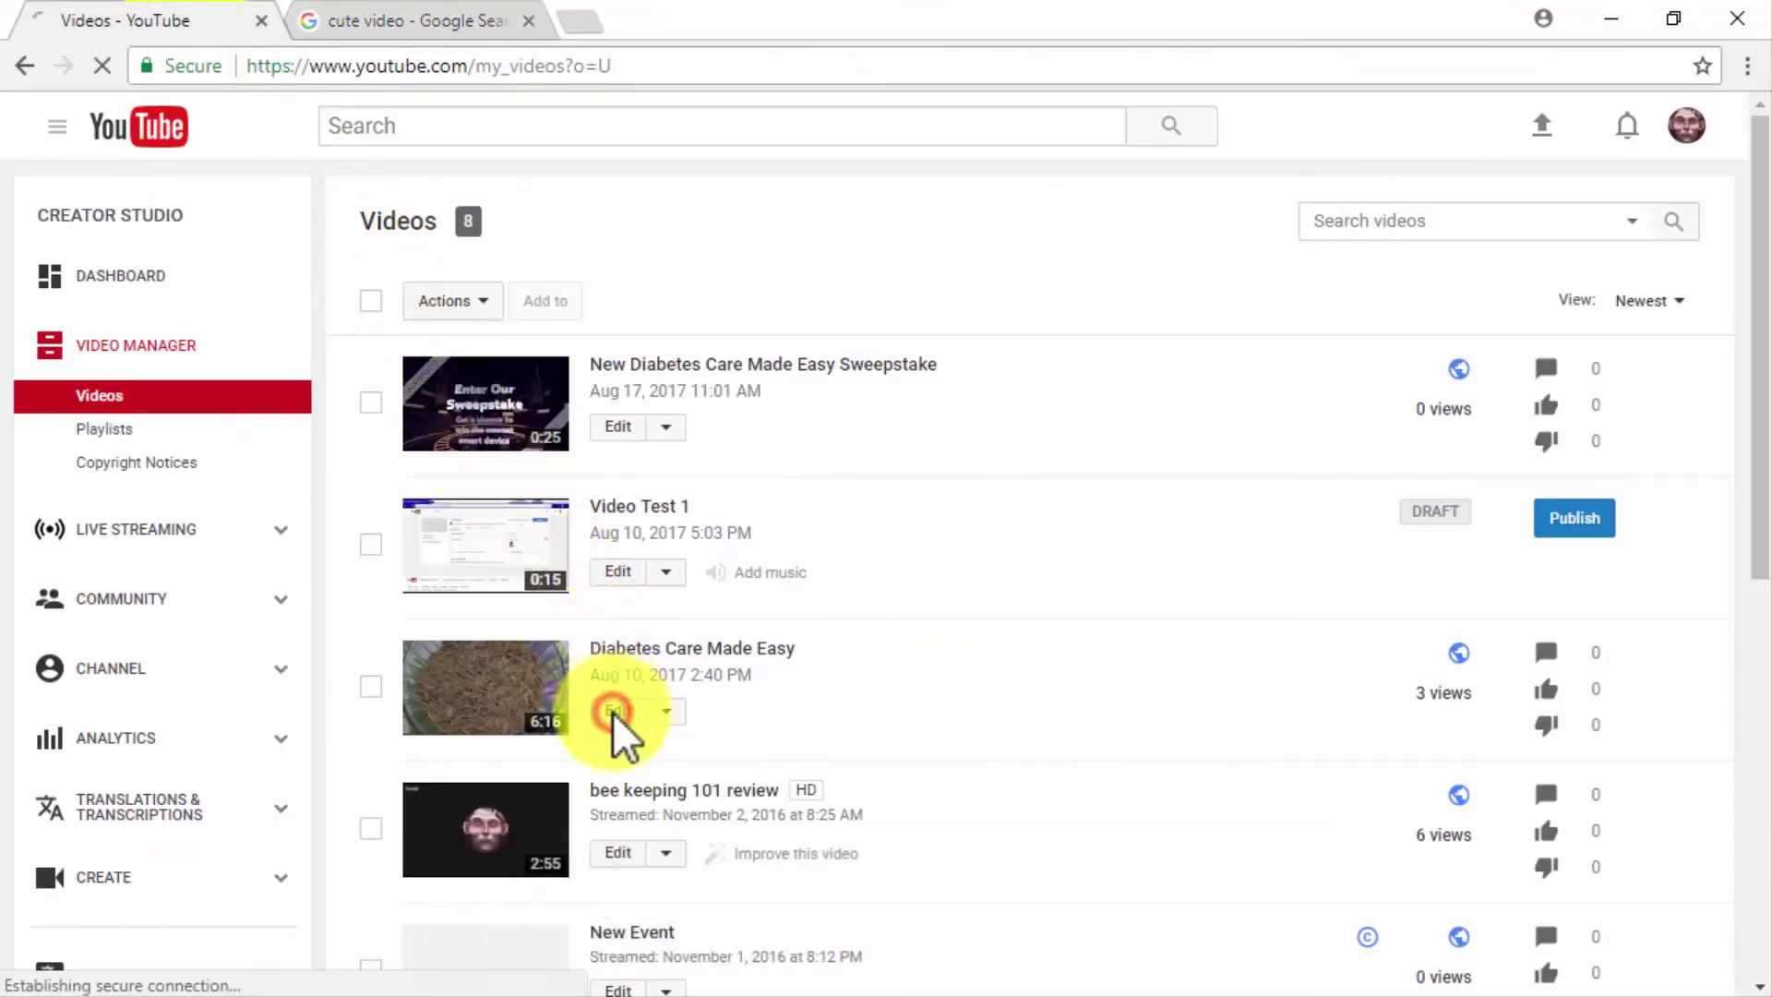
{"action": "scroll", "coordinate": [968, 706], "scroll_direction": "down", "scroll_amount": 2}
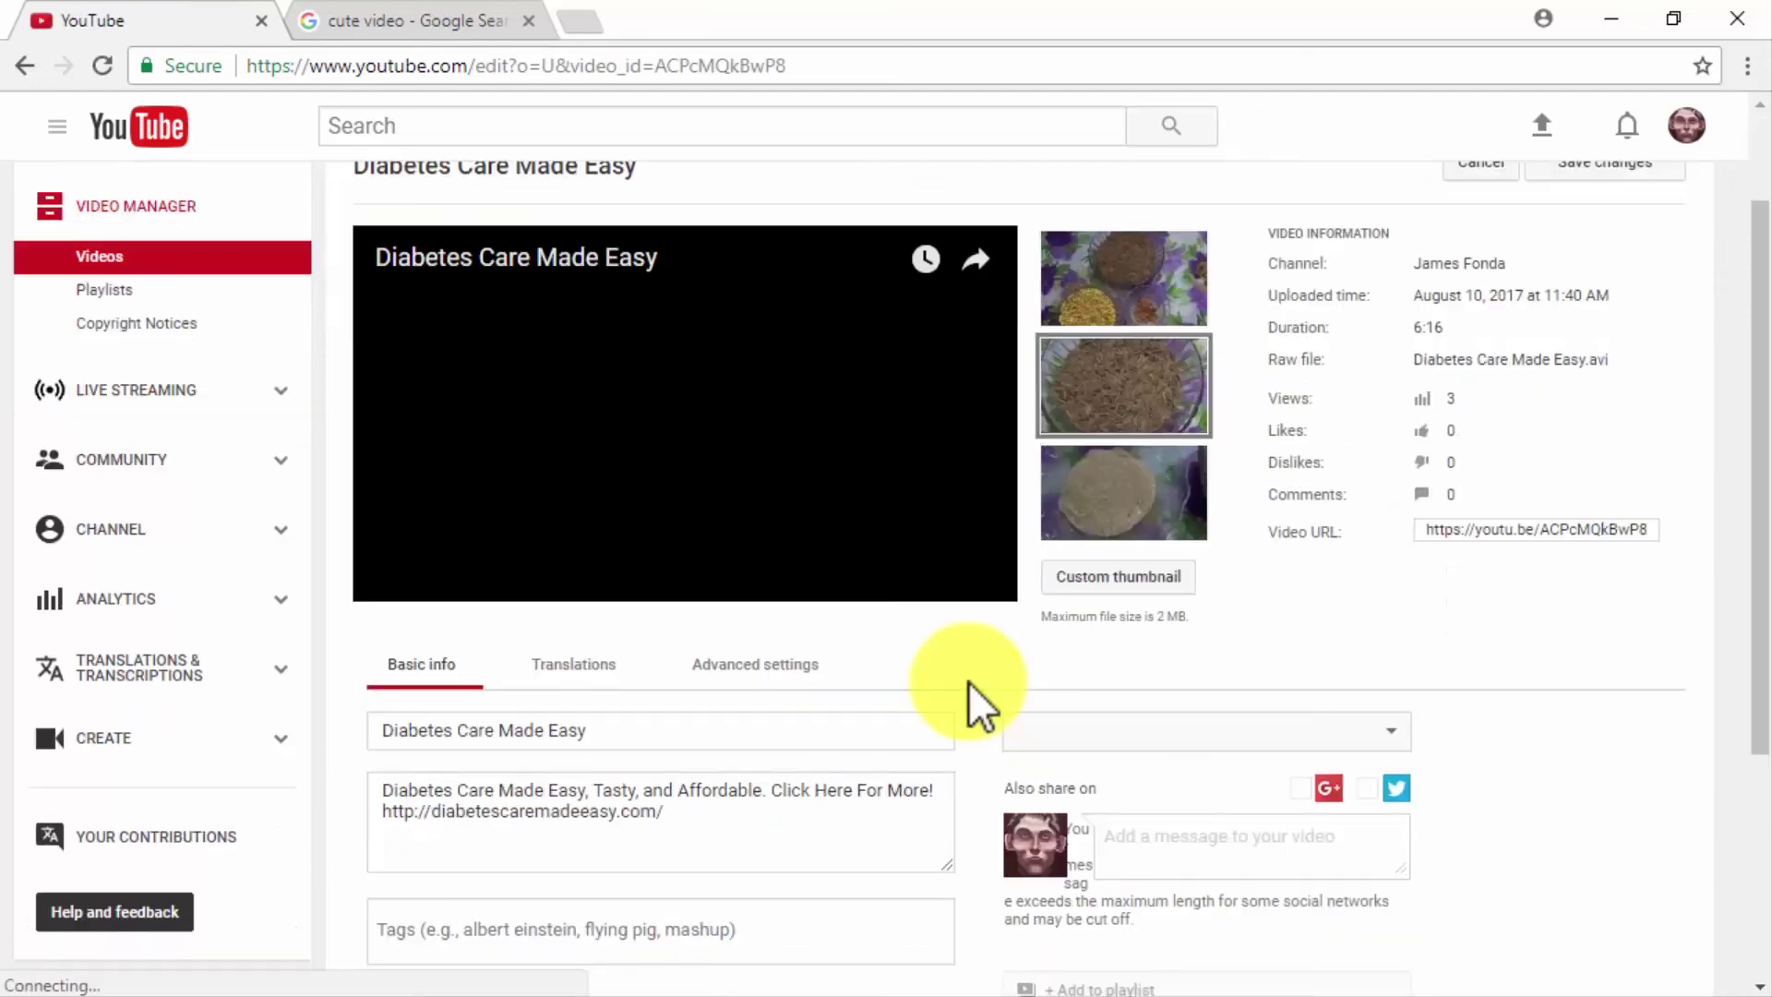
{"action": "left_click_drag", "start_coordinate": [811, 730], "coordinate": [385, 733]}
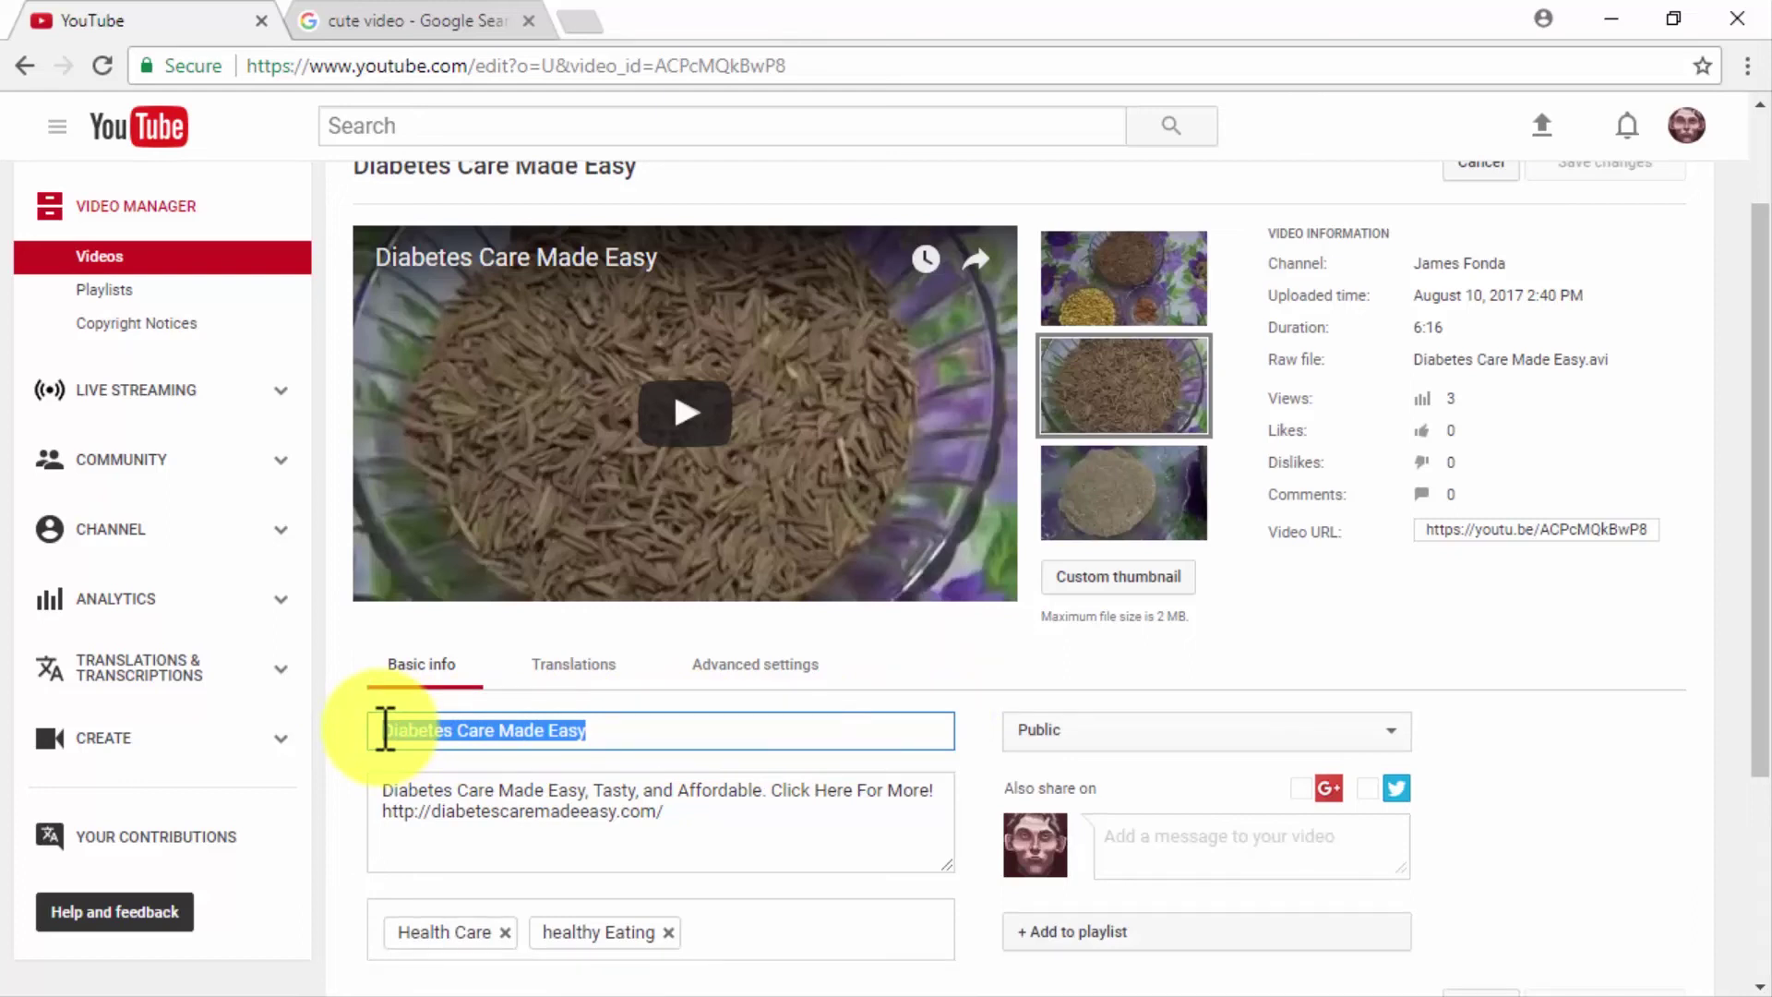
{"action": "type", "text": "Healthy Diabetic Food Tutorial"}
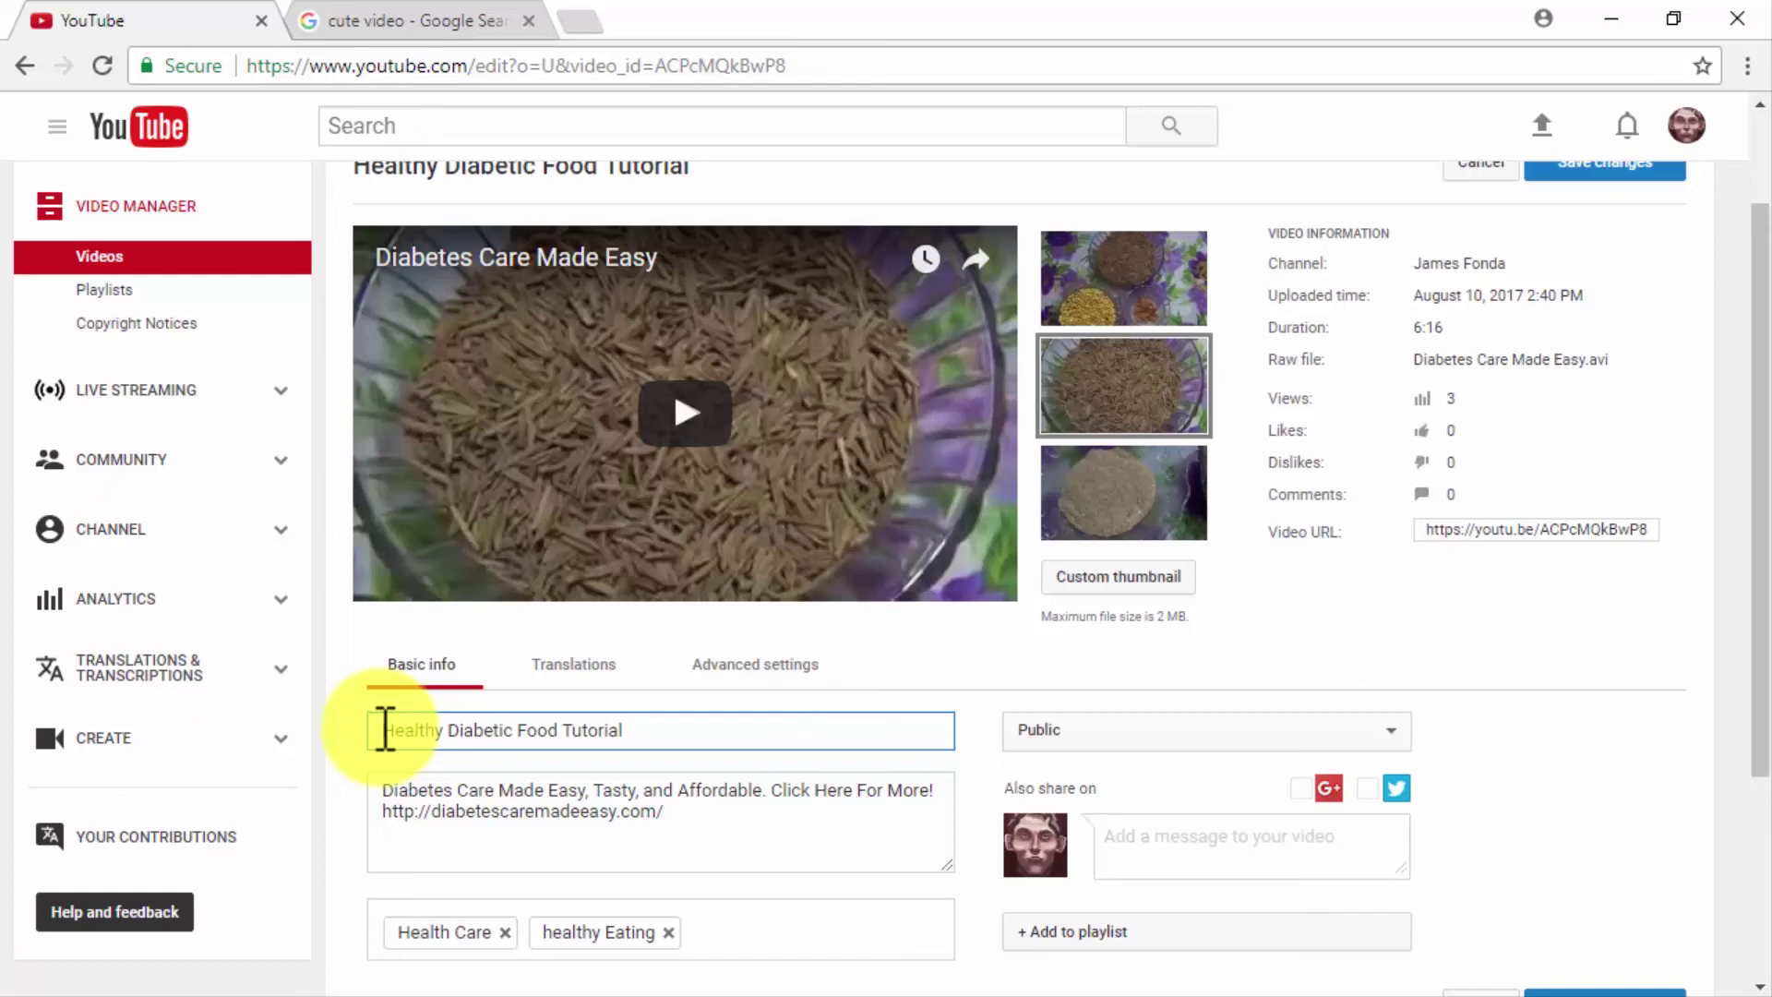
- Replace the video description with the copied healthy diabetic food tutorial text and add a line break after the diabetescaremadeeasy.com link
{"action": "left_click", "coordinate": [385, 783]}
{"action": "key", "text": "ctrl+a"}
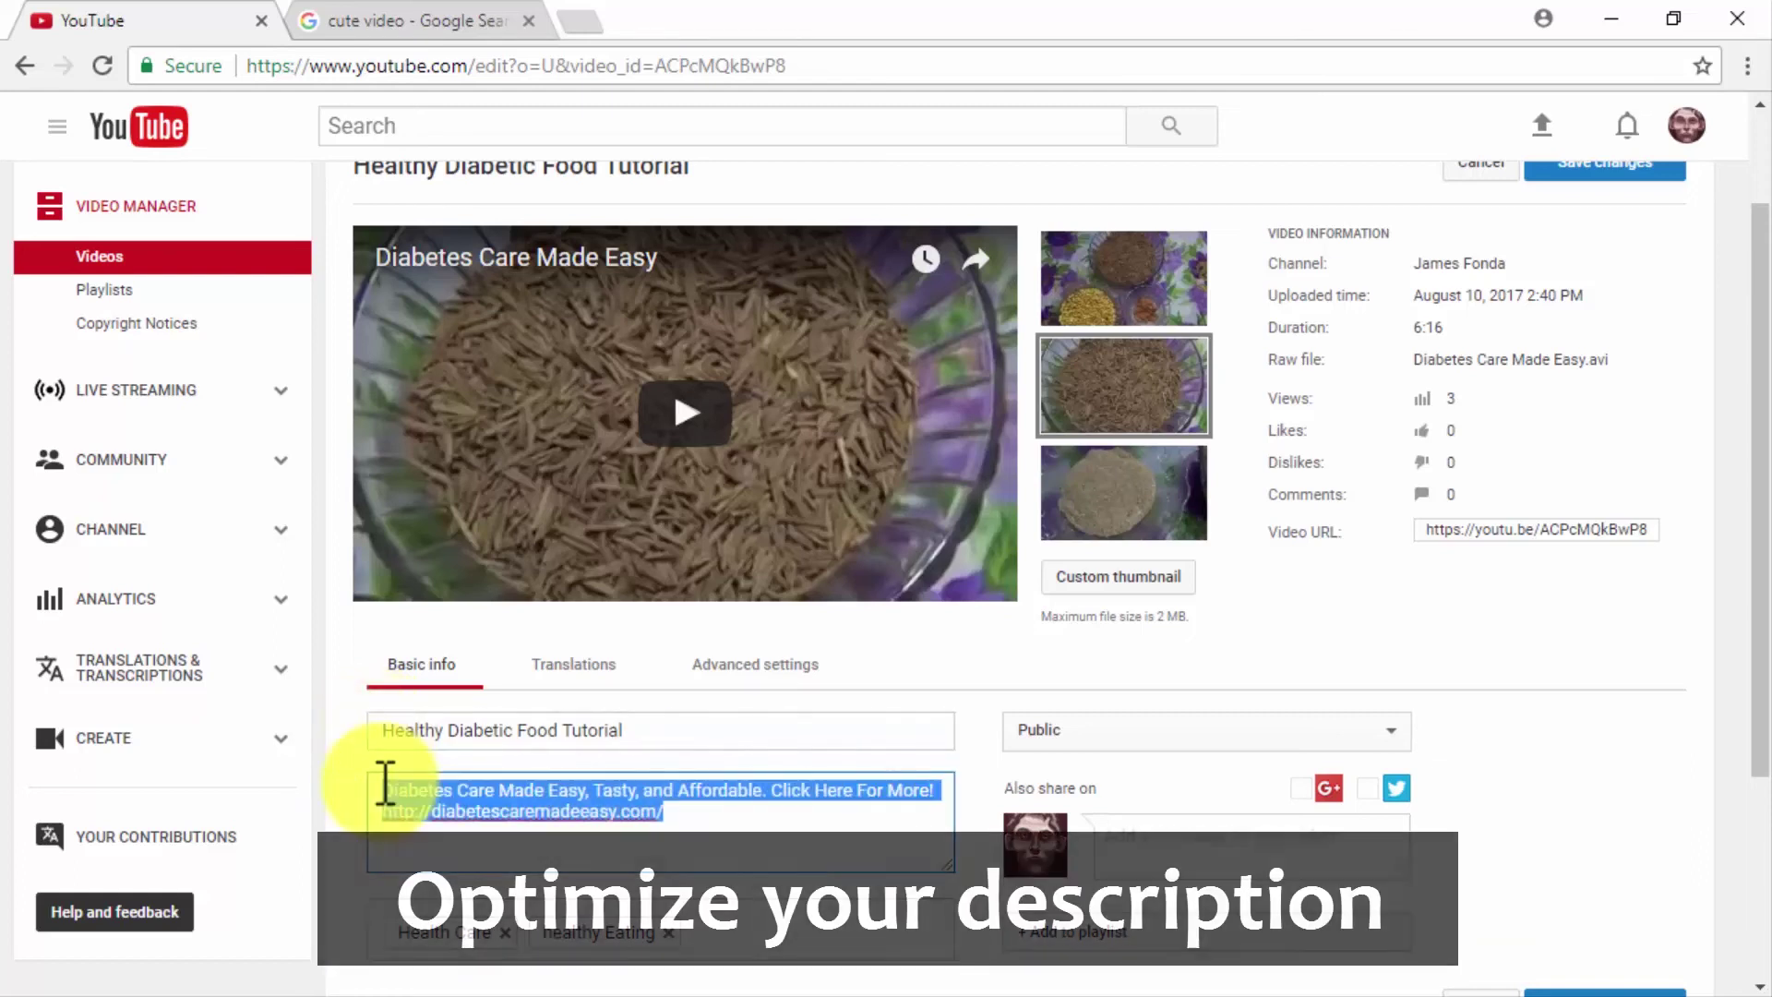
{"action": "key", "text": "ctrl+v"}
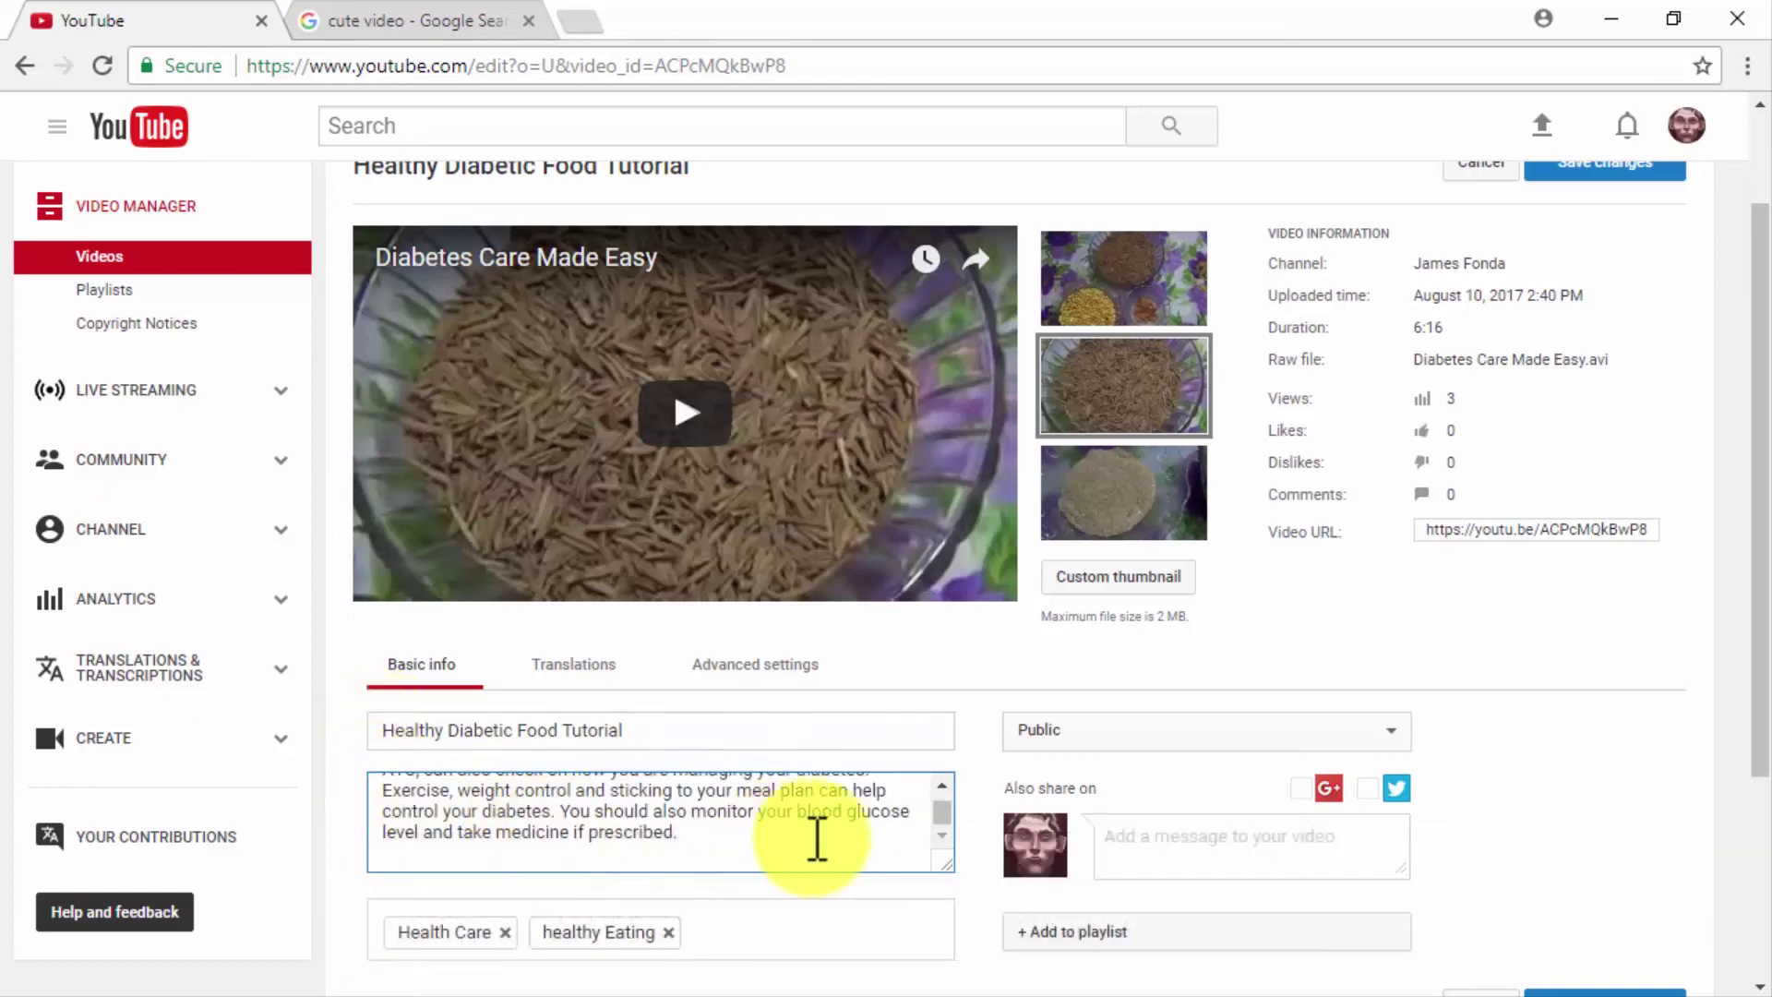
{"action": "left_click", "coordinate": [942, 801]}
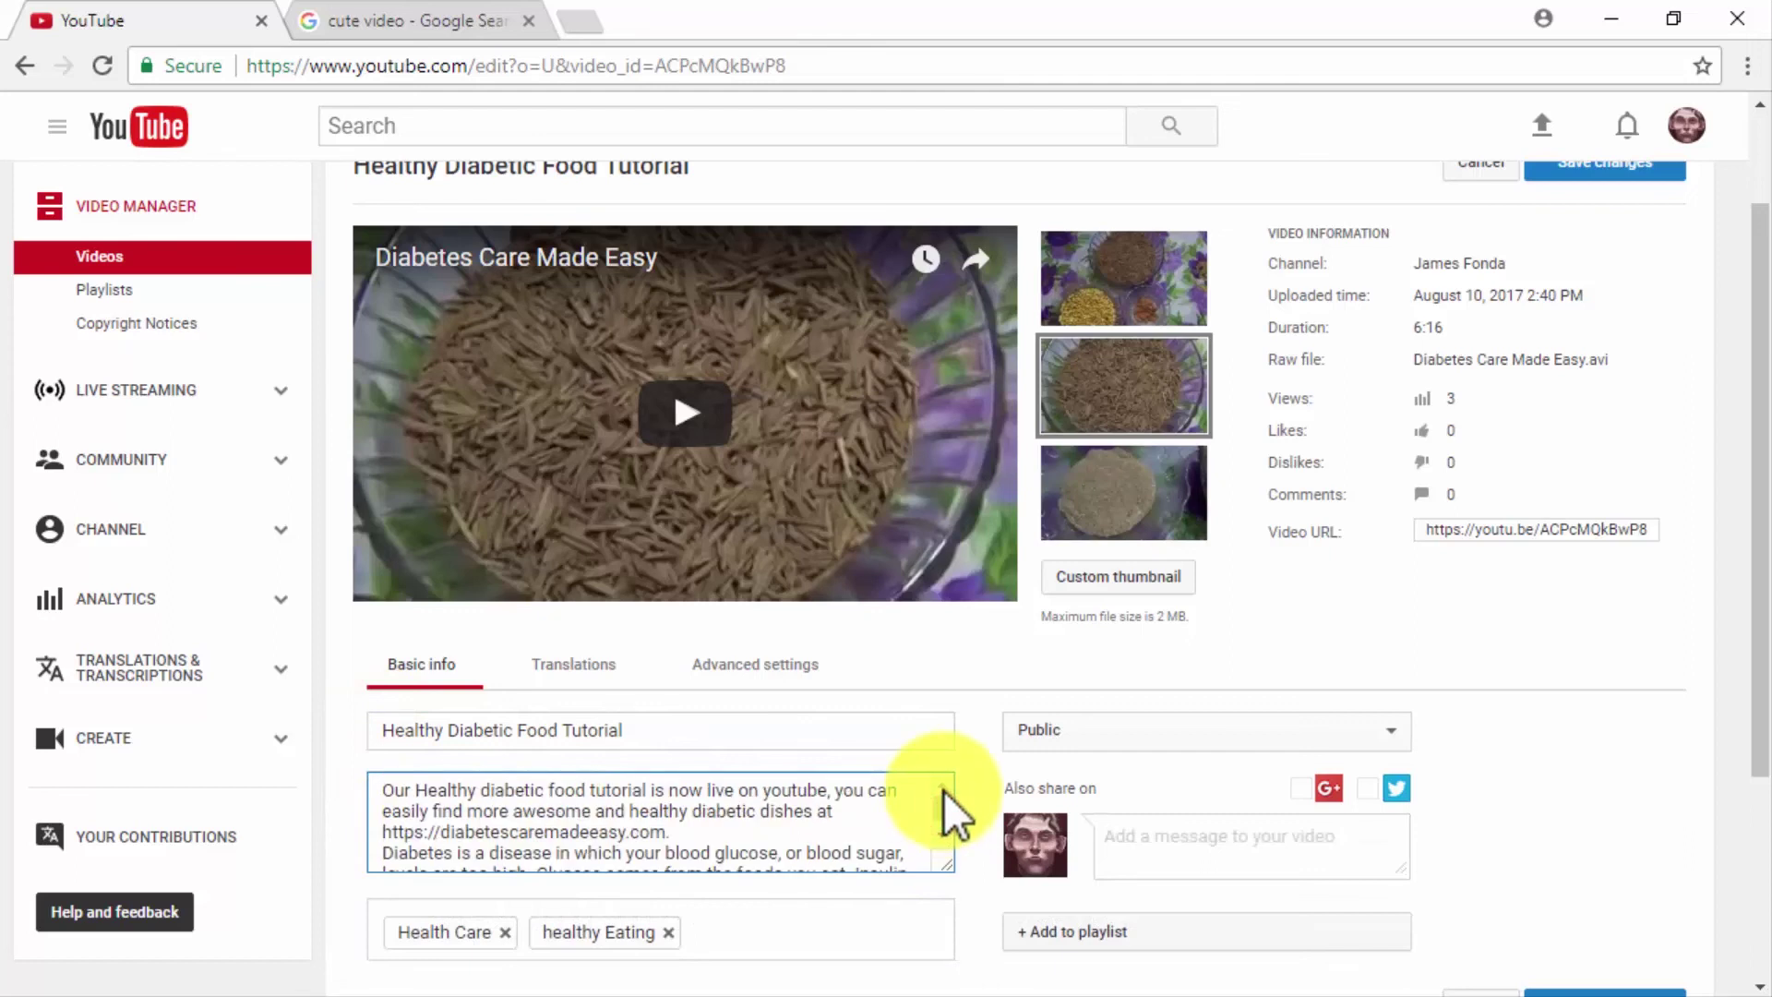
{"action": "left_click", "coordinate": [778, 829]}
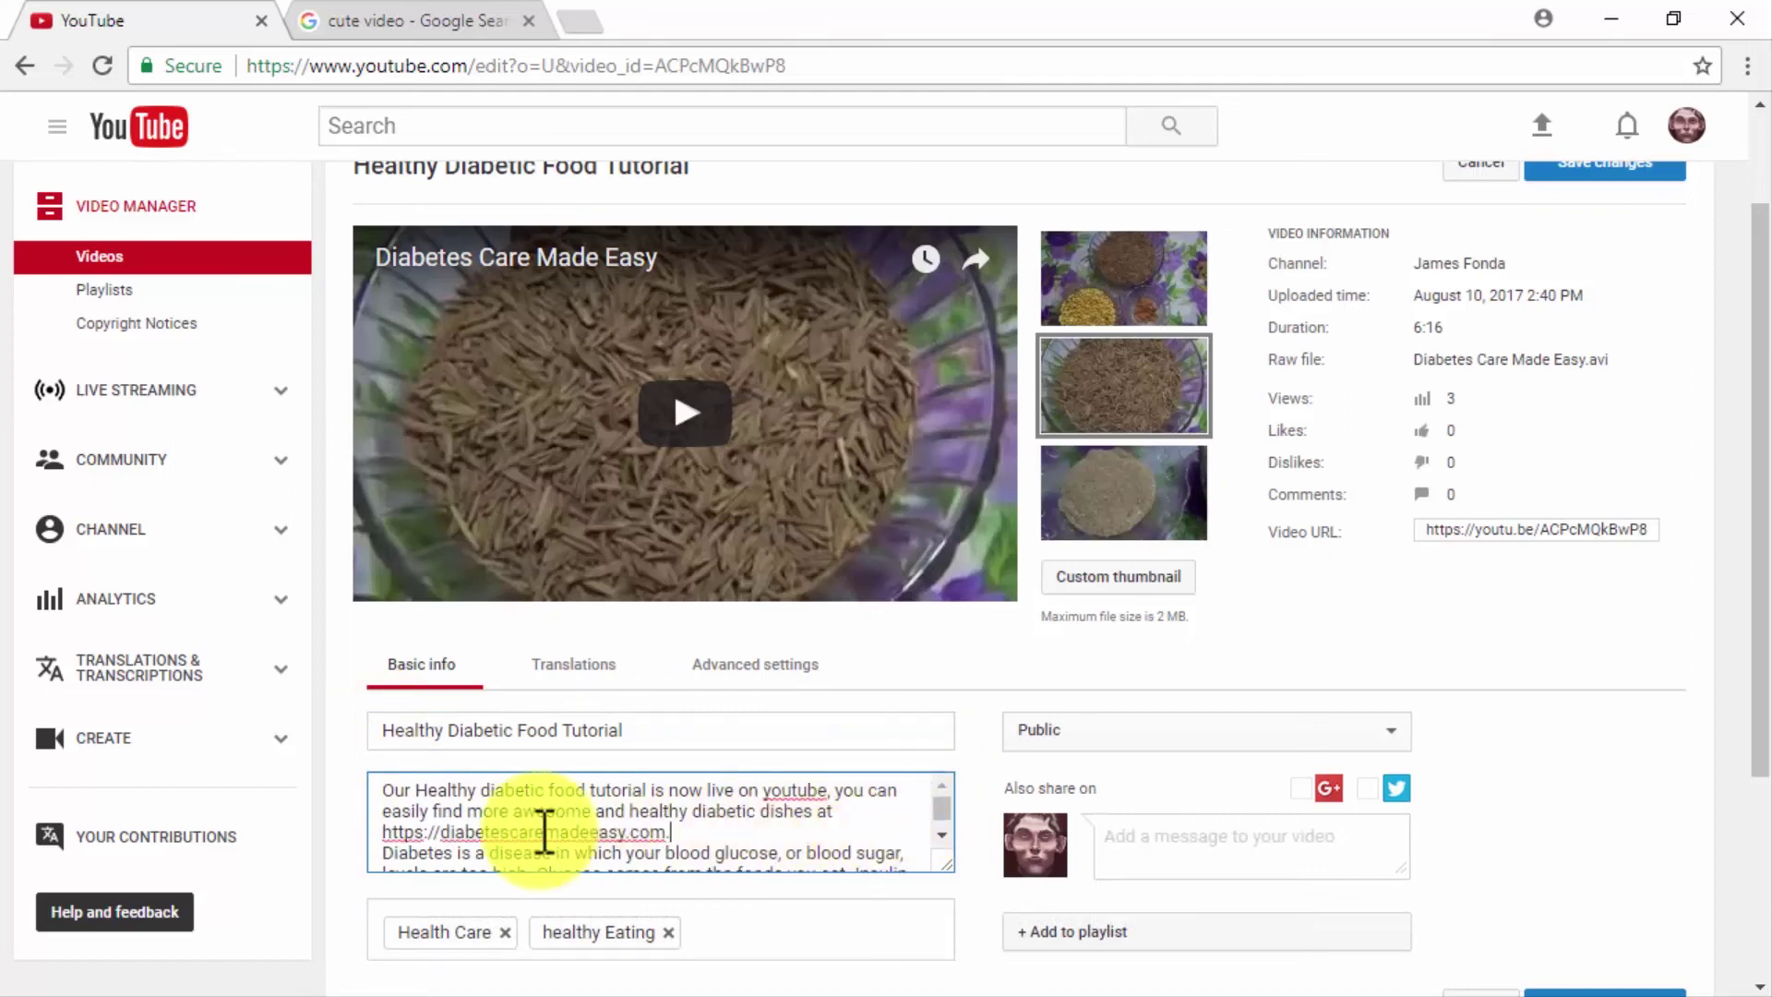
{"action": "key", "text": "Return"}
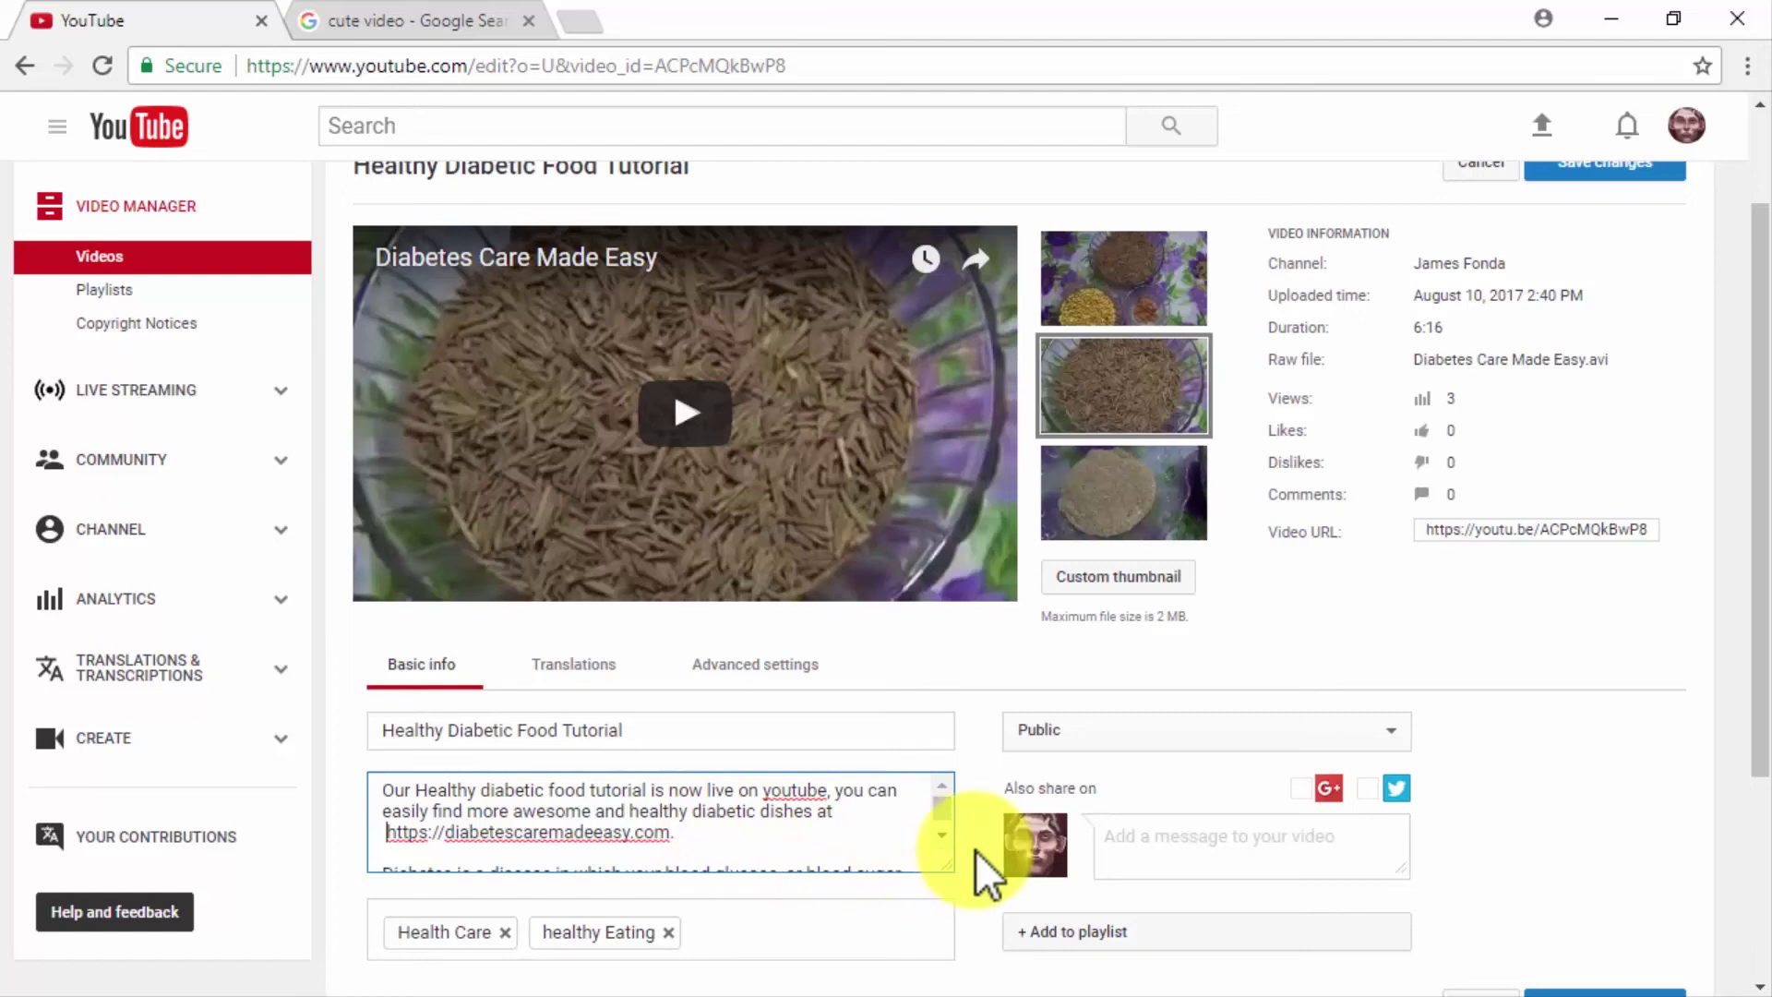
- Replace the video's tags with diabetes care, diabetic foods, healthy eating, healthy dishes and diabetes, and save the changes
{"action": "scroll", "coordinate": [985, 872], "scroll_direction": "down", "scroll_amount": 2}
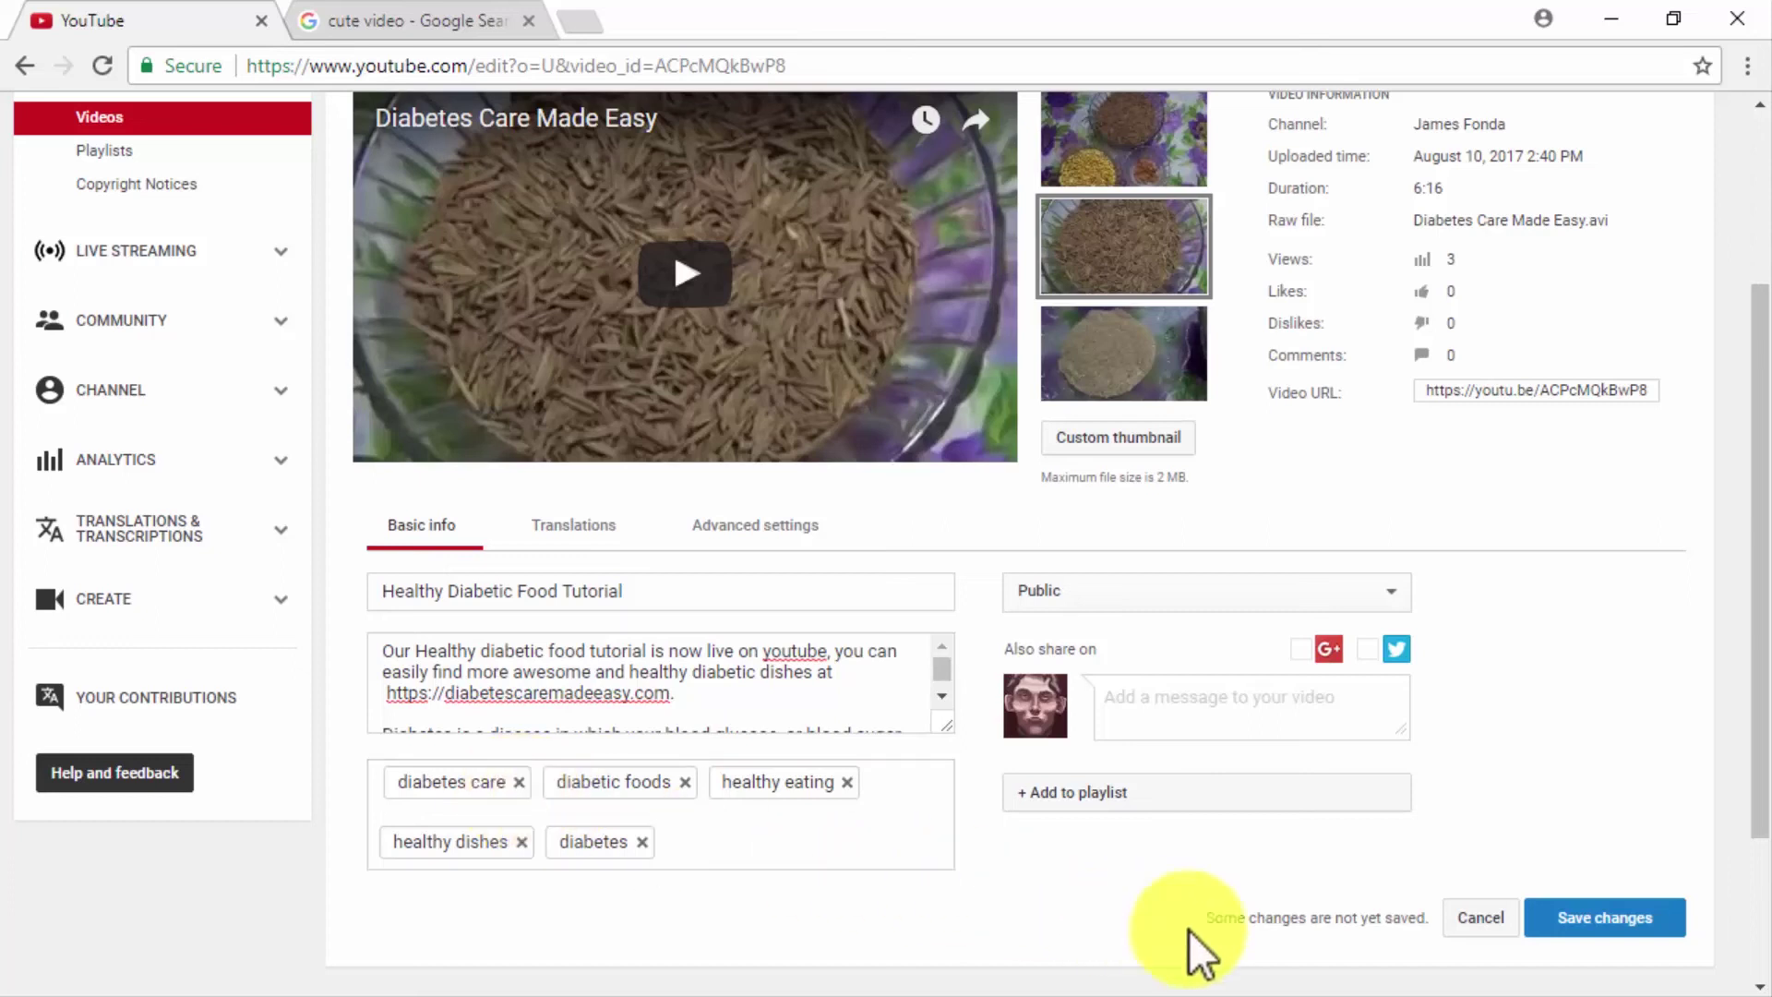
{"action": "left_click", "coordinate": [1618, 923]}
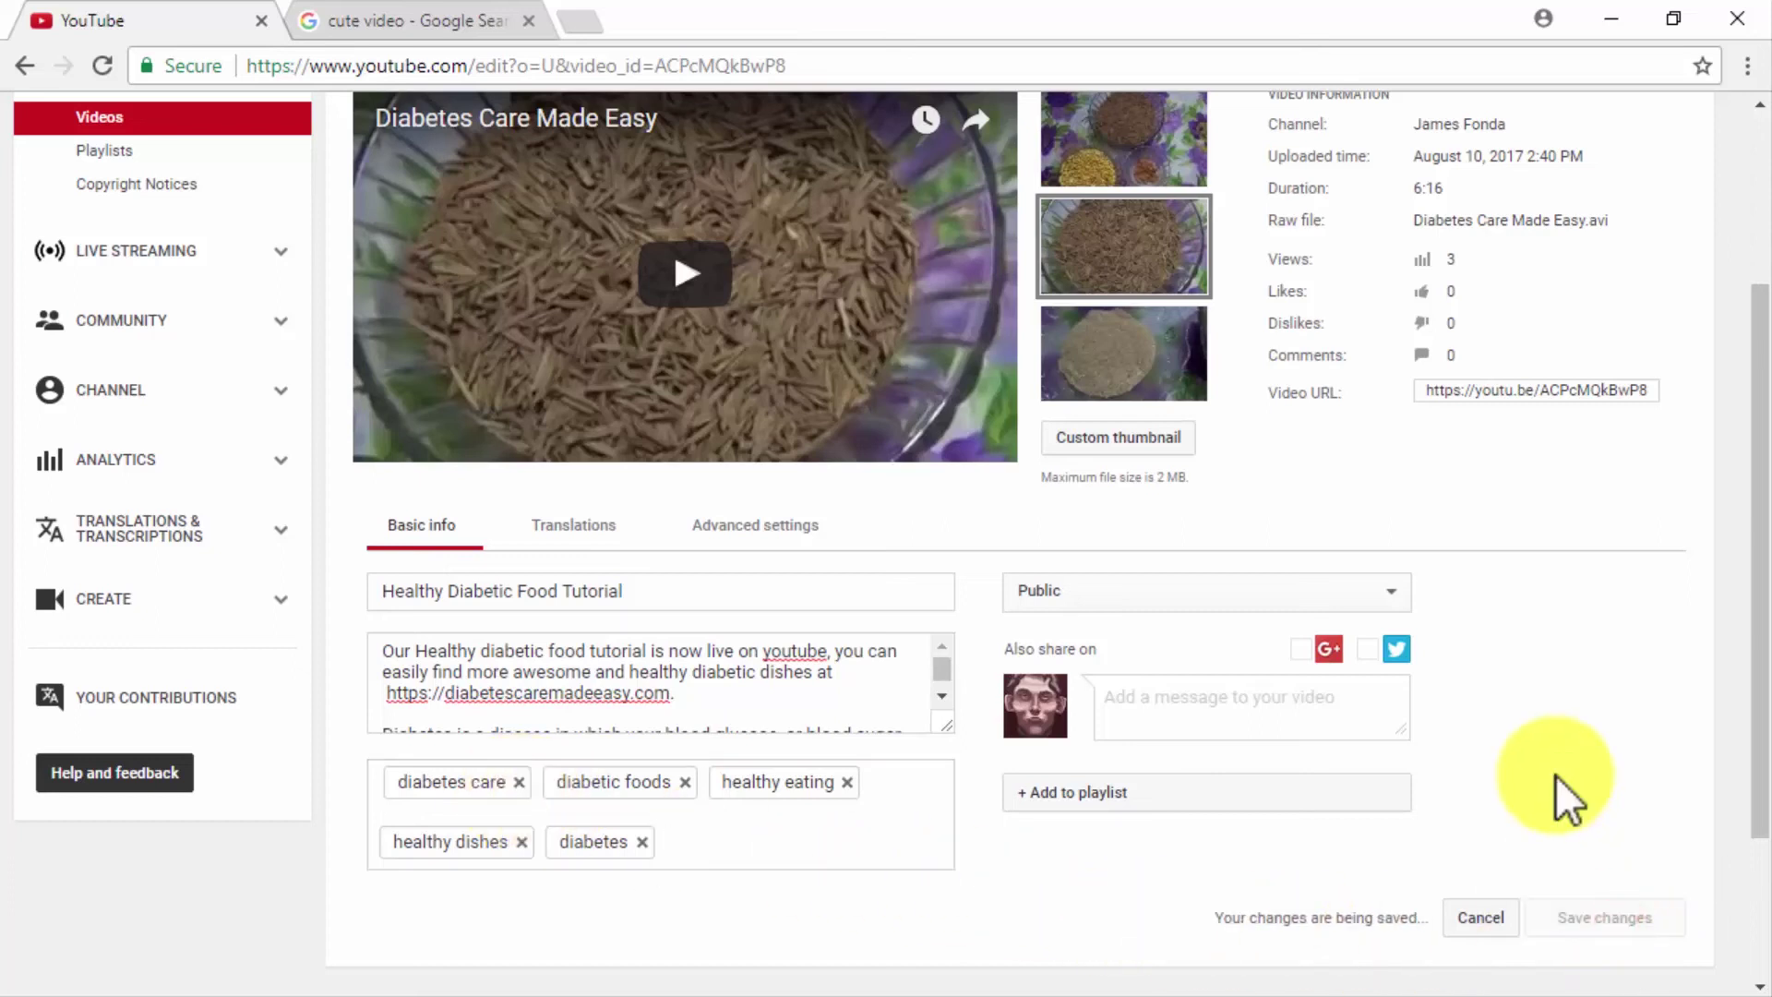
- Open the edited video's watch page to check its title, and close that page again
{"action": "scroll", "coordinate": [1200, 664], "scroll_direction": "up", "scroll_amount": 3}
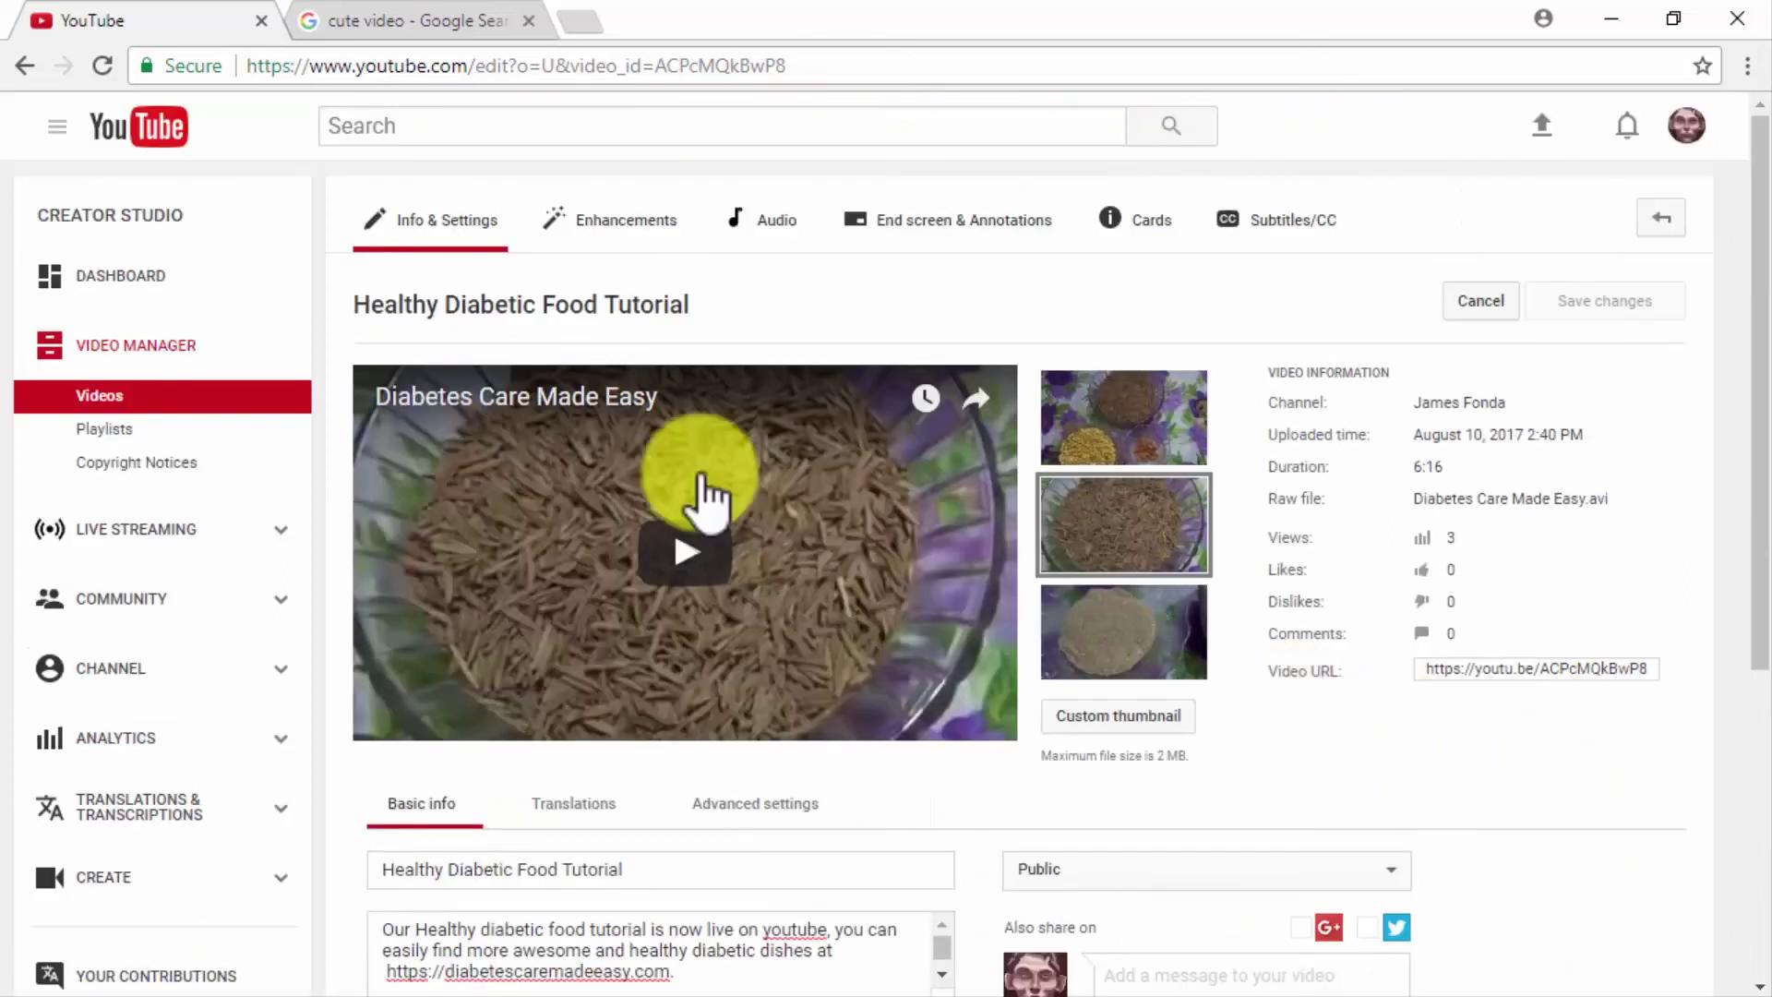
{"action": "left_click", "coordinate": [549, 399]}
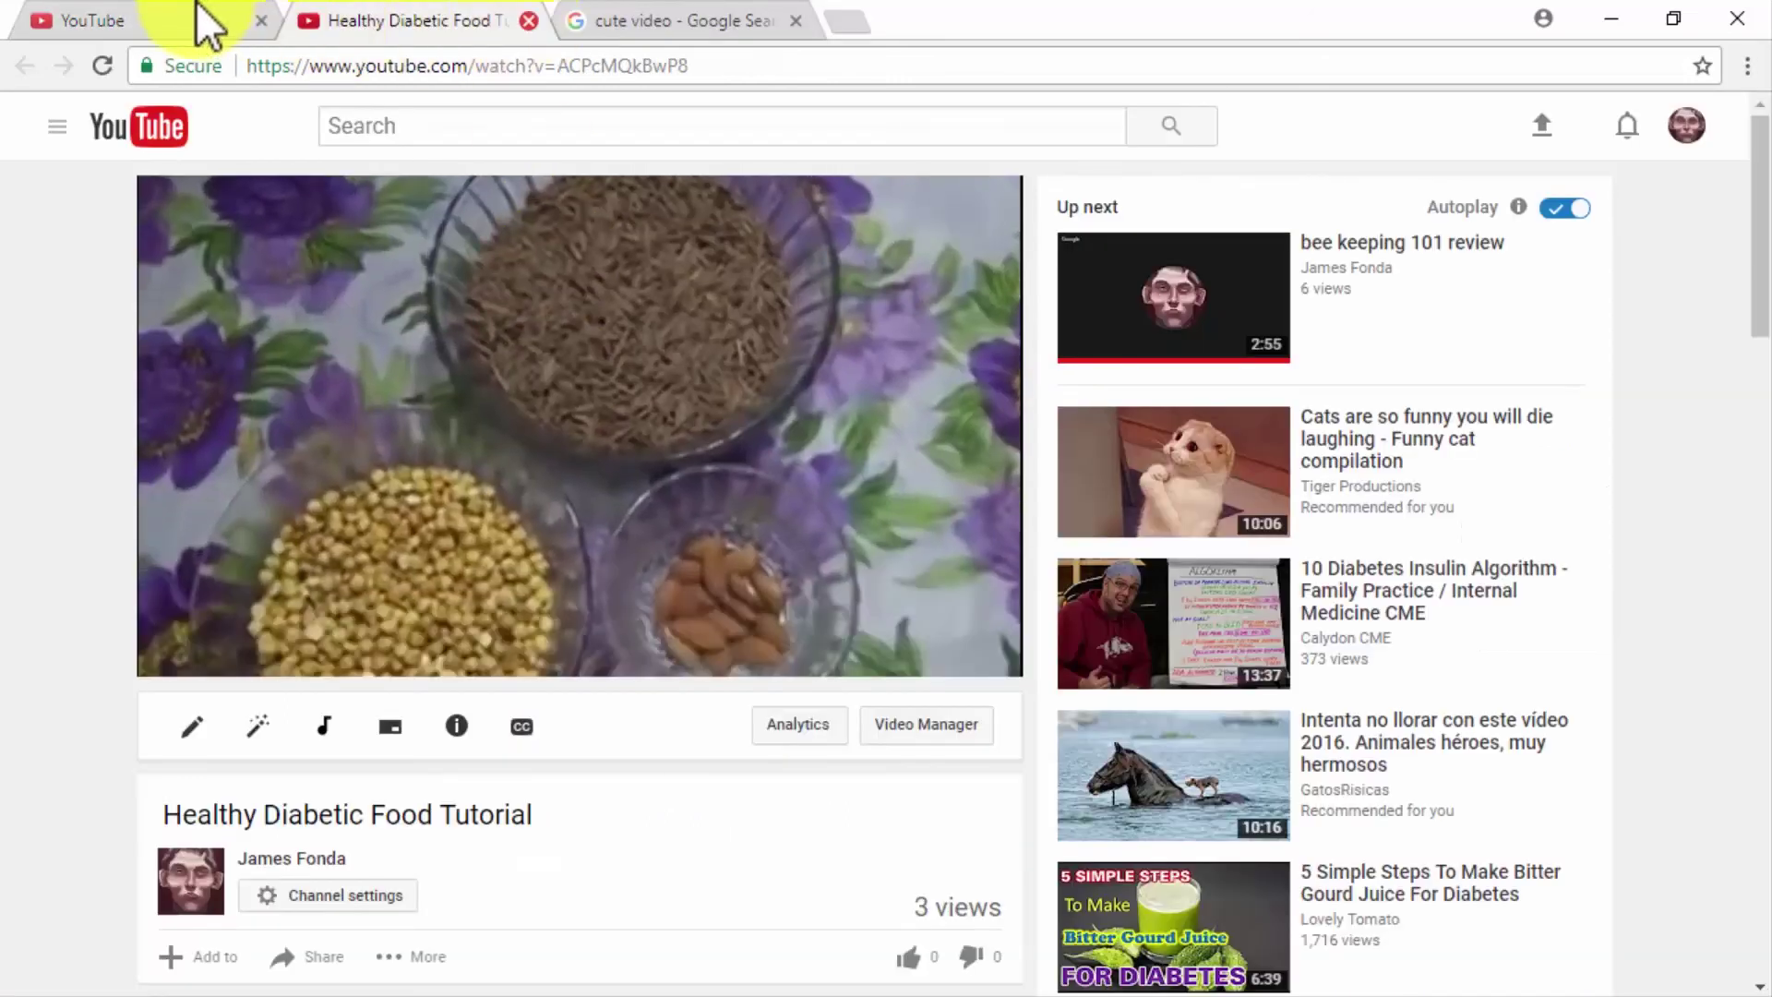
{"action": "key", "text": "ctrl+w"}
- Search YouTube for "diabetic food tutorial" and look for the retitled video among the results
{"action": "left_click", "coordinate": [399, 122]}
{"action": "type", "text": "dia"}
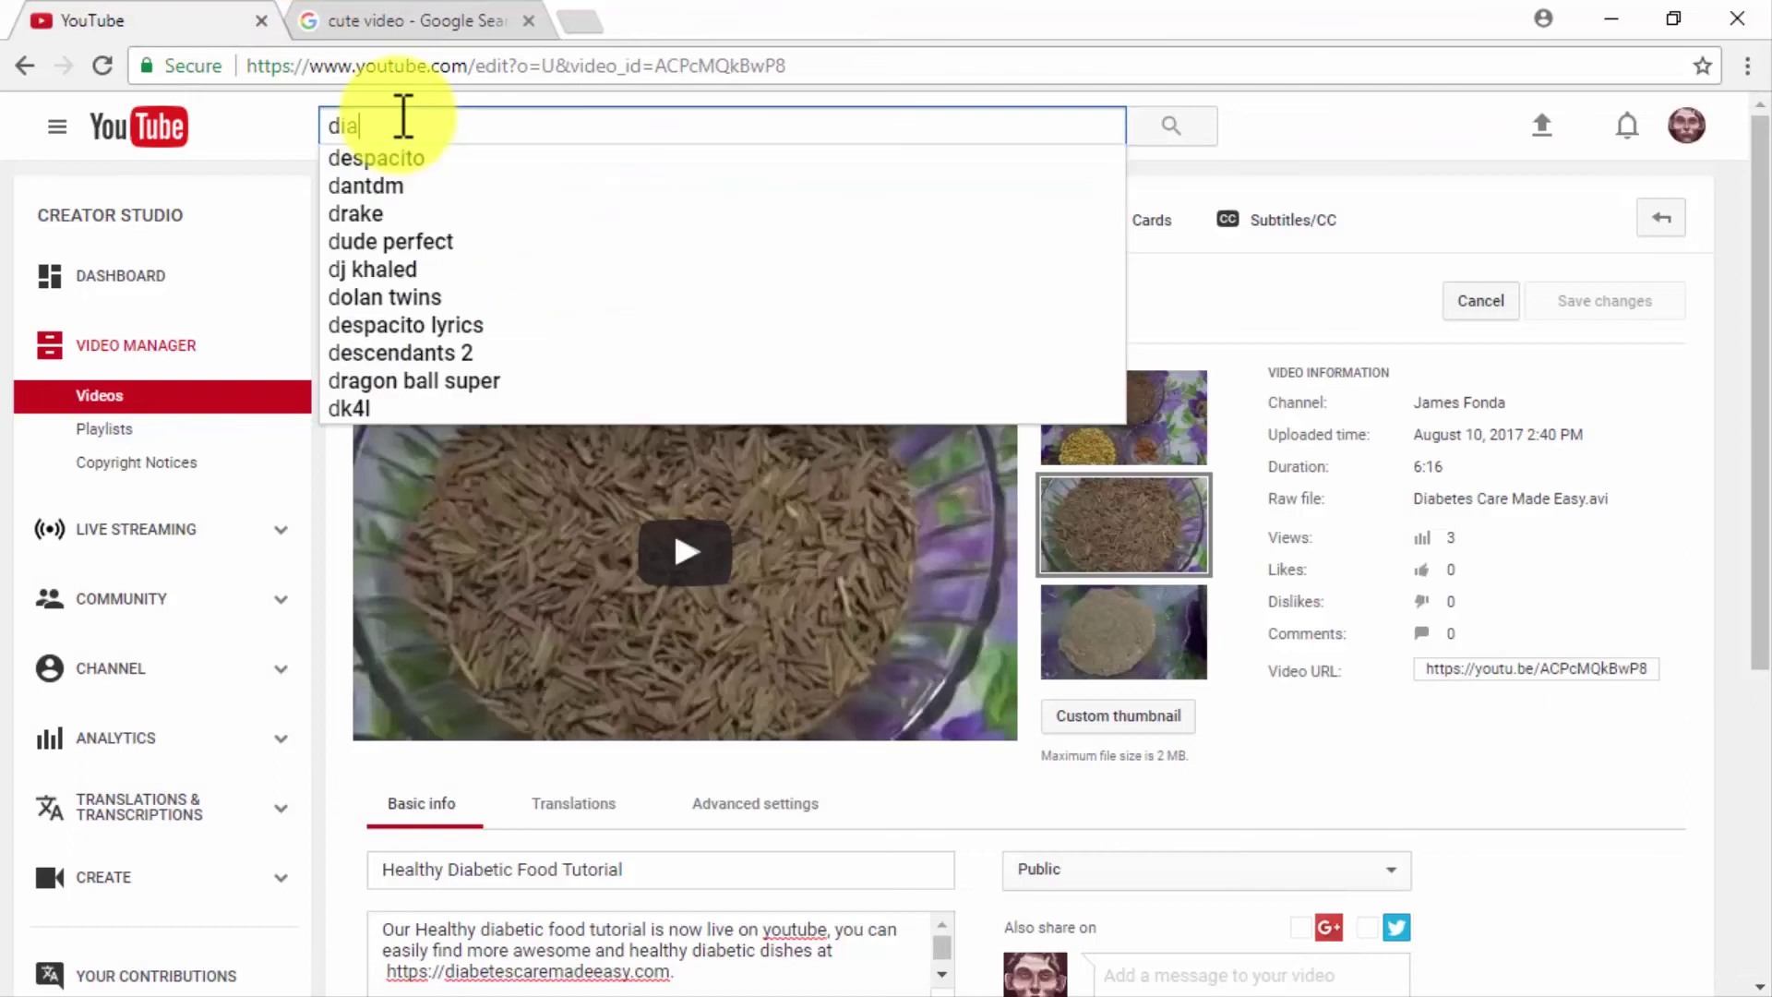
{"action": "type", "text": "betic food tutorial"}
{"action": "key", "text": "Return"}
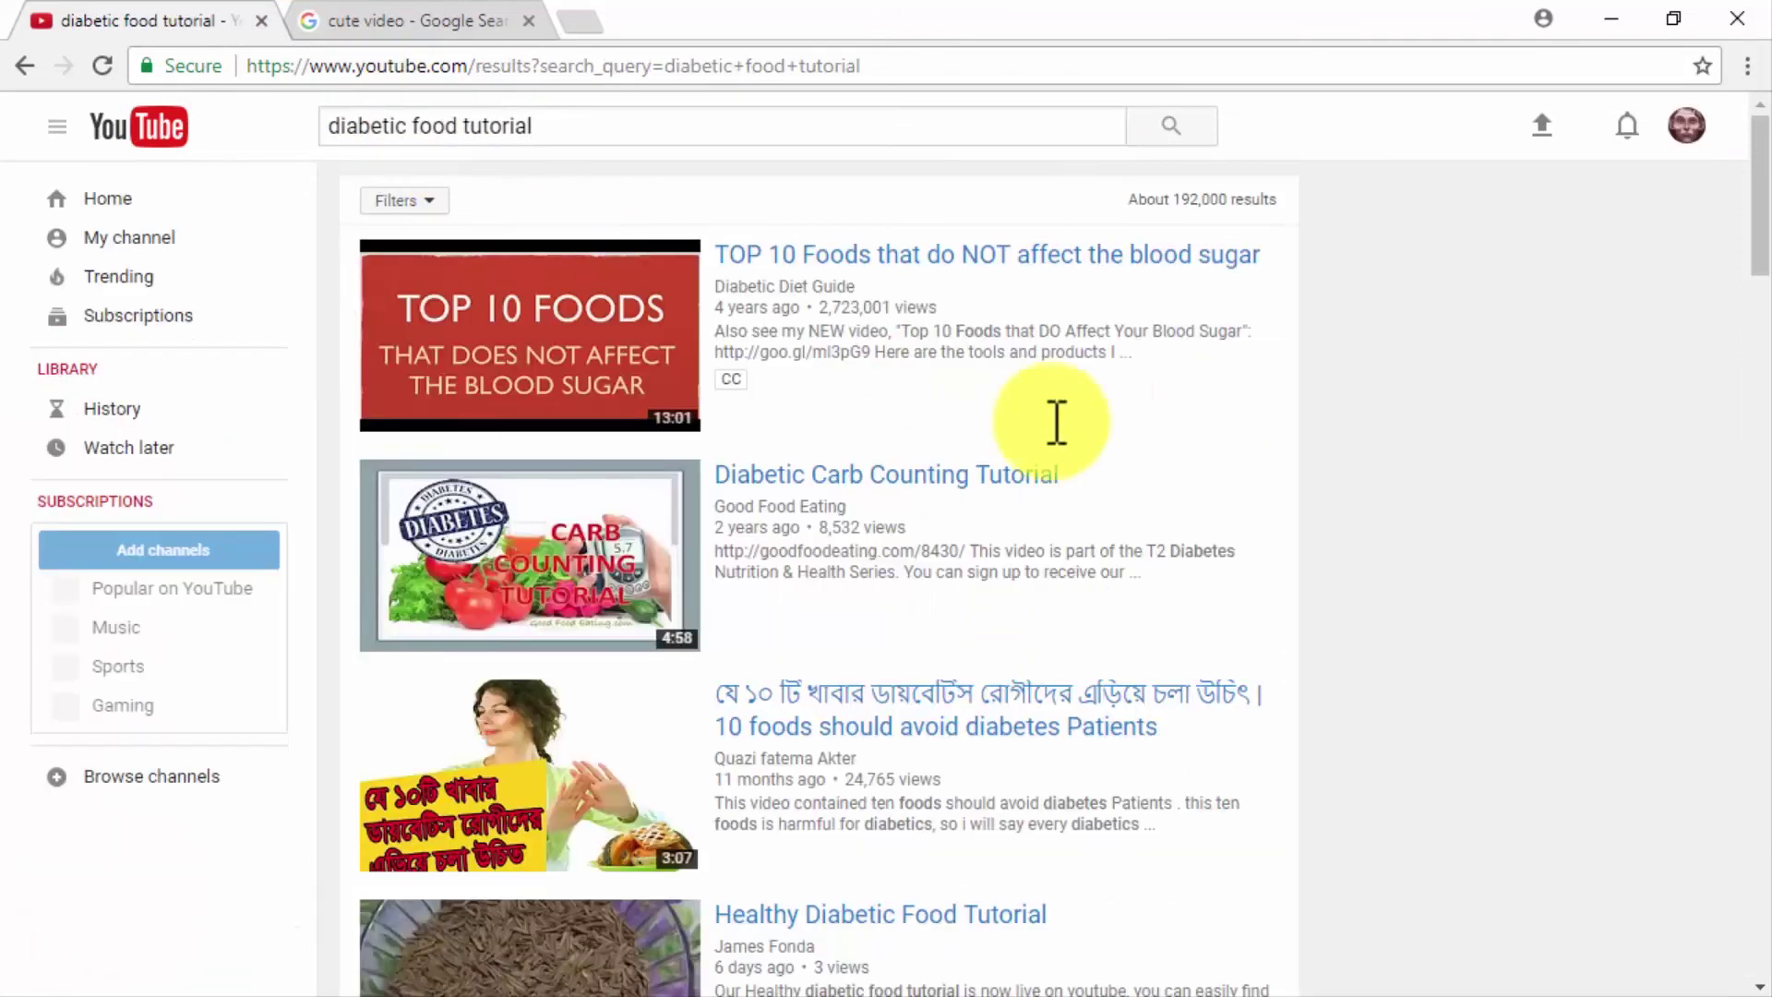
{"action": "scroll", "coordinate": [1409, 517], "scroll_direction": "down", "scroll_amount": 1}
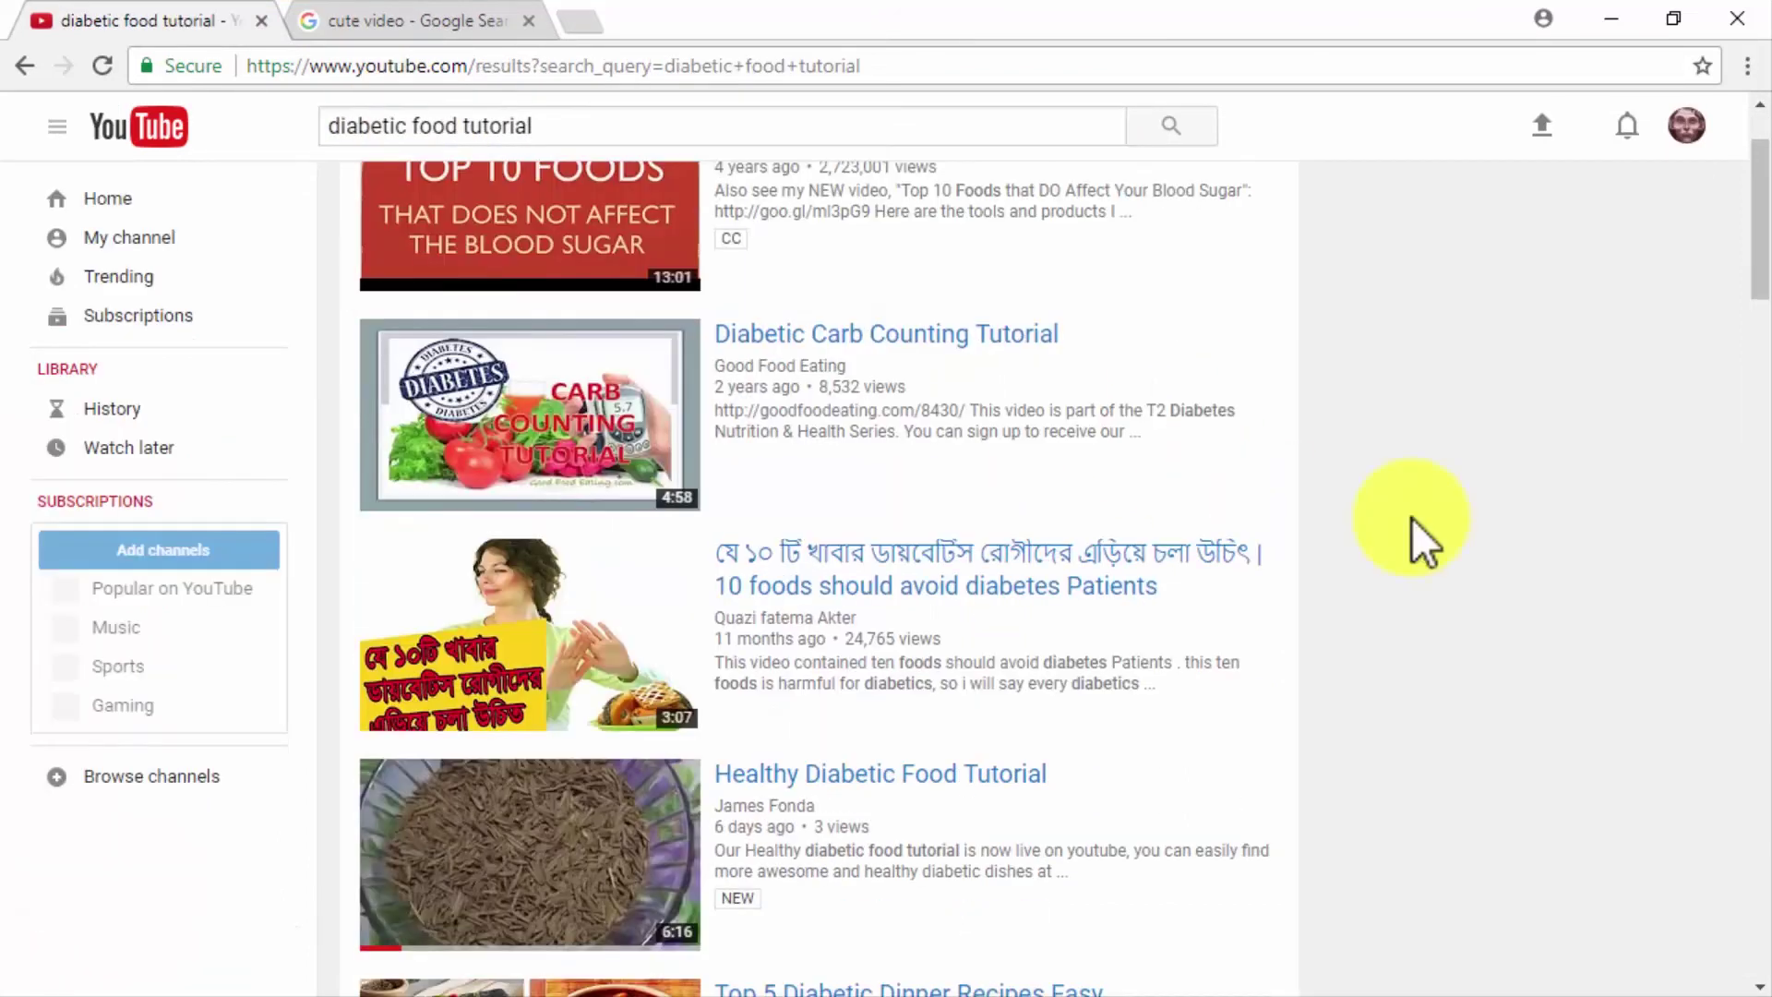
{"action": "scroll", "coordinate": [1410, 517], "scroll_direction": "down", "scroll_amount": 1}
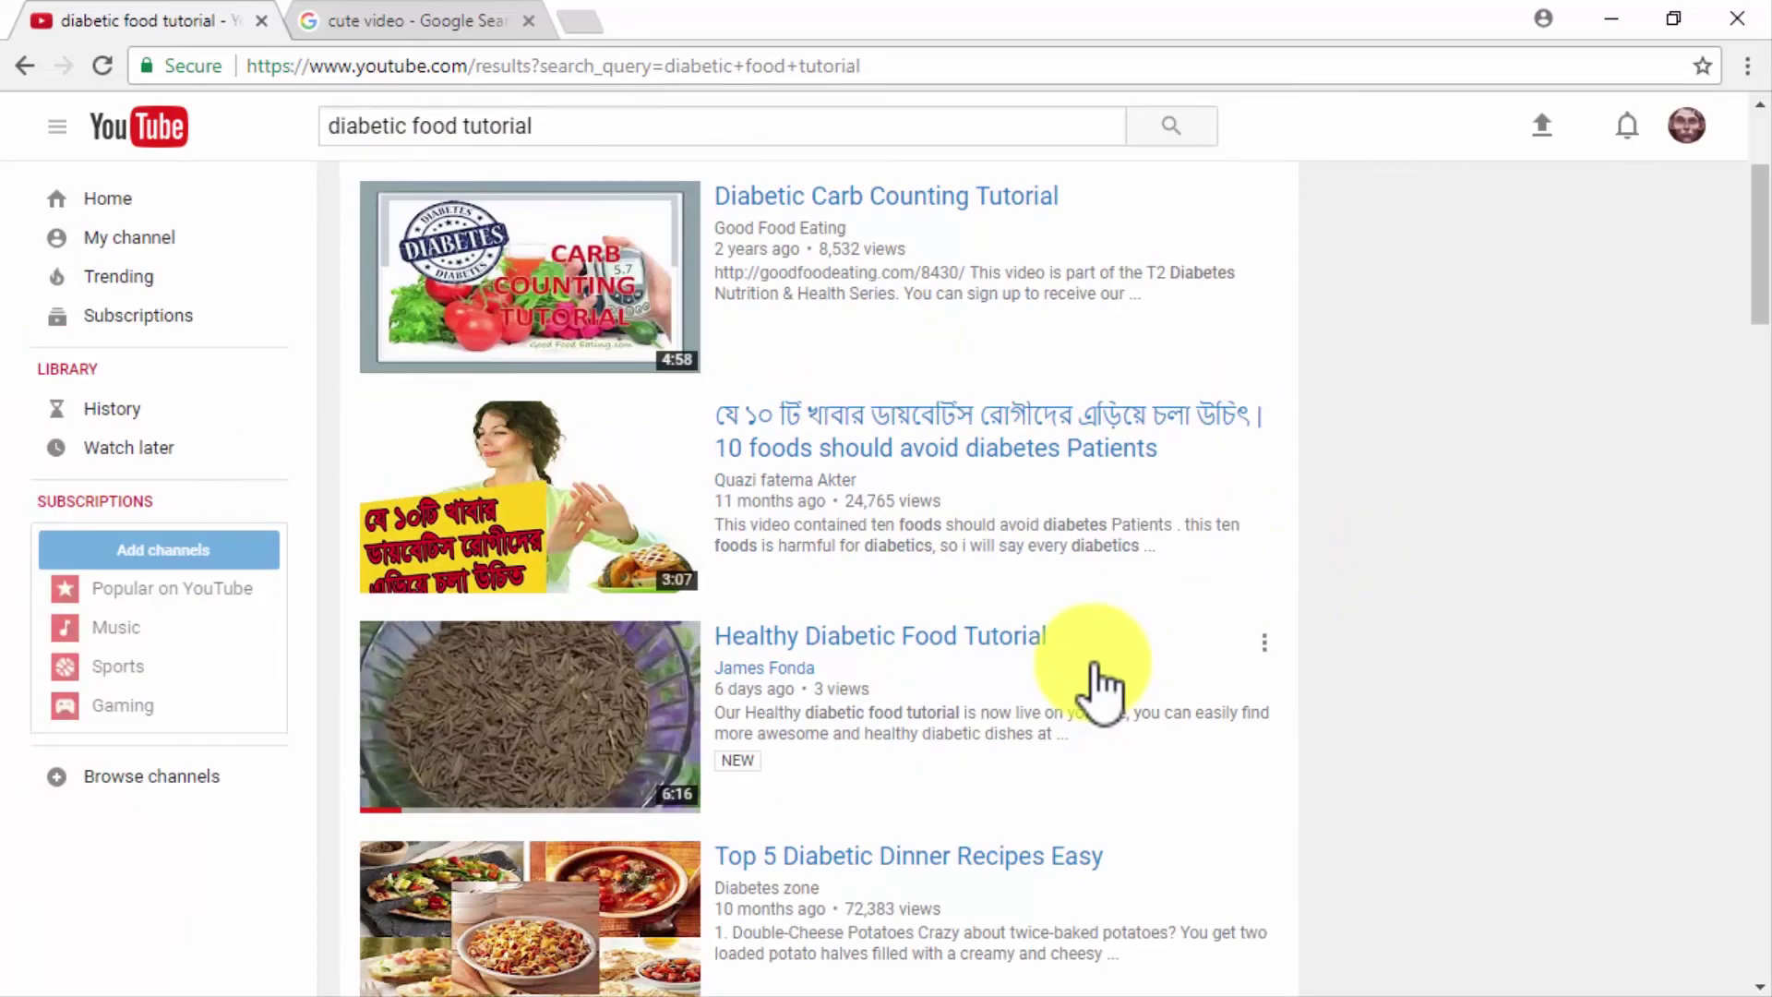